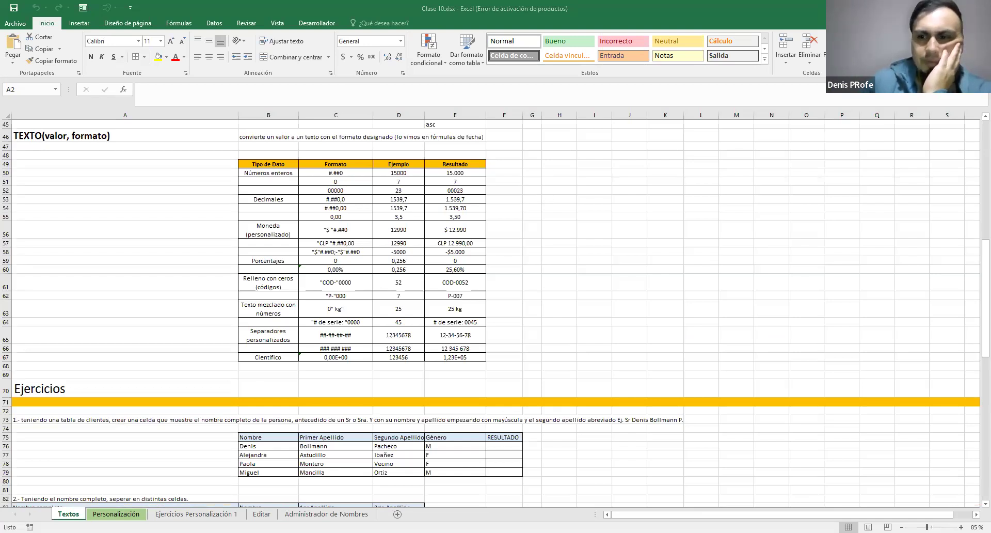
pyautogui.scroll(-3, 496, 313)
pyautogui.scroll(3, 496, 313)
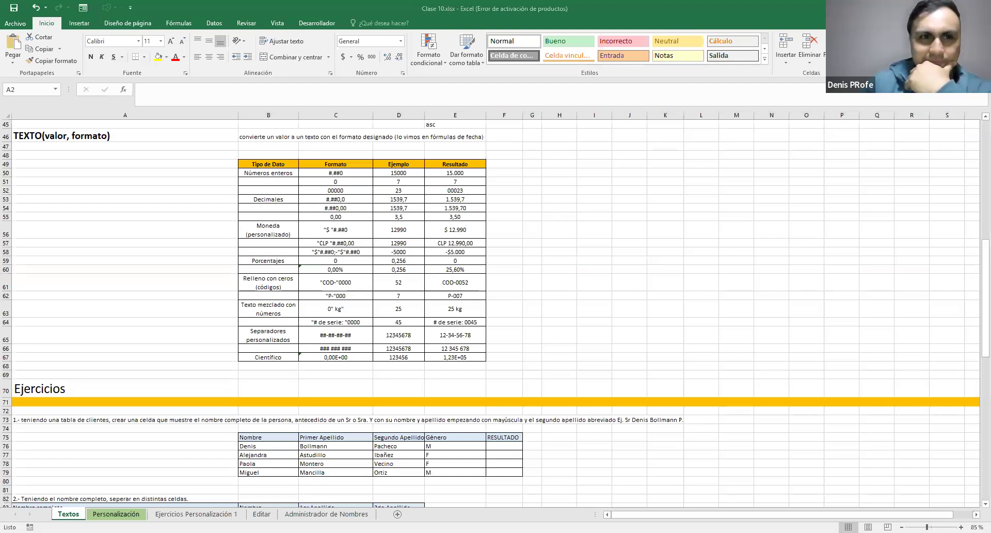
pyautogui.click(962, 527)
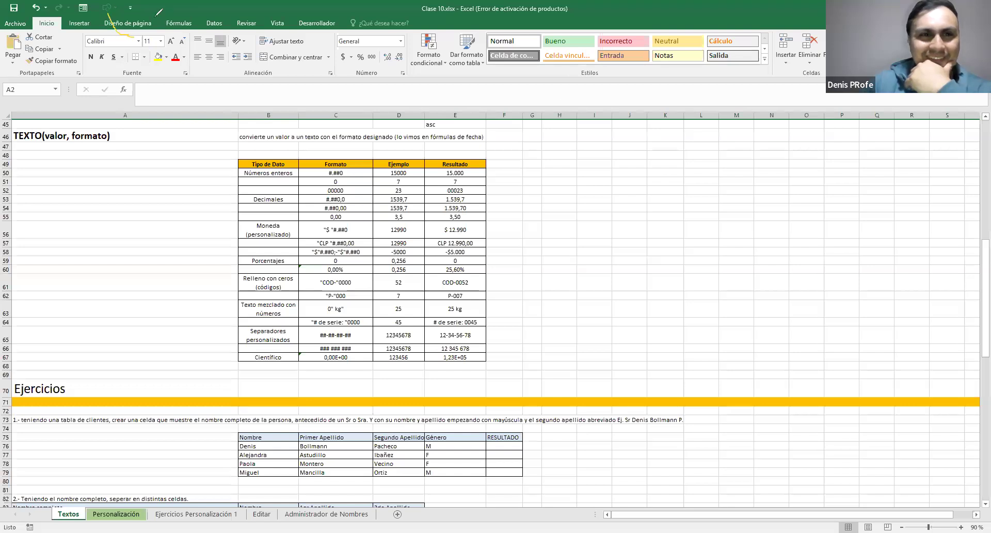
pyautogui.moveTo(157, 14); pyautogui.dragTo(83, 45)
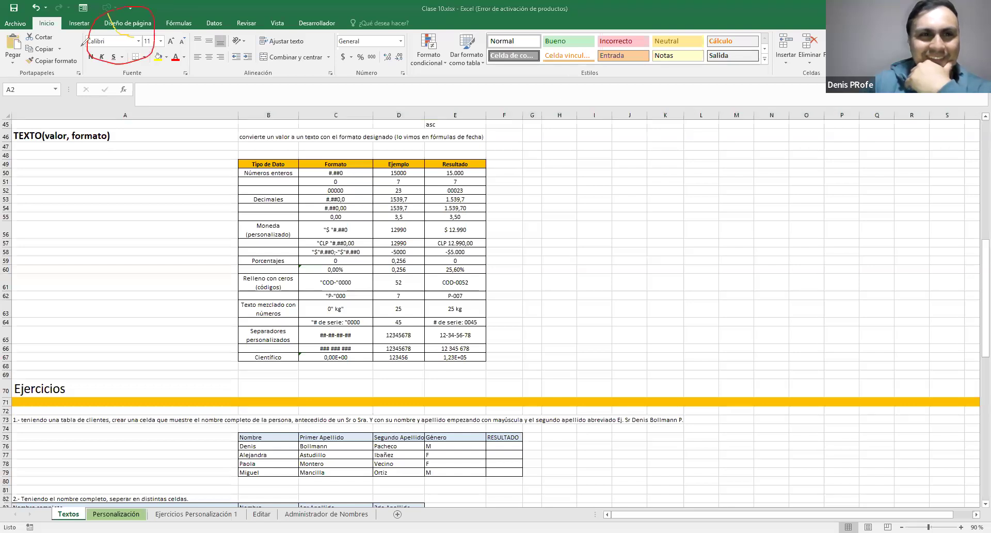
pyautogui.click(61, 331)
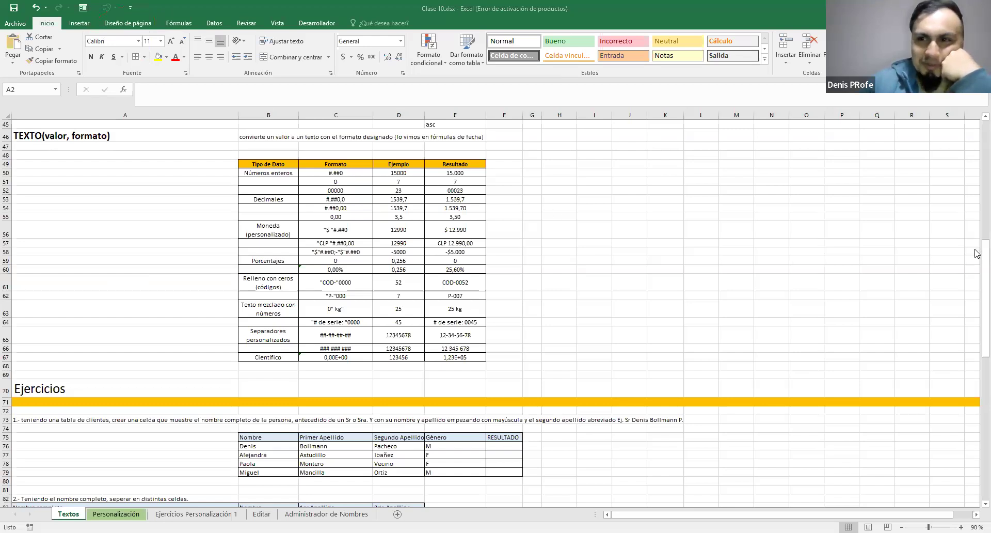
# Examine the first exercises in the Ejercicios section of the Textos sheet, enlarged to 110%
pyautogui.scroll(-7, 976, 279)
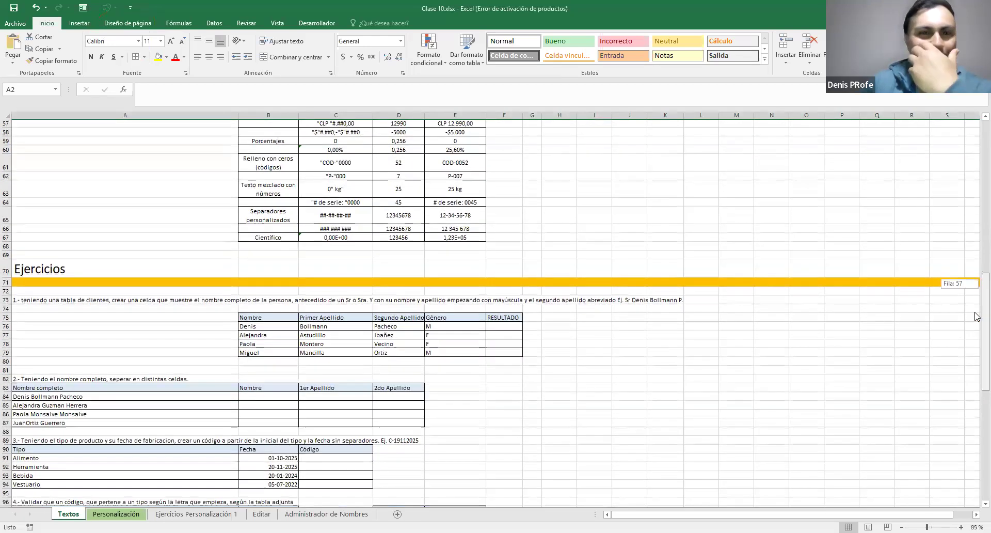
pyautogui.scroll(-1, 947, 303)
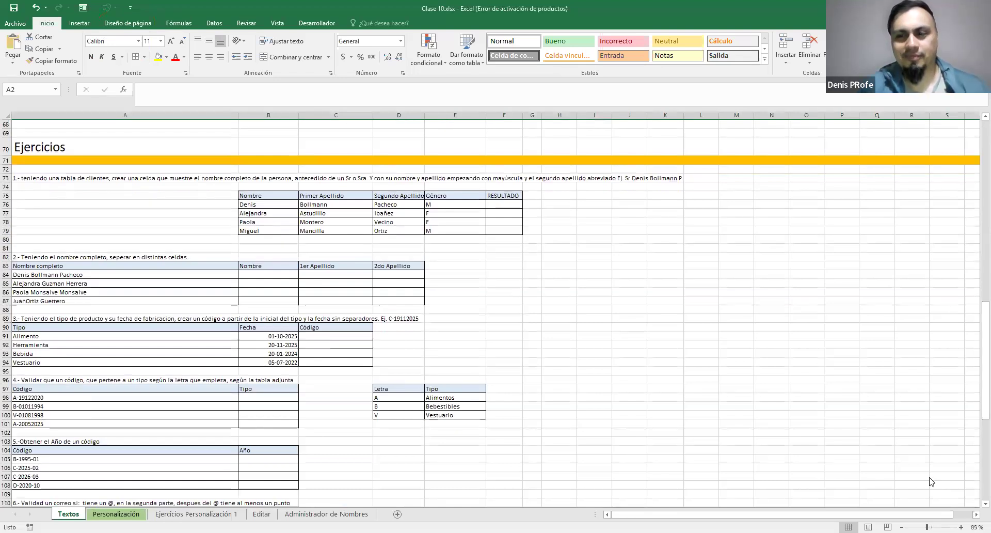
pyautogui.click(961, 526)
pyautogui.click(961, 526)
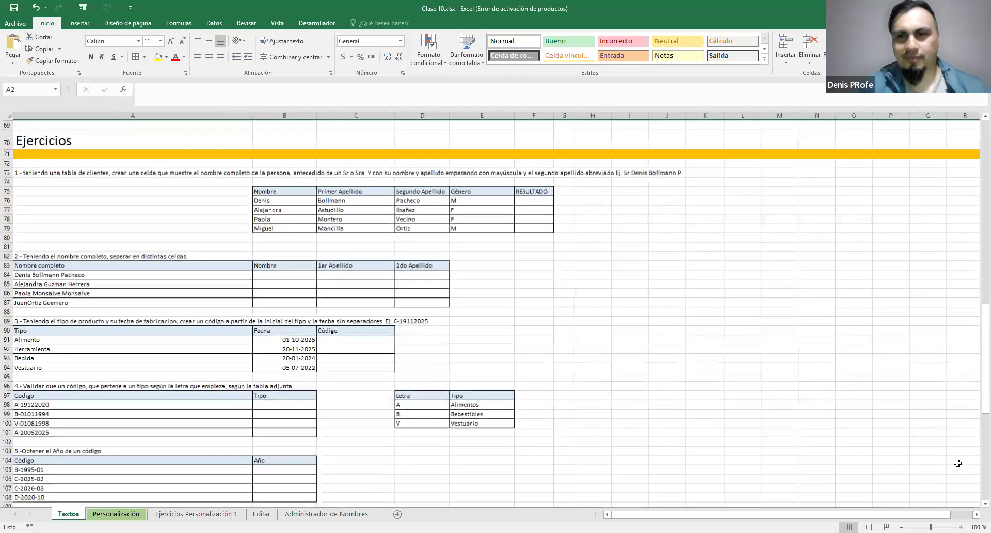
pyautogui.click(961, 526)
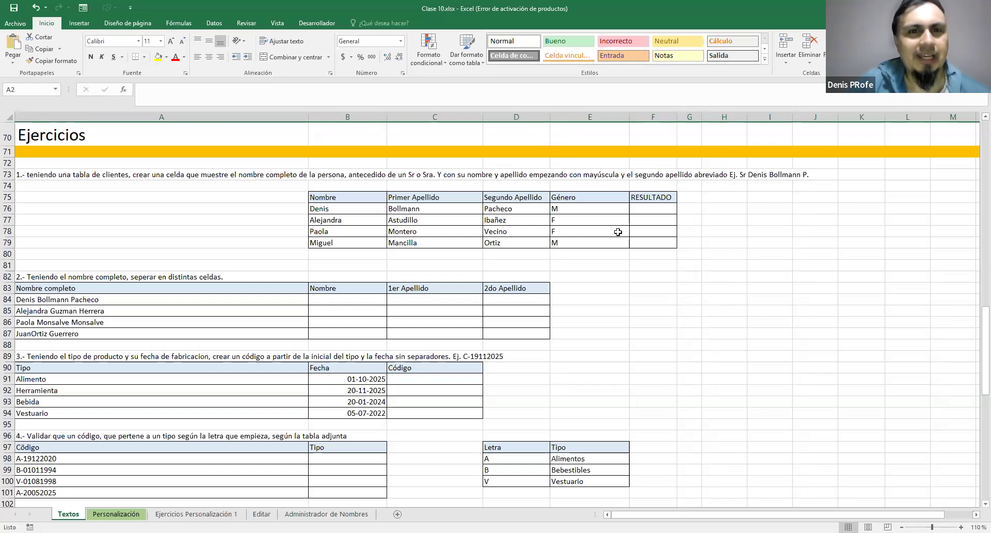
# Review the list of text functions and their descriptions under the Fórmulas de Texto heading, starting from CONCATENAR
pyautogui.scroll(3, 618, 233)
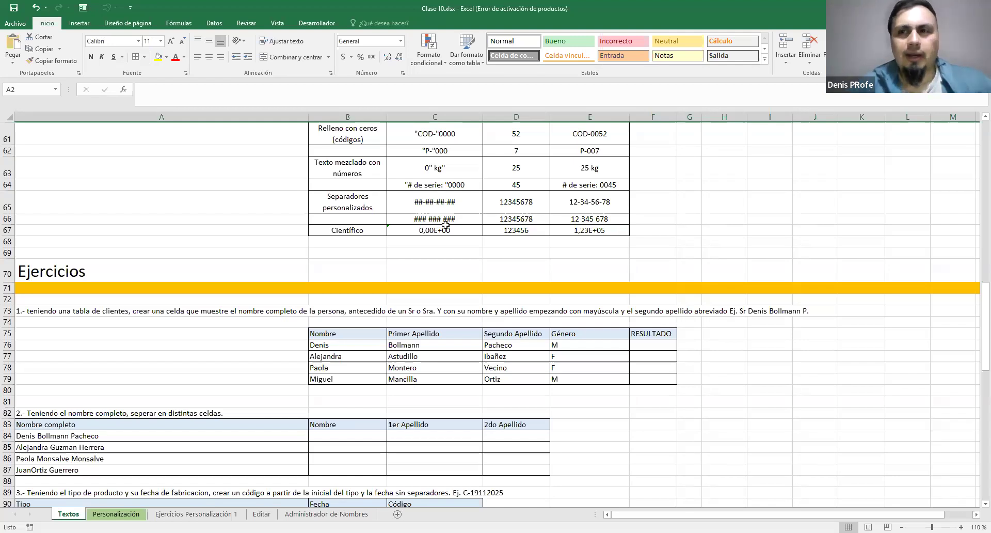
pyautogui.scroll(6, 436, 227)
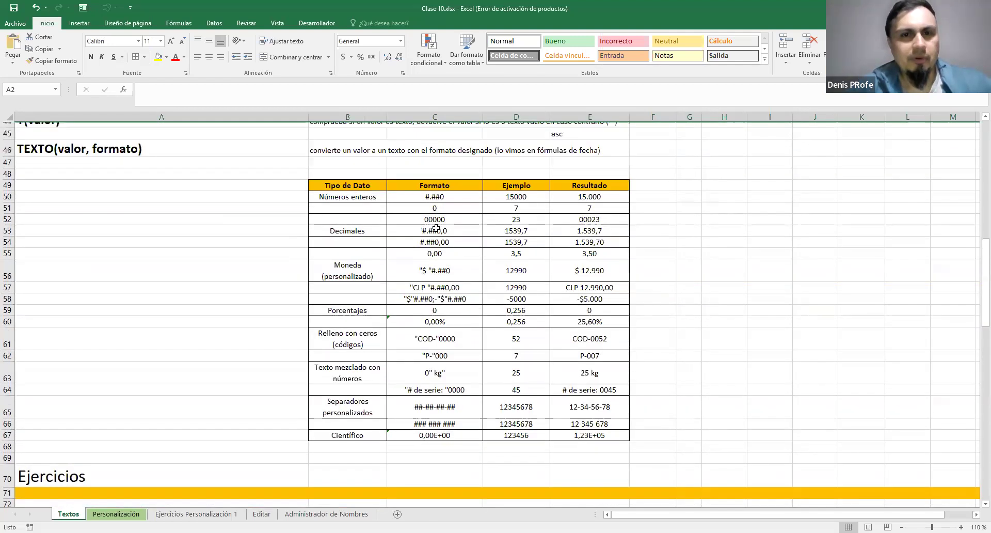
pyautogui.scroll(10, 437, 227)
pyautogui.scroll(5, 438, 226)
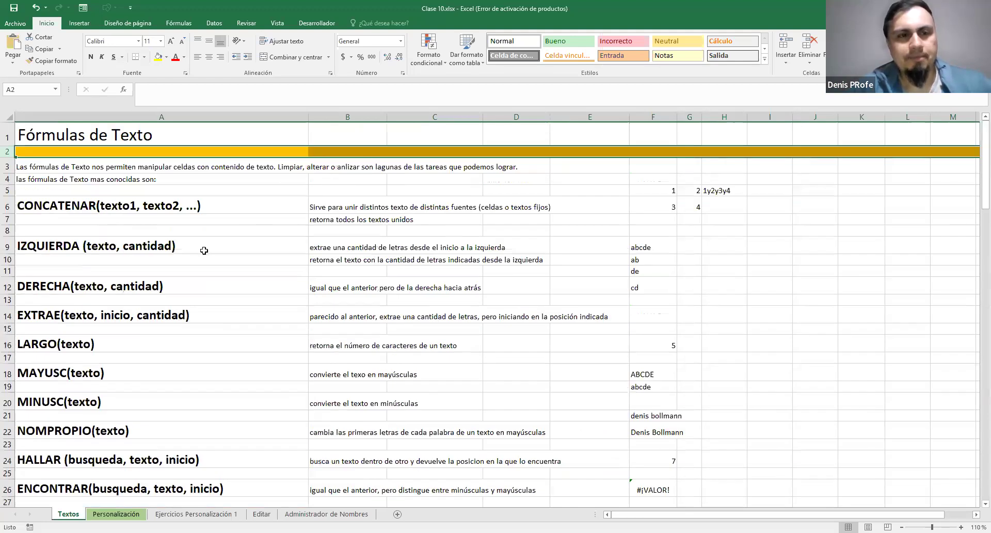
pyautogui.scroll(-9, 204, 250)
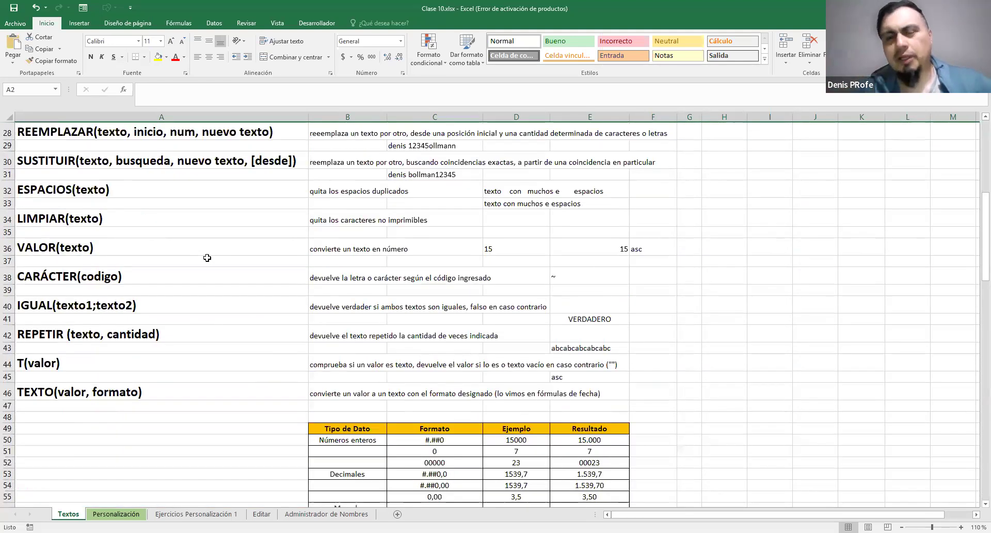
pyautogui.scroll(9, 207, 258)
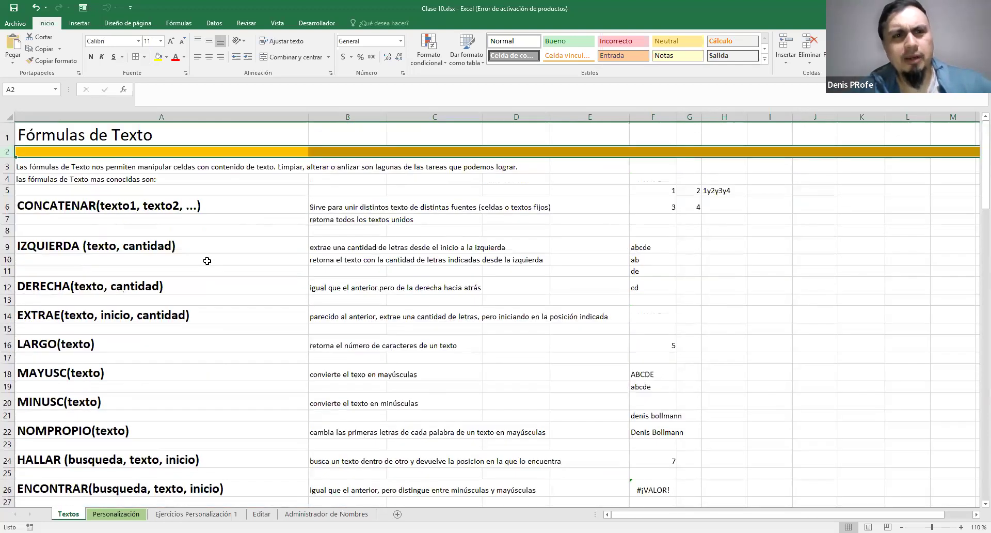
pyautogui.scroll(-1, 207, 261)
pyautogui.scroll(-1, 207, 261)
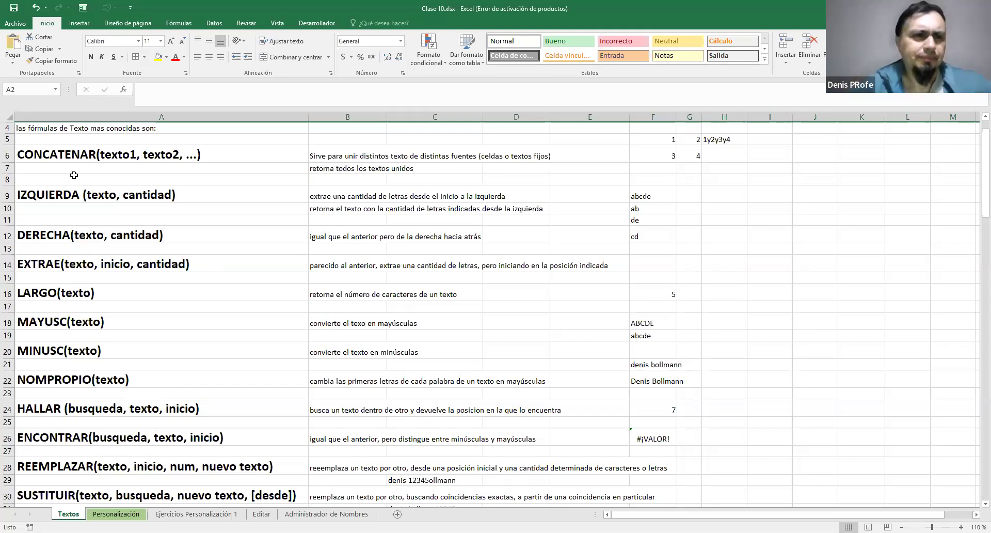
pyautogui.scroll(-2, 98, 223)
pyautogui.scroll(2, 98, 223)
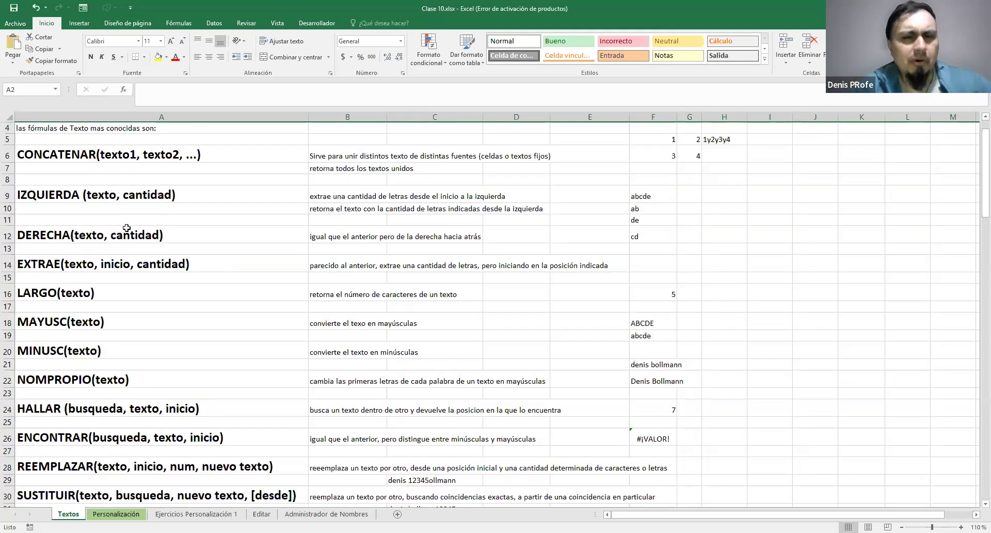
pyautogui.scroll(-1, 99, 212)
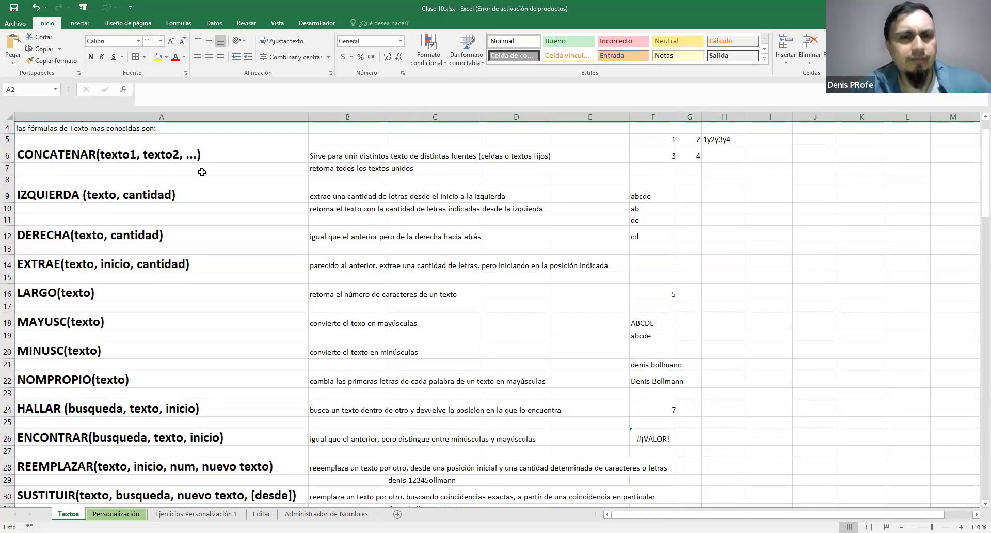
pyautogui.scroll(2, 198, 171)
pyautogui.scroll(-2, 114, 204)
pyautogui.scroll(1, 107, 187)
# Go through the text function names in column A group by group, from CONCATENAR to REPETIR
pyautogui.moveTo(34, 157); pyautogui.dragTo(261, 309)
pyautogui.moveTo(104, 268); pyautogui.dragTo(101, 167)
pyautogui.scroll(-1, 57, 281)
pyautogui.moveTo(119, 284); pyautogui.dragTo(206, 370)
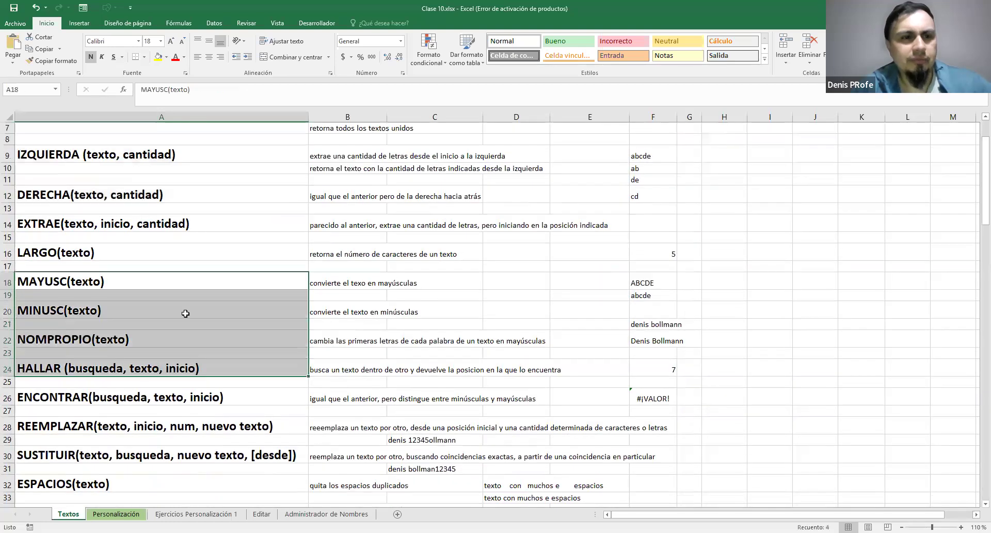
pyautogui.scroll(-2, 96, 343)
pyautogui.moveTo(103, 288); pyautogui.dragTo(124, 375)
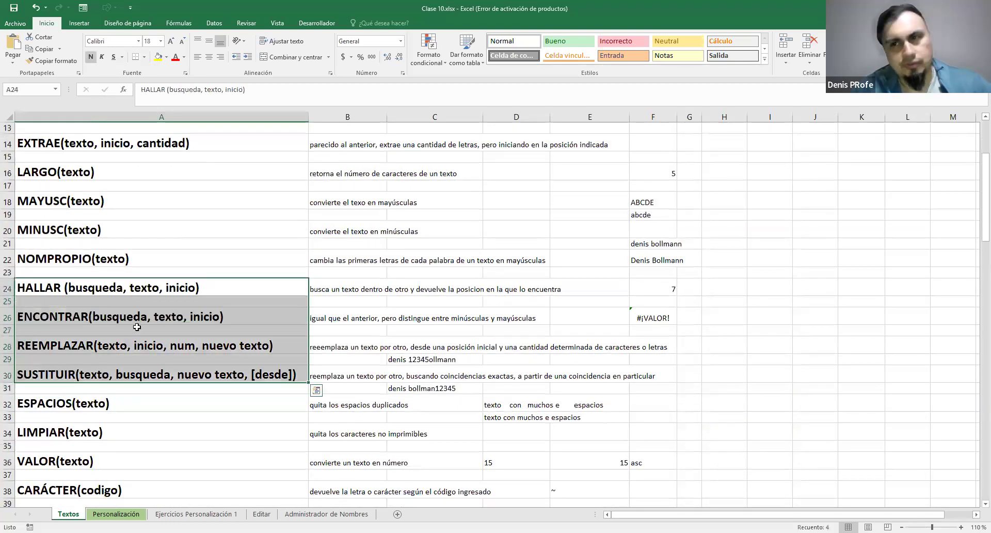
pyautogui.scroll(-4, 137, 327)
pyautogui.moveTo(67, 243); pyautogui.dragTo(95, 427)
pyautogui.moveTo(91, 372); pyautogui.dragTo(90, 373)
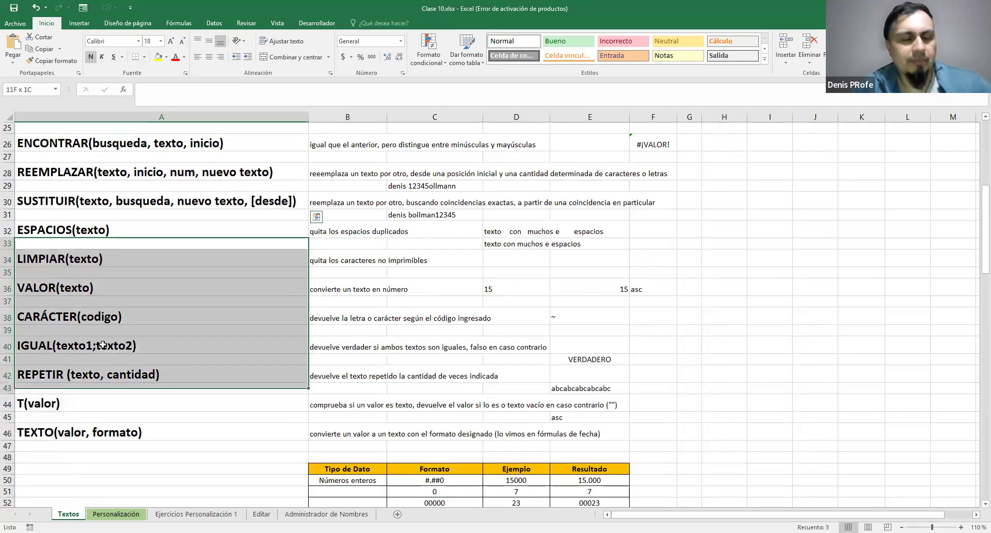
pyautogui.click(159, 333)
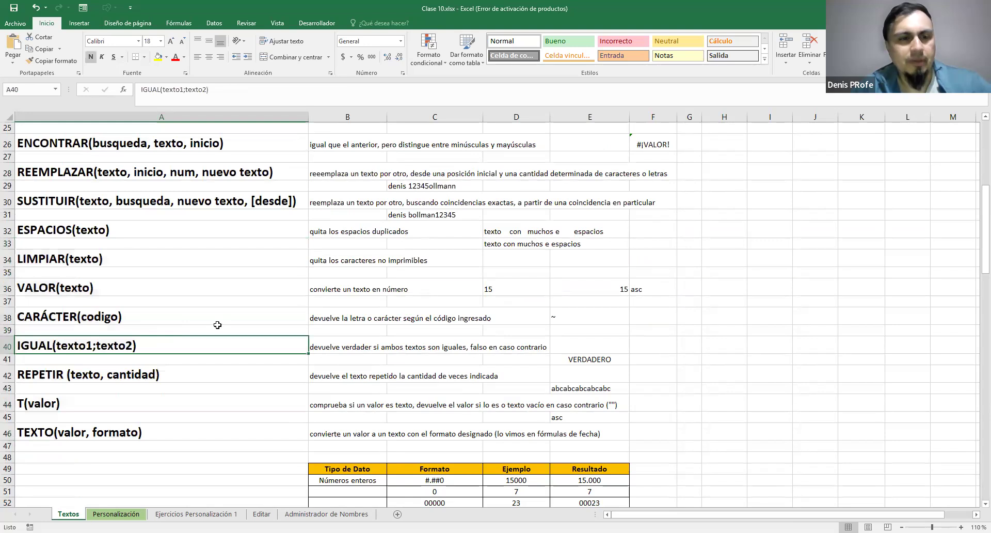
# Examine the TEXTO(valor, formato) entry and its table of format codes, enlarged to 130%
pyautogui.scroll(-3, 263, 285)
pyautogui.scroll(-3, 263, 286)
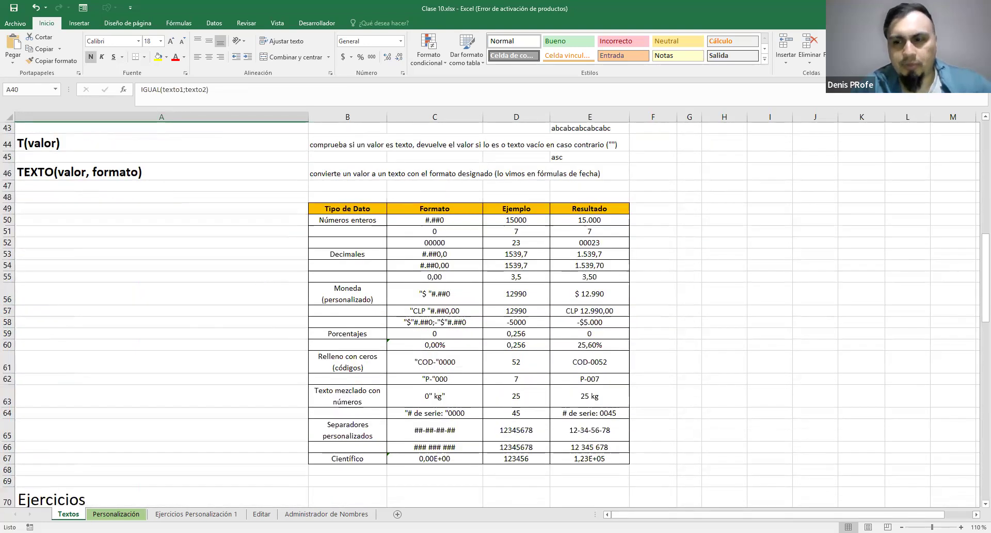
pyautogui.click(961, 527)
pyautogui.click(961, 527)
pyautogui.scroll(-1, 676, 287)
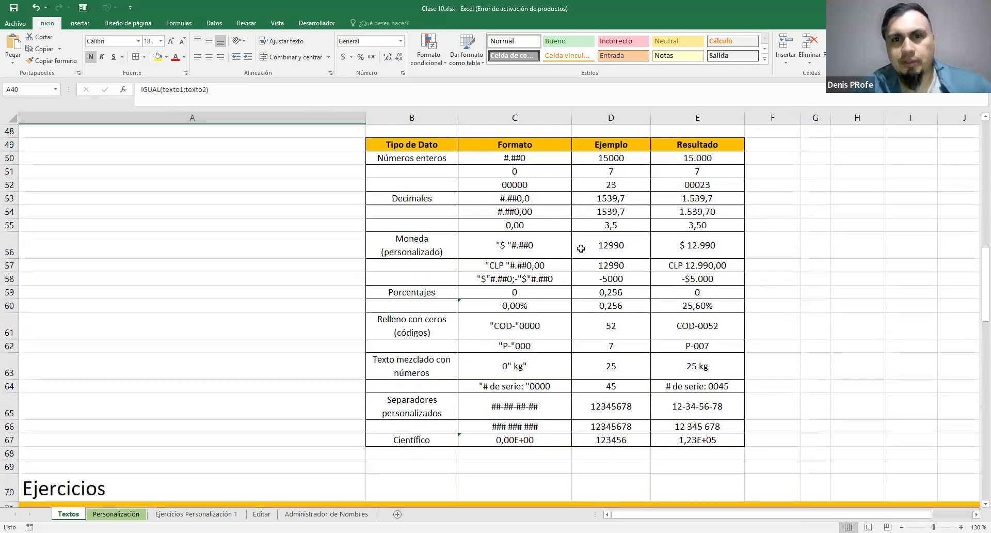
pyautogui.scroll(3, 563, 249)
pyautogui.click(159, 245)
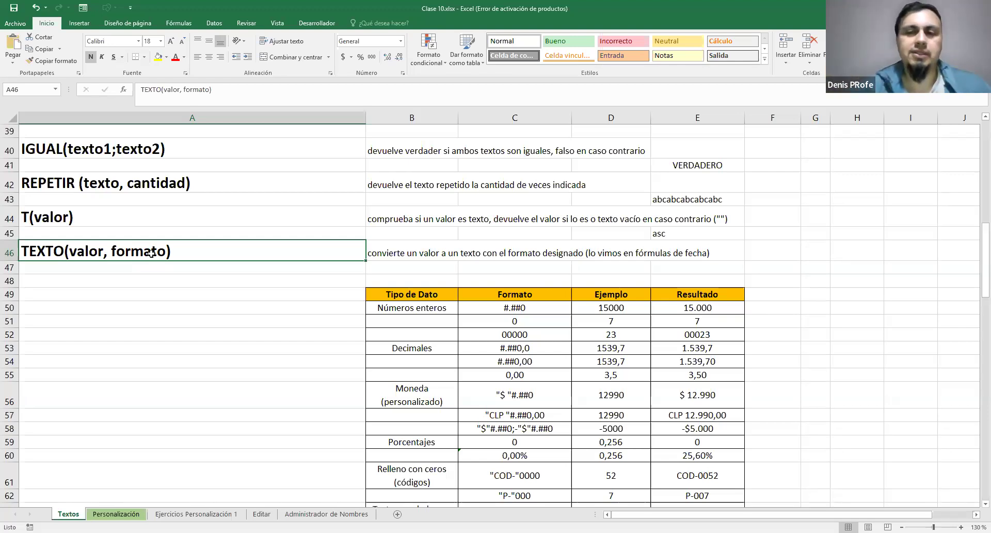
pyautogui.scroll(-3, 757, 222)
pyautogui.scroll(1, 757, 222)
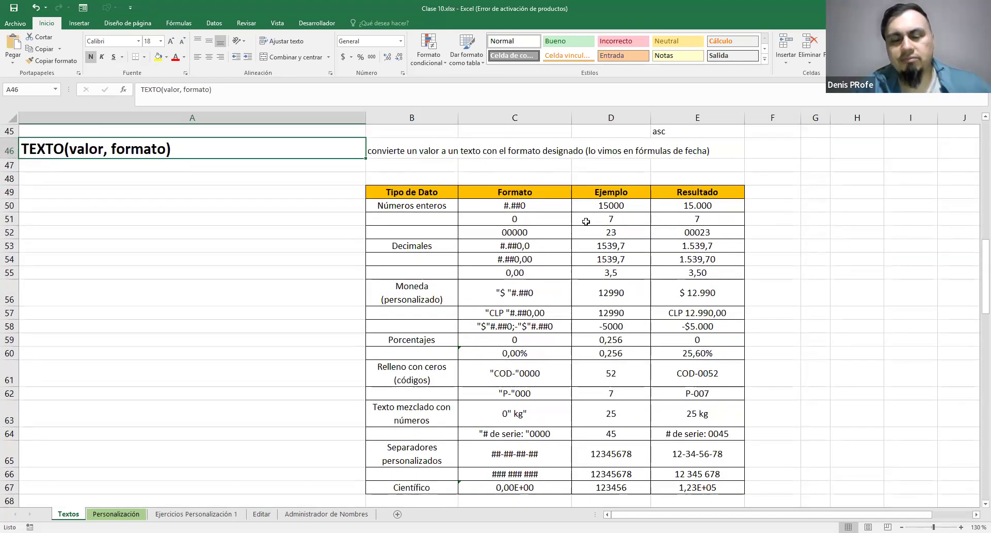
# Inspect the whole-number format code in C50, the formula in E50, and the decimal format codes in C53 and C54
pyautogui.click(494, 207)
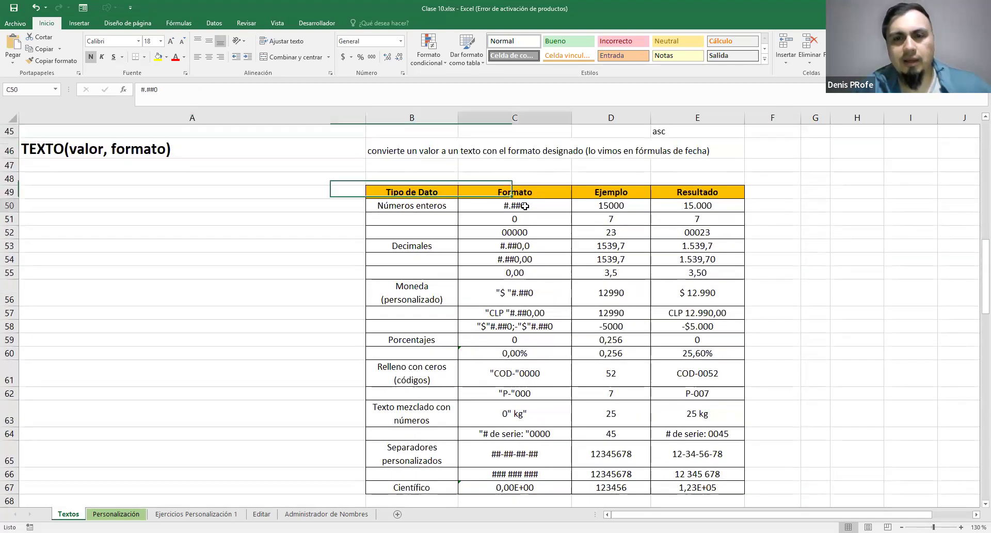
pyautogui.click(690, 207)
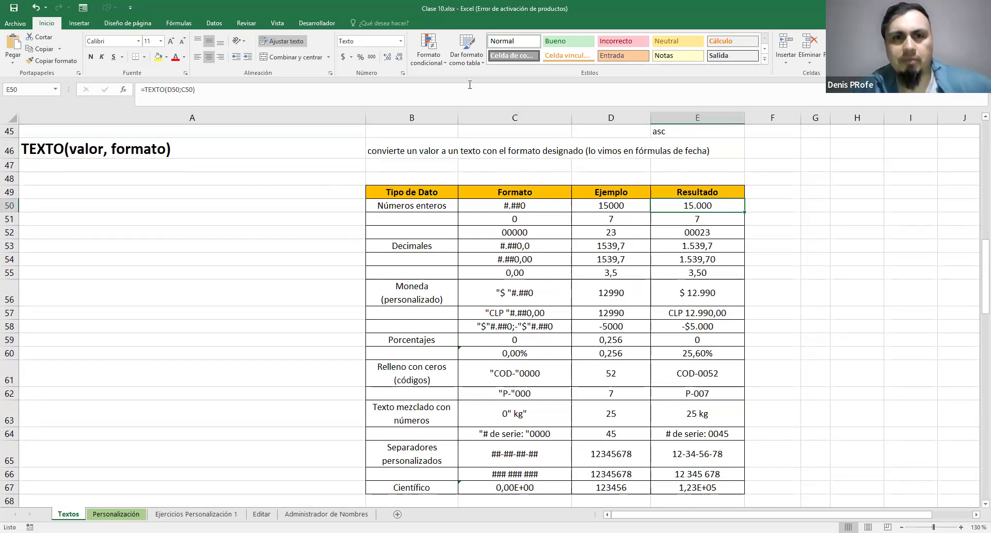
pyautogui.click(374, 59)
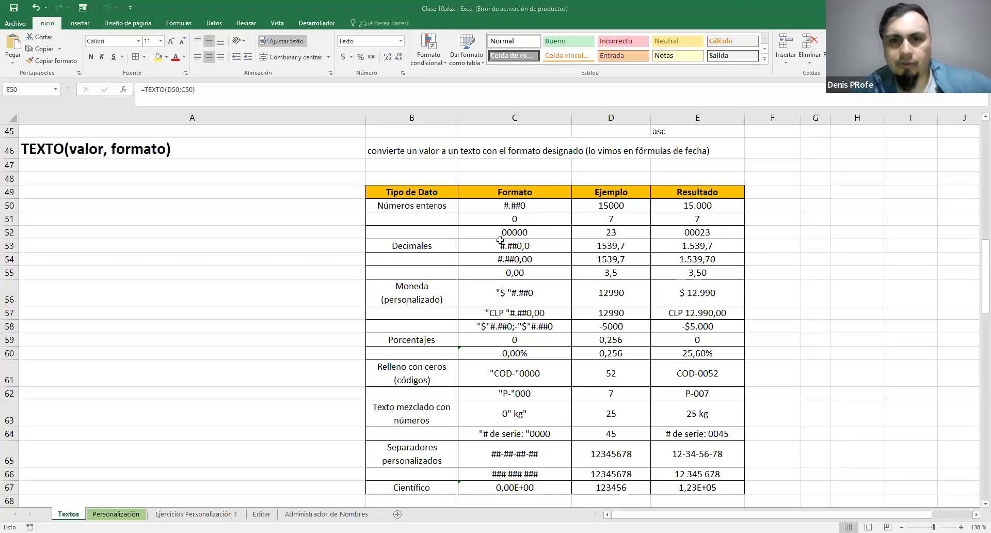
pyautogui.click(592, 232)
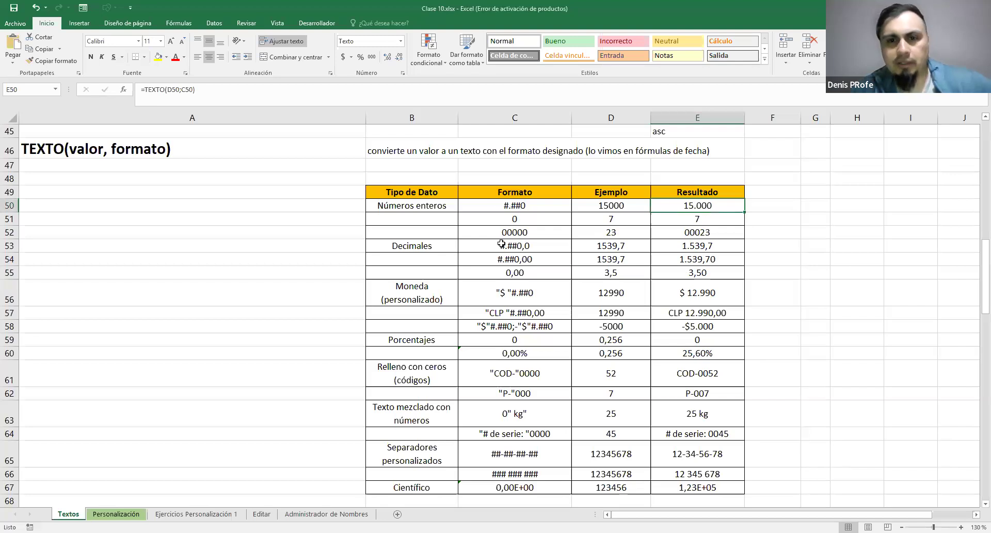
pyautogui.click(522, 246)
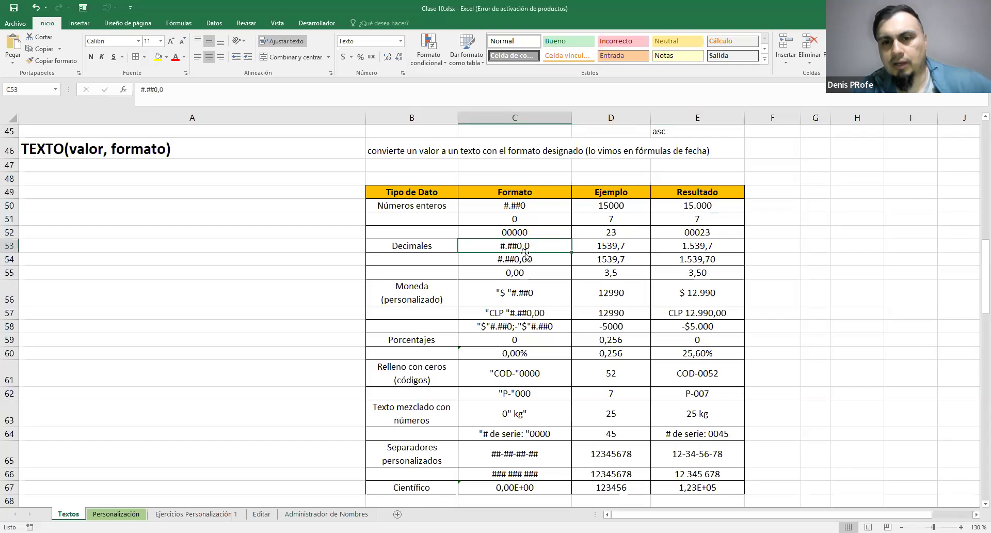
pyautogui.click(526, 258)
pyautogui.click(525, 244)
pyautogui.click(529, 257)
pyautogui.click(529, 249)
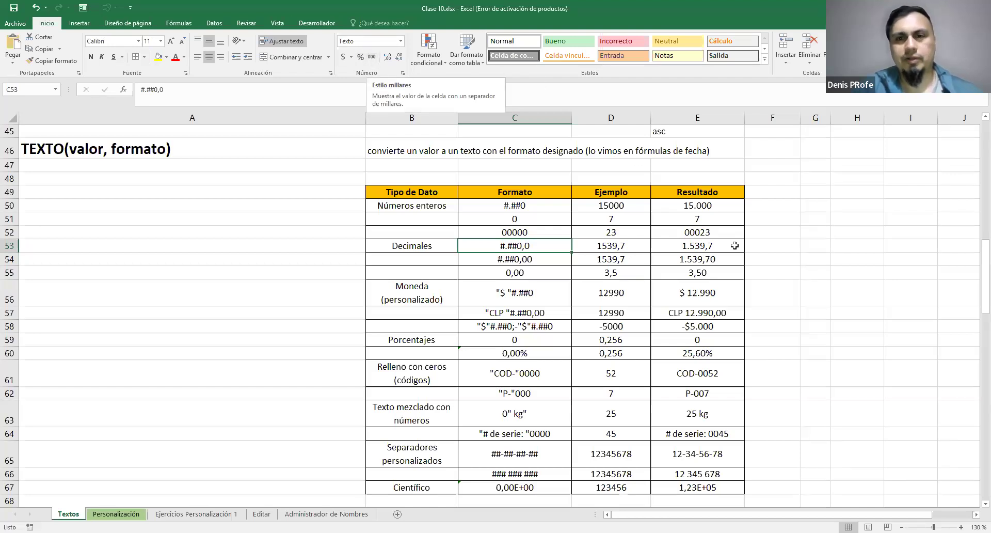
# Look through the eight text-formula exercises below the format table on the Textos sheet
pyautogui.scroll(-5, 737, 244)
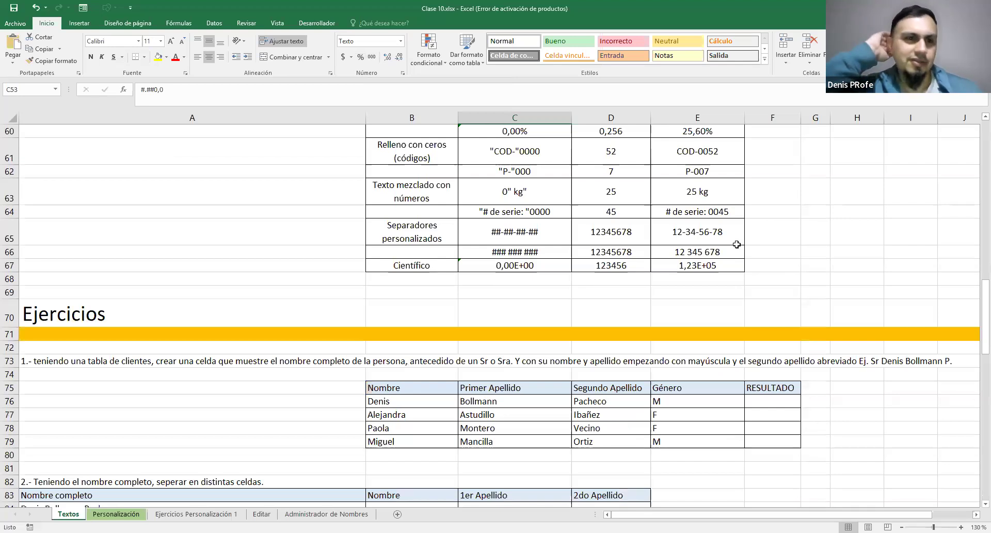
pyautogui.scroll(-4, 260, 329)
pyautogui.scroll(-9, 260, 329)
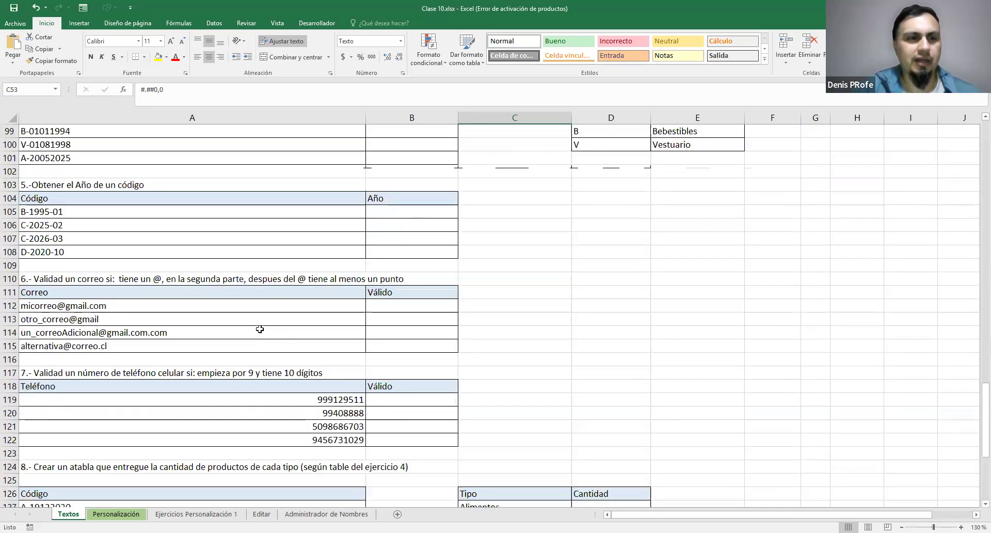
pyautogui.scroll(-4, 259, 329)
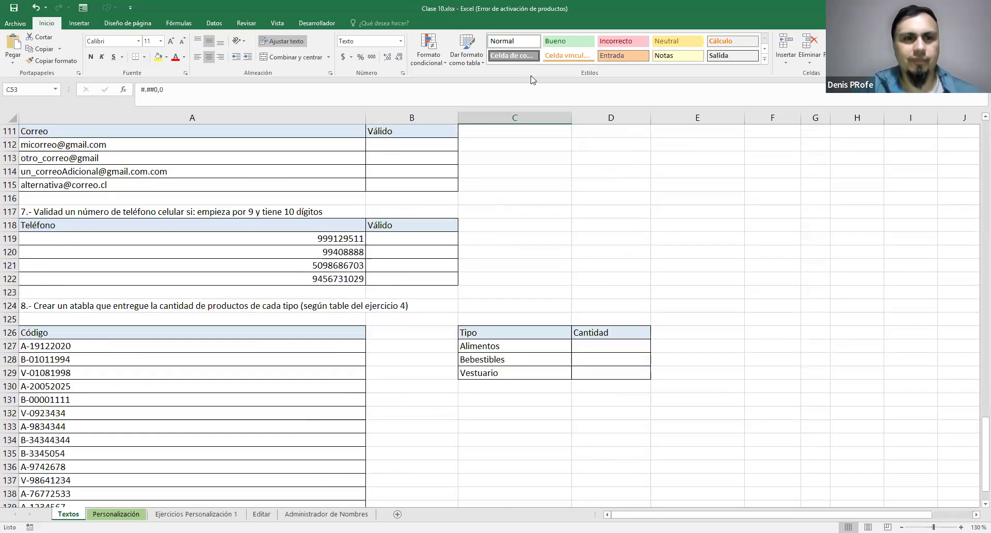
pyautogui.scroll(19, 376, 327)
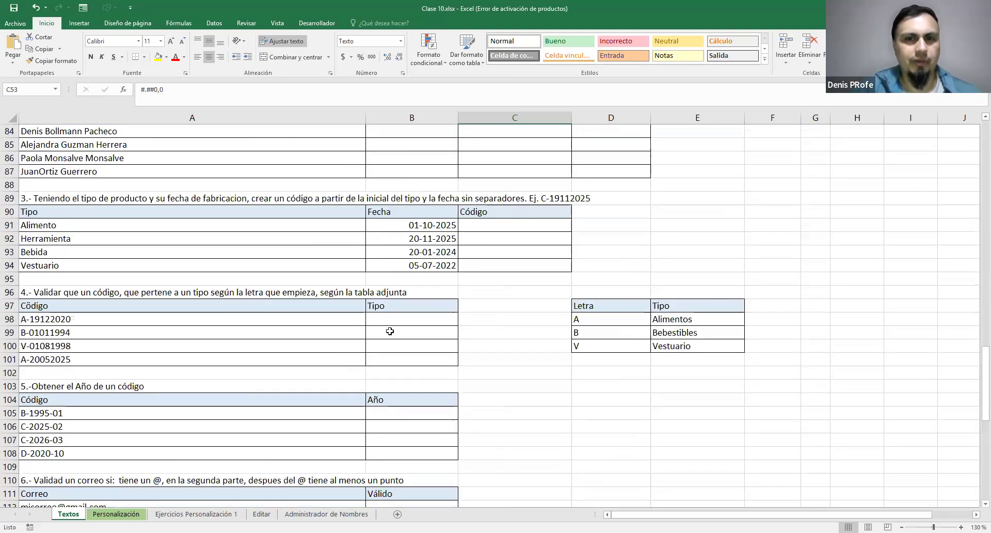
pyautogui.scroll(-3, 524, 305)
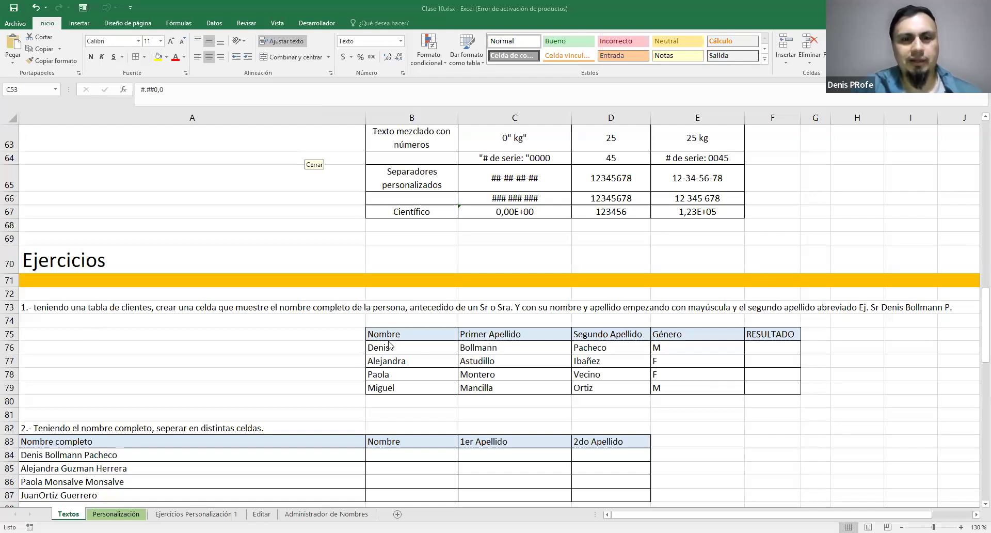
# Examine exercise 1's client table: the name and surname columns, the Género values and the empty RESULTADO column
pyautogui.moveTo(391, 338); pyautogui.dragTo(760, 388)
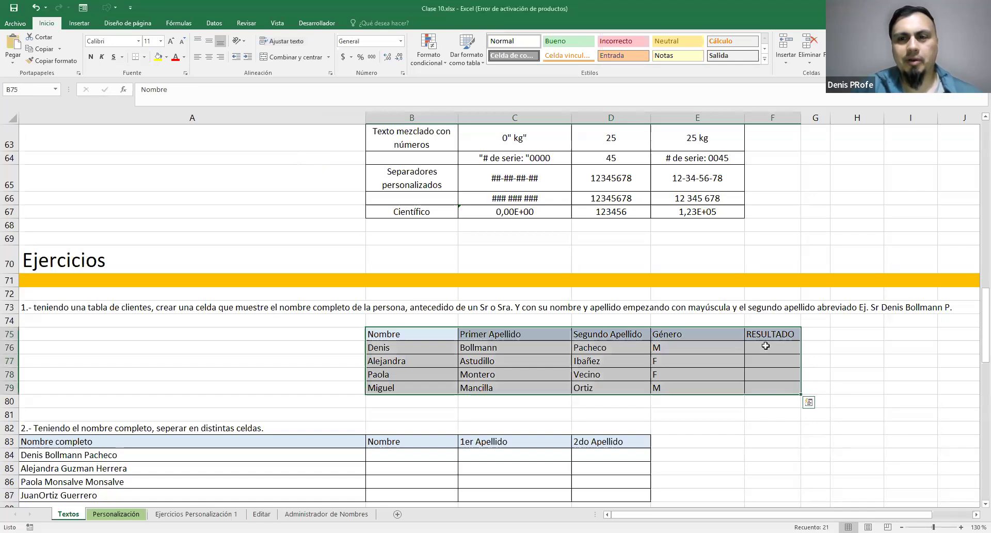
pyautogui.click(790, 345)
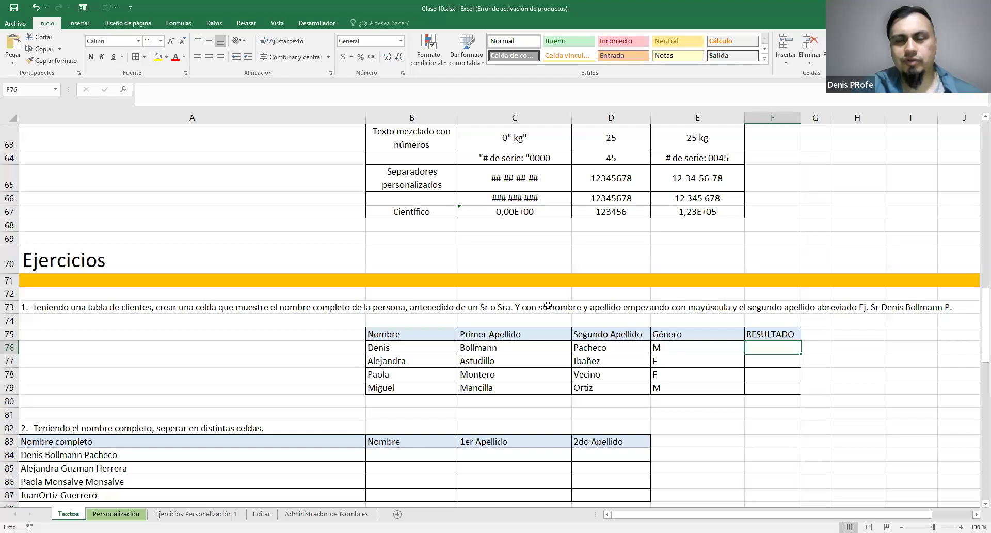
pyautogui.click(667, 344)
pyautogui.keyDown('shift'); pyautogui.click(669, 389); pyautogui.keyUp('shift')
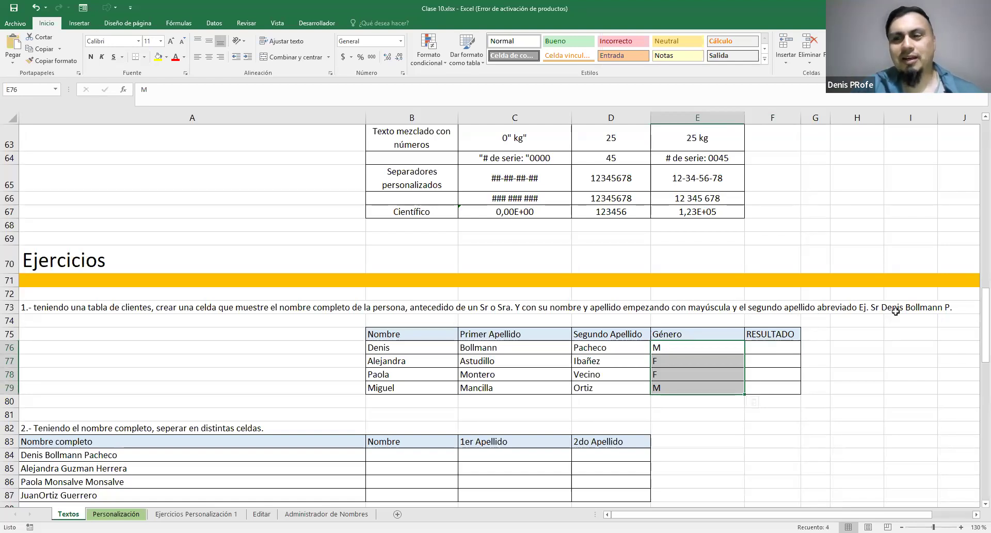
pyautogui.click(582, 348)
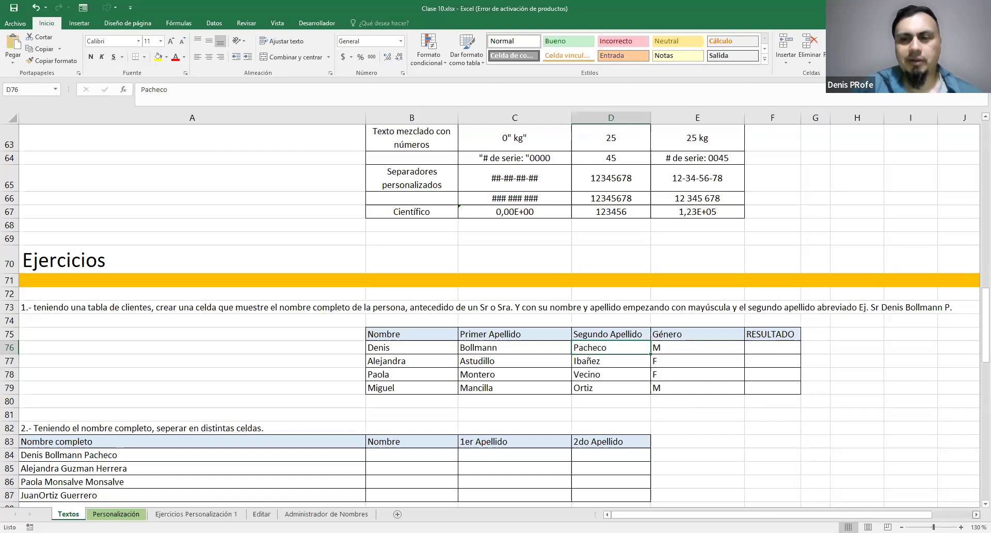
pyautogui.hscroll(5, 496, 309)
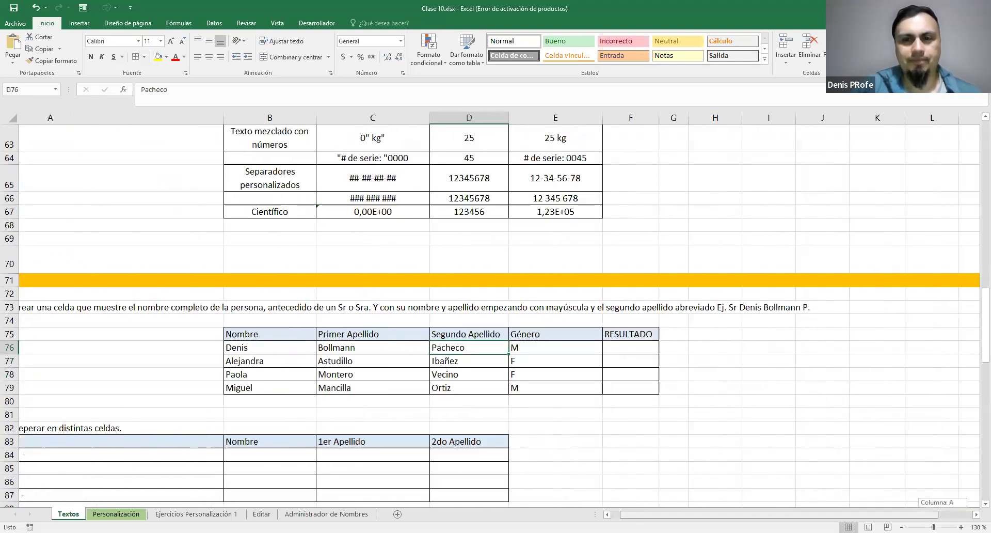
pyautogui.moveTo(847, 515); pyautogui.dragTo(838, 514)
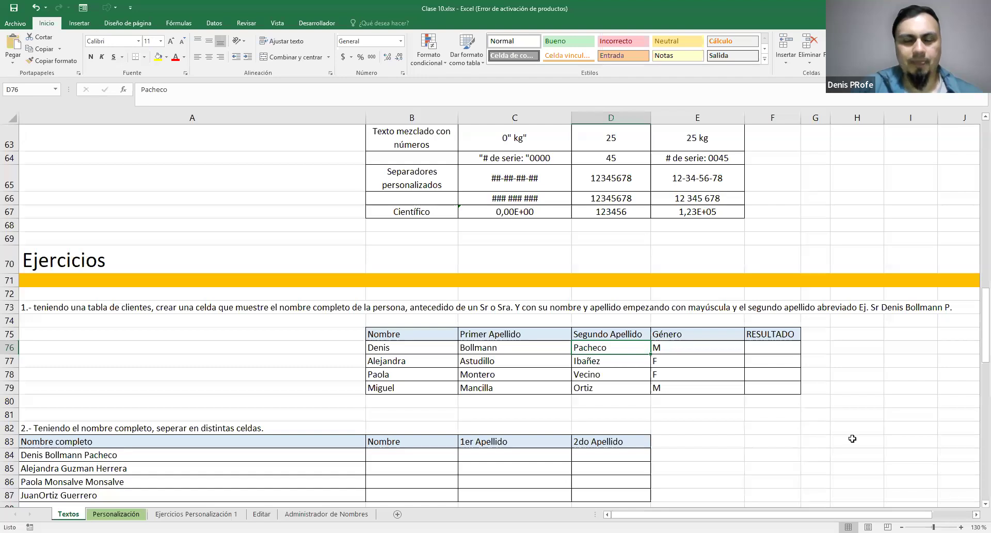
pyautogui.click(417, 349)
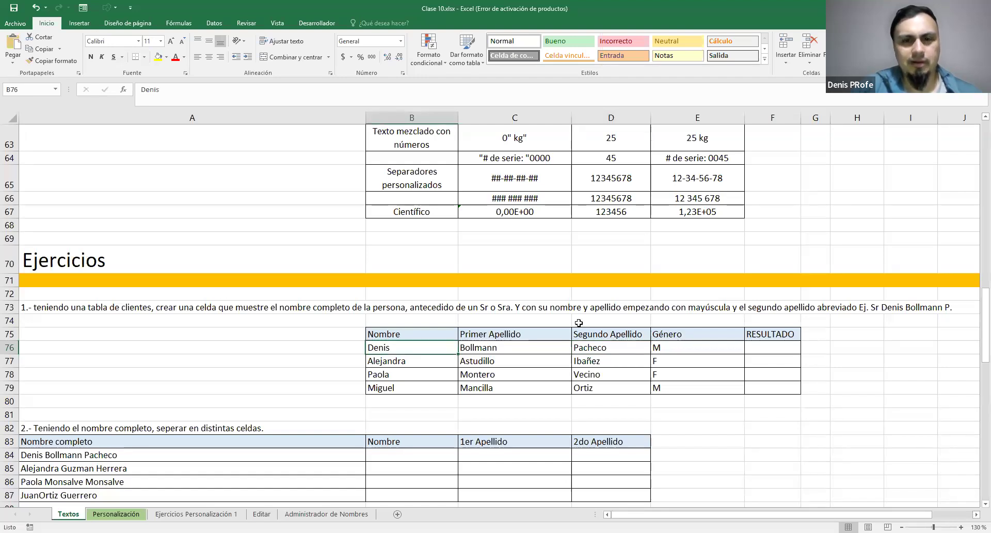
pyautogui.click(977, 514)
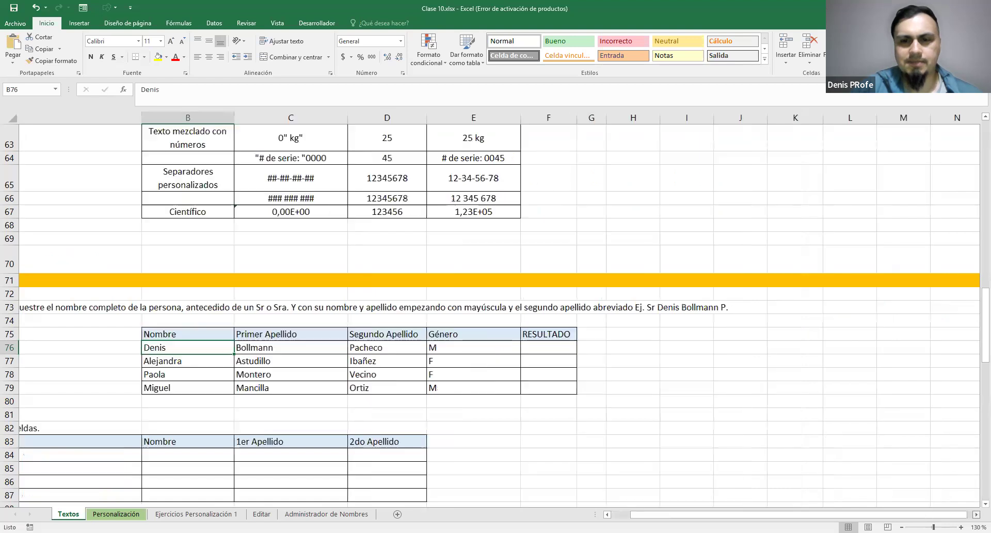
pyautogui.click(607, 515)
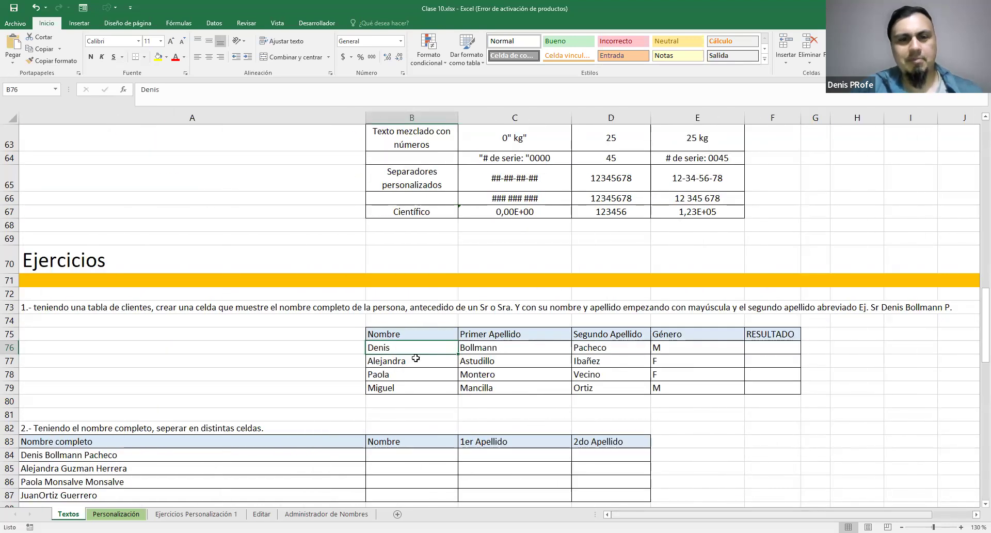
# Change the initial letters of the first name in B76 and the first surname in C76 to lowercase
pyautogui.doubleClick(382, 347)
pyautogui.moveTo(364, 347); pyautogui.dragTo(375, 347)
pyautogui.write('d')
pyautogui.click(467, 351)
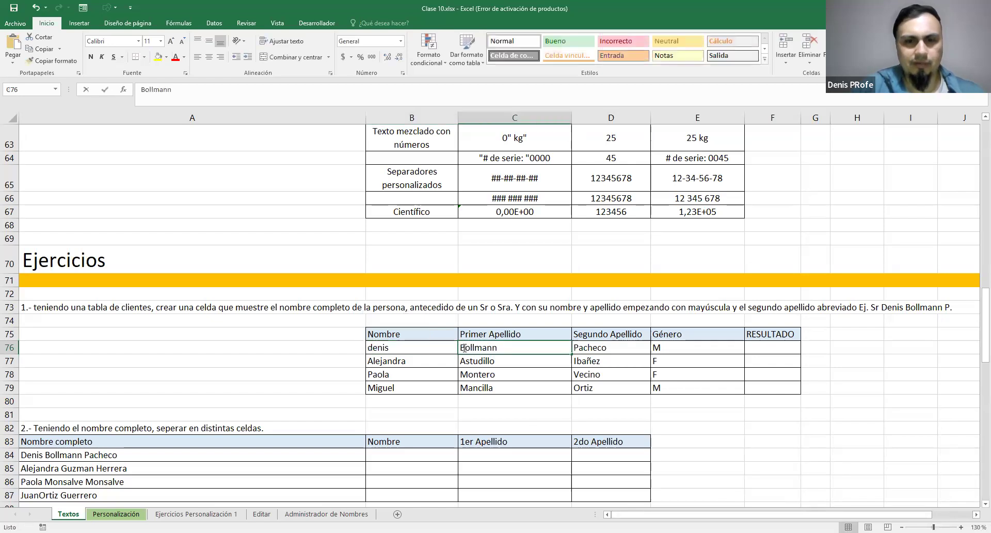
pyautogui.doubleClick(463, 347)
pyautogui.moveTo(459, 348); pyautogui.dragTo(465, 348)
pyautogui.write('b')
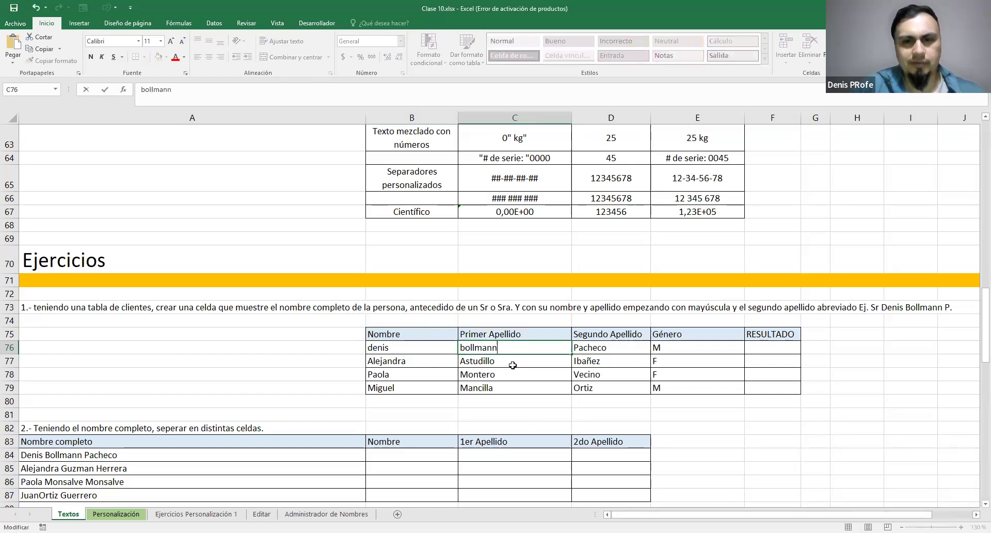
pyautogui.click(512, 365)
pyautogui.click(513, 385)
# Review the Nombre and Primer Apellido columns and the first client's name cells B76 to D76
pyautogui.click(417, 352)
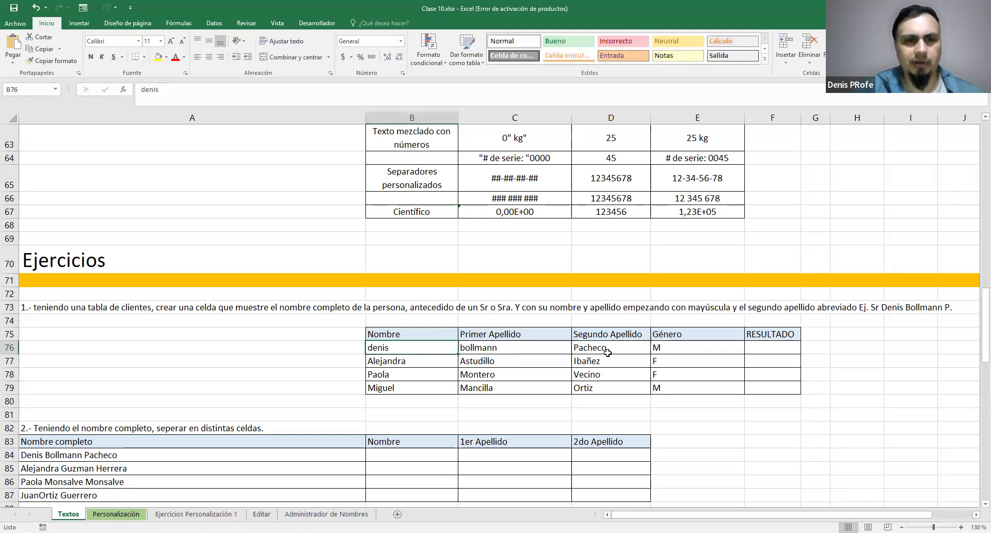
pyautogui.moveTo(402, 347); pyautogui.dragTo(465, 387)
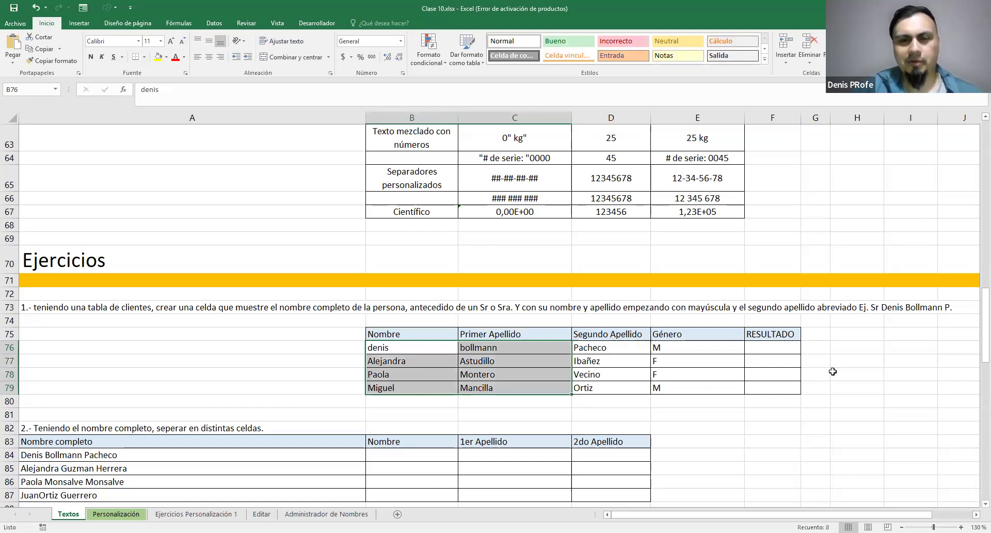
pyautogui.click(841, 373)
pyautogui.scroll(-1, 531, 372)
pyautogui.moveTo(408, 351); pyautogui.dragTo(561, 348)
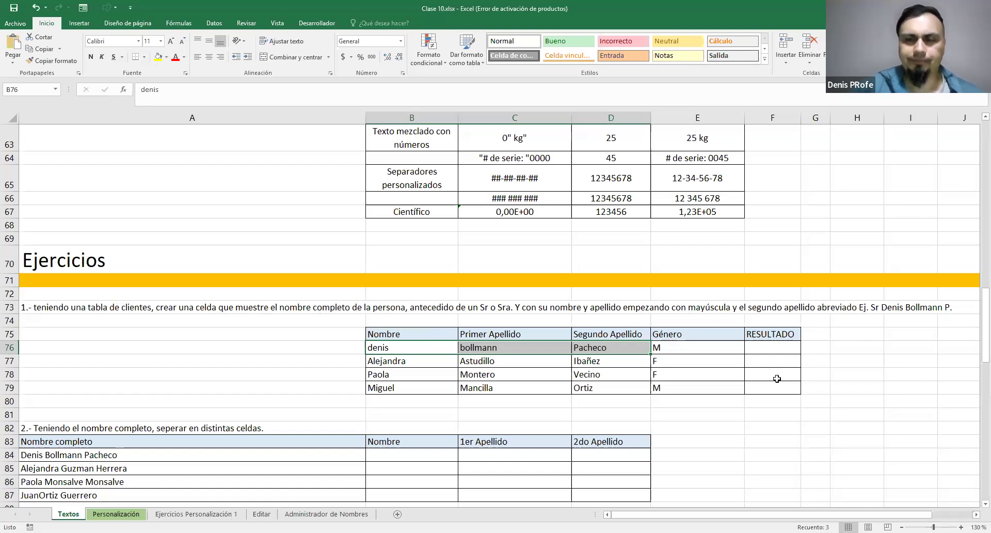
# Add the header "Nombre completo" in H75 and apply the RESULTADO header's formatting to it
pyautogui.hscroll(2, 455, 398)
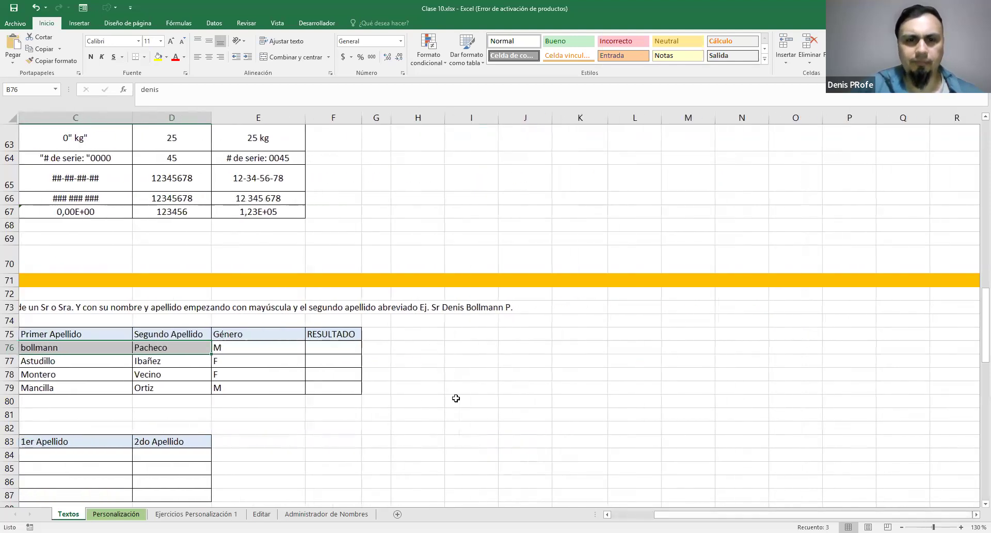
pyautogui.click(427, 337)
pyautogui.write('Nom')
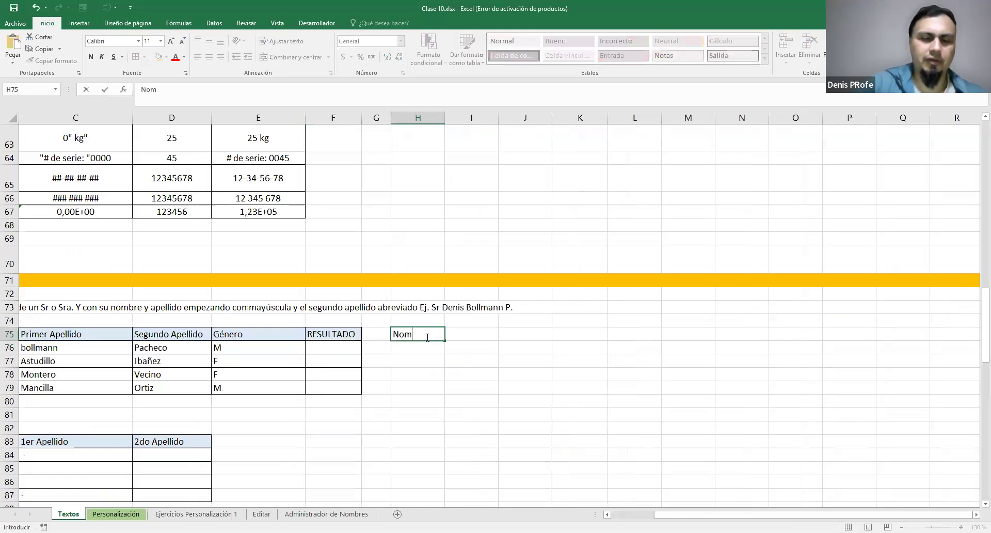
pyautogui.write('bre completo')
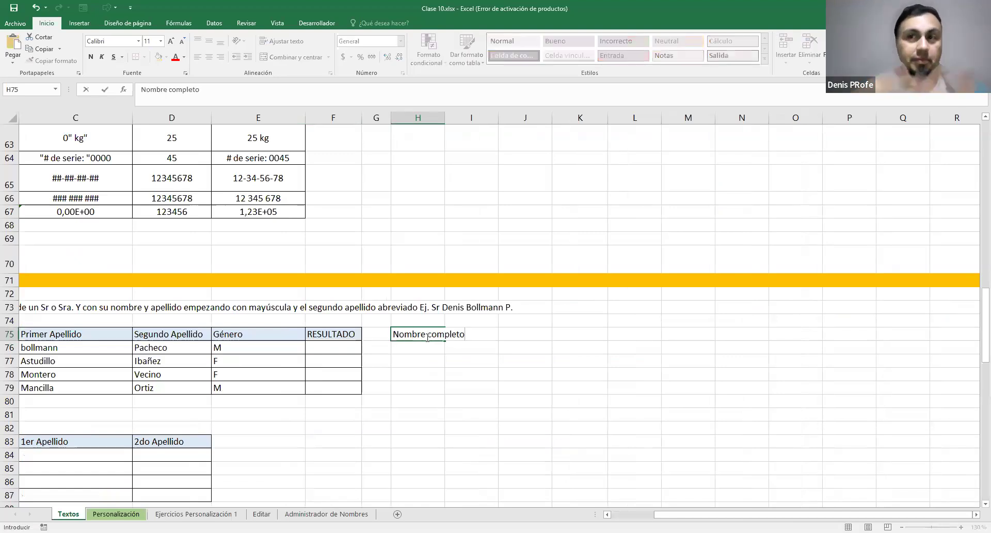
pyautogui.press('Return')
pyautogui.click(333, 333)
# Widen the RESULTADO column F and the Nombre completo column H to make room for full names
pyautogui.moveTo(346, 381); pyautogui.dragTo(355, 327)
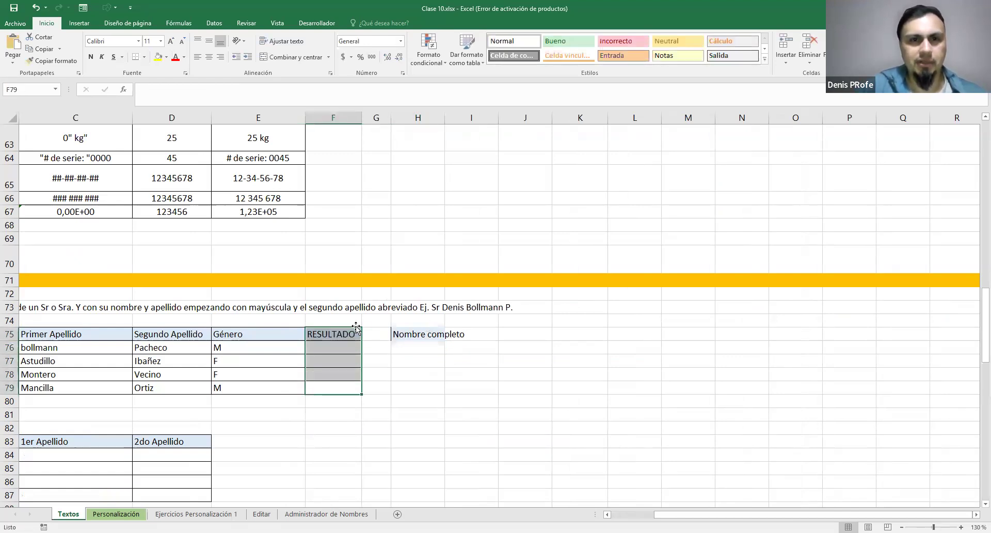
pyautogui.moveTo(362, 118); pyautogui.dragTo(551, 140)
pyautogui.click(616, 342)
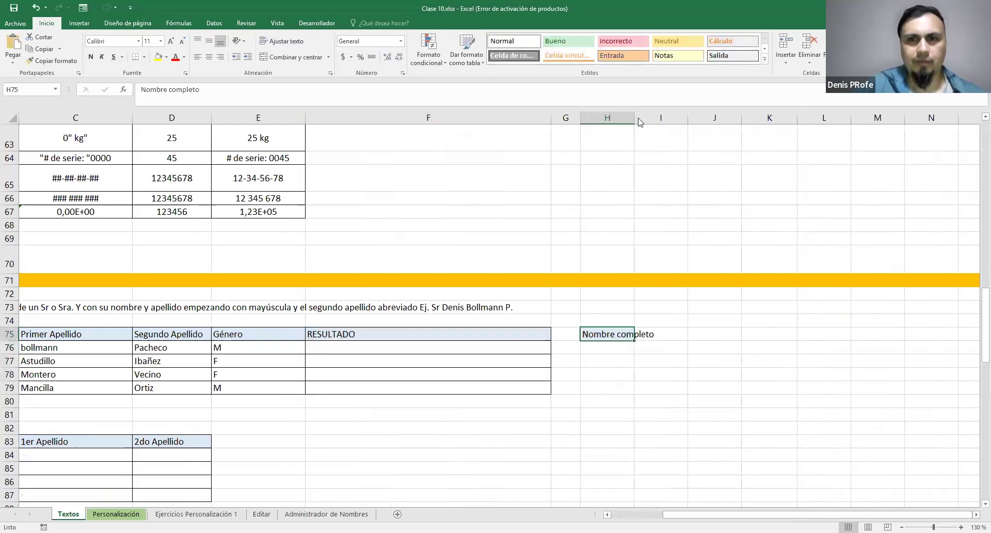
pyautogui.moveTo(637, 118); pyautogui.dragTo(685, 117)
pyautogui.click(666, 365)
# Compare the first client's name and surname cells in row 76 with the wording of exercise 1
pyautogui.moveTo(832, 515); pyautogui.dragTo(787, 515)
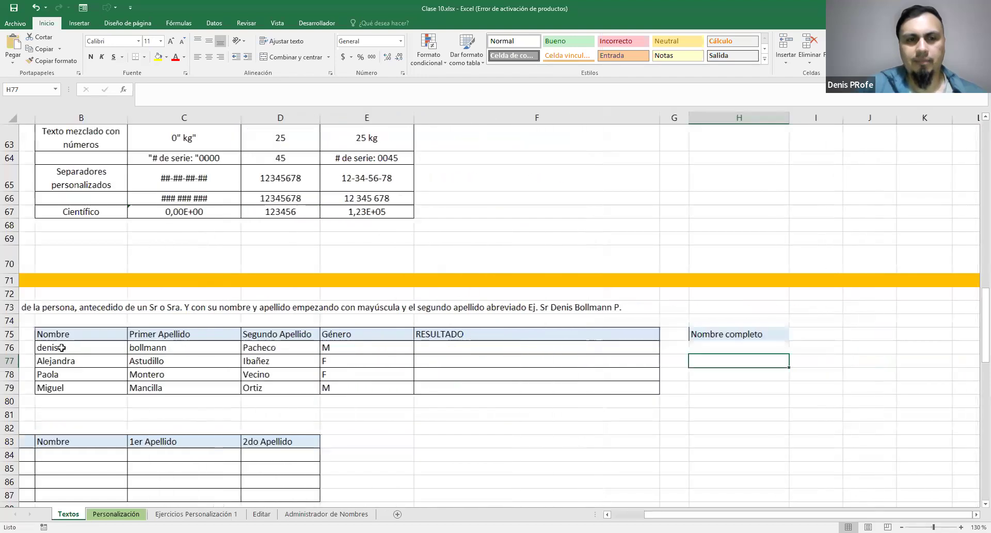
pyautogui.moveTo(61, 347); pyautogui.dragTo(114, 347)
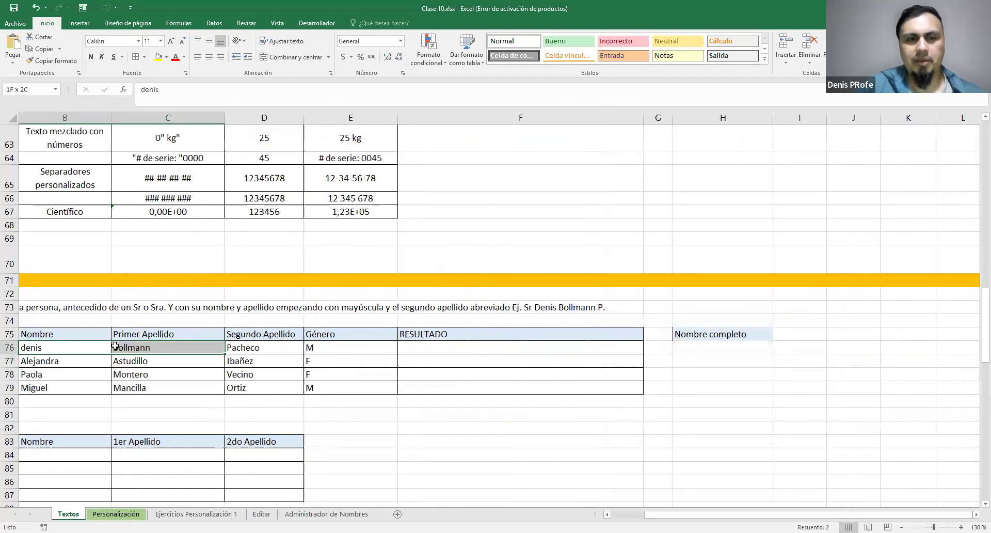
pyautogui.click(251, 348)
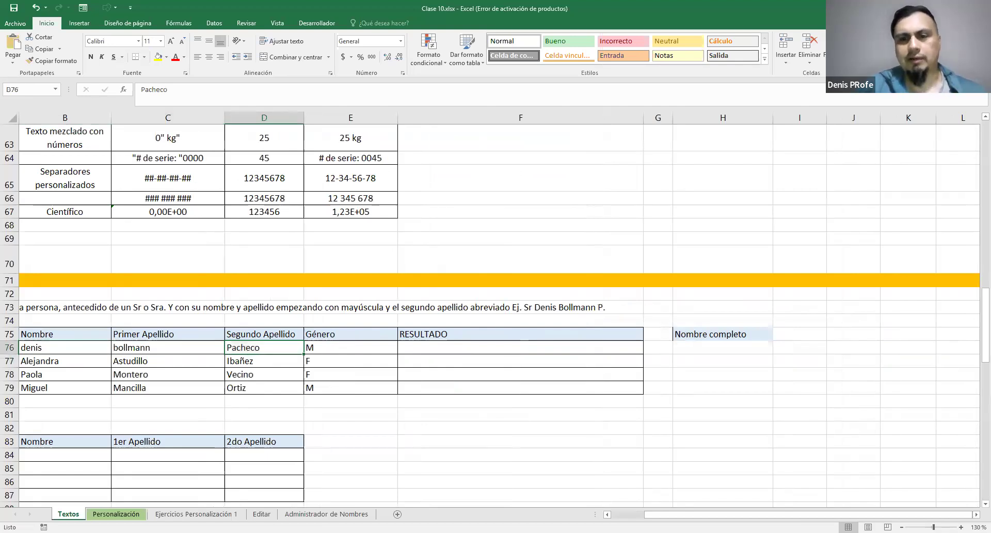
pyautogui.hscroll(-3, 740, 359)
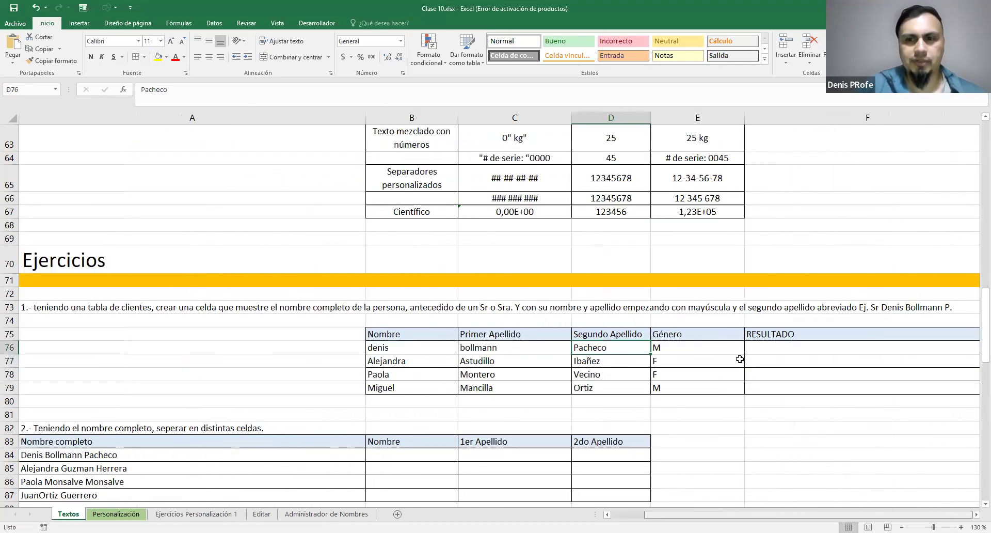
pyautogui.hscroll(1, 497, 315)
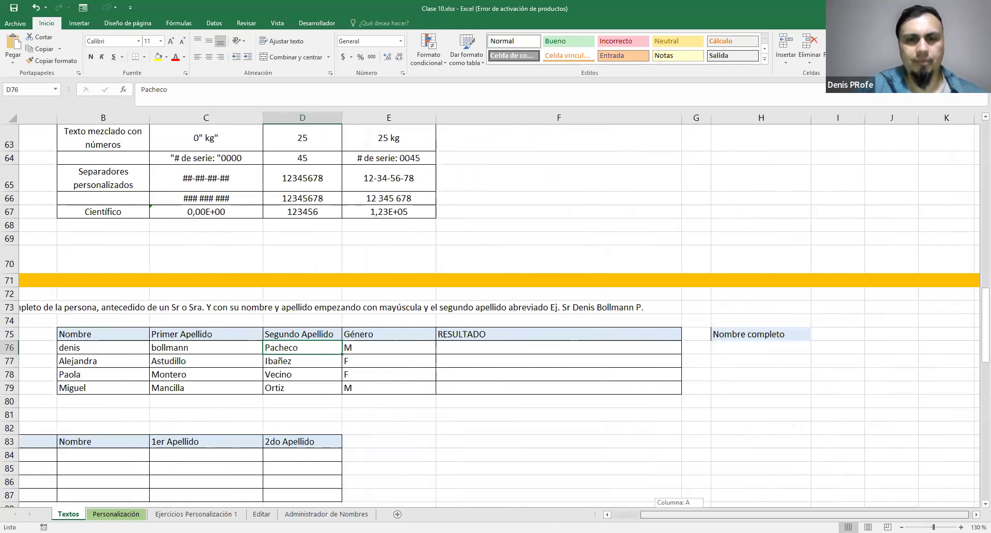
pyautogui.moveTo(679, 515); pyautogui.dragTo(670, 515)
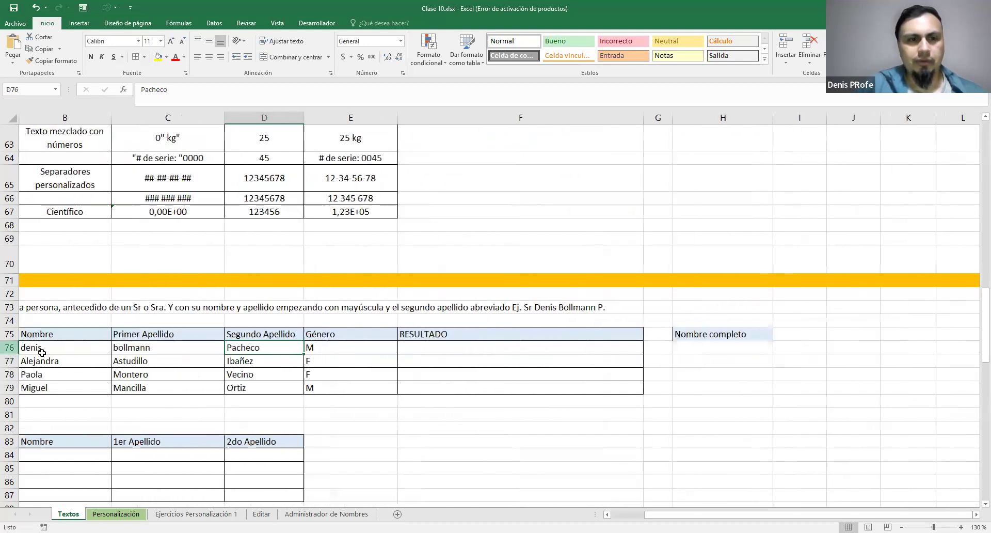
pyautogui.click(41, 351)
pyautogui.keyDown('shift'); pyautogui.click(118, 347); pyautogui.keyUp('shift')
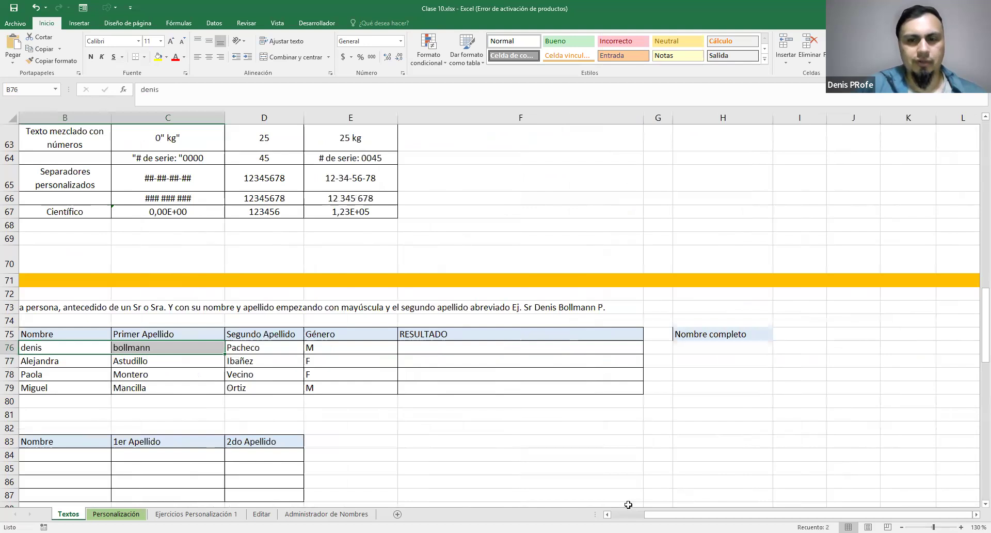
pyautogui.hscroll(-2, 297, 378)
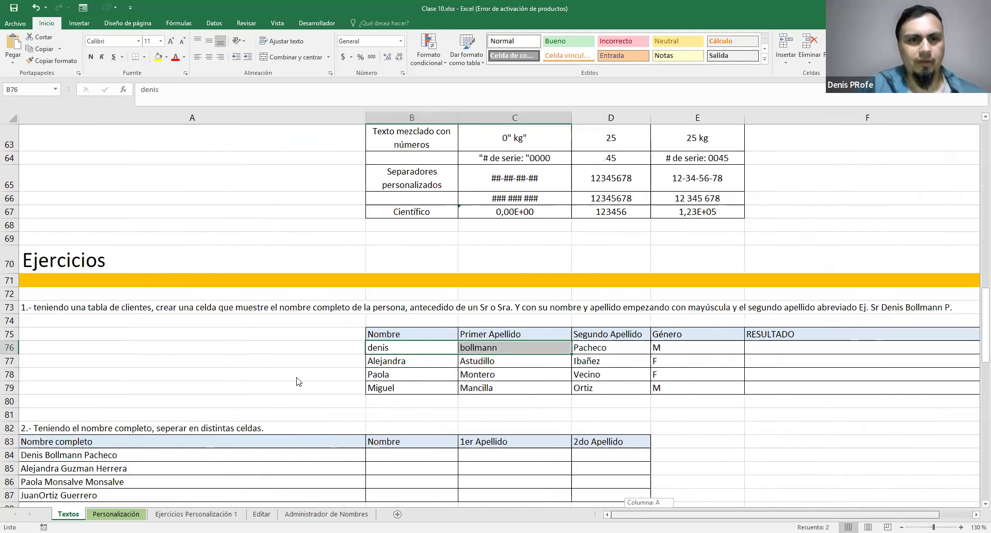
# Look up the CONCATENAR entry in A6 and the other text functions in the list above the exercises
pyautogui.scroll(8, 297, 378)
pyautogui.scroll(5, 297, 377)
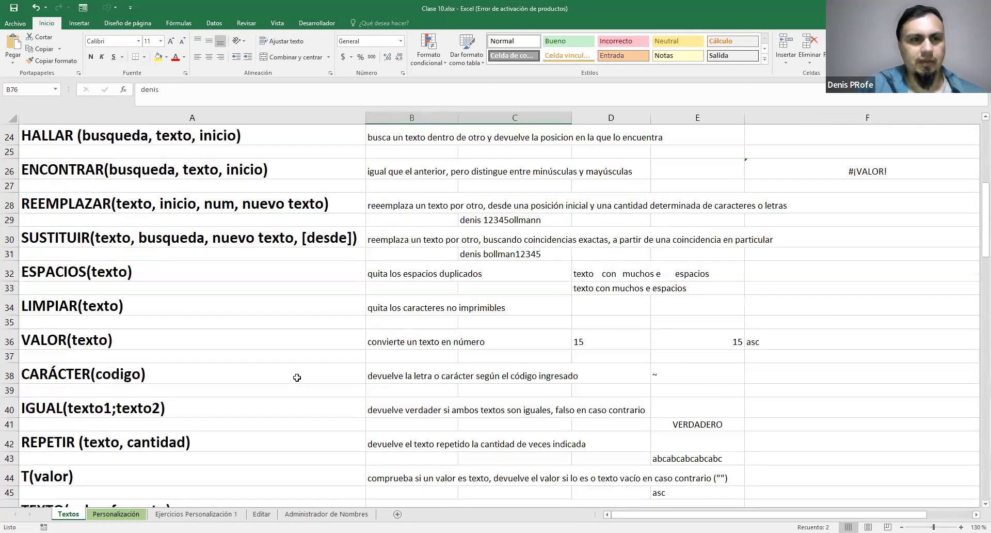
pyautogui.scroll(7, 297, 378)
pyautogui.scroll(-1, 330, 330)
pyautogui.scroll(1, 88, 184)
pyautogui.click(87, 187)
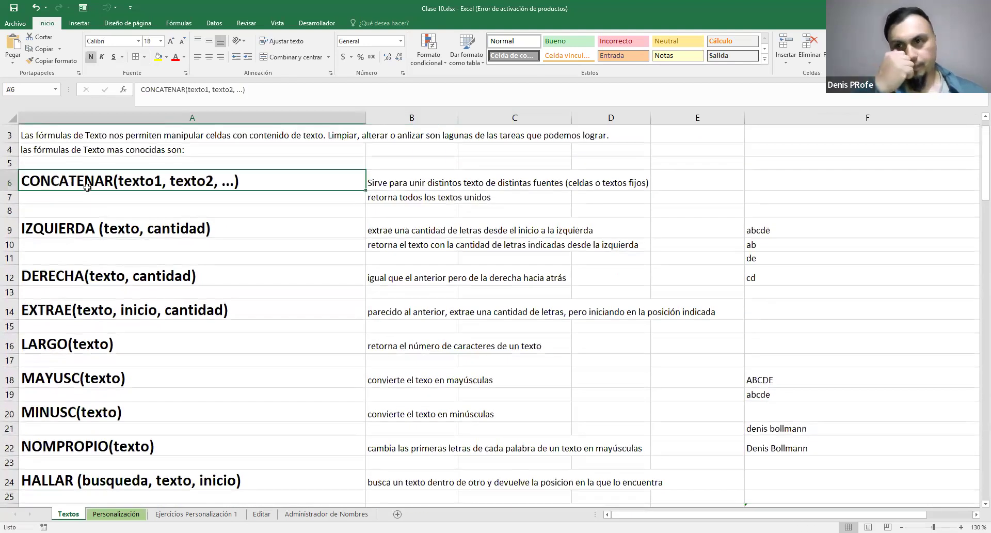
pyautogui.scroll(-15, 350, 283)
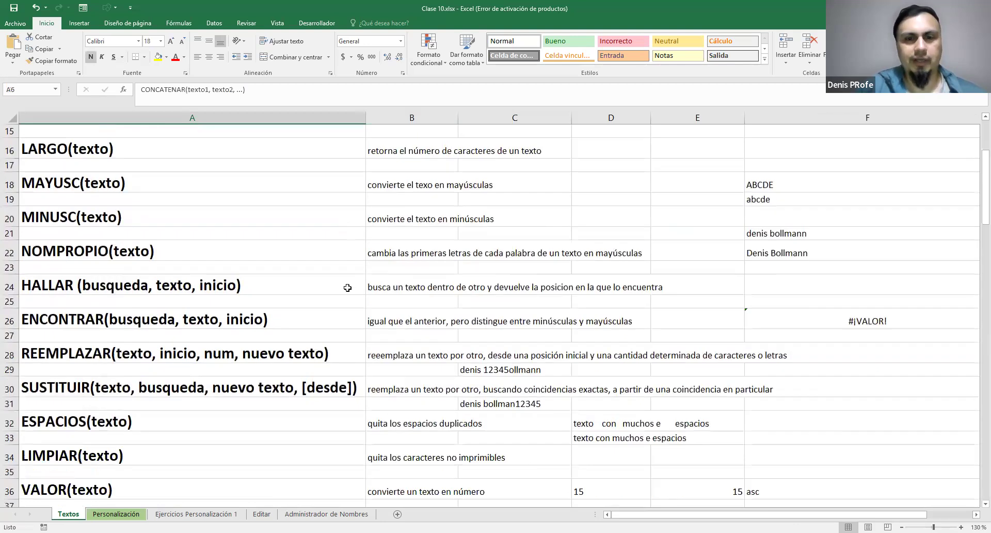
pyautogui.scroll(-4, 350, 297)
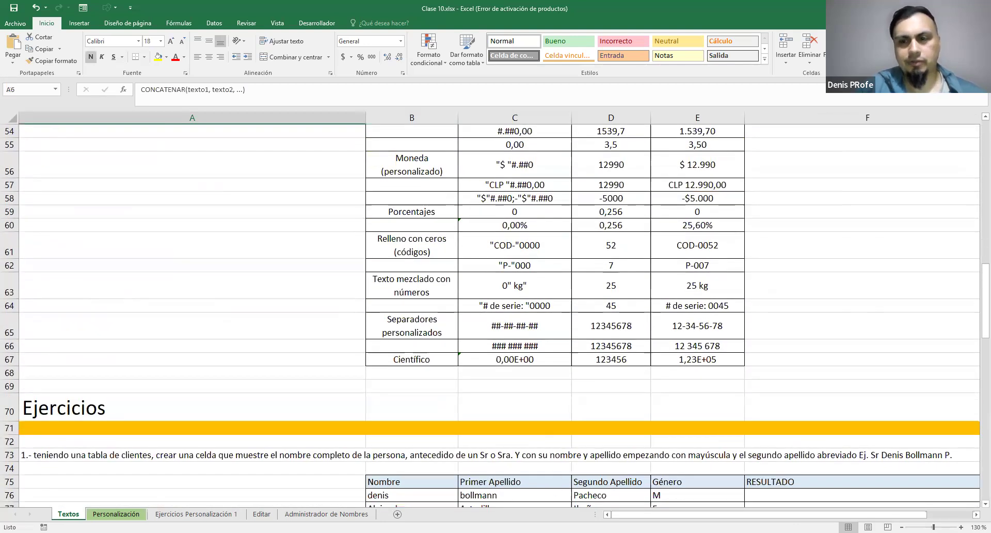
# Begin a CONCATENAR formula in H76, under the Nombre completo header
pyautogui.moveTo(615, 514); pyautogui.dragTo(648, 515)
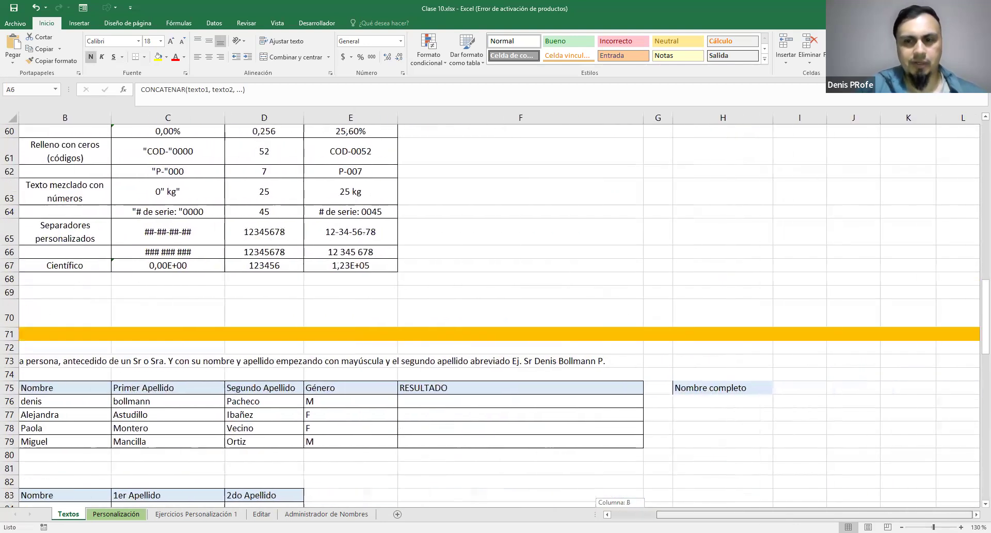
pyautogui.click(723, 405)
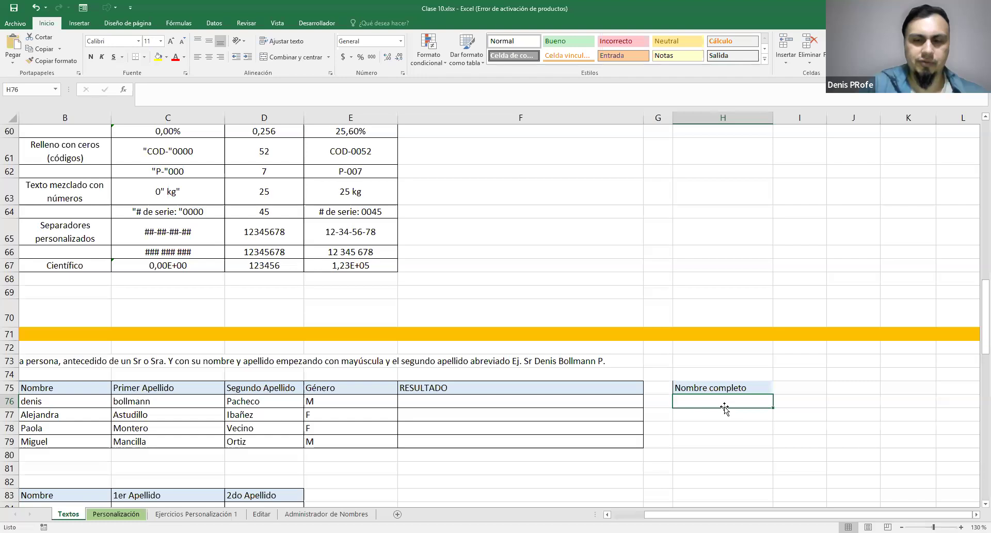
pyautogui.write('=C')
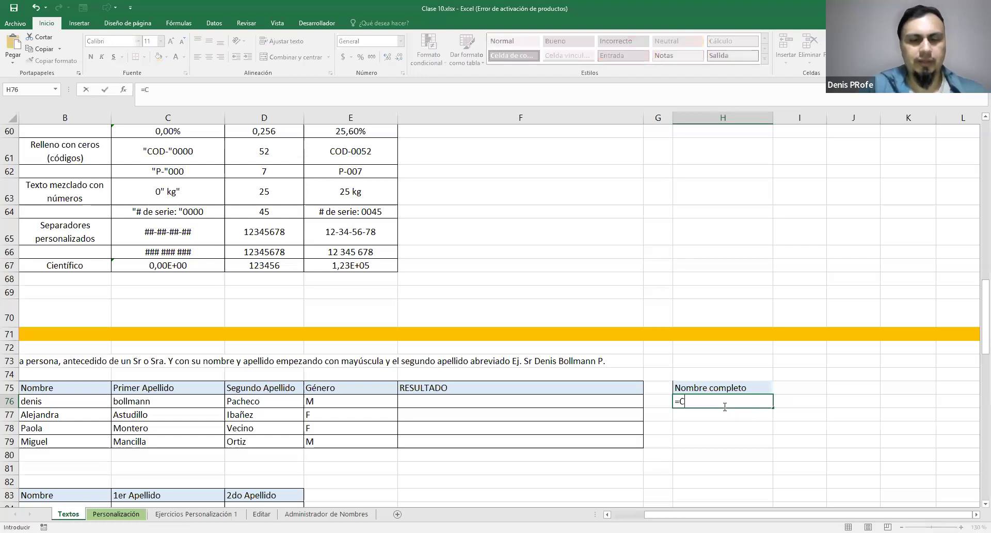
pyautogui.write('ONCAT')
pyautogui.press('Left')
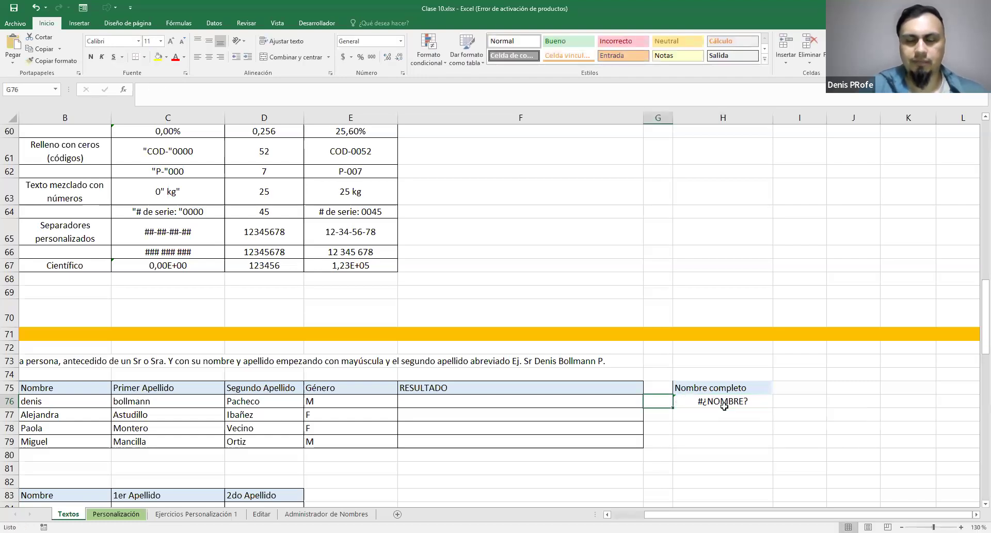
pyautogui.click(724, 407)
pyautogui.press('F2')
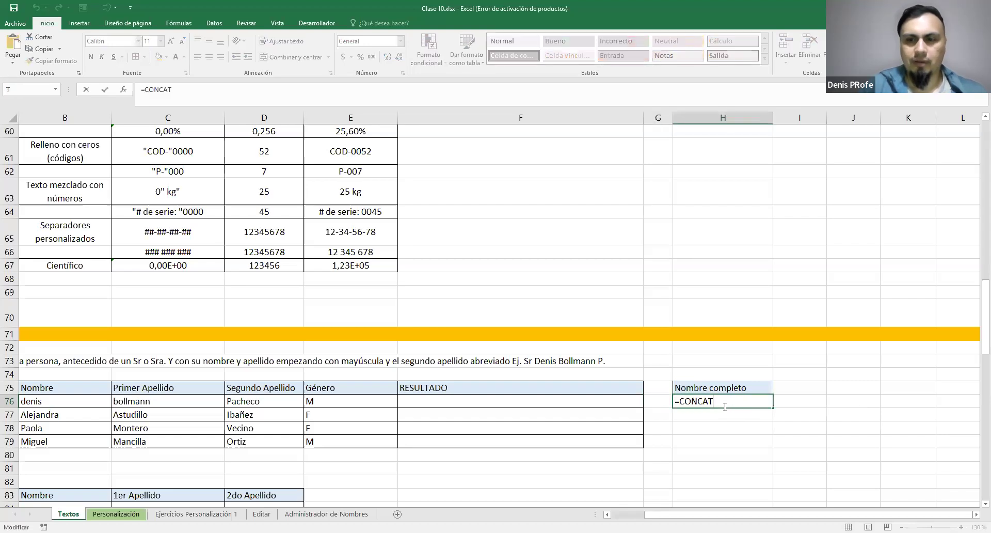
pyautogui.write('ENA')
pyautogui.press('Return')
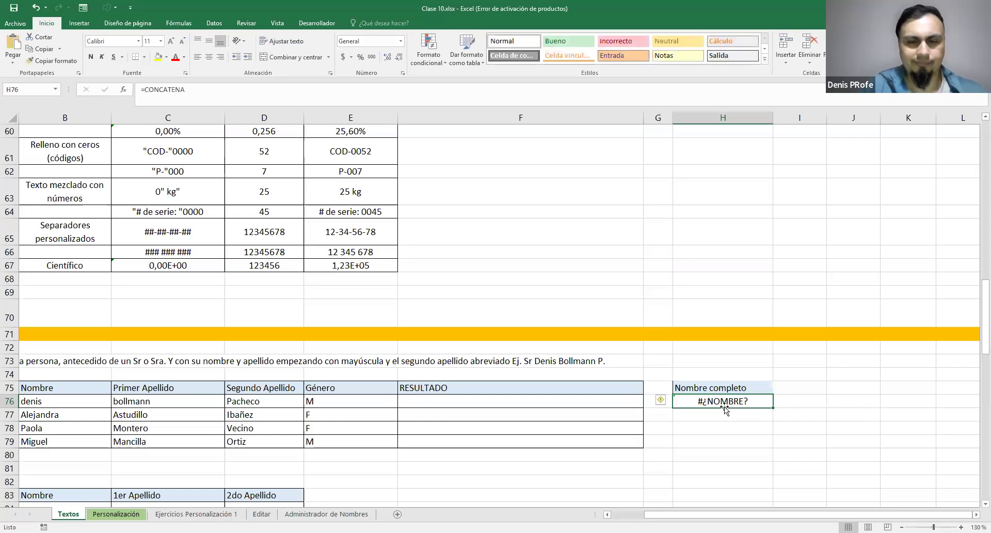
pyautogui.press('F2')
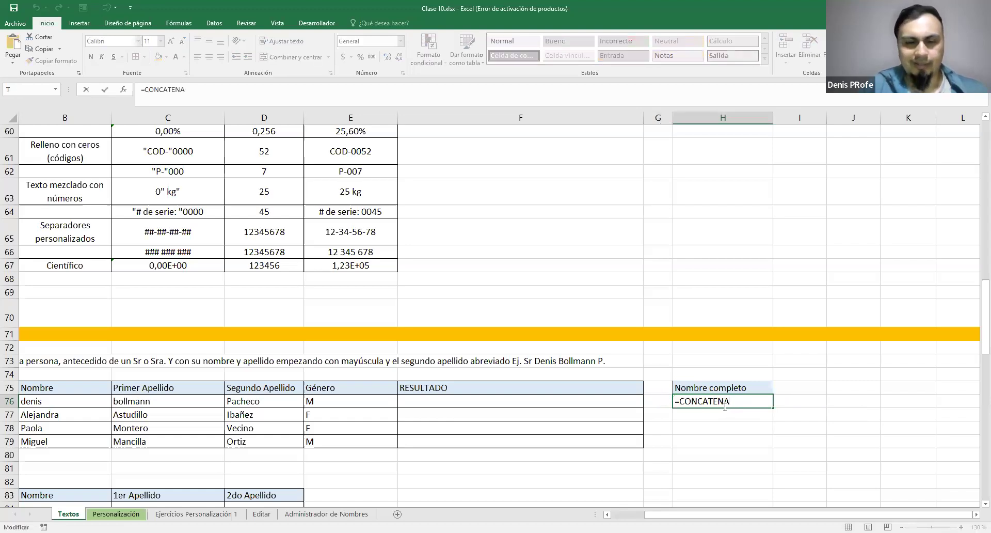
pyautogui.write('R(')
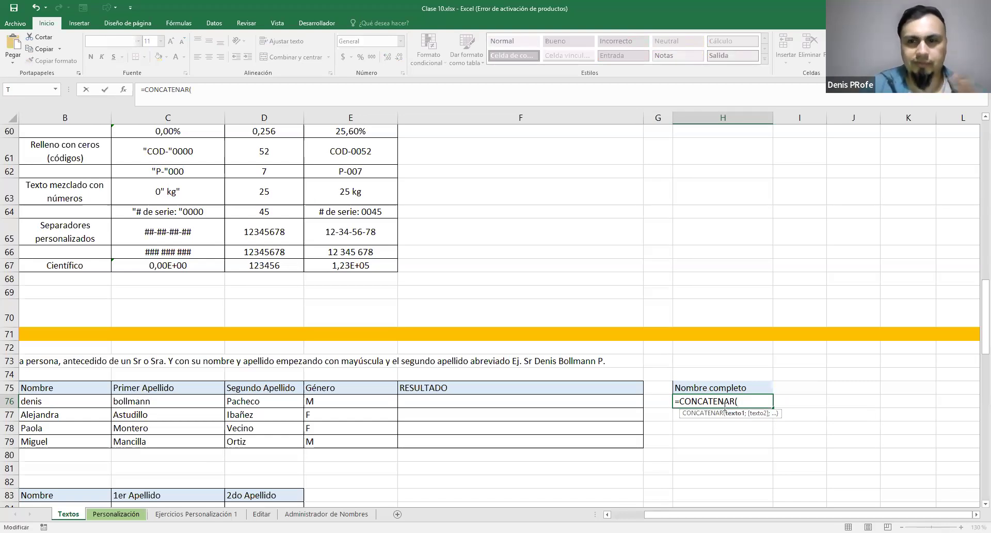
# Complete the H76 formula so it joins B76, a space and C76: =CONCATENAR(B76;" ";C76)
pyautogui.click(65, 404)
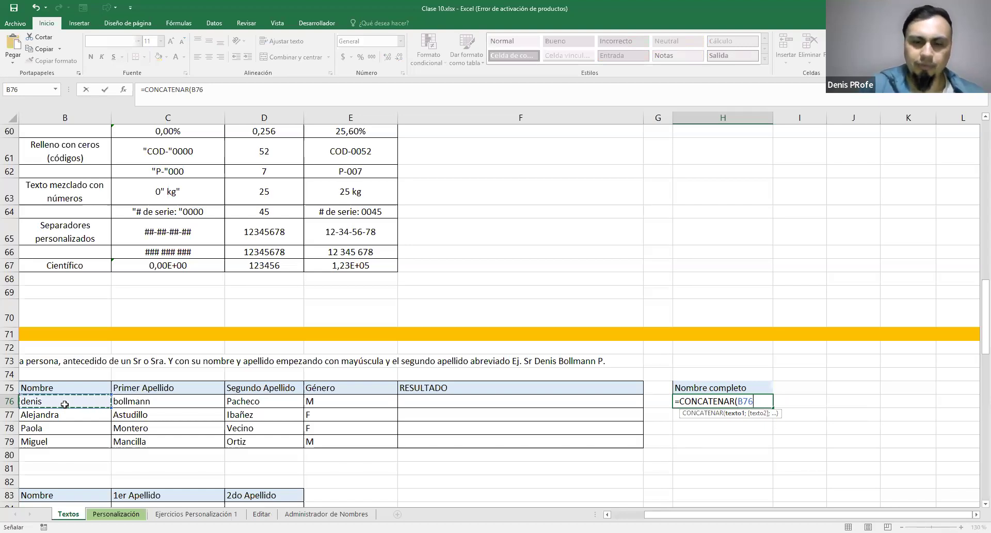
pyautogui.write(';')
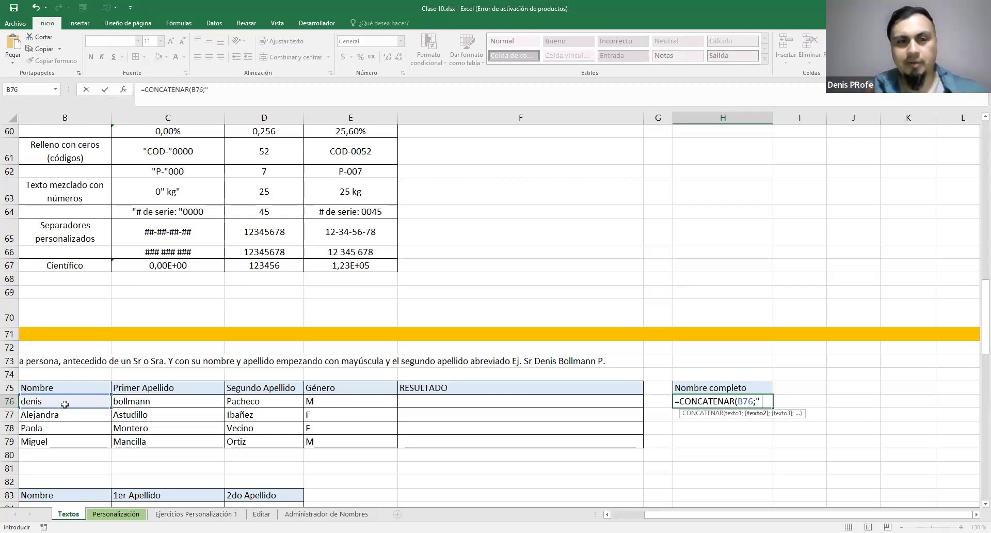
pyautogui.write('" "')
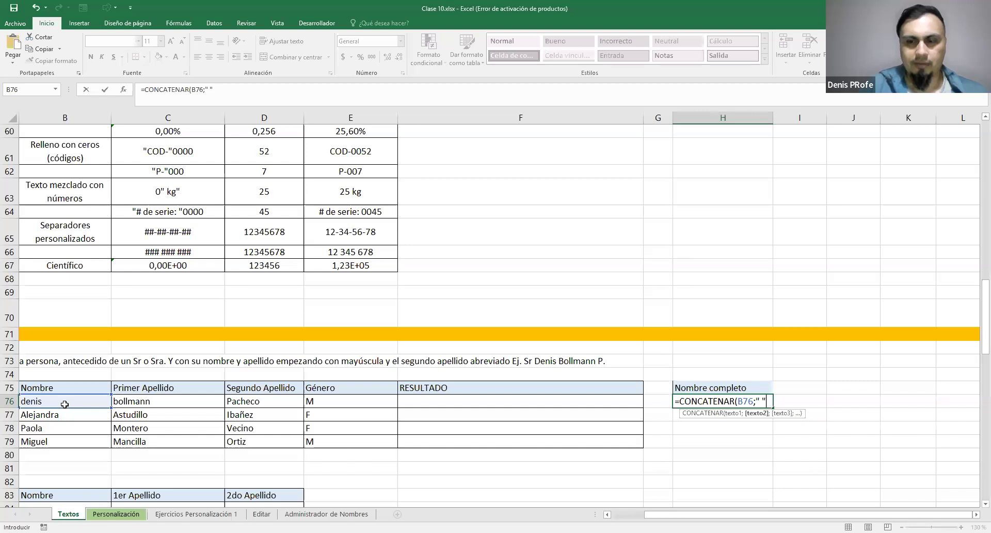
pyautogui.write(';')
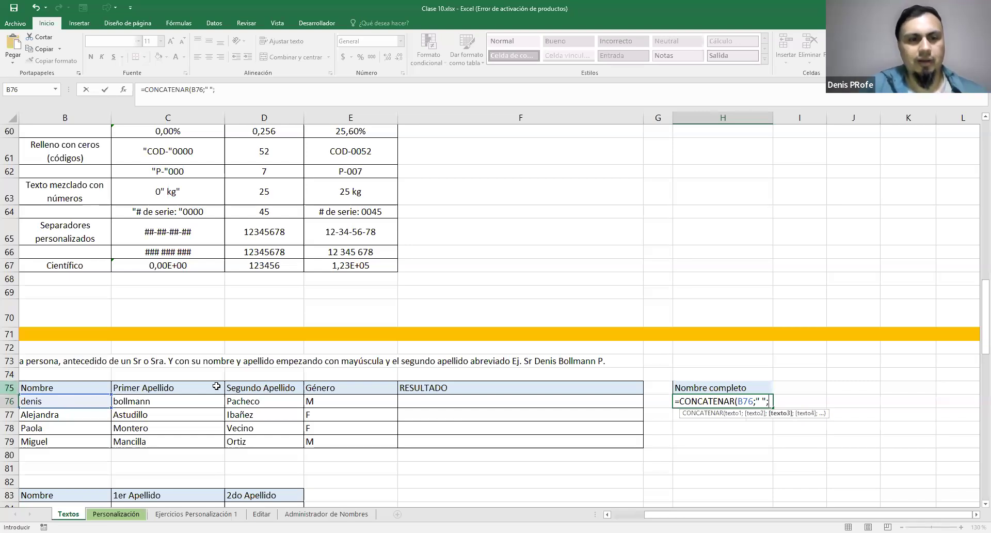
pyautogui.click(190, 400)
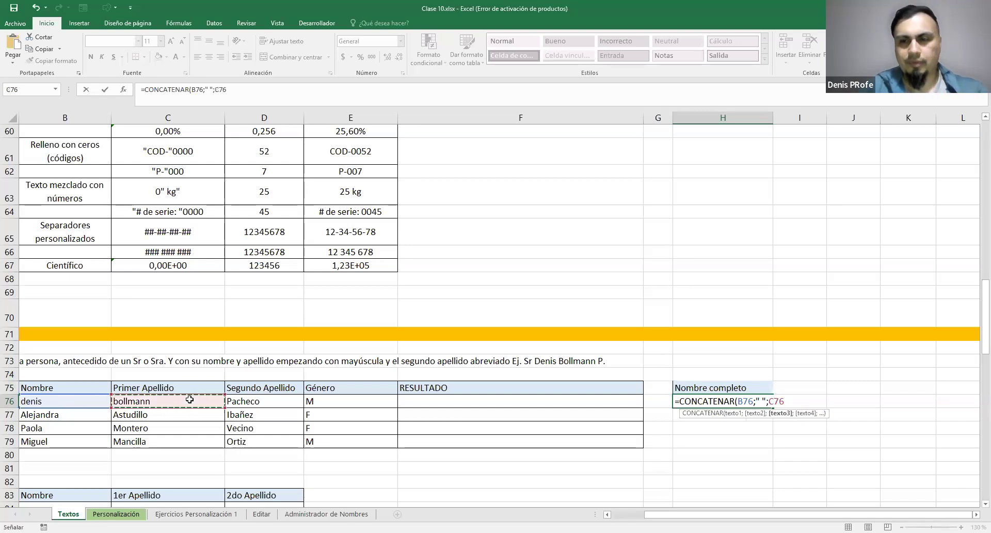
pyautogui.press('Return')
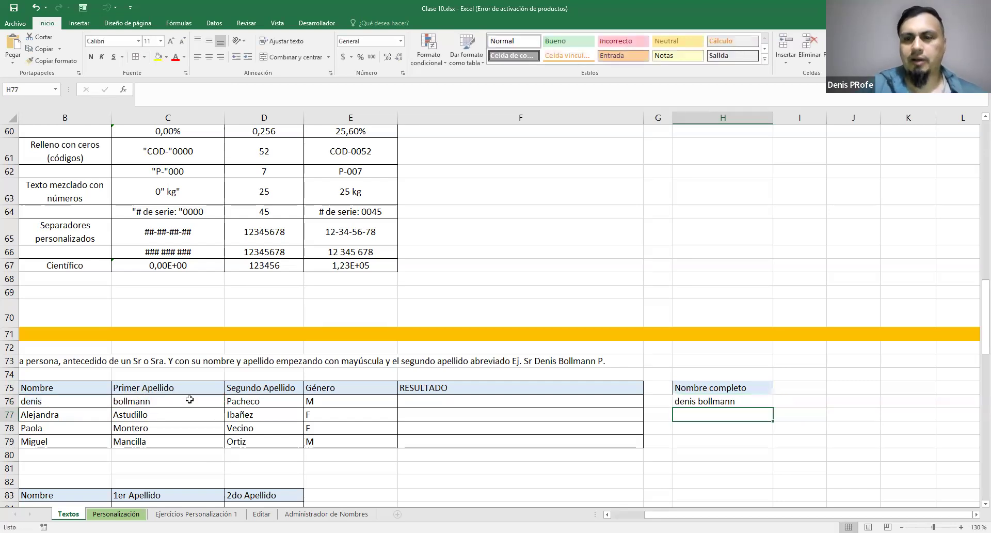
# Review the arguments of the CONCATENAR formula in H76 without changing it
pyautogui.click(732, 402)
pyautogui.scroll(-1, 735, 402)
pyautogui.scroll(1, 734, 402)
pyautogui.doubleClick(754, 403)
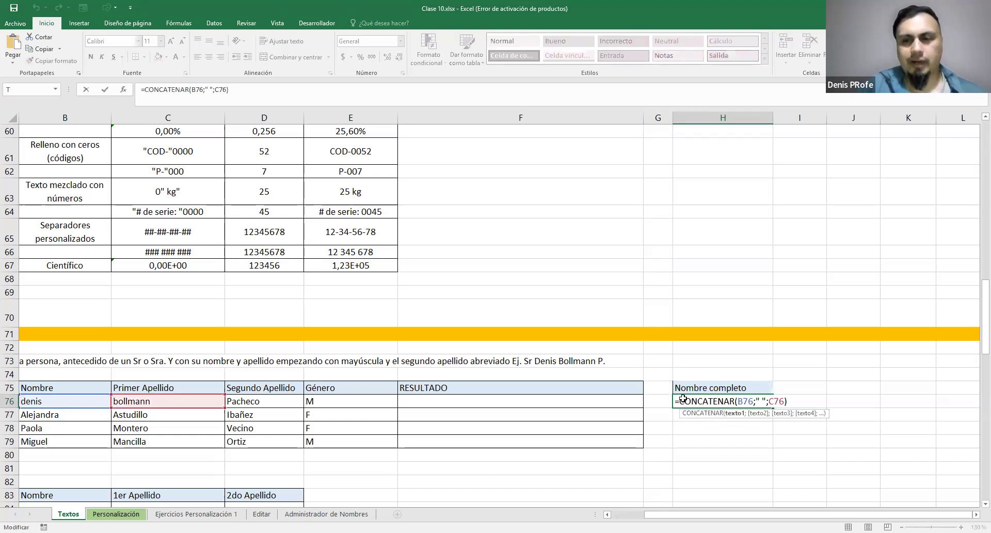
pyautogui.press('Escape')
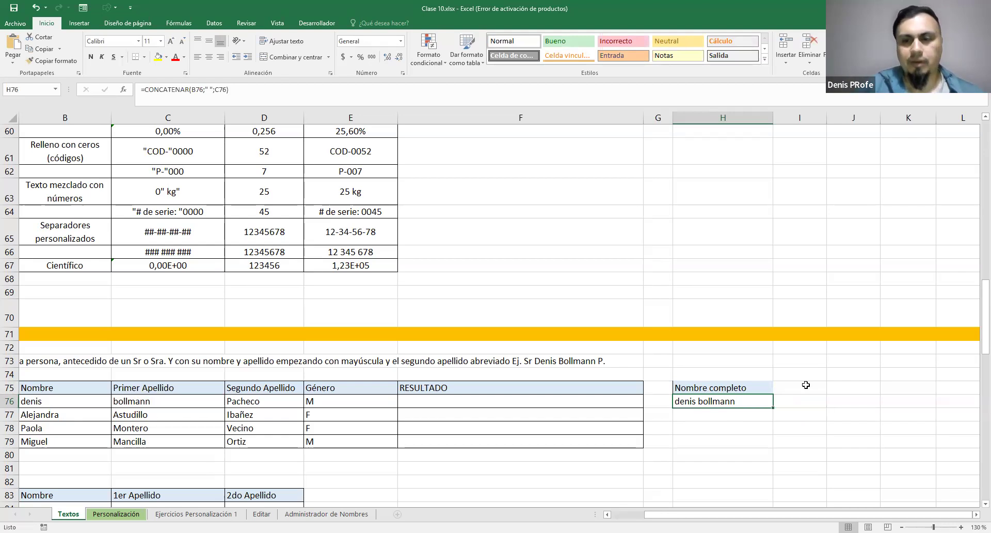
# Look up the NOMPROPIO entry in A22 and its description, and return to the client table of exercise 1
pyautogui.moveTo(726, 514); pyautogui.dragTo(685, 514)
pyautogui.scroll(10, 222, 305)
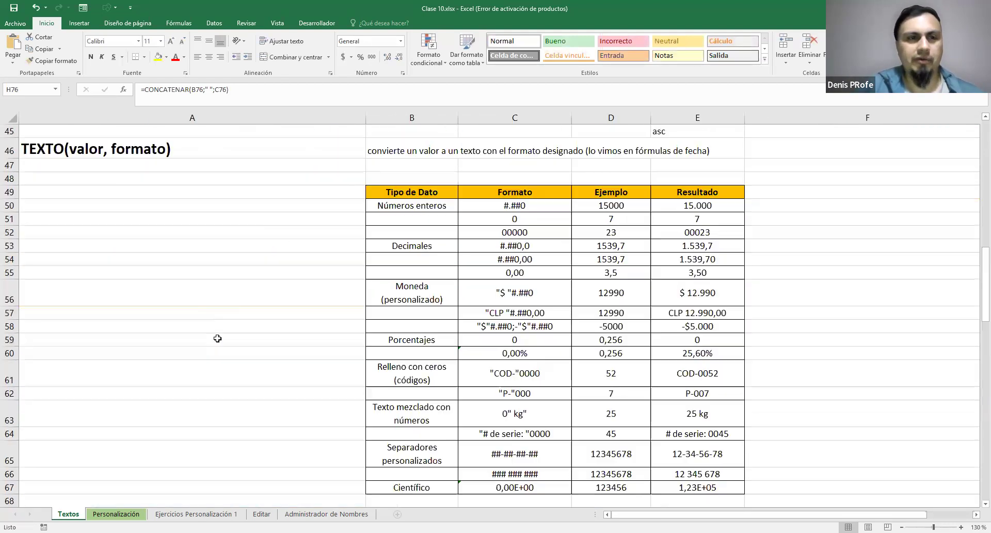
pyautogui.scroll(6, 225, 341)
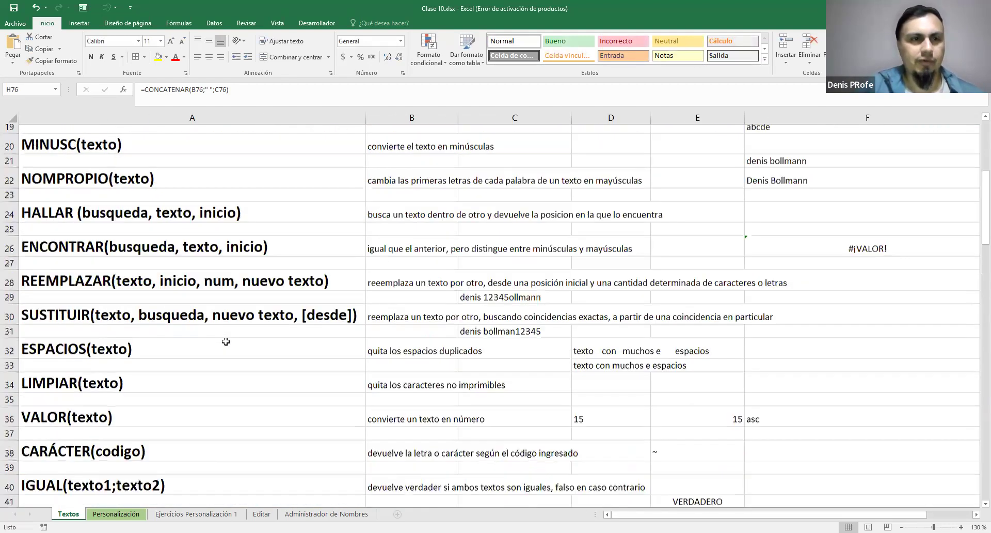
pyautogui.moveTo(107, 303); pyautogui.dragTo(324, 310)
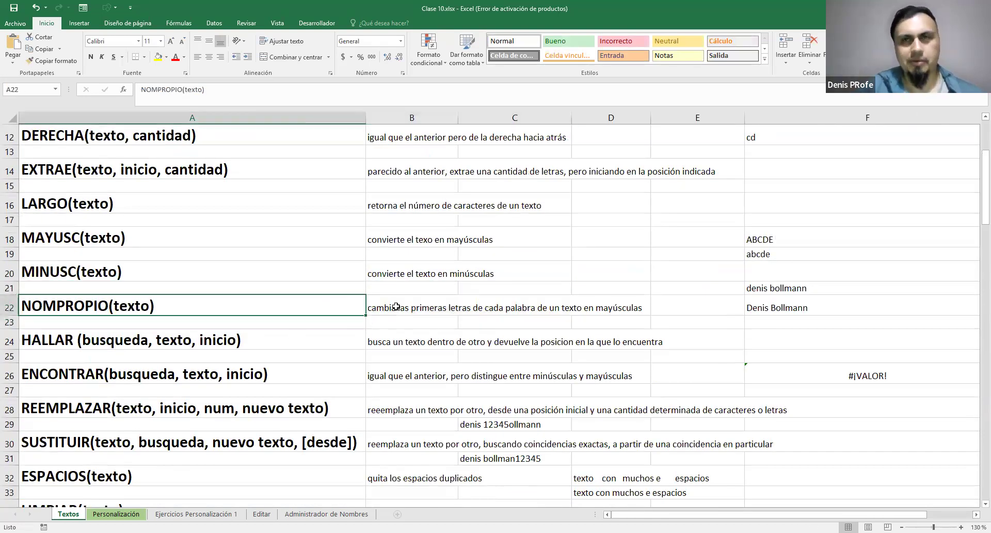
pyautogui.scroll(-13, 398, 307)
pyautogui.scroll(-2, 516, 380)
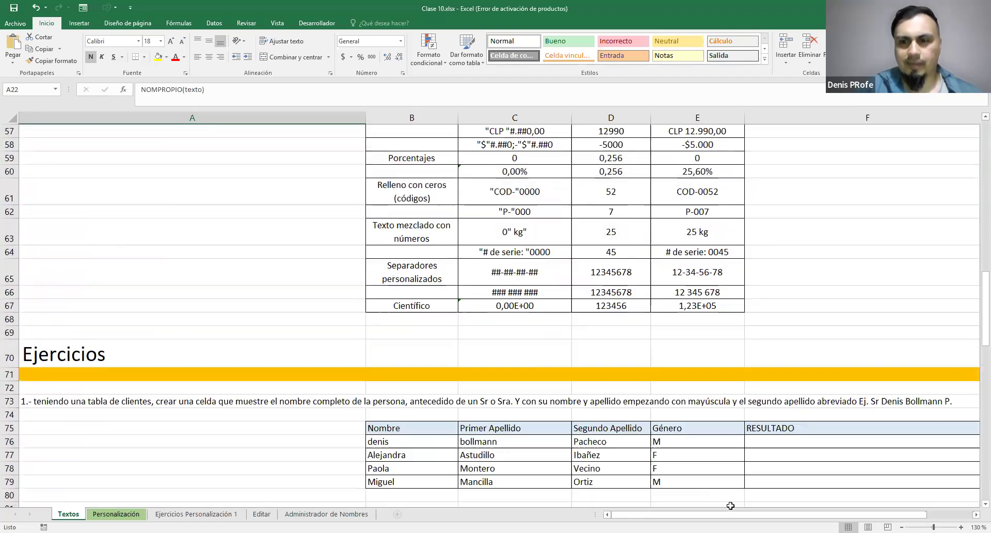
pyautogui.moveTo(732, 515); pyautogui.dragTo(789, 514)
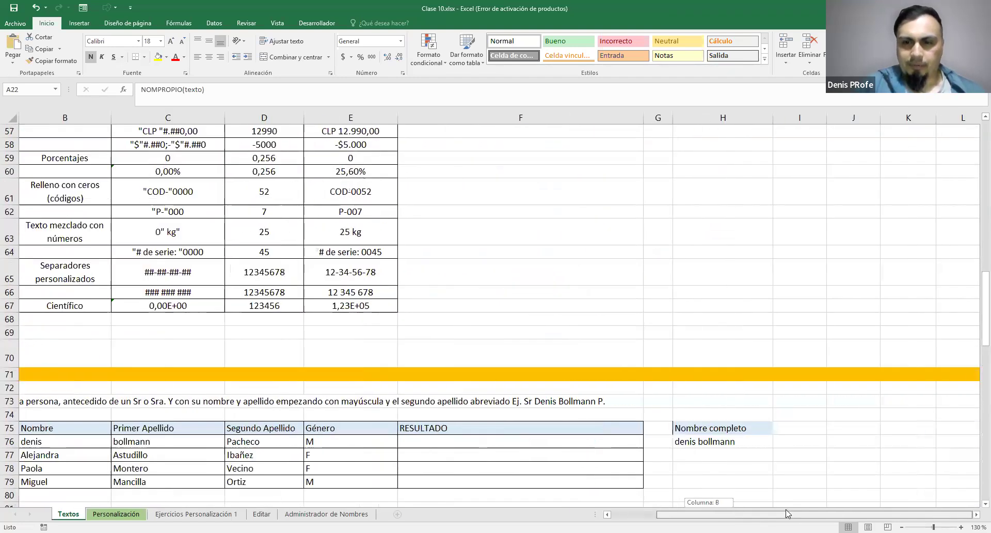
pyautogui.click(685, 444)
pyautogui.doubleClick(685, 444)
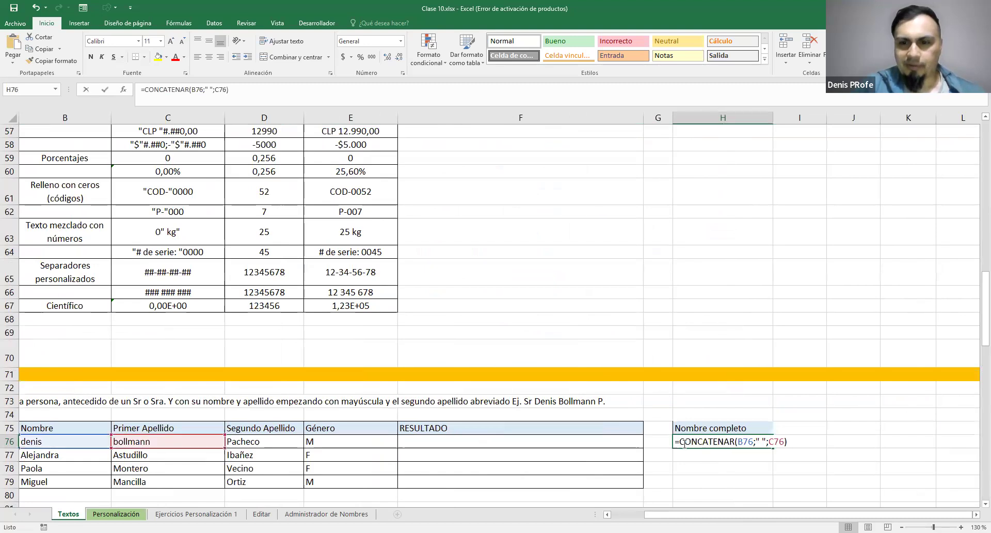
pyautogui.press('Left')
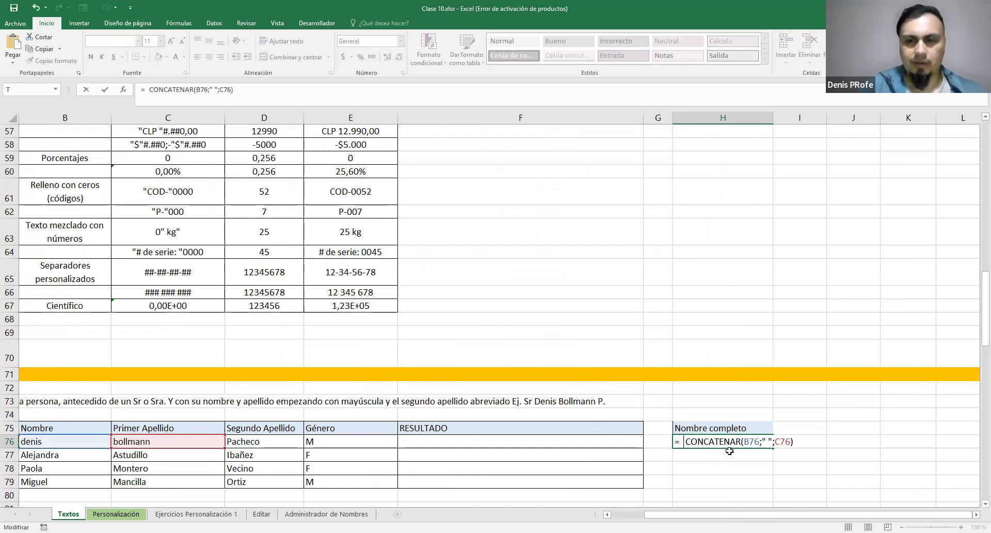
pyautogui.press('BackSpace')
pyautogui.click(803, 427)
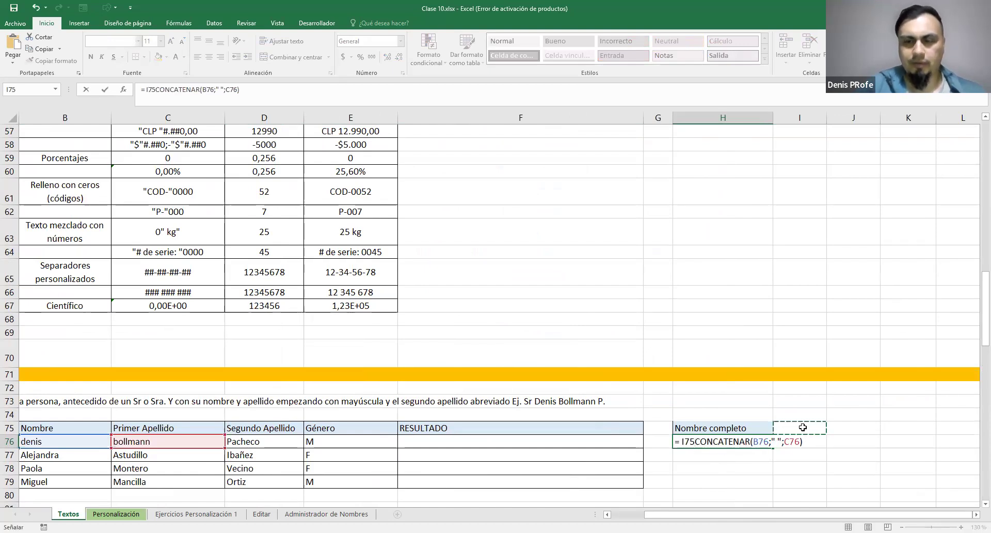
pyautogui.press('Escape')
# Add the header "Mayus" in I75, beside Nombre completo
pyautogui.click(804, 427)
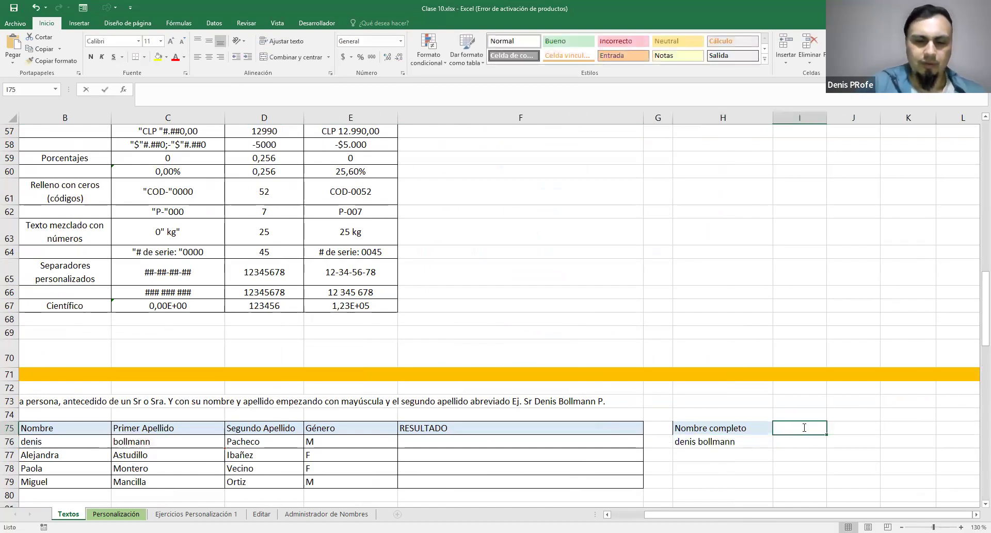
pyautogui.write('Mayus')
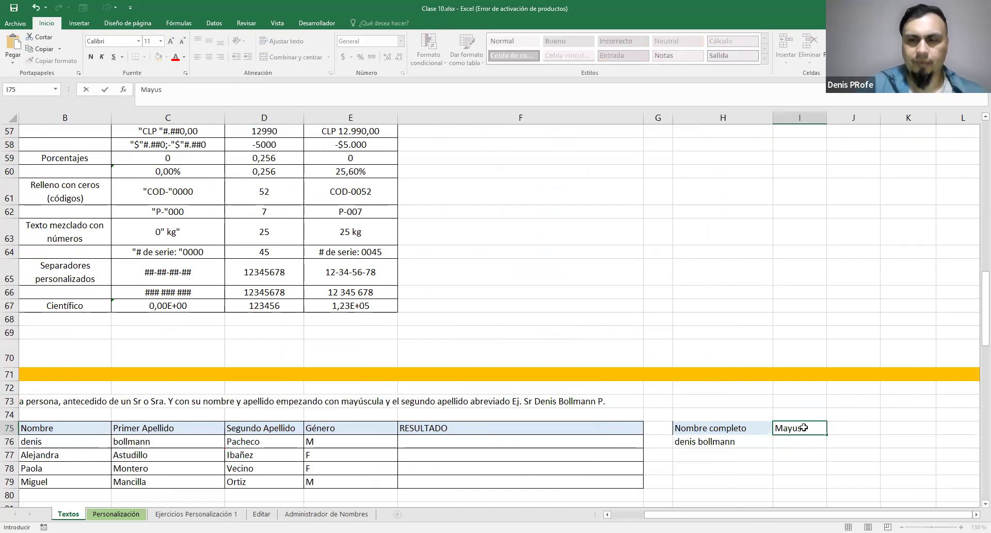
pyautogui.press('Return')
# Capitalise the first client's full name in I76 with the formula =NOMPROPIO(H76)
pyautogui.write('=N')
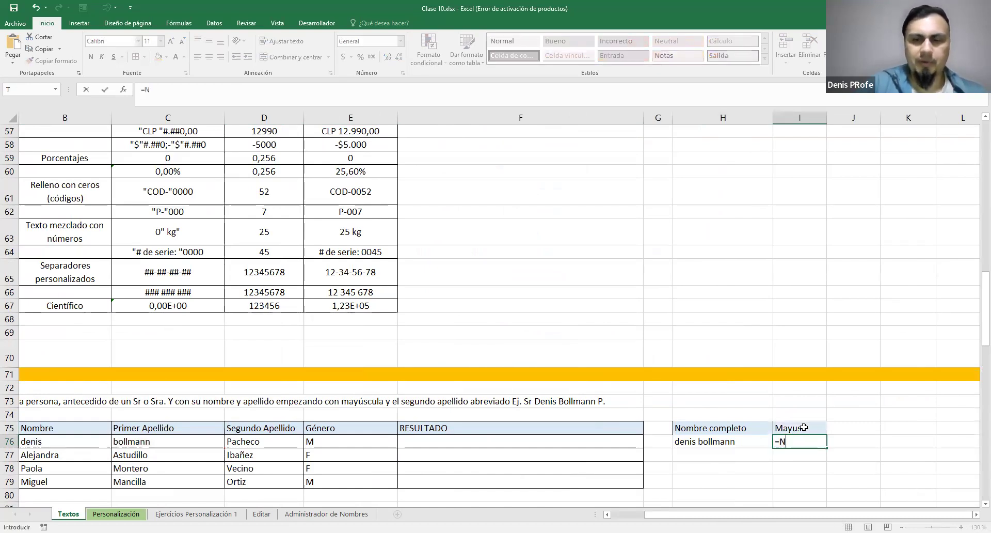
pyautogui.write('OMBRE')
pyautogui.press('BackSpace')
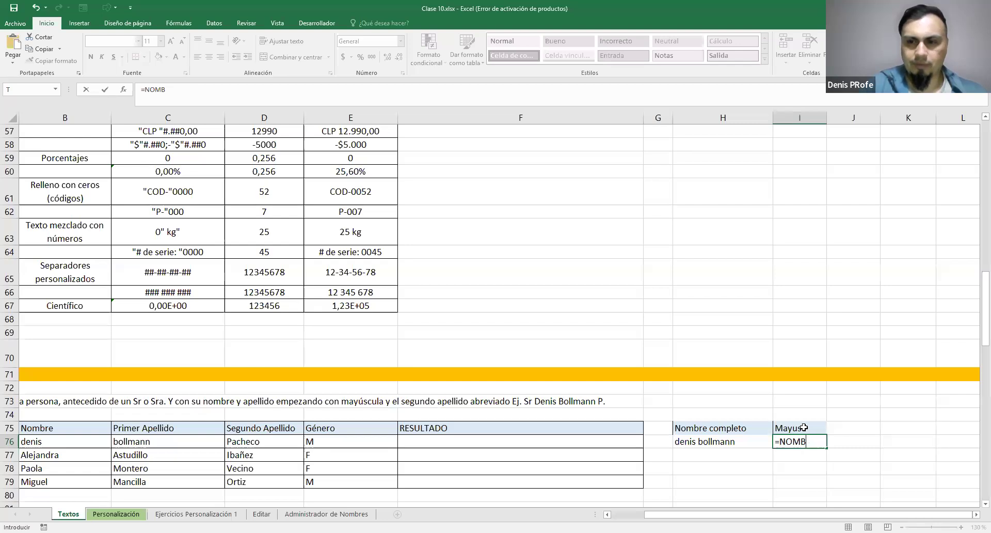
pyautogui.press('BackSpace')
pyautogui.press('BackSpace')
pyautogui.press('BackSpace')
pyautogui.write('OM')
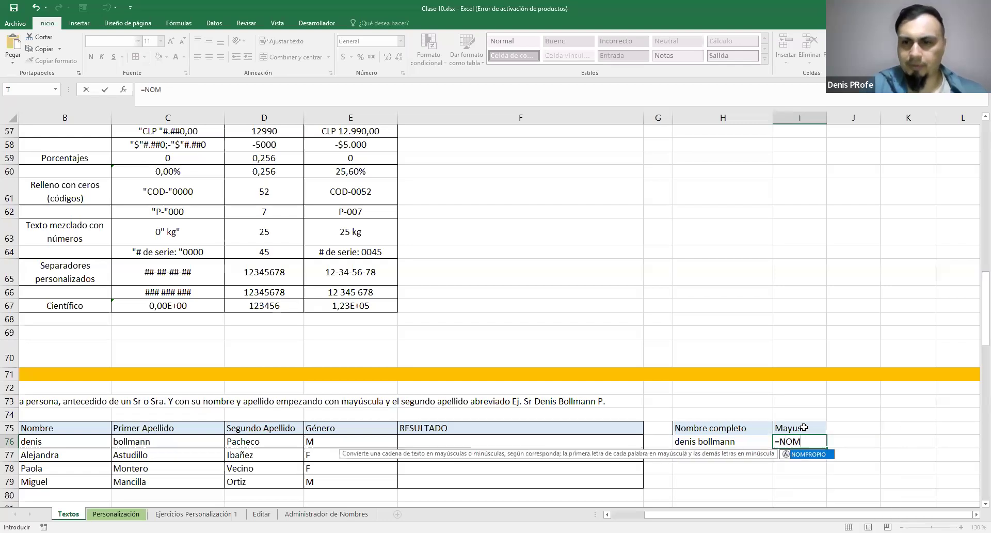
pyautogui.press('Tab')
pyautogui.click(726, 441)
pyautogui.write(')')
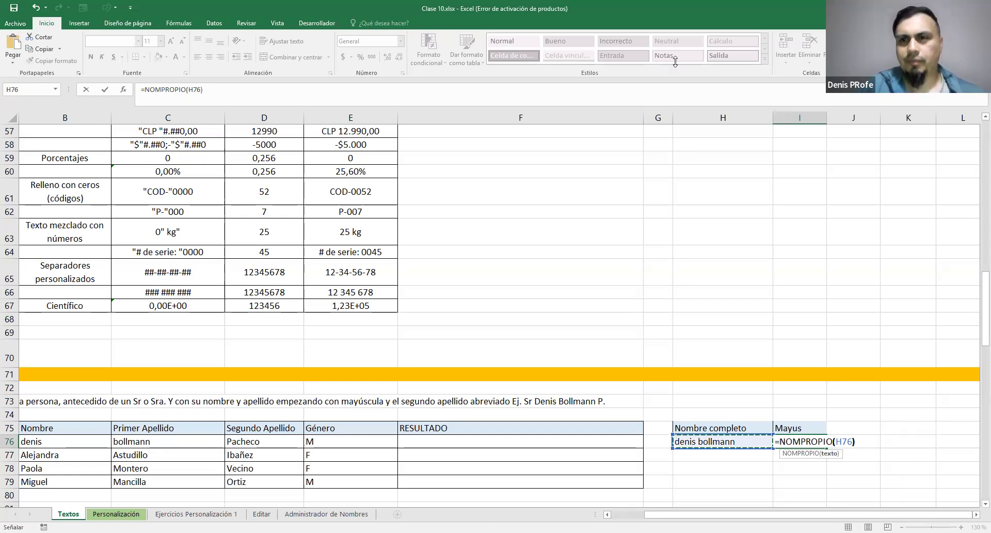
pyautogui.press('Return')
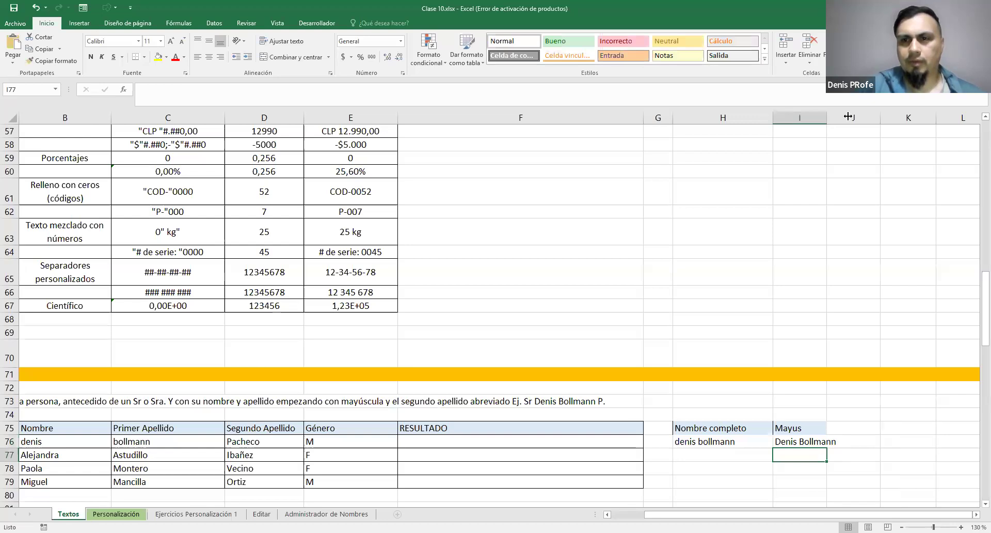
# Compare the full name in H76 with I76 and inspect the H76 reference inside the NOMPROPIO formula
pyautogui.click(723, 441)
pyautogui.click(807, 440)
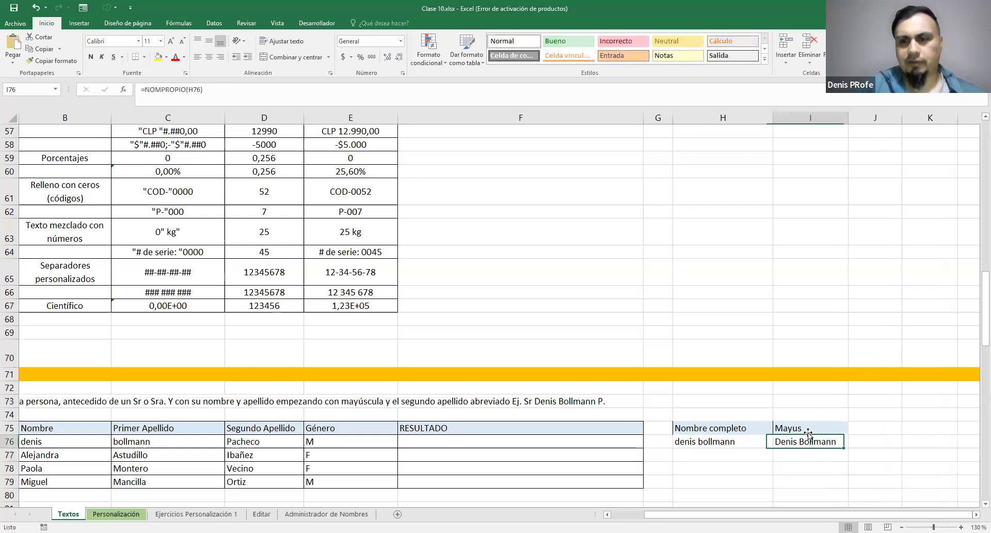
pyautogui.doubleClick(807, 440)
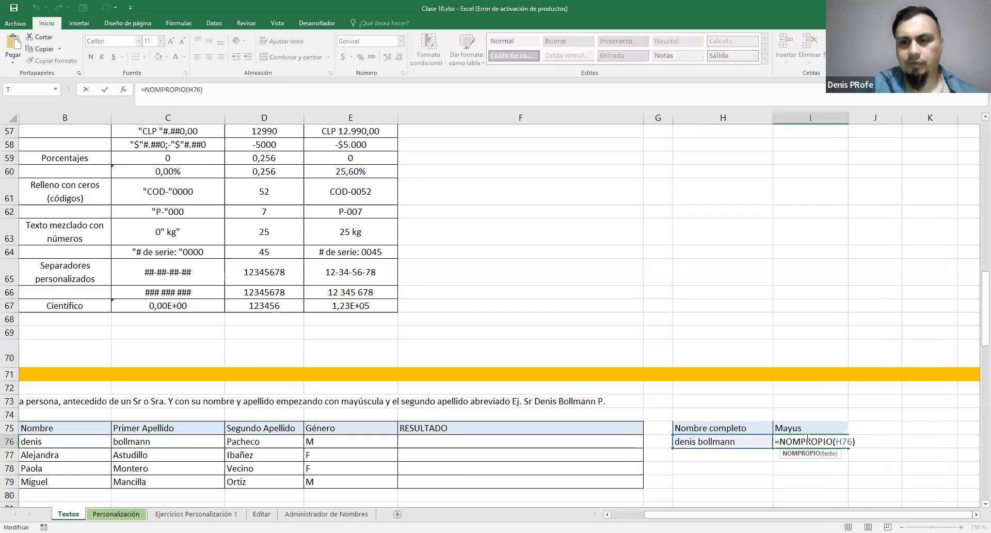
pyautogui.moveTo(836, 442); pyautogui.dragTo(854, 441)
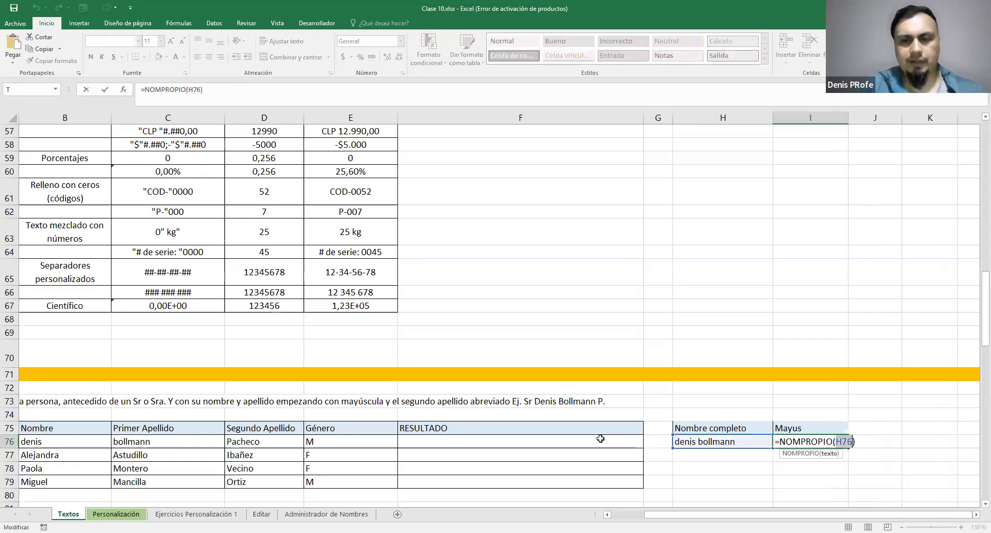
pyautogui.click(880, 428)
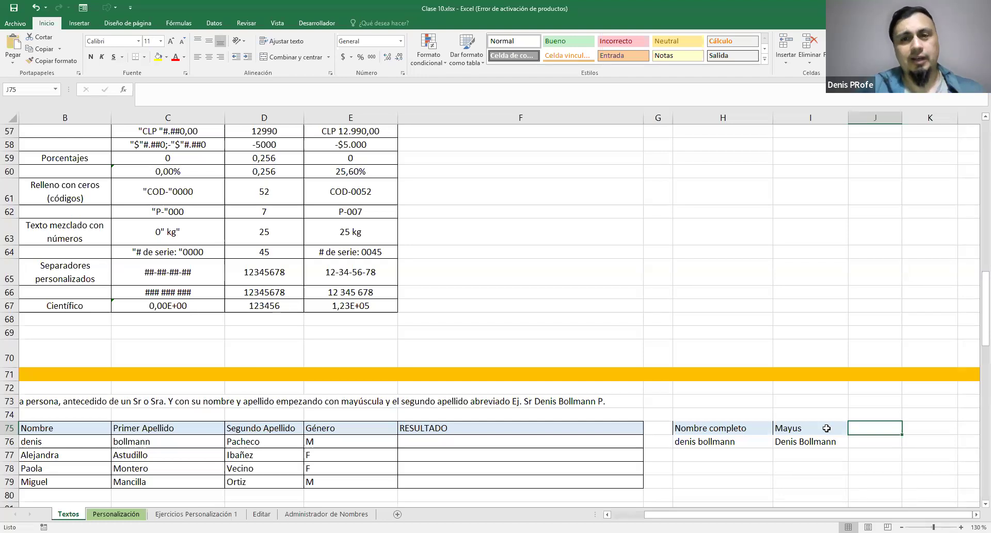
# Add the header "Inicial" in J75, beside Mayus
pyautogui.write('Inicial')
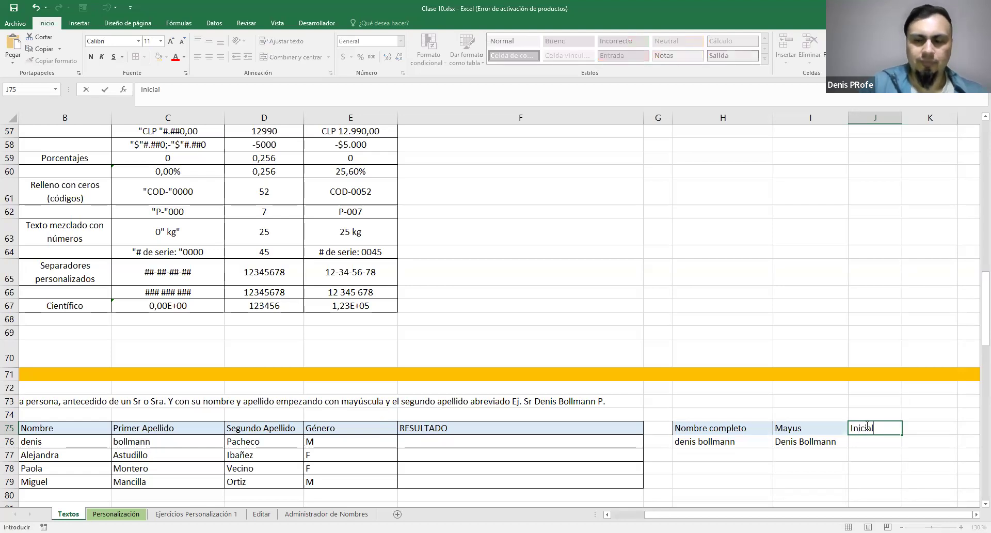
pyautogui.press('Return')
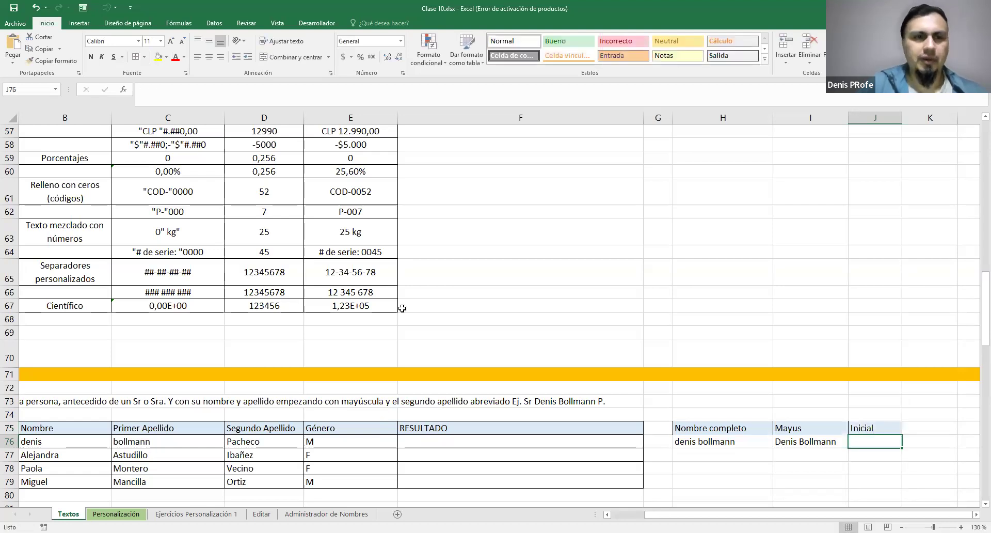
# Look up the IZQUIERDA, DERECHA and EXTRAE entries in A9:A14 of the function list and return to the exercise 1 client table
pyautogui.hscroll(-2, 147, 348)
pyautogui.scroll(9, 147, 347)
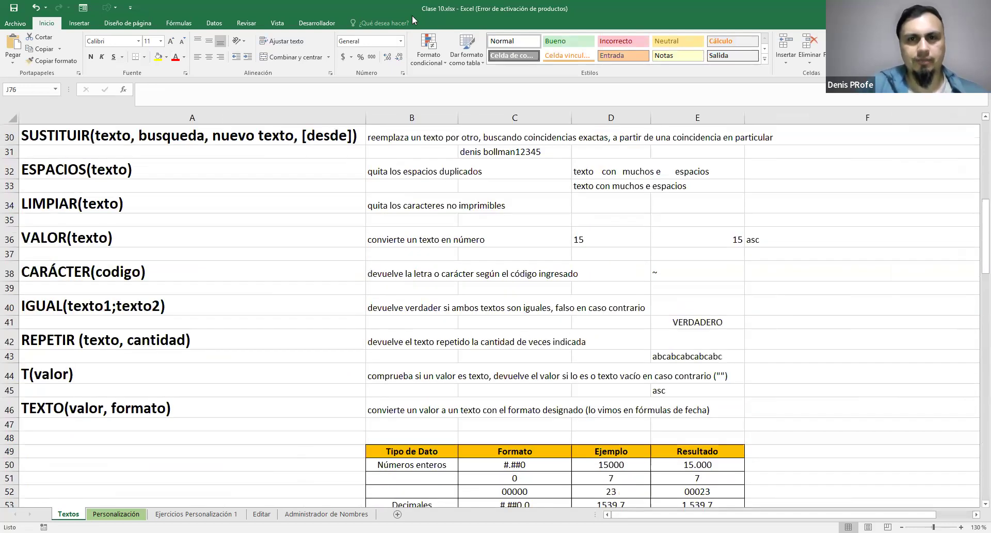
pyautogui.scroll(7, 251, 337)
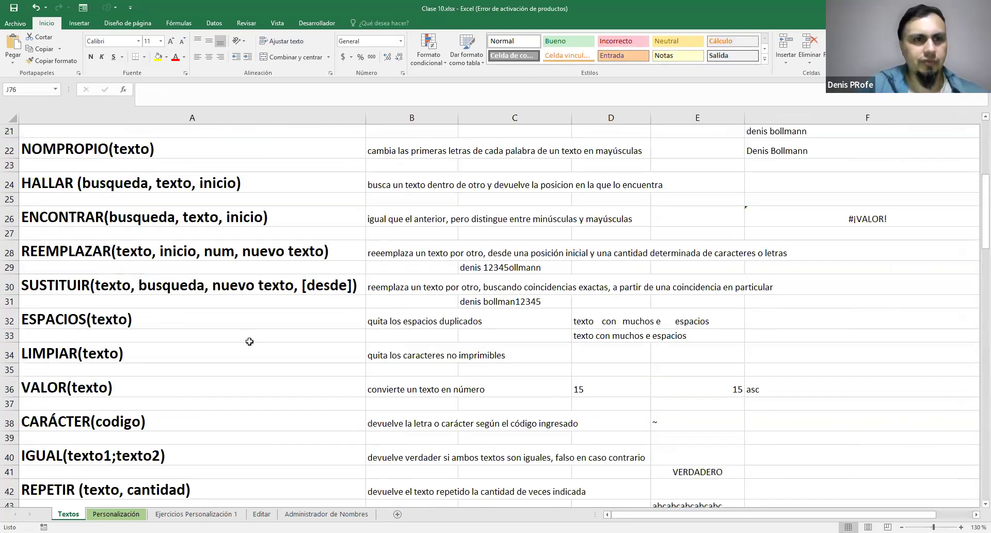
pyautogui.scroll(3, 250, 338)
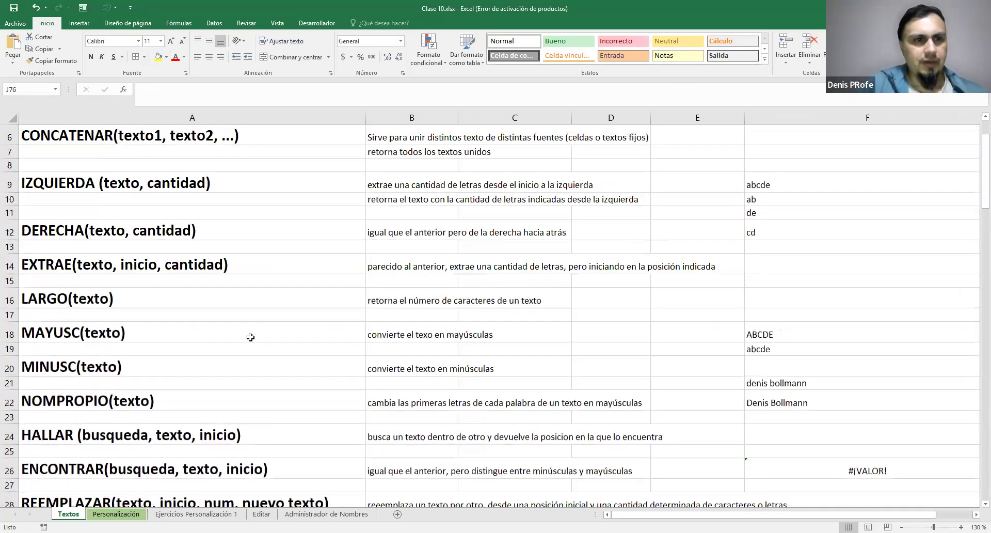
pyautogui.scroll(-1, 228, 294)
pyautogui.moveTo(123, 209); pyautogui.dragTo(142, 290)
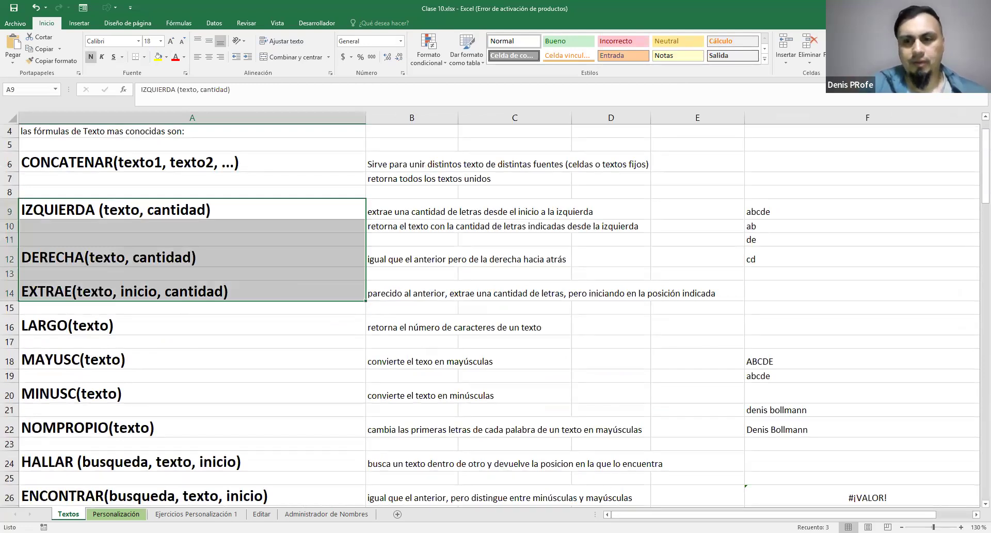
pyautogui.scroll(-15, 491, 315)
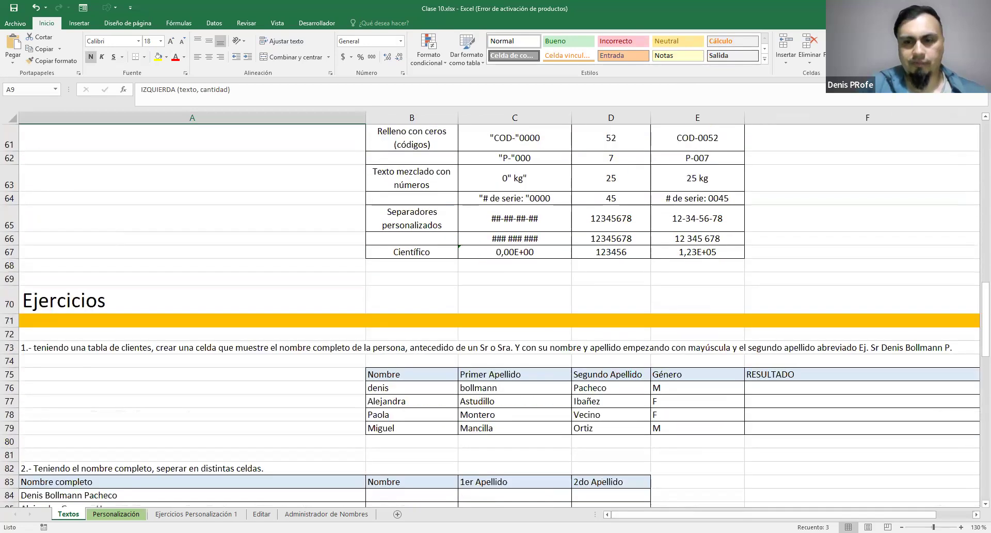
pyautogui.hscroll(3, 723, 413)
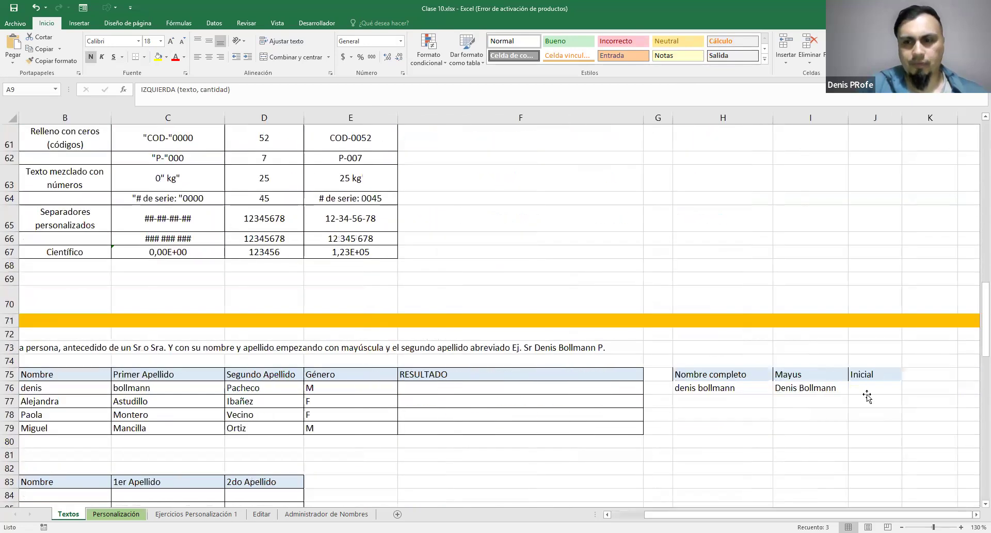
# Extract the first letter of the first client's second surname in J76 with the formula =IZQUIERDA(D76;1)
pyautogui.click(866, 394)
pyautogui.write('=')
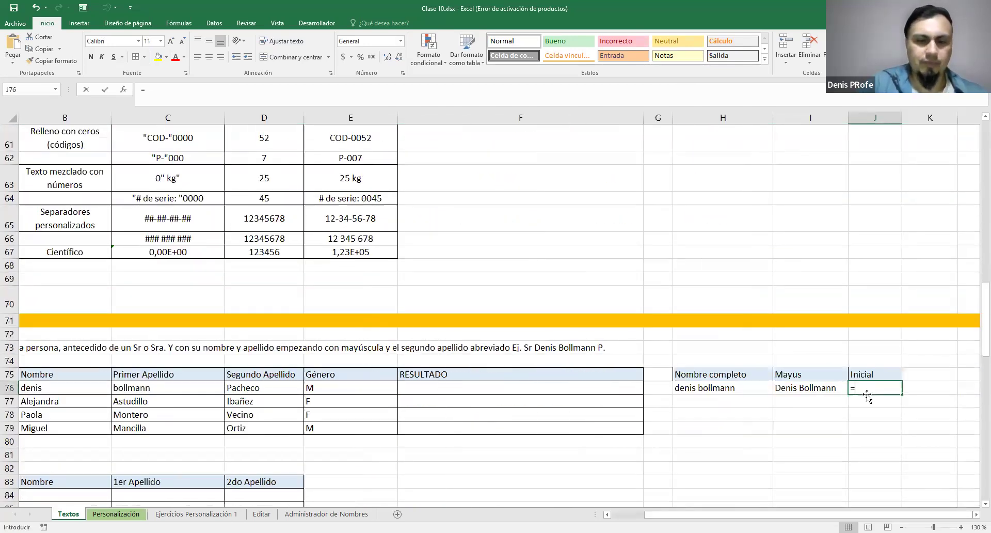
pyautogui.write('IZQUIERDA(')
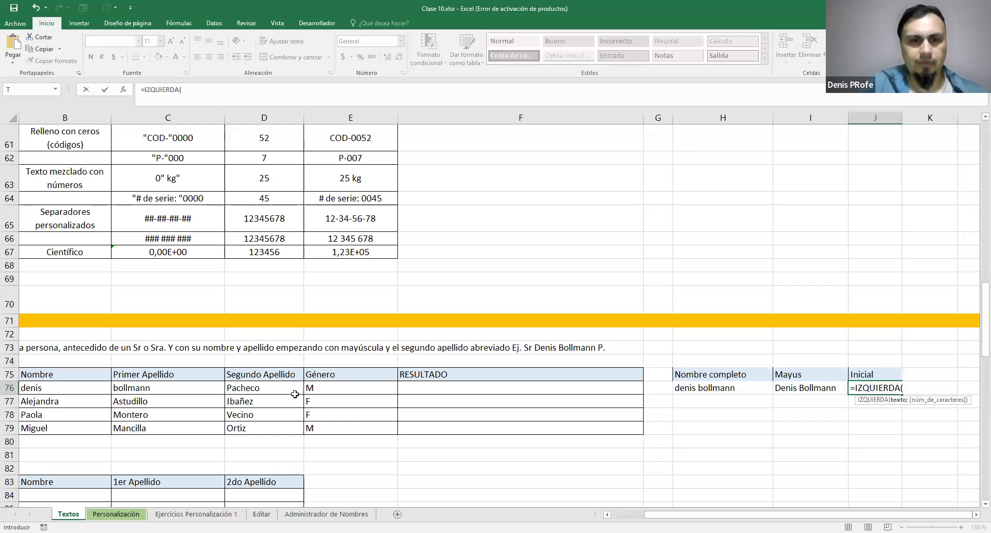
pyautogui.click(262, 389)
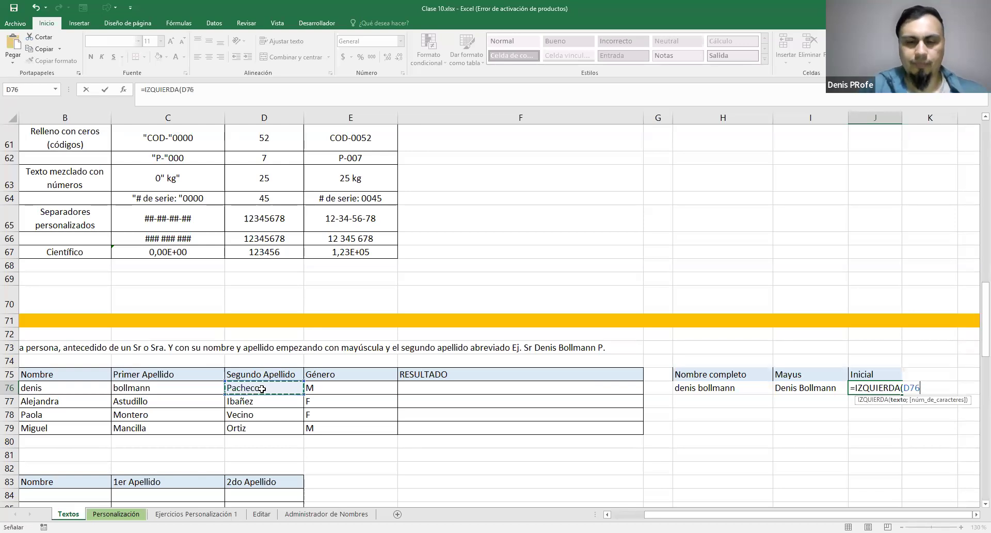
pyautogui.write(';')
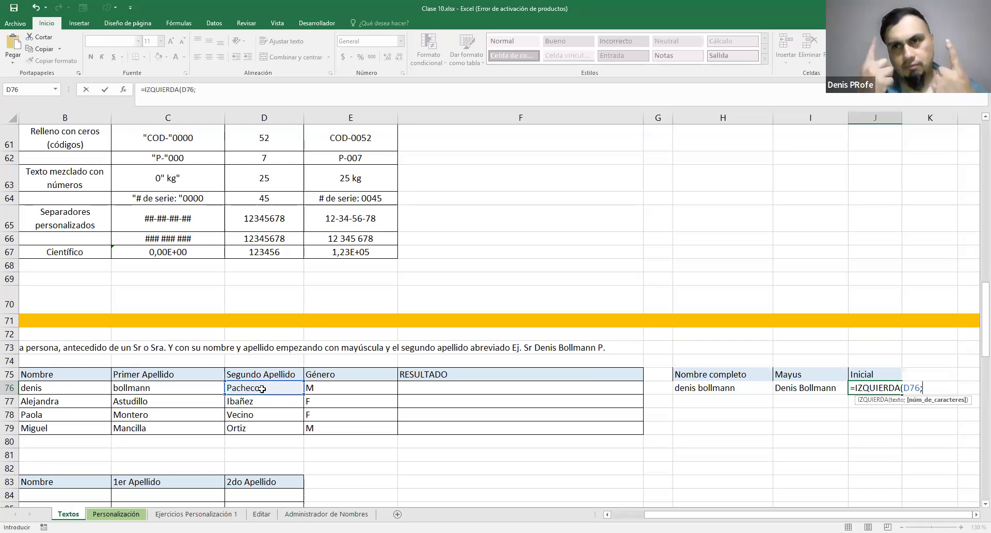
pyautogui.write('1)')
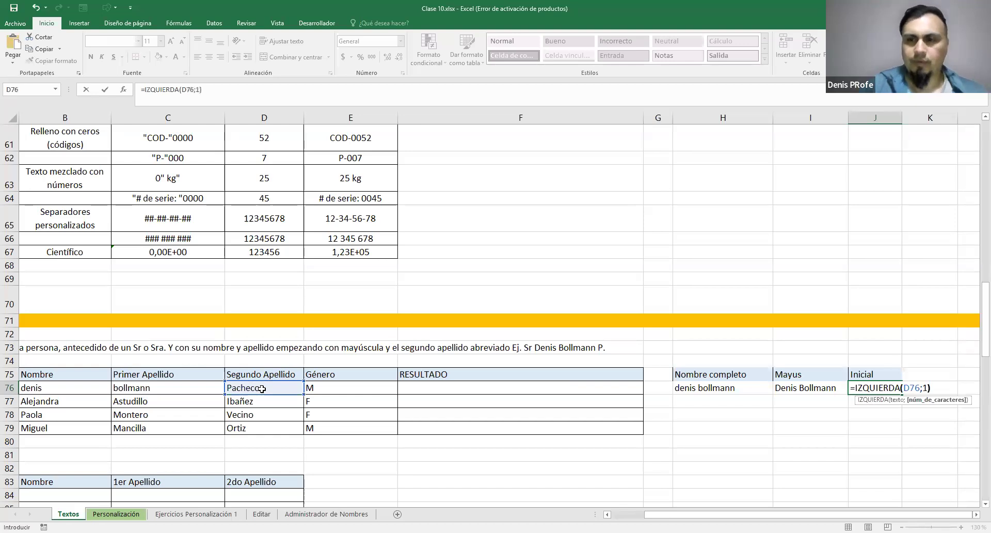
pyautogui.press('Return')
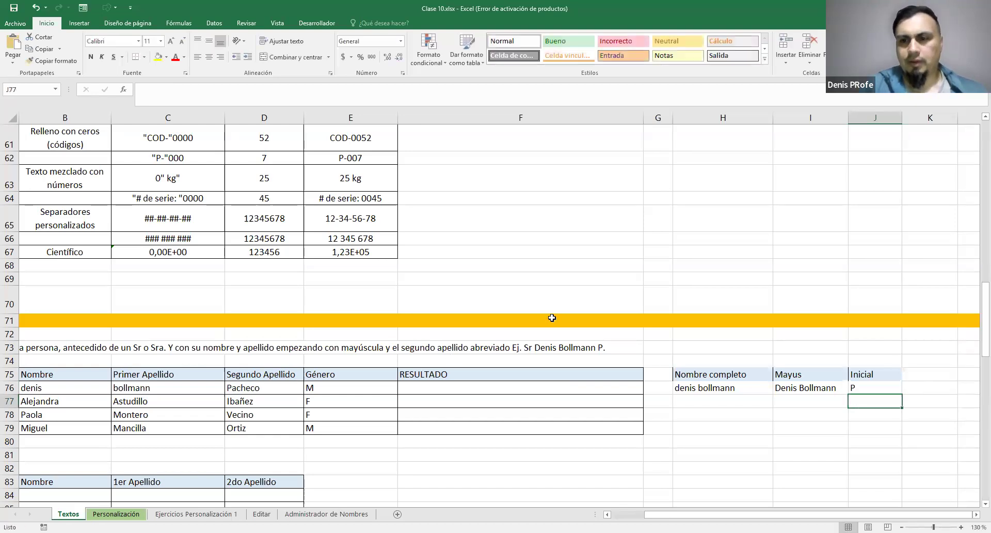
# Check the first client's Mayus and Inicial cells, and add the header "Sr/Sra" in K75
pyautogui.moveTo(784, 387); pyautogui.dragTo(860, 381)
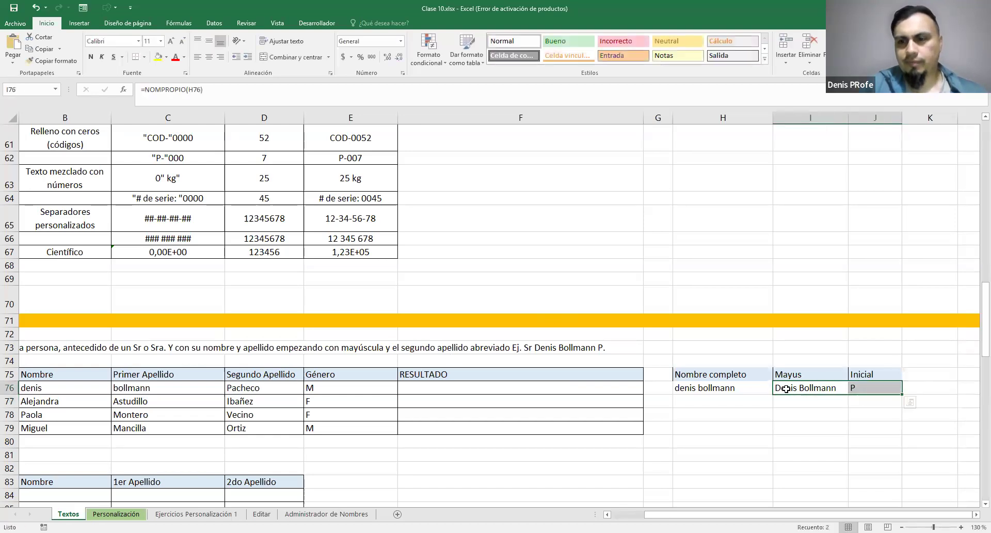
pyautogui.click(878, 388)
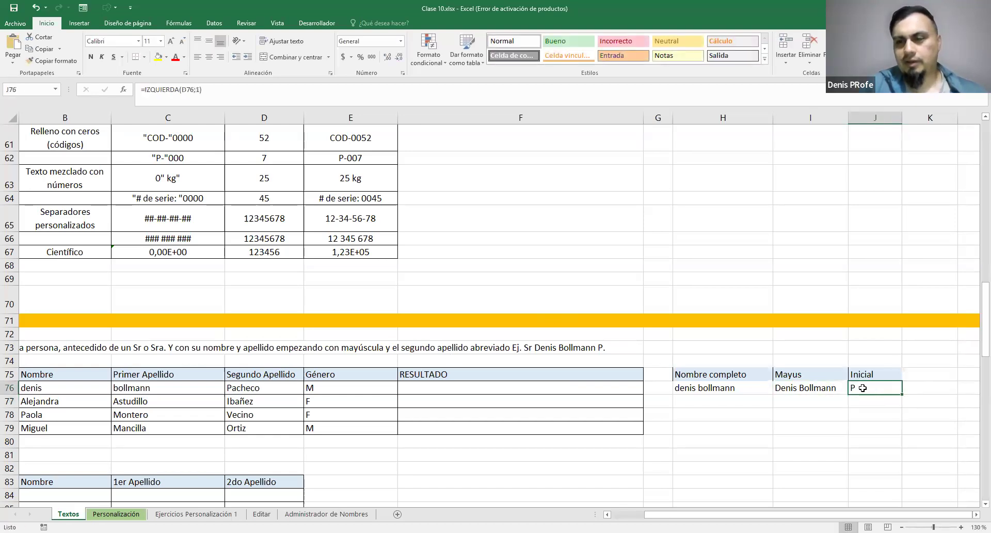
pyautogui.click(935, 375)
pyautogui.write('Sr/Sra')
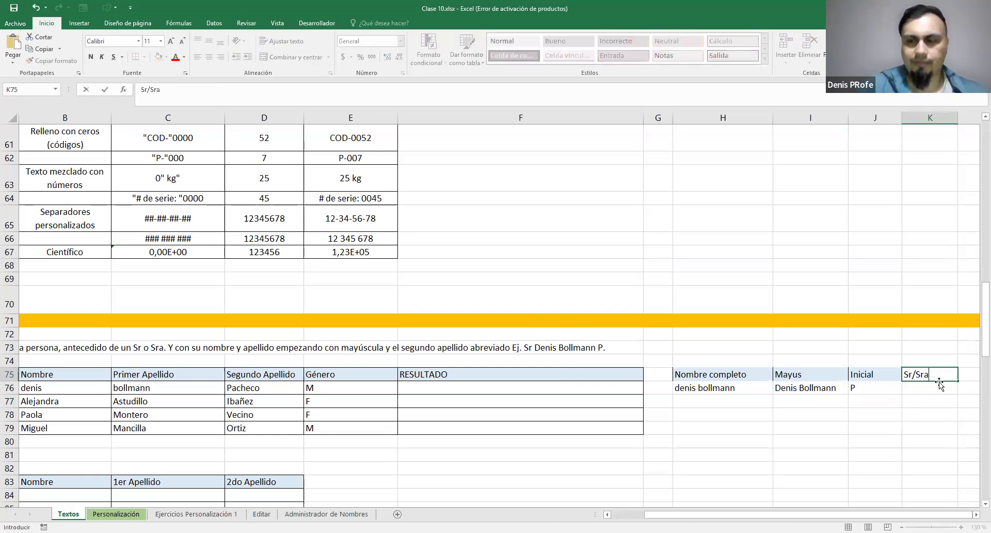
pyautogui.press('Return')
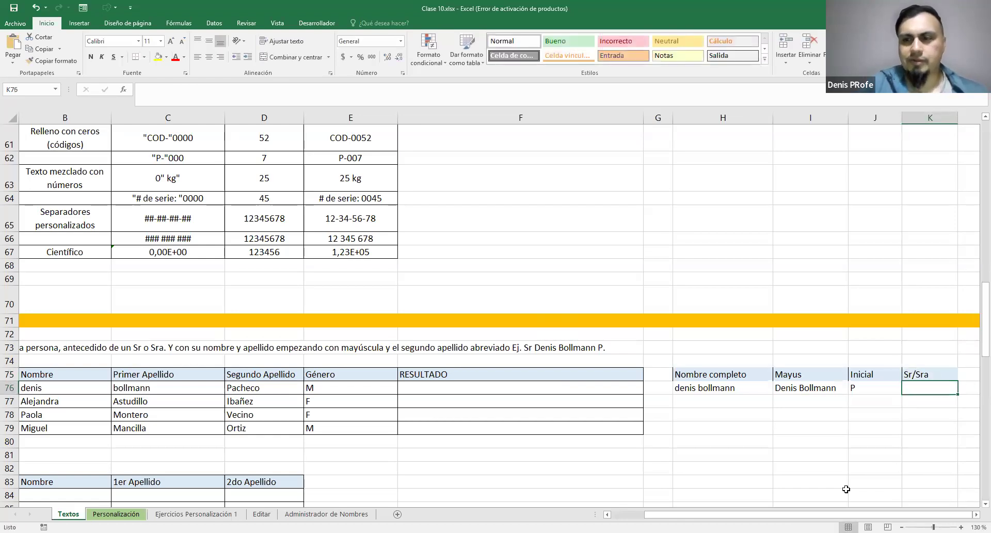
# Enter the title formula =SI(E76="M";"Sr;Sra") in K76, testing the first client's gender
pyautogui.hscroll(2, 500, 310)
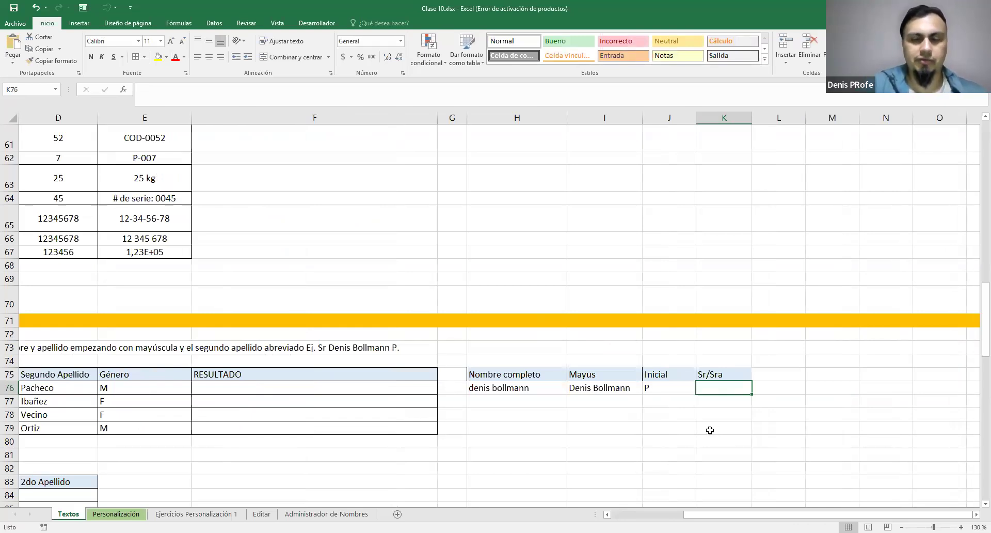
pyautogui.write('=DI')
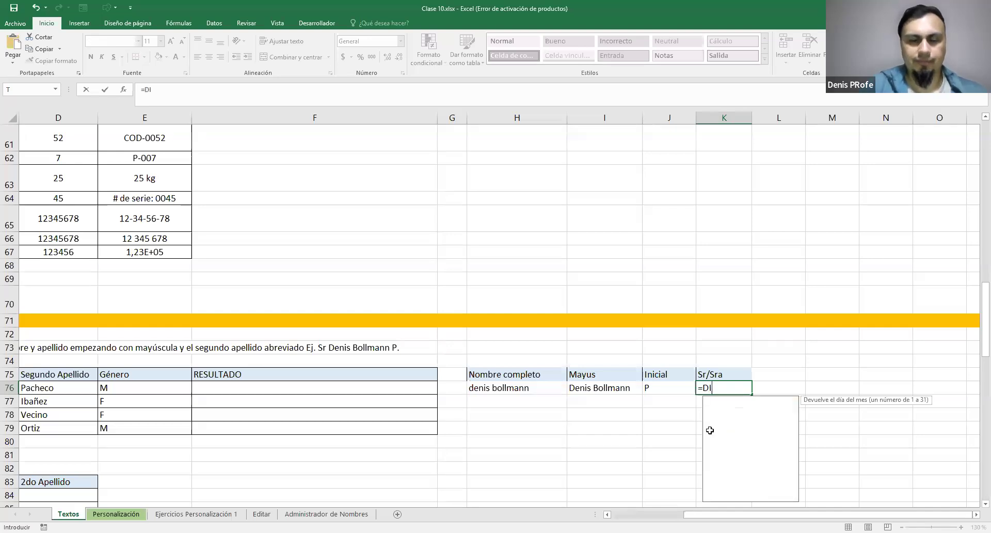
pyautogui.press('BackSpace')
pyautogui.press('BackSpace')
pyautogui.write('SI(')
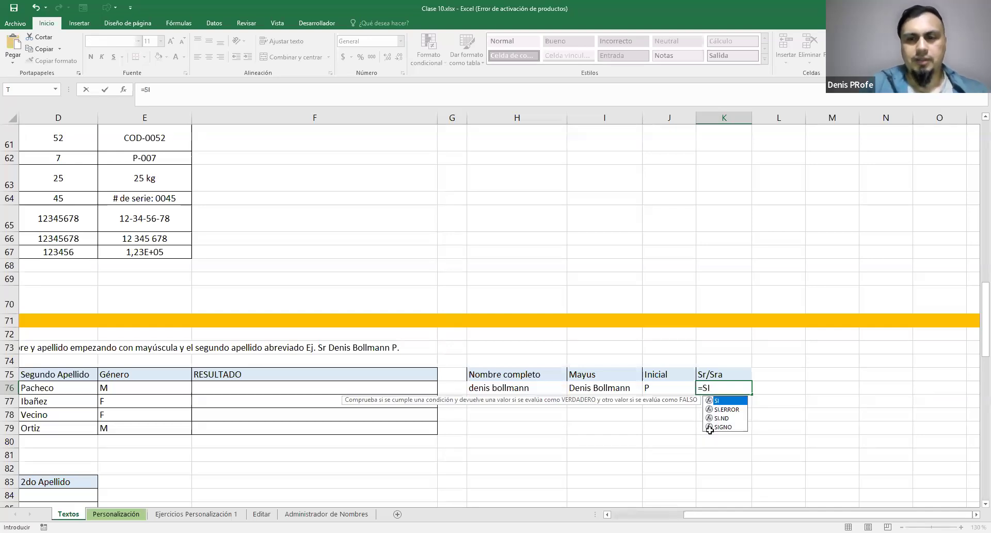
pyautogui.click(157, 389)
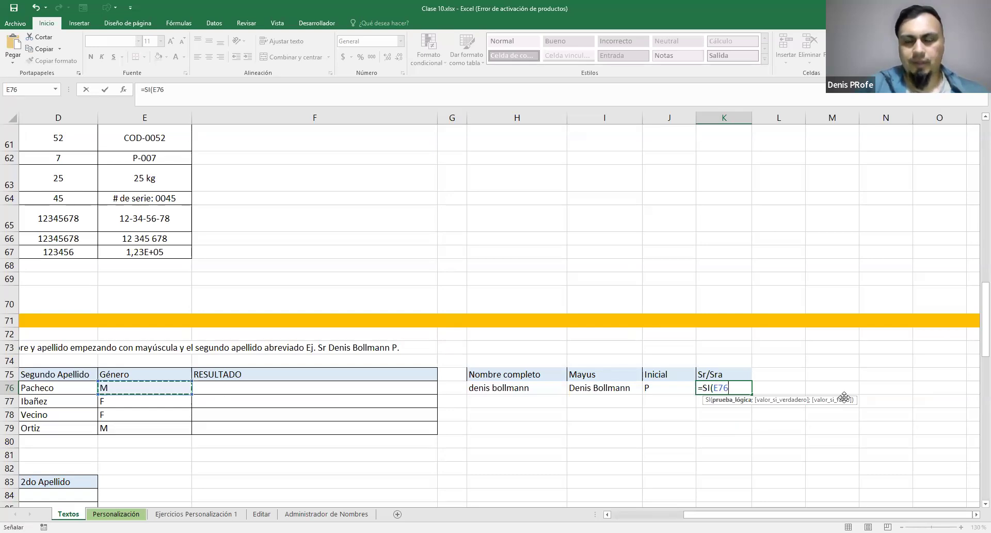
pyautogui.write('=')
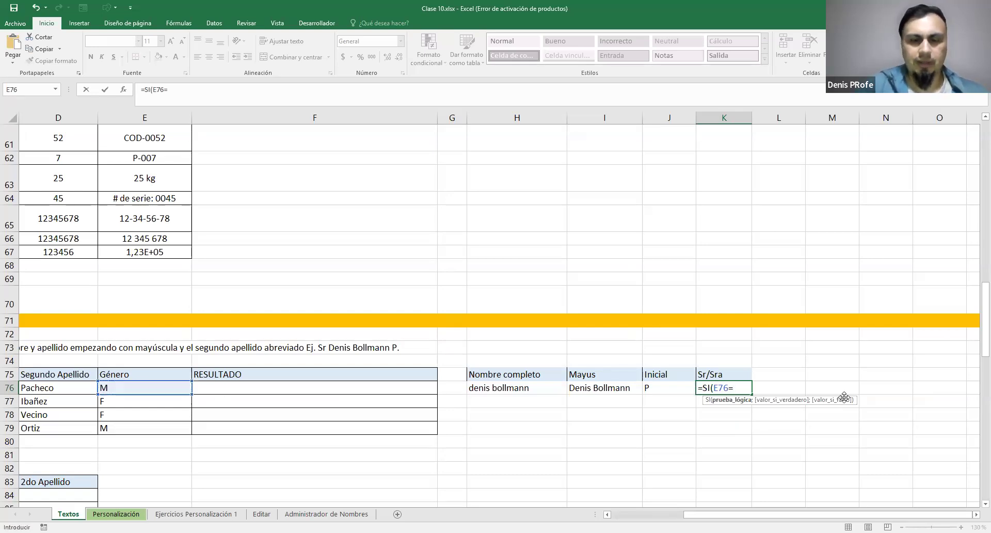
pyautogui.write('"M";')
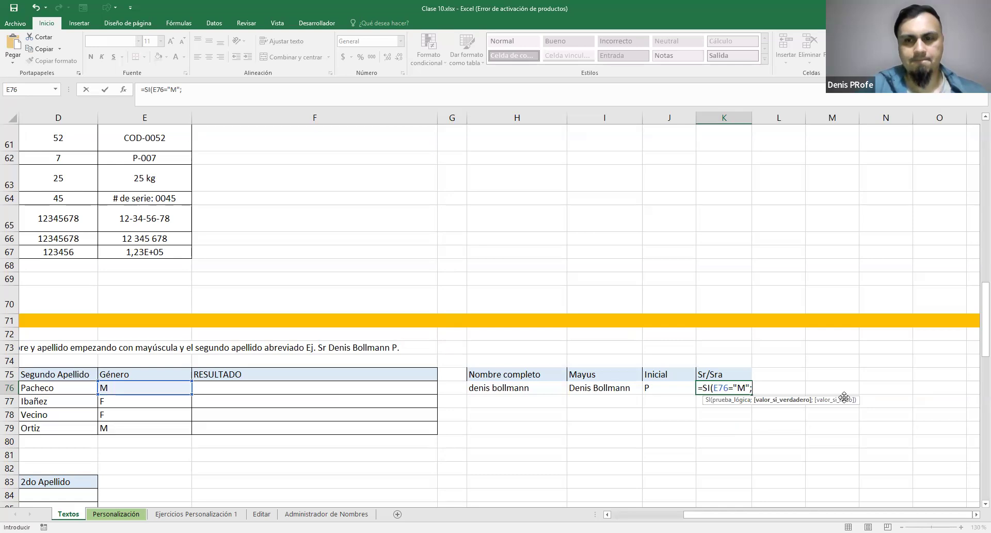
pyautogui.write('"Sr')
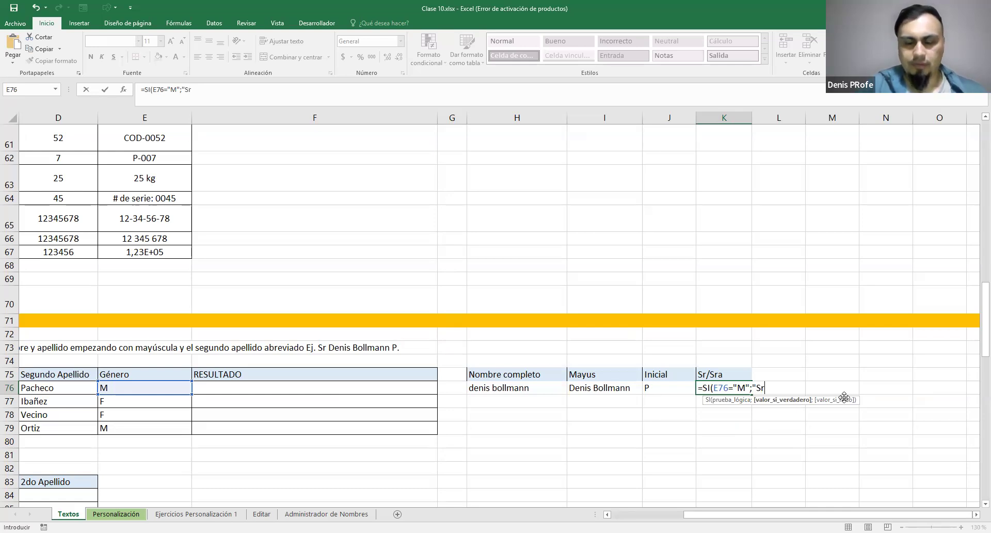
pyautogui.write(';')
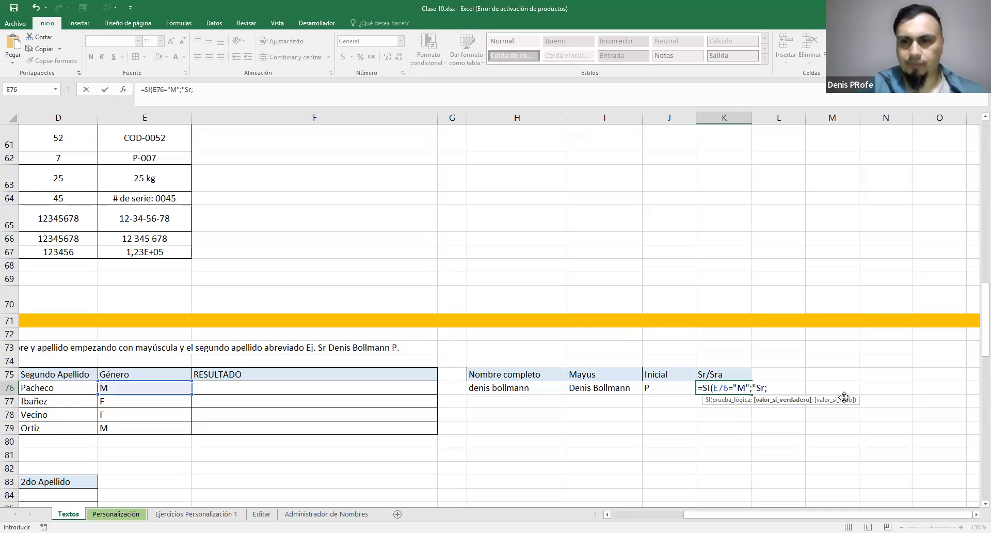
pyautogui.write('Sra')
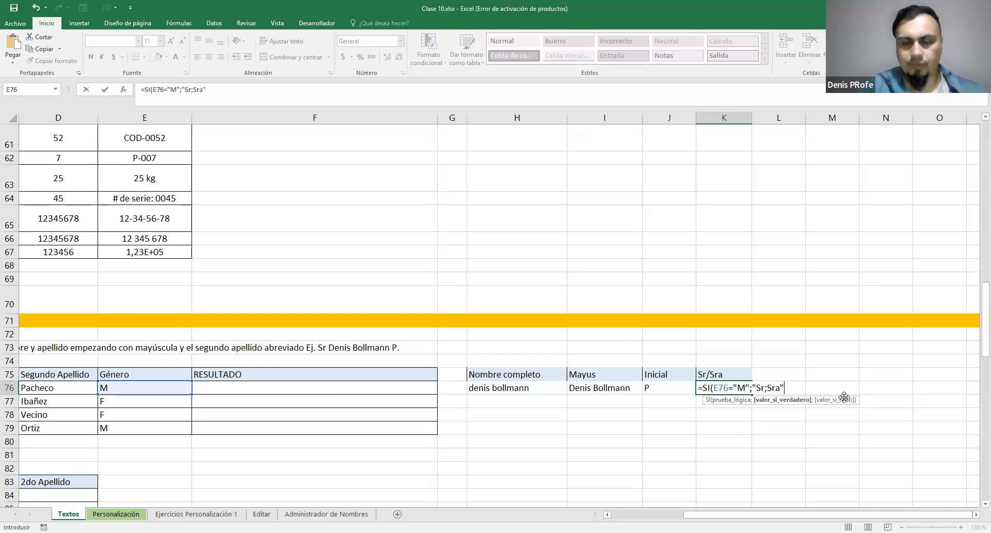
pyautogui.write('")')
pyautogui.press('Return')
# Separate the two title texts in the K76 formula with quotation marks, making it =SI(E76="M";"Sr";"Sra")
pyautogui.press('Up')
pyautogui.press('F2')
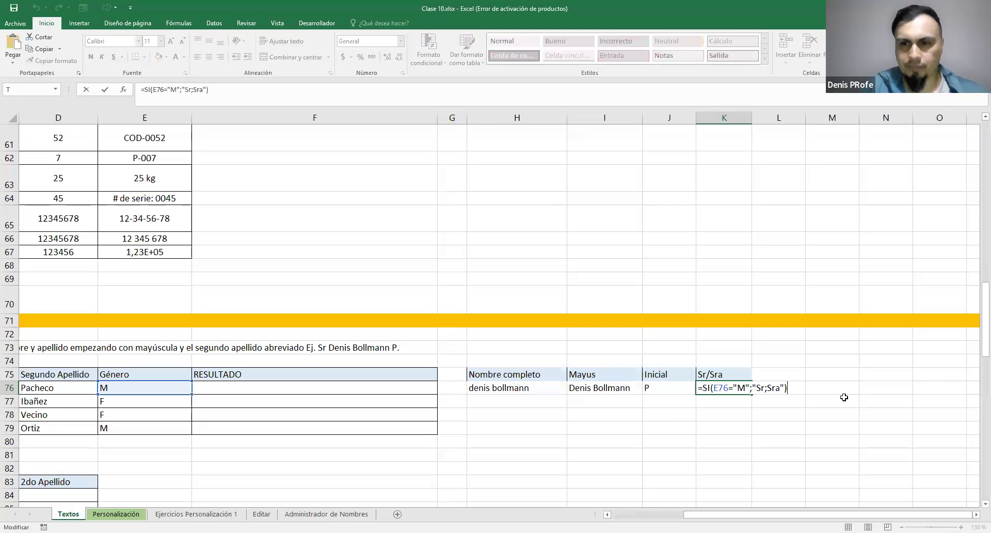
pyautogui.press('Left')
pyautogui.press('Left')
pyautogui.press('Left')
pyautogui.press('Left')
pyautogui.press('Left')
pyautogui.press('Left')
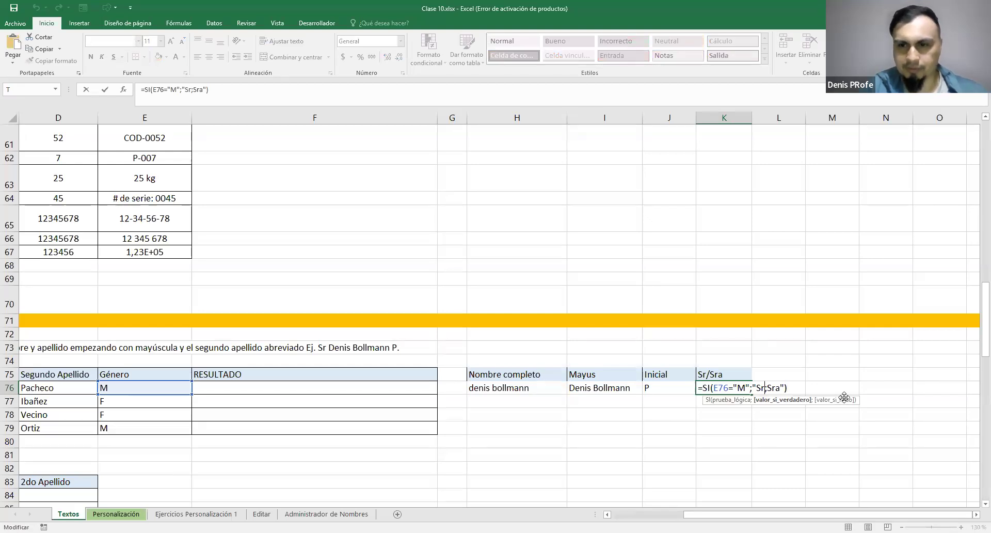
pyautogui.write('"')
pyautogui.press('Right')
pyautogui.write('"')
pyautogui.press('Return')
pyautogui.press('Up')
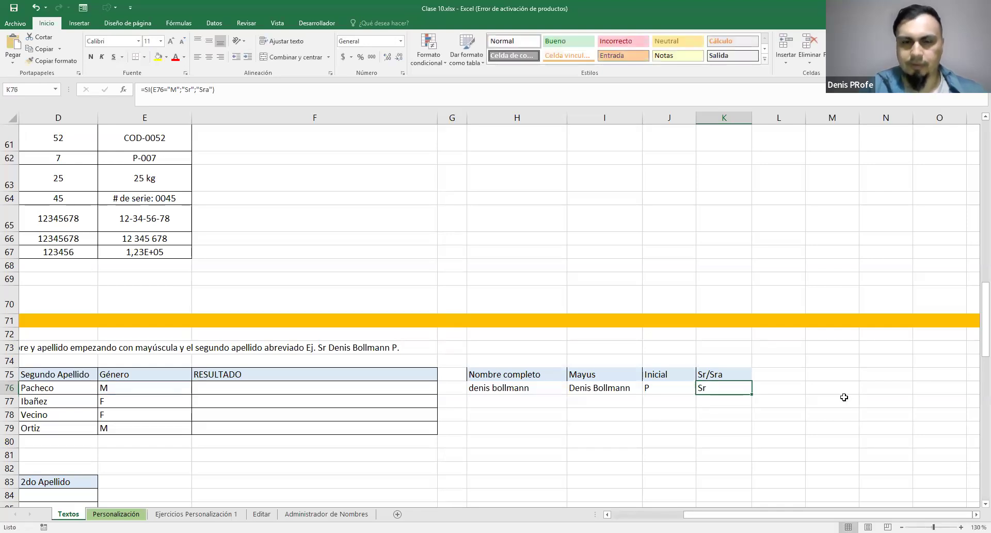
# Fill the Sr/Sra, Nombre completo, Mayus and Inicial formulas from row 76 down to row 79
pyautogui.moveTo(752, 394); pyautogui.dragTo(750, 436)
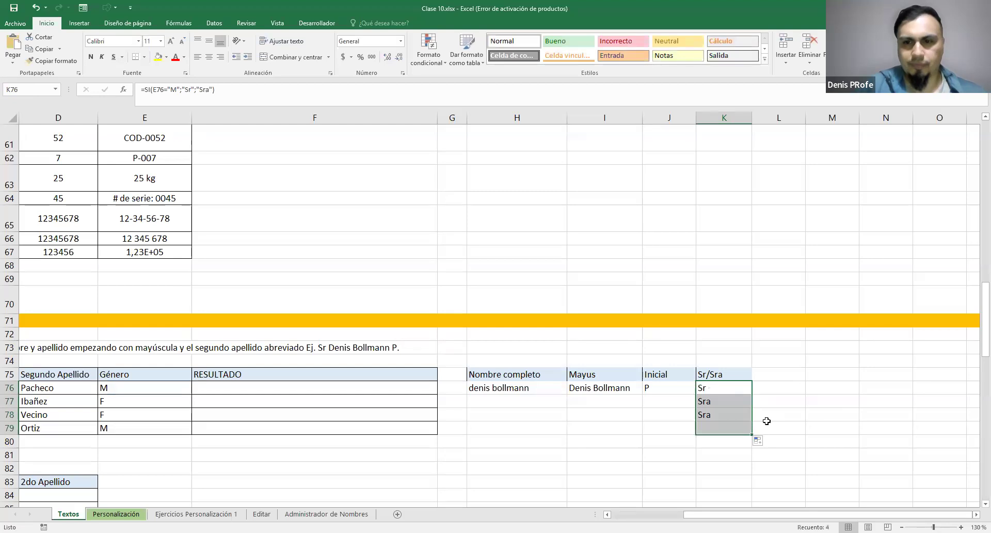
pyautogui.click(623, 391)
pyautogui.click(525, 390)
pyautogui.moveTo(567, 394); pyautogui.dragTo(572, 433)
pyautogui.click(594, 388)
pyautogui.moveTo(642, 394); pyautogui.dragTo(643, 433)
pyautogui.click(667, 394)
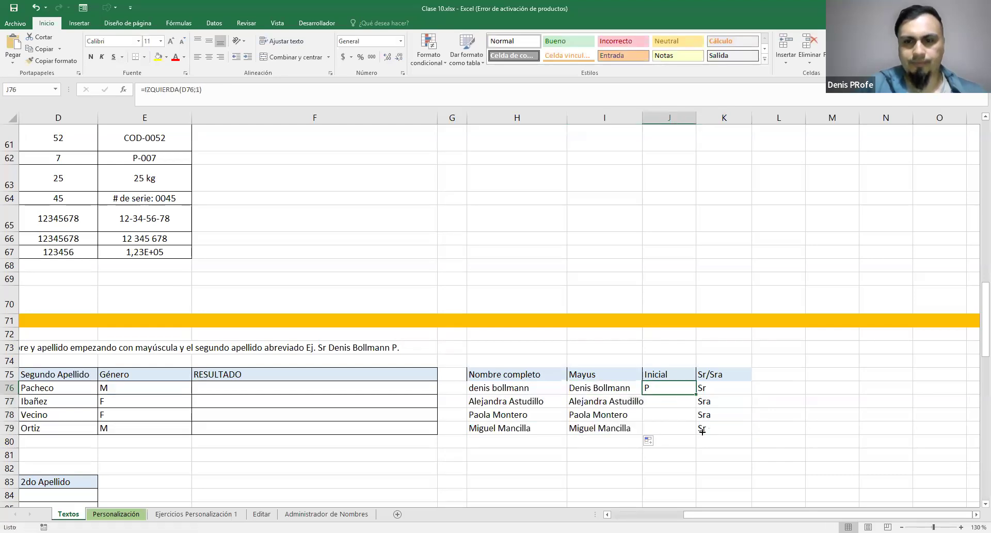
pyautogui.moveTo(703, 431); pyautogui.dragTo(703, 433)
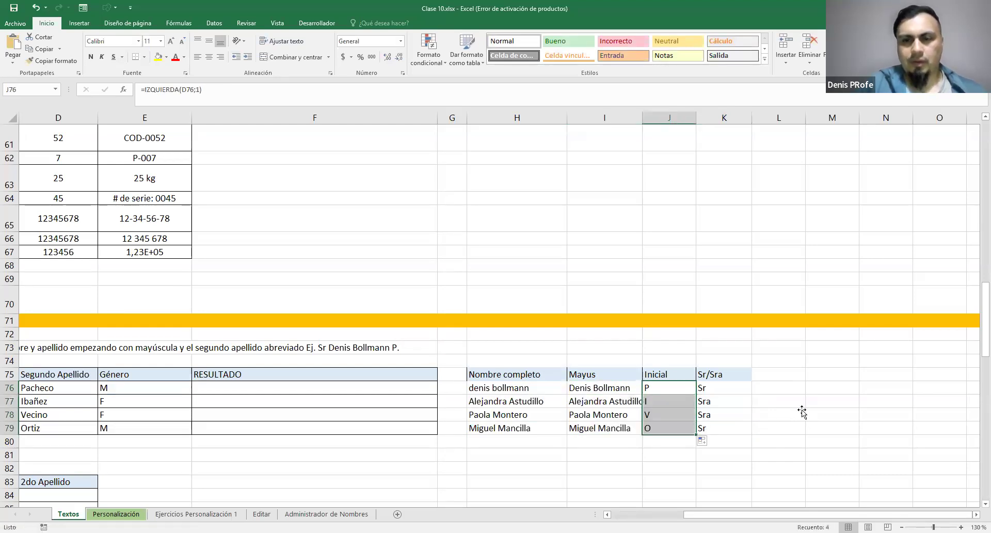
# Review the Inicial header and the extracted initials in J76:J79
pyautogui.click(782, 376)
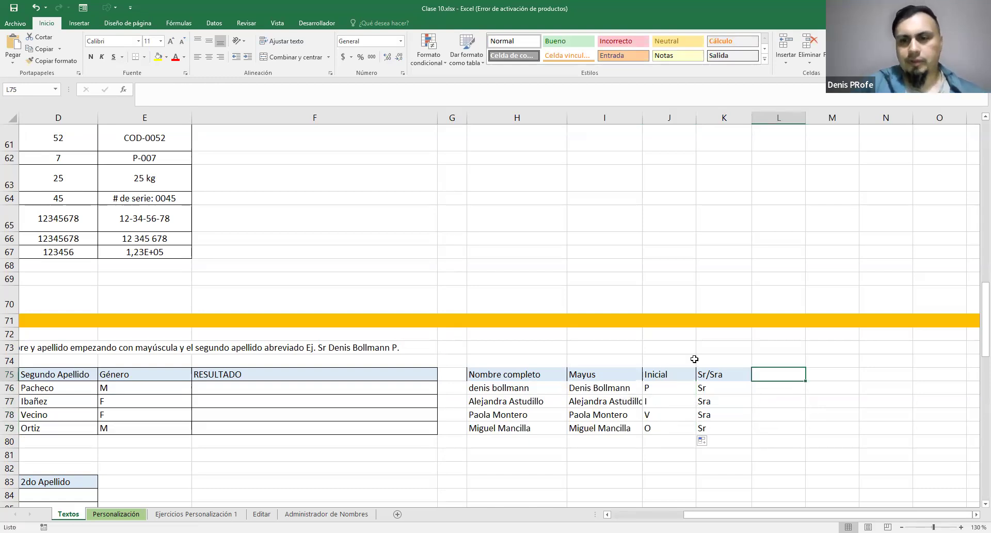
pyautogui.click(665, 374)
pyautogui.moveTo(657, 423); pyautogui.dragTo(661, 383)
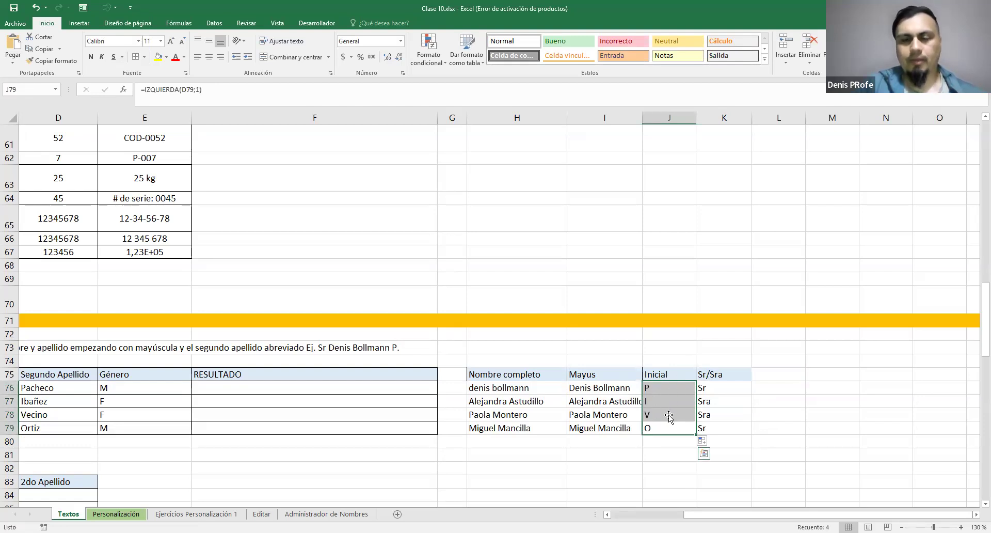
pyautogui.click(663, 389)
pyautogui.moveTo(659, 429); pyautogui.dragTo(658, 385)
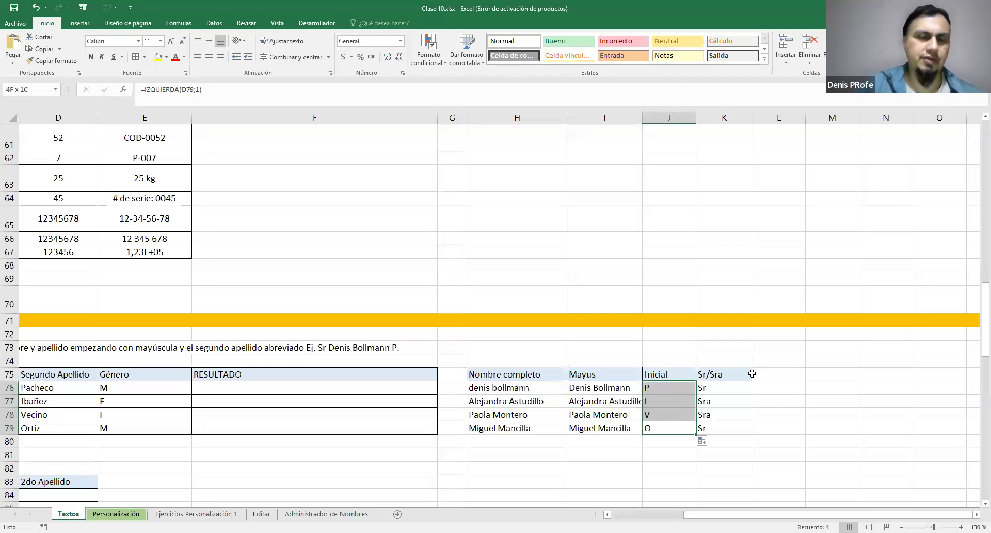
pyautogui.click(223, 388)
pyautogui.doubleClick(229, 391)
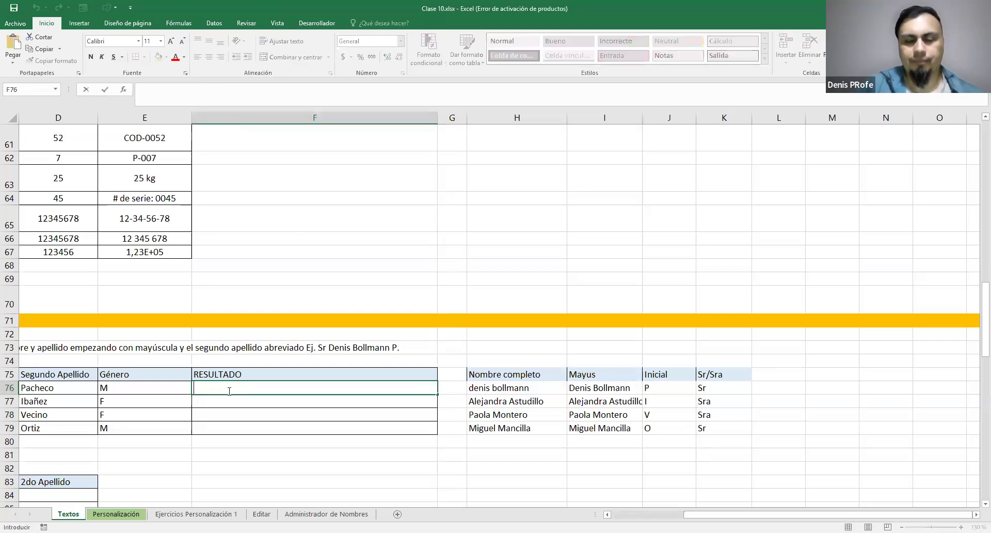
pyautogui.write('=')
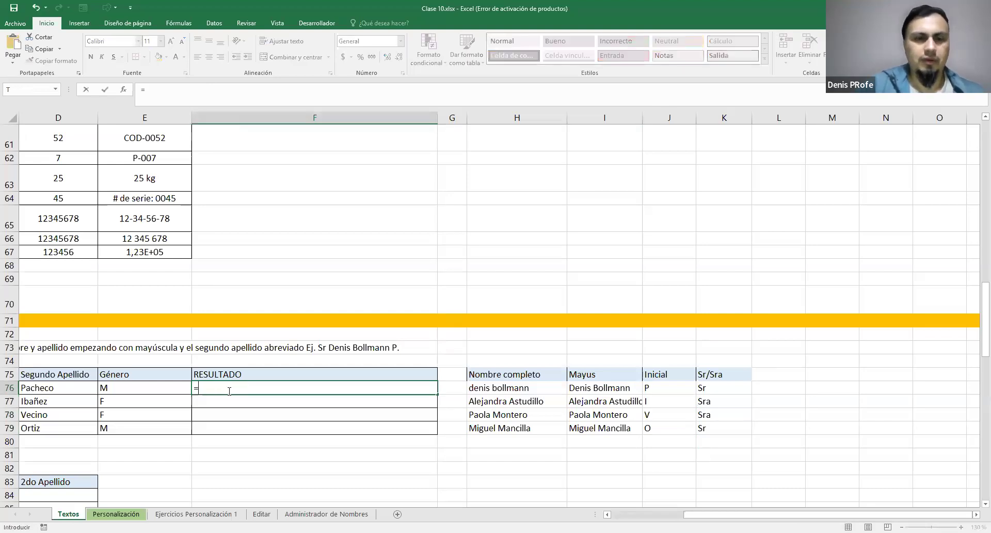
pyautogui.write('CON')
pyautogui.press('Tab')
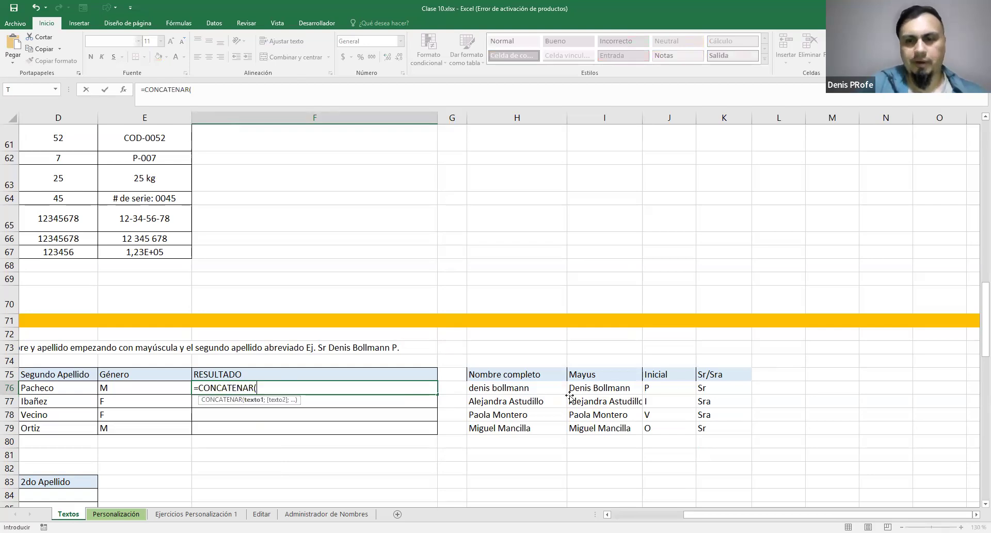
pyautogui.click(707, 385)
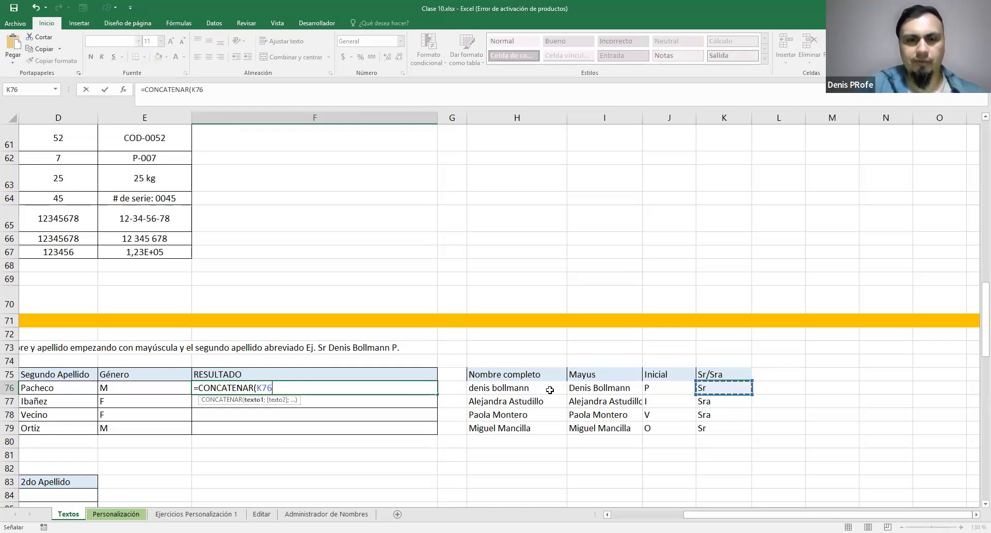
pyautogui.moveTo(257, 388); pyautogui.dragTo(273, 386)
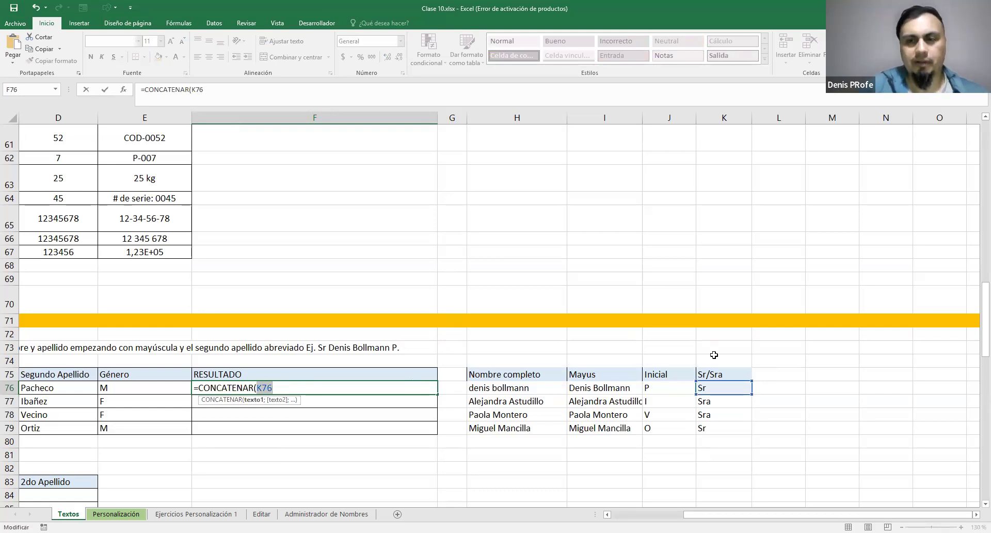
pyautogui.click(719, 388)
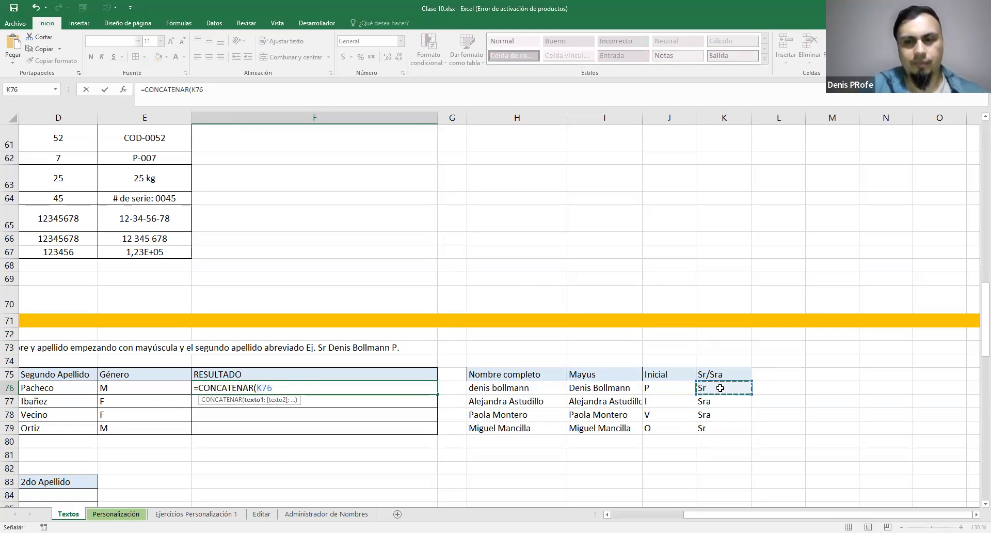
pyautogui.press('Escape')
# Copy the title expression from K76 and enter =CONCATENAR(SI(E76="M";"Sr";"Sra")) in RESULTADO cell F76
pyautogui.doubleClick(705, 391)
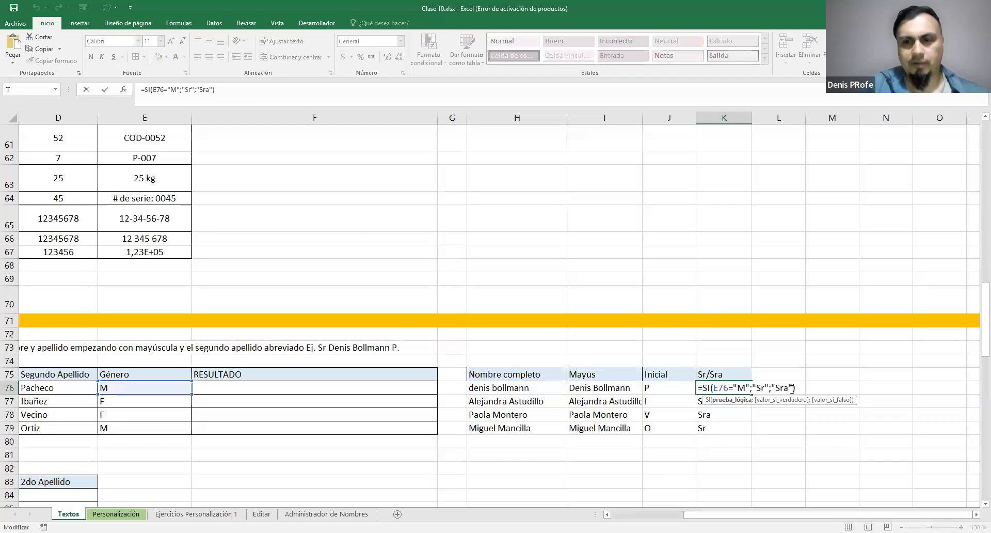
pyautogui.moveTo(704, 387); pyautogui.dragTo(796, 388)
pyautogui.click(232, 390)
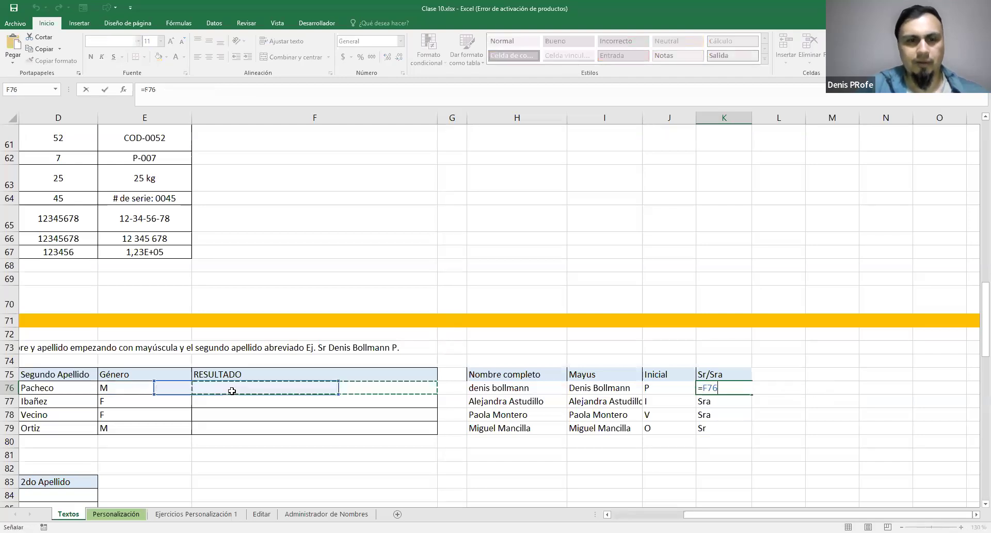
pyautogui.press('Escape')
pyautogui.doubleClick(233, 390)
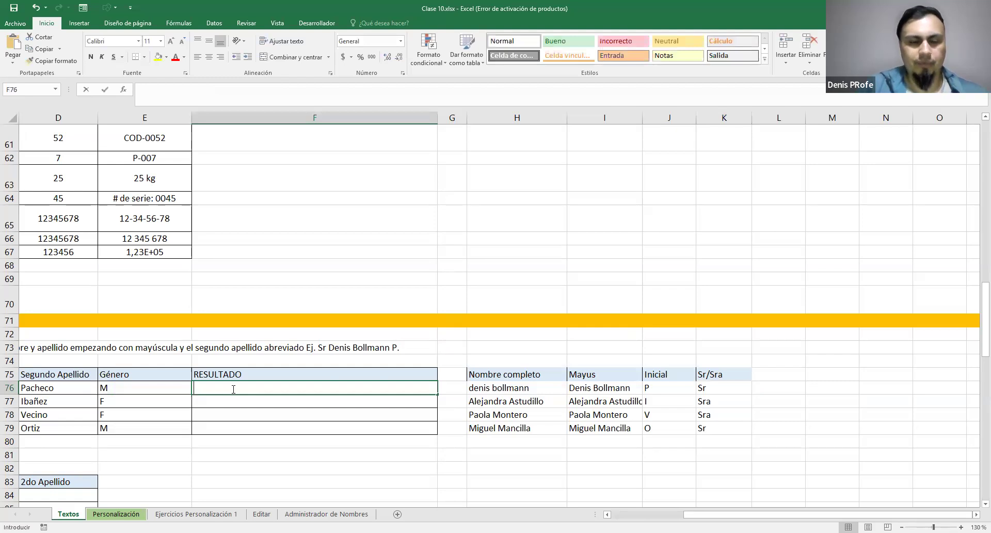
pyautogui.write('=C')
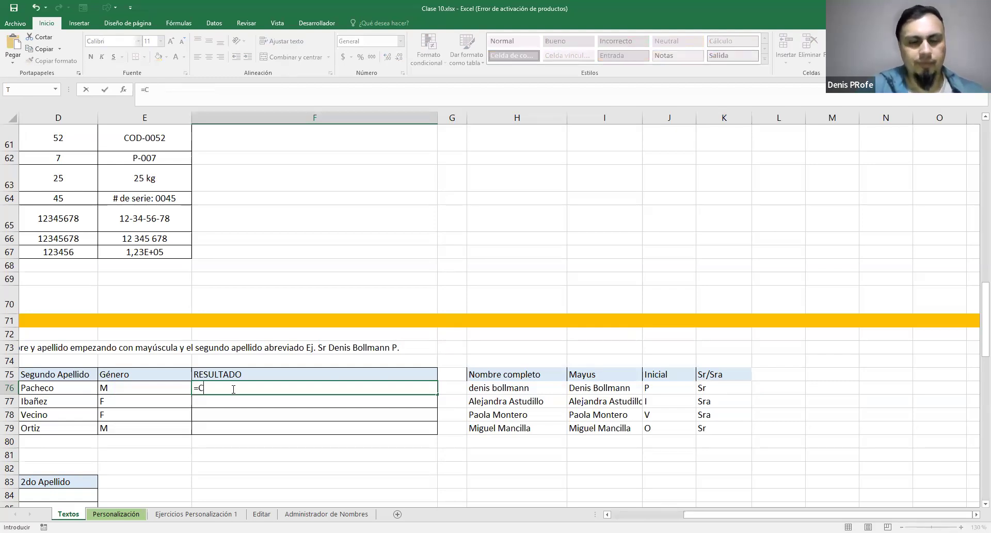
pyautogui.write('ONCATENAR(SI(E76="M";"Sr";"Sra"))')
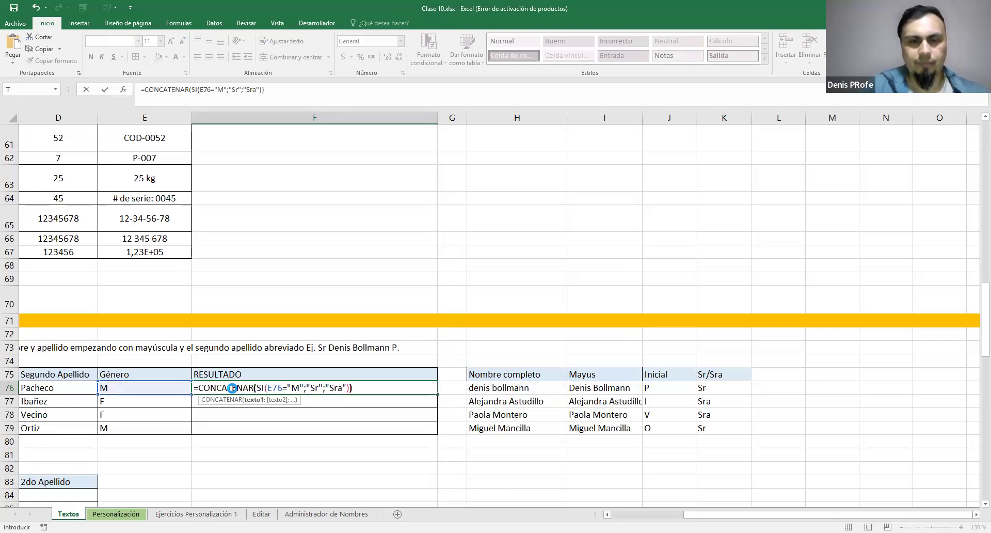
pyautogui.press('Return')
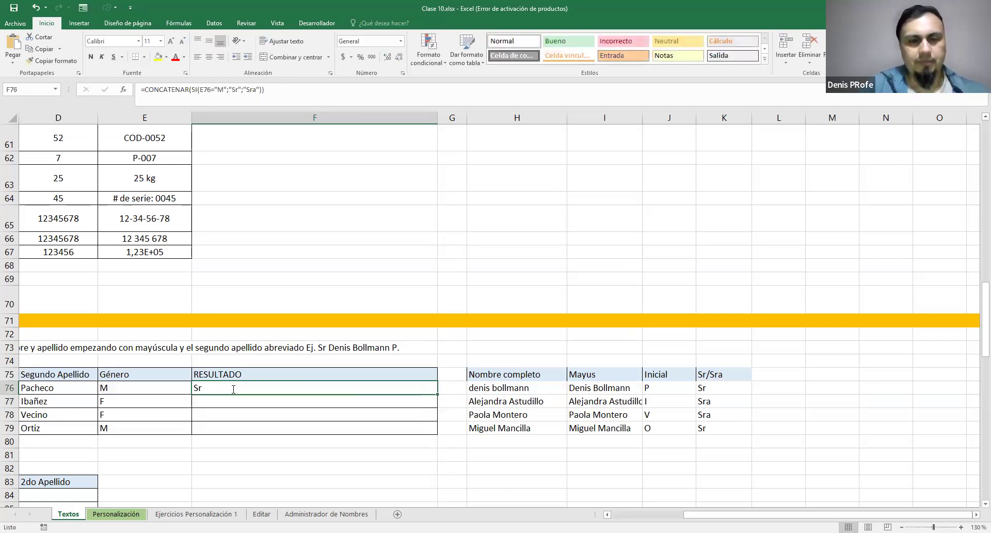
# Add a period and space after the title in F76, making it =CONCATENAR(SI(E76="M";"Sr";"Sra");". ";)
pyautogui.doubleClick(233, 390)
pyautogui.moveTo(257, 388); pyautogui.dragTo(352, 385)
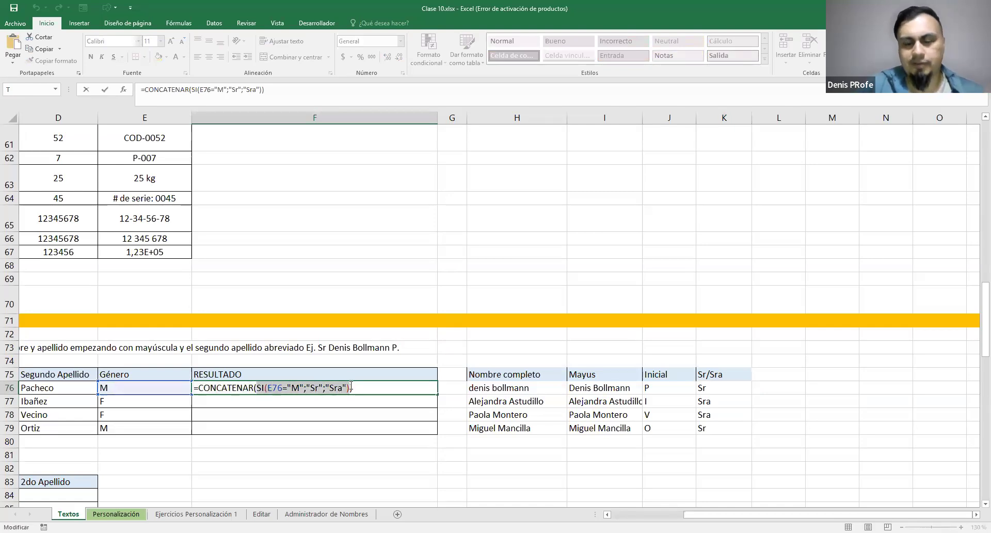
pyautogui.click(367, 392)
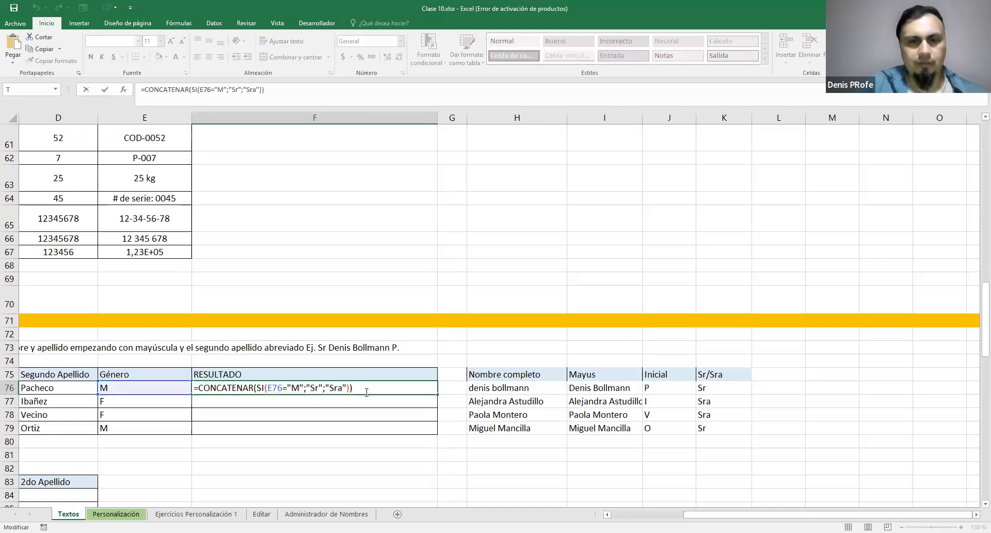
pyautogui.press('Left')
pyautogui.write(';"."')
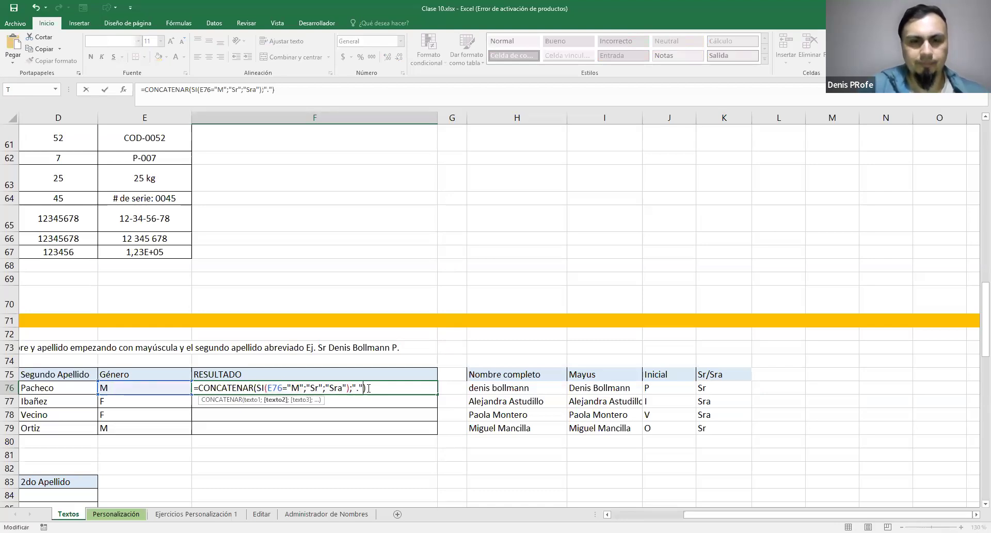
pyautogui.write(';"')
pyautogui.press('BackSpace')
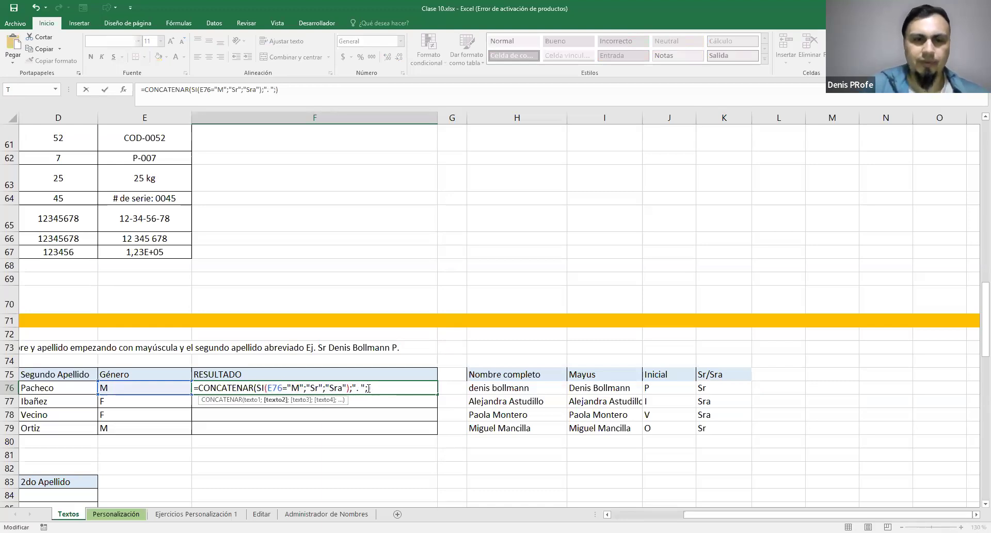
pyautogui.press('Return')
# Fill the RESULTADO formula from F76 down to F79
pyautogui.click(349, 391)
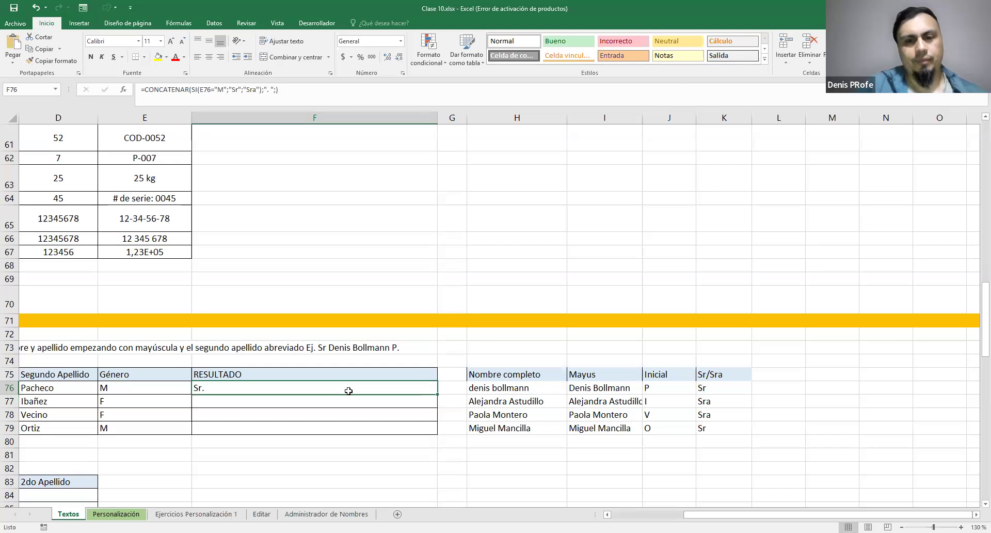
pyautogui.moveTo(437, 393); pyautogui.dragTo(436, 435)
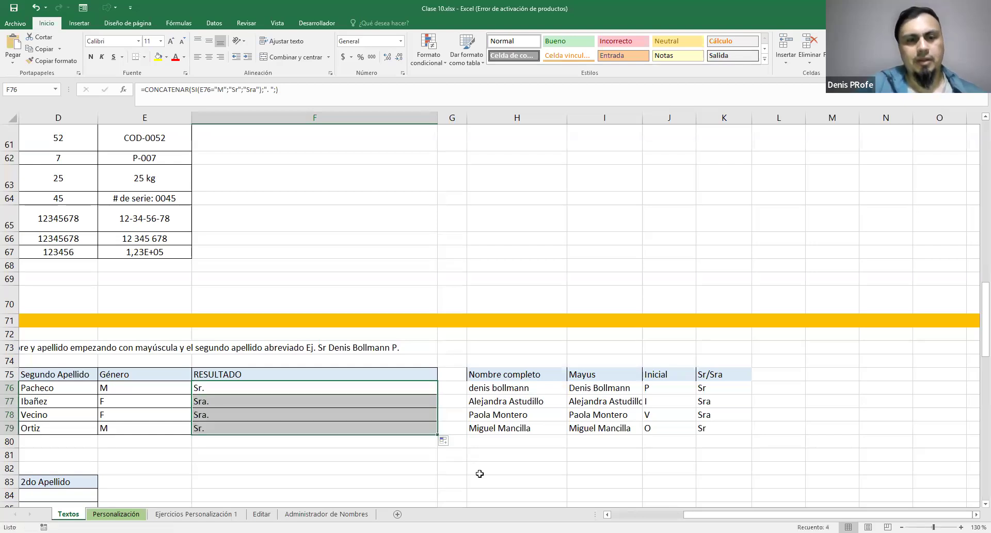
pyautogui.click(771, 434)
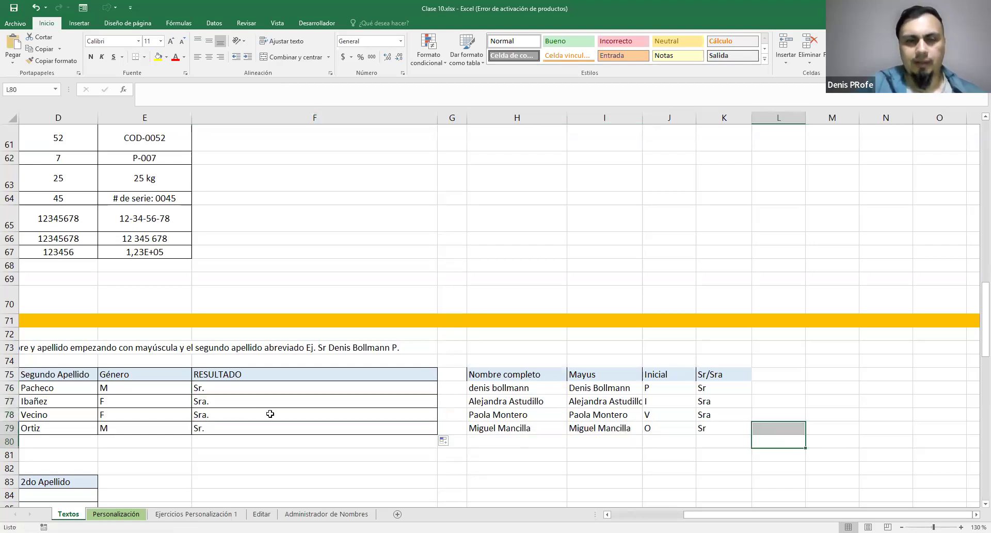
# Examine the Mayus formula in I76 and the Nombre completo formula it refers to in H76
pyautogui.doubleClick(244, 388)
pyautogui.click(396, 387)
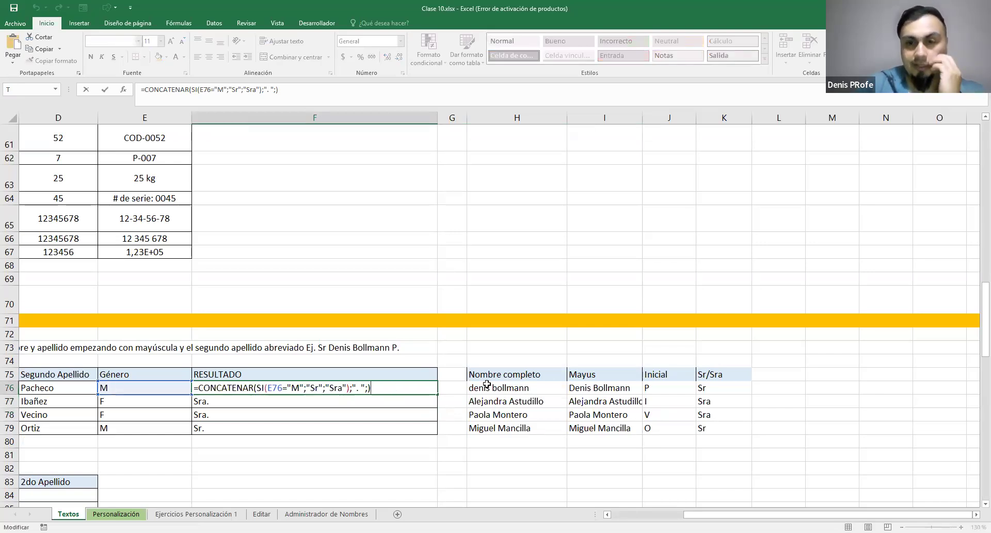
pyautogui.click(611, 391)
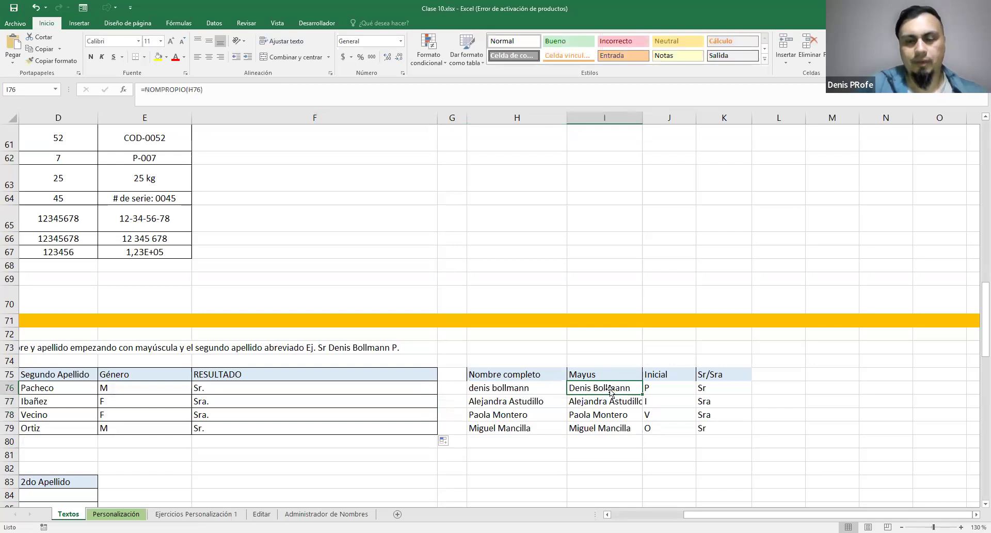
pyautogui.doubleClick(611, 391)
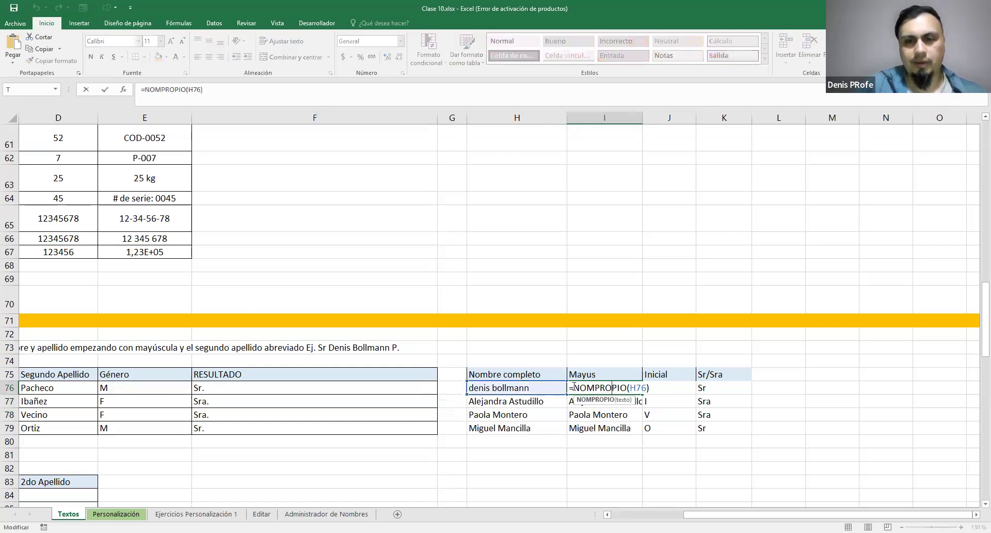
pyautogui.moveTo(574, 386); pyautogui.dragTo(628, 391)
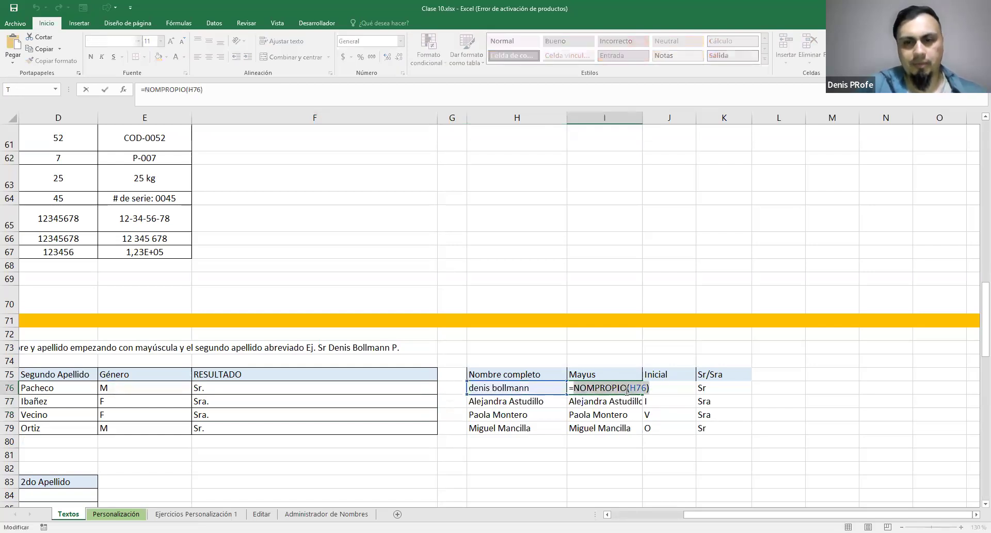
pyautogui.press('Escape')
pyautogui.doubleClick(601, 388)
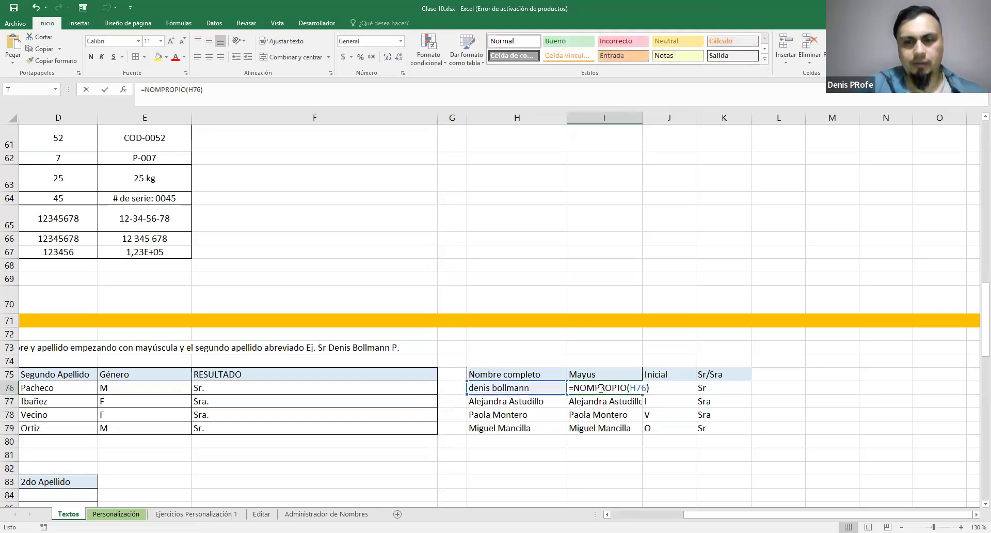
pyautogui.moveTo(630, 388); pyautogui.dragTo(648, 388)
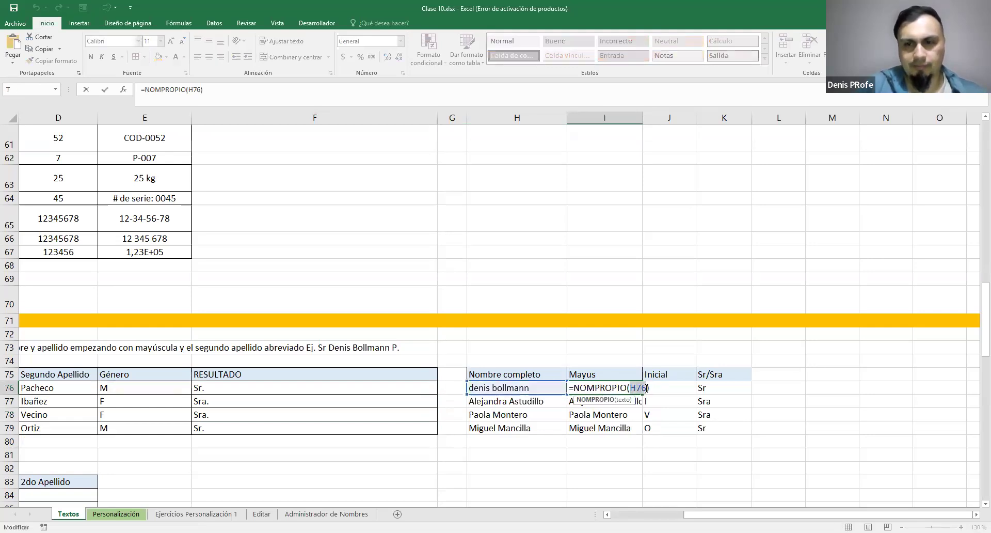
pyautogui.press('Escape')
pyautogui.doubleClick(537, 386)
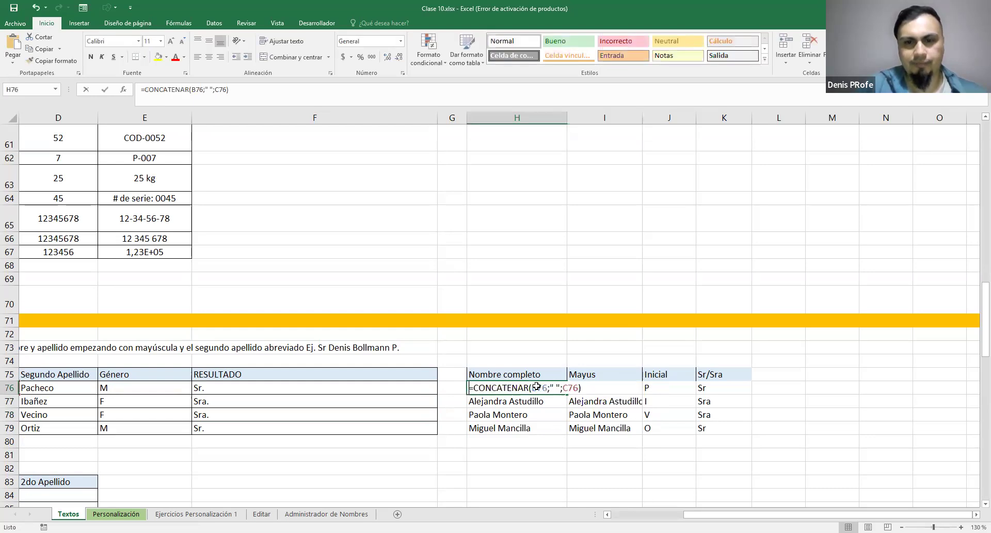
pyautogui.moveTo(472, 387); pyautogui.dragTo(581, 385)
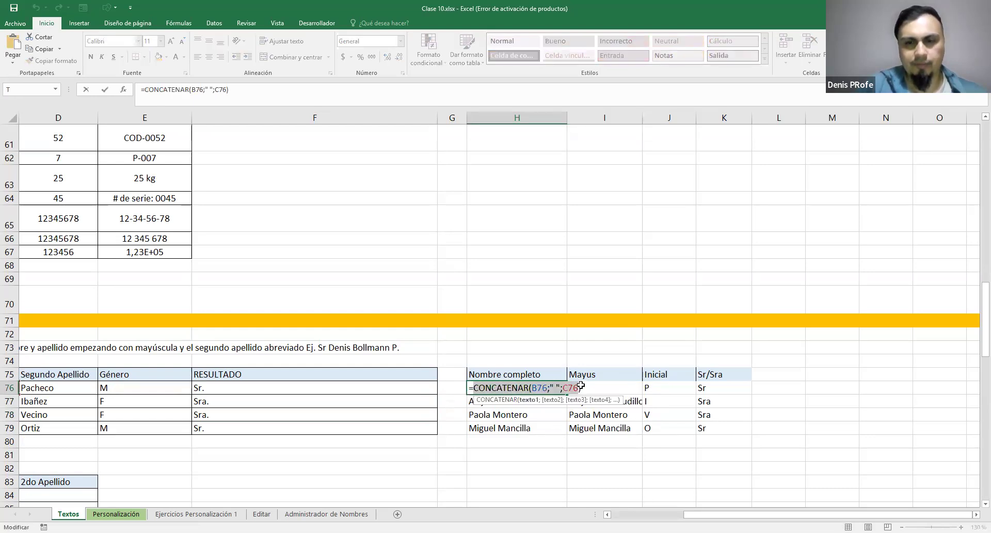
pyautogui.press('Escape')
# Add the capitalised name to F76, making it =CONCATENAR(SI(E76="M";"Sr";"Sra");". "; NOMPROPIO(H76))
pyautogui.doubleClick(618, 386)
pyautogui.moveTo(574, 388); pyautogui.dragTo(649, 388)
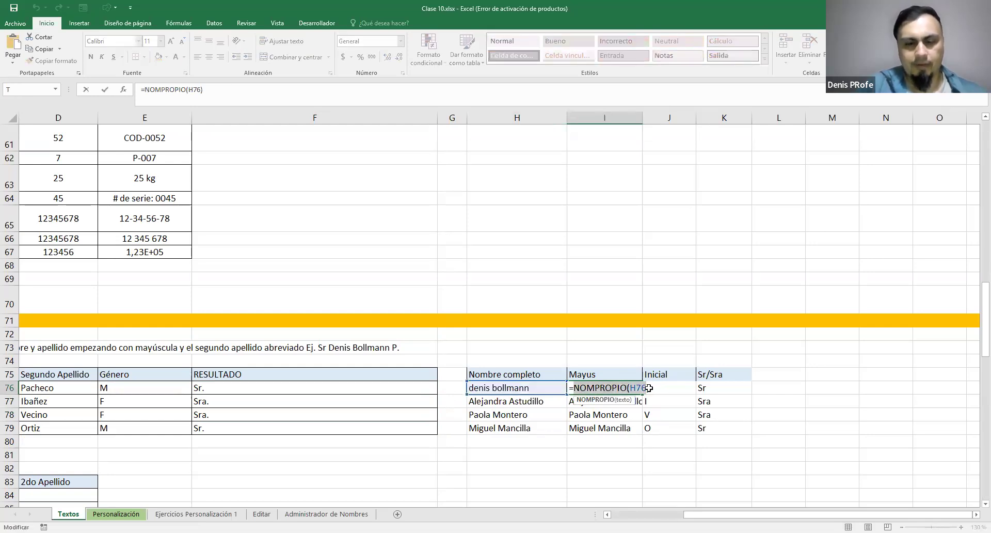
pyautogui.click(267, 387)
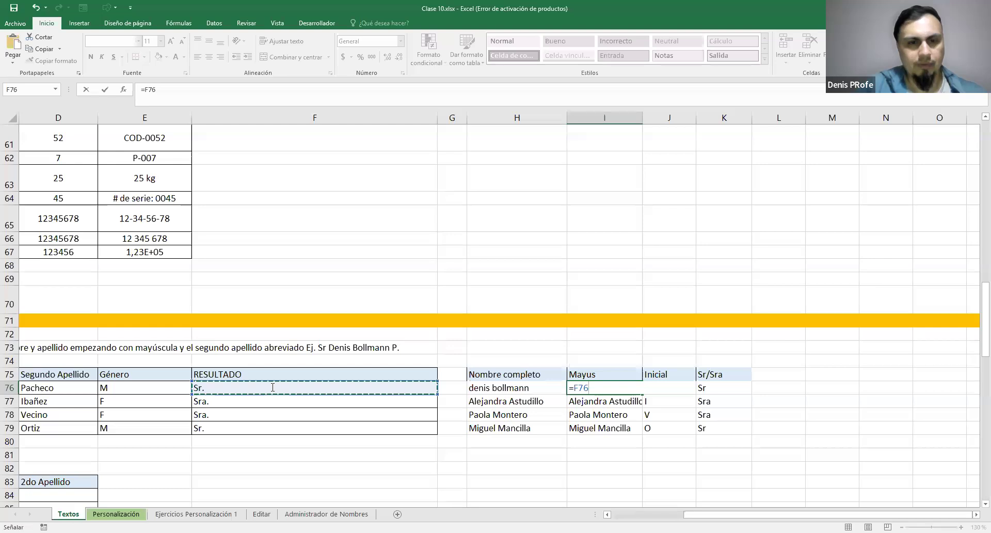
pyautogui.press('Escape')
pyautogui.doubleClick(271, 387)
pyautogui.write('NOMPROPIO(')
pyautogui.click(501, 391)
pyautogui.write(')')
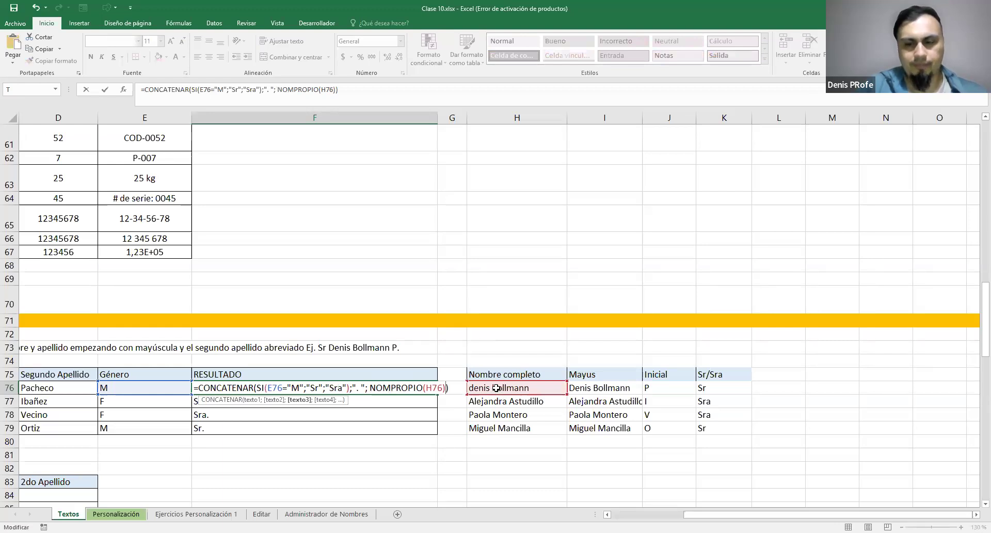
pyautogui.click(368, 403)
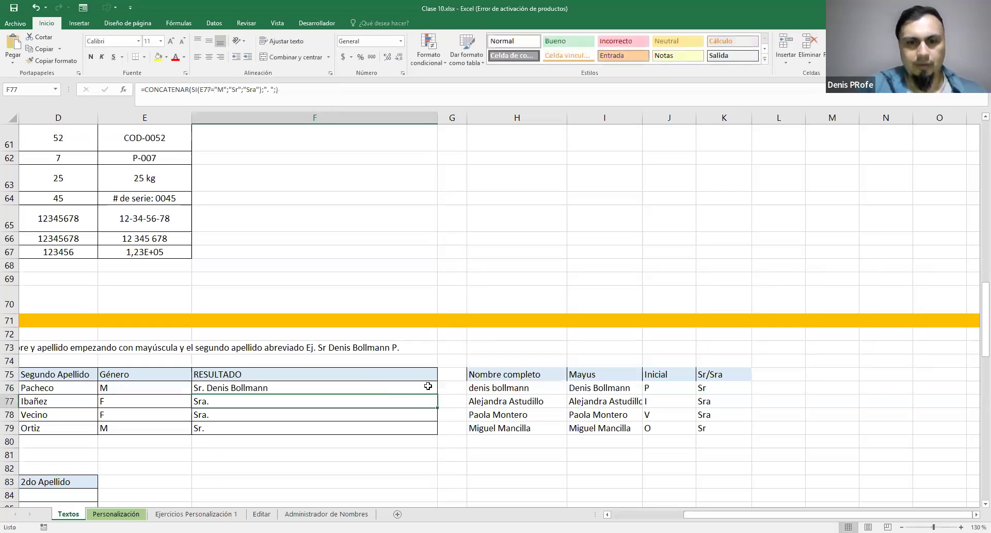
# Replace the H76 reference inside NOMPROPIO in F76 with CONCATENAR(B76;" ";C76), and fill the formula down to F79
pyautogui.doubleClick(479, 387)
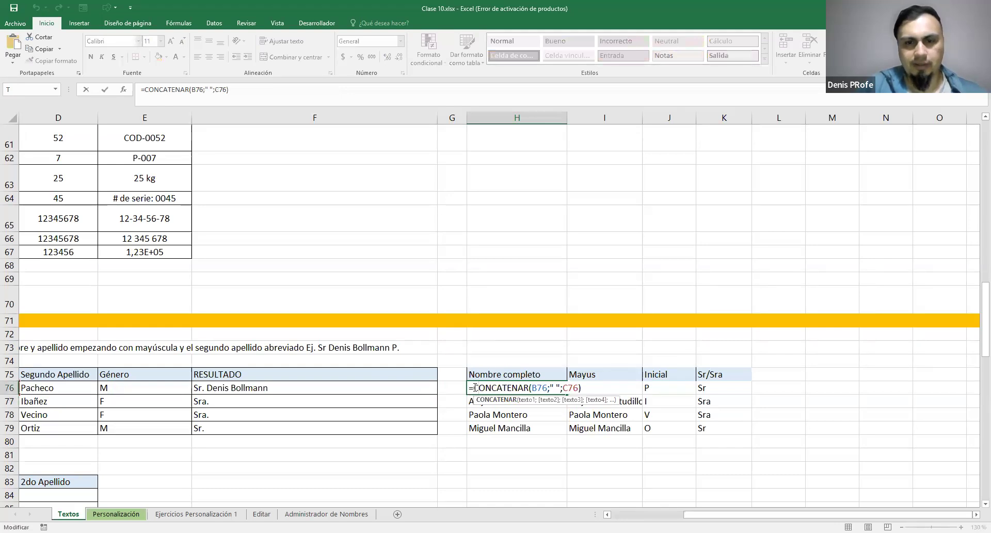
pyautogui.moveTo(475, 388); pyautogui.dragTo(587, 387)
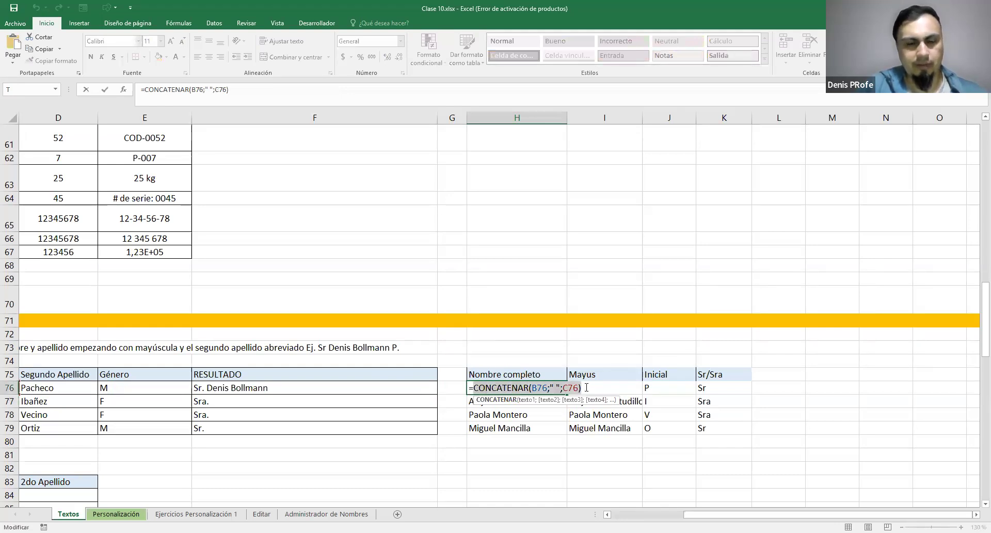
pyautogui.click(258, 388)
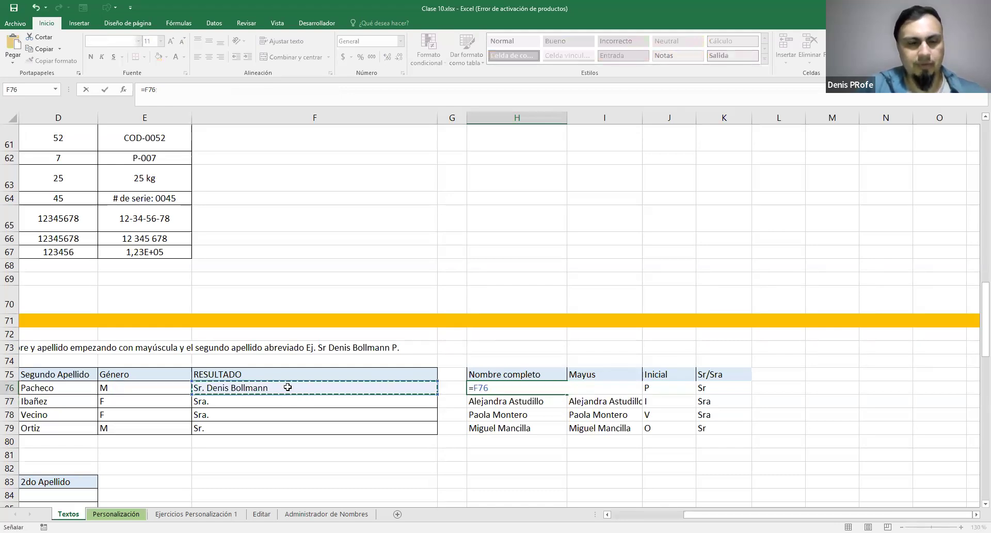
pyautogui.press('Escape')
pyautogui.doubleClick(267, 389)
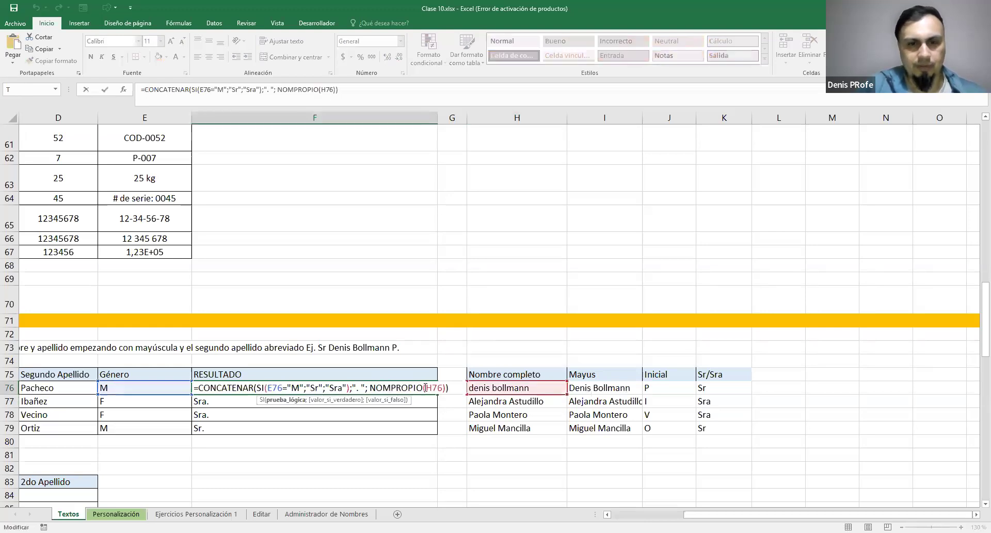
pyautogui.hotkey('ctrl', 'v')
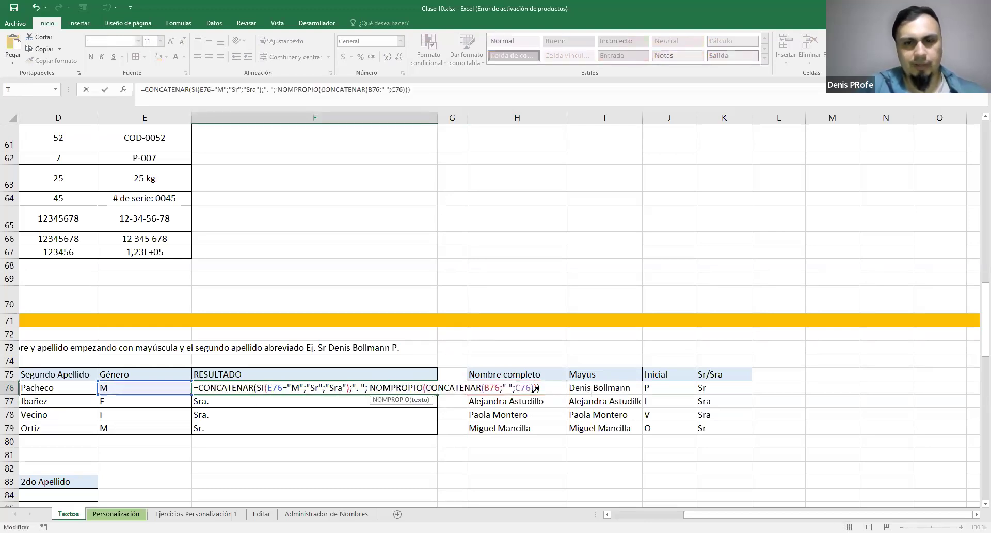
pyautogui.press('Return')
pyautogui.click(432, 389)
pyautogui.moveTo(437, 394); pyautogui.dragTo(438, 431)
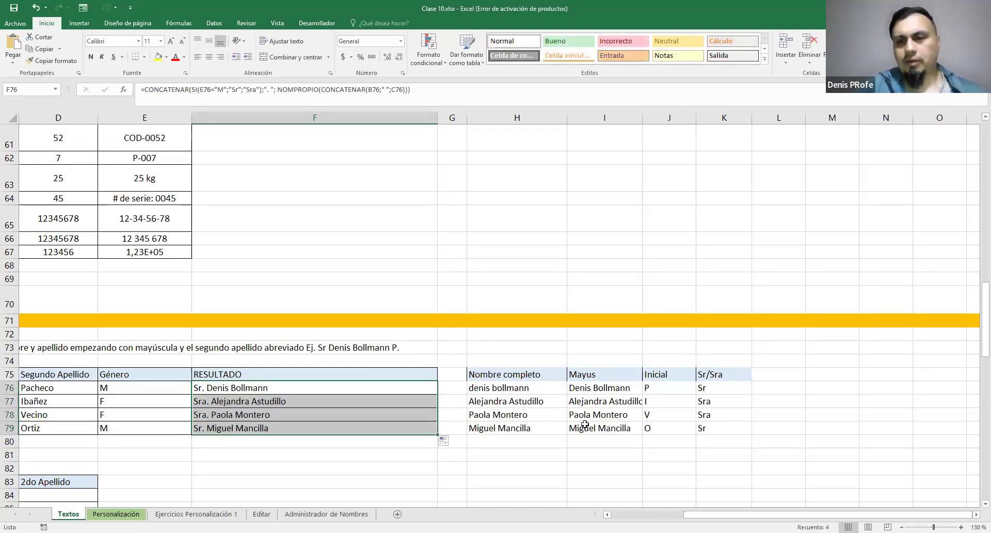
# Append the second surname's initial from the Inicial formula and a period to F76's CONCATENAR, adding ;IZQUIERDA(D76;1);"." after the NOMPROPIO argument
pyautogui.click(668, 386)
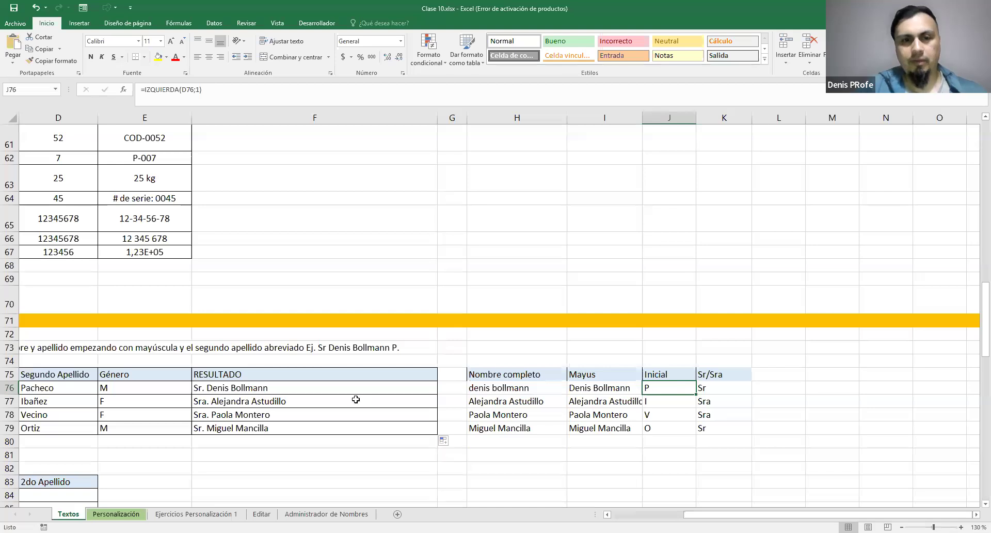
pyautogui.doubleClick(669, 388)
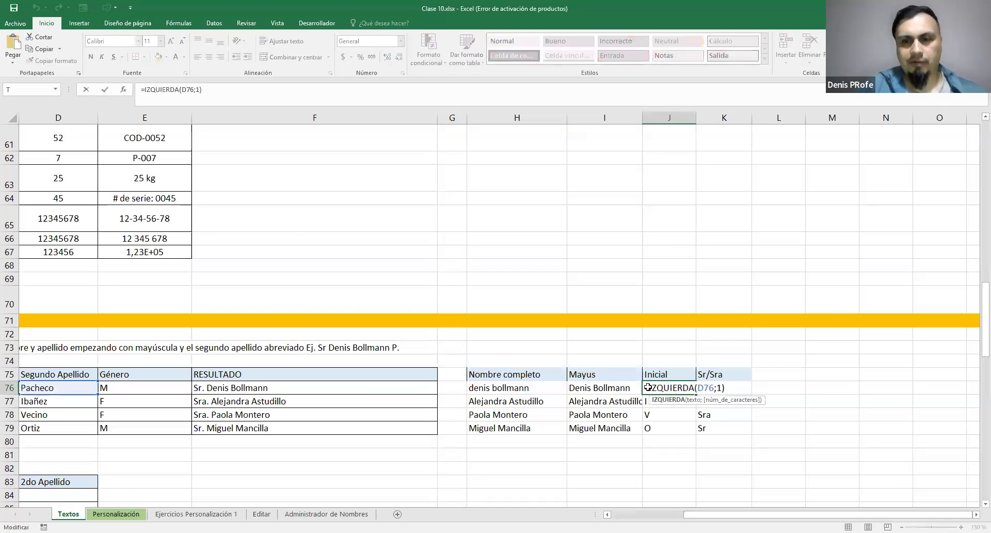
pyautogui.click(293, 388)
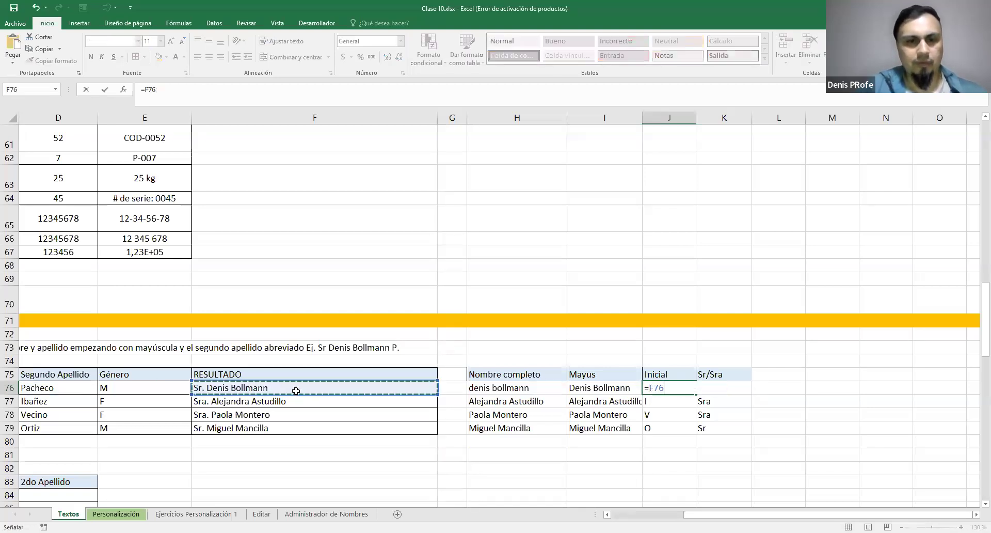
pyautogui.press('Escape')
pyautogui.doubleClick(293, 388)
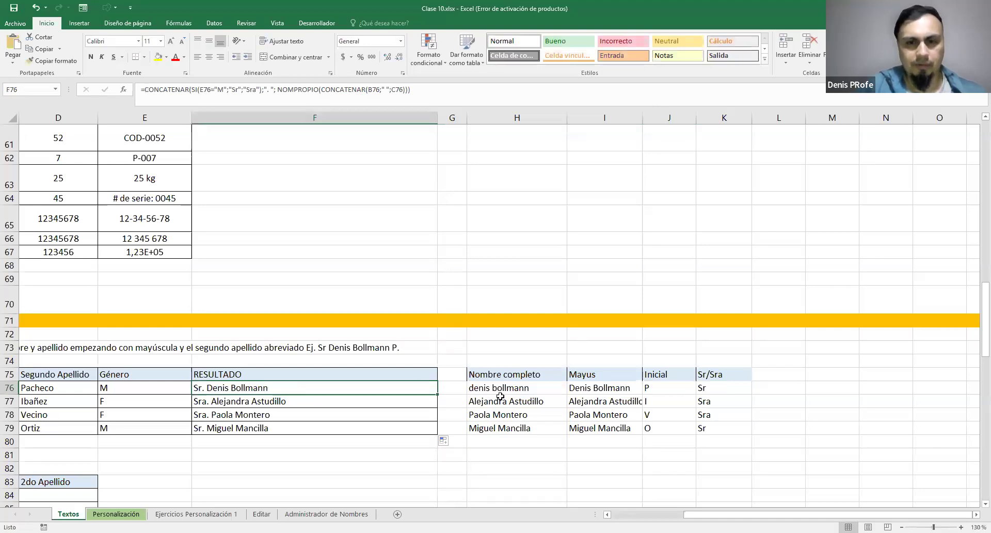
pyautogui.click(538, 388)
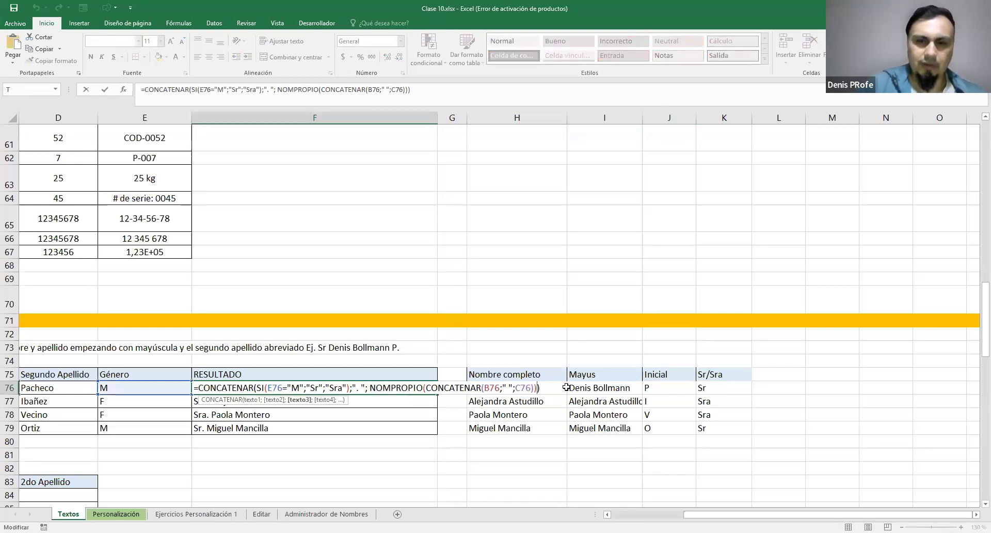
pyautogui.write(';')
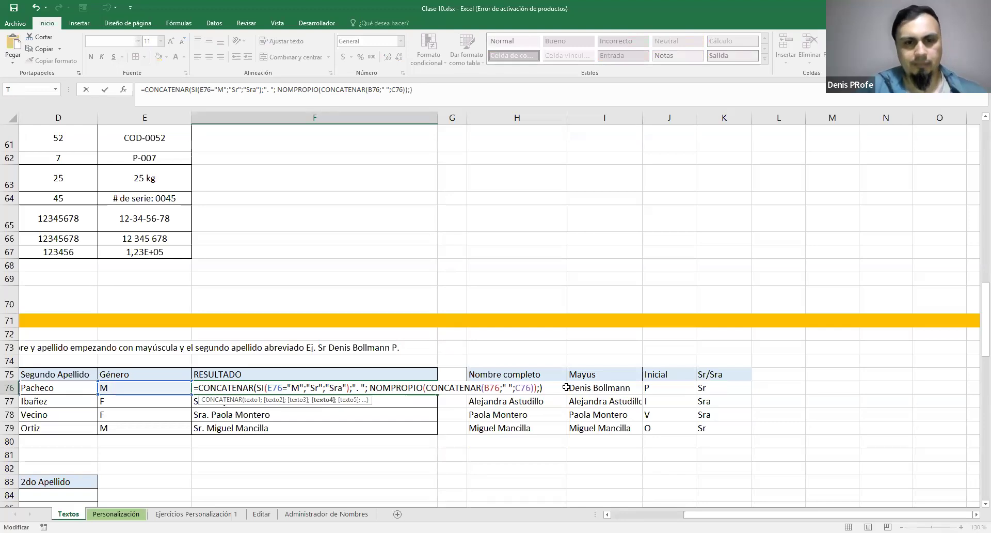
pyautogui.write('IZQUIERDA(D76;1)')
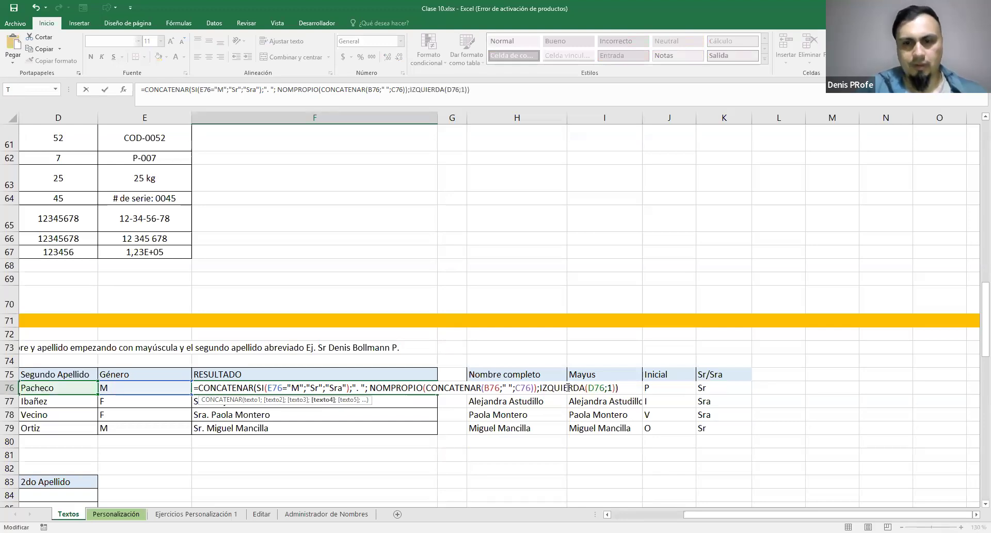
pyautogui.write(';')
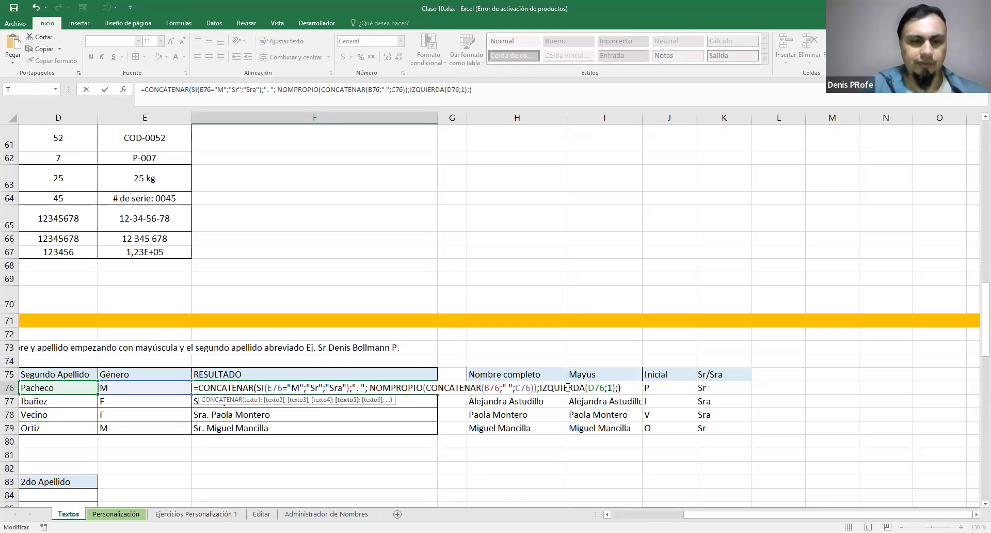
pyautogui.write('"."')
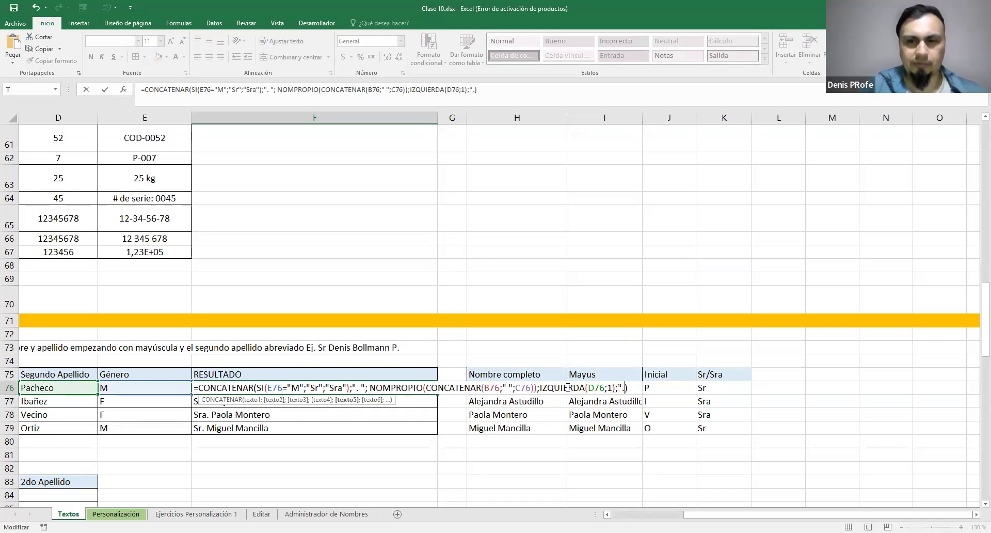
pyautogui.press('Return')
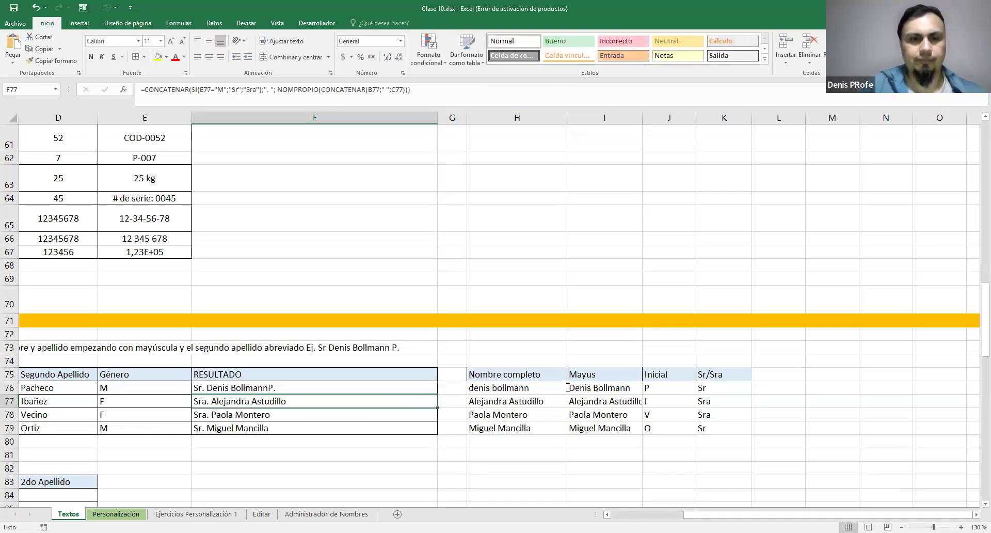
# Insert a space argument " "; before IZQUIERDA(D76;1) in the F76 formula
pyautogui.doubleClick(261, 387)
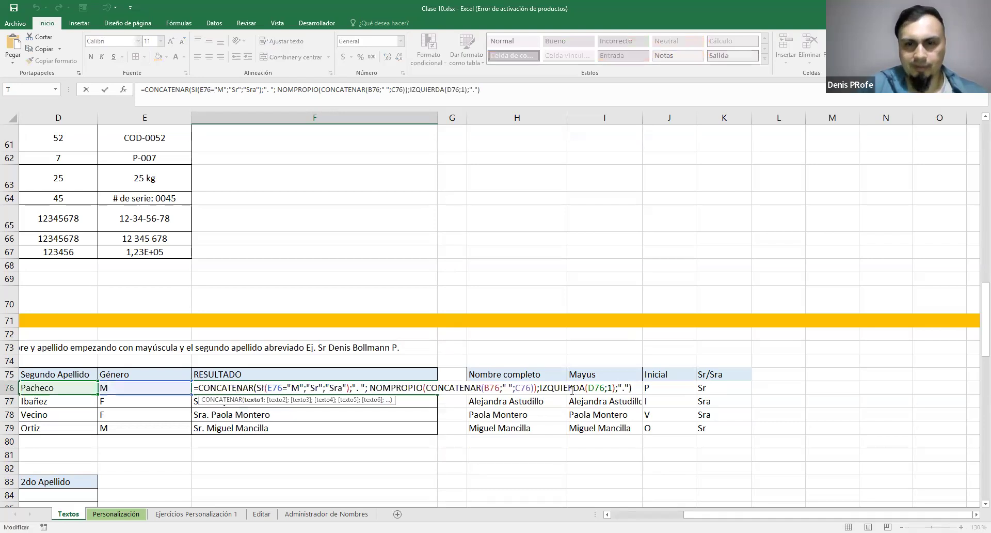
pyautogui.click(541, 387)
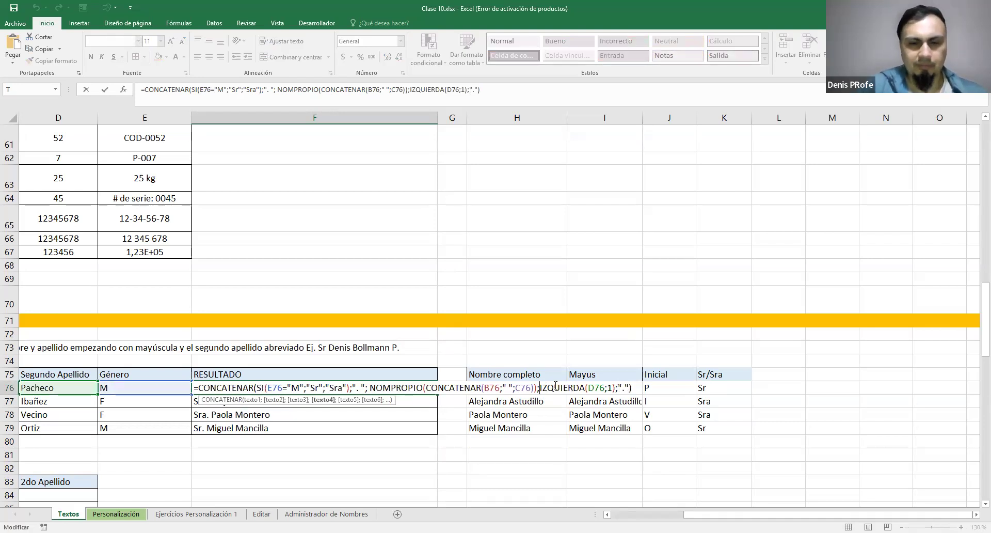
pyautogui.write('" ')
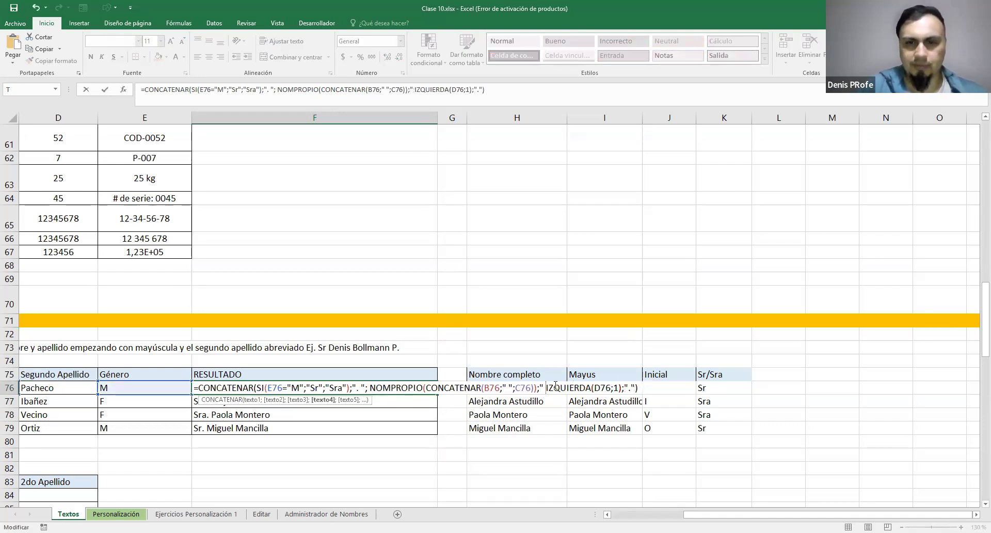
pyautogui.write('";')
pyautogui.press('Return')
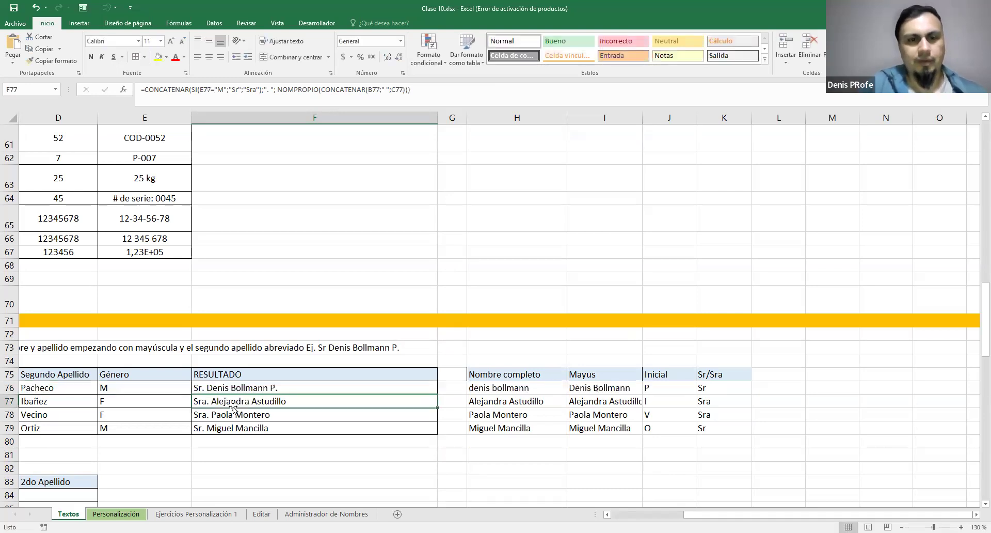
# Fill the completed RESULTADO formula from F76 down to F79
pyautogui.click(411, 393)
pyautogui.moveTo(437, 394); pyautogui.dragTo(445, 434)
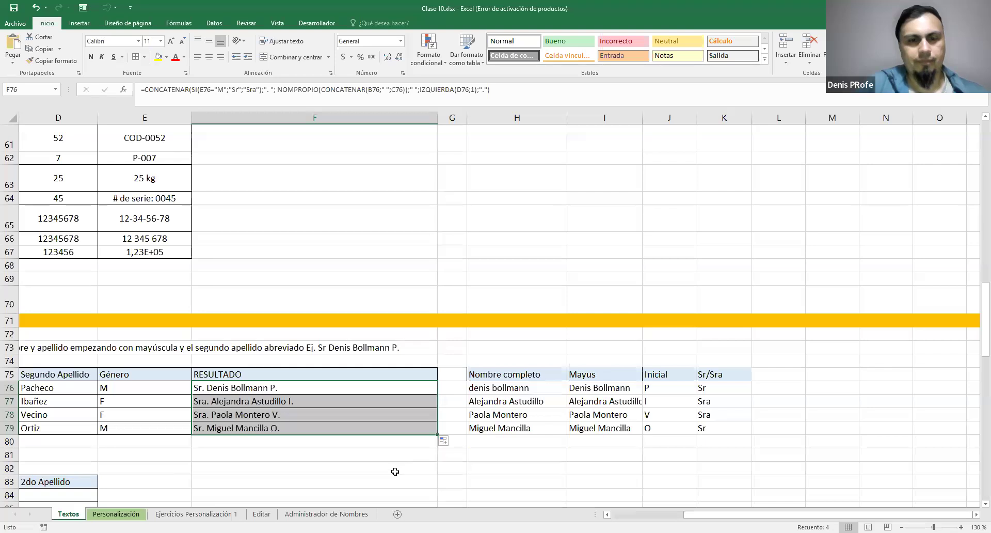
pyautogui.click(466, 452)
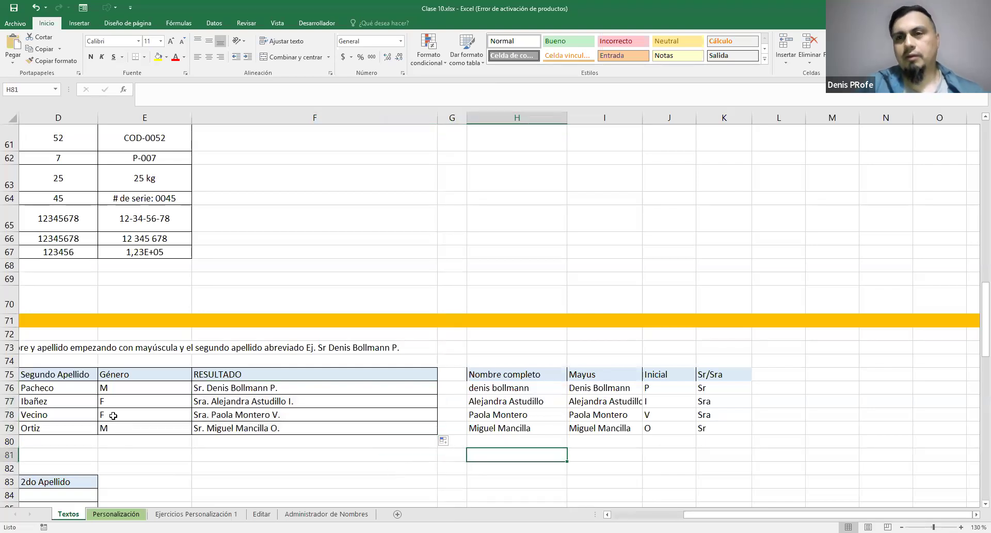
# Examine each argument of the F76 formula: the SI title, the separators, the NOMPROPIO name, the IZQUIERDA initial and the final period
pyautogui.doubleClick(313, 387)
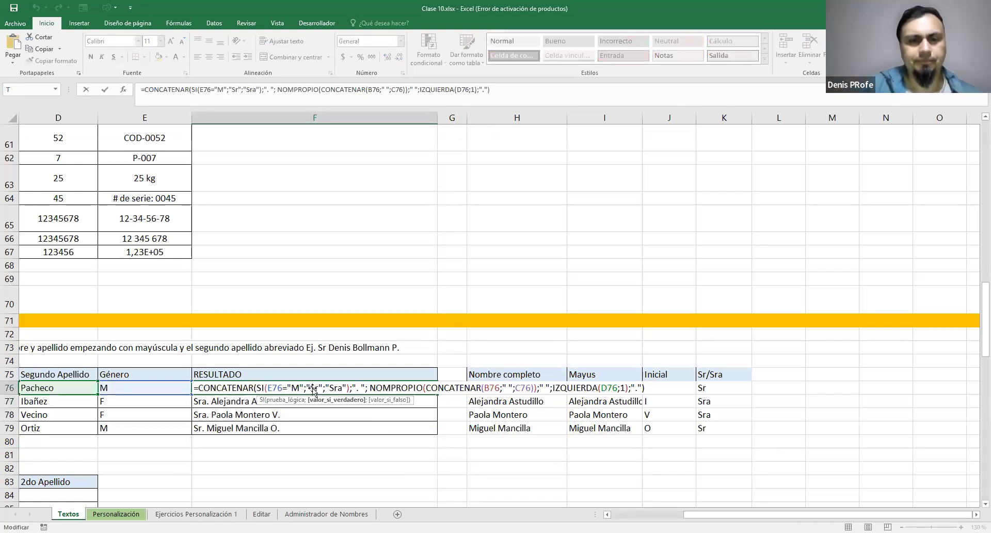
pyautogui.moveTo(256, 388); pyautogui.dragTo(355, 393)
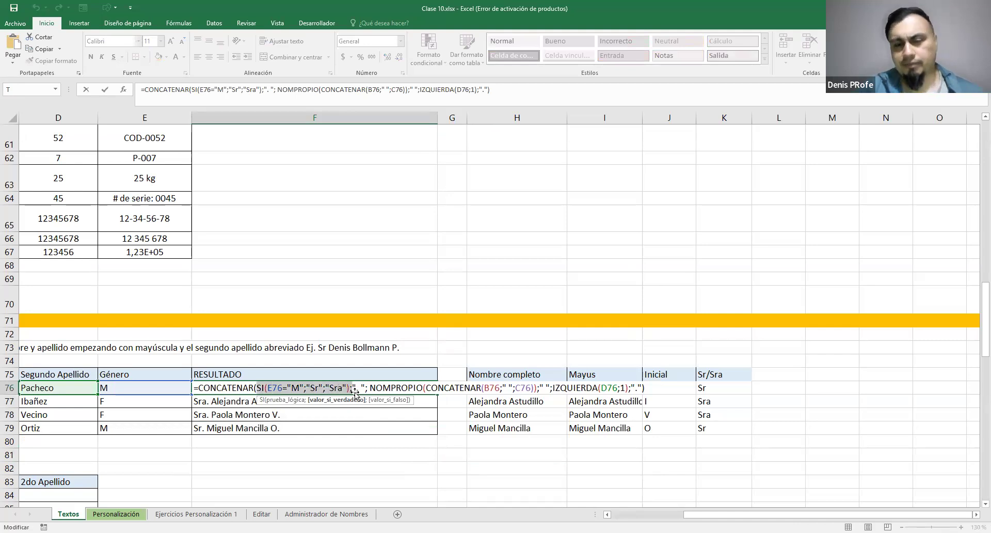
pyautogui.moveTo(353, 391); pyautogui.dragTo(364, 391)
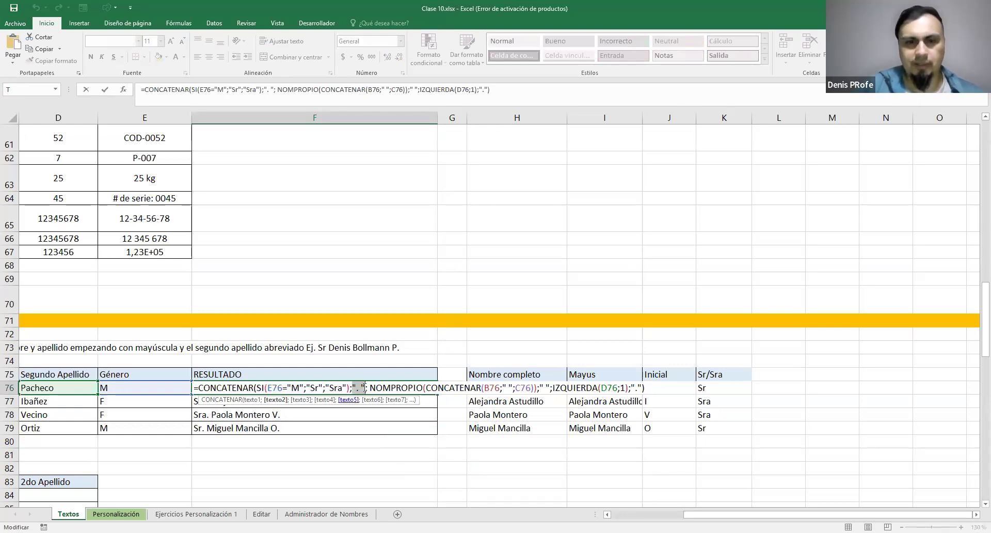
pyautogui.moveTo(370, 389); pyautogui.dragTo(540, 389)
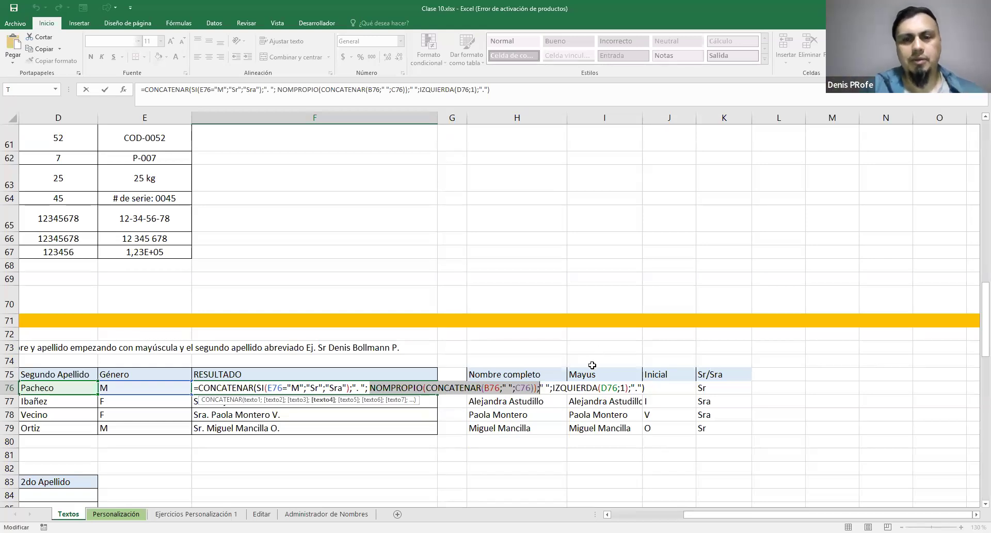
pyautogui.click(543, 388)
pyautogui.moveTo(541, 388); pyautogui.dragTo(554, 391)
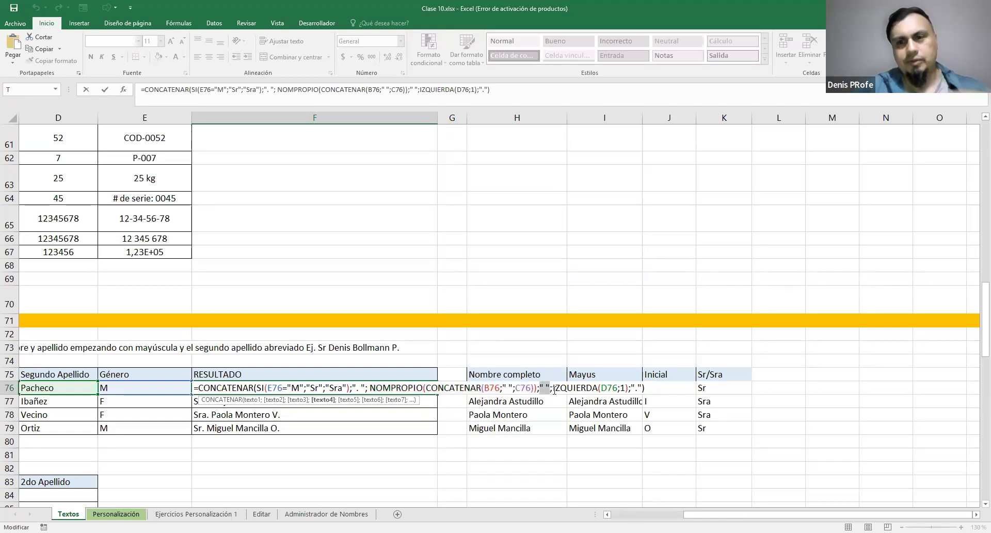
pyautogui.moveTo(552, 388); pyautogui.dragTo(642, 388)
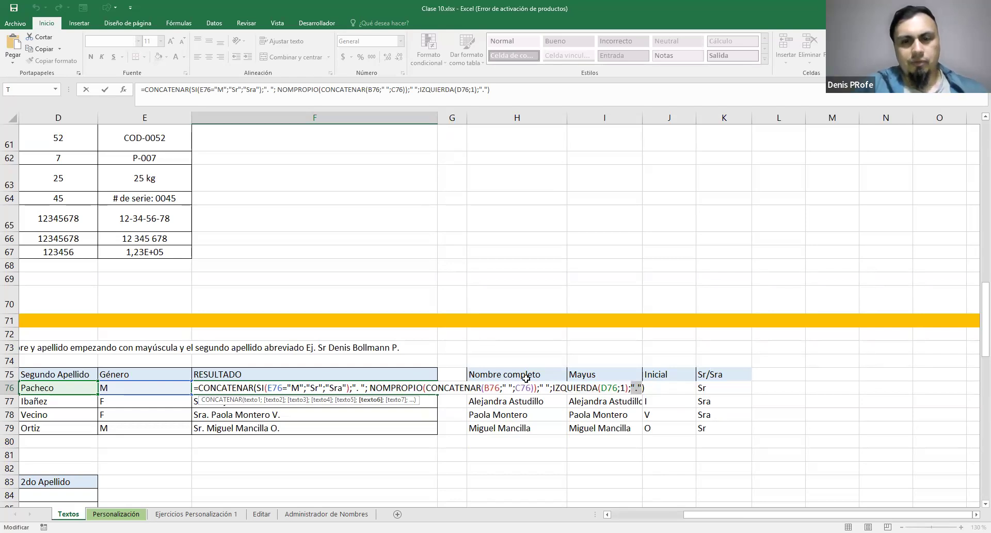
# Delete the helper table in H75:K79 with the Nombre completo, Mayus, Inicial and Sr/Sra columns
pyautogui.moveTo(526, 378); pyautogui.dragTo(717, 428)
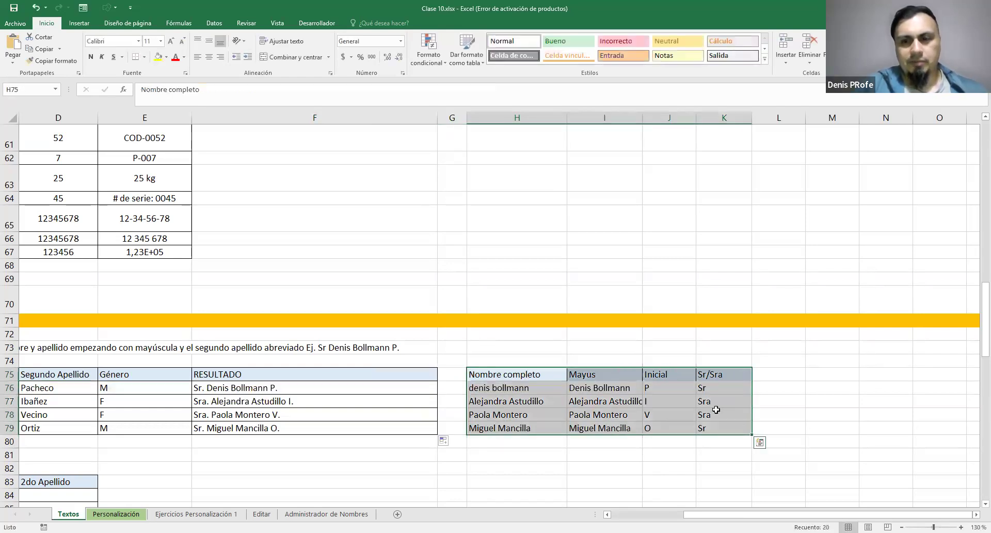
pyautogui.rightClick(715, 410)
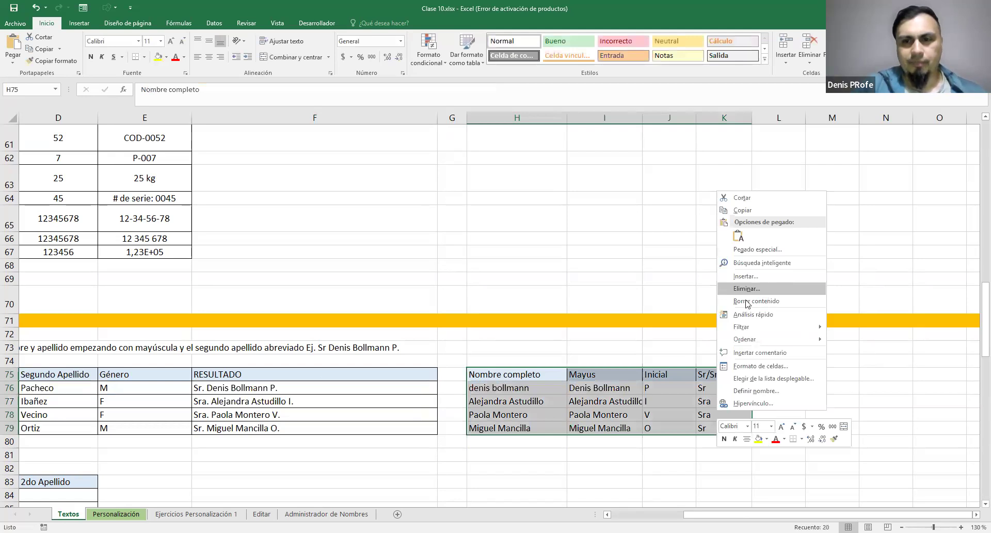
pyautogui.click(749, 304)
pyautogui.click(759, 318)
pyautogui.moveTo(688, 514); pyautogui.dragTo(637, 515)
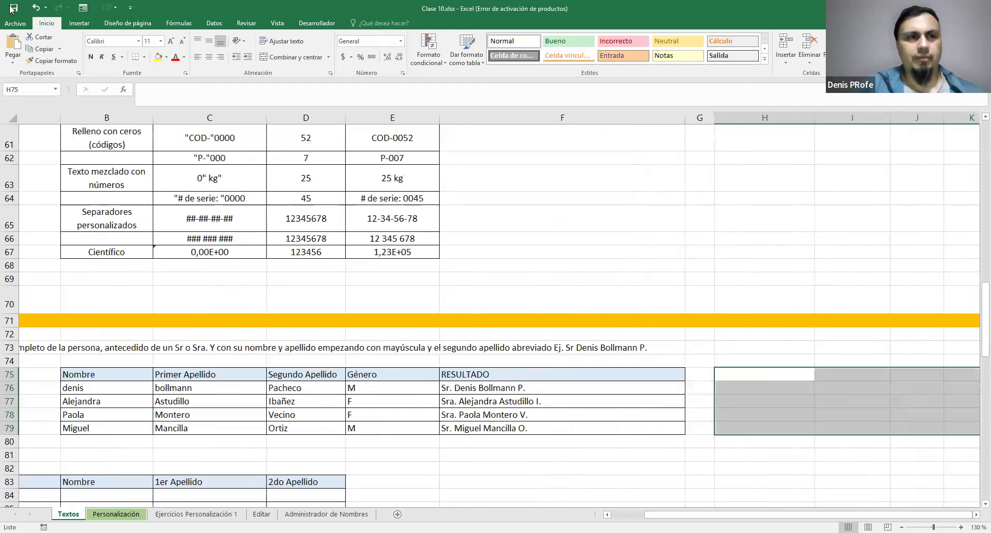
pyautogui.click(707, 374)
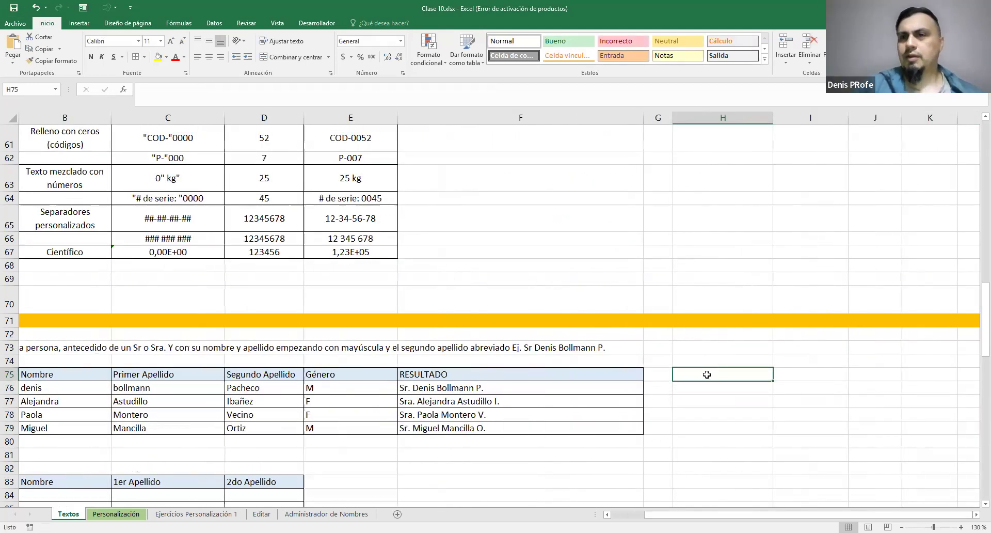
pyautogui.doubleClick(806, 374)
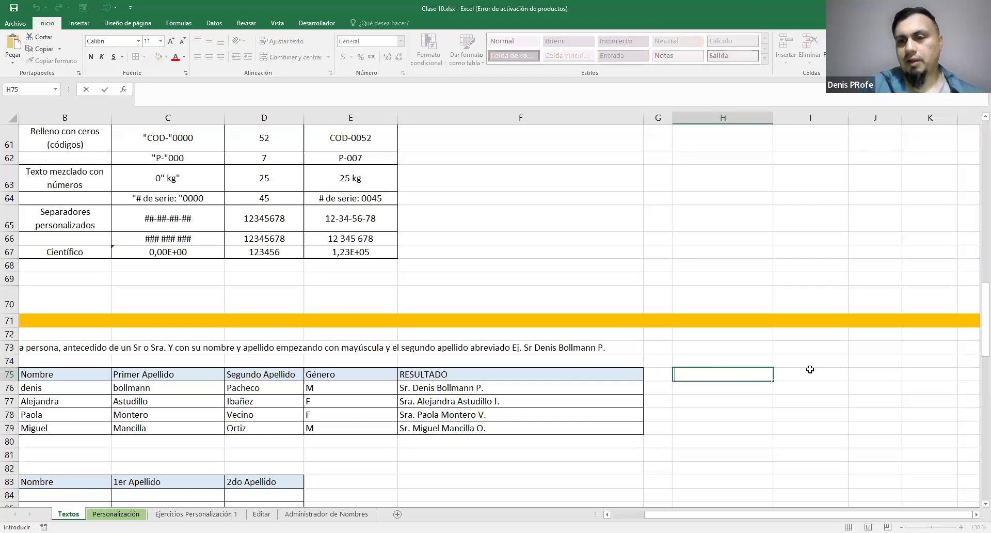
pyautogui.doubleClick(864, 372)
pyautogui.doubleClick(910, 371)
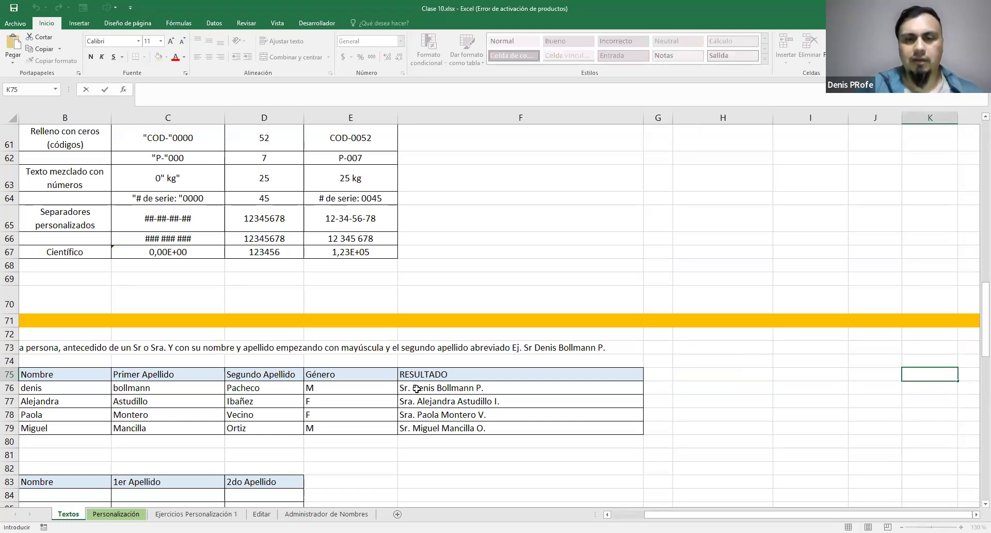
pyautogui.moveTo(417, 389); pyautogui.dragTo(437, 428)
pyautogui.click(678, 375)
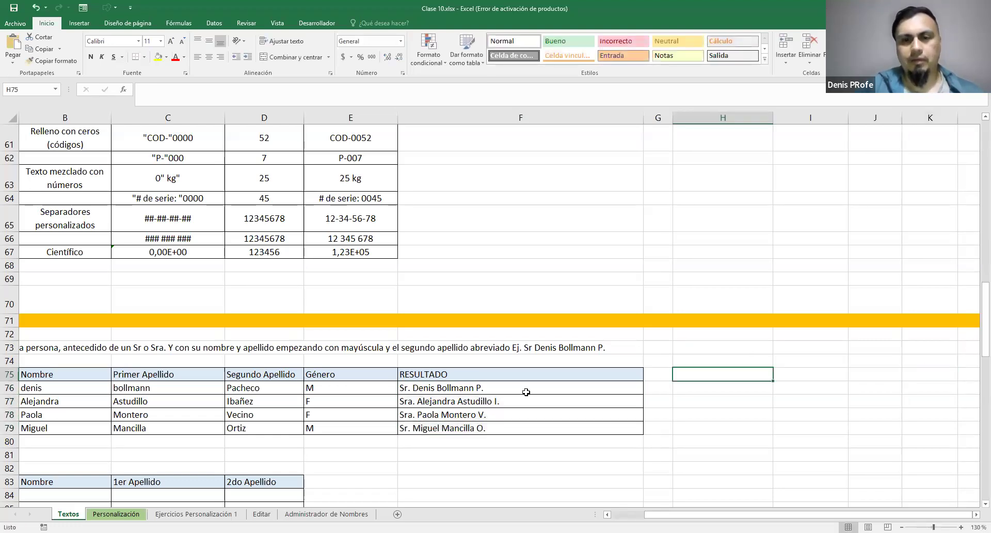
# Review the complete nested CONCATENAR formula in the RESULTADO cell F76, enlarged and with its whole length in view
pyautogui.click(514, 380)
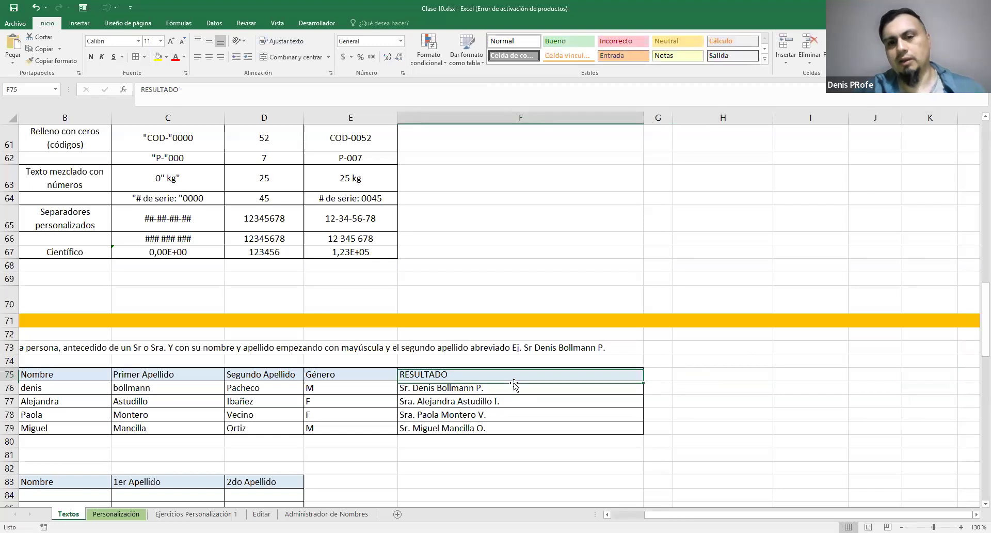
pyautogui.doubleClick(480, 387)
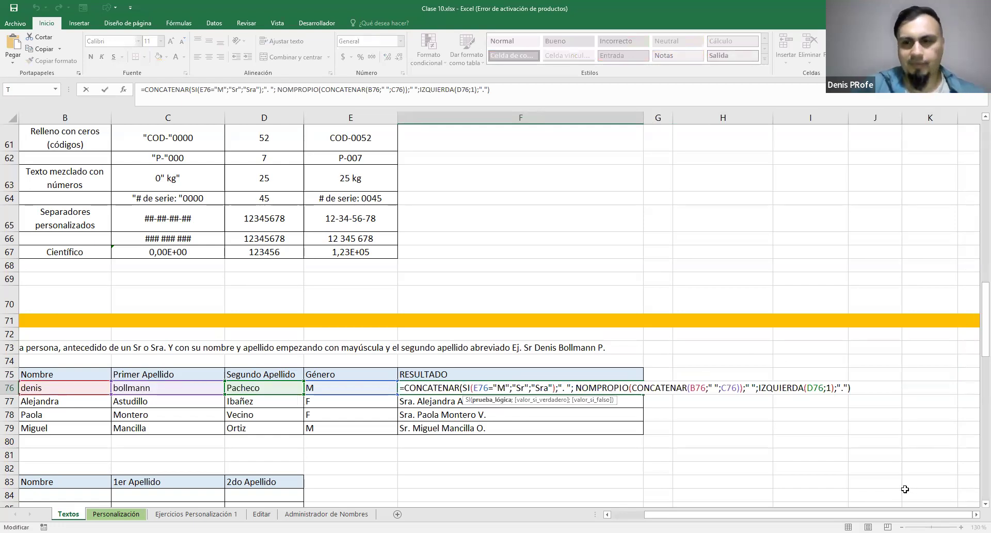
pyautogui.hotkey('ctrl', 'Return')
pyautogui.scroll(1, 868, 425)
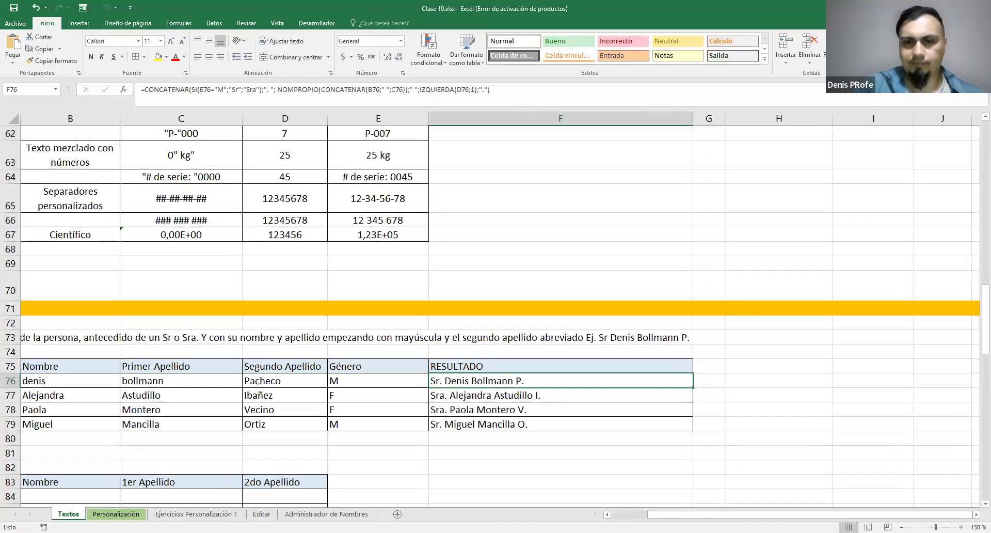
pyautogui.scroll(1, 636, 385)
pyautogui.doubleClick(477, 385)
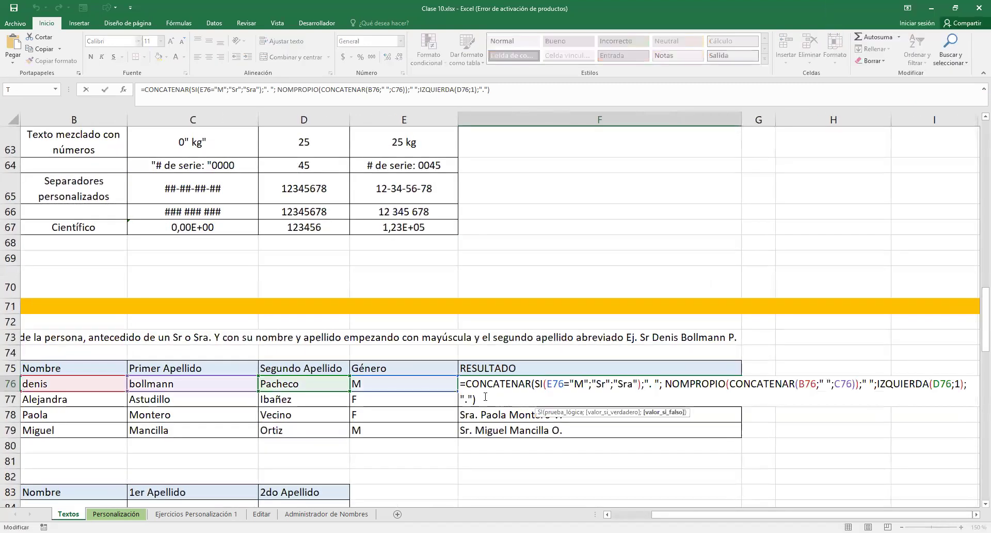
pyautogui.moveTo(484, 398); pyautogui.dragTo(461, 388)
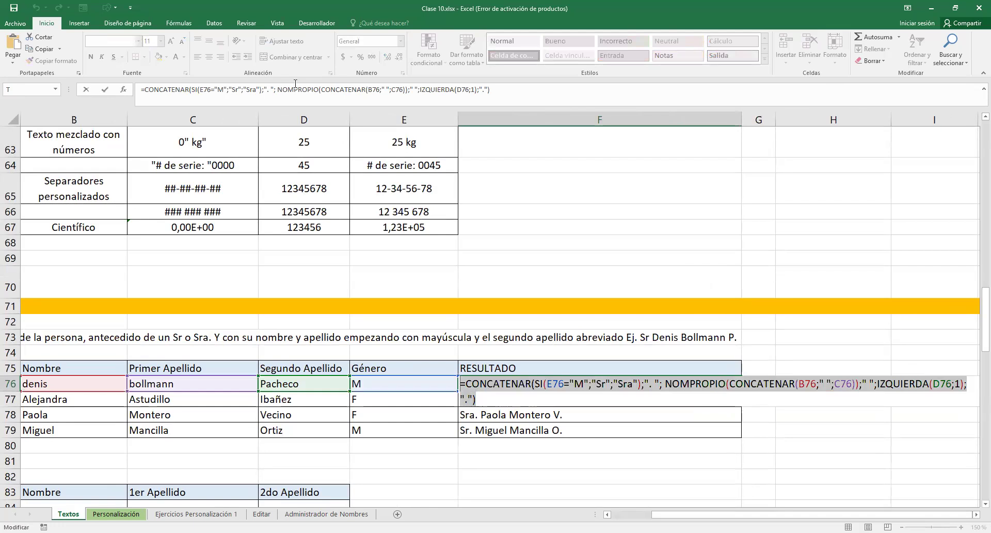
pyautogui.hotkey('alt', 'Tab')
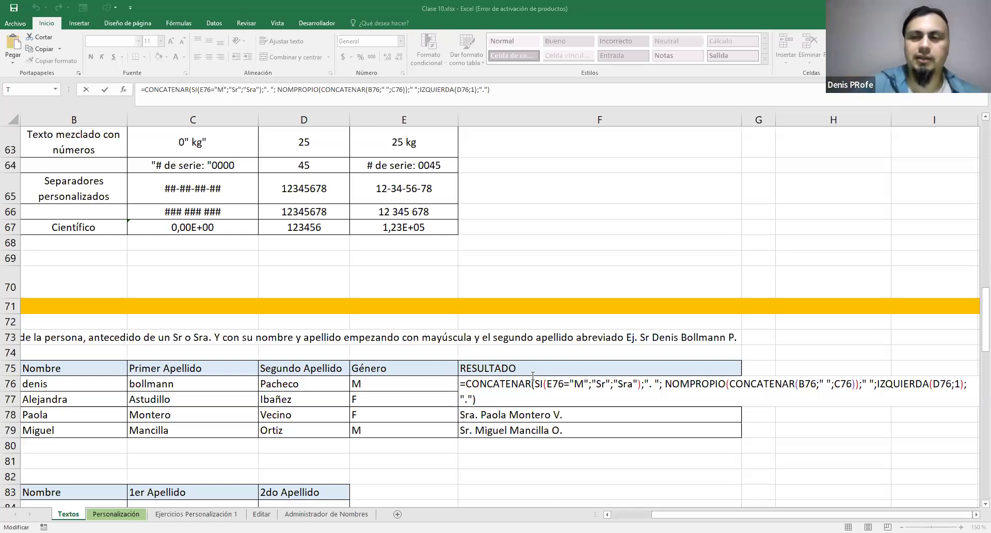
pyautogui.moveTo(479, 395); pyautogui.dragTo(463, 384)
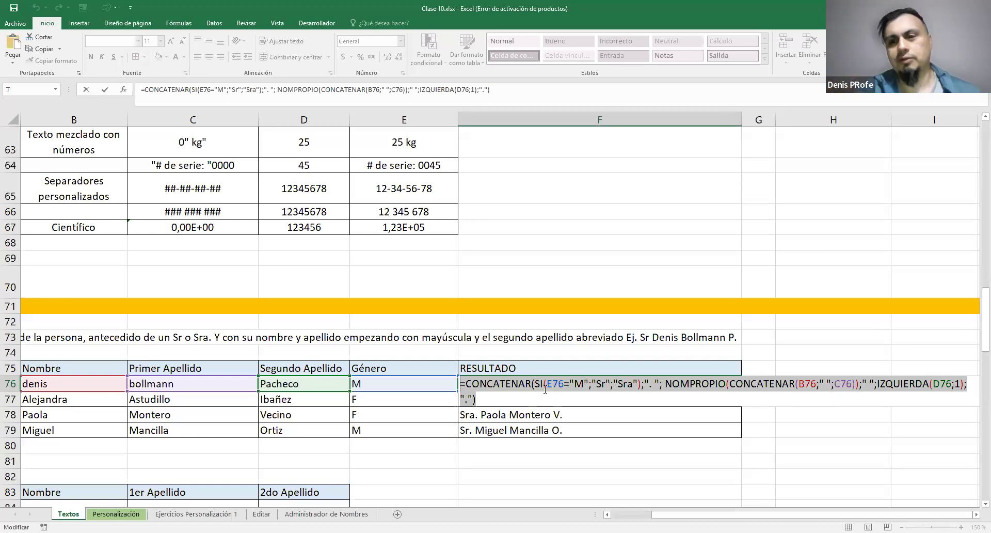
pyautogui.click(586, 397)
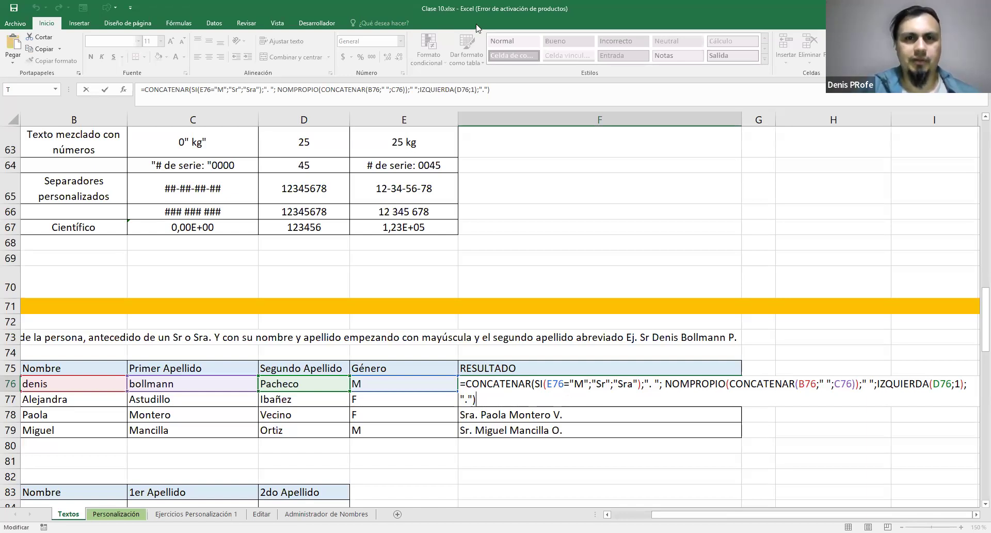
pyautogui.click(532, 74)
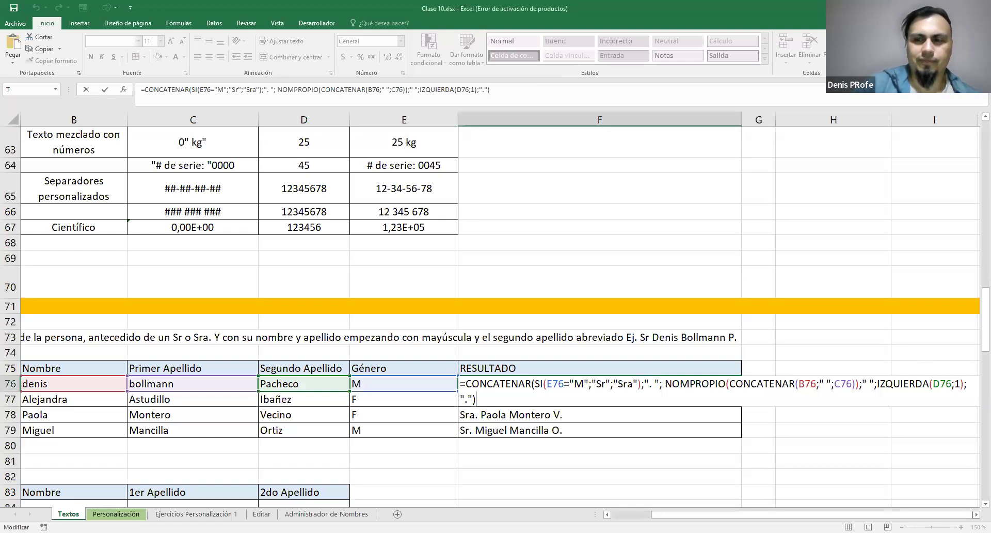
pyautogui.click(976, 514)
pyautogui.click(977, 514)
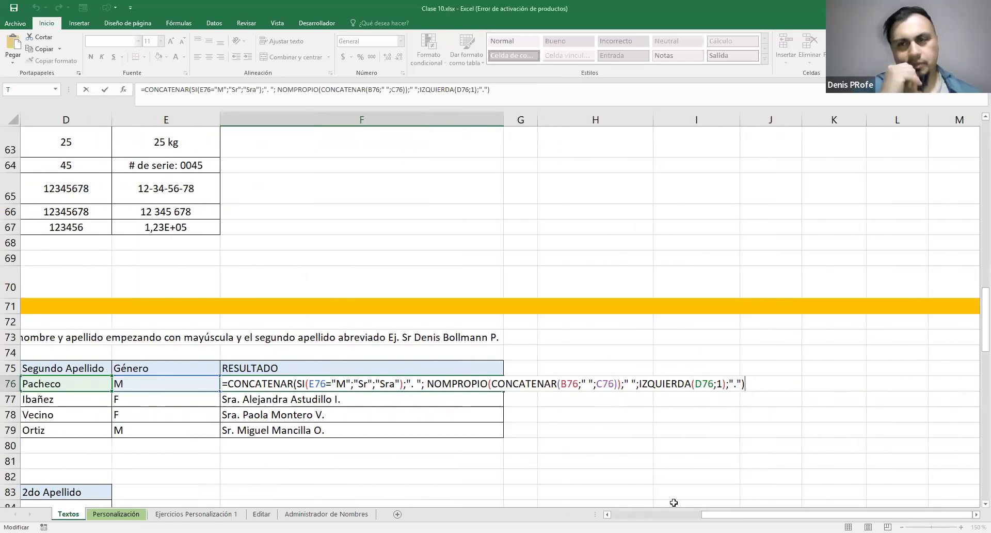
pyautogui.moveTo(721, 514); pyautogui.dragTo(690, 514)
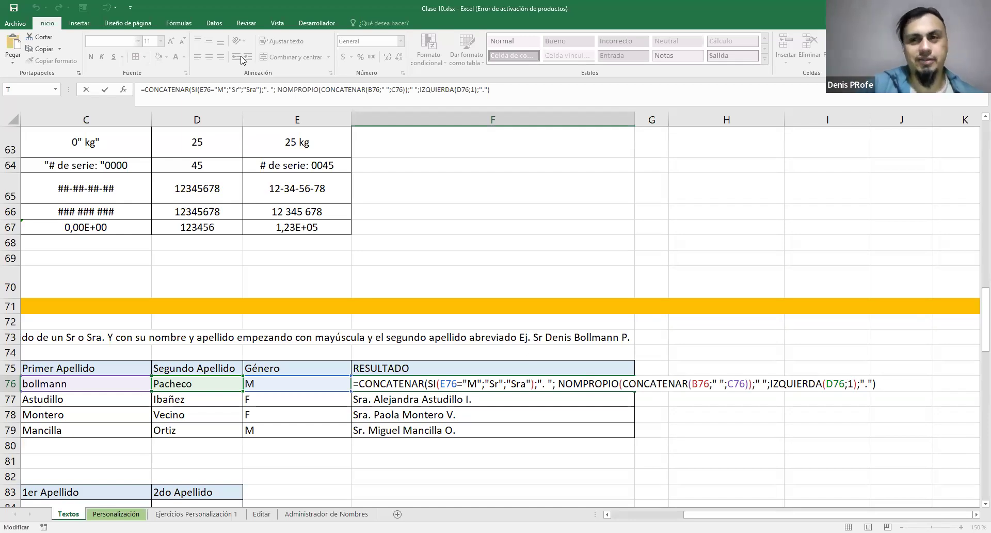
# Examine the ". " separator, the semicolons between arguments and the closing parentheses of the NOMPROPIO argument in the F76 formula
pyautogui.hscroll(-2, 656, 411)
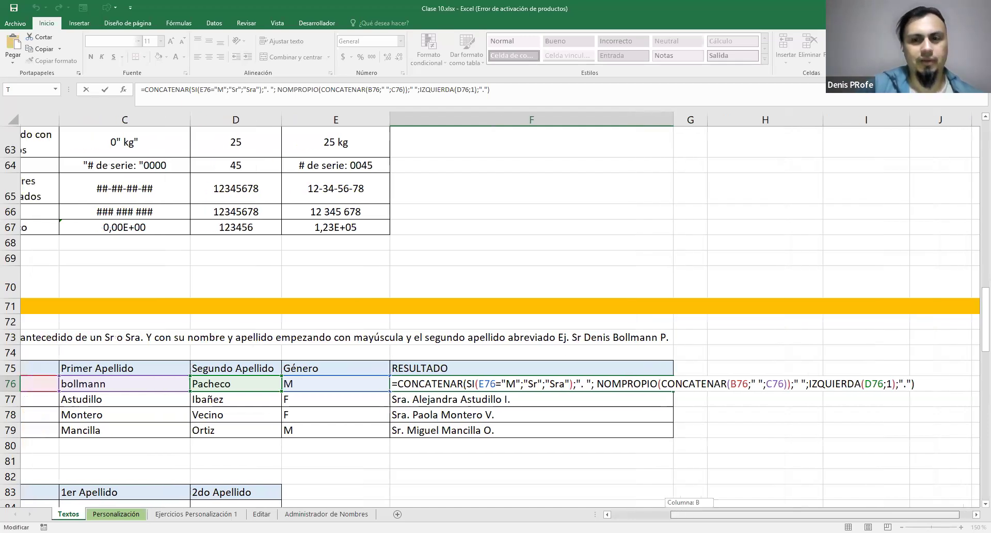
pyautogui.scroll(-1, 655, 411)
pyautogui.scroll(-1, 656, 411)
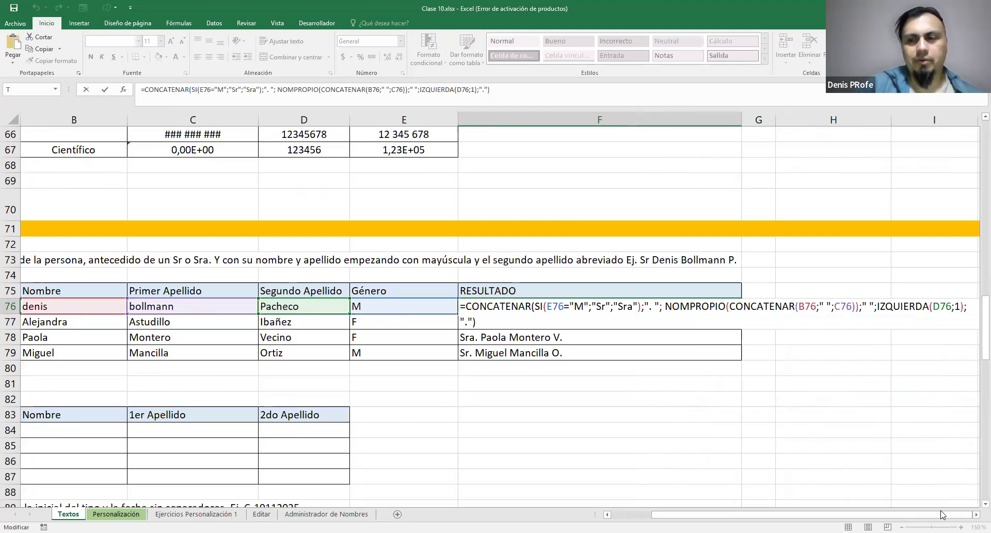
pyautogui.hscroll(1, 944, 515)
pyautogui.hscroll(1, 693, 263)
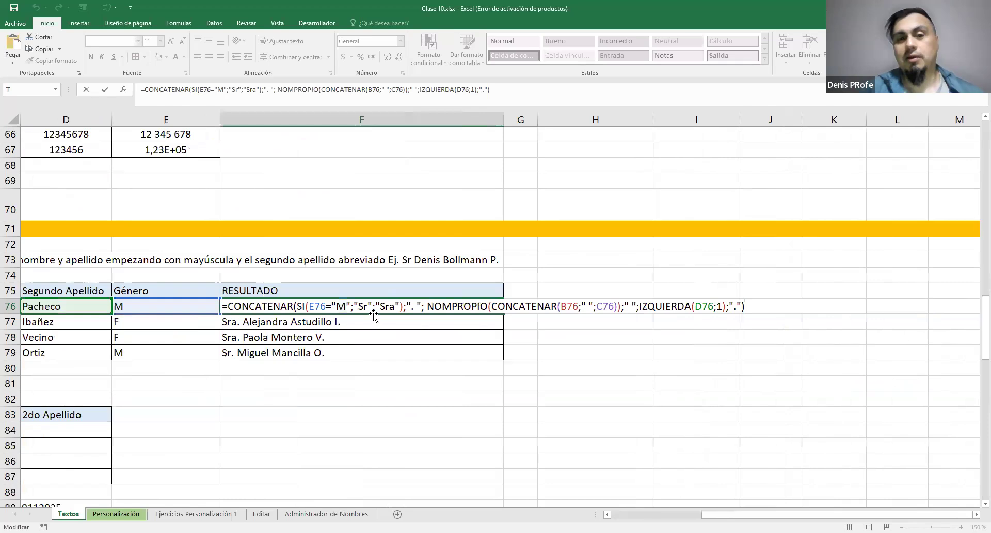
pyautogui.click(422, 306)
pyautogui.press('Delete')
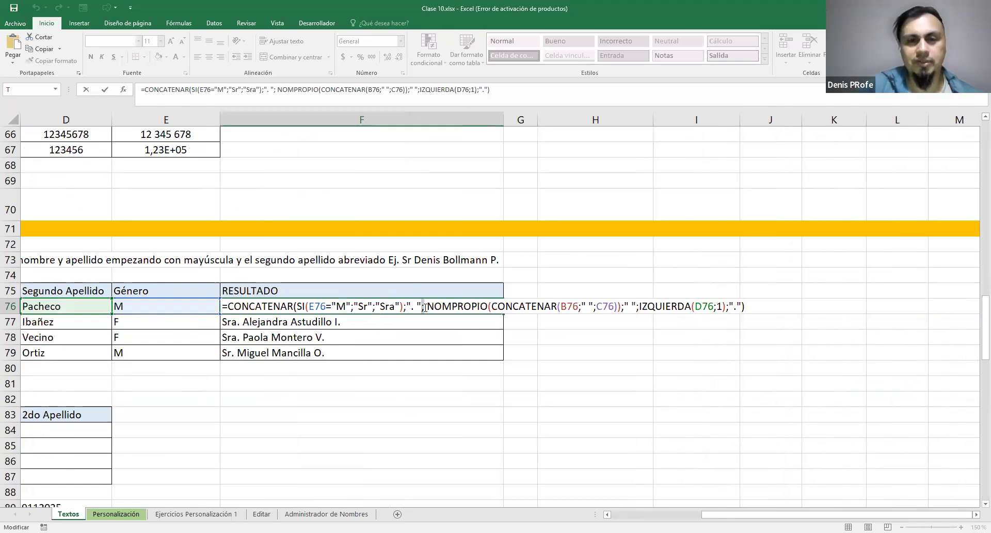
pyautogui.moveTo(407, 307); pyautogui.dragTo(421, 306)
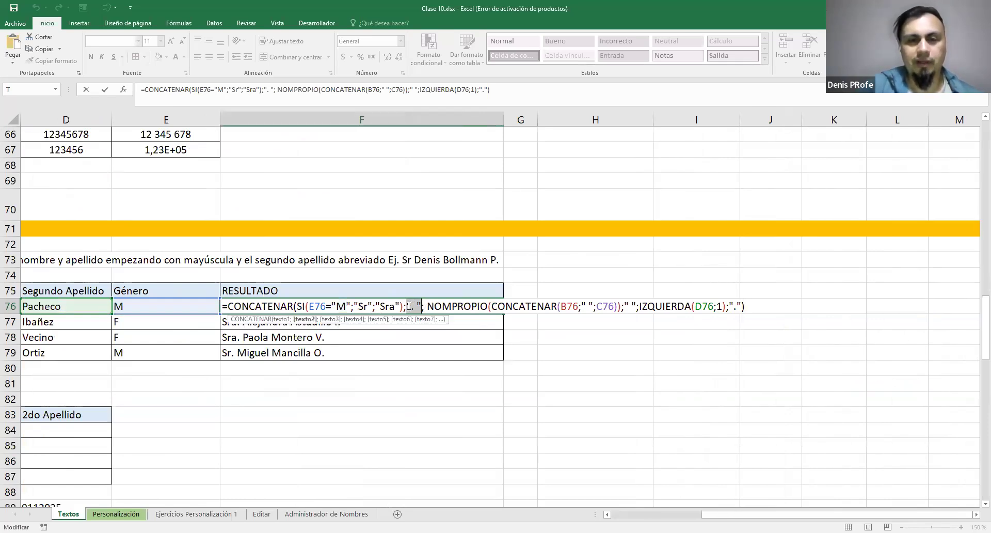
pyautogui.click(423, 306)
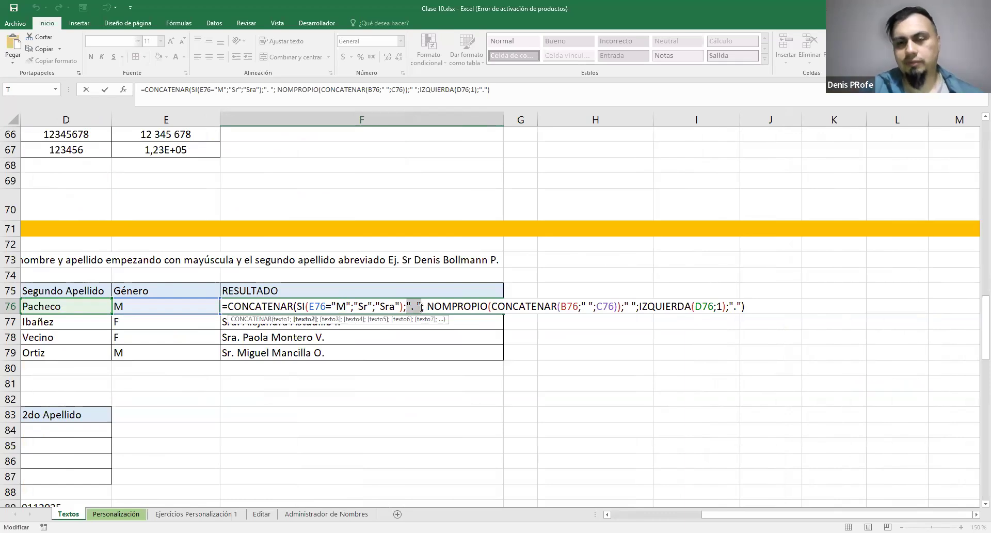
pyautogui.click(614, 307)
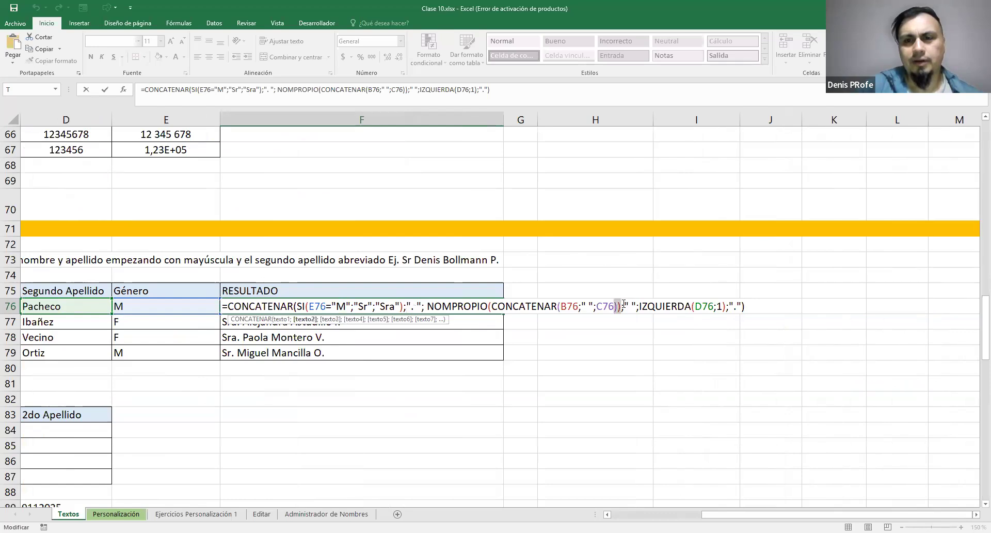
pyautogui.click(622, 306)
pyautogui.click(620, 307)
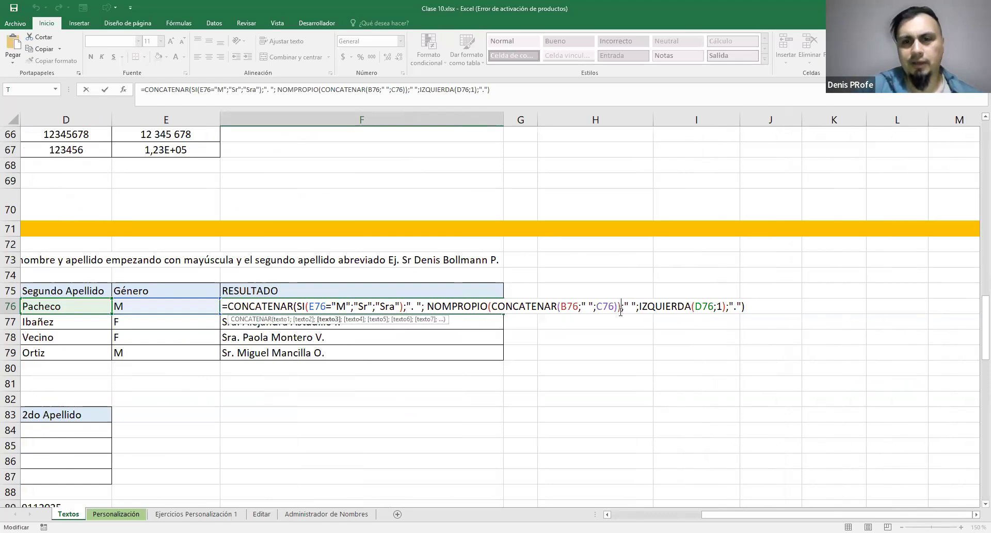
pyautogui.click(622, 307)
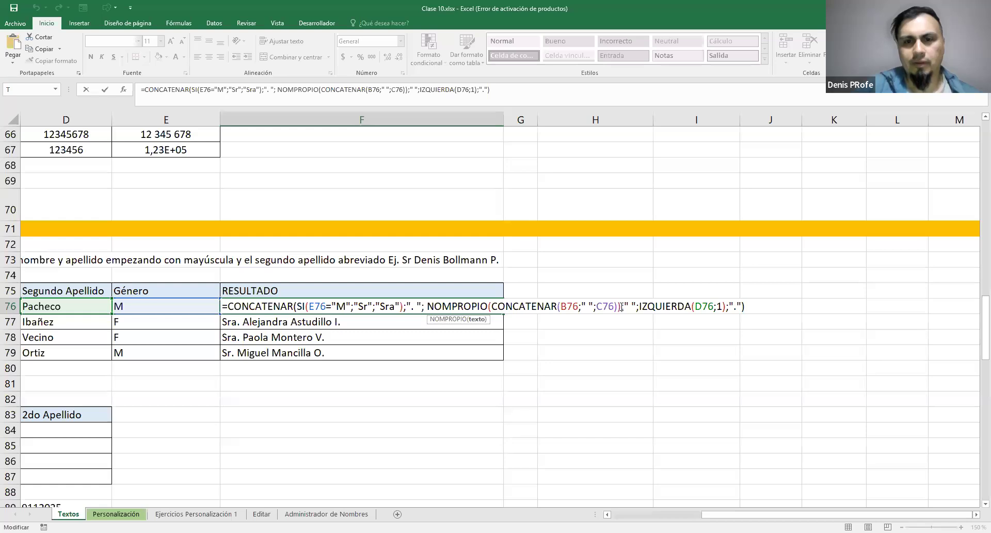
pyautogui.write(';')
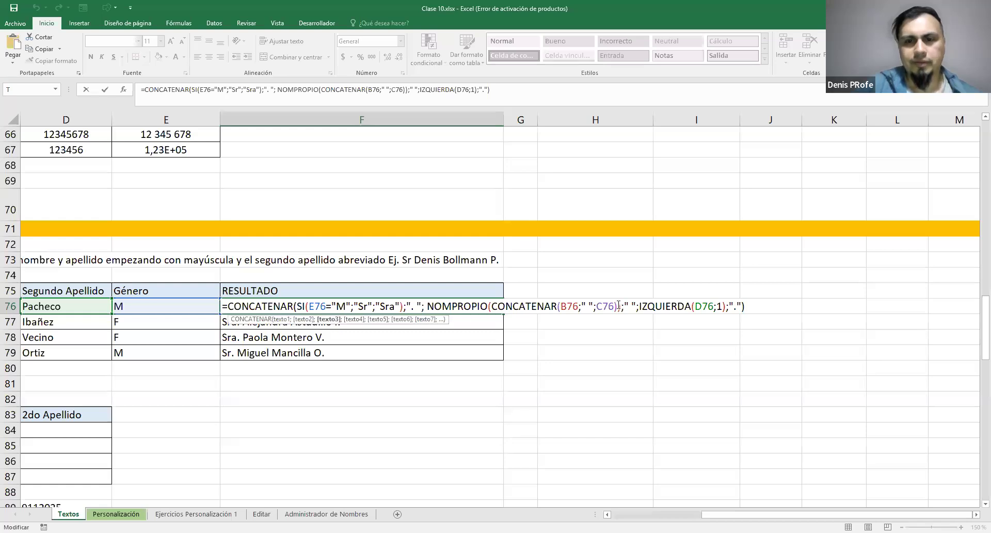
# Check the matching opening and closing parentheses of NOMPROPIO, SI and both CONCATENAR functions in F76, and leave the formula
pyautogui.click(489, 308)
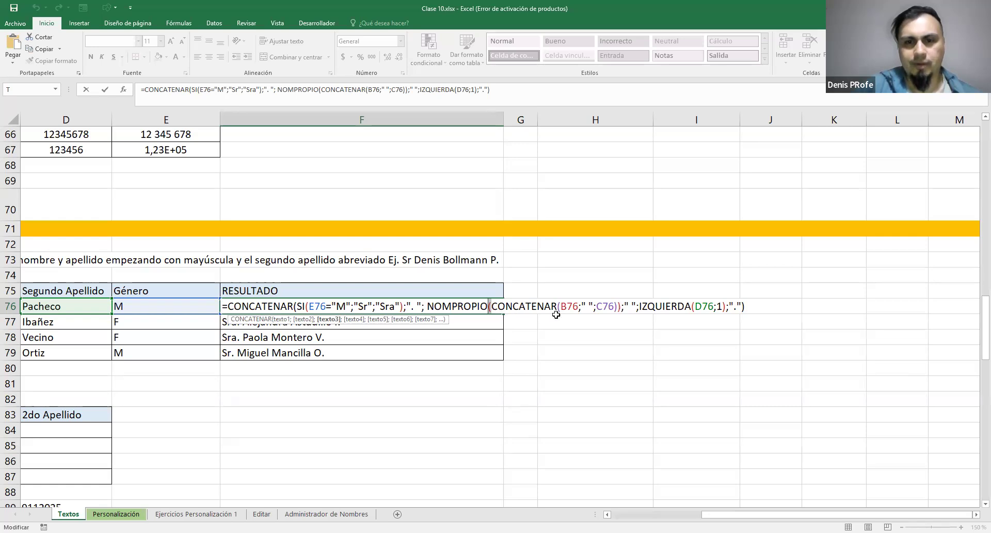
pyautogui.moveTo(618, 307); pyautogui.dragTo(560, 309)
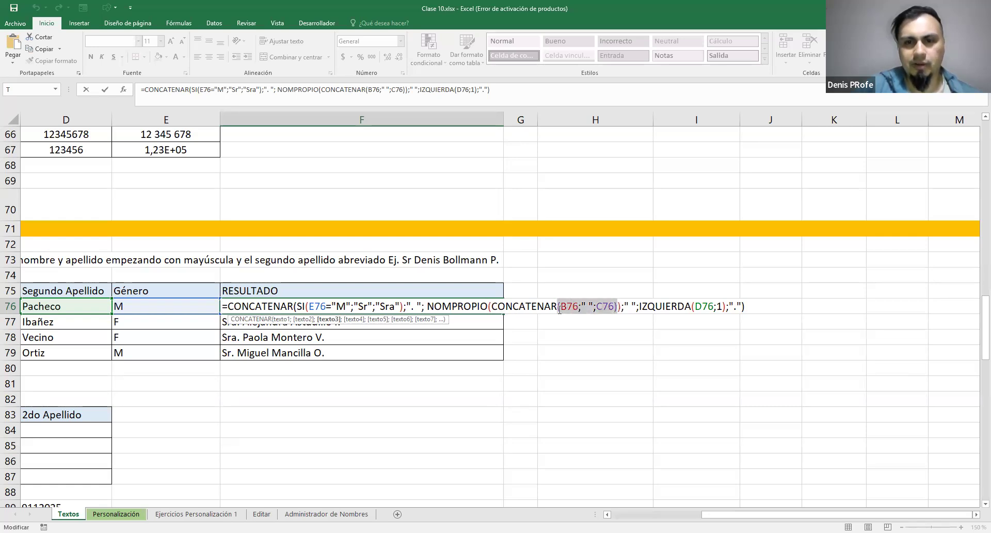
pyautogui.click(401, 306)
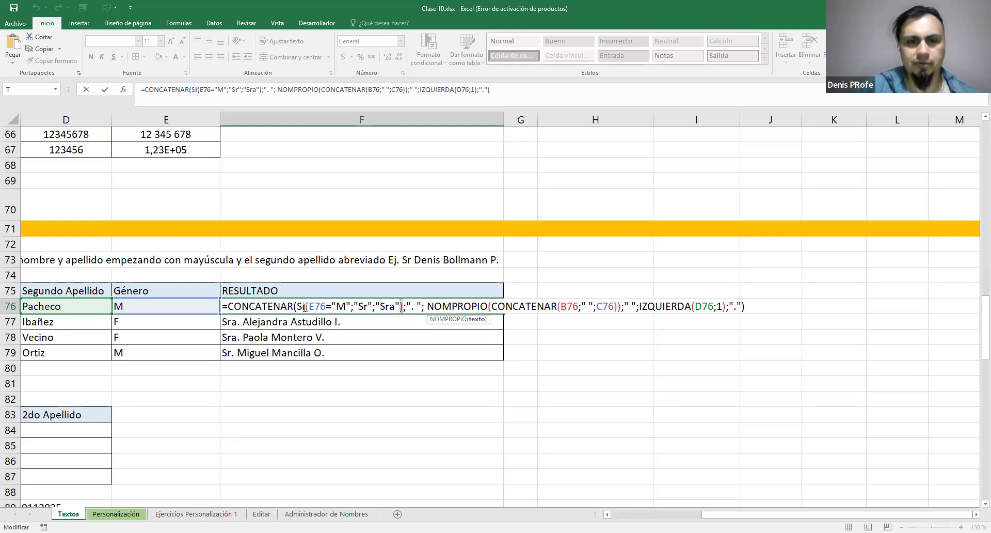
pyautogui.moveTo(307, 307); pyautogui.dragTo(310, 307)
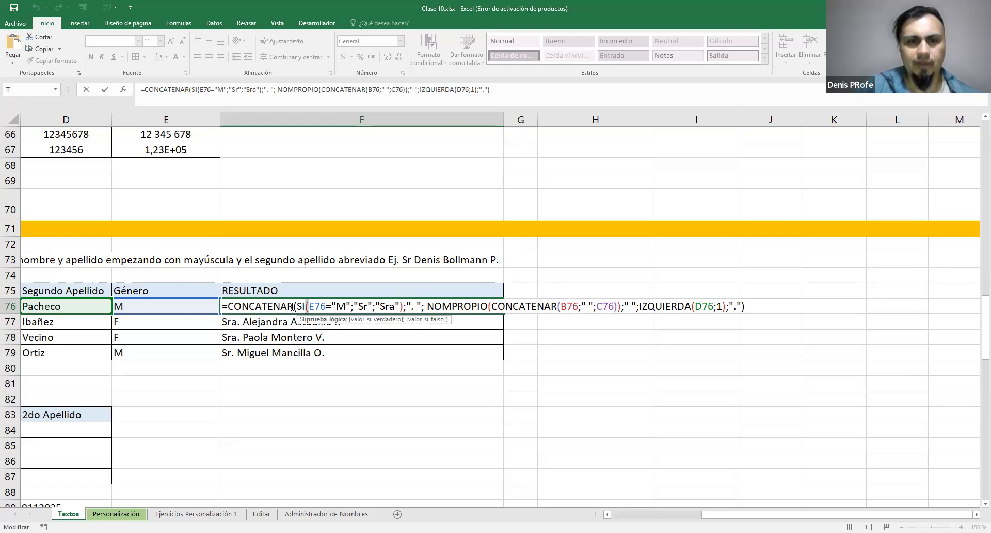
pyautogui.click(296, 307)
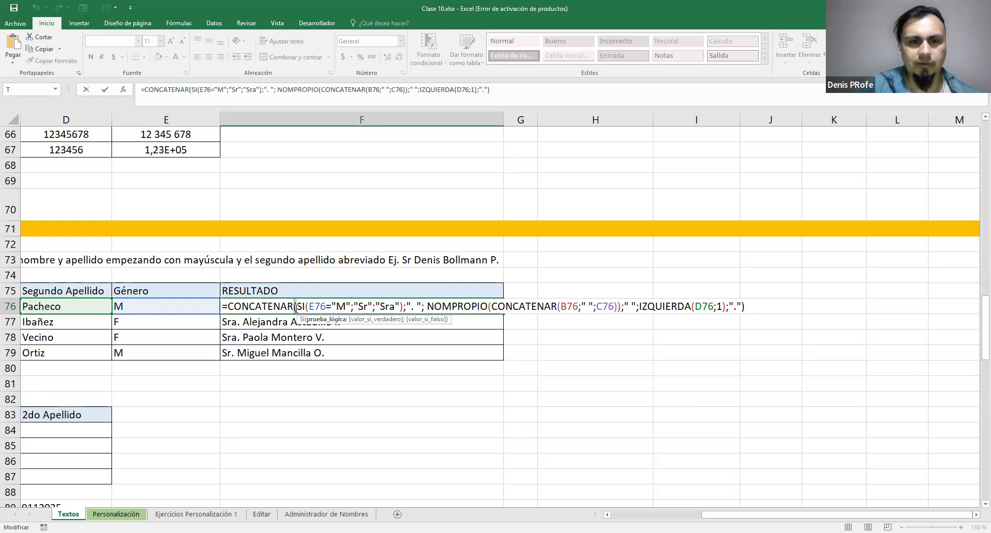
pyautogui.click(742, 307)
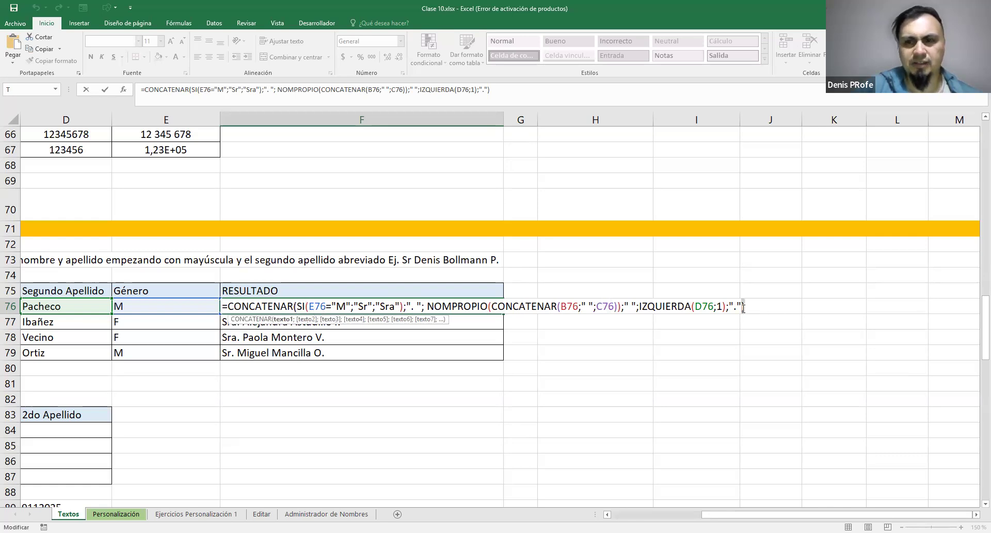
pyautogui.click(296, 307)
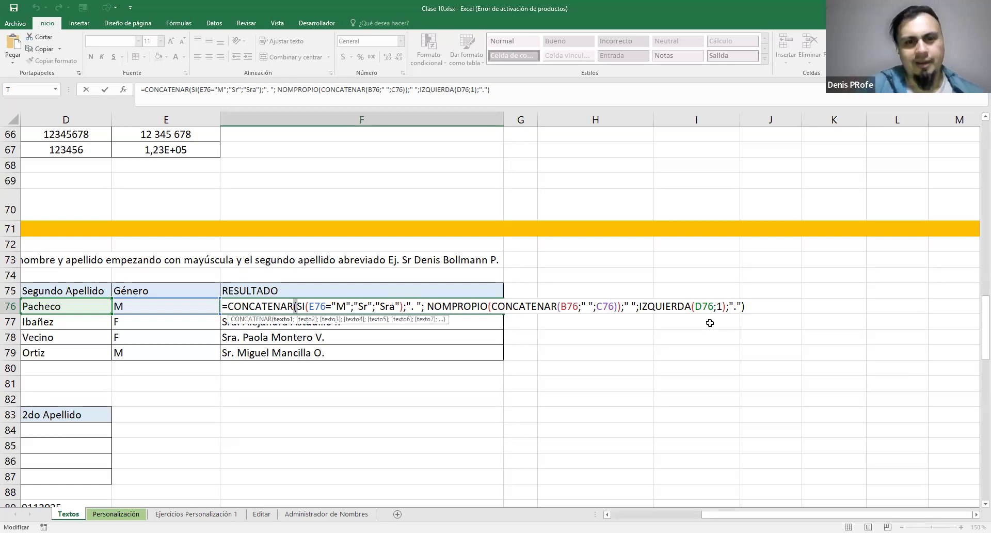
pyautogui.click(744, 306)
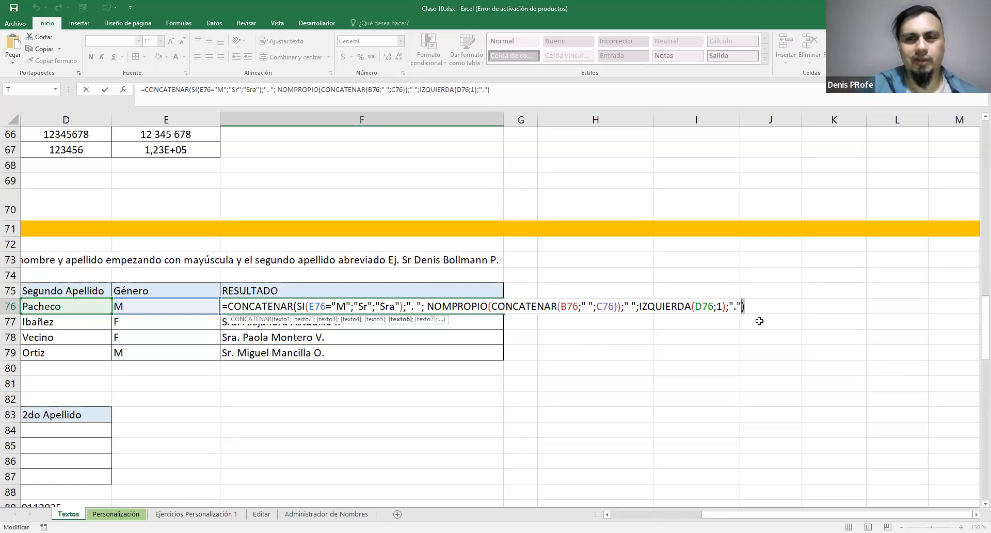
pyautogui.click(760, 320)
pyautogui.click(438, 305)
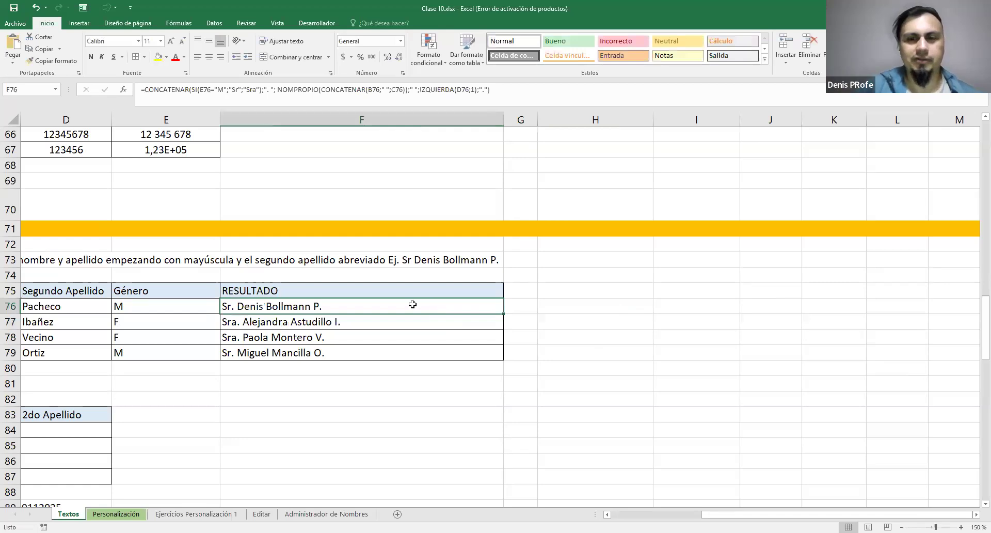
# Go to exercise 2 and examine its Nombre, 1er Apellido and 2do Apellido column headers in row 83
pyautogui.moveTo(707, 514); pyautogui.dragTo(602, 515)
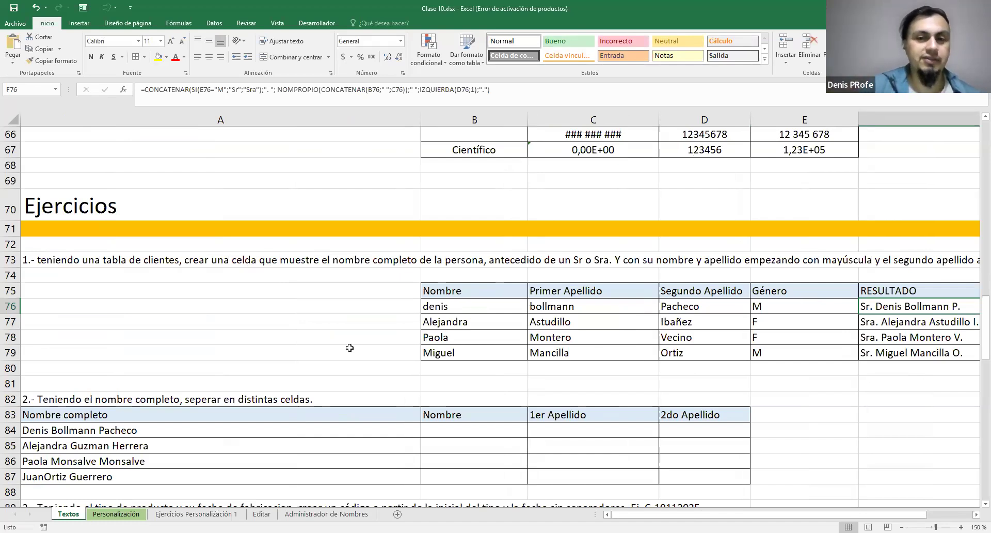
pyautogui.click(505, 414)
pyautogui.click(568, 415)
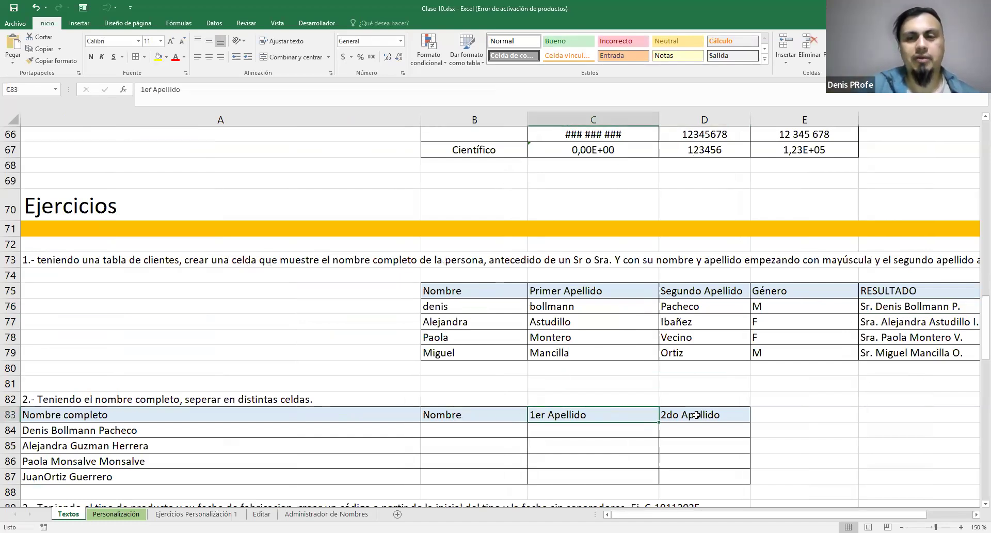
pyautogui.press('Right')
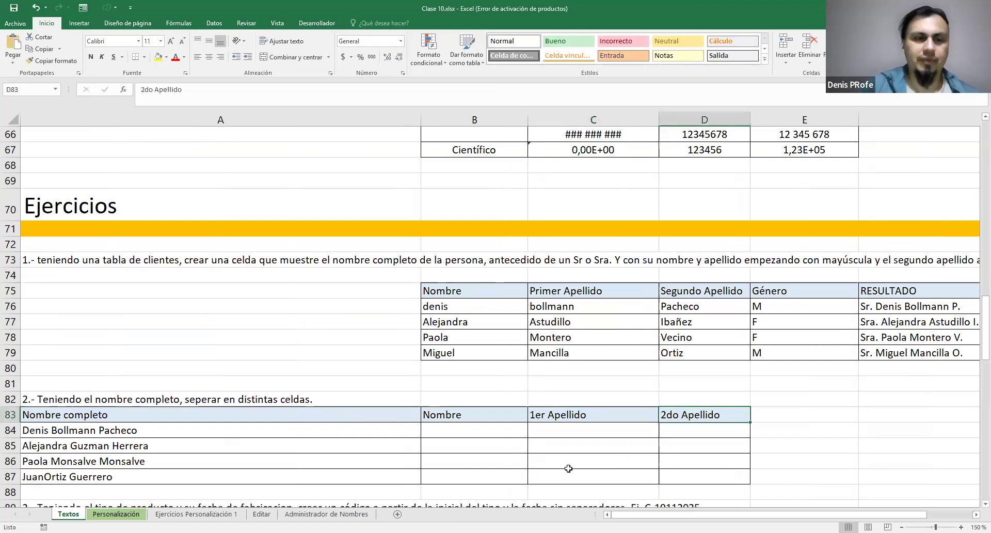
# Insert the missing space after the first name in A87 and select the empty result cells B84:D87
pyautogui.moveTo(61, 476); pyautogui.dragTo(64, 418)
pyautogui.doubleClick(57, 478)
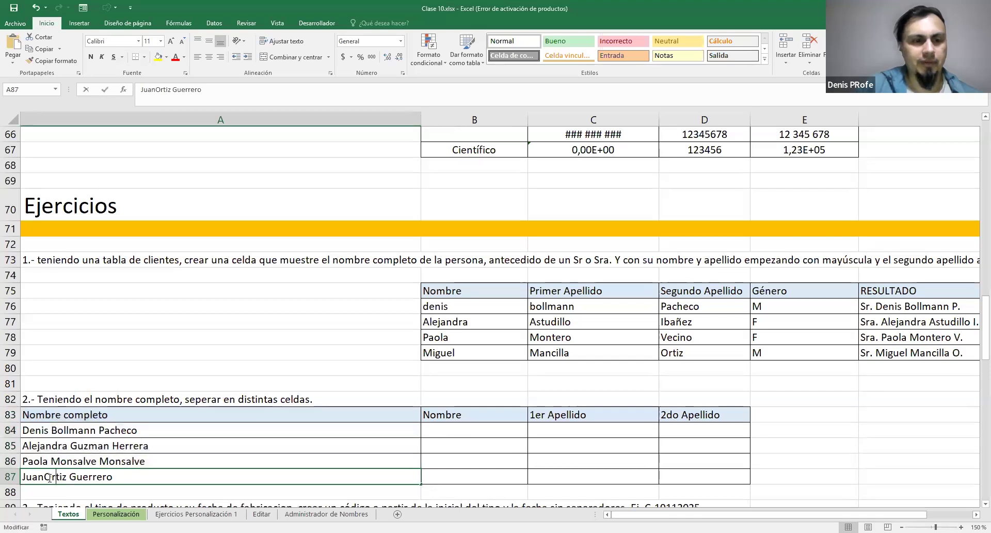
pyautogui.press('Return')
pyautogui.moveTo(92, 476); pyautogui.dragTo(98, 425)
pyautogui.moveTo(459, 430); pyautogui.dragTo(668, 470)
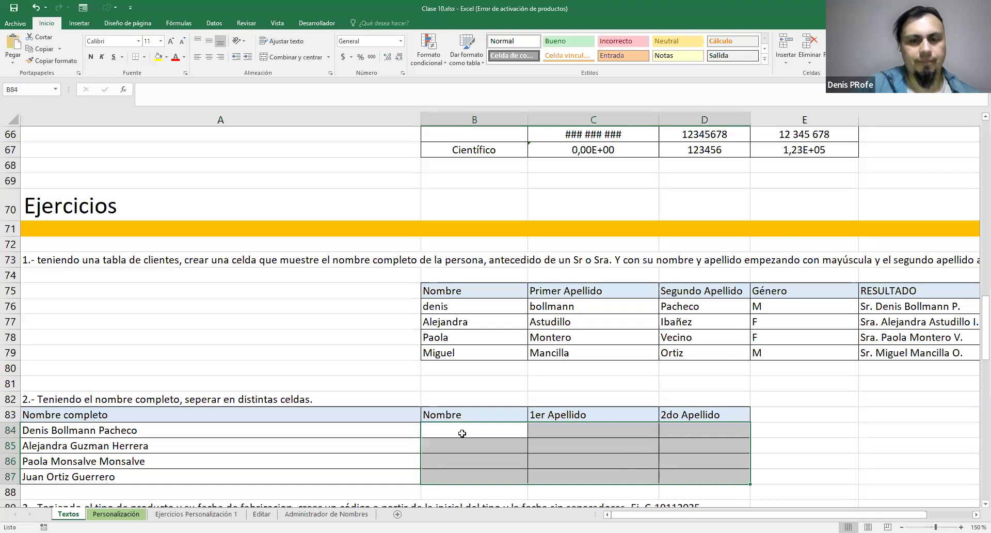
# Examine exercise 2's empty result columns B84:D87 and compare them with the already separated names in exercise 1's B76:C79
pyautogui.click(42, 430)
pyautogui.click(453, 429)
pyautogui.moveTo(456, 470); pyautogui.dragTo(456, 470)
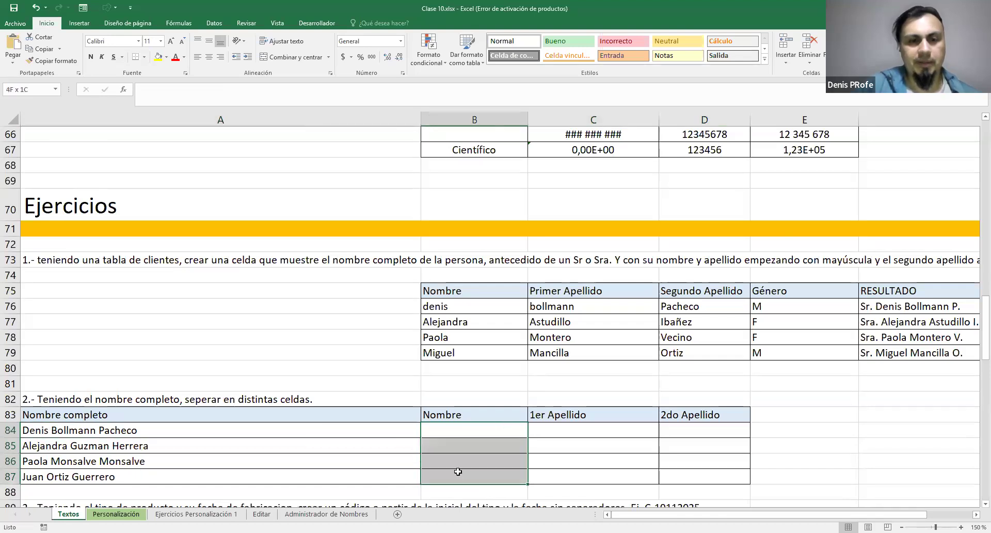
pyautogui.moveTo(574, 427); pyautogui.dragTo(575, 470)
pyautogui.moveTo(693, 430); pyautogui.dragTo(692, 470)
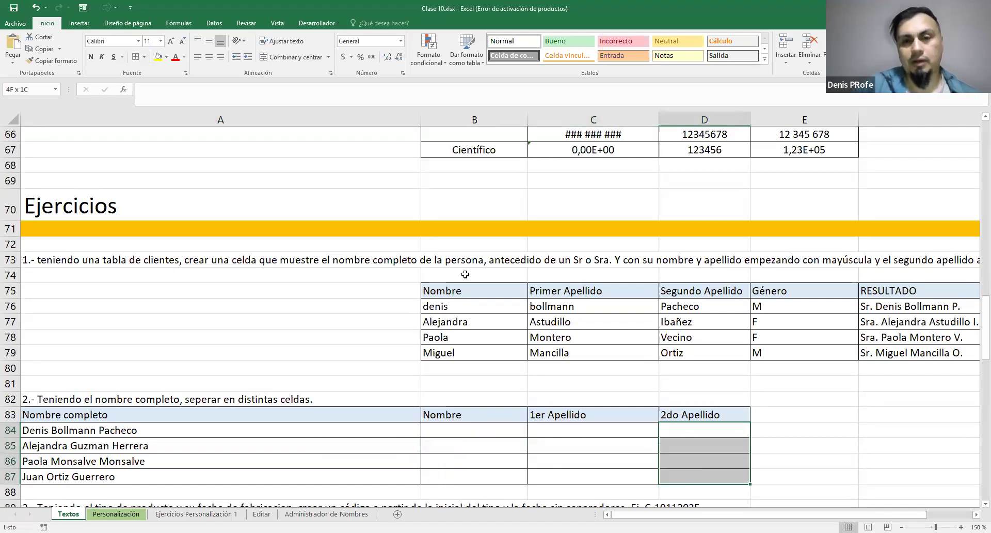
pyautogui.moveTo(446, 307); pyautogui.dragTo(599, 353)
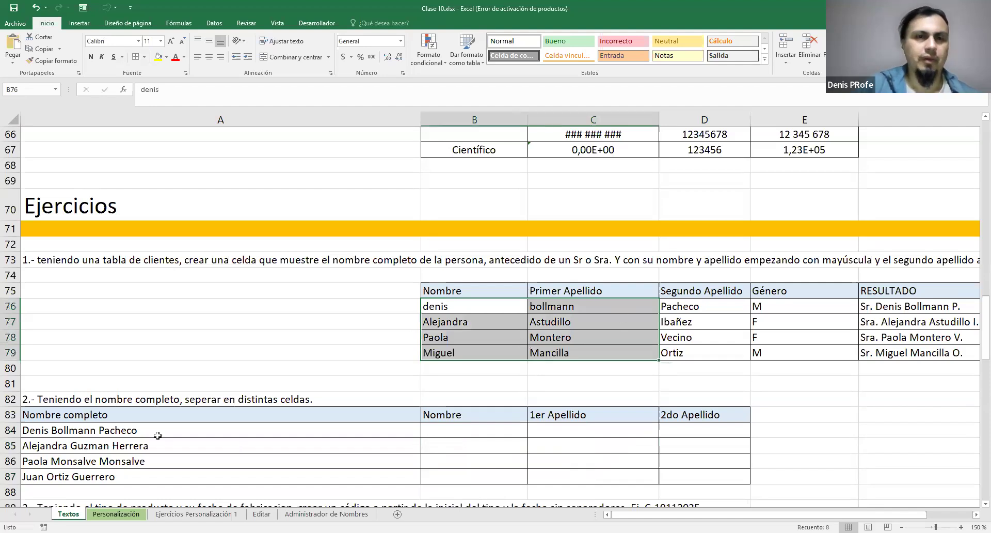
pyautogui.click(552, 306)
pyautogui.moveTo(485, 308); pyautogui.dragTo(555, 308)
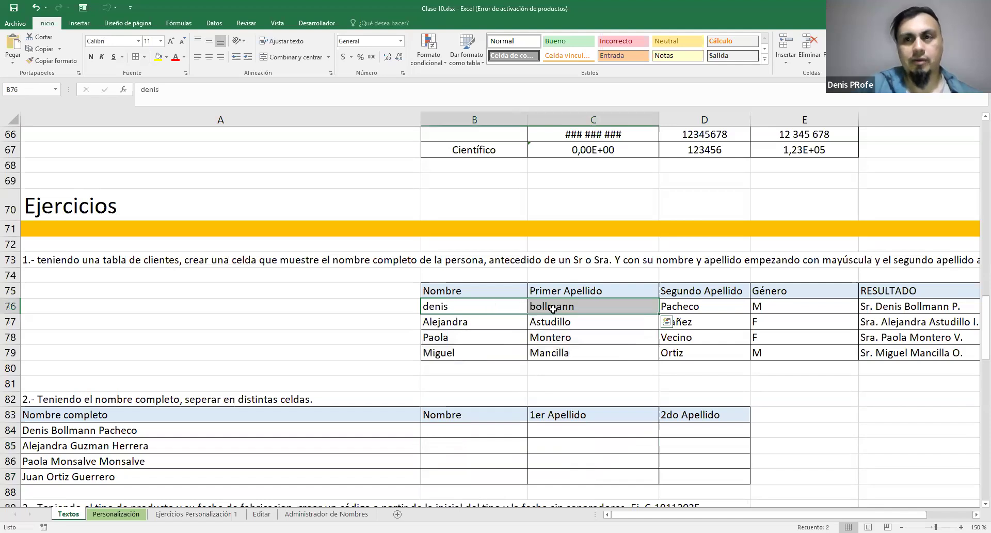
# Return to the Fórmulas de Texto list at the start of the sheet and examine its first functions, from CONCATENAR to MAYUSC
pyautogui.scroll(4, 140, 335)
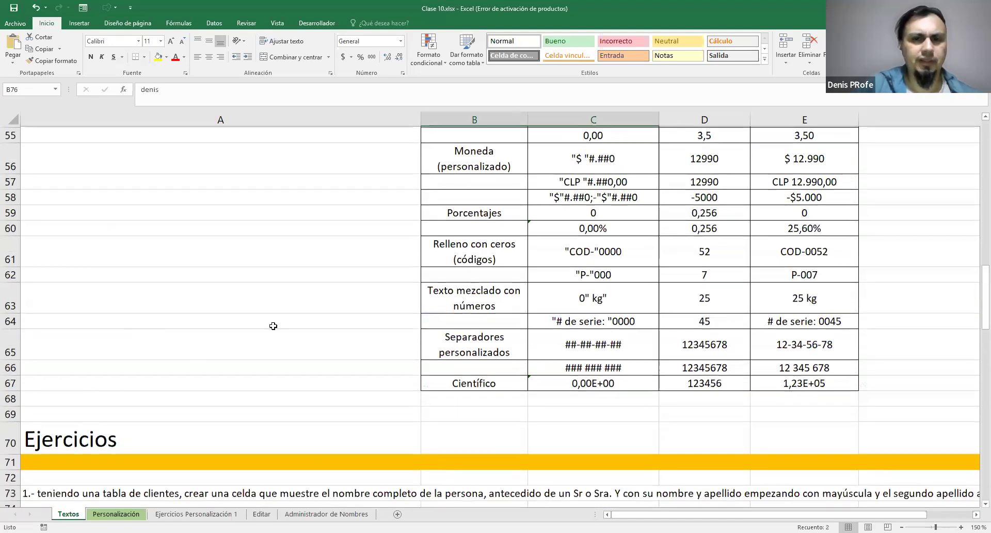
pyautogui.scroll(10, 219, 419)
pyautogui.scroll(4, 242, 414)
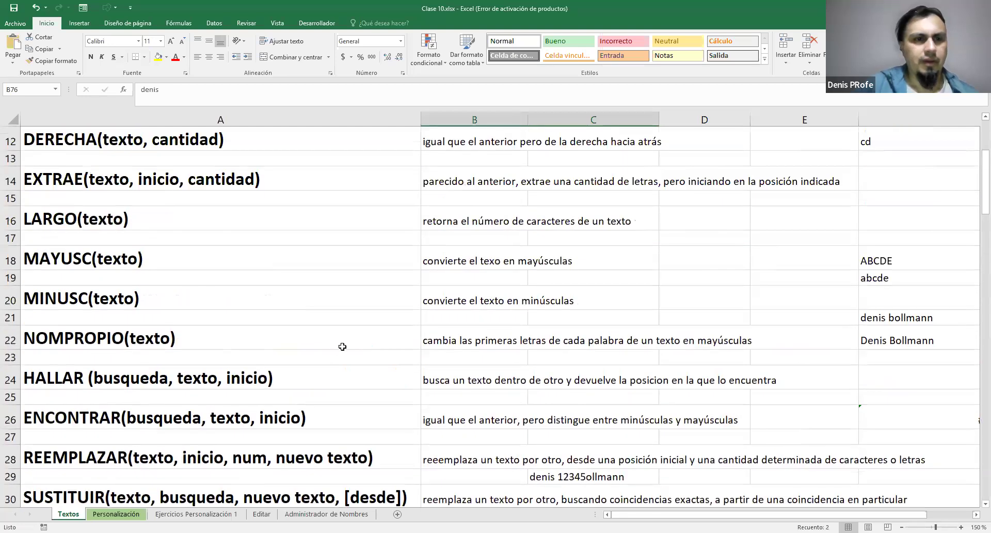
pyautogui.scroll(4, 342, 347)
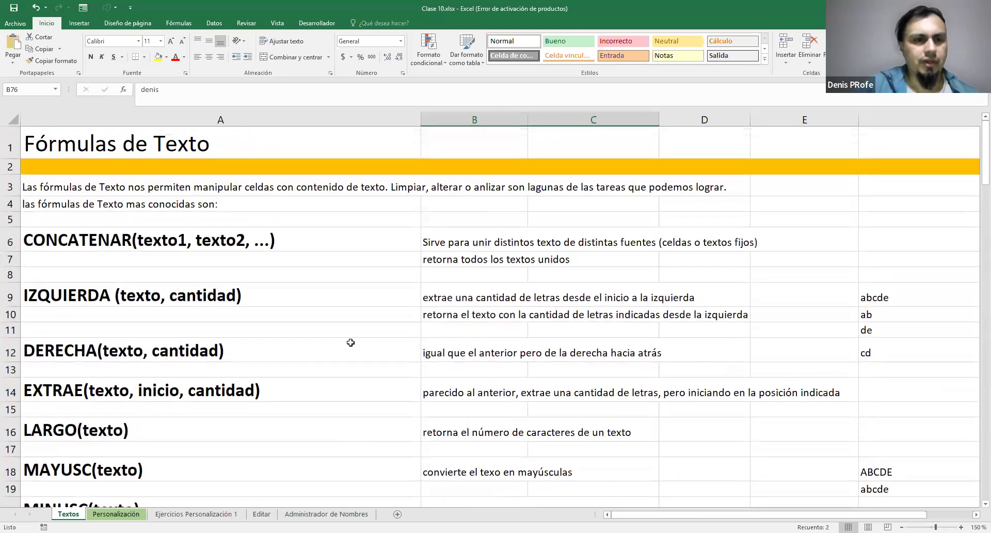
pyautogui.scroll(-1, 350, 343)
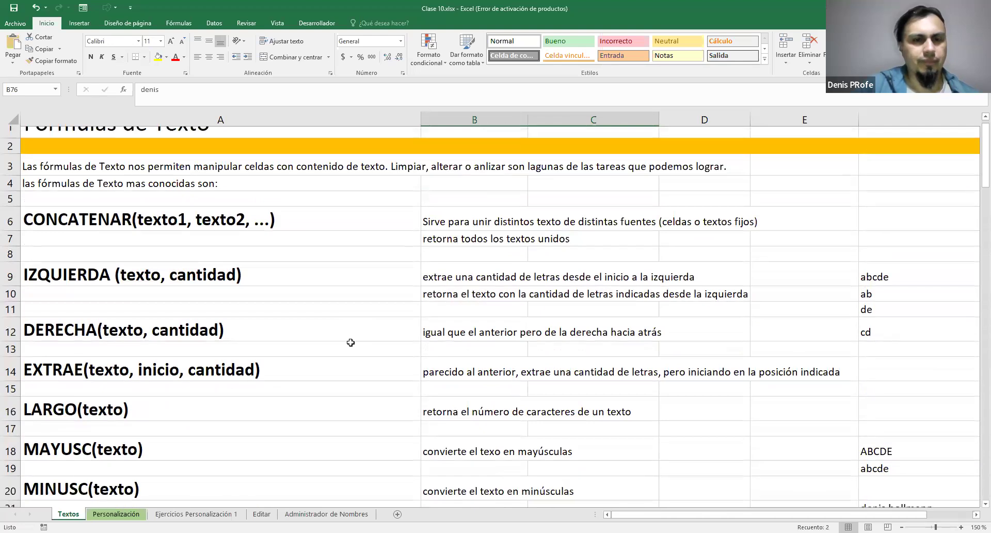
pyautogui.scroll(1, 351, 343)
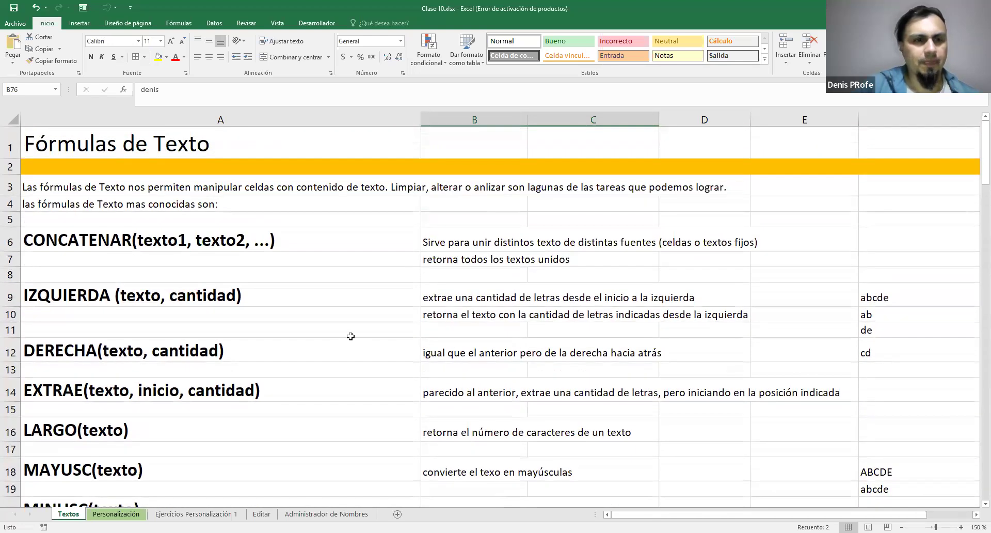
# Look through the function descriptions from DERECHA to TEXTO for ones suited to splitting a full name
pyautogui.scroll(-3, 349, 336)
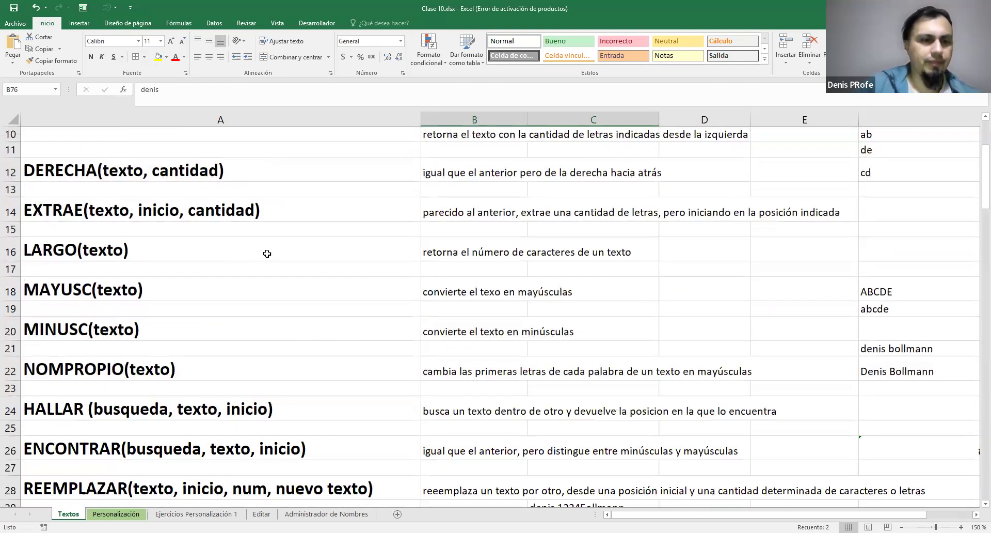
pyautogui.scroll(-2, 268, 254)
pyautogui.scroll(-1, 268, 254)
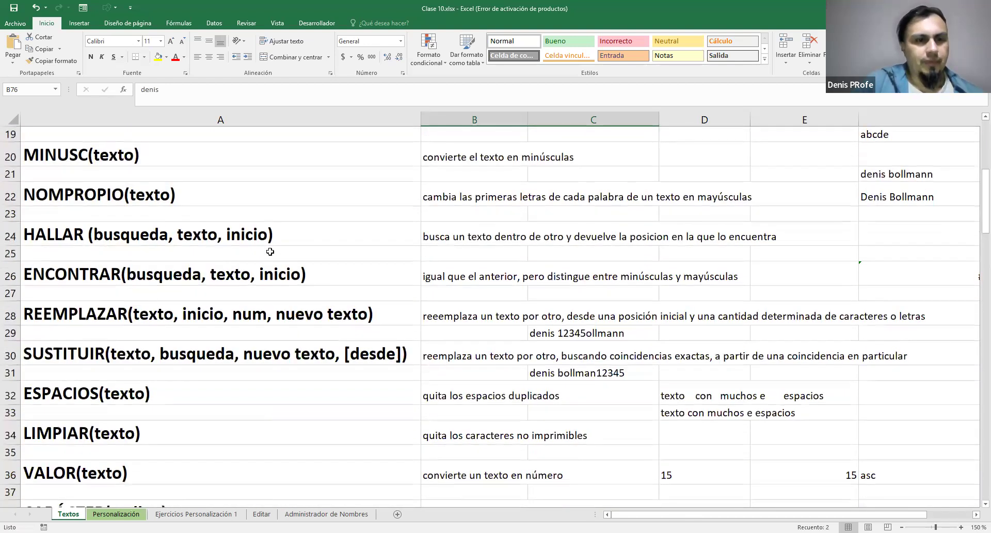
pyautogui.scroll(-1, 270, 251)
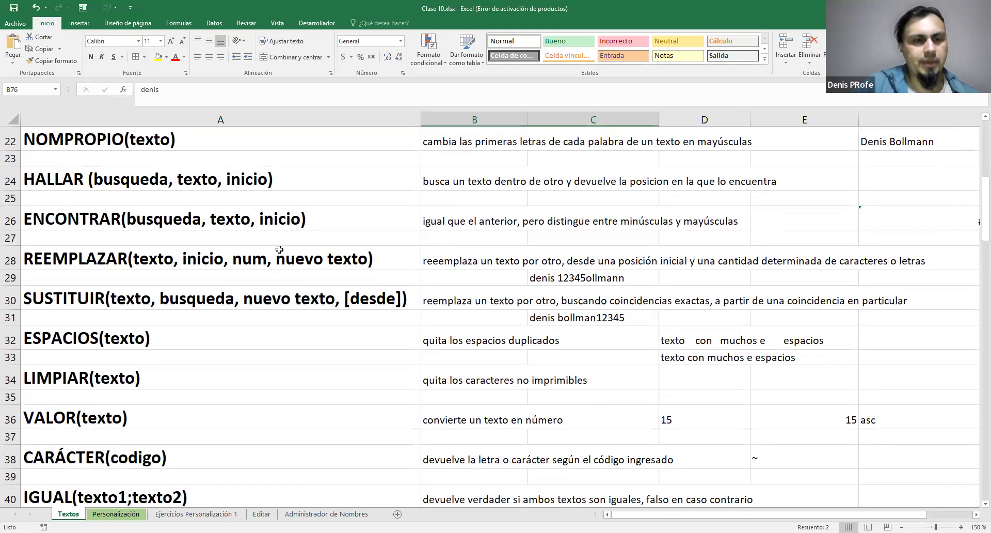
pyautogui.scroll(-1, 281, 250)
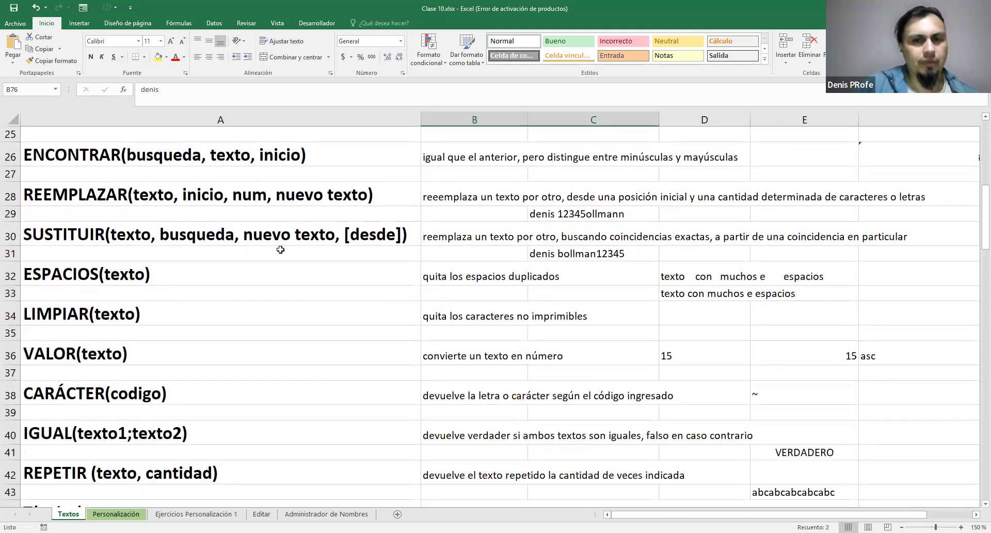
pyautogui.scroll(-1, 281, 250)
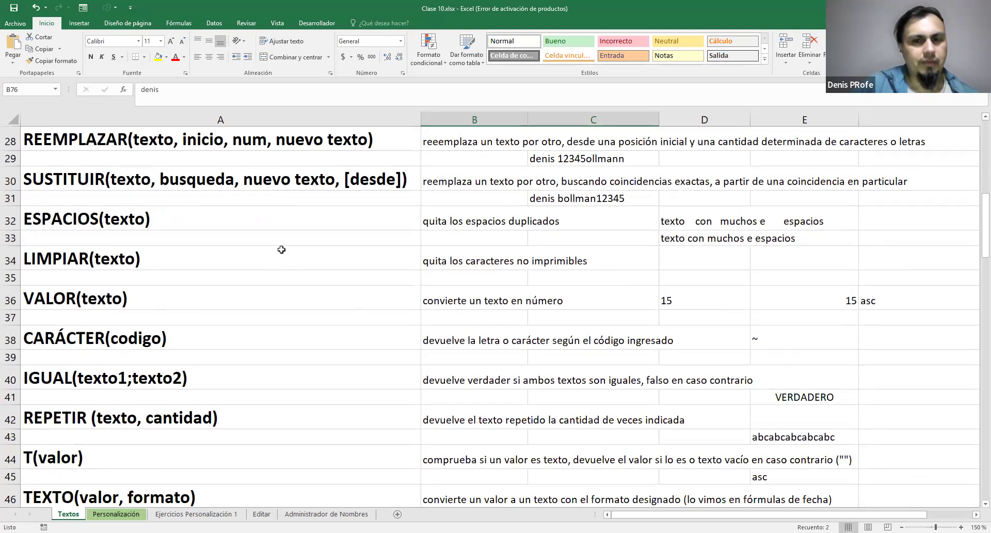
pyautogui.scroll(-2, 281, 249)
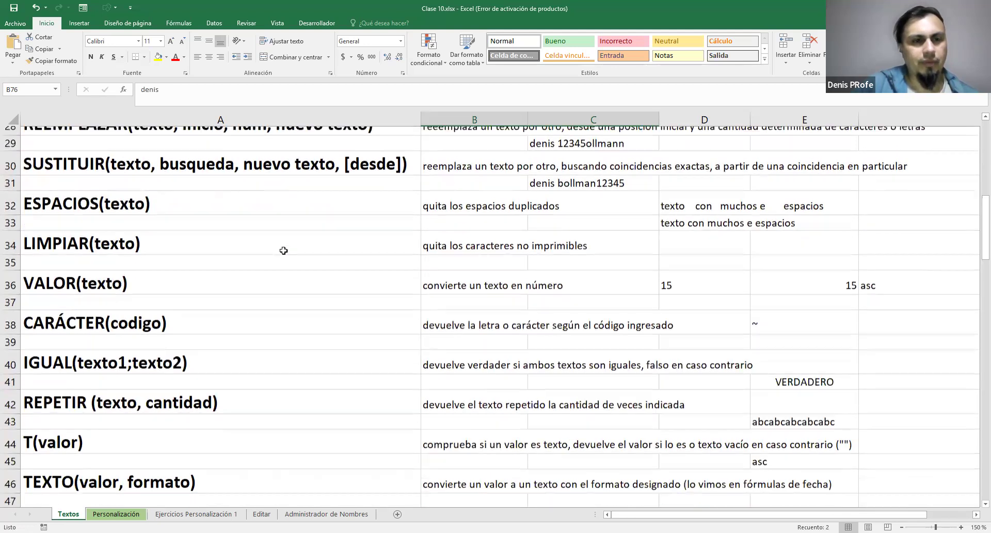
pyautogui.scroll(7, 284, 250)
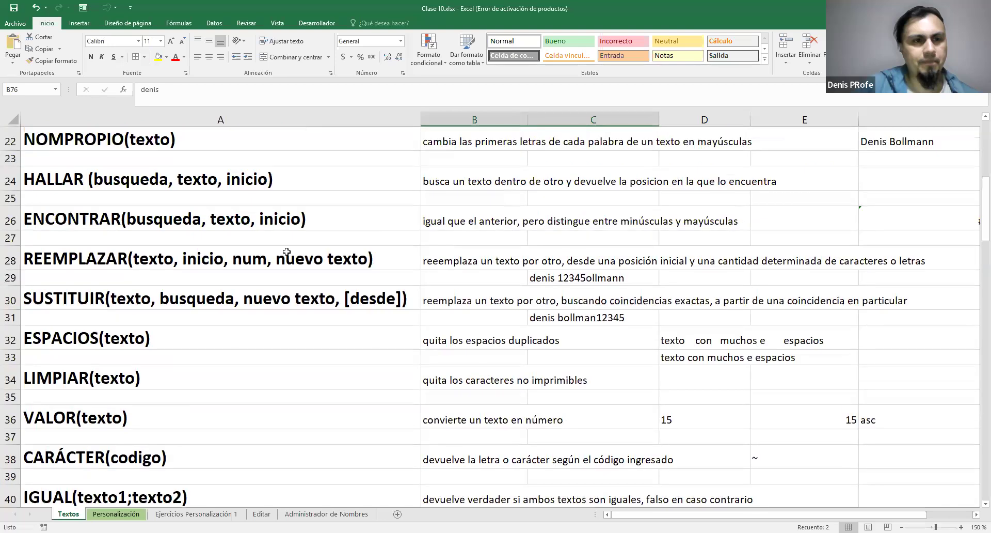
pyautogui.scroll(2, 292, 254)
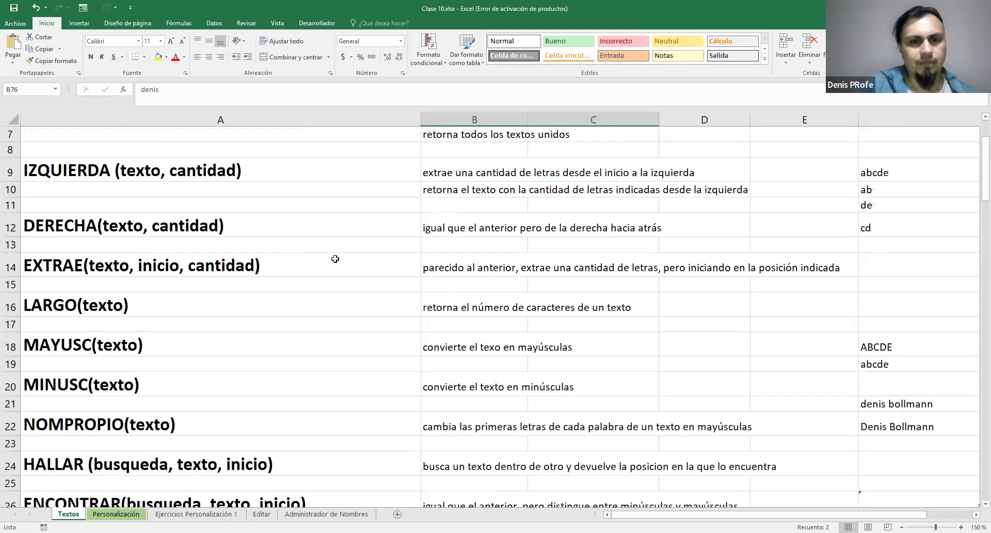
# Examine the arguments and descriptions of the EXTRAE function in A14 and the HALLAR function in A24
pyautogui.click(288, 267)
pyautogui.scroll(-3, 289, 267)
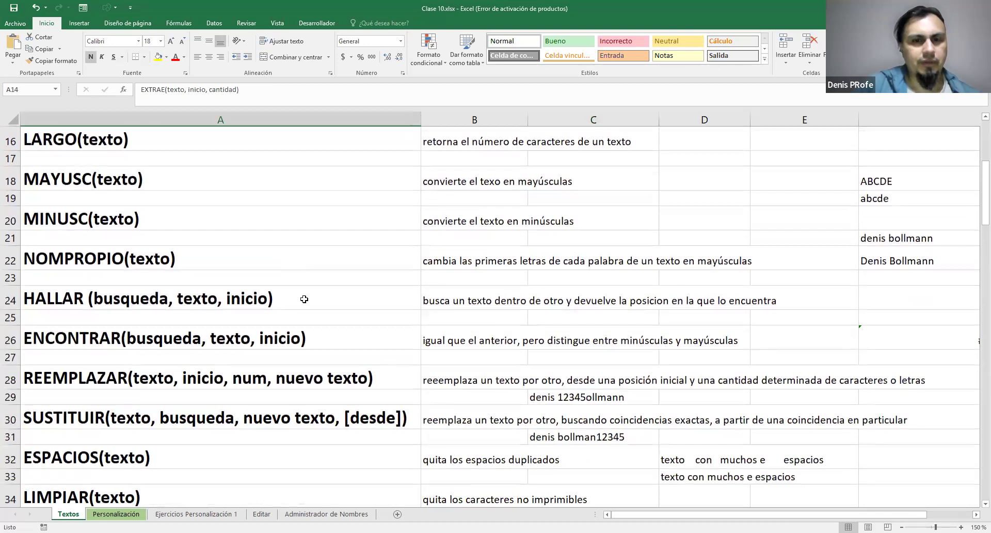
pyautogui.click(305, 299)
pyautogui.scroll(-1, 309, 297)
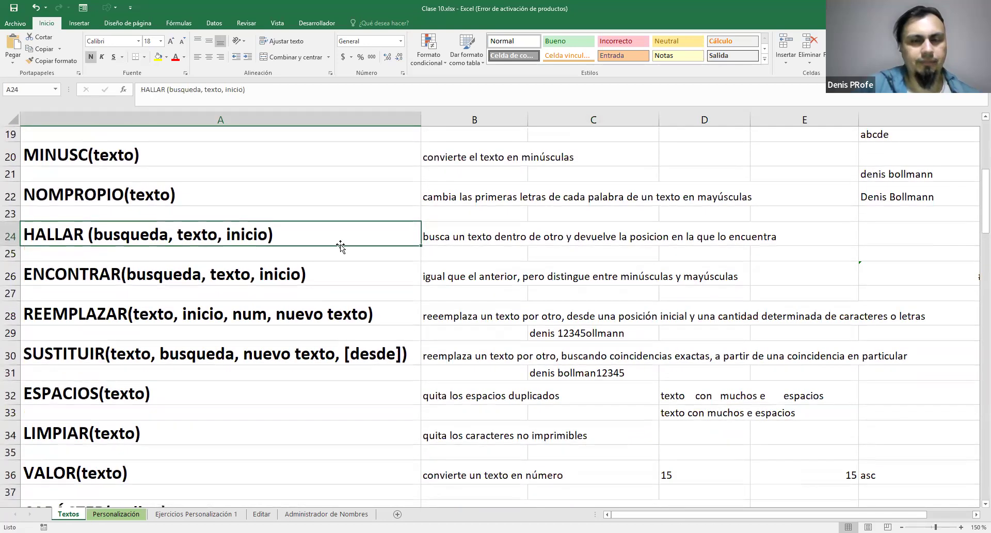
pyautogui.scroll(1, 341, 247)
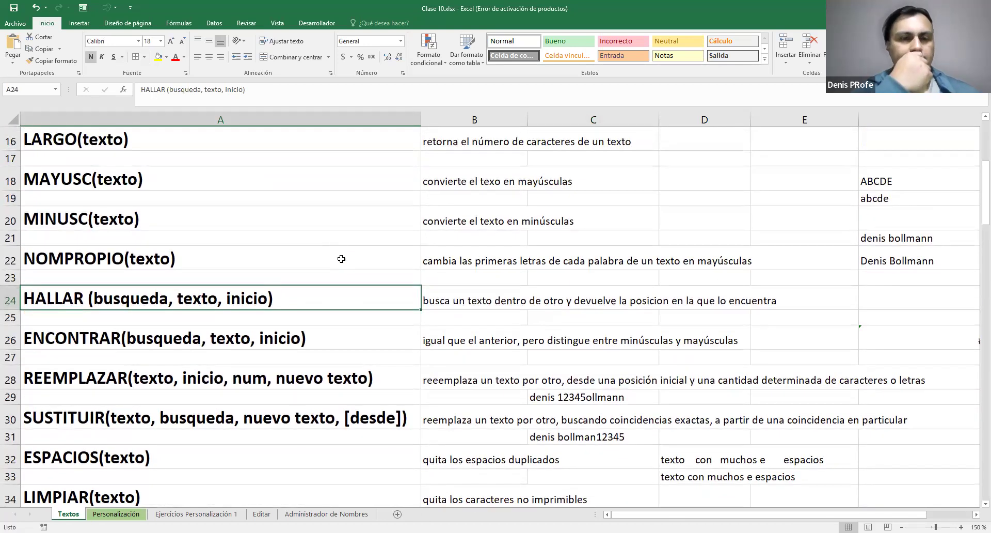
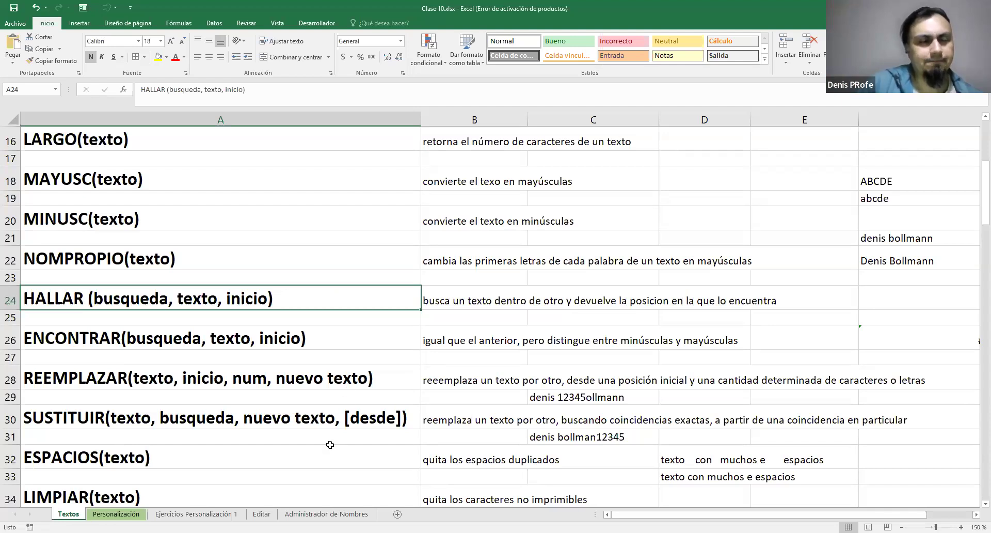
# Review the function list around EXTRAE once more and return to exercise 2's full names in A84:A87
pyautogui.scroll(2, 330, 445)
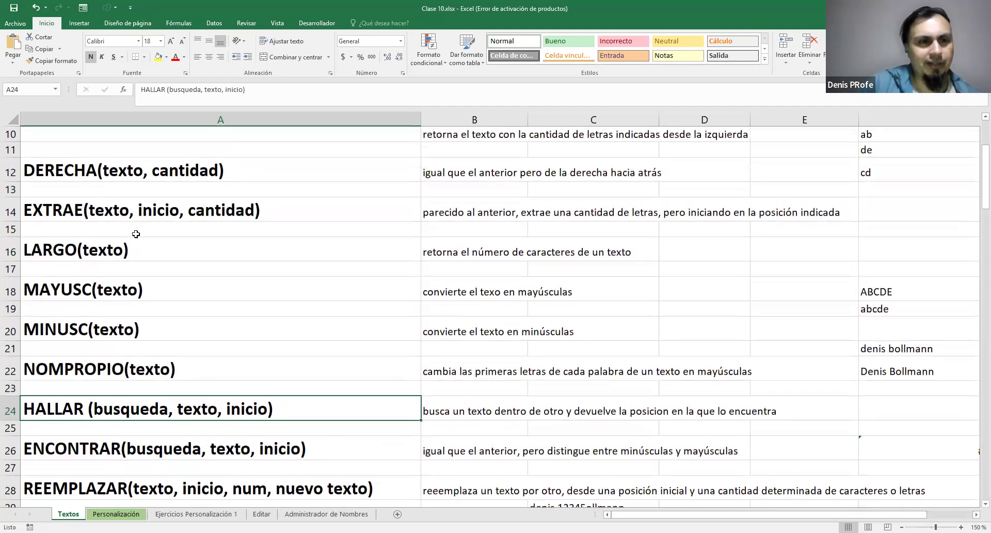
pyautogui.scroll(1, 155, 254)
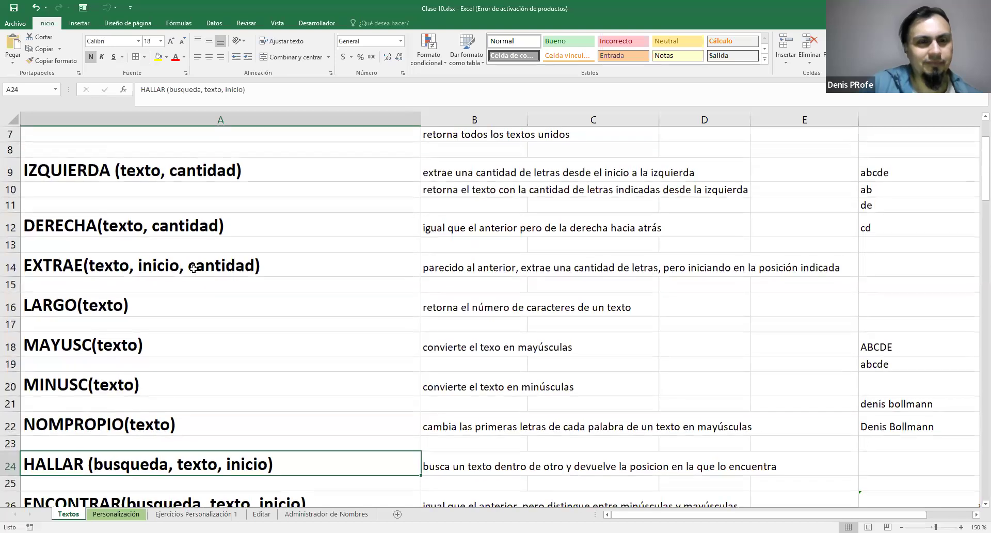
pyautogui.scroll(-1, 194, 269)
pyautogui.scroll(-2, 194, 269)
pyautogui.scroll(1, 195, 269)
pyautogui.scroll(-12, 195, 269)
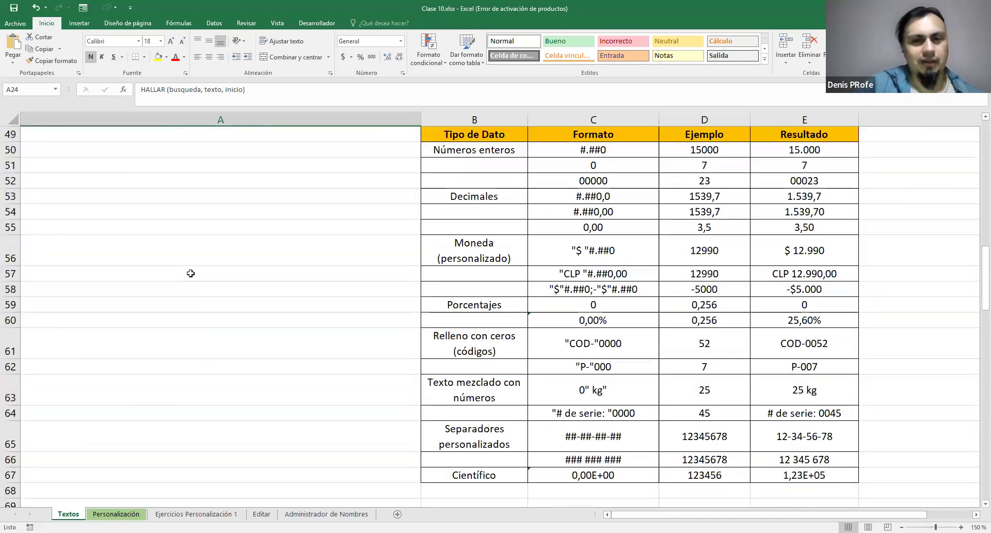
pyautogui.scroll(-8, 191, 273)
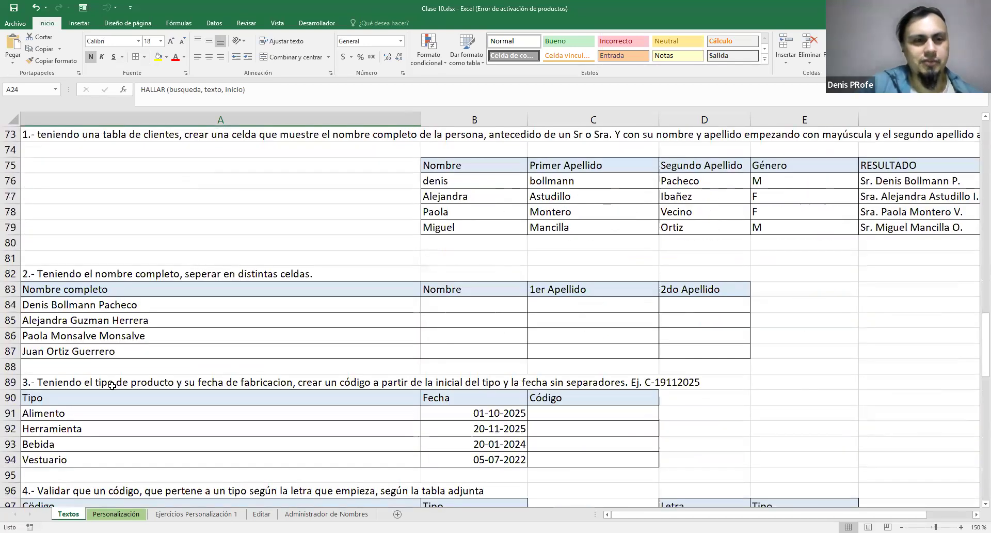
pyautogui.scroll(1, 106, 366)
pyautogui.moveTo(106, 368); pyautogui.dragTo(129, 413)
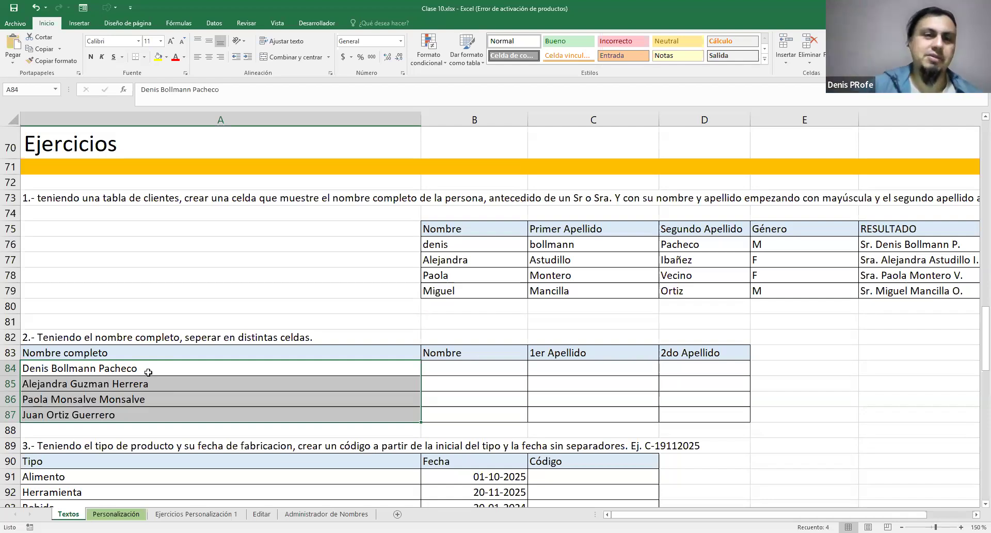
# Examine the arguments and description of the ENCONTRAR function in A26 and compare it with HALLAR
pyautogui.scroll(10, 148, 373)
pyautogui.scroll(6, 148, 372)
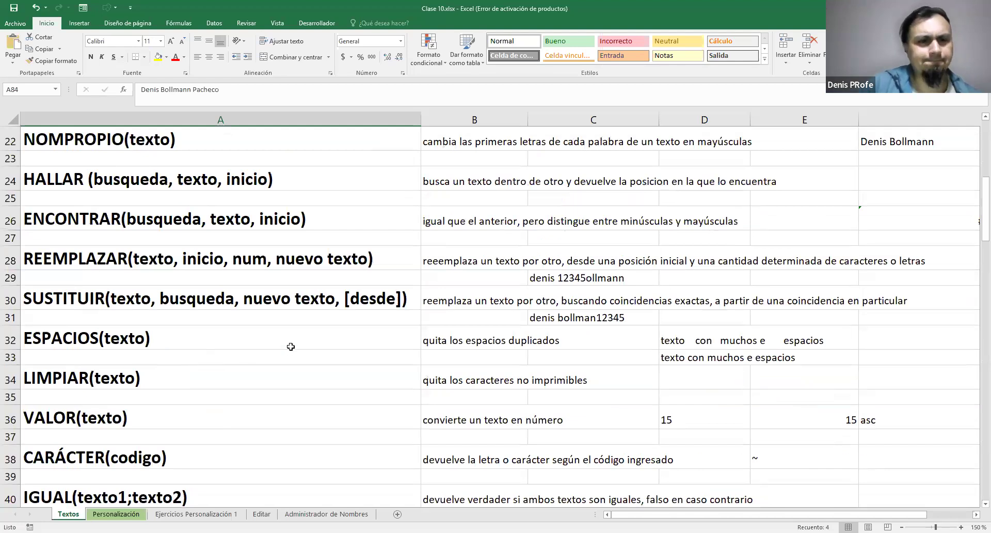
pyautogui.scroll(1, 291, 346)
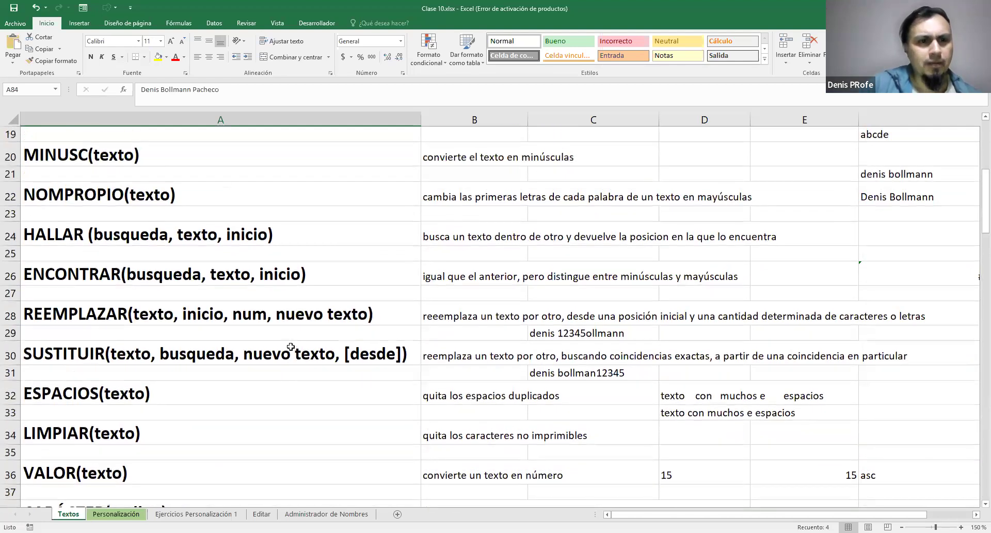
pyautogui.click(279, 272)
pyautogui.scroll(-18, 292, 300)
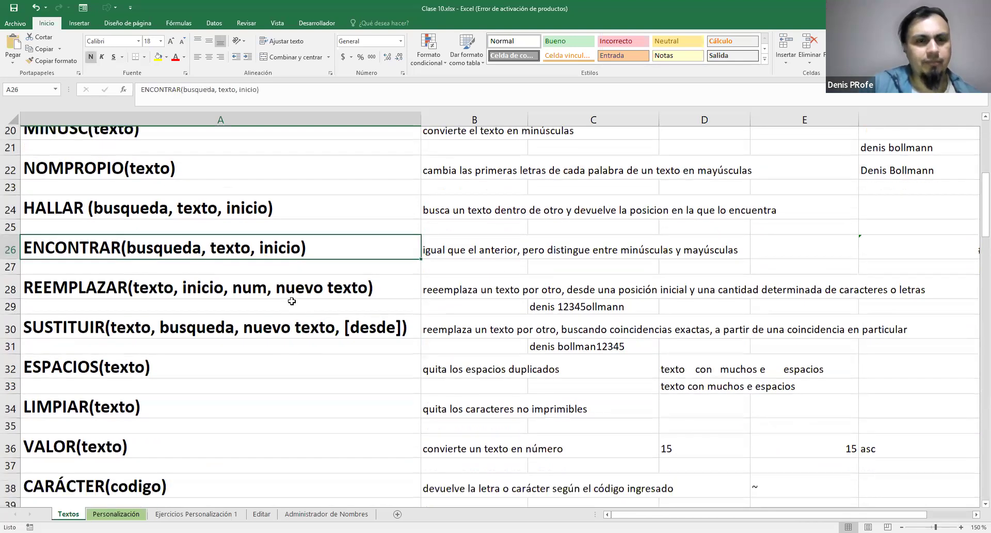
# Add the helper column header "posición espacio 1" in E83, next to 2do Apellido in exercise 2
pyautogui.scroll(1, 526, 346)
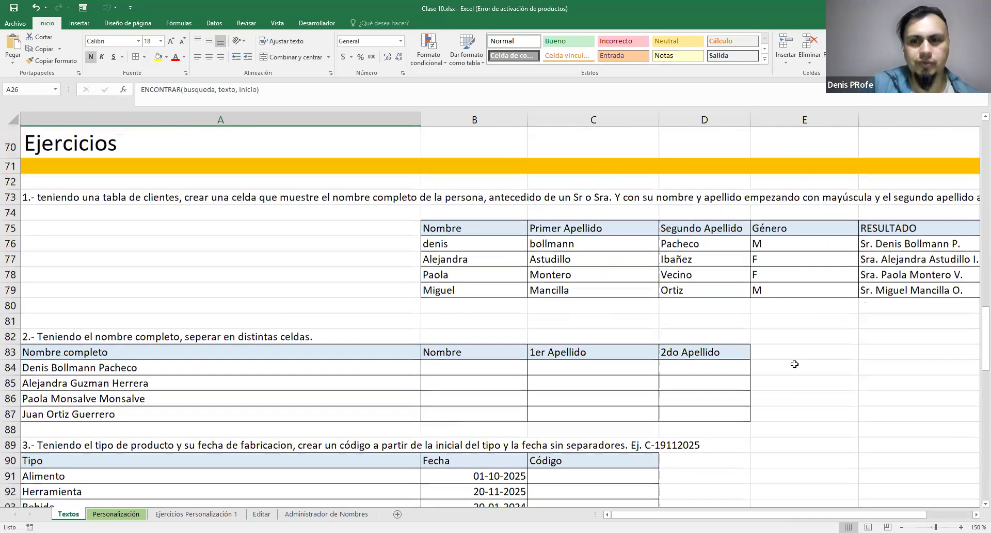
pyautogui.click(795, 353)
pyautogui.write('encontr')
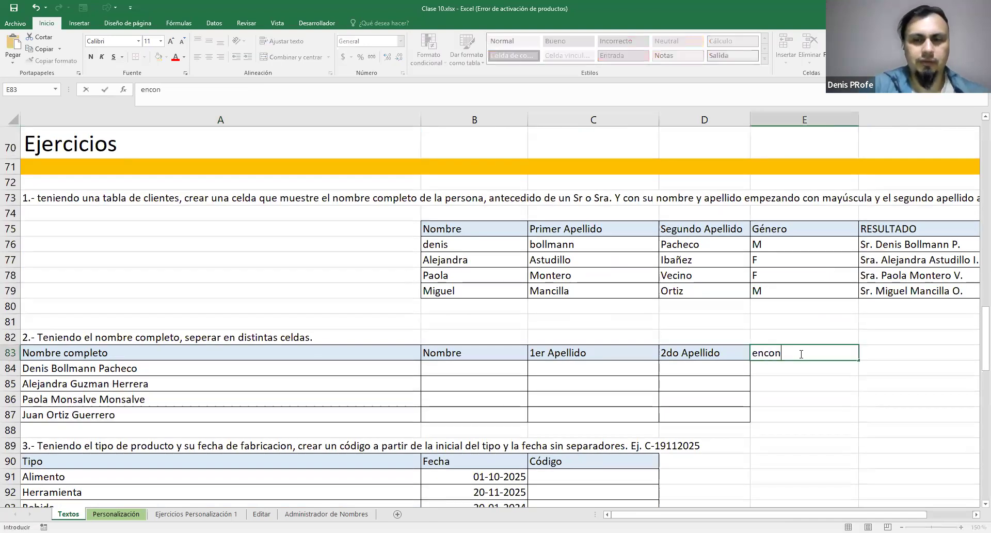
pyautogui.press('BackSpace')
pyautogui.press('BackSpace')
pyautogui.press('BackSpace')
pyautogui.press('BackSpace')
pyautogui.press('BackSpace')
pyautogui.press('BackSpace')
pyautogui.press('BackSpace')
pyautogui.write('posición espacio 1')
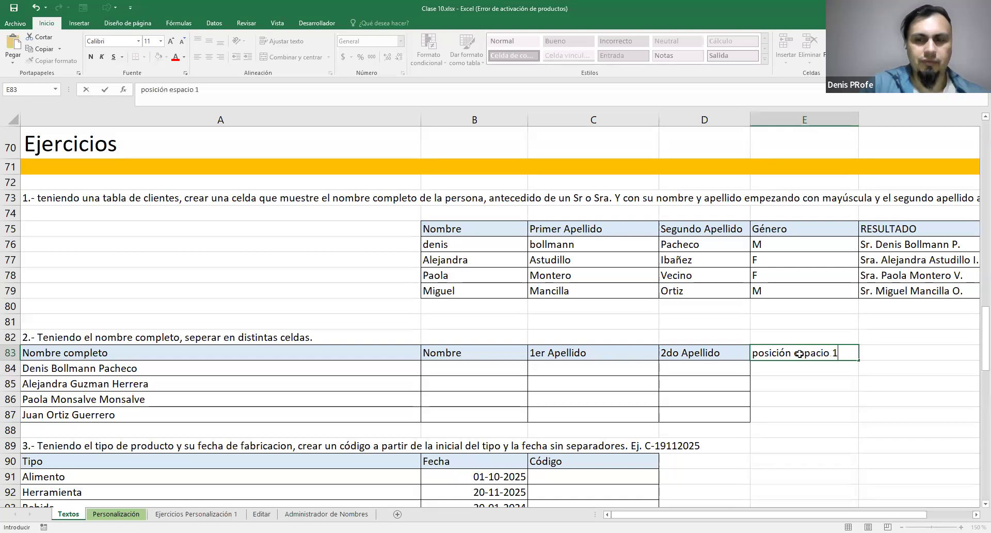
pyautogui.press('Return')
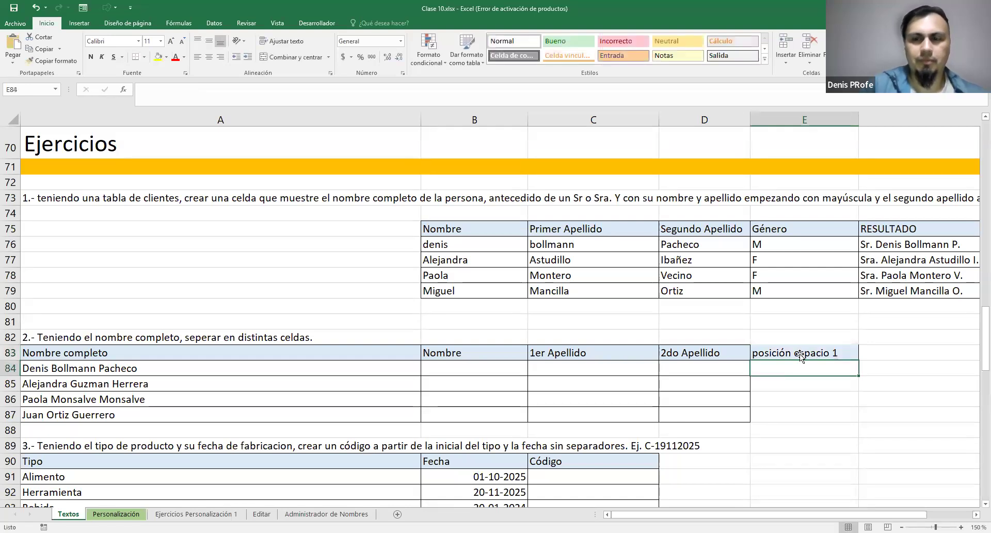
# Check the argument order of the HALLAR function in A24 and come back to exercise 2's table
pyautogui.scroll(2, 556, 383)
pyautogui.scroll(13, 557, 384)
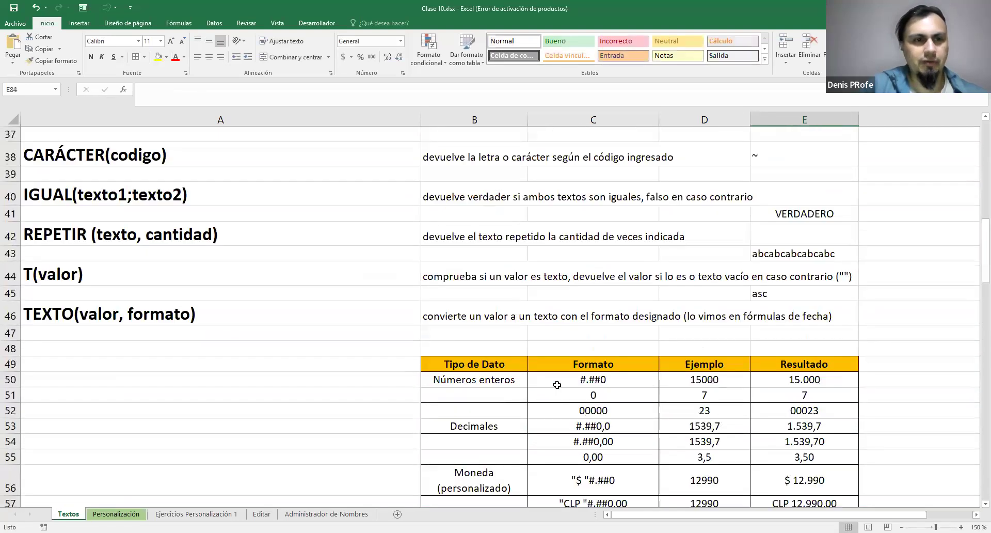
pyautogui.scroll(2, 557, 385)
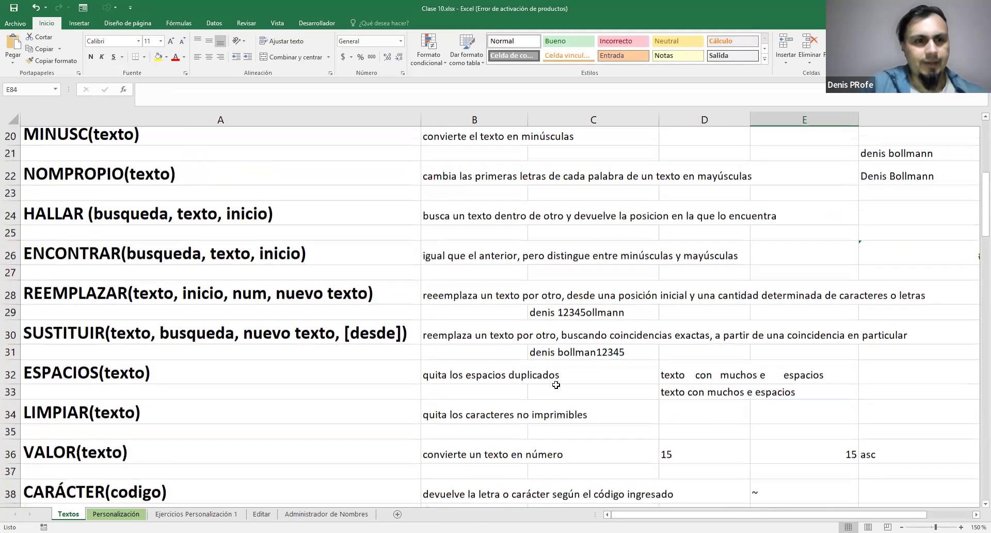
pyautogui.scroll(1, 556, 384)
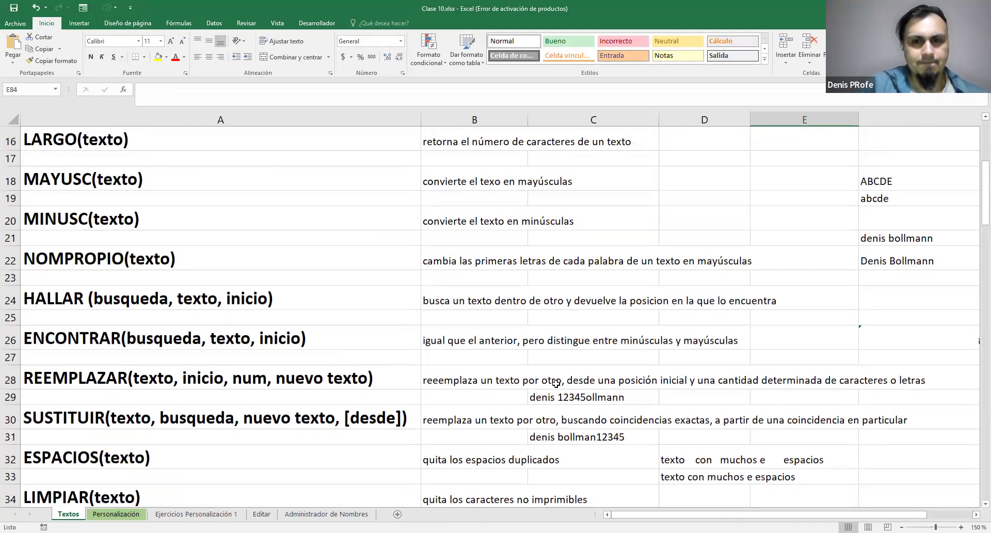
pyautogui.click(71, 293)
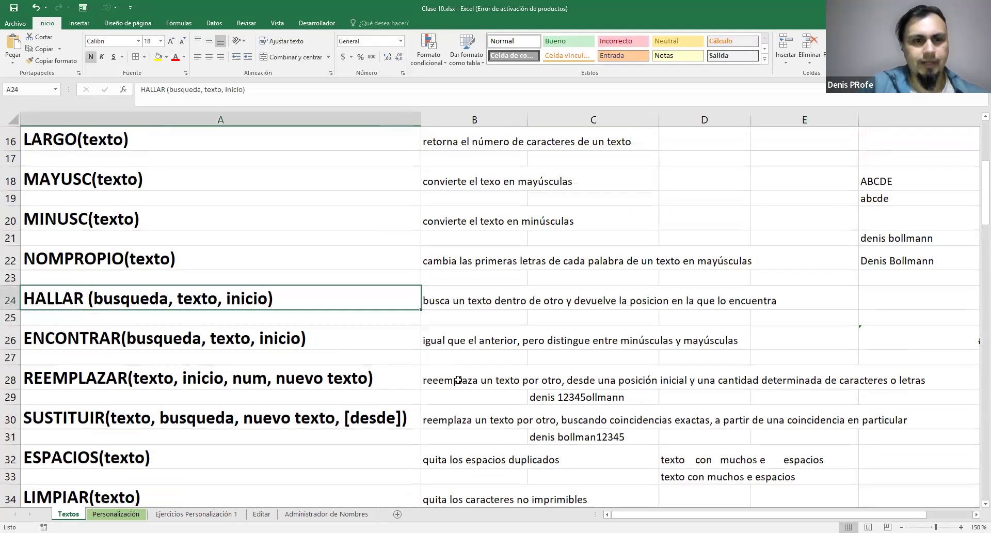
pyautogui.scroll(-5, 503, 377)
pyautogui.scroll(-13, 503, 377)
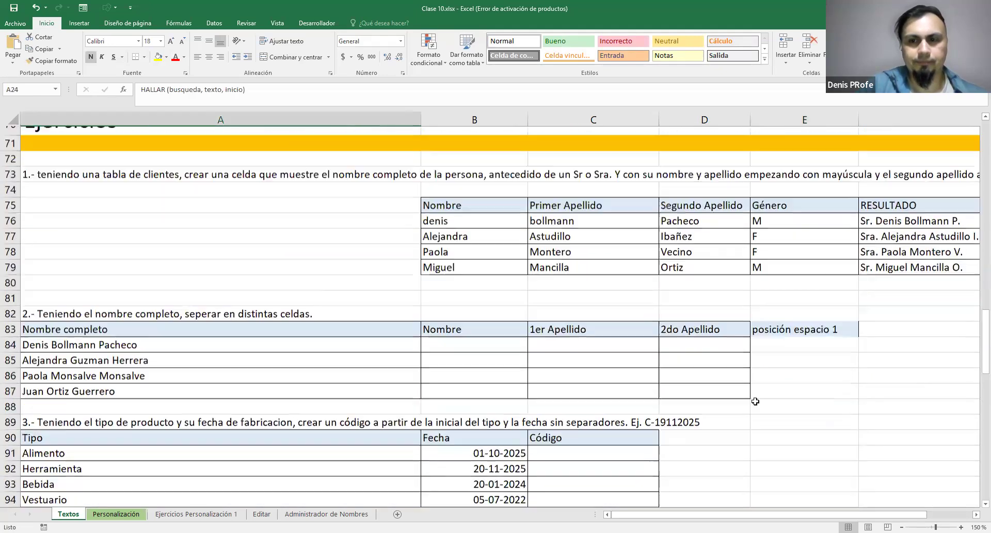
pyautogui.scroll(1, 774, 368)
# Enter =HALLAR(" ";A84) in E84 to locate the first space in the full name
pyautogui.click(774, 368)
pyautogui.write('=')
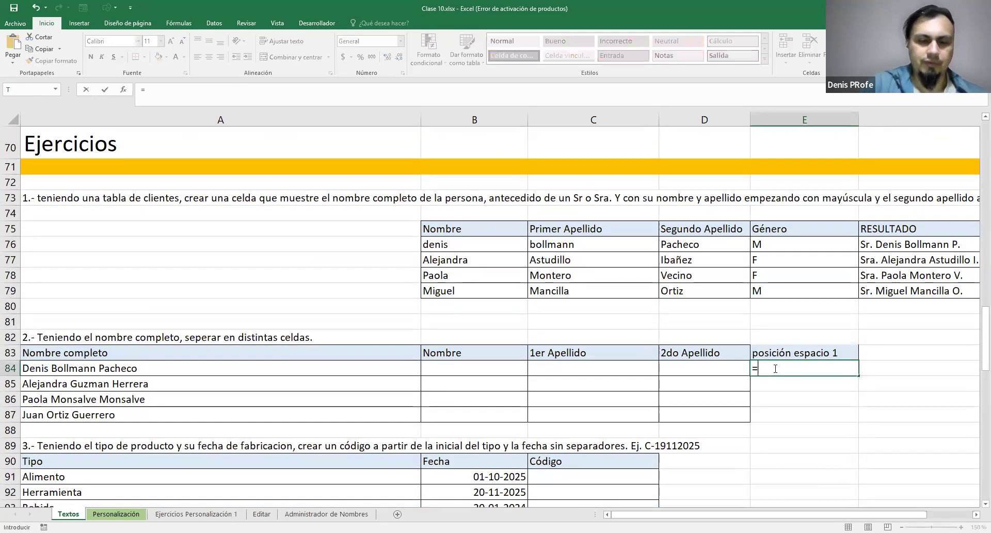
pyautogui.write('HALLA')
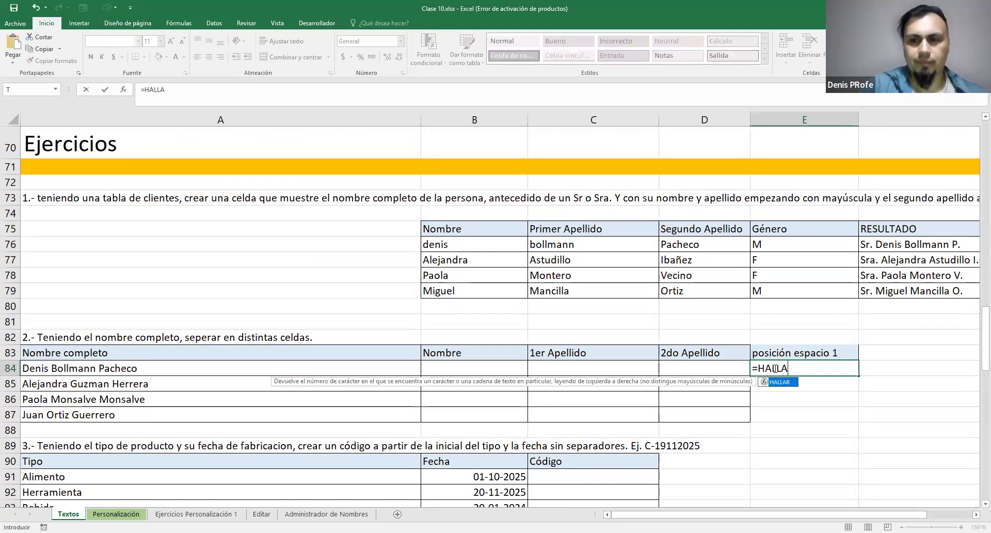
pyautogui.press('Tab')
pyautogui.write('" ')
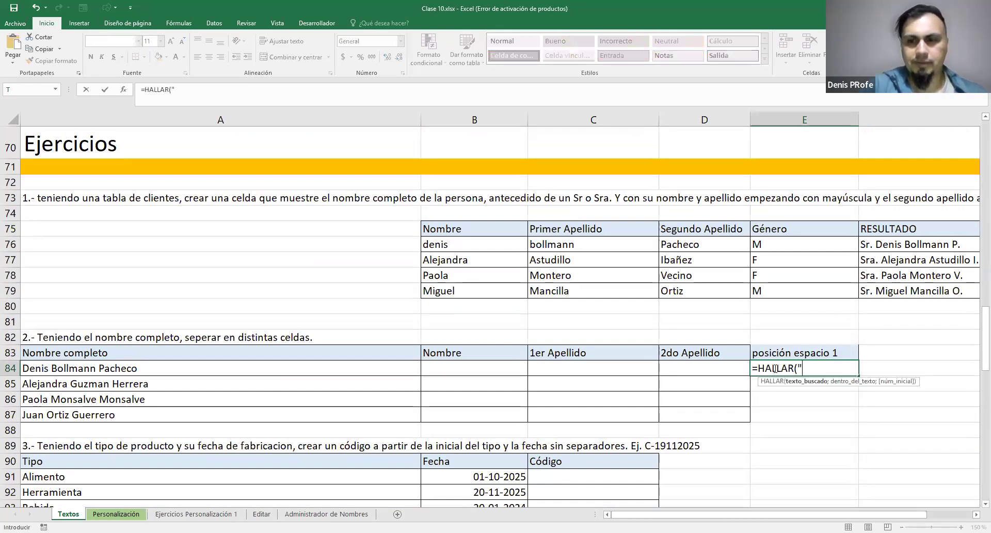
pyautogui.write('"')
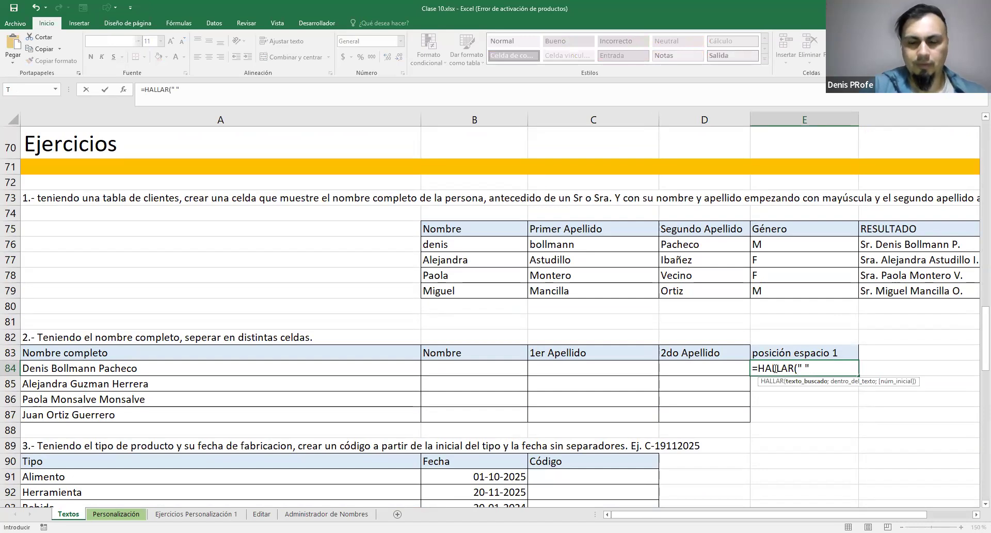
pyautogui.write(';')
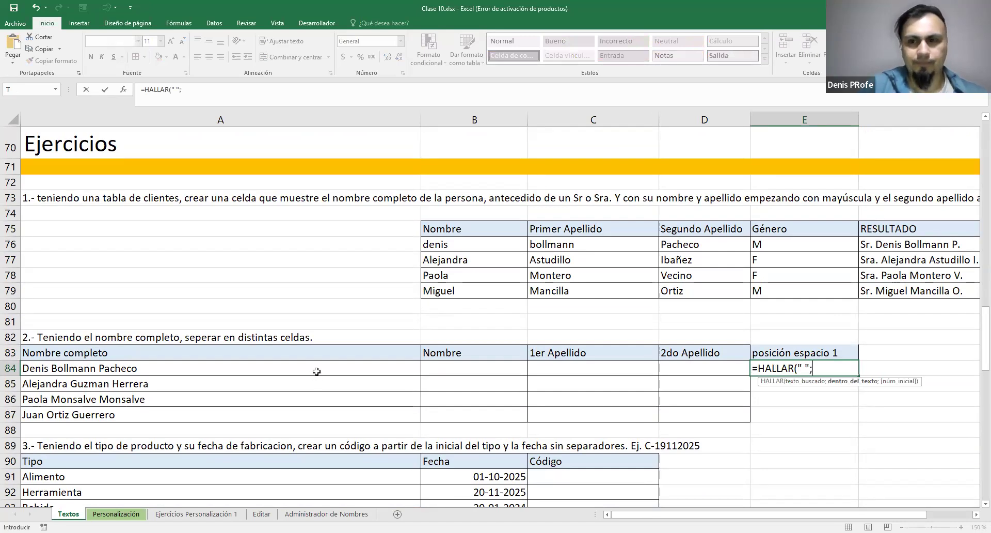
pyautogui.click(317, 371)
pyautogui.write(')')
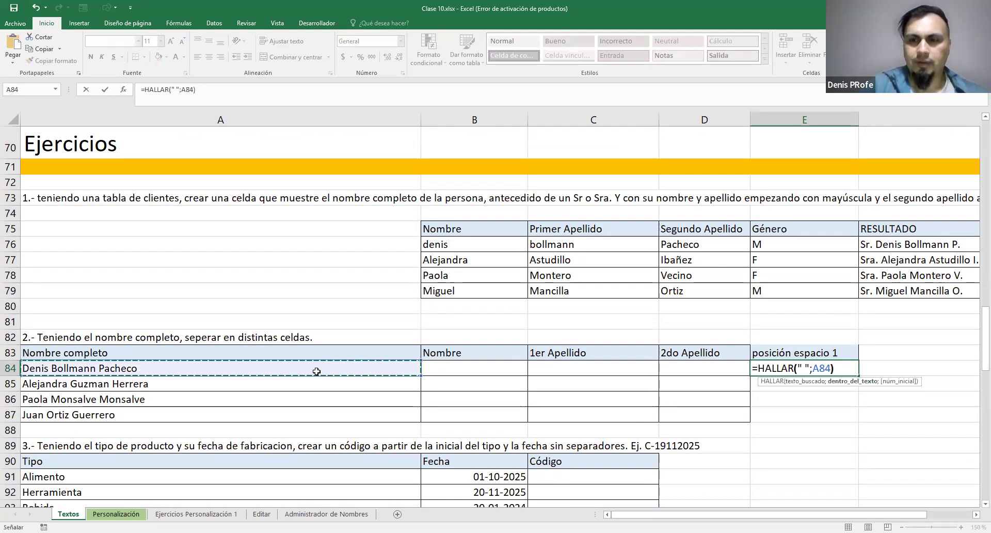
pyautogui.hotkey('ctrl', 'Return')
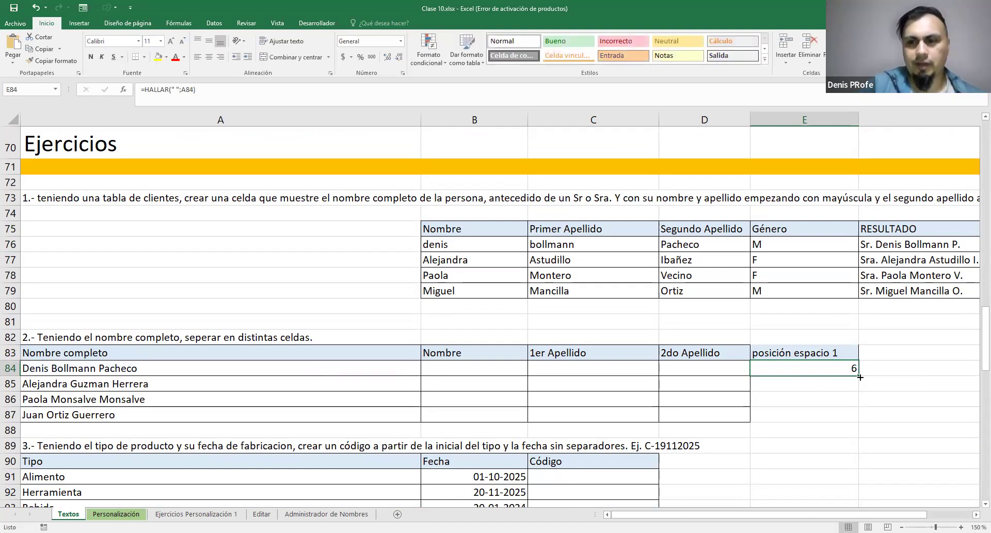
# Fill the HALLAR formula from E84 down to E87 and compare the positions with the full names
pyautogui.moveTo(859, 376); pyautogui.dragTo(858, 422)
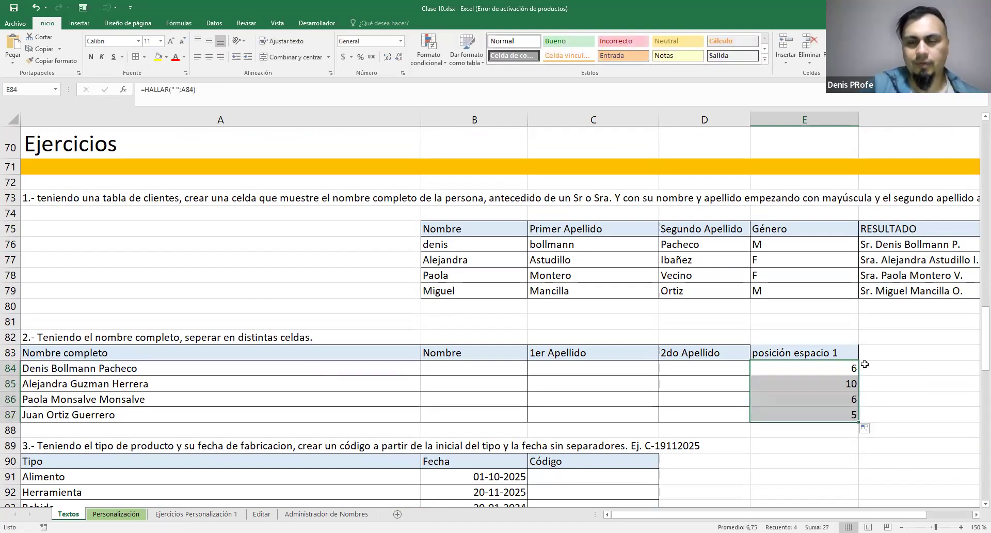
pyautogui.click(975, 515)
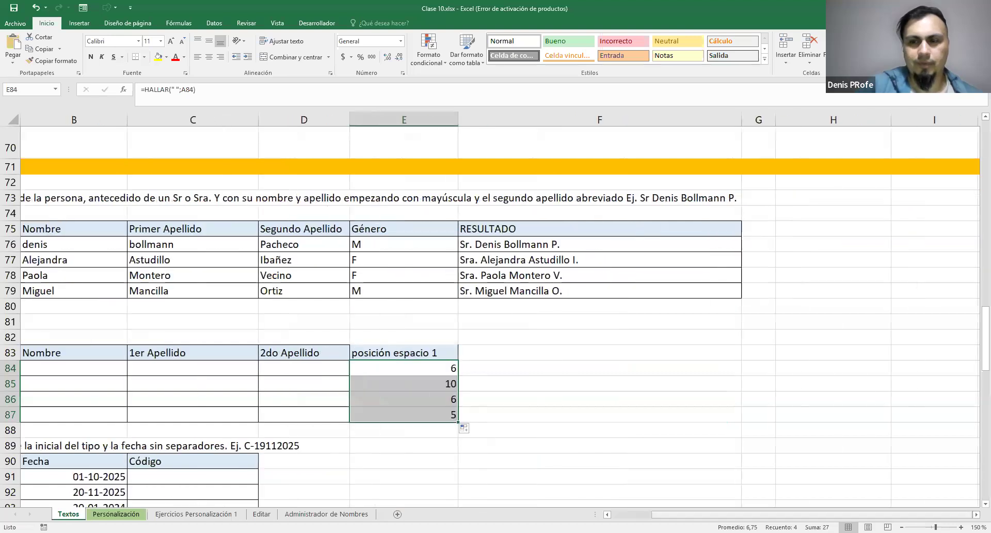
pyautogui.moveTo(893, 514); pyautogui.dragTo(852, 514)
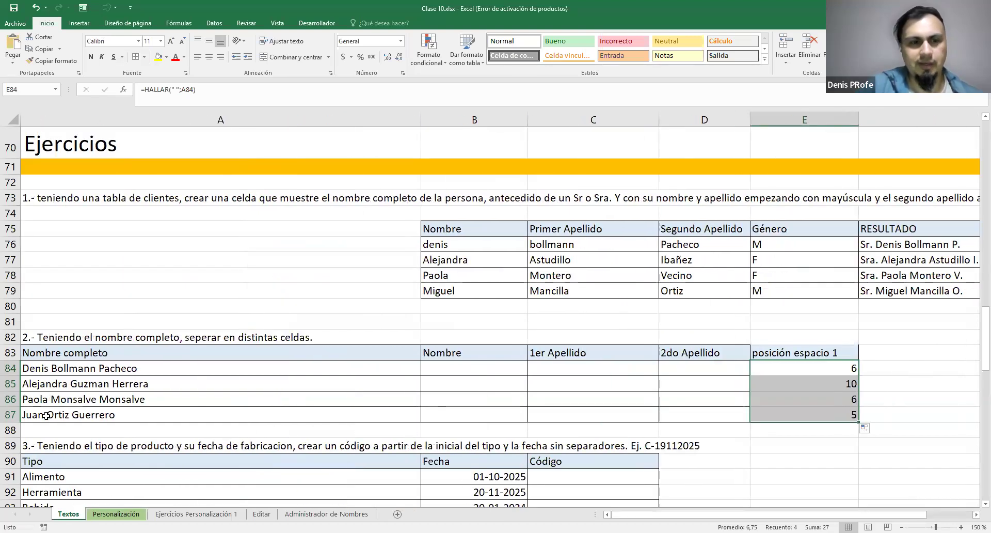
# Apply all borders to the helper column E83:E87
pyautogui.click(812, 352)
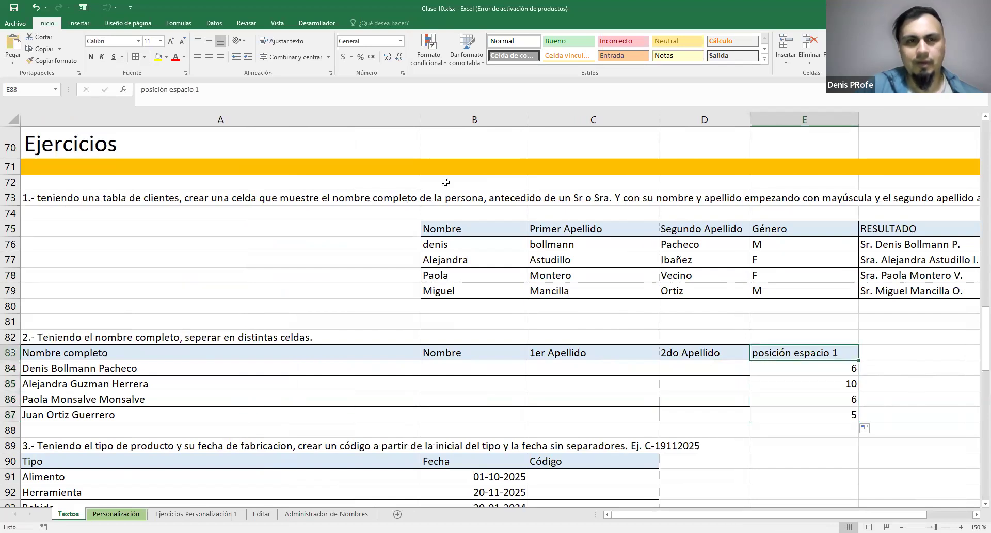
pyautogui.moveTo(791, 415); pyautogui.dragTo(798, 353)
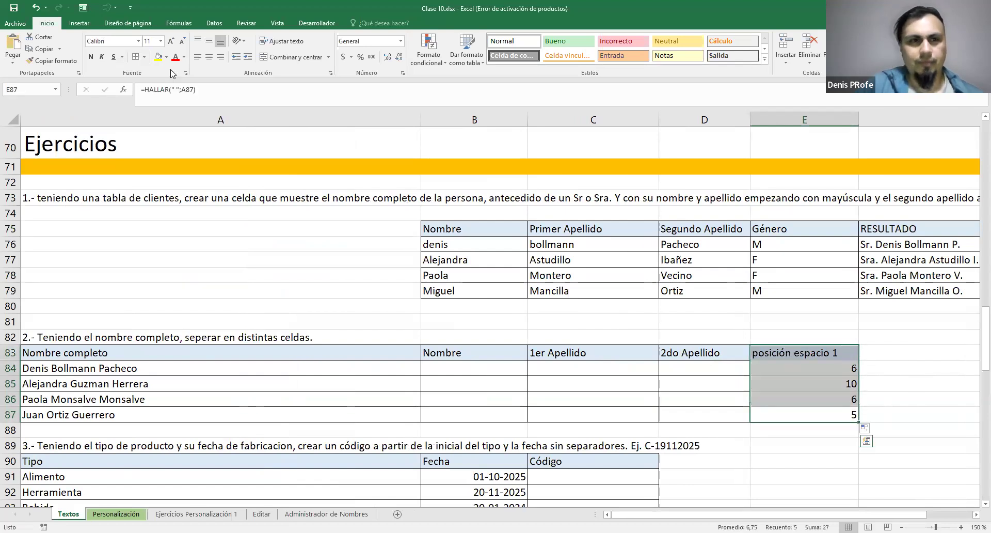
pyautogui.click(145, 58)
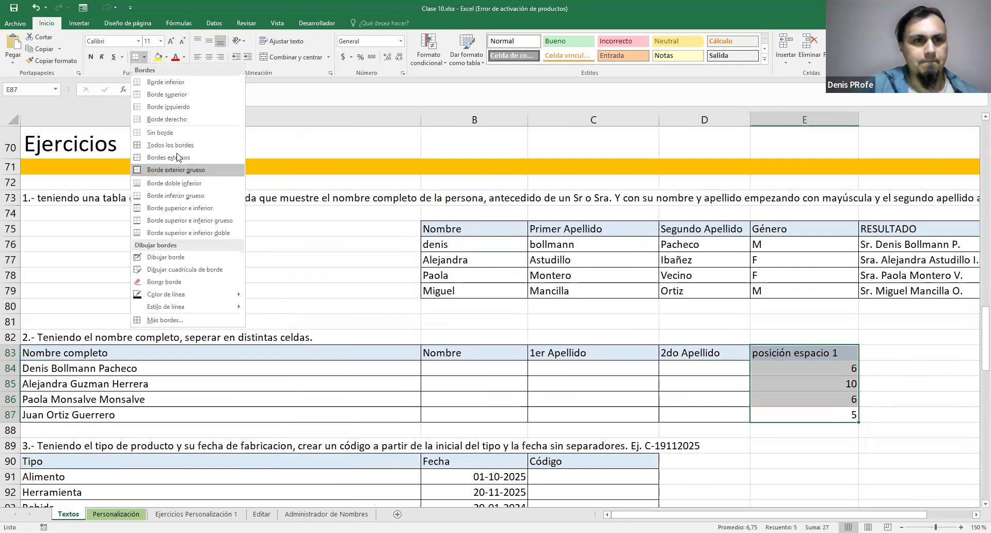
pyautogui.click(171, 145)
# Add the header "Nombre" in F83, beside the posición espacio 1 column
pyautogui.click(899, 356)
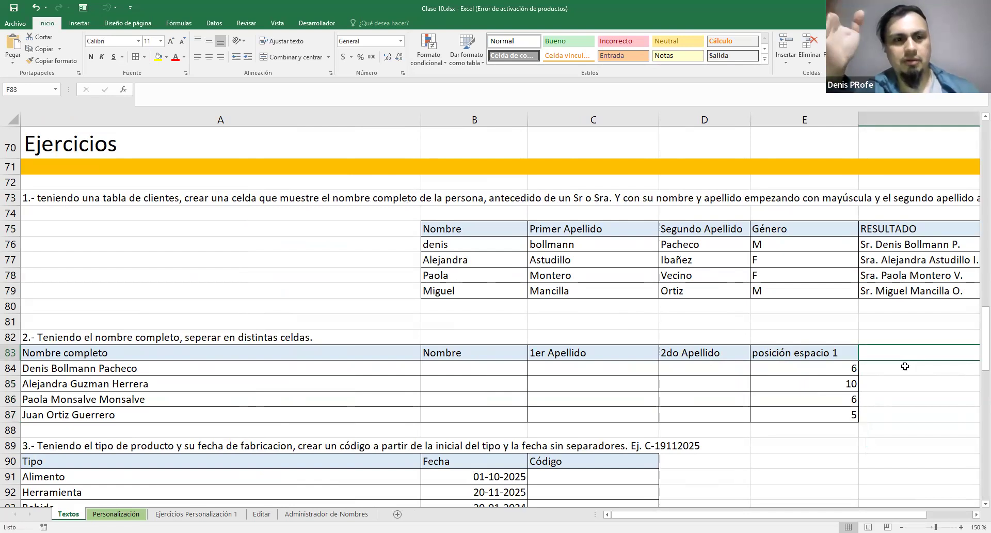
pyautogui.click(134, 368)
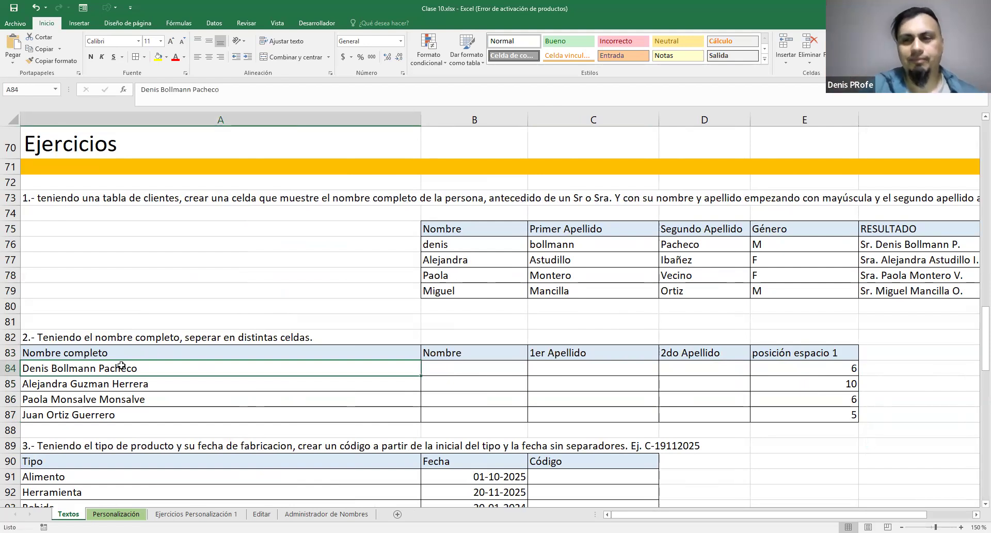
pyautogui.click(884, 355)
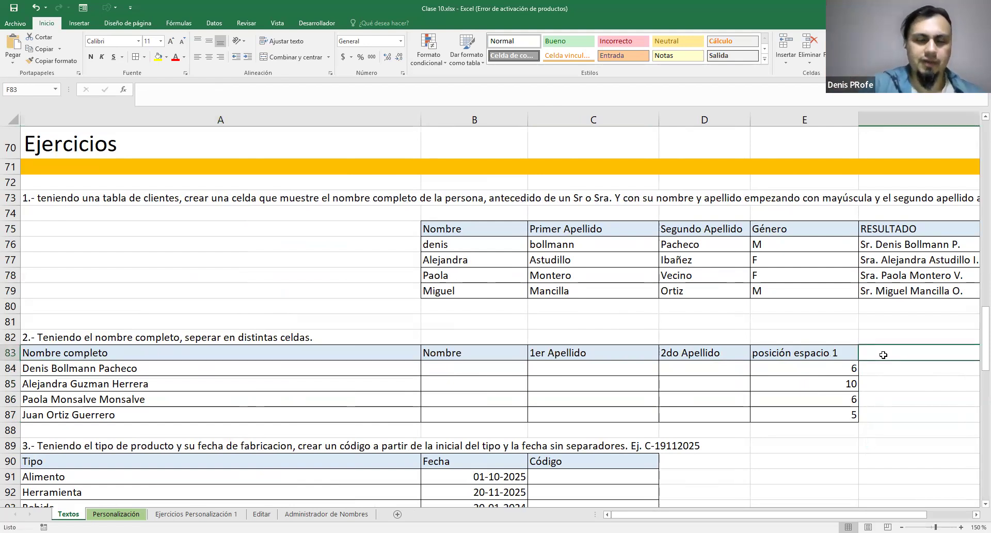
pyautogui.write('Nombre')
pyautogui.press('Return')
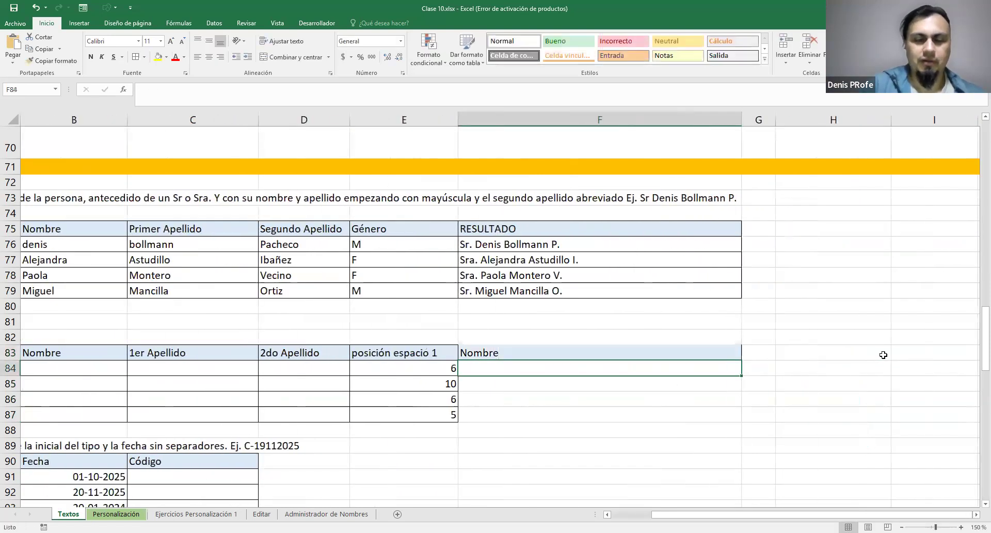
pyautogui.write('=R')
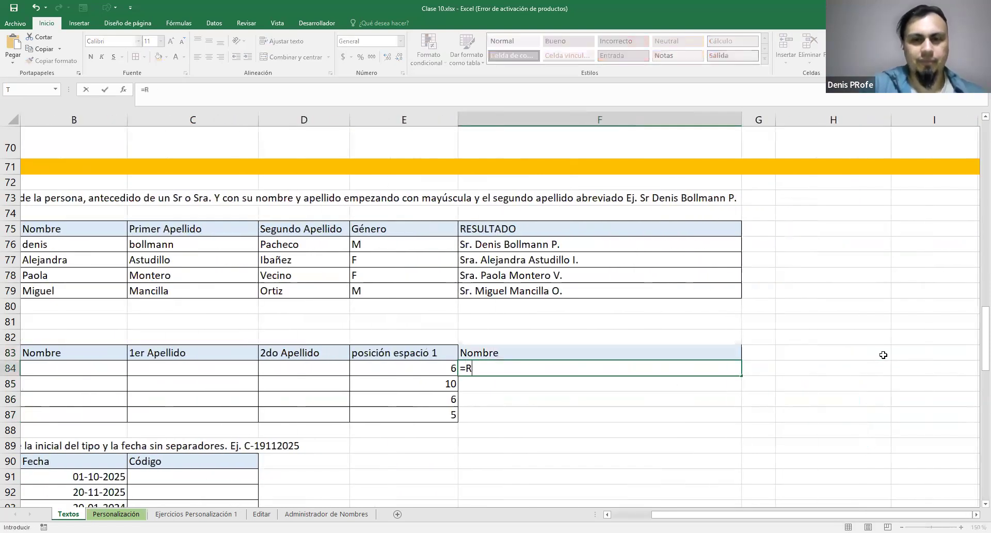
pyautogui.write('EEMPLAZAR(')
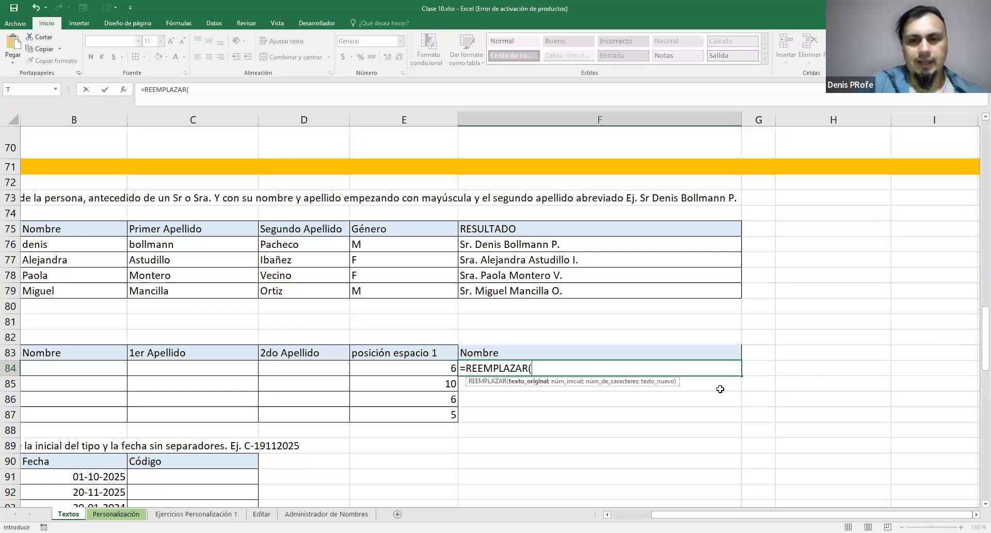
pyautogui.moveTo(687, 514); pyautogui.dragTo(531, 506)
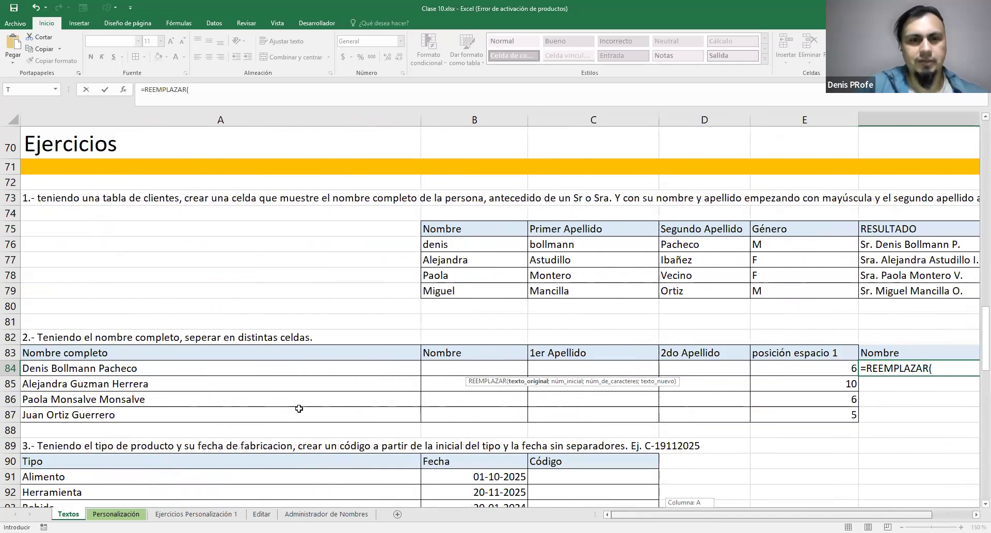
pyautogui.press('Escape')
# Examine the text function reference list above the exercises, especially the arguments of REEMPLAZAR
pyautogui.scroll(6, 299, 408)
pyautogui.moveTo(642, 515); pyautogui.dragTo(542, 512)
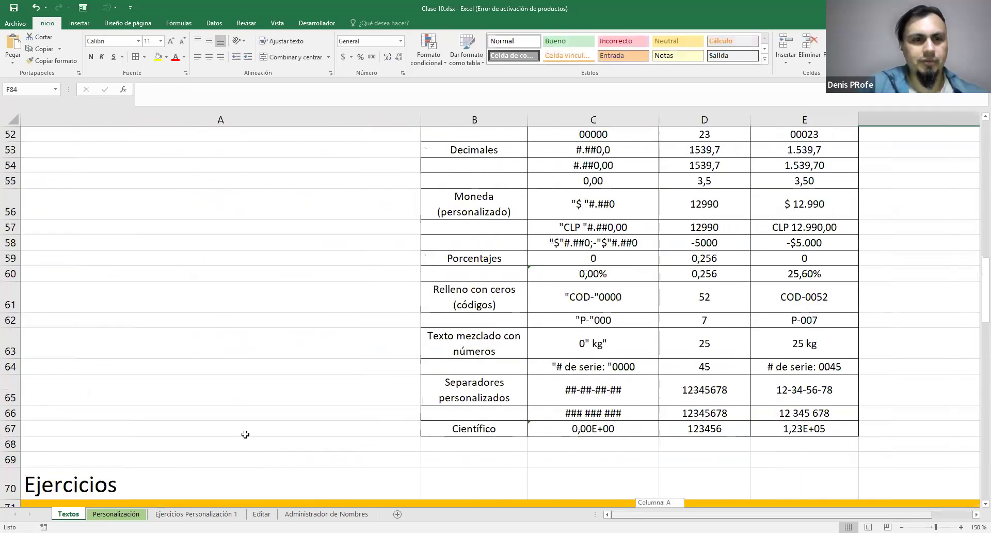
pyautogui.scroll(11, 245, 435)
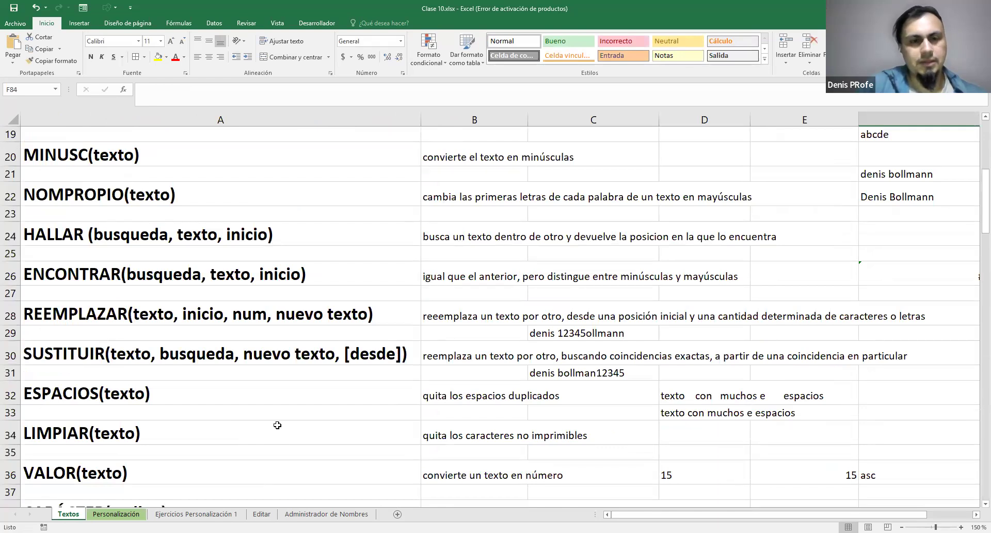
pyautogui.scroll(1, 277, 425)
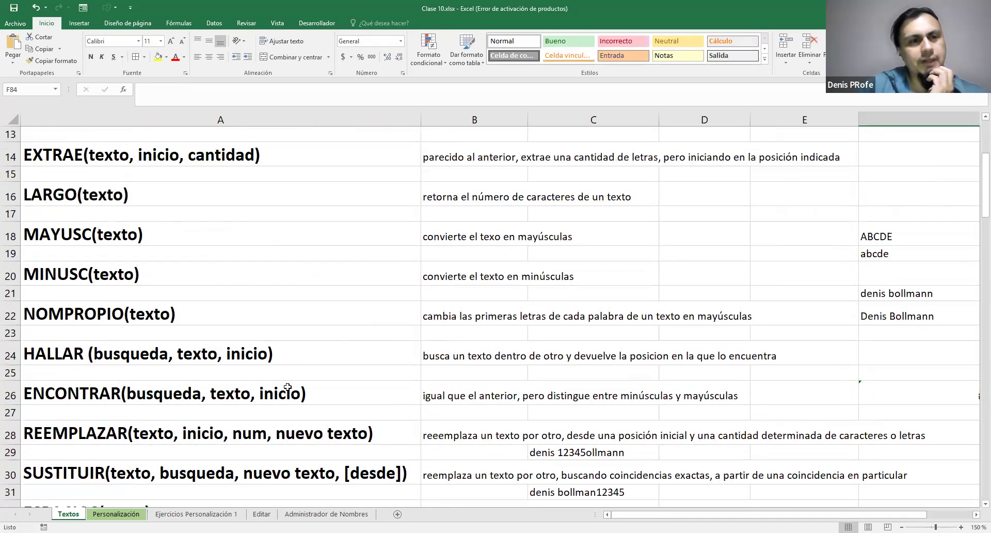
pyautogui.scroll(2, 288, 387)
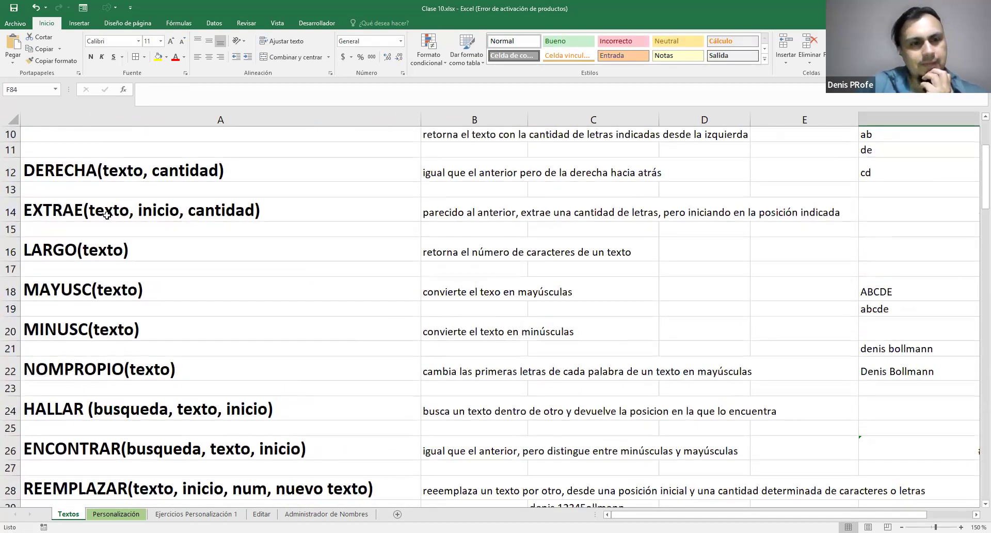
pyautogui.scroll(2, 166, 222)
pyautogui.scroll(-4, 170, 223)
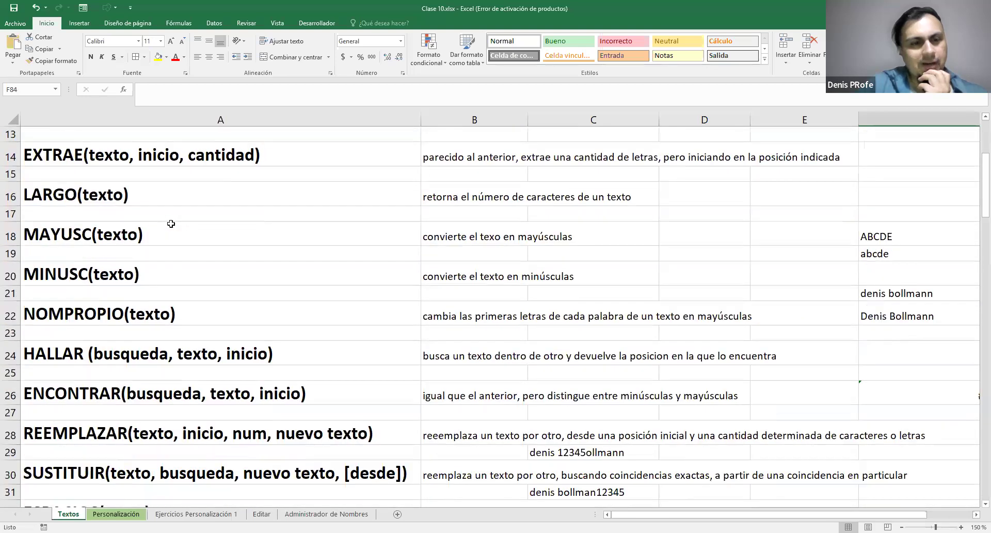
pyautogui.scroll(-3, 170, 223)
pyautogui.scroll(1, 174, 225)
pyautogui.scroll(-3, 174, 225)
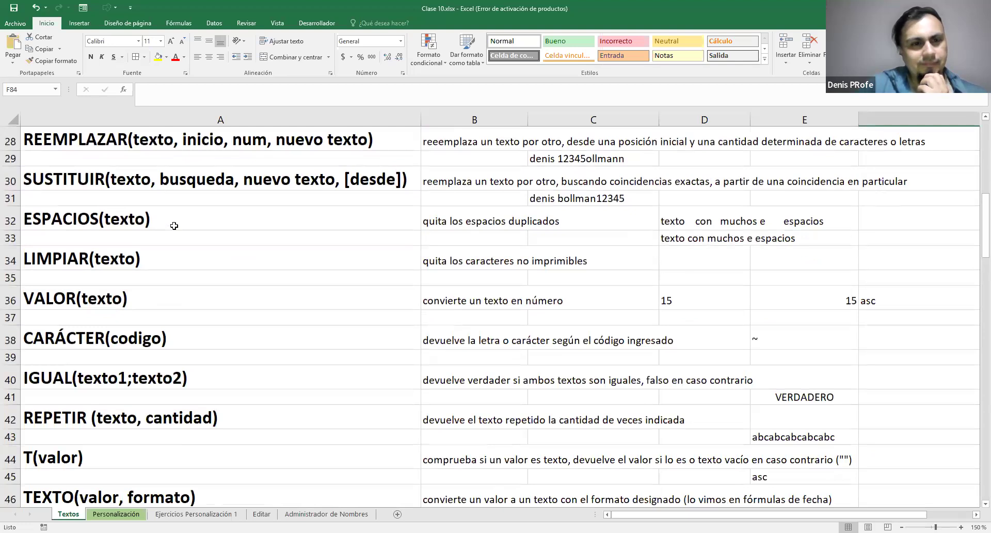
pyautogui.scroll(-1, 174, 225)
pyautogui.scroll(7, 174, 226)
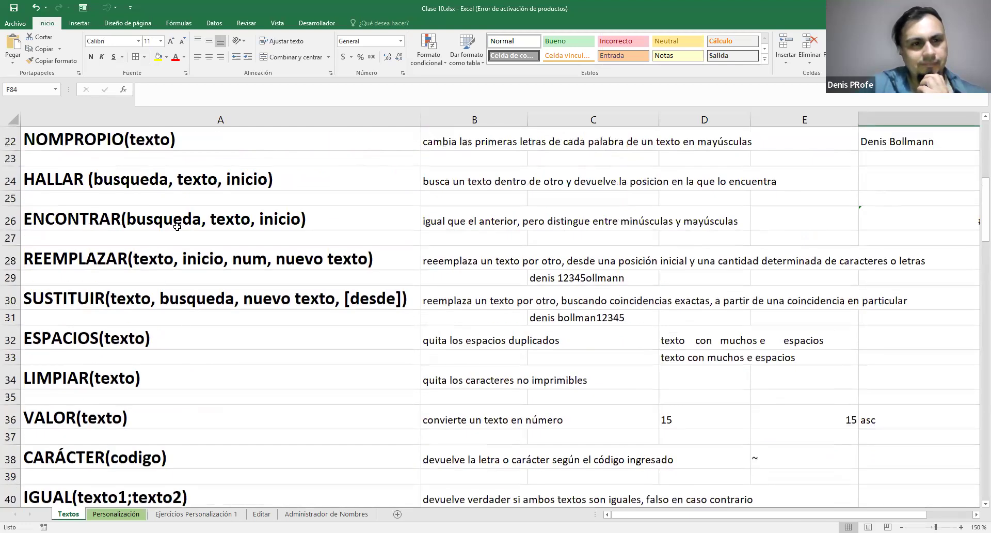
pyautogui.scroll(1, 179, 228)
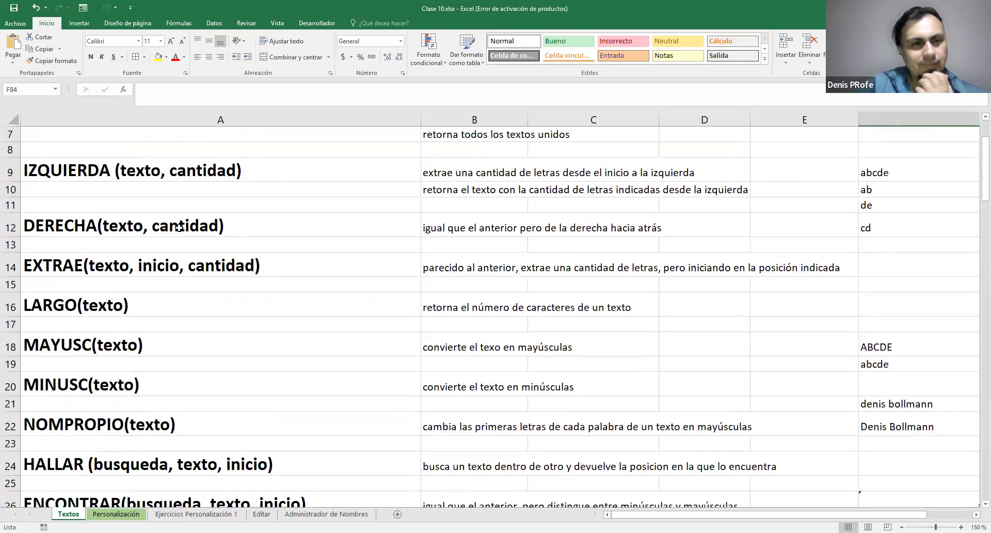
pyautogui.scroll(2, 179, 228)
pyautogui.scroll(-2, 179, 227)
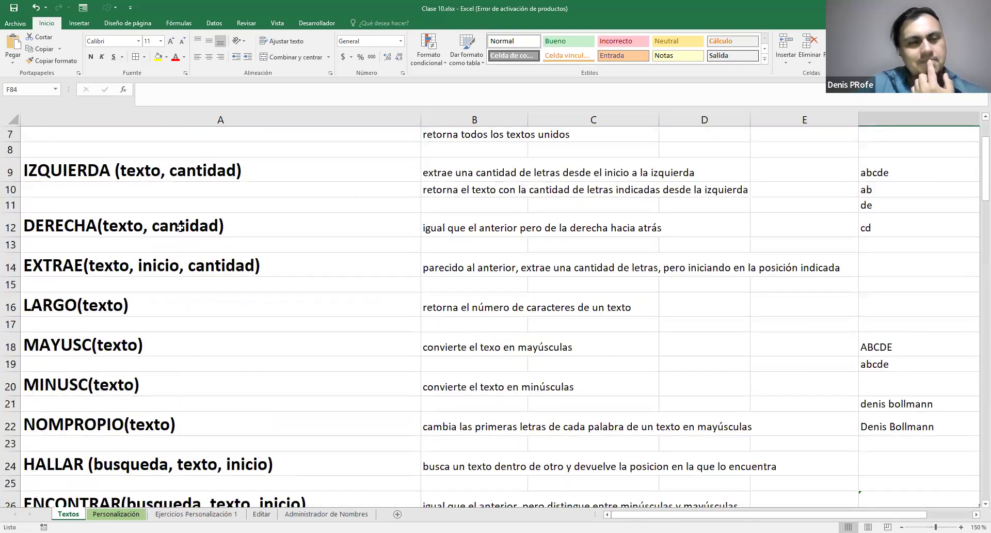
pyautogui.scroll(-1, 179, 228)
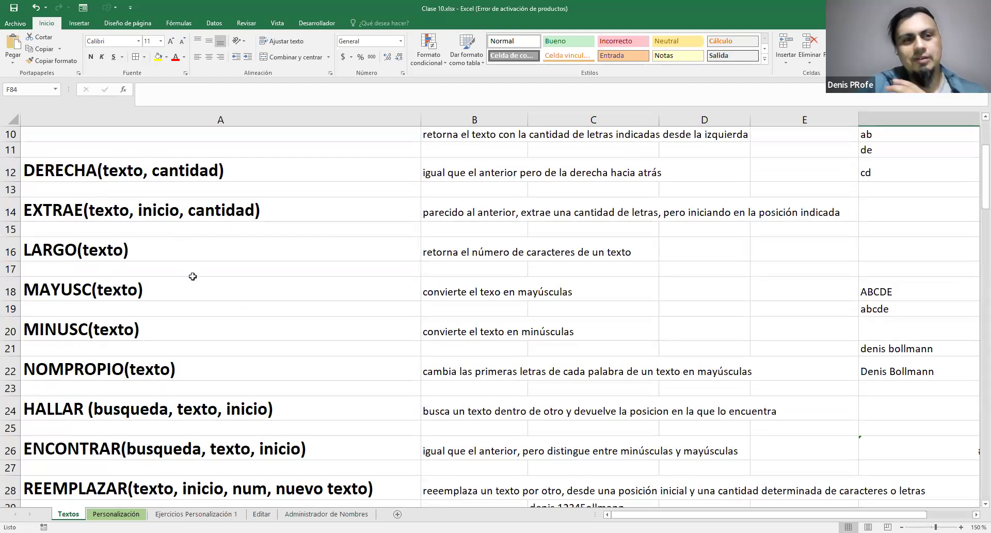
pyautogui.scroll(-3, 176, 295)
pyautogui.moveTo(108, 320)
pyautogui.mouseDown()
pyautogui.moveTo(123, 344)
pyautogui.moveTo(142, 327)
pyautogui.moveTo(116, 316)
pyautogui.moveTo(124, 316)
pyautogui.mouseUp()
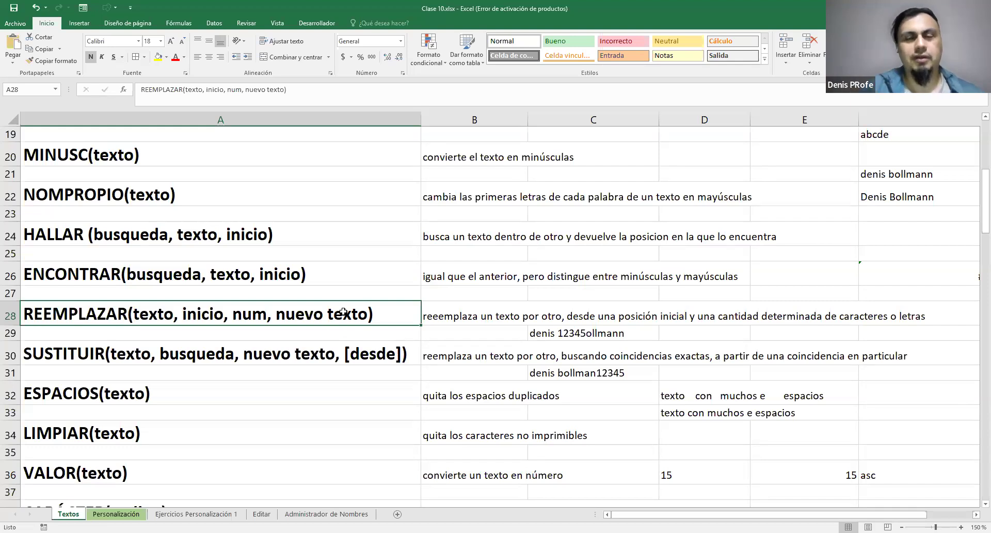
# Replace the header in F83 with "Largo" beside the posición espacio 1 column of exercise 2
pyautogui.scroll(-20, 525, 392)
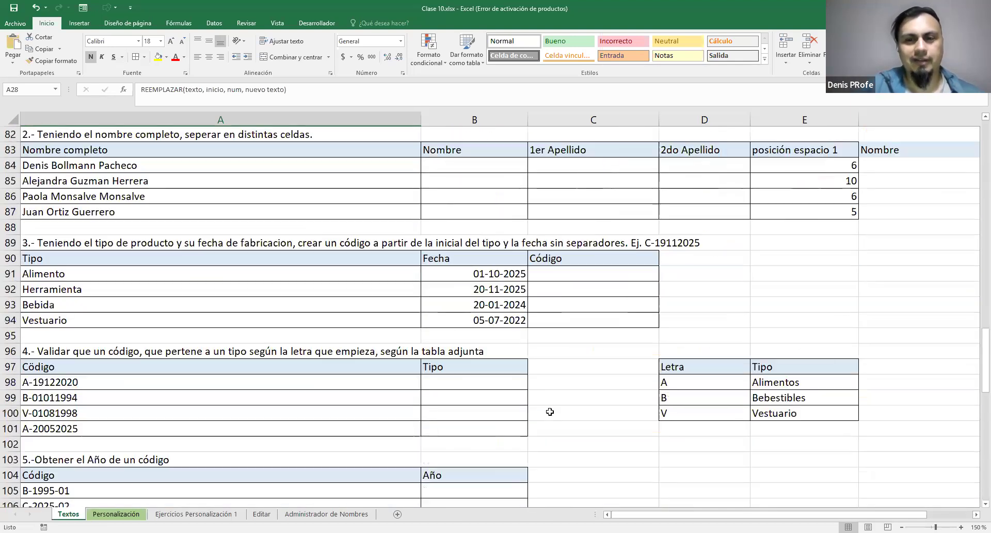
pyautogui.scroll(4, 571, 409)
pyautogui.scroll(-1, 704, 429)
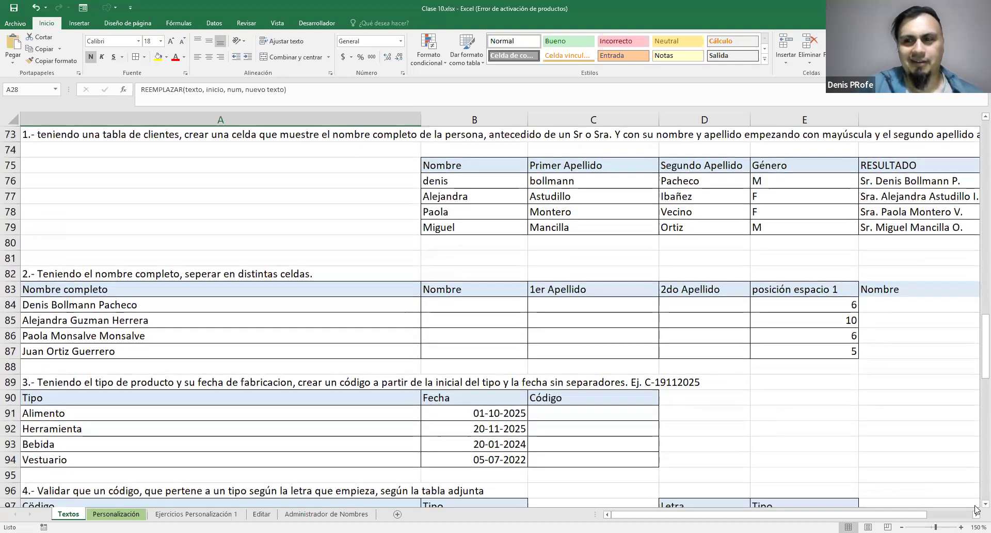
pyautogui.click(976, 513)
pyautogui.click(506, 290)
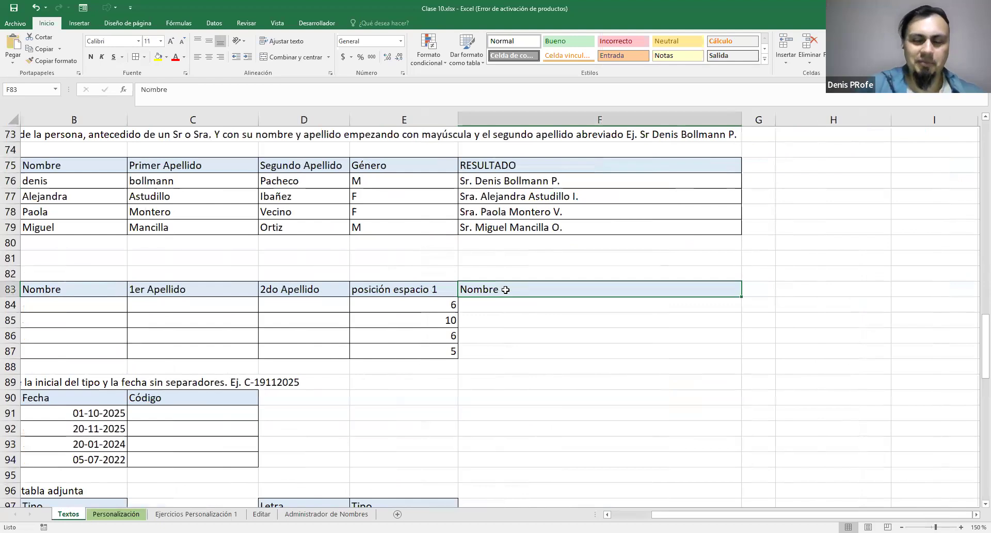
pyautogui.write('Largo')
pyautogui.press('Return')
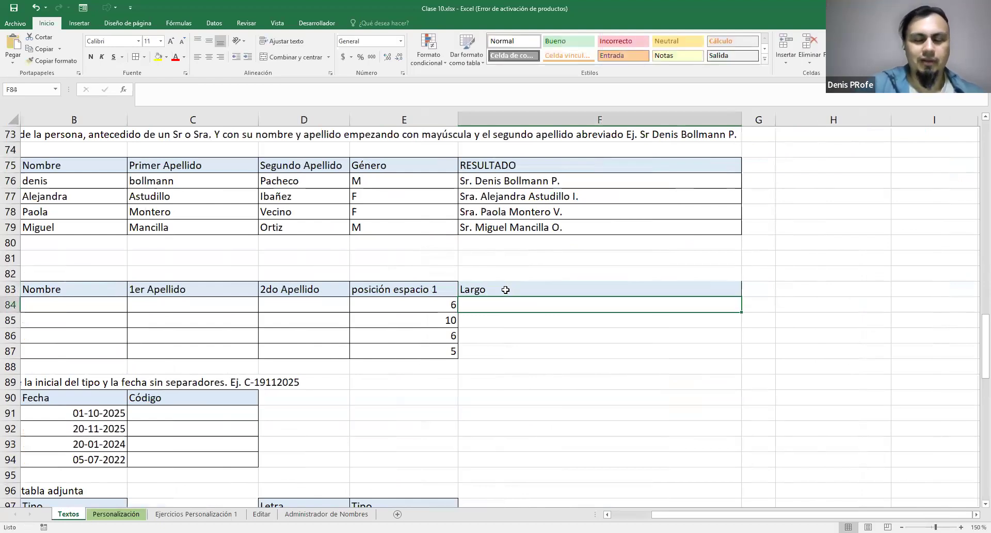
# Enter =LARGO(A84) in F84 to count the full name's characters and fill the formula down to F87
pyautogui.write('=L')
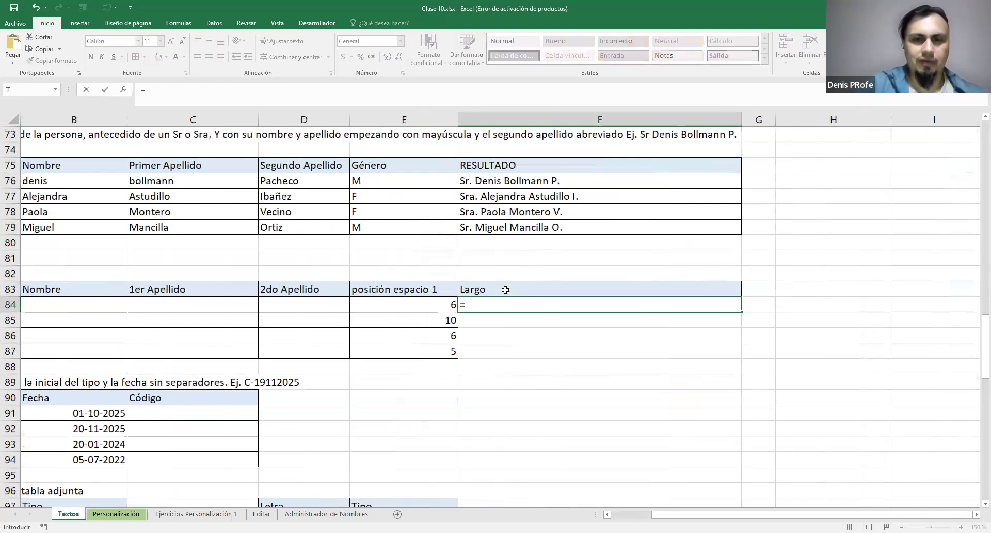
pyautogui.press('Tab')
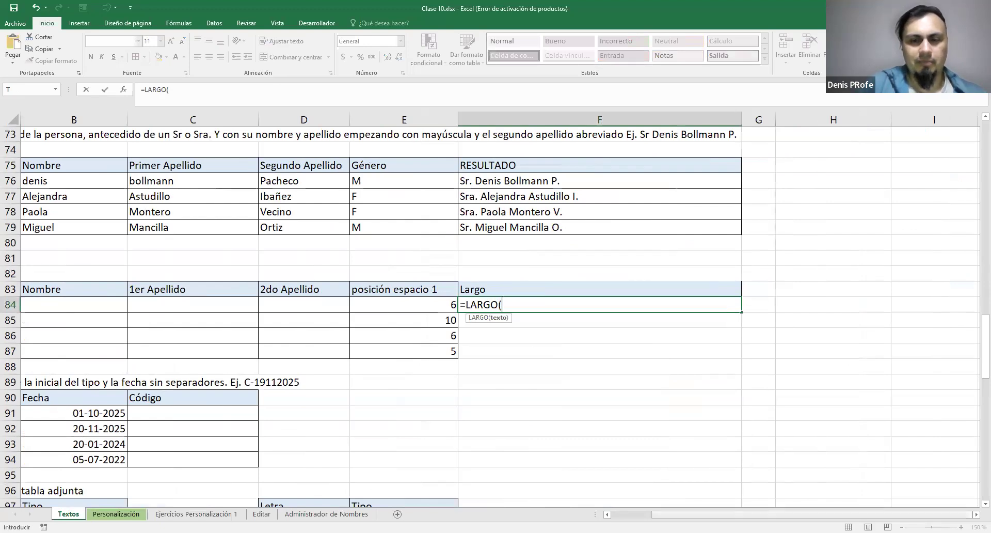
pyautogui.moveTo(671, 514); pyautogui.dragTo(632, 514)
pyautogui.click(191, 303)
pyautogui.moveTo(763, 514); pyautogui.dragTo(780, 514)
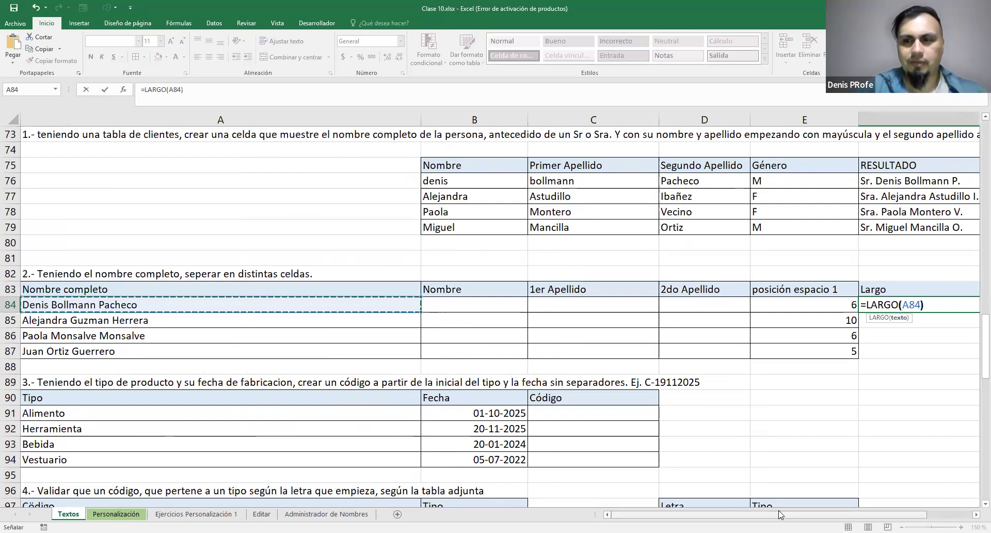
pyautogui.write(')')
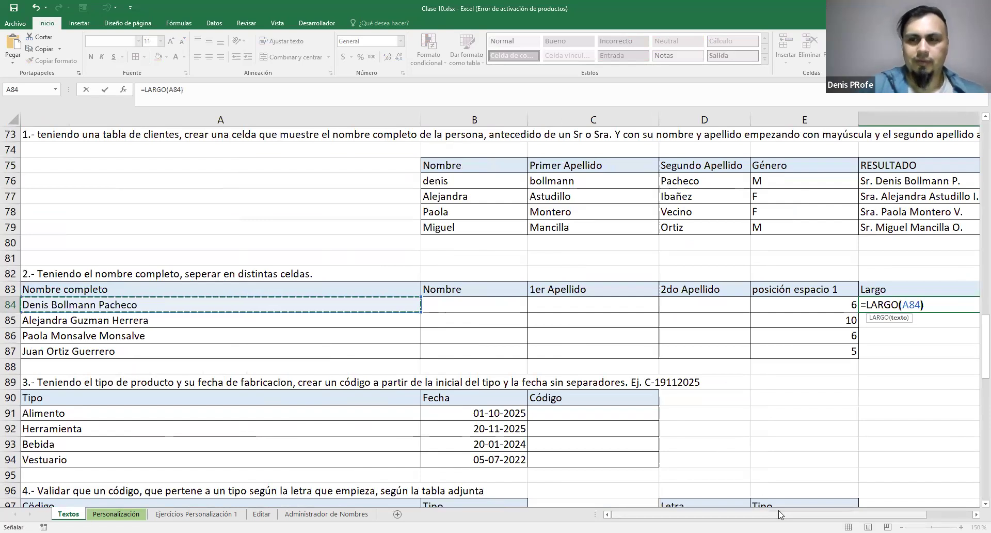
pyautogui.hotkey('ctrl', 'Return')
pyautogui.doubleClick(742, 313)
# Apply all borders to the Largo helper column F83:F87
pyautogui.moveTo(513, 288); pyautogui.dragTo(550, 351)
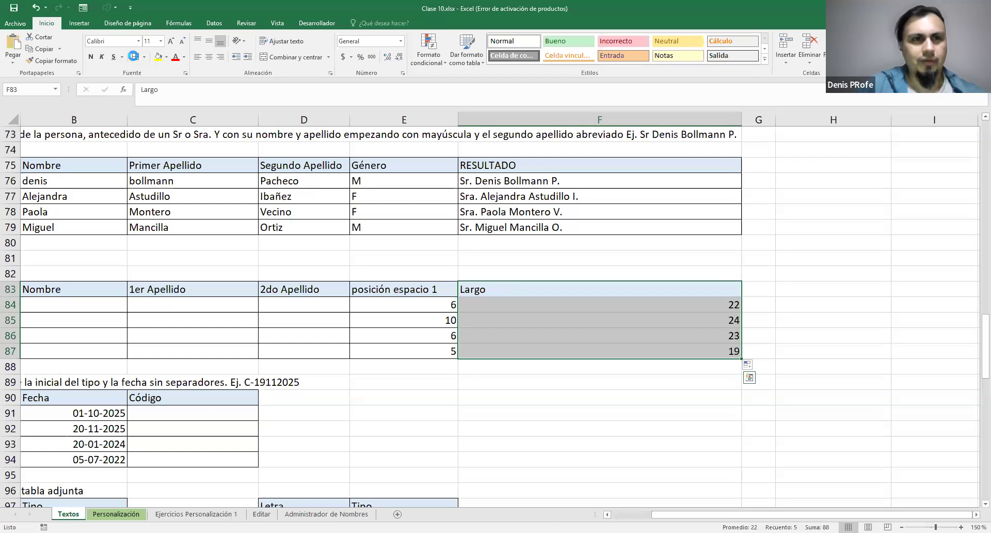
pyautogui.hscroll(-3, 605, 461)
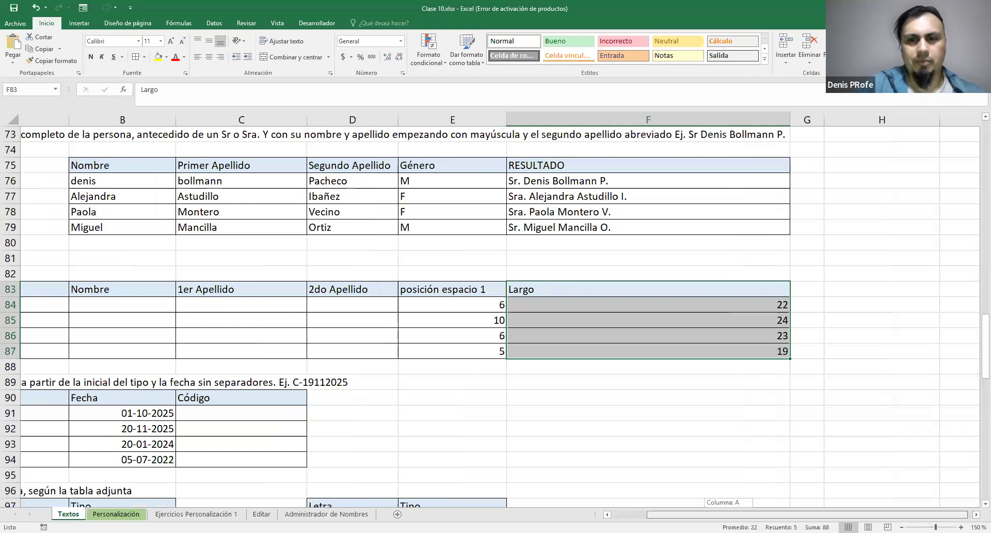
pyautogui.hscroll(1, 368, 359)
pyautogui.click(94, 306)
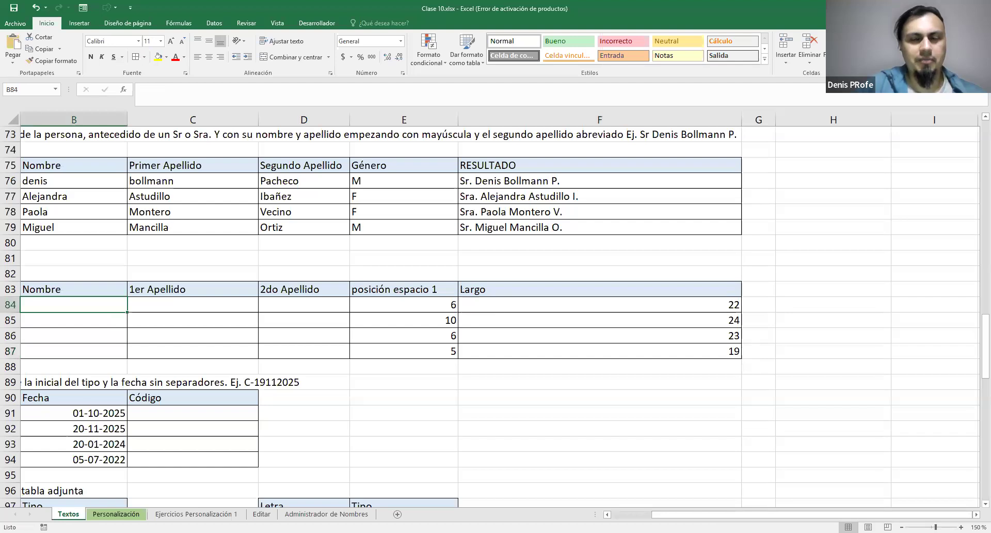
pyautogui.hscroll(-1, 634, 493)
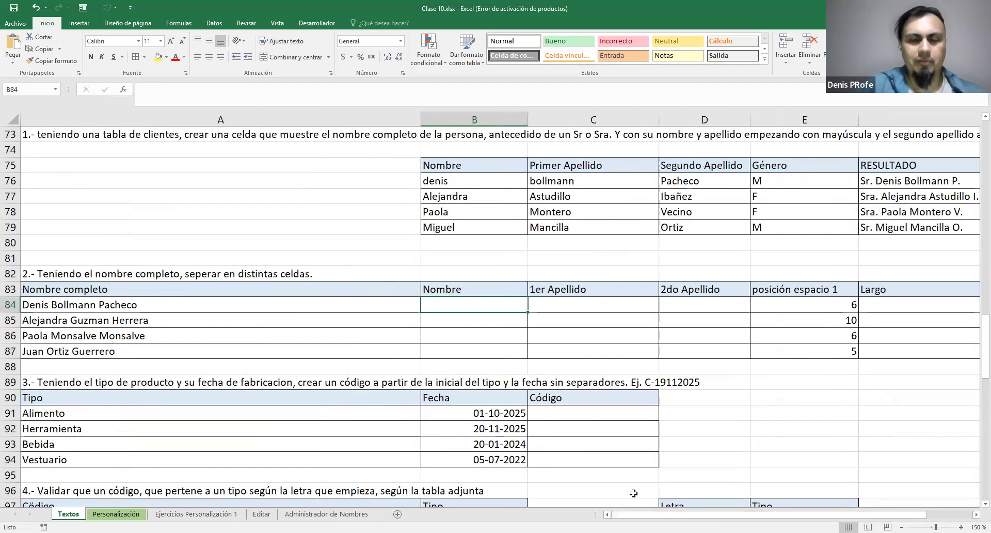
pyautogui.write('=RRE')
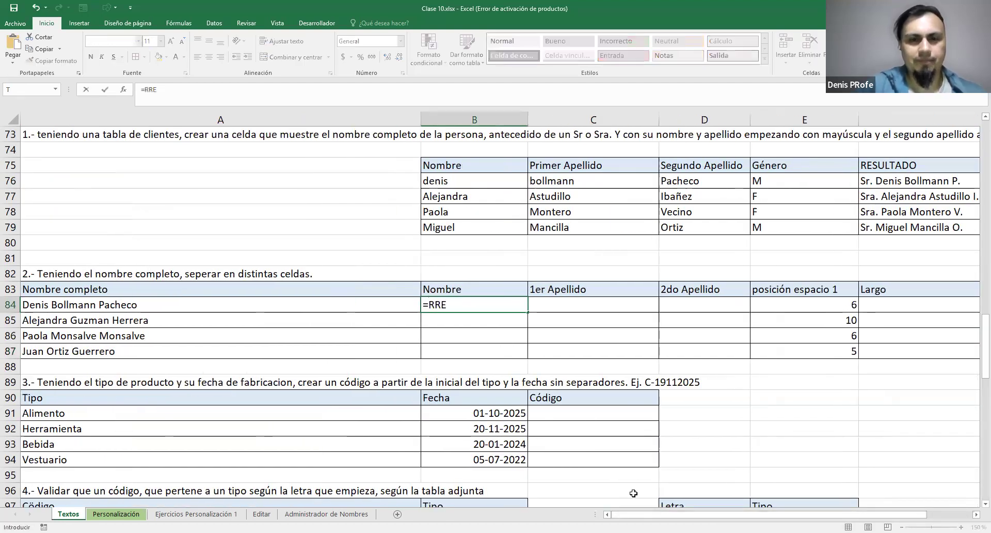
pyautogui.press('BackSpace')
pyautogui.press('BackSpace')
pyautogui.write('E')
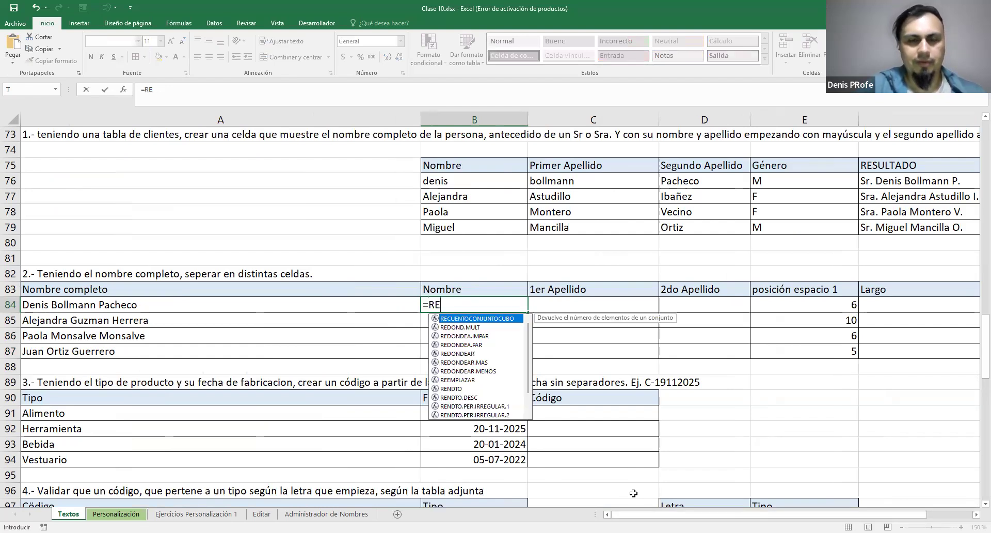
pyautogui.write('MP')
pyautogui.press('Escape')
# Check the REEMPLAZAR and neighbouring text function descriptions in the reference list above the exercises
pyautogui.scroll(13, 123, 397)
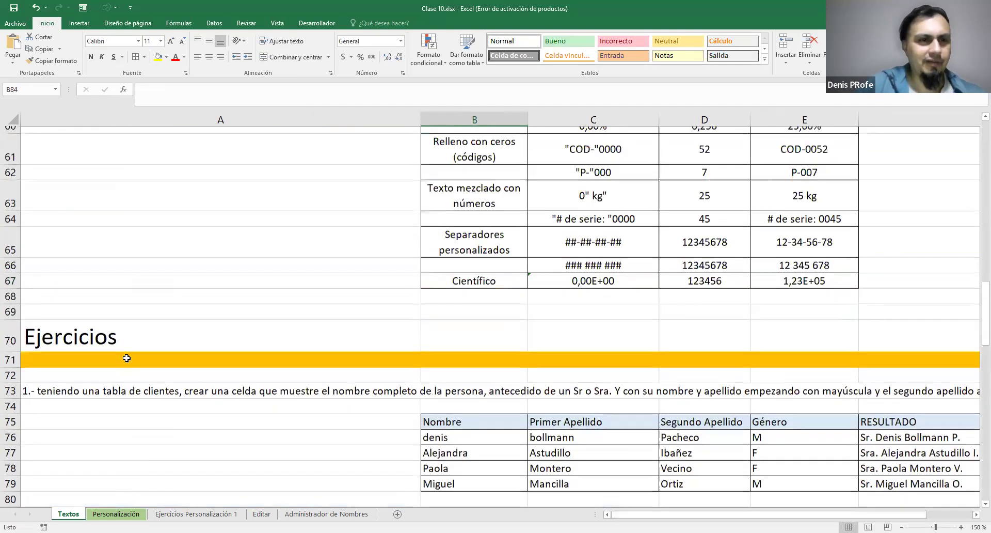
pyautogui.scroll(3, 126, 357)
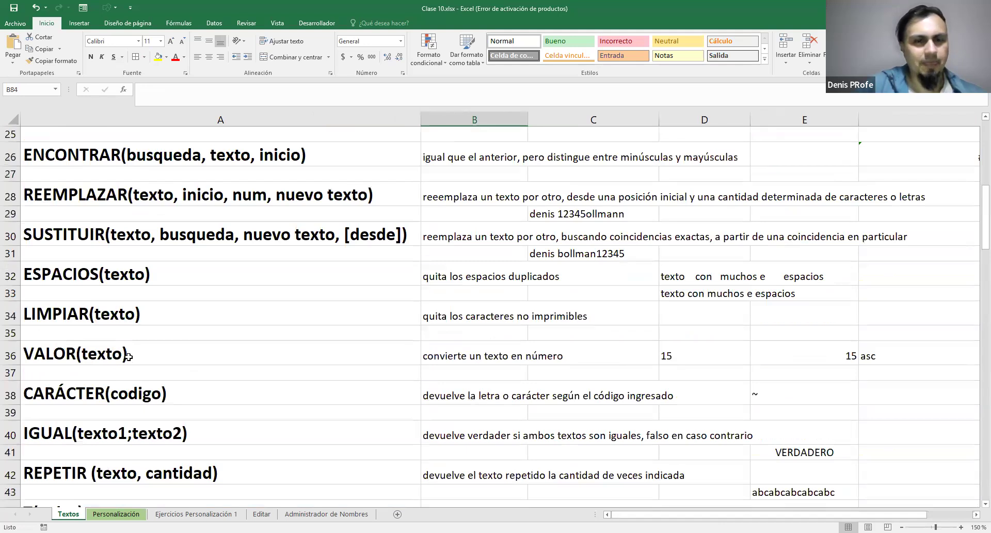
pyautogui.scroll(2, 180, 347)
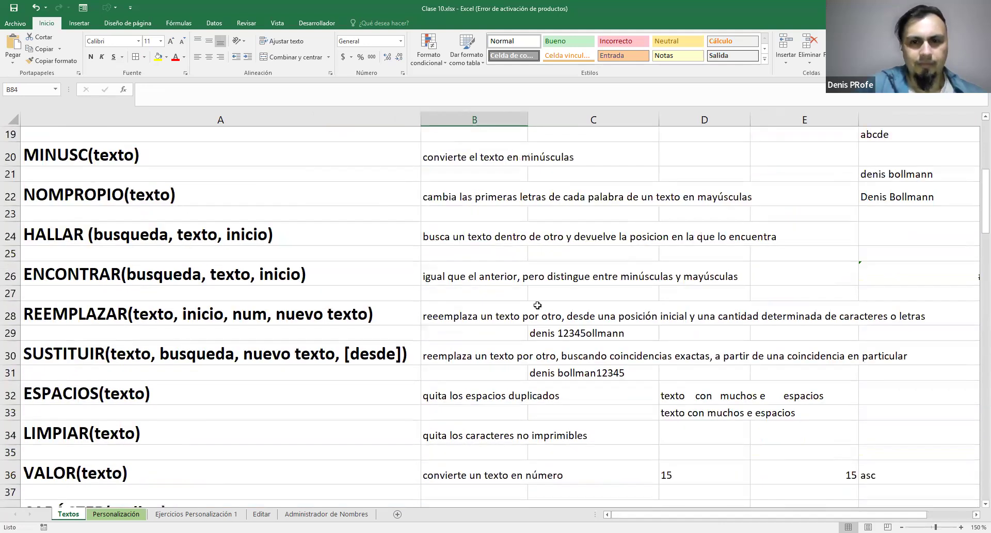
pyautogui.scroll(-1, 616, 373)
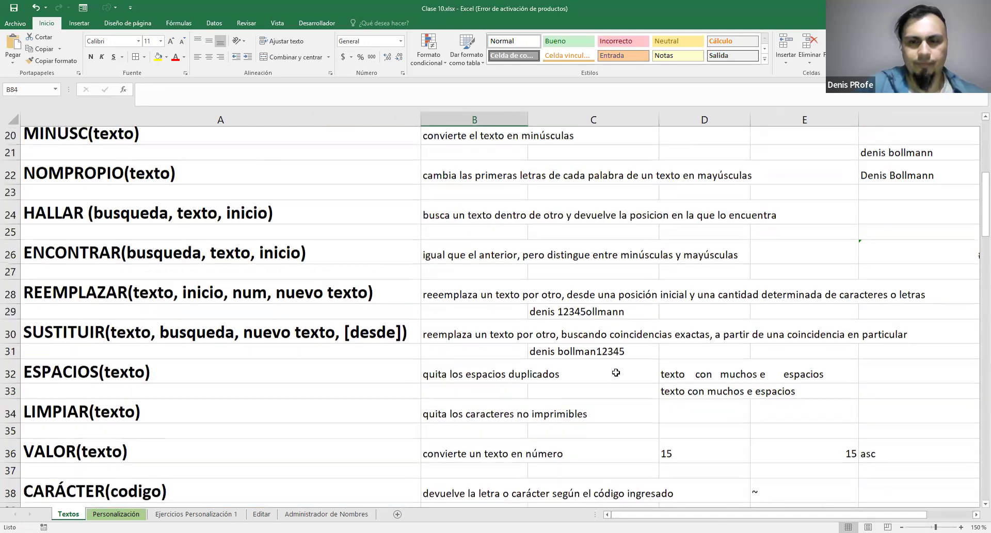
pyautogui.scroll(-20, 616, 372)
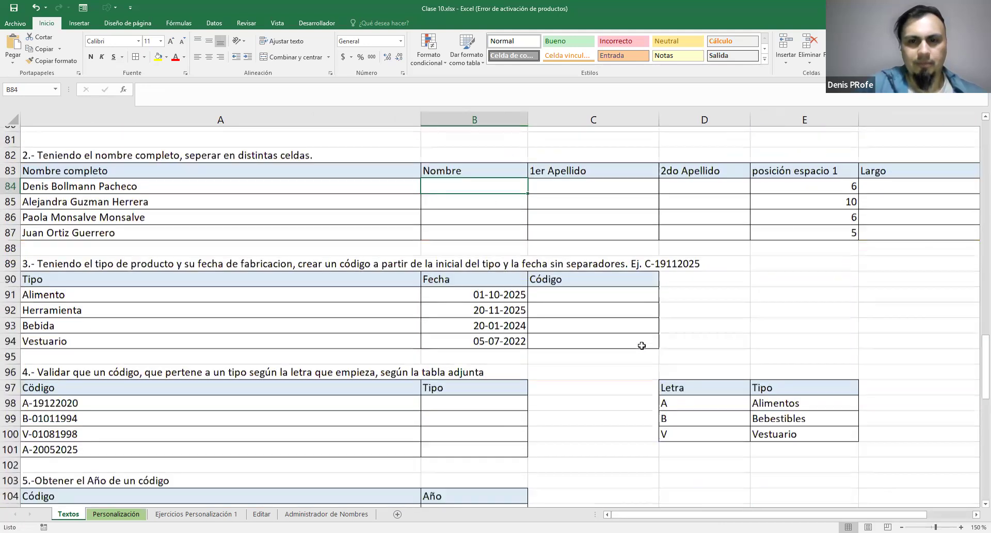
pyautogui.scroll(4, 641, 345)
# Try to extract the first name in B84 with =REEMPLAZAR(" ";E84;F84-E84;"")
pyautogui.write('=')
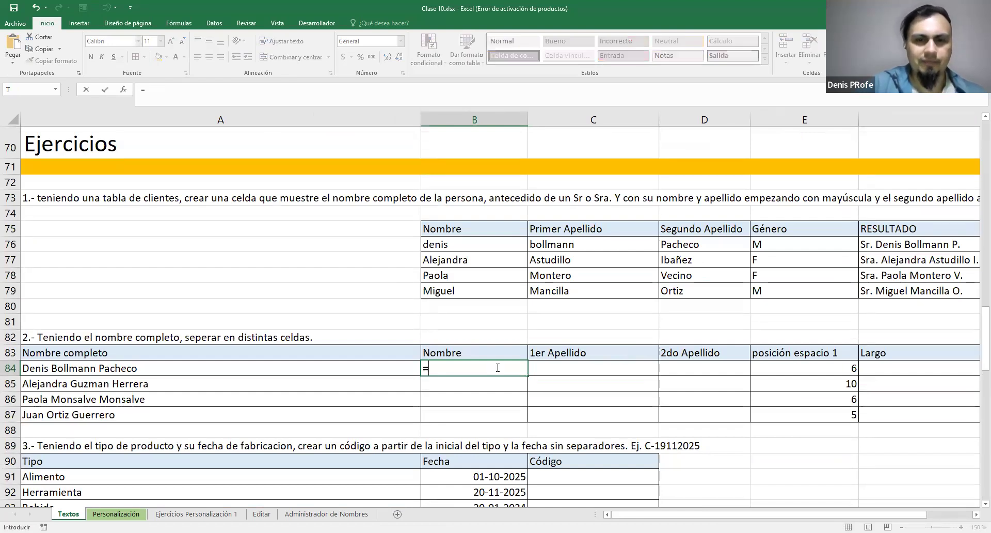
pyautogui.write('REEMPLAZAR(')
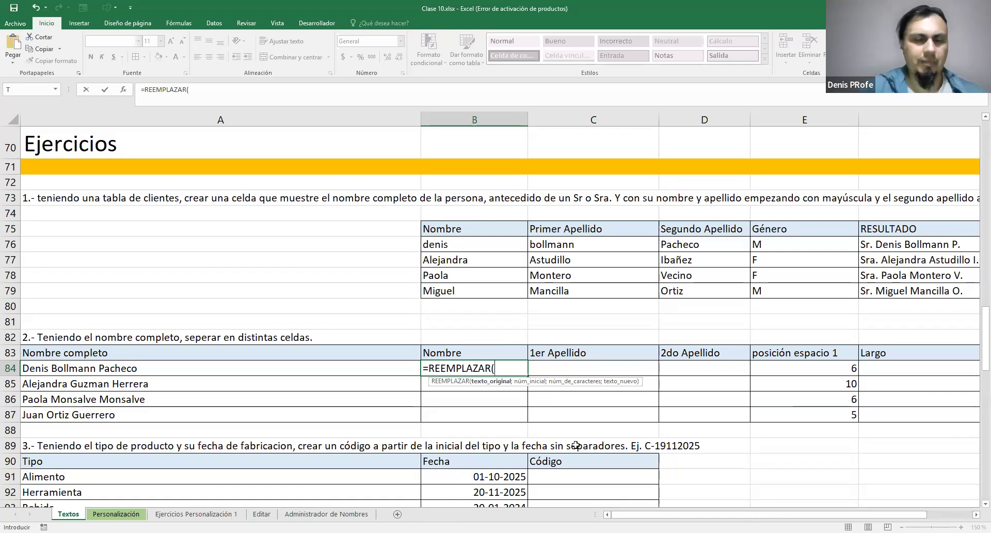
pyautogui.write('" "')
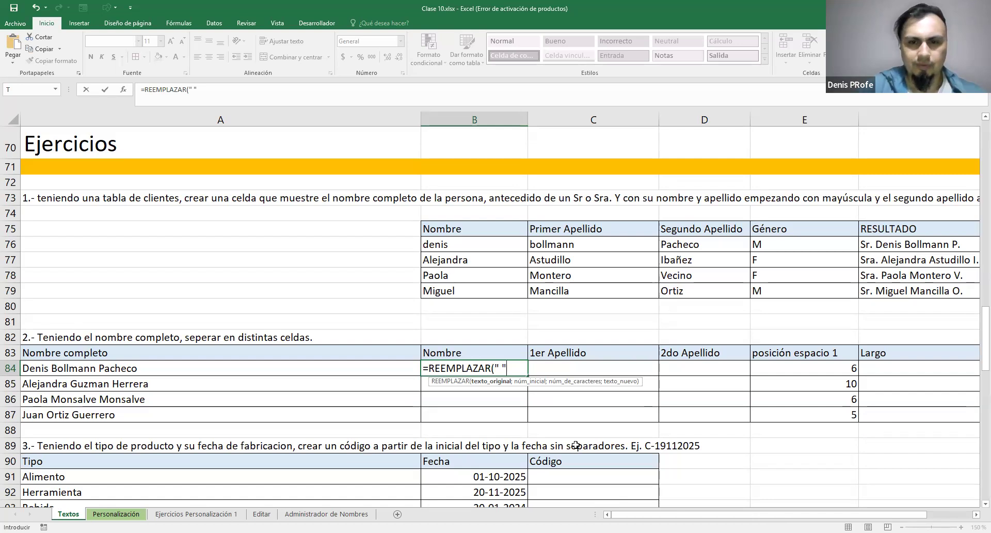
pyautogui.write(';')
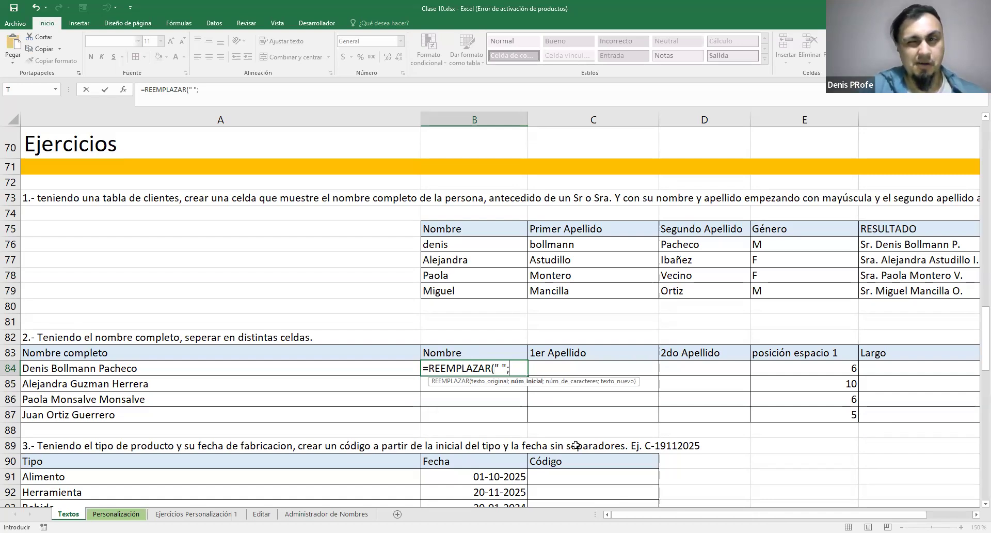
pyautogui.click(824, 369)
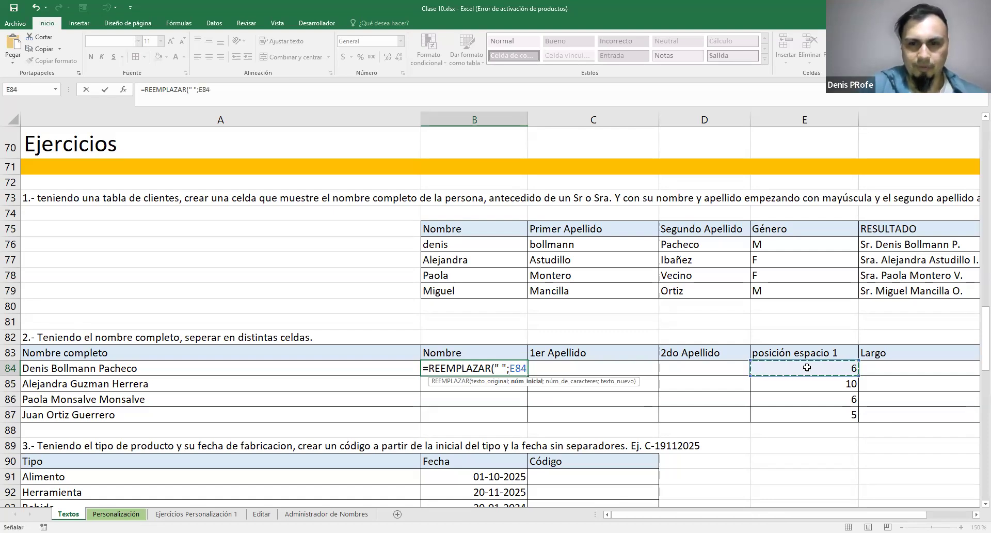
pyautogui.write(';')
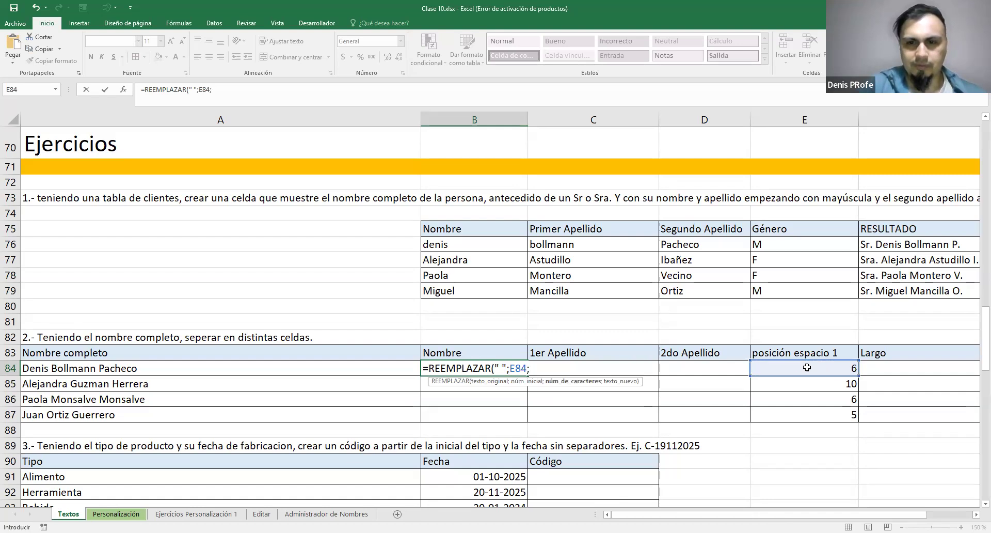
pyautogui.hscroll(3, 456, 414)
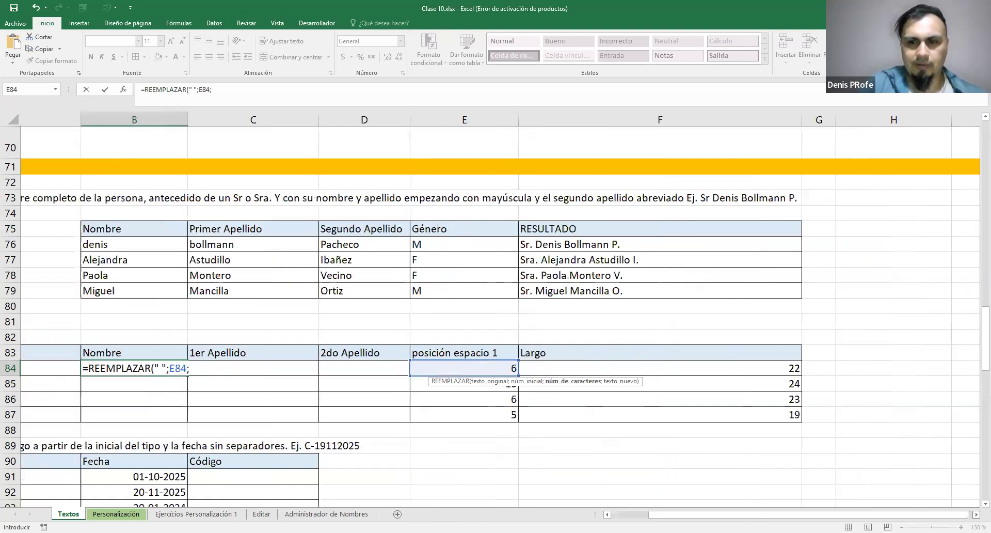
pyautogui.write('22-')
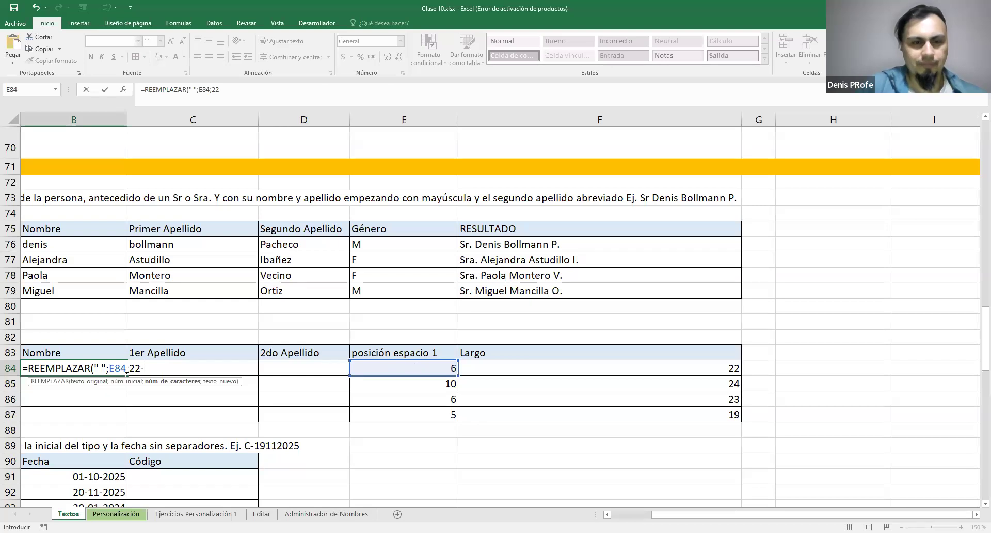
pyautogui.press('BackSpace')
pyautogui.press('BackSpace')
pyautogui.press('BackSpace')
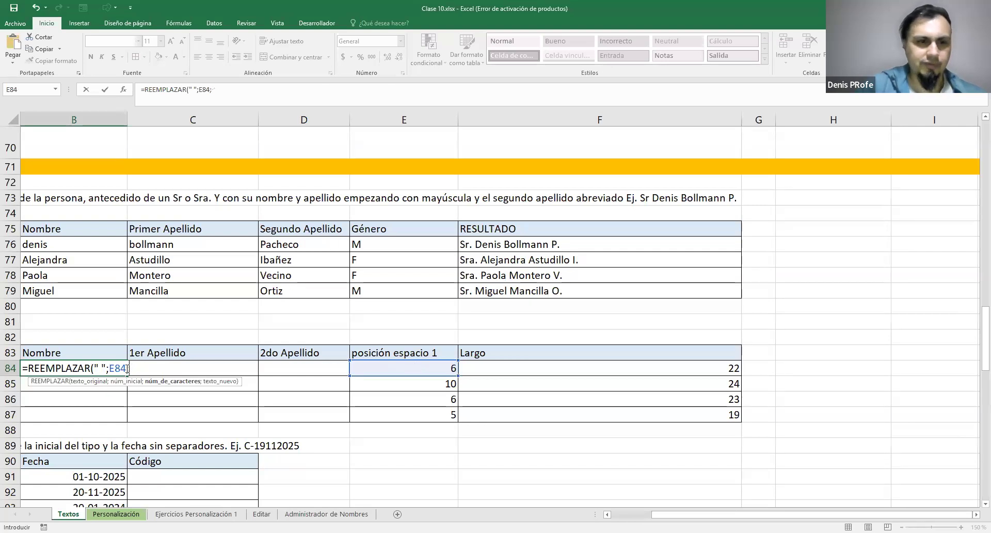
pyautogui.click(655, 363)
pyautogui.write('-')
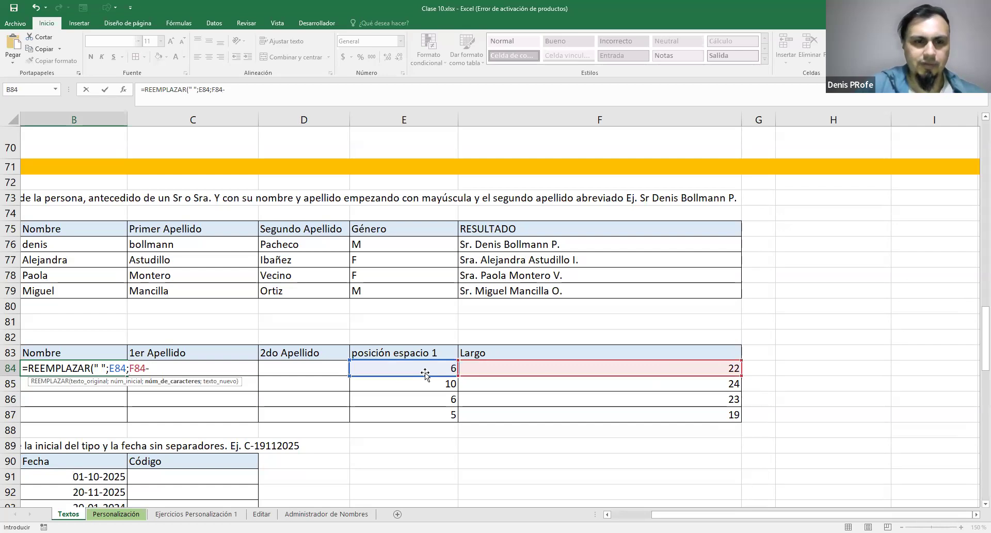
pyautogui.click(375, 375)
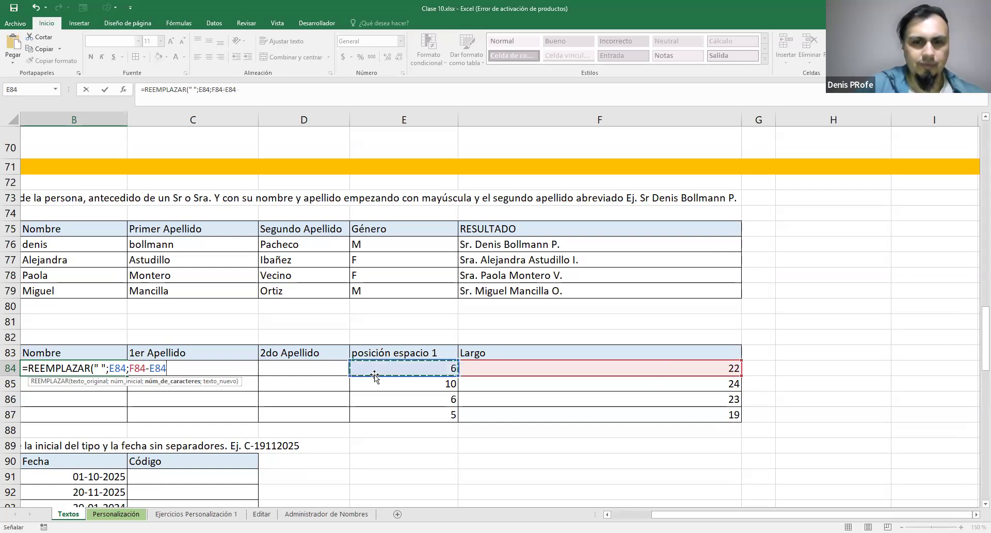
pyautogui.write(';"')
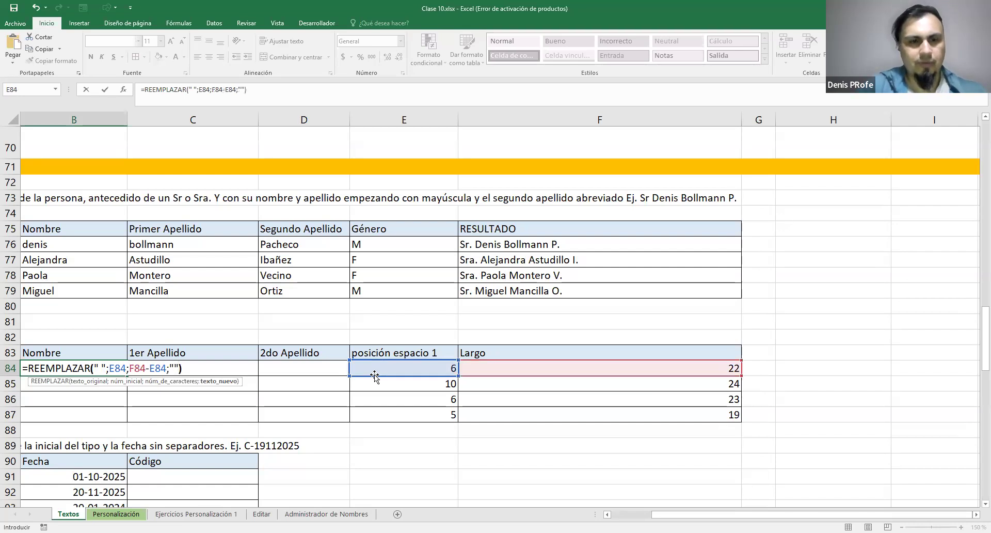
pyautogui.press('Return')
# Review the REEMPLAZAR formula in B84 against the function reference list and the posición espacio 1 and Largo helper columns
pyautogui.press('Up')
pyautogui.press('Left')
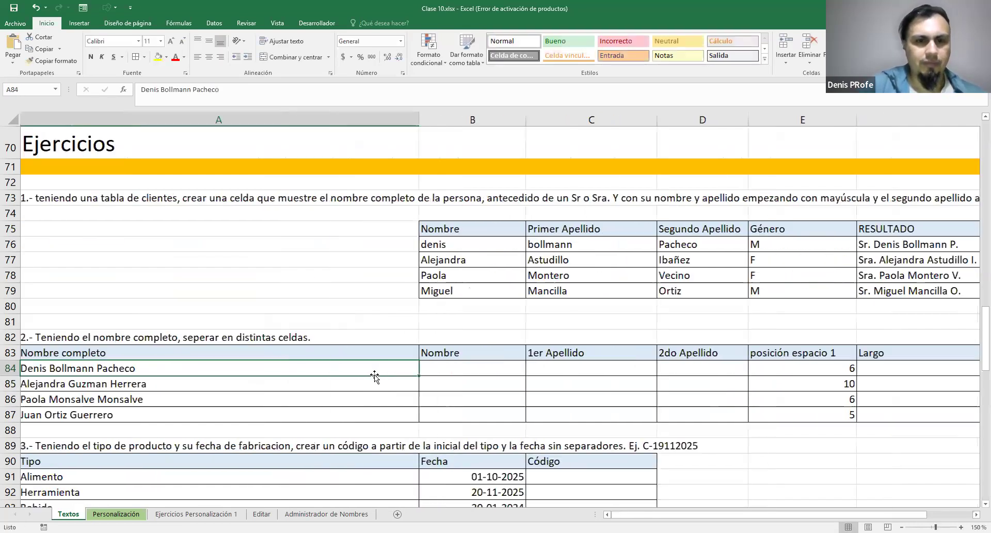
pyautogui.press('Right')
pyautogui.press('F2')
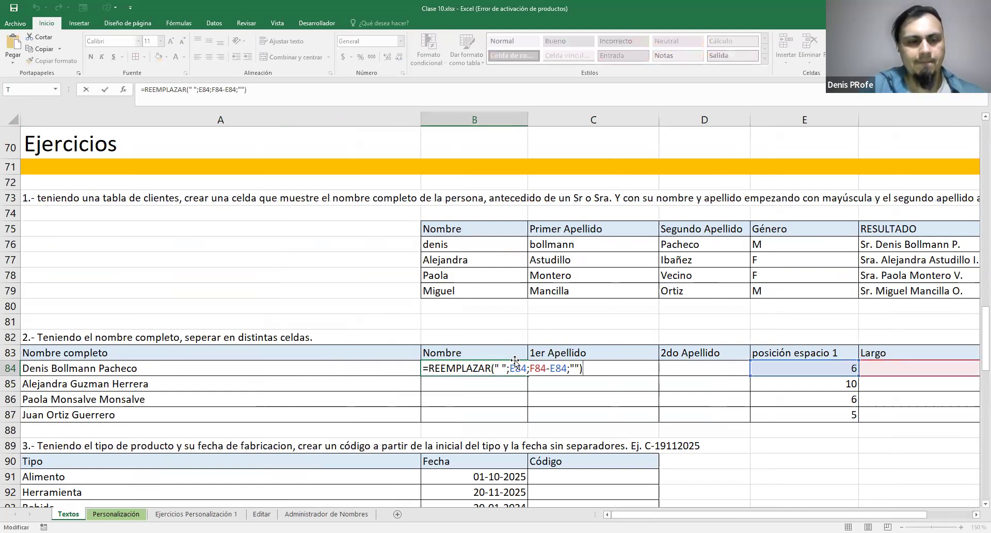
pyautogui.press('Escape')
pyautogui.scroll(12, 496, 364)
pyautogui.scroll(4, 479, 367)
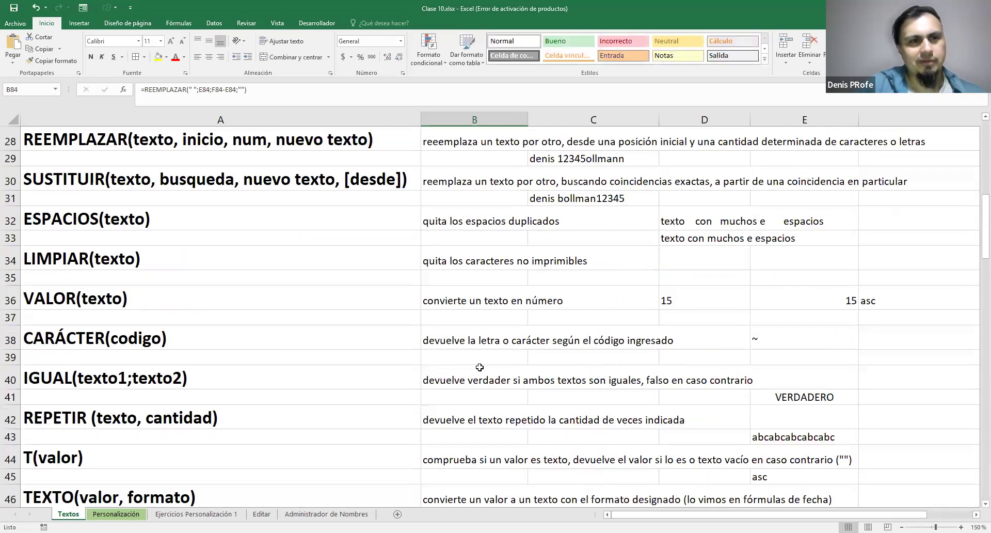
pyautogui.scroll(1, 497, 288)
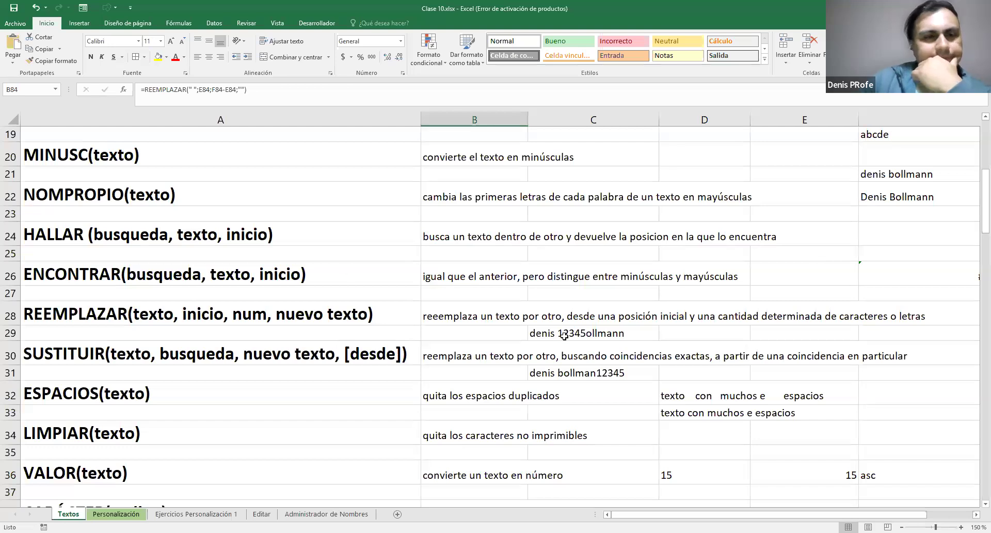
pyautogui.scroll(-20, 361, 287)
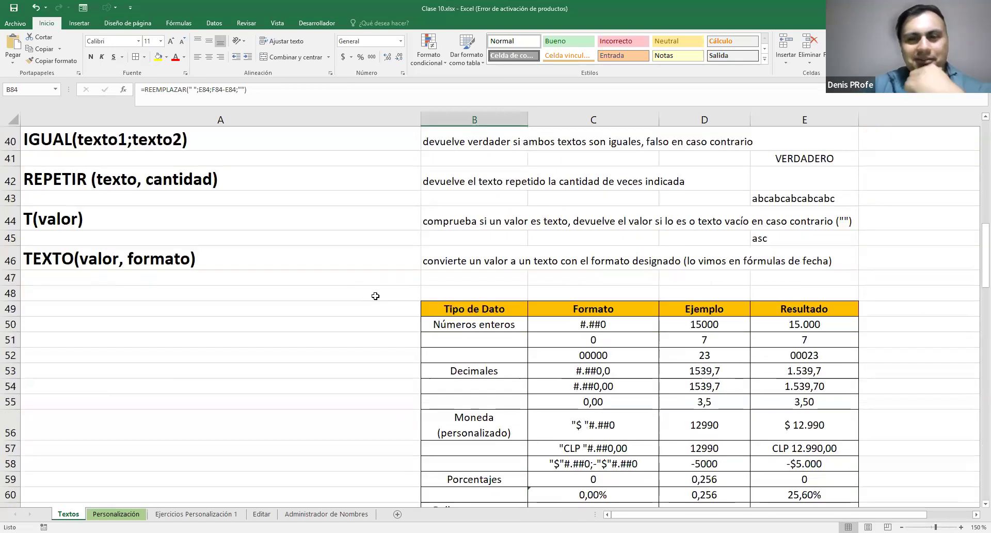
pyautogui.scroll(3, 735, 350)
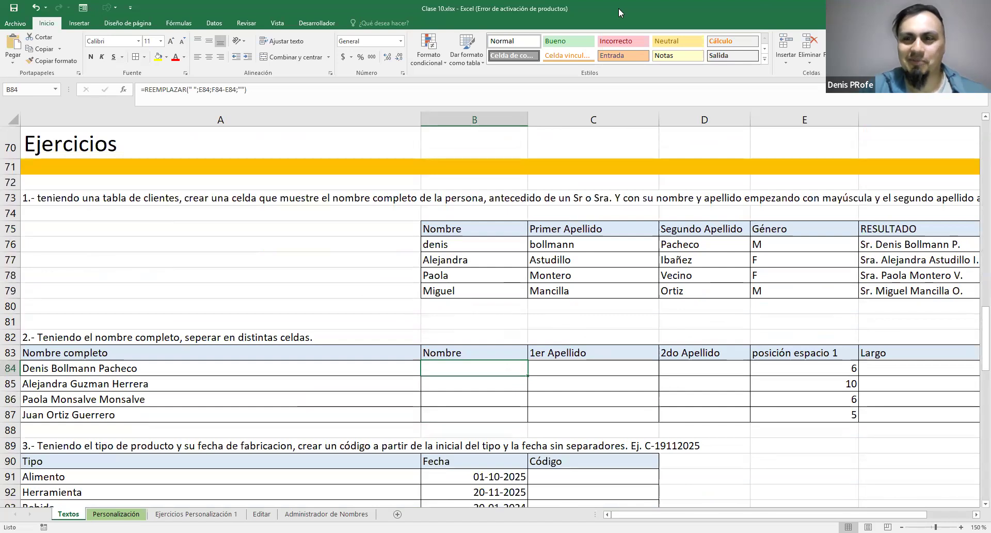
pyautogui.hscroll(5, 385, 374)
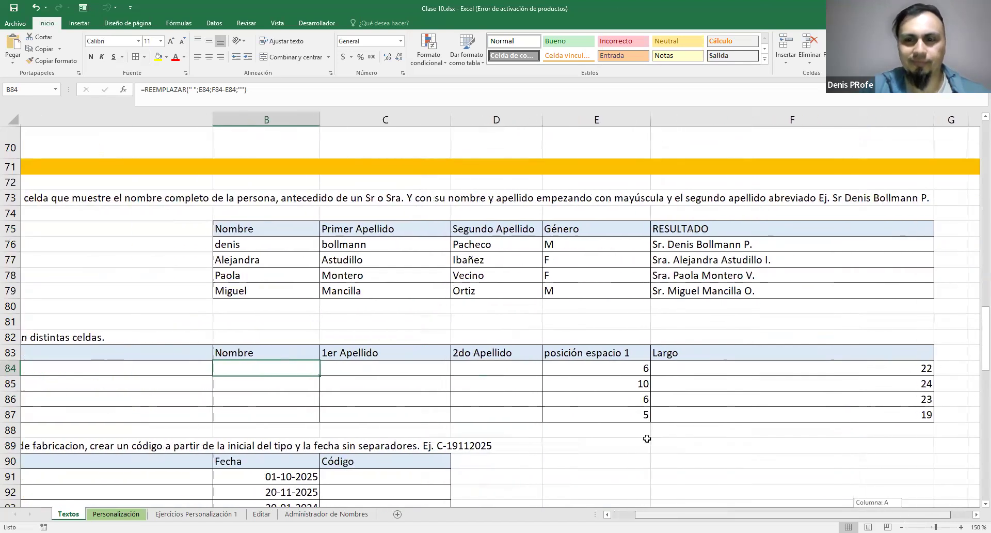
pyautogui.hscroll(4, 386, 375)
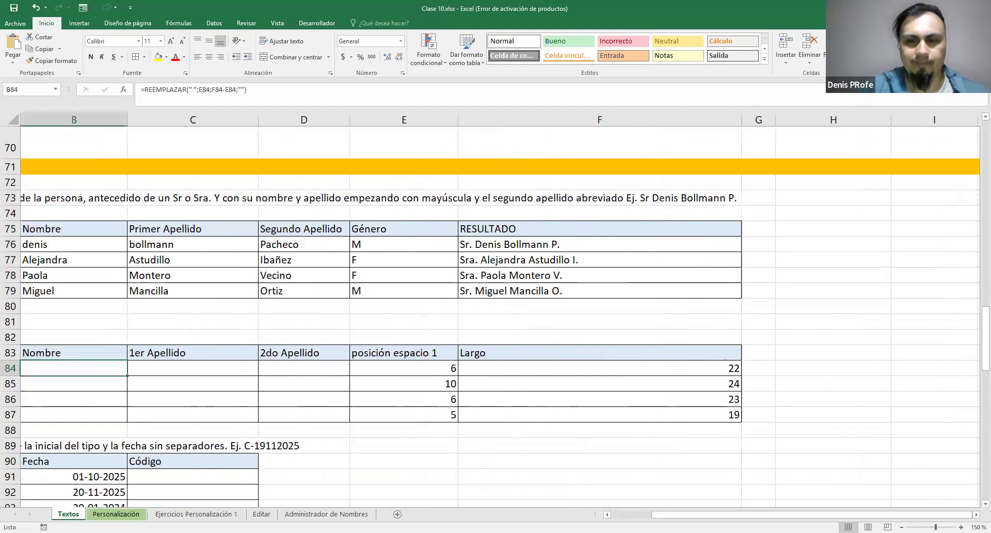
pyautogui.hscroll(-5, 386, 374)
pyautogui.hscroll(-4, 454, 361)
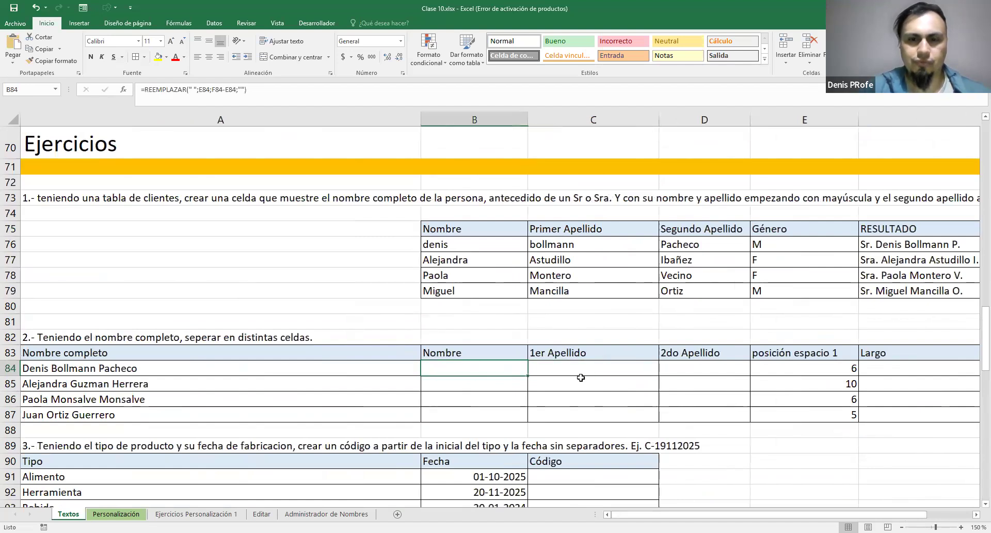
# Replace the formula in B84 with =IZQUIERDA(A84;E84) to extract the first name from the full name
pyautogui.press('Delete')
pyautogui.write('=')
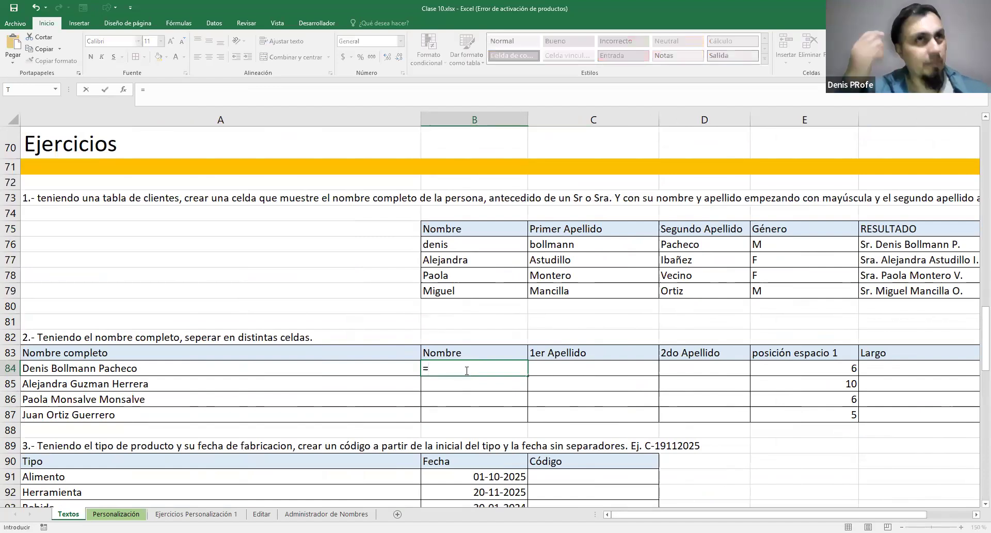
pyautogui.write('IZQUIERDA(')
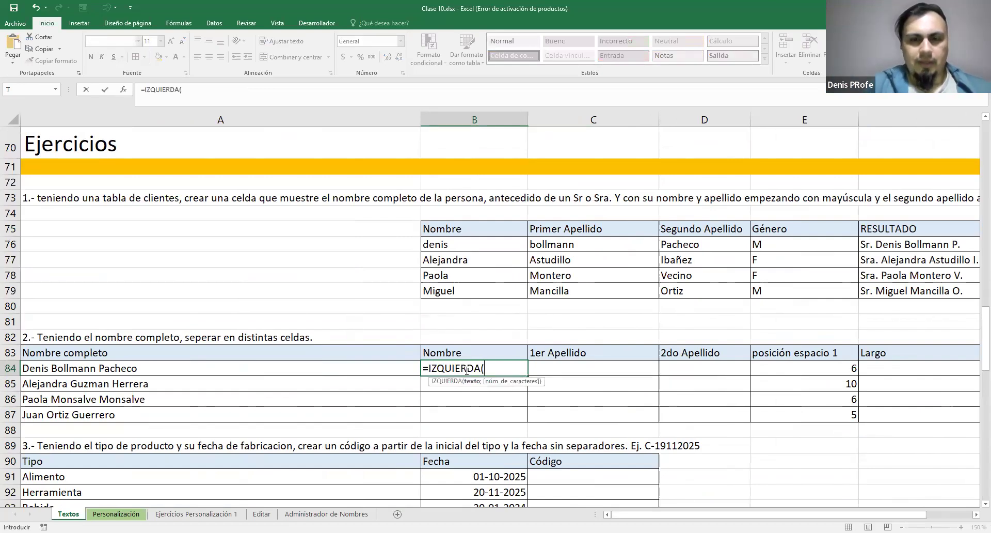
pyautogui.click(205, 368)
pyautogui.write(';')
pyautogui.click(835, 369)
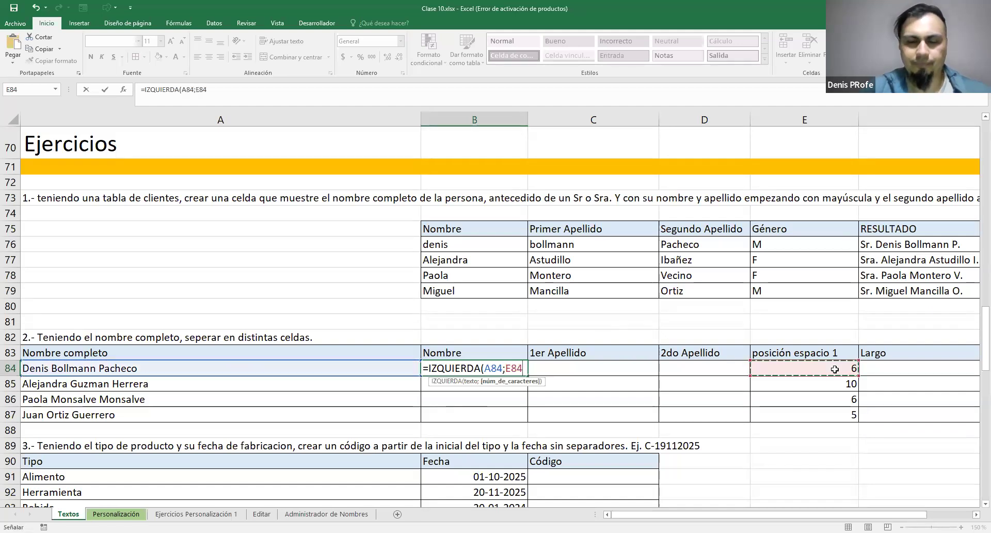
pyautogui.write(')')
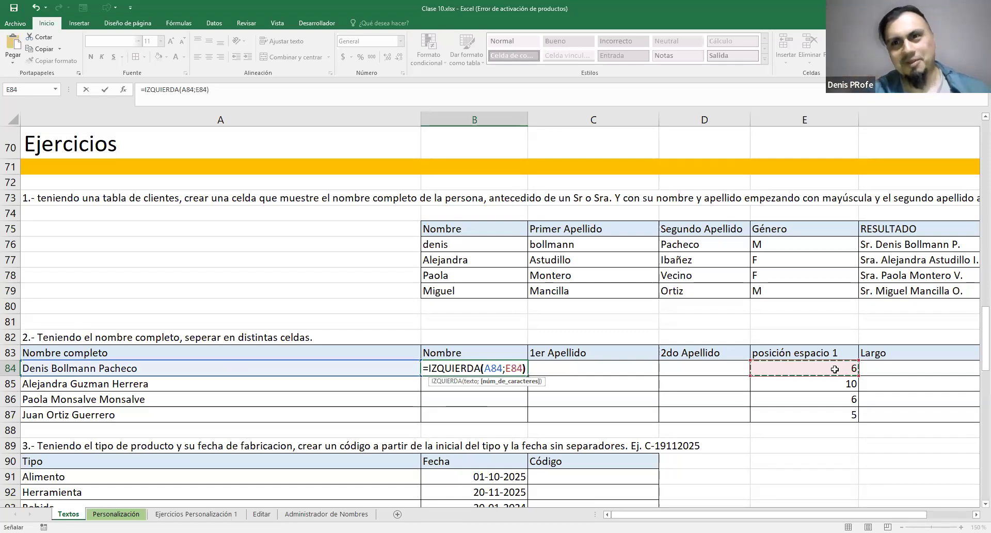
pyautogui.hotkey('ctrl', 'Return')
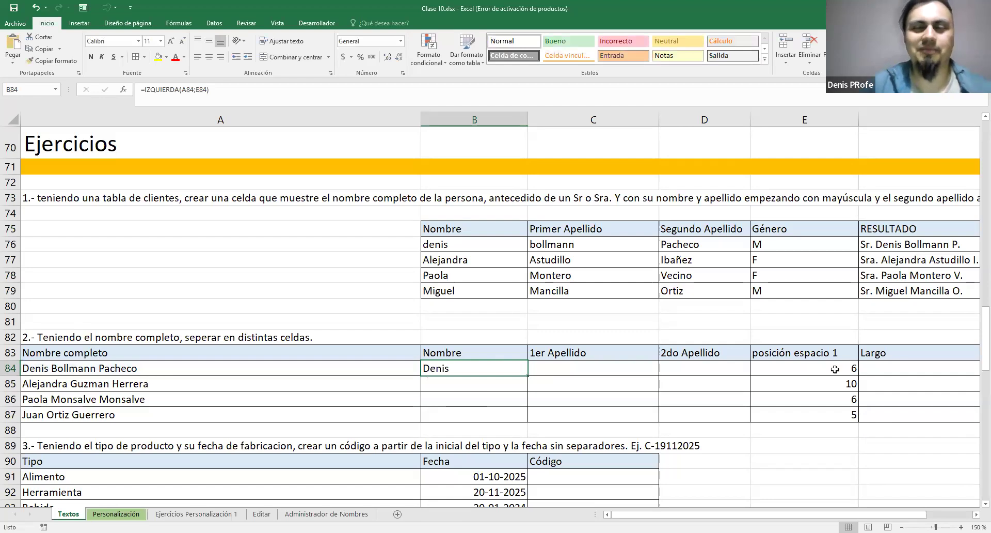
# Inspect the A84 and E84 arguments of the IZQUIERDA formula in B84, leaving the formula as it is
pyautogui.doubleClick(491, 372)
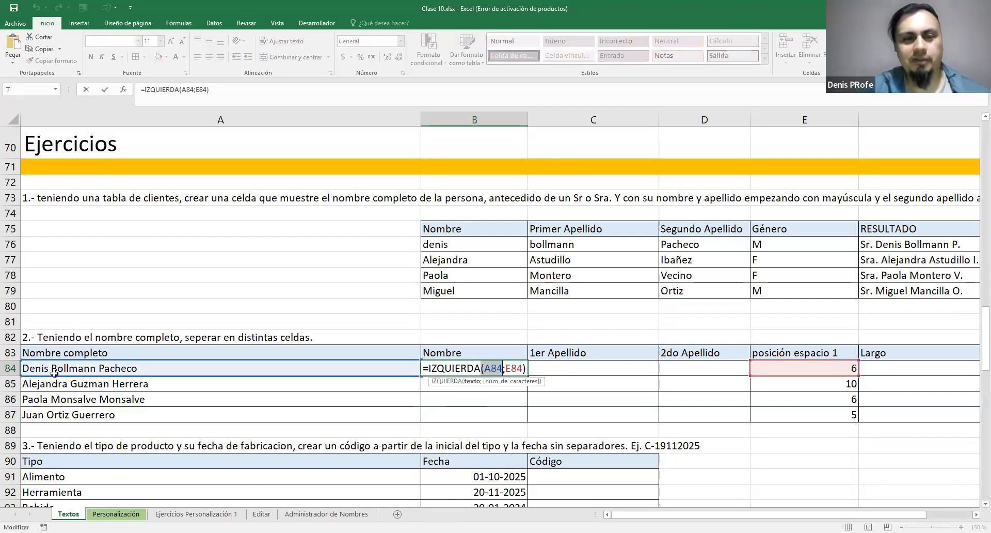
pyautogui.doubleClick(515, 368)
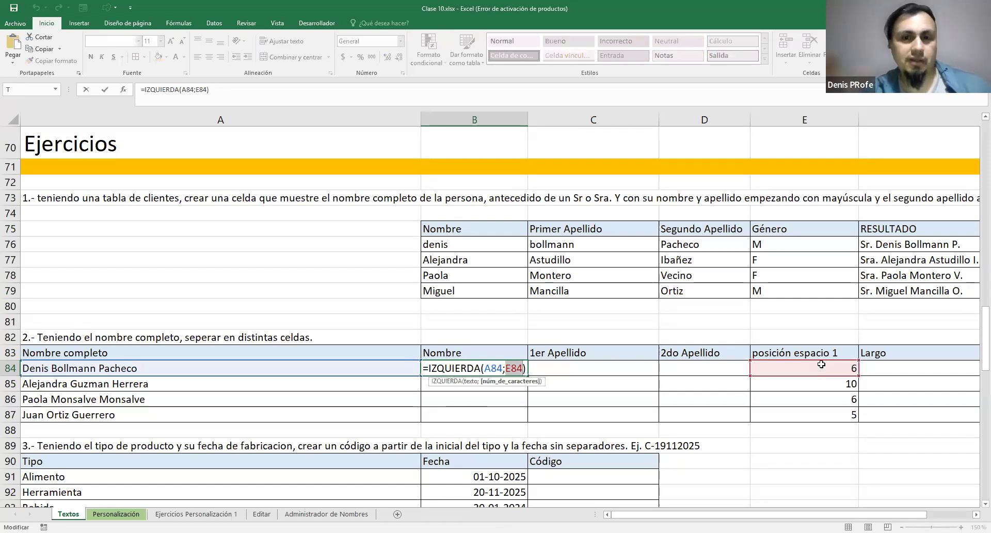
pyautogui.press('Return')
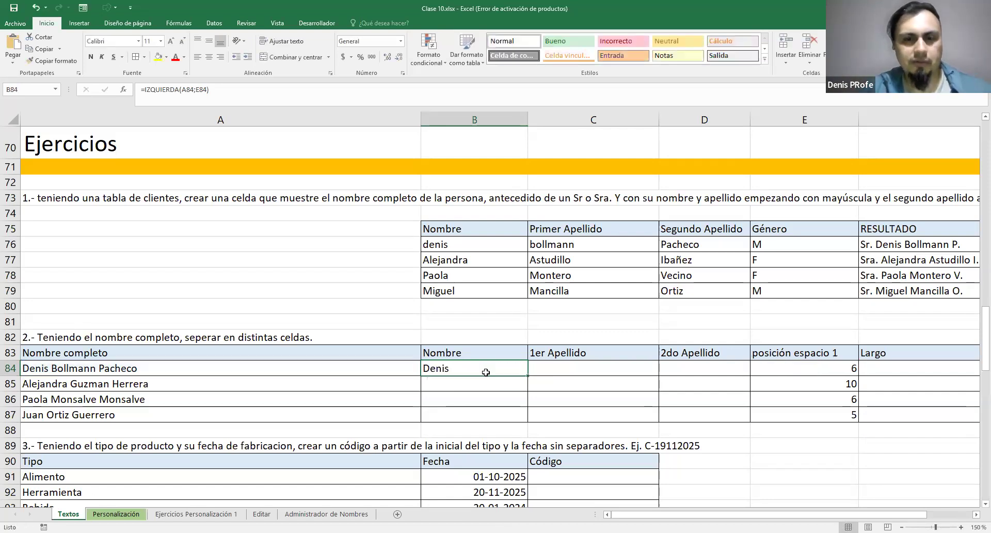
pyautogui.click(444, 367)
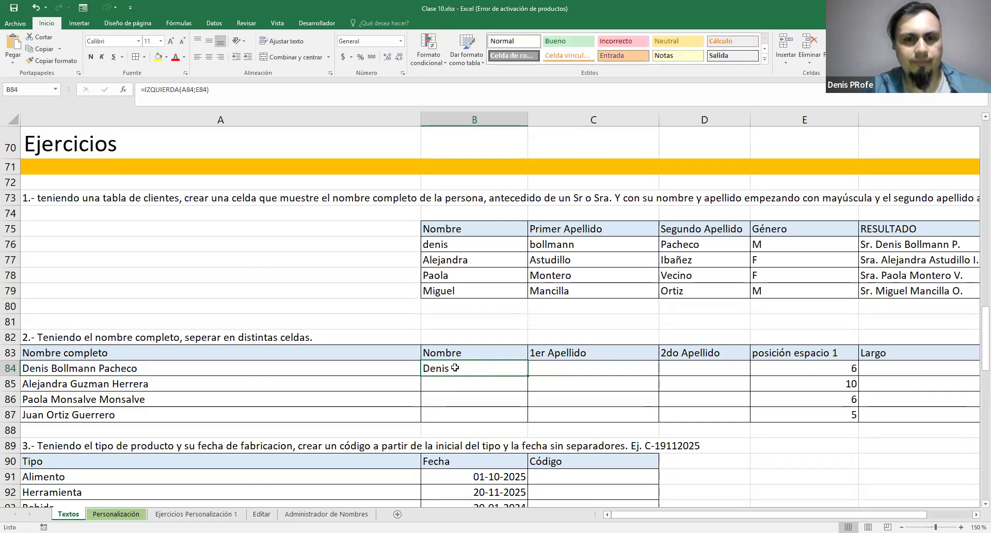
# Copy B84, paste it as values into E89 and append 1 there to check for a trailing space
pyautogui.doubleClick(454, 367)
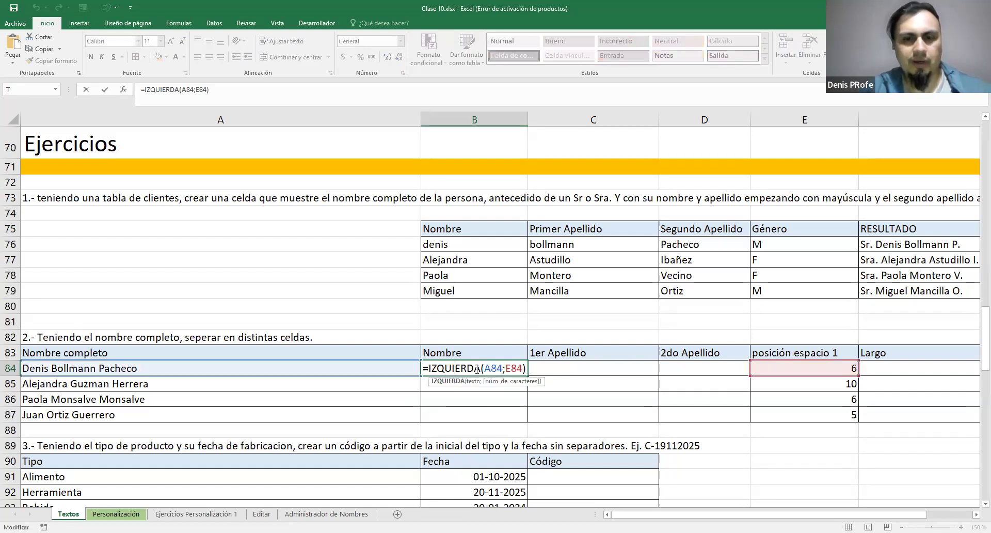
pyautogui.press('Escape')
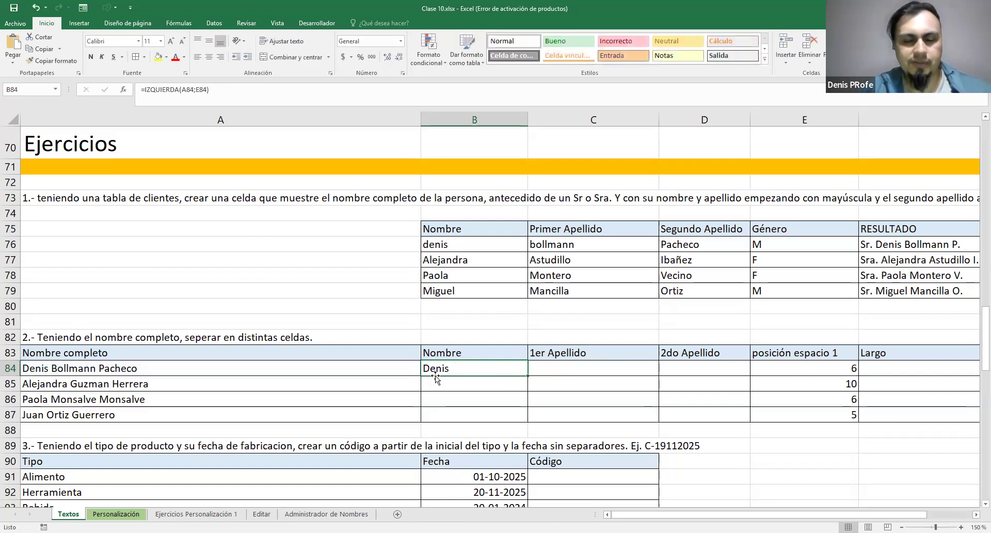
pyautogui.rightClick(464, 370)
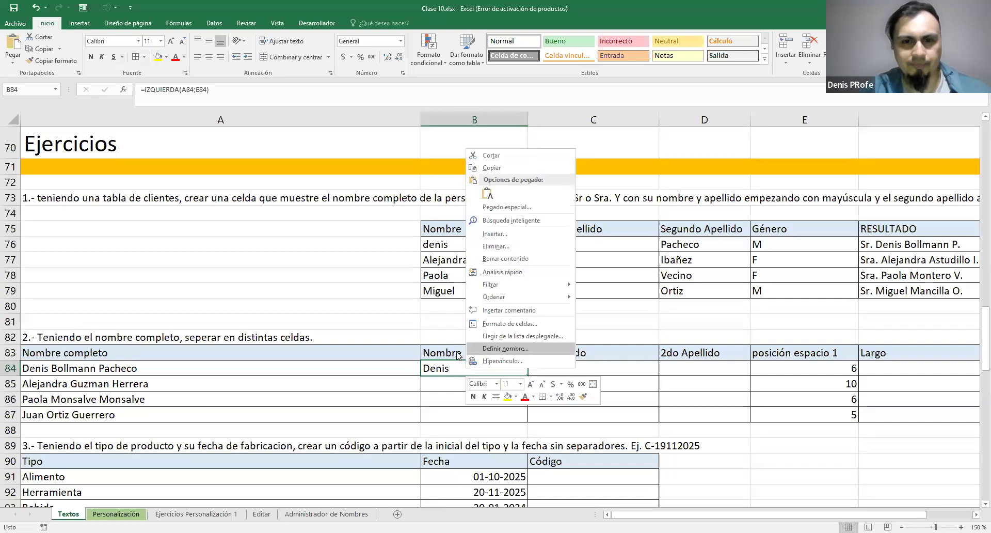
pyautogui.click(497, 167)
pyautogui.click(782, 441)
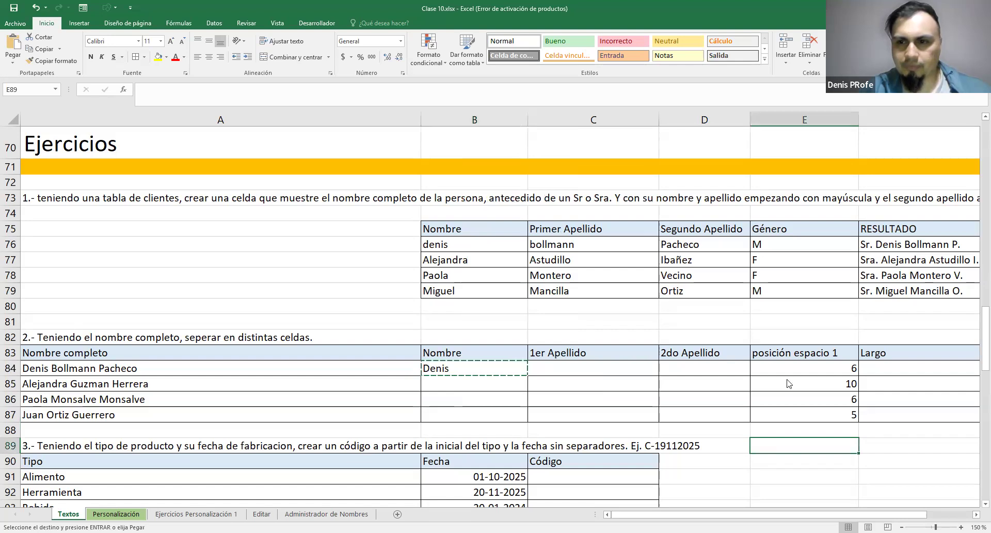
pyautogui.rightClick(784, 447)
pyautogui.click(817, 269)
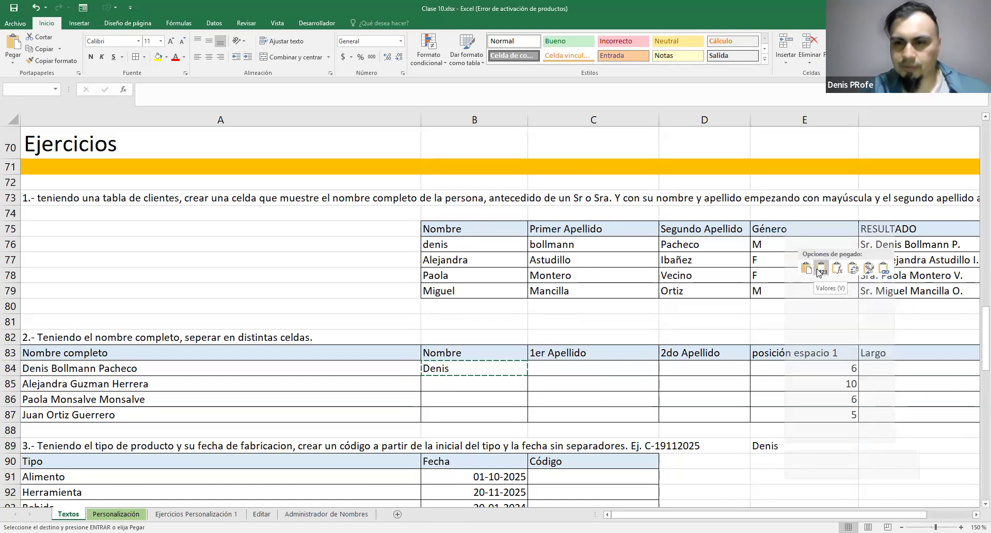
pyautogui.doubleClick(786, 445)
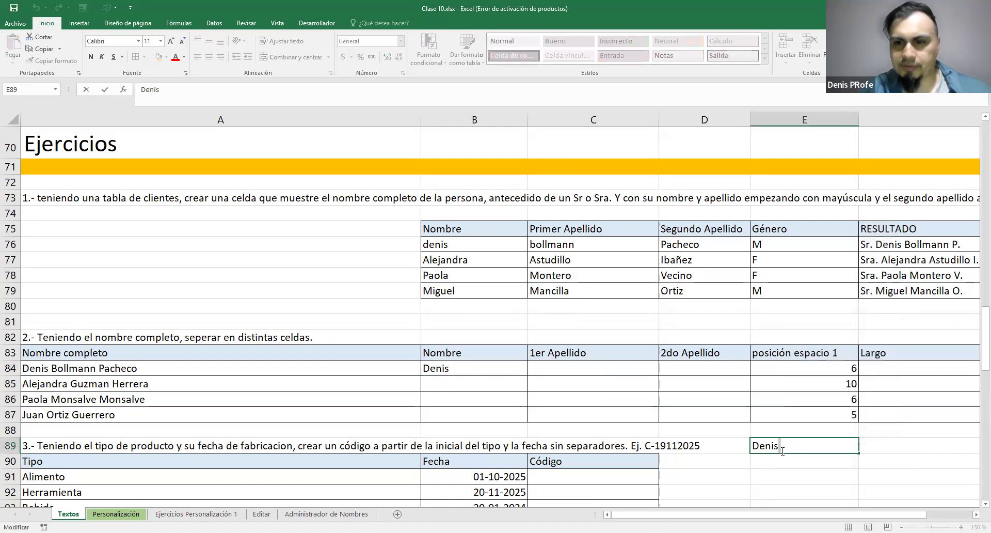
pyautogui.write('1')
pyautogui.click(507, 367)
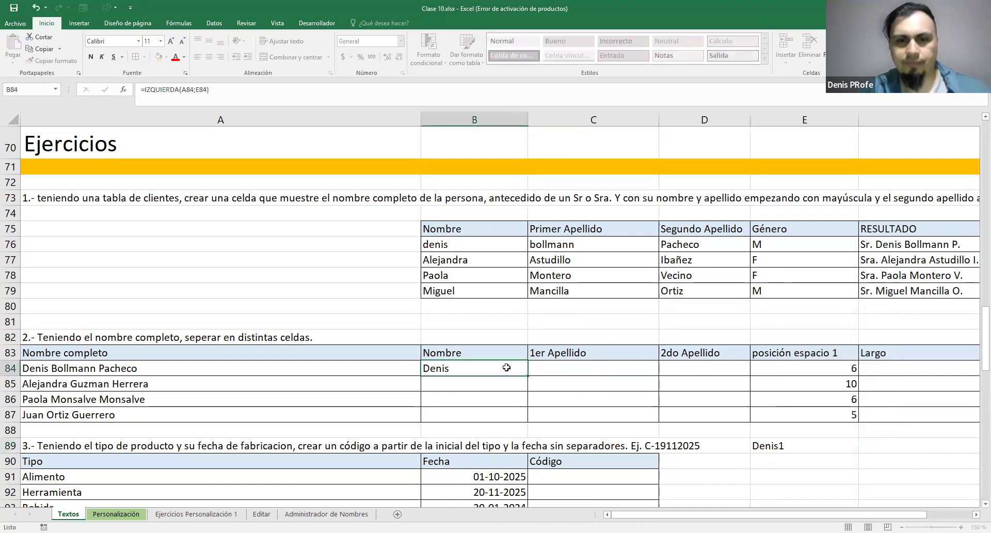
# Edit the formula in B84 to =IZQUIERDA(A84;E84-1) so the trailing space is excluded from the first name
pyautogui.doubleClick(481, 370)
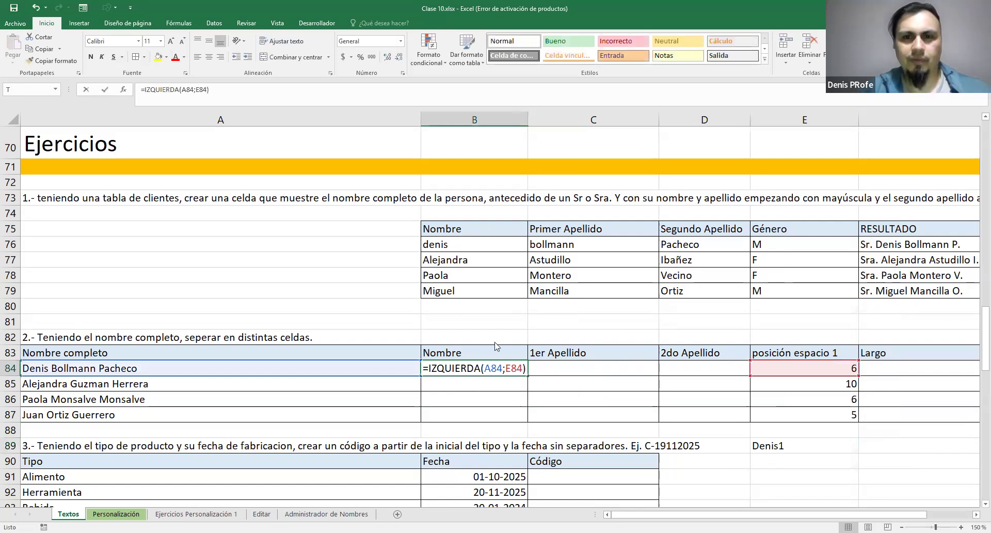
pyautogui.press('Escape')
pyautogui.doubleClick(485, 371)
pyautogui.click(522, 368)
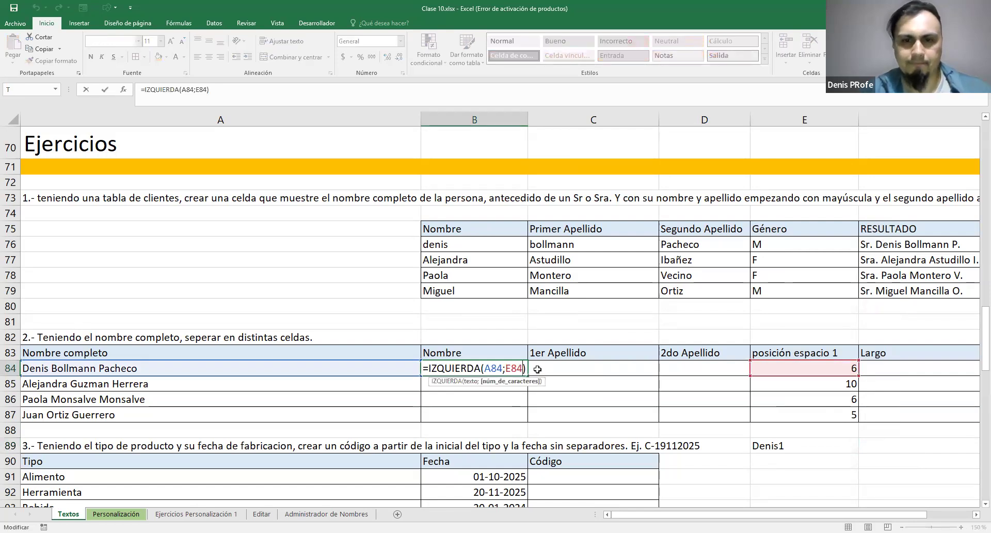
pyautogui.write('-1')
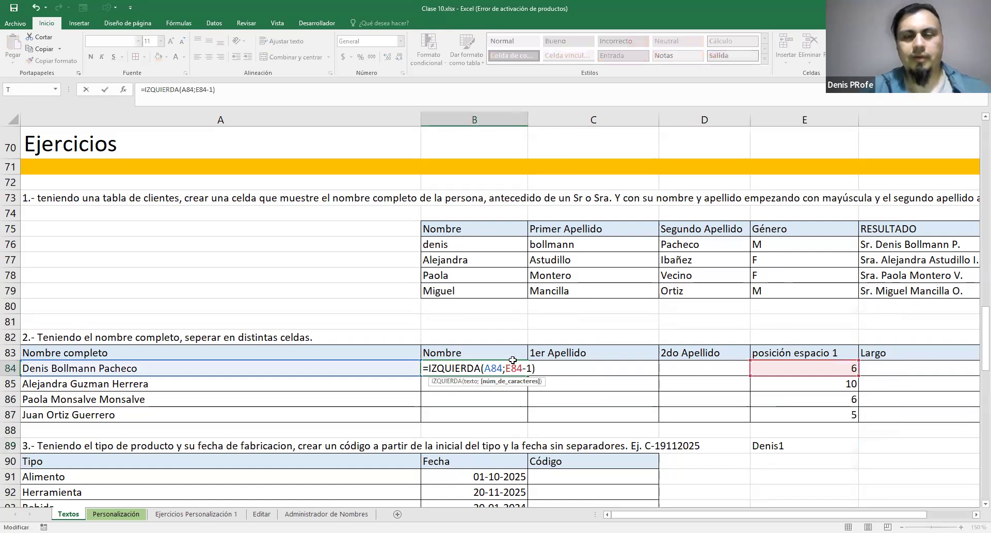
pyautogui.press('Return')
# Fill the IZQUIERDA formula from B84 down through B87
pyautogui.click(514, 364)
pyautogui.click(834, 366)
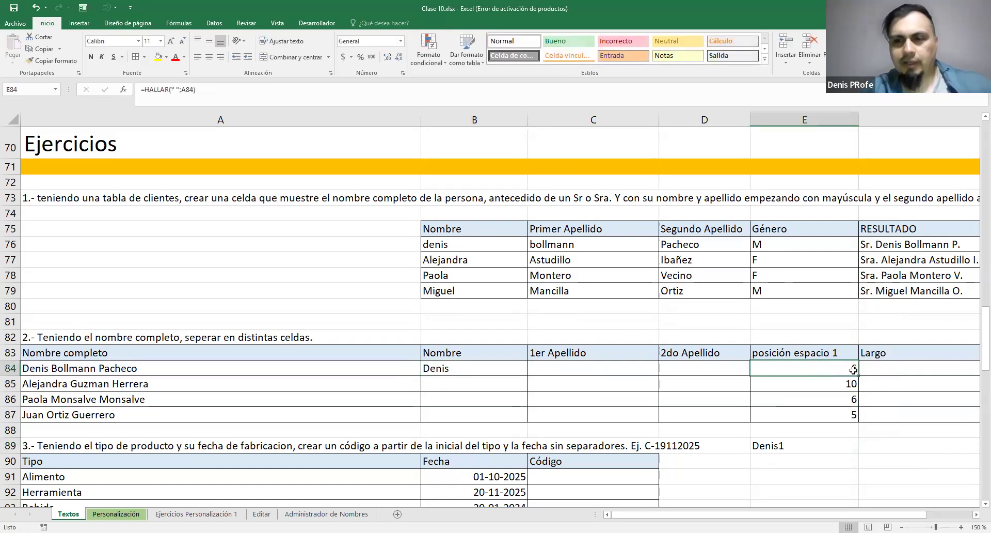
pyautogui.click(501, 375)
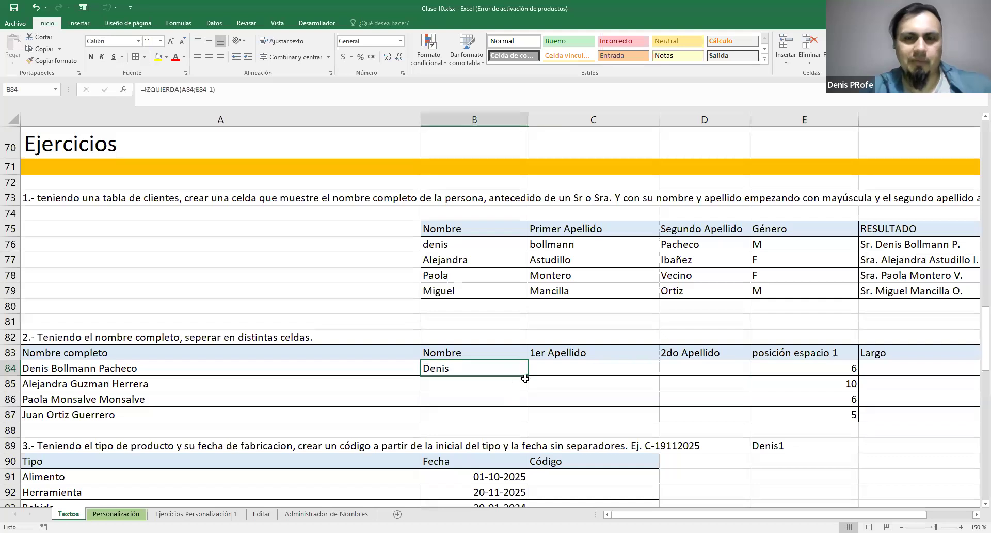
pyautogui.moveTo(528, 409); pyautogui.dragTo(531, 425)
# Review the A84 and E84-1 arguments of the IZQUIERDA formula in B84
pyautogui.click(492, 367)
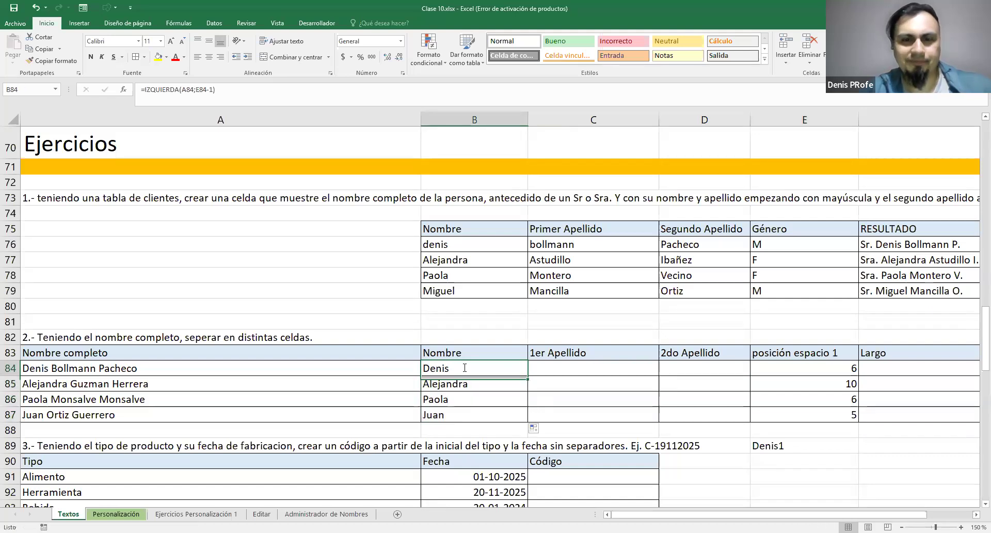
pyautogui.doubleClick(491, 367)
pyautogui.moveTo(484, 368); pyautogui.dragTo(521, 368)
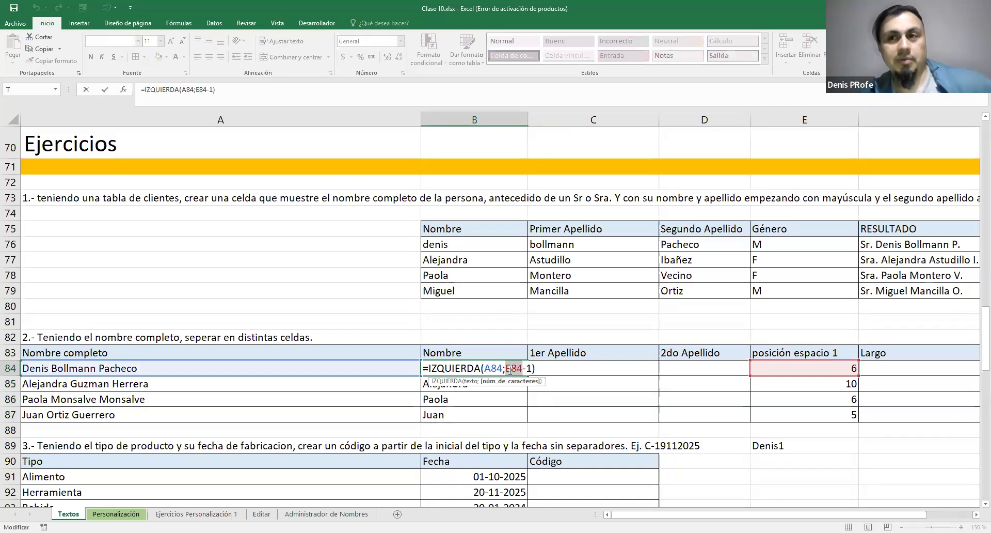
pyautogui.moveTo(532, 369); pyautogui.dragTo(506, 369)
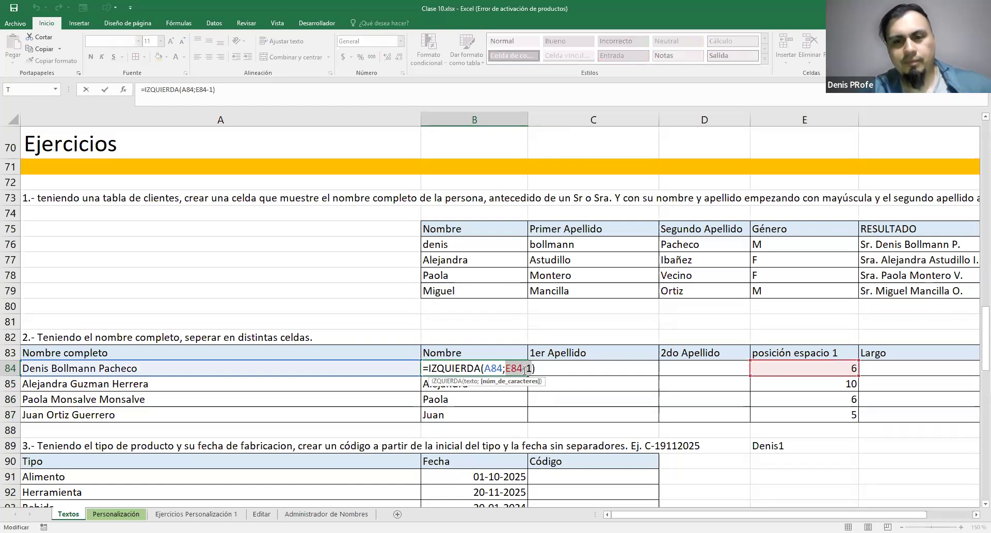
# Enter =EXTRAE(A84;E84;F83:F87) in C84 under 1er Apellido to extract the surname from the full name
pyautogui.click(563, 371)
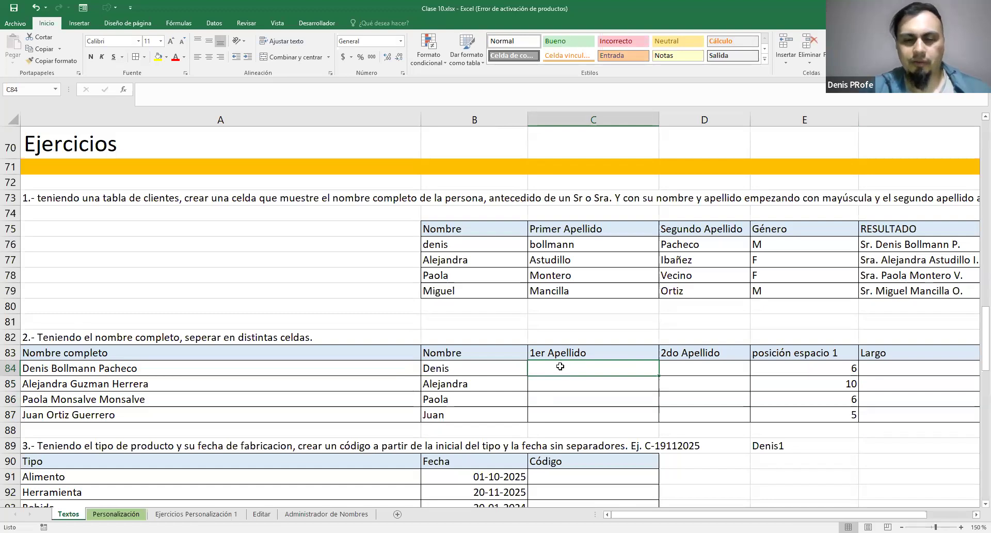
pyautogui.write('=')
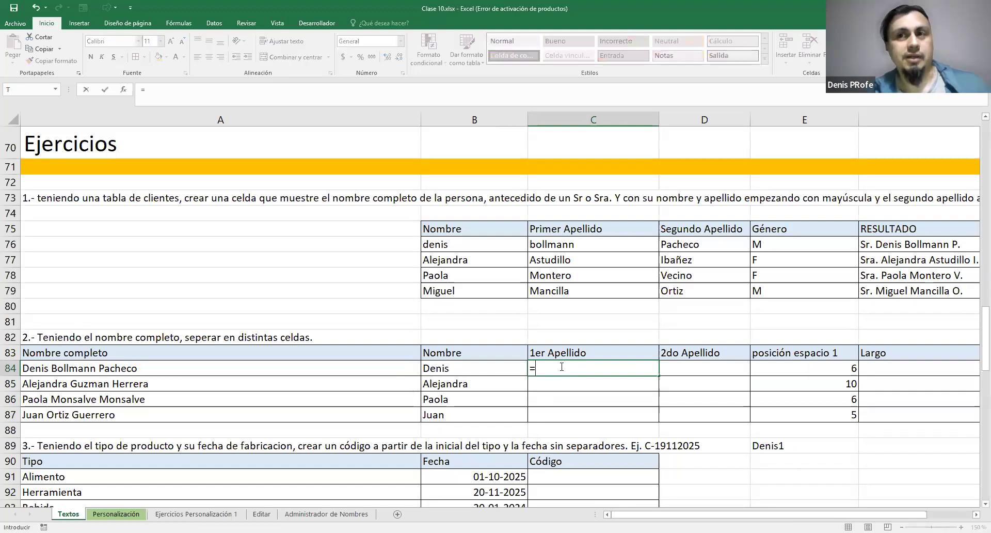
pyautogui.write('EXTRAE(')
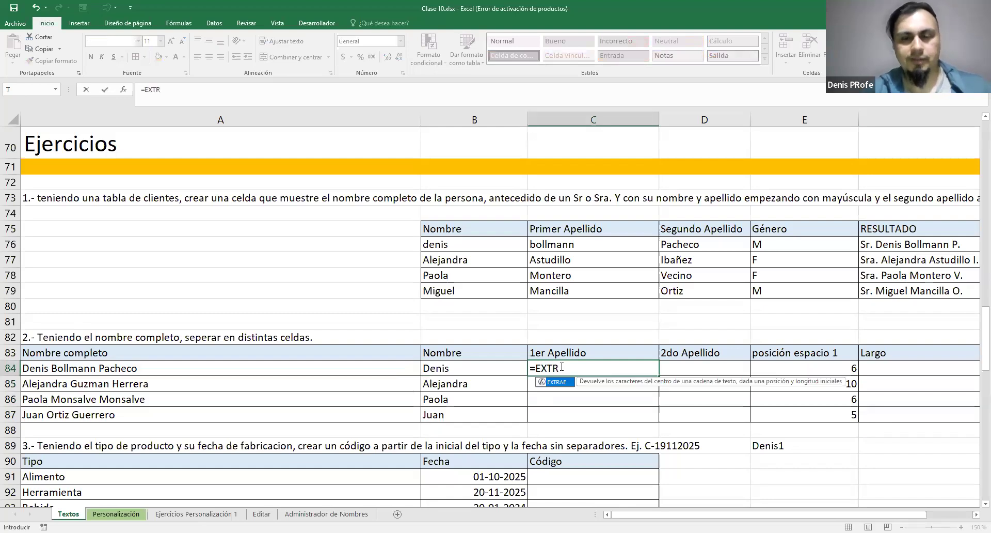
pyautogui.click(122, 369)
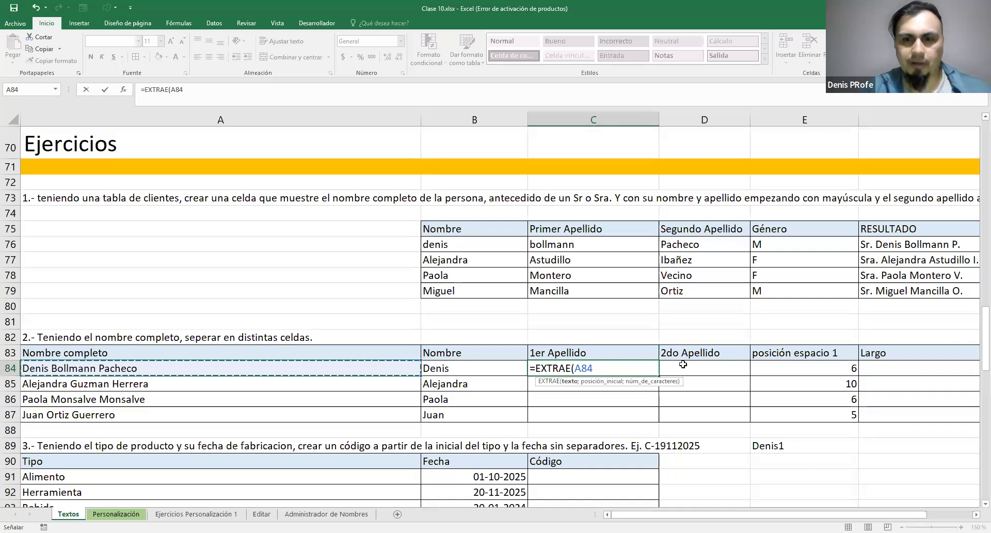
pyautogui.write(';')
pyautogui.click(819, 369)
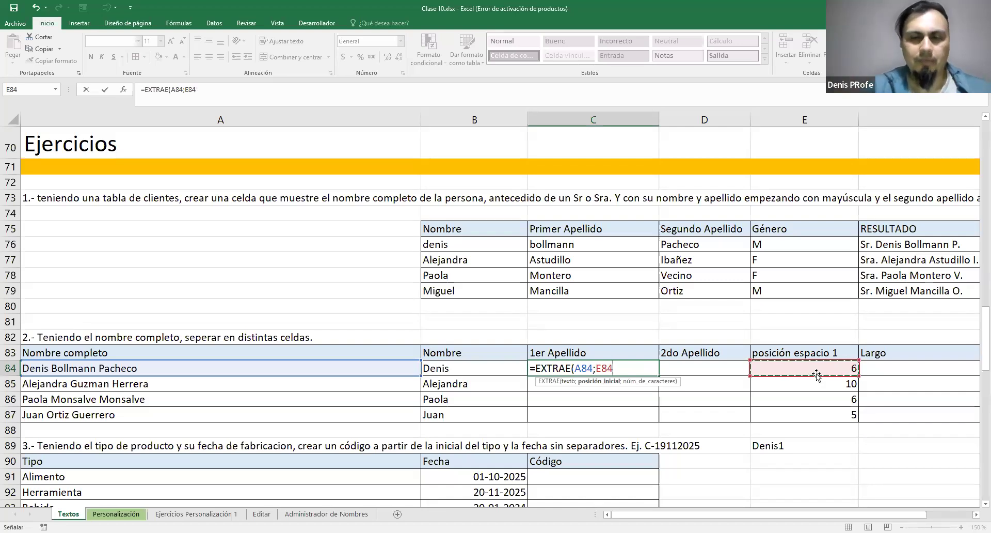
pyautogui.write(';')
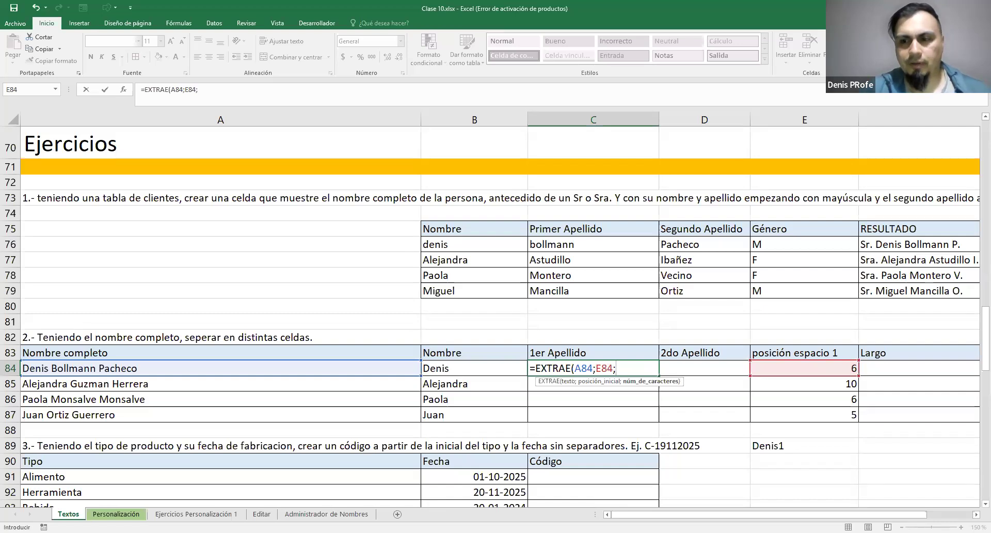
pyautogui.hscroll(1, 518, 353)
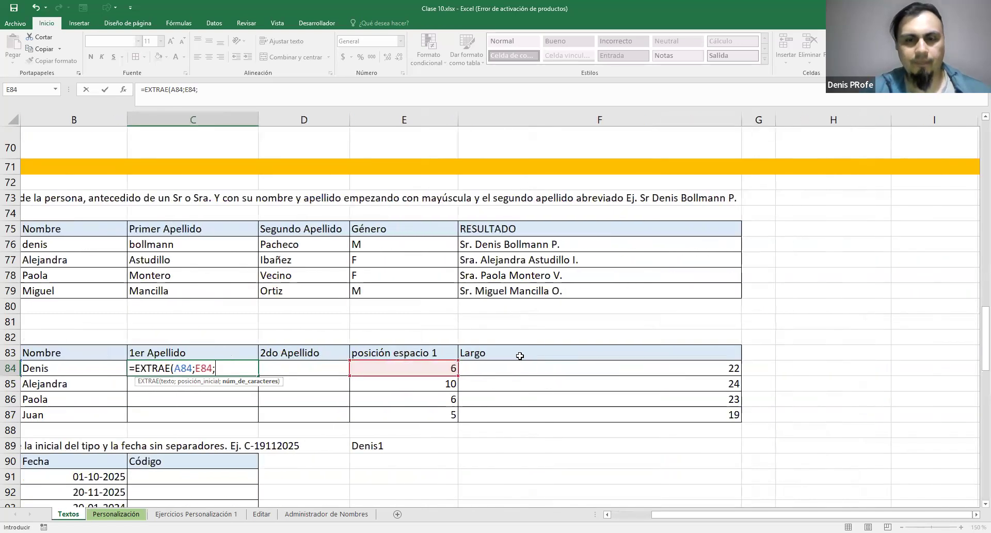
pyautogui.click(518, 353)
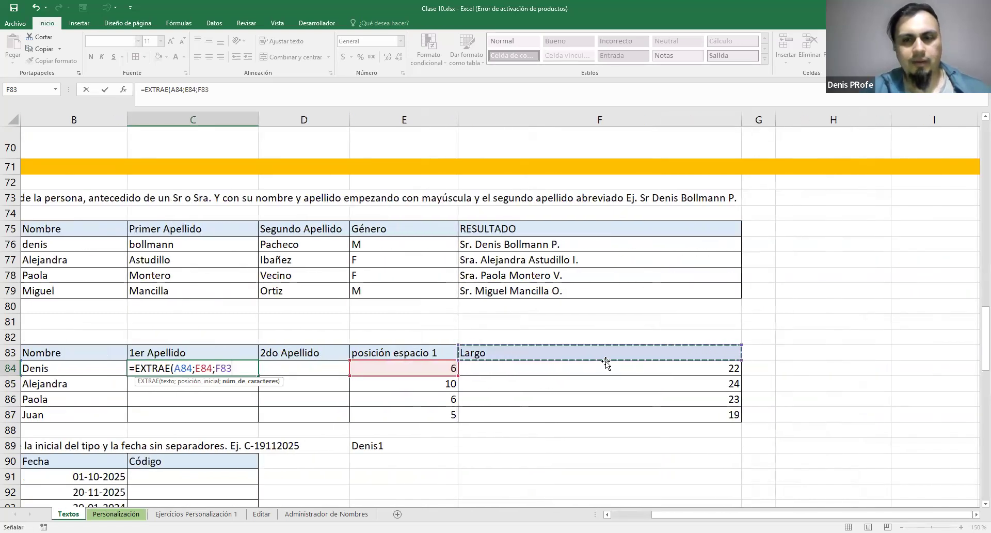
pyautogui.write(':F87')
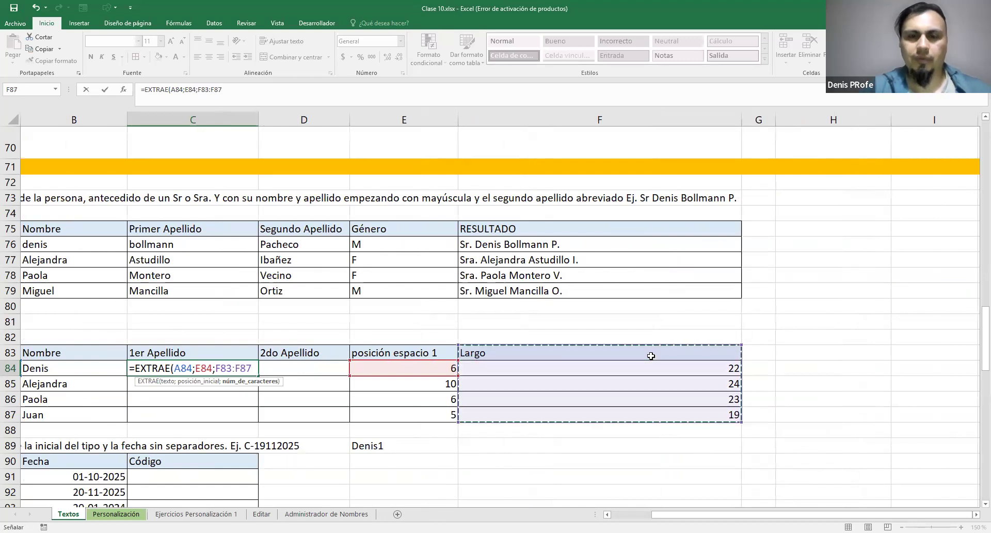
pyautogui.click(598, 413)
# Clear the Largo helper column in F83:F87 and enter posición del espacio 2 as the new header in F83
pyautogui.moveTo(547, 414); pyautogui.dragTo(545, 352)
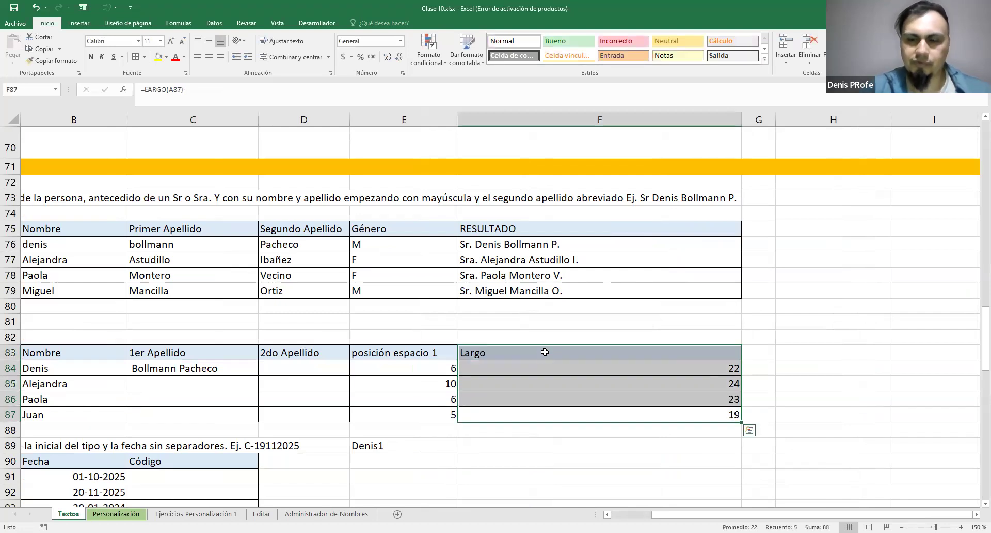
pyautogui.press('Delete')
pyautogui.click(519, 356)
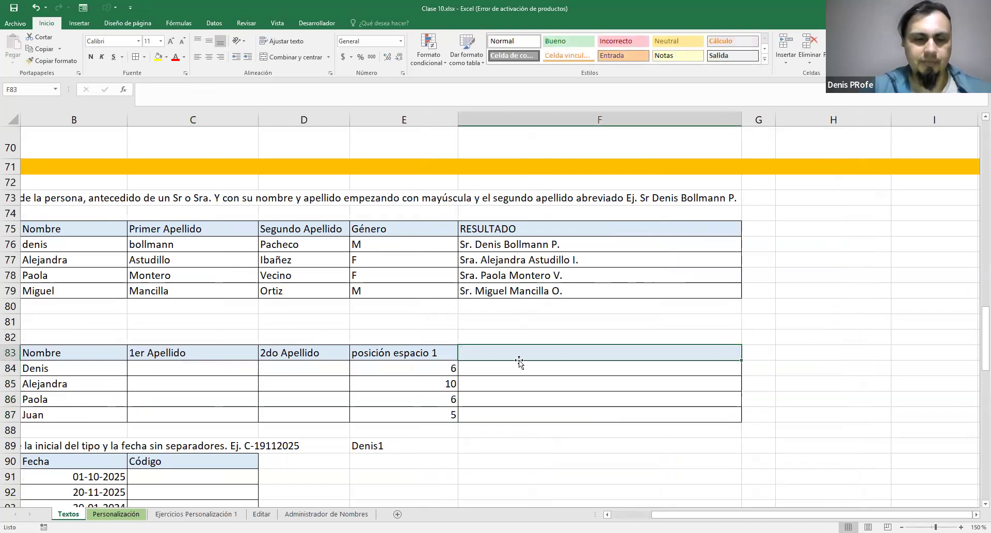
pyautogui.write('posici')
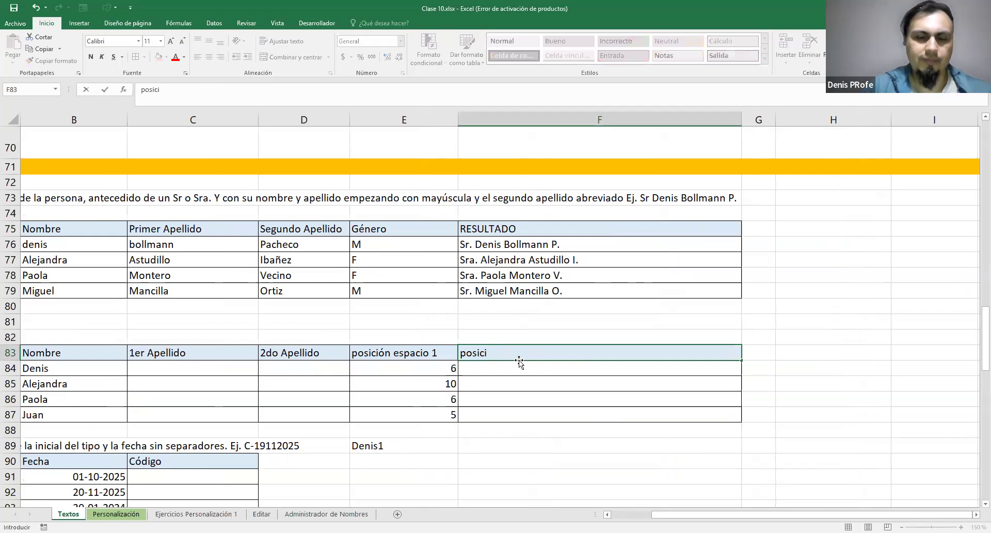
pyautogui.write('ón del espacio 2')
pyautogui.press('Return')
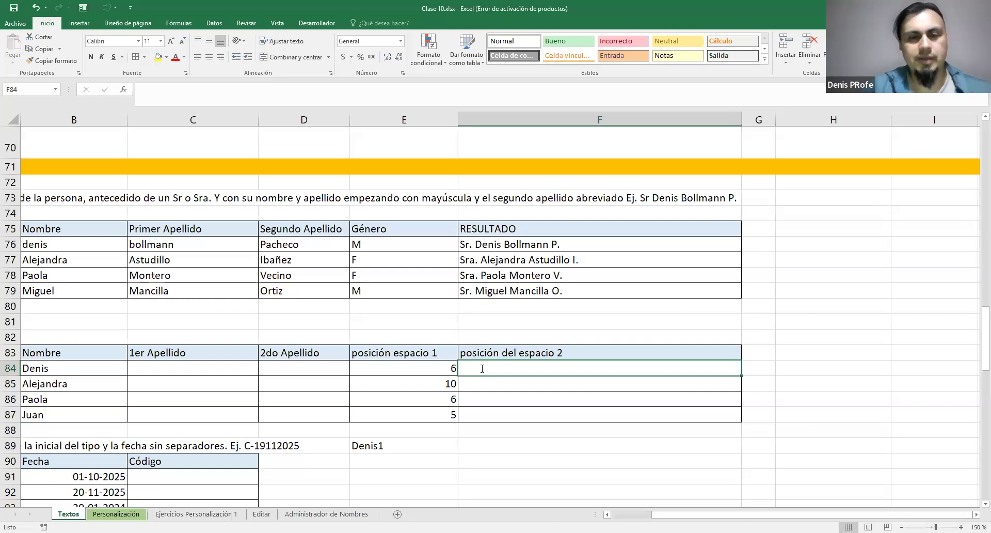
# Enter =HALLAR(" ";A84;E84+1) in F84 to locate the second space in the full name
pyautogui.click(447, 366)
pyautogui.doubleClick(391, 368)
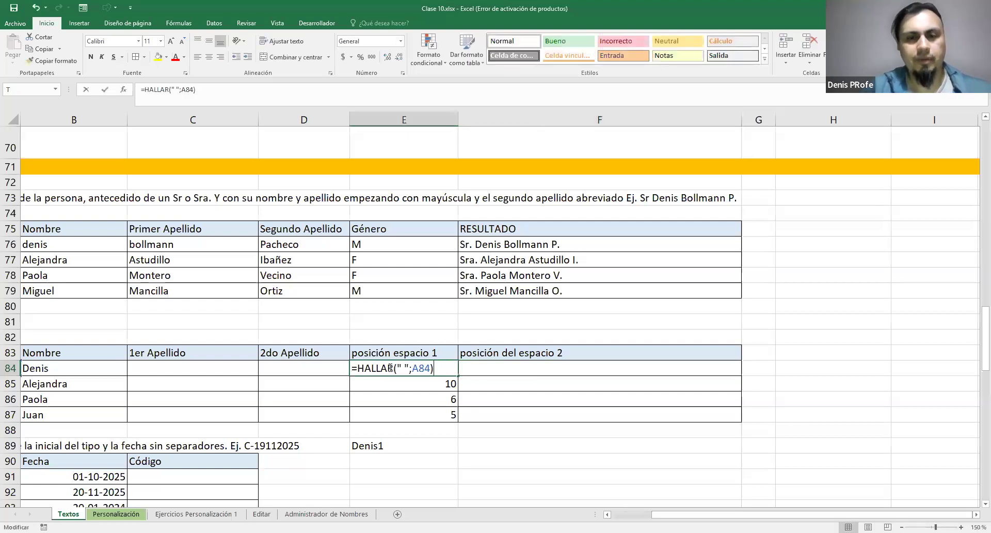
pyautogui.click(534, 367)
pyautogui.write('=')
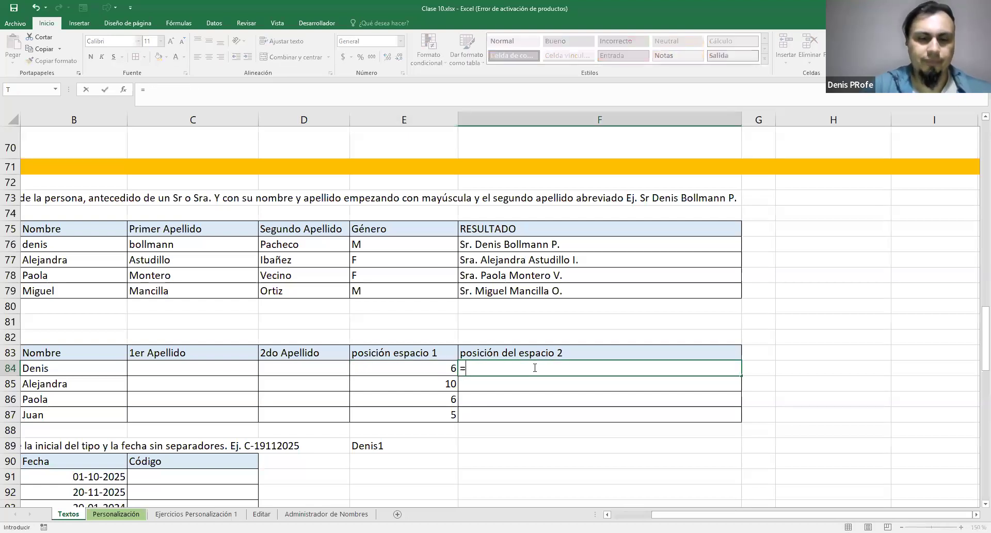
pyautogui.write('HALLAR')
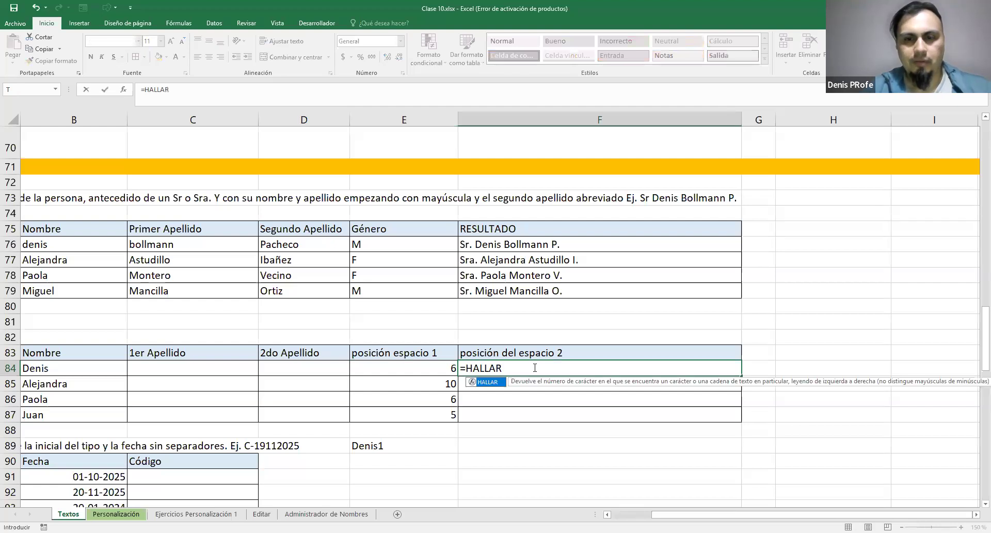
pyautogui.write('(" "')
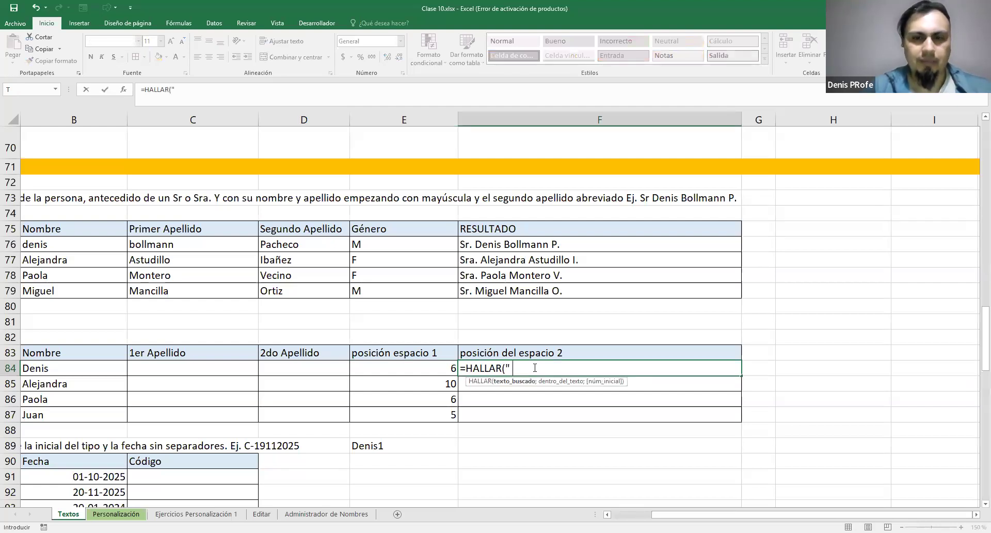
pyautogui.write(';')
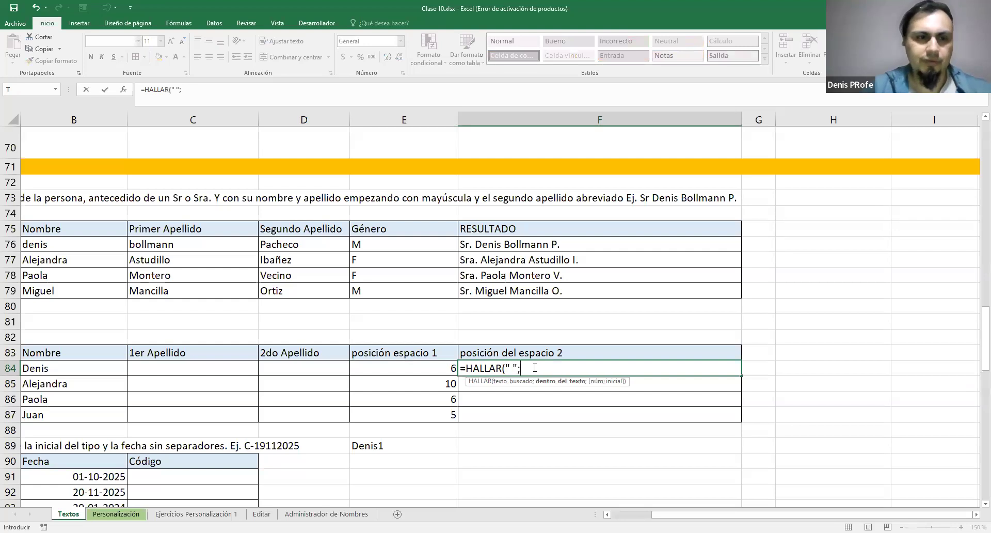
pyautogui.click(607, 515)
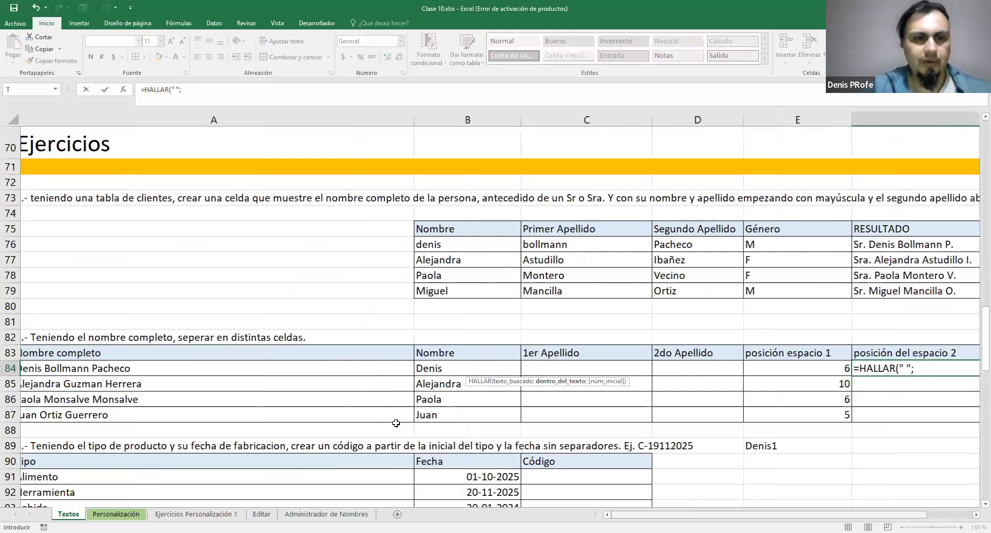
pyautogui.click(331, 369)
pyautogui.moveTo(728, 514); pyautogui.dragTo(773, 515)
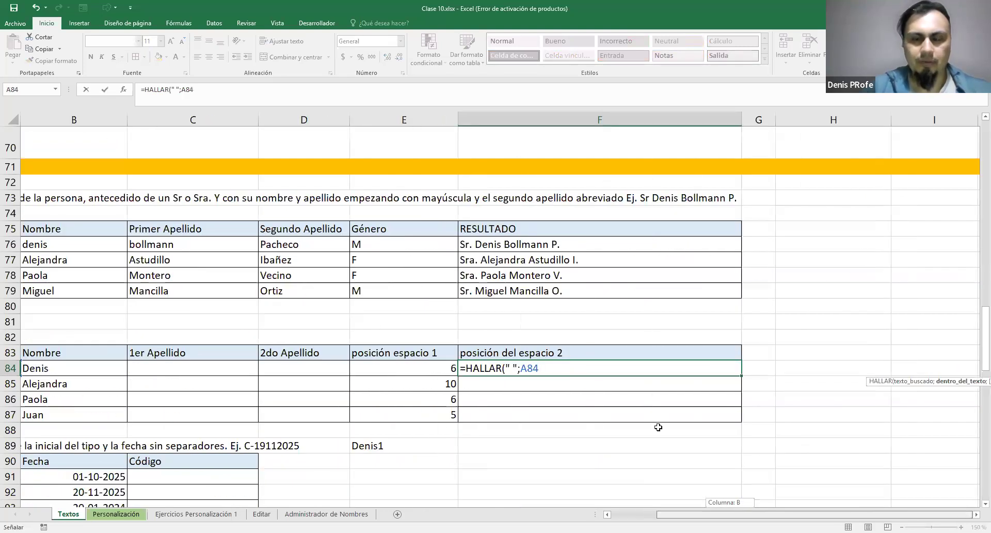
pyautogui.moveTo(658, 428); pyautogui.dragTo(657, 427)
pyautogui.write(';')
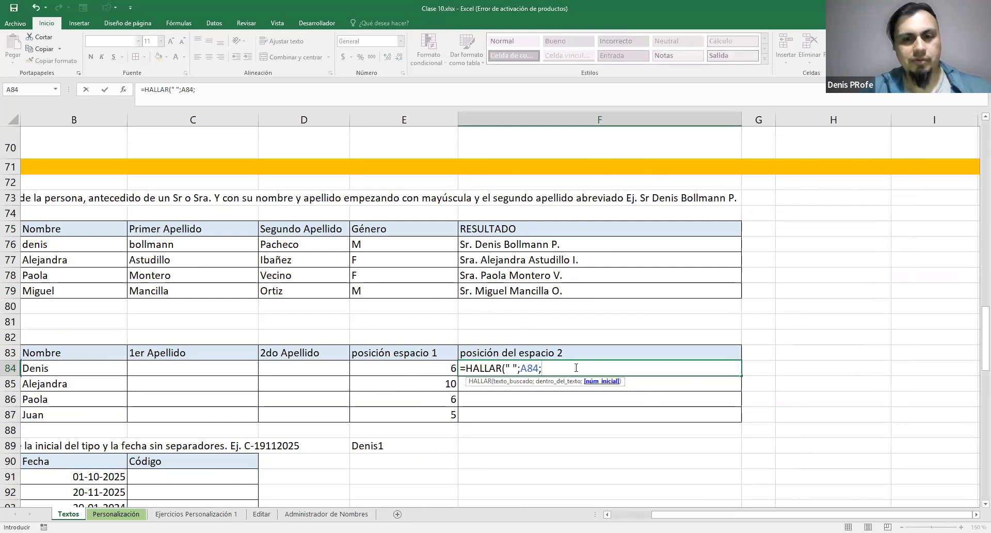
pyautogui.click(448, 368)
pyautogui.write('+1')
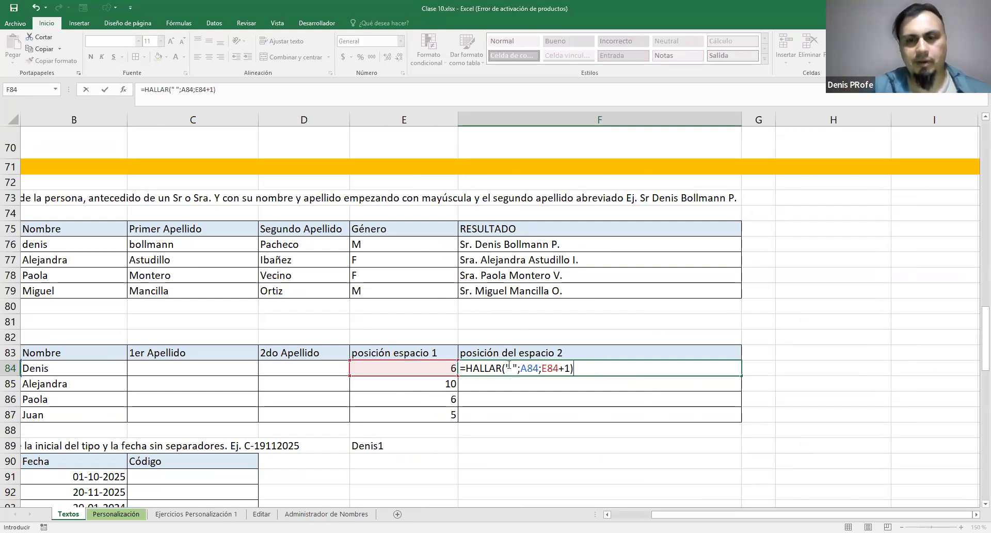
pyautogui.hotkey('ctrl', 'Return')
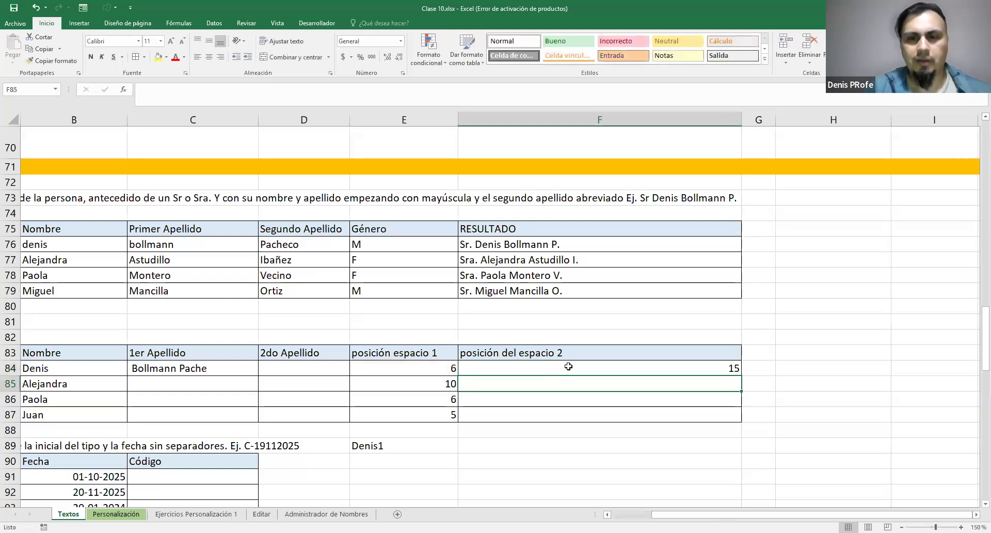
# Fill the second-space HALLAR formula from F84 down through F87
pyautogui.moveTo(743, 376); pyautogui.dragTo(734, 415)
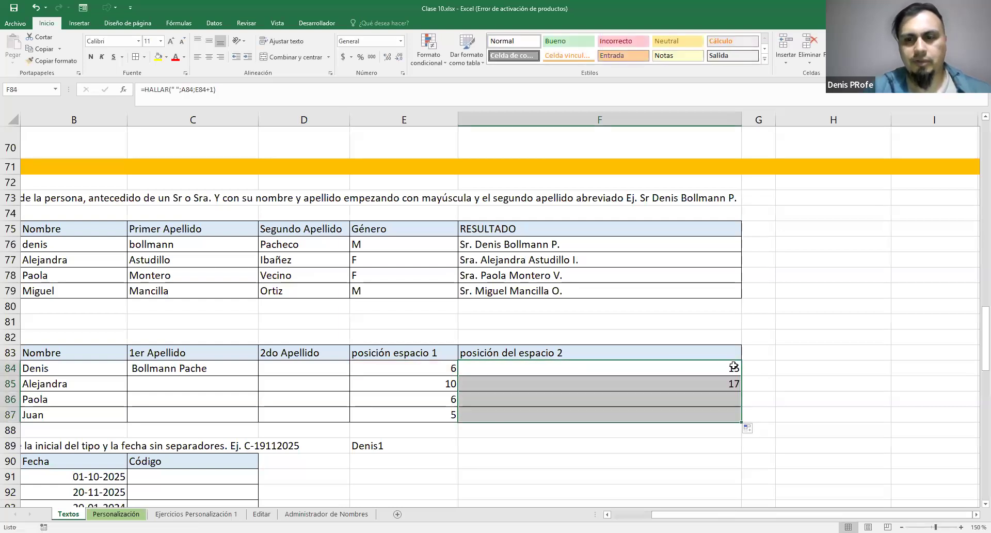
pyautogui.moveTo(811, 516); pyautogui.dragTo(737, 483)
pyautogui.click(425, 374)
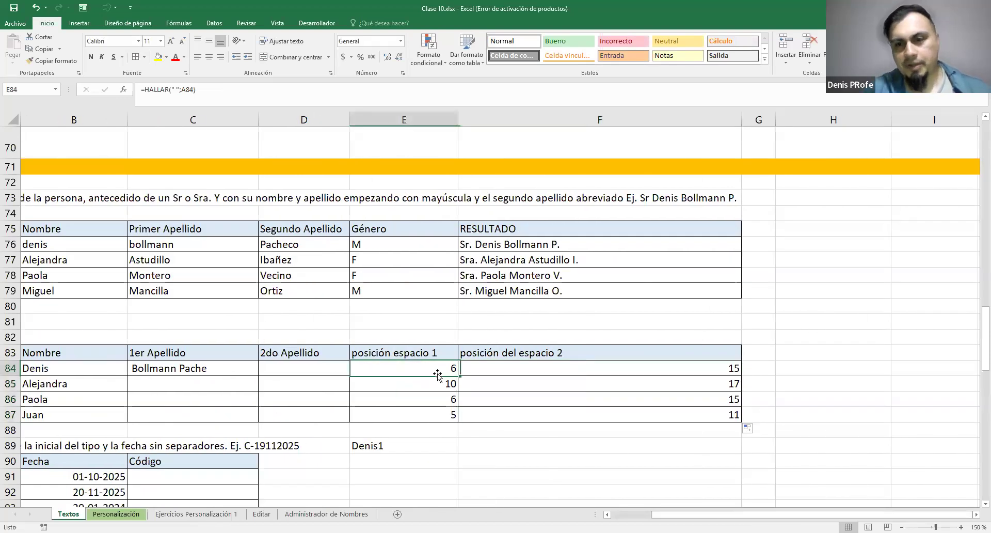
pyautogui.press('Right')
pyautogui.moveTo(729, 515); pyautogui.dragTo(312, 377)
pyautogui.click(296, 370)
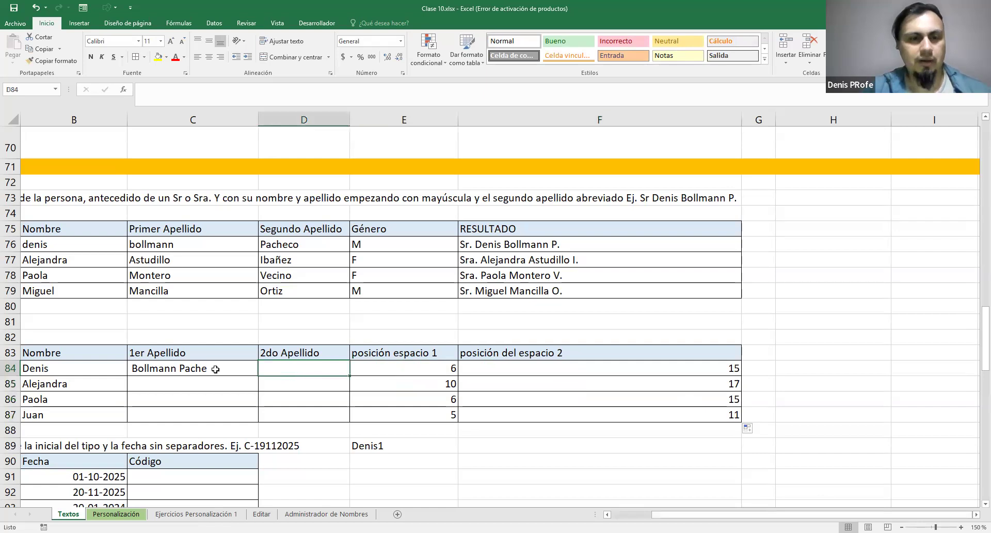
# Replace the F83:F87 character-count argument of the EXTRAE formula in C84 with F84-E84
pyautogui.doubleClick(182, 369)
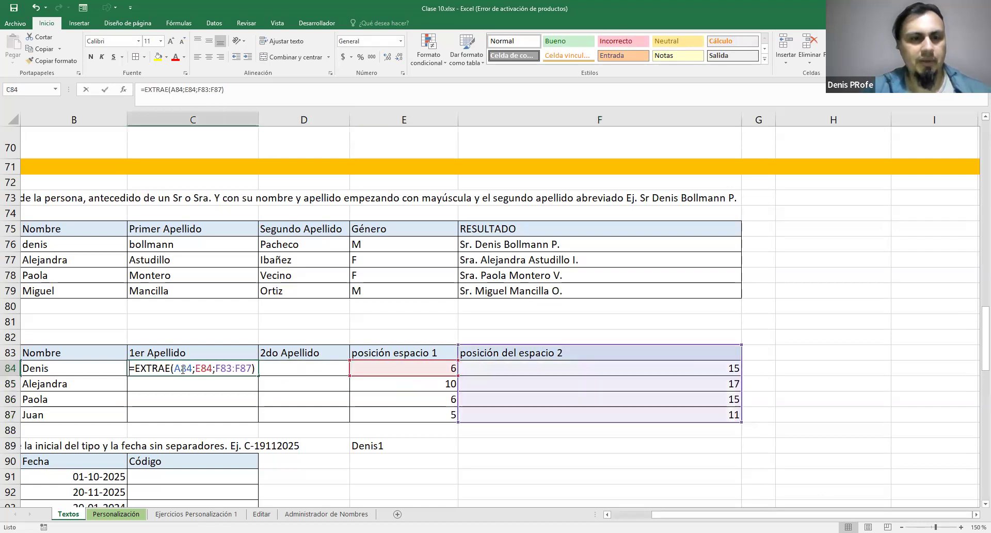
pyautogui.click(216, 370)
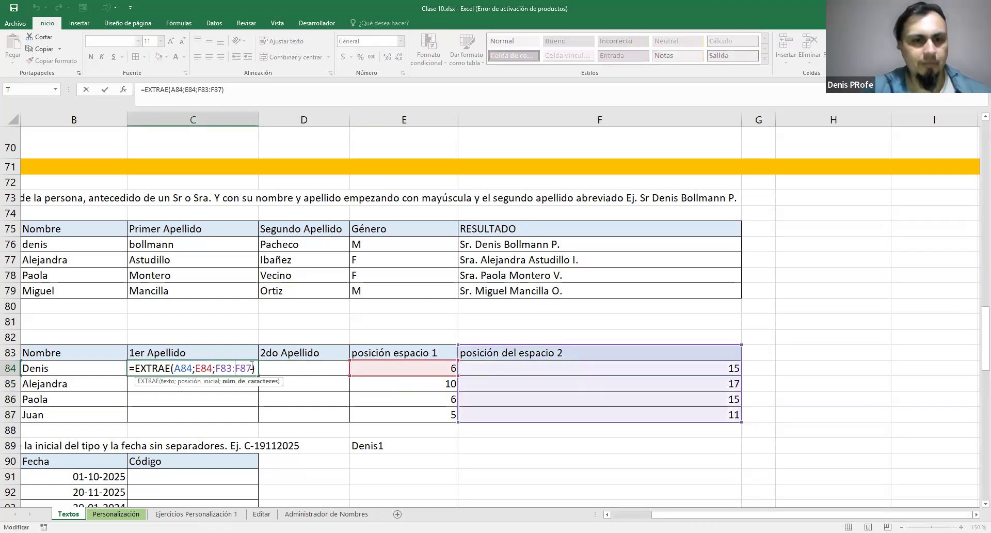
pyautogui.hotkey('shift', 'Left')
pyautogui.hotkey('shift', 'Left')
pyautogui.hotkey('shift', 'Left')
pyautogui.hotkey('shift', 'Left')
pyautogui.hotkey('shift', 'Left')
pyautogui.hotkey('shift', 'Left')
pyautogui.hotkey('shift', 'Left')
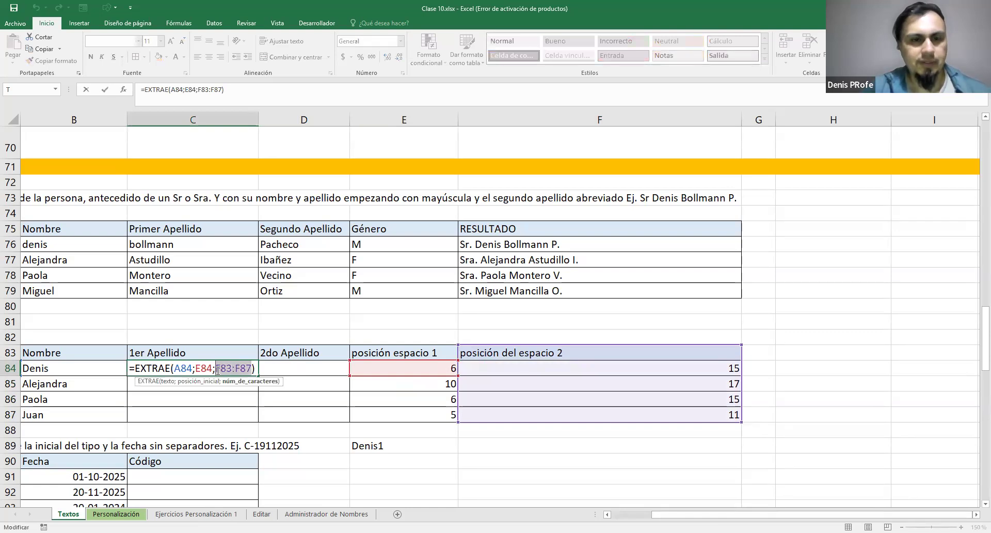
pyautogui.click(253, 369)
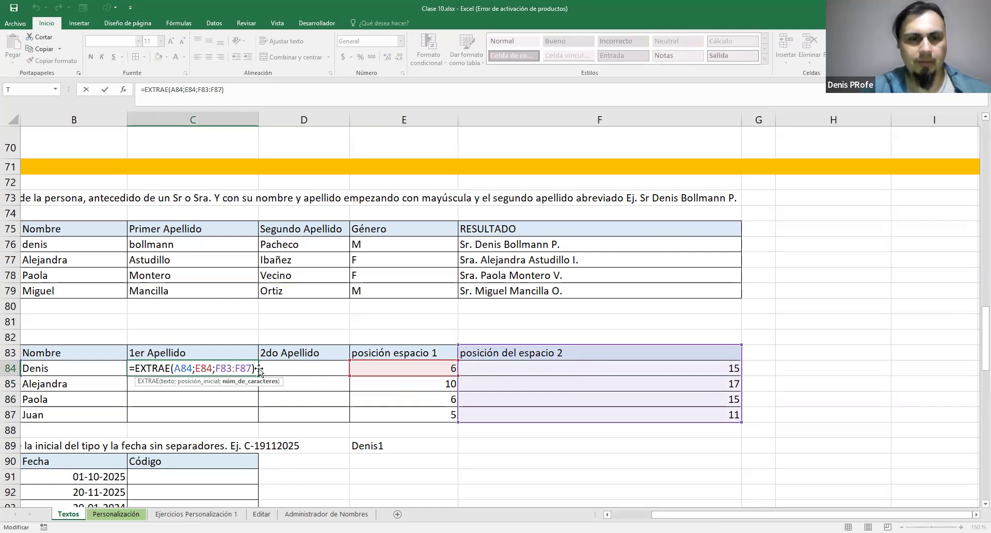
pyautogui.moveTo(217, 366); pyautogui.dragTo(252, 368)
pyautogui.press('BackSpace')
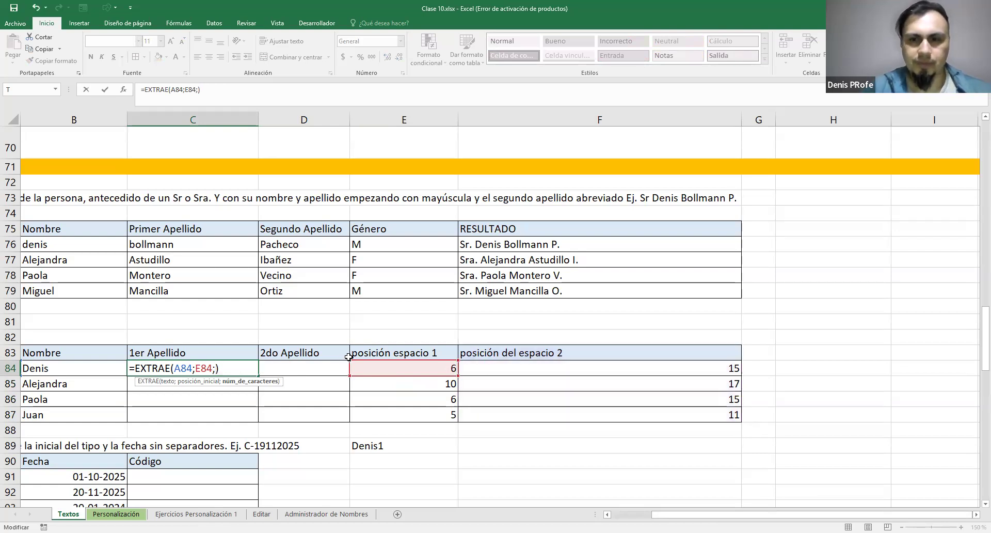
pyautogui.click(512, 368)
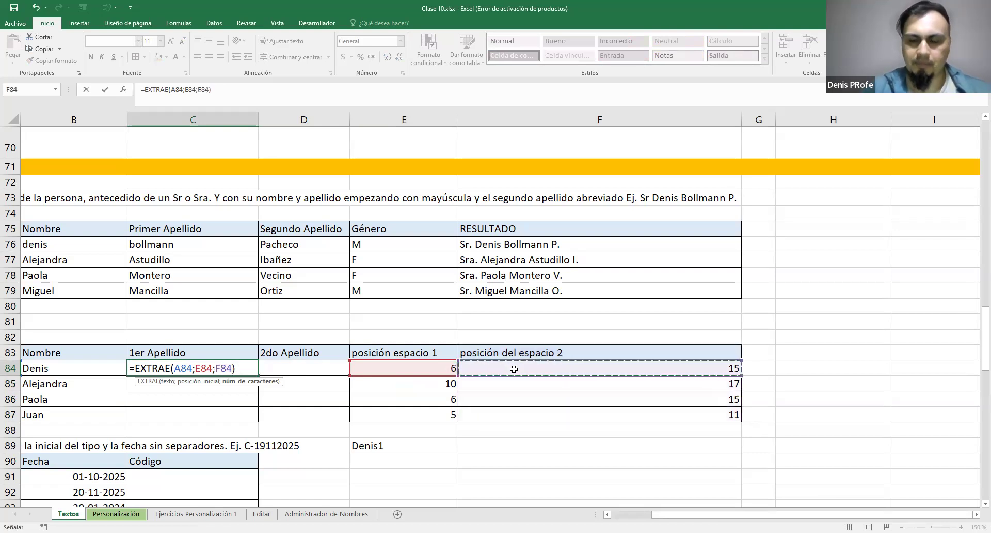
pyautogui.write('-')
pyautogui.click(436, 367)
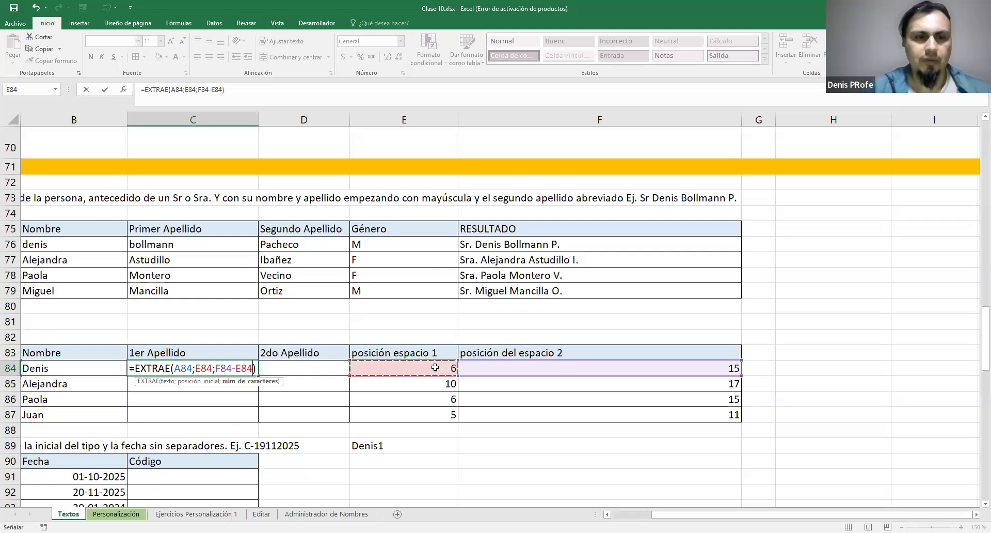
pyautogui.hotkey('ctrl', 'Return')
# Fill the EXTRAE formula from C84 down through C87 and review its F84-E84 character-count argument
pyautogui.moveTo(258, 376); pyautogui.dragTo(259, 416)
pyautogui.moveTo(658, 514); pyautogui.dragTo(643, 514)
pyautogui.doubleClick(244, 369)
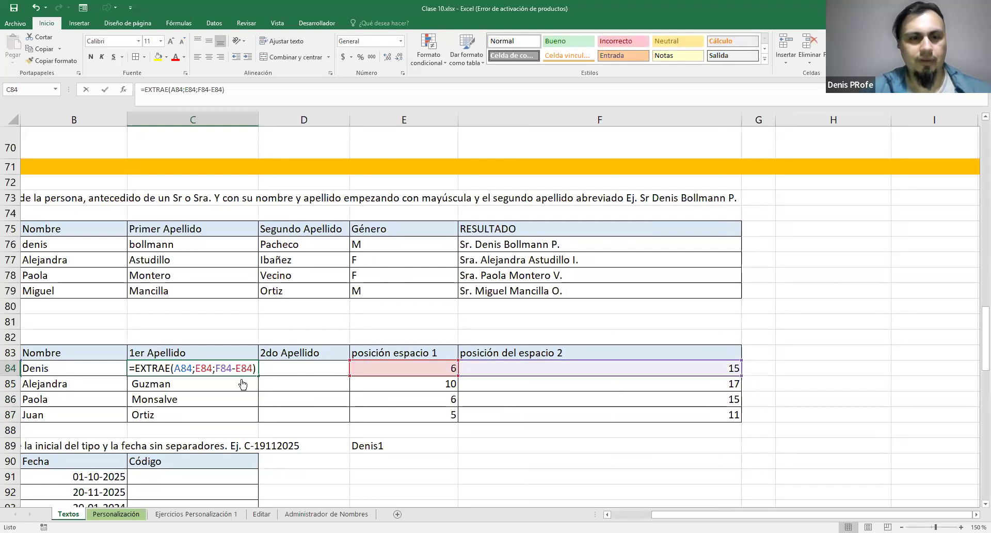
pyautogui.moveTo(197, 368); pyautogui.dragTo(254, 367)
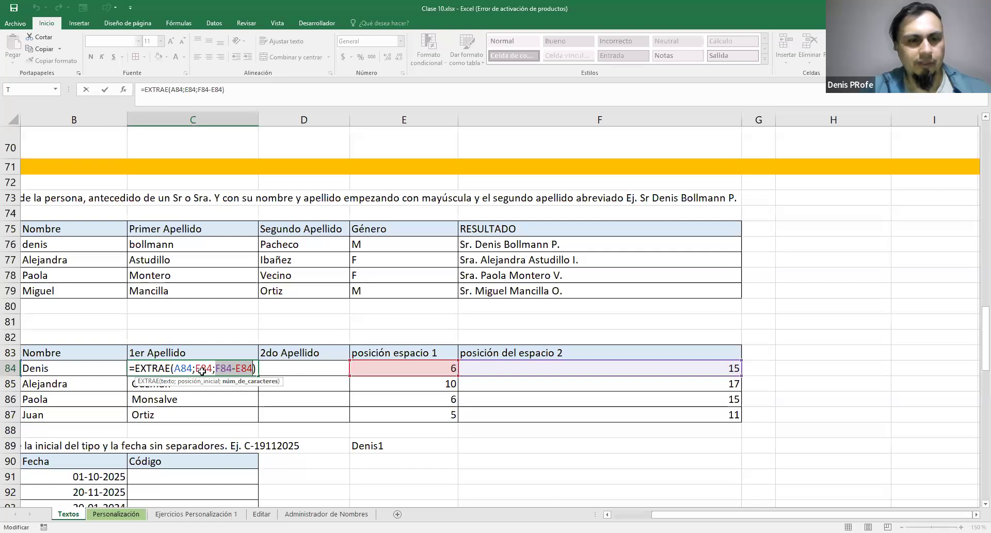
pyautogui.hotkey('ctrl', 'Return')
# Copy the surname in C84, paste it as a value into E89 and inspect the pasted text for a leading space
pyautogui.hotkey('ctrl', 'c')
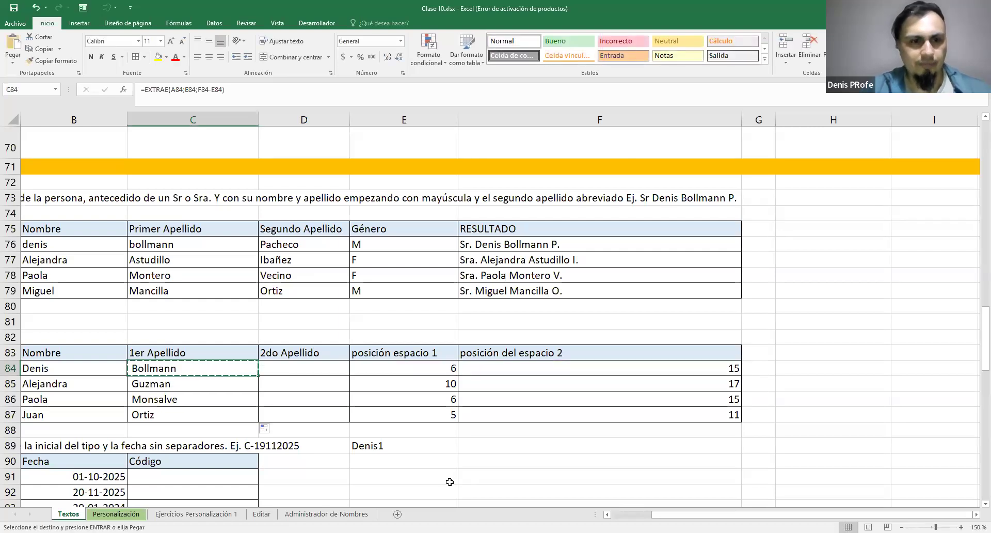
pyautogui.moveTo(672, 514); pyautogui.dragTo(662, 514)
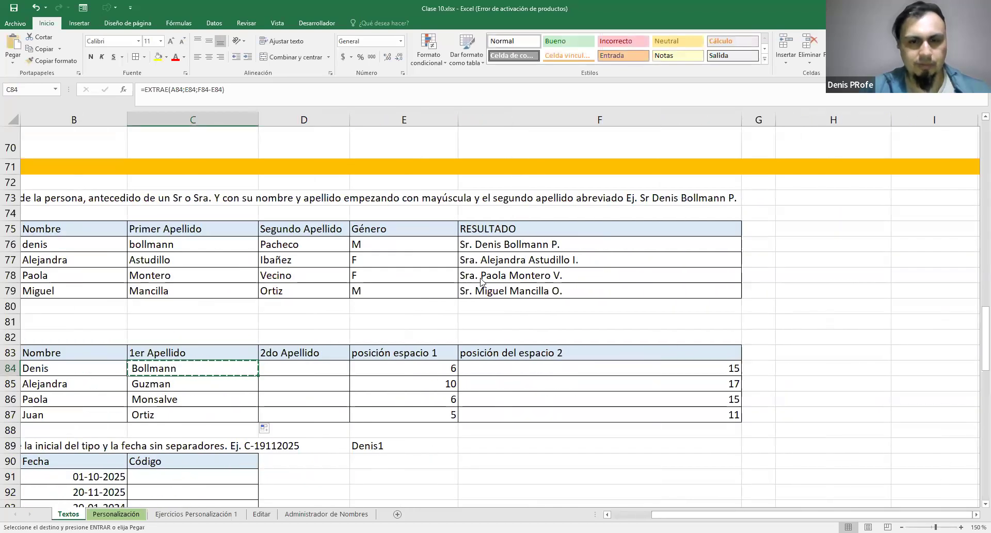
pyautogui.rightClick(396, 451)
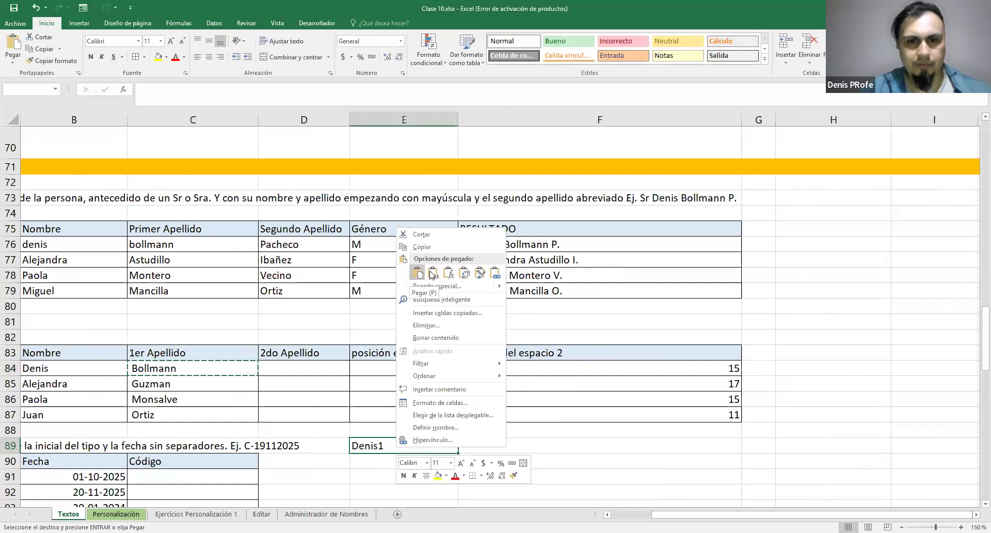
pyautogui.click(432, 274)
pyautogui.doubleClick(411, 446)
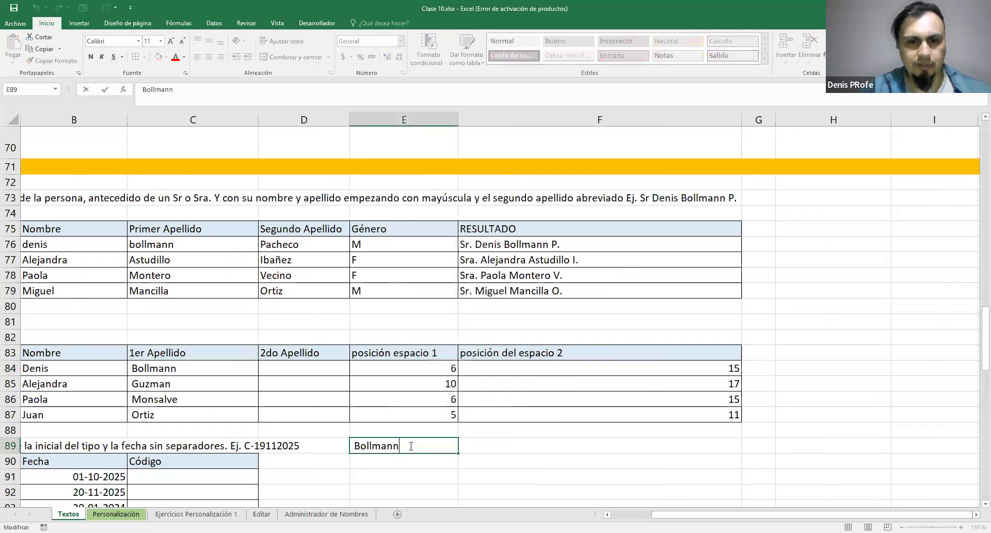
pyautogui.moveTo(400, 446); pyautogui.dragTo(348, 448)
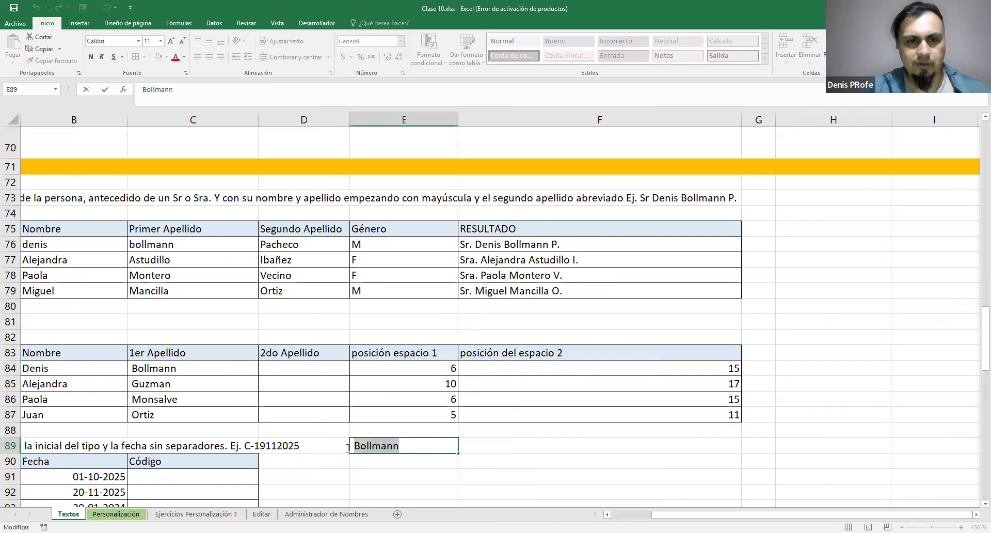
pyautogui.press('Escape')
# Change the C84 formula to =EXTRAE(A84;E84+1;F84-E84-1) so the surname is extracted without surrounding spaces
pyautogui.doubleClick(216, 366)
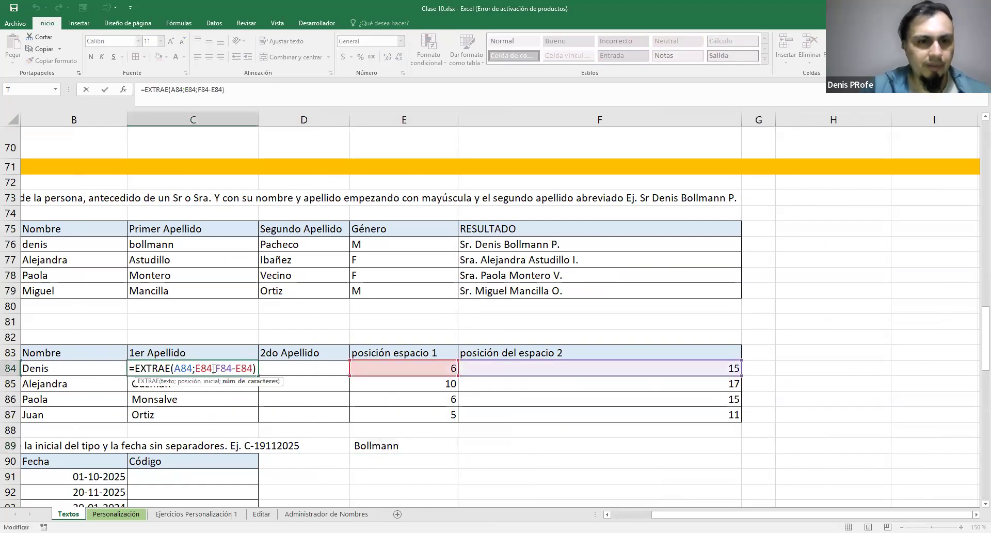
pyautogui.press('Left')
pyautogui.press('Left')
pyautogui.press('Left')
pyautogui.press('Left')
pyautogui.write('+1')
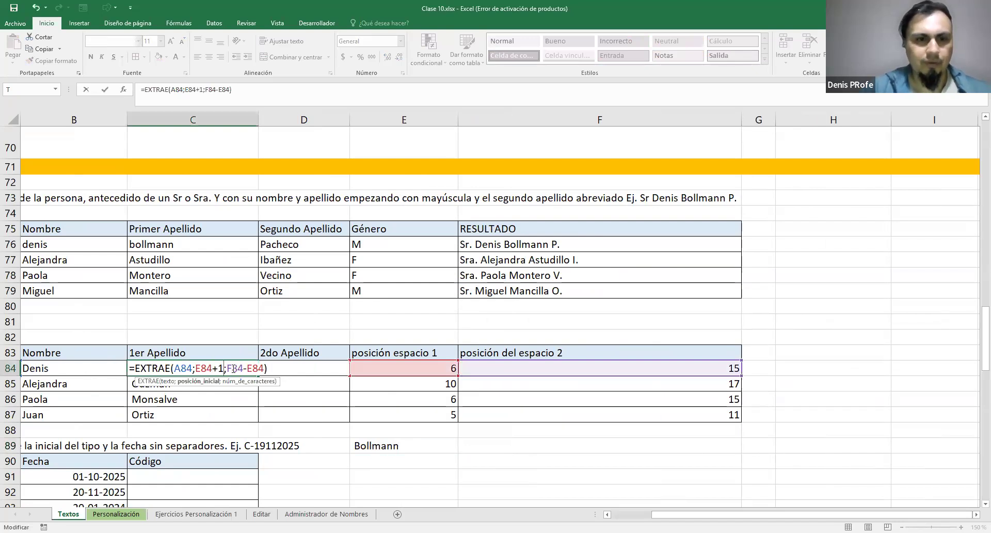
pyautogui.press('Right')
pyautogui.press('Right')
pyautogui.press('Right')
pyautogui.press('Right')
pyautogui.press('Right')
pyautogui.write('-1+')
pyautogui.press('BackSpace')
pyautogui.press('Return')
# Check the adjusted EXTRAE formula in C84 and fill it down through C87
pyautogui.doubleClick(234, 369)
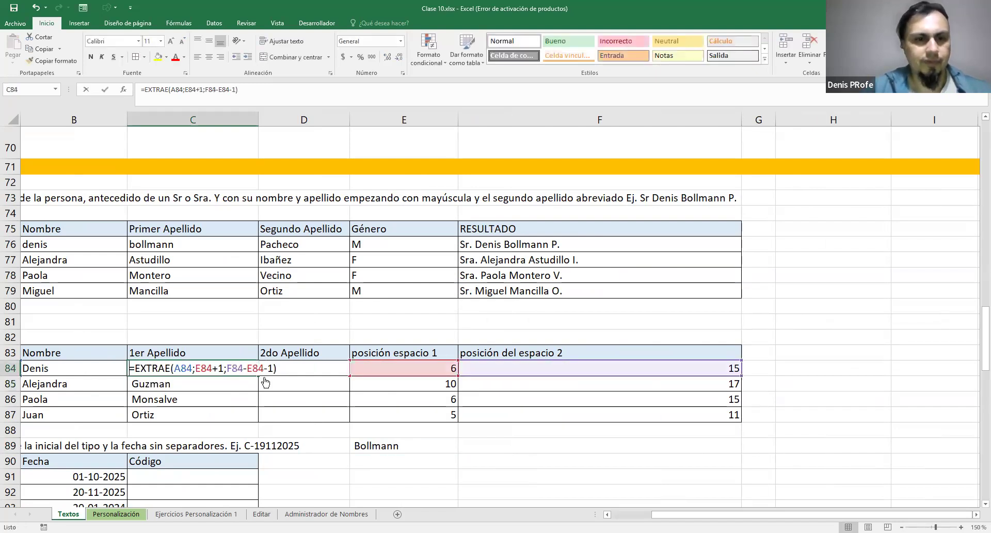
pyautogui.press('Escape')
pyautogui.moveTo(262, 377); pyautogui.dragTo(259, 420)
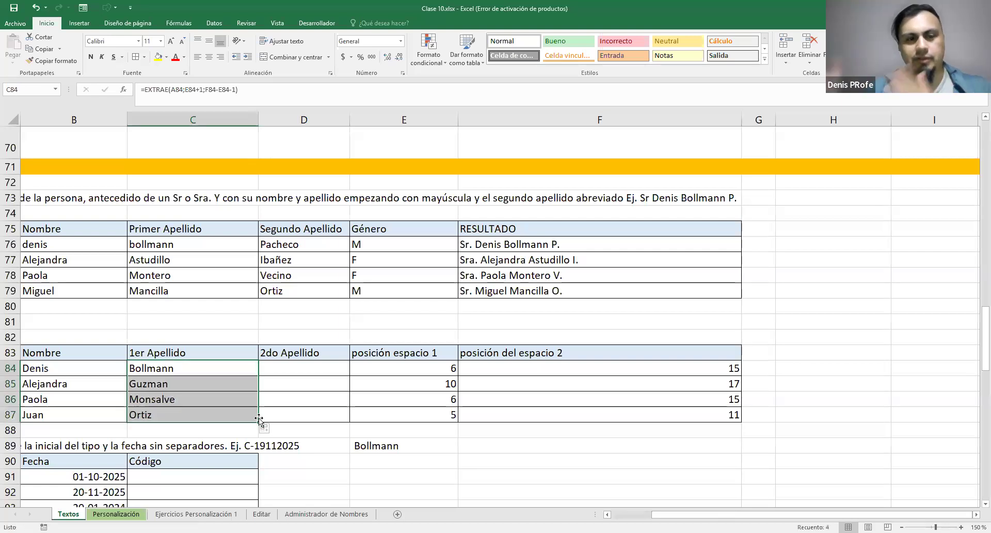
# Review the -1 adjustment in the character-count argument of the EXTRAE formula in C84
pyautogui.doubleClick(204, 368)
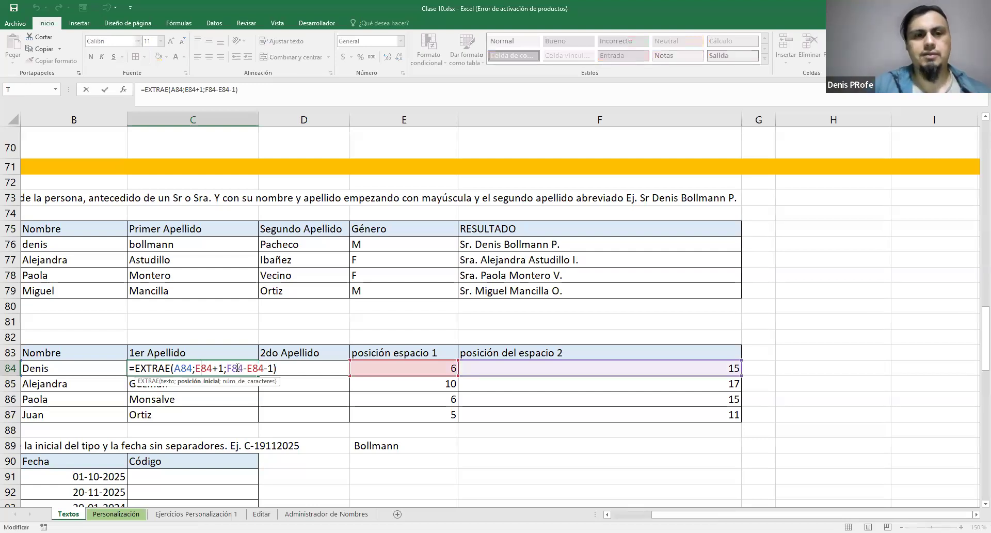
pyautogui.moveTo(274, 369)
pyautogui.mouseDown()
pyautogui.moveTo(215, 369)
pyautogui.moveTo(266, 368)
pyautogui.mouseUp()
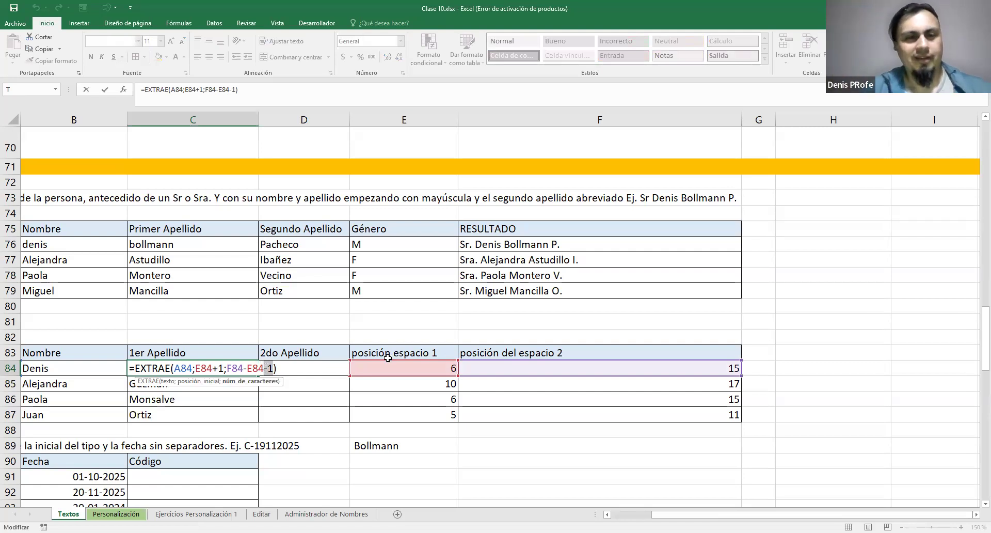
pyautogui.hotkey('ctrl', 'Return')
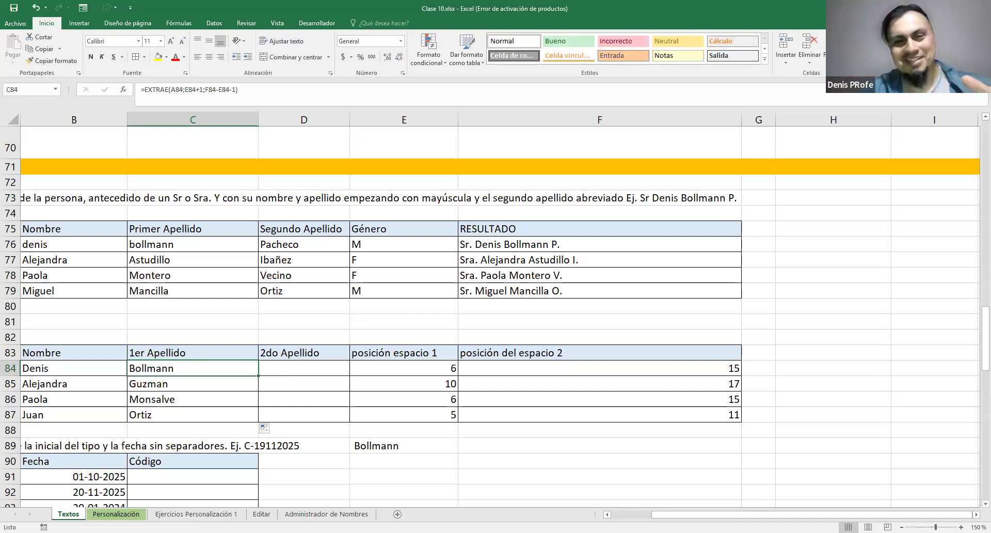
pyautogui.moveTo(663, 515)
pyautogui.mouseDown()
pyautogui.moveTo(618, 514)
pyautogui.moveTo(647, 515)
pyautogui.mouseUp()
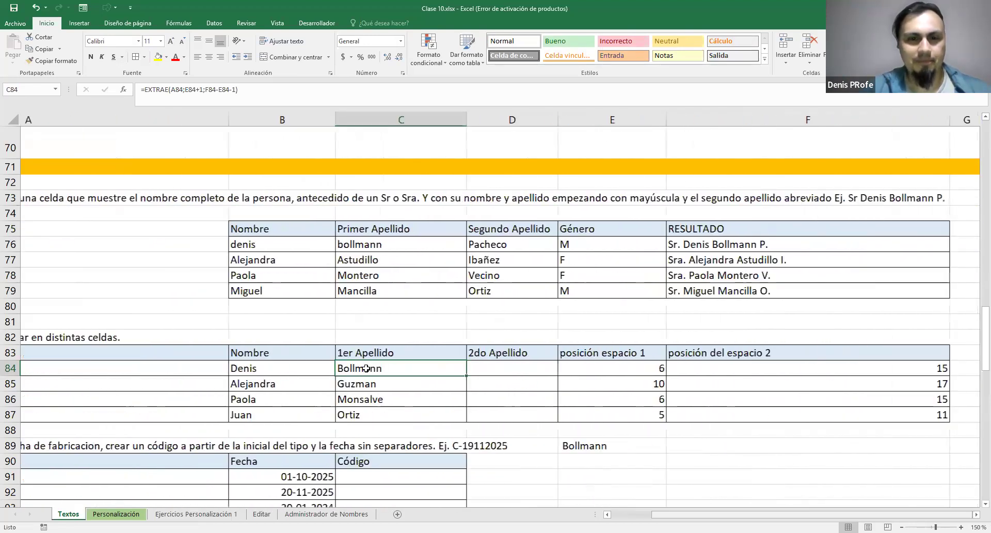
pyautogui.click(305, 372)
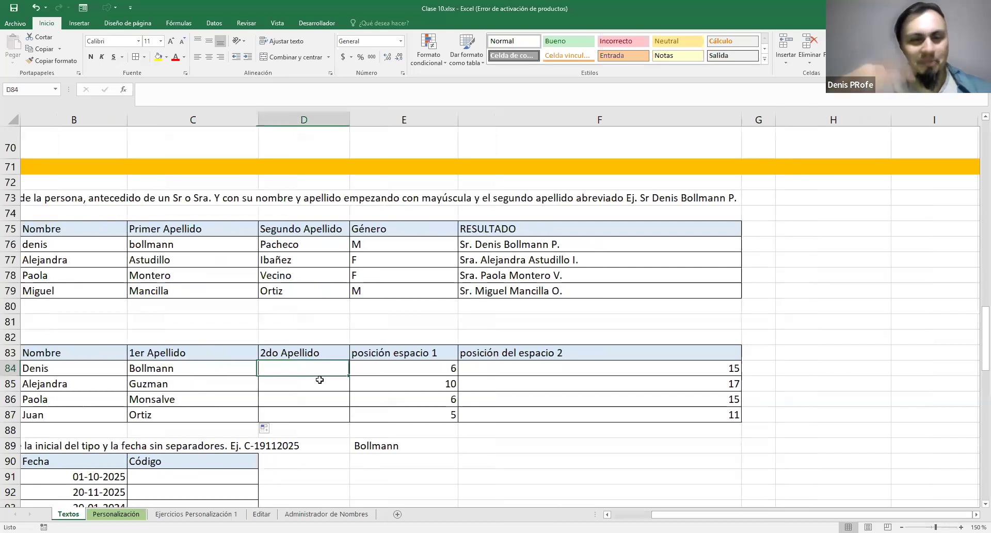
pyautogui.write('=')
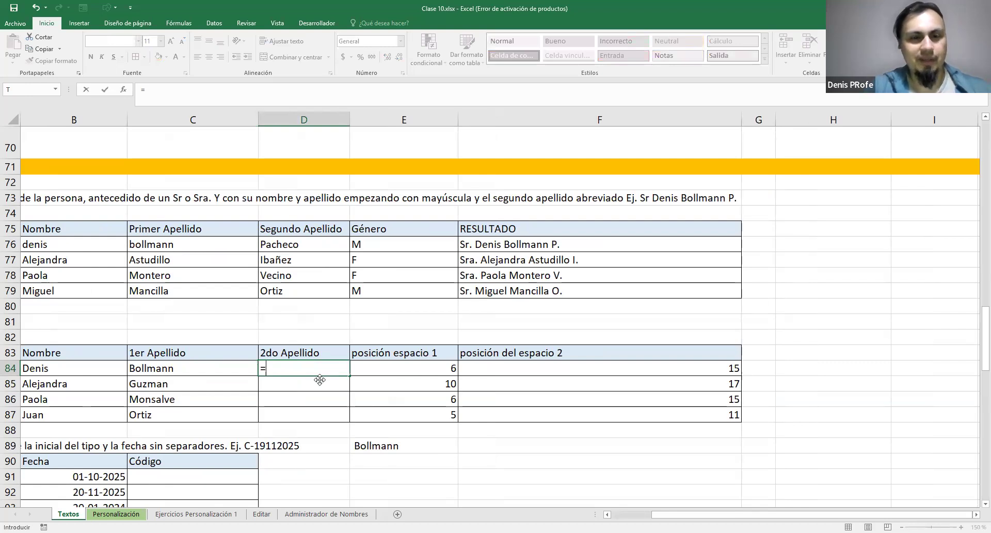
pyautogui.write('DEREC')
pyautogui.press('Left')
pyautogui.press('Right')
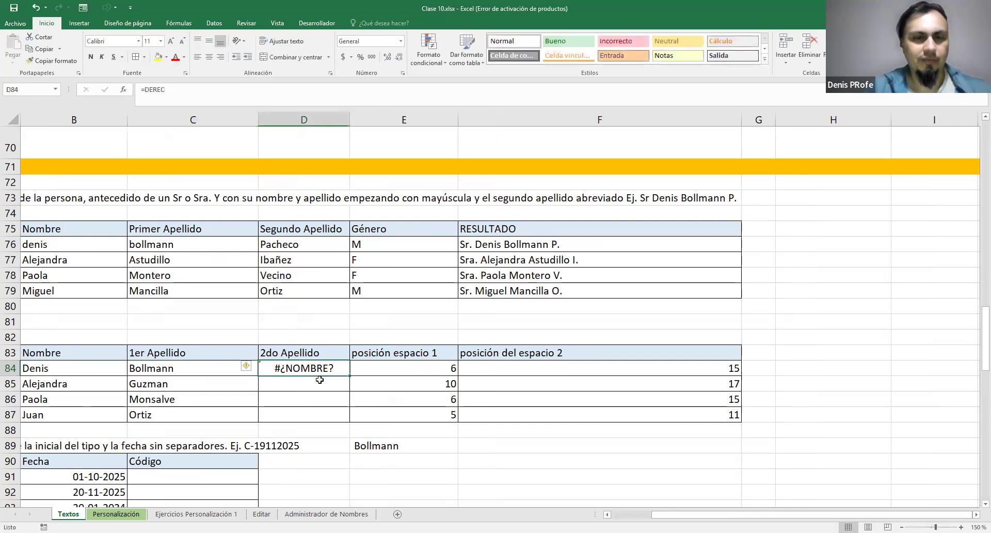
pyautogui.press('F2')
pyautogui.write('CHA')
pyautogui.press('BackSpace')
pyautogui.press('BackSpace')
pyautogui.press('BackSpace')
pyautogui.press('Tab')
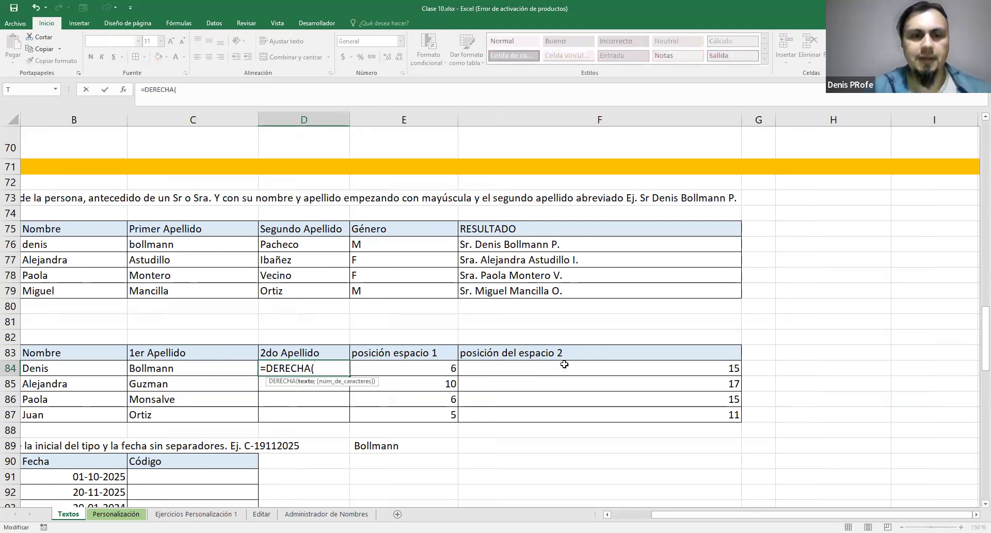
pyautogui.hscroll(-5, 599, 310)
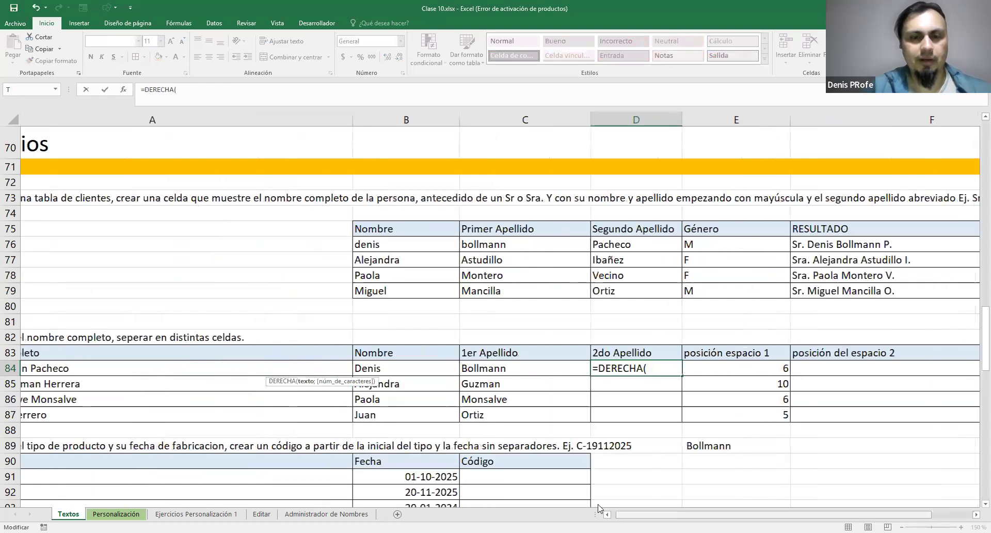
pyautogui.click(143, 372)
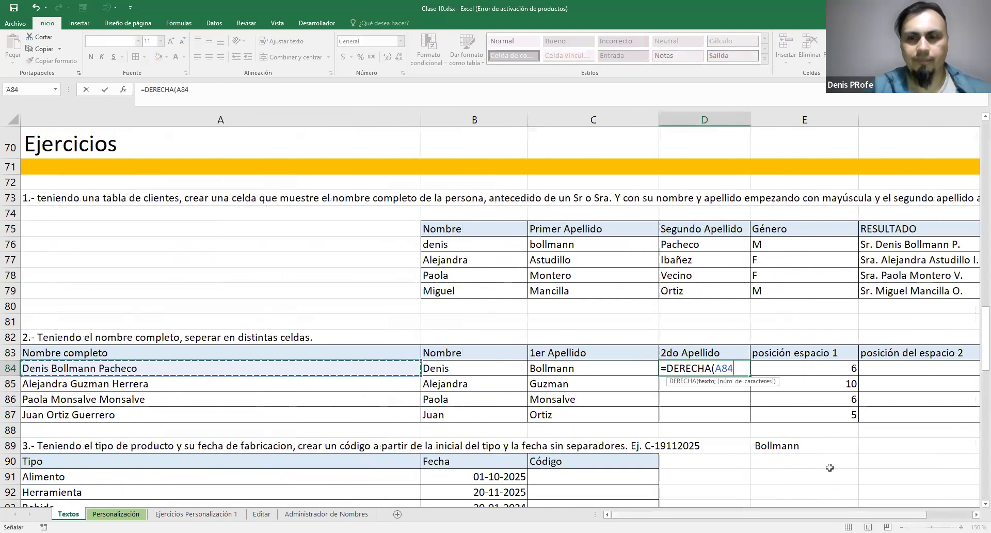
pyautogui.write(';')
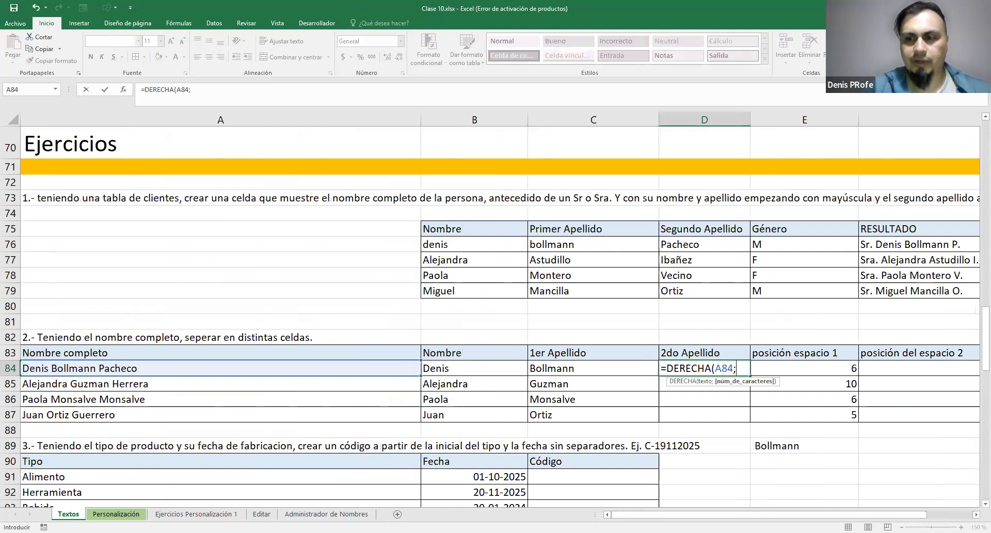
pyautogui.hscroll(1, 518, 415)
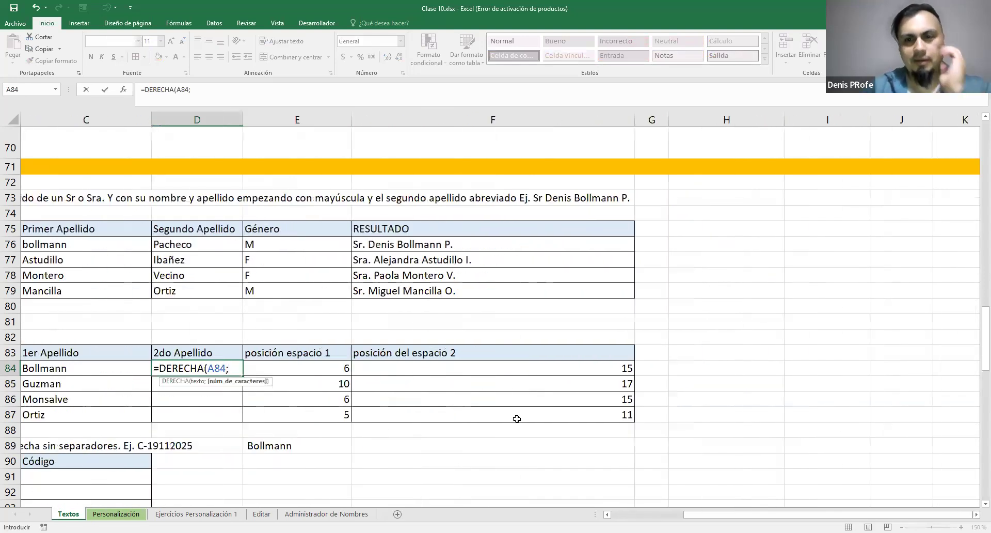
pyautogui.click(689, 353)
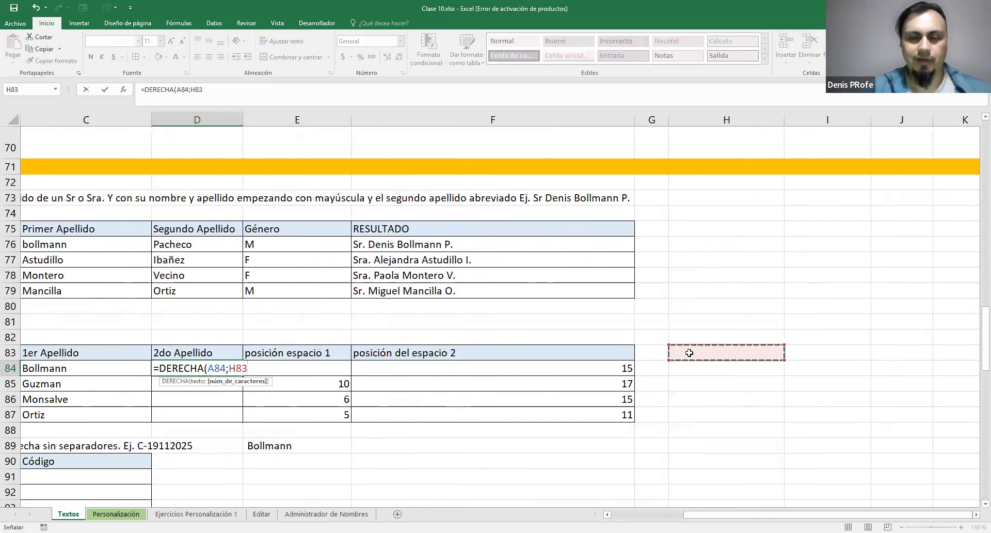
# Add the heading LARGO in cell H83 beside the space-position columns
pyautogui.doubleClick(702, 352)
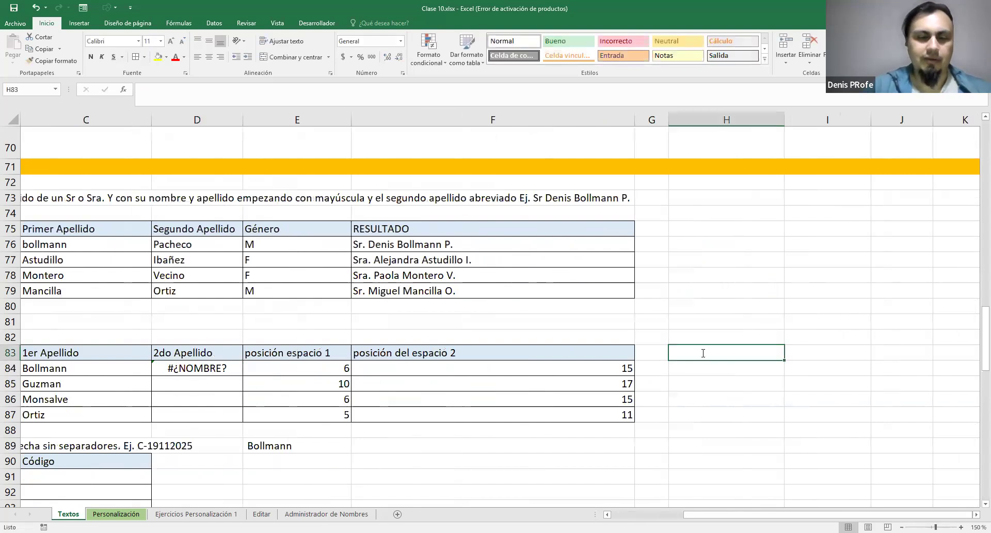
pyautogui.write('LARGO')
pyautogui.press('Return')
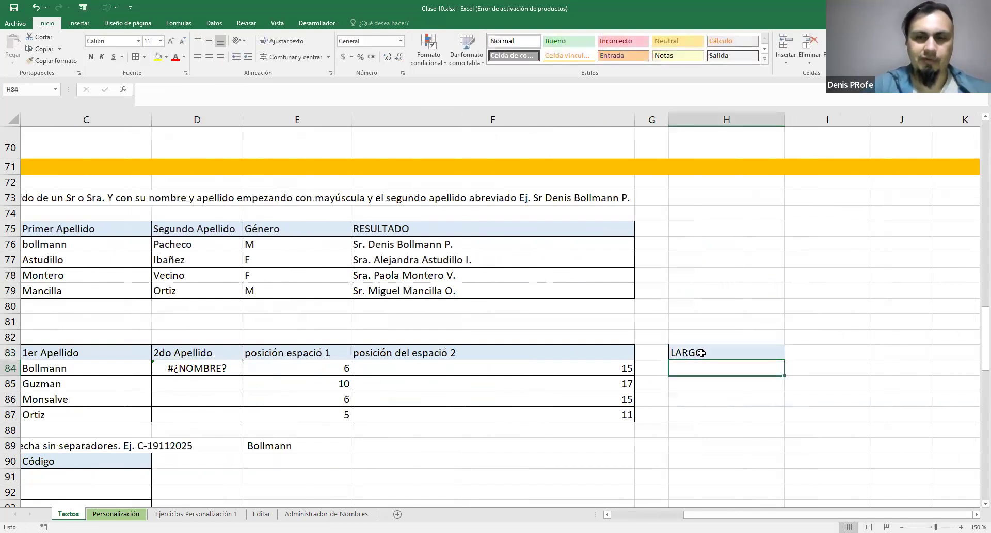
# Calculate the length of the full name in A84 by entering =LARGO(A84) in H84
pyautogui.write('=LARGO(')
pyautogui.hscroll(-1, 410, 442)
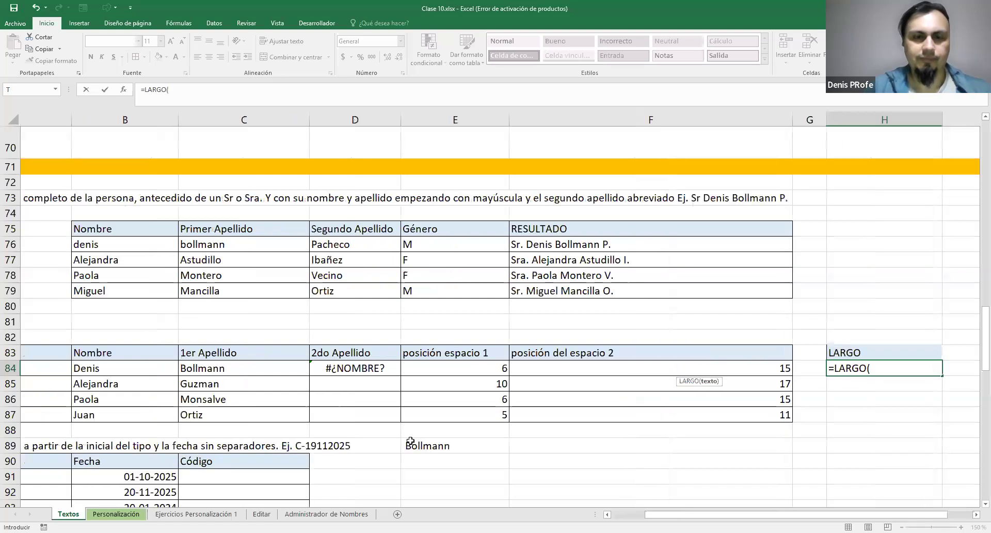
pyautogui.hscroll(-1, 410, 441)
pyautogui.click(194, 367)
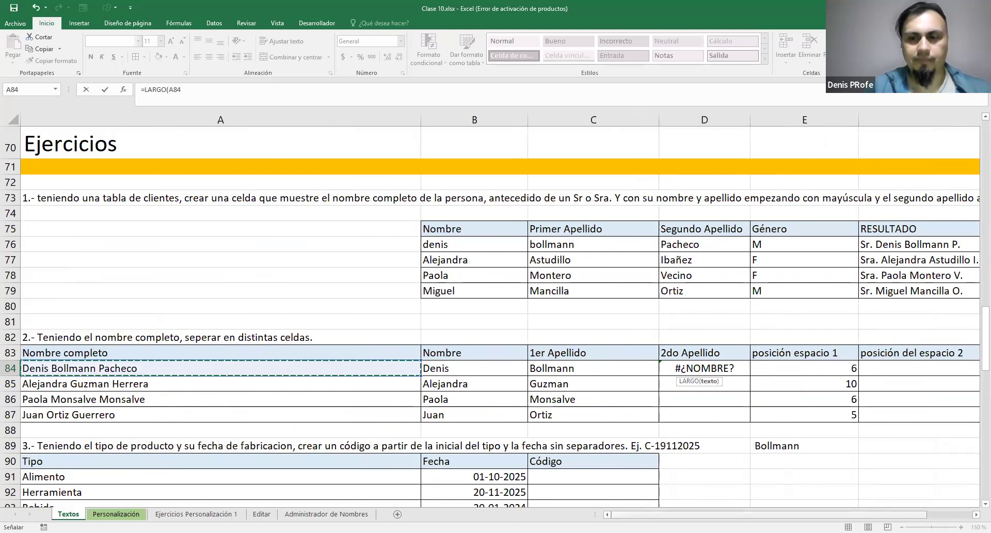
pyautogui.hscroll(1, 748, 498)
pyautogui.hscroll(2, 842, 406)
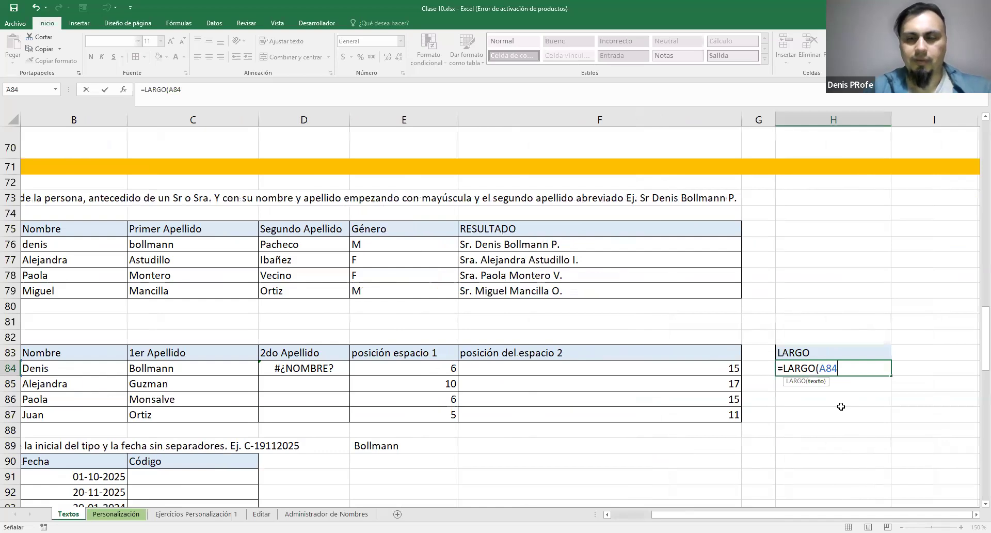
pyautogui.press('Return')
pyautogui.click(861, 369)
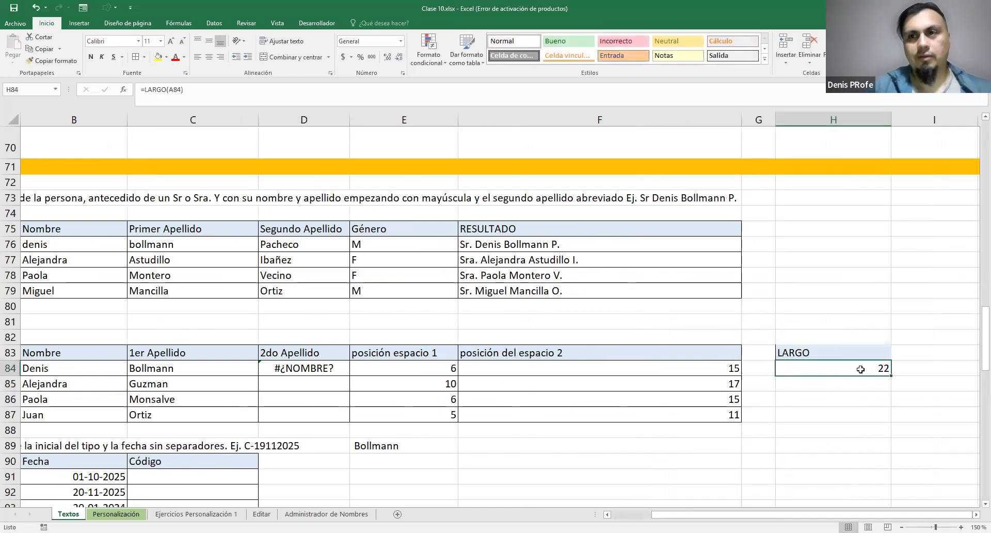
pyautogui.click(726, 369)
pyautogui.click(795, 371)
pyautogui.click(742, 370)
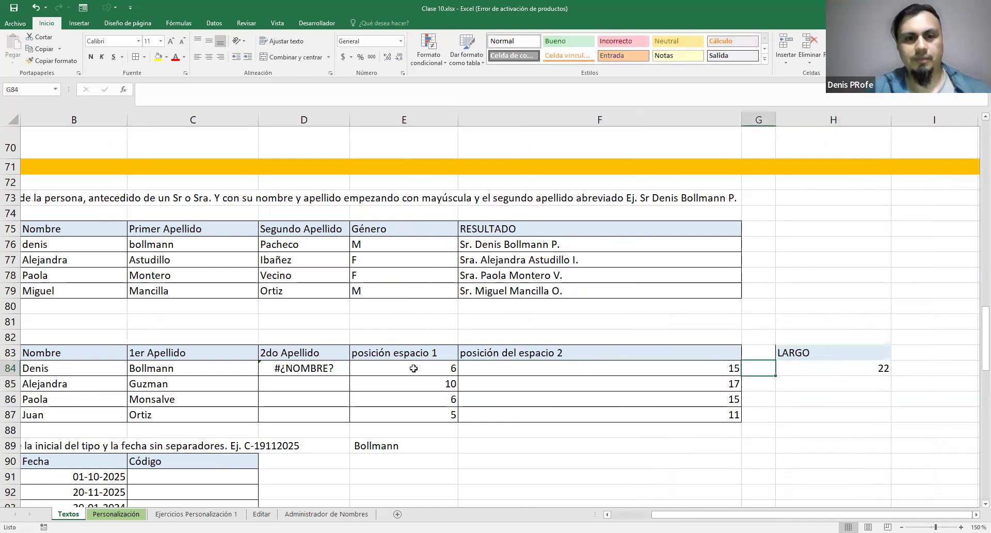
# Start a DERECHA formula in D84, under 2do Apellido, using the full name in A84 as its text argument
pyautogui.click(266, 368)
pyautogui.write('=DEREC')
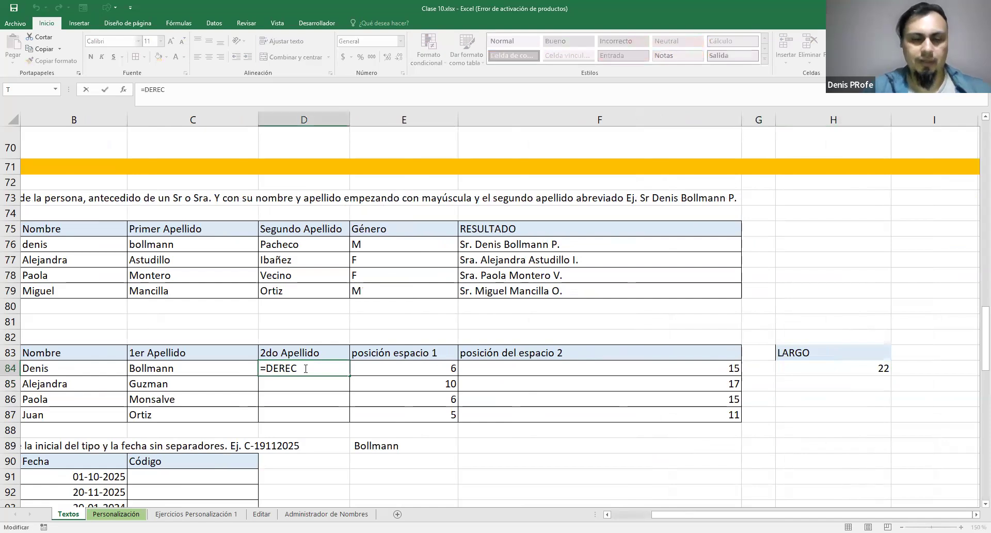
pyautogui.write('HA')
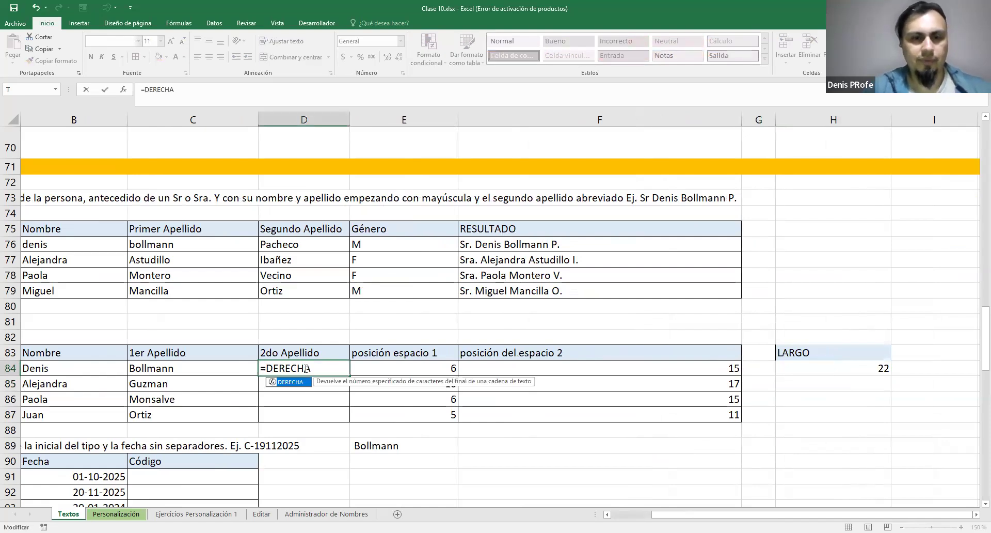
pyautogui.write('(')
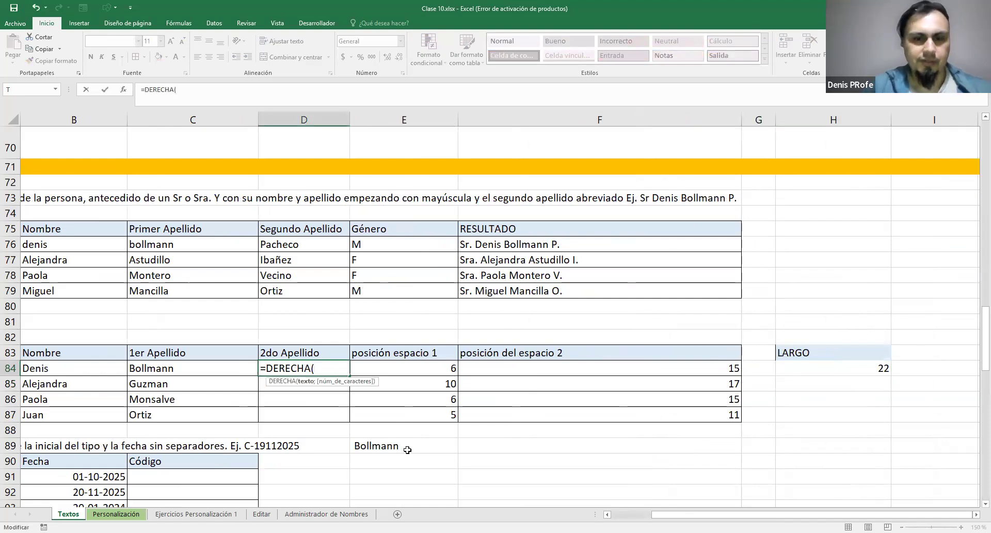
pyautogui.hscroll(-3, 222, 429)
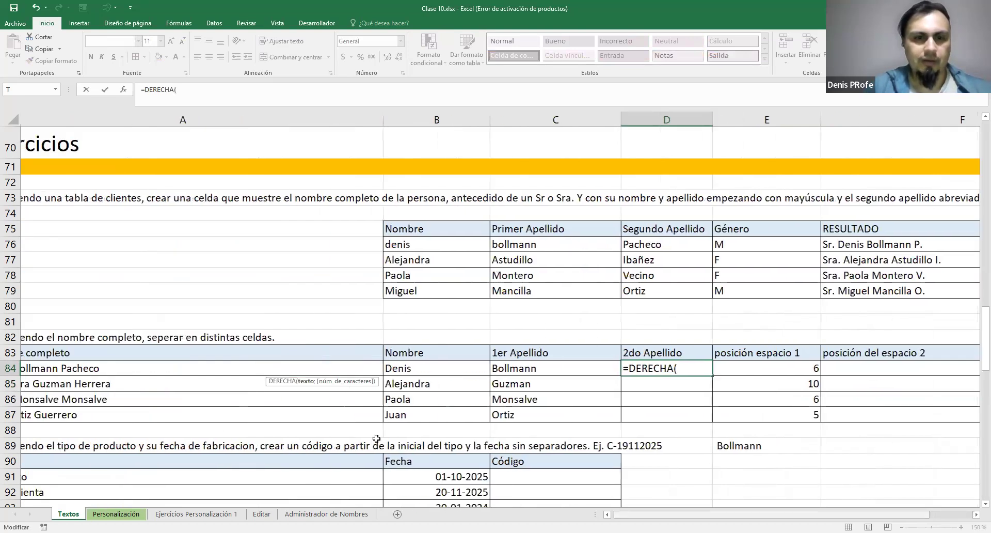
pyautogui.click(211, 369)
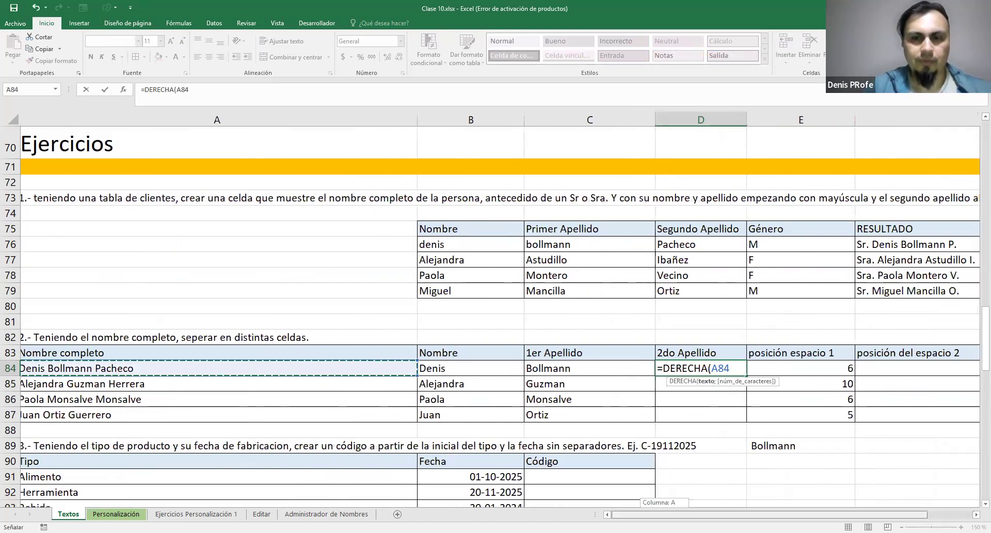
pyautogui.hscroll(2, 352, 388)
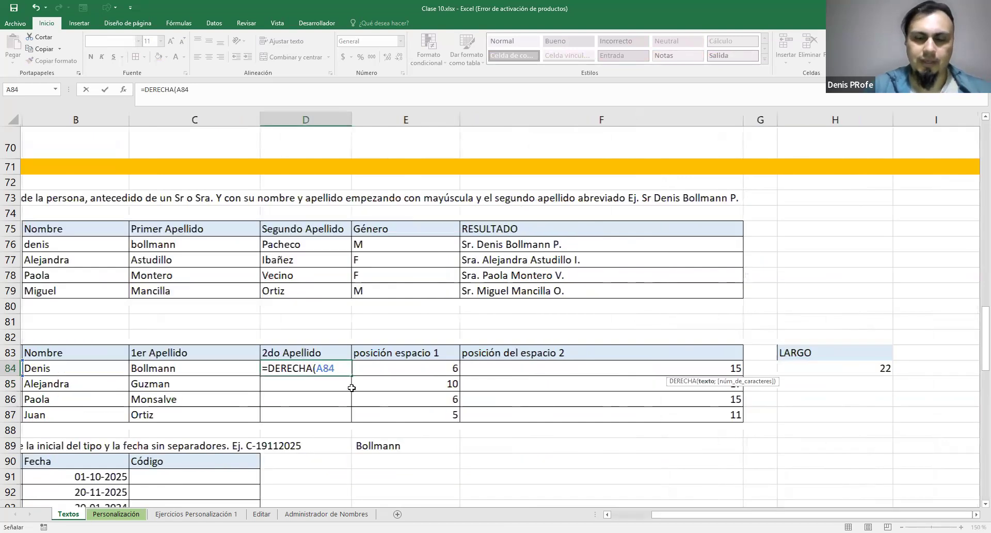
# Complete the D84 formula as =DERECHA(A84;F84-E84), taking the character count from the difference between the two space positions
pyautogui.write(';')
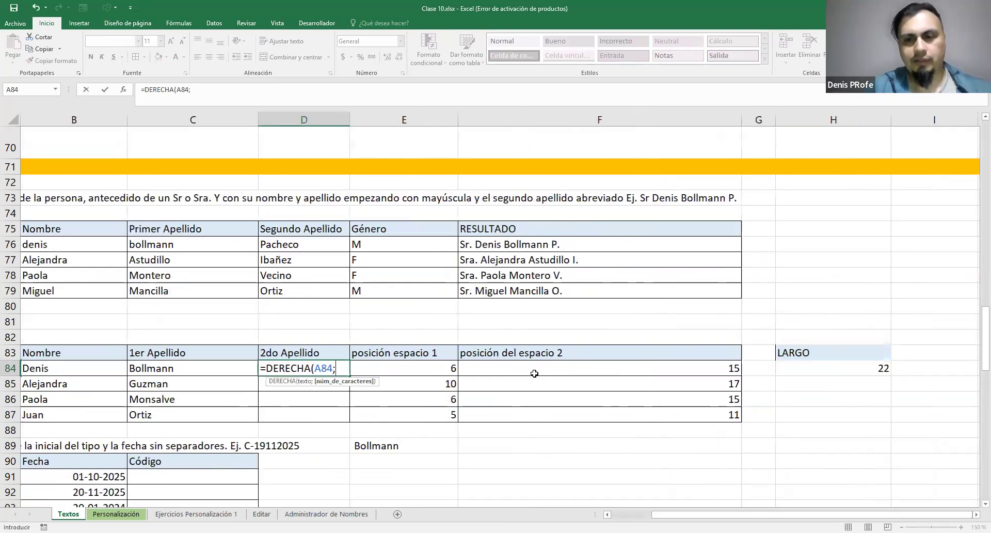
pyautogui.click(559, 365)
pyautogui.write('-')
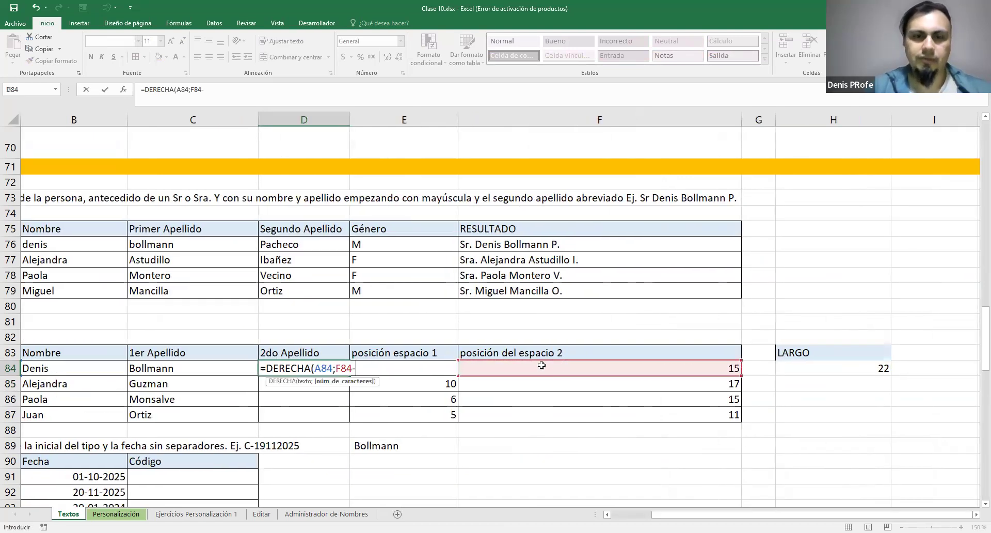
pyautogui.press('F2')
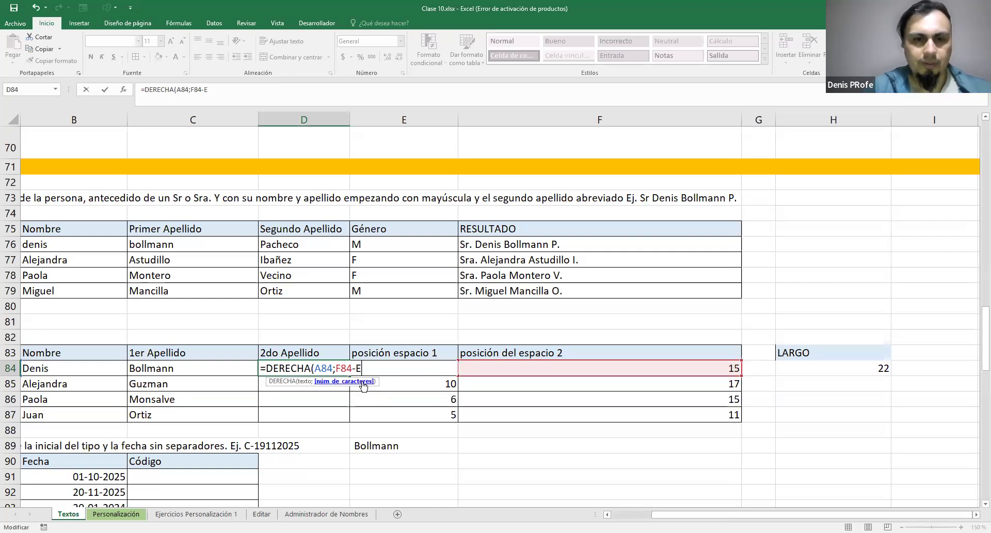
pyautogui.write('E')
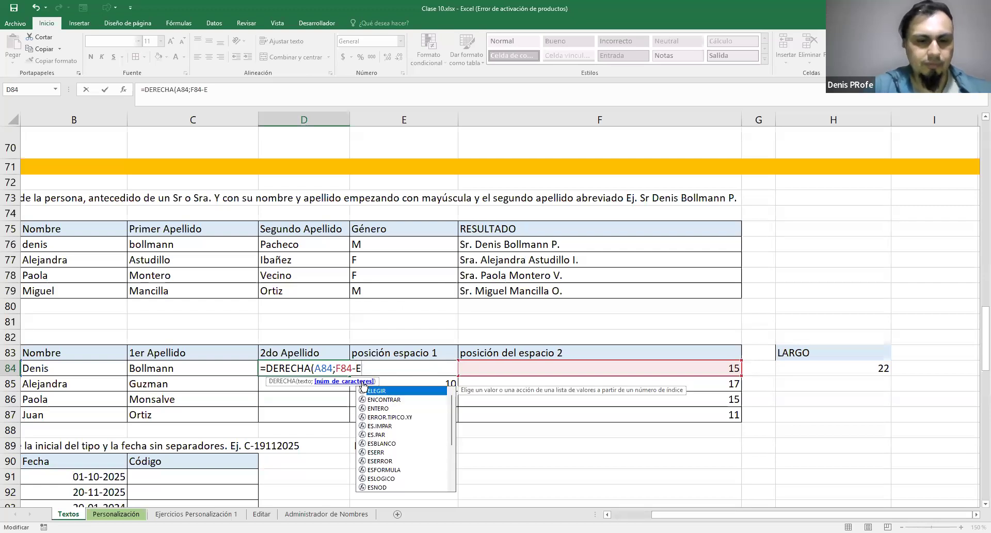
pyautogui.write('84')
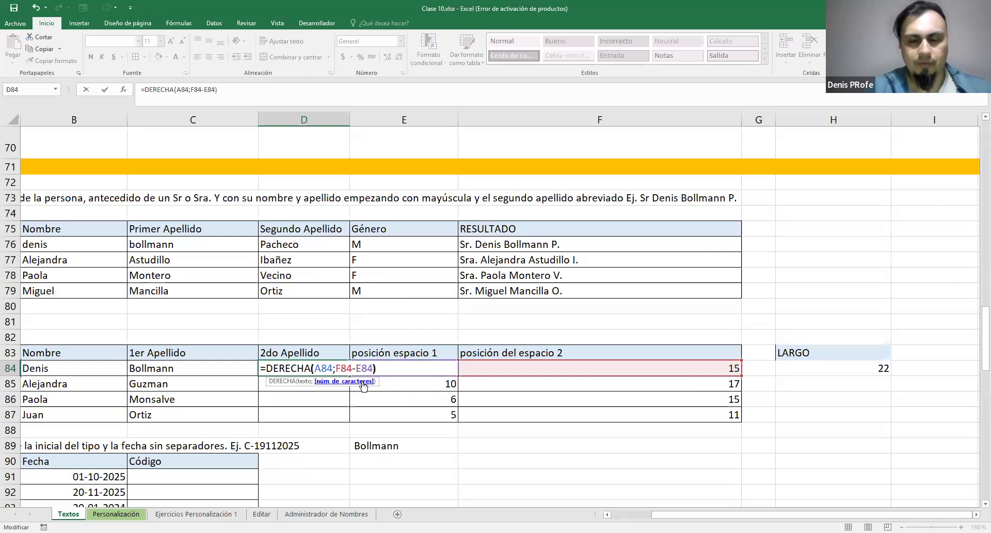
pyautogui.write(')')
pyautogui.hotkey('ctrl', 'Return')
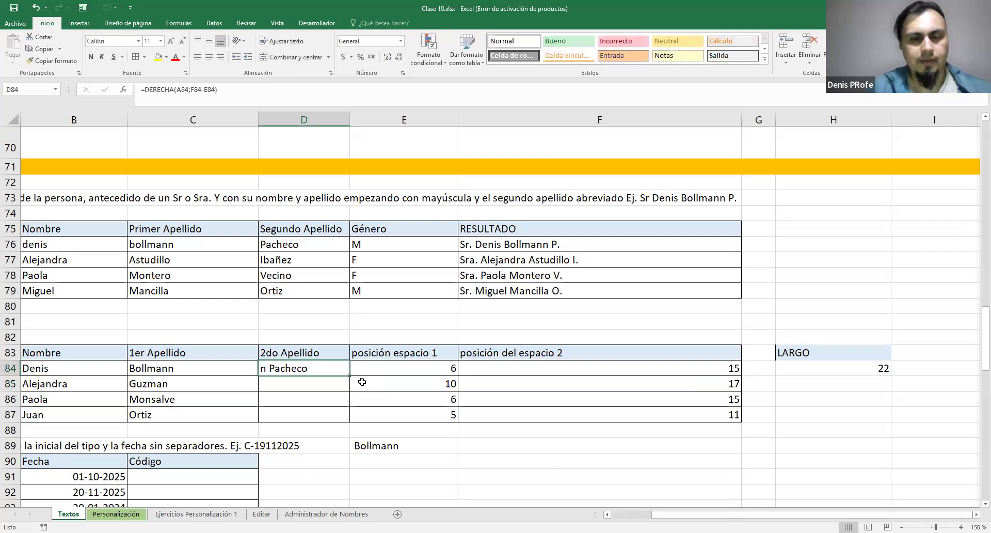
# Change the D84 formula to =DERECHA(A84;F84-E84-2) to reduce the number of extracted characters by two
pyautogui.doubleClick(313, 369)
pyautogui.click(373, 368)
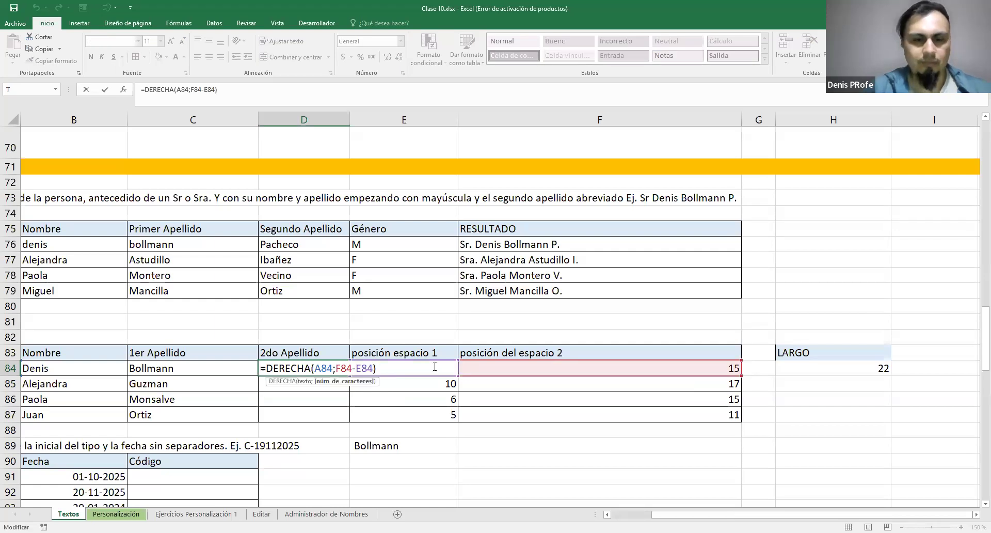
pyautogui.write('-2}')
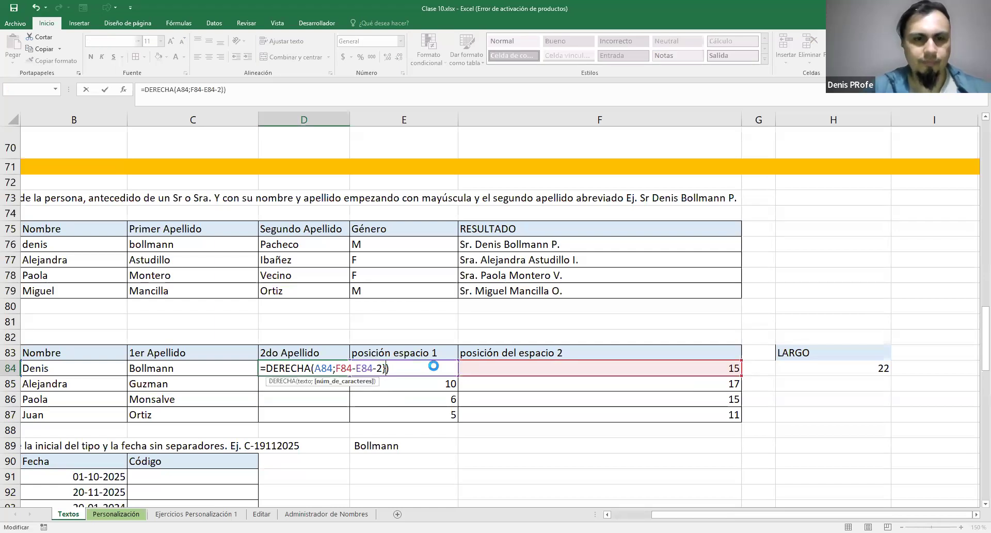
pyautogui.press('Return')
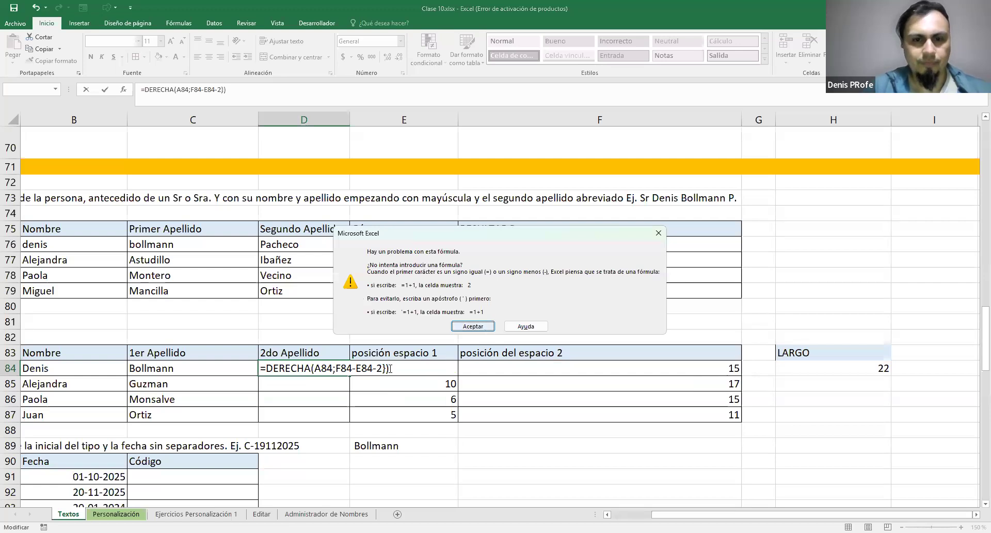
pyautogui.press('Return')
pyautogui.press('BackSpace')
pyautogui.hotkey('ctrl', 'Return')
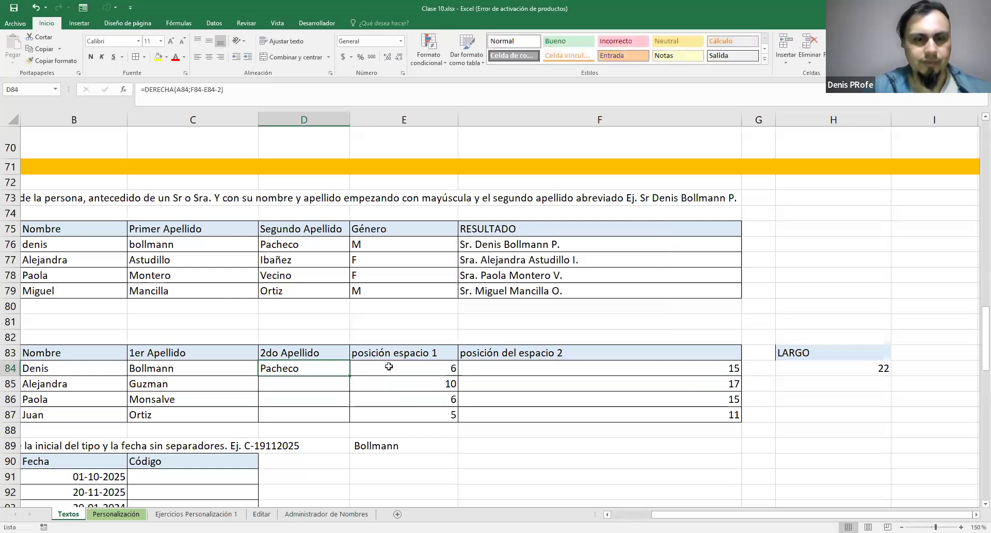
# Fill the D84 formula down through D87 and compare the extracted second surnames with the full names in column A
pyautogui.moveTo(350, 376); pyautogui.dragTo(352, 425)
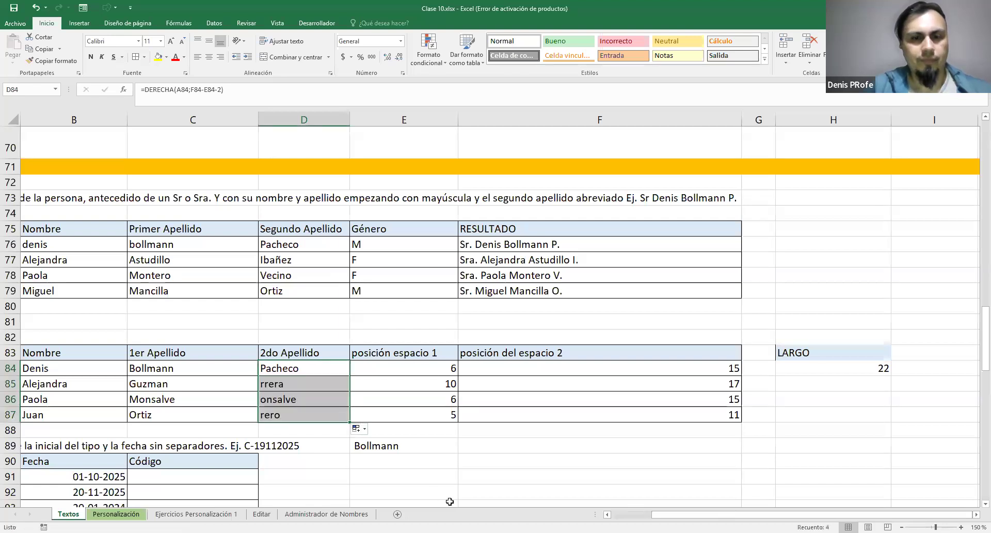
pyautogui.moveTo(699, 515); pyautogui.dragTo(659, 515)
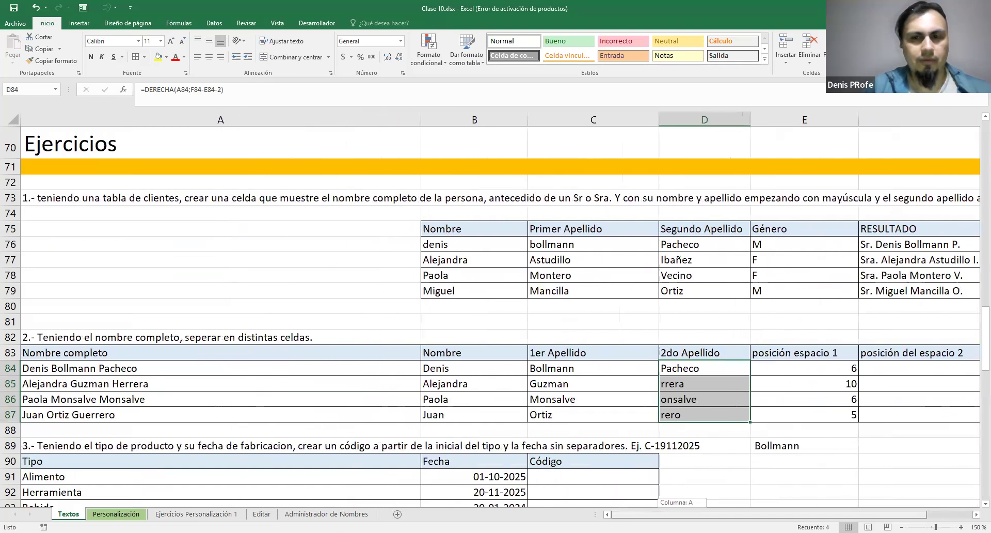
pyautogui.hscroll(6, 589, 483)
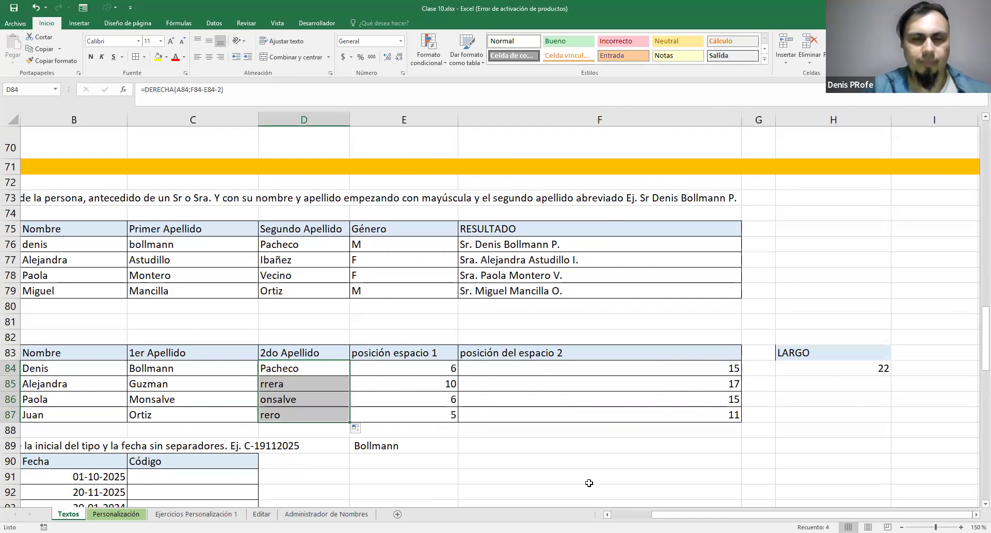
# Change the D84 formula to =DERECHA(A84;H84-F84), taking the character count from the total length minus the second space position
pyautogui.click(335, 370)
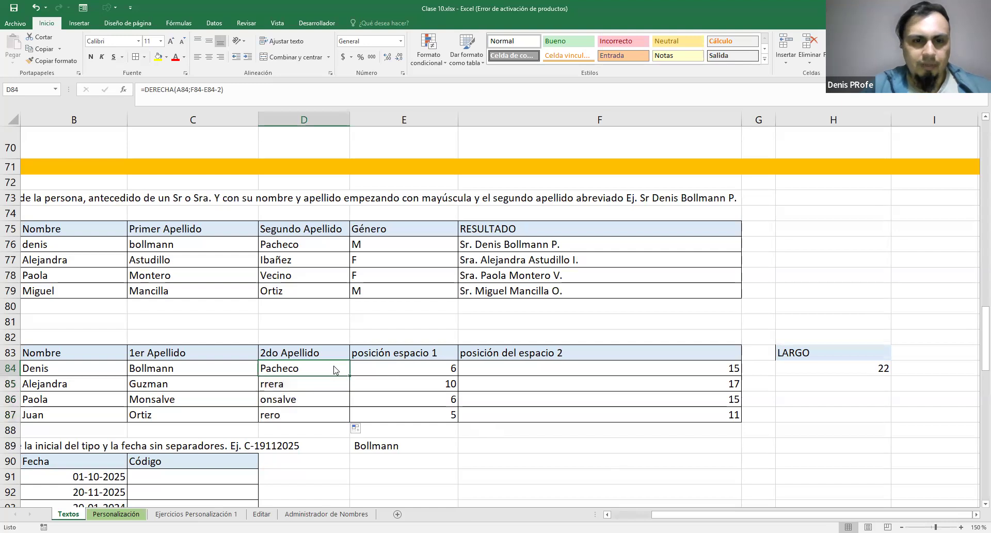
pyautogui.doubleClick(335, 369)
pyautogui.moveTo(338, 368); pyautogui.dragTo(384, 369)
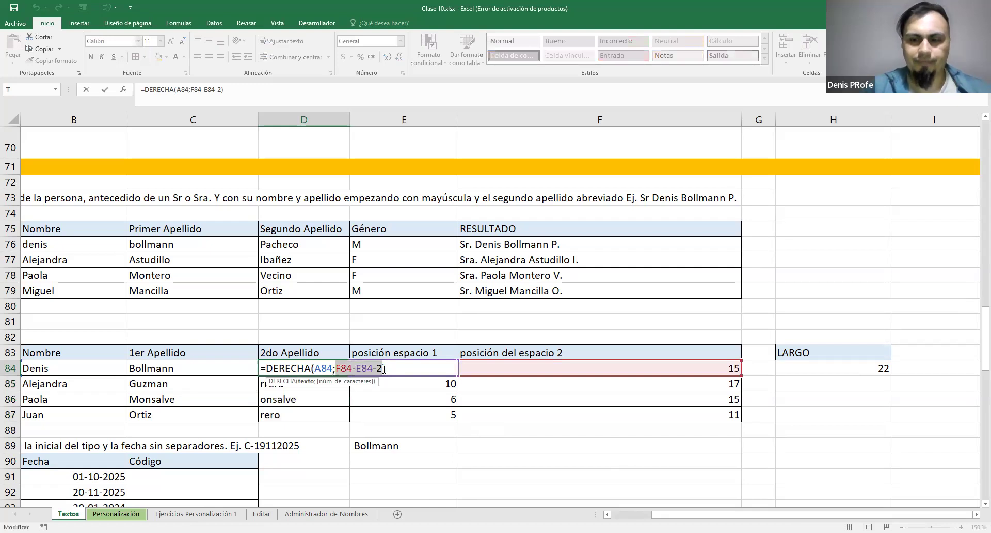
pyautogui.click(806, 383)
pyautogui.click(816, 367)
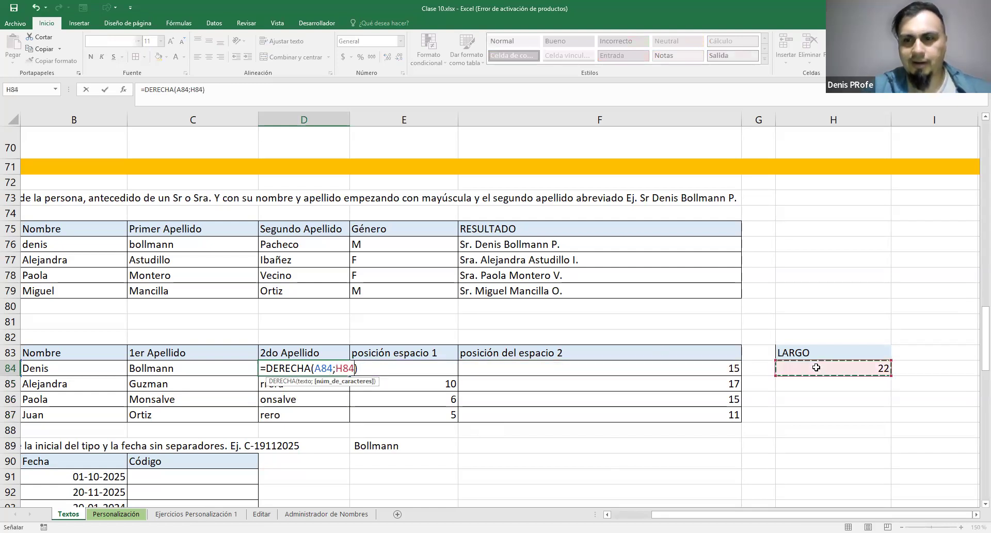
pyautogui.write('-')
pyautogui.click(705, 369)
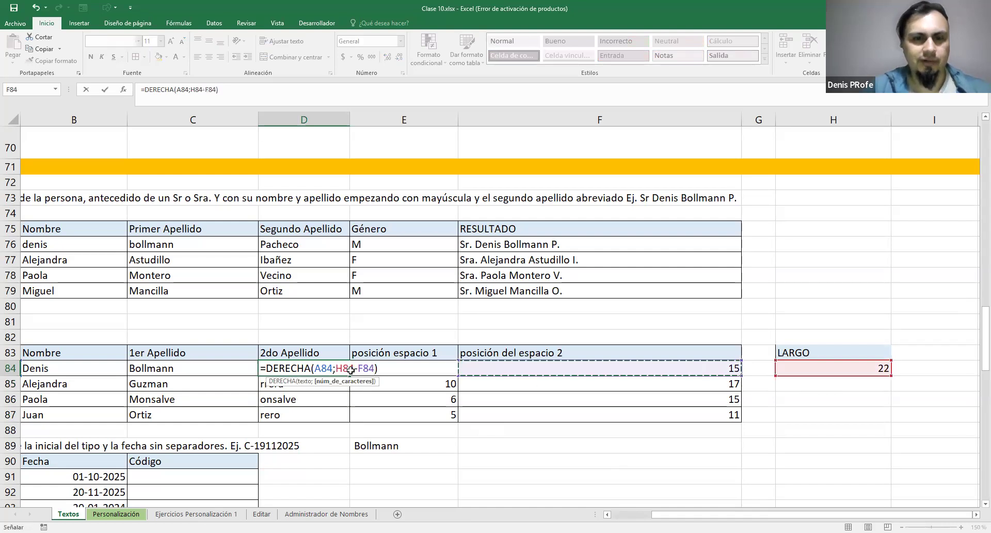
pyautogui.hotkey('ctrl', 'Return')
# Fill the D84 formula down through D87 and the LARGO formula in H84 down through H87
pyautogui.moveTo(348, 377); pyautogui.dragTo(341, 416)
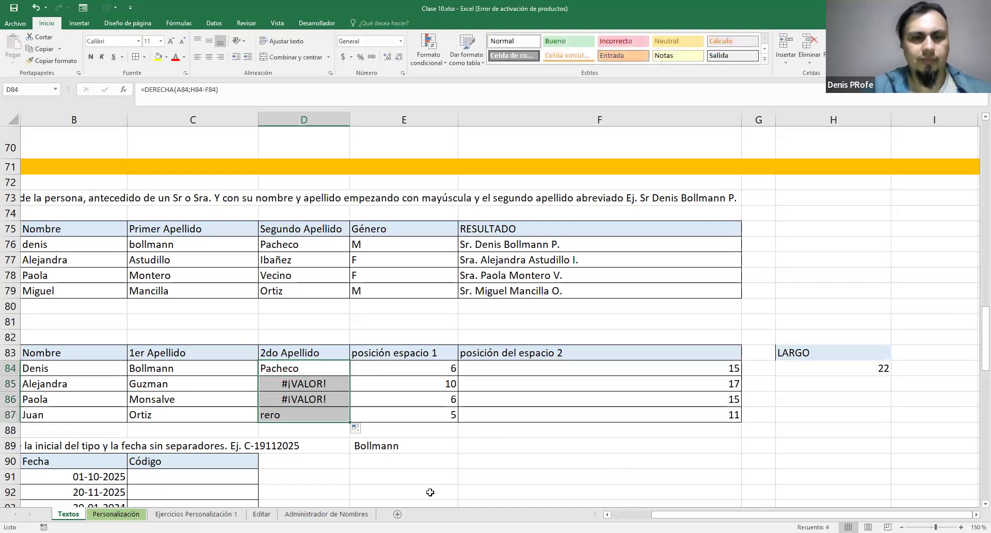
pyautogui.click(332, 366)
pyautogui.click(889, 367)
pyautogui.moveTo(892, 376); pyautogui.dragTo(892, 416)
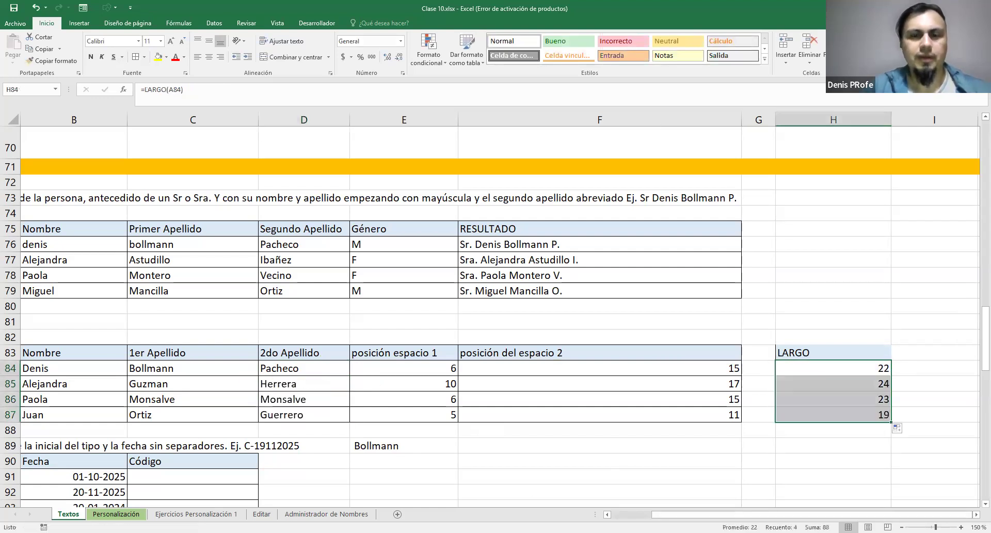
# Compare the extracted Nombre, 1er Apellido and 2do Apellido values with the full names in column A
pyautogui.hscroll(-5, 495, 310)
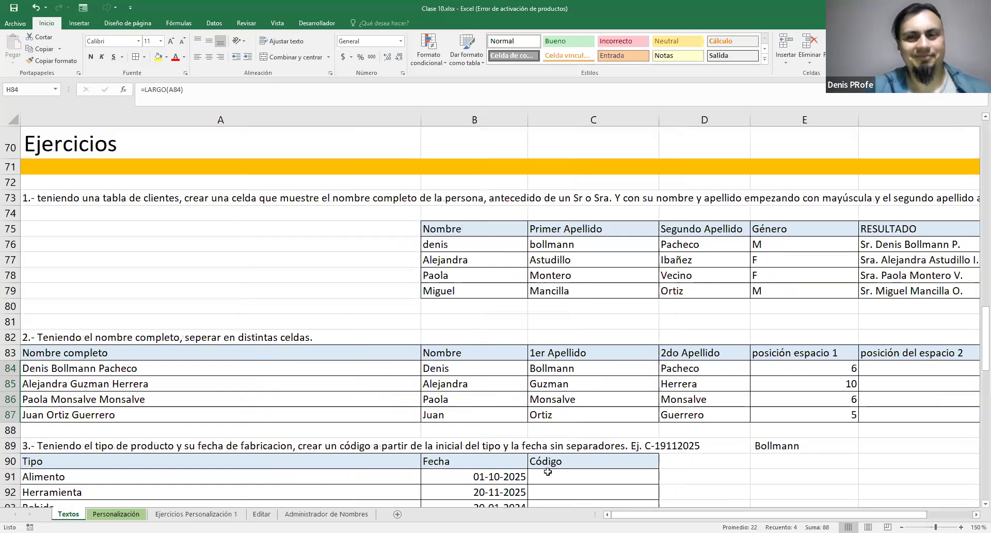
pyautogui.hscroll(1, 897, 429)
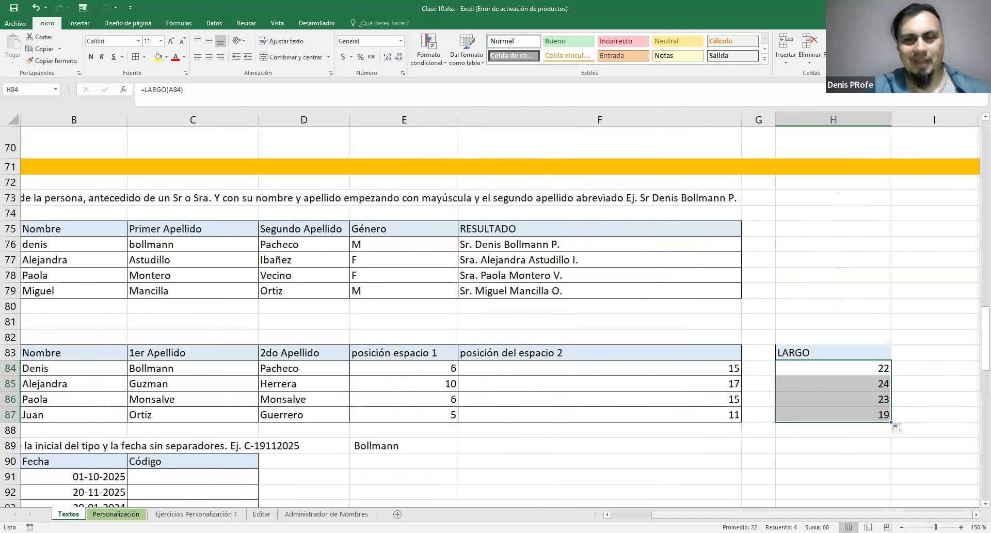
pyautogui.hscroll(-2, 500, 310)
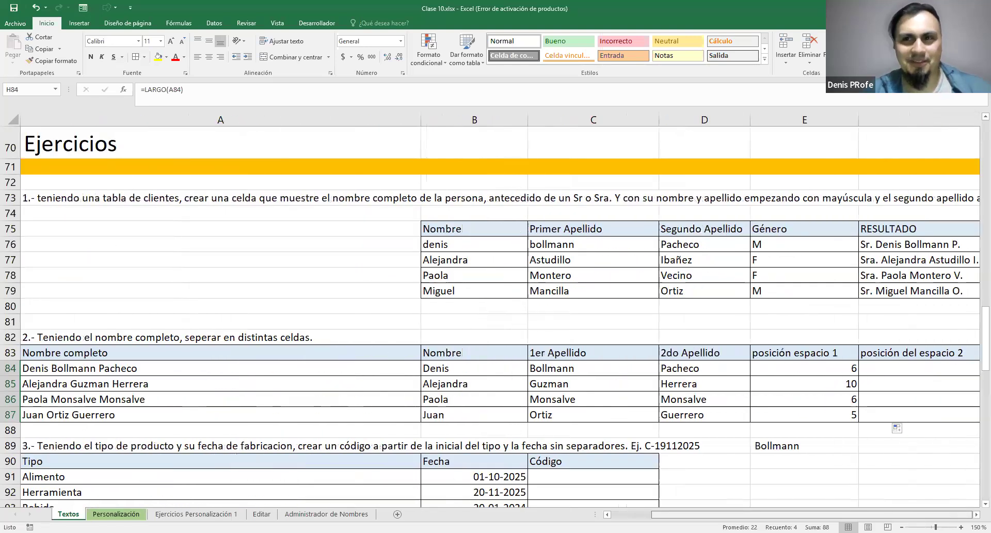
pyautogui.hscroll(2, 500, 310)
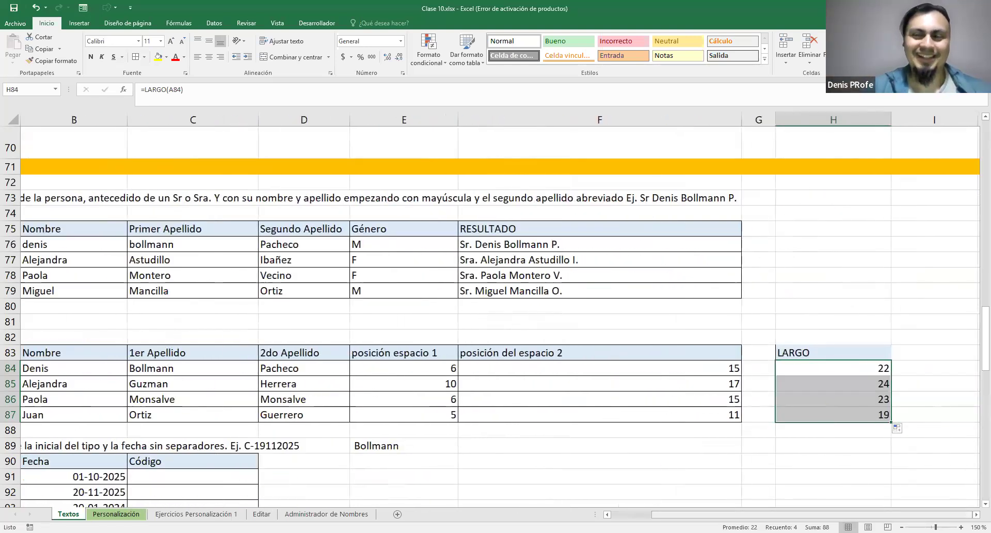
pyautogui.hscroll(-1, 837, 490)
pyautogui.hscroll(-2, 500, 310)
pyautogui.hscroll(3, 500, 310)
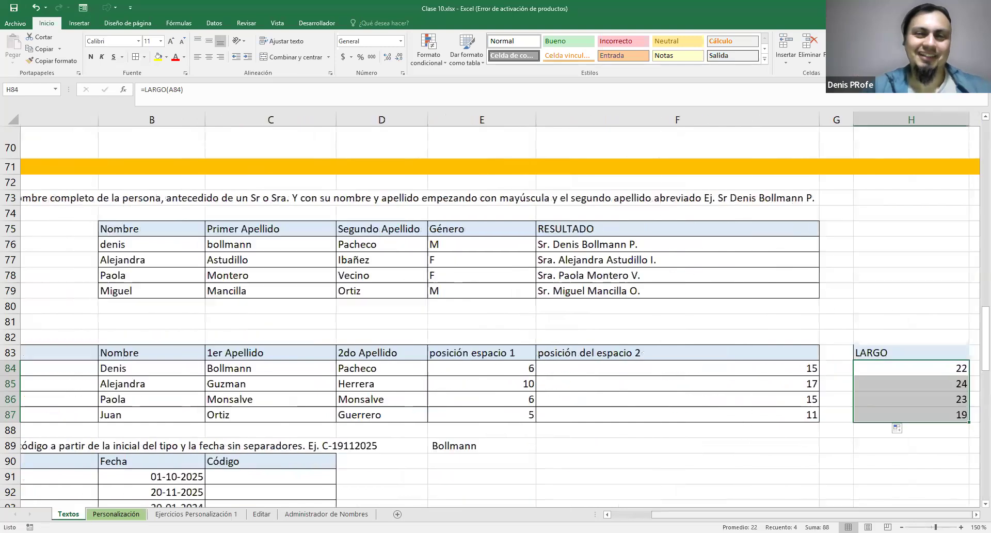
pyautogui.hscroll(-3, 500, 309)
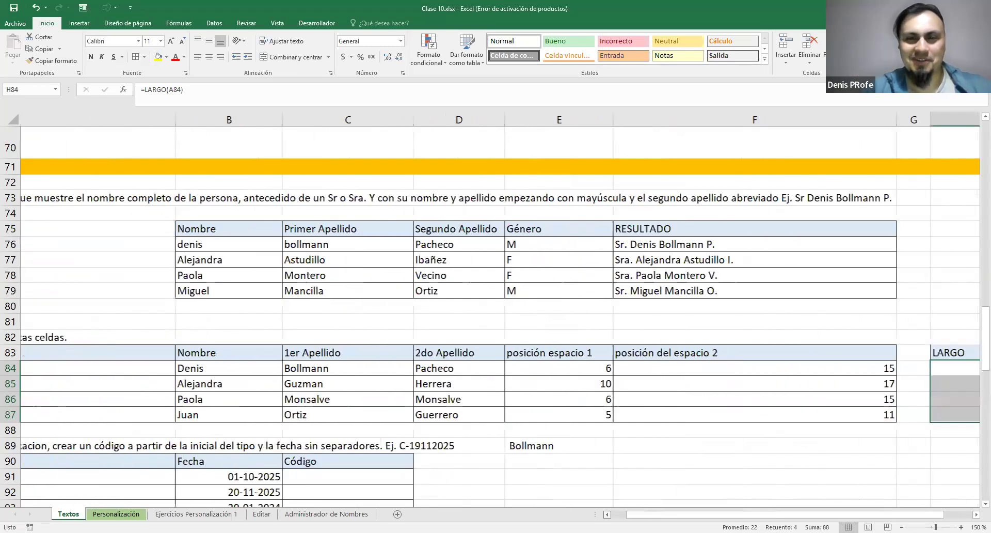
pyautogui.hscroll(1, 500, 310)
pyautogui.hscroll(4, 500, 310)
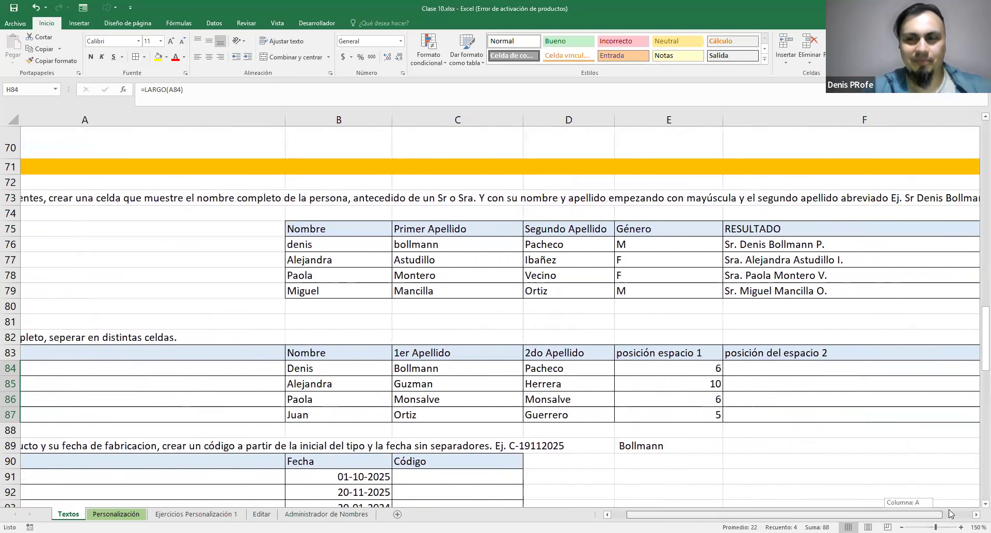
pyautogui.hscroll(-2, 500, 310)
pyautogui.hscroll(2, 499, 310)
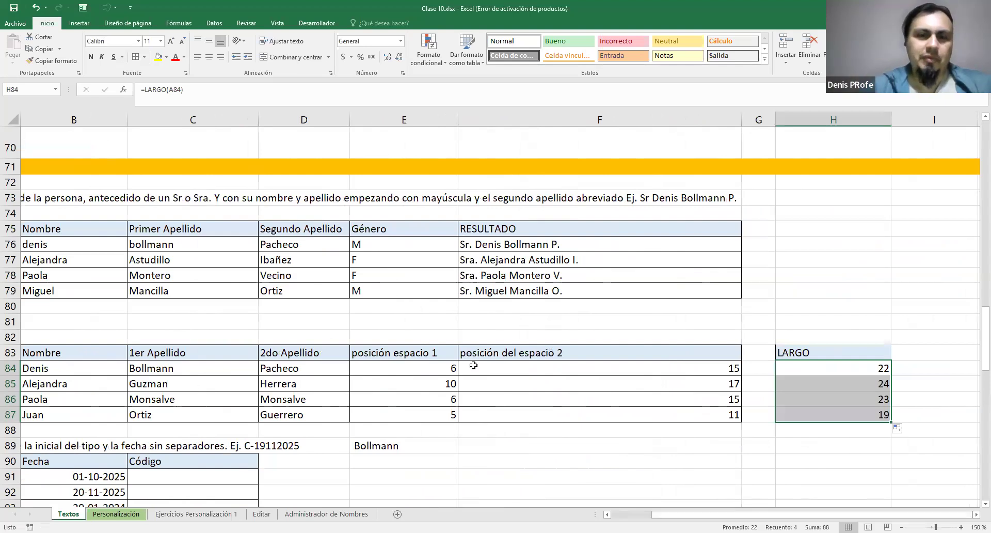
# Review the helper columns E83:H87, the DERECHA arguments in D84 and the HALLAR formula in F84
pyautogui.moveTo(445, 354); pyautogui.dragTo(811, 411)
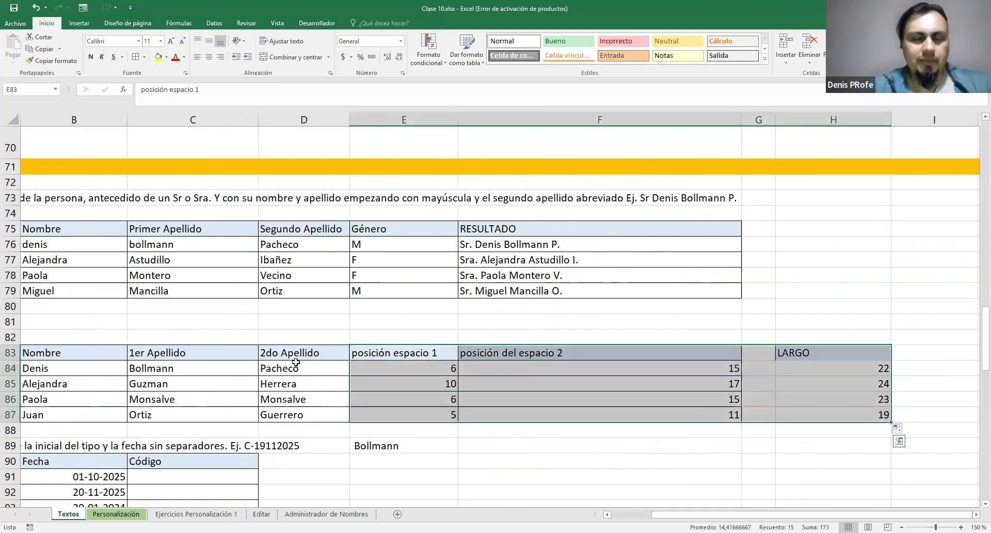
pyautogui.click(294, 370)
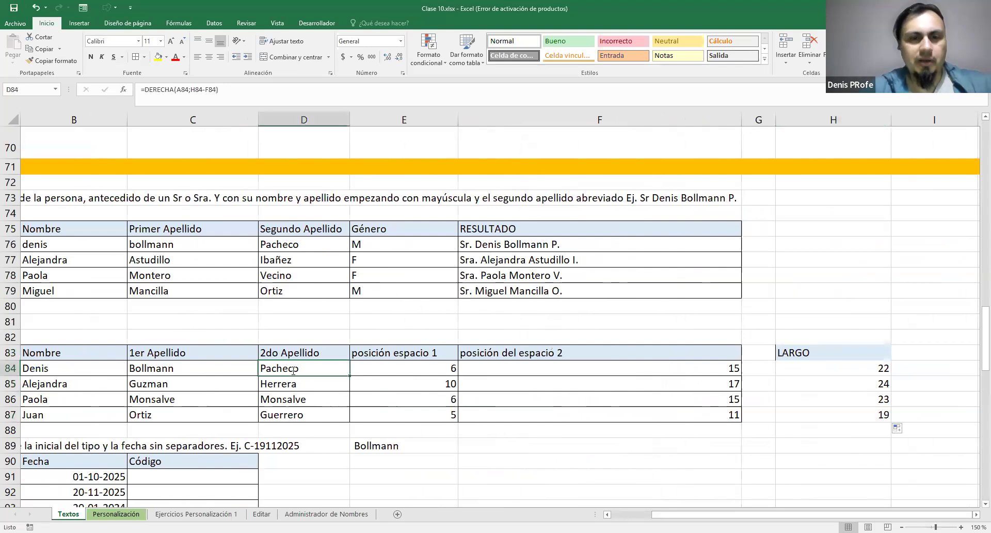
pyautogui.doubleClick(294, 370)
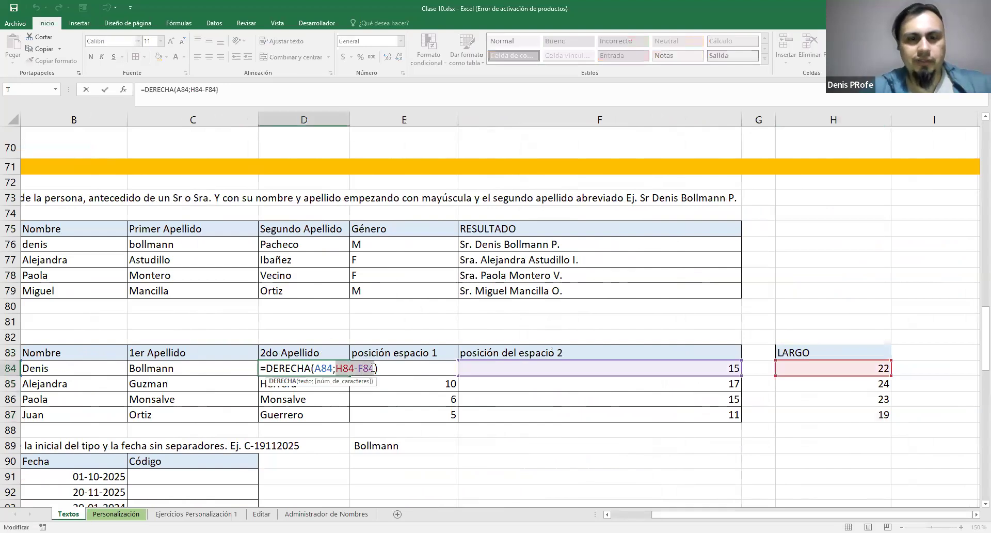
pyautogui.doubleClick(325, 369)
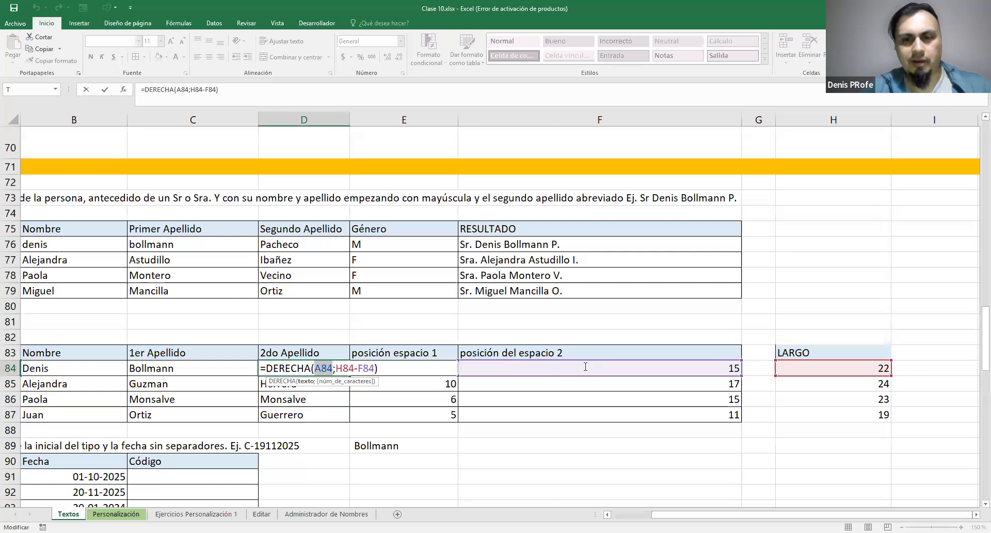
pyautogui.press('Return')
pyautogui.doubleClick(507, 369)
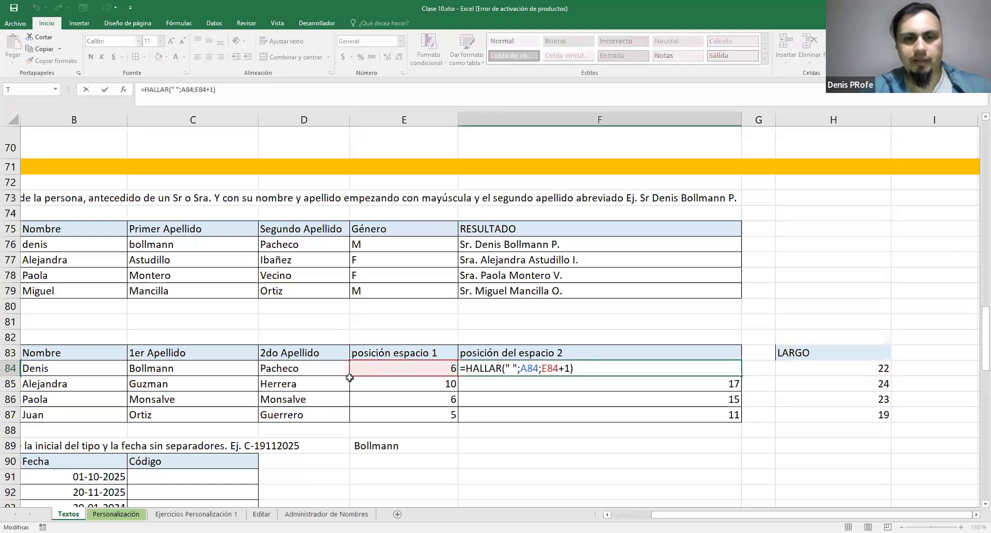
pyautogui.press('Escape')
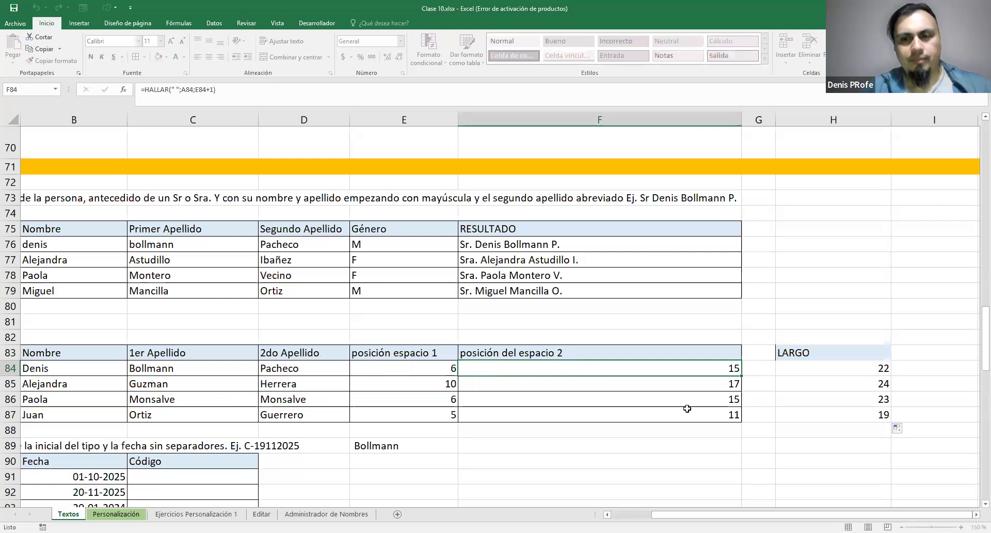
# Apply borders to all cells of the LARGO column, H83:H87
pyautogui.moveTo(806, 353); pyautogui.dragTo(794, 401)
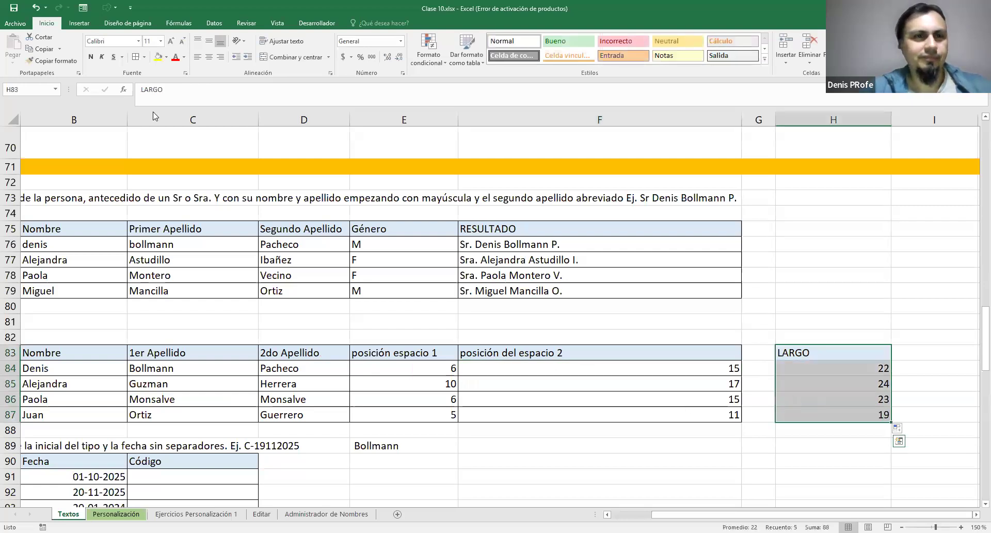
pyautogui.click(136, 61)
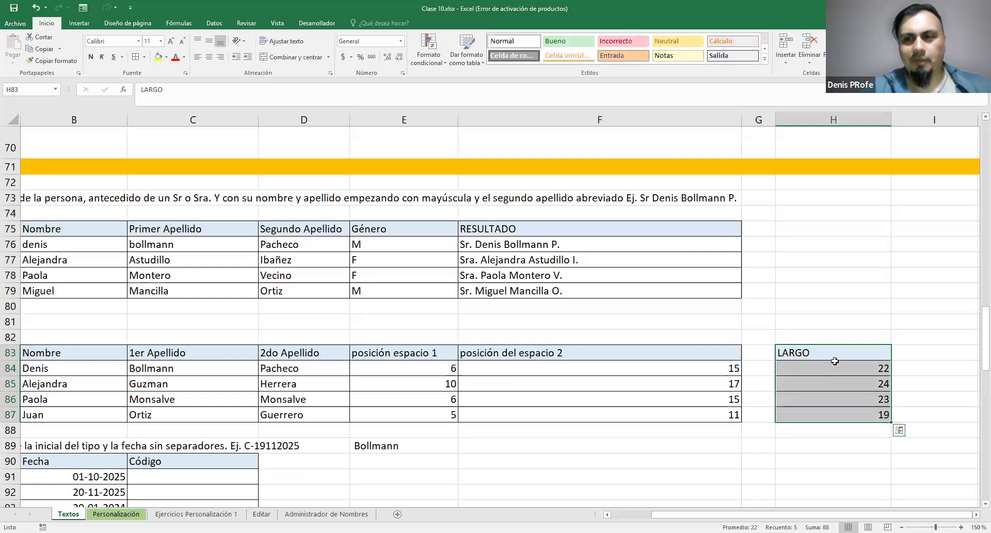
pyautogui.click(912, 367)
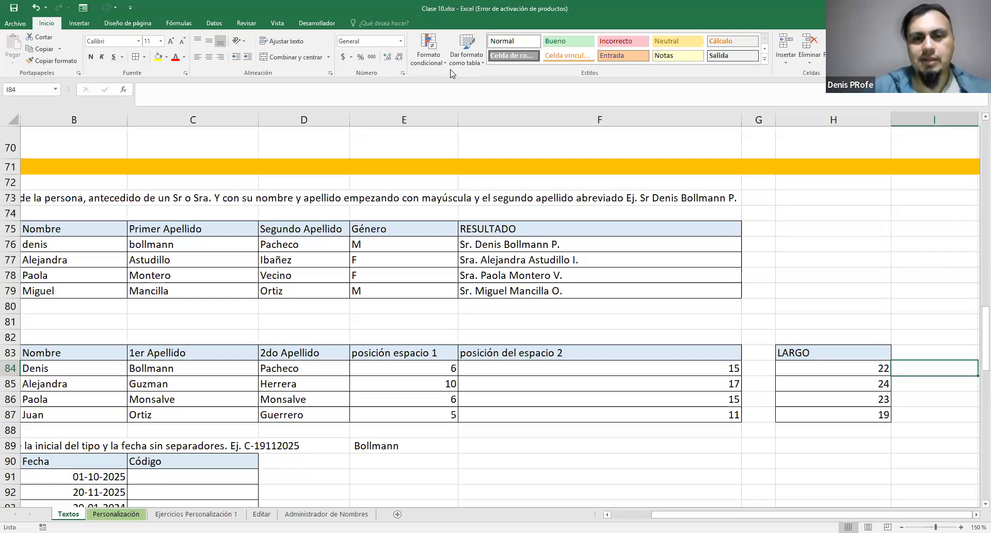
# Examine the IZQUIERDA formula in B84 and the helper formulas for space positions and length in E84, F84 and H84
pyautogui.doubleClick(84, 368)
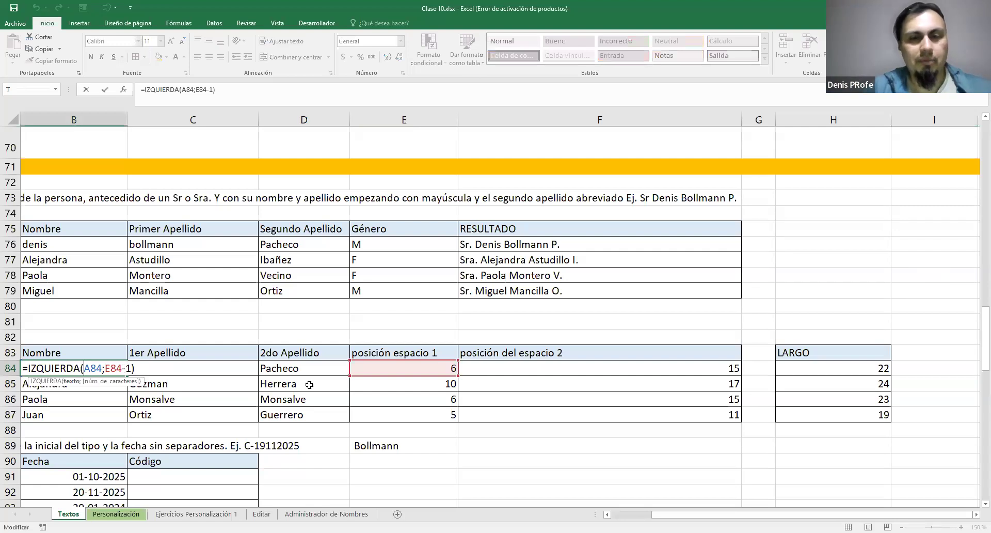
pyautogui.press('Escape')
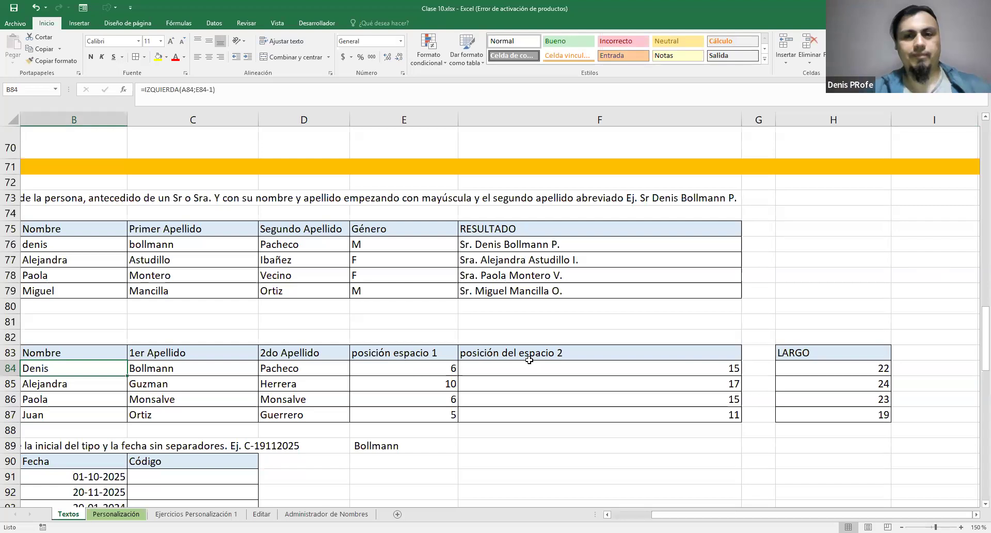
pyautogui.click(422, 368)
pyautogui.click(568, 369)
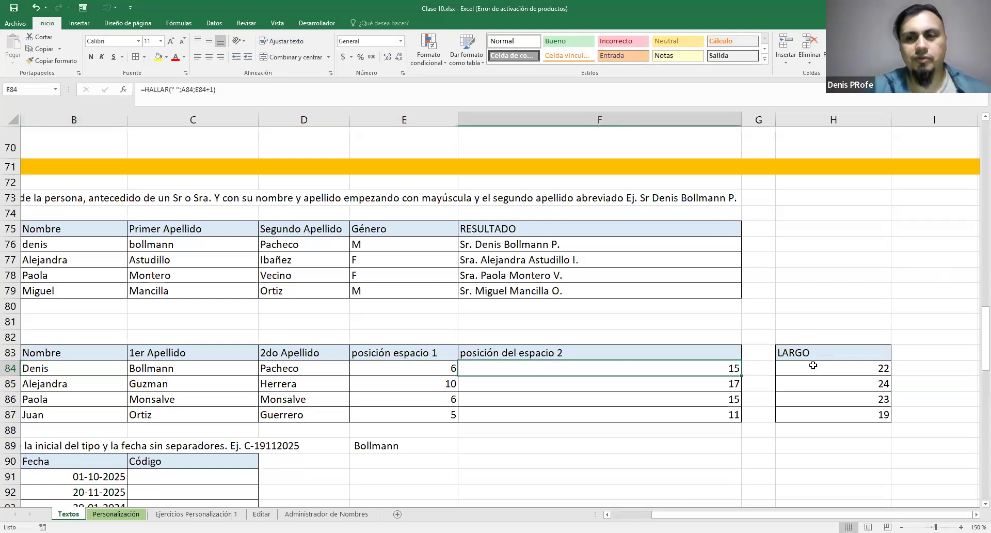
pyautogui.click(813, 366)
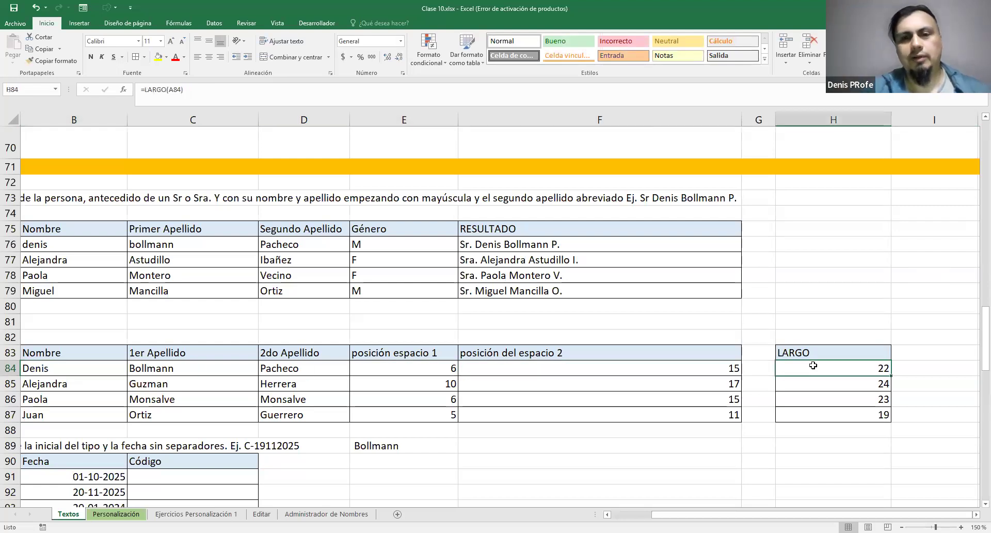
pyautogui.click(438, 377)
pyautogui.click(544, 368)
pyautogui.click(448, 365)
pyautogui.click(570, 367)
pyautogui.click(416, 368)
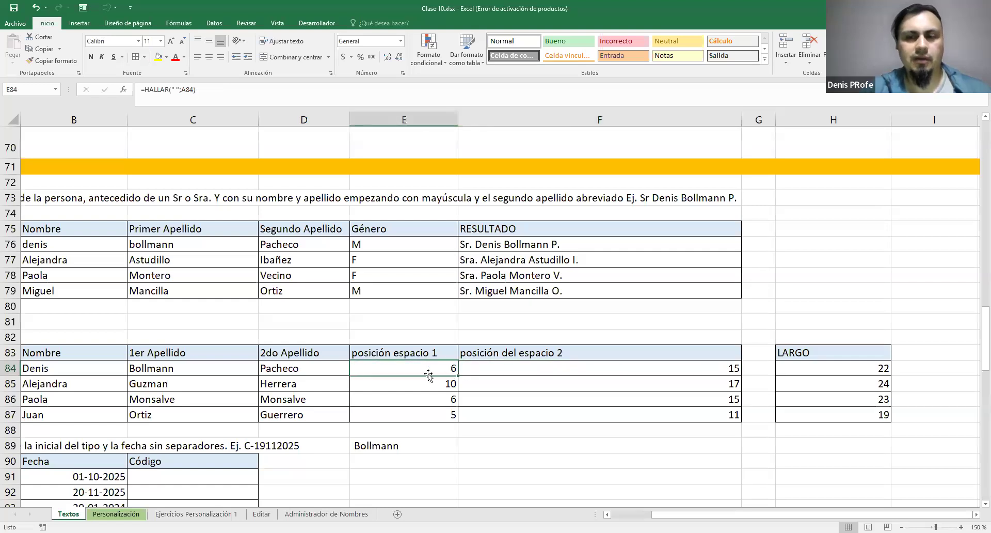
# Check how the formulas in B84, C84 and D84 relate to the space positions in E84 and F84 and the length in H84
pyautogui.click(174, 370)
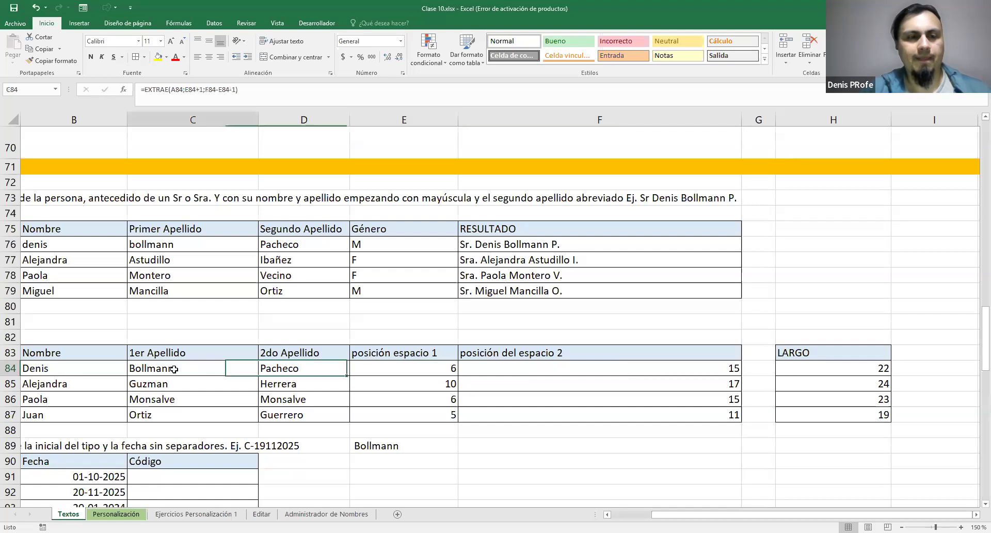
pyautogui.click(429, 371)
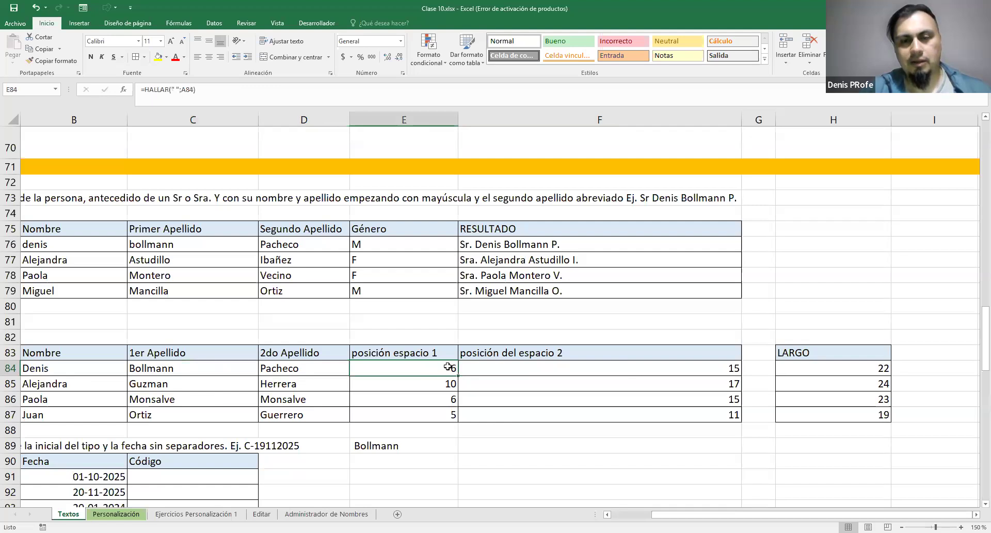
pyautogui.click(39, 373)
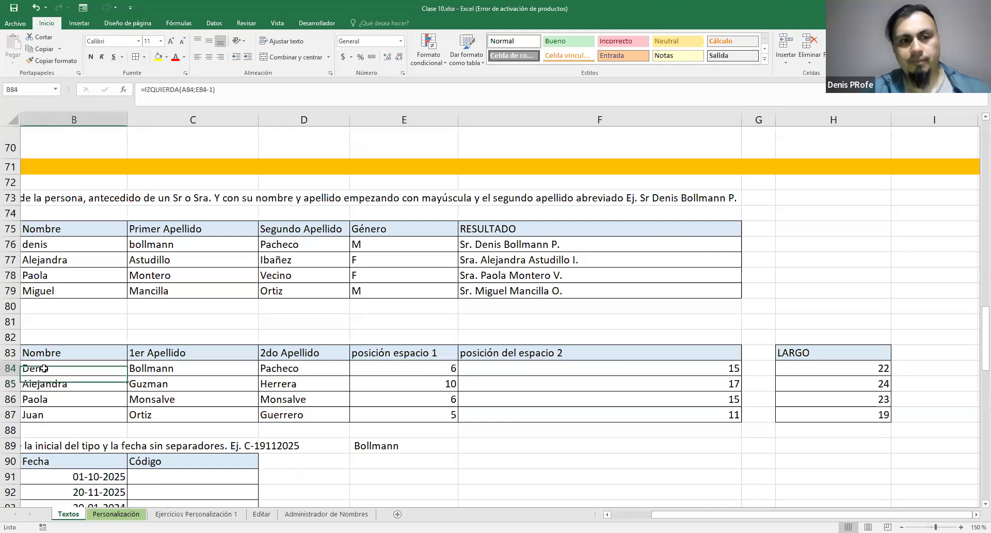
pyautogui.click(712, 372)
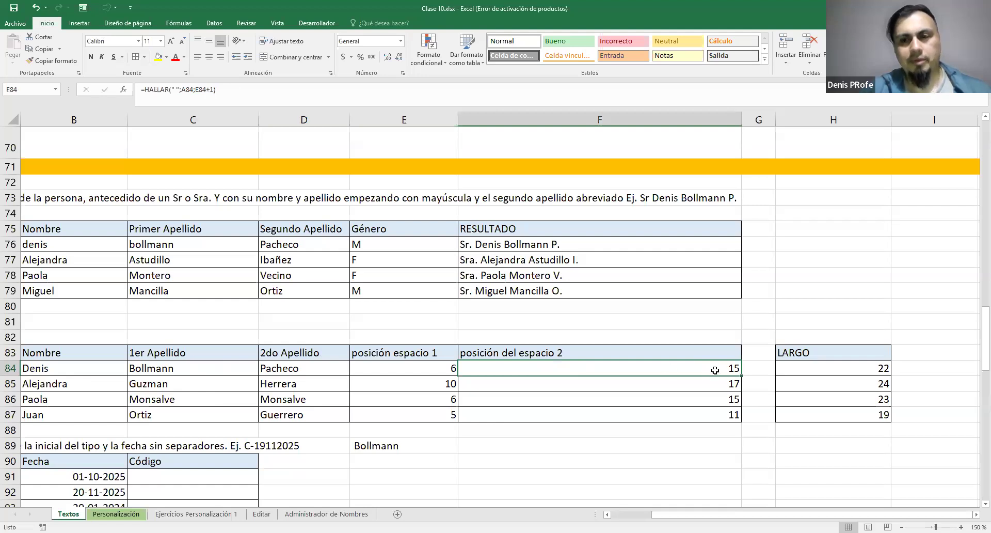
pyautogui.click(174, 368)
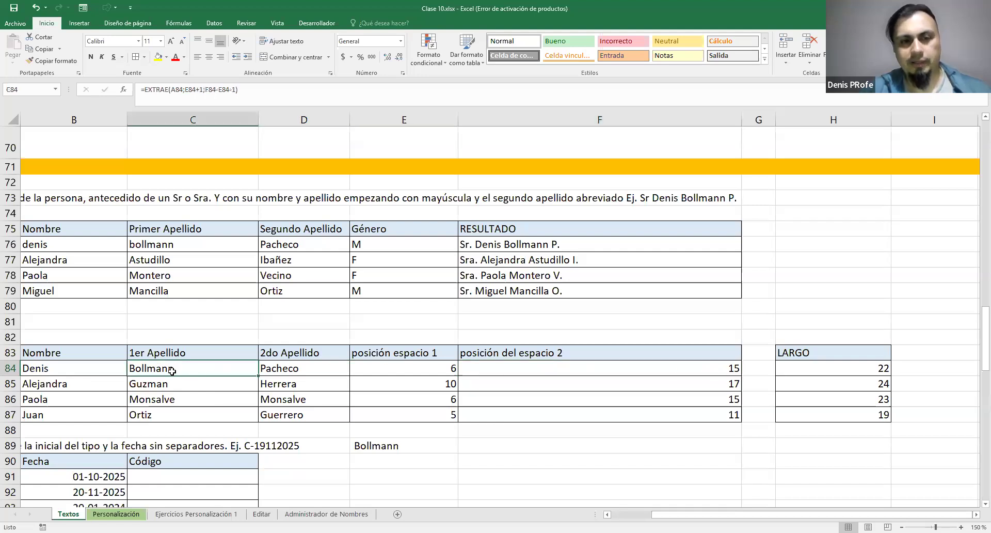
pyautogui.click(804, 365)
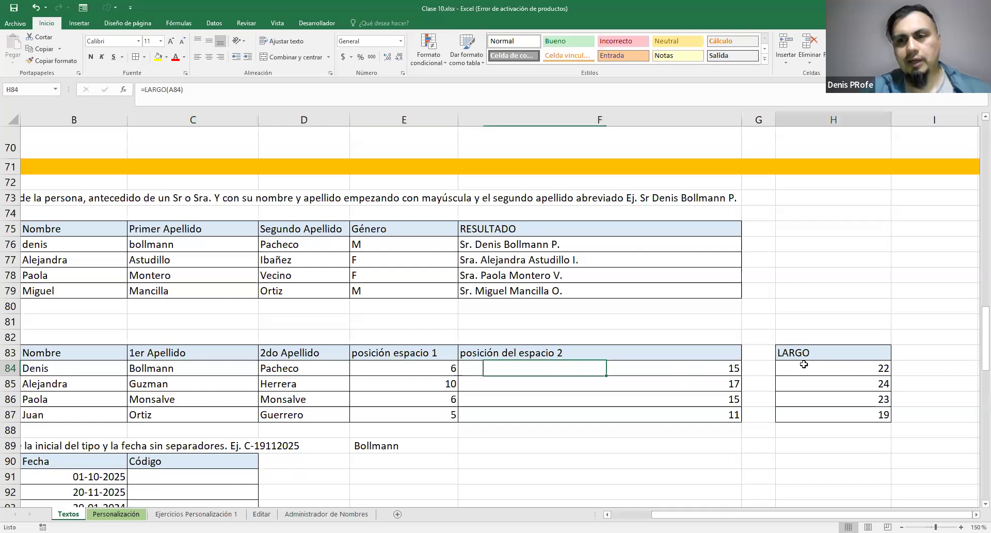
pyautogui.click(702, 370)
pyautogui.click(302, 366)
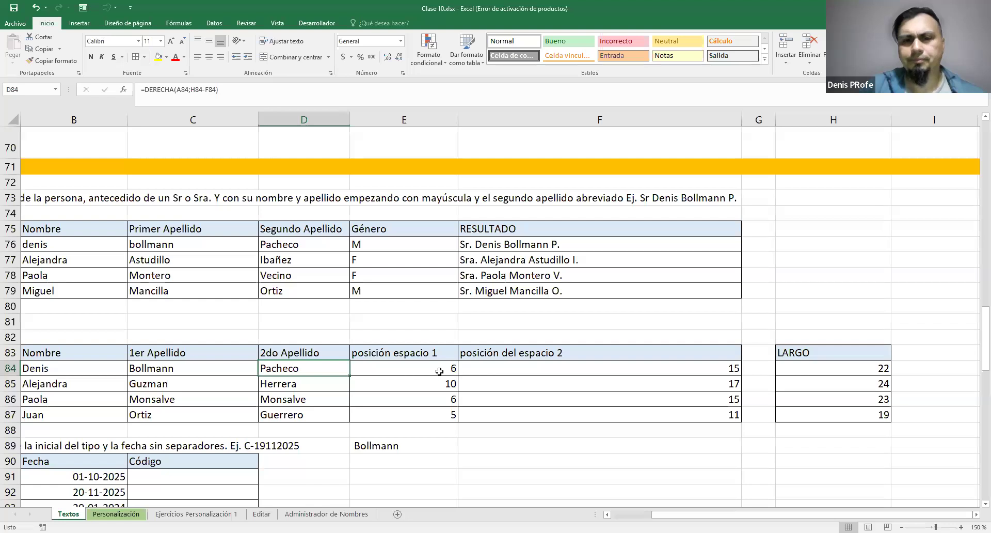
# Examine the HALLAR formula in E84, the helper cells in columns F and H, and the IZQUIERDA formula in B84
pyautogui.click(415, 366)
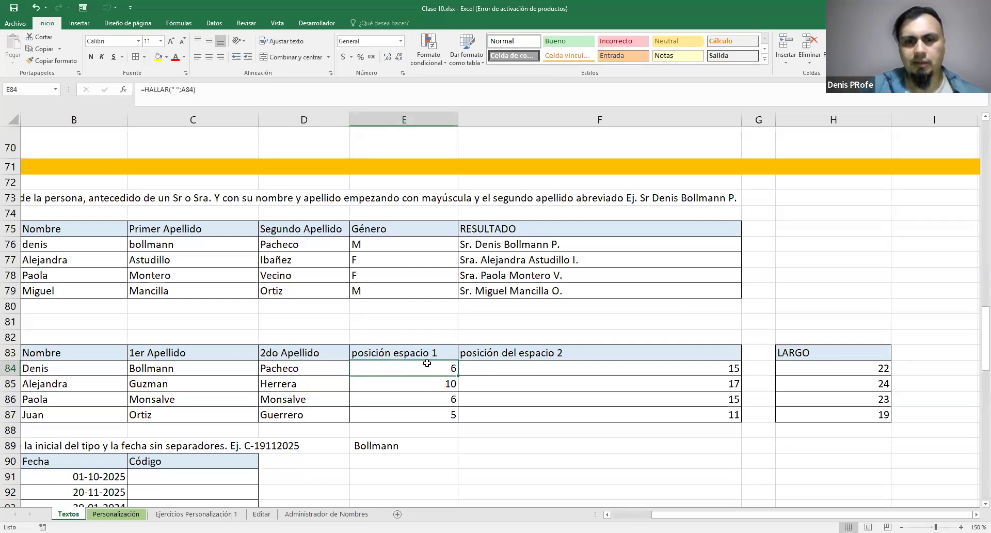
pyautogui.doubleClick(427, 366)
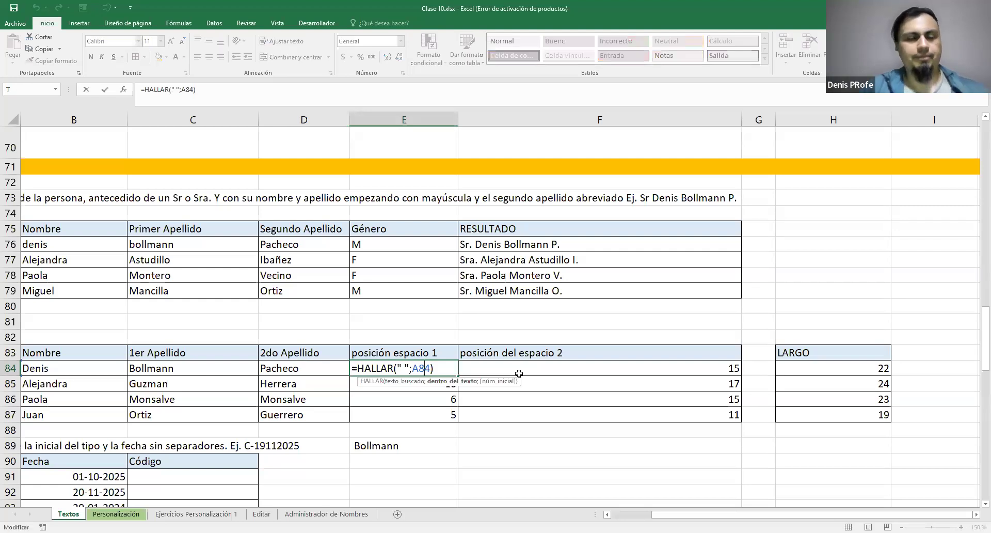
pyautogui.press('Return')
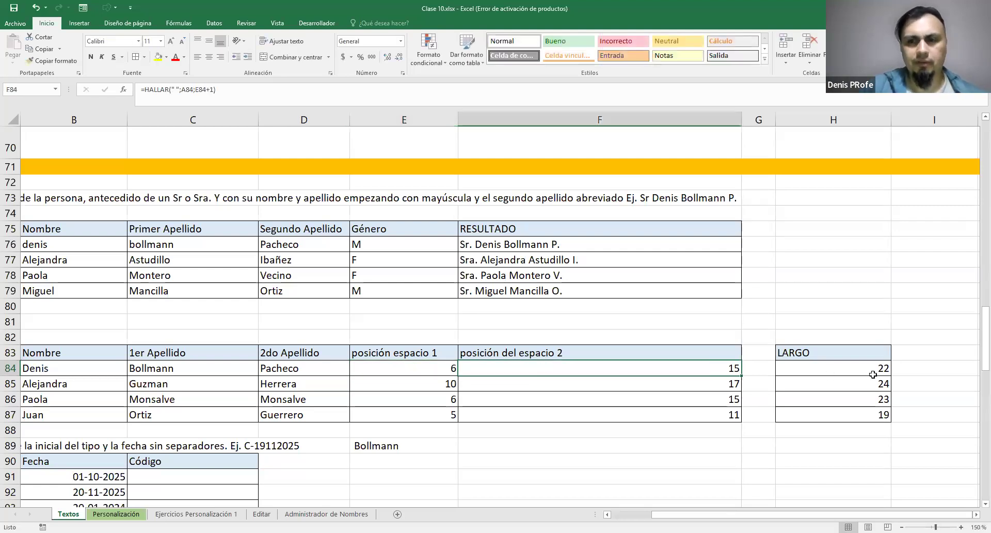
pyautogui.click(818, 375)
pyautogui.click(548, 367)
pyautogui.click(407, 376)
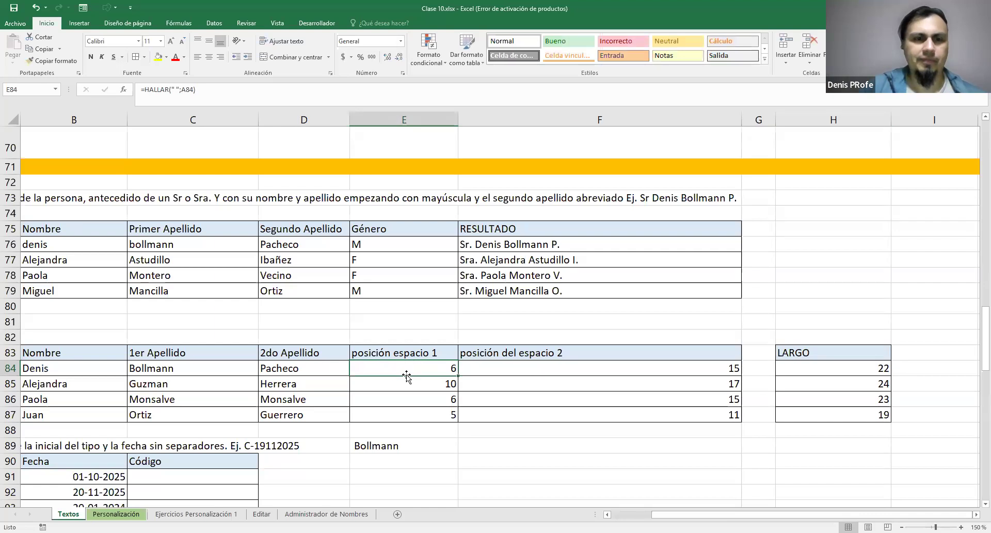
pyautogui.doubleClick(98, 368)
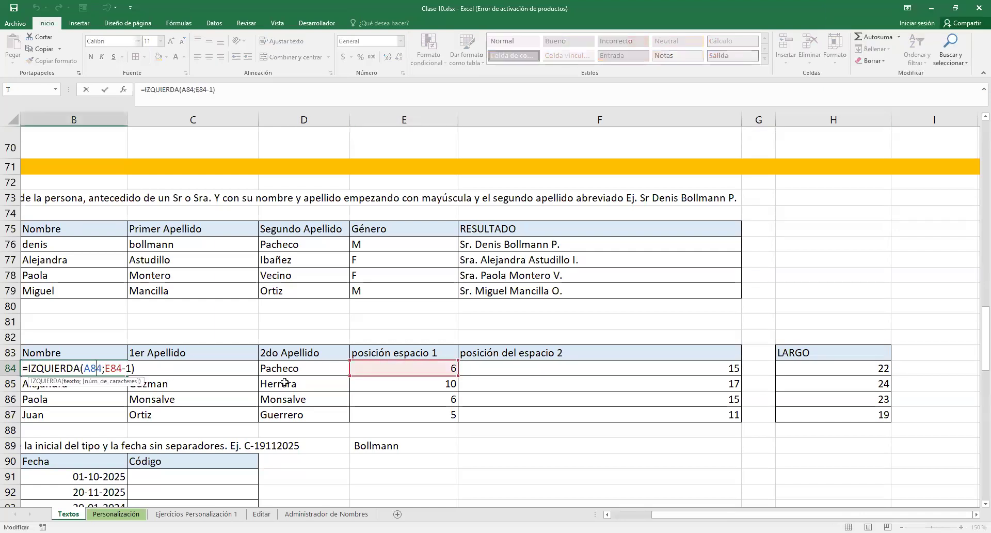
pyautogui.press('Escape')
pyautogui.scroll(-1, 341, 342)
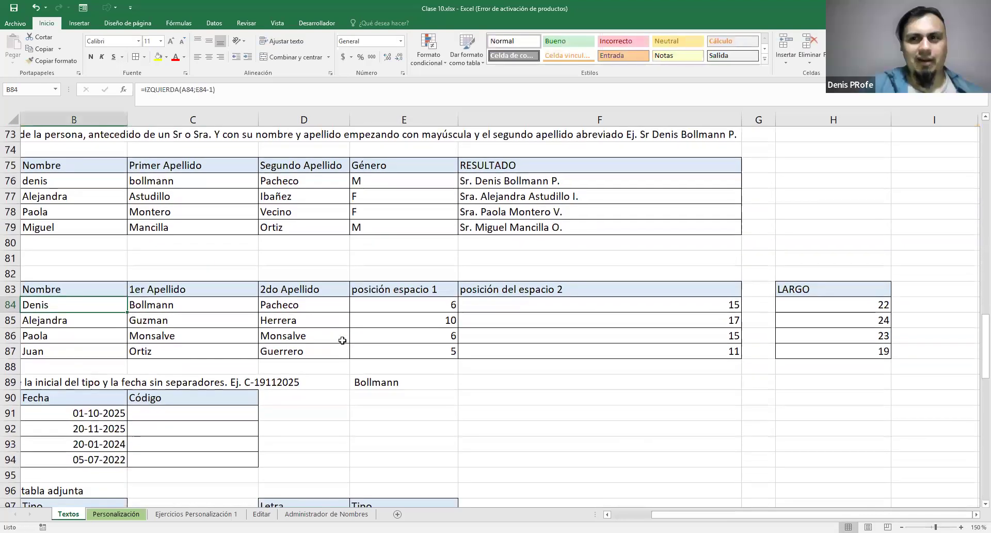
pyautogui.scroll(1, 310, 361)
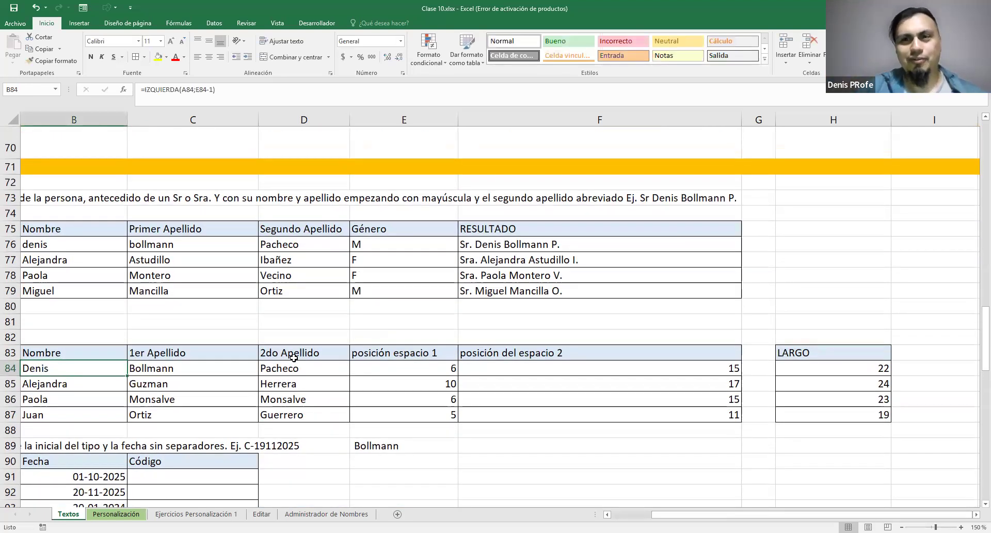
# Review the split-name table B83:H87 against the full name in A84, including the posición espacio 1, posición del espacio 2 and LARGO columns
pyautogui.moveTo(62, 353); pyautogui.dragTo(819, 413)
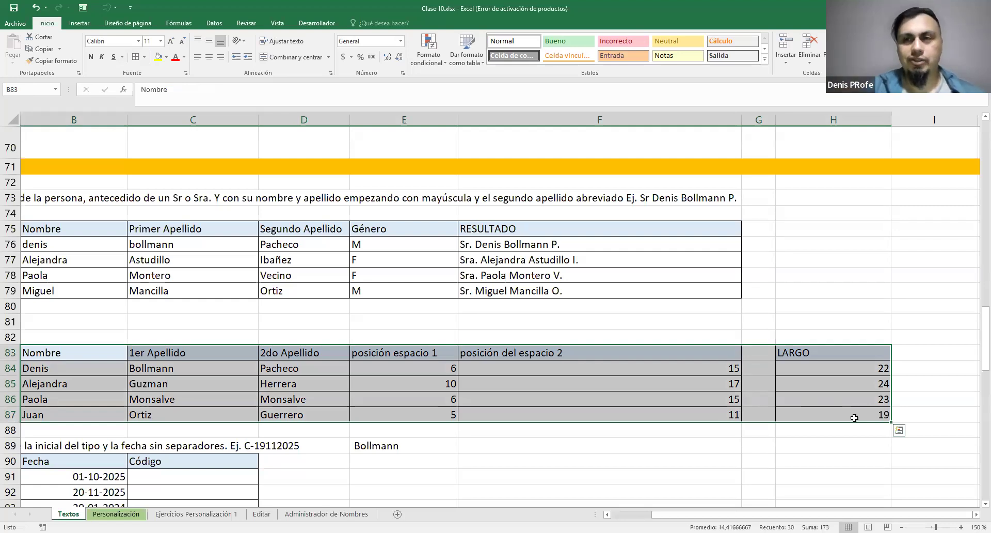
pyautogui.moveTo(843, 514); pyautogui.dragTo(807, 515)
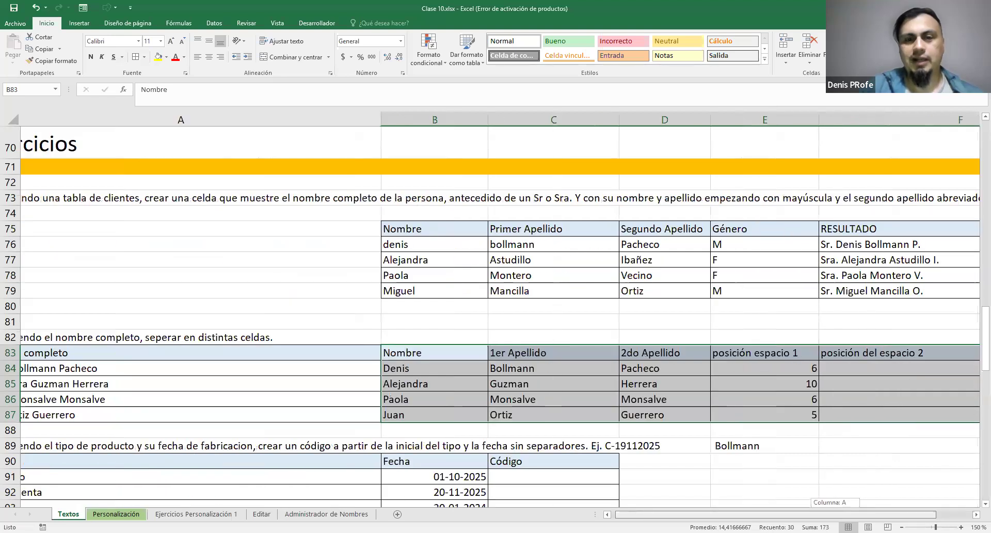
pyautogui.click(69, 368)
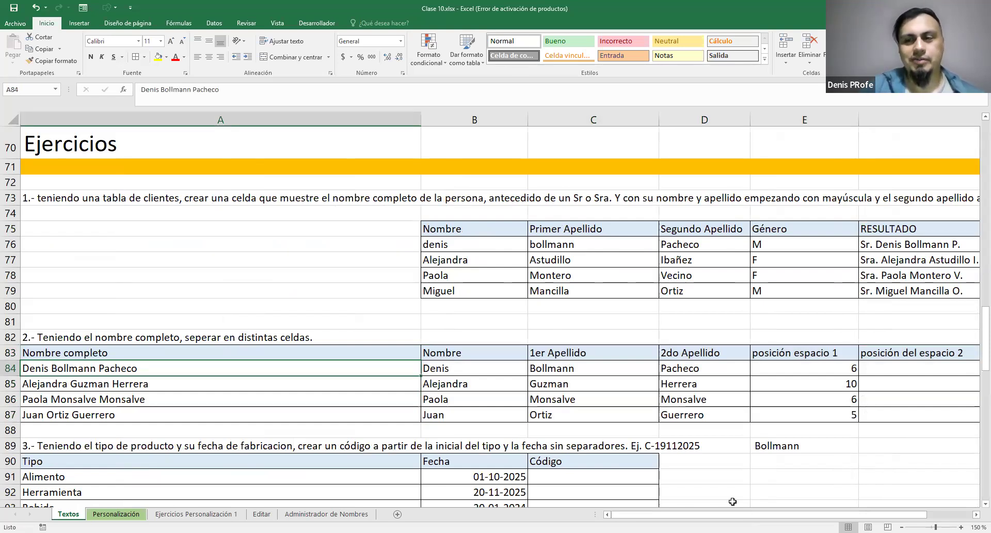
pyautogui.moveTo(873, 515); pyautogui.dragTo(898, 515)
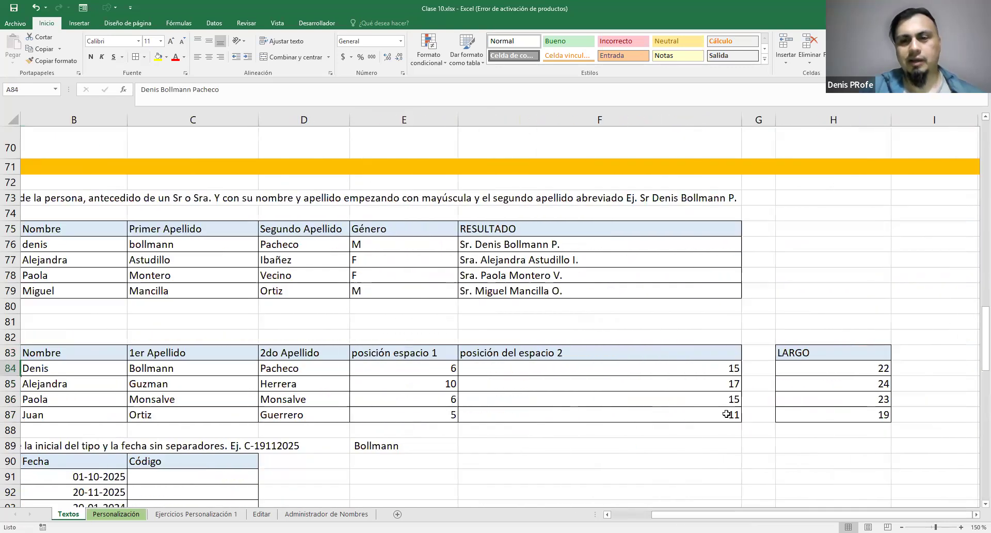
pyautogui.click(432, 355)
pyautogui.keyDown('shift'); pyautogui.click(431, 412); pyautogui.keyUp('shift')
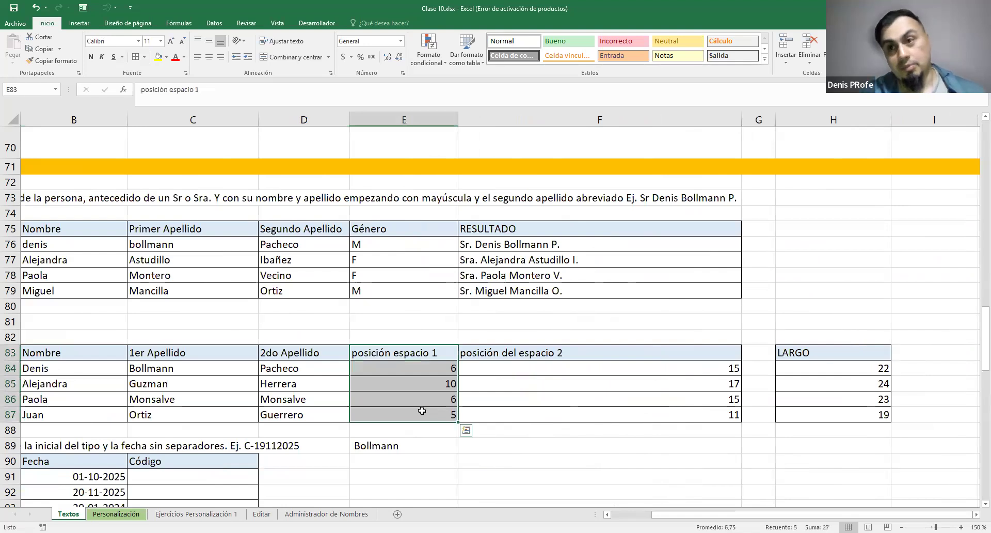
pyautogui.moveTo(665, 354); pyautogui.dragTo(669, 409)
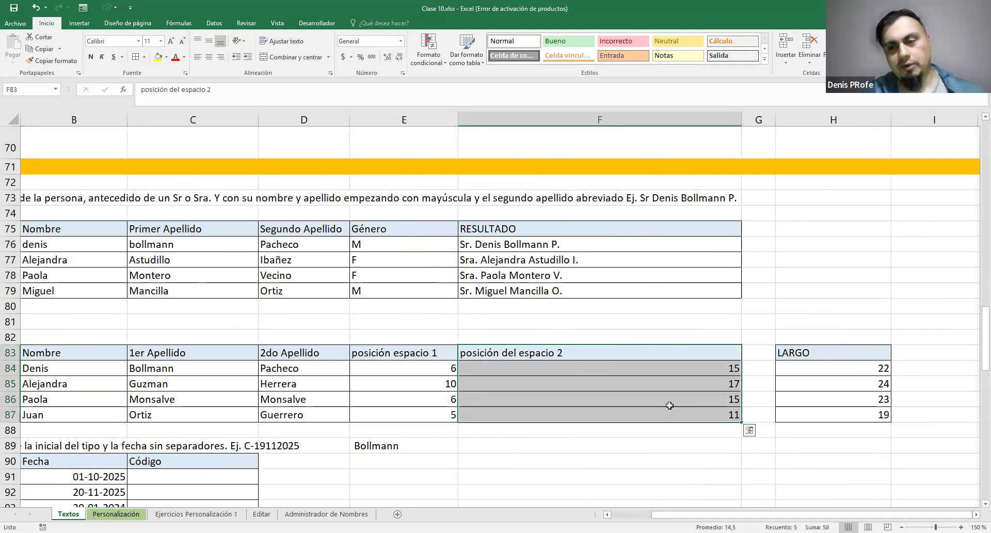
pyautogui.moveTo(847, 353); pyautogui.dragTo(857, 416)
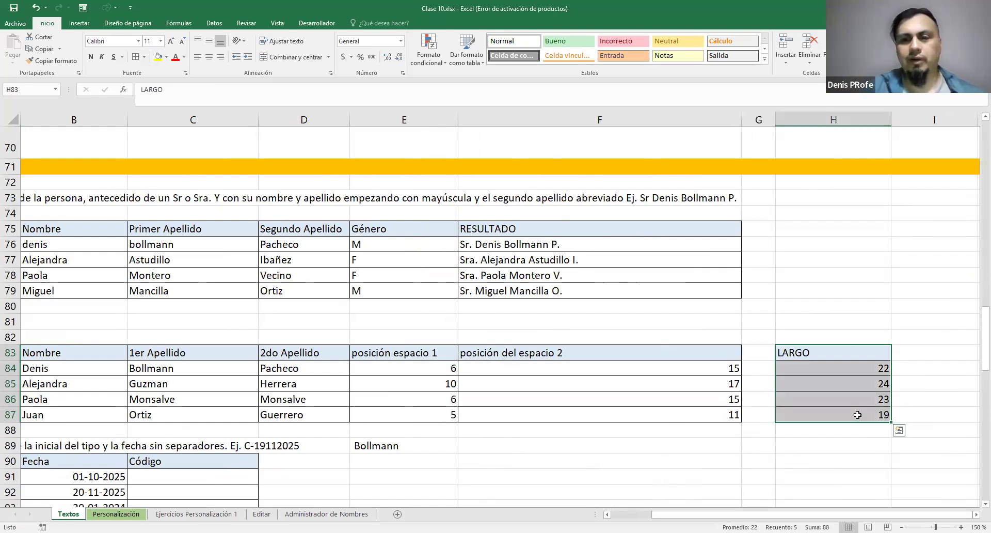
# Look over the exercise 3 product code table and the exercise 4 code validation table below the split names
pyautogui.moveTo(669, 515); pyautogui.dragTo(629, 514)
pyautogui.scroll(-2, 626, 388)
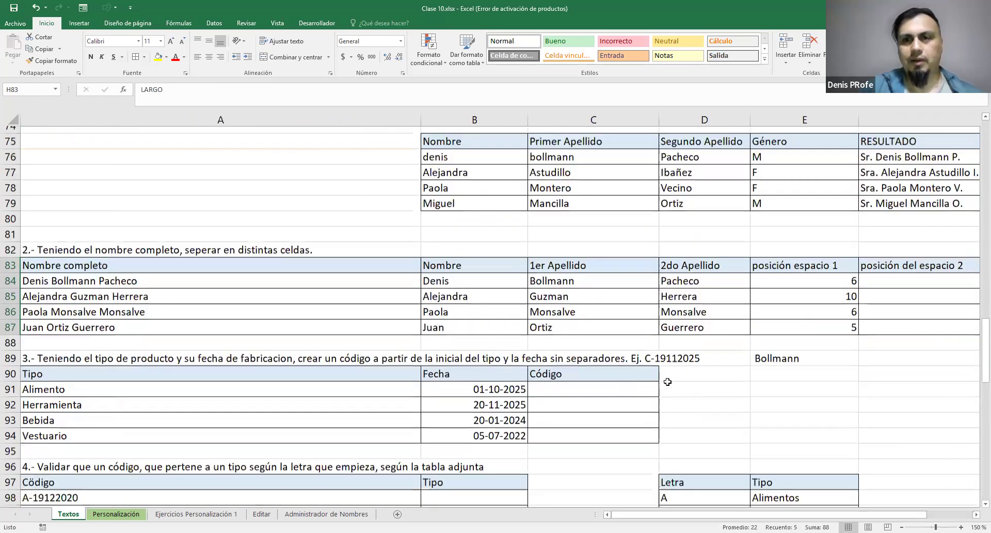
pyautogui.scroll(-1, 668, 381)
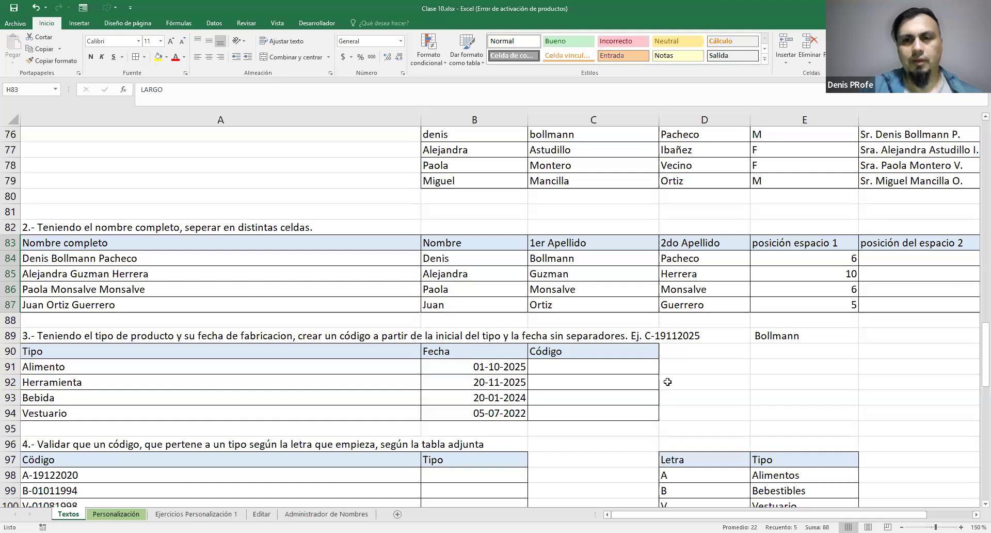
pyautogui.scroll(-1, 667, 382)
pyautogui.scroll(2, 668, 382)
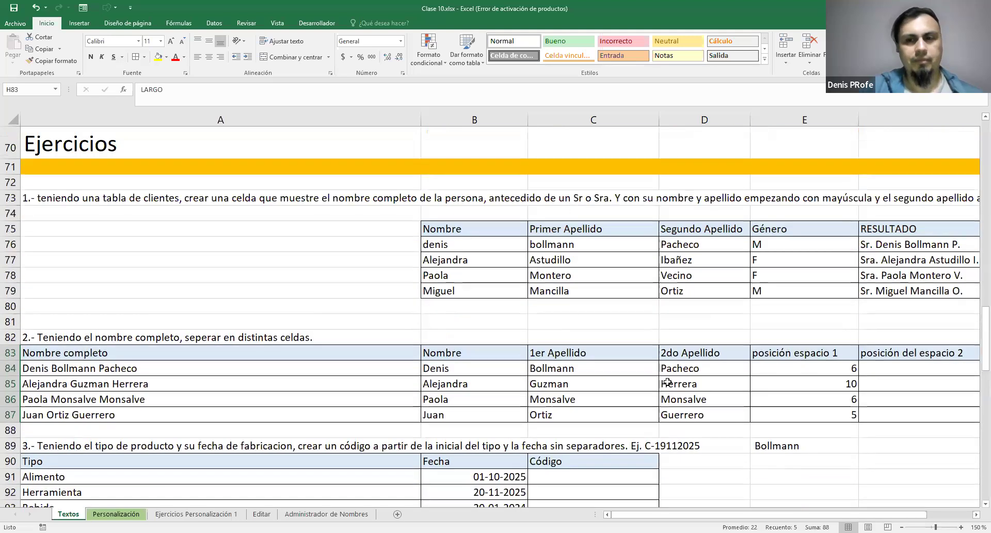
pyautogui.scroll(-1, 668, 382)
pyautogui.scroll(-1, 425, 271)
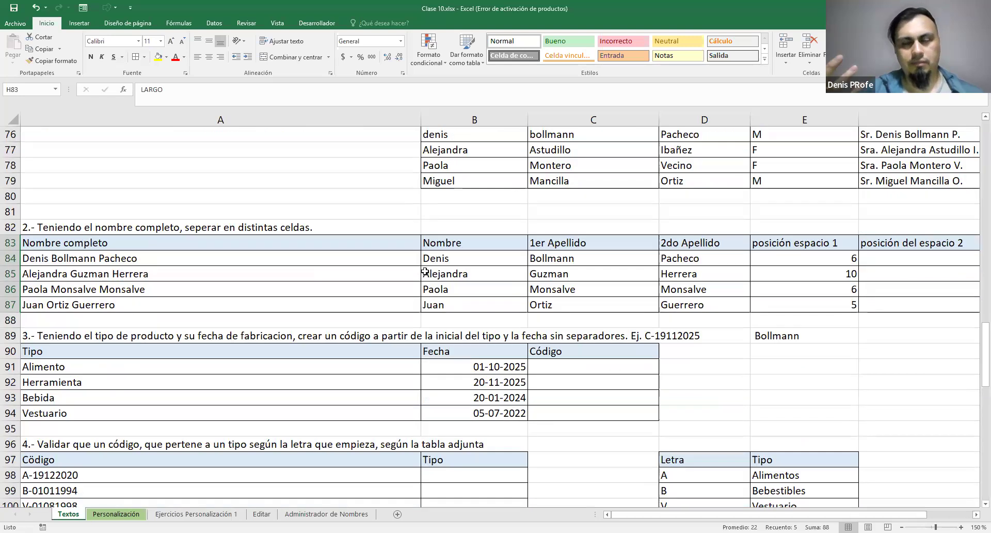
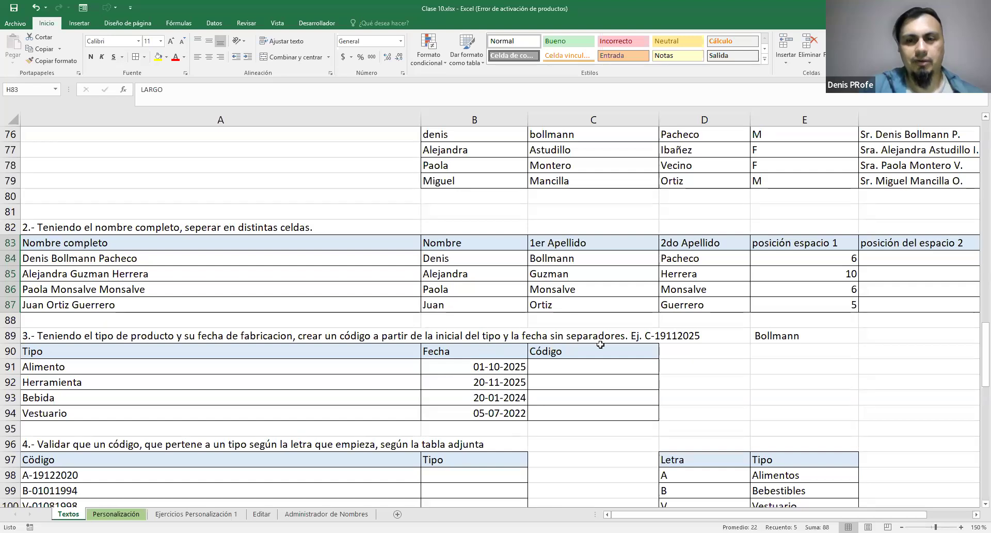
pyautogui.scroll(1, 699, 382)
pyautogui.scroll(-1, 699, 382)
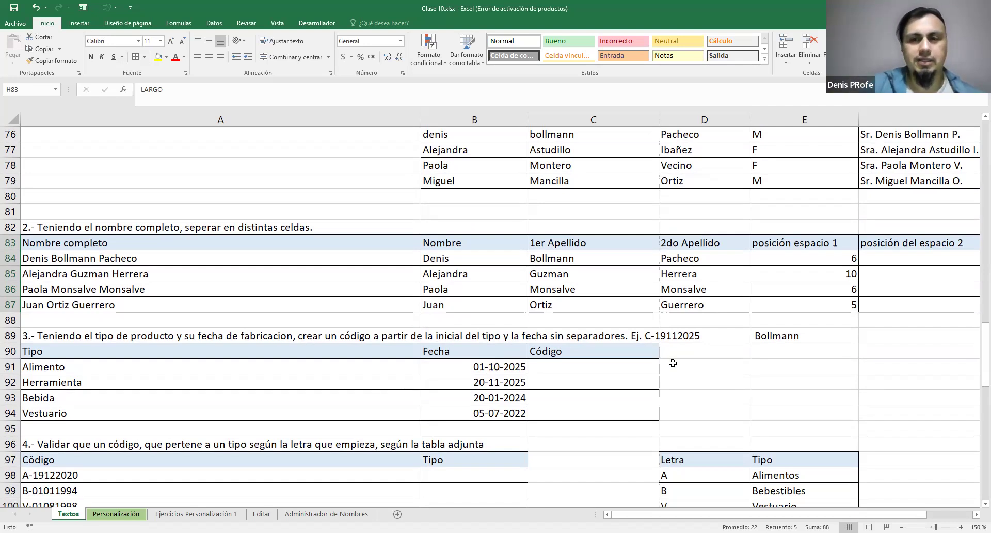
pyautogui.scroll(1, 673, 364)
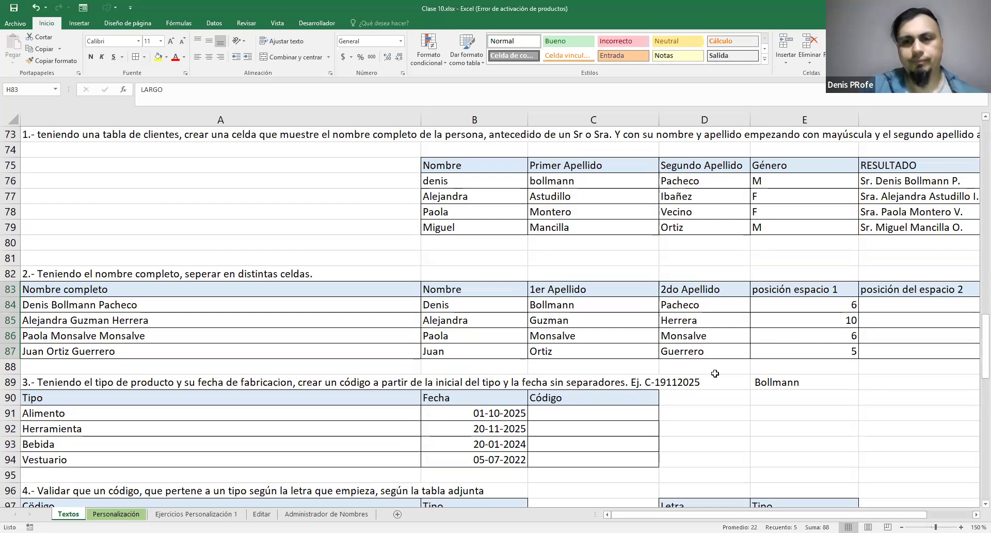
pyautogui.scroll(-1, 715, 373)
pyautogui.scroll(1, 715, 373)
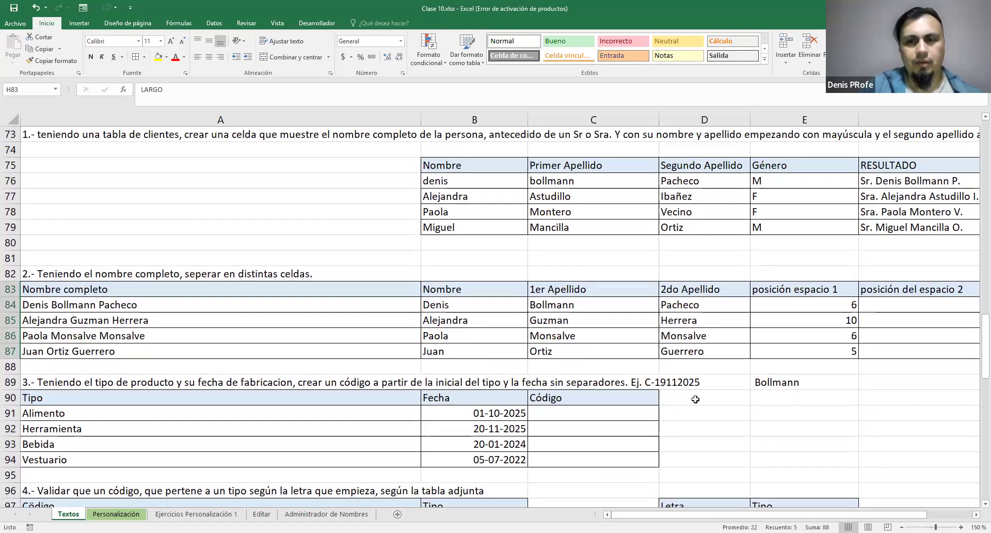
# Add a helper column header "Primera letra" in D90, beside the exercise 3 product code table
pyautogui.click(699, 397)
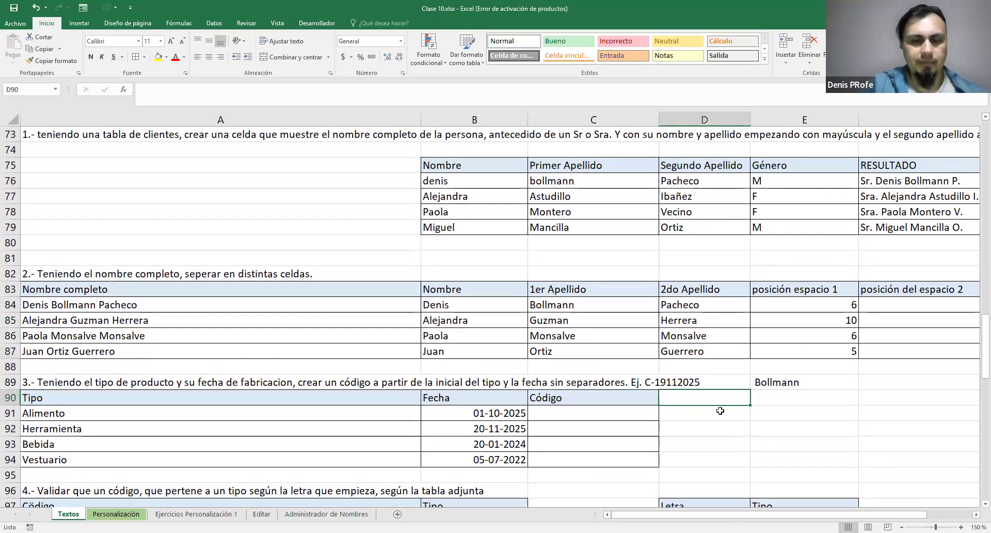
pyautogui.write('Primera letra')
pyautogui.press('Return')
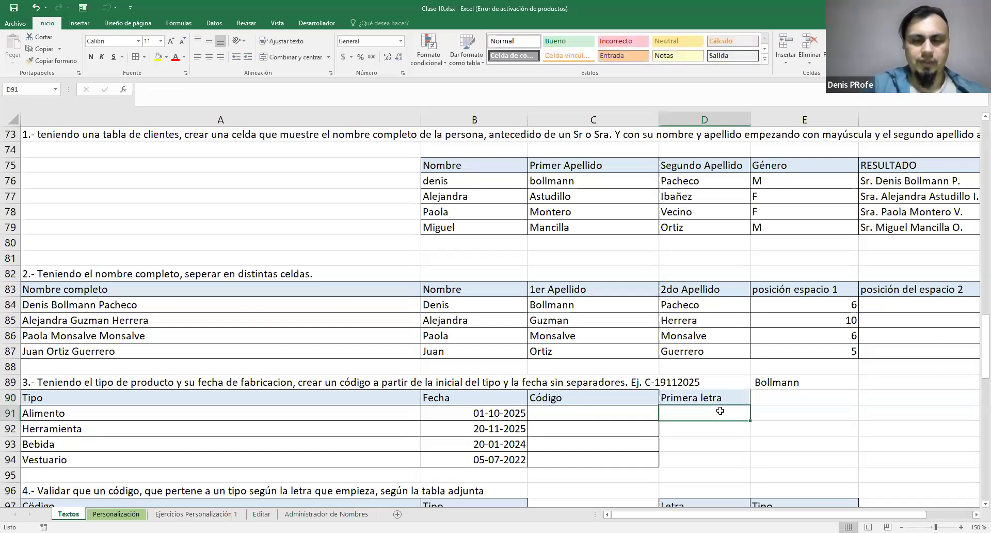
# Extract the initial of each product type in D91 with =IZQUIERDA(A91;1) and fill the formula down to D94
pyautogui.write('=IZQUEI')
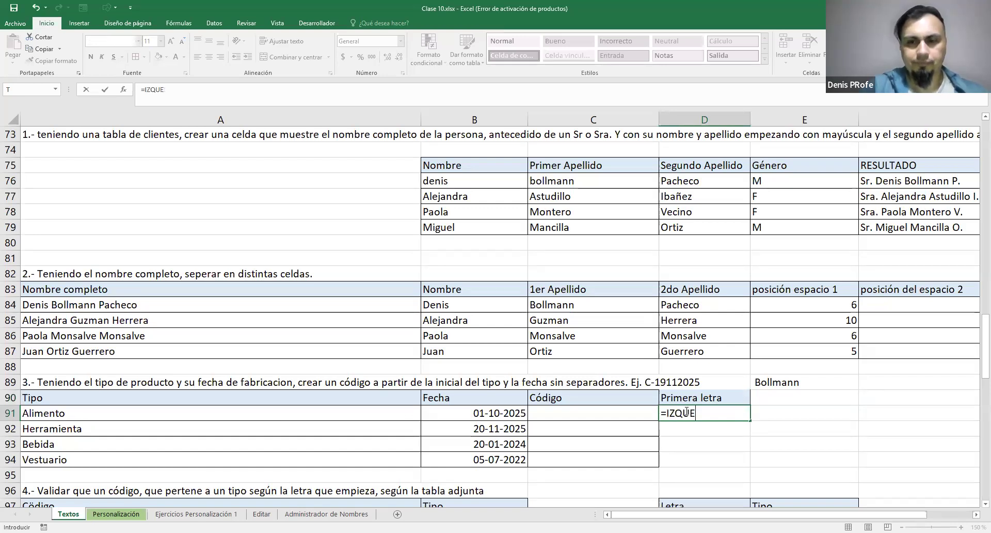
pyautogui.press('BackSpace')
pyautogui.write('IERDA(')
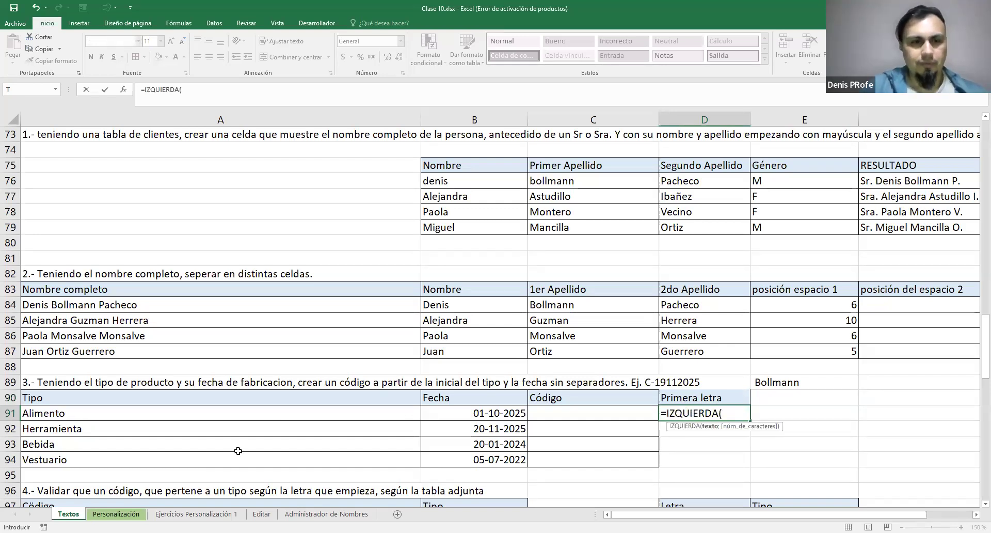
pyautogui.click(168, 420)
pyautogui.write(';1)')
pyautogui.press('Return')
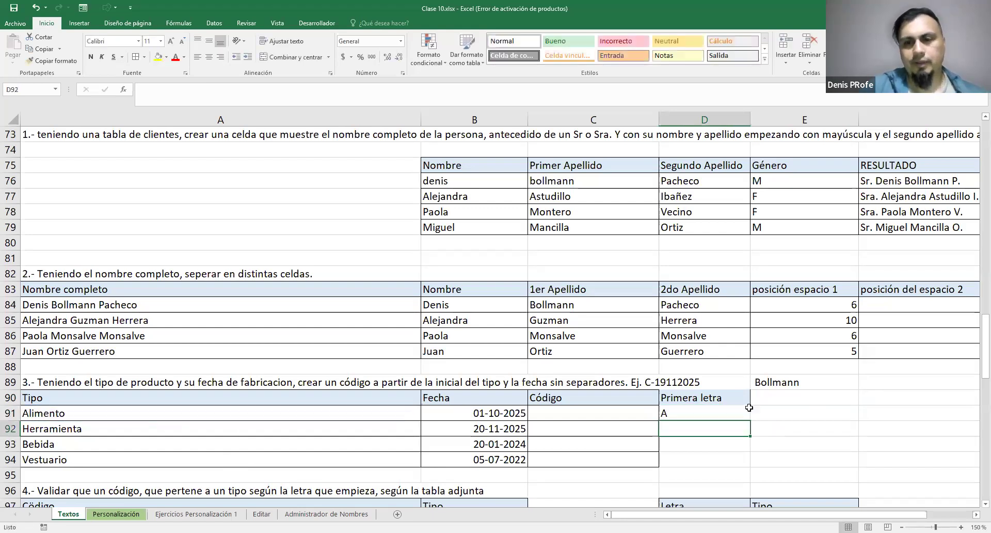
pyautogui.click(745, 411)
pyautogui.moveTo(750, 419); pyautogui.dragTo(750, 464)
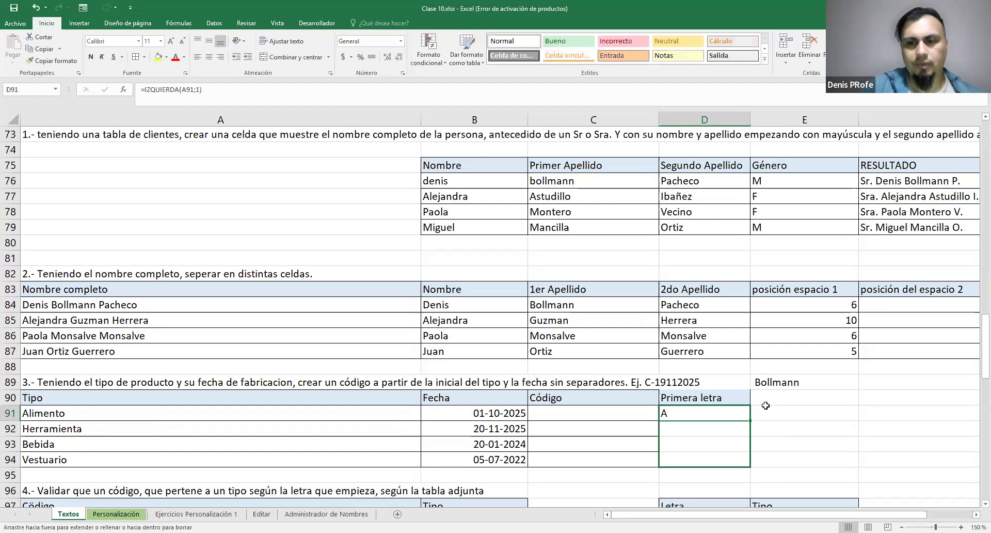
# Add a second helper column header "Fecha codificada" in E90
pyautogui.click(825, 405)
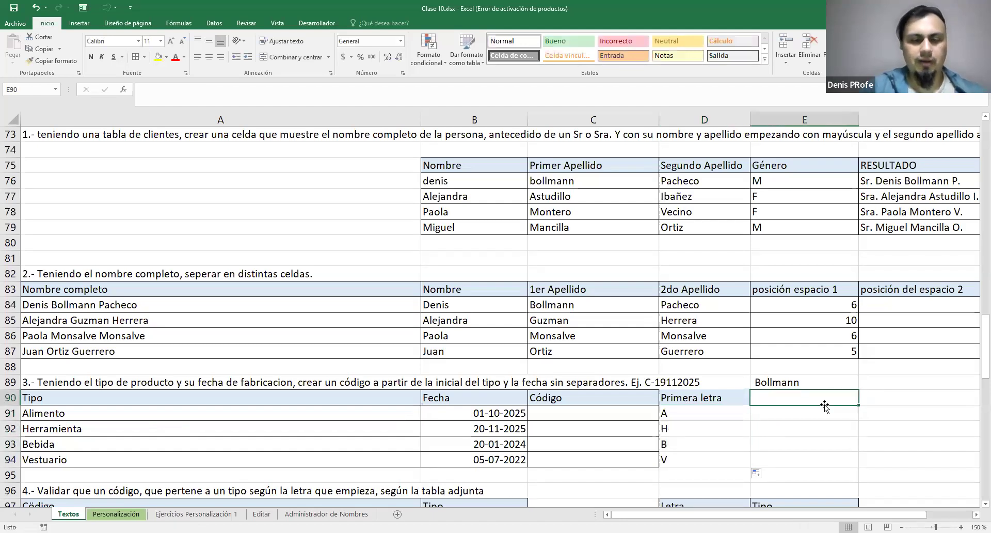
pyautogui.write('Fecha')
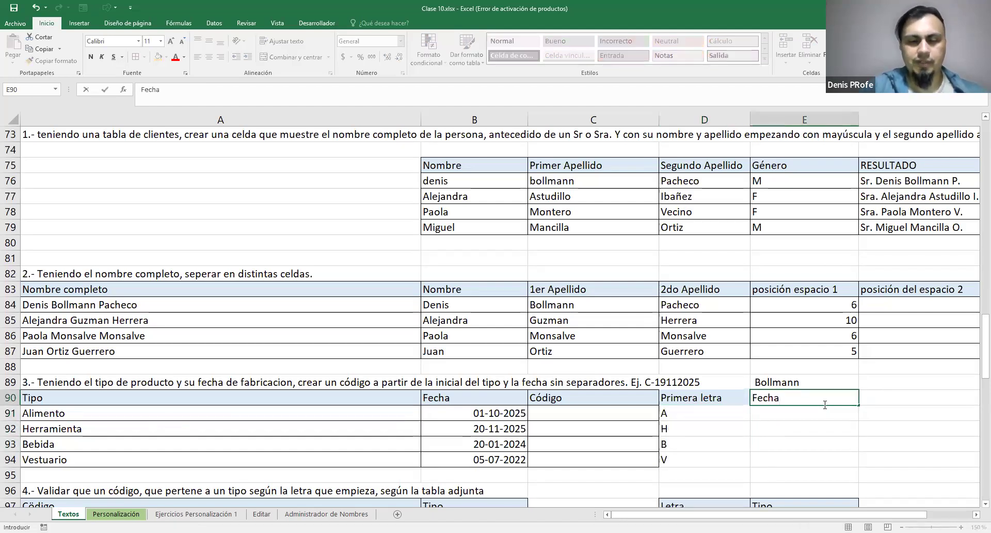
pyautogui.write(' codificada')
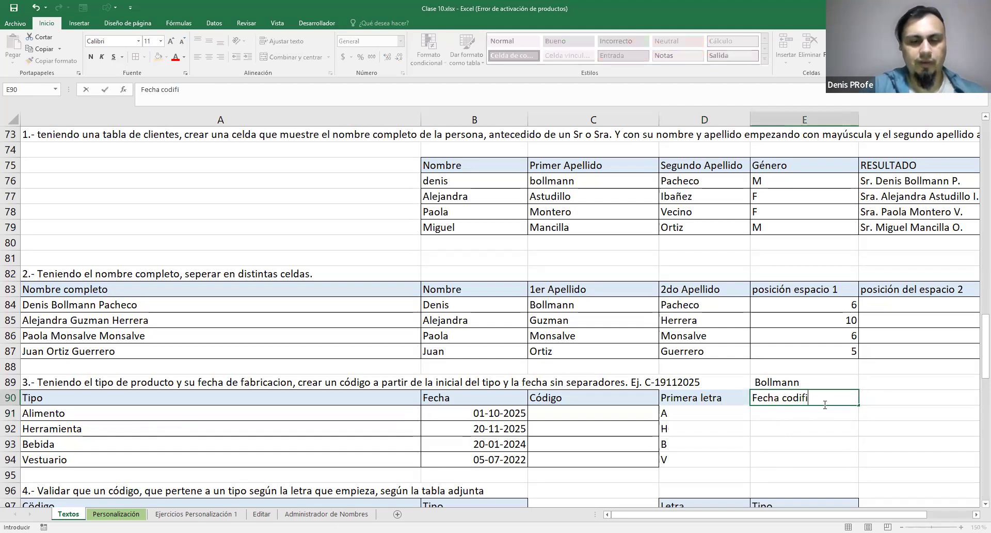
pyautogui.press('Return')
# Try to convert the dates of column B to text by entering =TEXTO(ddmmyyyy) in E91
pyautogui.moveTo(486, 416); pyautogui.dragTo(503, 455)
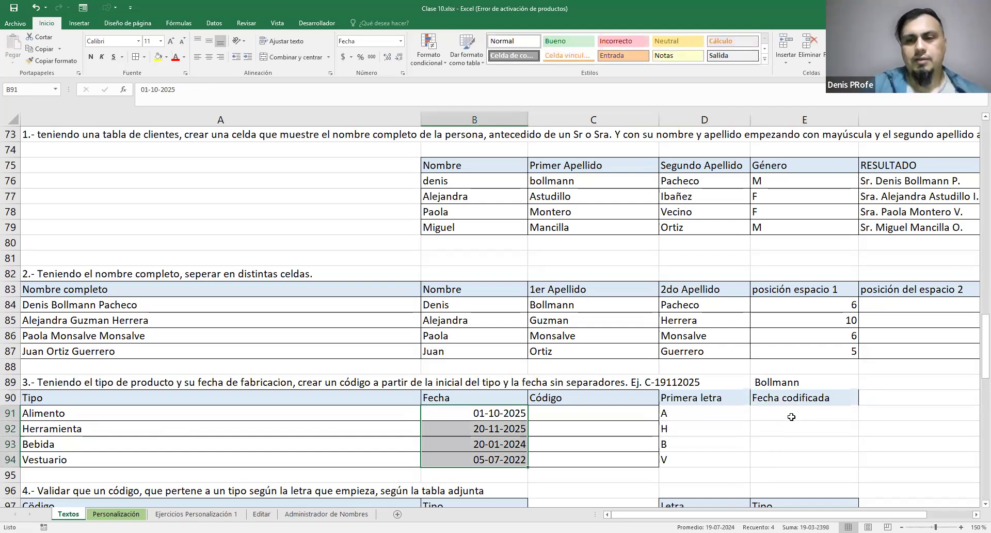
pyautogui.click(792, 418)
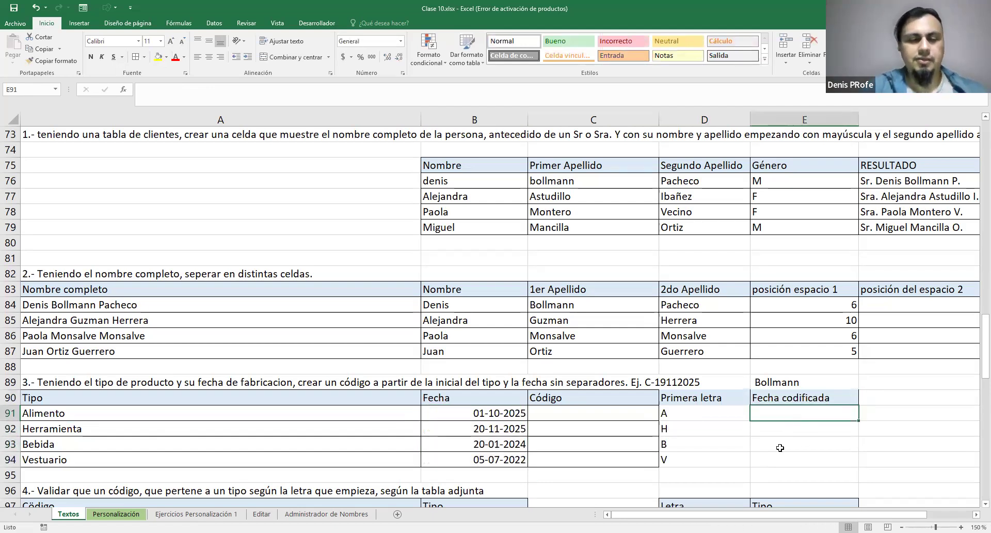
pyautogui.write('=T')
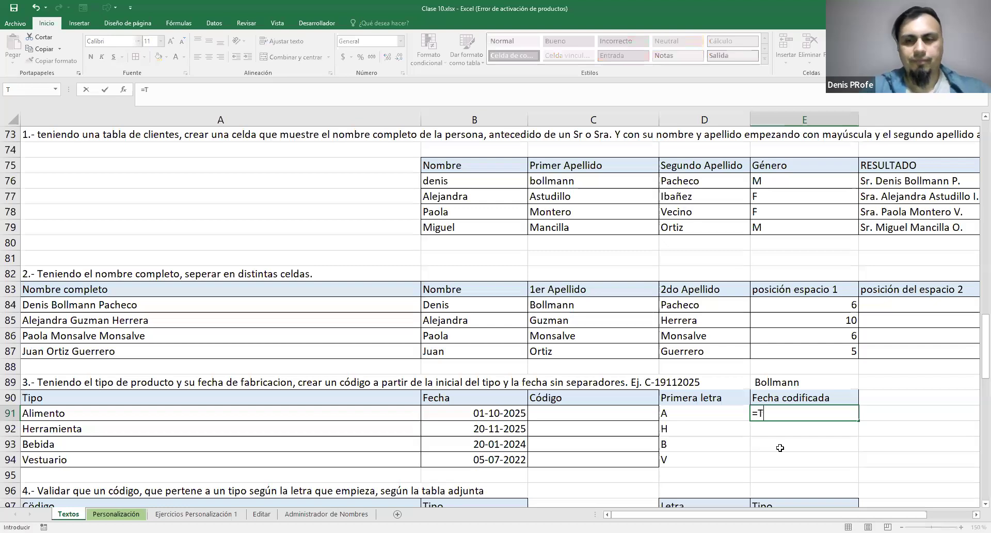
pyautogui.write('EXTO(')
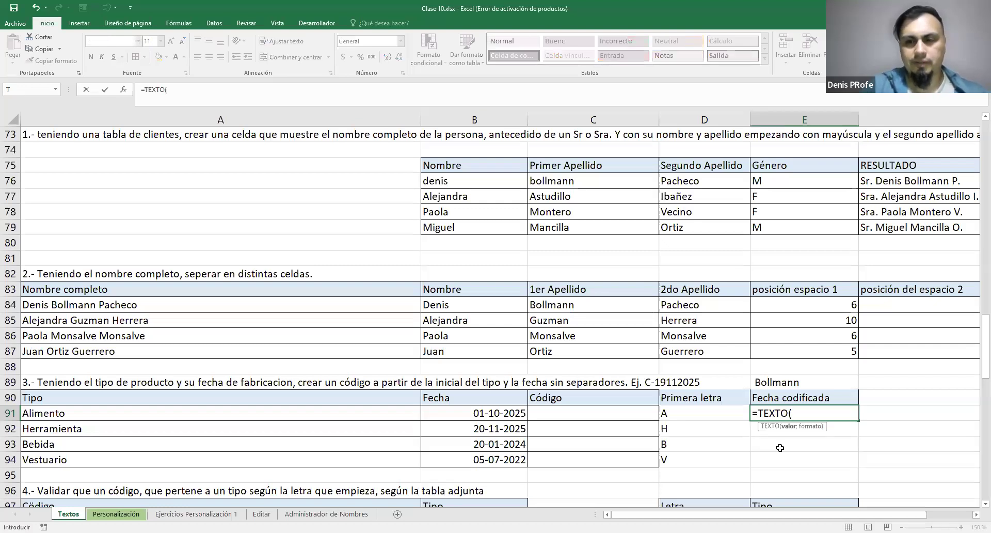
pyautogui.write('ddmm')
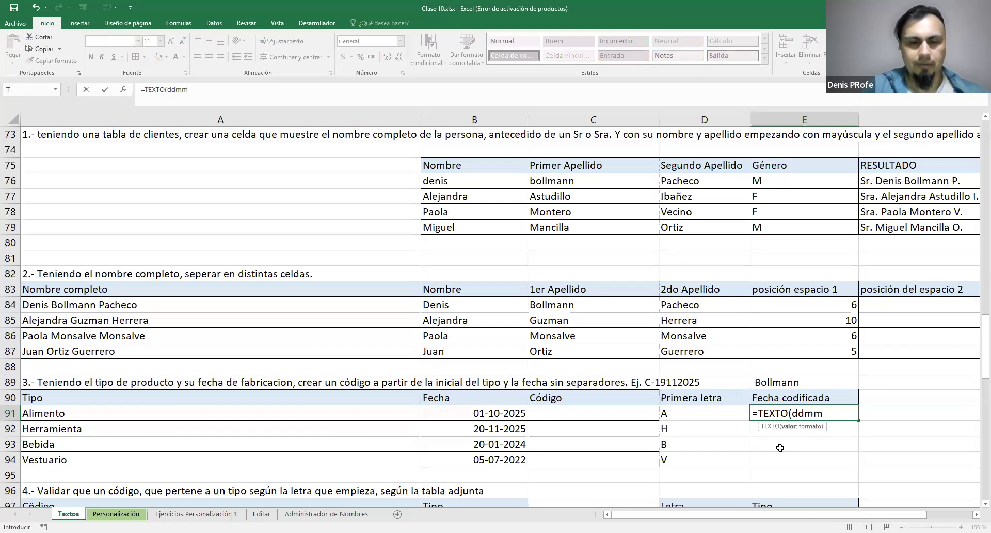
pyautogui.write('yyyy')
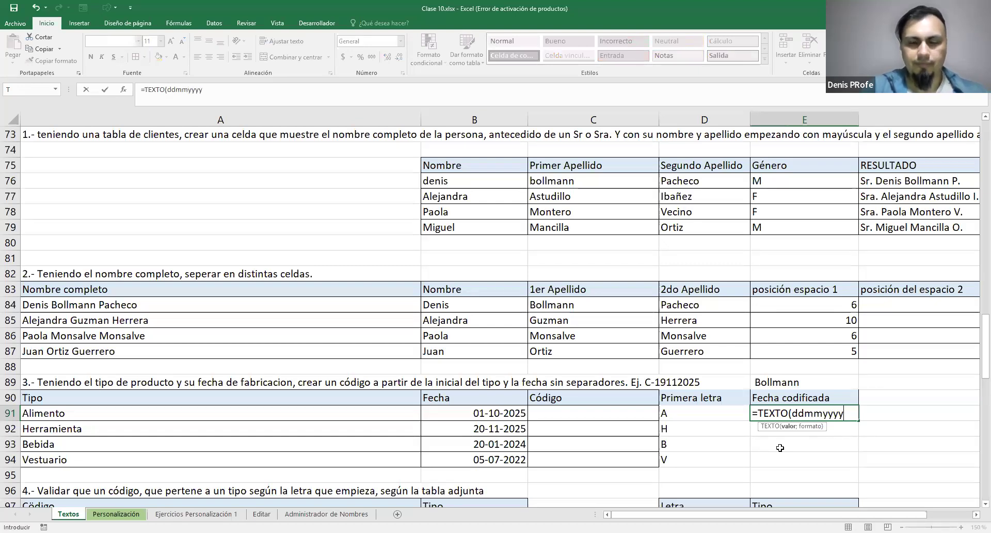
pyautogui.write(')')
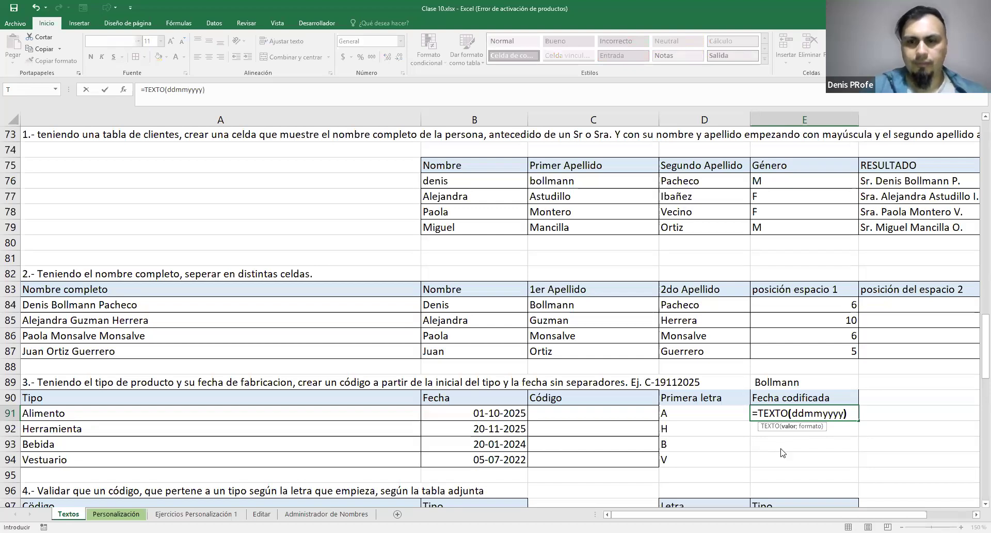
pyautogui.press('Return')
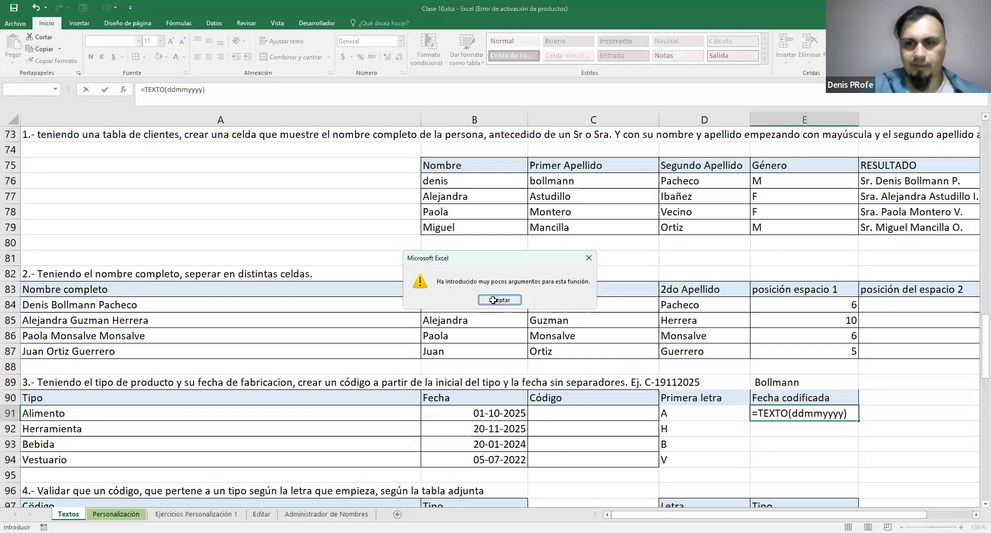
# Enclose the ddmmyyyy format in quotation marks in the E91 TEXTO formula and try to enter it
pyautogui.click(499, 300)
pyautogui.write('"')
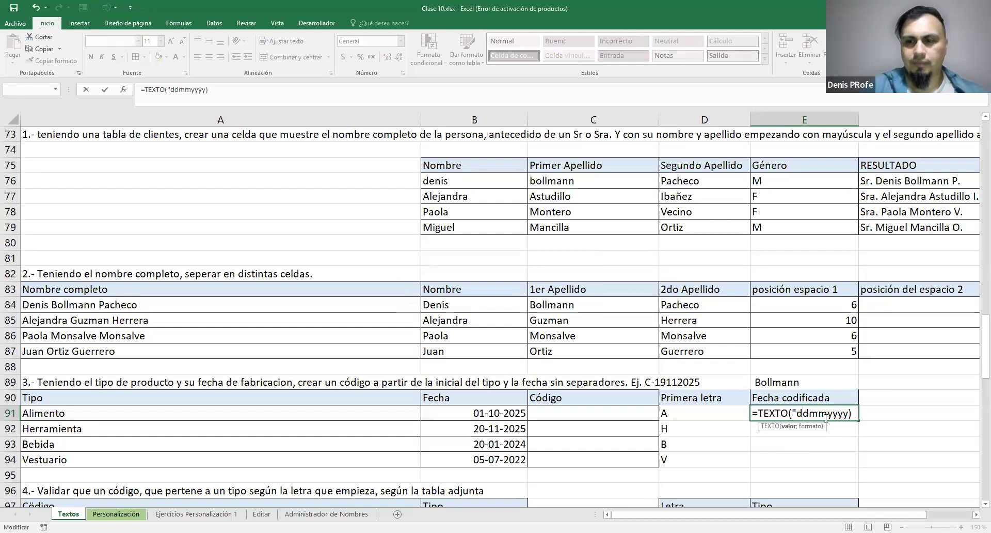
pyautogui.press('End')
pyautogui.press('Left')
pyautogui.write('"')
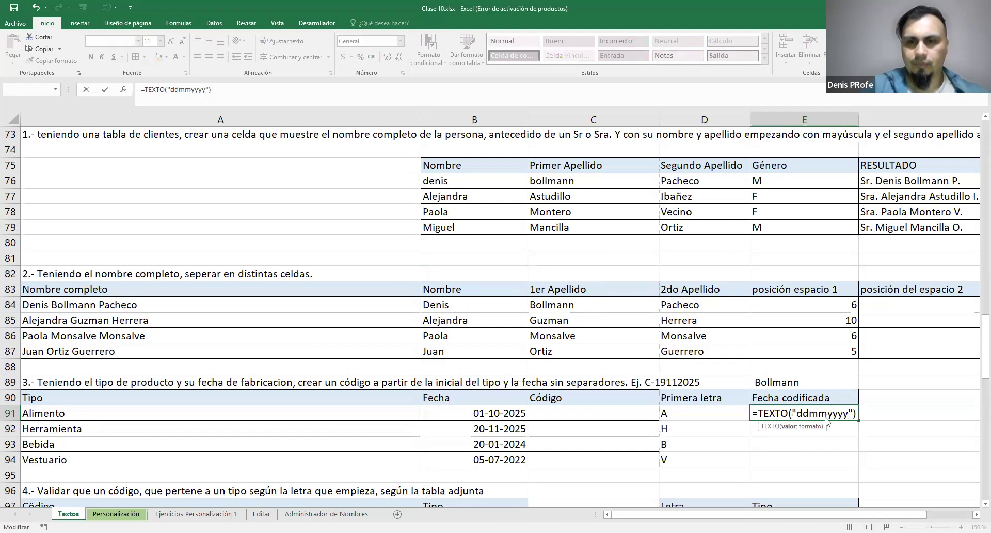
pyautogui.press('Return')
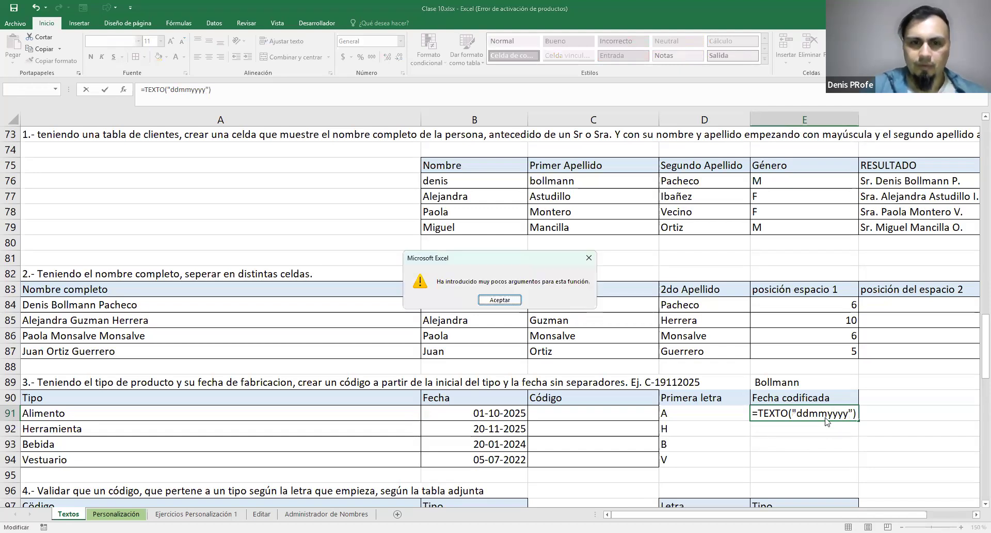
# Complete the E91 formula as =TEXTO(B91;"ddmmyyyy") and fill it down to E94
pyautogui.press('Return')
pyautogui.click(797, 412)
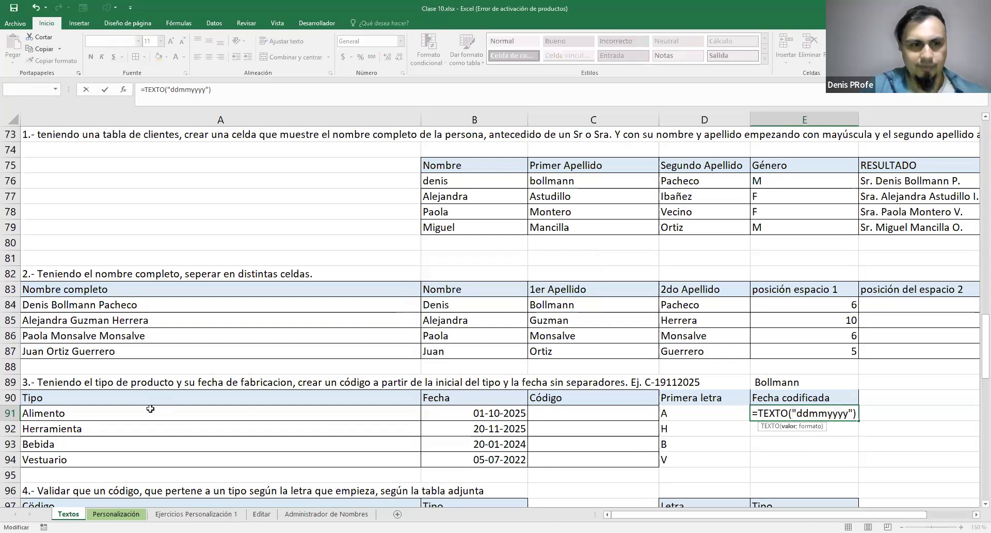
pyautogui.click(502, 415)
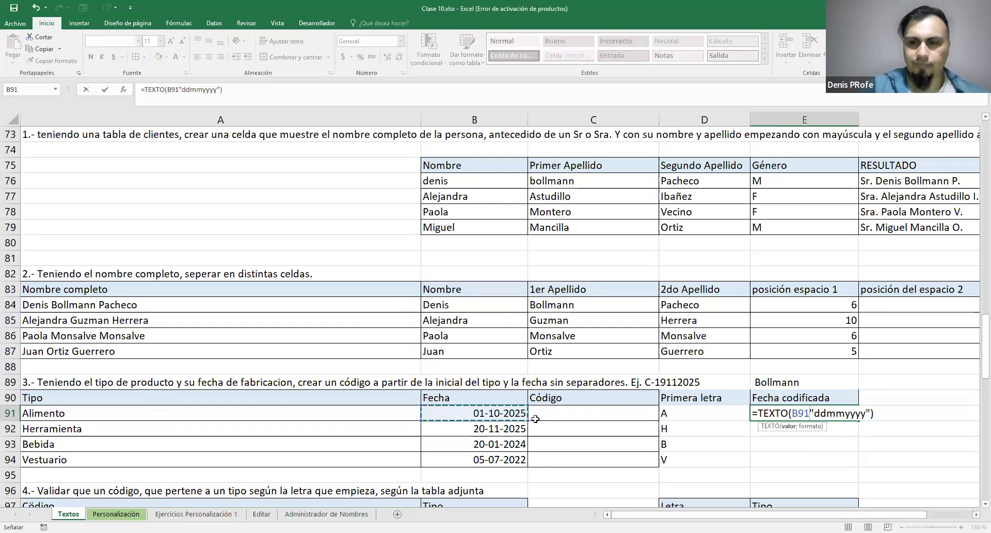
pyautogui.write(';')
pyautogui.press('Return')
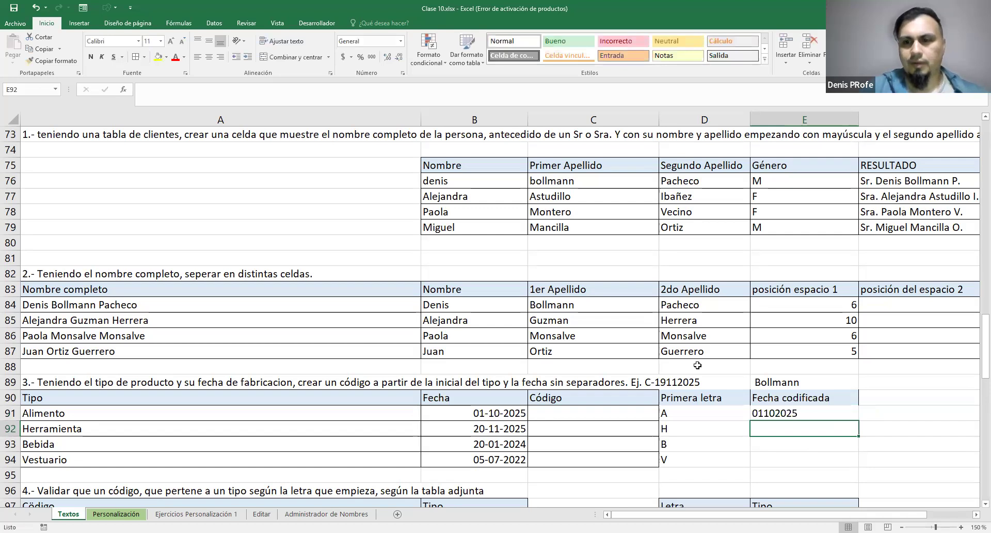
pyautogui.click(790, 416)
pyautogui.moveTo(860, 421); pyautogui.dragTo(861, 467)
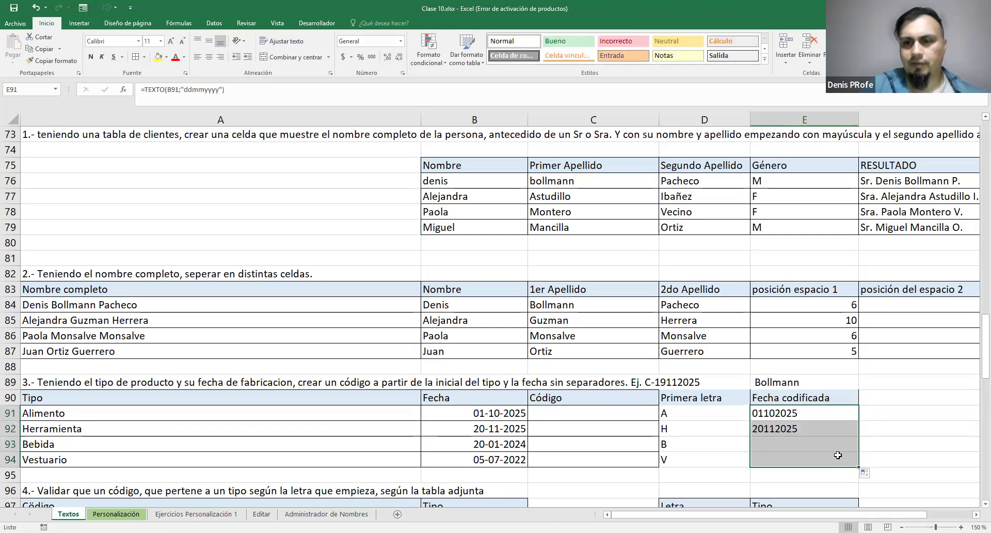
# Examine the TEXTO formula in E91 and the letter and coded date in D91:E91
pyautogui.click(816, 414)
pyautogui.doubleClick(759, 414)
pyautogui.moveTo(757, 413); pyautogui.dragTo(877, 413)
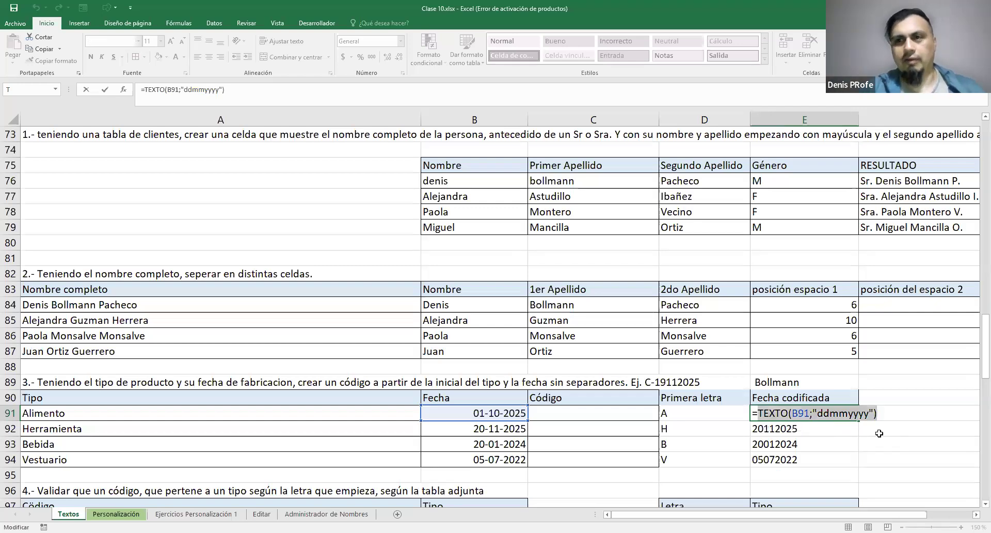
pyautogui.press('Escape')
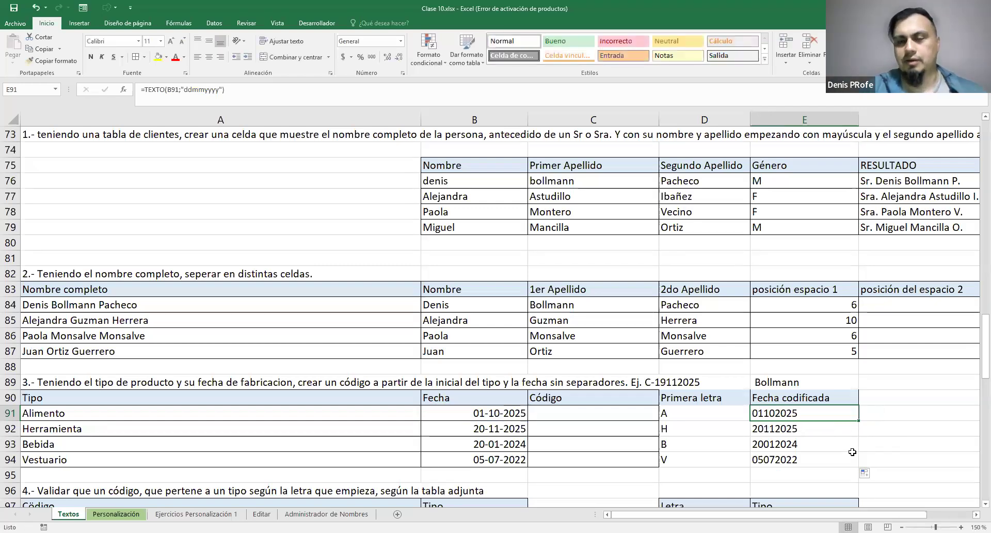
pyautogui.click(719, 414)
pyautogui.moveTo(781, 413); pyautogui.dragTo(723, 413)
pyautogui.click(637, 420)
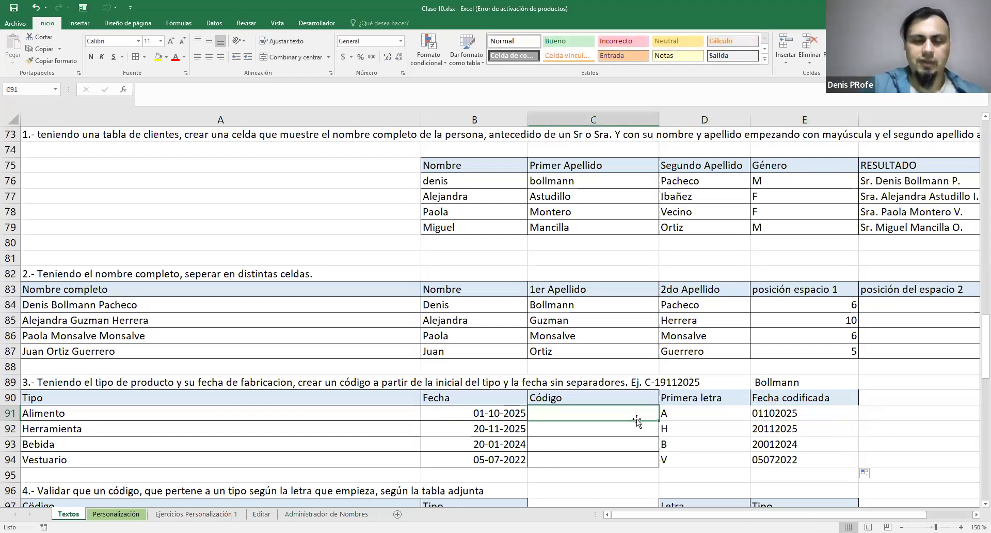
pyautogui.write('=')
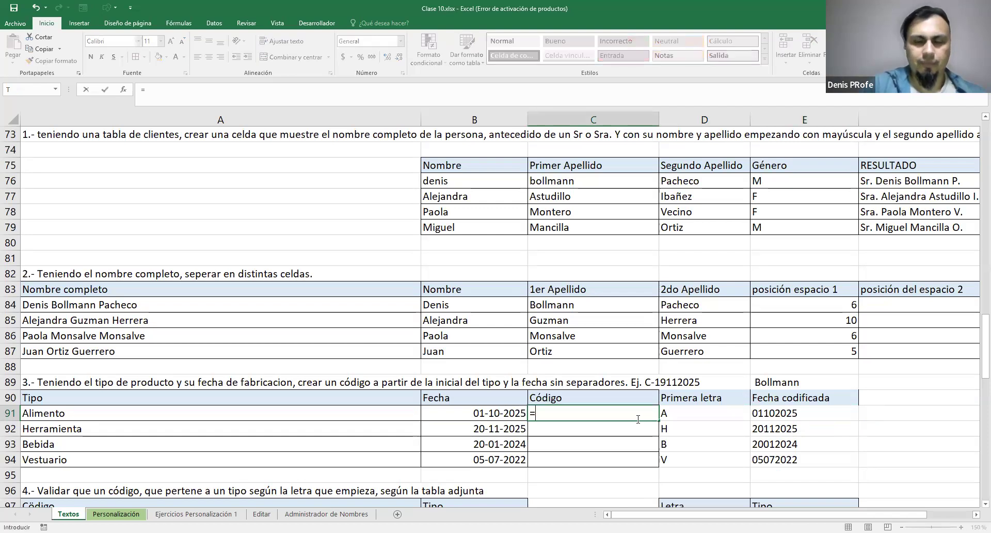
pyautogui.write('VON')
pyautogui.press('BackSpace')
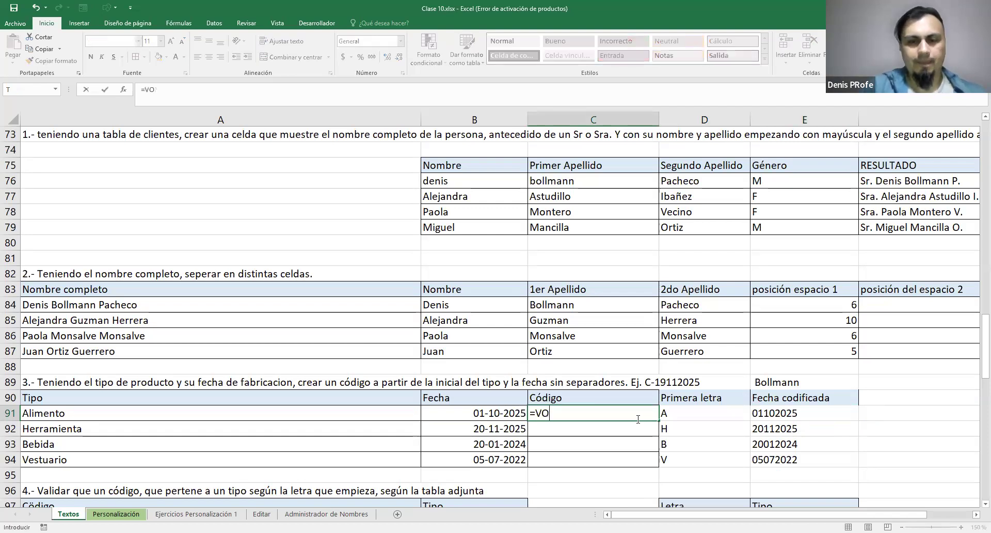
pyautogui.press('BackSpace')
pyautogui.press('BackSpace')
pyautogui.write('CON')
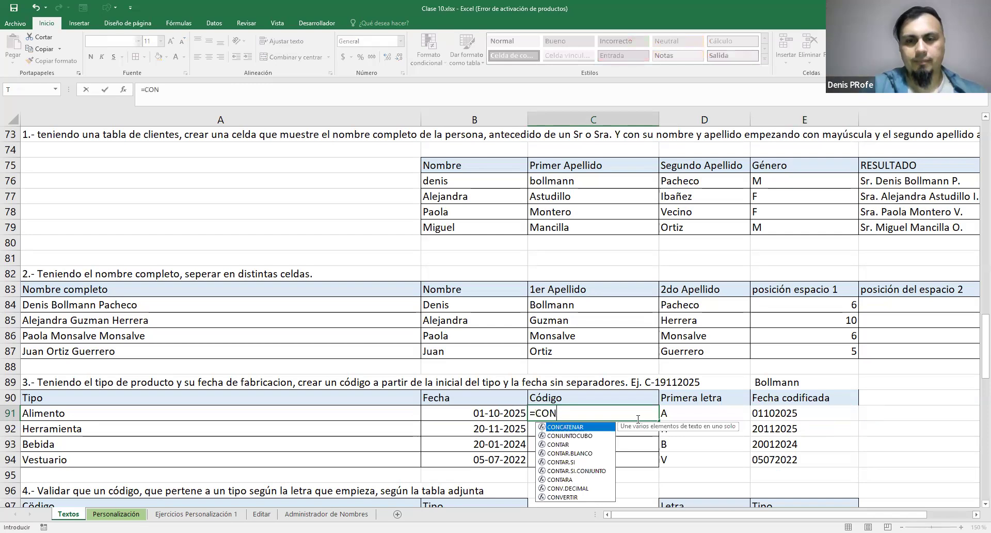
pyautogui.press('Tab')
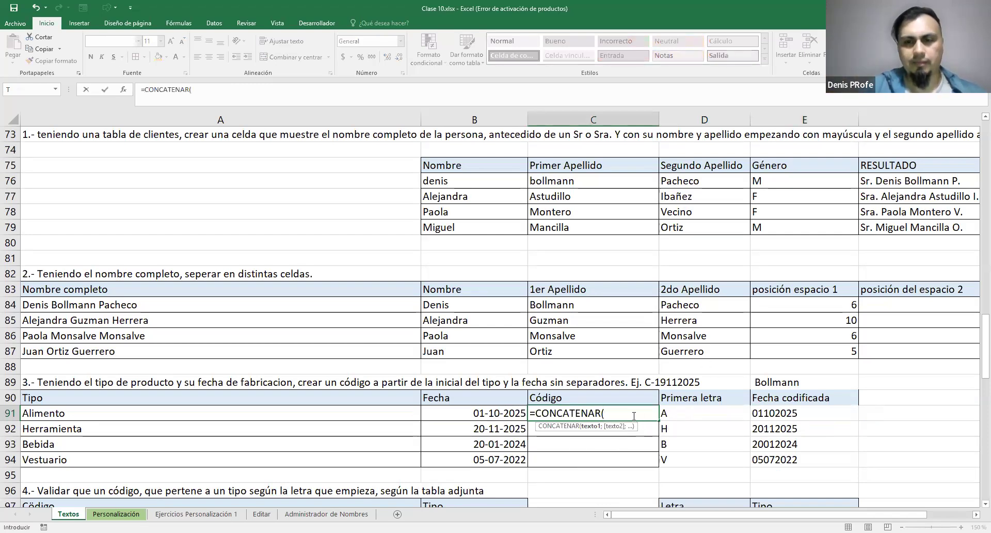
pyautogui.click(665, 414)
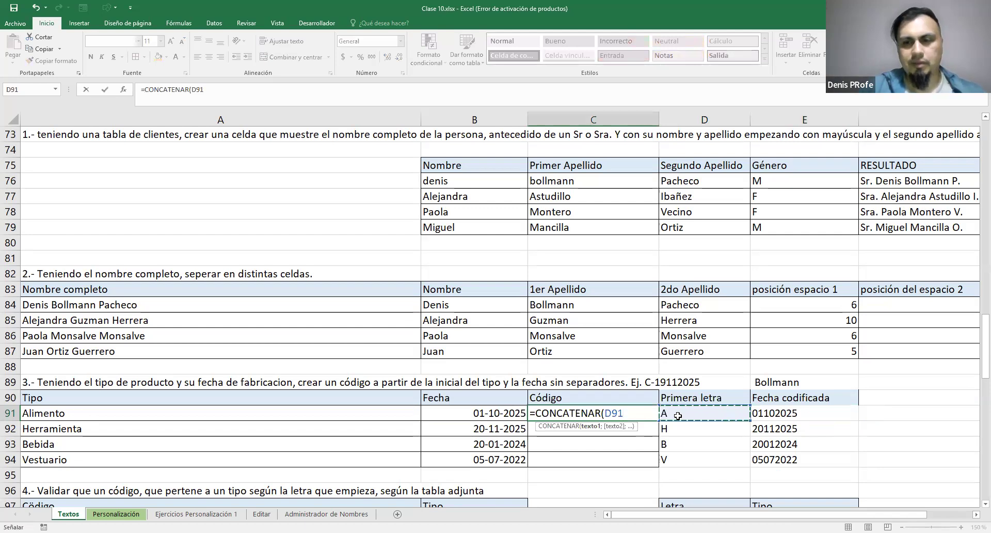
pyautogui.press('Escape')
# Copy the IZQUIERDA(A91;1) expression from the Primera letra formula in D91
pyautogui.doubleClick(681, 415)
pyautogui.moveTo(667, 413); pyautogui.dragTo(767, 413)
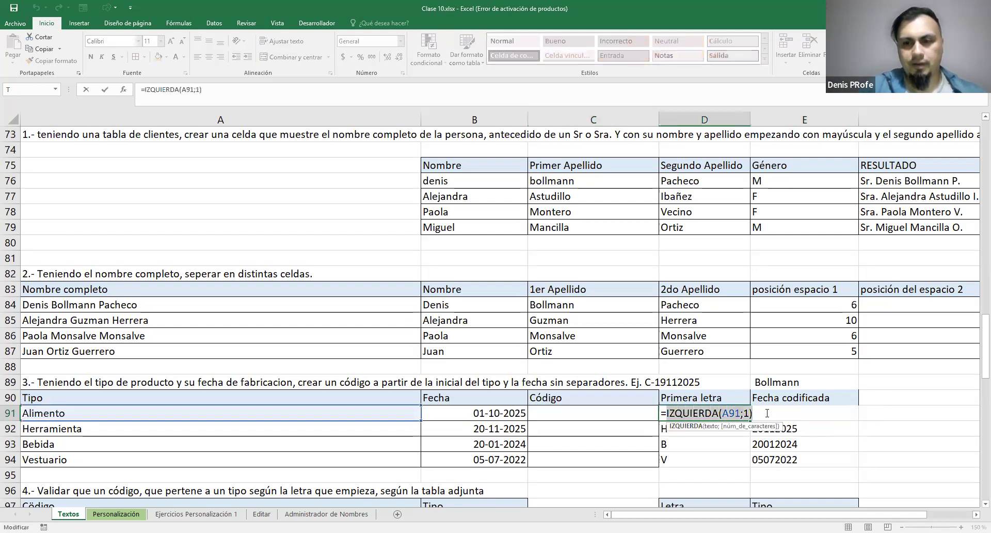
pyautogui.hotkey('ctrl', 'c')
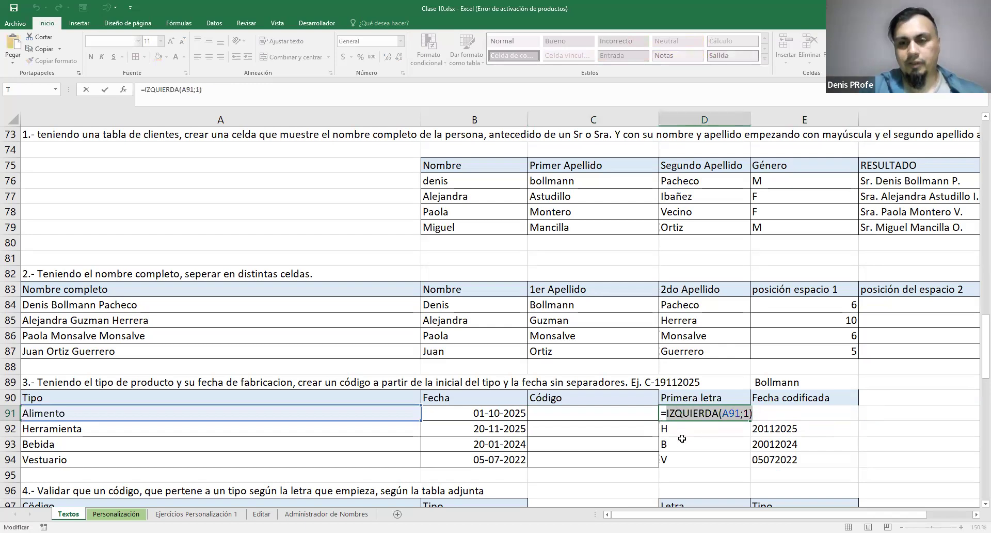
pyautogui.press('Escape')
# Enter =CONCATENAR(IZQUIERDA(A91;1)) in C91 and fill it down to C94
pyautogui.click(616, 414)
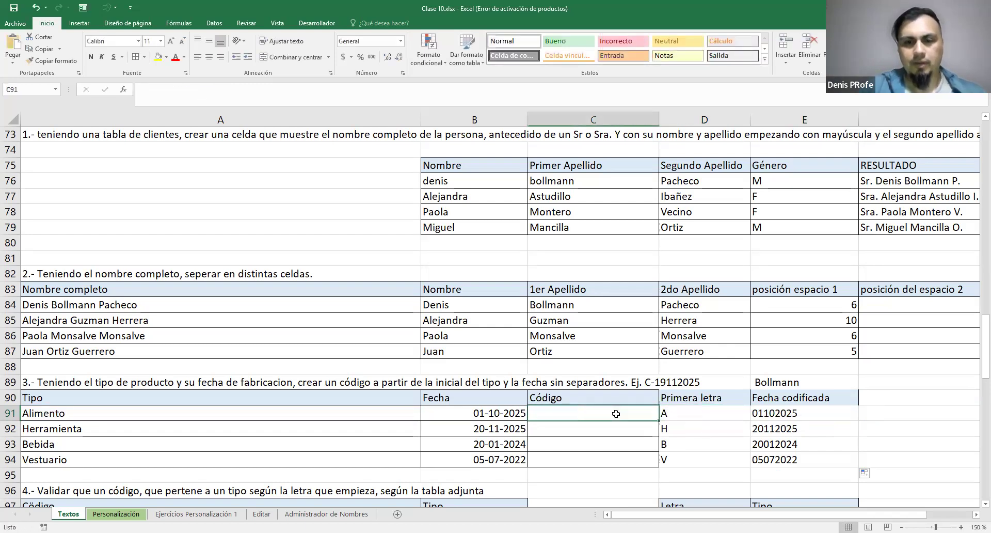
pyautogui.write('=C')
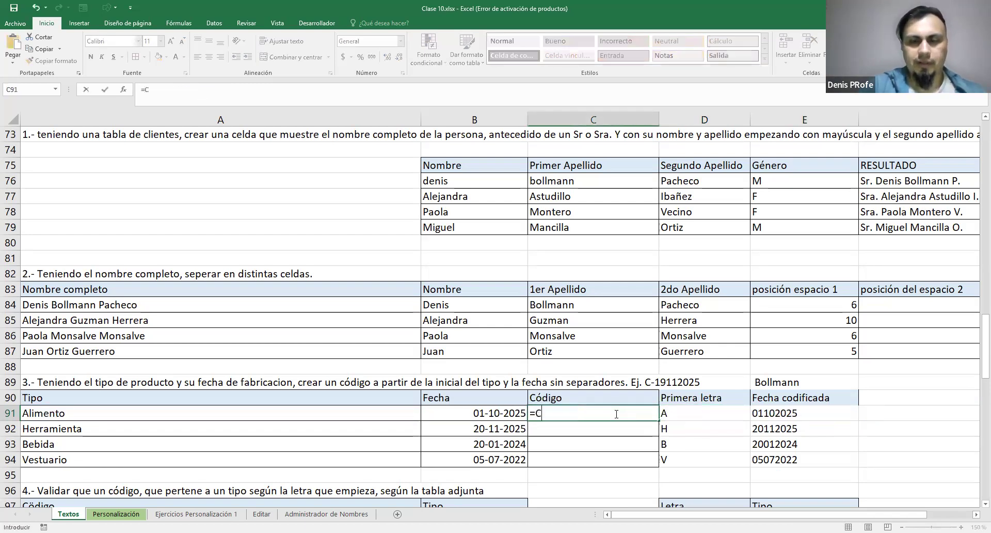
pyautogui.write('ONCATENAR(')
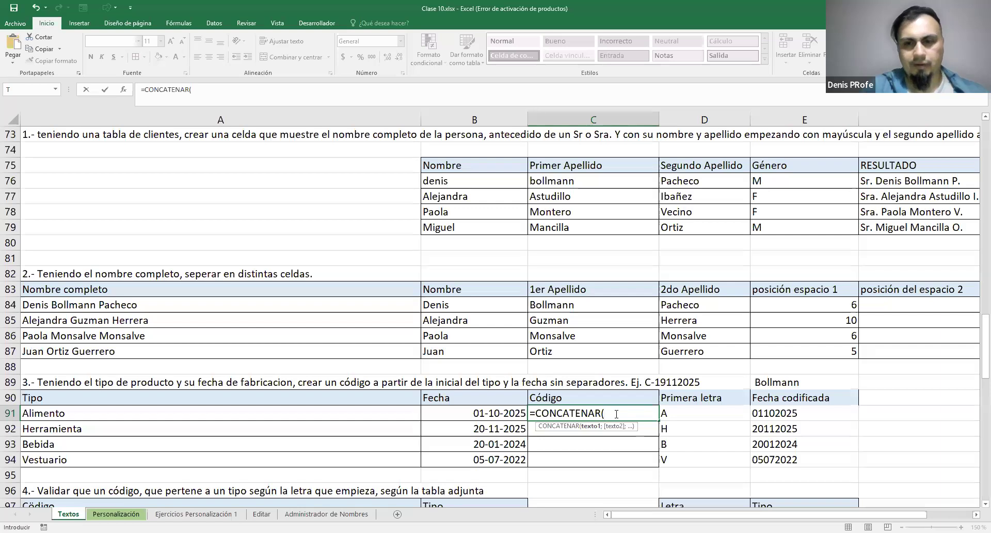
pyautogui.write('IZQUIERDA(A91;1)')
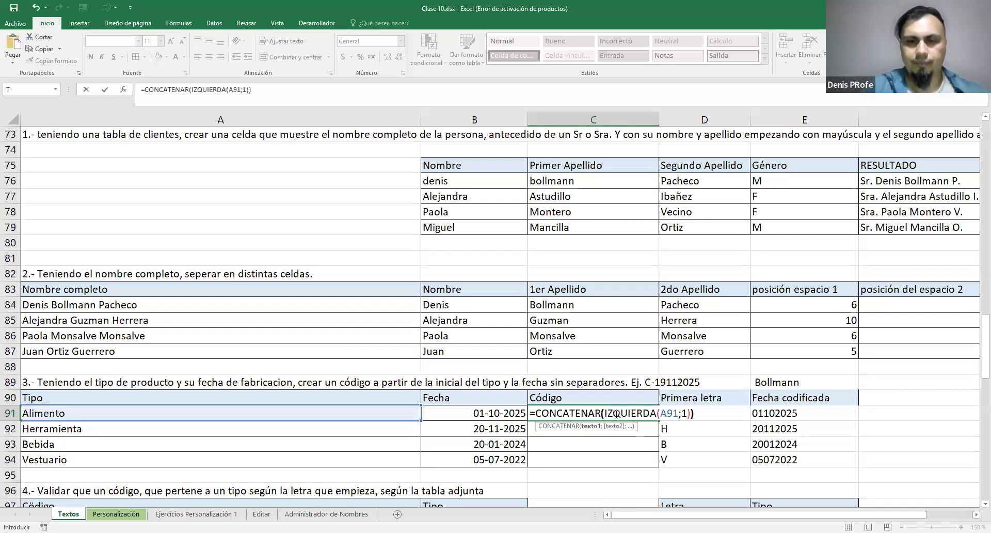
pyautogui.press('Return')
pyautogui.click(613, 416)
pyautogui.moveTo(658, 449); pyautogui.dragTo(657, 462)
# Add "-" as second argument of the C91 CONCATENAR formula, followed by another semicolon, and fill it down to C94
pyautogui.click(571, 412)
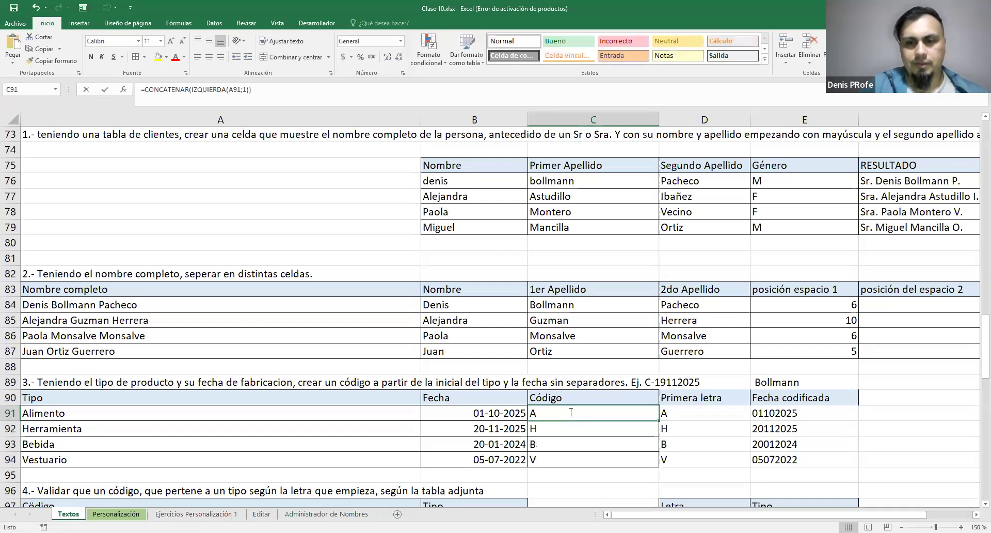
pyautogui.press('F2')
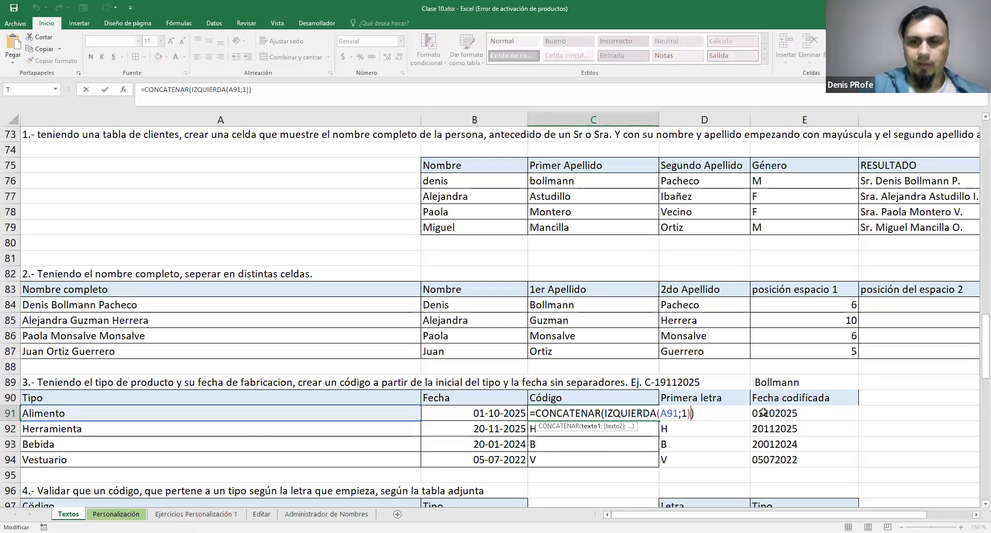
pyautogui.write(';"-"')
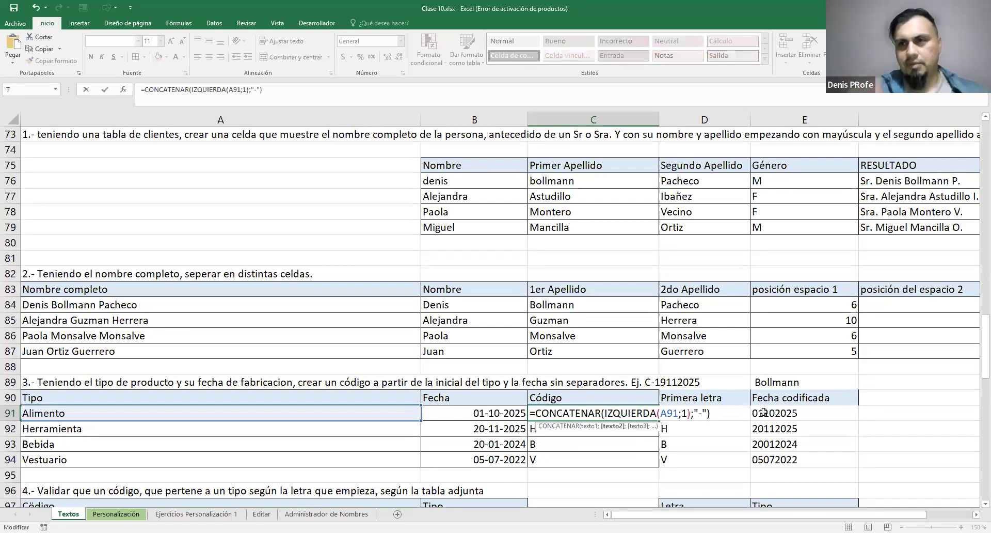
pyautogui.write(';')
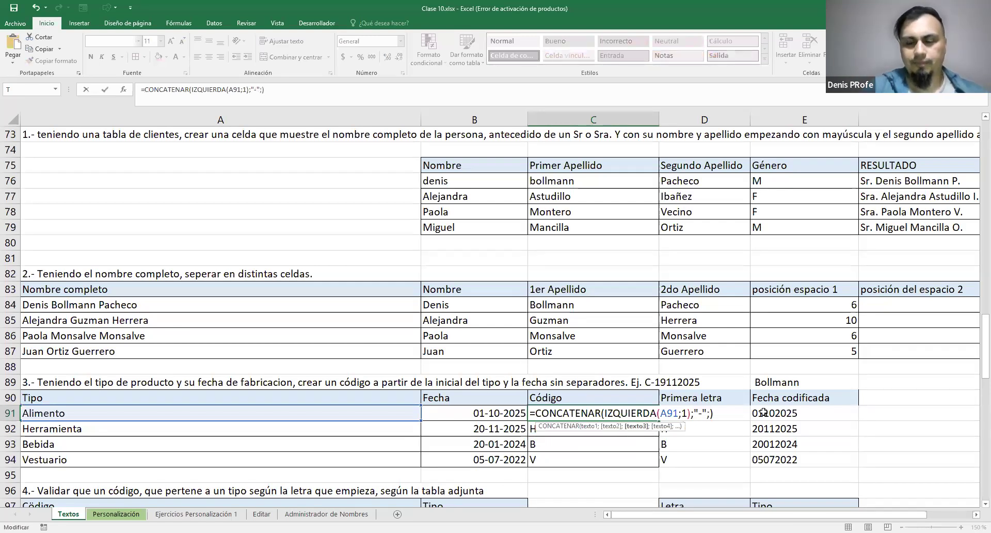
pyautogui.press('Return')
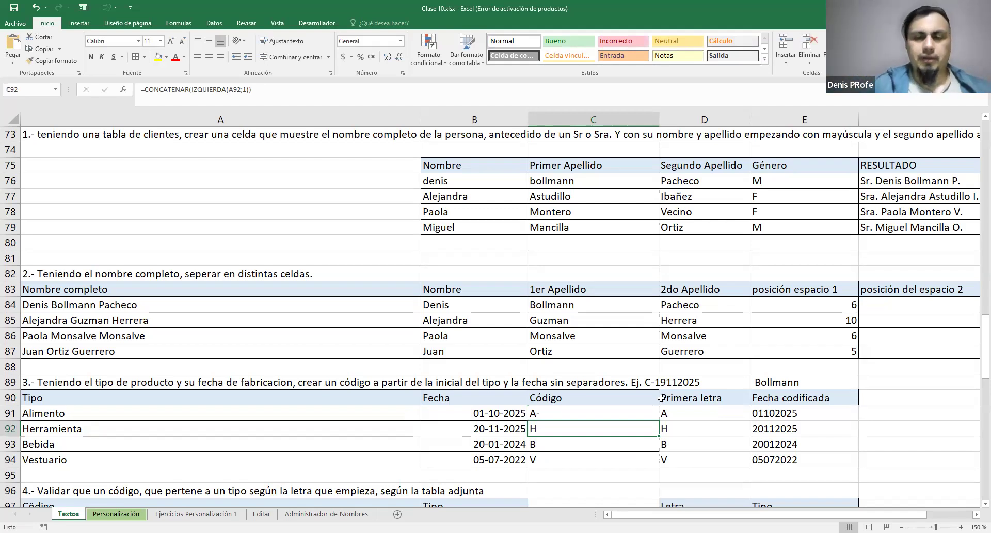
pyautogui.click(587, 414)
pyautogui.moveTo(658, 420); pyautogui.dragTo(659, 465)
# Copy the TEXTO(B91;"ddmmyyyy") expression from the Fecha codificada formula in E91
pyautogui.press('F2')
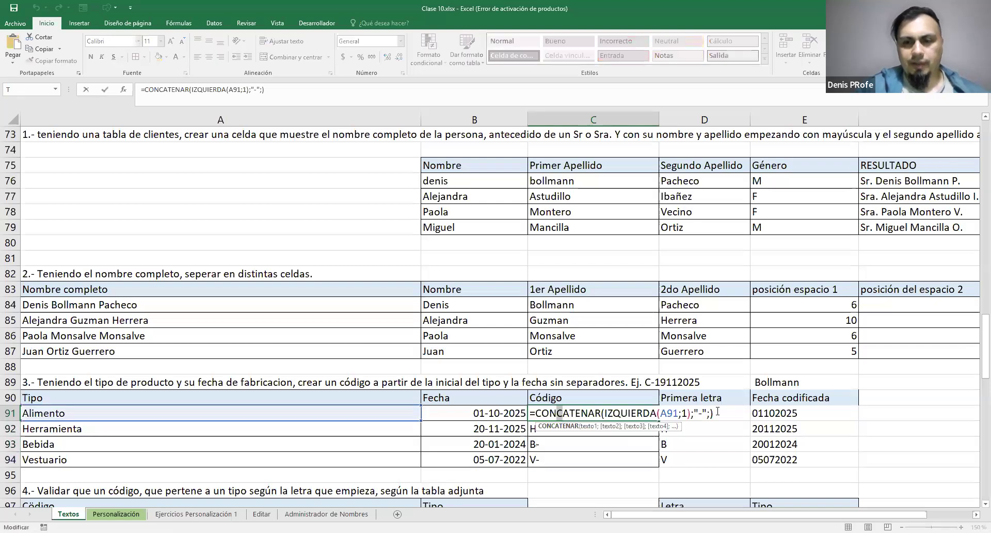
pyautogui.click(710, 413)
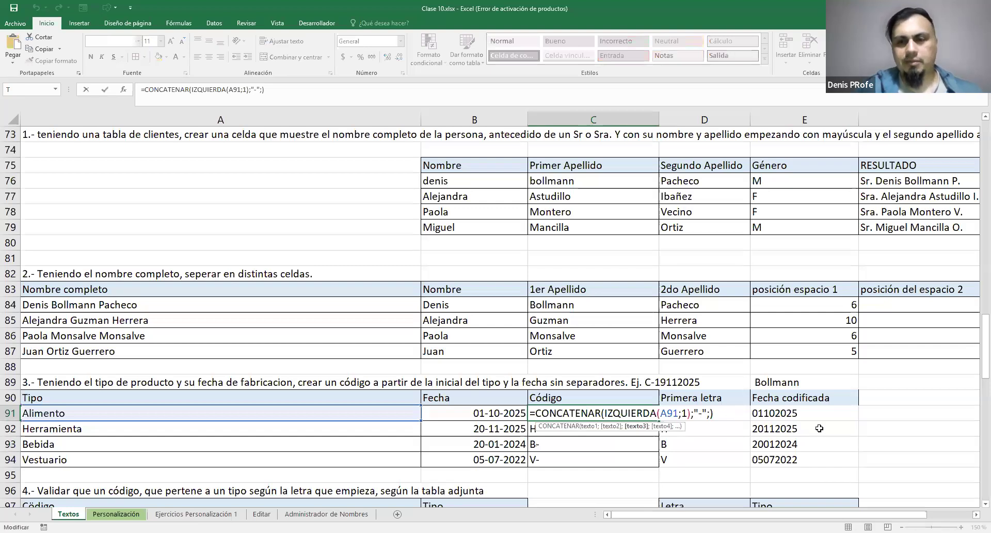
pyautogui.press('Escape')
pyautogui.doubleClick(778, 416)
pyautogui.moveTo(758, 414); pyautogui.dragTo(913, 414)
pyautogui.click(631, 416)
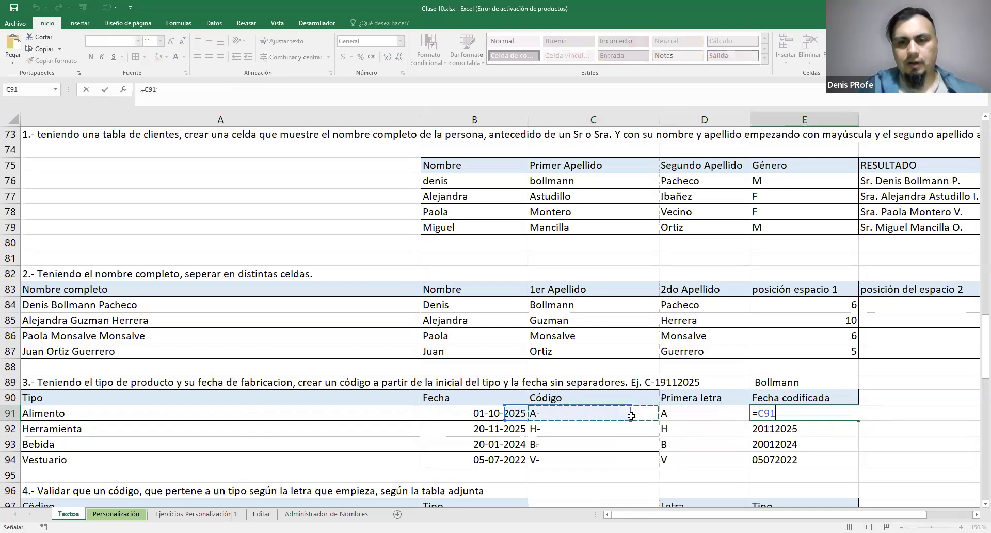
pyautogui.press('Escape')
# Insert TEXTO(B91;"ddmmyyyy") as third argument of the C91 CONCATENAR formula and fill it down to C94
pyautogui.doubleClick(625, 414)
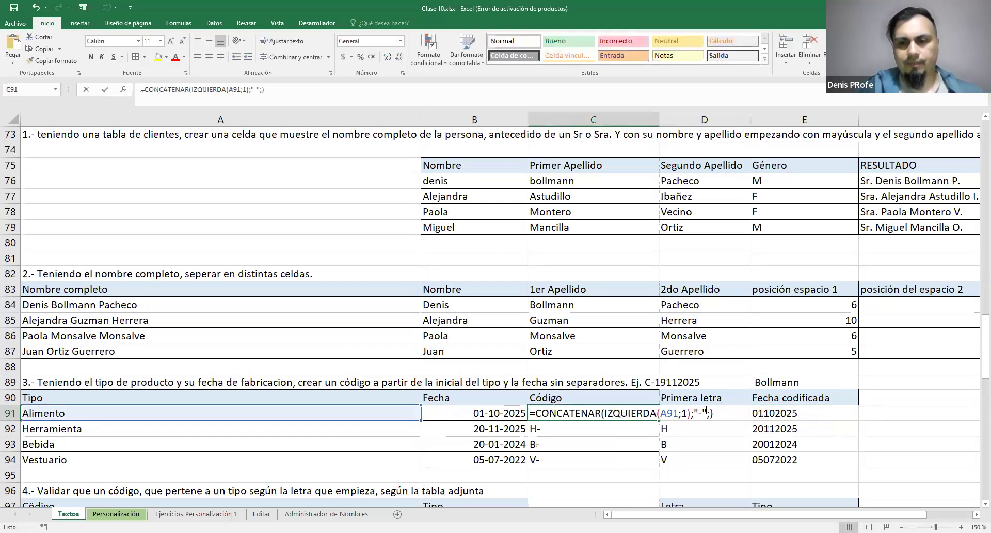
pyautogui.click(706, 412)
pyautogui.hotkey('ctrl', 'v')
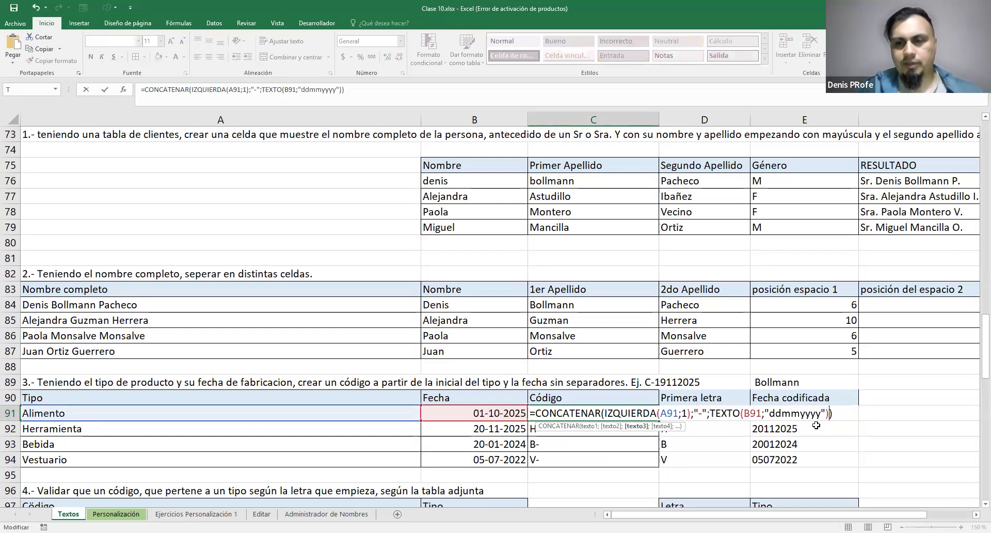
pyautogui.hotkey('ctrl', 'Return')
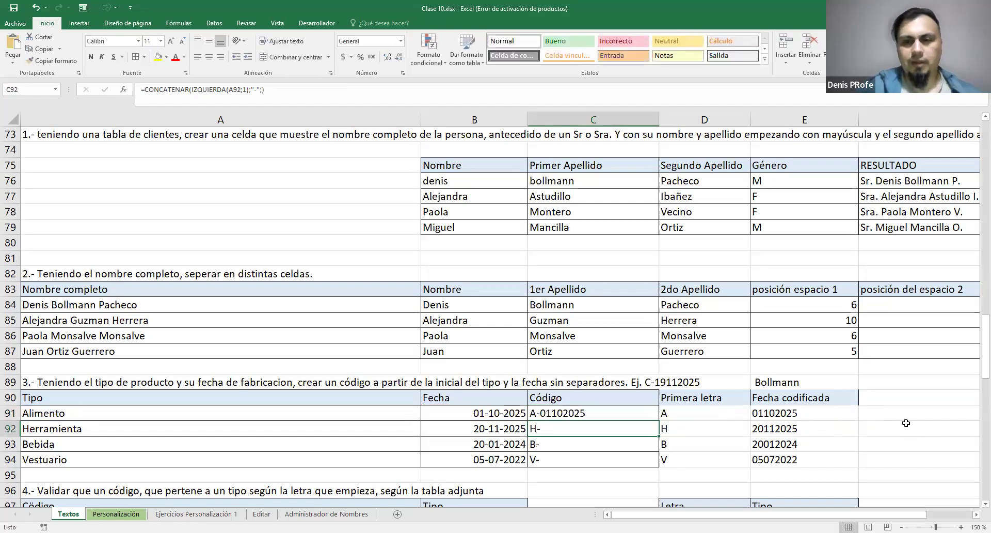
pyautogui.moveTo(658, 421); pyautogui.dragTo(660, 462)
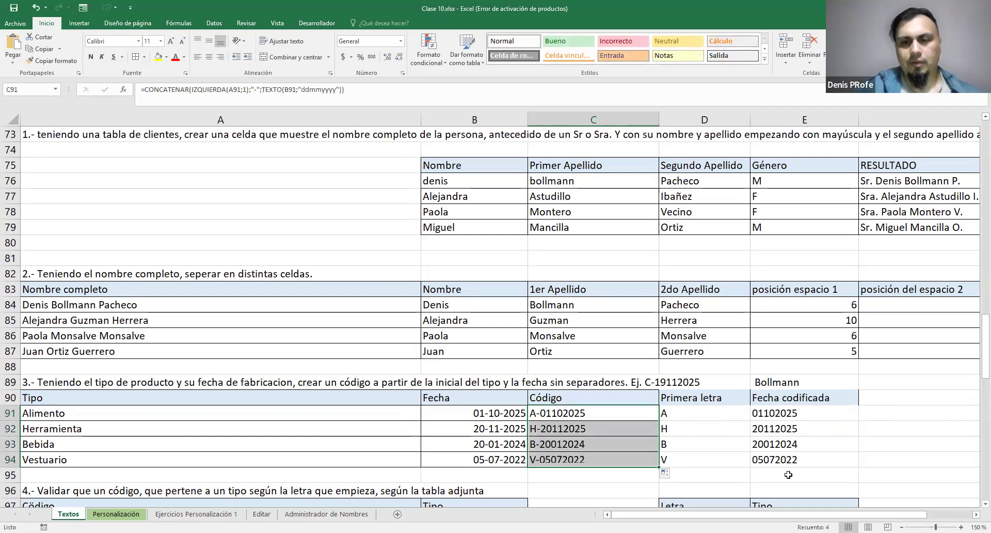
# Highlight the helper columns Primera letra and Fecha codificada, D90:E94, with yellow fill
pyautogui.click(922, 419)
pyautogui.moveTo(703, 395); pyautogui.dragTo(792, 453)
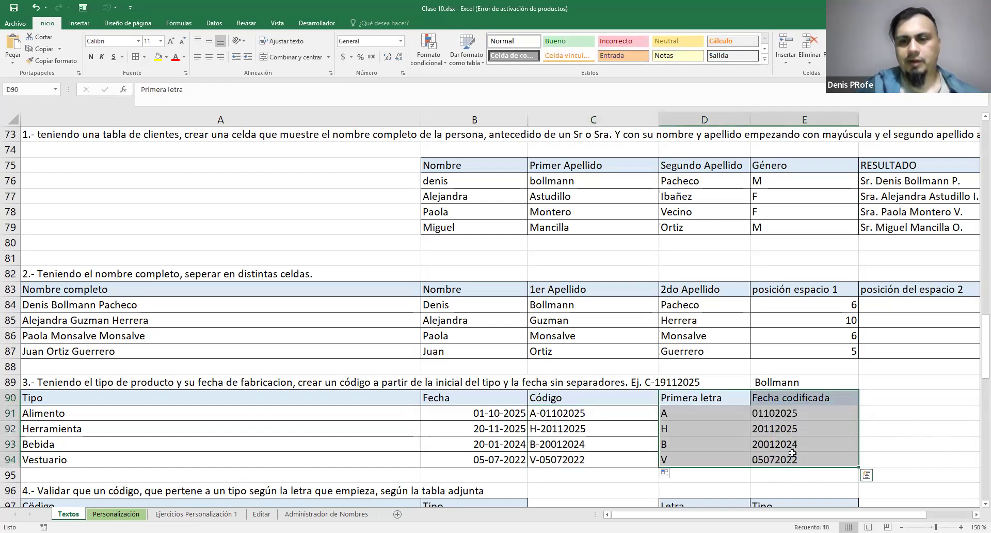
pyautogui.rightClick(912, 306)
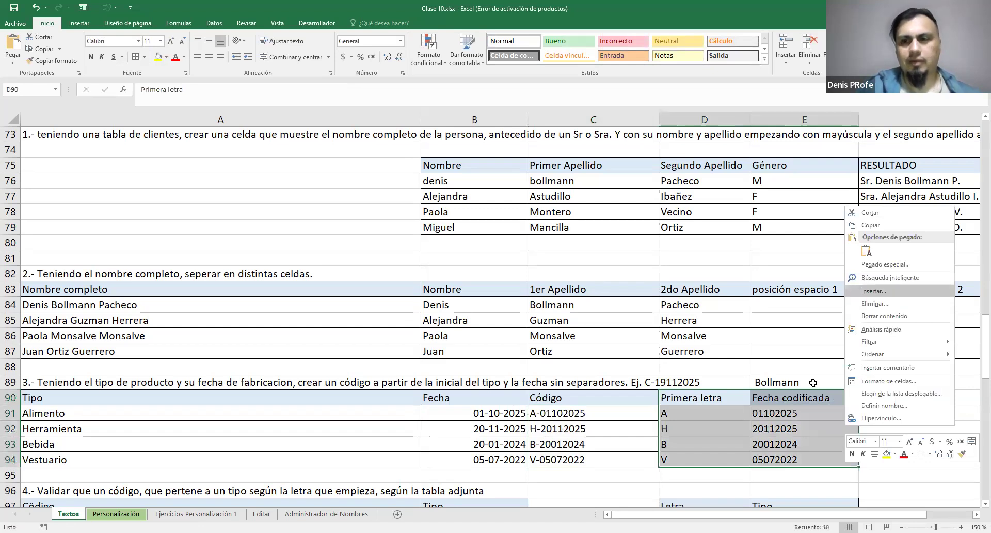
pyautogui.click(159, 57)
pyautogui.click(903, 421)
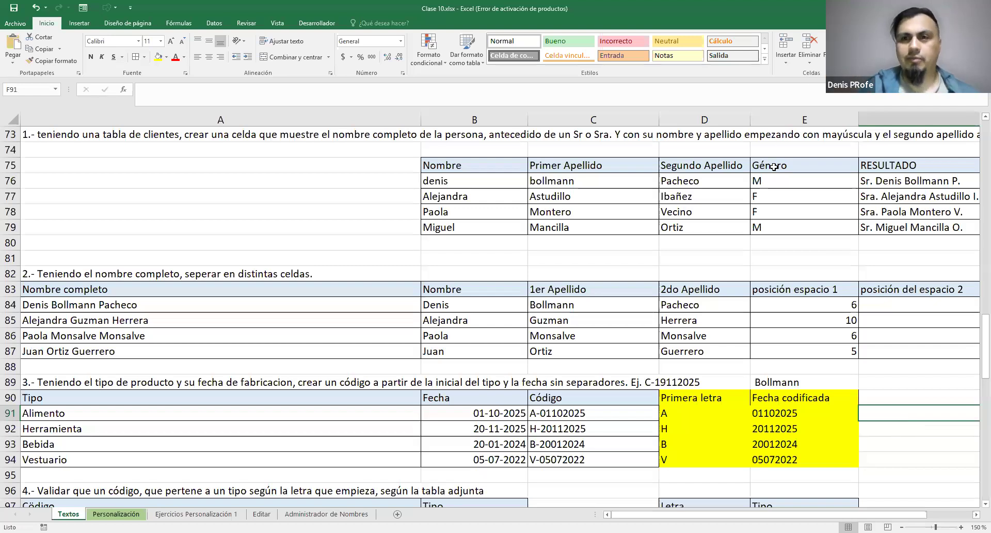
# Highlight exercise 2's helper range E83:H87, from posición espacio 1 to LARGO, with yellow fill
pyautogui.scroll(2, 746, 204)
pyautogui.moveTo(728, 515); pyautogui.dragTo(770, 515)
pyautogui.moveTo(360, 402); pyautogui.dragTo(791, 454)
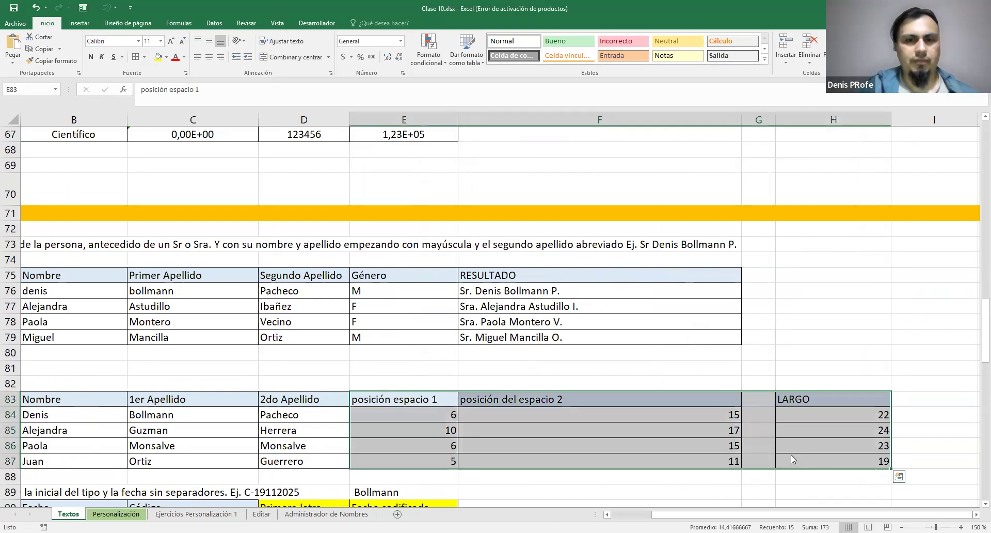
pyautogui.click(158, 57)
pyautogui.click(413, 337)
# Examine the IZQUIERDA, hyphen and TEXTO arguments inside the CONCATENAR formula in C91
pyautogui.scroll(-2, 666, 431)
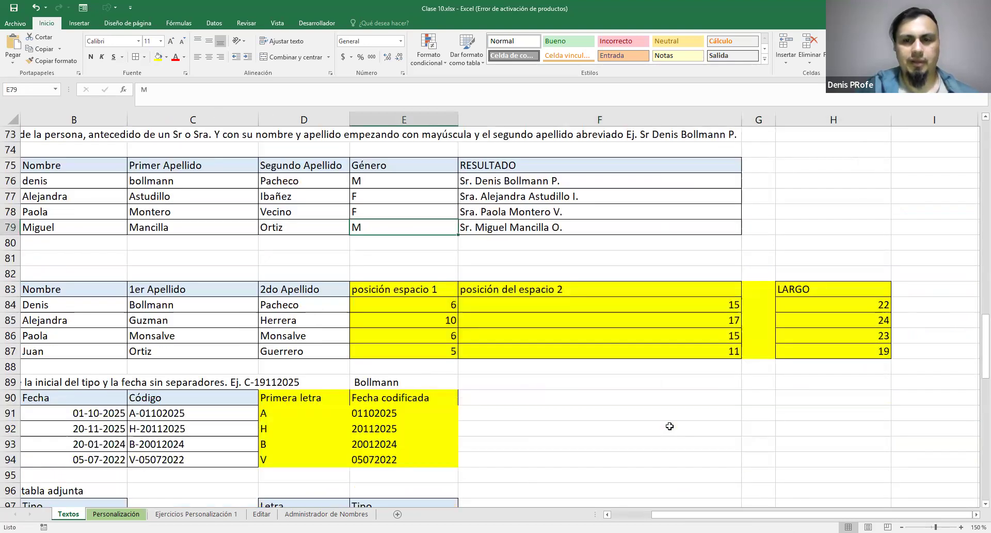
pyautogui.moveTo(671, 515); pyautogui.dragTo(627, 514)
pyautogui.moveTo(858, 514)
pyautogui.mouseDown()
pyautogui.moveTo(898, 515)
pyautogui.moveTo(858, 515)
pyautogui.mouseUp()
pyautogui.doubleClick(594, 414)
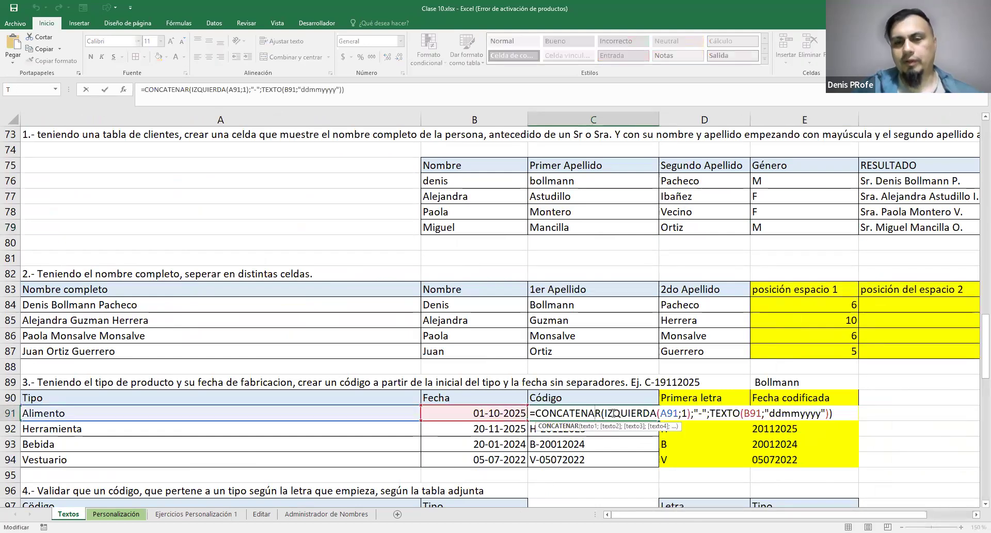
pyautogui.moveTo(605, 414); pyautogui.dragTo(691, 417)
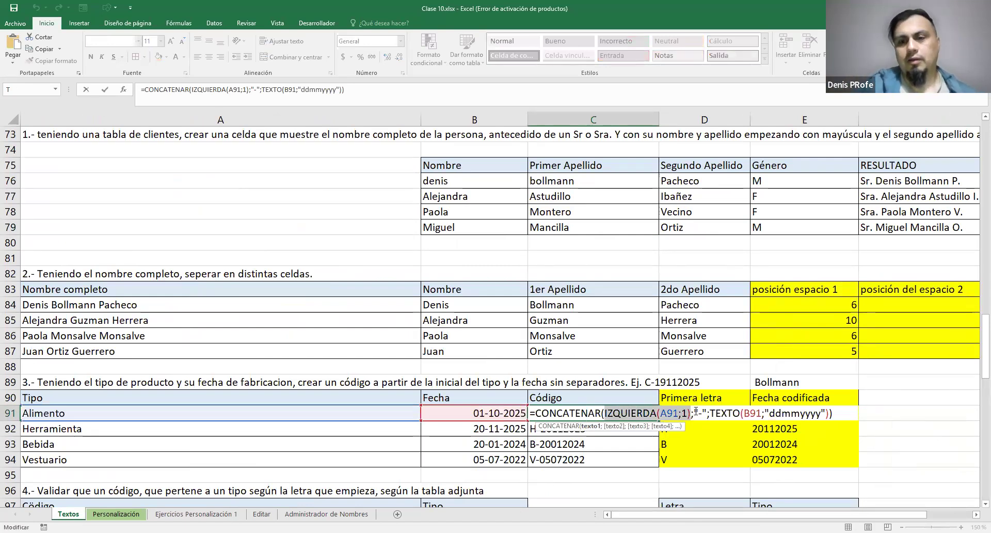
pyautogui.moveTo(694, 413); pyautogui.dragTo(707, 413)
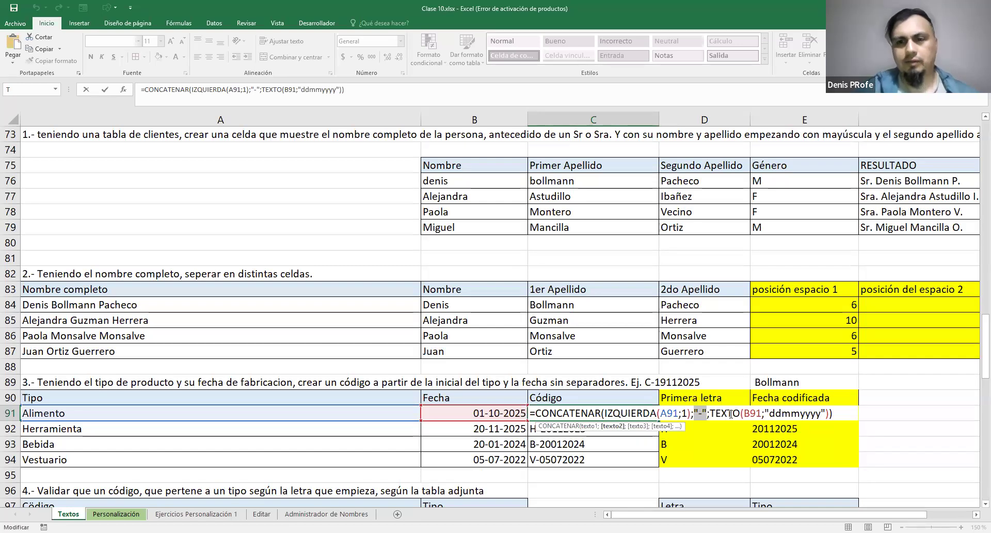
pyautogui.click(712, 413)
pyautogui.moveTo(713, 414); pyautogui.dragTo(829, 413)
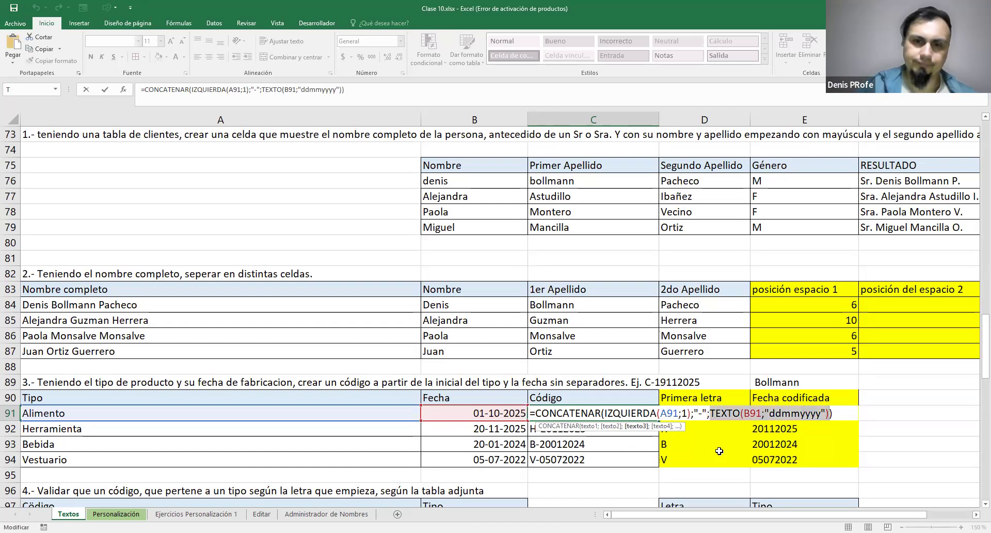
pyautogui.press('Return')
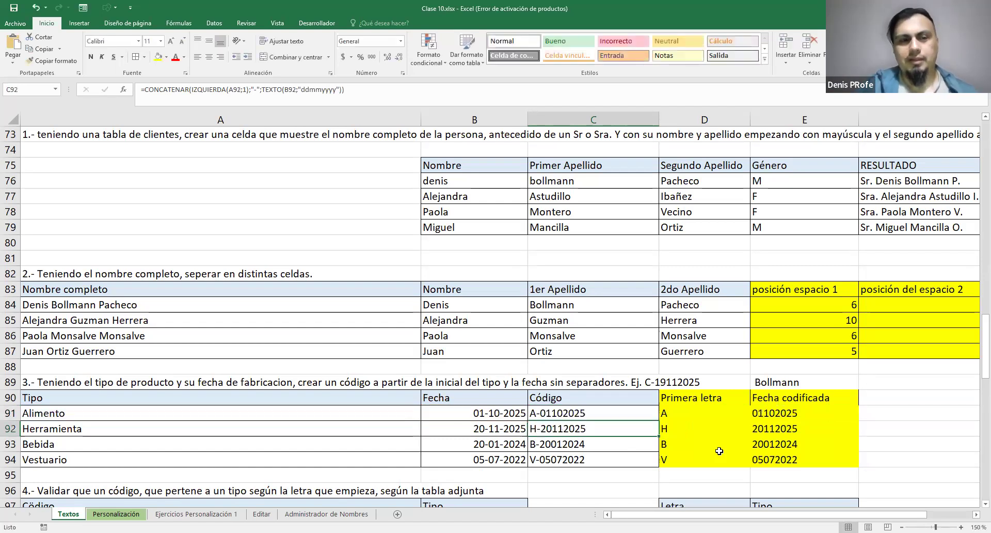
pyautogui.scroll(-1, 513, 328)
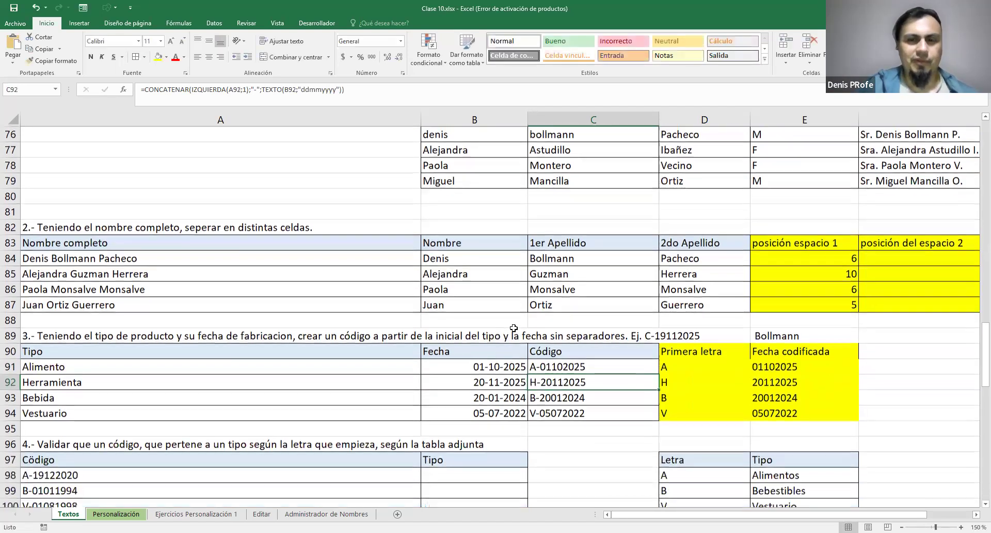
pyautogui.scroll(-2, 517, 328)
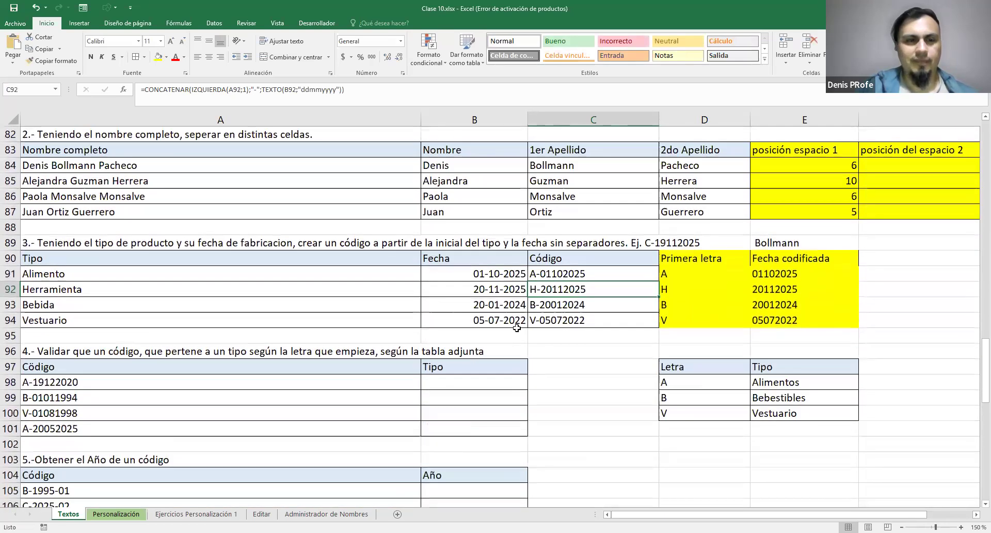
pyautogui.scroll(2, 517, 328)
pyautogui.scroll(-9, 517, 329)
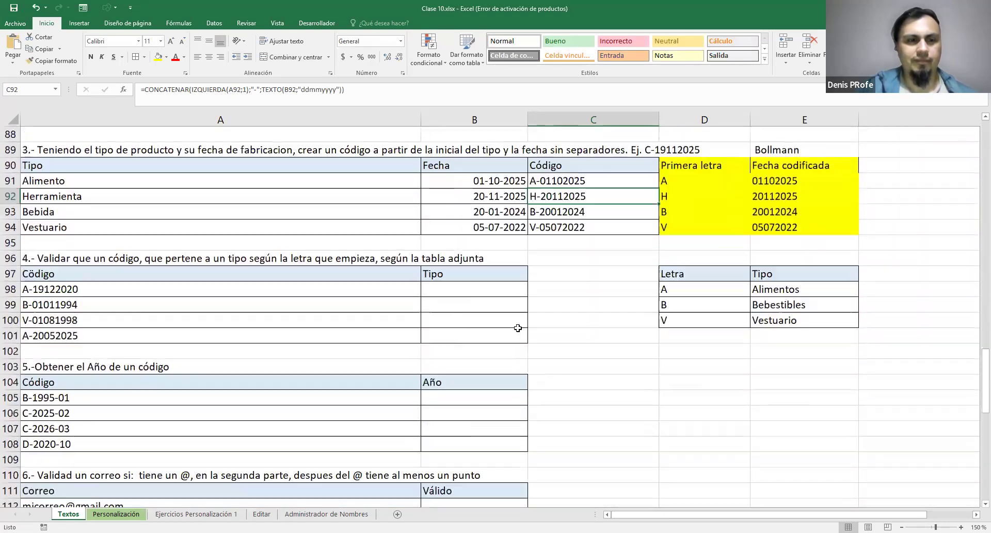
pyautogui.scroll(8, 518, 328)
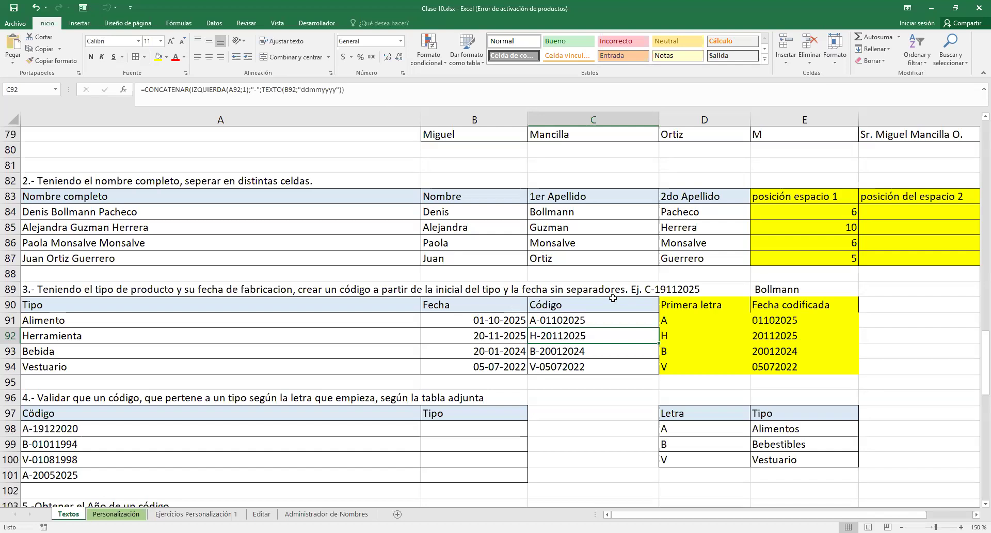
pyautogui.scroll(-1, 613, 298)
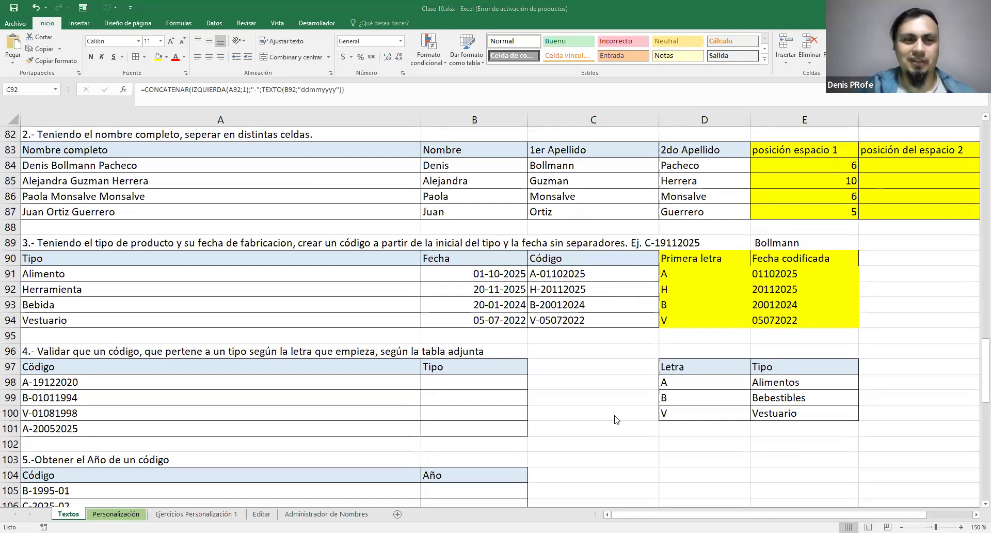
pyautogui.scroll(-2, 615, 415)
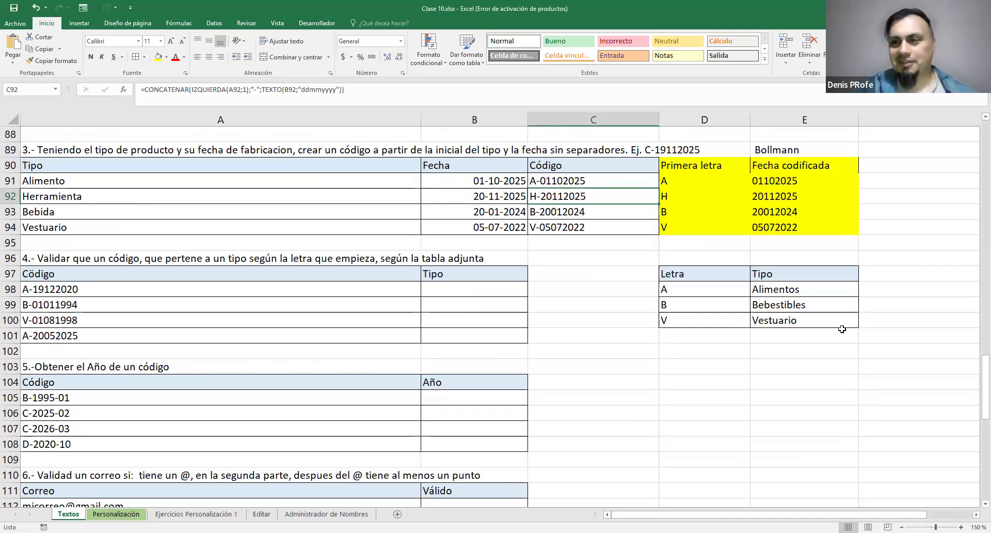
pyautogui.scroll(1, 720, 374)
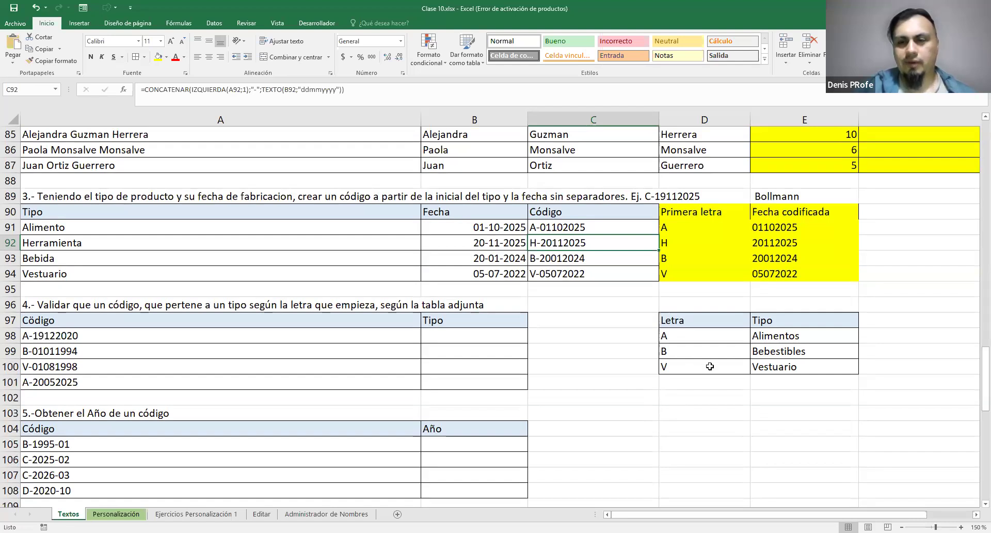
# Examine exercise 4's codes in A98:A101, the Tipo cells B98:B101 and the Letra–Tipo lookup table D98:E100
pyautogui.moveTo(774, 336); pyautogui.dragTo(776, 366)
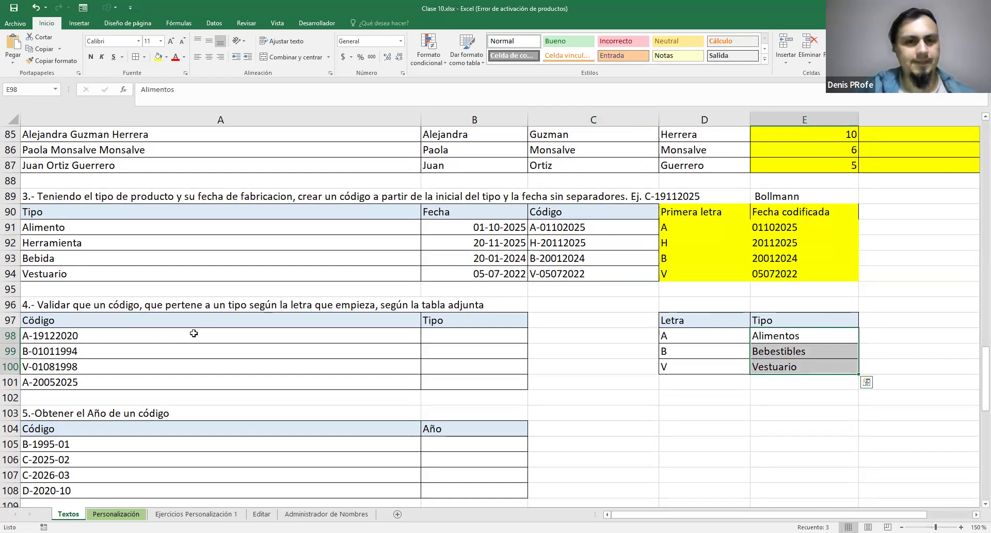
pyautogui.moveTo(434, 335); pyautogui.dragTo(447, 360)
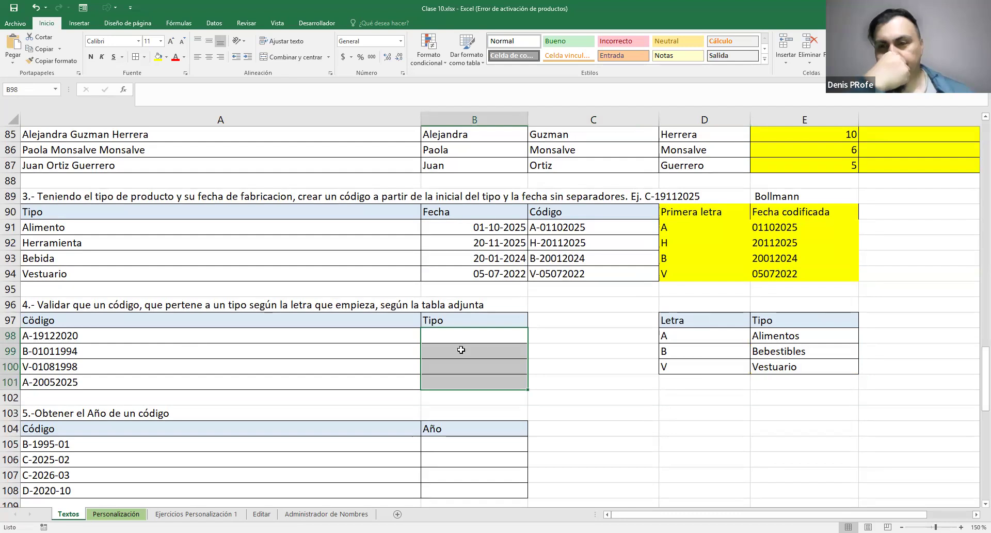
pyautogui.click(38, 333)
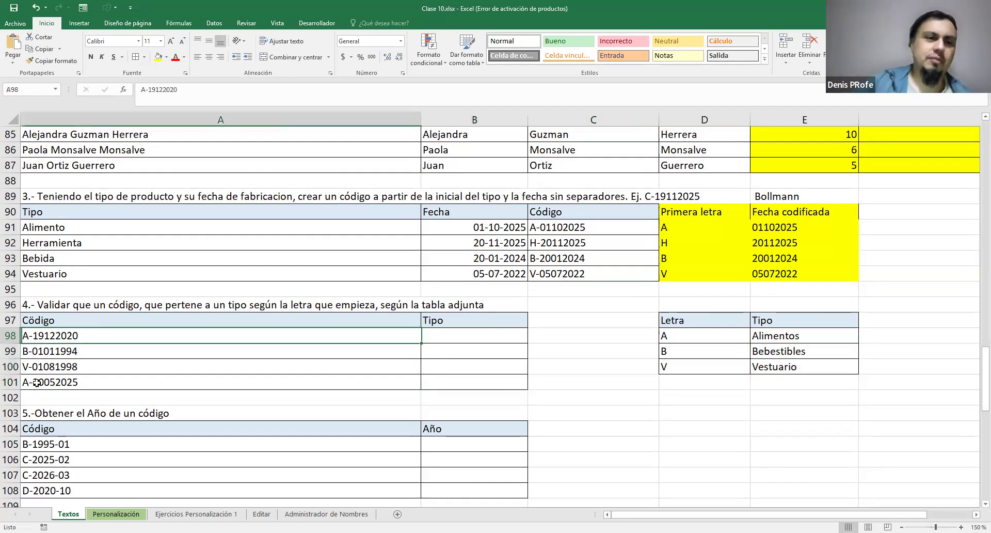
pyautogui.keyDown('shift'); pyautogui.click(37, 383); pyautogui.keyUp('shift')
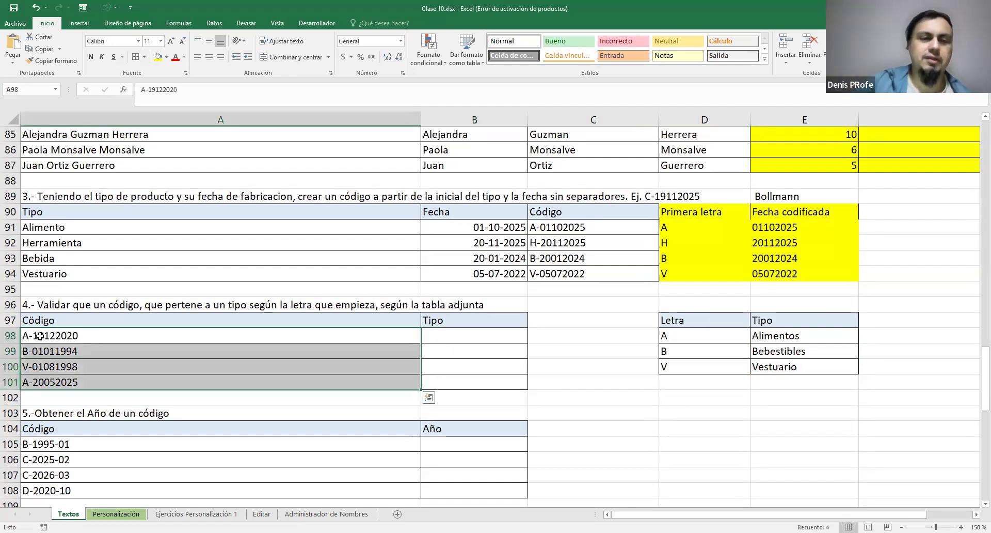
pyautogui.moveTo(670, 336); pyautogui.dragTo(775, 365)
pyautogui.click(475, 336)
pyautogui.moveTo(458, 385); pyautogui.dragTo(458, 340)
pyautogui.moveTo(686, 341); pyautogui.dragTo(688, 362)
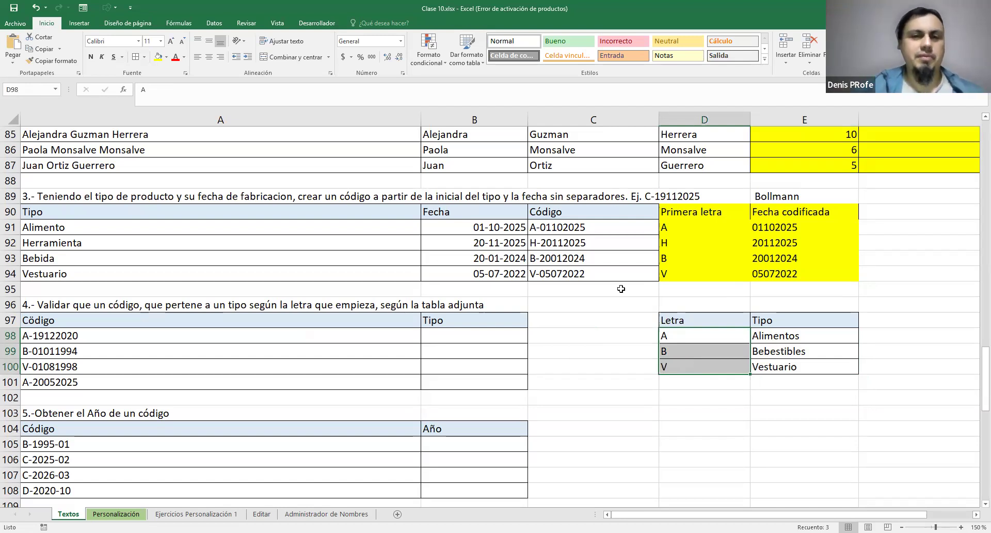
# Start a SI formula in B98 with IZQUIERDA(A98;1) to extract the code's first letter
pyautogui.click(442, 337)
pyautogui.write('=')
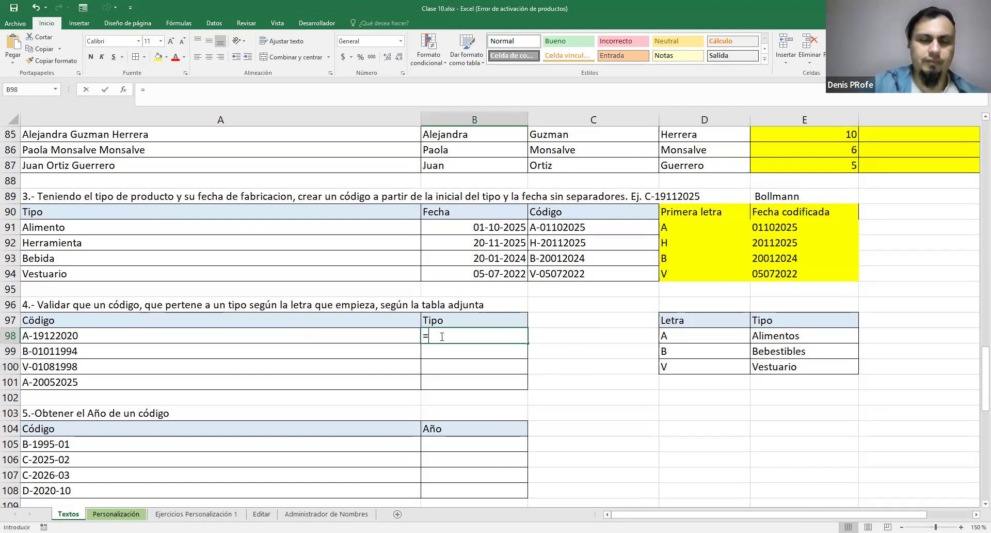
pyautogui.write('SI(')
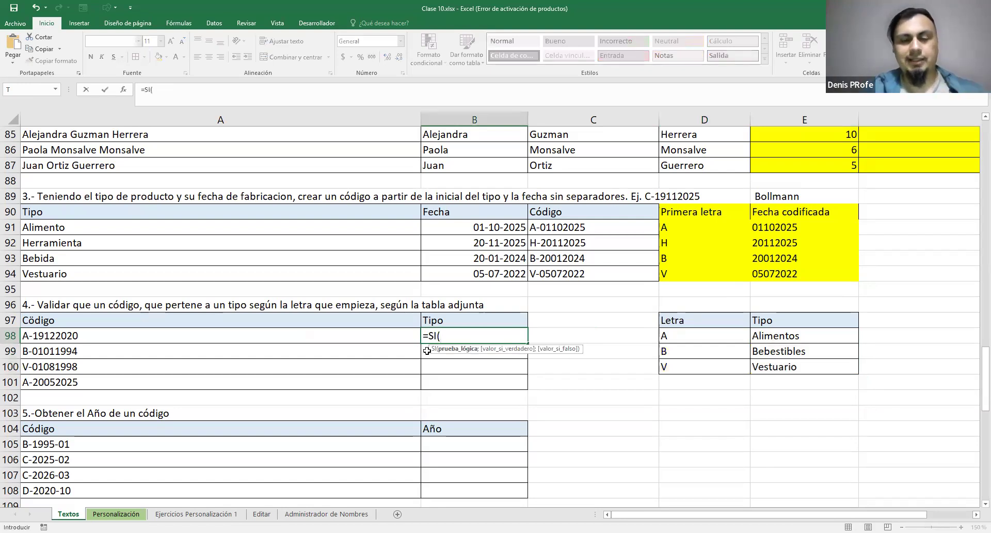
pyautogui.write('IZQUIER')
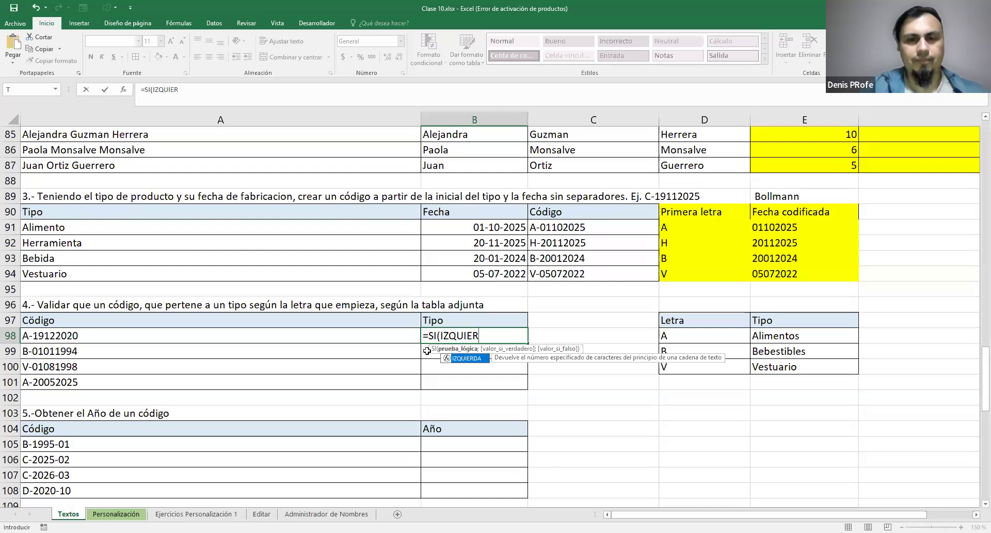
pyautogui.press('Tab')
pyautogui.click(335, 339)
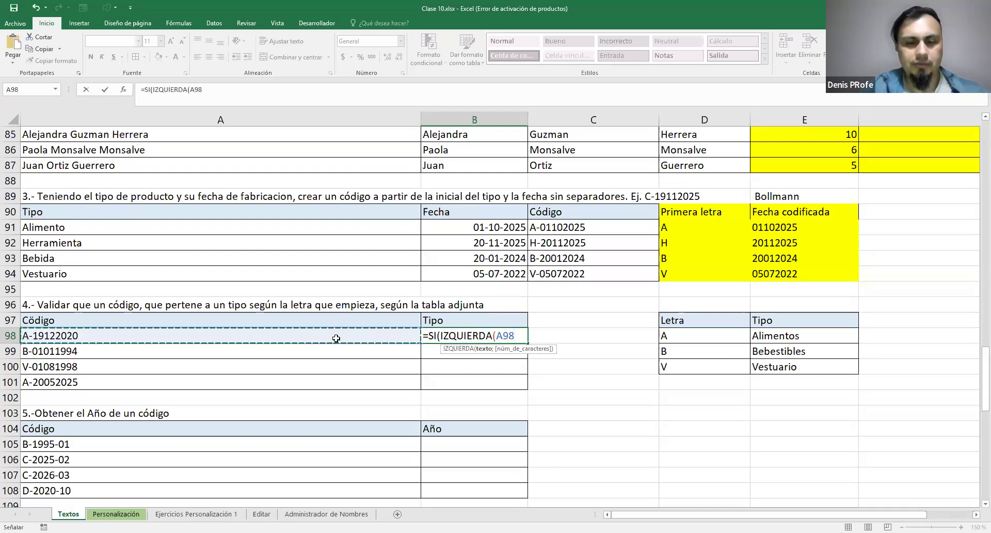
pyautogui.write(';1)')
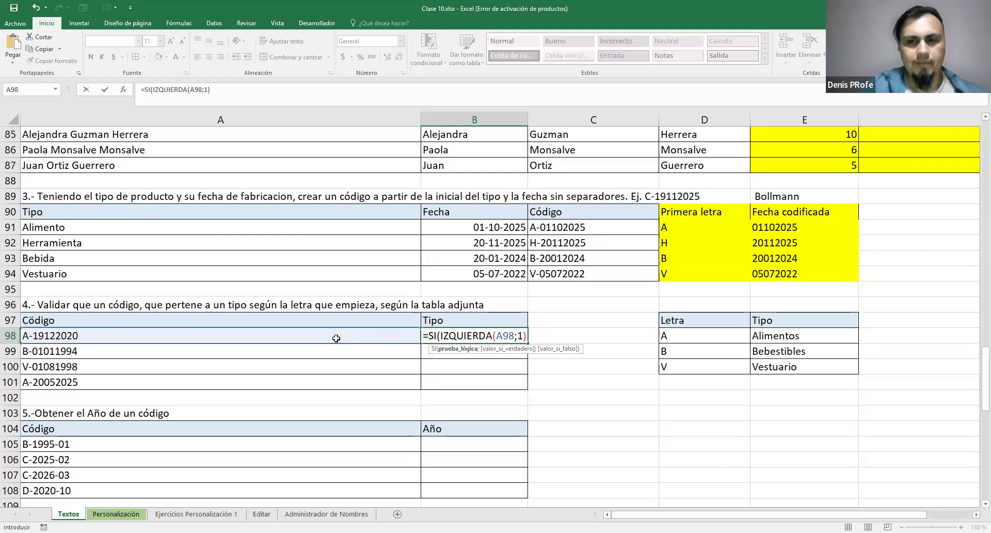
# Complete the B98 formula as =SI(IZQUIERDA(A98;1)=D98;E98) and fill it down to B101
pyautogui.write('=')
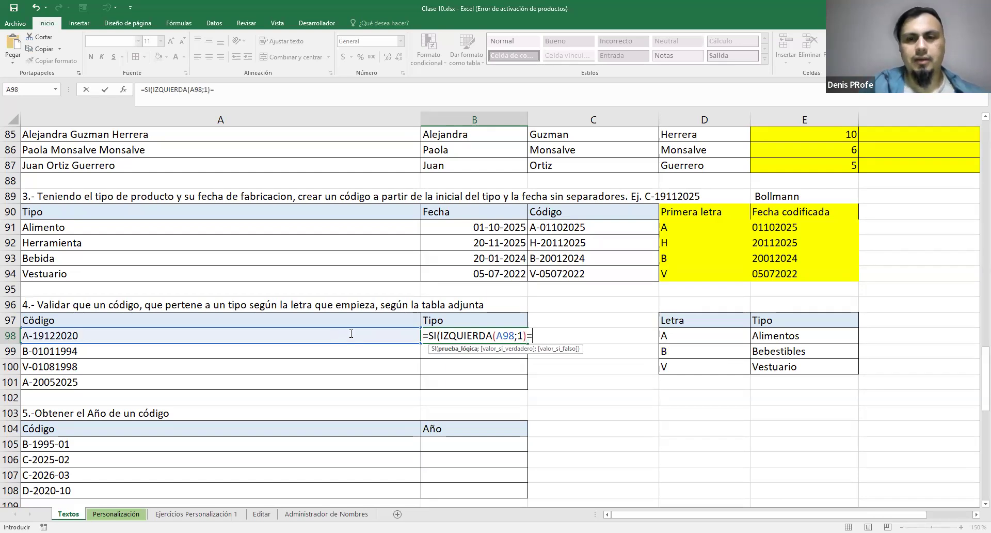
pyautogui.click(666, 333)
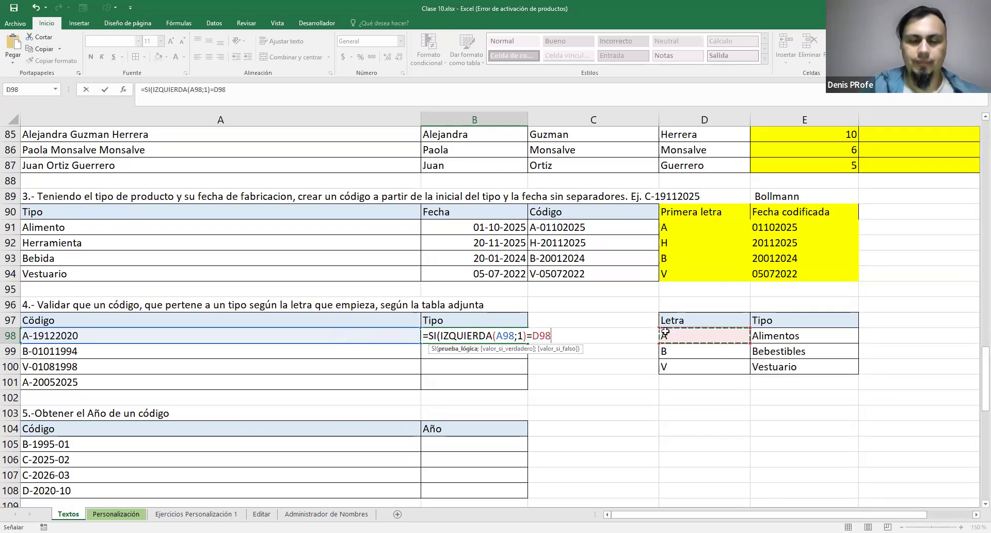
pyautogui.write(';')
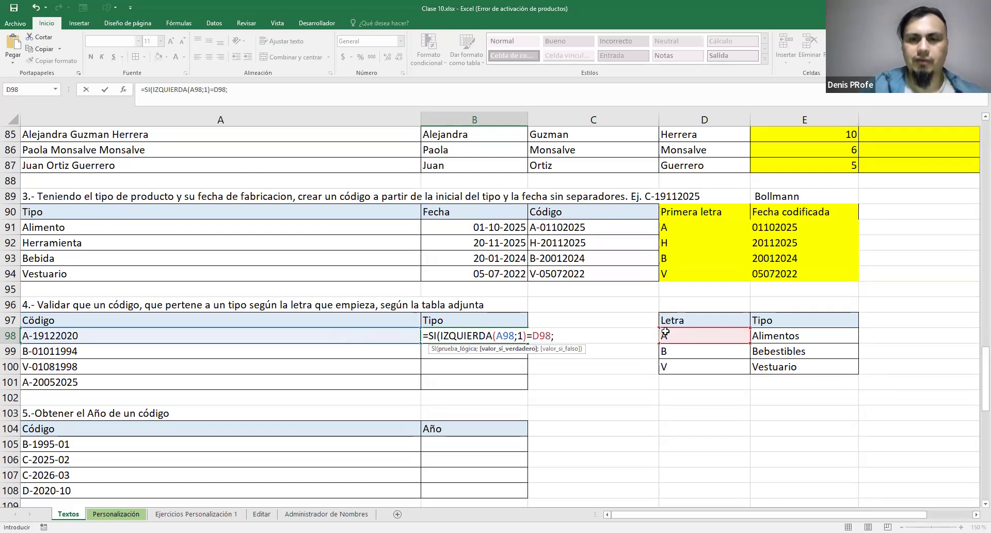
pyautogui.click(780, 342)
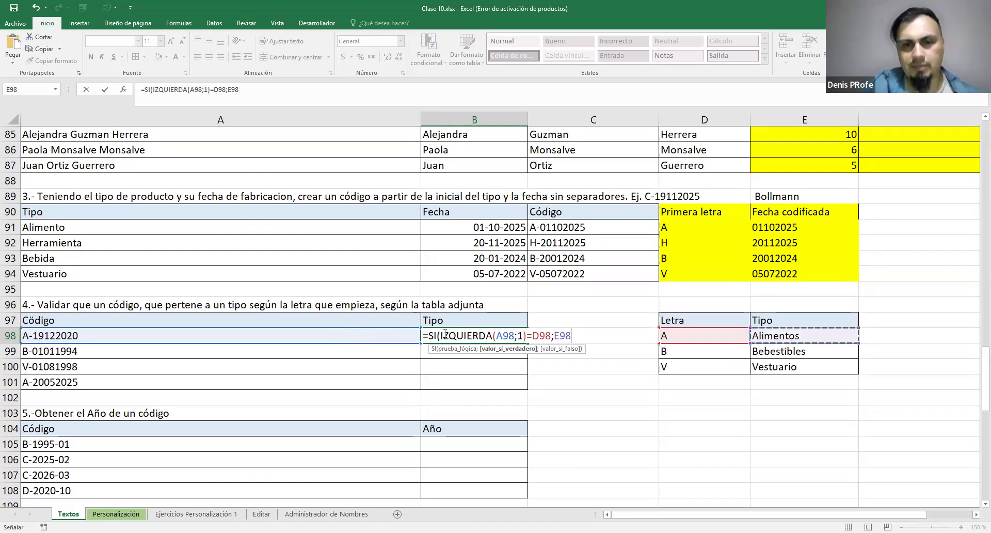
pyautogui.moveTo(440, 336); pyautogui.dragTo(571, 335)
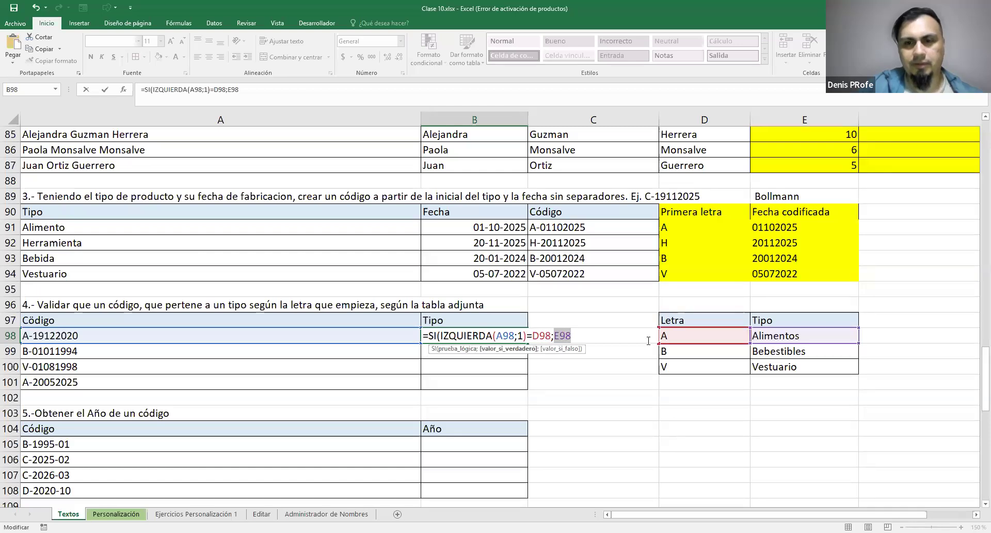
pyautogui.press('Right')
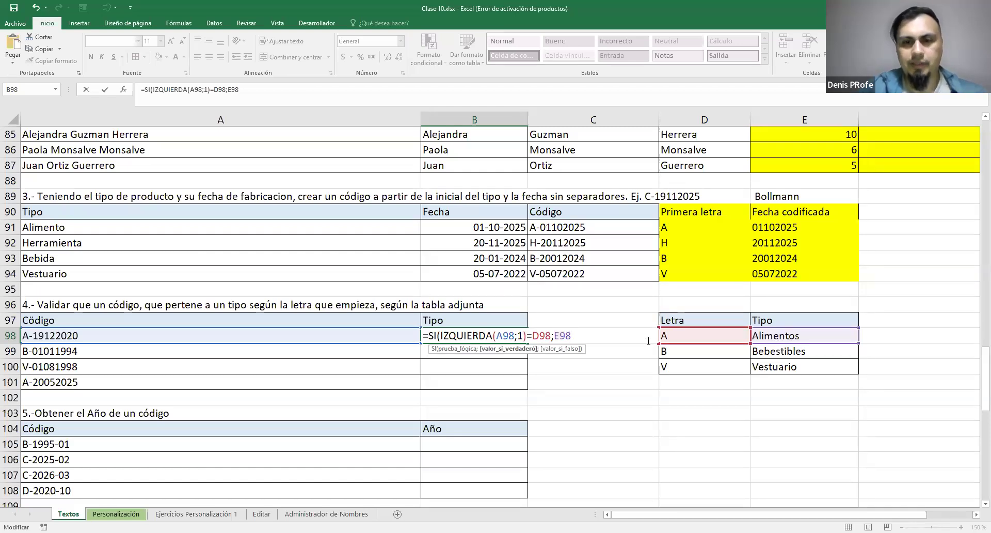
pyautogui.press('Return')
pyautogui.click(523, 339)
pyautogui.moveTo(527, 342); pyautogui.dragTo(527, 389)
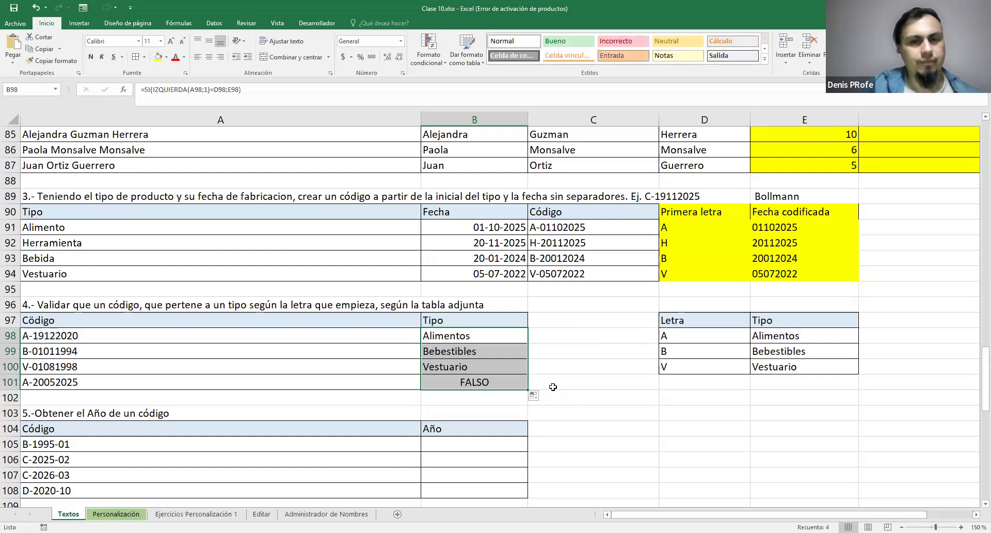
# Inspect the cell references in the copied SI formula in B99
pyautogui.click(563, 361)
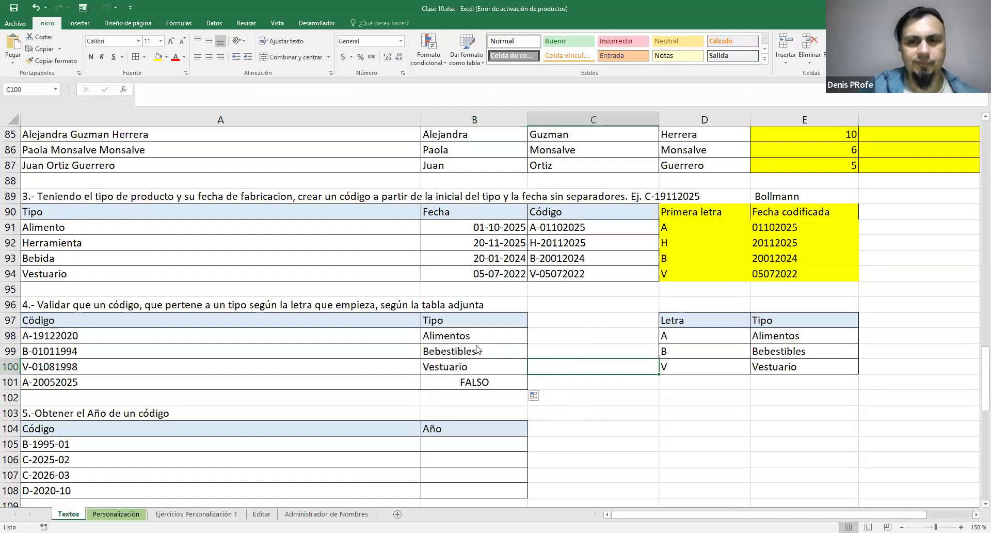
pyautogui.click(506, 348)
pyautogui.doubleClick(506, 348)
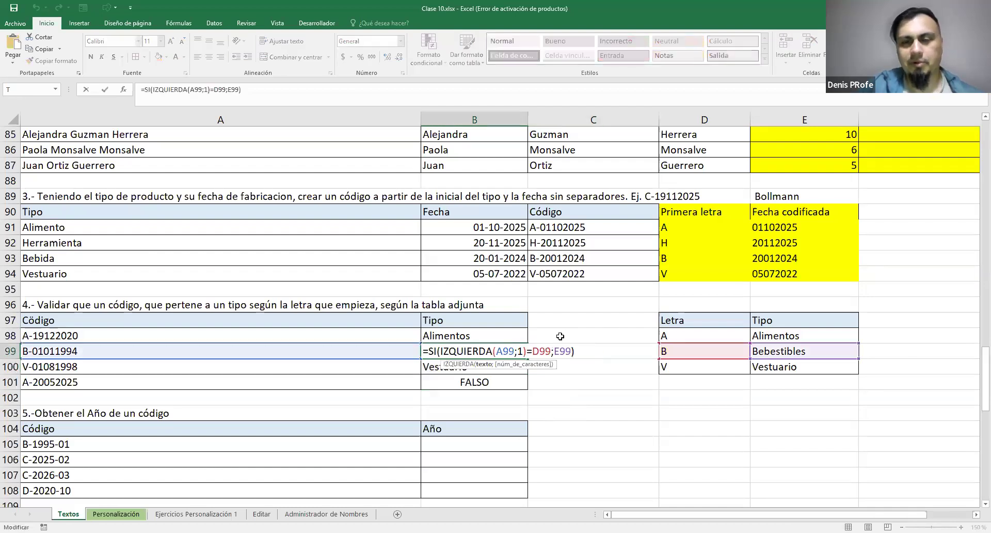
# Fix the lookup rows as D$98 and E$98 in the B98 formula, keeping A98 relative, and fill it down to B101
pyautogui.click(474, 336)
pyautogui.doubleClick(474, 336)
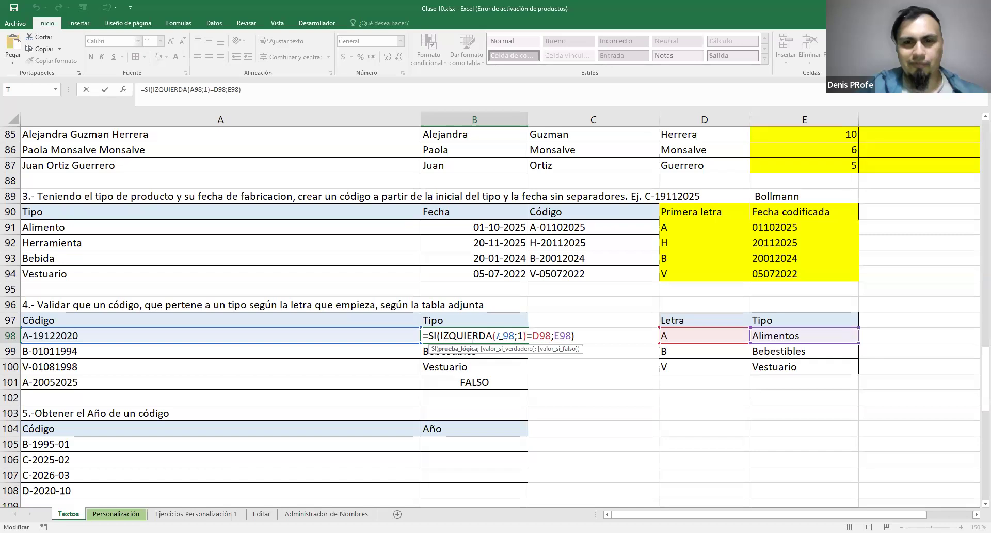
pyautogui.press('Right')
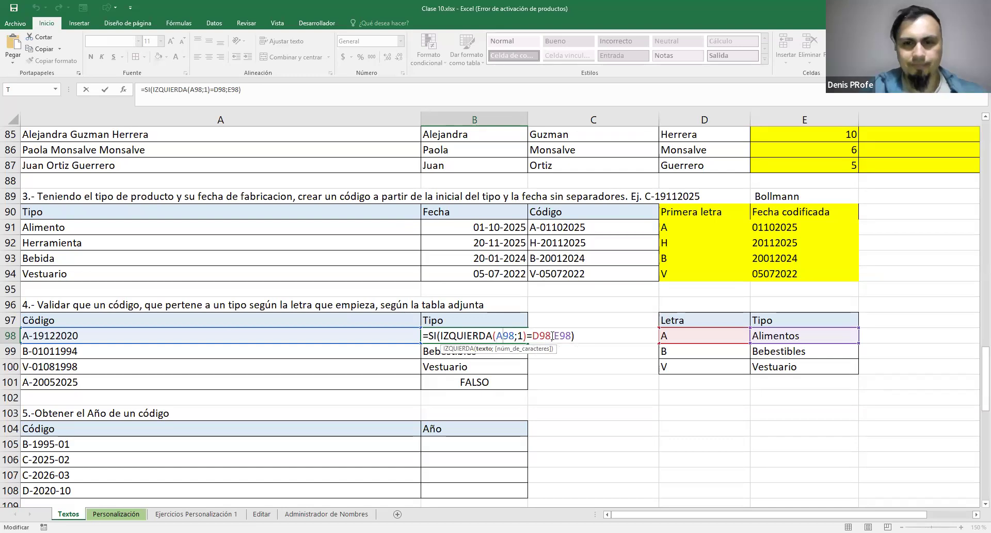
pyautogui.write('$')
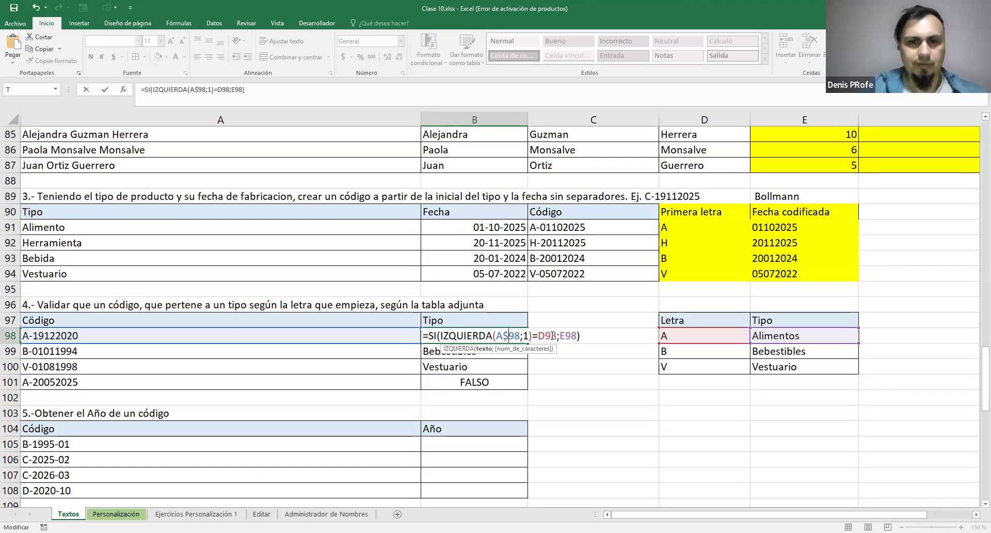
pyautogui.press('BackSpace')
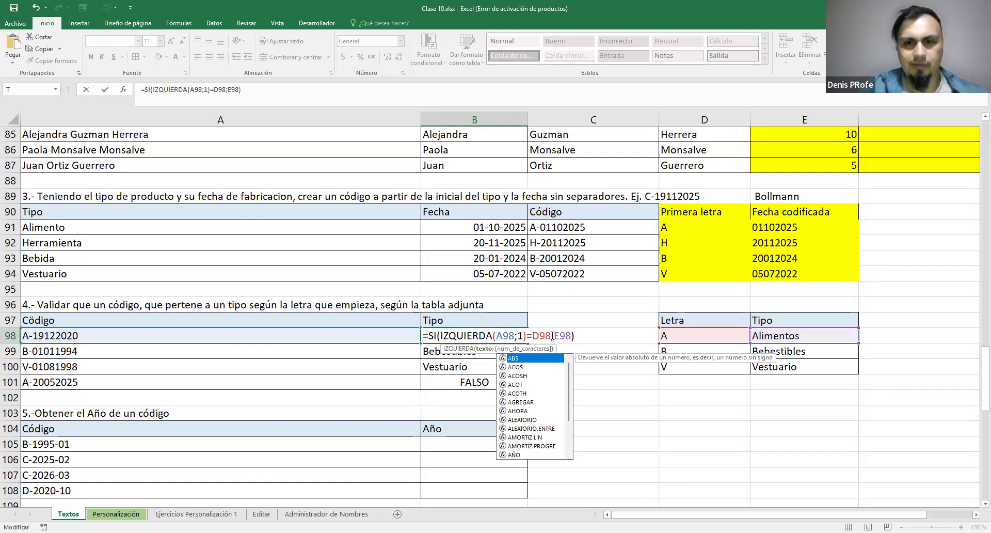
pyautogui.press('Right')
pyautogui.press('Right')
pyautogui.press('Right')
pyautogui.press('Right')
pyautogui.press('Right')
pyautogui.press('Right')
pyautogui.press('Right')
pyautogui.write('$')
pyautogui.press('Right')
pyautogui.press('Right')
pyautogui.press('Right')
pyautogui.press('Right')
pyautogui.write('$')
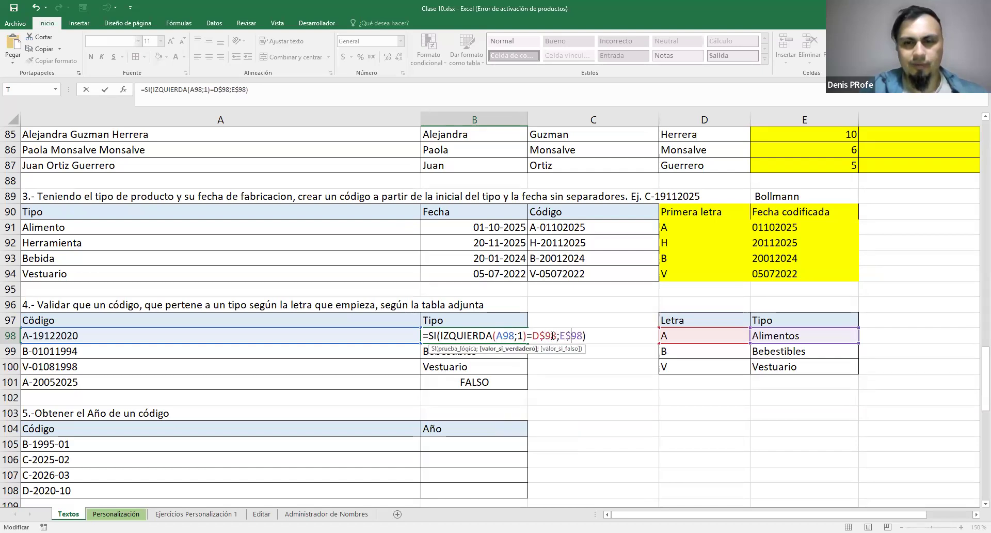
pyautogui.press('Return')
pyautogui.click(525, 337)
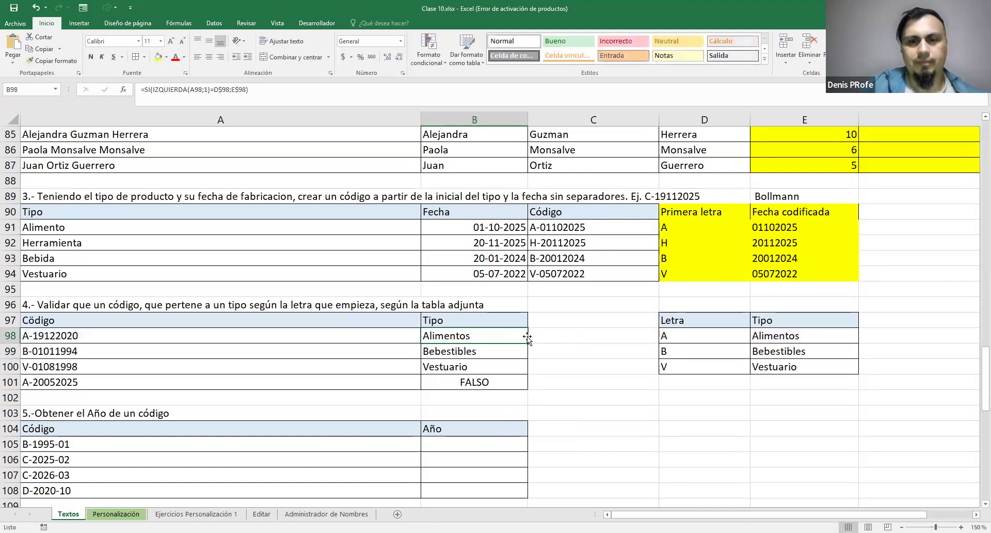
pyautogui.moveTo(528, 343); pyautogui.dragTo(534, 389)
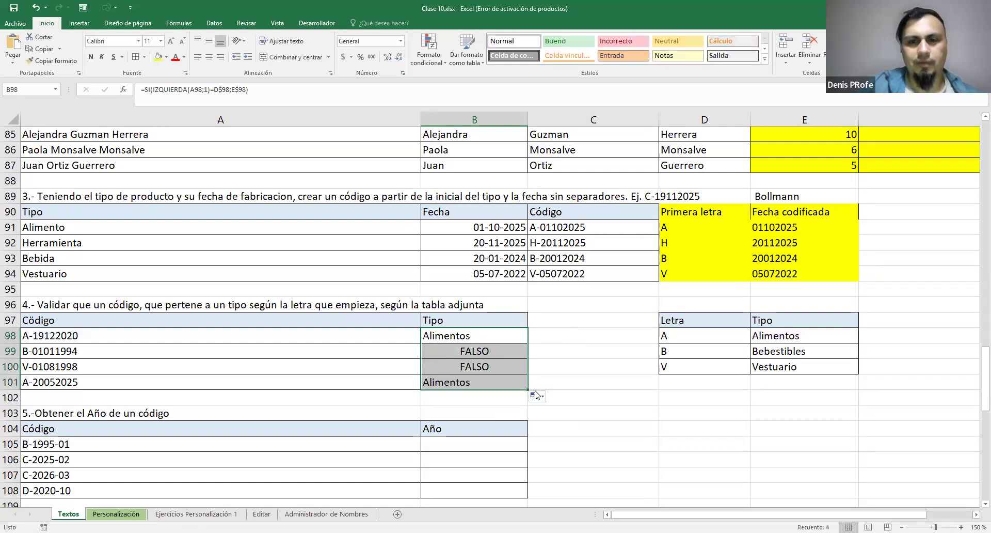
# Compare the Tipo results in B98:B101 with their codes and the Alimentos row of the lookup table
pyautogui.click(497, 337)
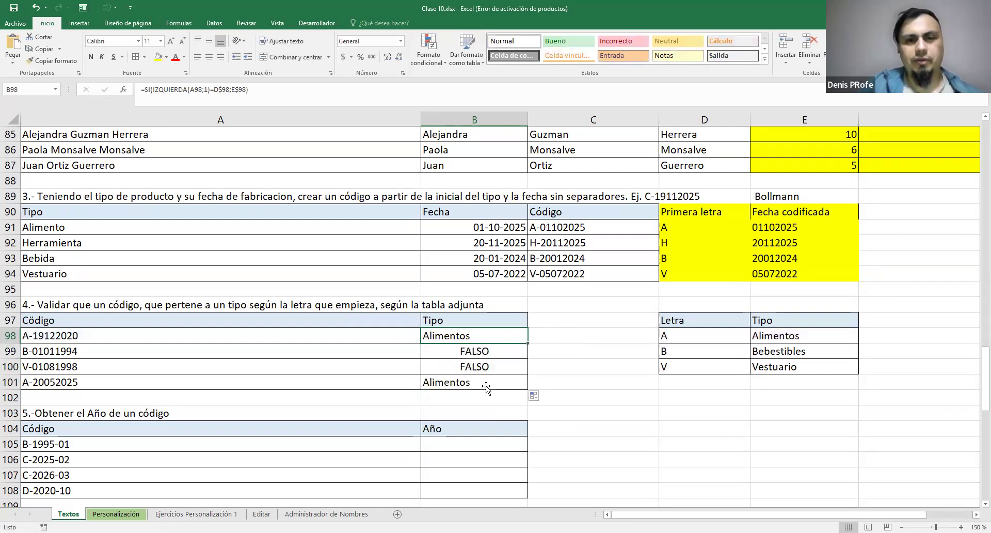
pyautogui.moveTo(687, 335); pyautogui.dragTo(775, 336)
pyautogui.moveTo(462, 336); pyautogui.dragTo(193, 369)
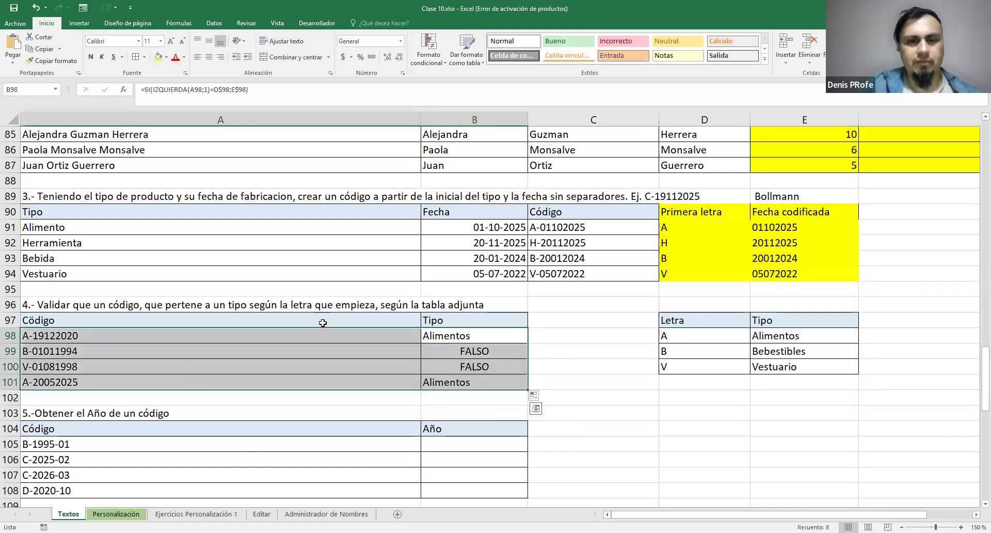
pyautogui.moveTo(488, 349)
pyautogui.mouseDown()
pyautogui.moveTo(485, 383)
pyautogui.moveTo(486, 352)
pyautogui.moveTo(490, 364)
pyautogui.mouseUp()
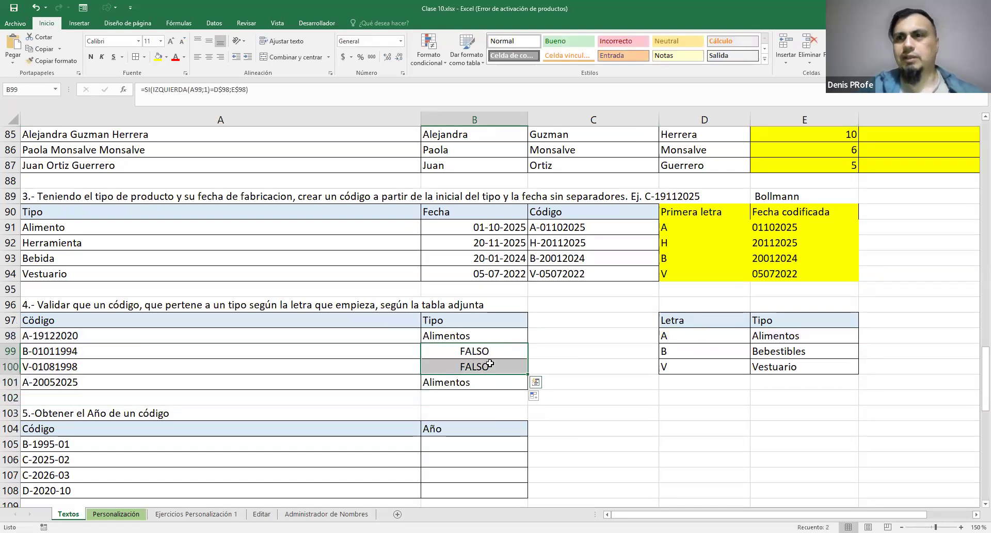
# Extend the B98 formula with a nested SI function as its value-if-false argument, after E$98
pyautogui.click(520, 338)
pyautogui.doubleClick(519, 339)
pyautogui.click(583, 337)
pyautogui.write(';')
pyautogui.moveTo(560, 336); pyautogui.dragTo(583, 335)
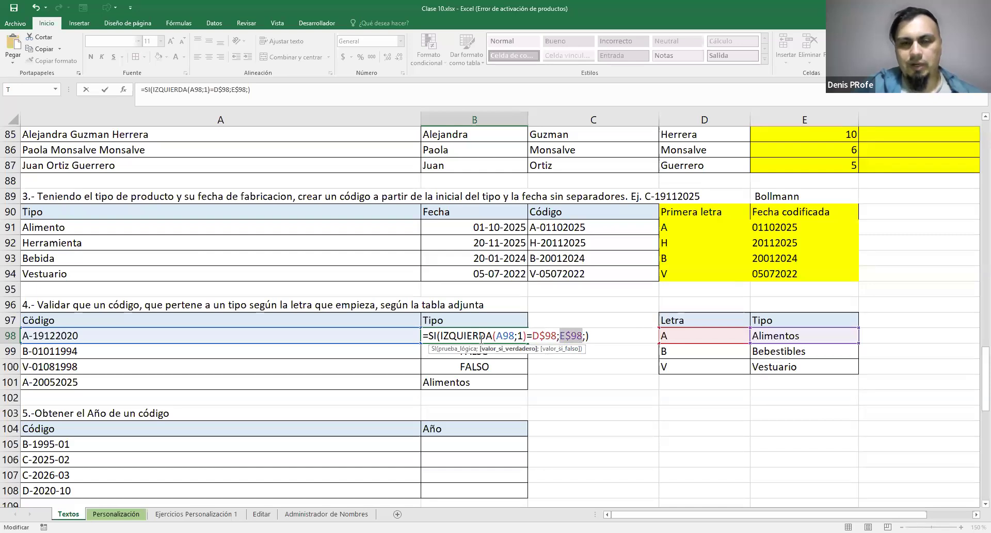
pyautogui.click(581, 336)
pyautogui.click(586, 336)
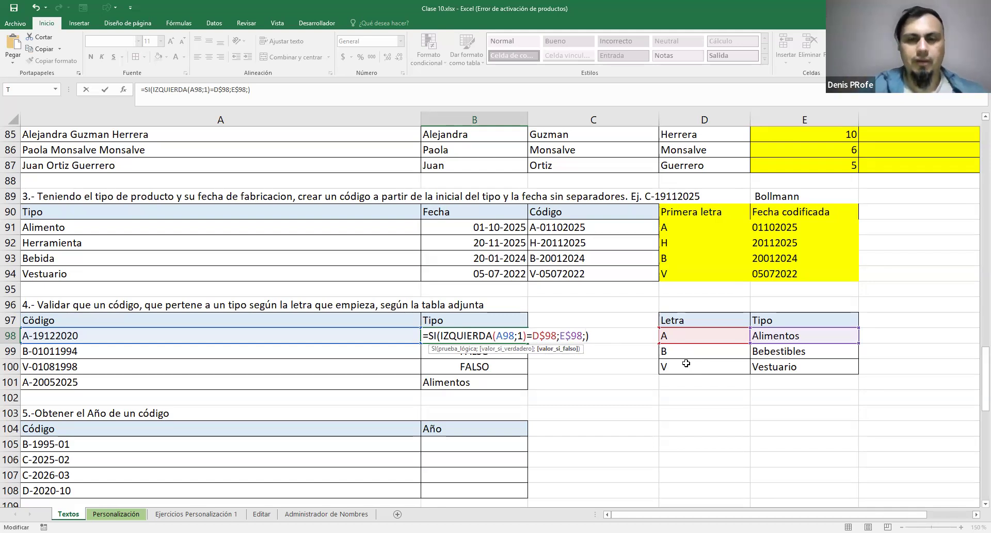
pyautogui.write('SI(')
pyautogui.press('Left')
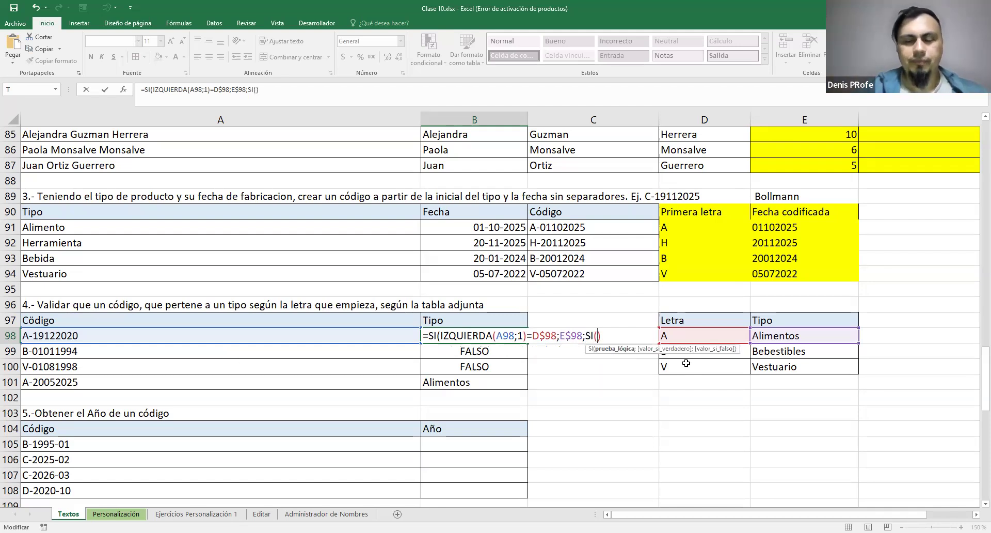
# Enter the nested SI's logical test in B98 as IZQUIERDA(A98;1)=D$99, with the row of D99 fixed
pyautogui.click(188, 337)
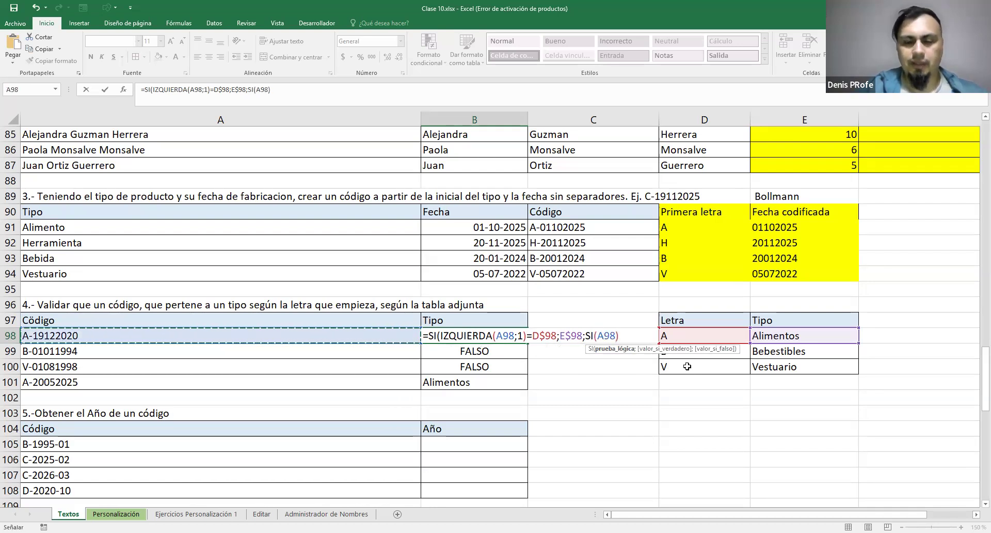
pyautogui.doubleClick(601, 334)
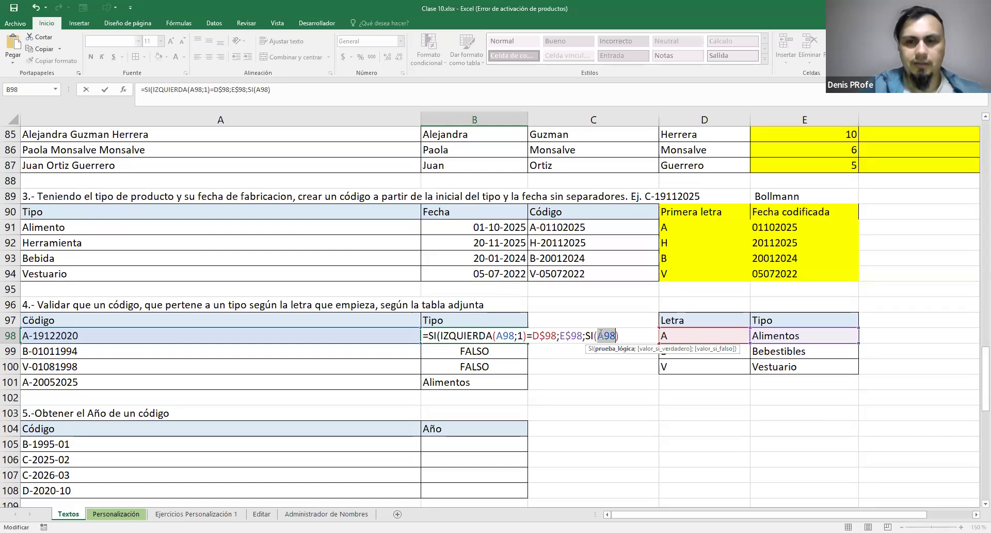
pyautogui.write('IZQUIERDA(')
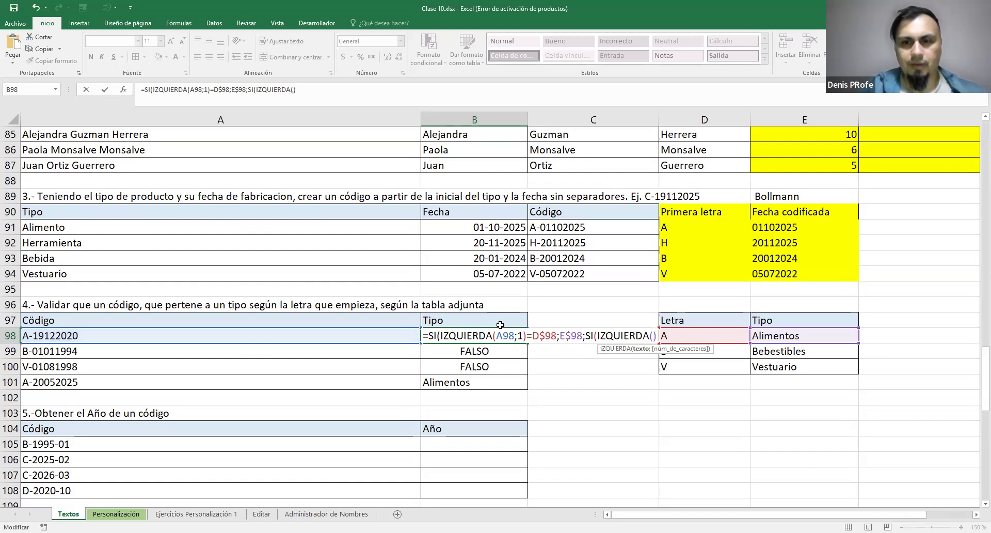
pyautogui.click(88, 337)
pyautogui.write(';1')
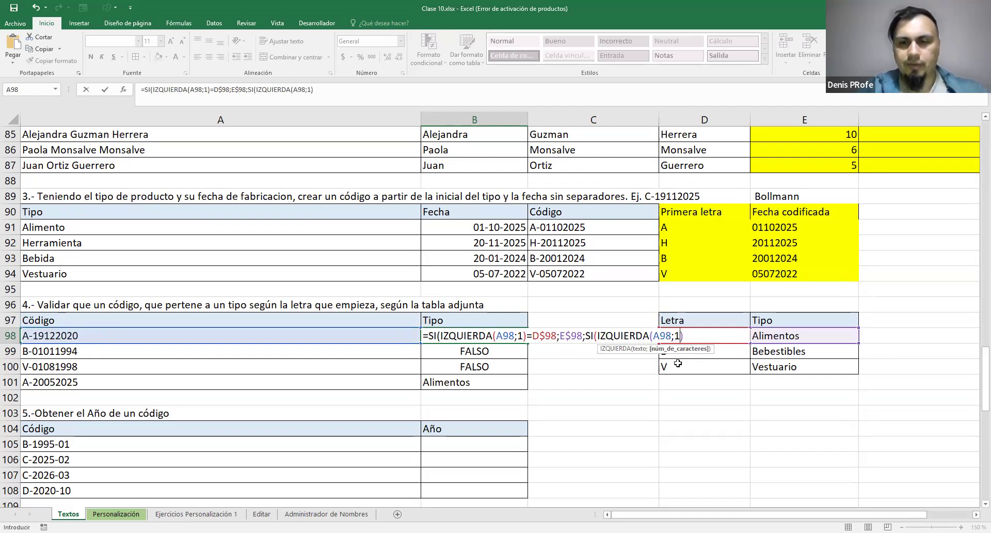
pyautogui.write(')=)')
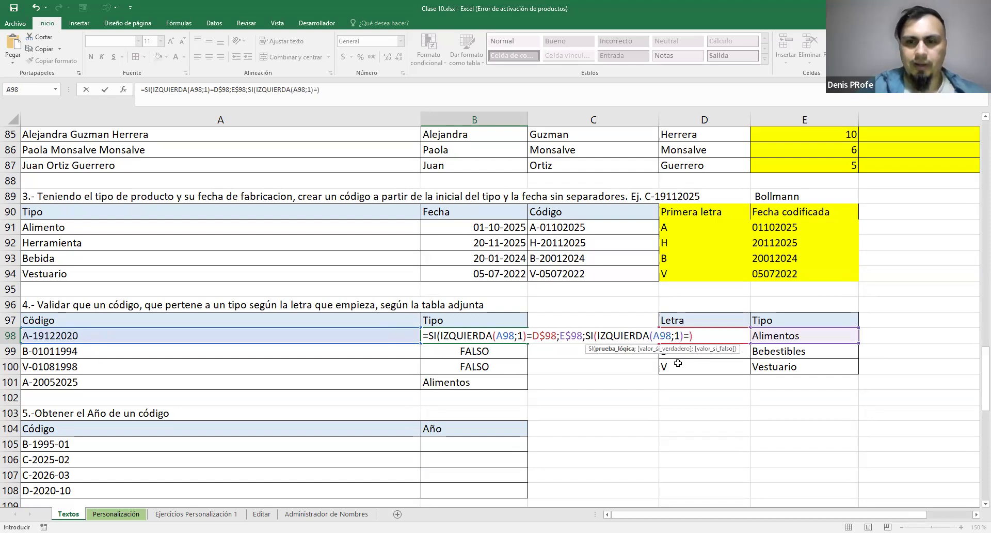
pyautogui.click(743, 354)
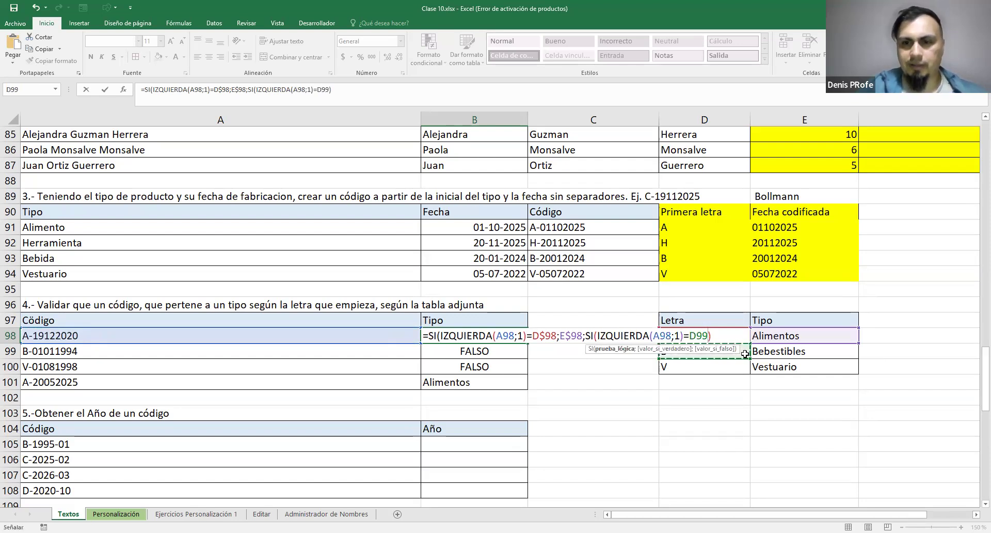
pyautogui.click(710, 334)
pyautogui.press('F4')
pyautogui.press('F4')
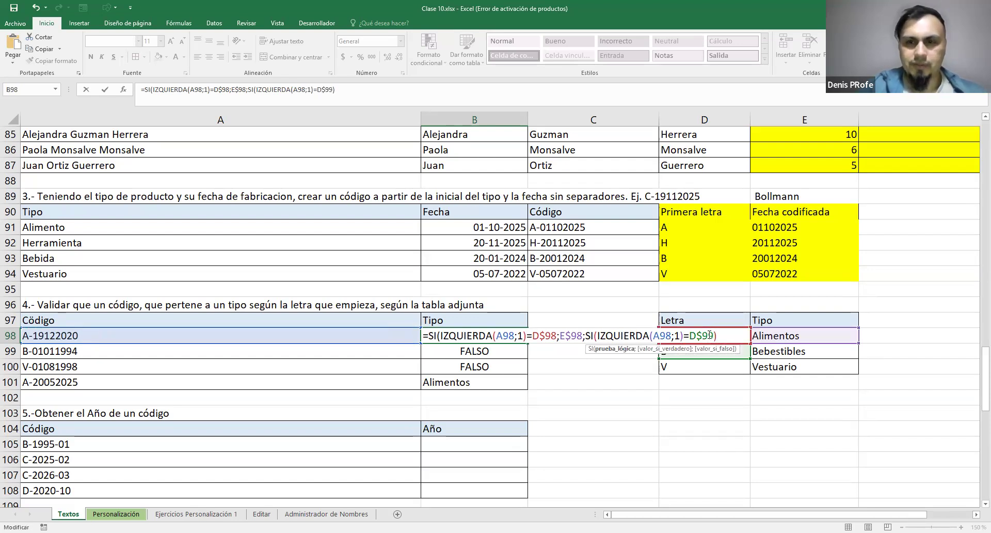
# Complete the nested SI in B98 with E$99 if true and E$100 if false, accepting the closing-parenthesis correction
pyautogui.write(';')
pyautogui.click(769, 351)
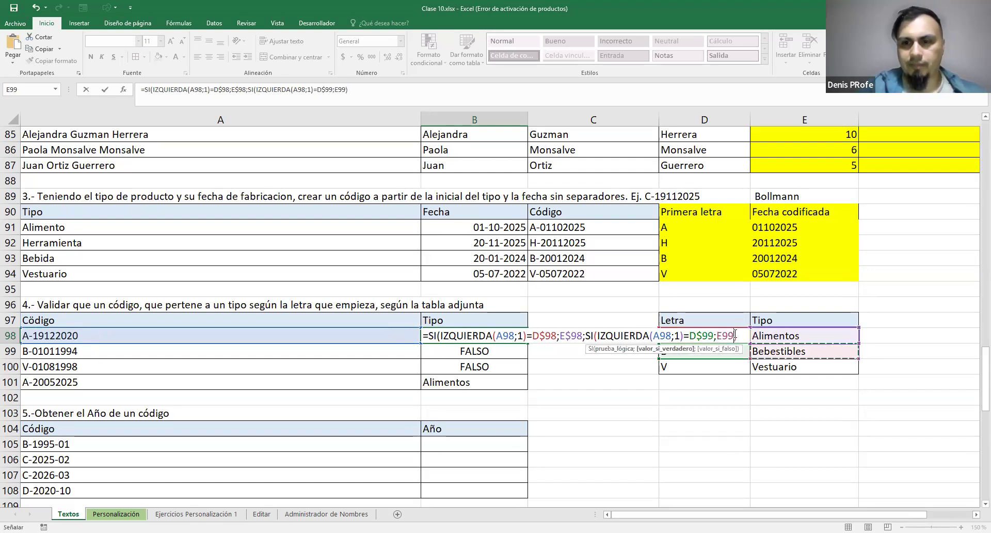
pyautogui.write(')=D$98')
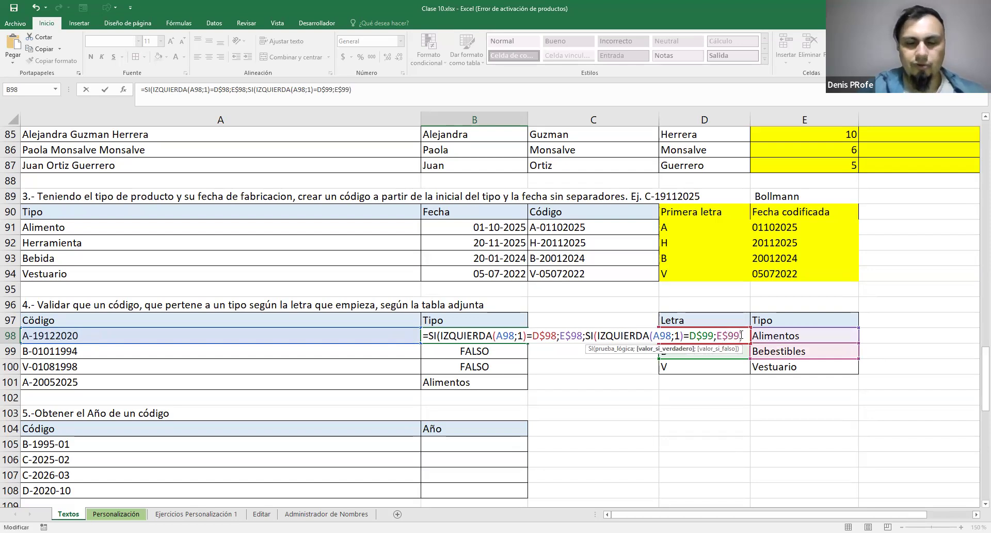
pyautogui.write(';')
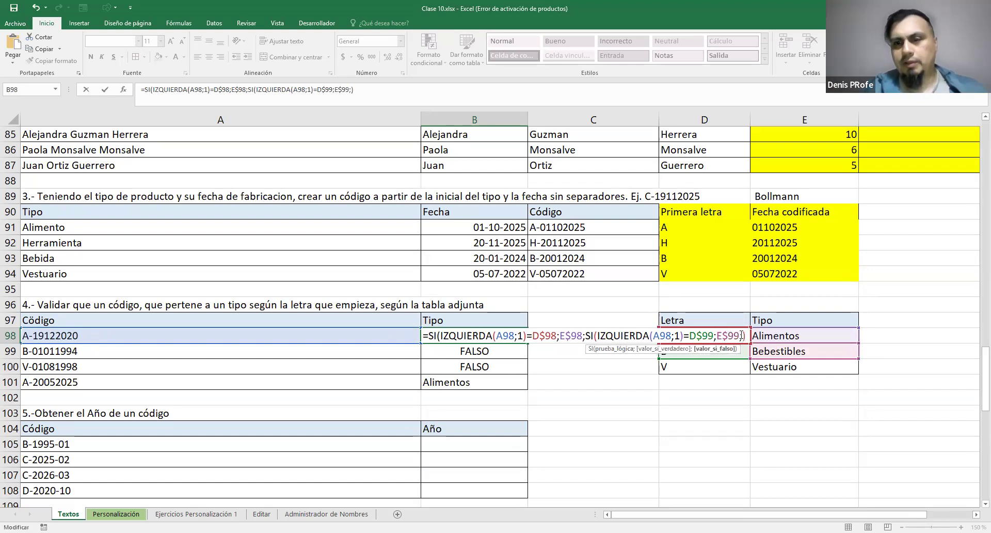
pyautogui.click(770, 367)
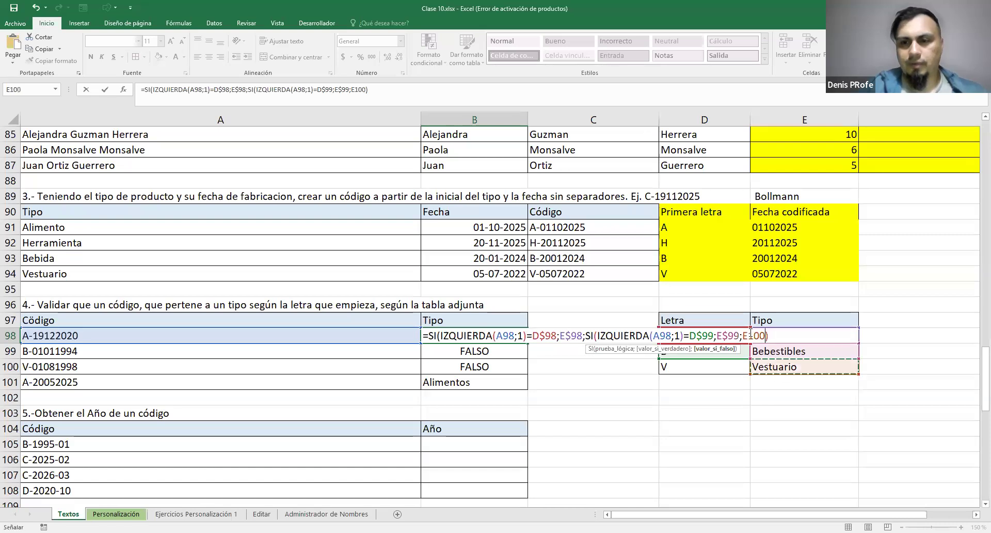
pyautogui.click(775, 336)
pyautogui.write('$')
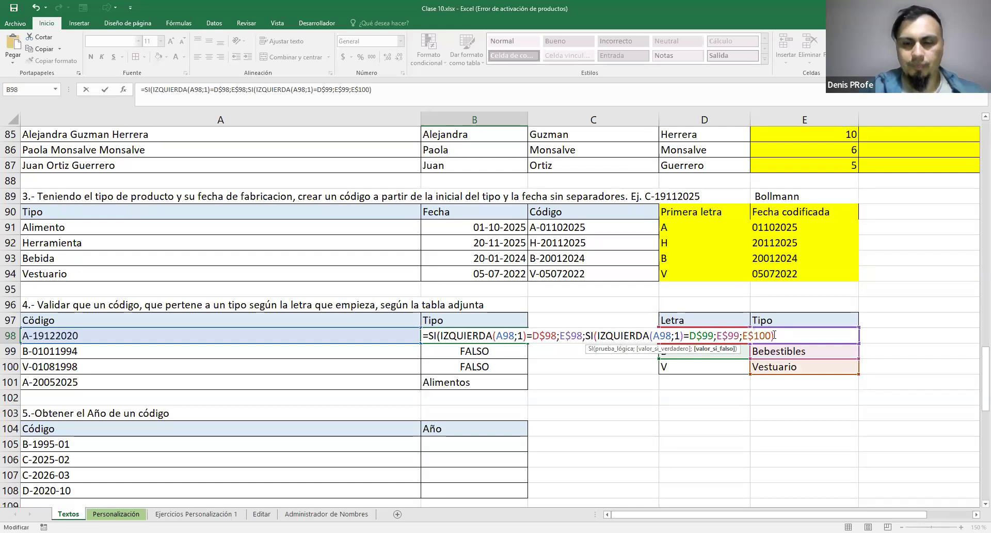
pyautogui.press('Return')
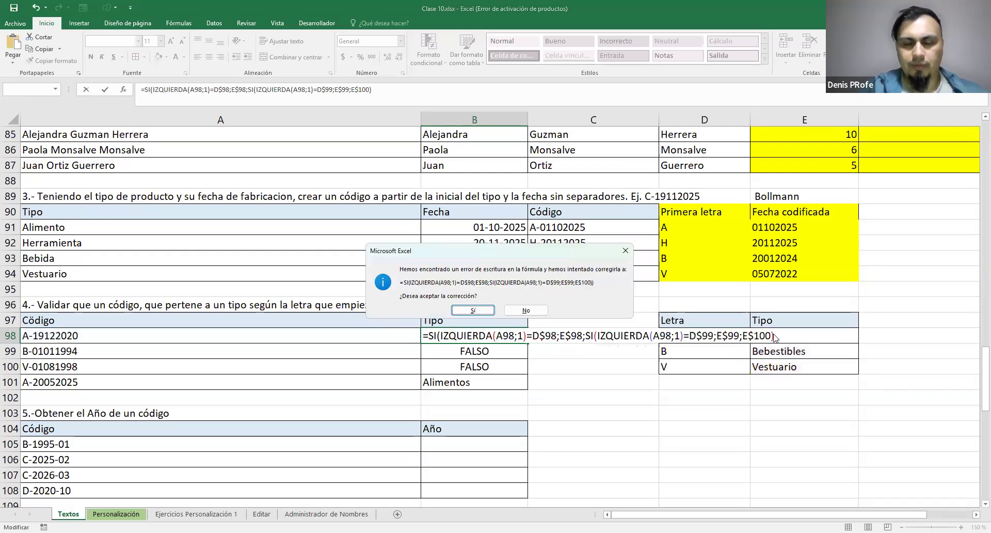
pyautogui.click(473, 310)
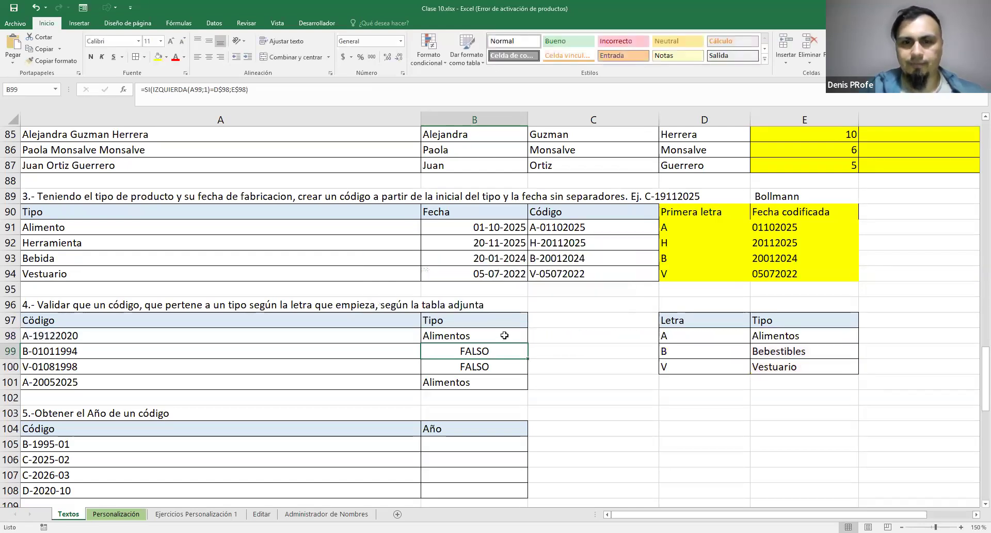
# Fill the nested SI formula from B98 down to B101
pyautogui.doubleClick(507, 336)
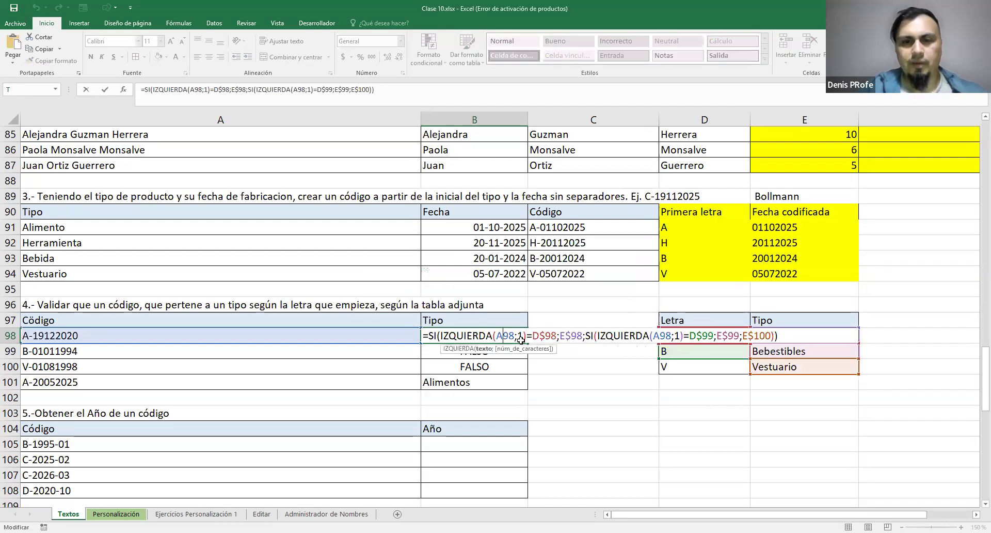
pyautogui.press('Escape')
pyautogui.moveTo(526, 343); pyautogui.dragTo(527, 389)
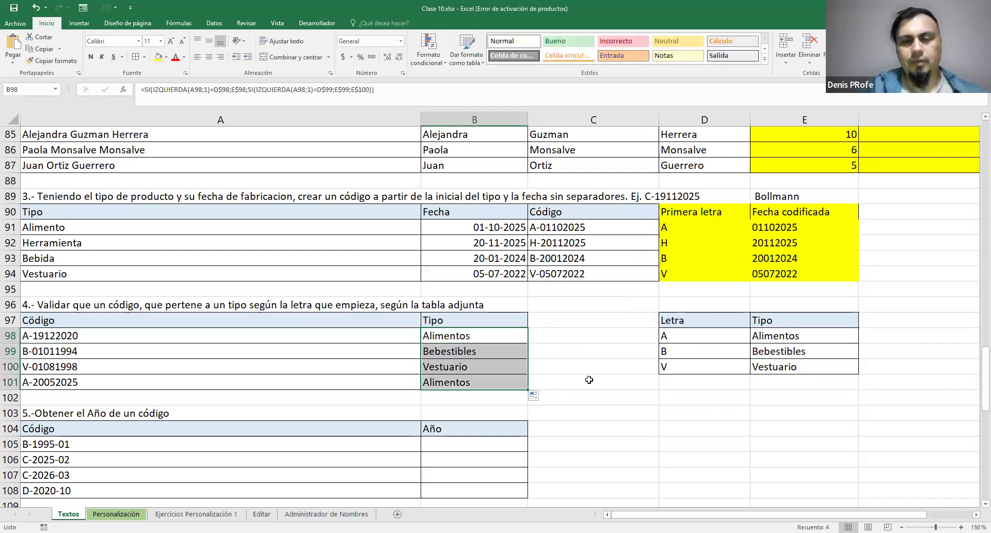
pyautogui.click(599, 362)
pyautogui.moveTo(480, 332); pyautogui.dragTo(222, 380)
pyautogui.click(610, 328)
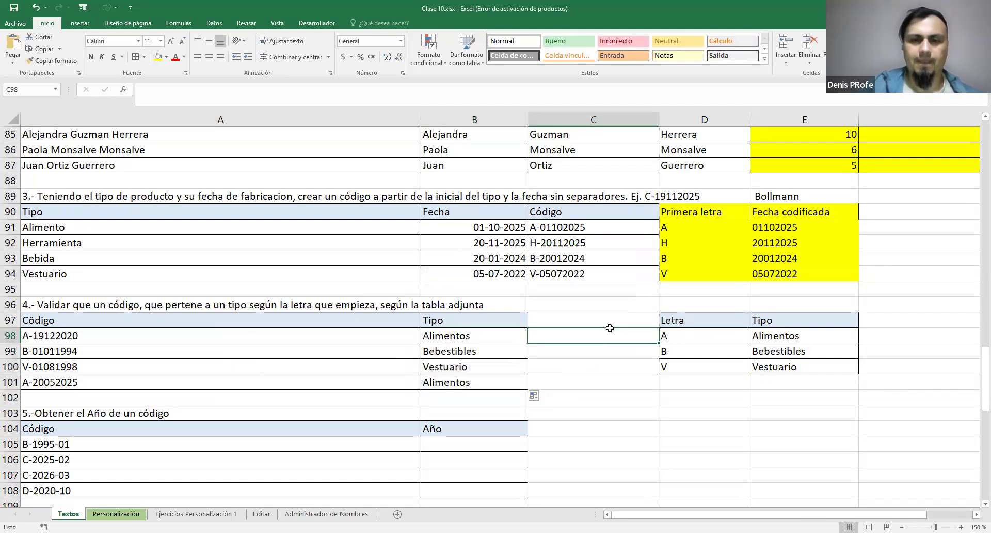
# Examine the B98 formula and the lookup table's letters and types in D98:E100 at 170% zoom
pyautogui.doubleClick(490, 336)
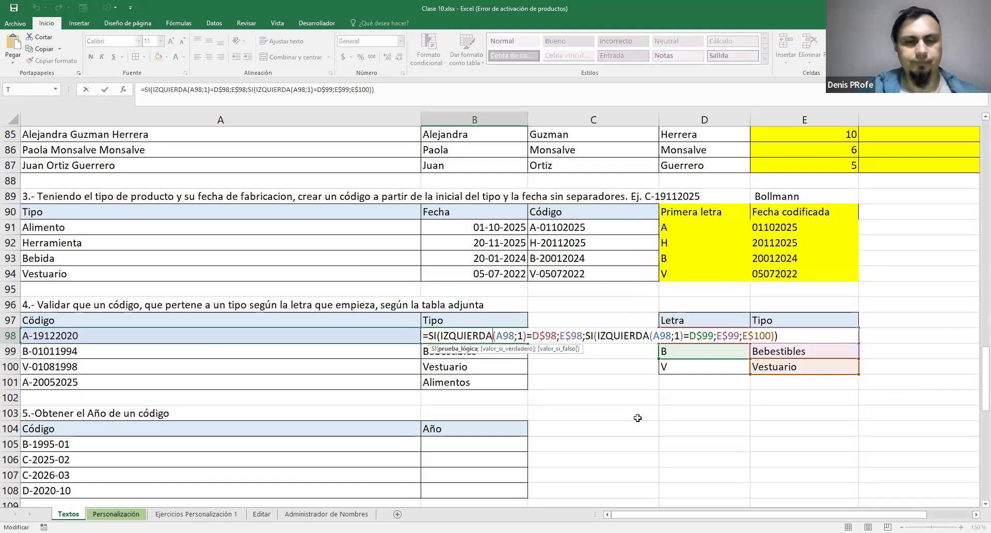
pyautogui.press('Escape')
pyautogui.click(961, 527)
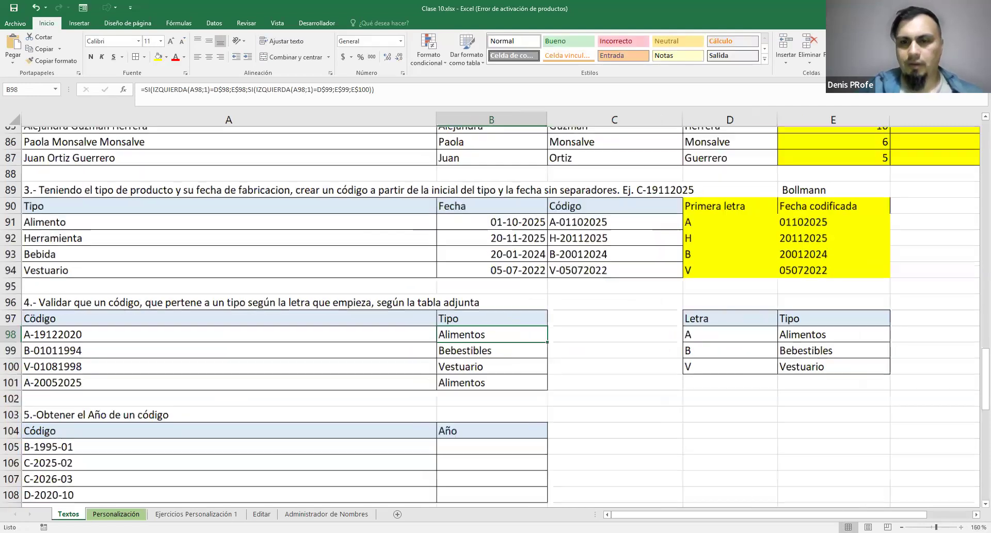
pyautogui.click(962, 528)
pyautogui.hscroll(5, 711, 502)
pyautogui.hscroll(-5, 710, 503)
pyautogui.moveTo(754, 330); pyautogui.dragTo(767, 369)
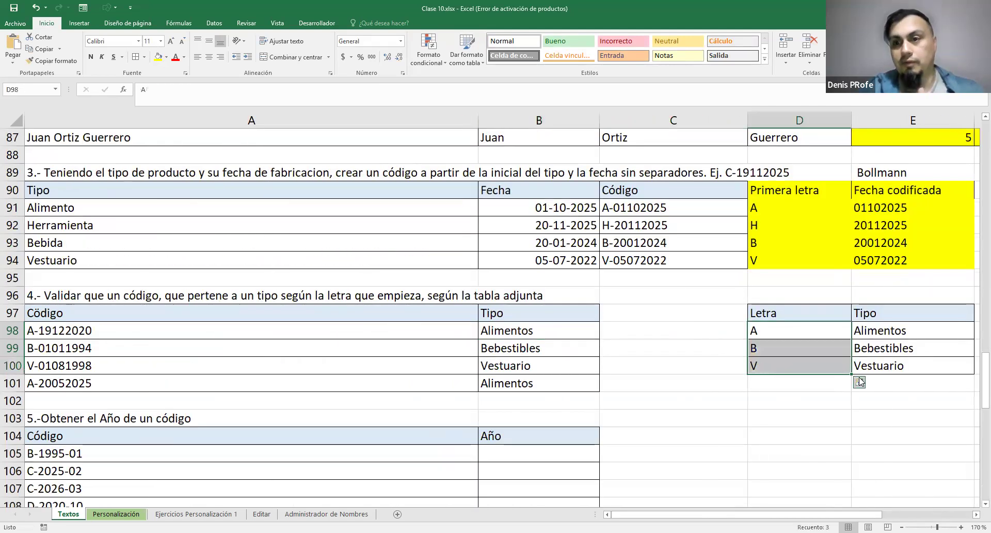
pyautogui.moveTo(857, 323); pyautogui.dragTo(785, 363)
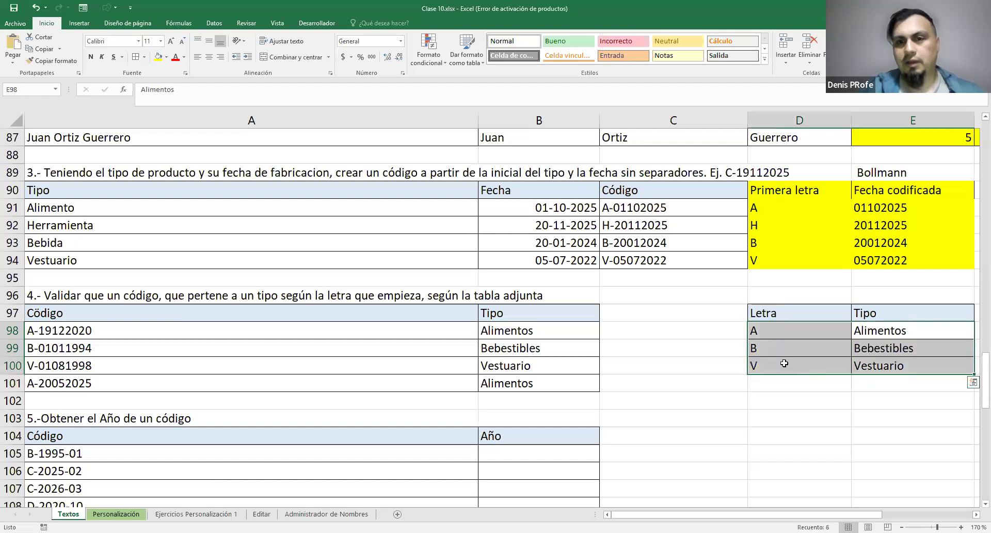
# Review each part of the nested formula in B98: the first test and result, the second test, E$99 and E$100
pyautogui.doubleClick(505, 329)
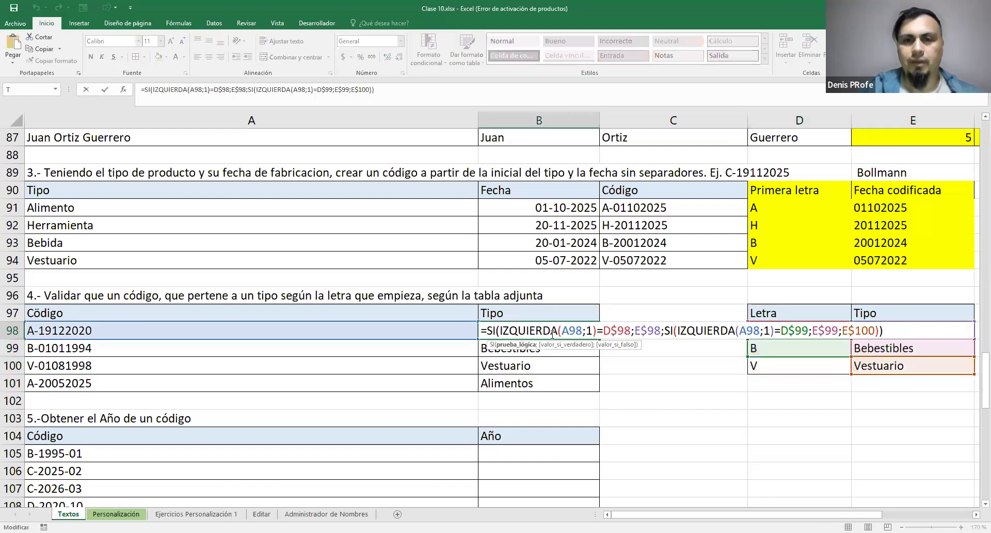
pyautogui.moveTo(501, 328); pyautogui.dragTo(661, 331)
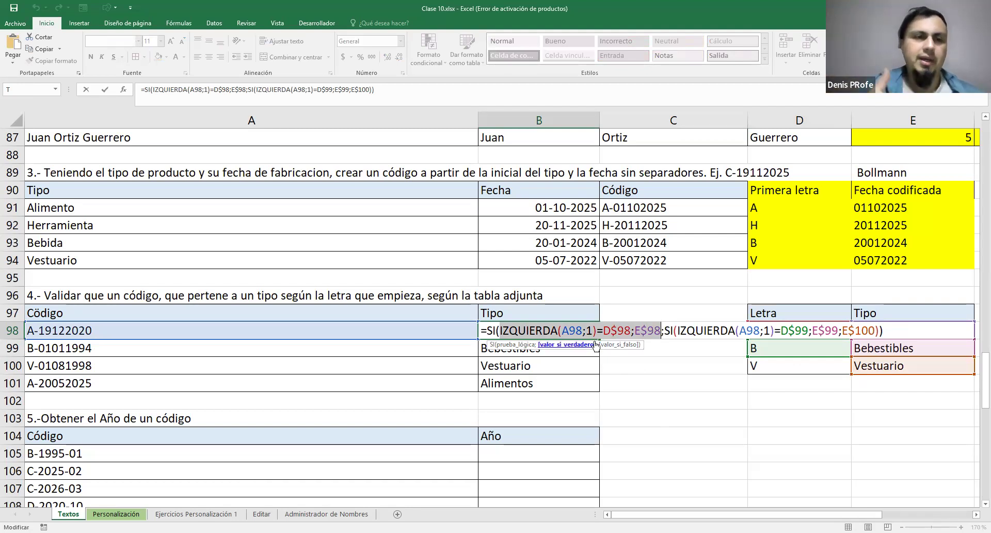
pyautogui.moveTo(754, 515); pyautogui.dragTo(772, 514)
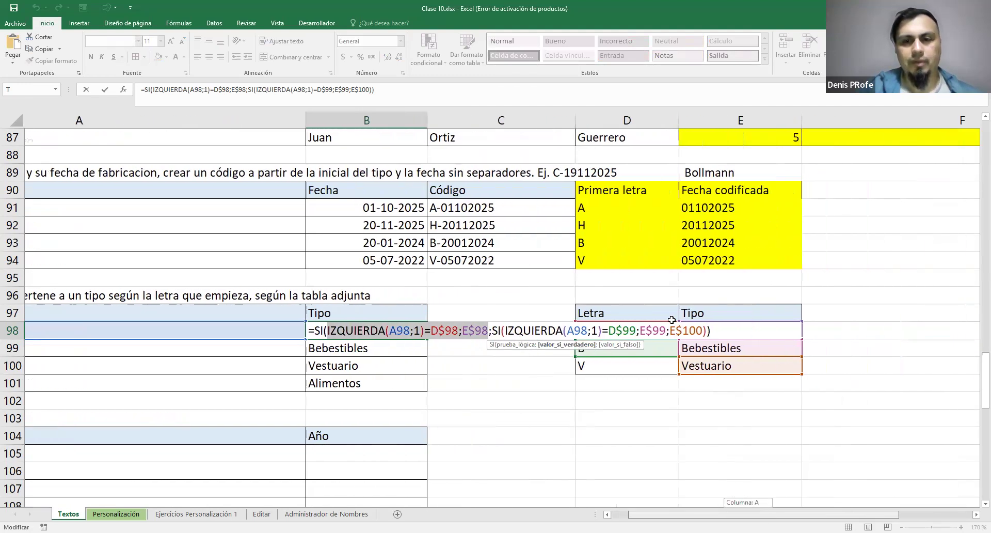
pyautogui.moveTo(664, 331); pyautogui.dragTo(807, 333)
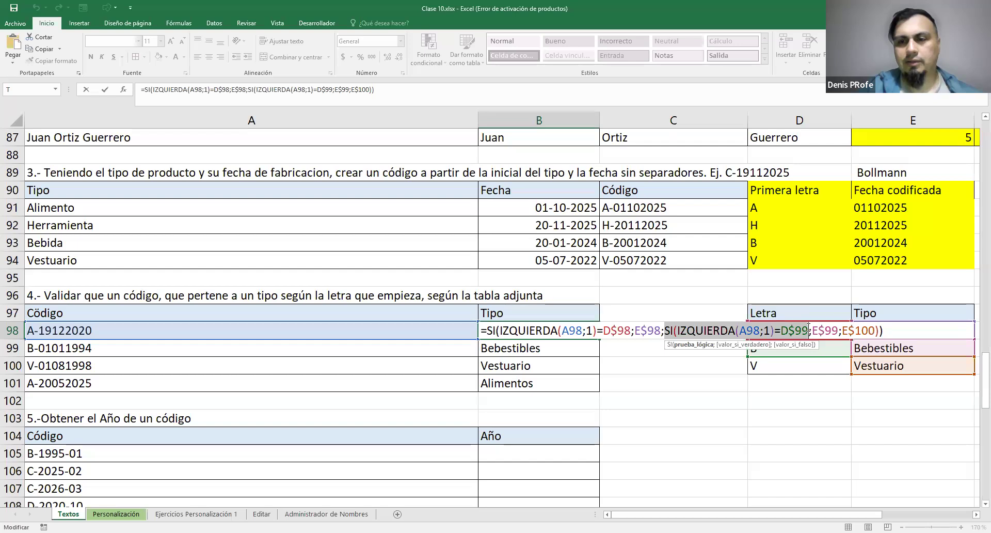
pyautogui.moveTo(810, 331); pyautogui.dragTo(840, 333)
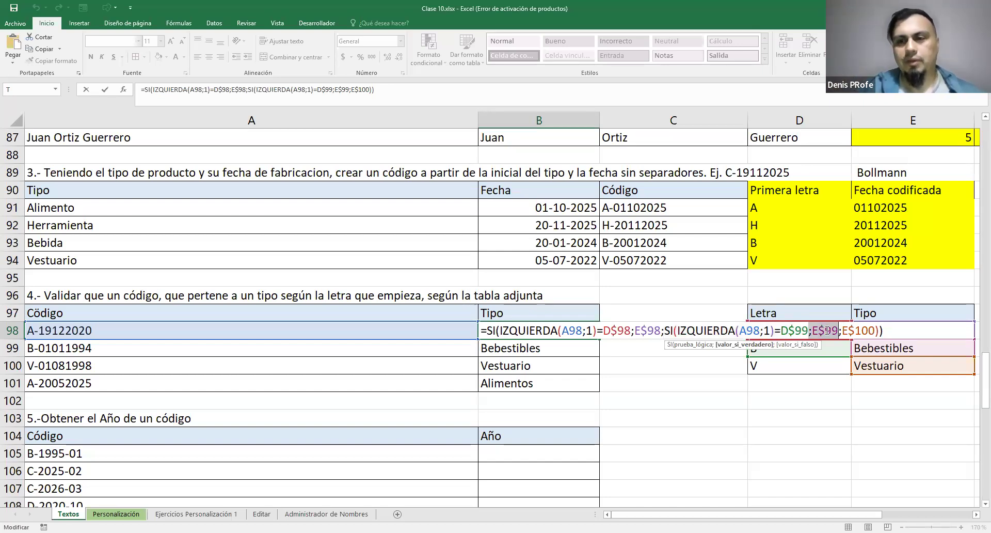
pyautogui.doubleClick(858, 331)
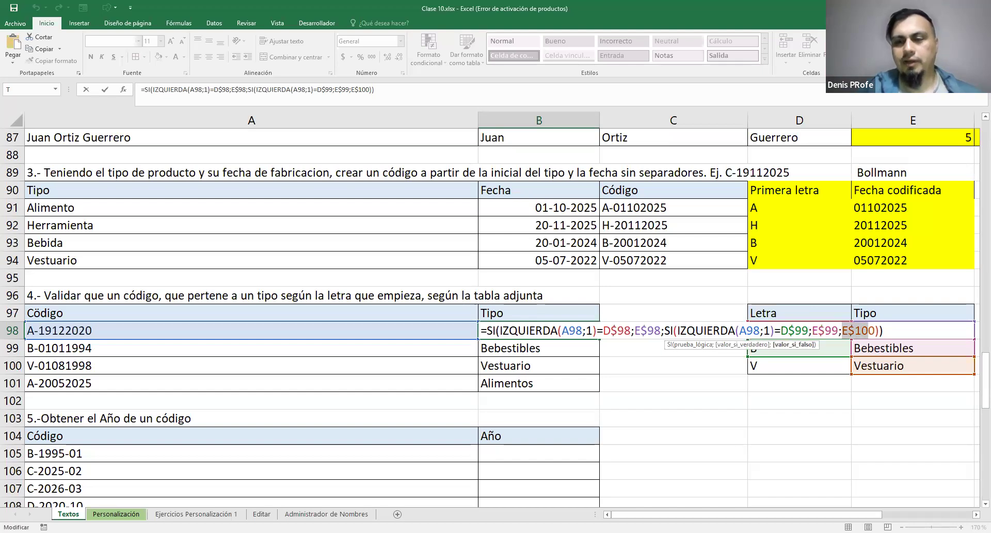
pyautogui.moveTo(876, 515)
pyautogui.mouseDown()
pyautogui.moveTo(887, 503)
pyautogui.moveTo(876, 503)
pyautogui.mouseUp()
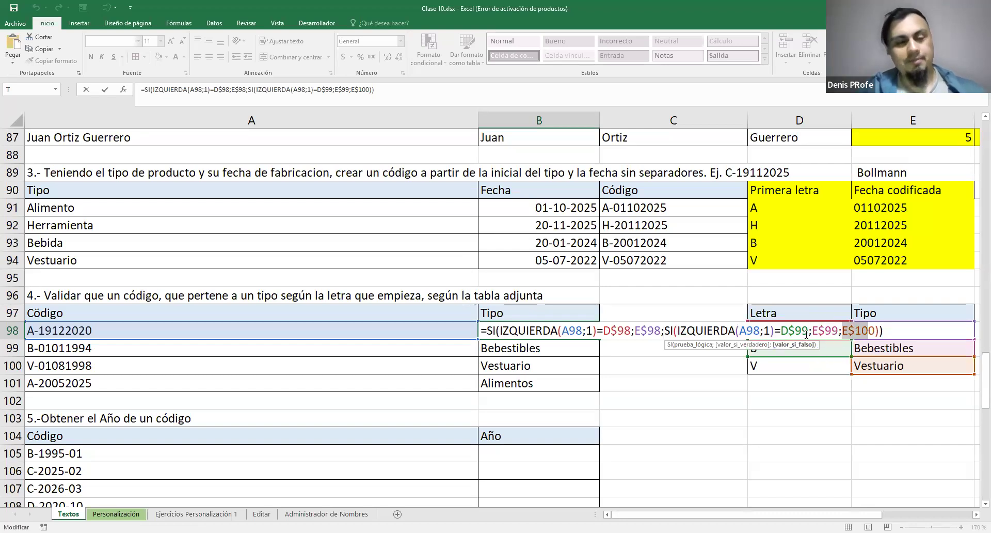
pyautogui.hotkey('ctrl', 'Return')
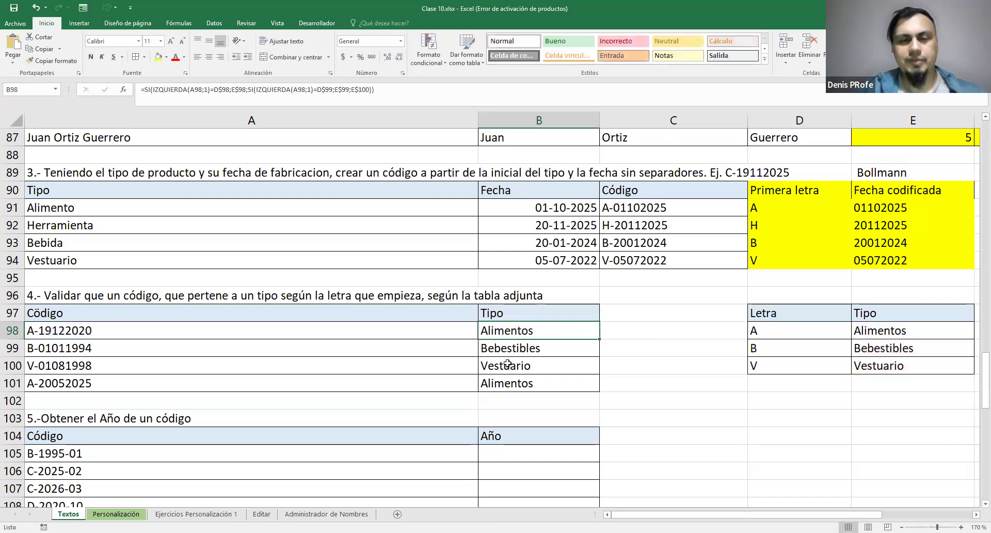
# Change the code in A101 to Z-20052025 to test the formula with a letter missing from the lookup table
pyautogui.doubleClick(70, 383)
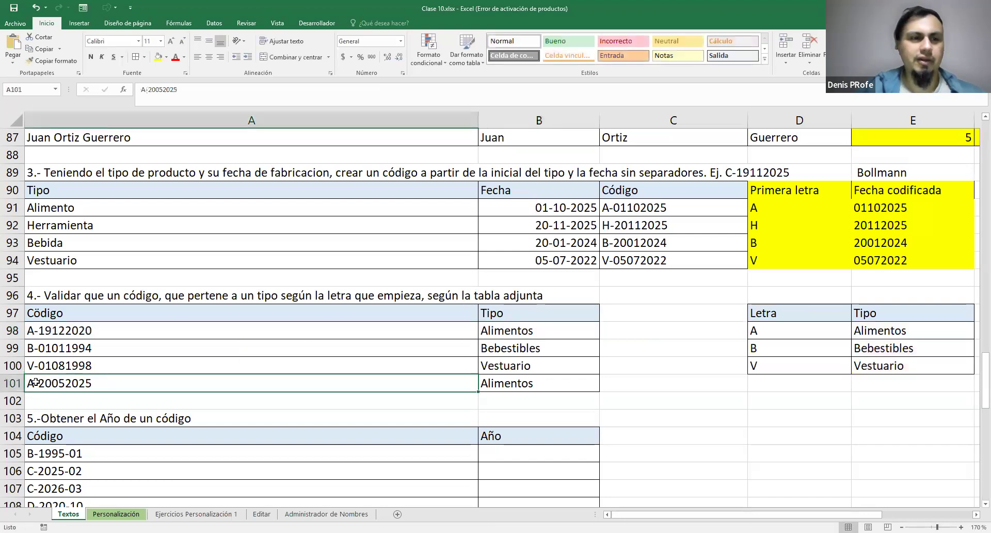
pyautogui.press('BackSpace')
pyautogui.write('Z')
pyautogui.press('Return')
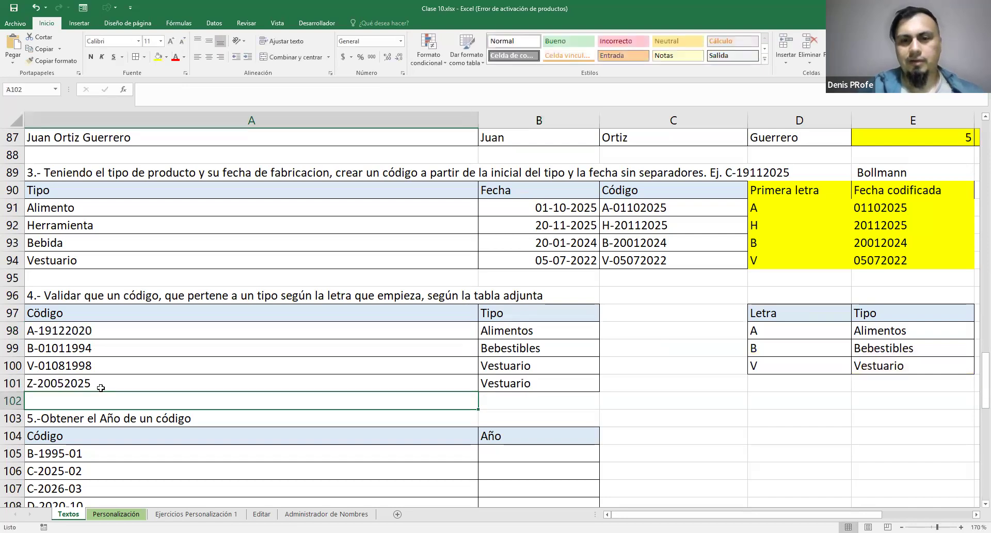
pyautogui.click(100, 388)
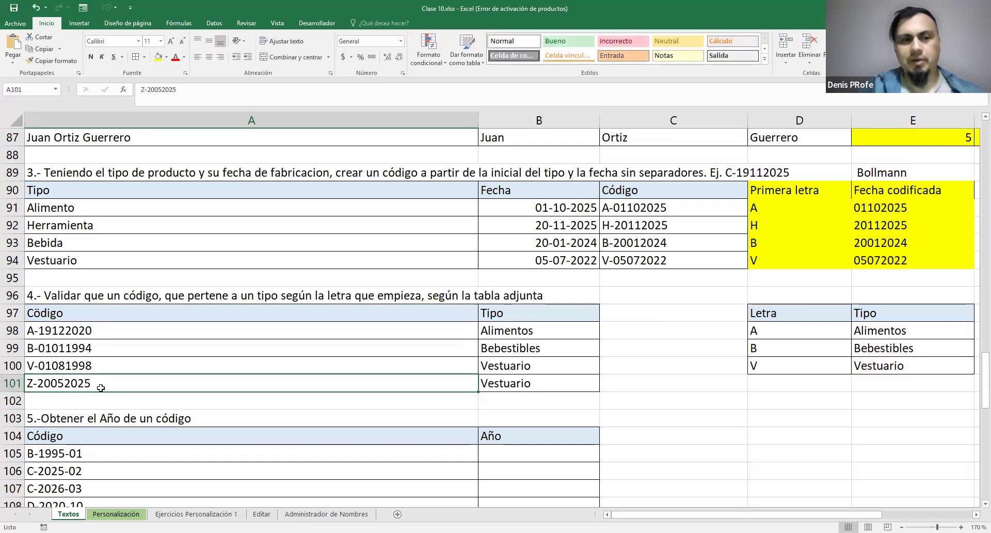
# Change the code in A101 to E-20052025 to test another first letter missing from the lookup table
pyautogui.doubleClick(39, 384)
pyautogui.moveTo(35, 384); pyautogui.dragTo(27, 384)
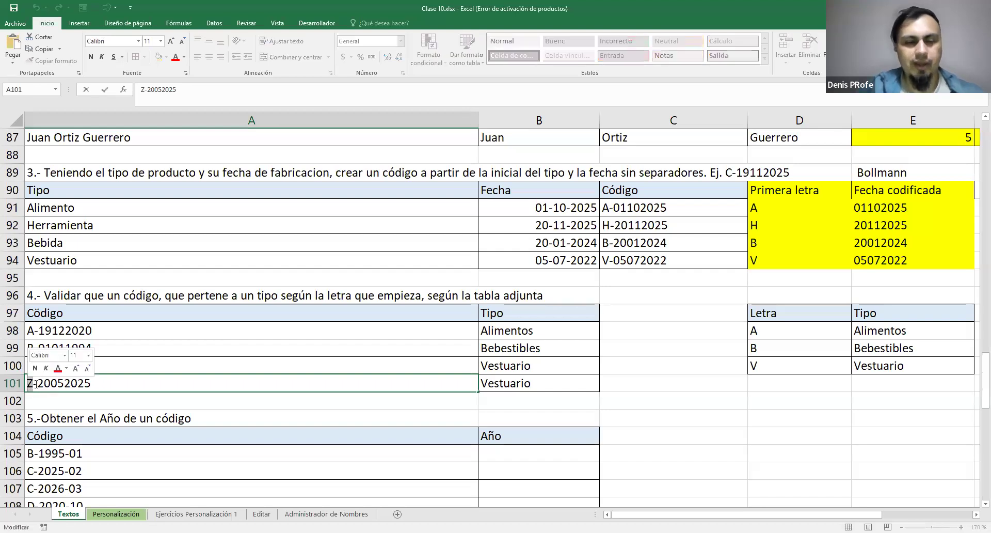
pyautogui.write('E')
pyautogui.press('Return')
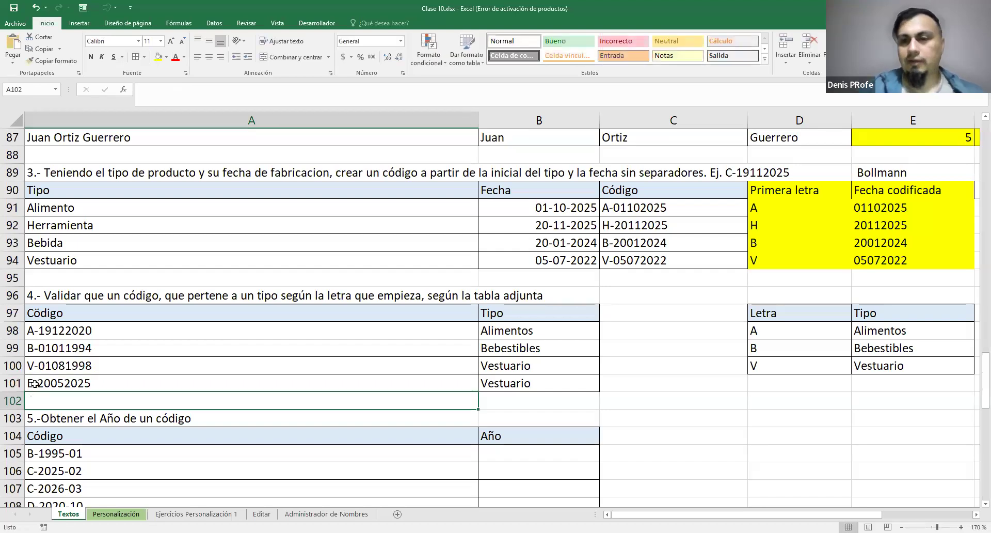
# Set the code in A101 to V-20052025 so it starts with a letter from the lookup table
pyautogui.click(51, 333)
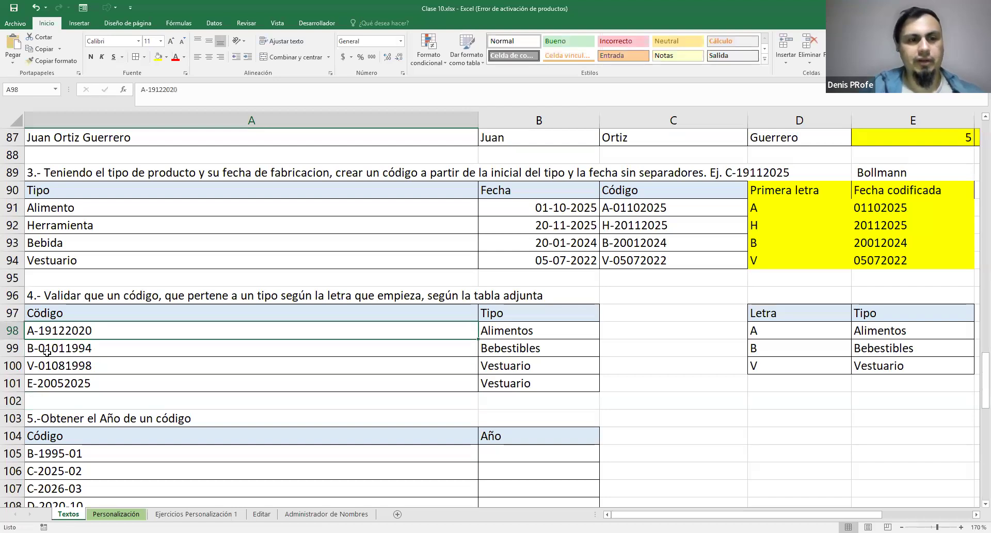
pyautogui.moveTo(56, 369); pyautogui.dragTo(55, 369)
pyautogui.doubleClick(39, 384)
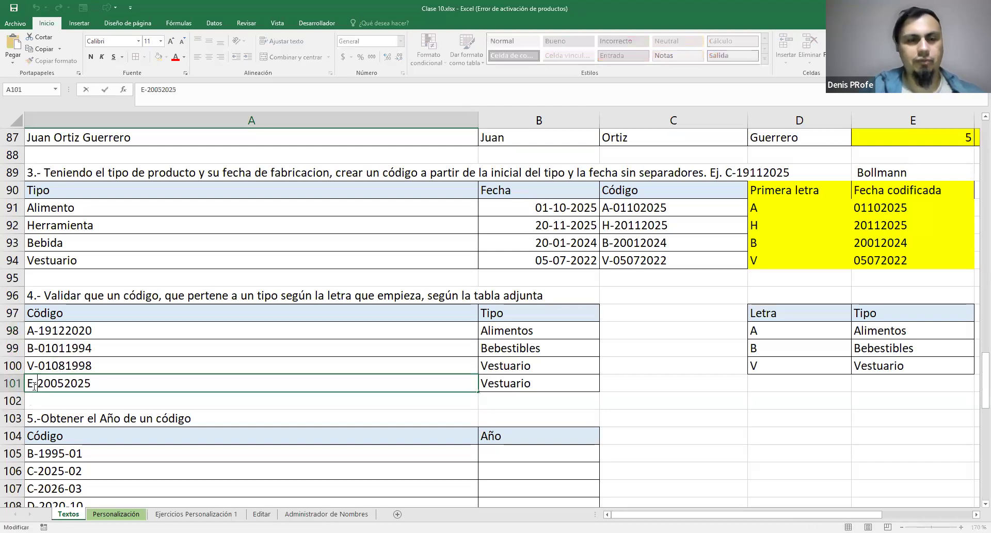
pyautogui.doubleClick(28, 383)
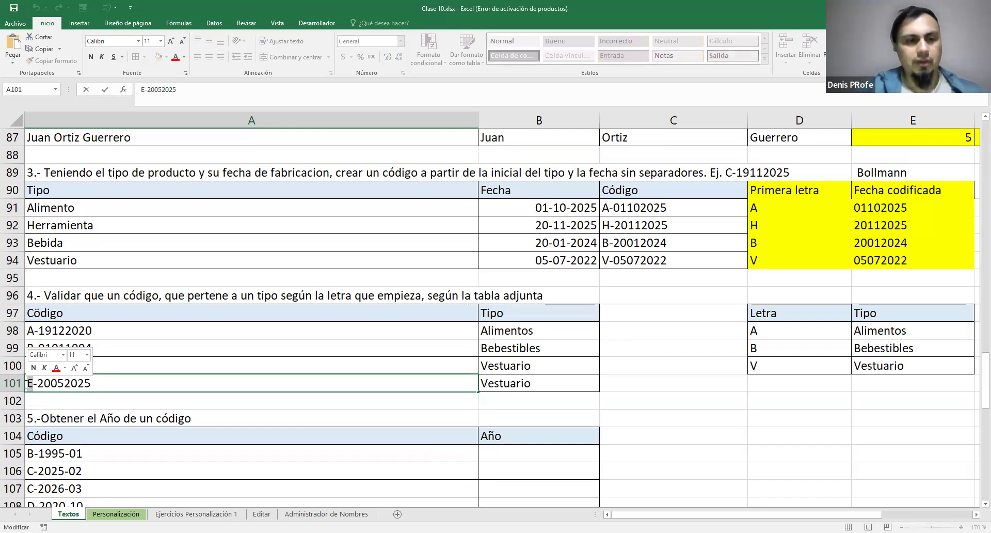
pyautogui.write('V')
pyautogui.press('Return')
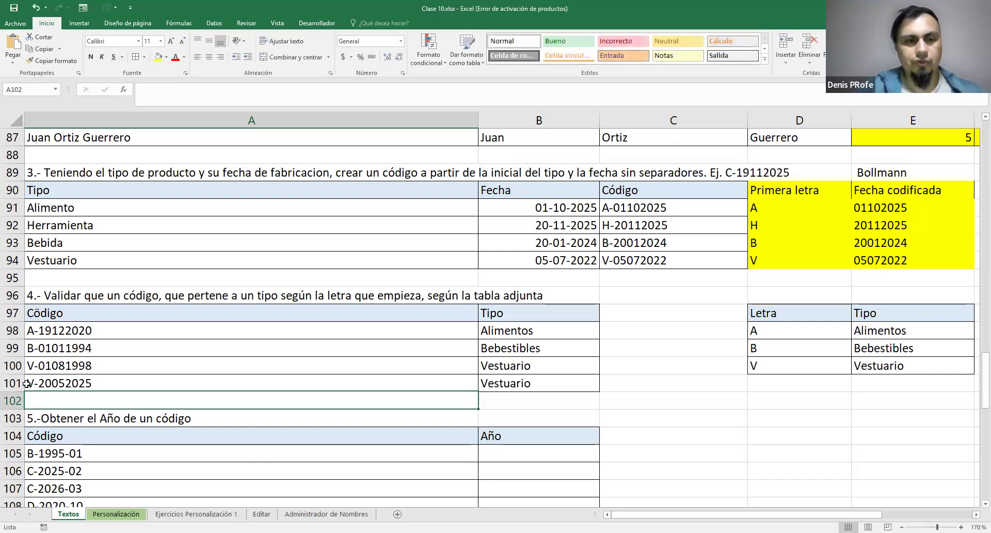
pyautogui.click(26, 383)
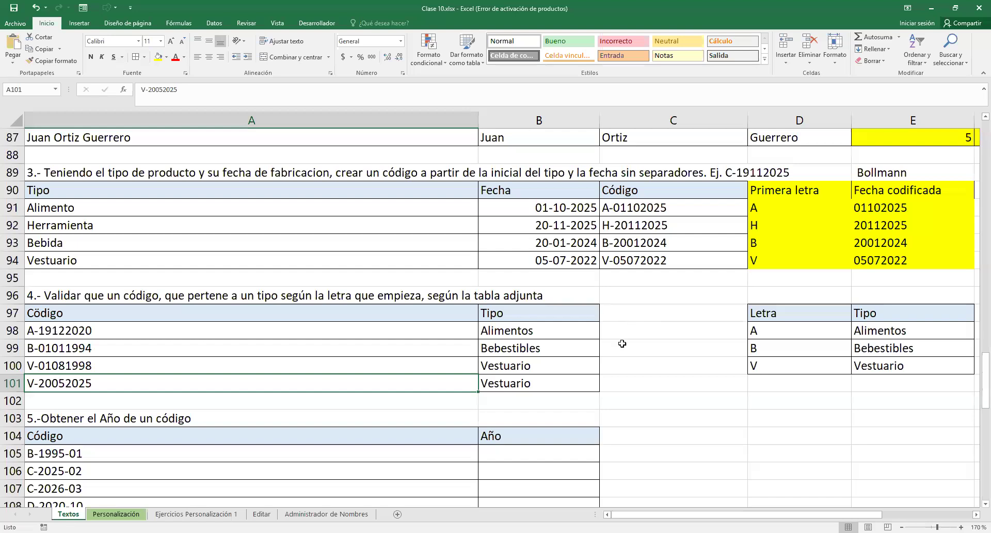
# Review the whole formula in B98, its first logical test against D$98 and its true result E$98
pyautogui.doubleClick(556, 326)
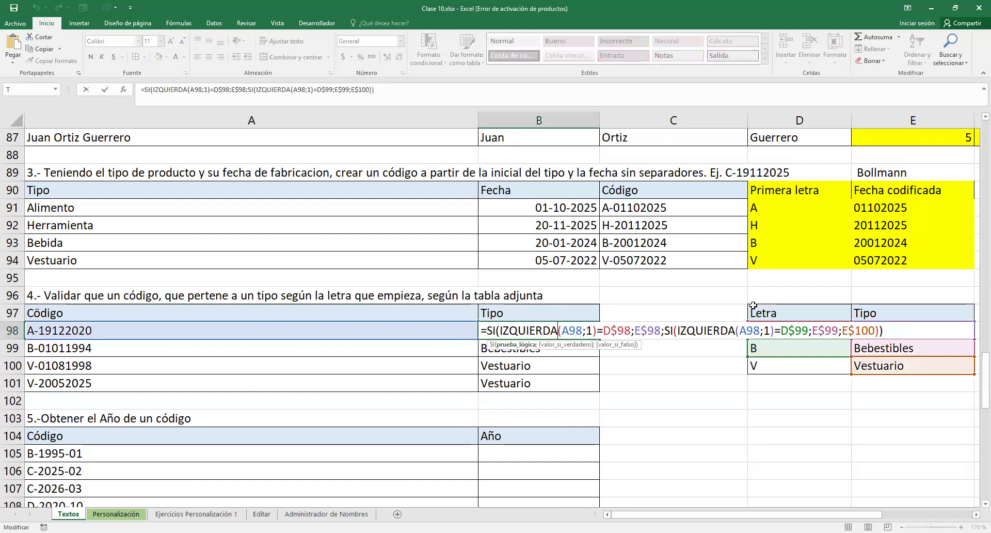
pyautogui.moveTo(481, 331); pyautogui.dragTo(941, 330)
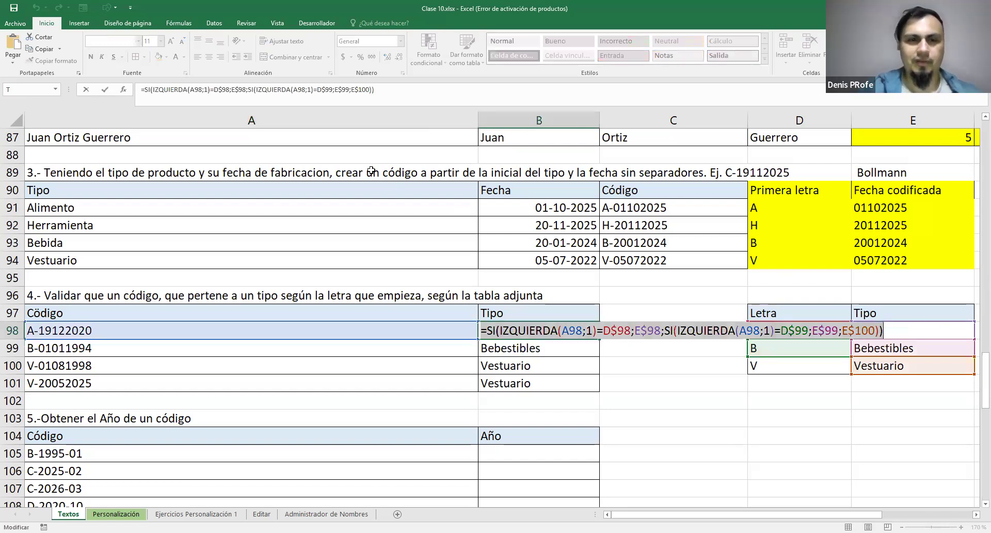
pyautogui.hotkey('alt', 'Tab')
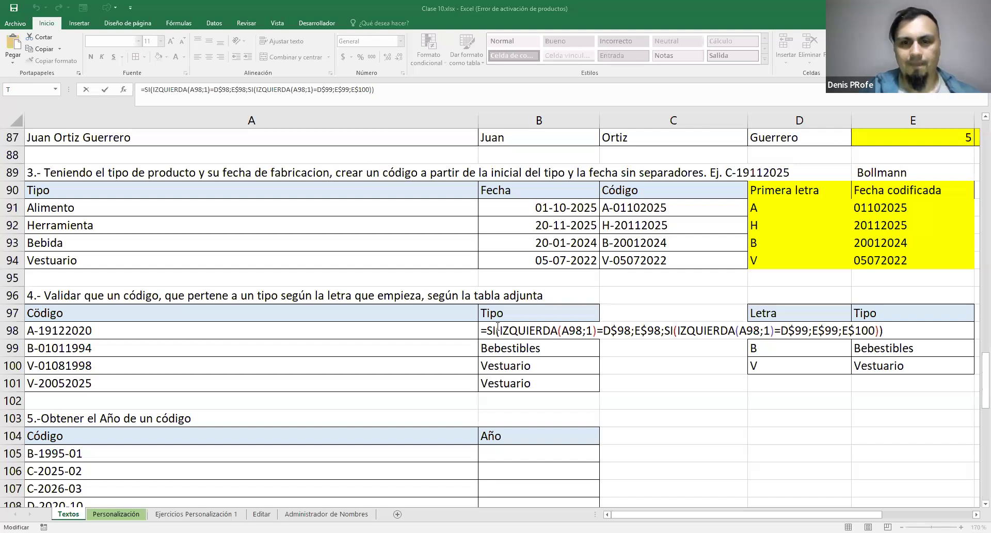
pyautogui.click(587, 331)
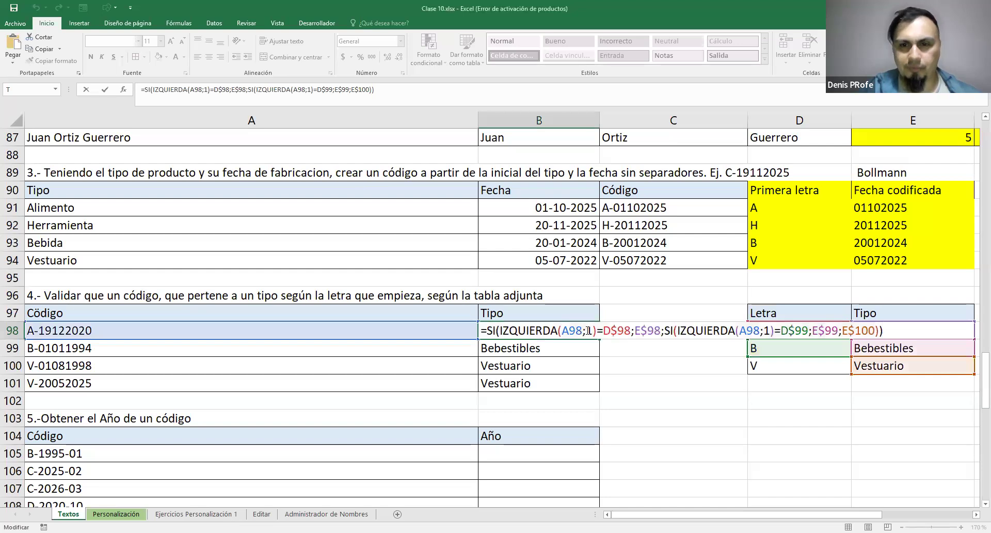
pyautogui.moveTo(499, 331); pyautogui.dragTo(631, 331)
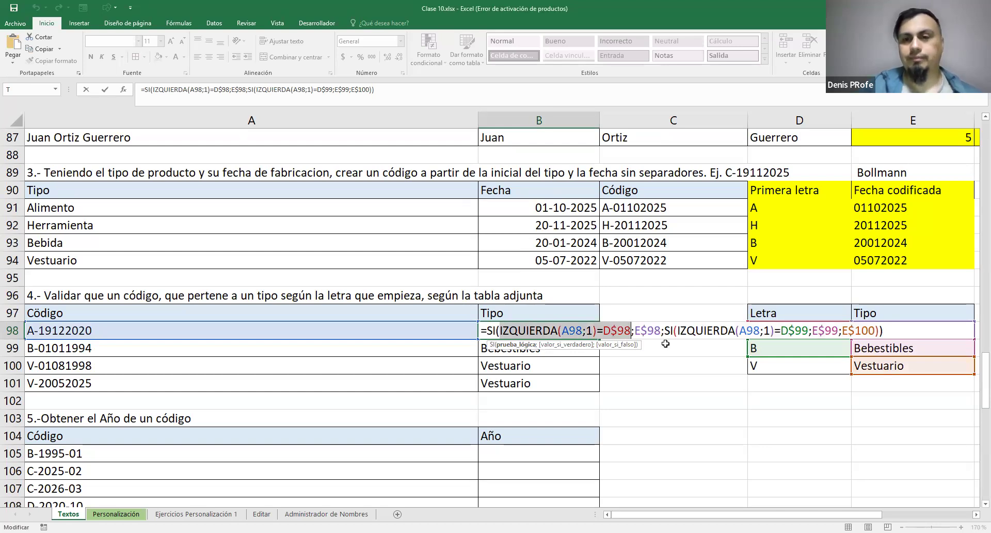
pyautogui.moveTo(635, 331); pyautogui.dragTo(662, 332)
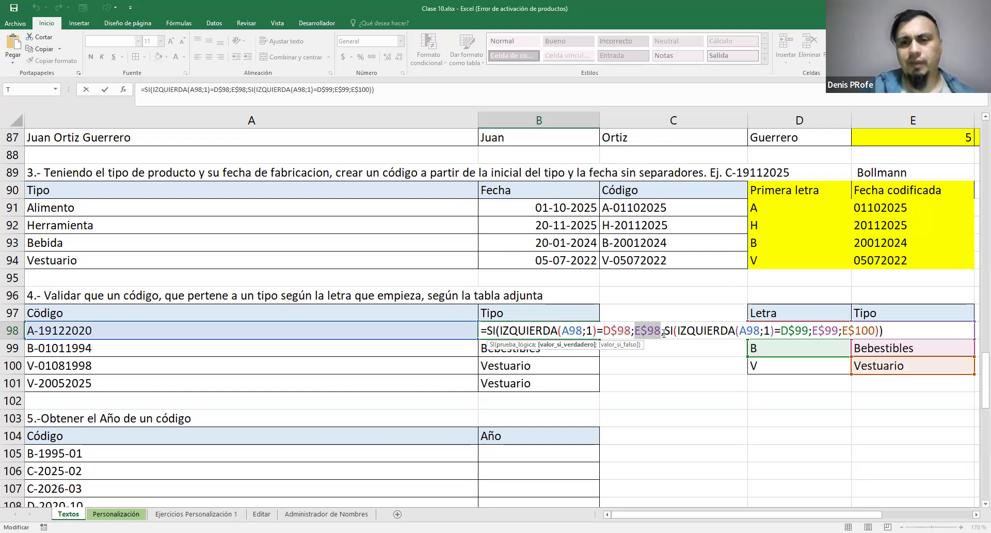
# Review the nested SI used as the false value in B98, including its test against D$99 and its results E$99 and E$100
pyautogui.moveTo(665, 331); pyautogui.dragTo(881, 332)
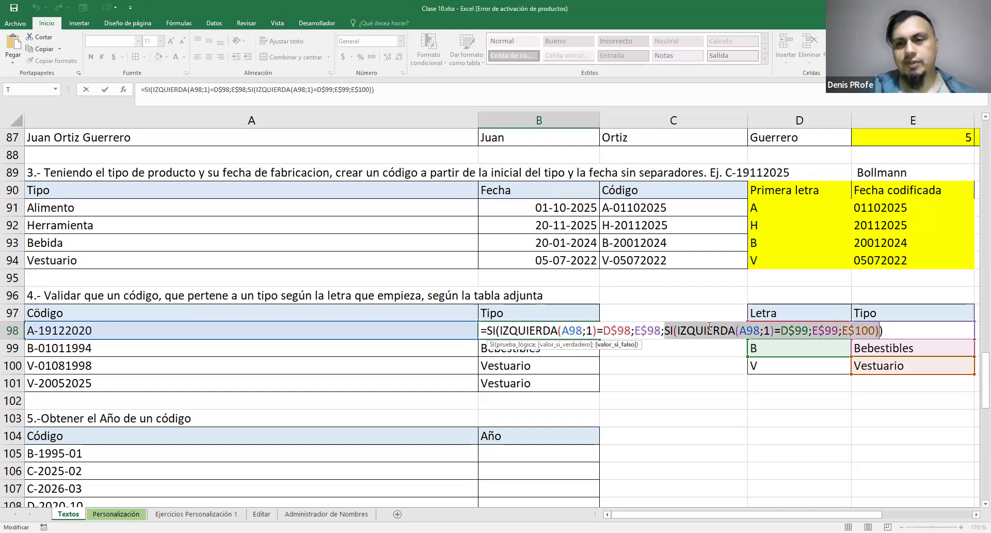
pyautogui.moveTo(664, 331); pyautogui.dragTo(879, 331)
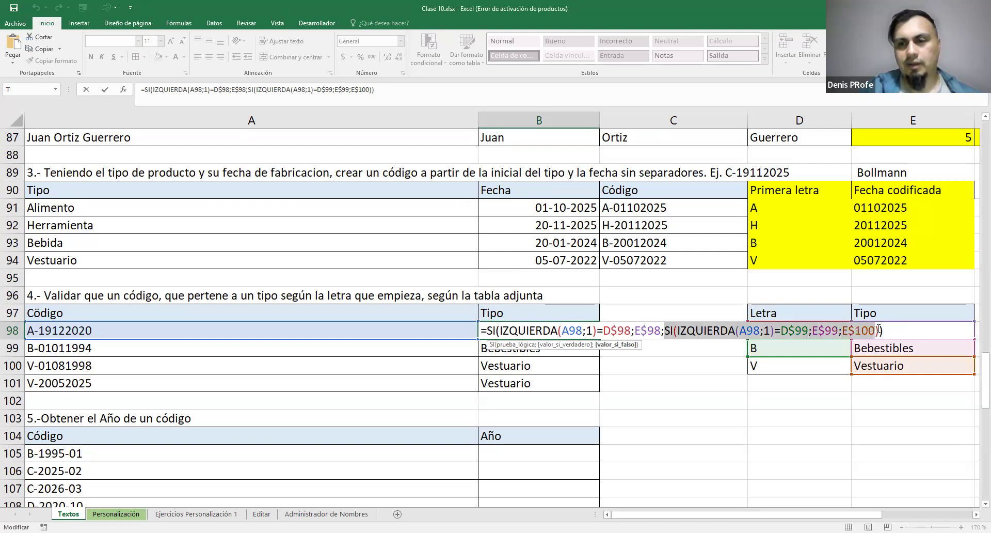
pyautogui.moveTo(665, 331); pyautogui.dragTo(815, 329)
pyautogui.doubleClick(830, 329)
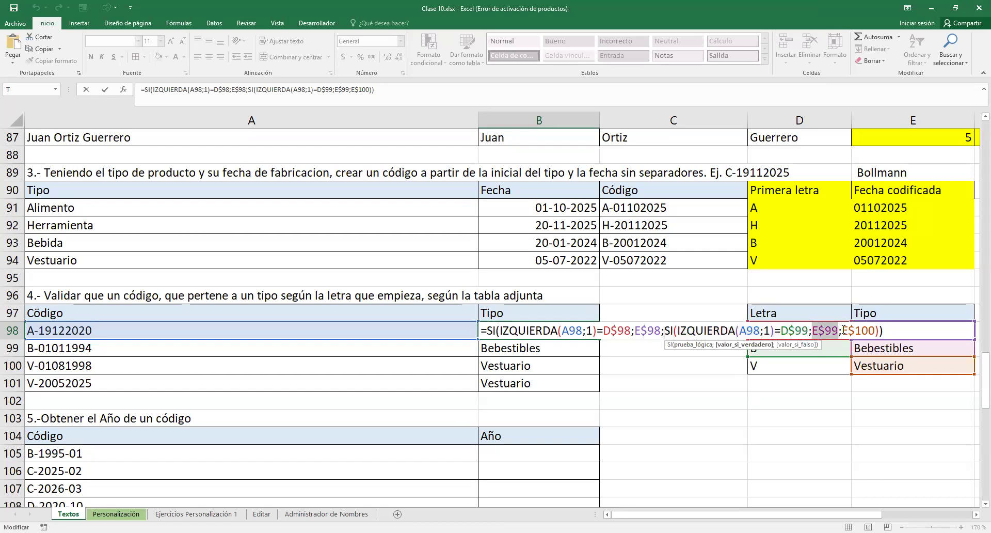
pyautogui.moveTo(843, 331); pyautogui.dragTo(879, 331)
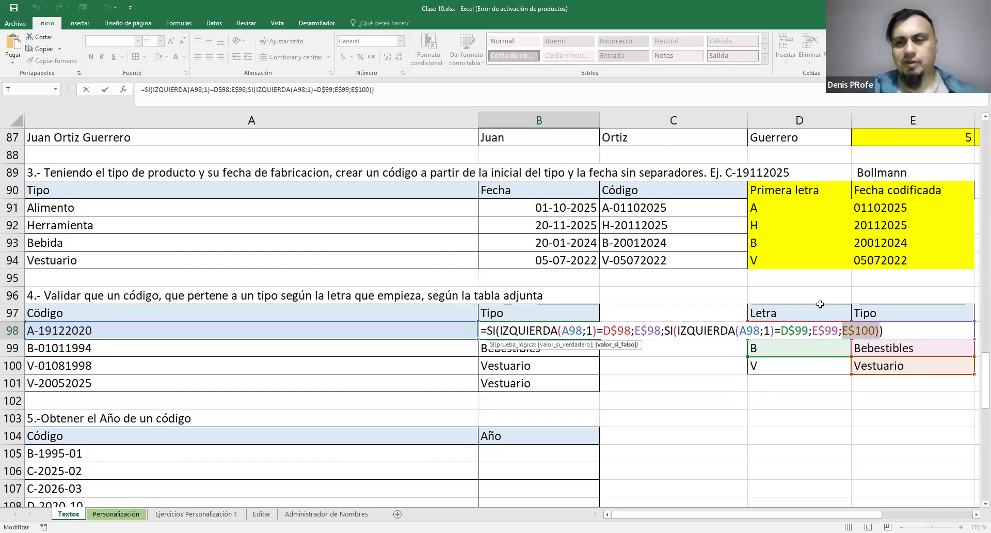
pyautogui.moveTo(800, 310); pyautogui.dragTo(913, 314)
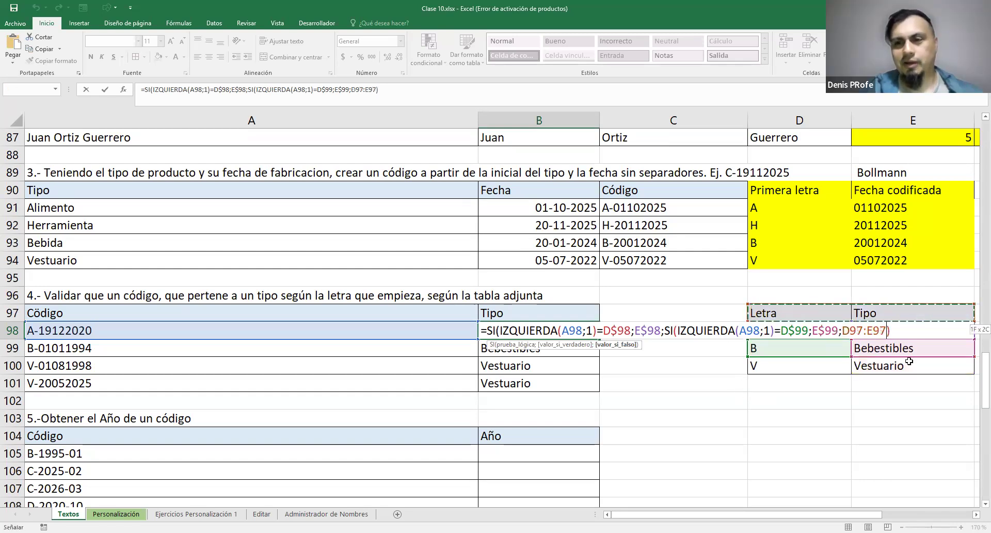
pyautogui.moveTo(909, 361); pyautogui.dragTo(909, 361)
pyautogui.press('Escape')
# Fill the B98 formula down to B101, and check the letters in D98:D100 and the empty row D101:E101
pyautogui.moveTo(601, 338); pyautogui.dragTo(602, 391)
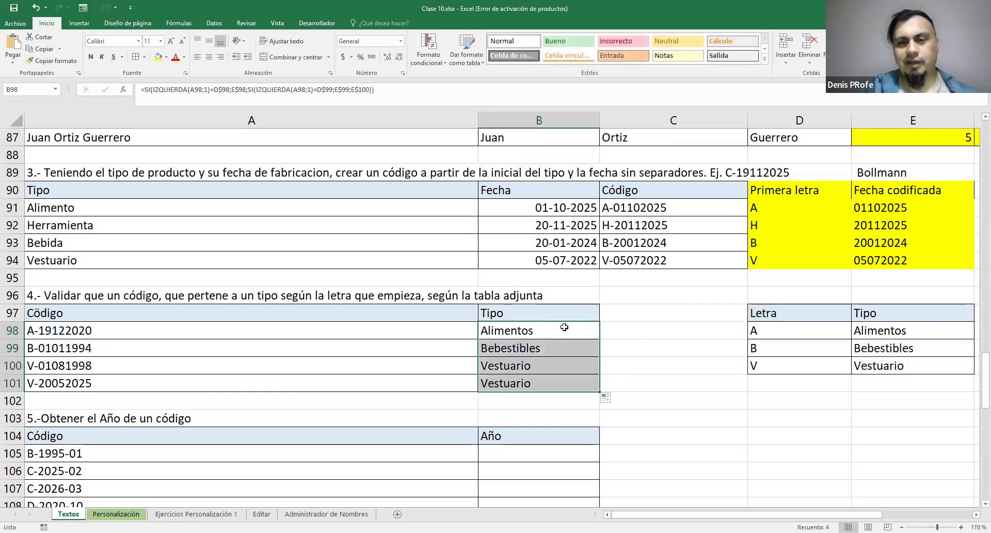
pyautogui.click(752, 330)
pyautogui.moveTo(757, 366); pyautogui.dragTo(757, 366)
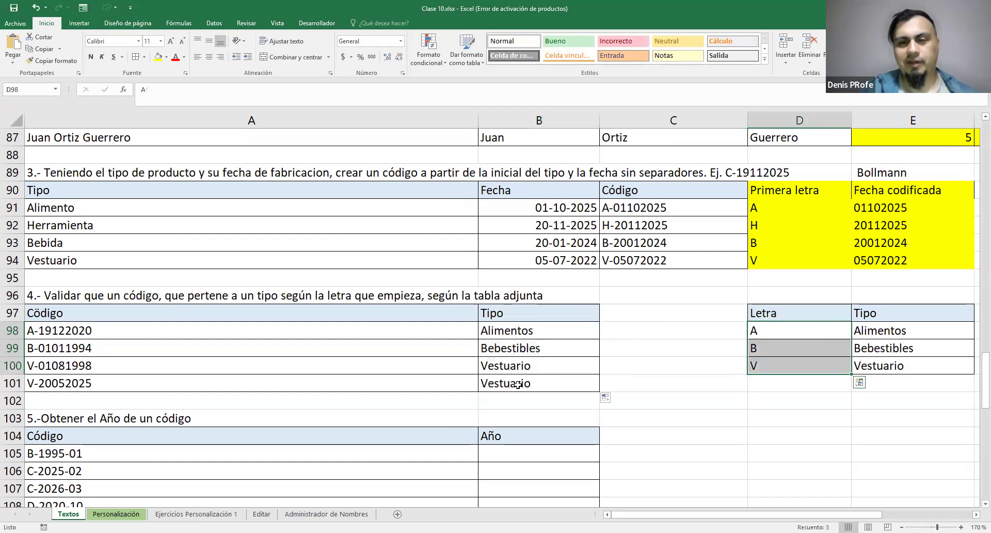
pyautogui.click(515, 383)
pyautogui.click(799, 382)
pyautogui.moveTo(894, 382); pyautogui.dragTo(789, 383)
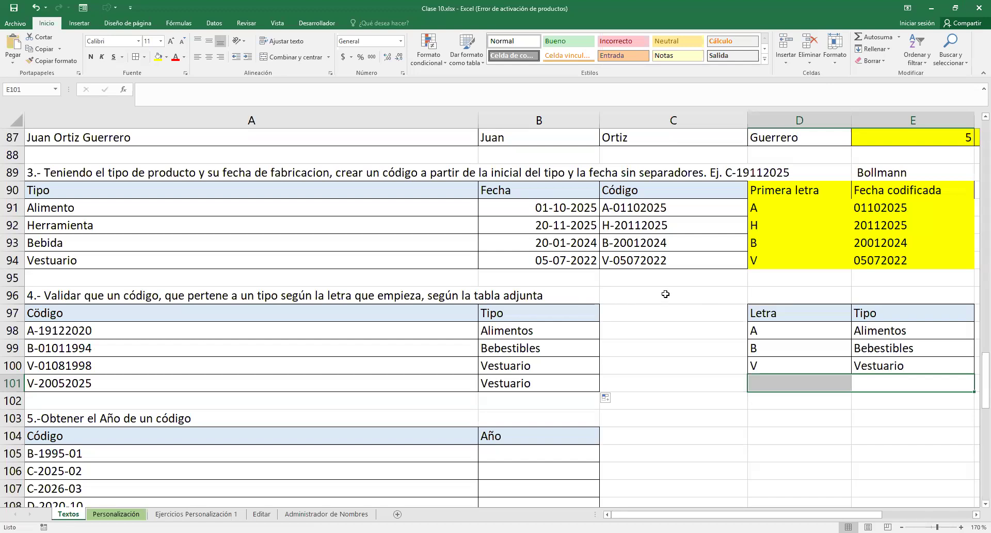
# Examine the first IZQUIERDA test in B98's formula together with its D$98 and E$98 references
pyautogui.scroll(-1, 666, 294)
pyautogui.doubleClick(558, 281)
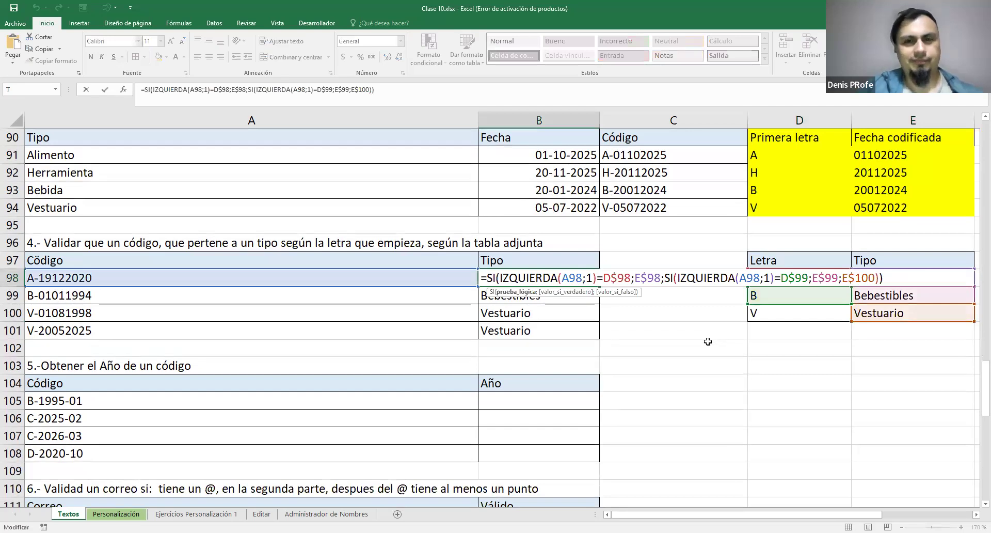
pyautogui.scroll(4, 708, 342)
pyautogui.moveTo(236, 227); pyautogui.dragTo(878, 295)
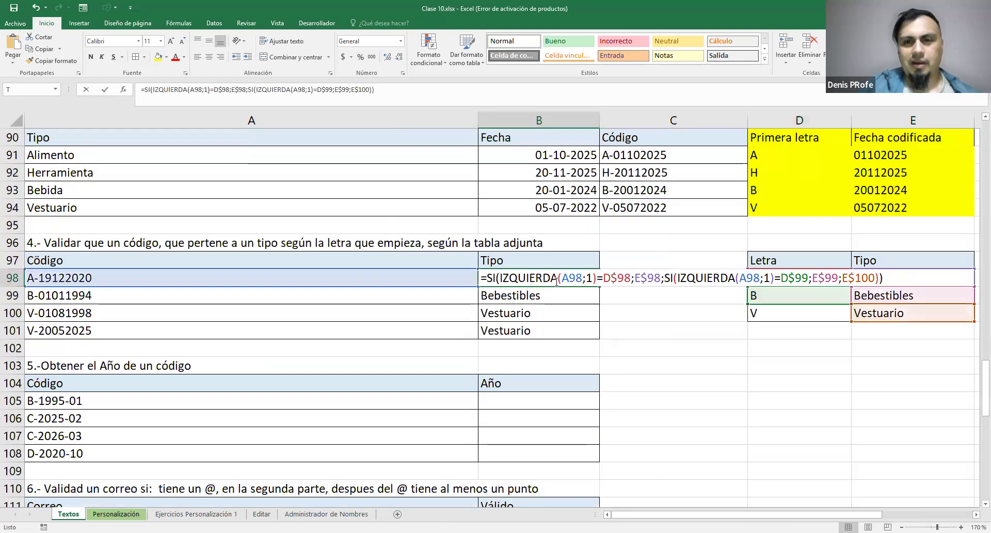
pyautogui.click(557, 282)
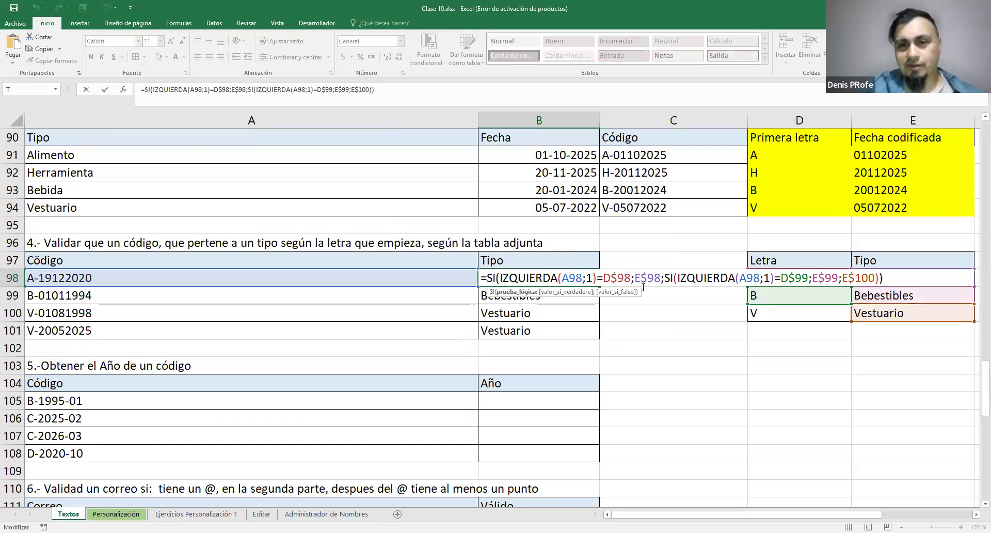
pyautogui.moveTo(662, 278); pyautogui.dragTo(503, 276)
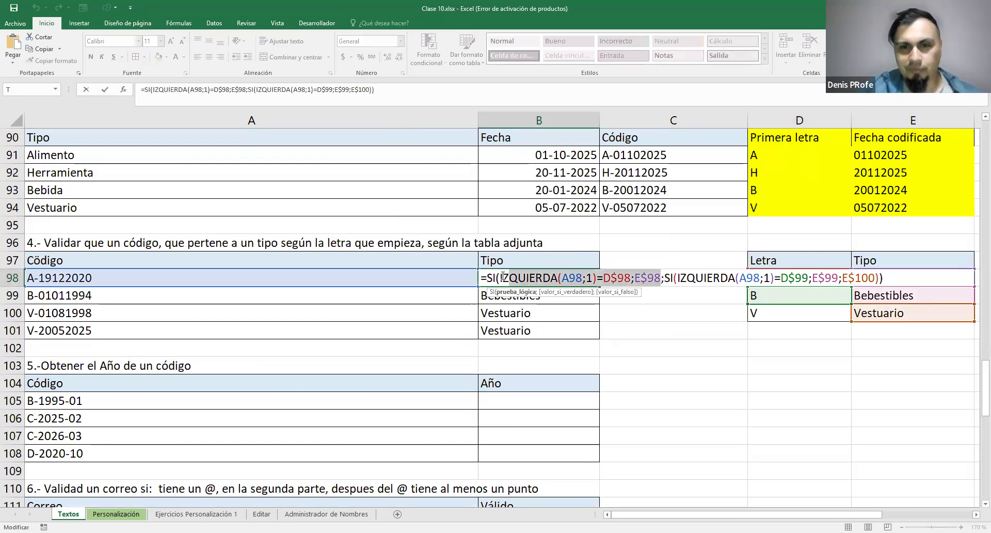
pyautogui.moveTo(603, 278); pyautogui.dragTo(662, 279)
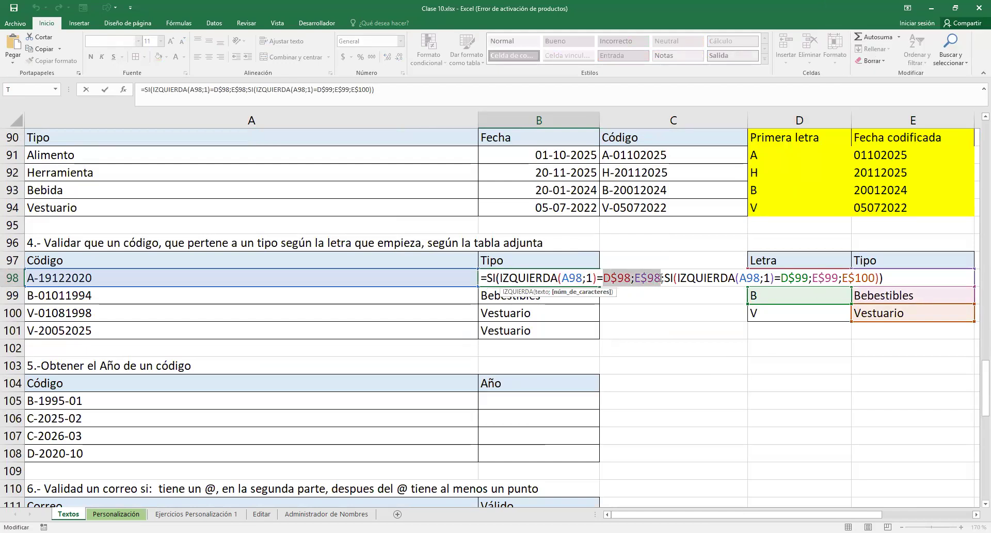
pyautogui.hotkey('ctrl', 'Return')
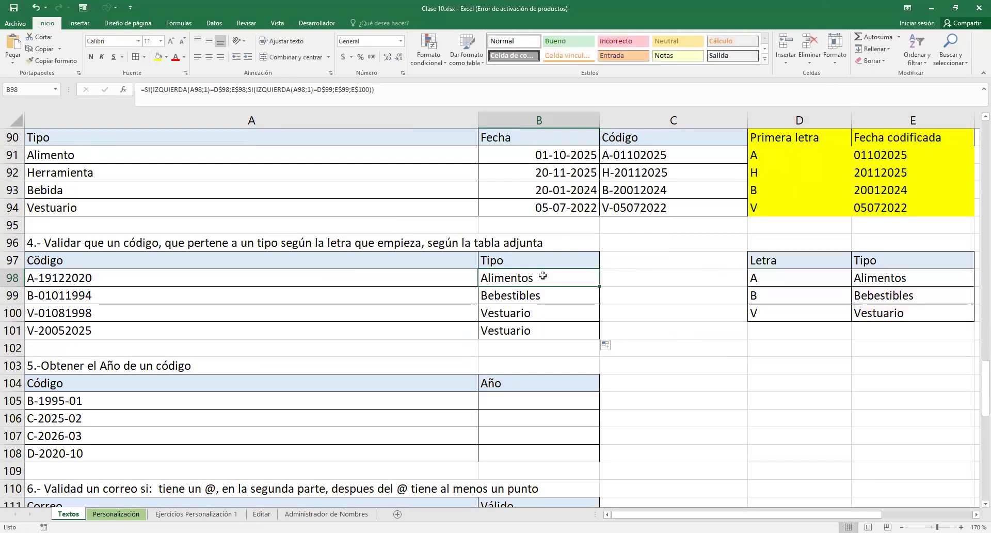
# Examine B98's complete nested SI formula again, comparing the outer SI's table references with the inner SI's D$99, E$99 and E$100
pyautogui.doubleClick(543, 276)
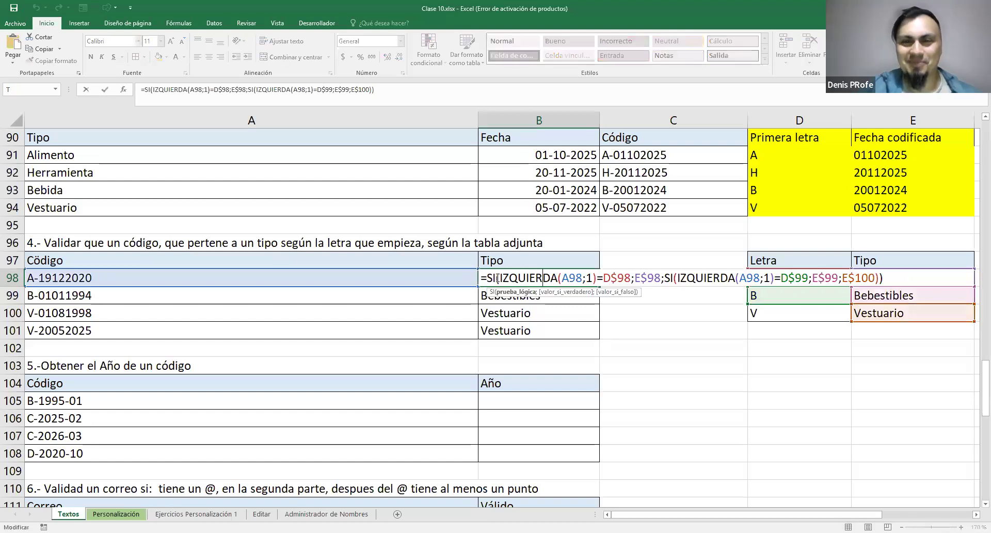
pyautogui.moveTo(499, 278); pyautogui.dragTo(880, 278)
pyautogui.press('Escape')
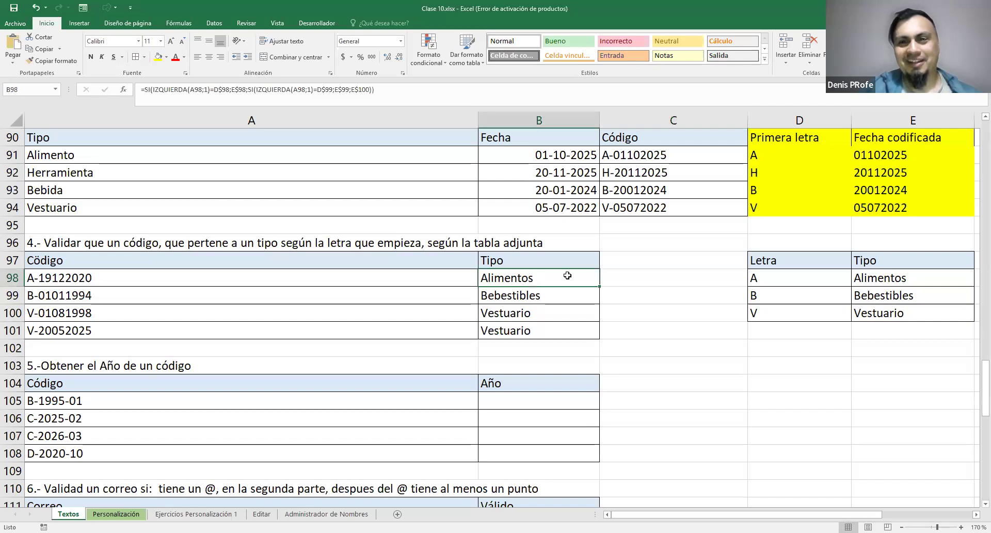
pyautogui.doubleClick(550, 278)
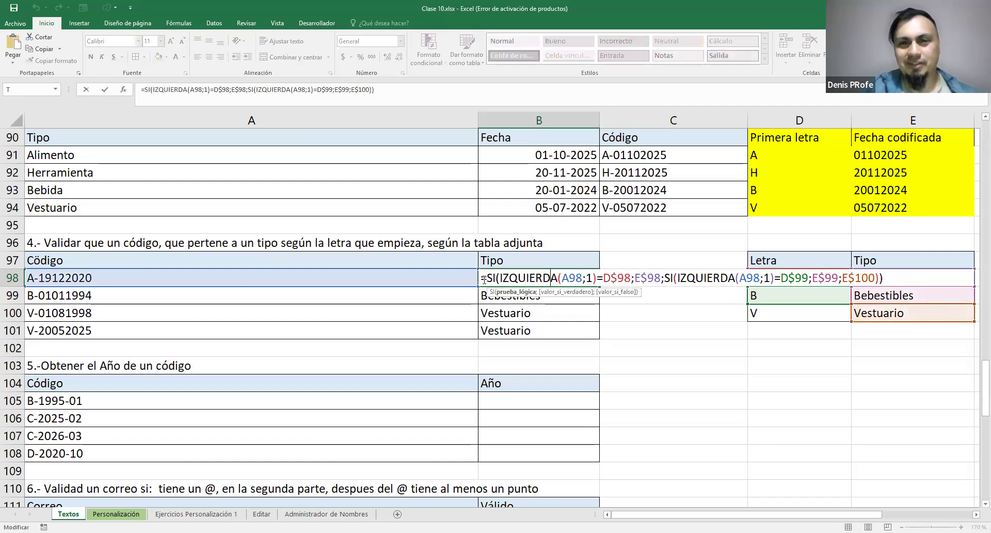
pyautogui.moveTo(487, 279); pyautogui.dragTo(931, 283)
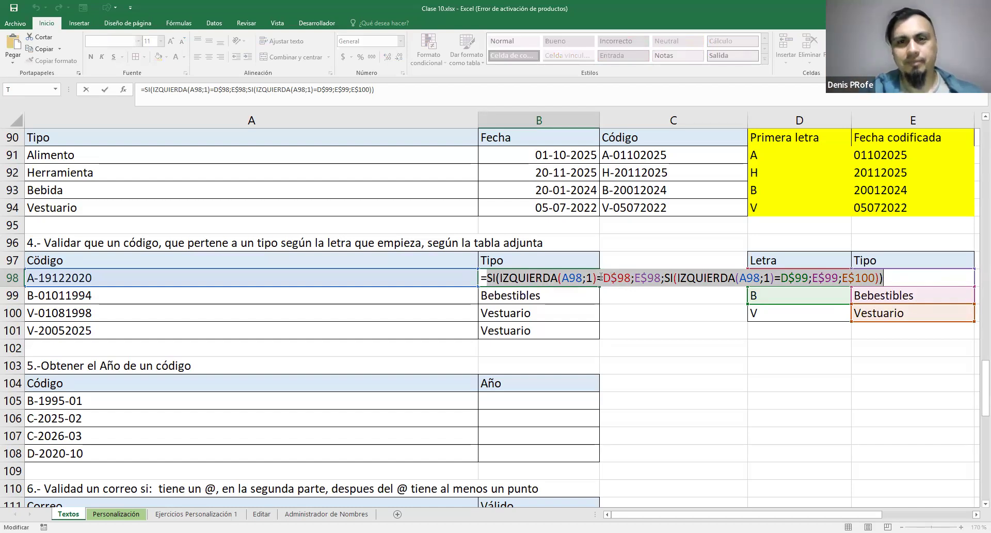
pyautogui.press('Escape')
pyautogui.moveTo(603, 280); pyautogui.dragTo(670, 279)
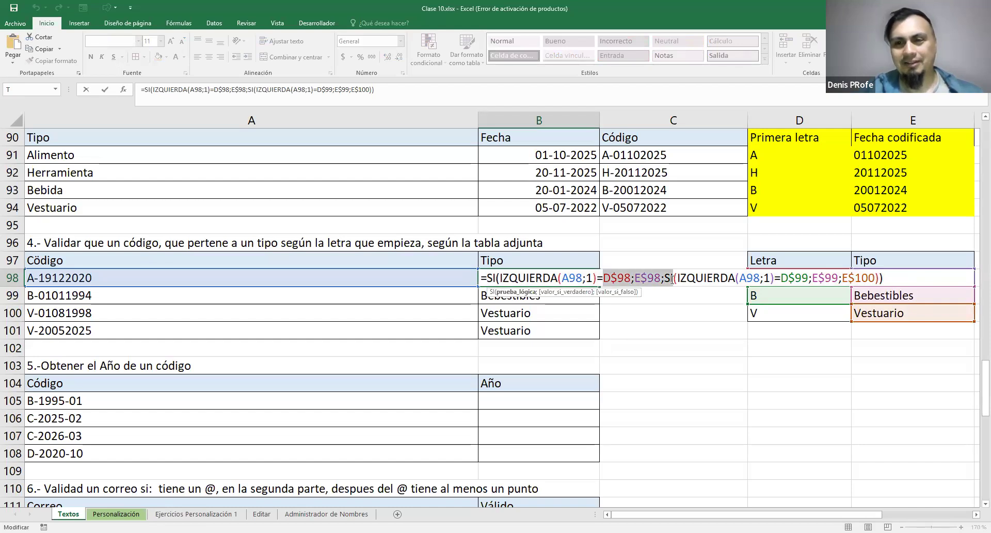
pyautogui.moveTo(782, 279); pyautogui.dragTo(877, 279)
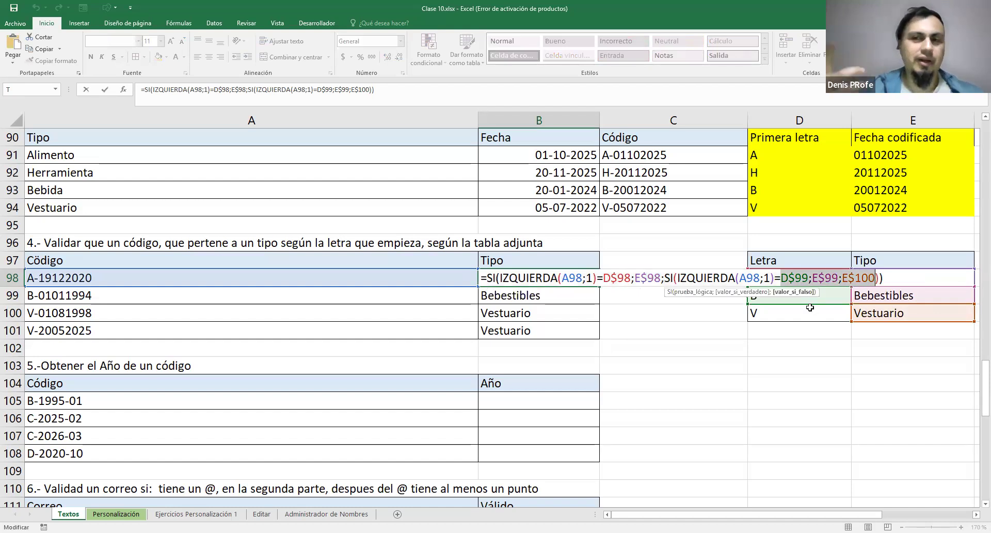
pyautogui.hotkey('ctrl', 'Return')
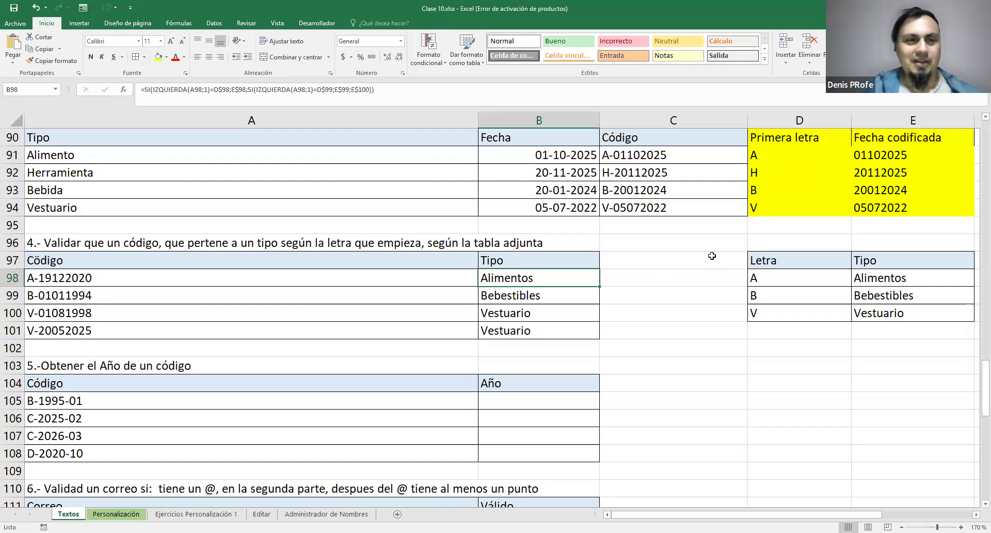
pyautogui.scroll(-3, 713, 256)
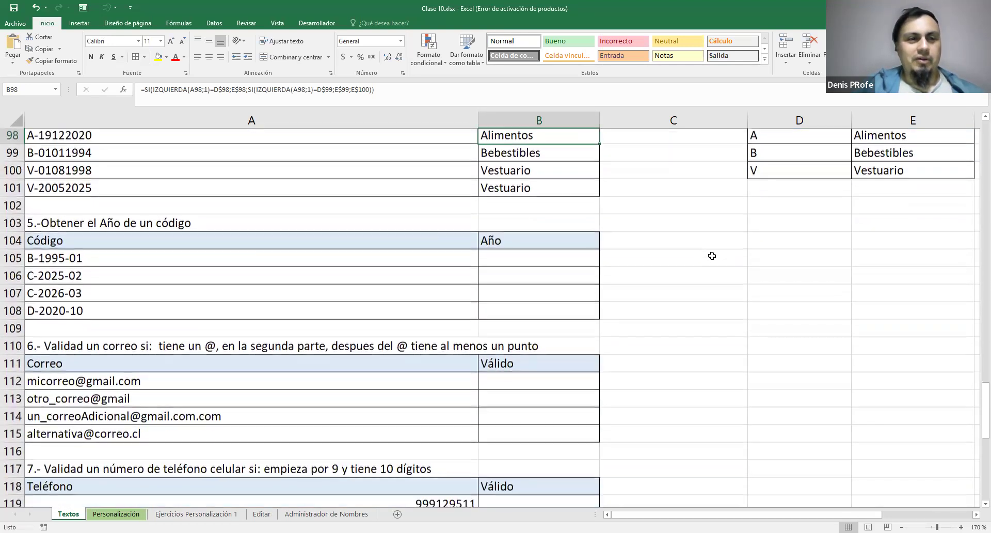
# Examine exercise 5's statement and the codes in A105:A108, singling out the four-digit year inside A105
pyautogui.scroll(1, 712, 256)
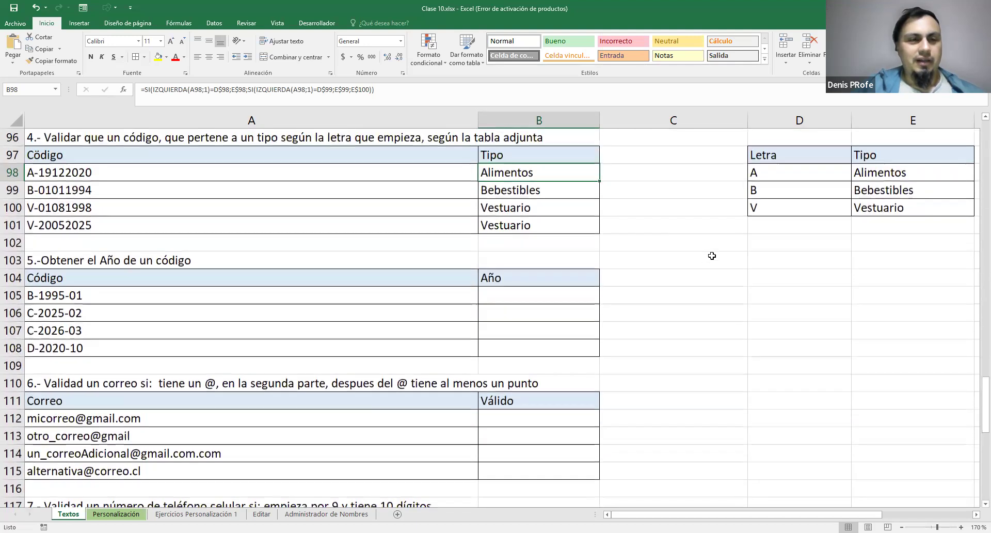
pyautogui.click(139, 261)
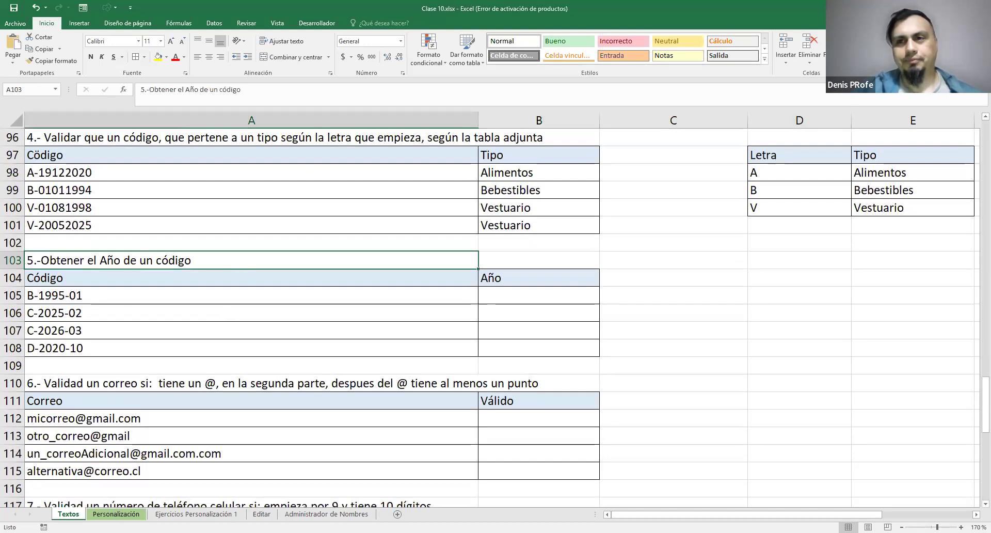
pyautogui.moveTo(77, 297); pyautogui.dragTo(78, 356)
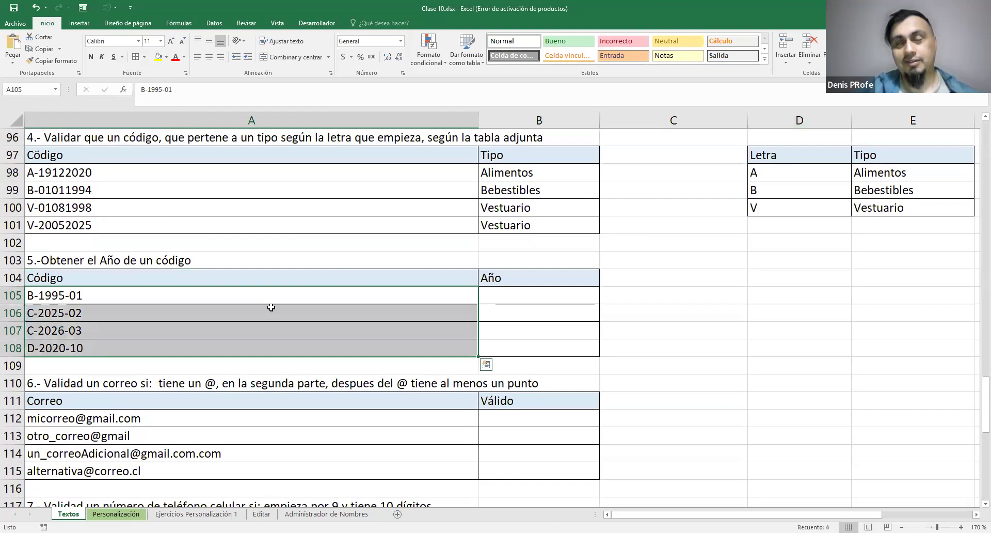
pyautogui.doubleClick(42, 296)
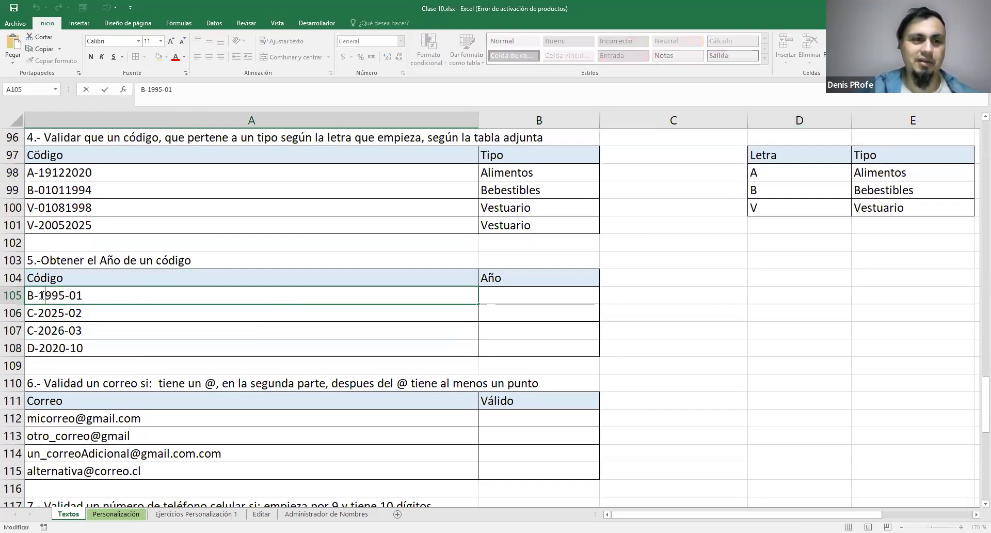
pyautogui.moveTo(38, 296); pyautogui.dragTo(65, 296)
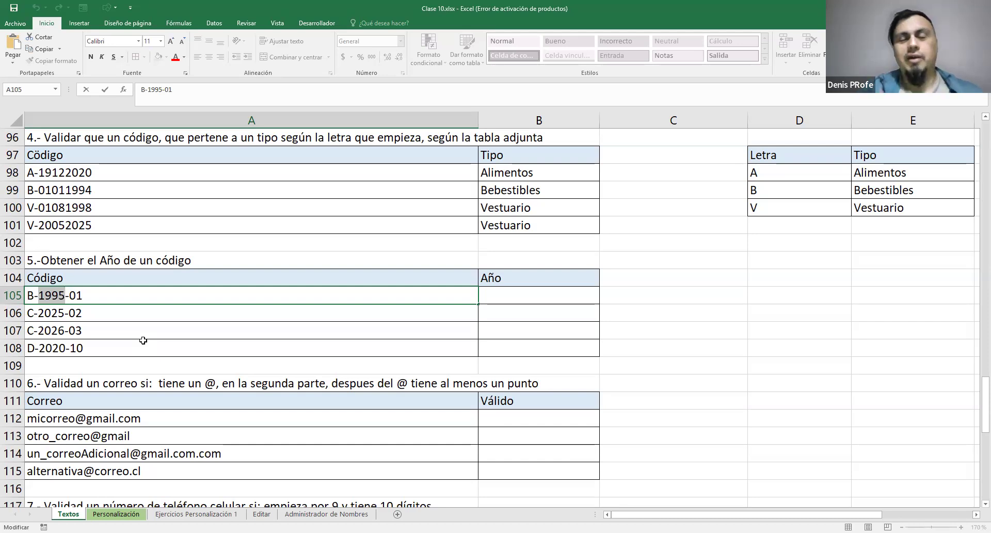
pyautogui.press('Escape')
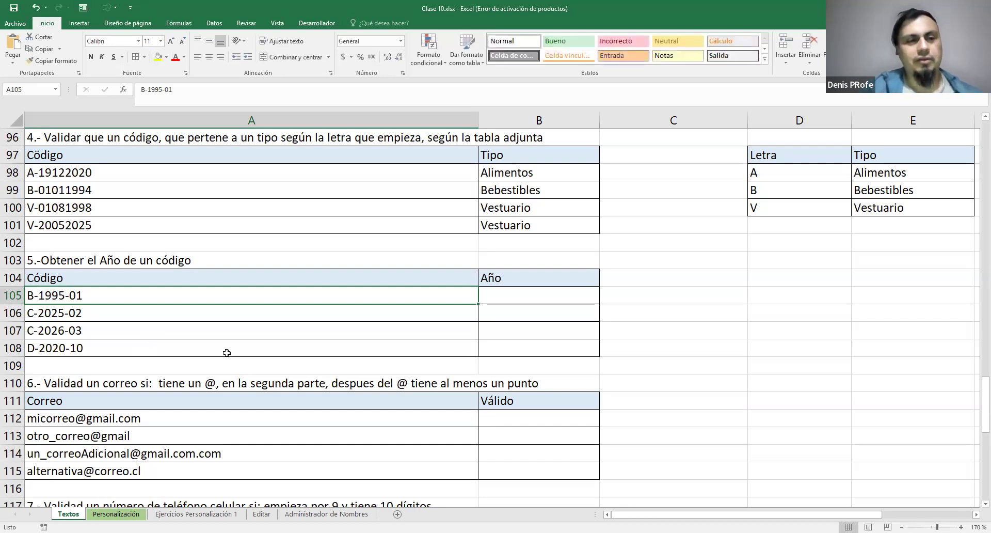
# Compare exercise 2's name-splitting table in A84:E87 with exercise 5's codes in A105:A108
pyautogui.scroll(2, 224, 352)
pyautogui.scroll(5, 226, 353)
pyautogui.moveTo(40, 292); pyautogui.dragTo(907, 345)
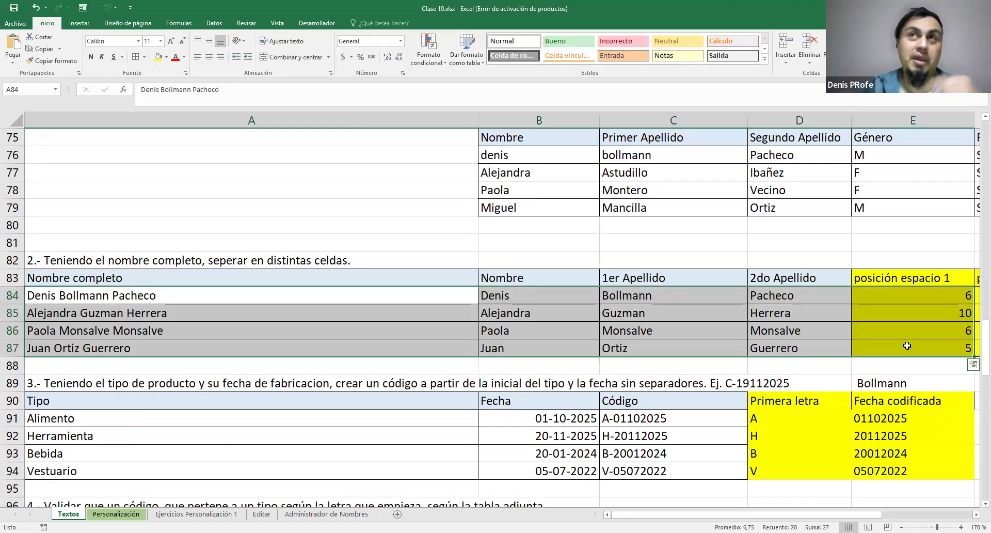
pyautogui.scroll(-4, 895, 308)
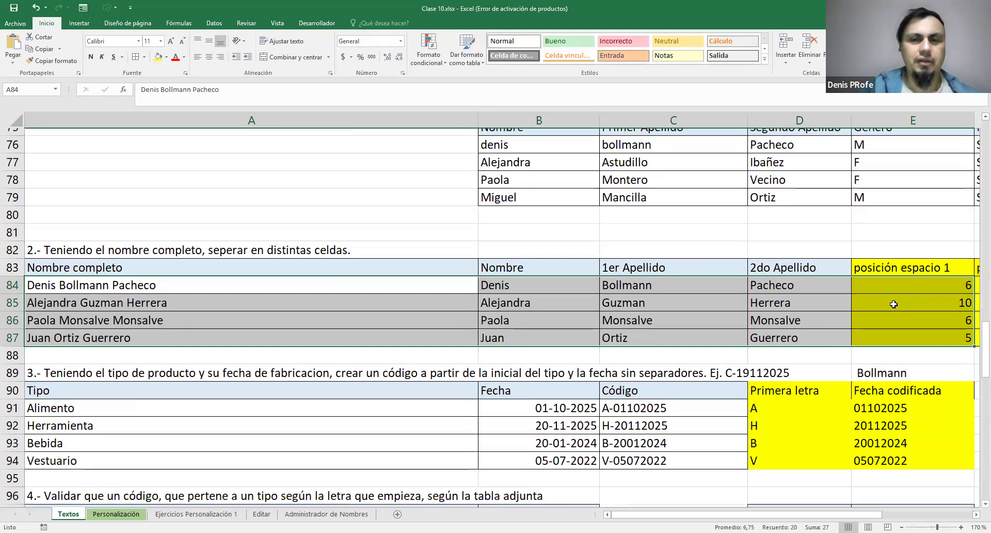
pyautogui.scroll(1, 720, 369)
pyautogui.scroll(-2, 715, 370)
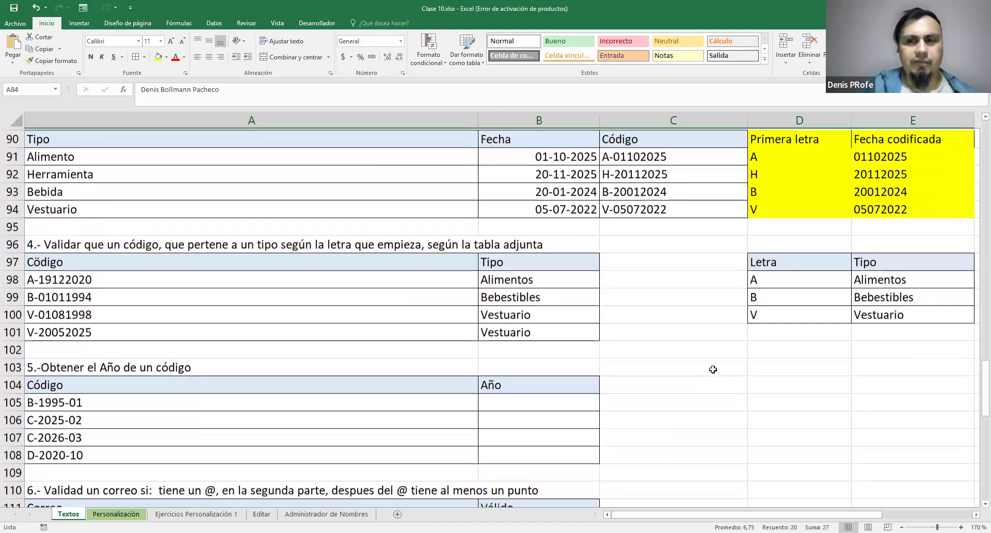
pyautogui.scroll(-2, 713, 369)
pyautogui.click(50, 293)
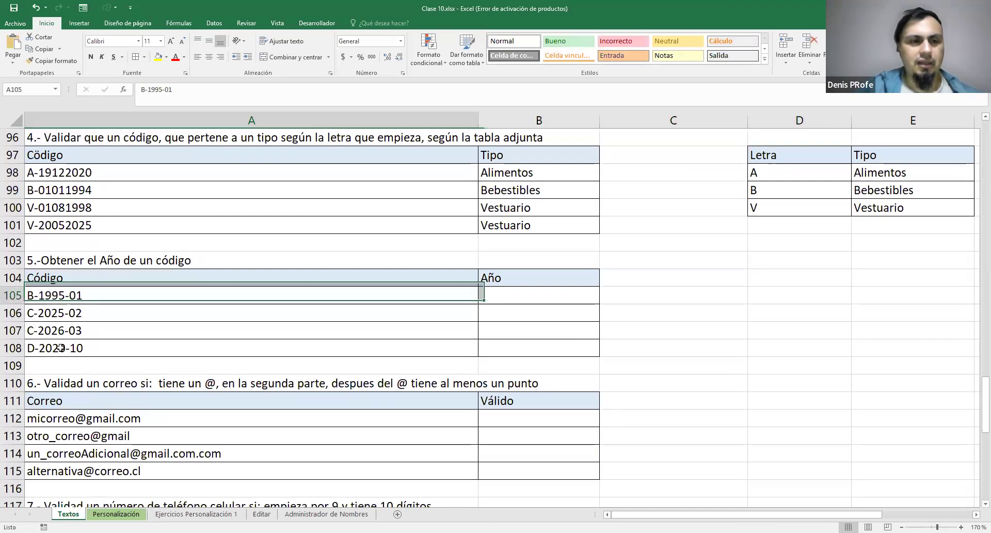
pyautogui.moveTo(60, 347); pyautogui.dragTo(57, 355)
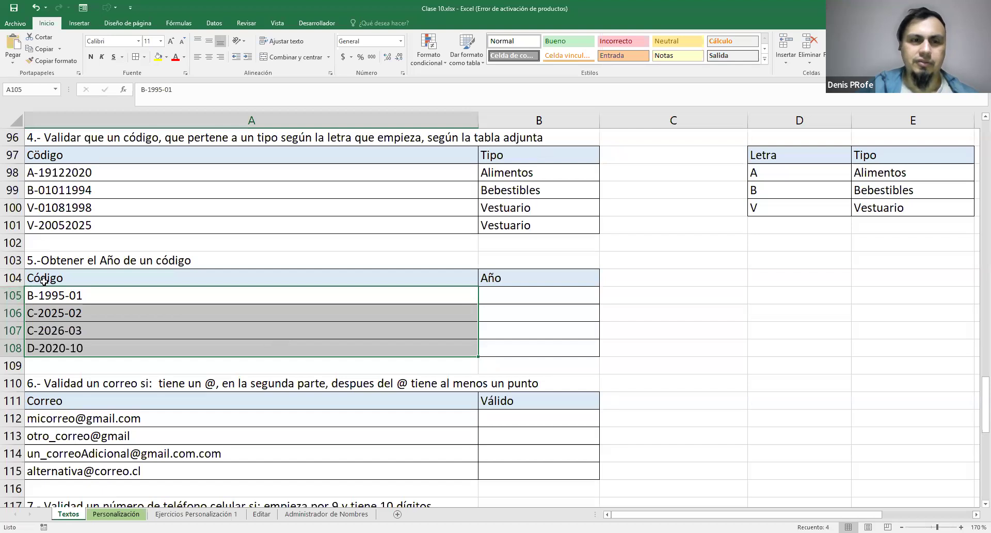
# Enter =EXTRAE(A105;2;4) in B105 under Año, adding the missing A105 text argument to the formula
pyautogui.click(527, 298)
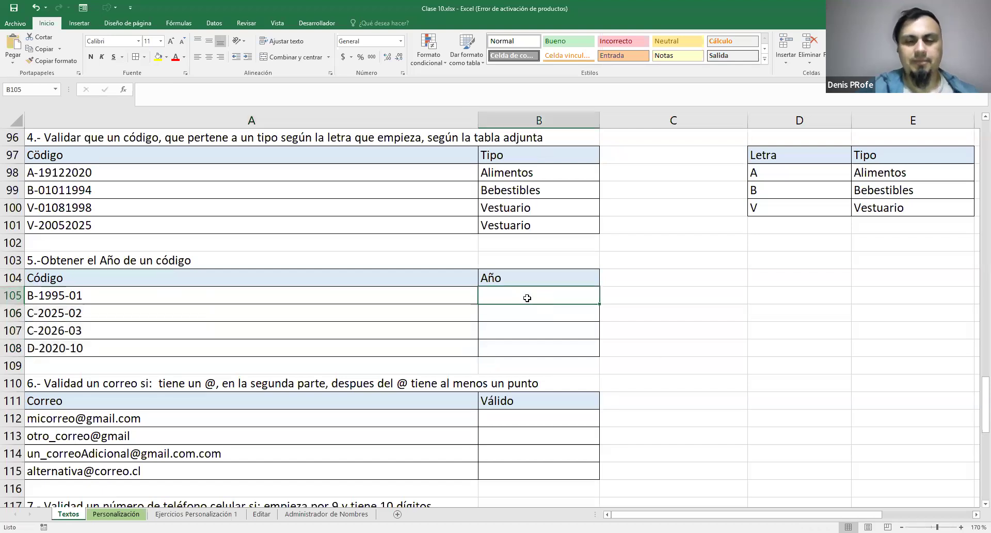
pyautogui.write('=EXTRAE(')
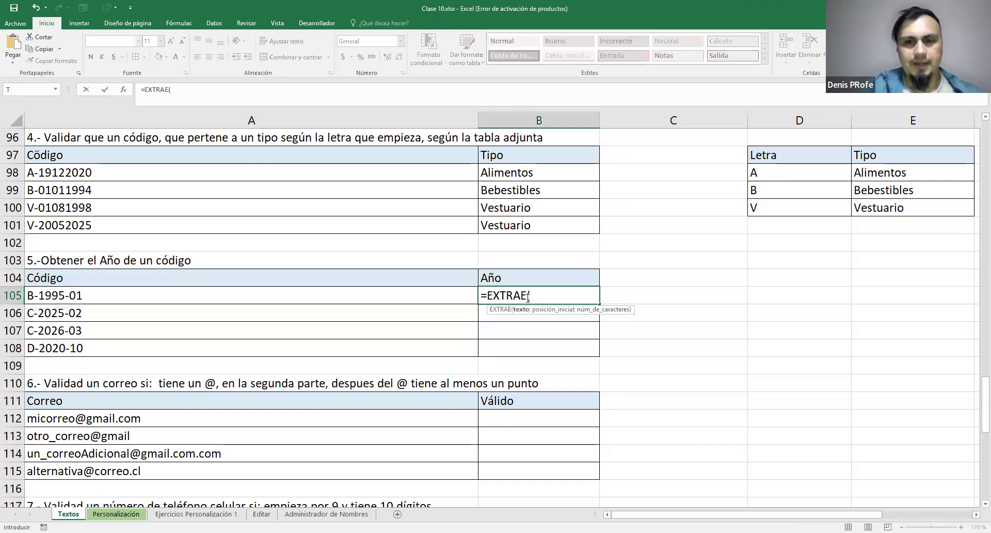
pyautogui.write('2;4)')
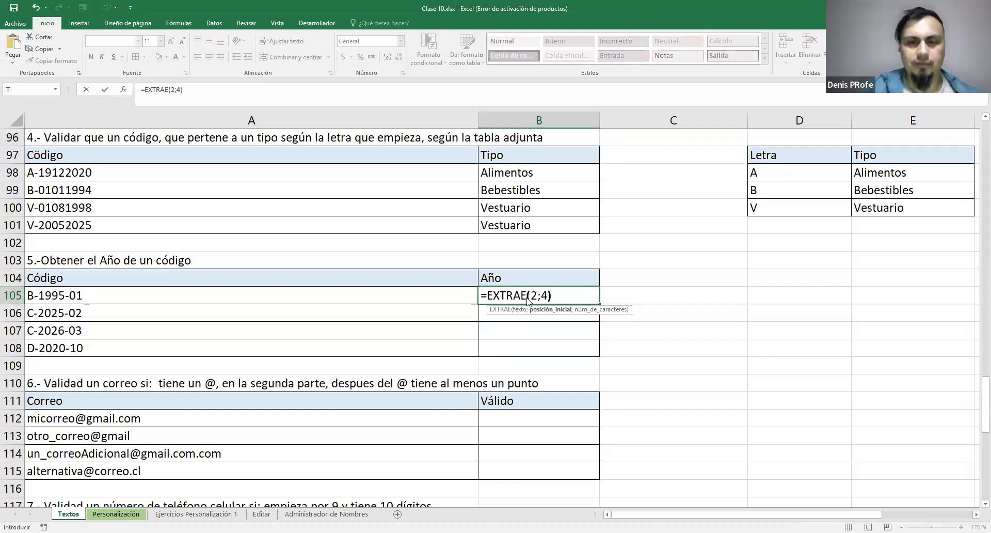
pyautogui.press('Return')
pyautogui.click(488, 299)
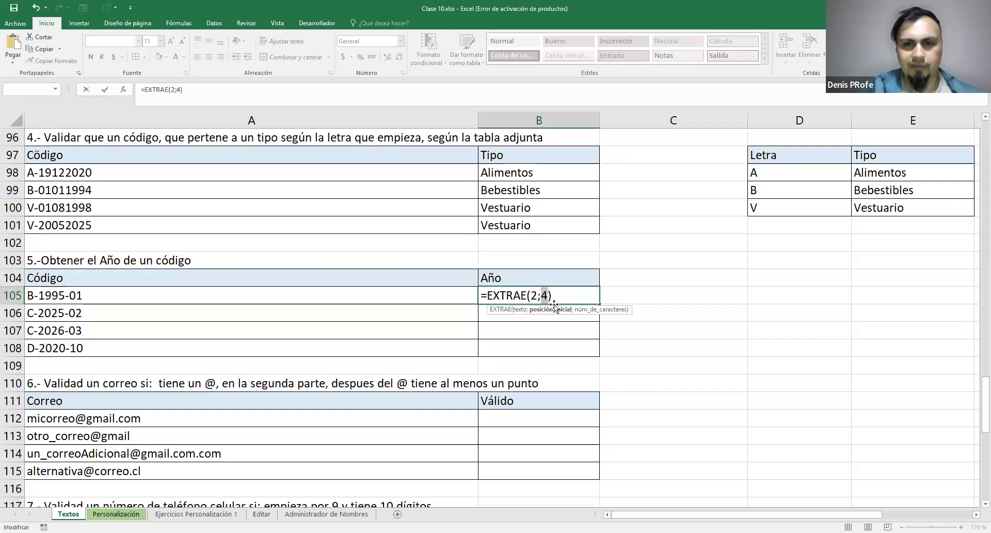
pyautogui.click(532, 296)
pyautogui.write(';')
pyautogui.click(90, 295)
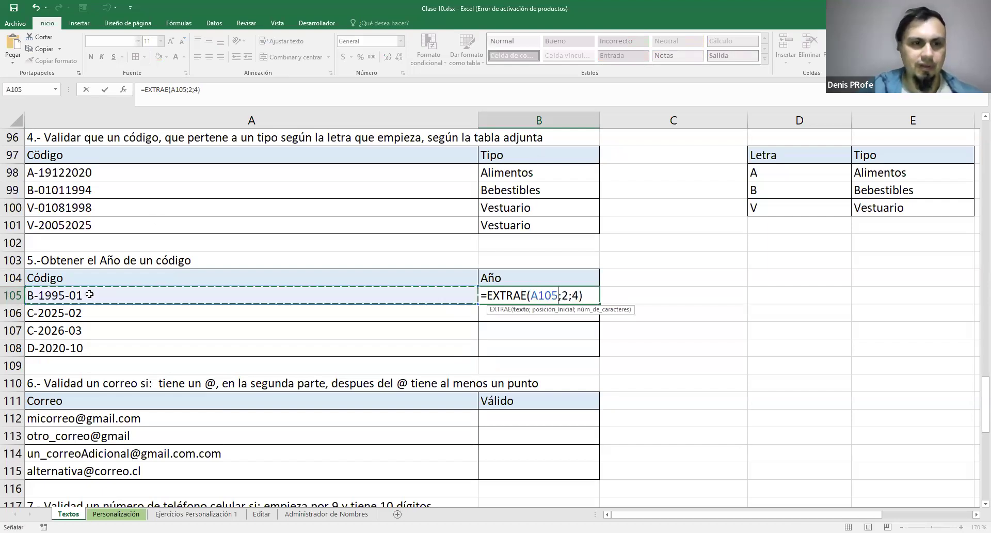
pyautogui.moveTo(561, 295); pyautogui.dragTo(580, 295)
pyautogui.press('Return')
# Set the EXTRAE start position in B105 to 3 and fill the formula down to B108
pyautogui.press('Up')
pyautogui.doubleClick(596, 295)
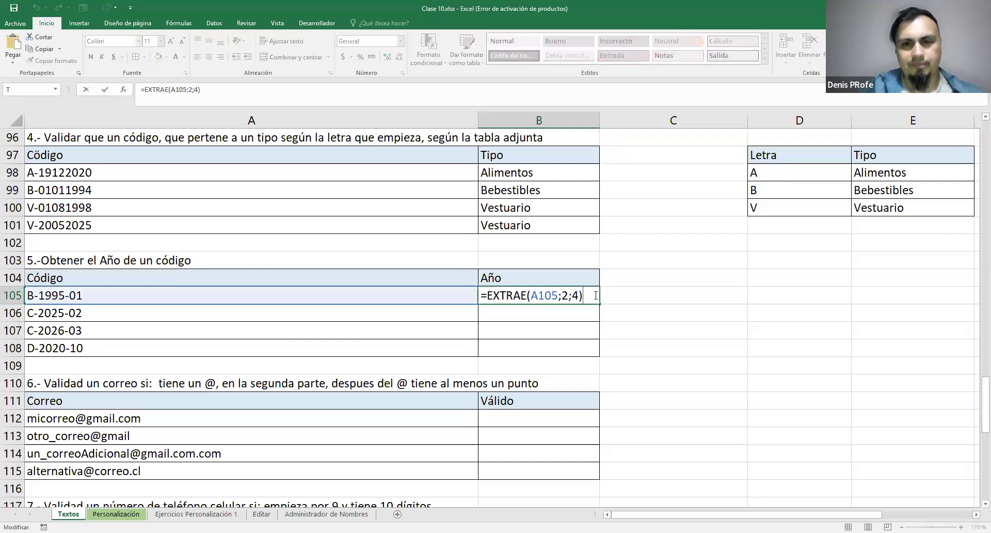
pyautogui.press('Left')
pyautogui.press('Left')
pyautogui.press('Left')
pyautogui.press('BackSpace')
pyautogui.write('3')
pyautogui.hotkey('ctrl', 'Return')
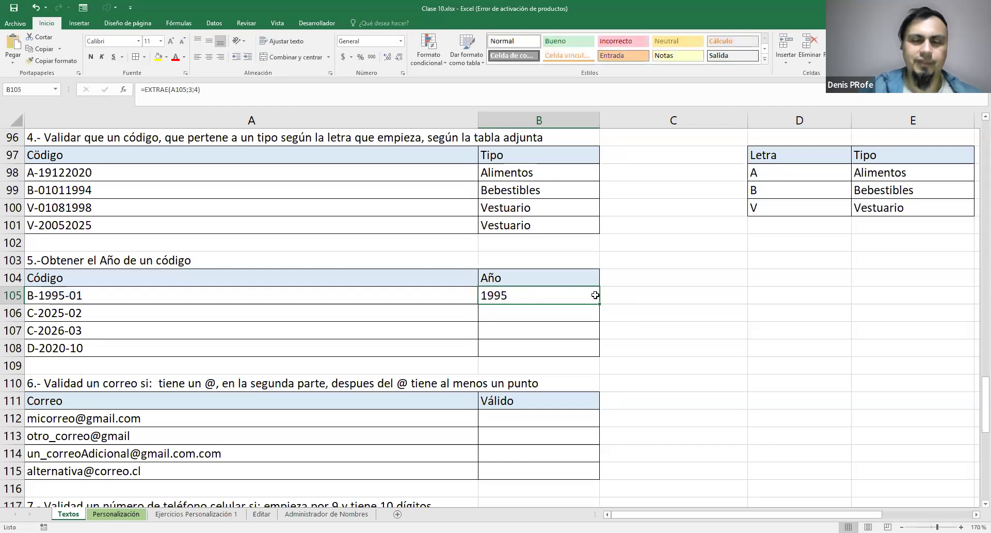
pyautogui.moveTo(599, 343); pyautogui.dragTo(599, 353)
pyautogui.doubleClick(565, 296)
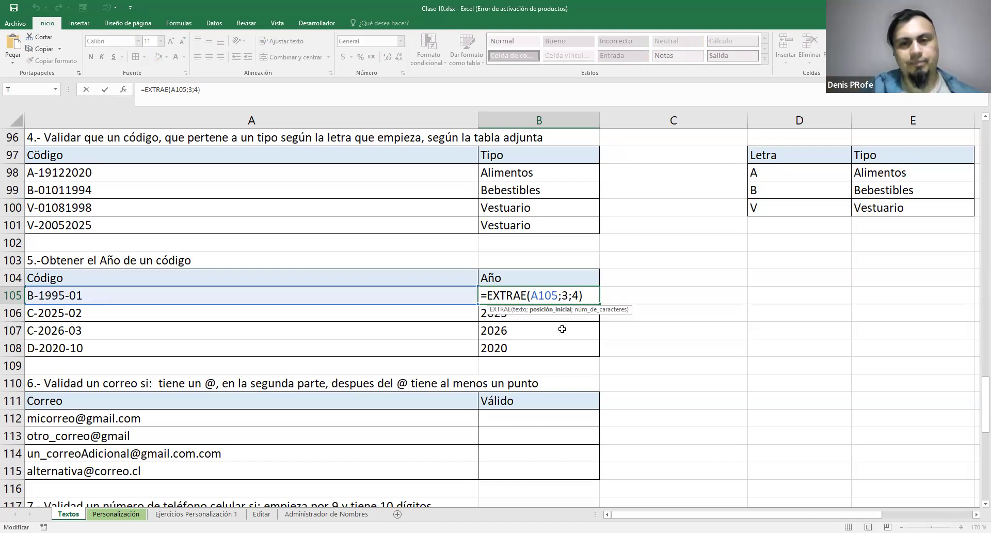
pyautogui.moveTo(584, 295); pyautogui.dragTo(472, 297)
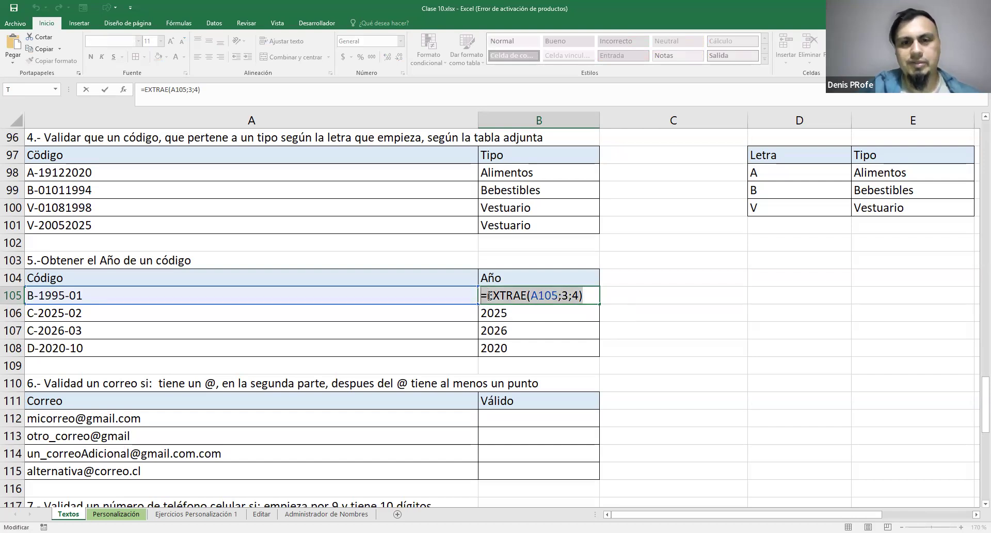
pyautogui.click(97, 293)
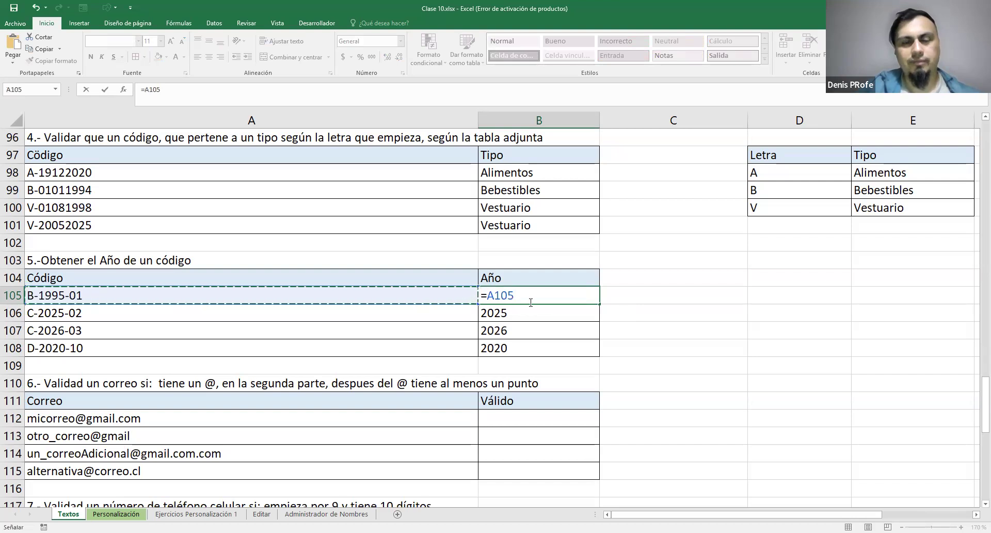
pyautogui.press('Escape')
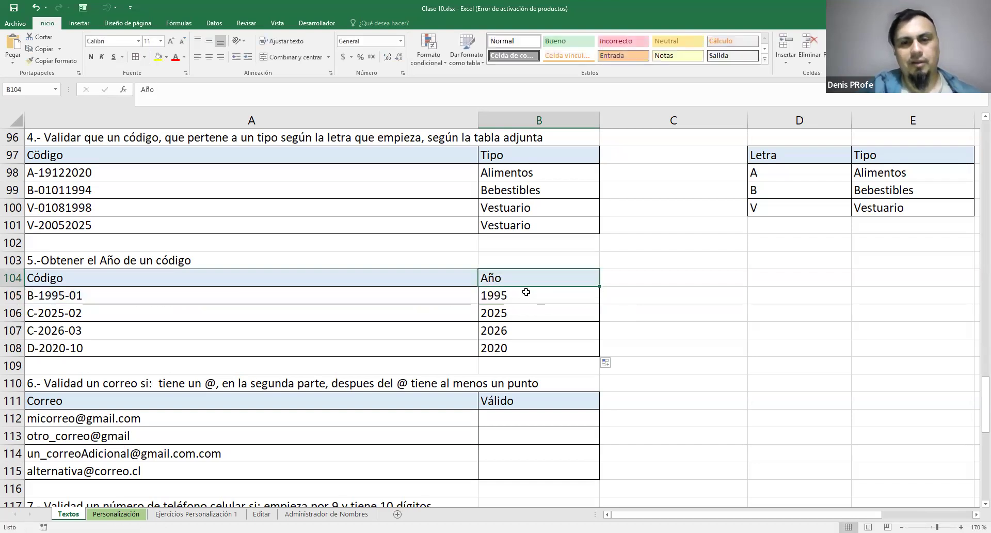
# Examine the text, start position and character count arguments of the EXTRAE formula in B105
pyautogui.doubleClick(565, 295)
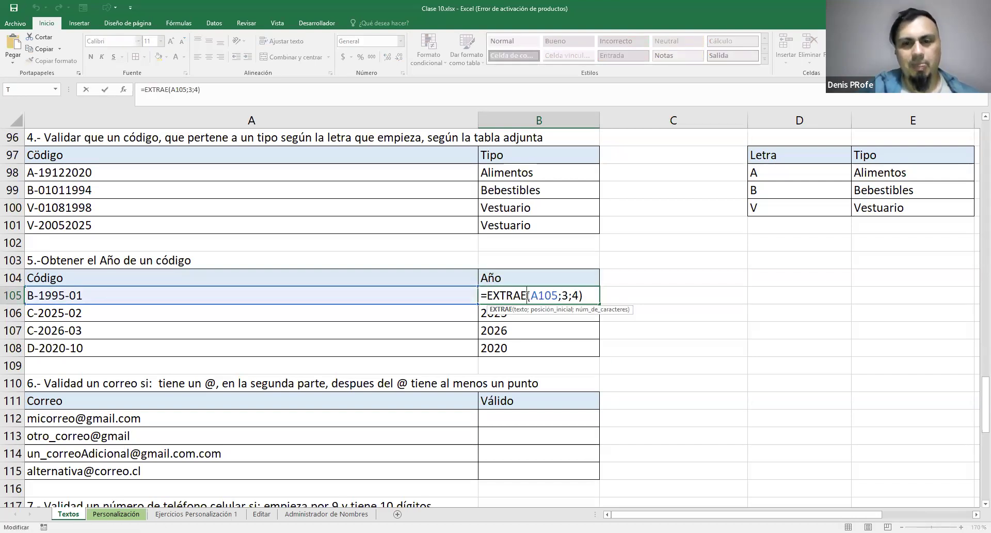
pyautogui.moveTo(531, 295); pyautogui.dragTo(559, 297)
pyautogui.click(565, 295)
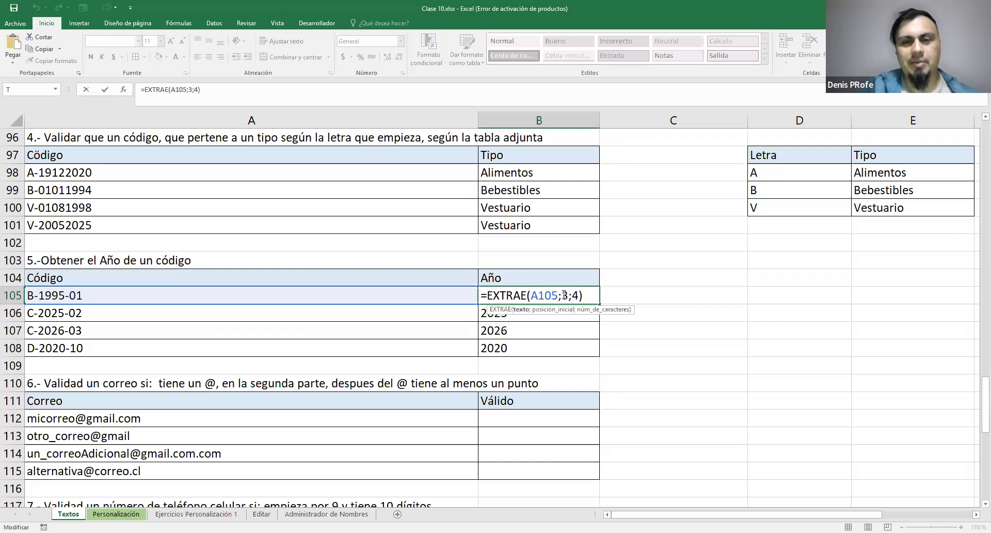
pyautogui.click(575, 295)
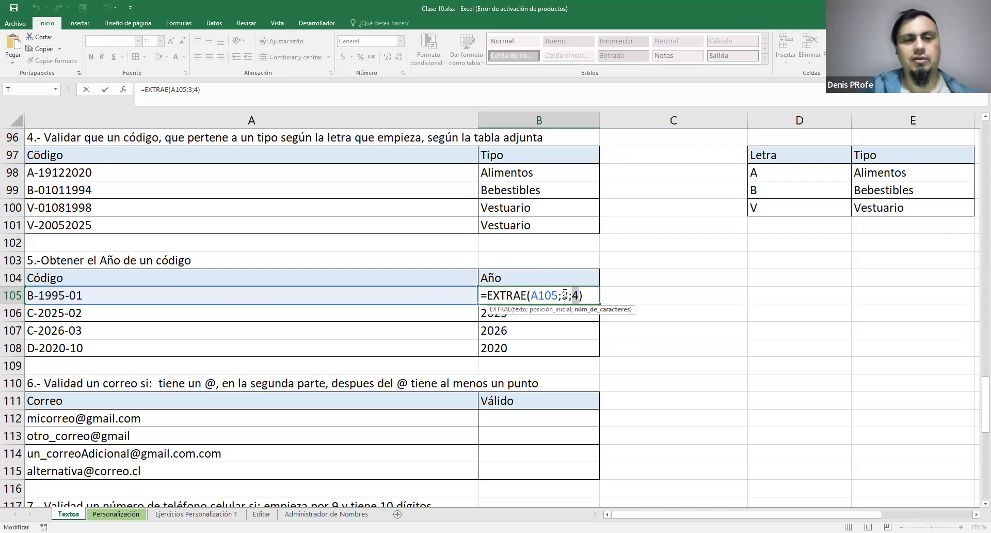
pyautogui.press('End')
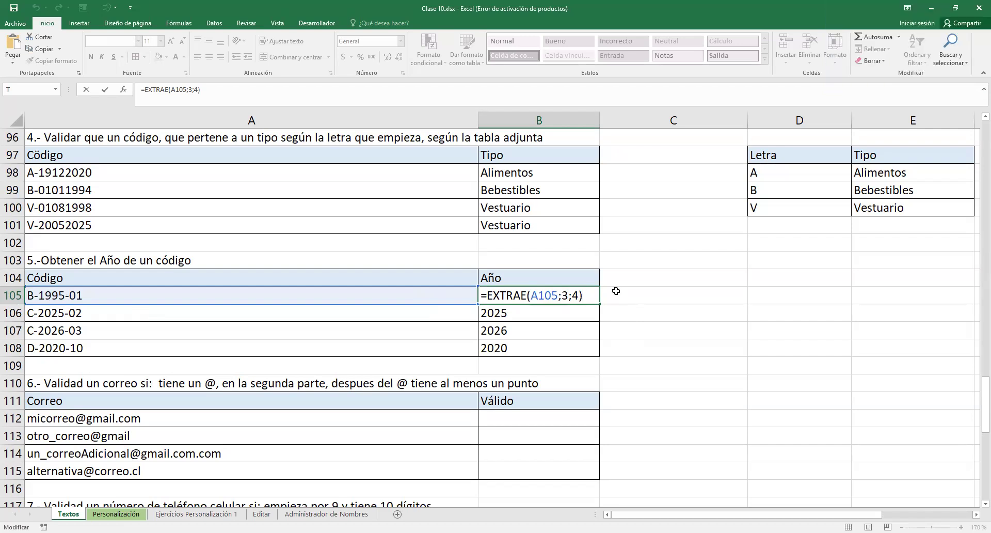
pyautogui.press('Return')
pyautogui.click(511, 295)
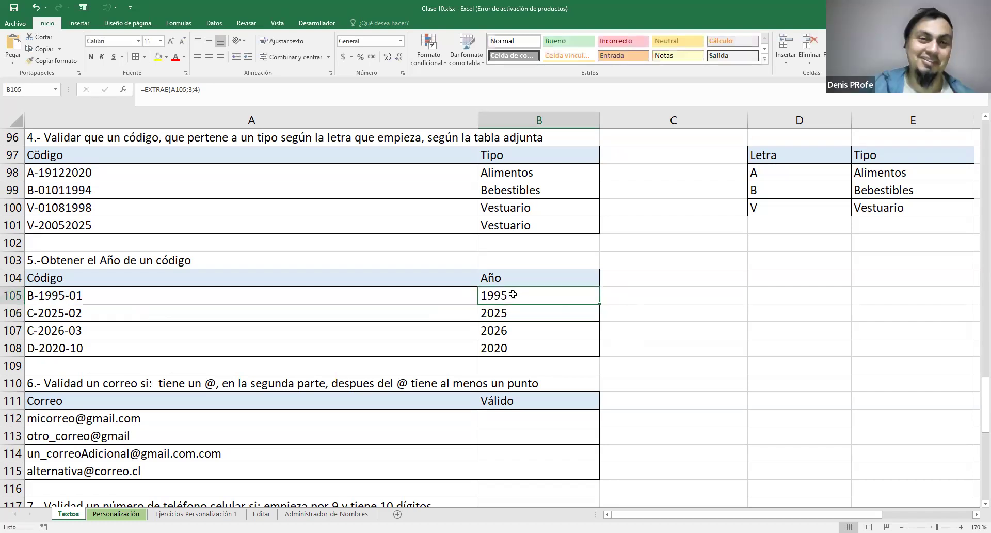
# Review exercise 2's full-name table in A83:D87 and look over the remaining exercises 6 and 7
pyautogui.scroll(8, 593, 314)
pyautogui.moveTo(51, 339); pyautogui.dragTo(803, 404)
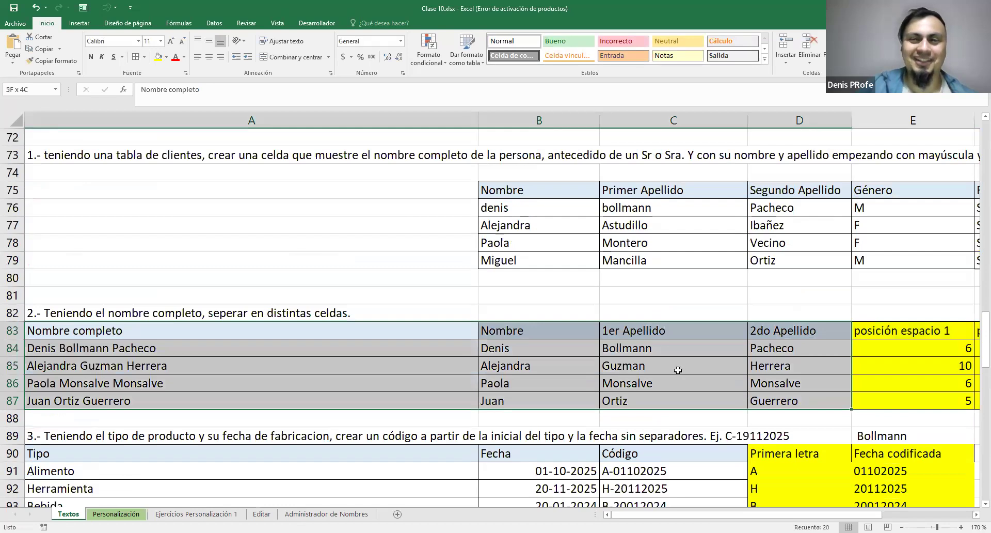
pyautogui.scroll(-11, 678, 370)
pyautogui.scroll(2, 682, 371)
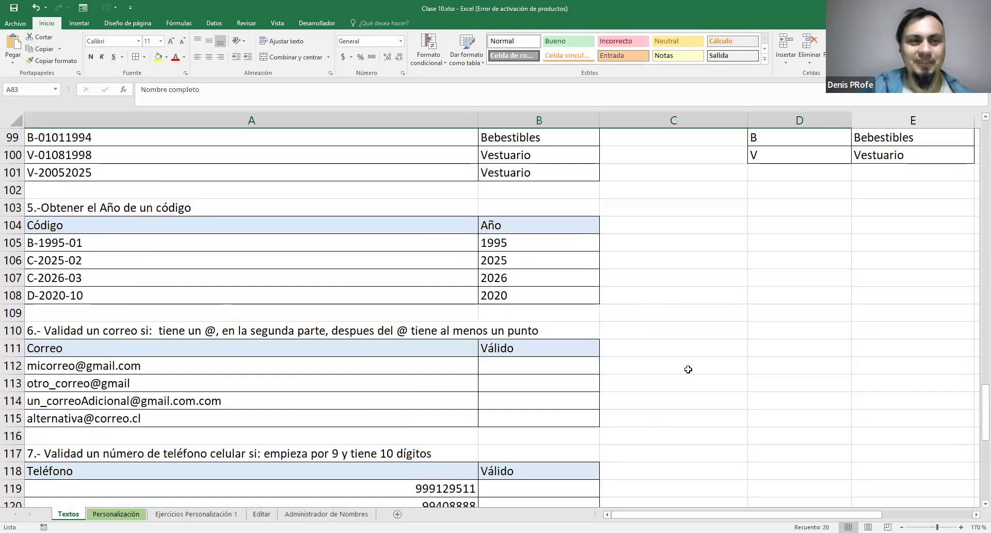
pyautogui.scroll(-3, 689, 369)
pyautogui.scroll(2, 688, 369)
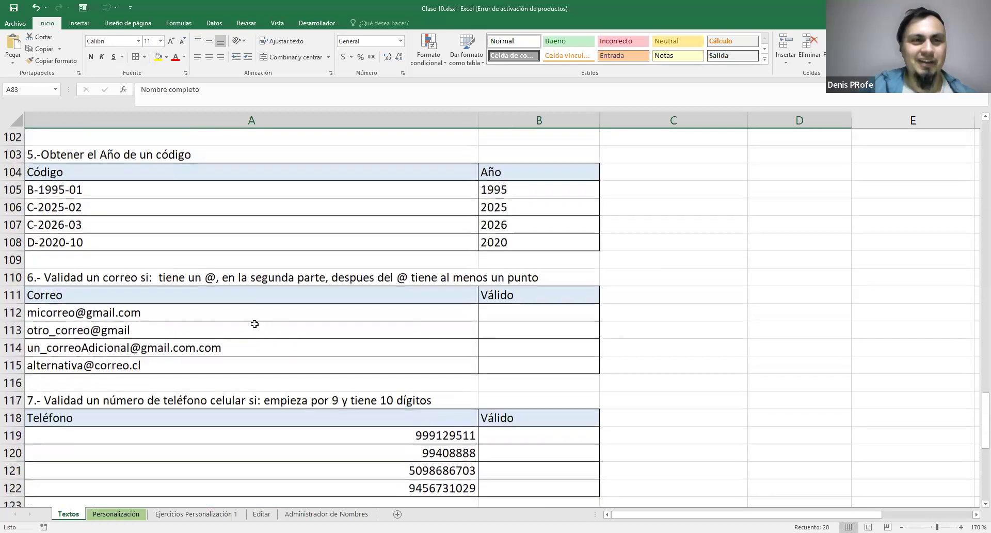
# Examine exercise 6's validation rule in A110 and the e-mail addresses listed in A112:A115
pyautogui.click(217, 282)
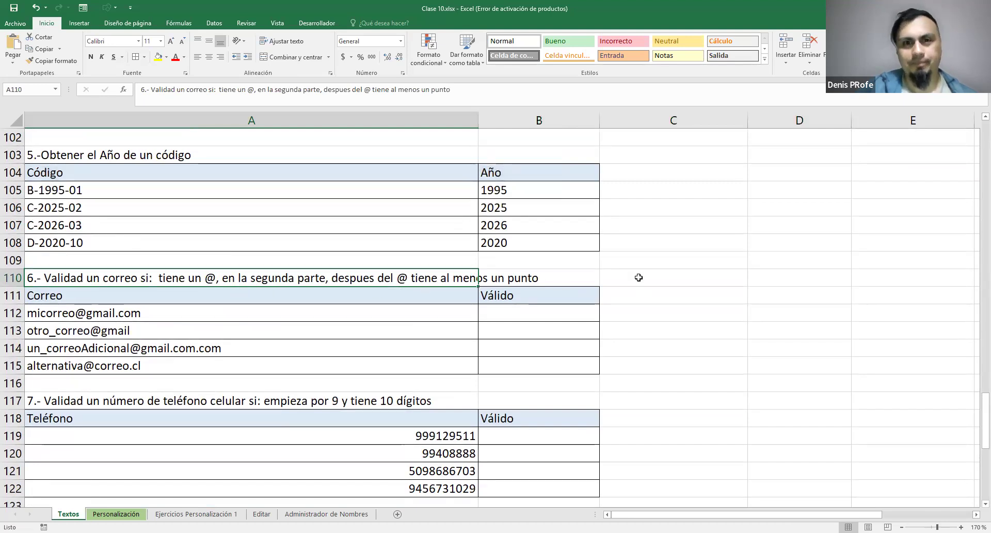
pyautogui.click(660, 295)
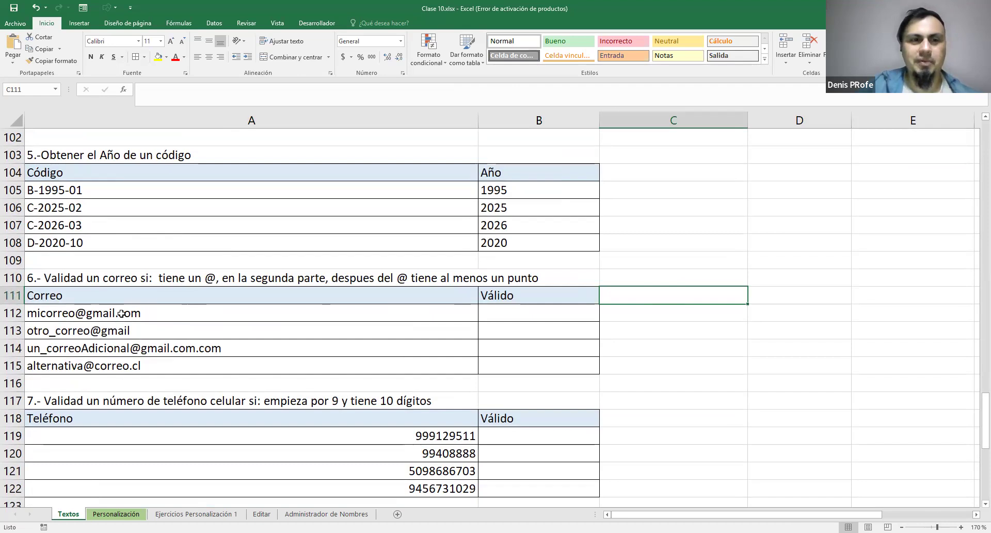
pyautogui.click(106, 319)
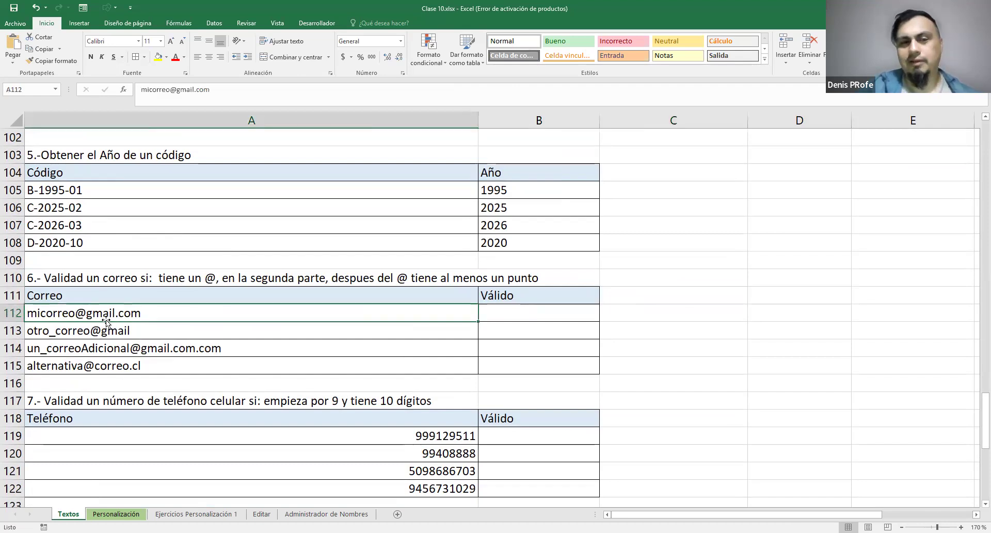
pyautogui.moveTo(98, 362); pyautogui.dragTo(125, 315)
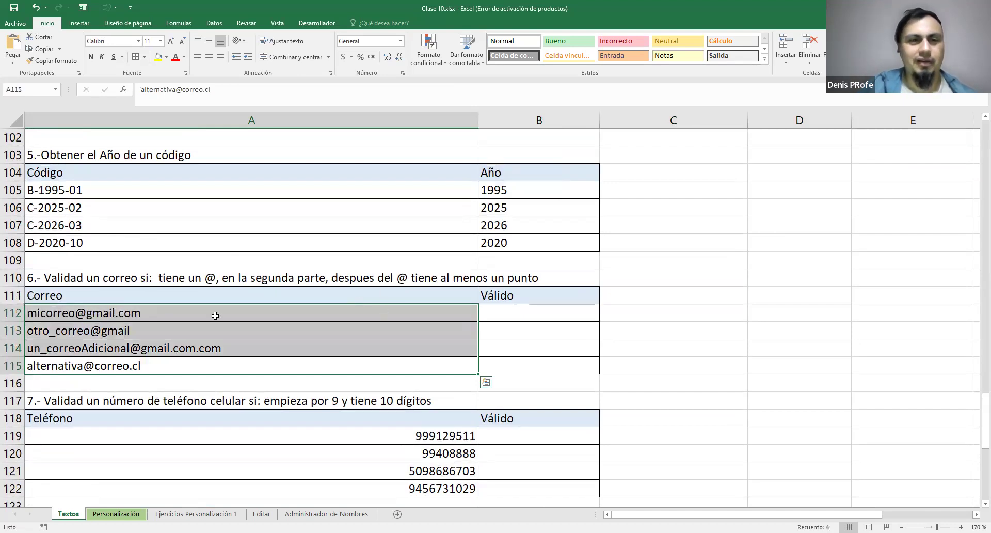
pyautogui.click(215, 315)
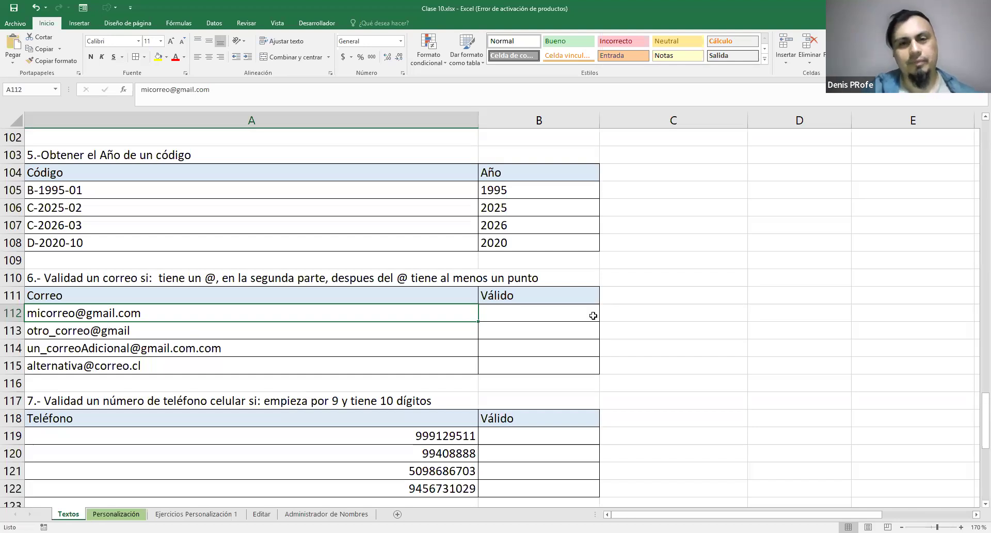
# Label C111 with @ to head a helper column beside exercise 6's e-mail table
pyautogui.click(545, 310)
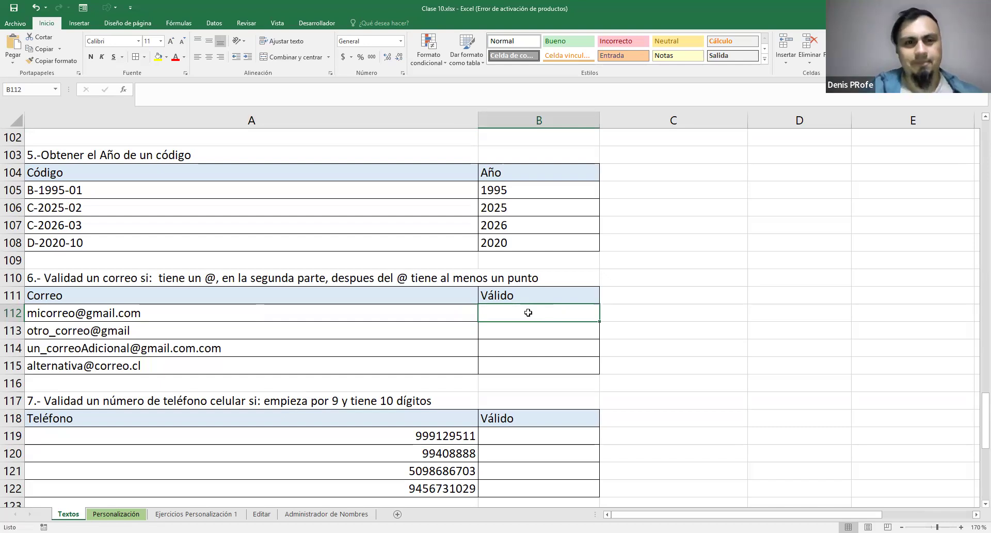
pyautogui.click(632, 287)
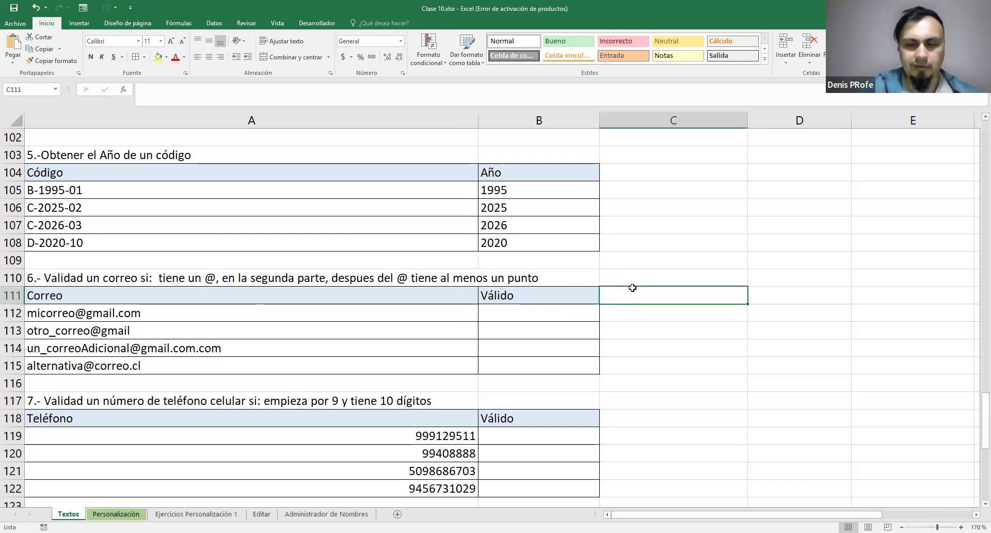
pyautogui.write('@')
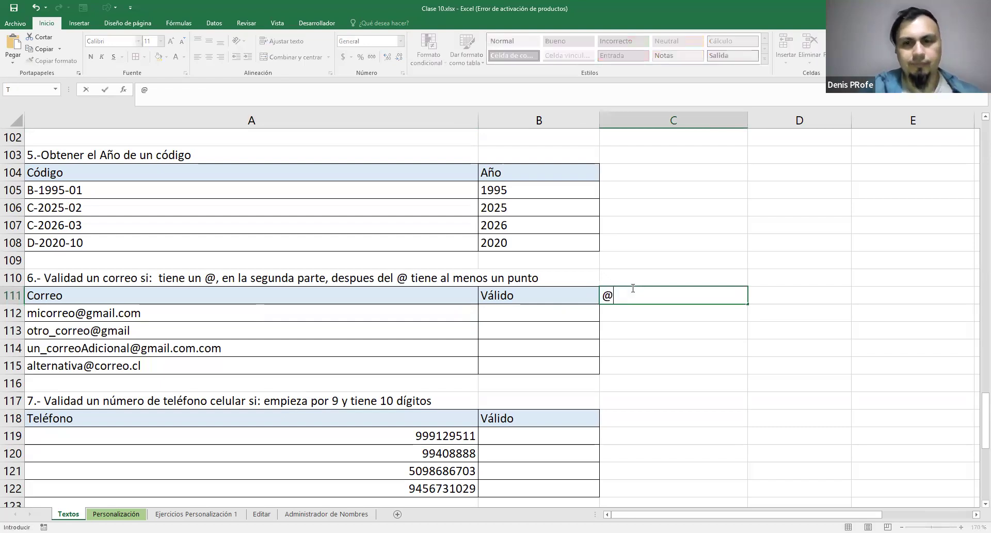
pyautogui.click(632, 318)
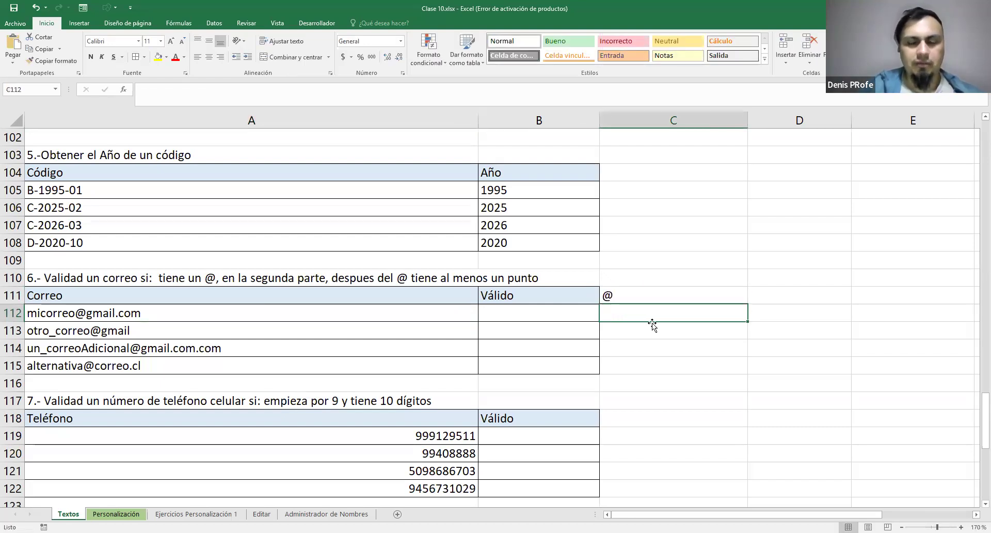
pyautogui.write('=H')
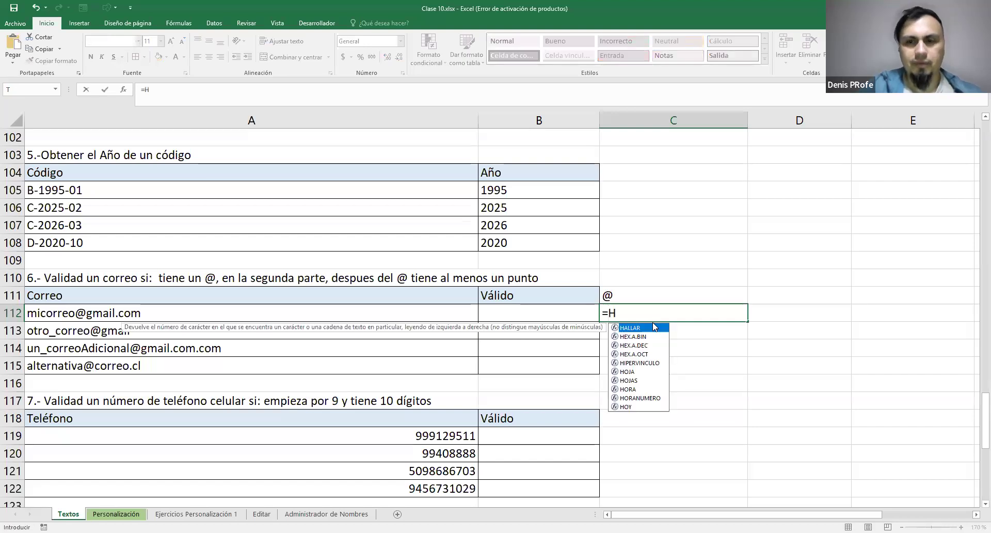
pyautogui.doubleClick(654, 327)
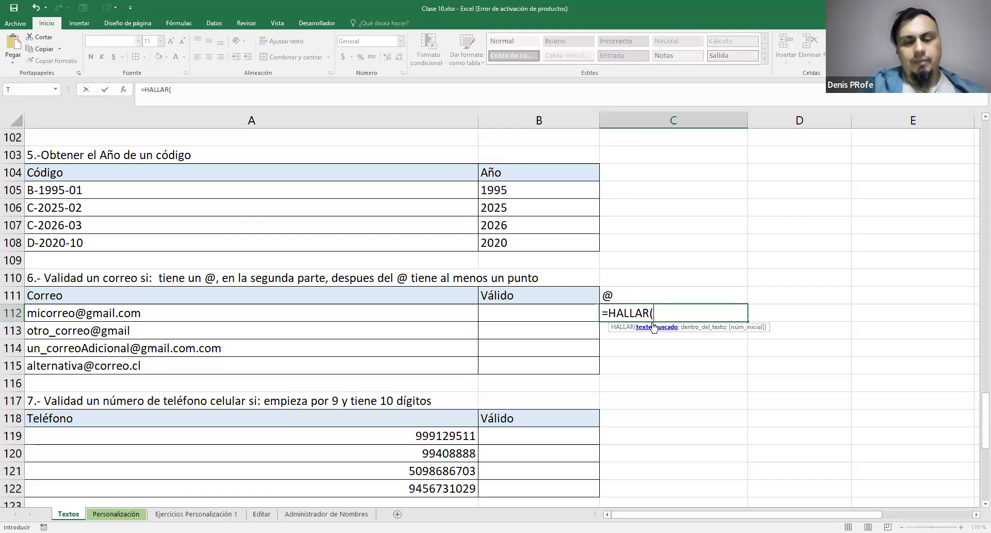
pyautogui.press('Escape')
# Look through the text function reference and examine the HALLAR and ENCONTRAR entries in A24:A26
pyautogui.scroll(20, 584, 320)
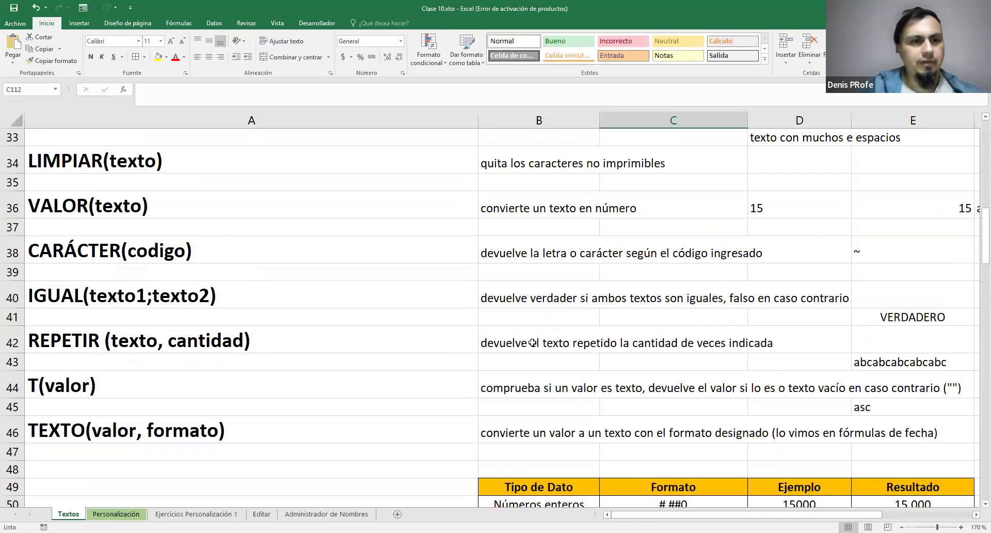
pyautogui.scroll(3, 481, 355)
pyautogui.scroll(3, 481, 355)
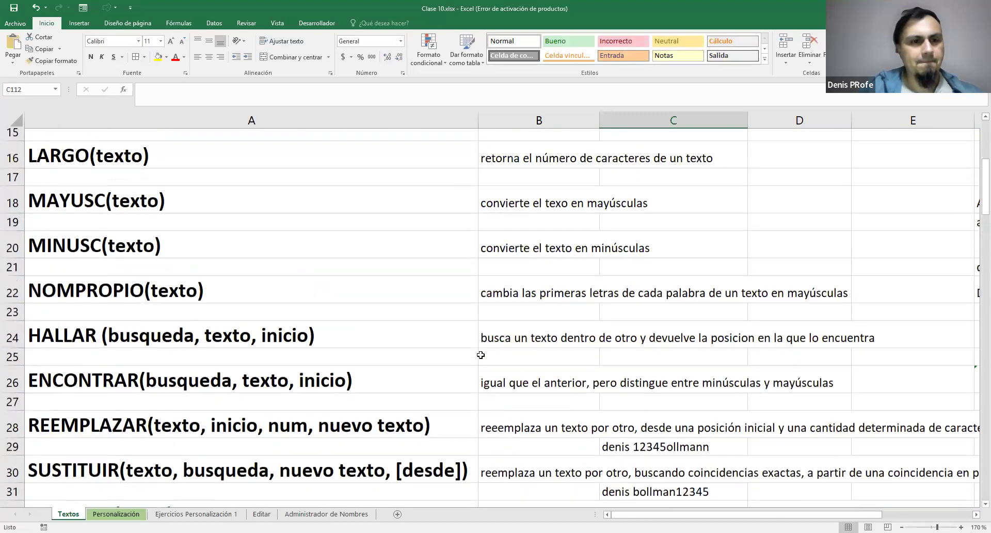
pyautogui.scroll(5, 481, 355)
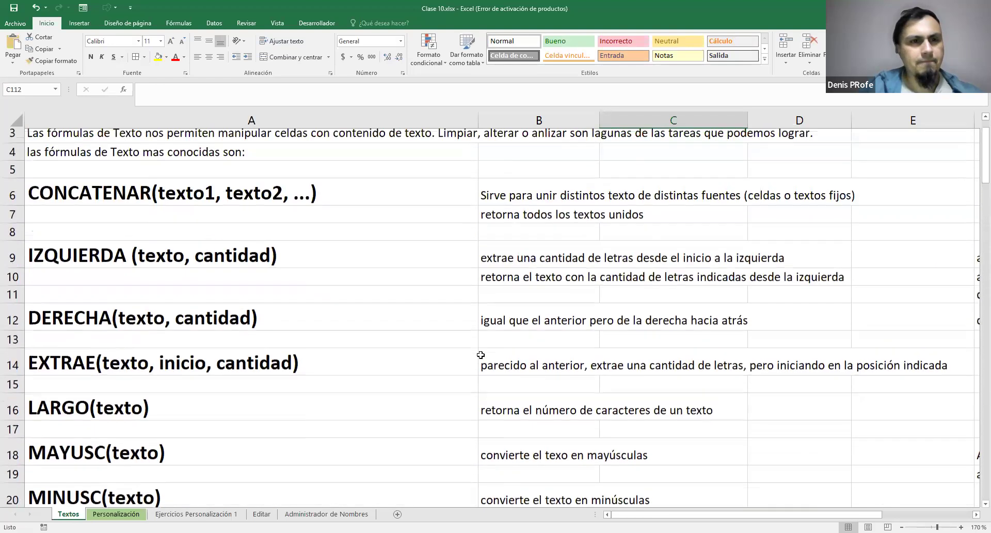
pyautogui.scroll(-2, 481, 355)
pyautogui.scroll(-1, 480, 355)
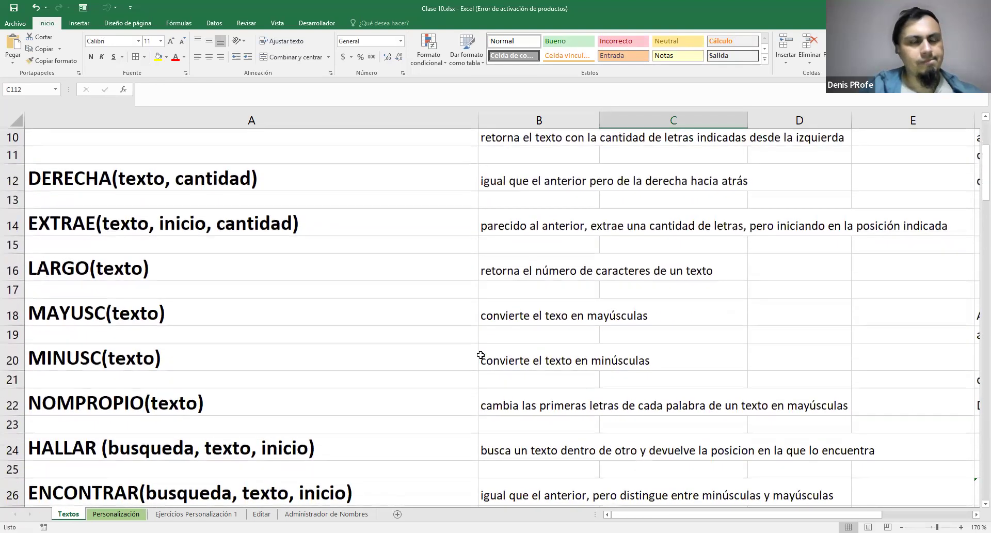
pyautogui.scroll(-1, 480, 355)
pyautogui.scroll(-1, 480, 355)
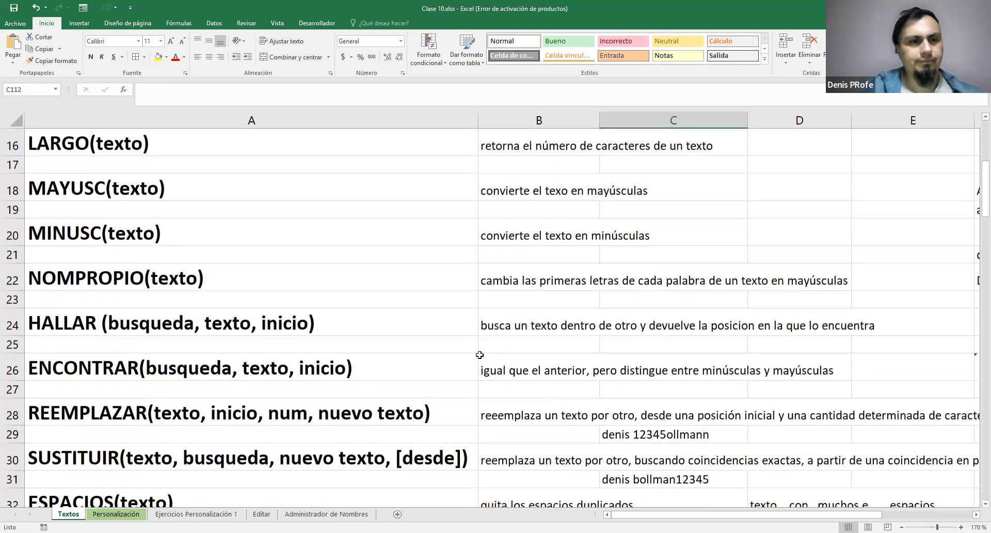
pyautogui.scroll(-1, 480, 355)
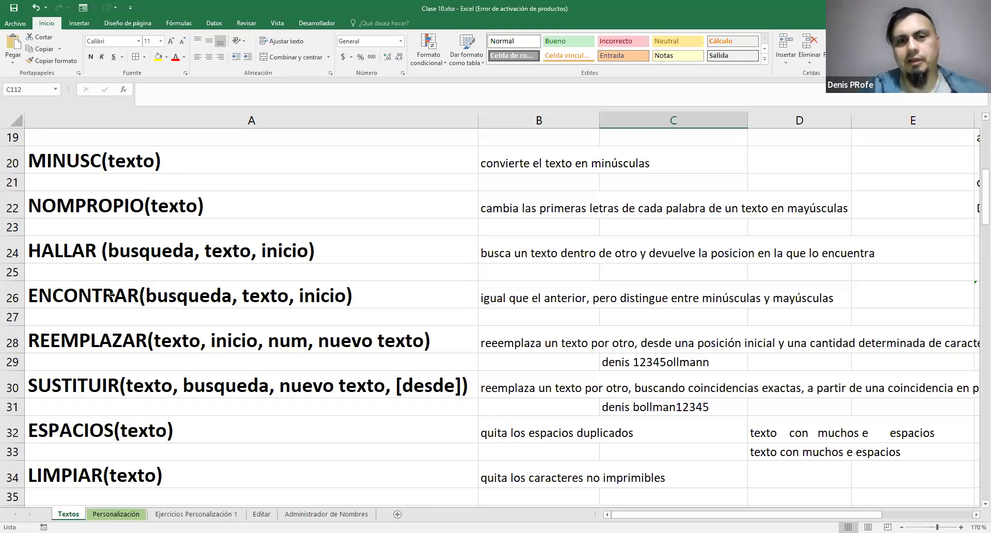
pyautogui.moveTo(94, 254); pyautogui.dragTo(126, 290)
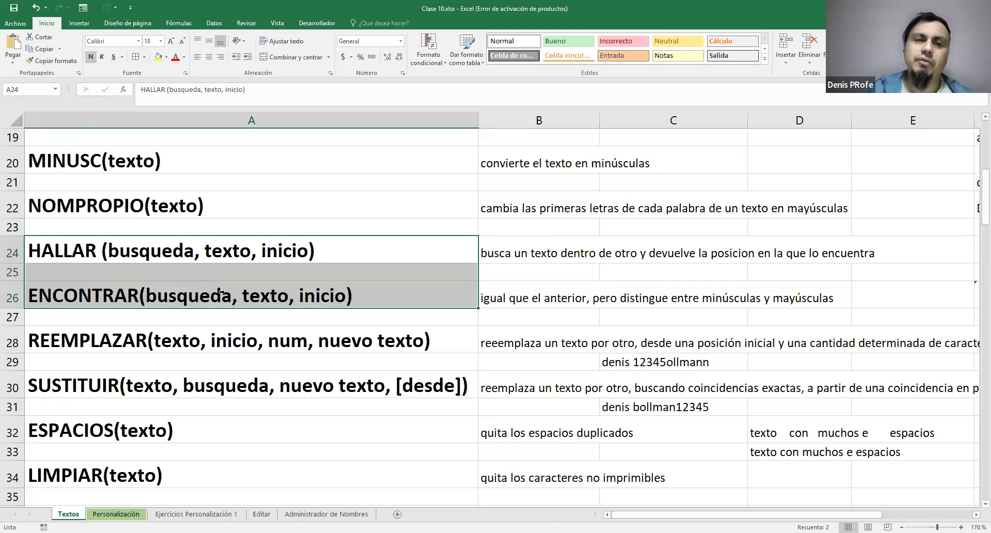
# Look over the reference entries from REEMPLAZAR to TEXTO and return to exercise 6
pyautogui.scroll(-1, 232, 300)
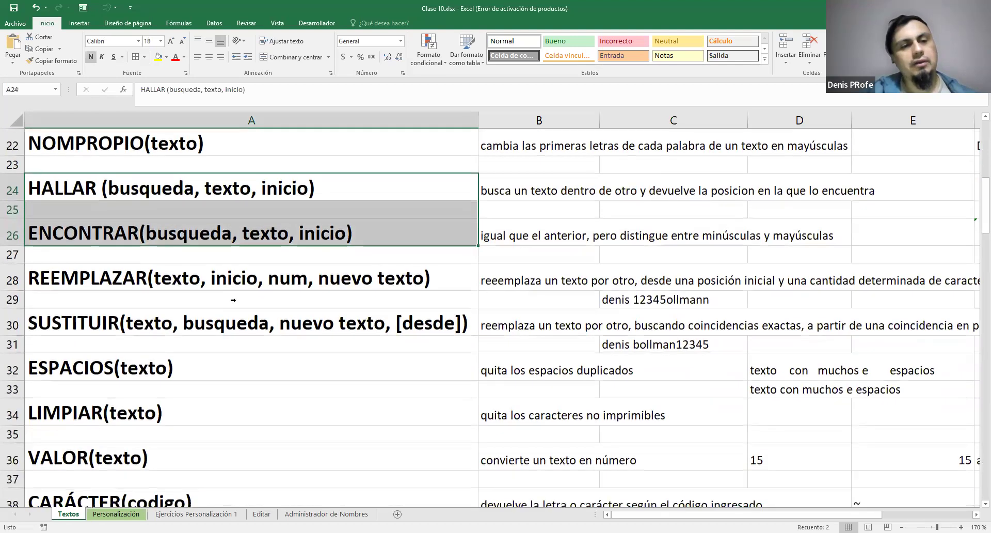
pyautogui.scroll(-2, 233, 300)
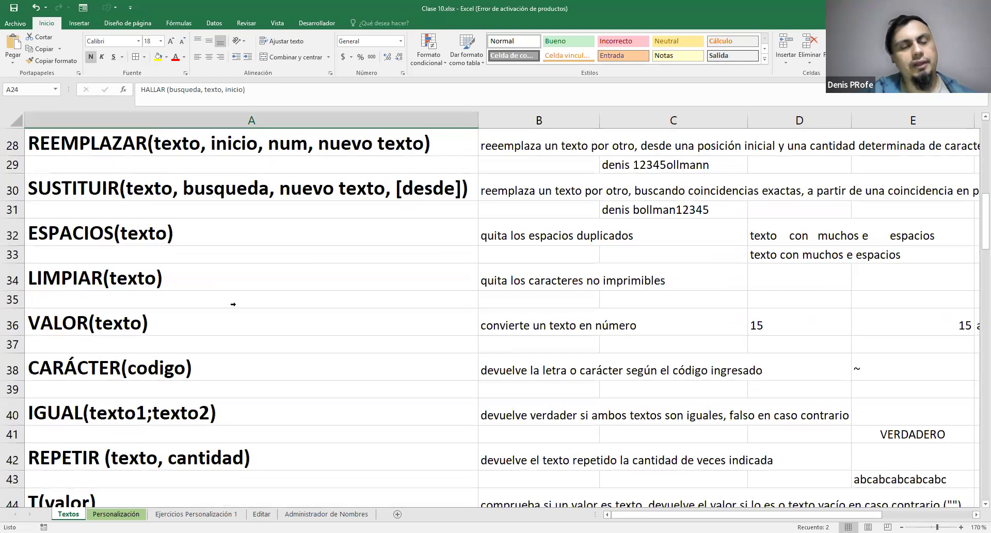
pyautogui.scroll(3, 233, 304)
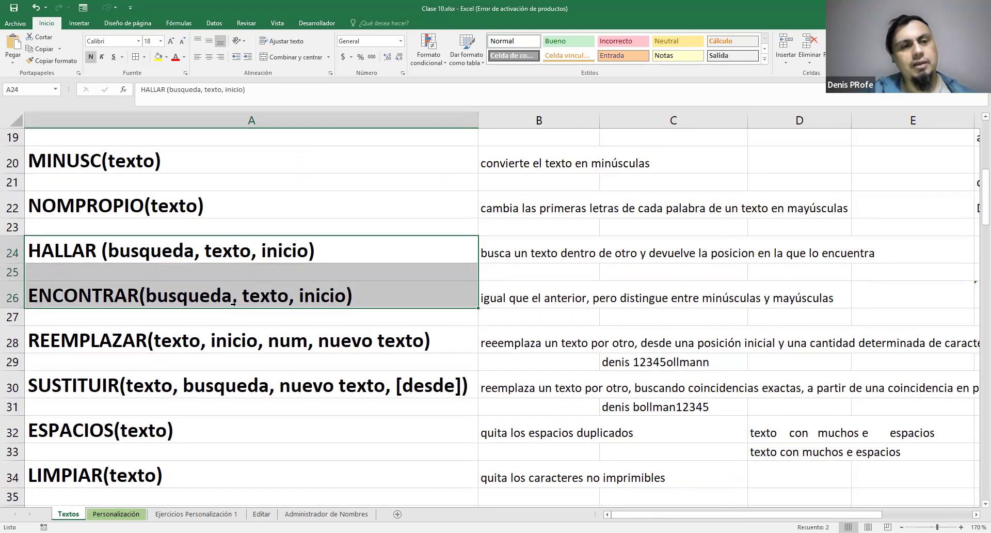
pyautogui.scroll(-1, 233, 304)
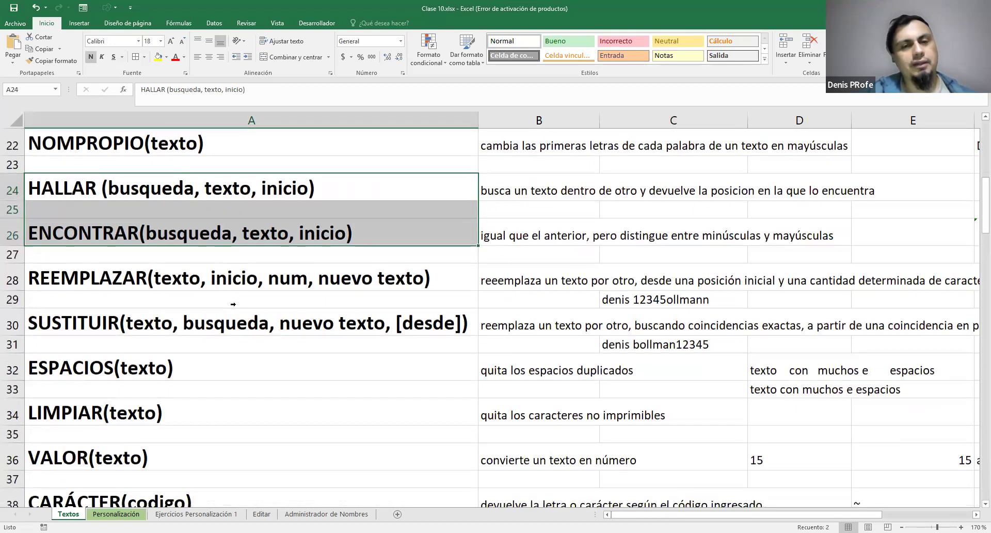
pyautogui.scroll(-1, 234, 305)
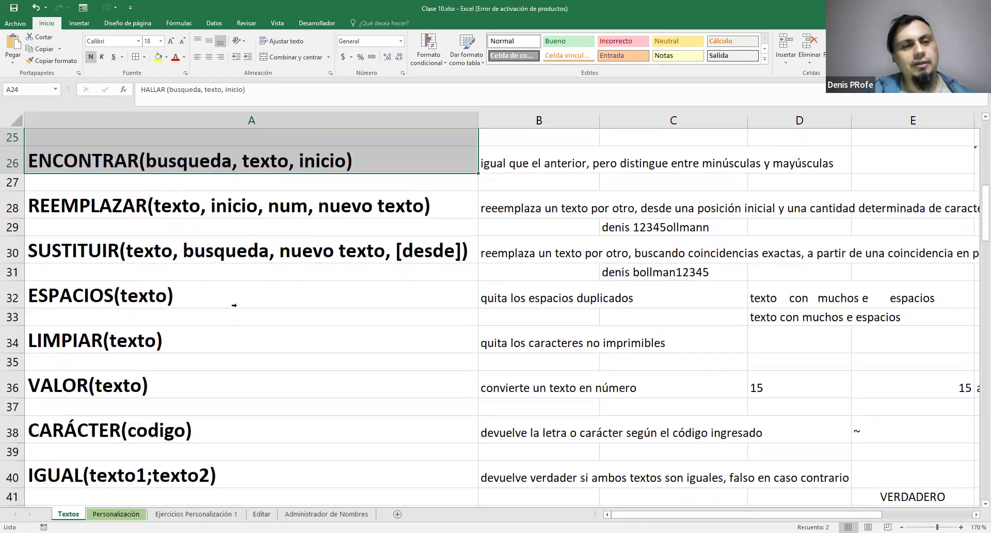
pyautogui.scroll(-1, 234, 305)
pyautogui.scroll(-20, 235, 306)
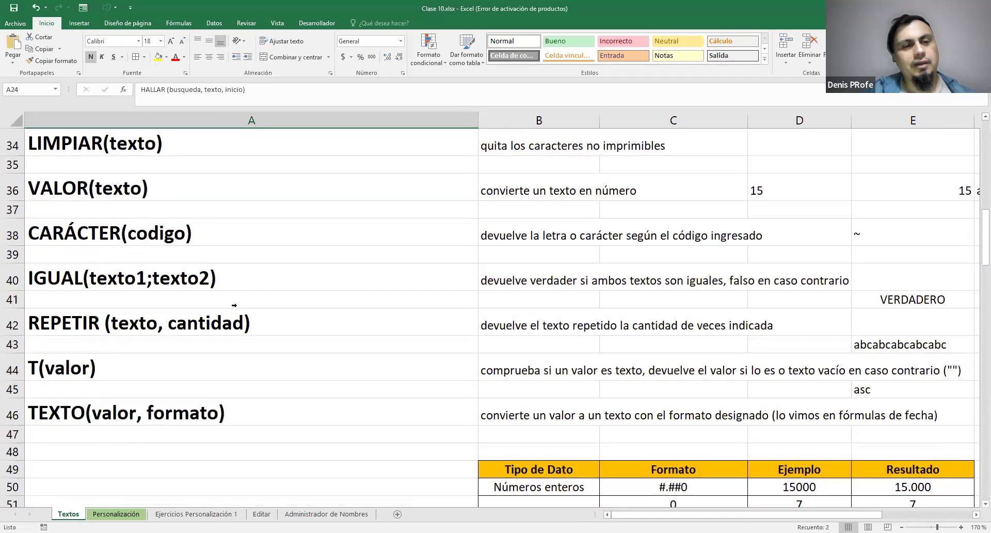
pyautogui.scroll(-9, 236, 308)
pyautogui.scroll(5, 372, 318)
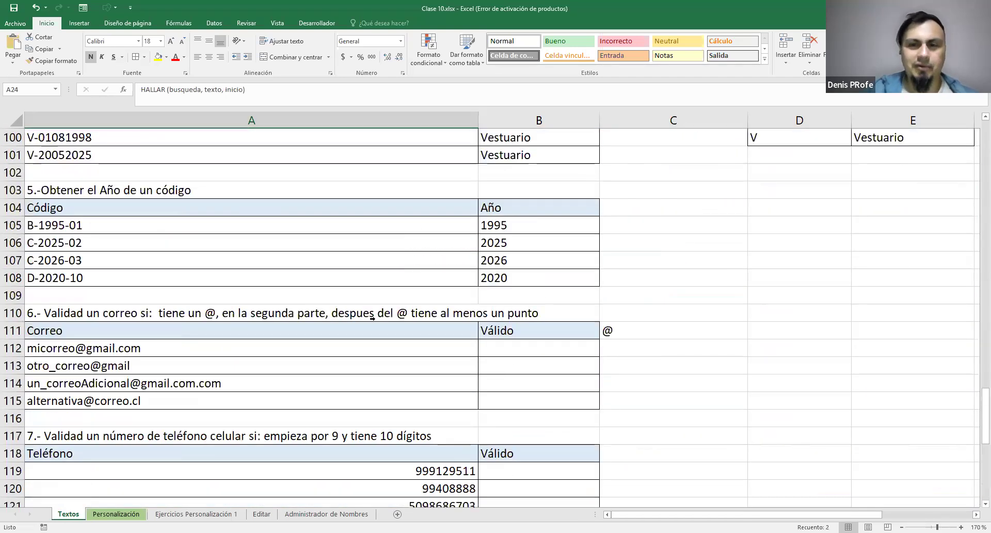
# Enter =ENCONTRAR("@";A112) in C112 and fill the formula down to C115
pyautogui.click(621, 347)
pyautogui.write('=')
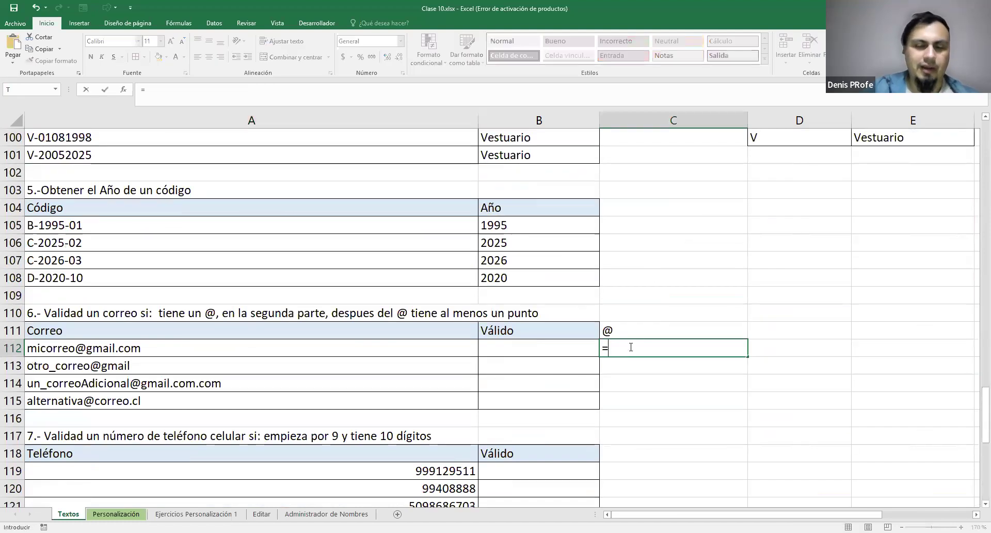
pyautogui.write('ENCONTRAR(')
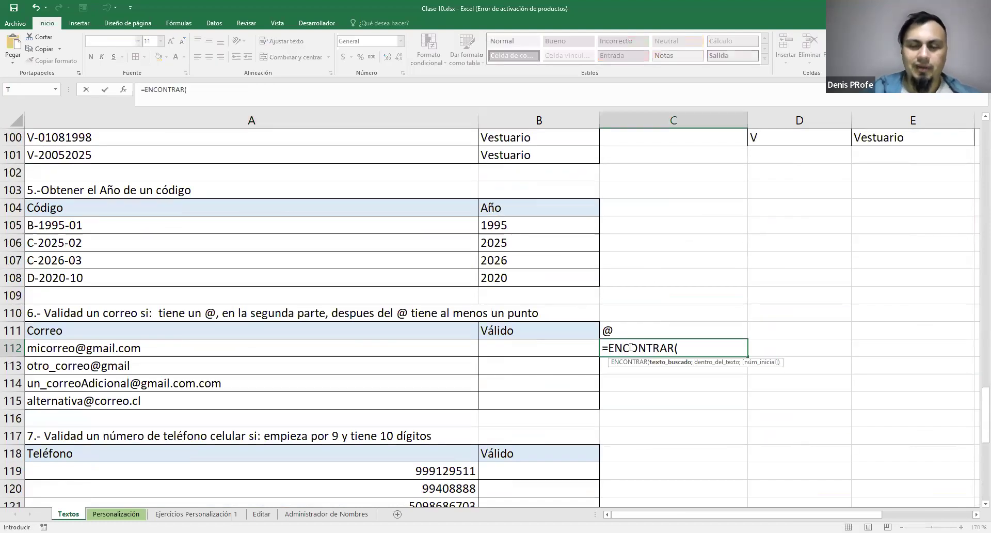
pyautogui.write('"@"')
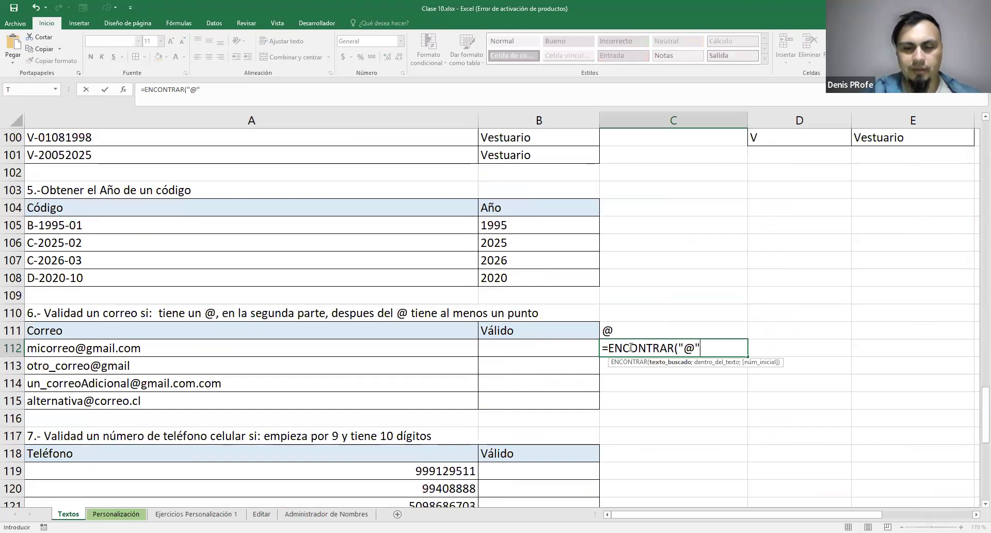
pyautogui.press('BackSpace')
pyautogui.write(';')
pyautogui.click(193, 347)
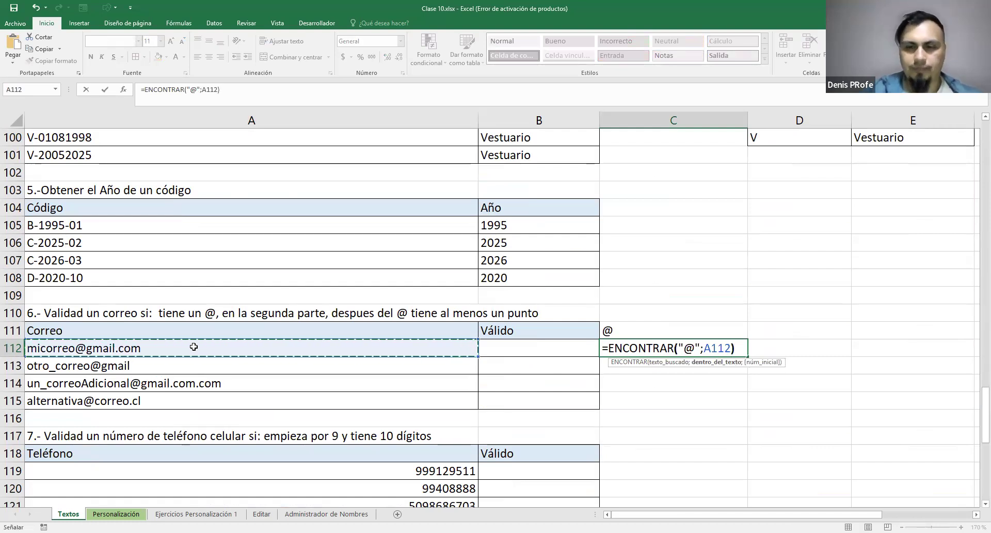
pyautogui.press('Return')
pyautogui.press('Up')
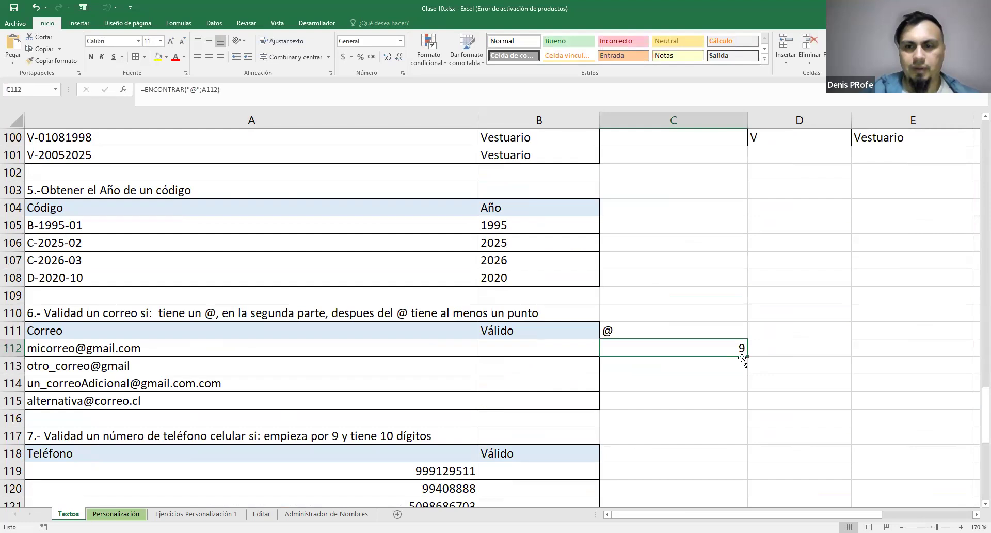
pyautogui.moveTo(742, 360); pyautogui.dragTo(747, 401)
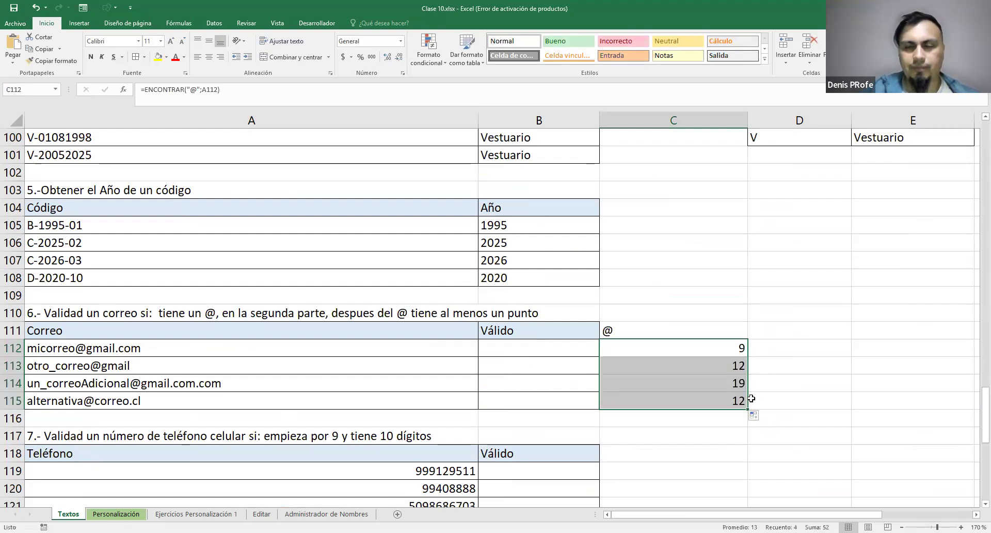
# Enter the test text sfdsf in A116 and extend the ENCONTRAR formula to C116
pyautogui.click(153, 418)
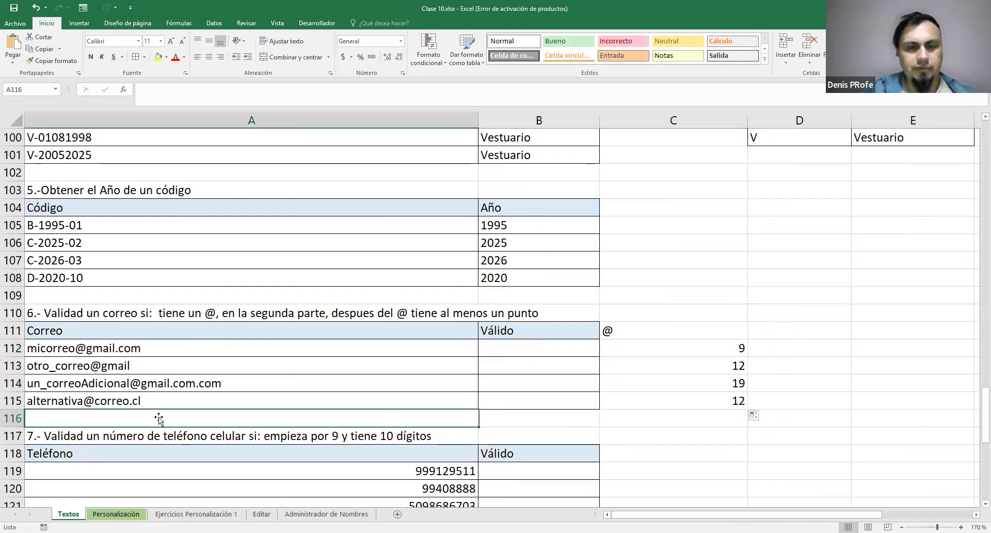
pyautogui.write('sfdsf')
pyautogui.click(626, 422)
pyautogui.click(119, 418)
pyautogui.click(738, 400)
pyautogui.moveTo(747, 409); pyautogui.dragTo(747, 415)
# Compare the ENCONTRAR formula and result in C116 with those in C112
pyautogui.doubleClick(676, 419)
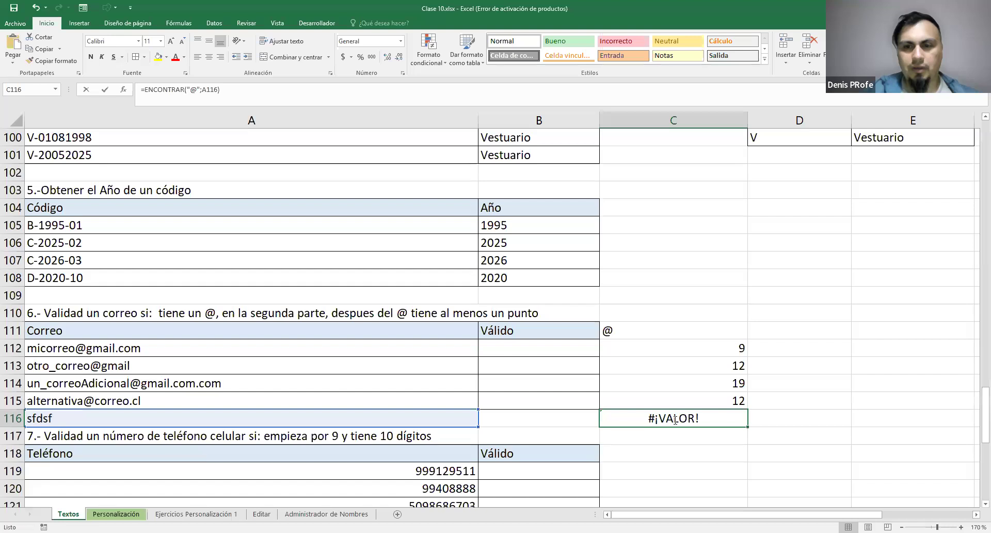
pyautogui.press('Escape')
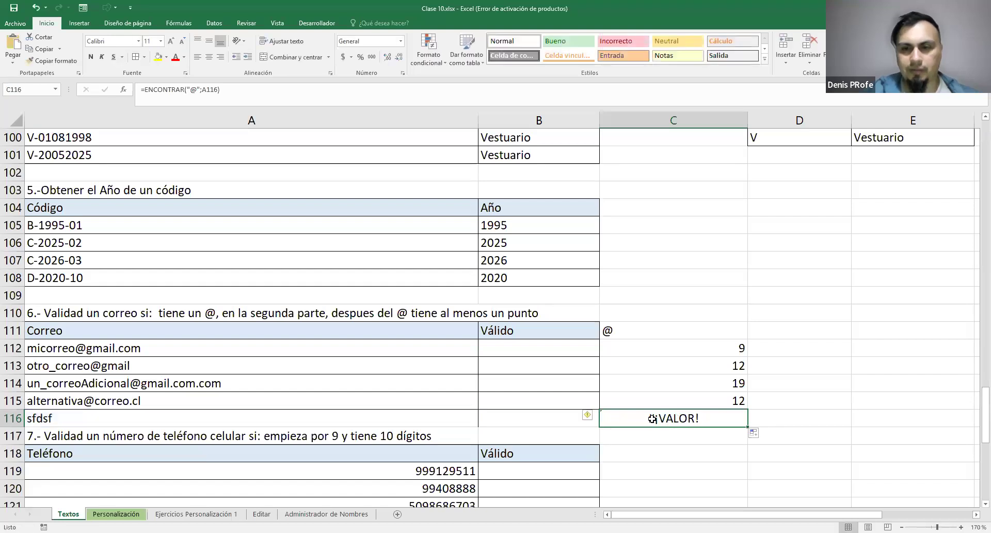
pyautogui.click(736, 347)
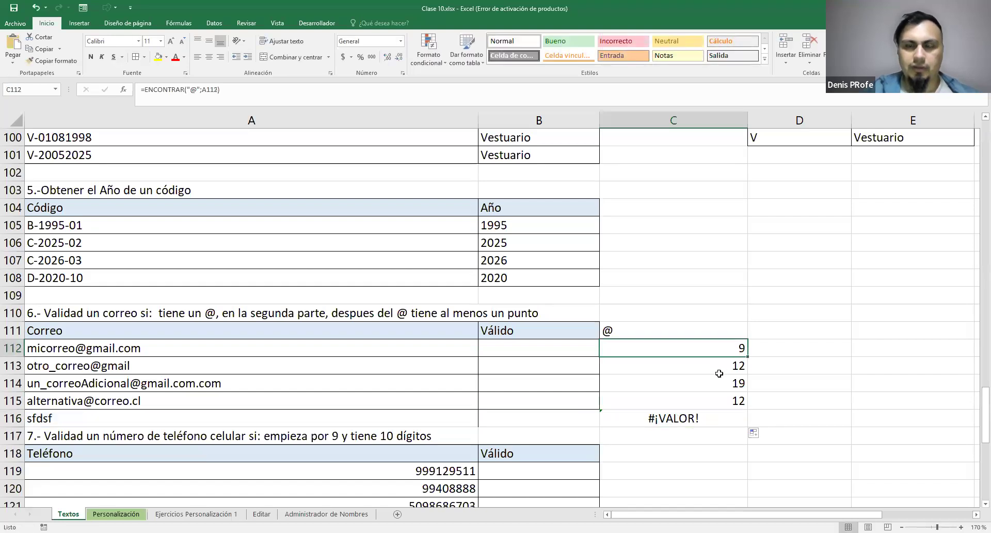
pyautogui.doubleClick(711, 419)
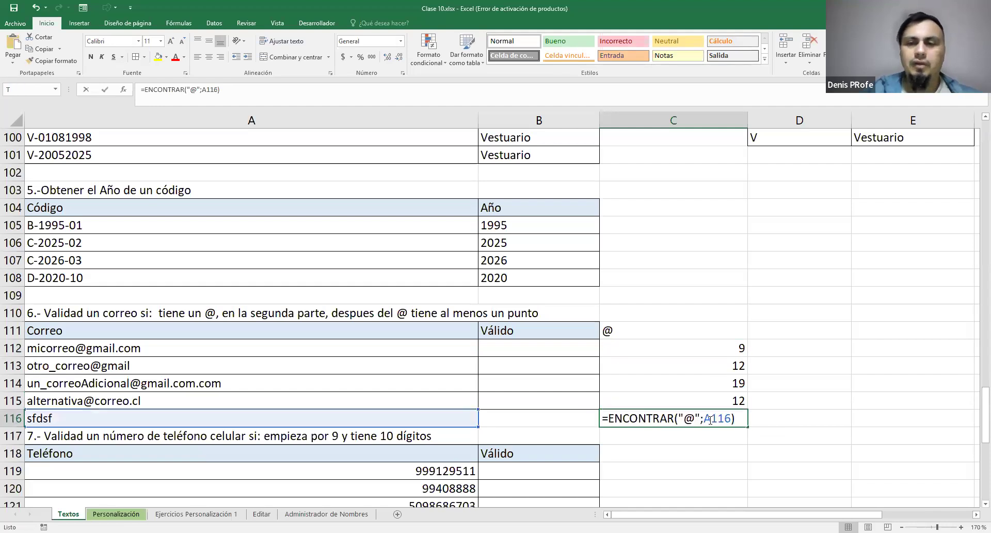
pyautogui.press('Escape')
pyautogui.click(736, 347)
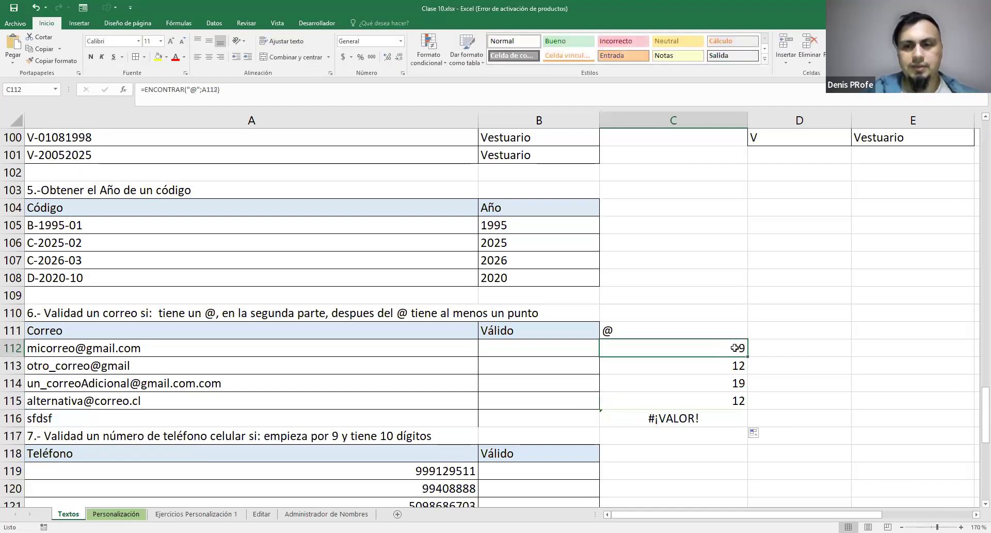
# Enter the formula =SI(C112>0;"OK") in D112 to evaluate the @ position of the first e-mail
pyautogui.click(763, 349)
pyautogui.write('=S')
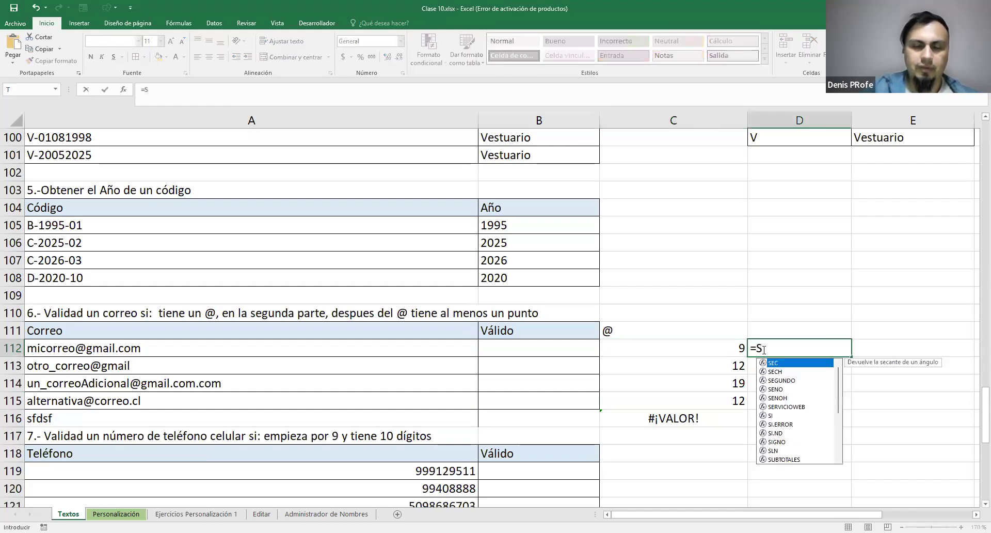
pyautogui.write('S')
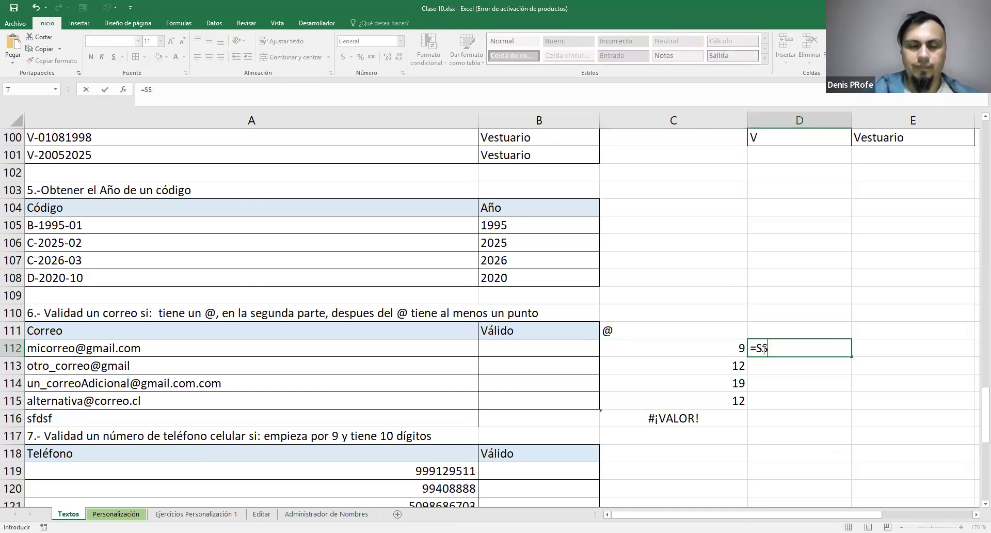
pyautogui.press('BackSpace')
pyautogui.press('BackSpace')
pyautogui.write('SI')
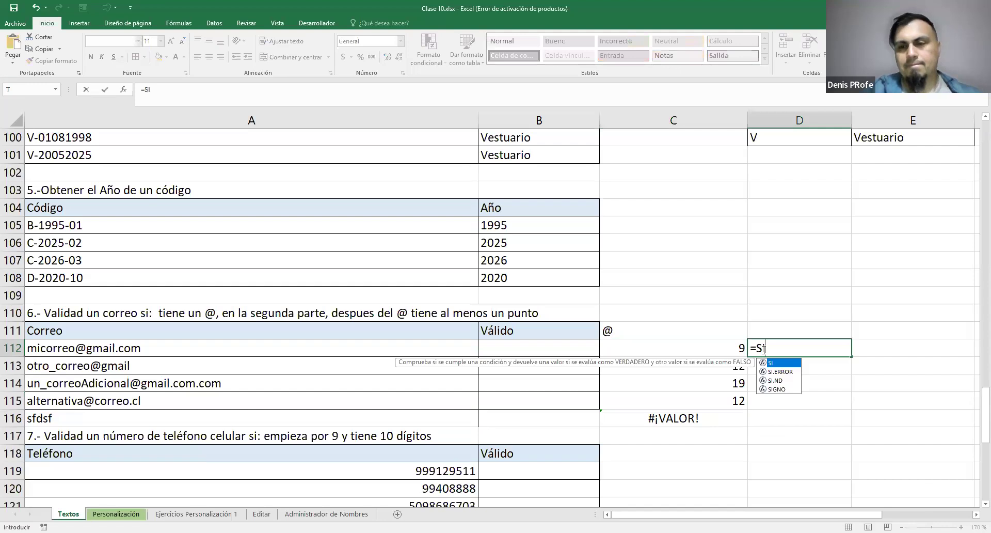
pyautogui.write('(')
pyautogui.click(735, 347)
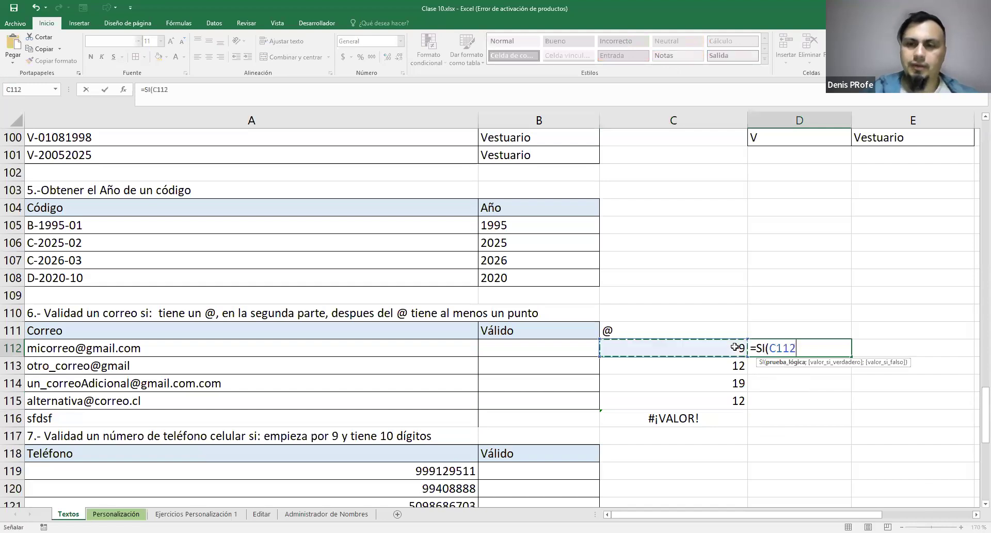
pyautogui.write('>0)')
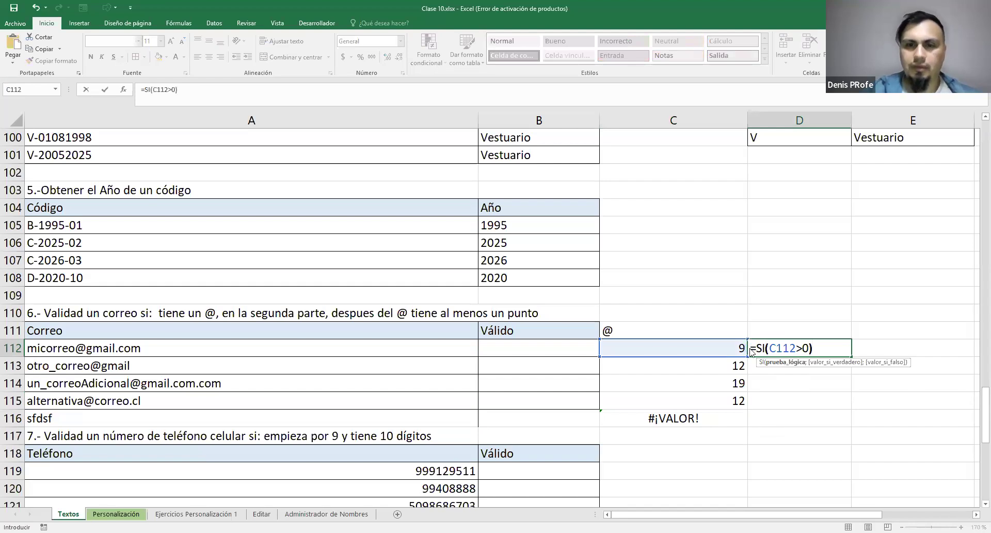
pyautogui.press('Return')
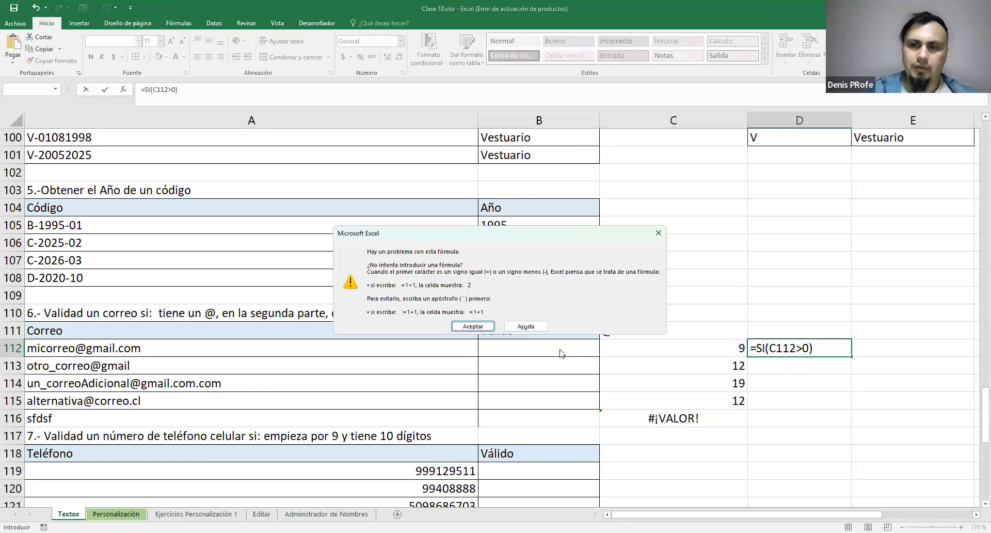
pyautogui.click(486, 326)
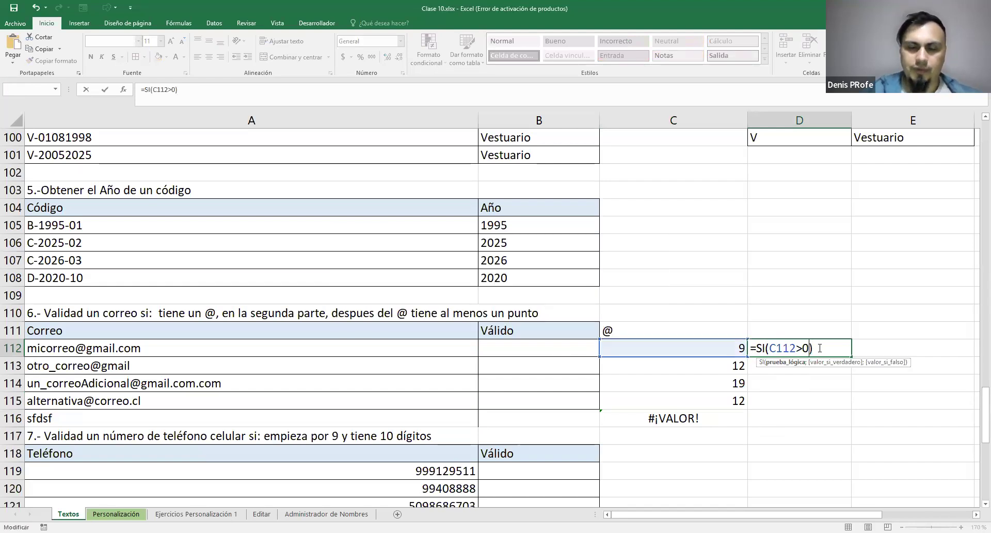
pyautogui.press('Left')
pyautogui.write(';"OK"')
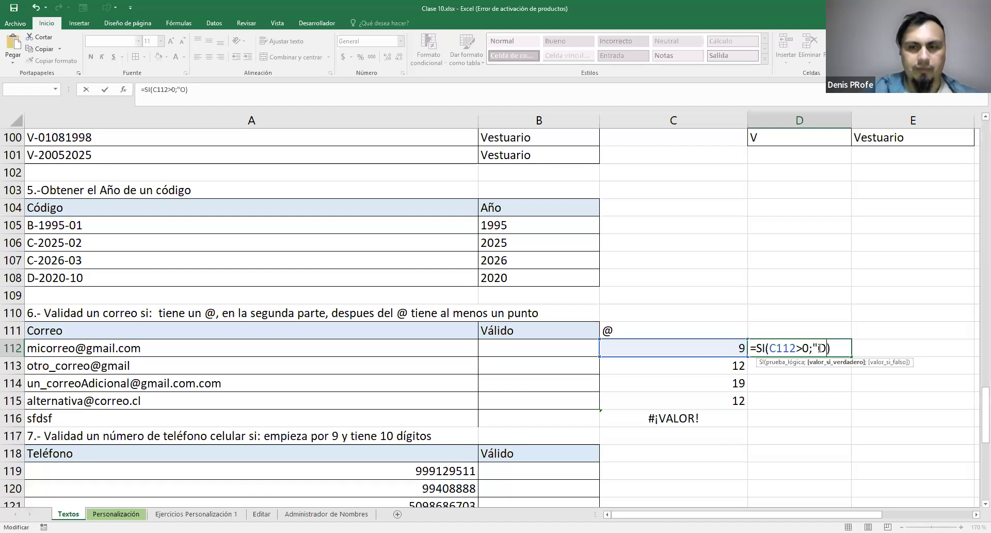
pyautogui.press('Return')
# Fill the SI formula from D112 down to D116
pyautogui.click(831, 348)
pyautogui.moveTo(851, 356); pyautogui.dragTo(809, 351)
pyautogui.press('Down')
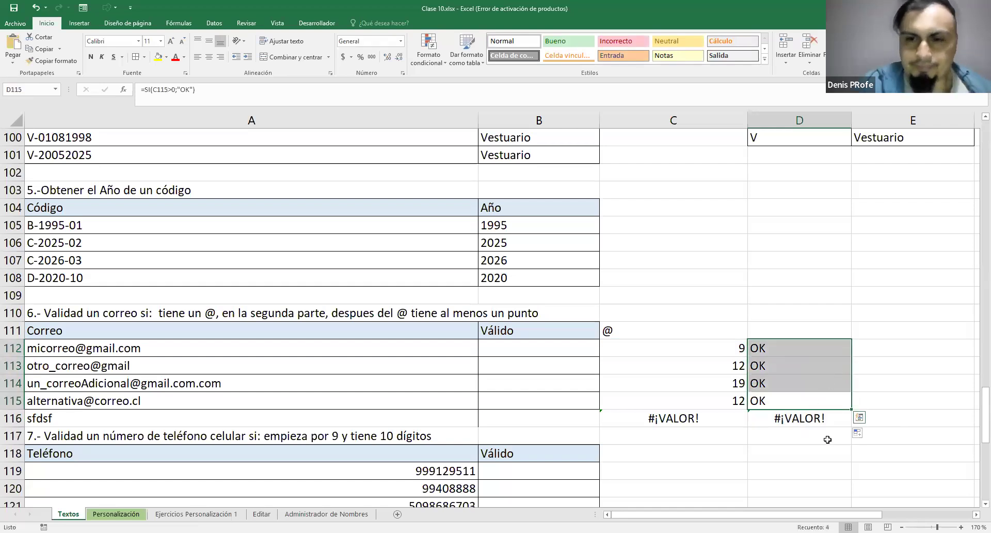
# Compare the ENCONTRAR formulas and results in C112:C116 with the SI results in D112:D116
pyautogui.click(791, 419)
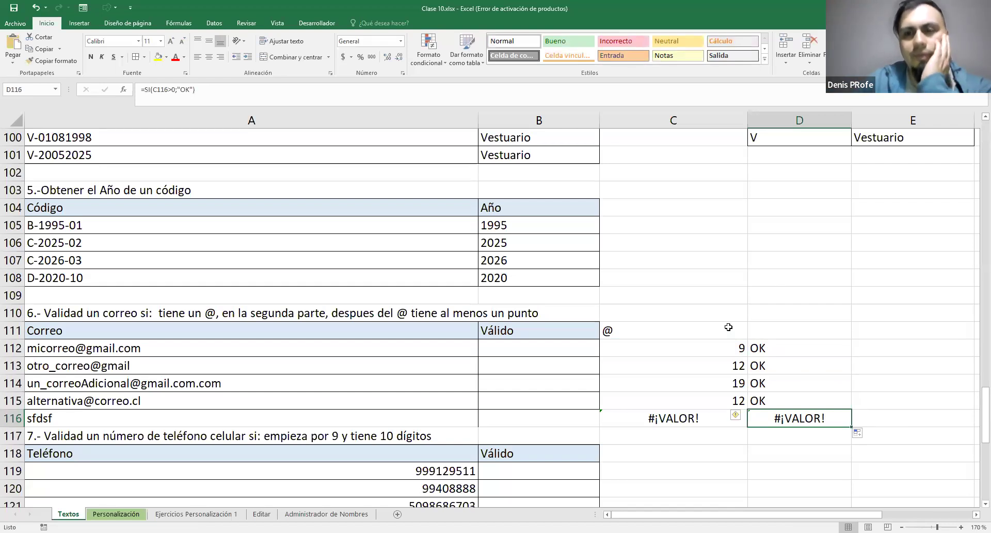
pyautogui.doubleClick(623, 342)
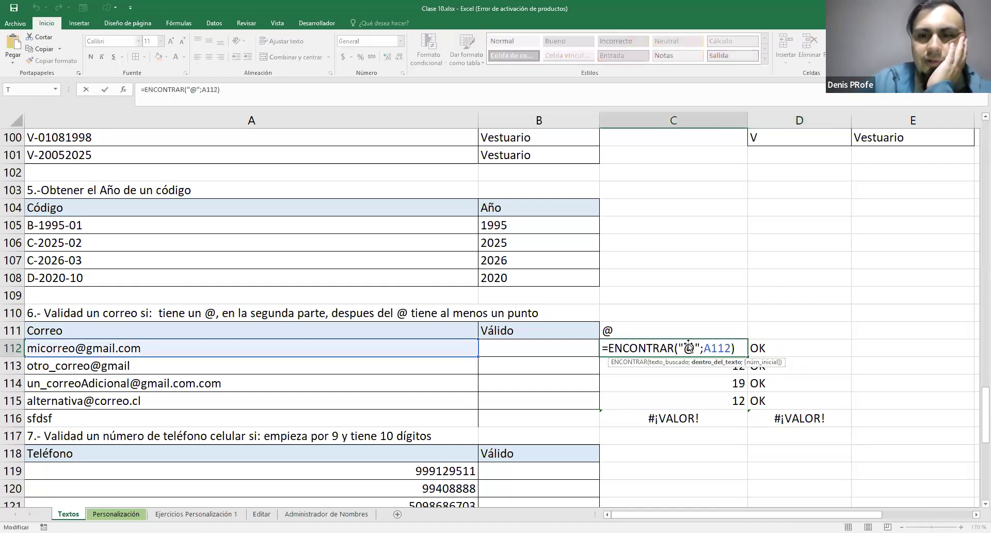
pyautogui.press('Escape')
pyautogui.moveTo(709, 349); pyautogui.dragTo(739, 402)
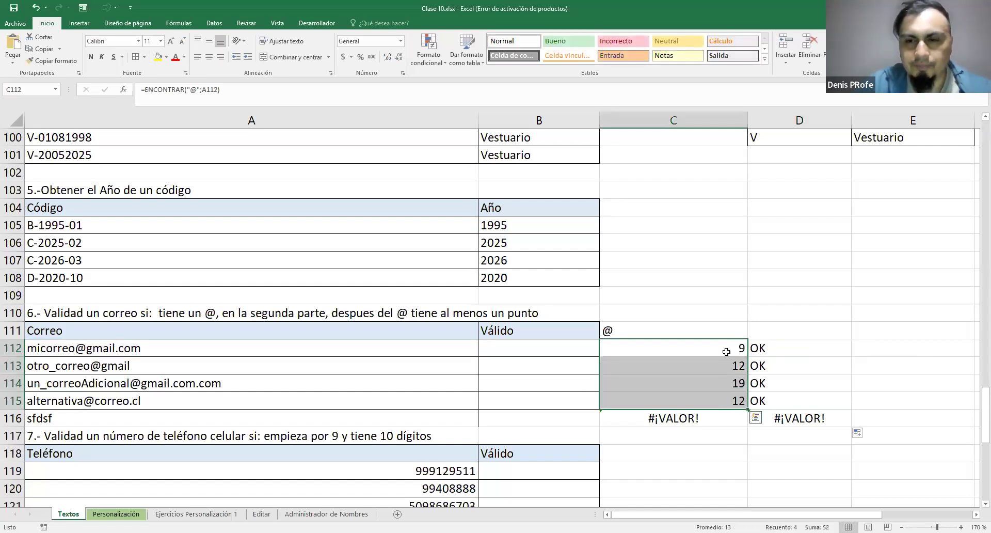
pyautogui.click(715, 419)
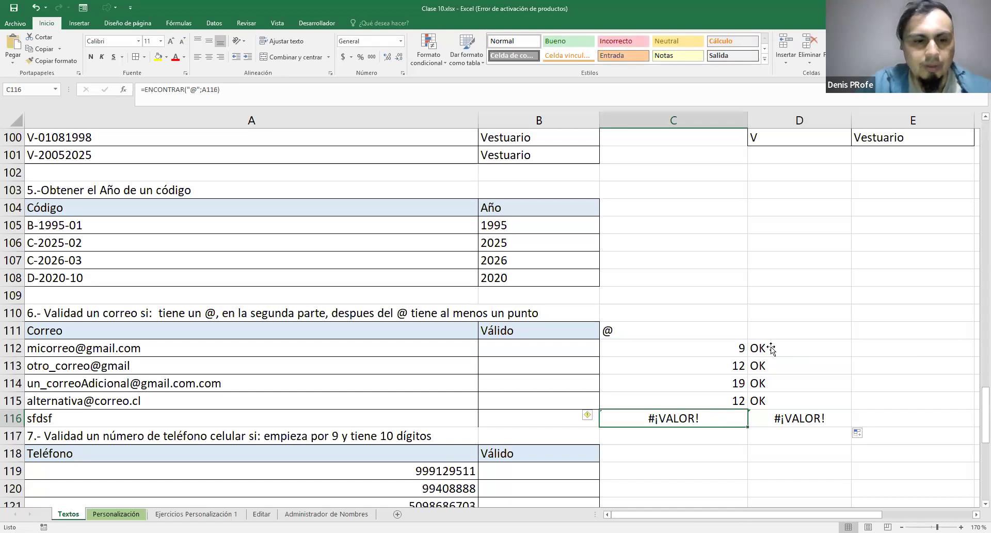
pyautogui.moveTo(781, 346); pyautogui.dragTo(785, 400)
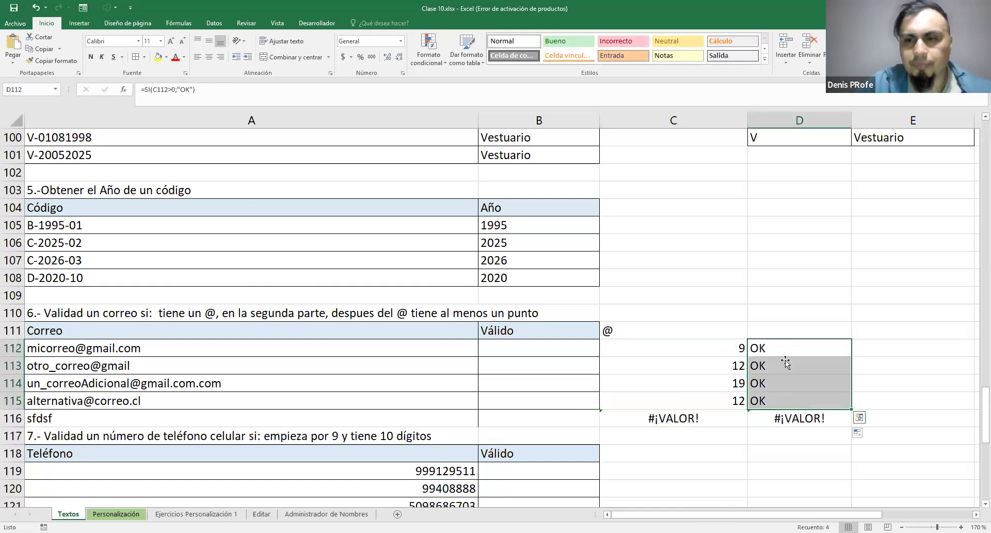
pyautogui.click(784, 344)
pyautogui.doubleClick(783, 345)
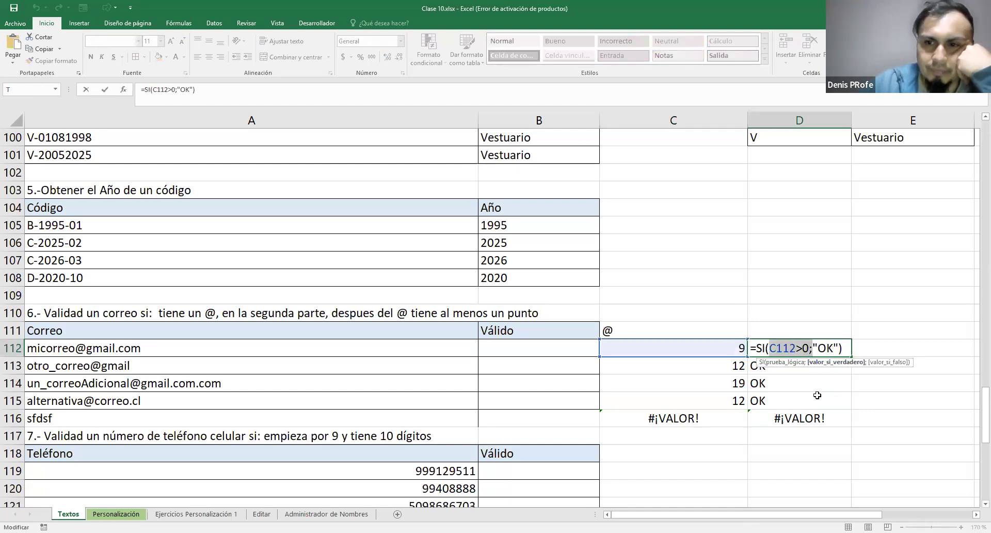
pyautogui.click(799, 418)
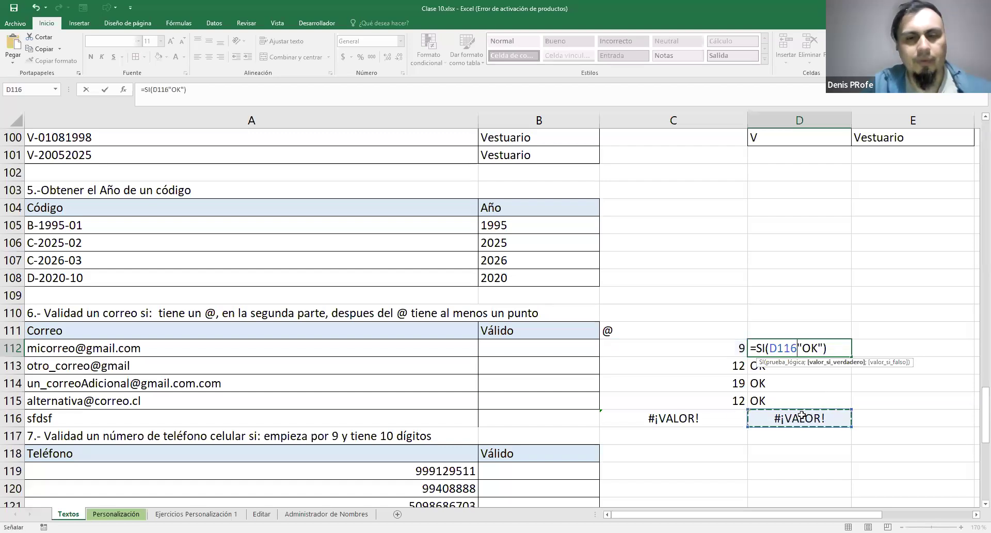
pyautogui.press('Escape')
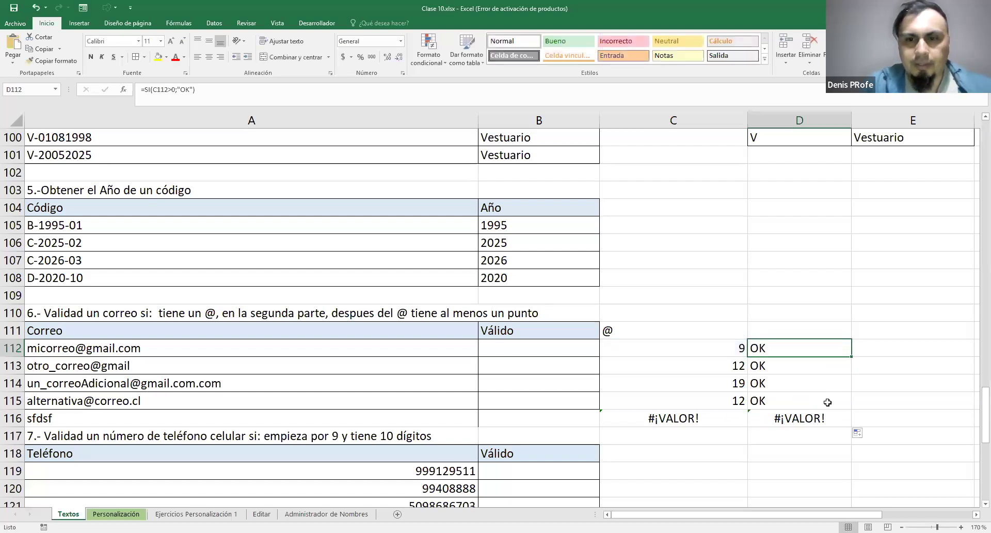
pyautogui.moveTo(723, 347); pyautogui.dragTo(729, 397)
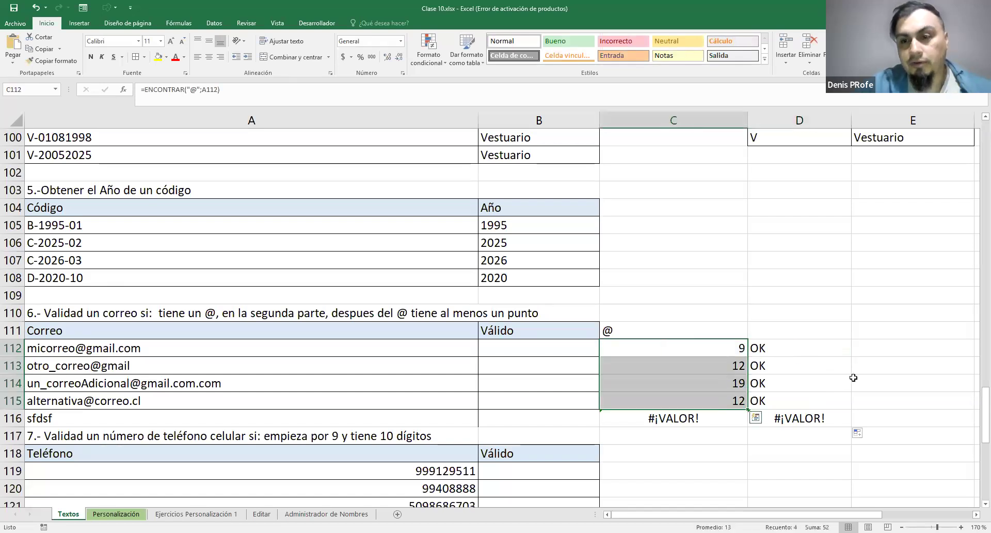
# Enter the heading "buscar segunda parte del correo" in E111
pyautogui.click(881, 349)
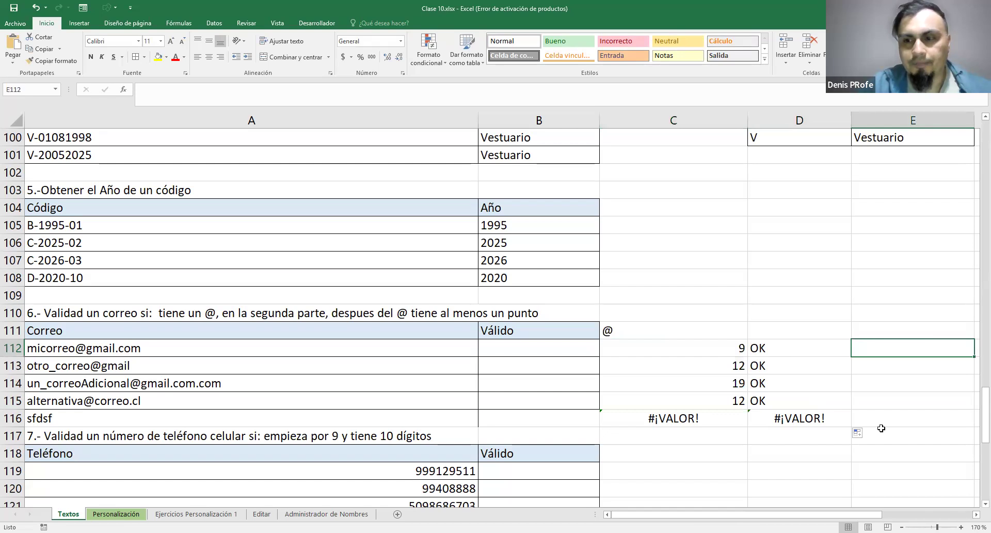
pyautogui.click(976, 514)
pyautogui.click(477, 334)
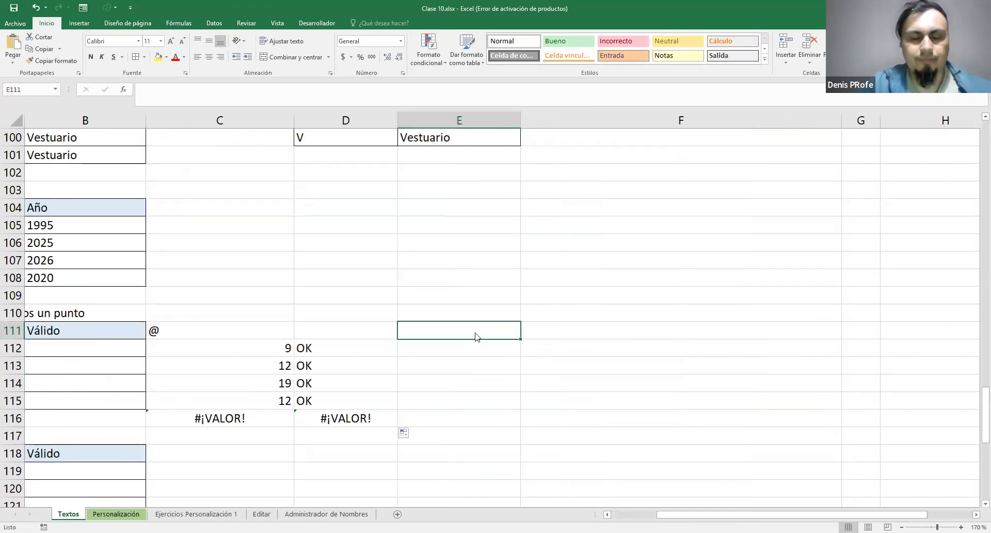
pyautogui.write('buscar ')
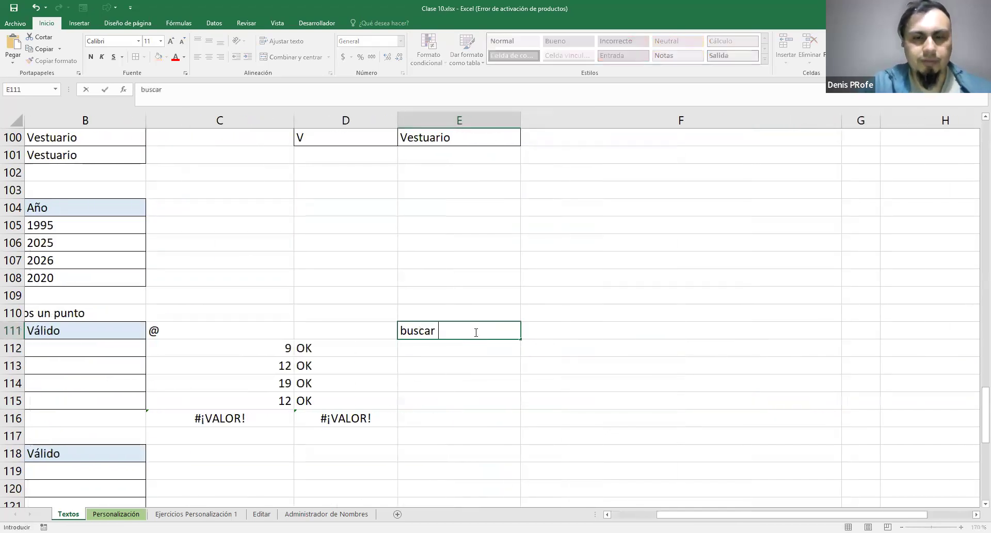
pyautogui.write('se')
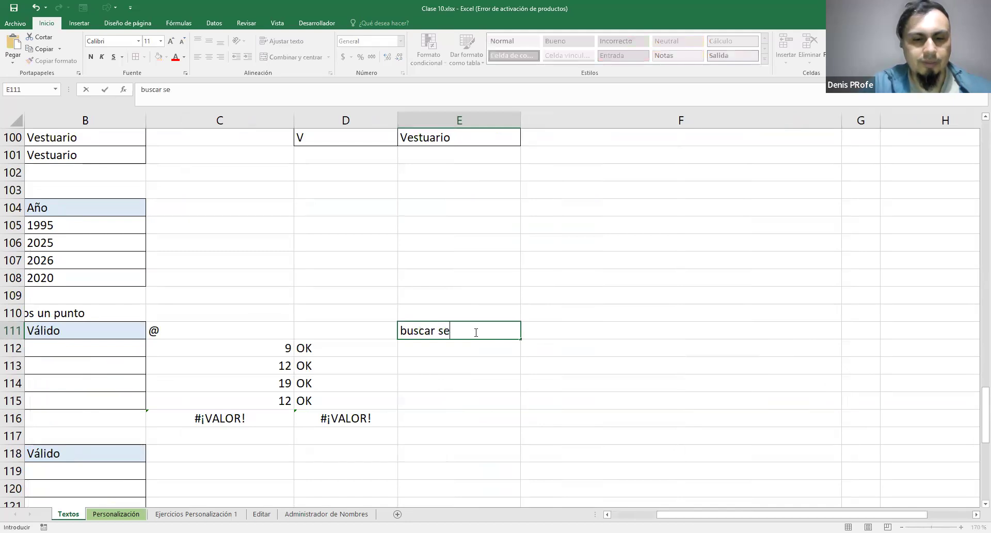
pyautogui.write('gunda parte del correo')
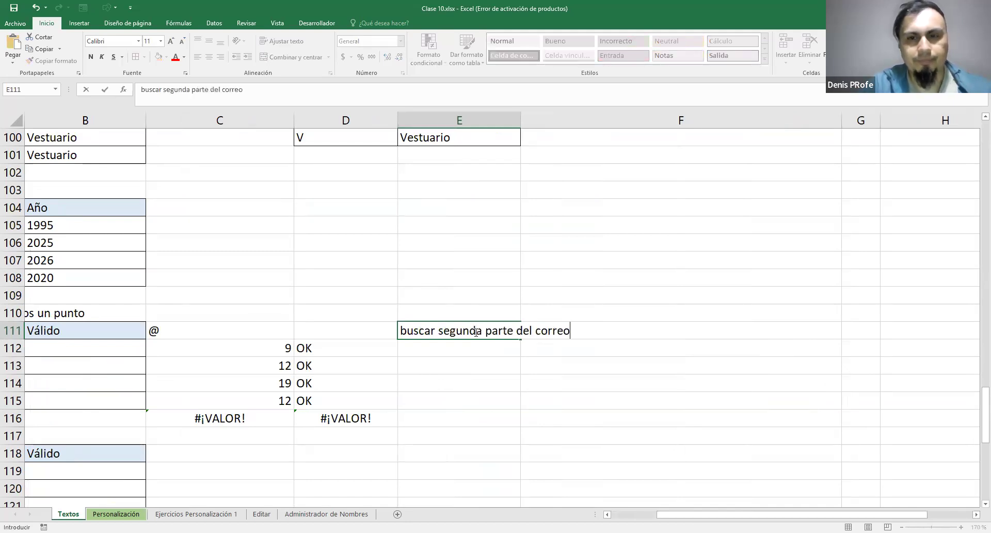
pyautogui.press('Return')
pyautogui.write('=')
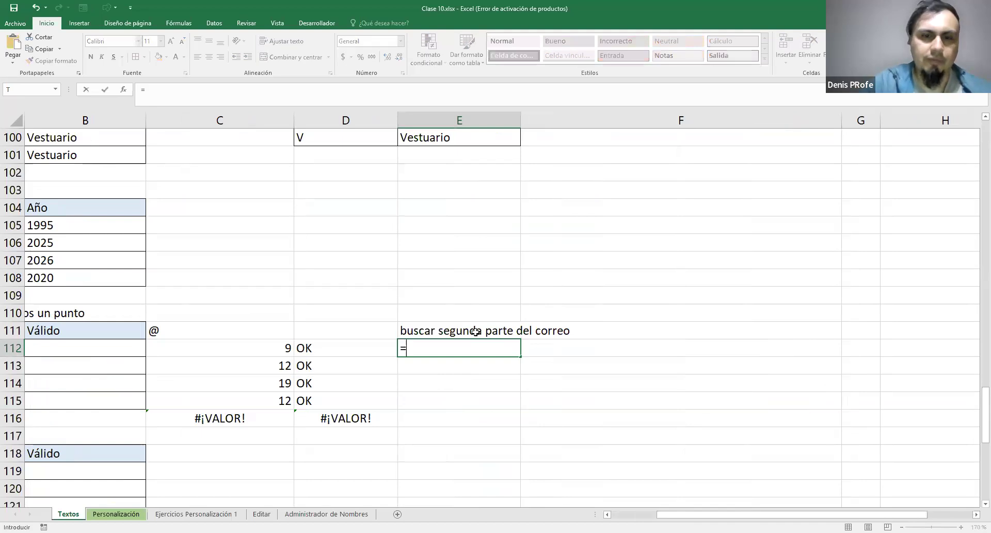
pyautogui.write('EXTRAE(')
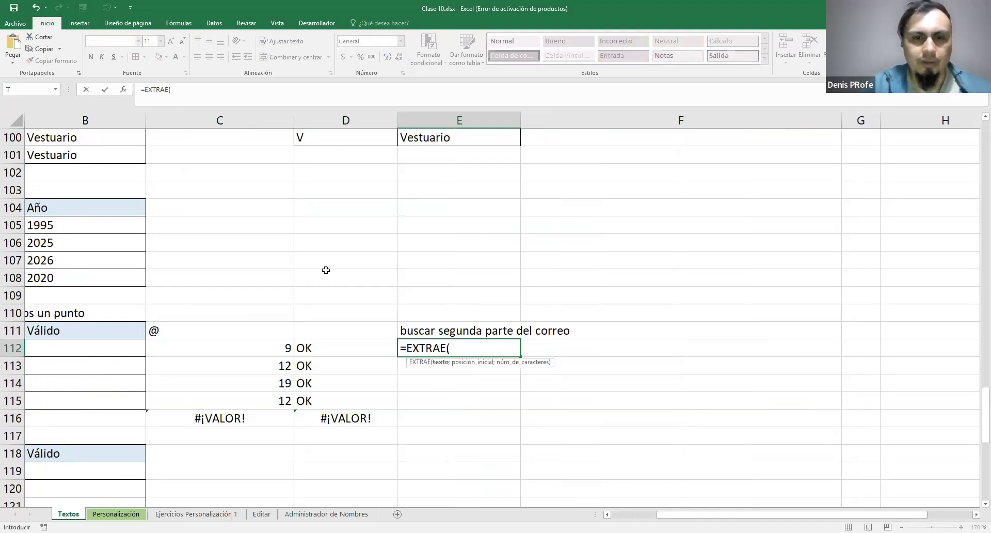
pyautogui.hscroll(-5, 382, 451)
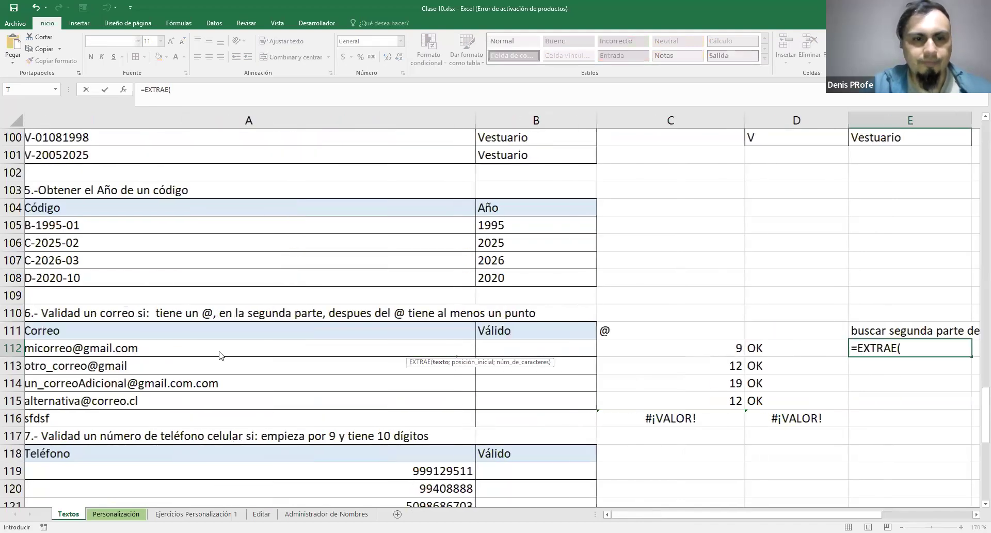
pyautogui.click(222, 354)
pyautogui.hscroll(5, 409, 348)
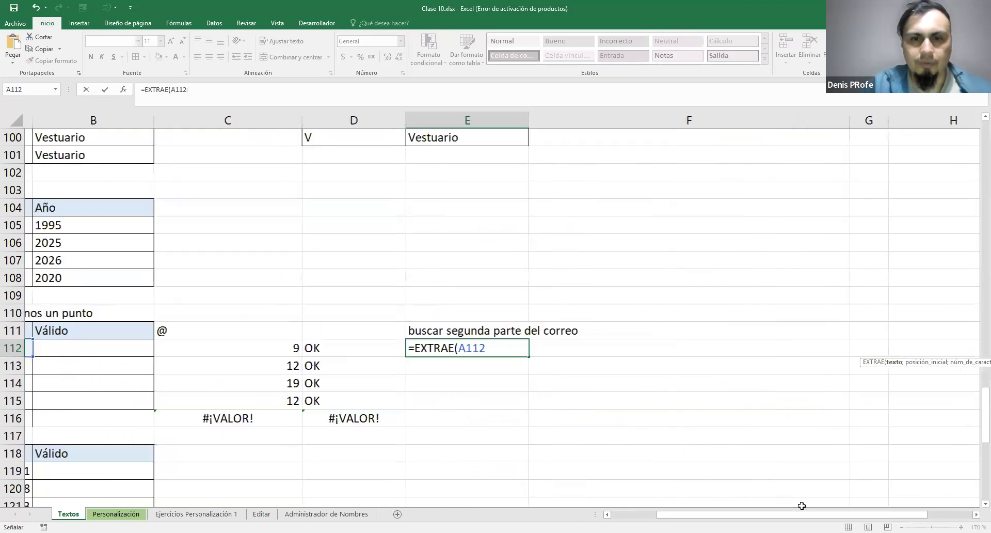
# Replace the EXTRAE function in E112 with DERECHA, using the first e-mail in A112 as its text argument
pyautogui.moveTo(410, 349); pyautogui.dragTo(478, 350)
pyautogui.write('DERECHA(')
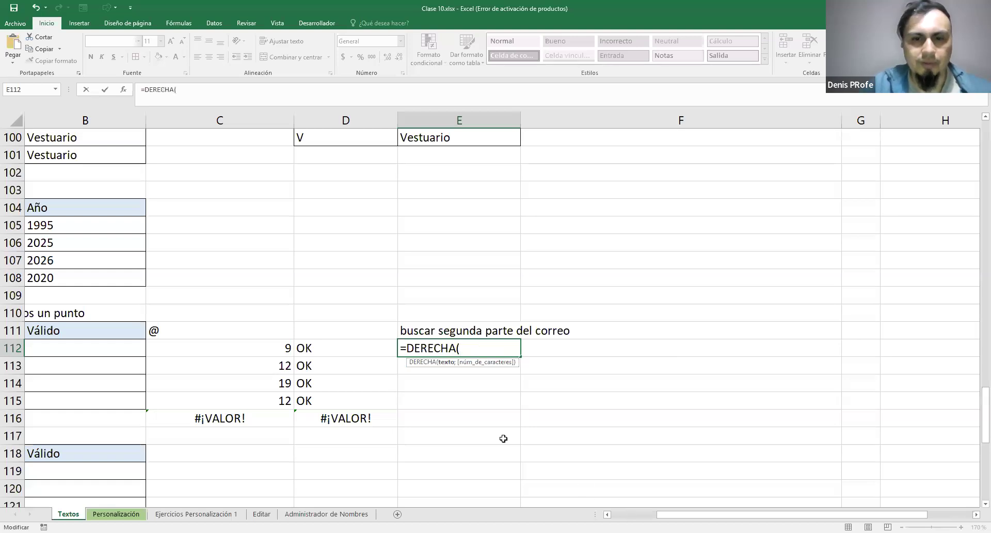
pyautogui.hscroll(-5, 503, 438)
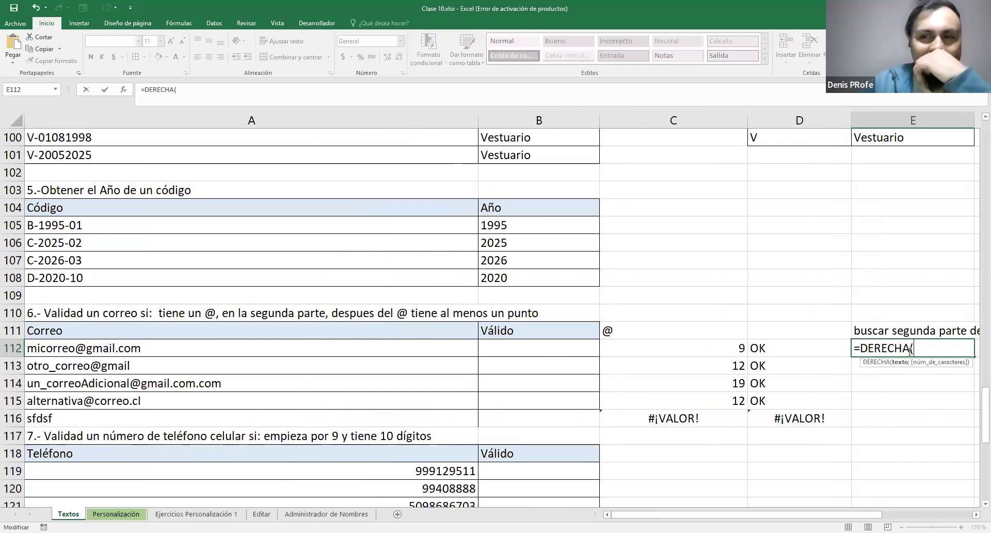
pyautogui.moveTo(912, 348)
pyautogui.mouseDown()
pyautogui.moveTo(856, 348)
pyautogui.moveTo(913, 347)
pyautogui.mouseUp()
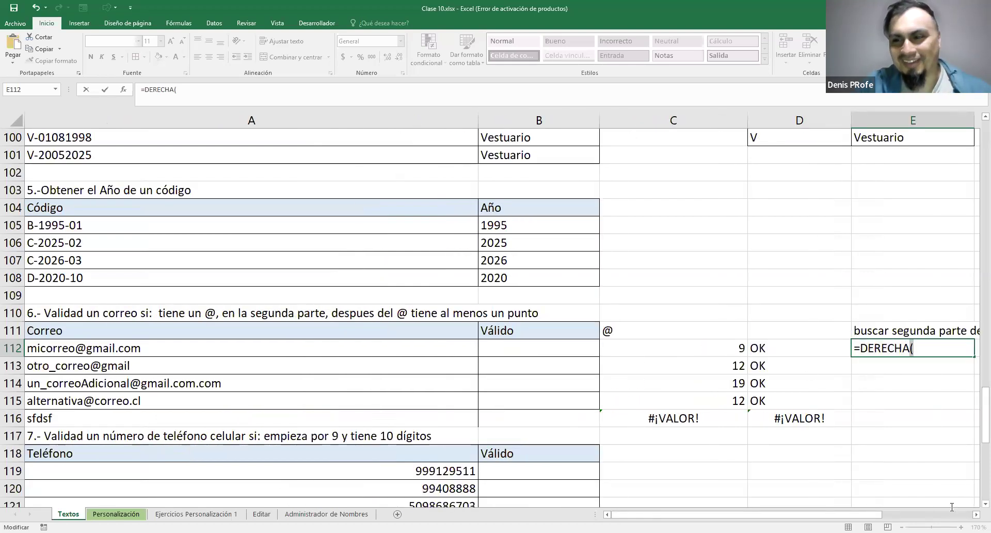
pyautogui.click(977, 515)
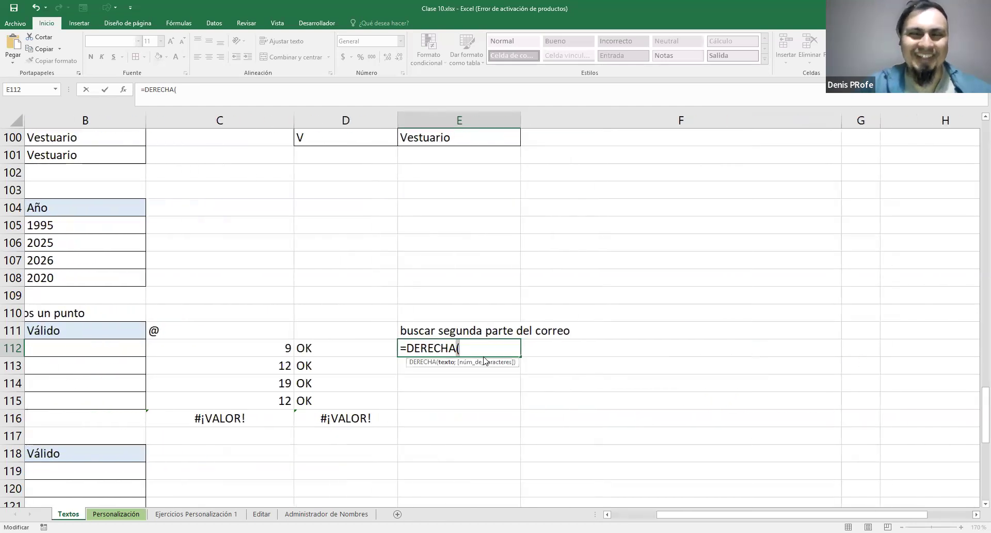
pyautogui.press('Return')
pyautogui.click(510, 301)
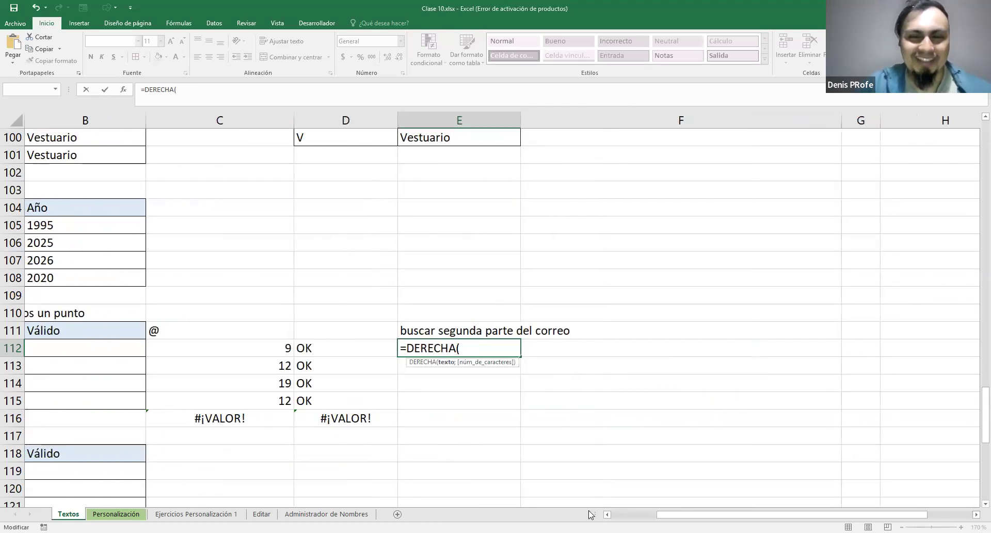
pyautogui.click(615, 513)
pyautogui.click(187, 355)
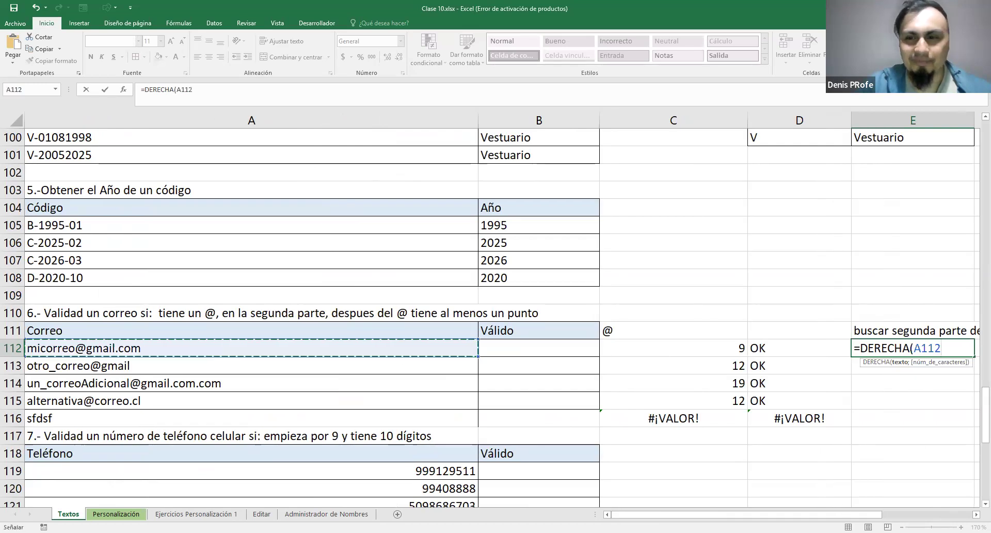
pyautogui.moveTo(754, 514); pyautogui.dragTo(799, 515)
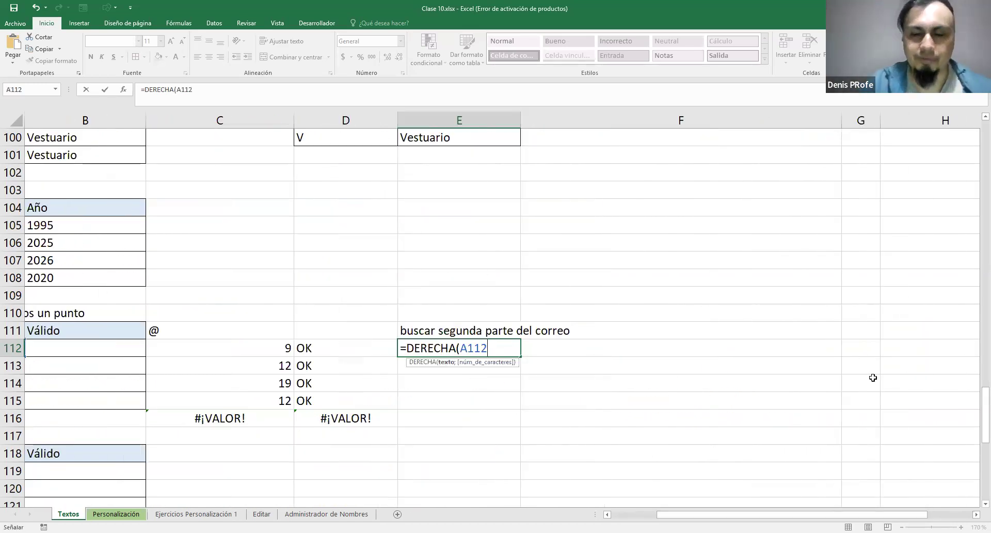
# Complete the E112 formula as =DERECHA(A112;LARGO(A112)-C112) and fill it down to E115
pyautogui.write(';')
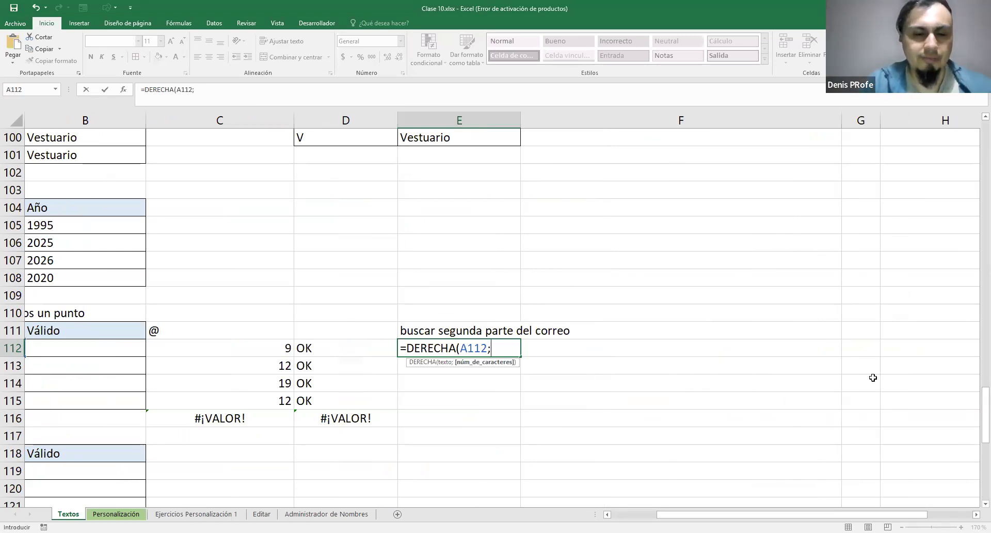
pyautogui.write('LARGO(')
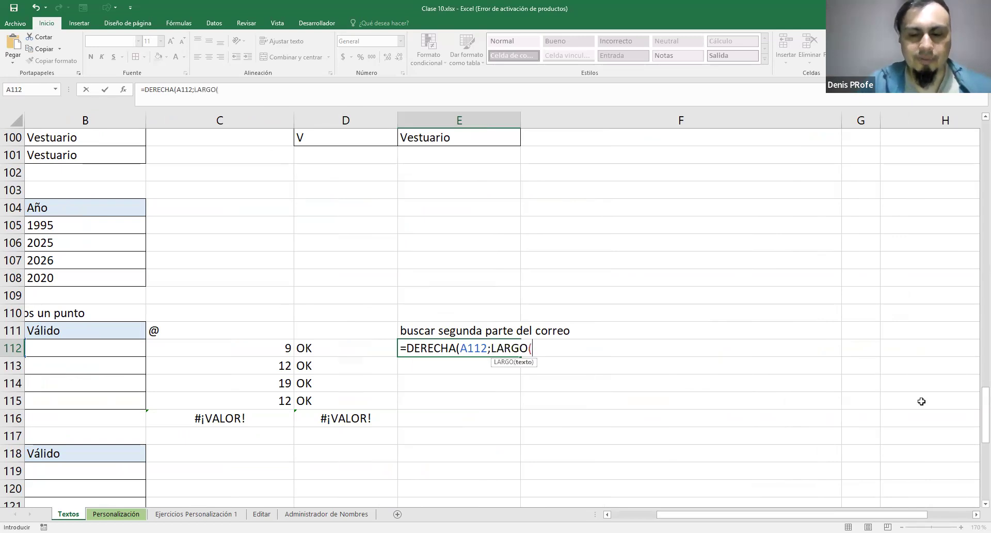
pyautogui.write('A!')
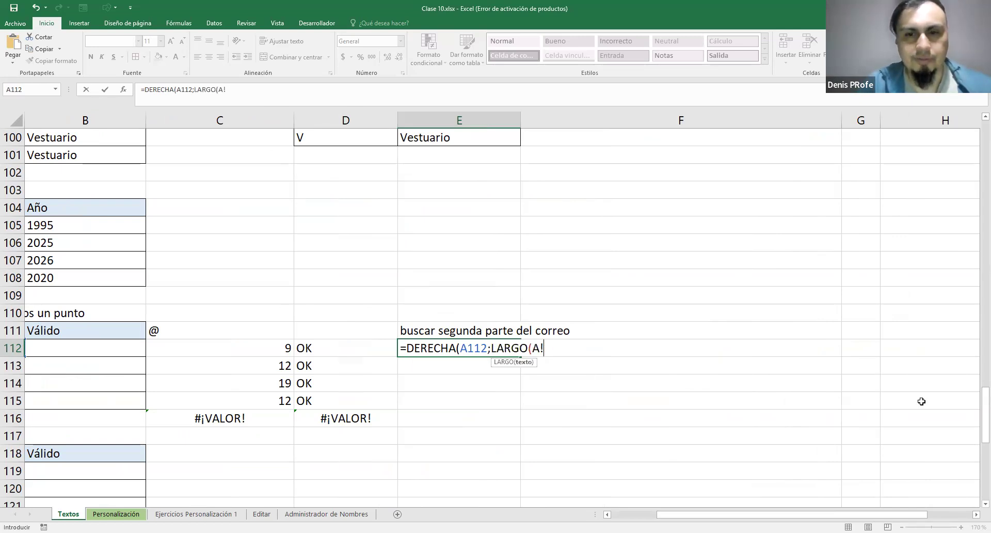
pyautogui.press('BackSpace')
pyautogui.write('112)')
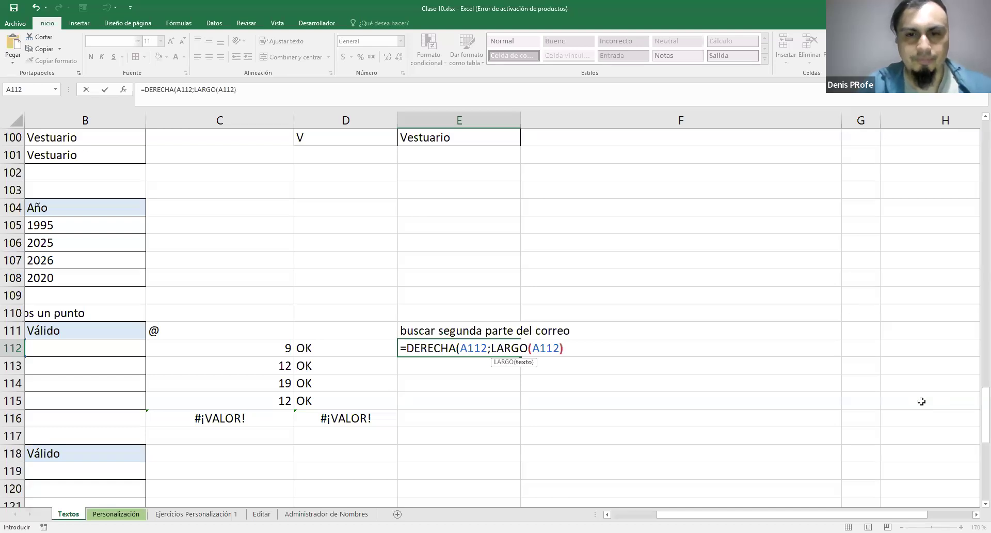
pyautogui.write('-')
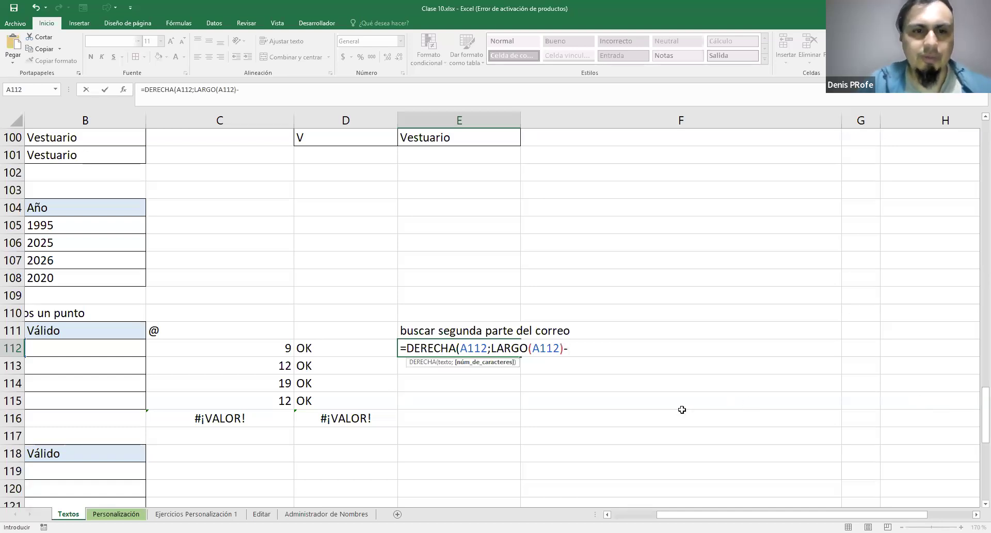
pyautogui.click(261, 351)
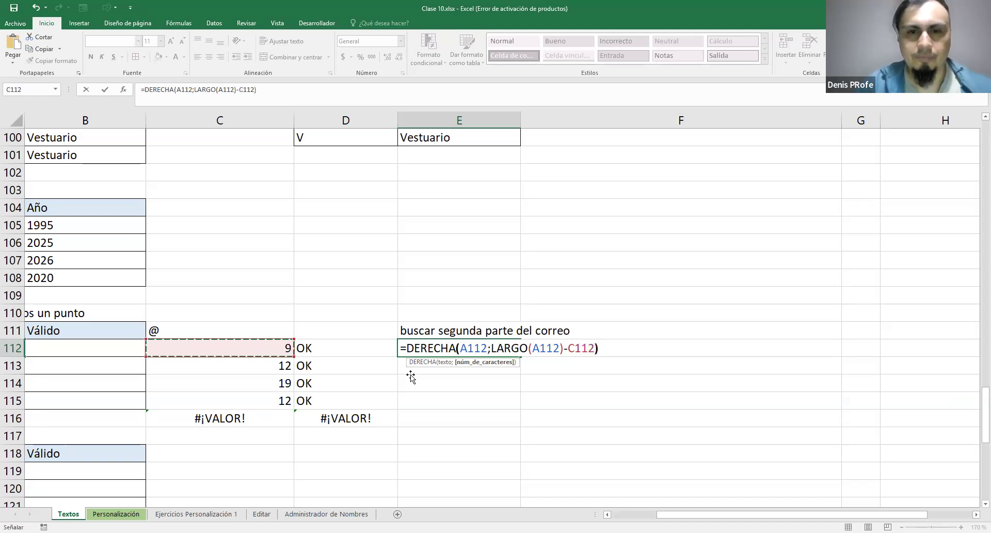
pyautogui.hotkey('ctrl', 'Return')
pyautogui.moveTo(520, 356); pyautogui.dragTo(522, 412)
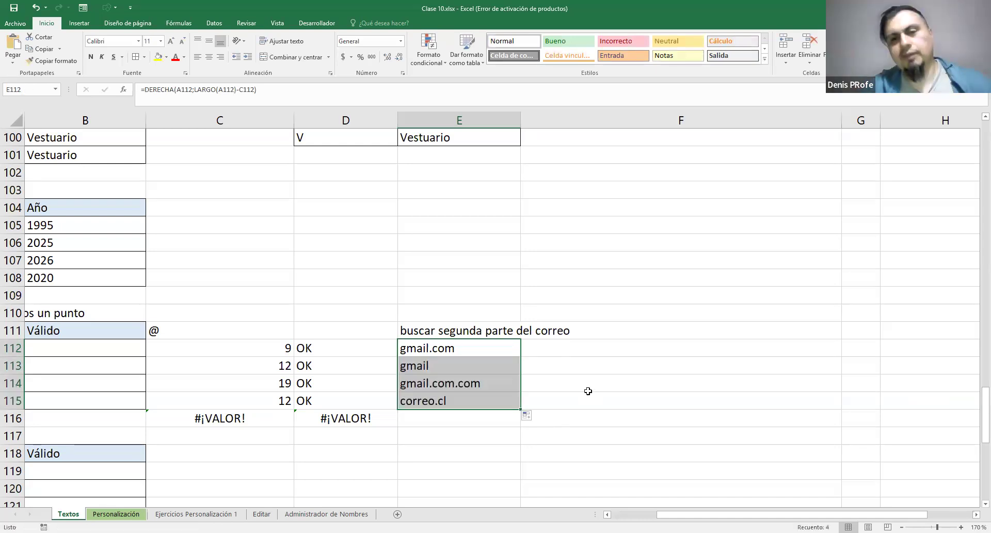
# Change the heading in E111 to "buscar parte derecha del correo"
pyautogui.doubleClick(444, 331)
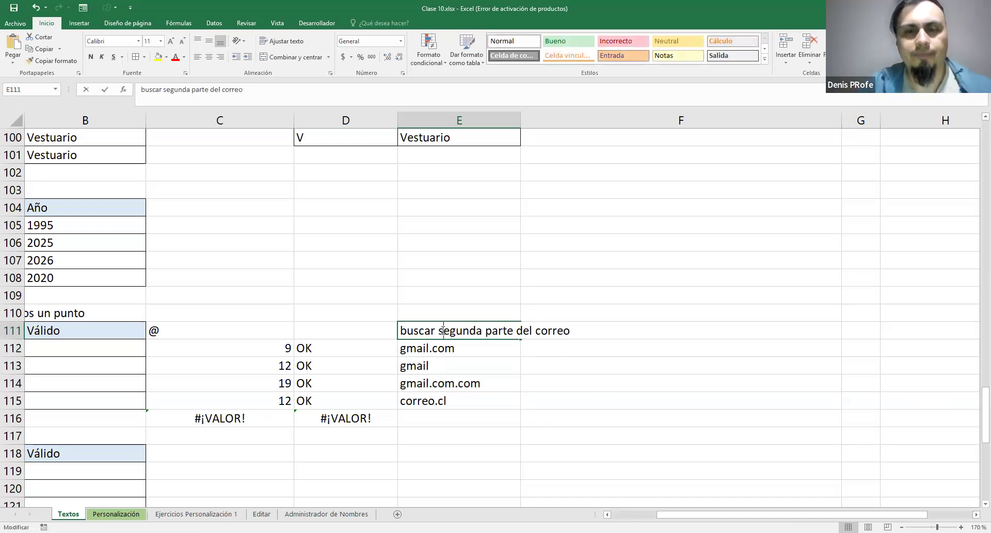
pyautogui.moveTo(478, 331); pyautogui.dragTo(570, 331)
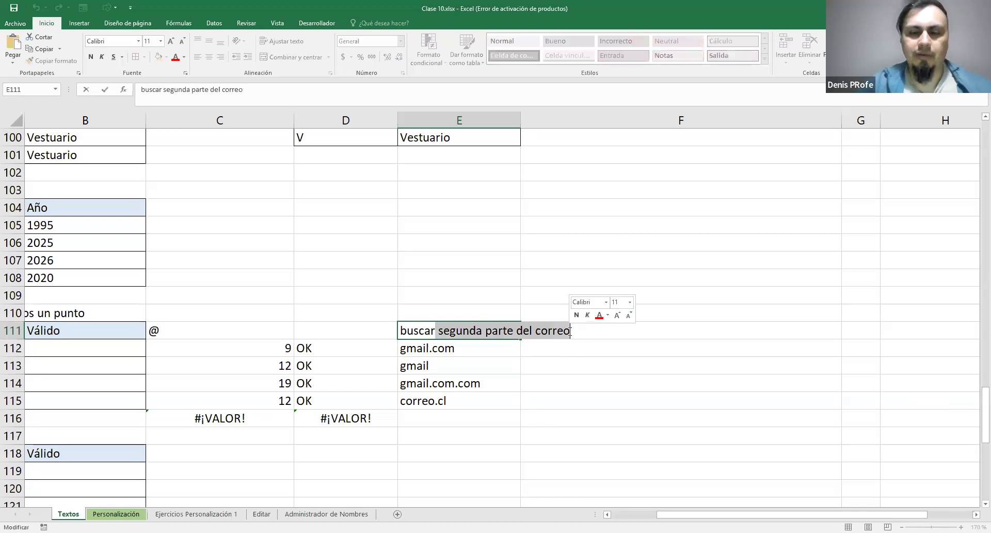
pyautogui.write('parte dere')
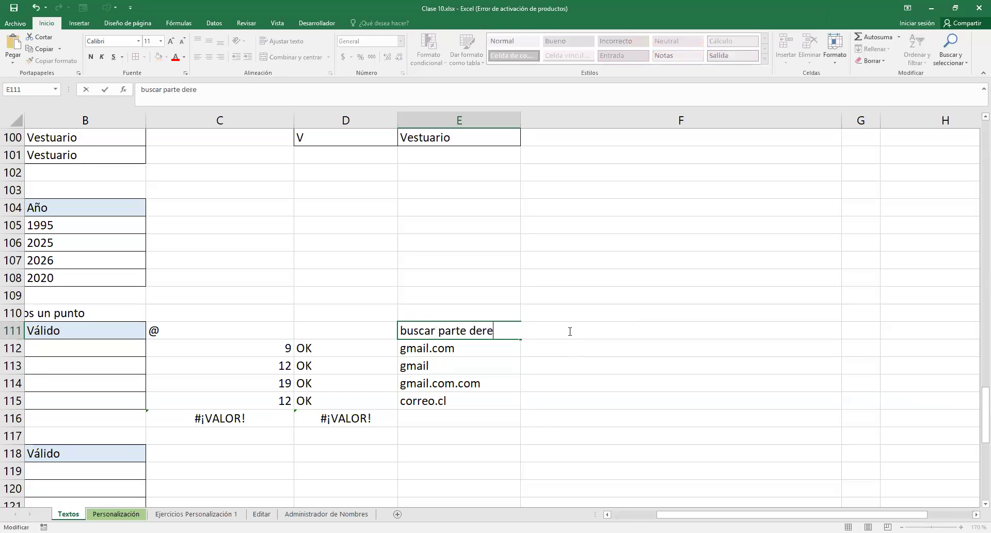
pyautogui.write('cha del correo')
pyautogui.press('Return')
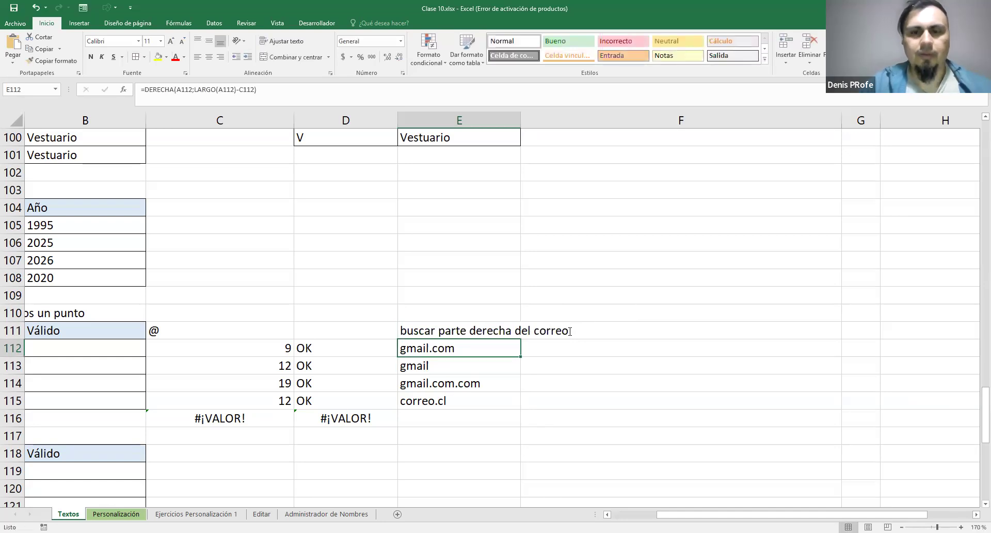
# Examine the DERECHA formula in E112, focusing on its LARGO(A112)-C112 character-count argument
pyautogui.doubleClick(467, 345)
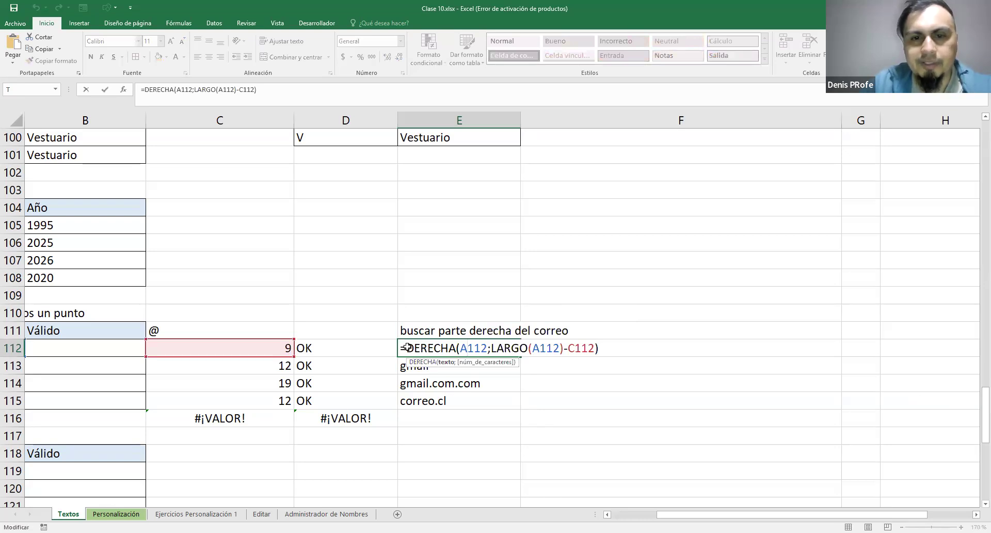
pyautogui.moveTo(408, 348); pyautogui.dragTo(619, 347)
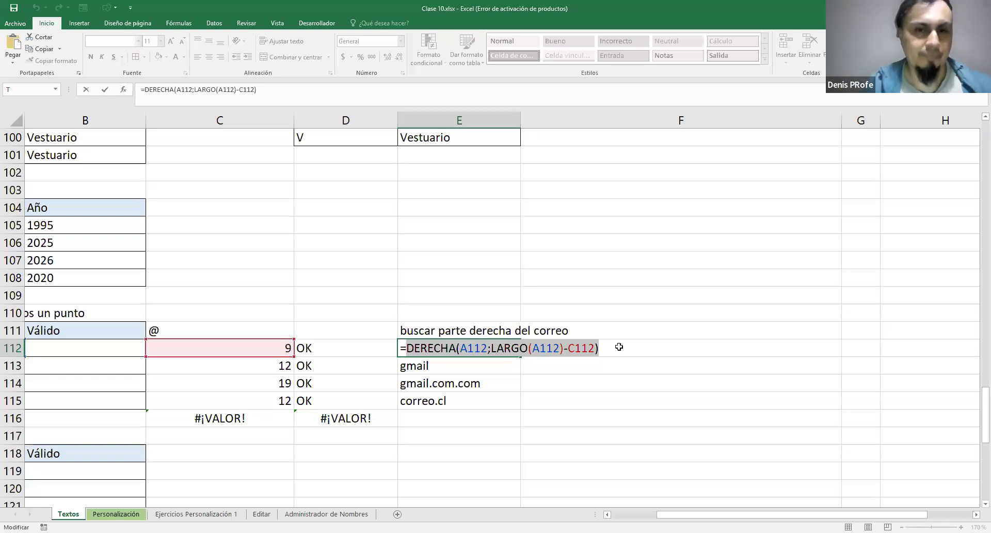
pyautogui.click(495, 348)
pyautogui.moveTo(495, 349); pyautogui.dragTo(593, 349)
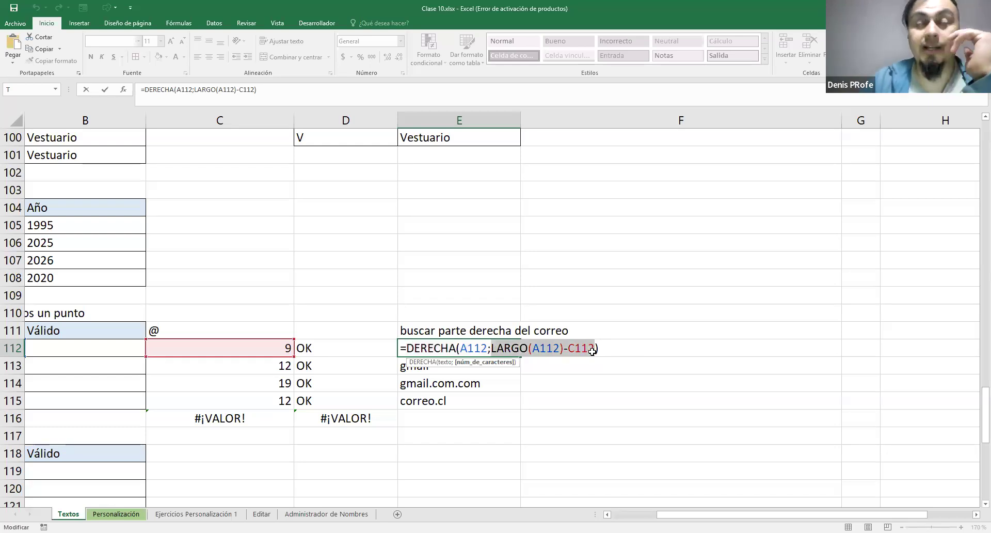
pyautogui.click(537, 350)
pyautogui.moveTo(492, 348); pyautogui.dragTo(565, 349)
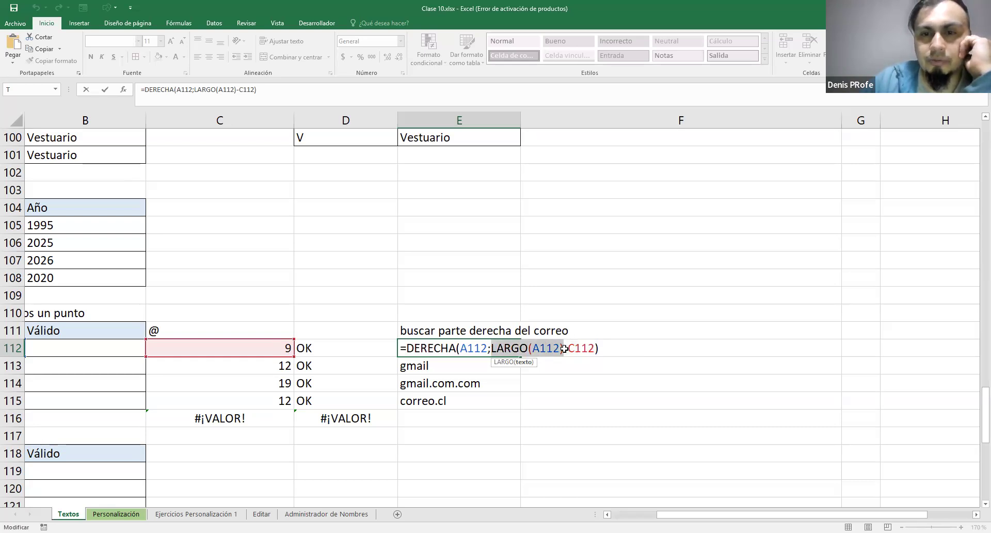
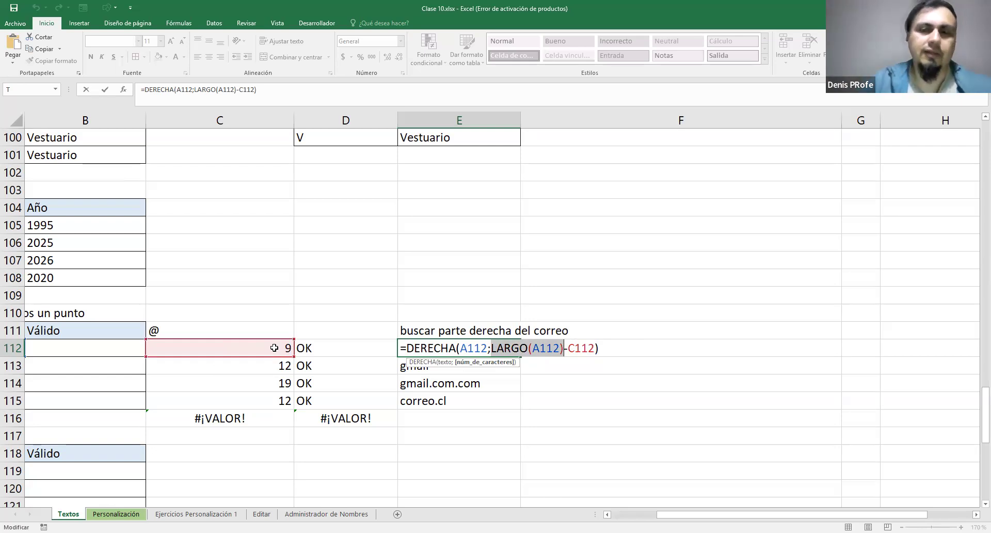
# Examine the C112 subtraction in the DERECHA formula of E112 and the extracted parts in E112:E115
pyautogui.moveTo(563, 348); pyautogui.dragTo(597, 348)
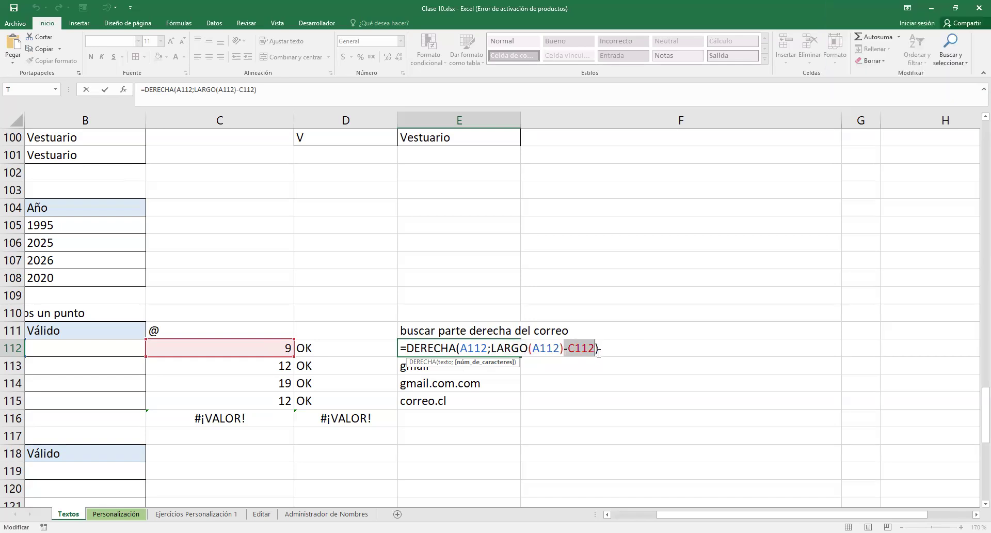
pyautogui.click(597, 349)
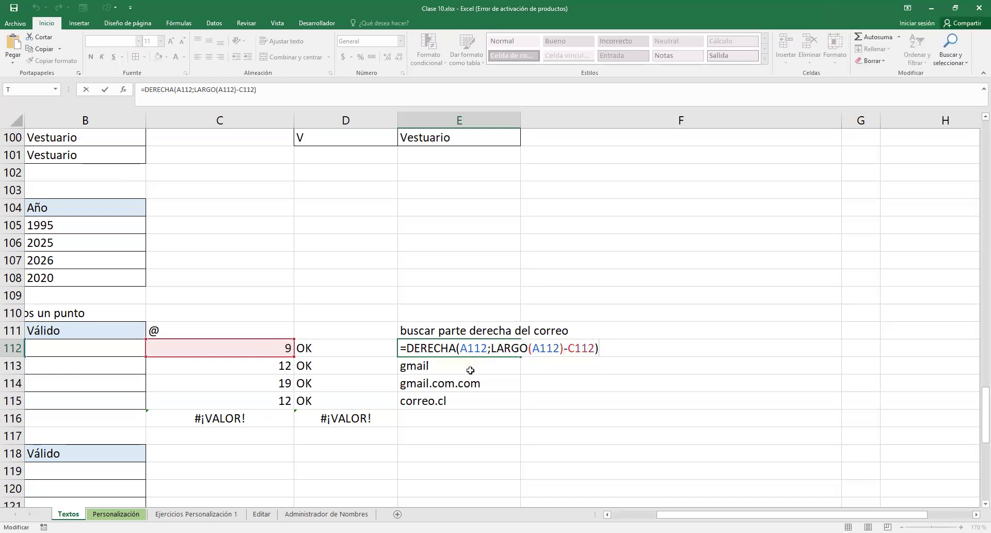
pyautogui.press('Return')
pyautogui.moveTo(465, 349); pyautogui.dragTo(466, 399)
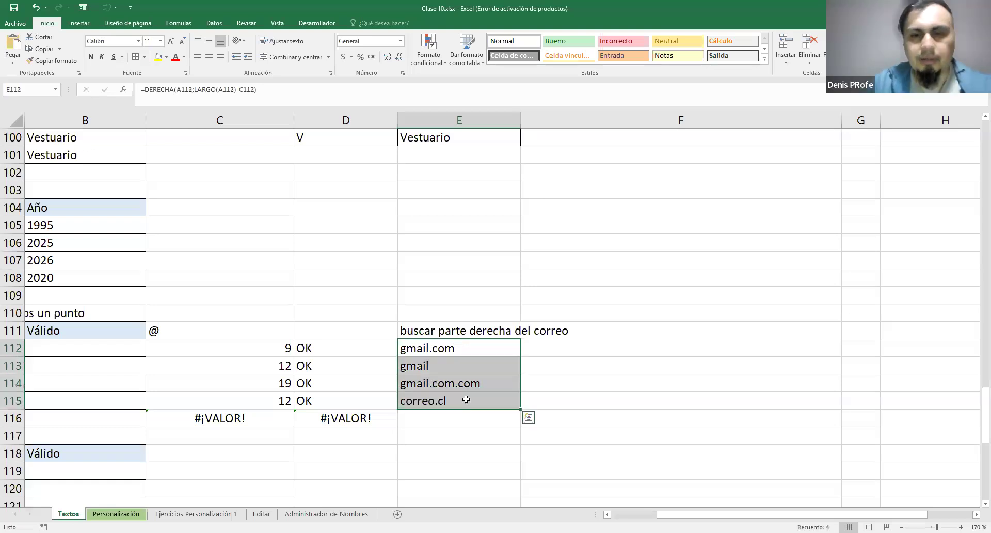
# Enter the heading "buscar si hay punto" in F111 and widen column E to fit its heading
pyautogui.click(597, 331)
pyautogui.write('buscar si hy')
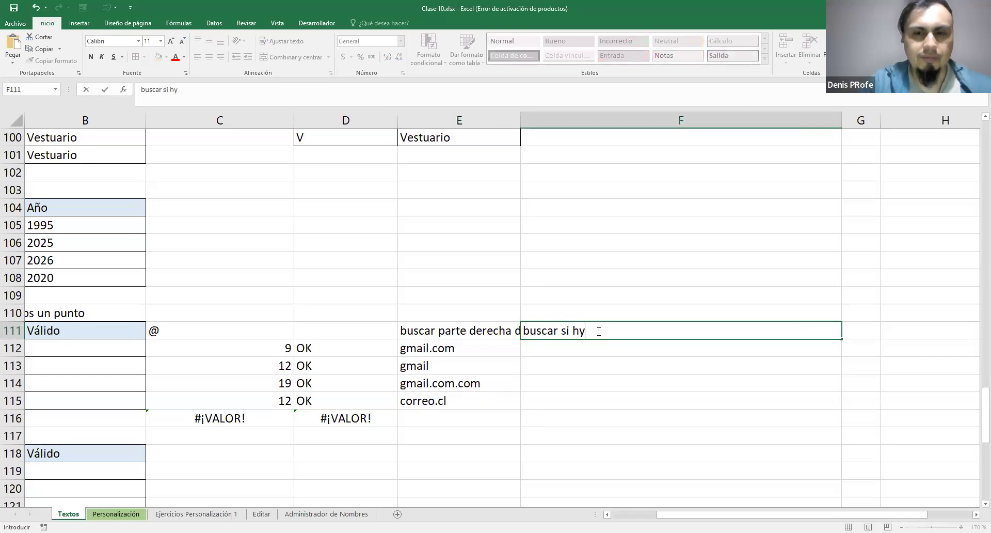
pyautogui.press('BackSpace')
pyautogui.write('a')
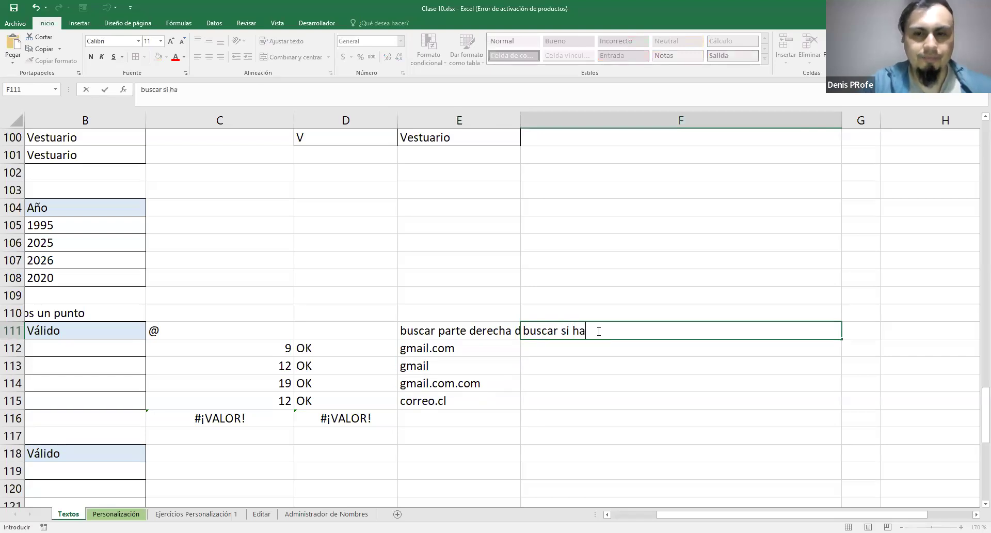
pyautogui.write('y punto')
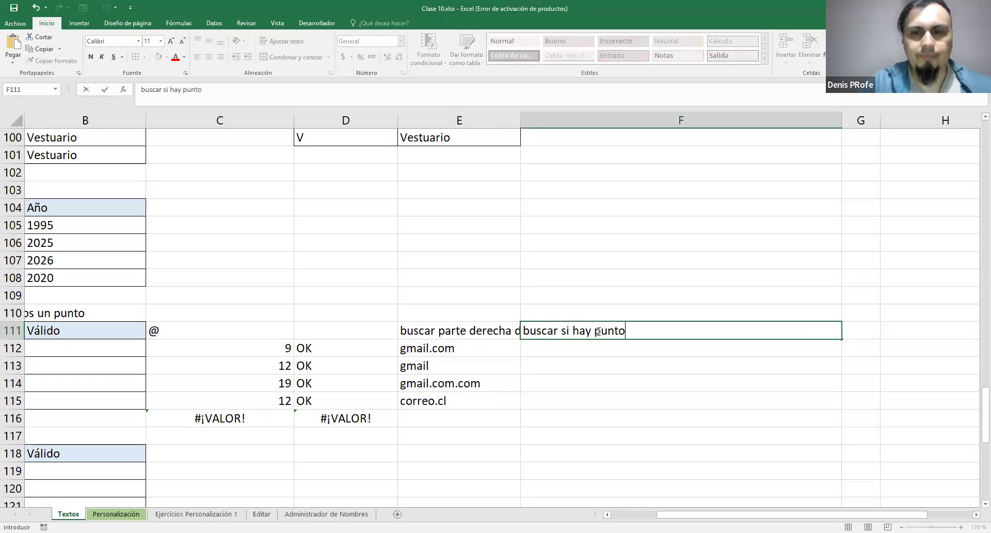
pyautogui.press('Return')
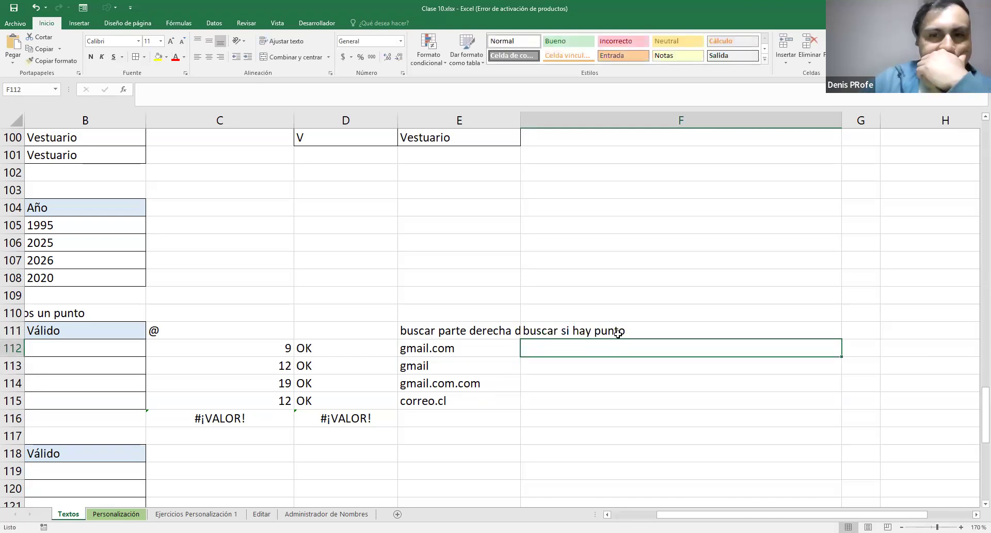
pyautogui.moveTo(520, 113); pyautogui.dragTo(580, 113)
# Start an ENCONTRAR formula in F112 with "." as the text to find
pyautogui.write('=')
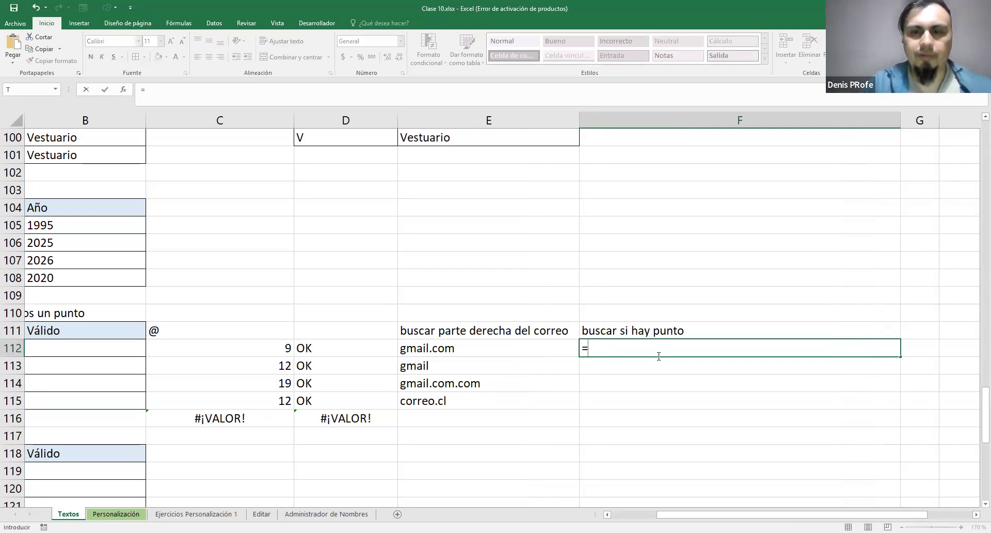
pyautogui.write('ENCONTRAR(')
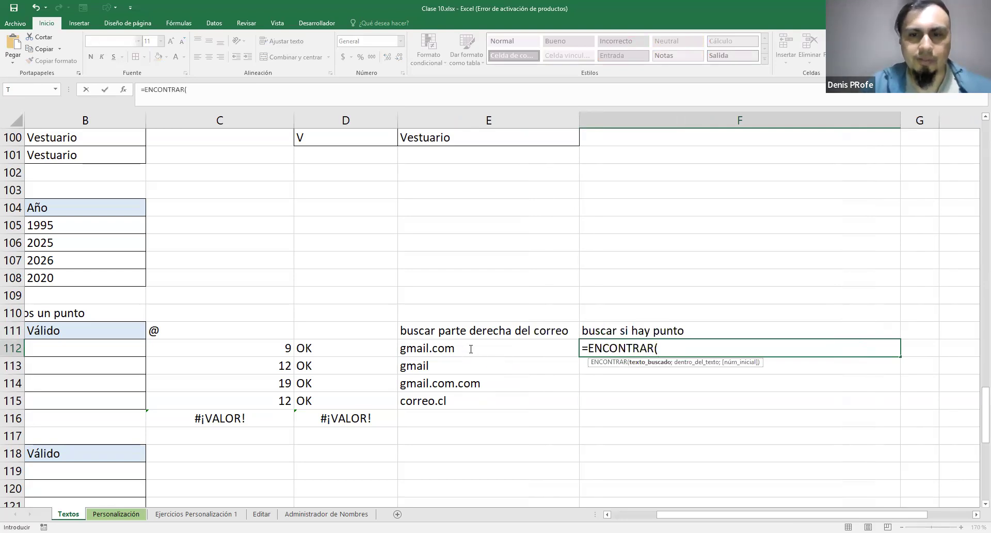
pyautogui.click(471, 349)
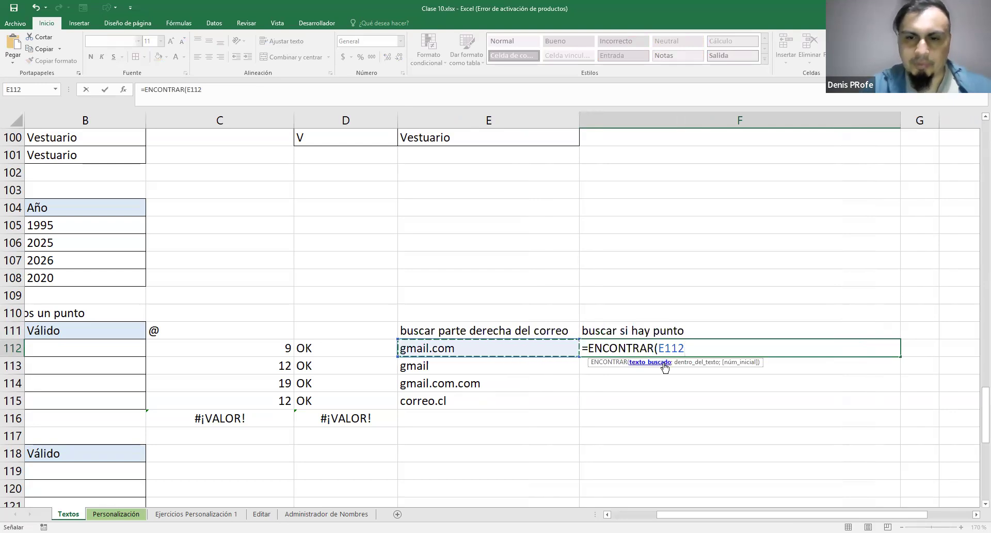
pyautogui.press('BackSpace')
pyautogui.press('BackSpace')
pyautogui.press('BackSpace')
pyautogui.press('BackSpace')
pyautogui.write('"')
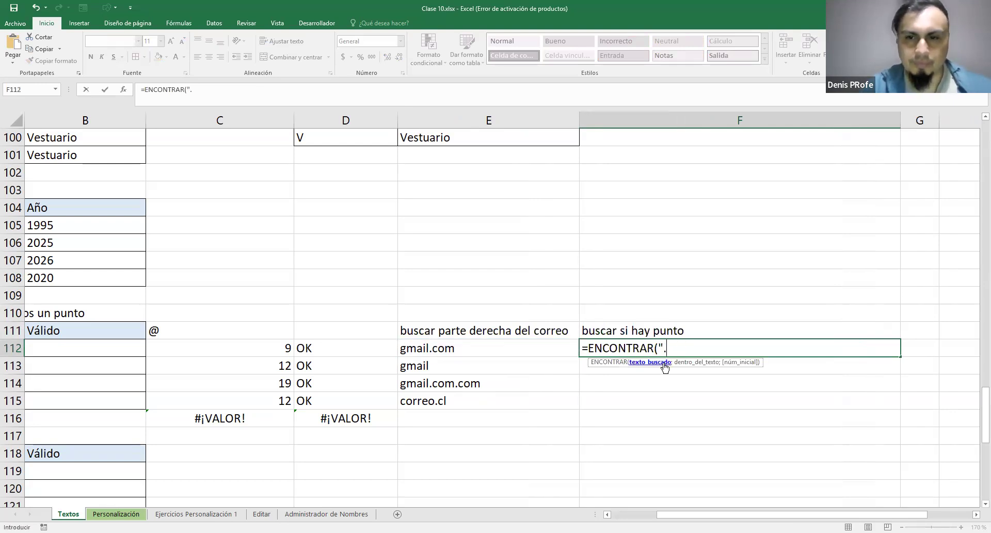
pyautogui.write('.";')
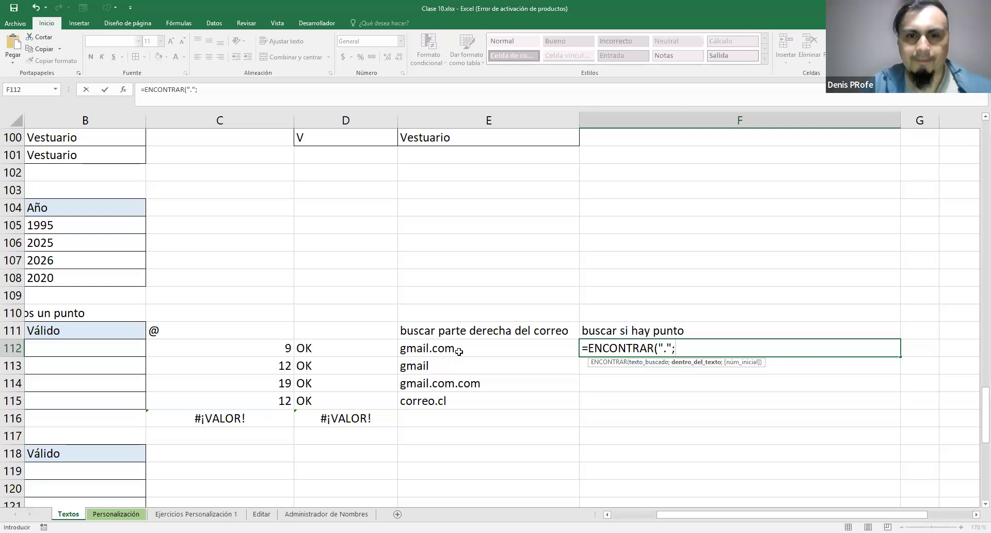
# Complete the F112 formula as =ENCONTRAR(".";E112) and fill it down to F115
pyautogui.click(461, 350)
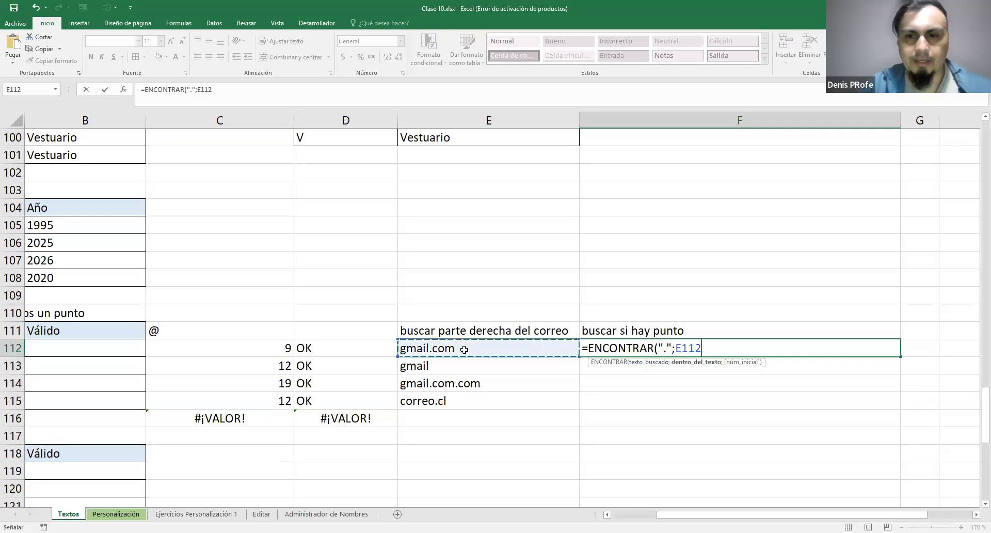
pyautogui.write(';')
pyautogui.press('BackSpace')
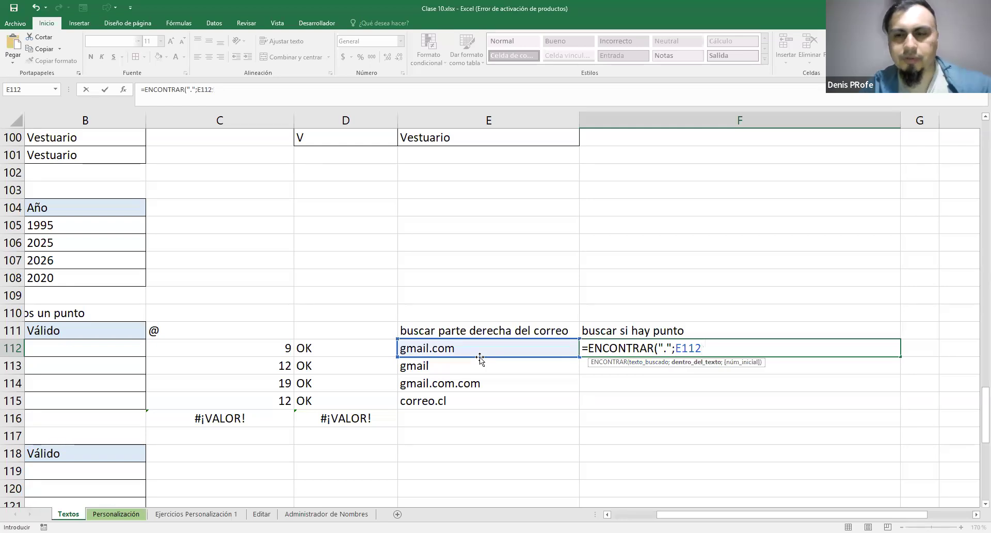
pyautogui.write(')')
pyautogui.press('Return')
pyautogui.click(825, 351)
pyautogui.moveTo(900, 363); pyautogui.dragTo(894, 412)
# Review the ENCONTRAR formulas and results in F112:F115 against the exercise 6 instructions
pyautogui.click(797, 365)
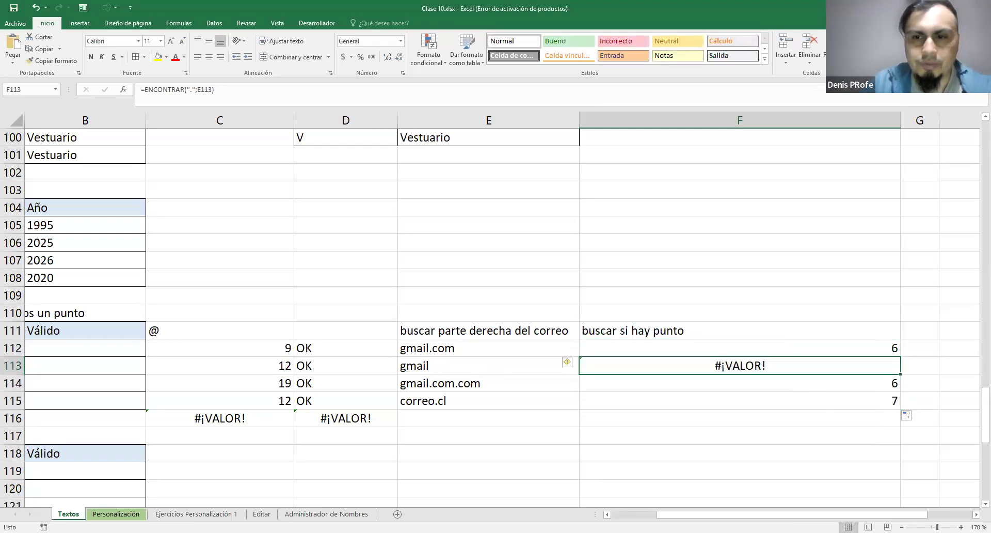
pyautogui.hscroll(1, 909, 415)
pyautogui.click(751, 349)
pyautogui.click(765, 379)
pyautogui.click(767, 397)
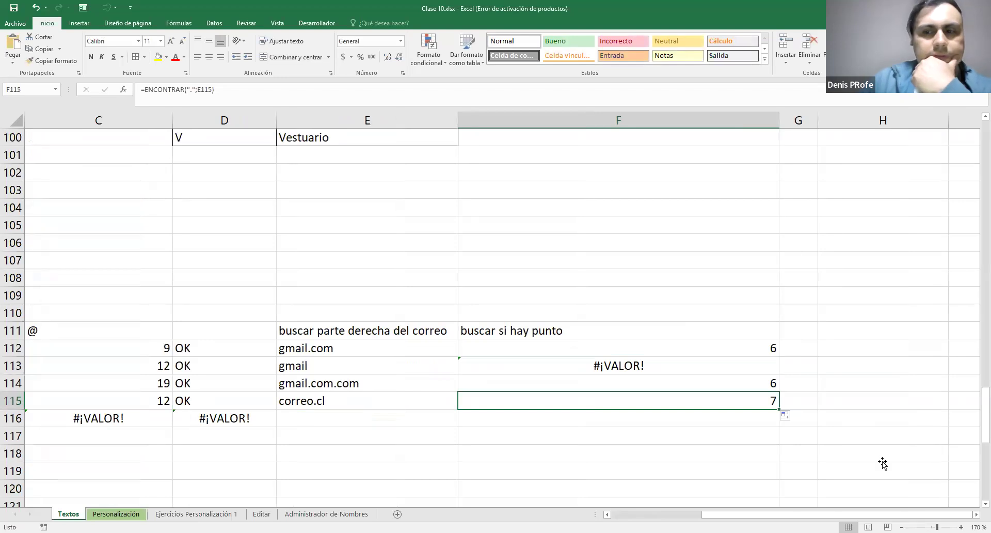
pyautogui.moveTo(731, 514)
pyautogui.mouseDown()
pyautogui.moveTo(675, 514)
pyautogui.moveTo(689, 456)
pyautogui.moveTo(734, 514)
pyautogui.mouseUp()
pyautogui.hscroll(-5, 775, 464)
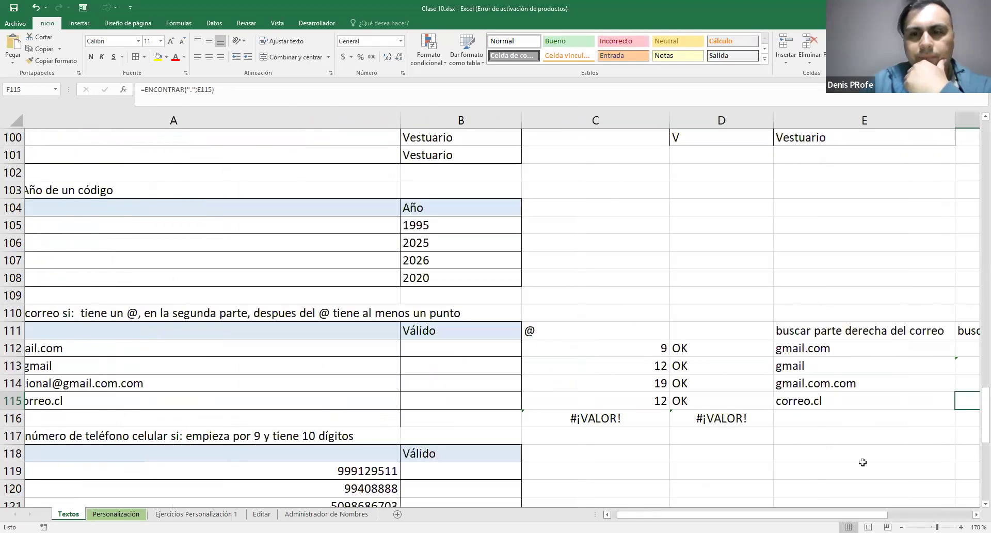
# Start a Y formula in B112 with D112="OK" as the first condition
pyautogui.click(564, 353)
pyautogui.hscroll(3, 322, 376)
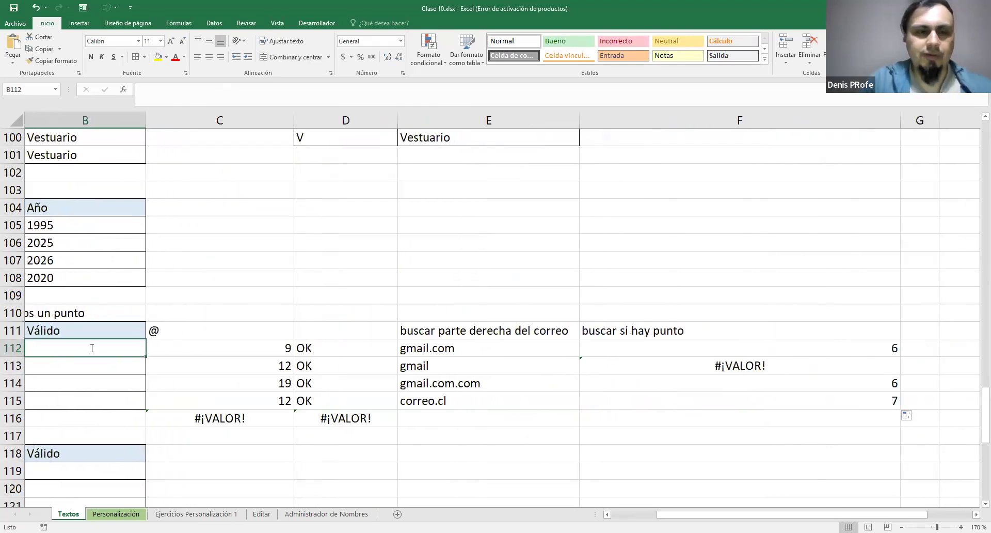
pyautogui.write('=Y')
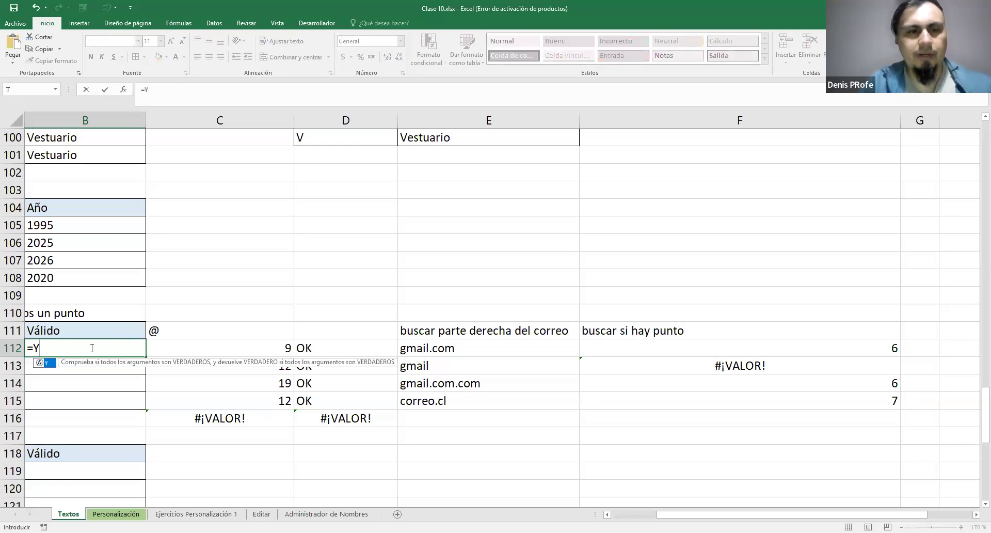
pyautogui.write('(')
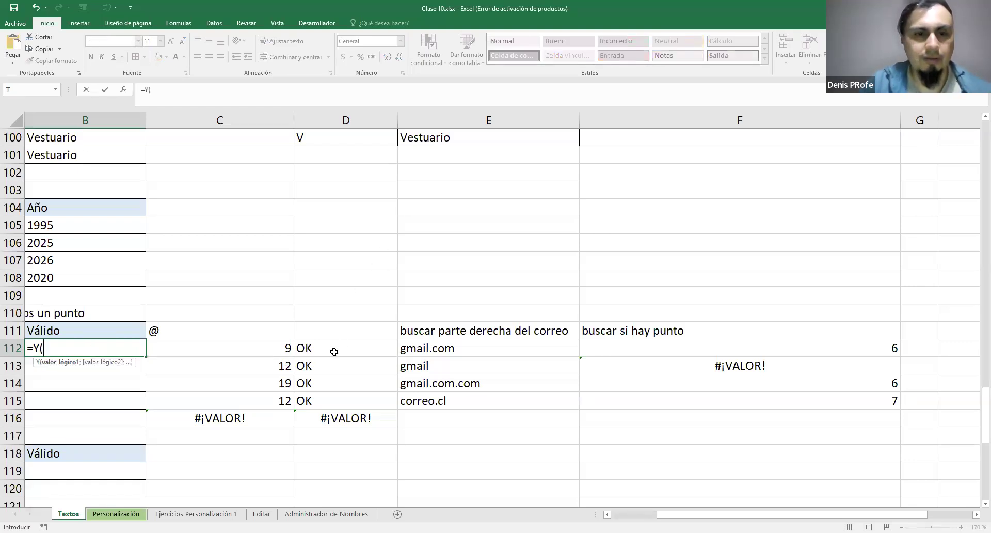
pyautogui.click(333, 352)
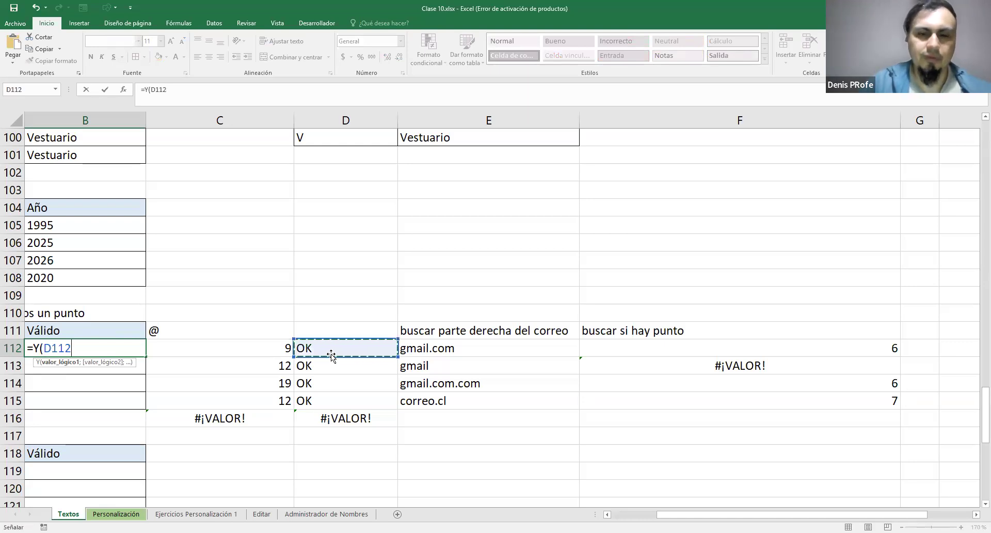
pyautogui.write('="OK#')
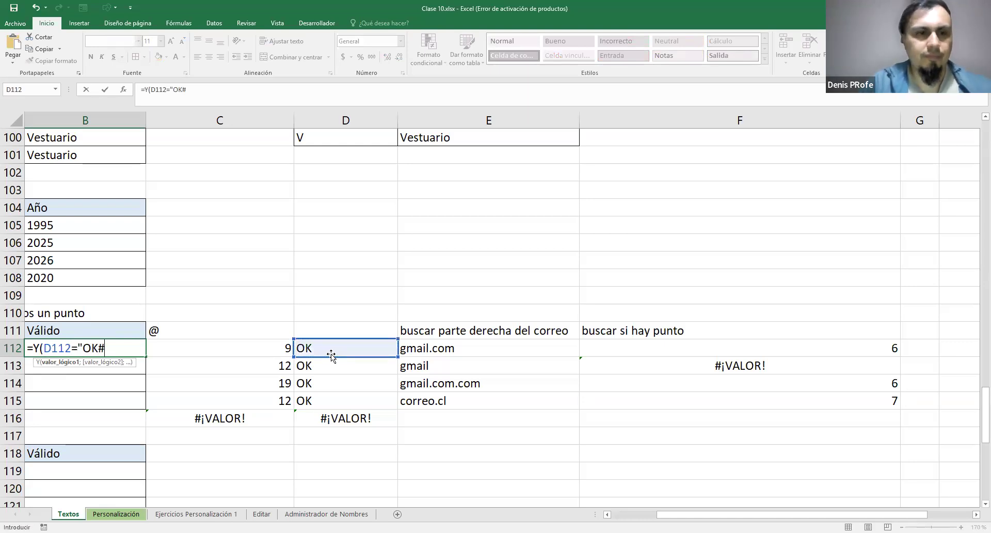
pyautogui.press('BackSpace')
pyautogui.write('";')
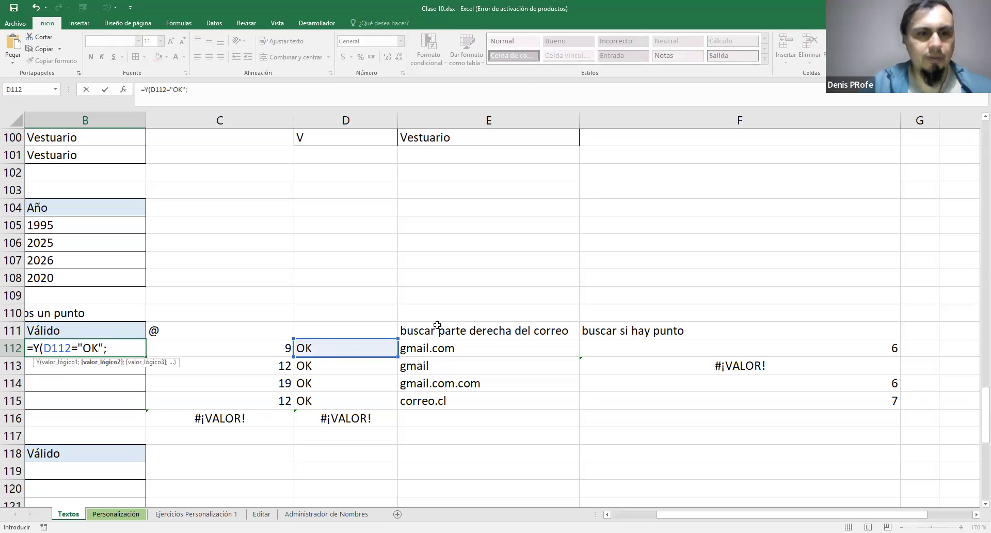
# Add F112>0 as the second condition of the B112 Y formula and fill it down to B115
pyautogui.click(862, 349)
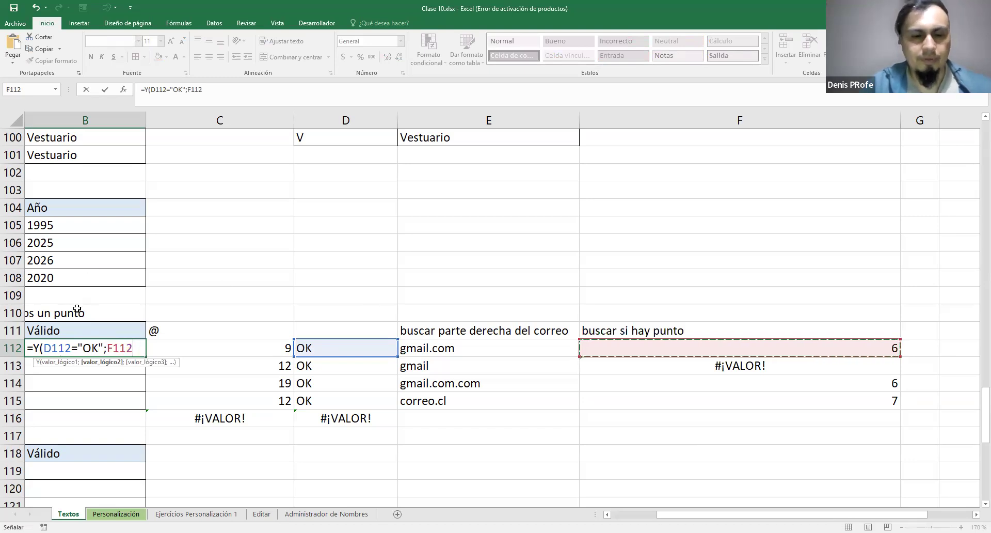
pyautogui.write('>0')
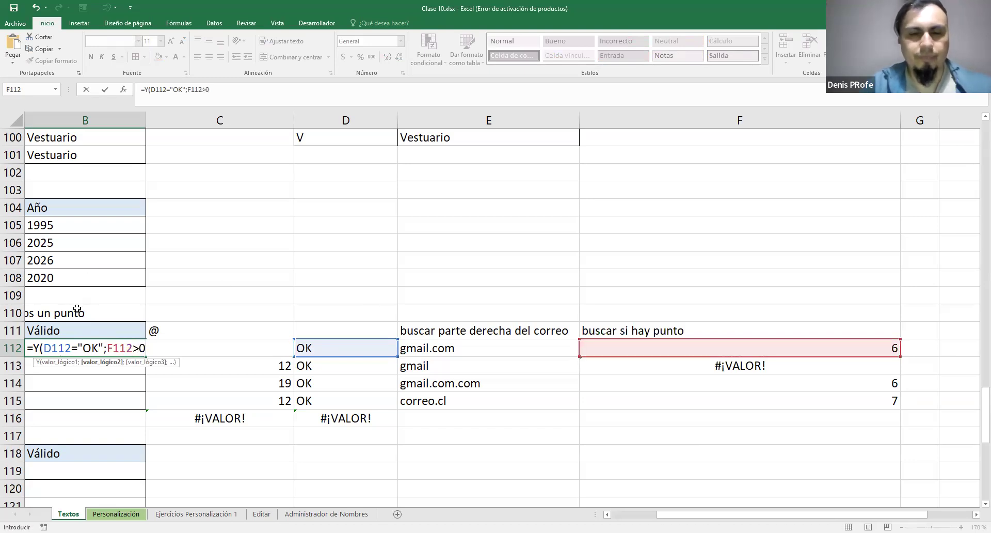
pyautogui.press('Return')
pyautogui.click(133, 347)
pyautogui.moveTo(146, 396); pyautogui.dragTo(164, 429)
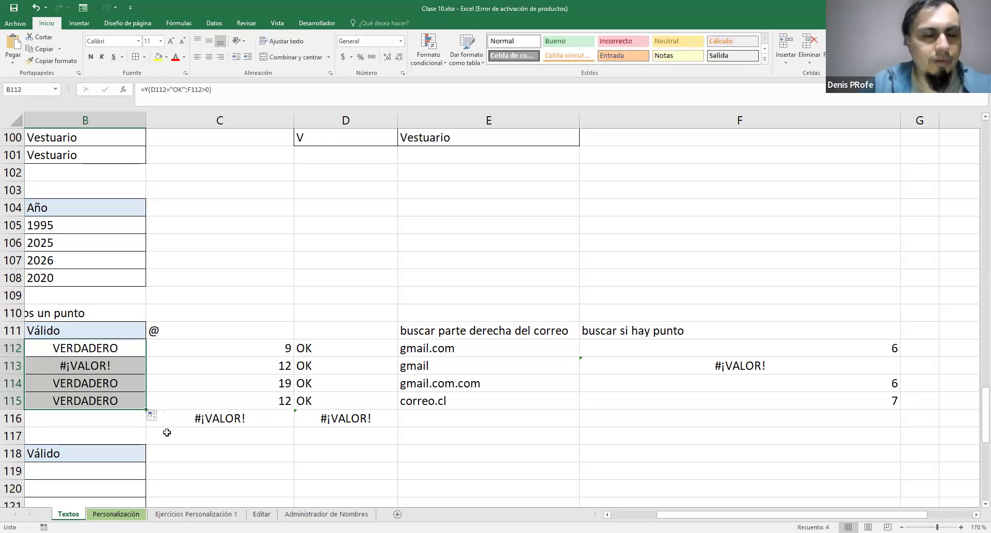
# Compare the second e-mail in A113 with its Válido result and its helper columns
pyautogui.hscroll(-2, 562, 407)
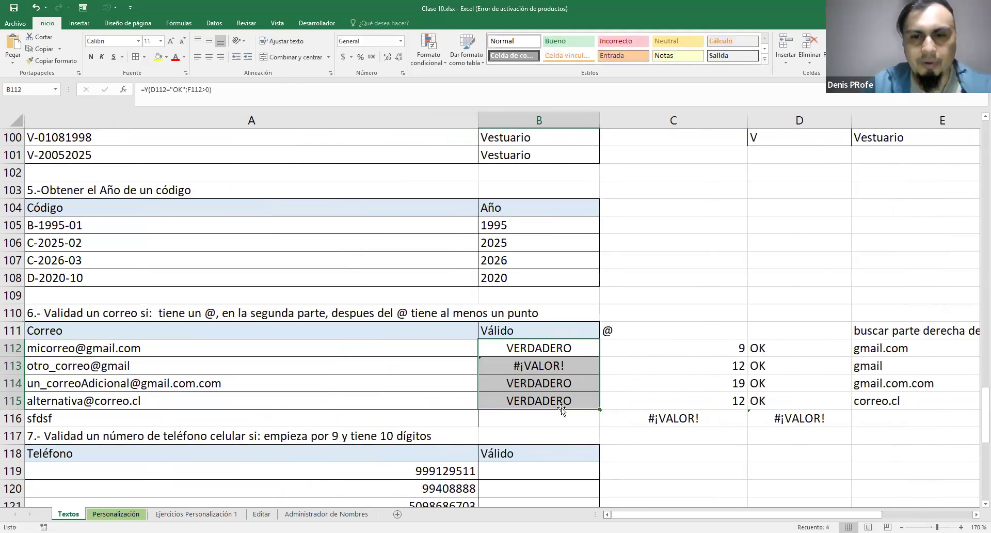
pyautogui.click(491, 367)
pyautogui.moveTo(64, 367); pyautogui.dragTo(571, 369)
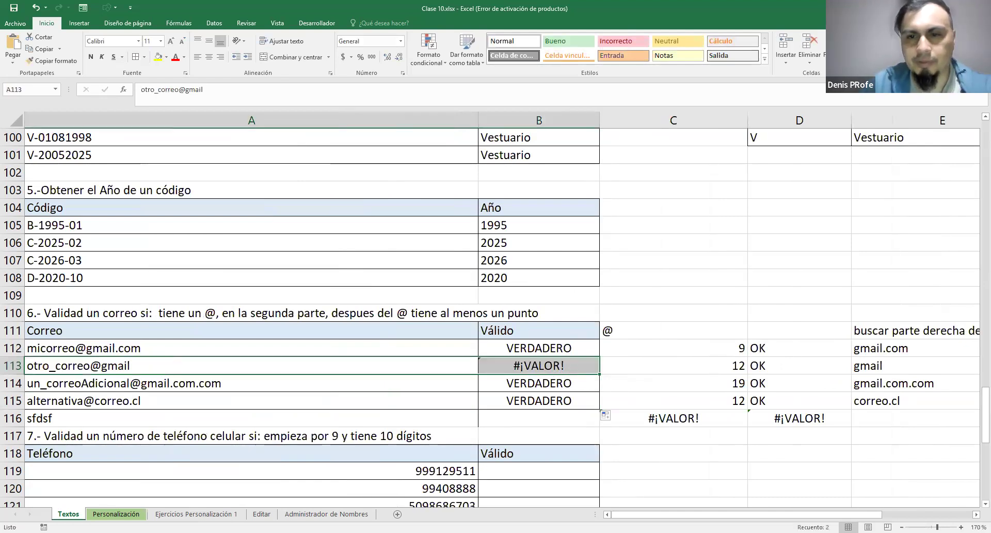
pyautogui.hscroll(2, 489, 474)
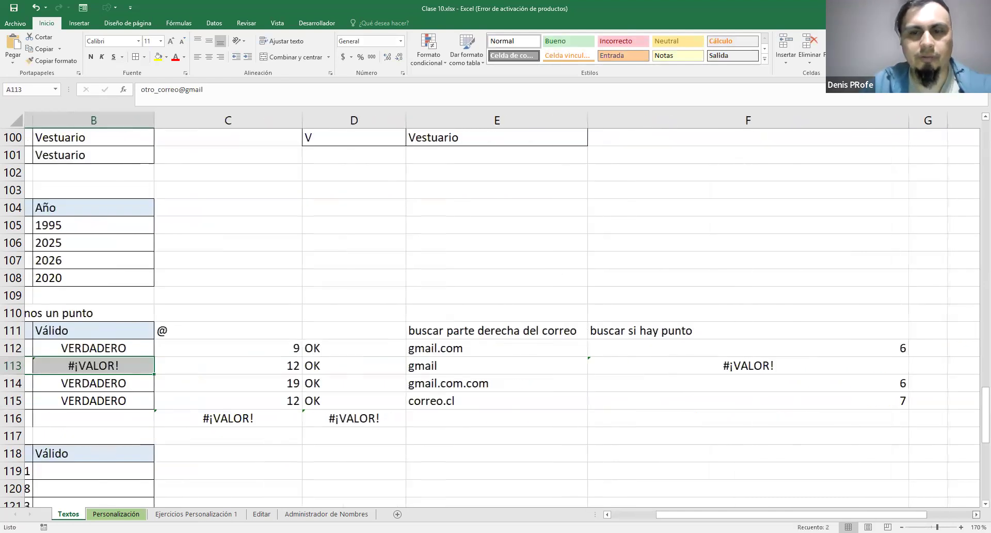
# Remove the D112="OK" condition from the Y formula in B112
pyautogui.click(120, 351)
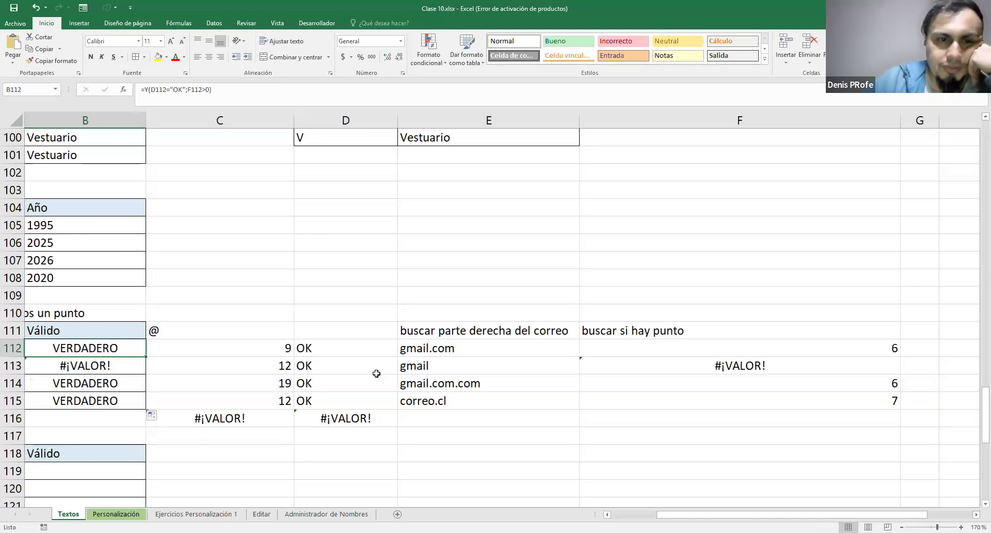
pyautogui.doubleClick(129, 351)
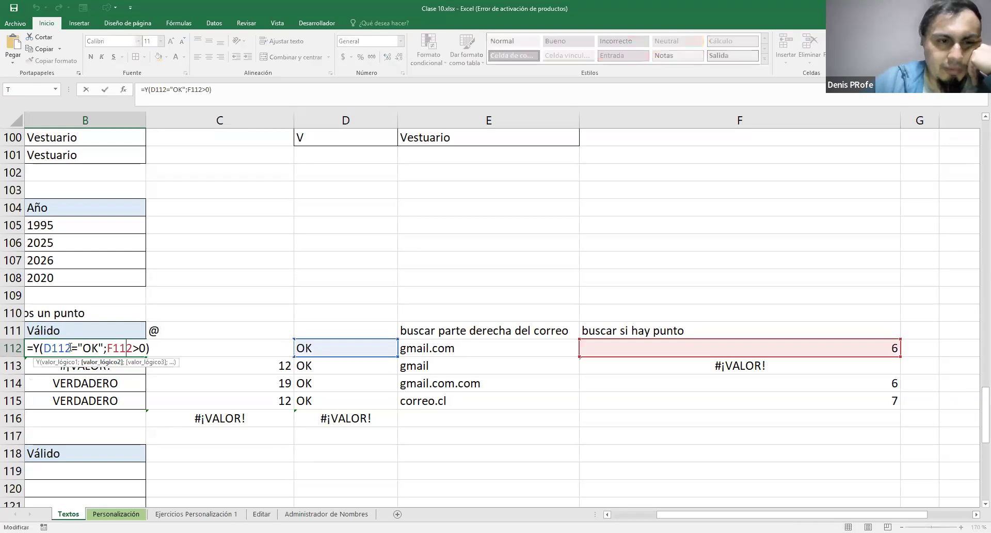
pyautogui.moveTo(72, 348); pyautogui.dragTo(95, 348)
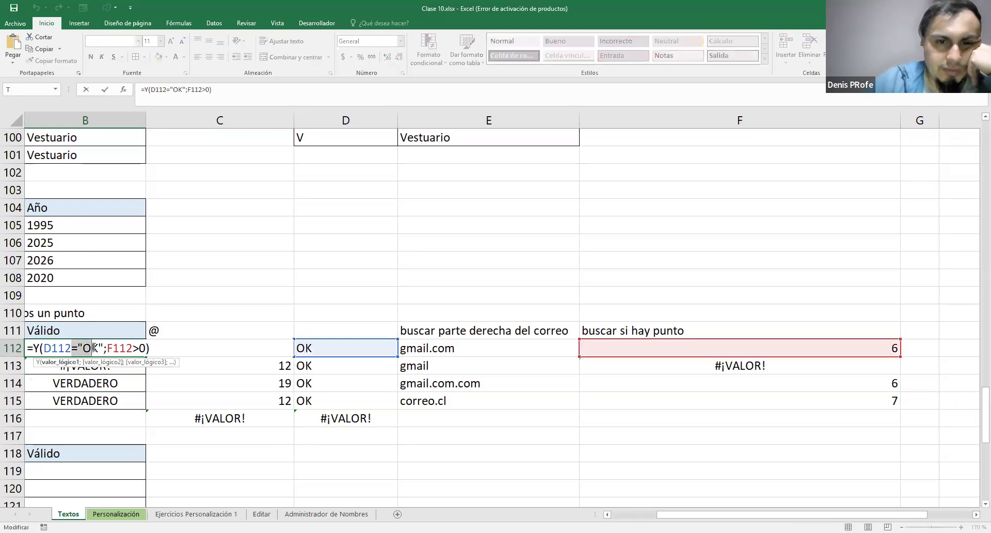
pyautogui.moveTo(45, 348); pyautogui.dragTo(102, 351)
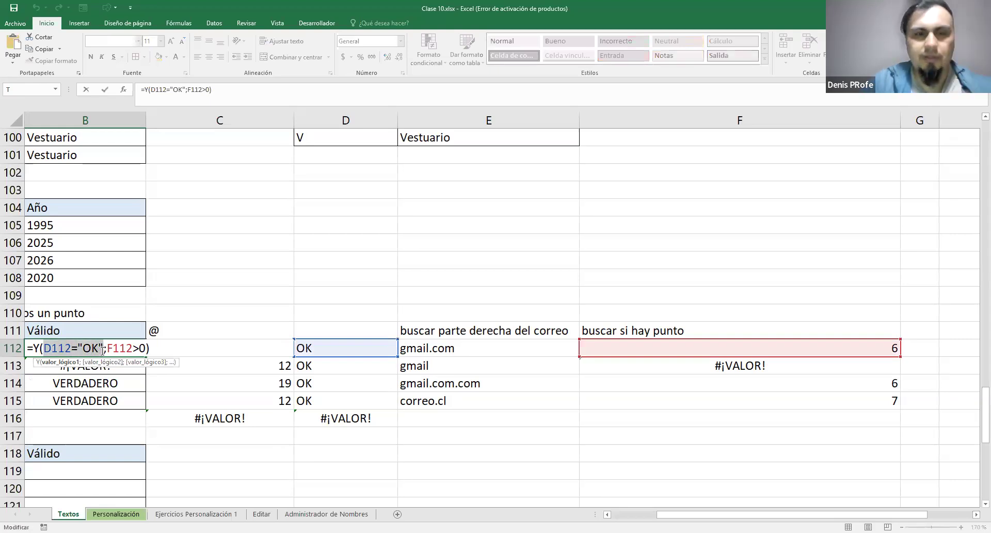
pyautogui.press('BackSpace')
pyautogui.click(291, 348)
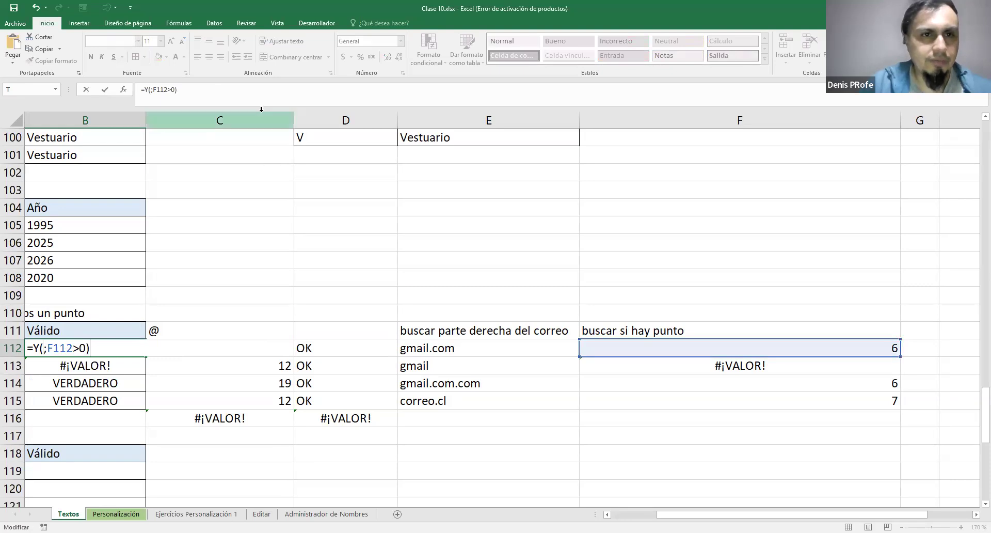
# Add C112>0 as the first condition of the B112 Y formula and fill it down to B115
pyautogui.click(73, 348)
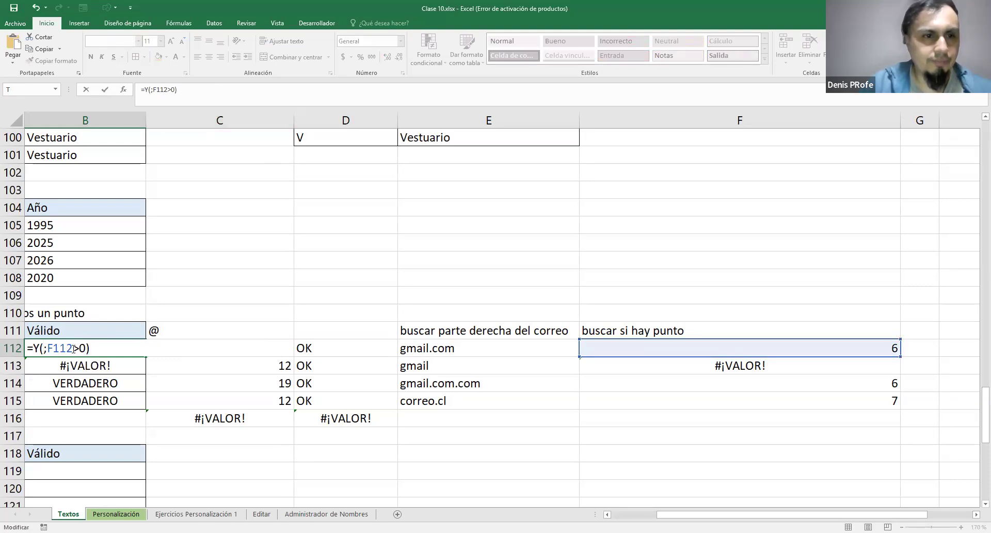
pyautogui.press('Left')
pyautogui.press('Left')
pyautogui.press('Left')
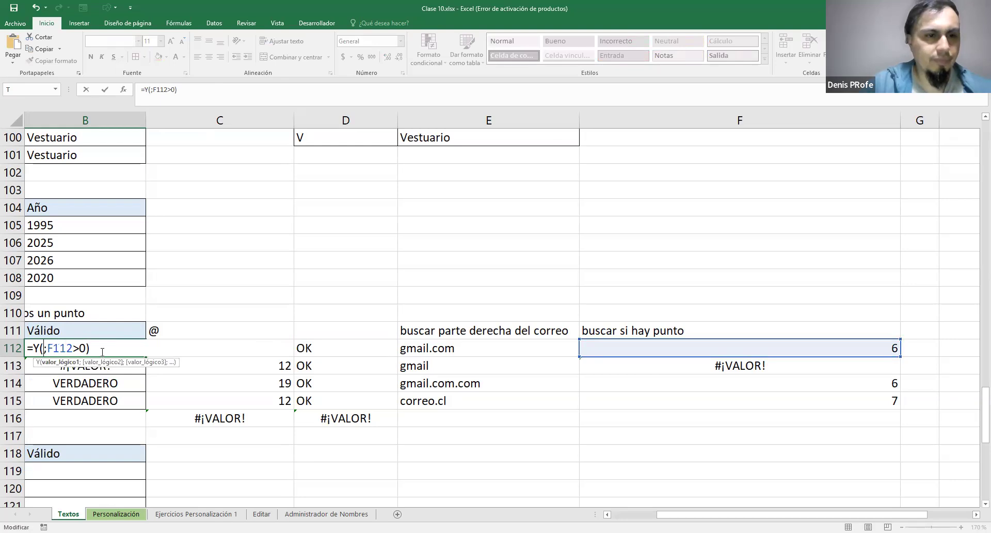
pyautogui.write('C112')
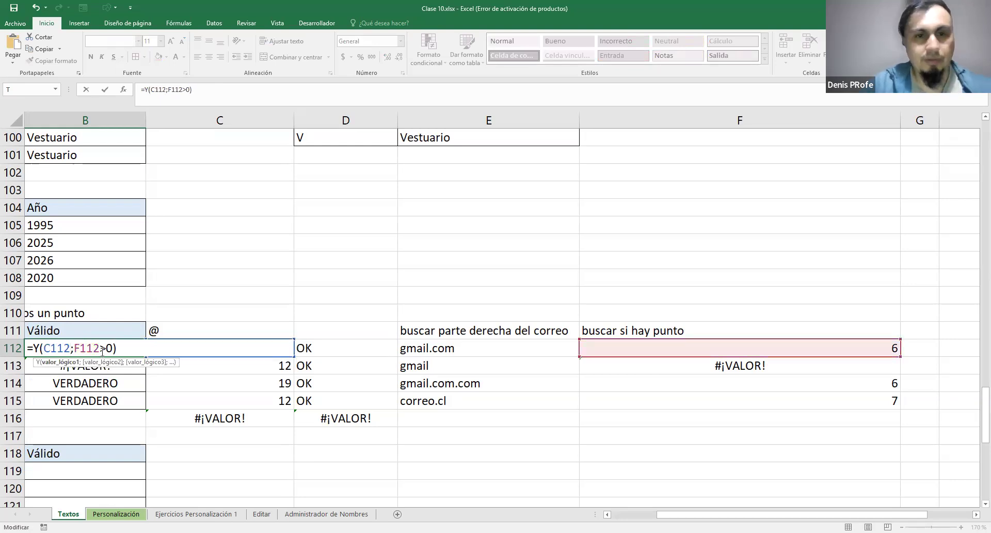
pyautogui.write('>0')
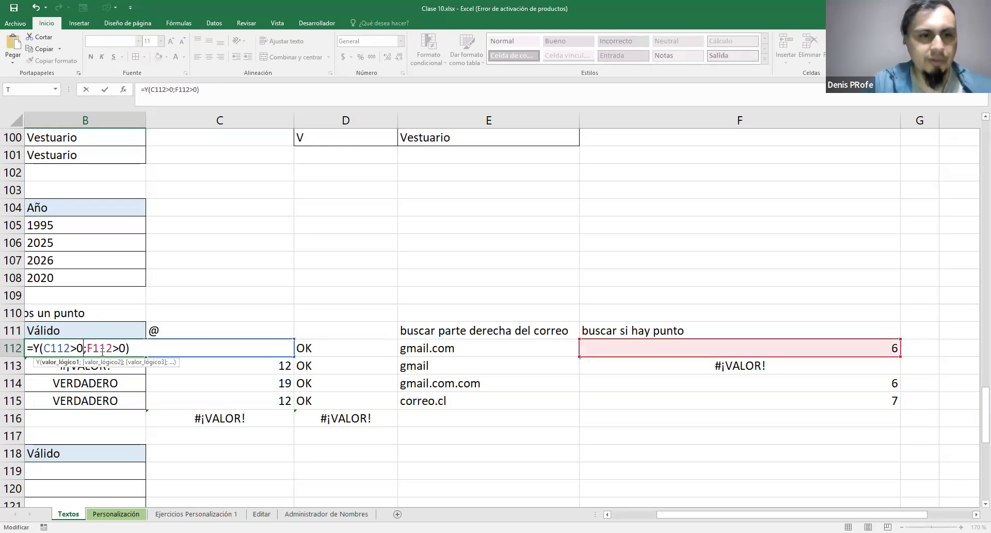
pyautogui.hotkey('ctrl', 'Return')
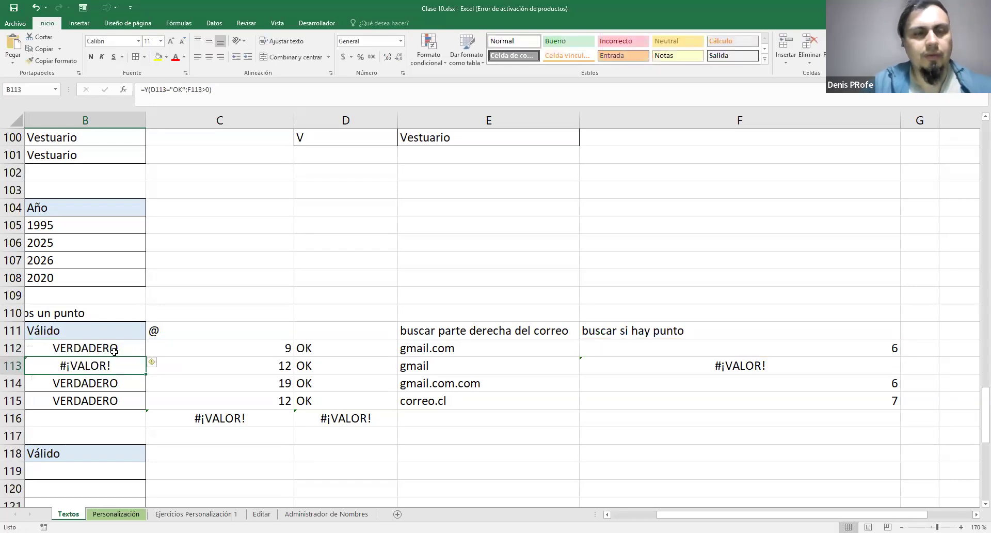
pyautogui.moveTo(147, 357); pyautogui.dragTo(147, 407)
# Examine the two conditions of the Y formula in B112 and the cells they refer to
pyautogui.doubleClick(48, 349)
pyautogui.moveTo(33, 348); pyautogui.dragTo(144, 349)
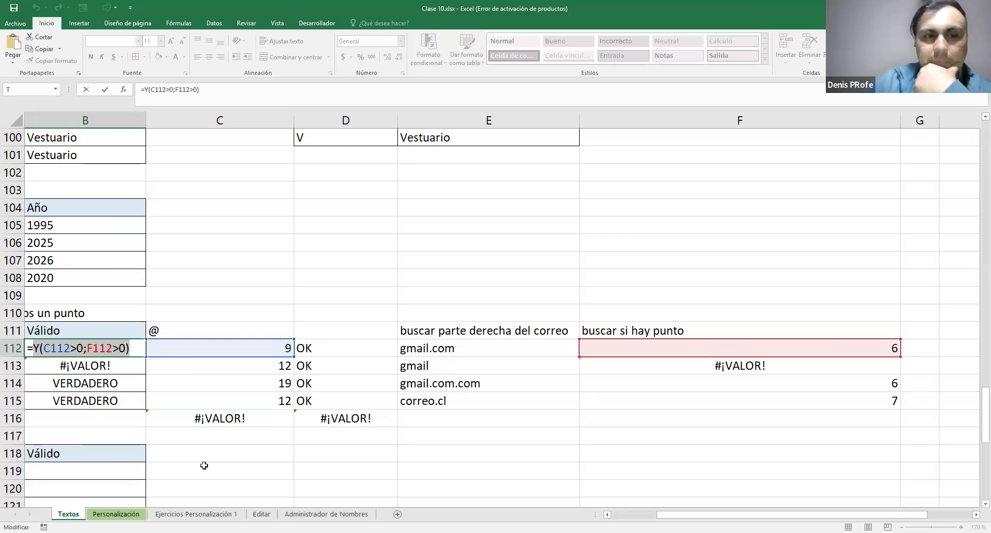
pyautogui.click(46, 346)
pyautogui.moveTo(46, 347); pyautogui.dragTo(83, 346)
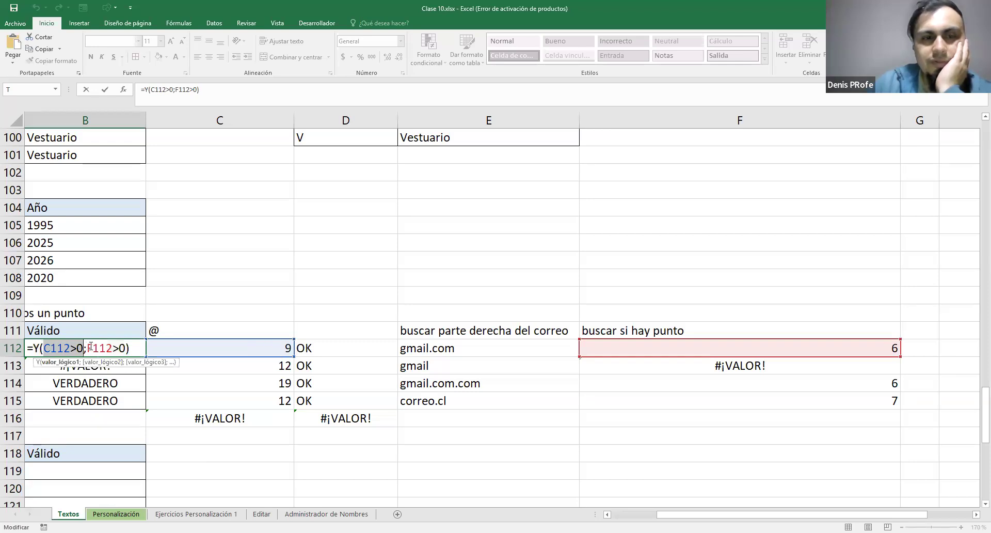
pyautogui.moveTo(87, 347); pyautogui.dragTo(127, 349)
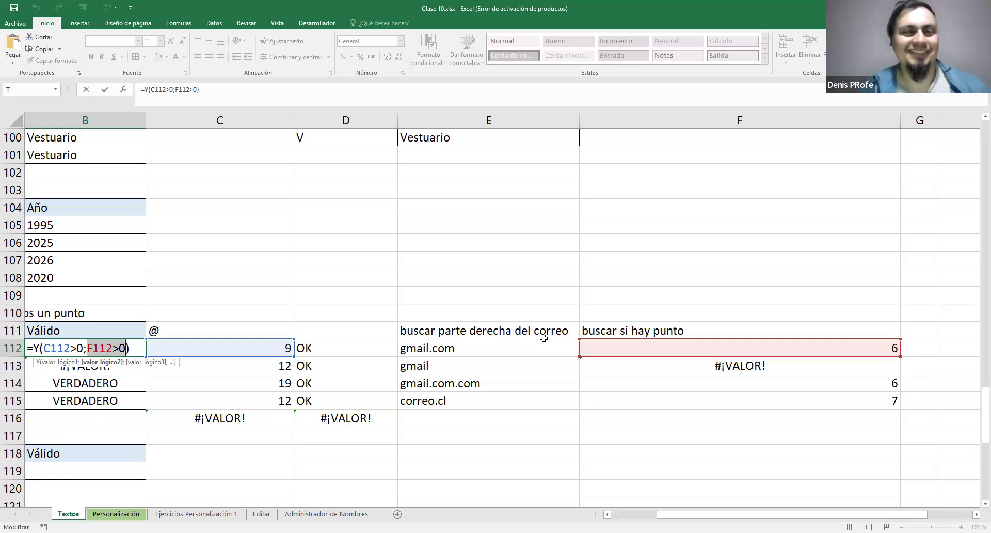
pyautogui.hotkey('ctrl', 'Return')
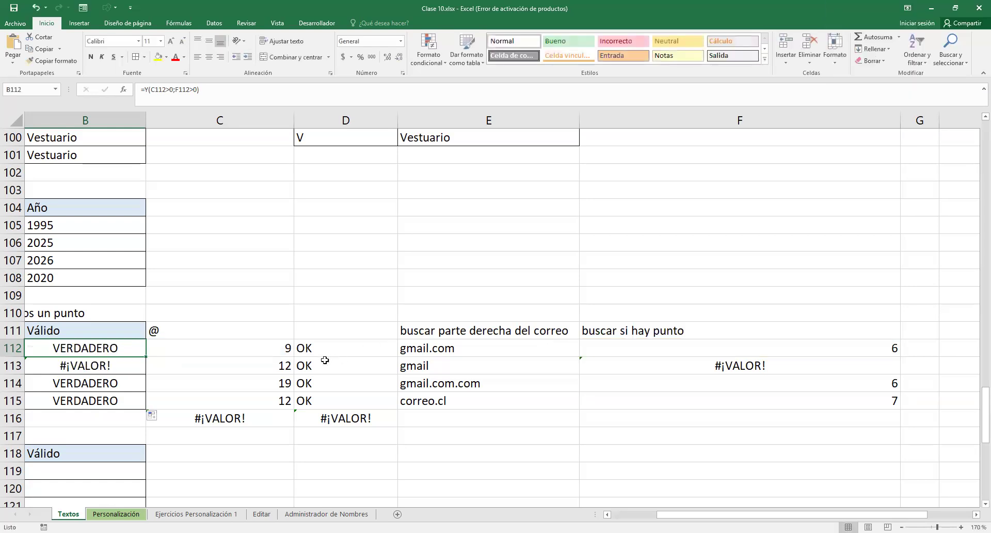
# Clear the helper cells D112:D116 and undo the deletion
pyautogui.moveTo(335, 347)
pyautogui.mouseDown()
pyautogui.moveTo(337, 413)
pyautogui.moveTo(354, 347)
pyautogui.mouseUp()
pyautogui.press('Delete')
pyautogui.click(353, 351)
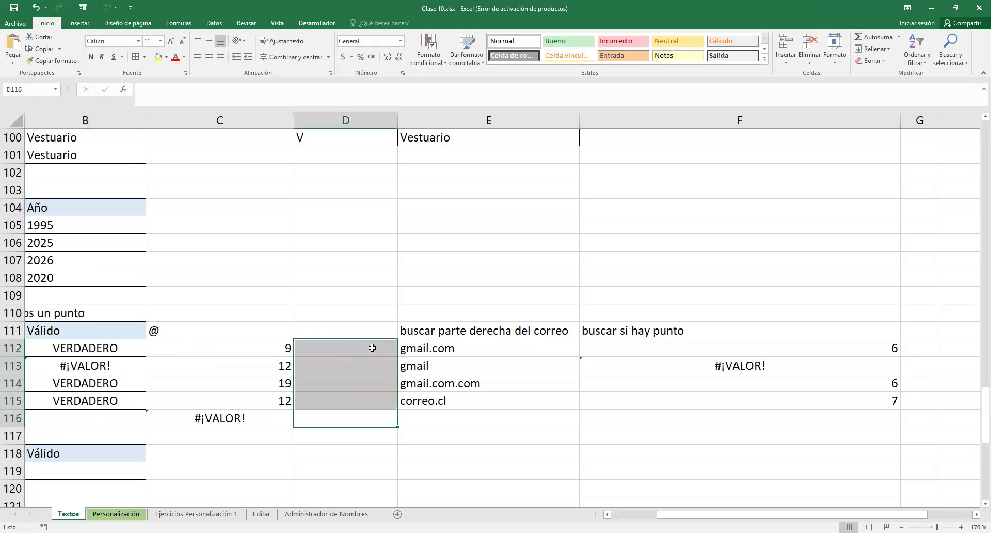
pyautogui.doubleClick(344, 342)
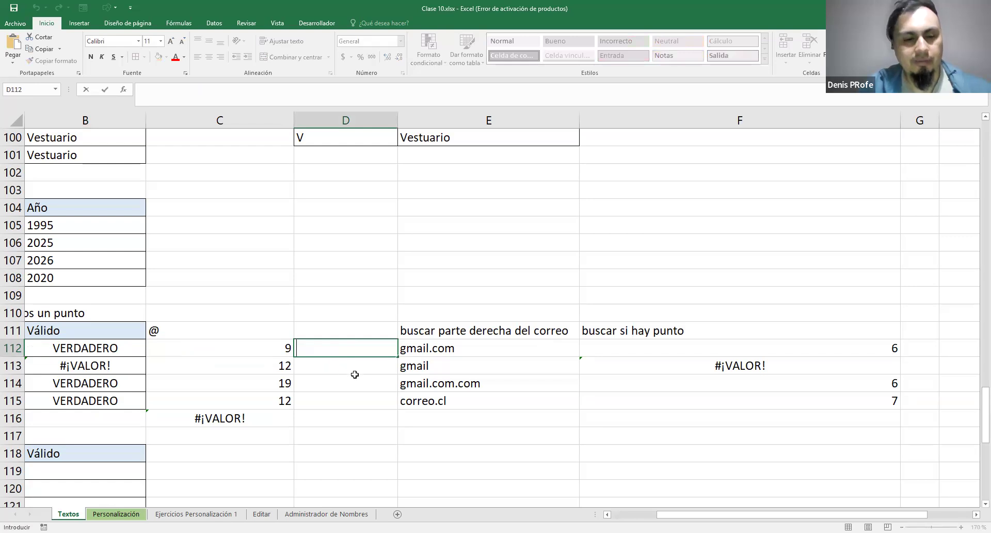
pyautogui.click(346, 399)
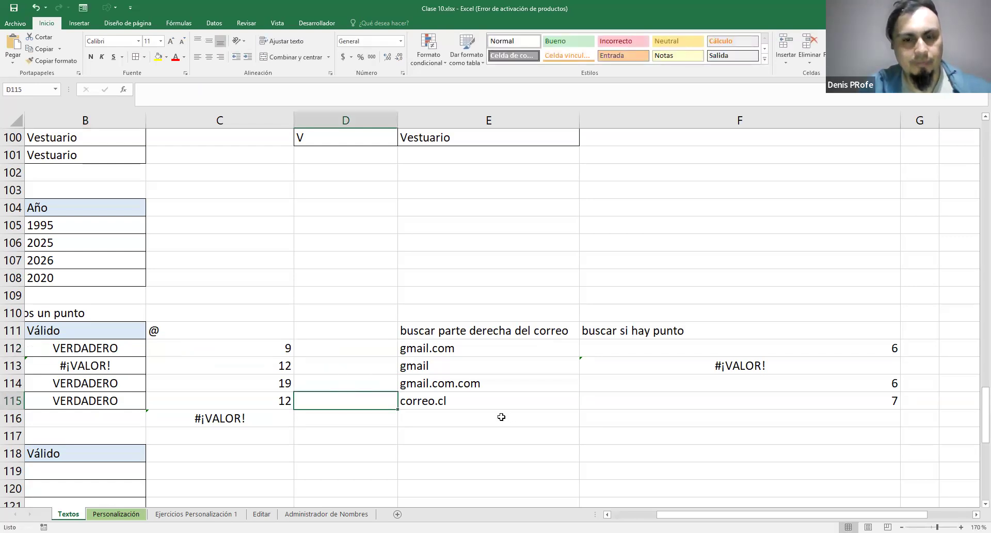
pyautogui.hotkey('ctrl', 'z')
pyautogui.hotkey('ctrl', 'z')
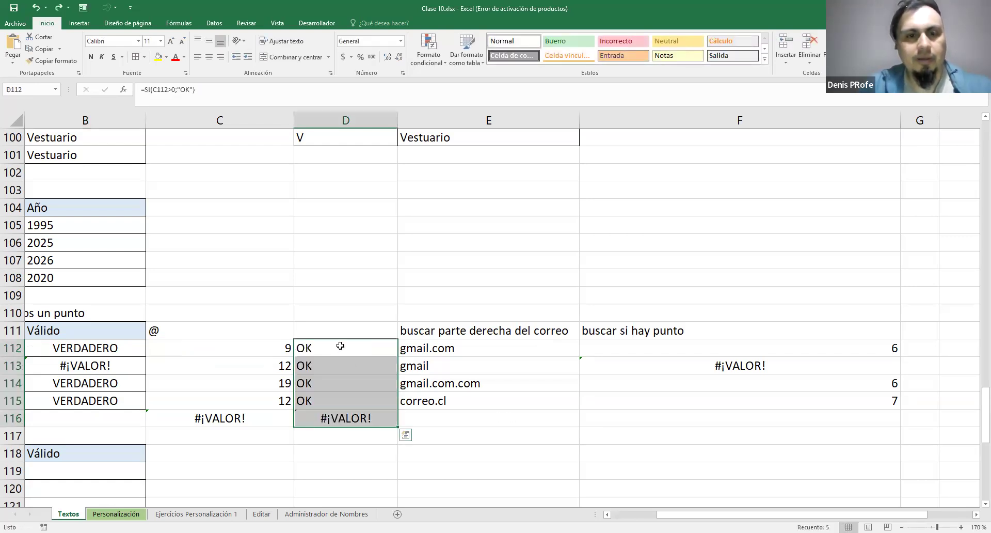
# Check the SI formula in D112 against column C and clear the redundant helper cells D112:D116
pyautogui.click(341, 346)
pyautogui.press('F2')
pyautogui.doubleClick(61, 348)
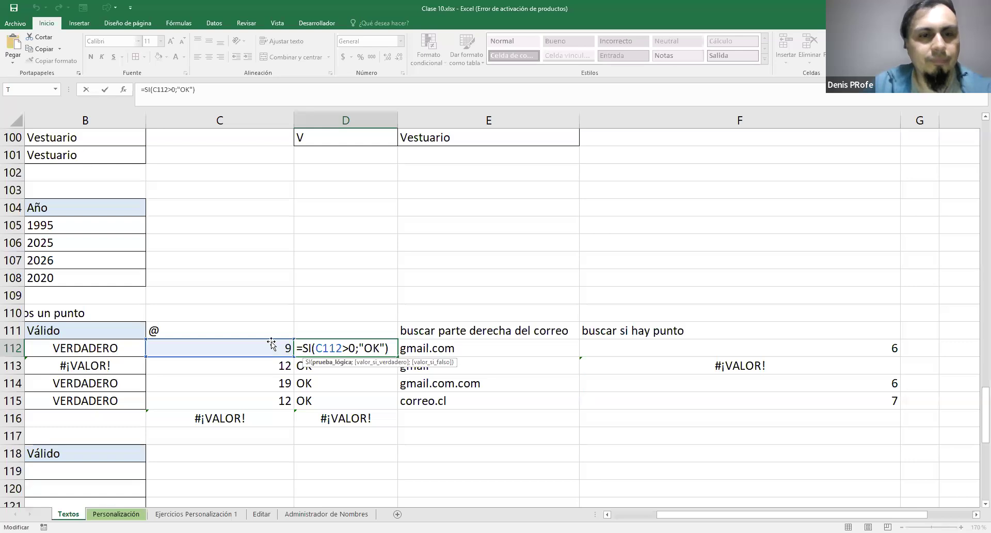
pyautogui.moveTo(346, 348); pyautogui.dragTo(346, 419)
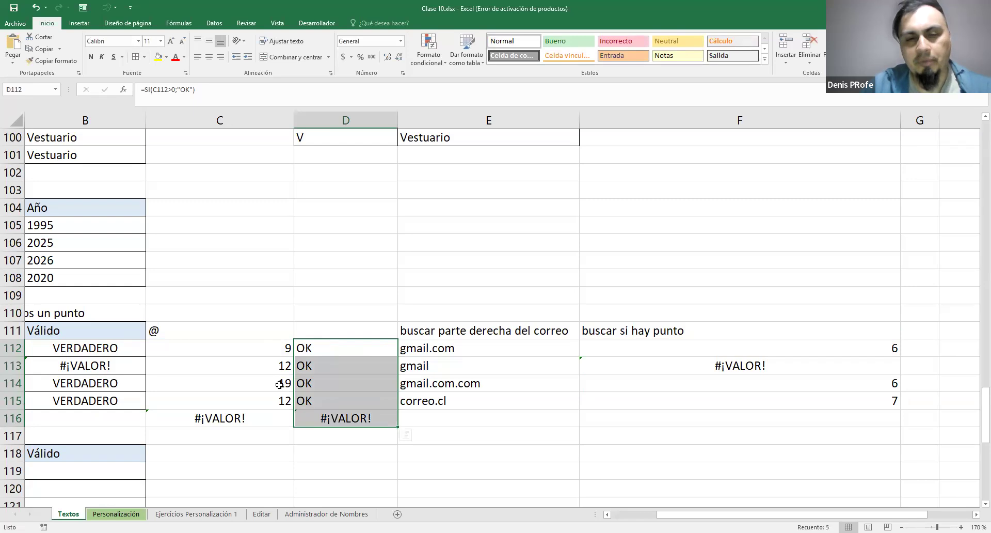
pyautogui.moveTo(283, 348); pyautogui.dragTo(284, 415)
pyautogui.moveTo(330, 346); pyautogui.dragTo(348, 418)
pyautogui.press('Delete')
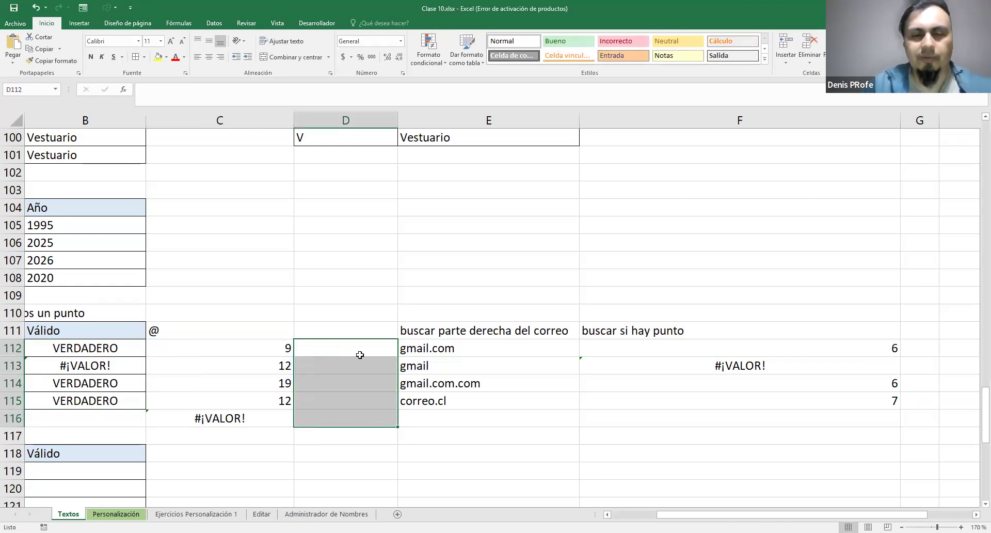
# Examine the formulas in E112, C112, B112 and F112 to trace how the e-mail validation is built
pyautogui.click(509, 359)
pyautogui.click(510, 342)
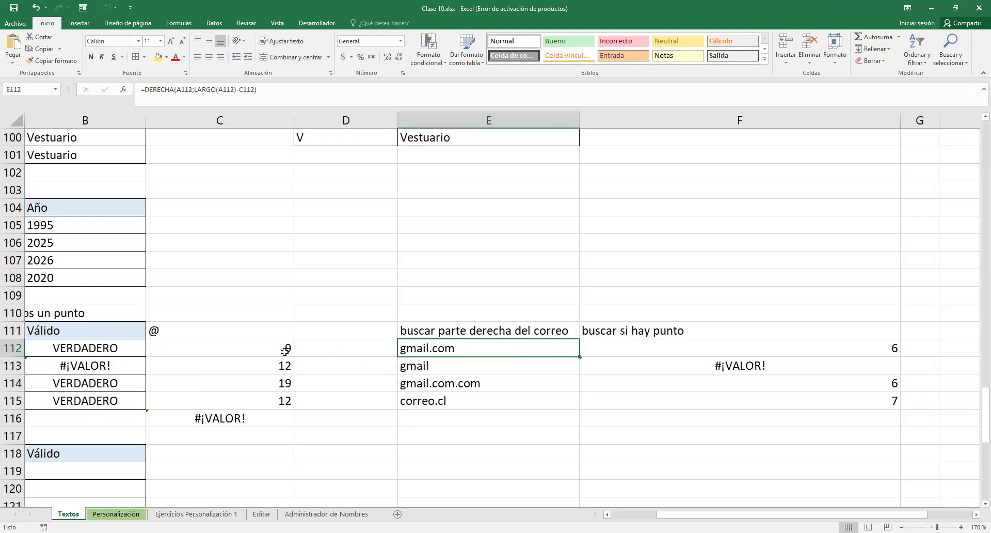
pyautogui.doubleClick(243, 348)
pyautogui.moveTo(231, 348); pyautogui.dragTo(250, 360)
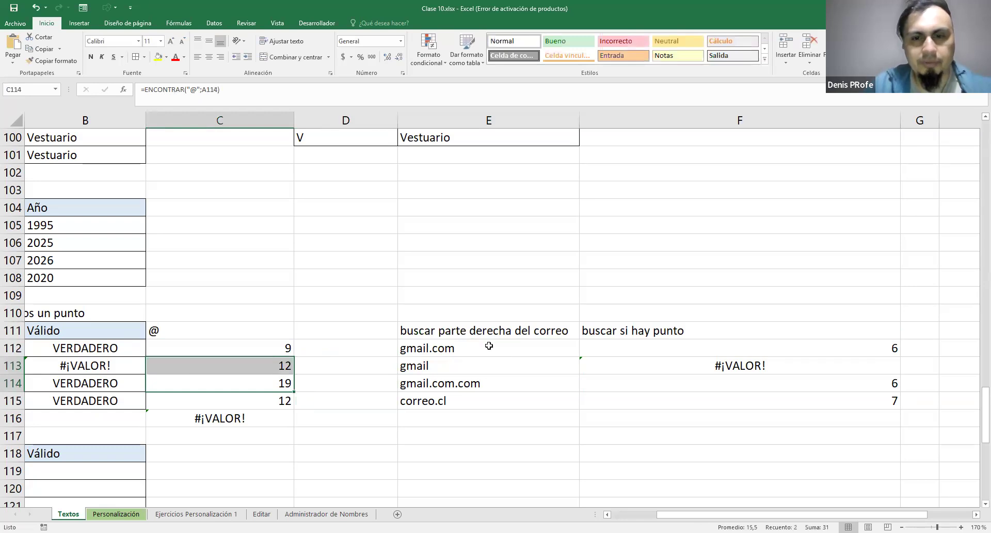
pyautogui.doubleClick(505, 344)
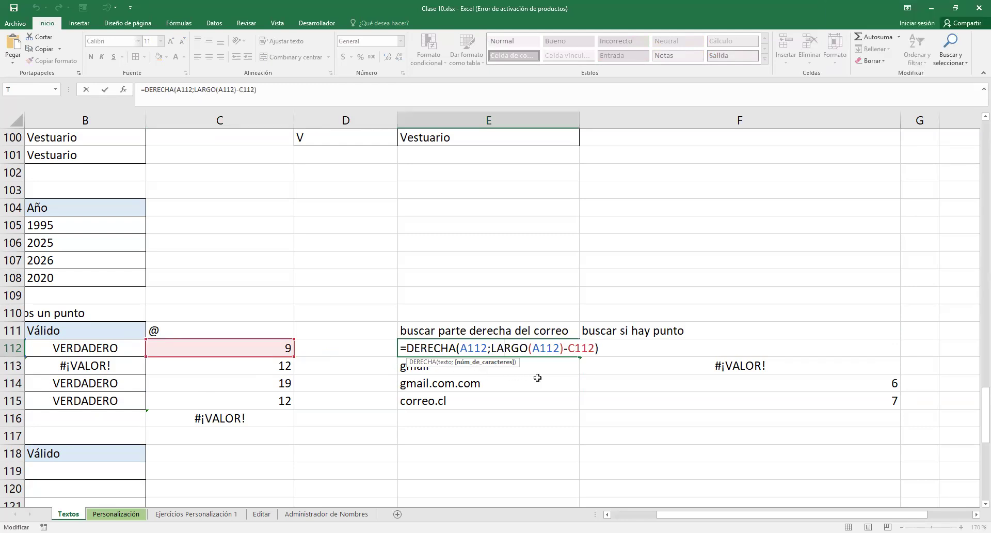
pyautogui.press('Return')
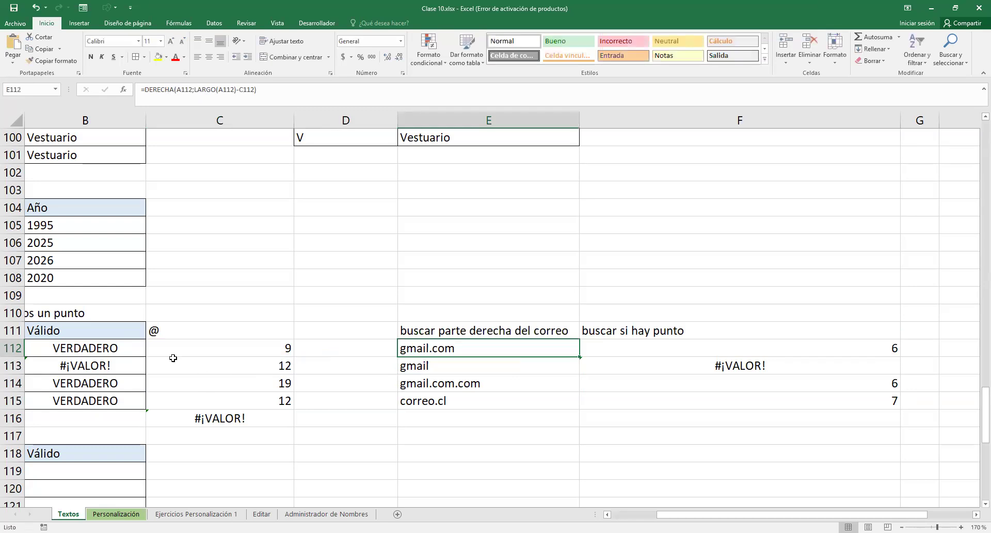
pyautogui.doubleClick(120, 350)
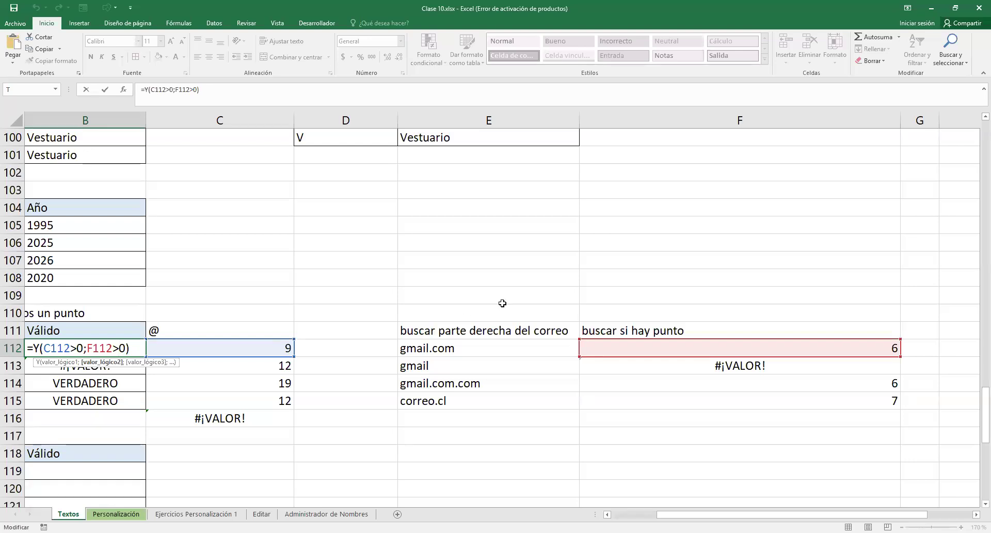
pyautogui.doubleClick(643, 346)
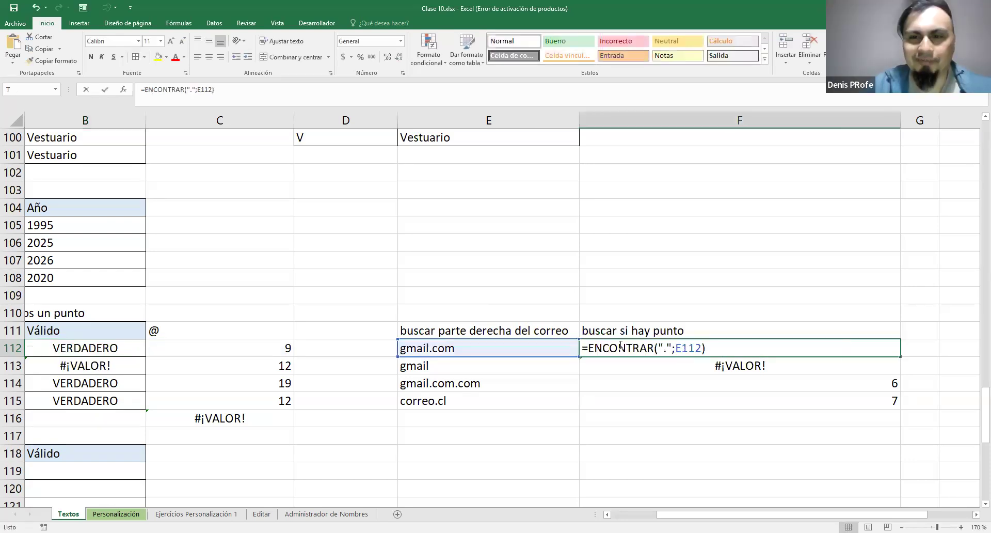
pyautogui.moveTo(581, 348); pyautogui.dragTo(719, 349)
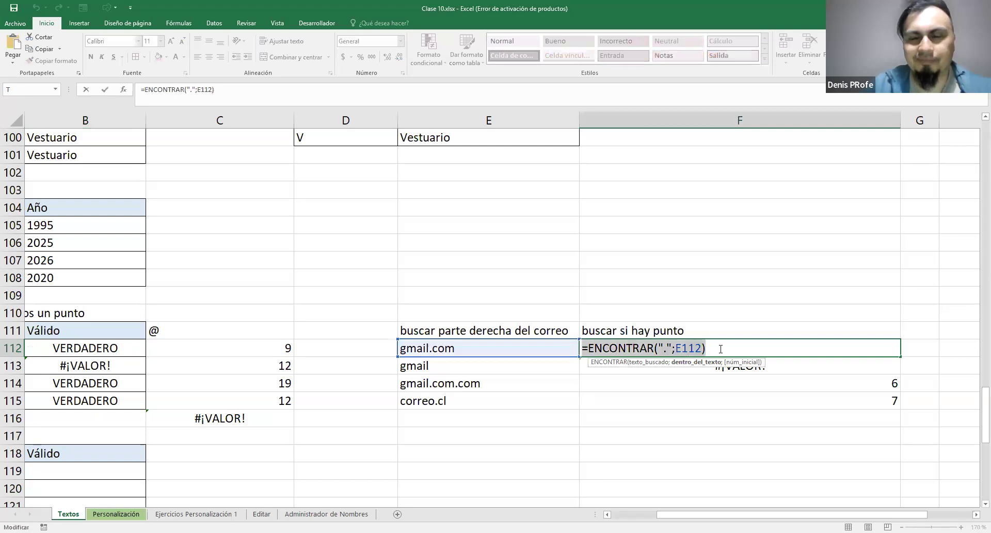
pyautogui.press('Escape')
# Compare the @ position, e-mail right part and dot search helper columns across rows 111 to 115
pyautogui.moveTo(454, 330); pyautogui.dragTo(467, 397)
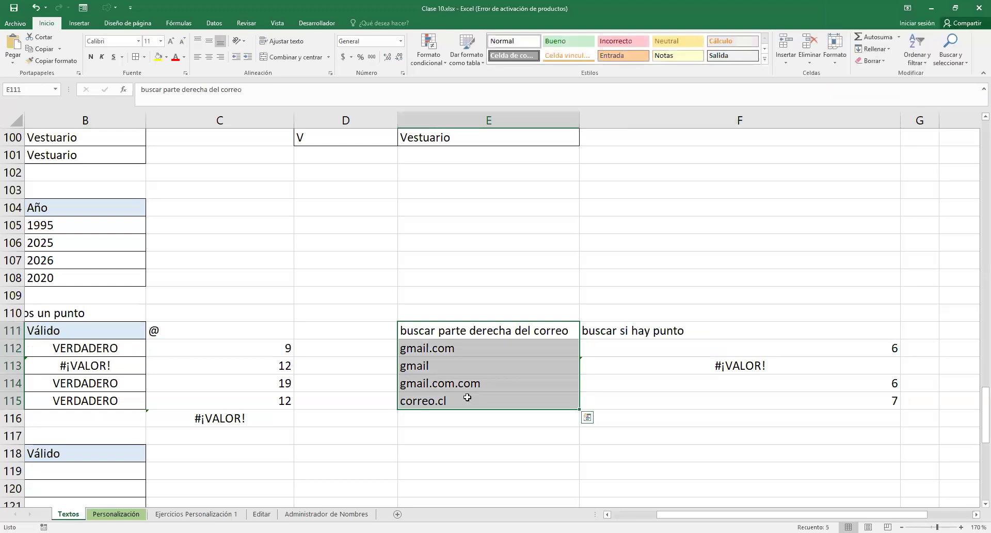
pyautogui.moveTo(667, 330); pyautogui.dragTo(674, 412)
pyautogui.click(674, 412)
pyautogui.moveTo(668, 331); pyautogui.dragTo(674, 395)
pyautogui.moveTo(270, 350); pyautogui.dragTo(271, 401)
pyautogui.moveTo(676, 331); pyautogui.dragTo(677, 395)
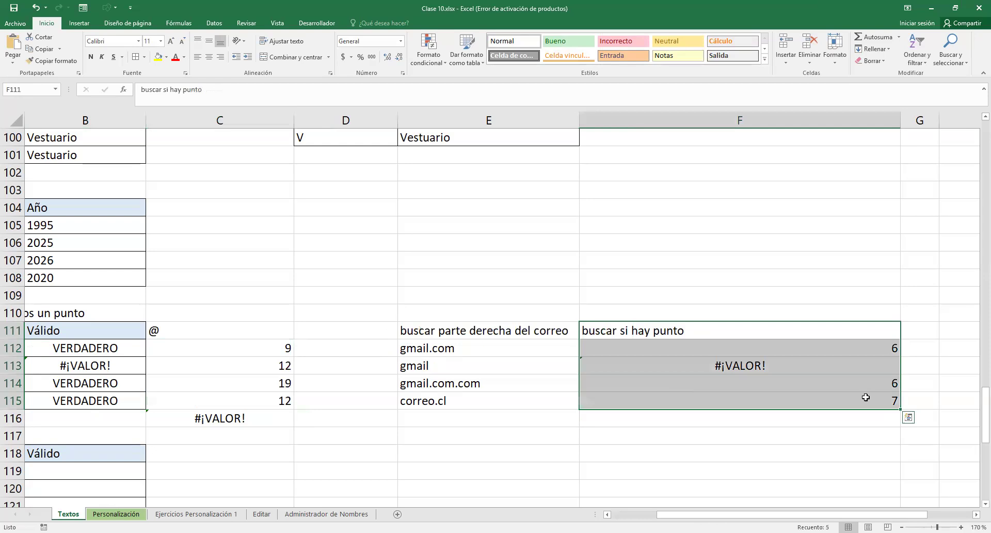
# Fill the helper range C111:F116 with yellow
pyautogui.click(364, 360)
pyautogui.moveTo(233, 331)
pyautogui.mouseDown()
pyautogui.moveTo(768, 396)
pyautogui.moveTo(769, 418)
pyautogui.mouseUp()
pyautogui.click(158, 57)
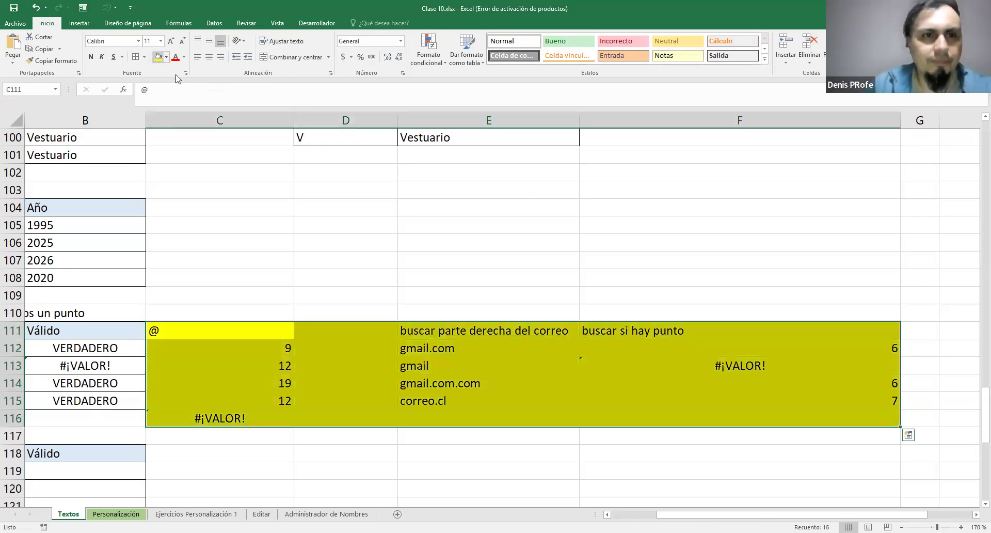
pyautogui.click(646, 282)
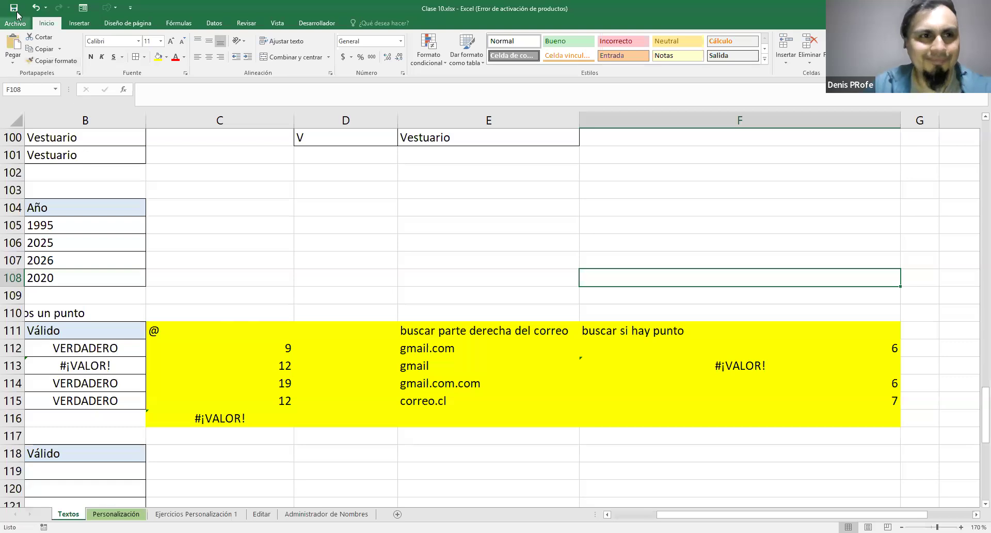
# Inspect the Y formula in B113 and the ENCONTRAR formula in F113 to trace the error
pyautogui.moveTo(683, 515); pyautogui.dragTo(672, 515)
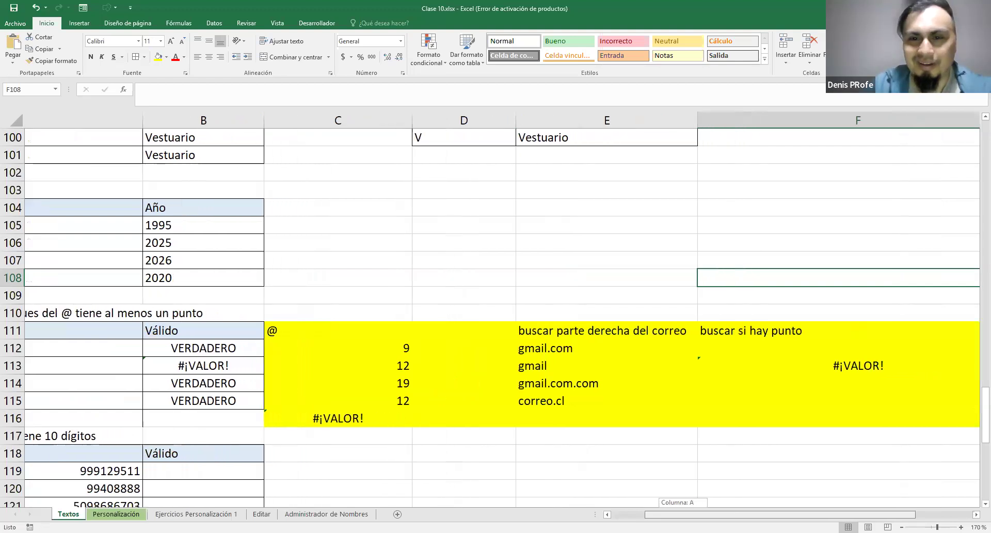
pyautogui.doubleClick(94, 368)
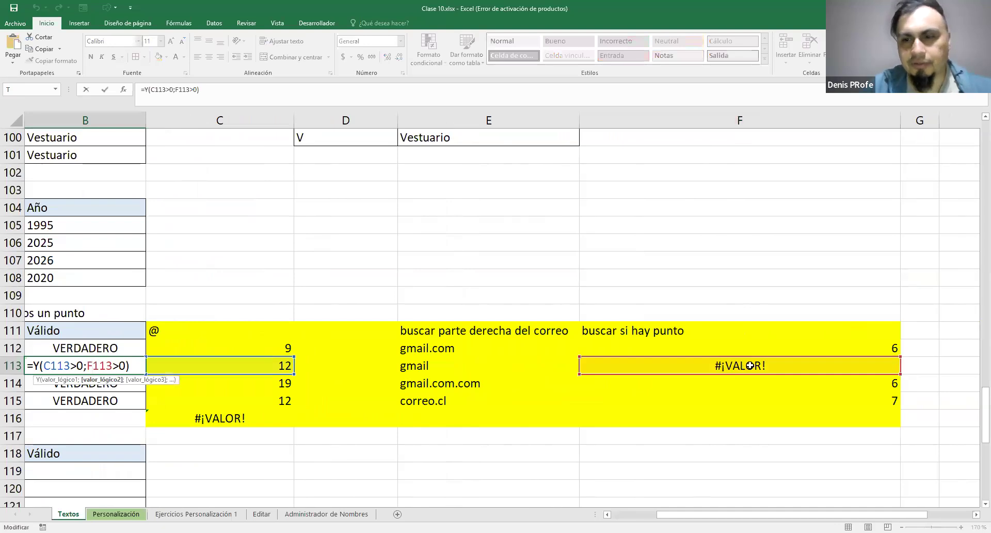
pyautogui.click(728, 367)
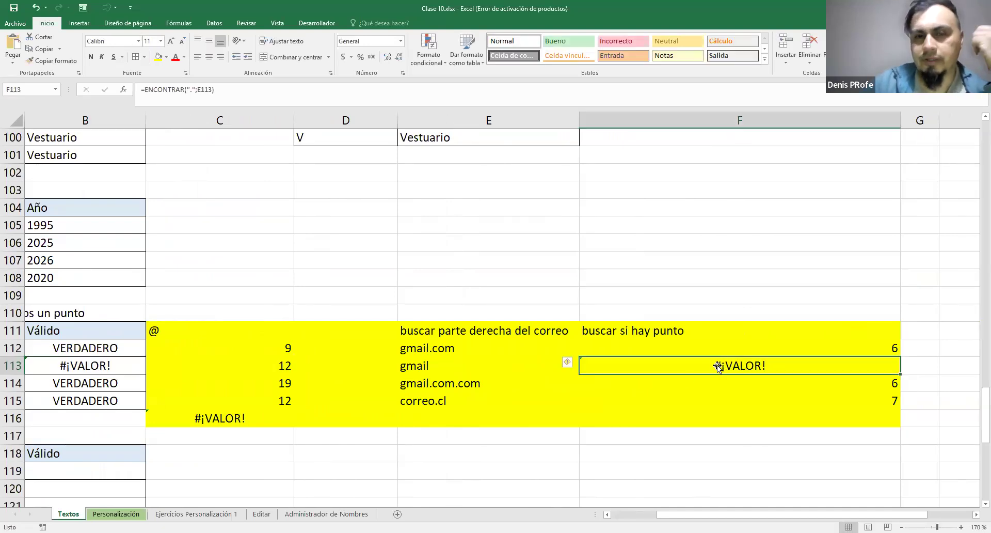
# Inspect the @ search formula in C116, the error options for B113 and the Y formulas in B112, B114 and B115
pyautogui.click(217, 417)
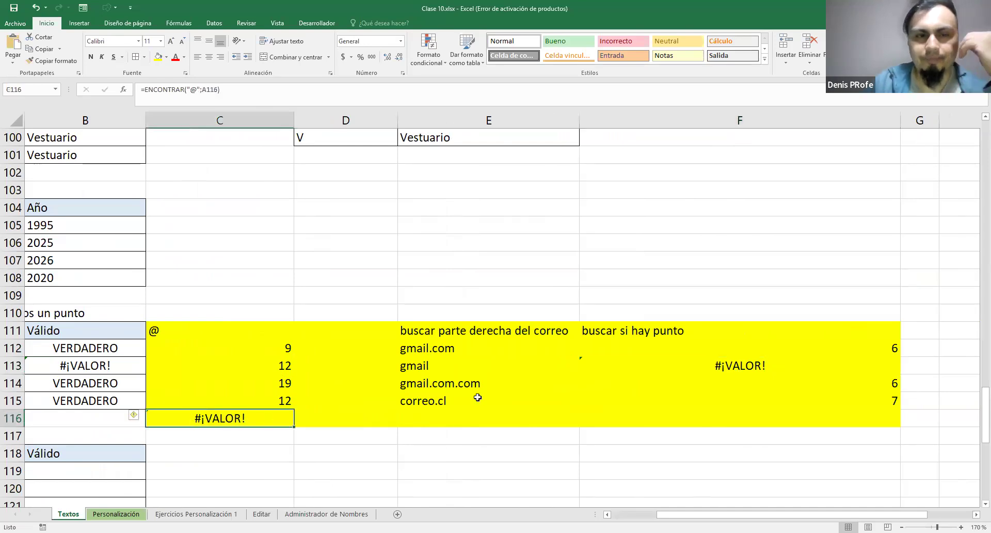
pyautogui.click(85, 365)
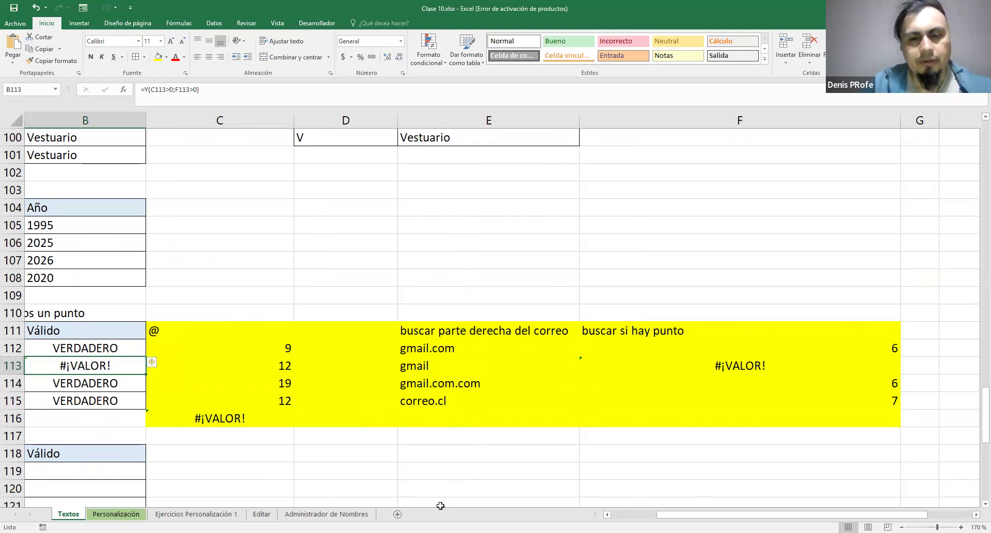
pyautogui.hscroll(-2, 567, 367)
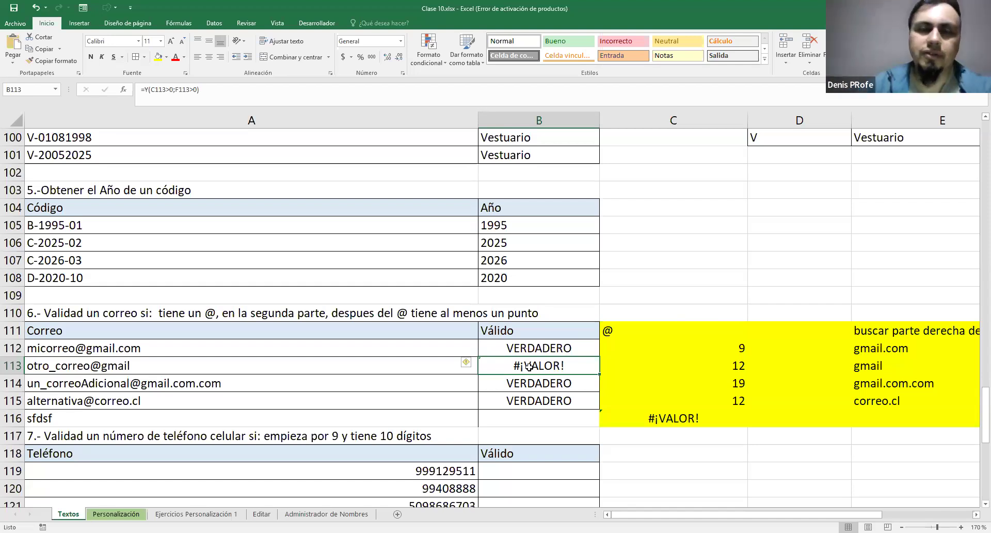
pyautogui.click(474, 365)
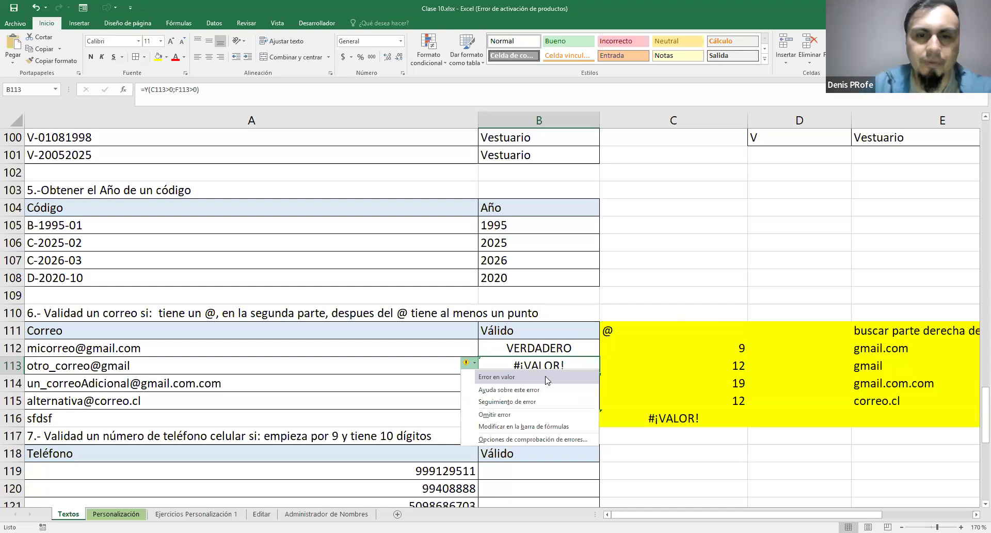
pyautogui.click(561, 361)
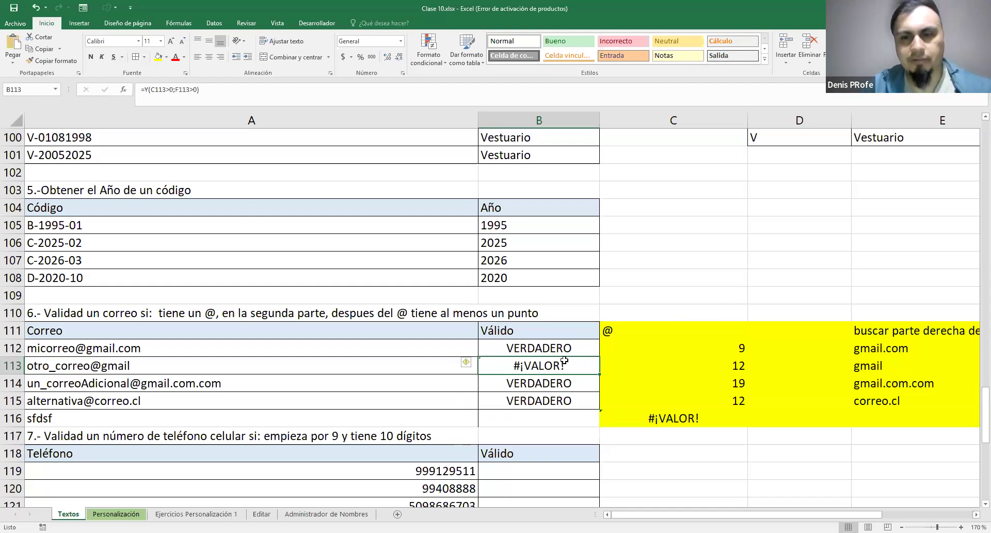
pyautogui.scroll(-1, 680, 287)
pyautogui.click(561, 296)
pyautogui.click(557, 326)
pyautogui.click(589, 346)
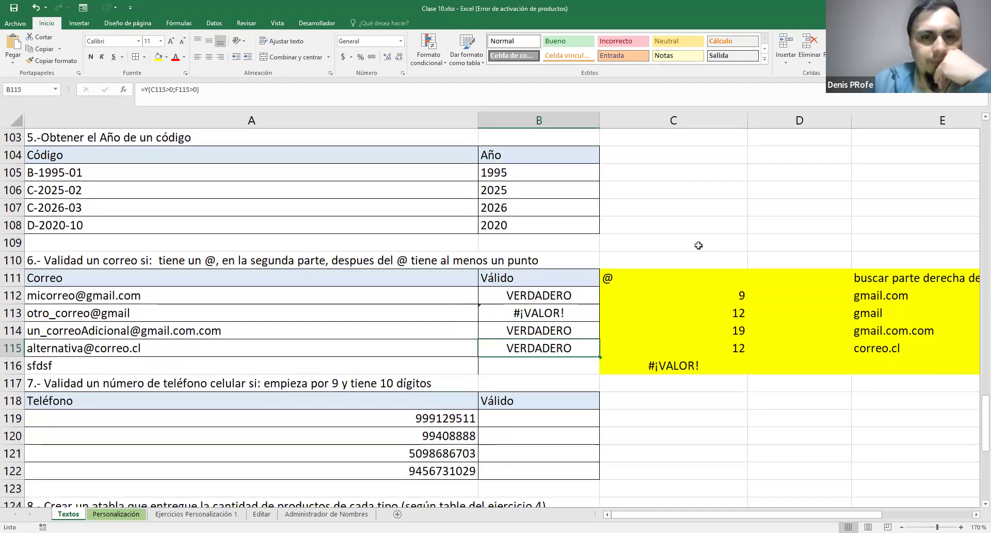
# Review exercise 7's phone list in A119:A122 and add the header "Primero numero" in C118
pyautogui.scroll(-4, 698, 245)
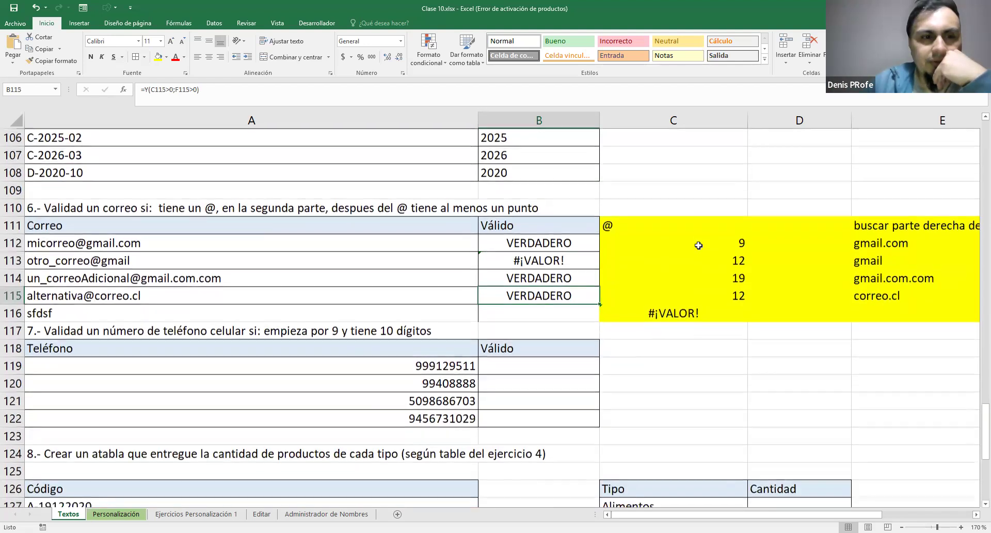
pyautogui.scroll(2, 699, 245)
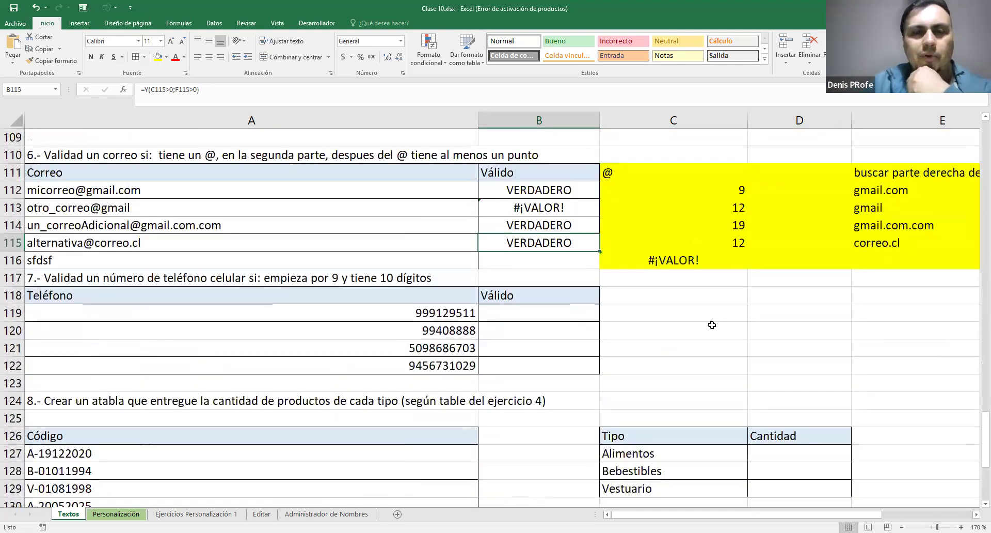
pyautogui.scroll(1, 712, 324)
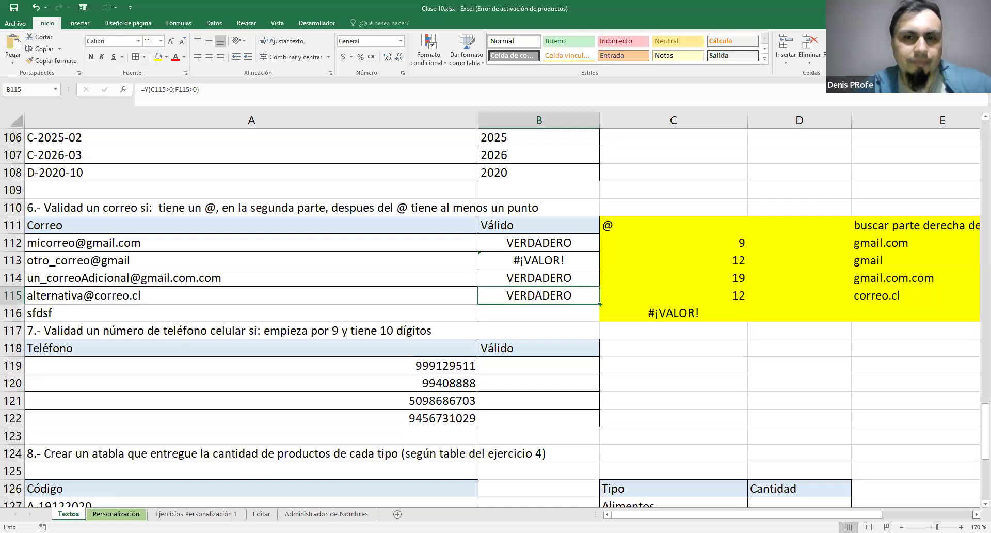
pyautogui.click(976, 515)
pyautogui.moveTo(916, 514); pyautogui.dragTo(878, 514)
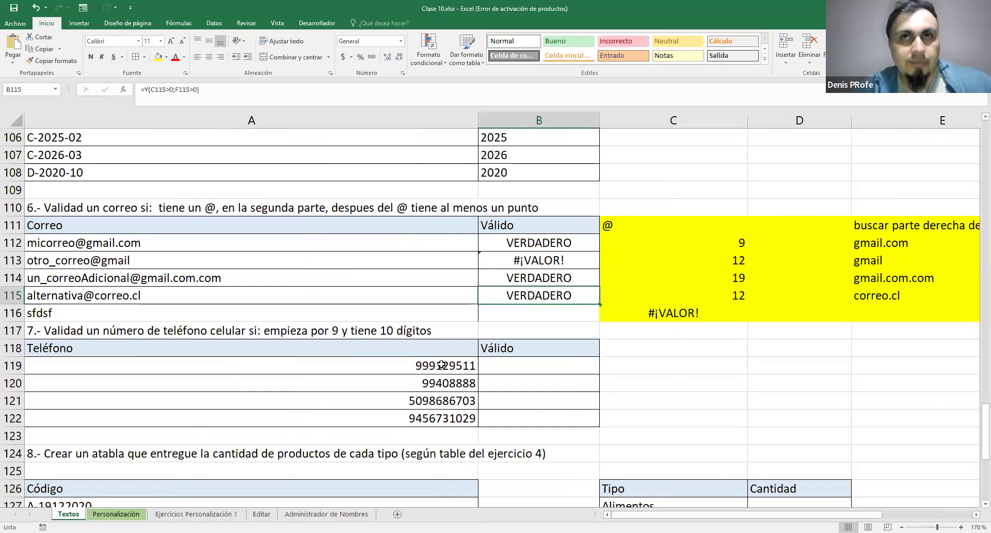
pyautogui.moveTo(441, 365); pyautogui.dragTo(439, 418)
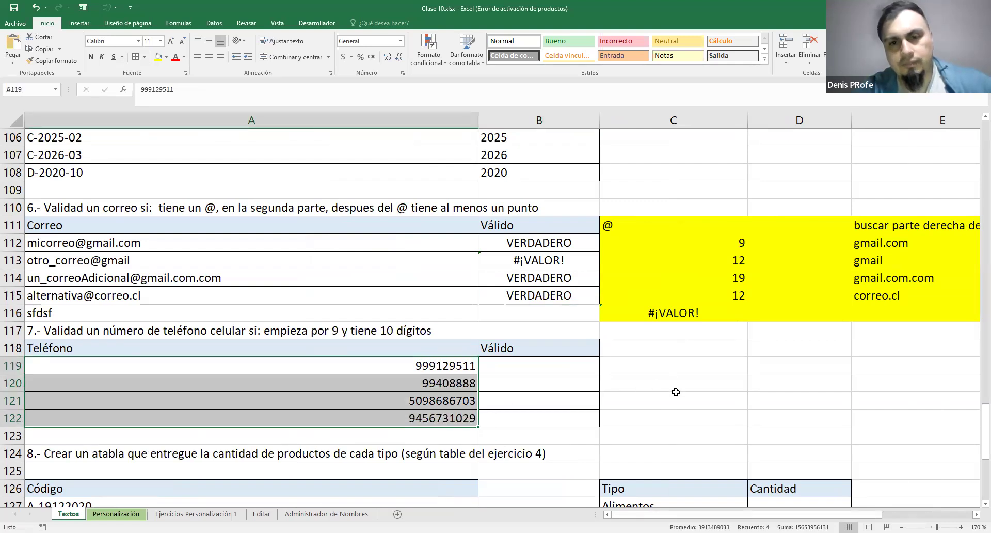
pyautogui.click(646, 349)
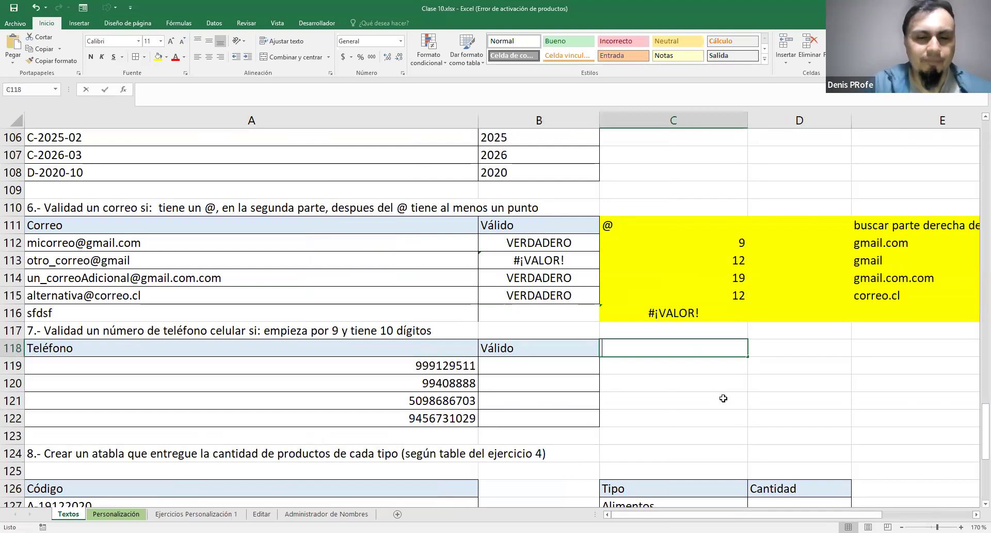
pyautogui.write('Primero numero')
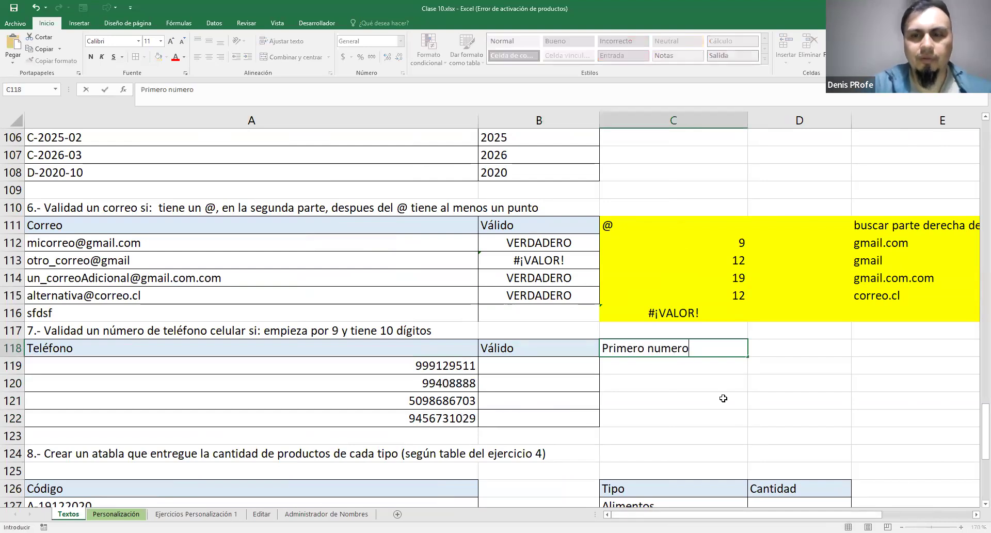
pyautogui.press('Return')
# Extract each phone's first digit with =IZQUIERDA(A119;1) in C119 and fill it down to C122
pyautogui.write('=')
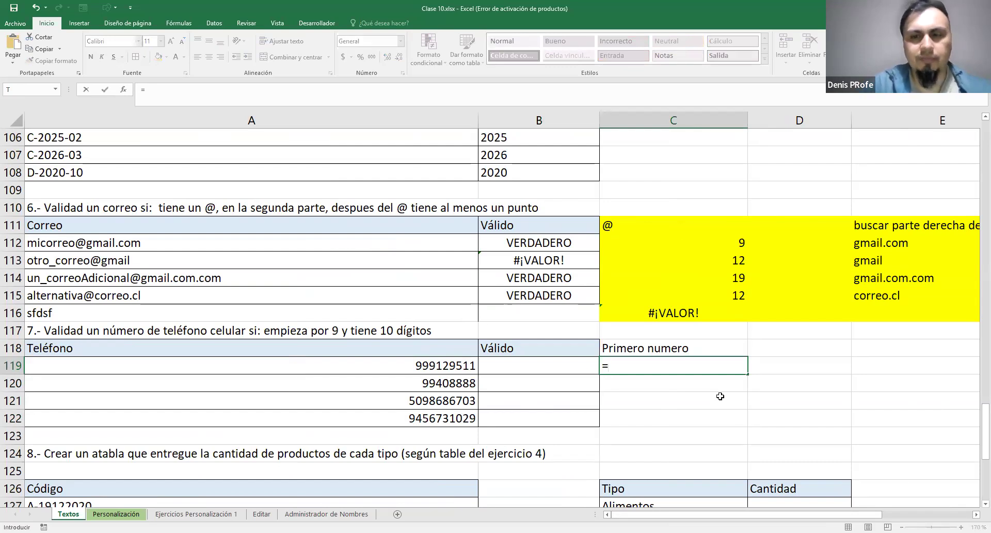
pyautogui.write('IZQUIERDA(')
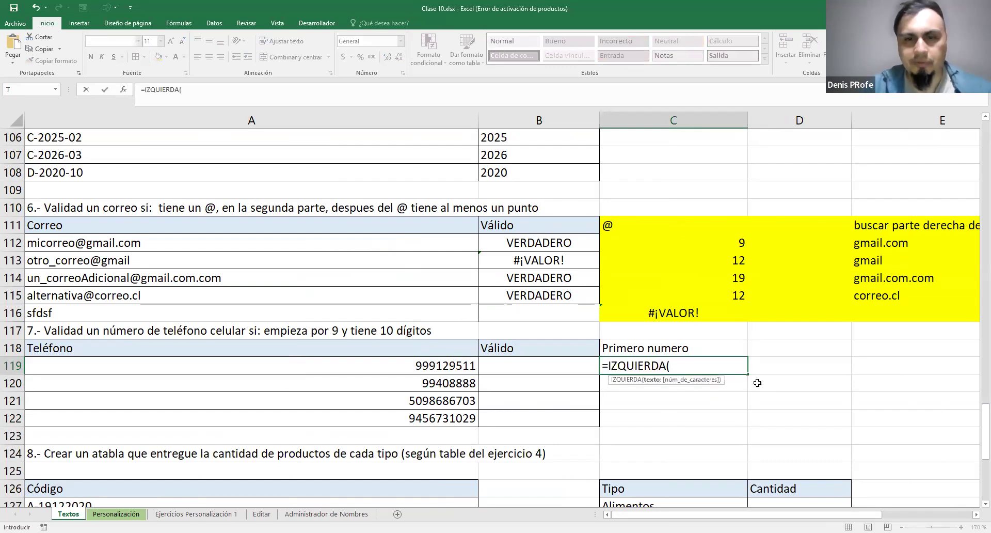
pyautogui.click(452, 364)
pyautogui.write(';1)')
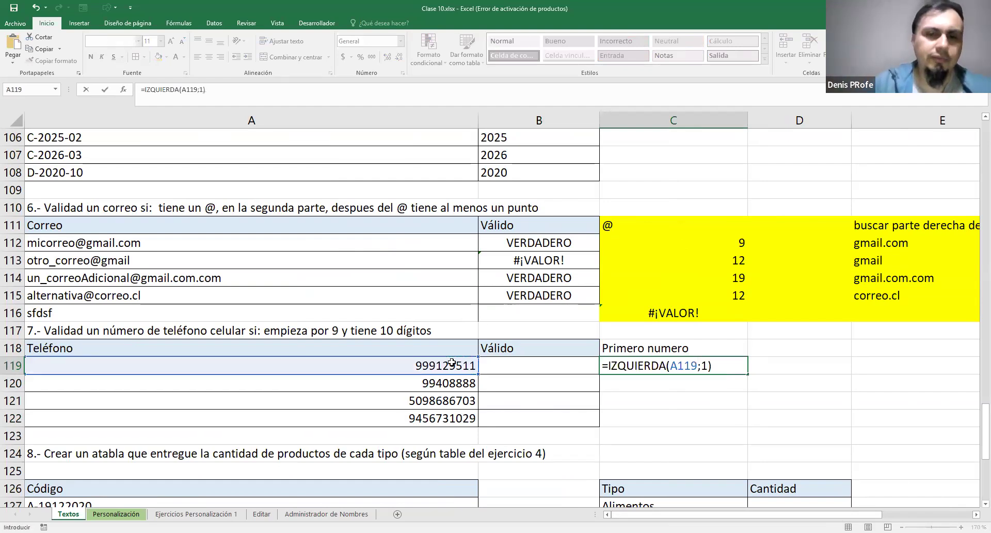
pyautogui.press('Return')
pyautogui.click(744, 372)
pyautogui.moveTo(749, 420); pyautogui.dragTo(750, 421)
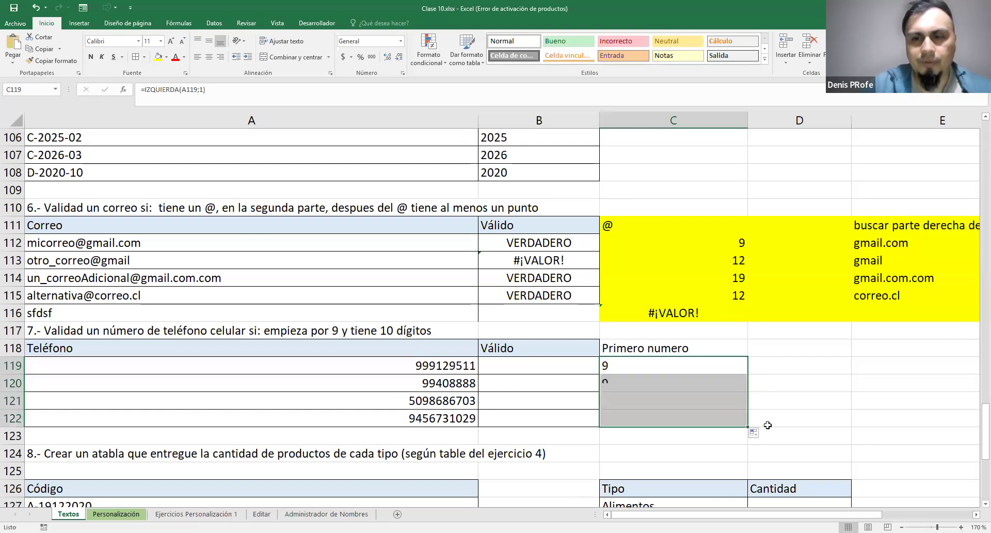
# Add a LARGO helper column in D118 that counts each phone's digits with =LARGO(A119), filled down to D122
pyautogui.click(784, 342)
pyautogui.write('LARGO')
pyautogui.press('Return')
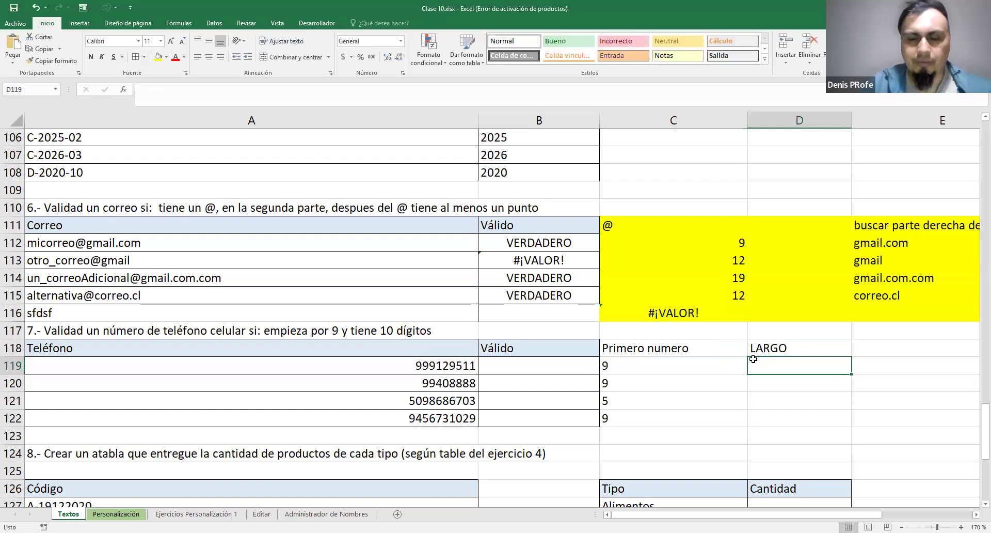
pyautogui.write('=')
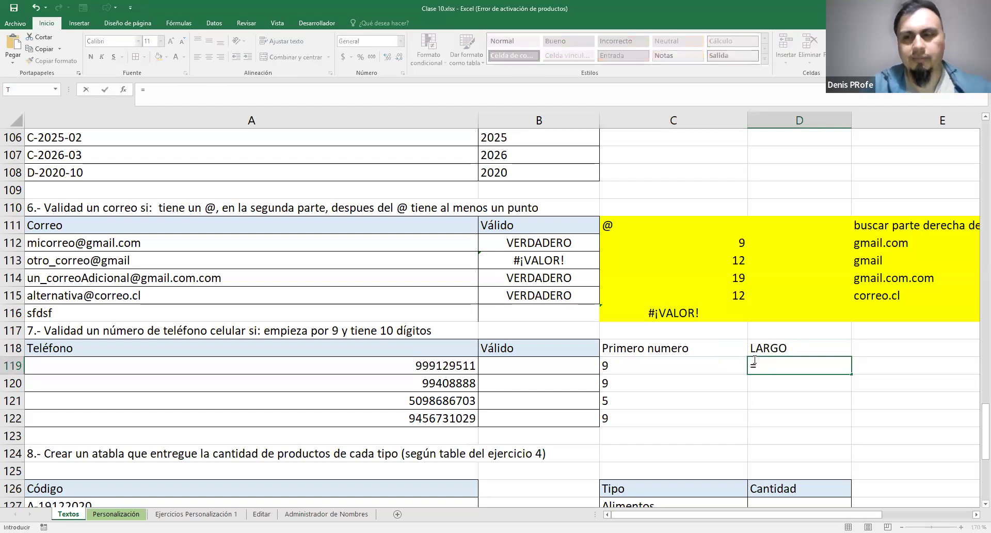
pyautogui.write('LARGO(')
pyautogui.moveTo(456, 367); pyautogui.dragTo(457, 390)
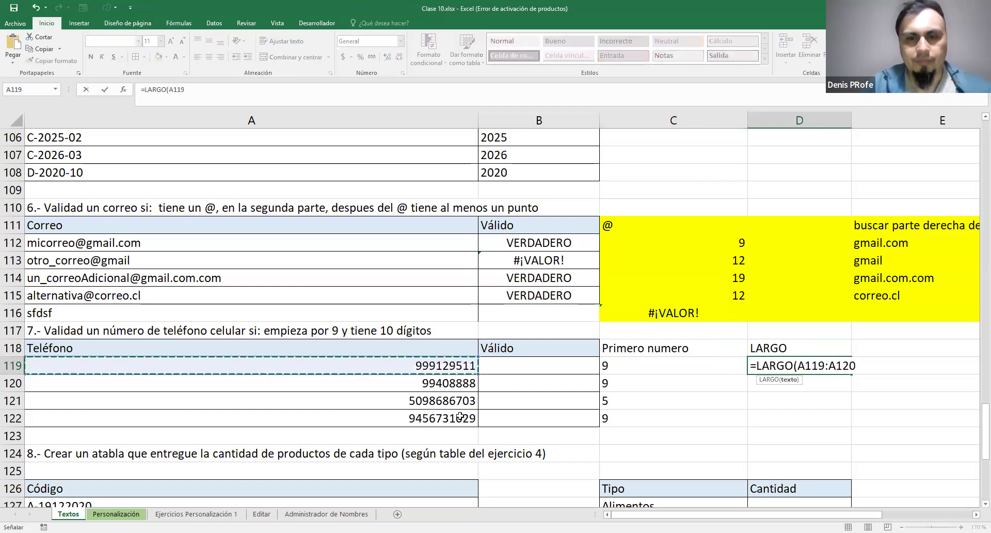
pyautogui.write(')')
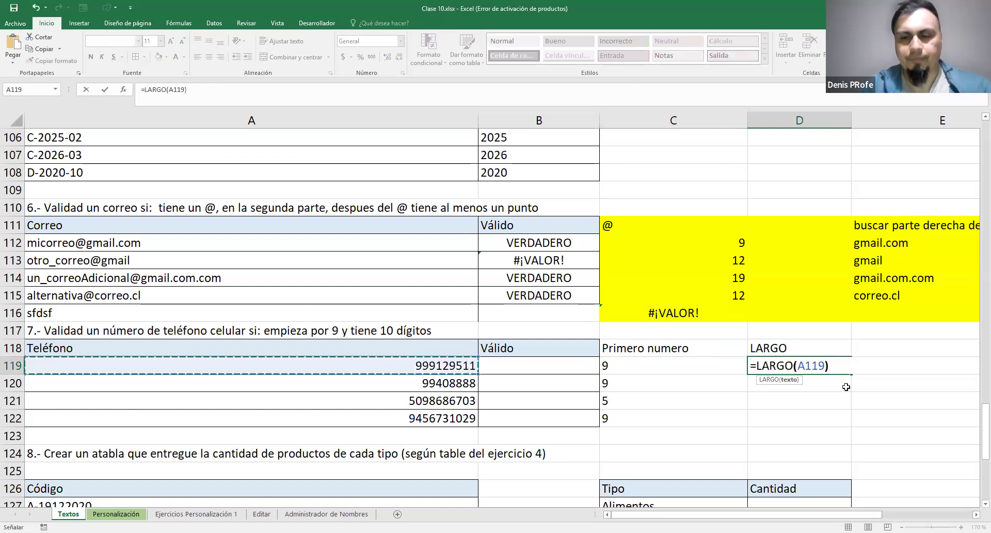
pyautogui.press('Return')
pyautogui.click(849, 370)
pyautogui.moveTo(851, 422); pyautogui.dragTo(852, 425)
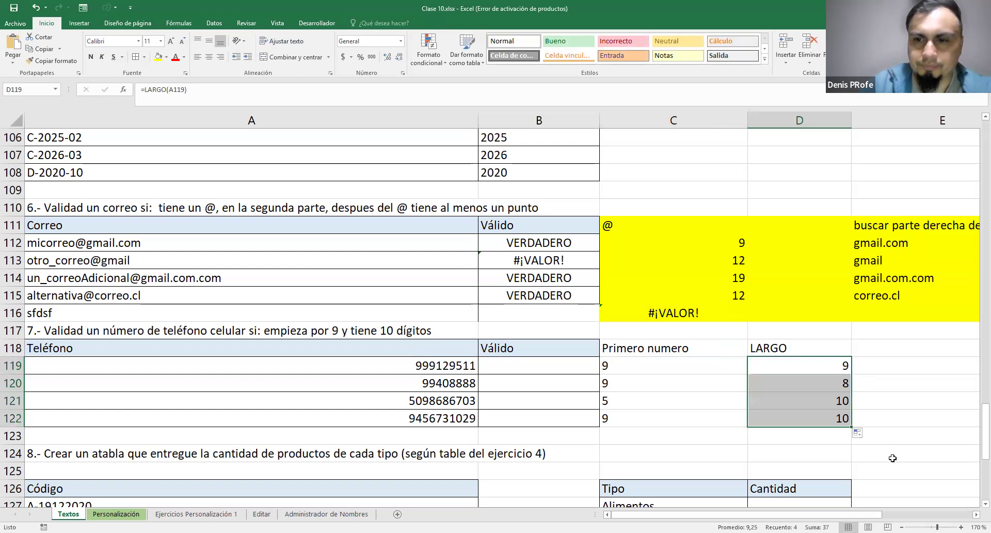
# Validate the phones with =Y(C119=9;D119=10) in B119 and fill the formula down to B122
pyautogui.click(549, 368)
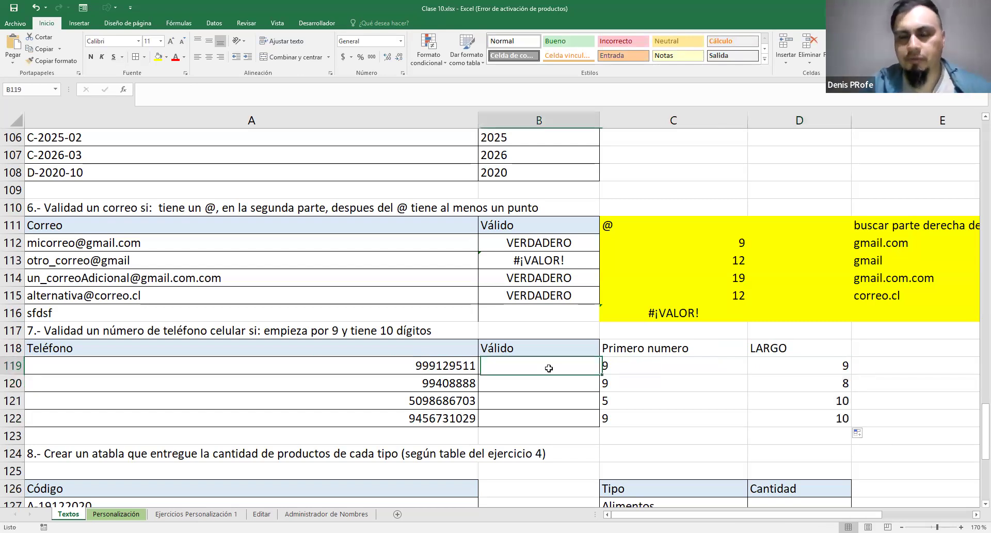
pyautogui.write('=')
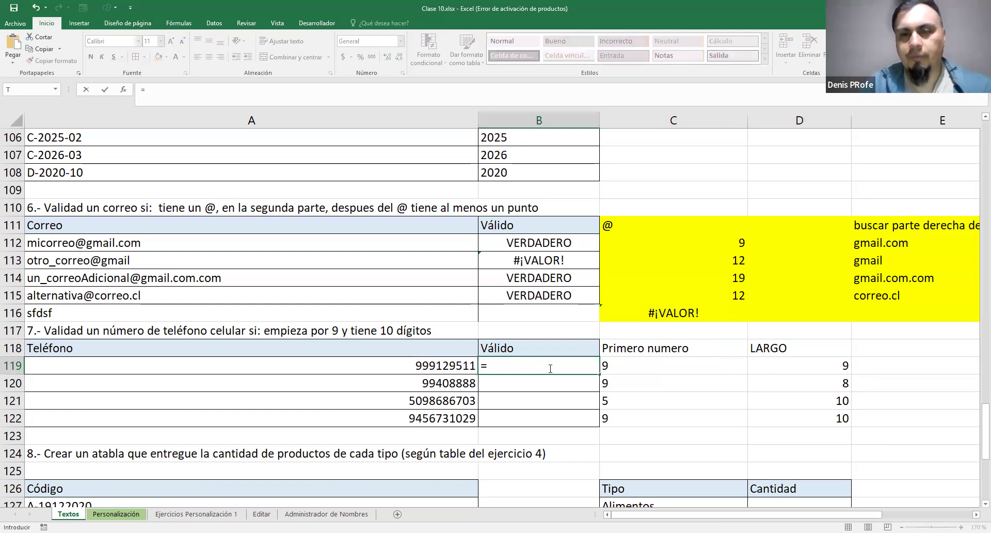
pyautogui.write('Y(')
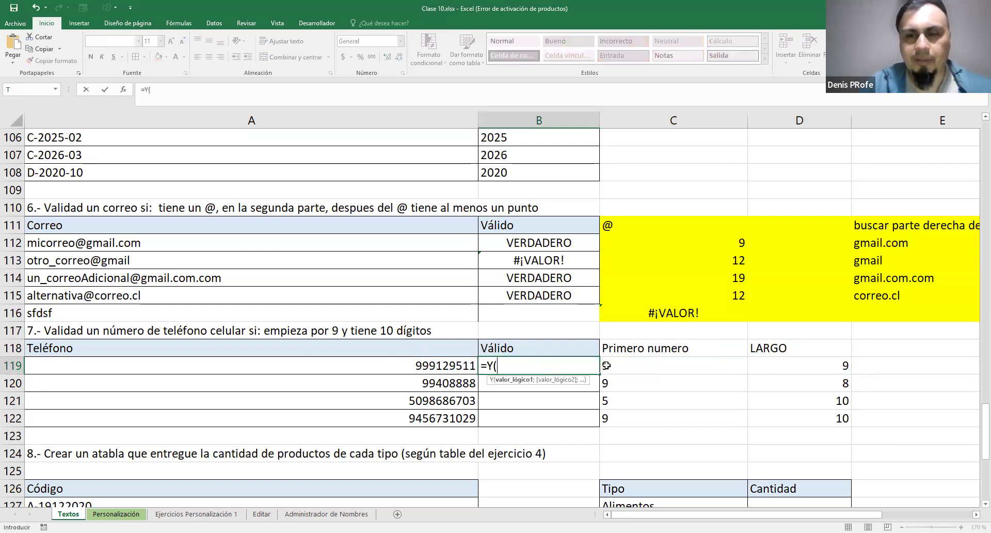
pyautogui.press('Right')
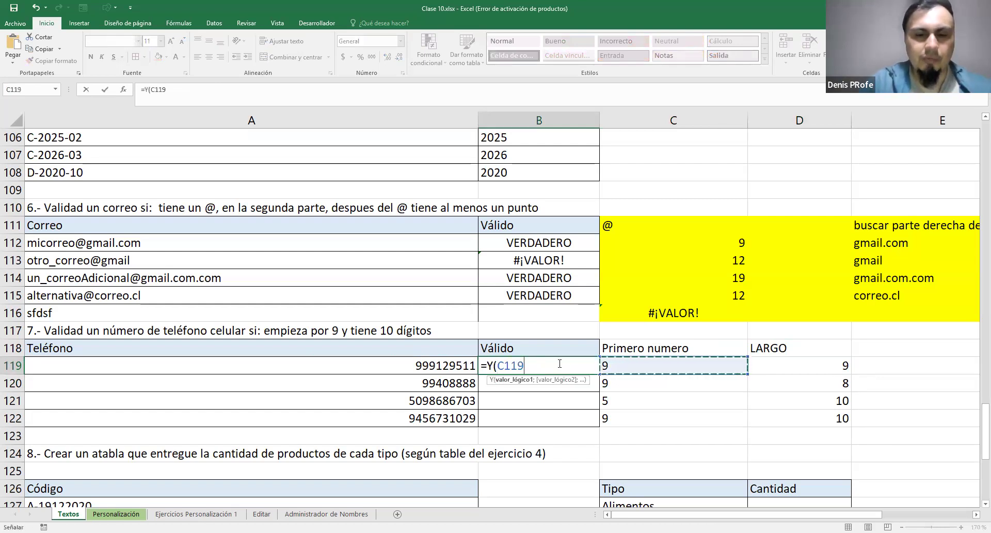
pyautogui.write('=')
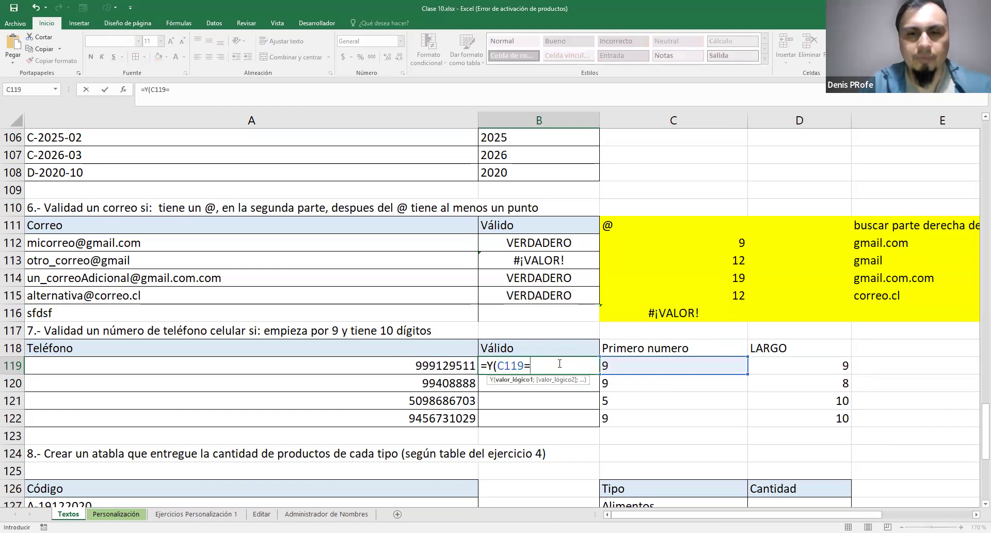
pyautogui.write('9;')
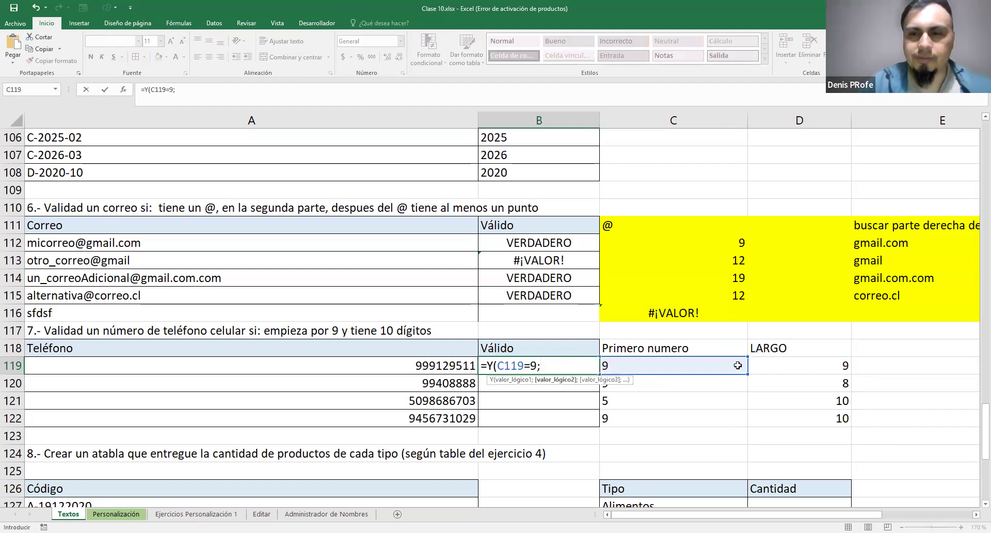
pyautogui.click(779, 366)
pyautogui.write('=10)')
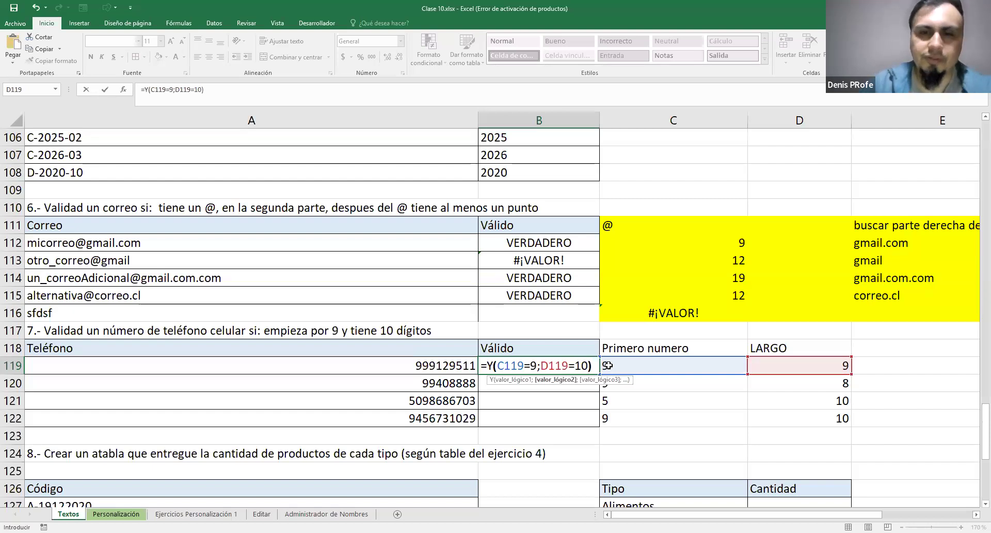
pyautogui.press('Return')
pyautogui.click(595, 371)
pyautogui.moveTo(599, 375); pyautogui.dragTo(603, 425)
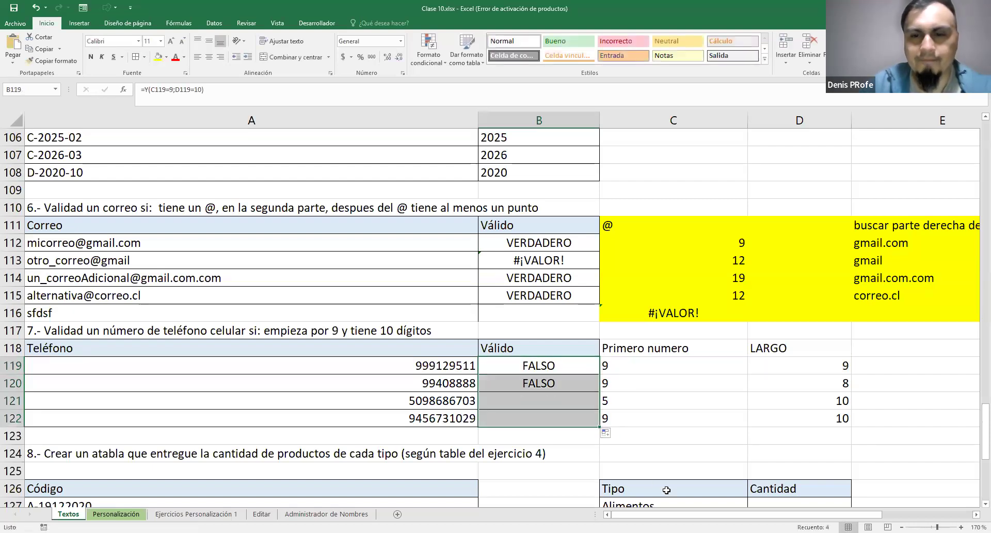
# Change B119 to compare the first digit with text, =Y(C119="9";D119=10), refill down to B122 and check the result
pyautogui.doubleClick(567, 370)
pyautogui.click(532, 365)
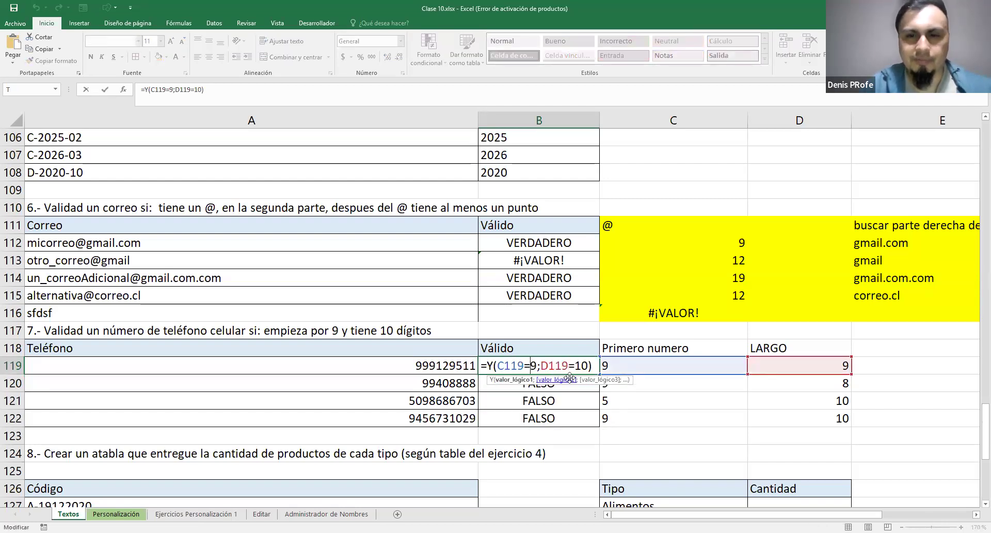
pyautogui.write('"9')
pyautogui.press('Right')
pyautogui.write('"')
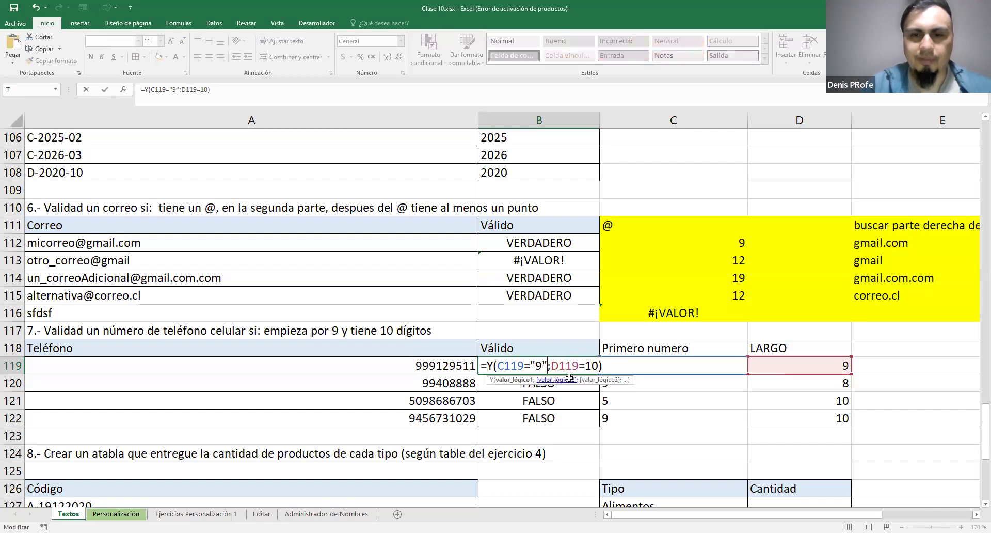
pyautogui.press('Return')
pyautogui.click(593, 371)
pyautogui.moveTo(599, 399); pyautogui.dragTo(602, 425)
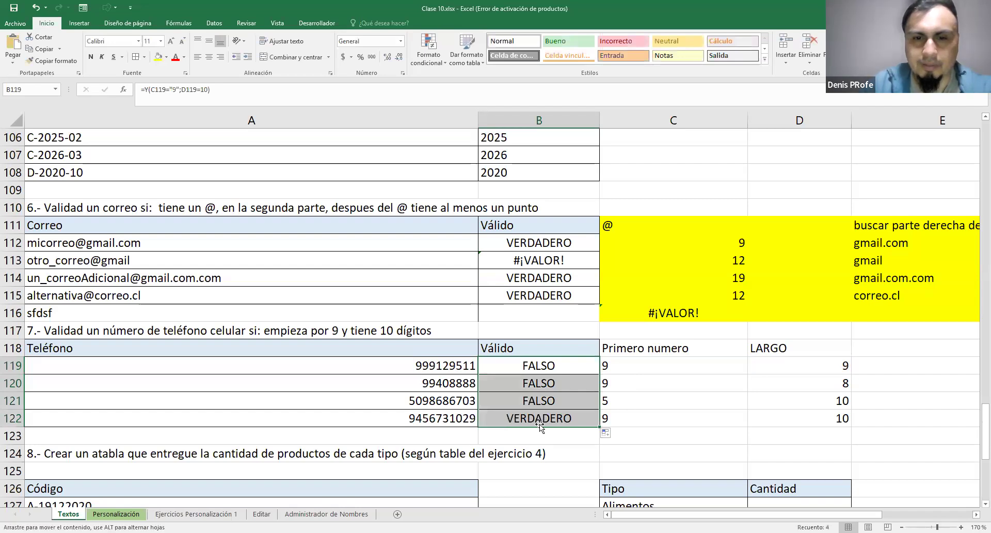
pyautogui.click(522, 418)
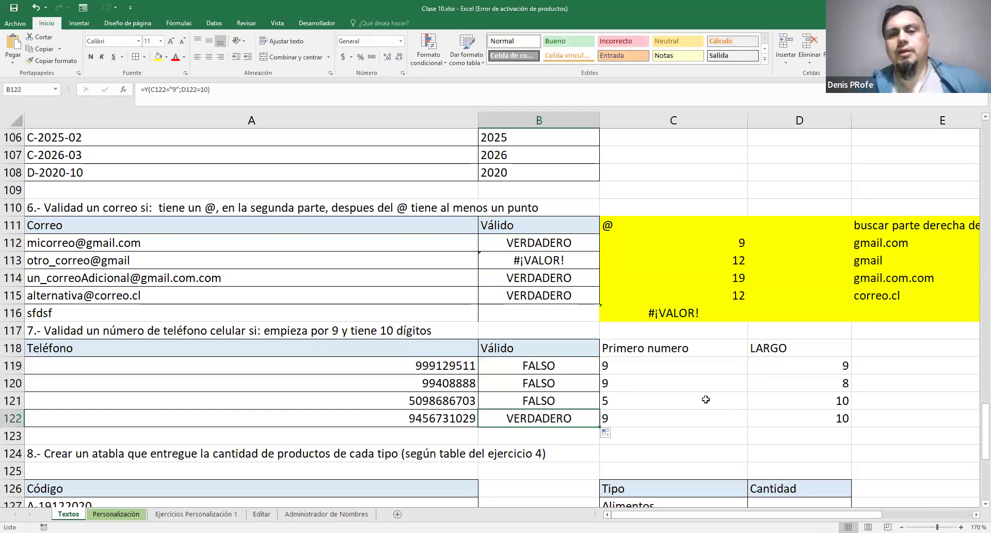
pyautogui.click(461, 359)
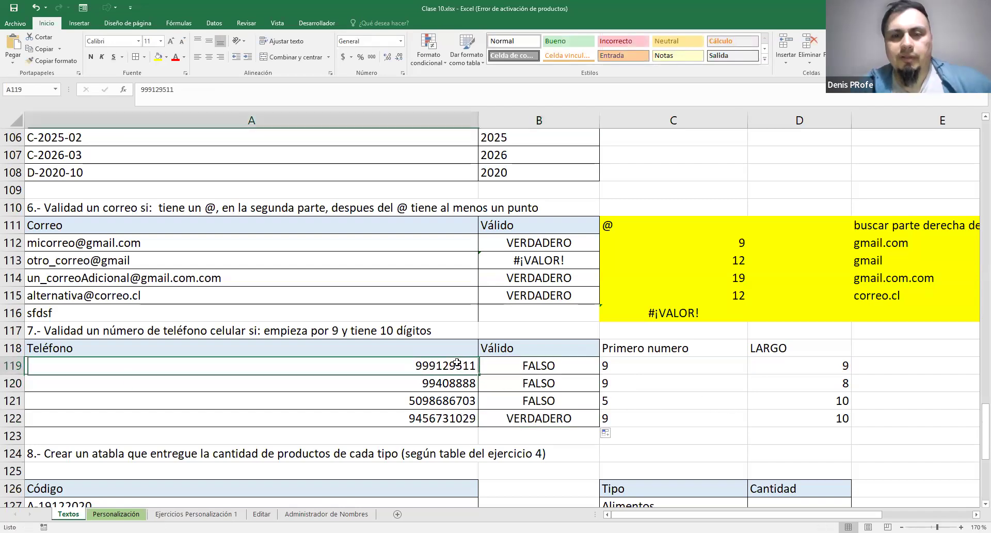
# Examine the text comparison in B119 and compare the validation results with the first-digit and length values in C119:D122
pyautogui.doubleClick(566, 365)
pyautogui.moveTo(531, 365); pyautogui.dragTo(548, 365)
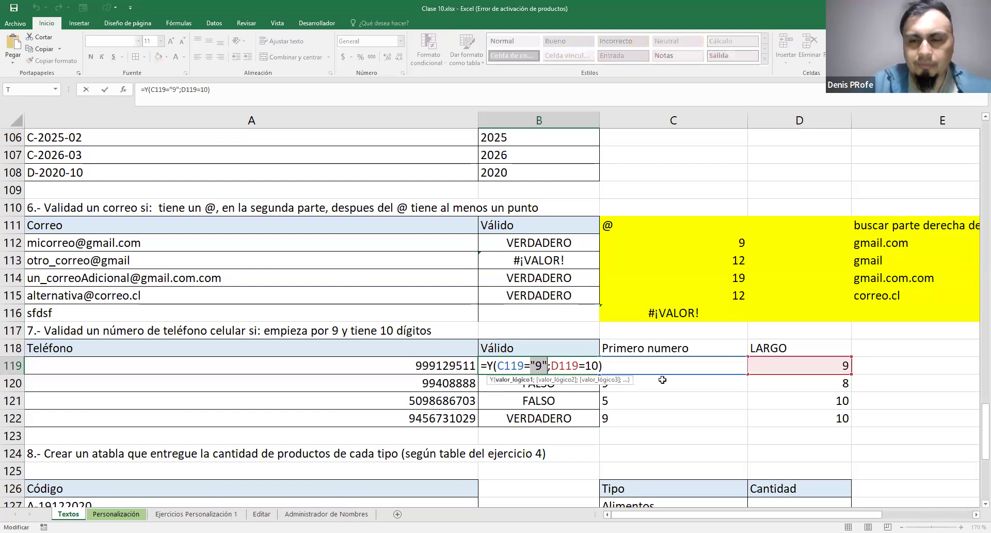
pyautogui.hotkey('ctrl', 'Return')
pyautogui.moveTo(635, 364); pyautogui.dragTo(786, 413)
pyautogui.moveTo(676, 420); pyautogui.dragTo(688, 368)
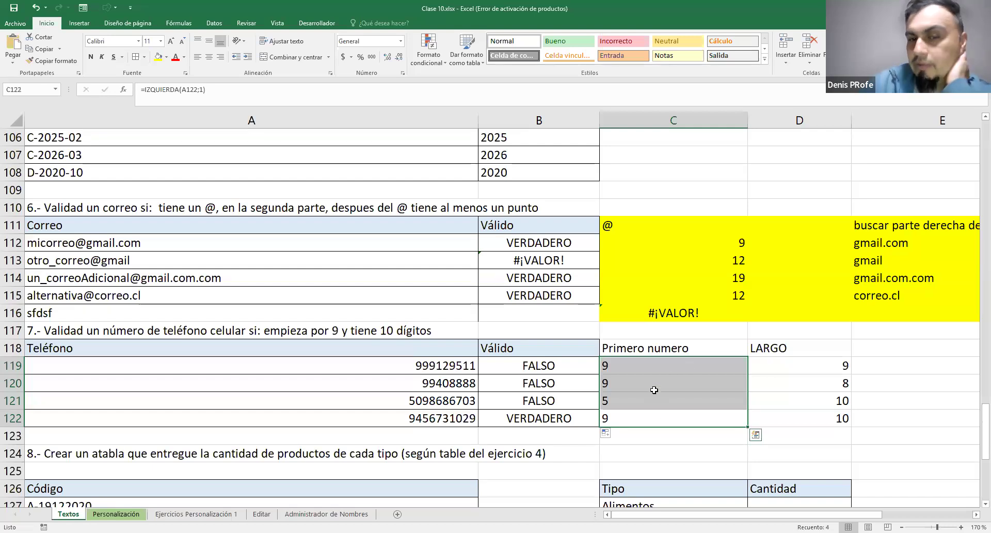
pyautogui.click(613, 406)
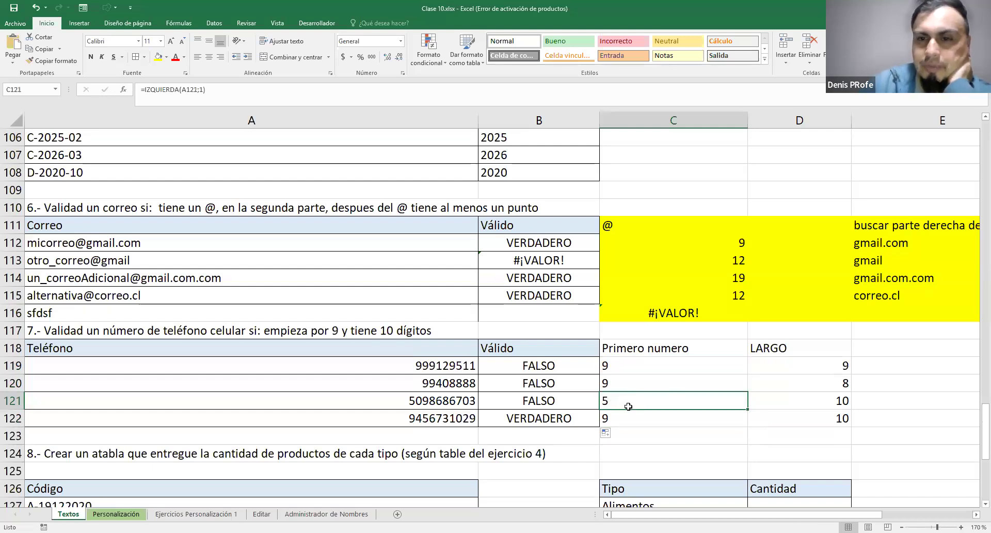
pyautogui.moveTo(810, 363); pyautogui.dragTo(812, 416)
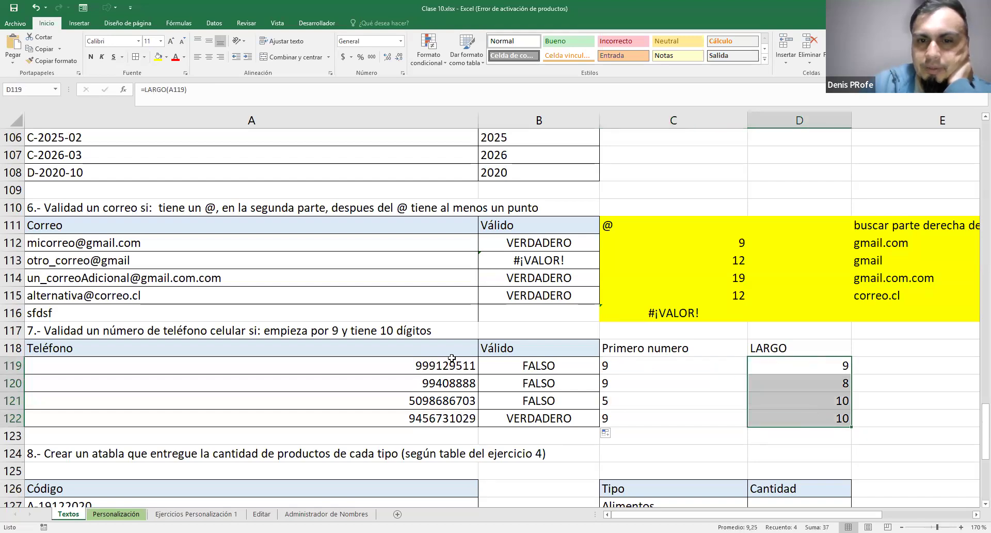
pyautogui.click(823, 416)
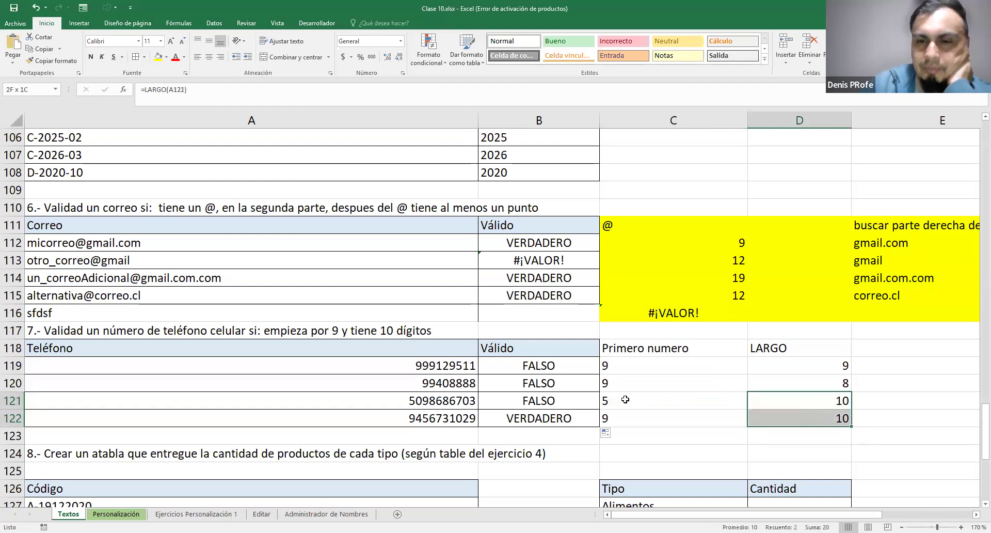
pyautogui.moveTo(622, 397); pyautogui.dragTo(819, 398)
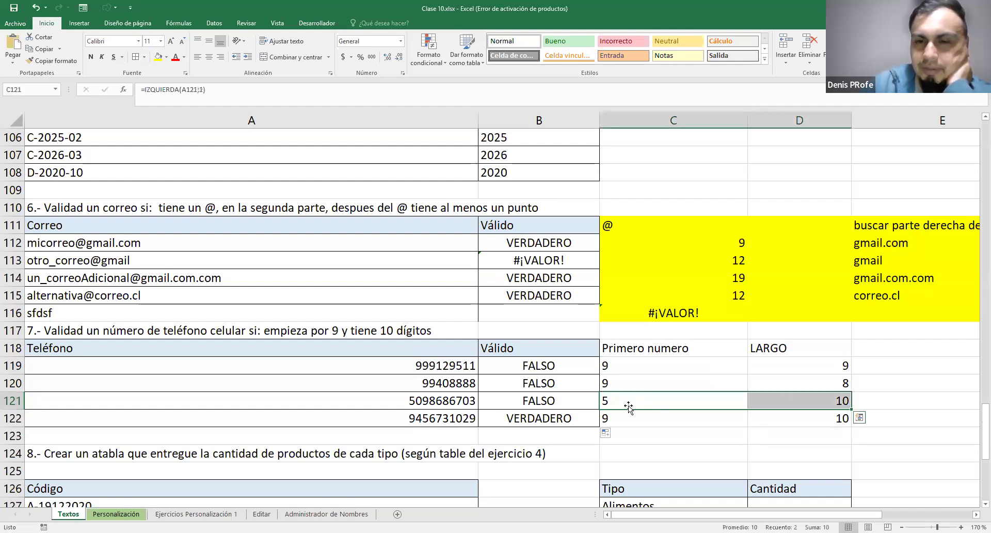
pyautogui.moveTo(700, 418); pyautogui.dragTo(769, 418)
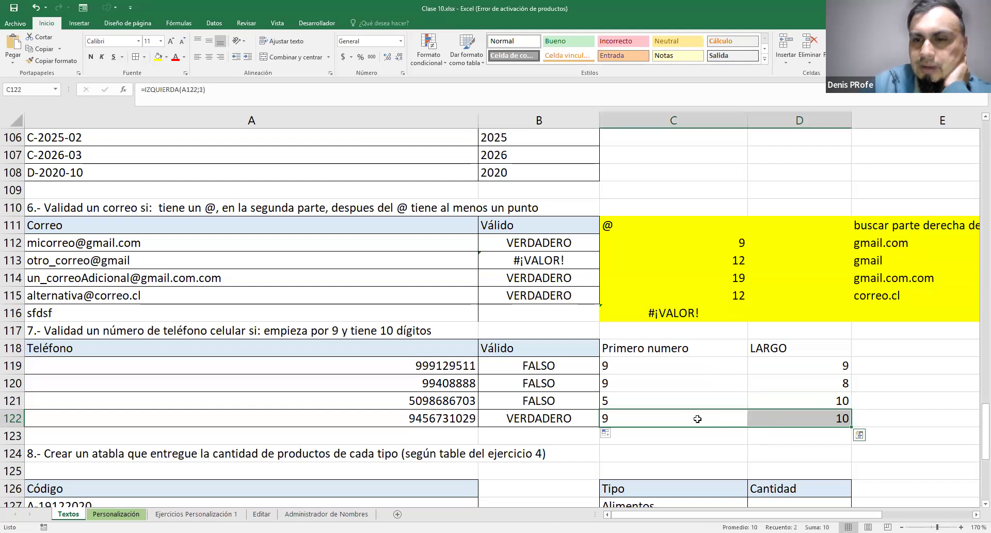
# Fill the helper columns Primero numero and LARGO, C118:D122, with yellow
pyautogui.moveTo(671, 349); pyautogui.dragTo(801, 417)
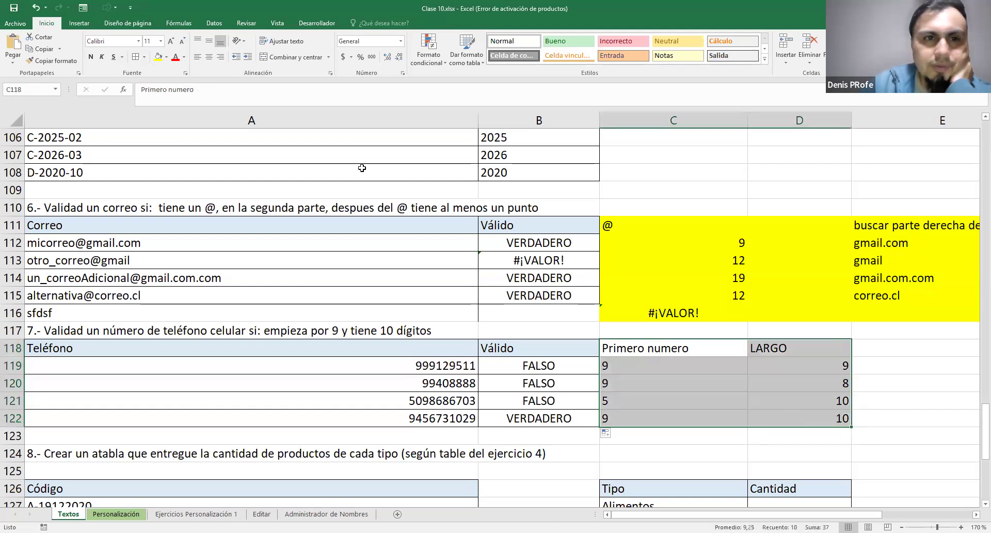
pyautogui.click(158, 57)
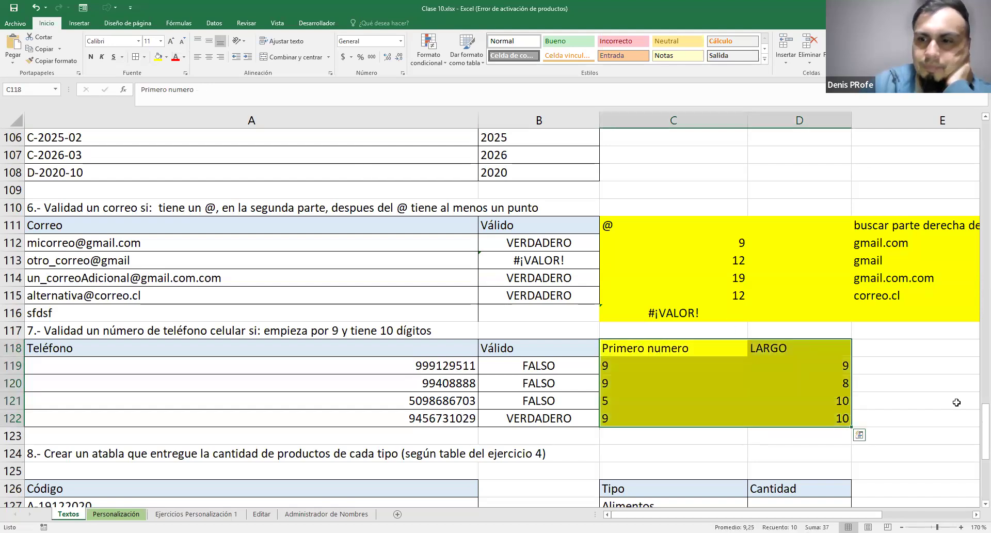
pyautogui.click(943, 379)
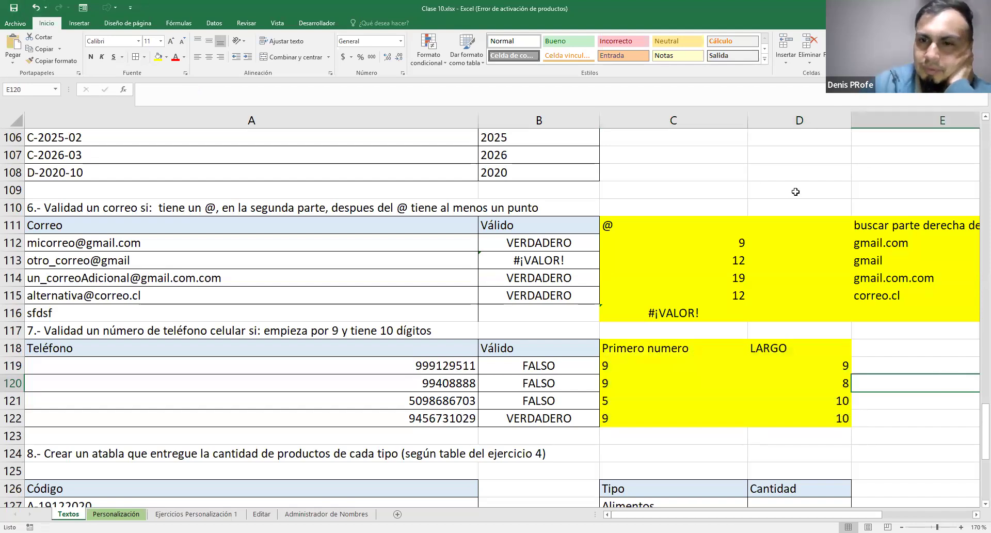
# Review both conditions of the Y formula in B119 without changing it
pyautogui.doubleClick(541, 366)
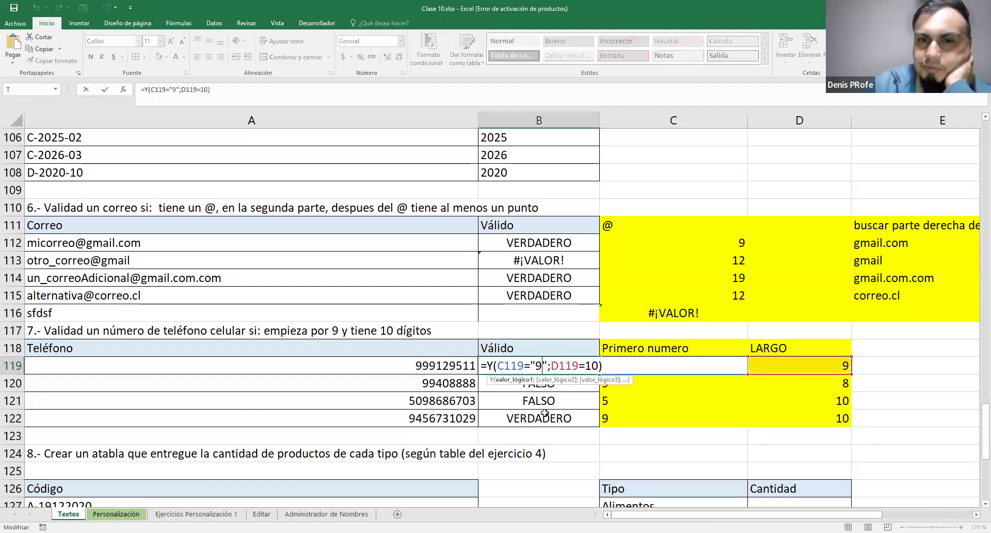
pyautogui.moveTo(498, 368); pyautogui.dragTo(793, 365)
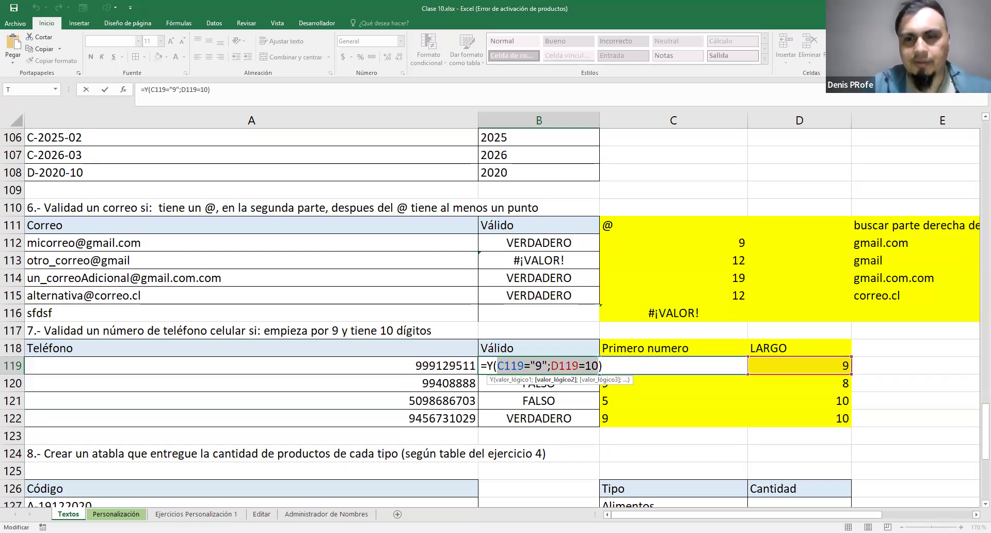
pyautogui.hotkey('ctrl', 'Return')
# Correct the wording of exercise 8's heading in A124 from "un atabla" to "una tabla"
pyautogui.scroll(-1, 707, 211)
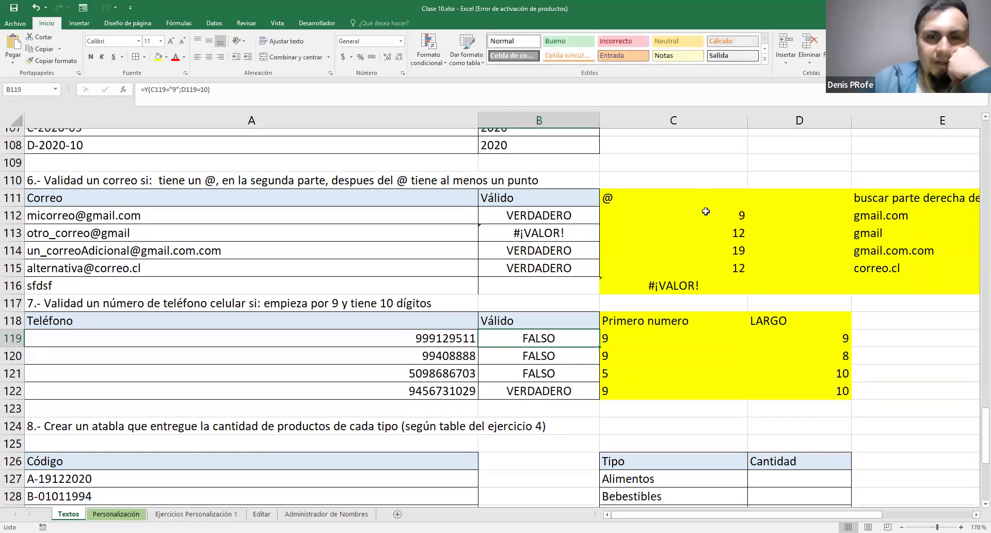
pyautogui.scroll(-5, 707, 211)
pyautogui.scroll(1, 705, 212)
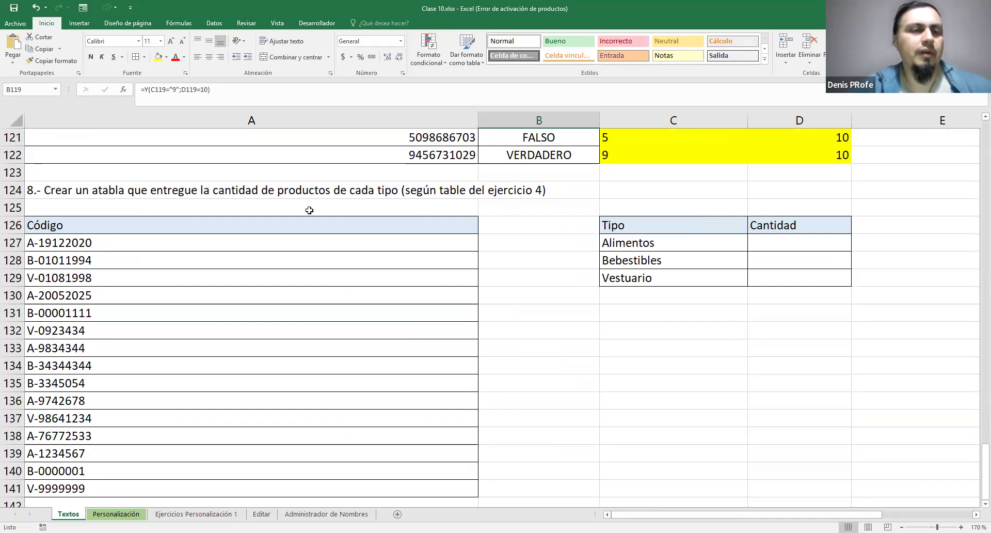
pyautogui.doubleClick(98, 190)
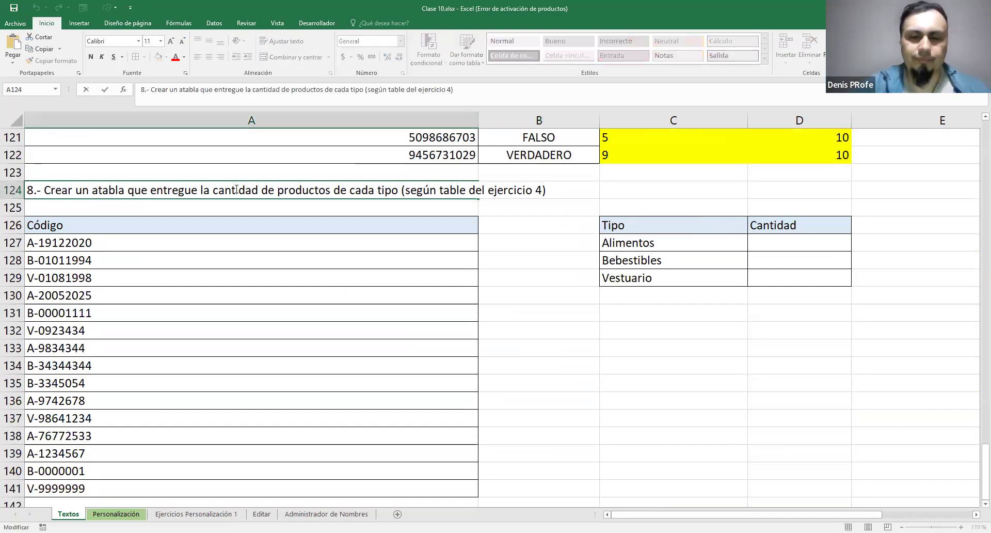
pyautogui.press('BackSpace')
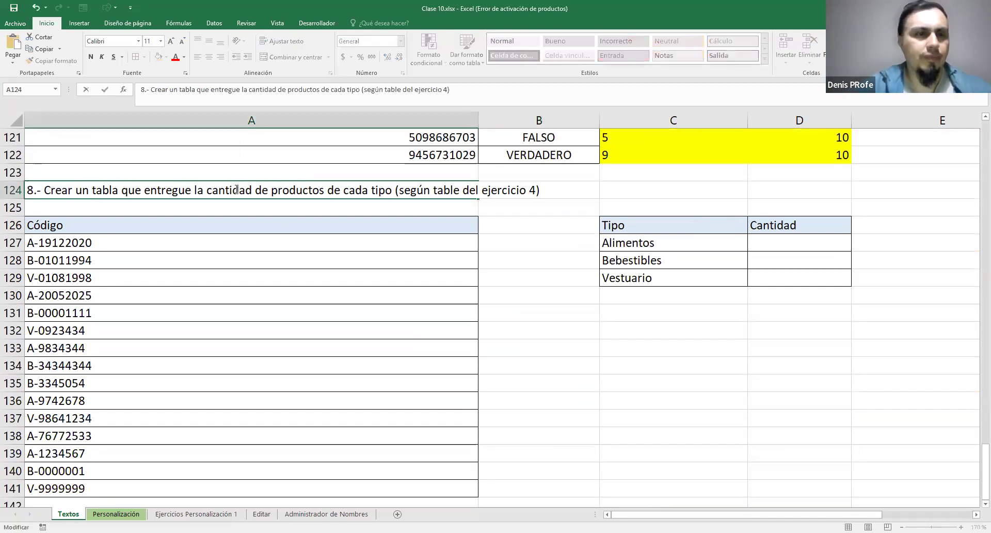
pyautogui.write('a')
pyautogui.press('Return')
pyautogui.press('Up')
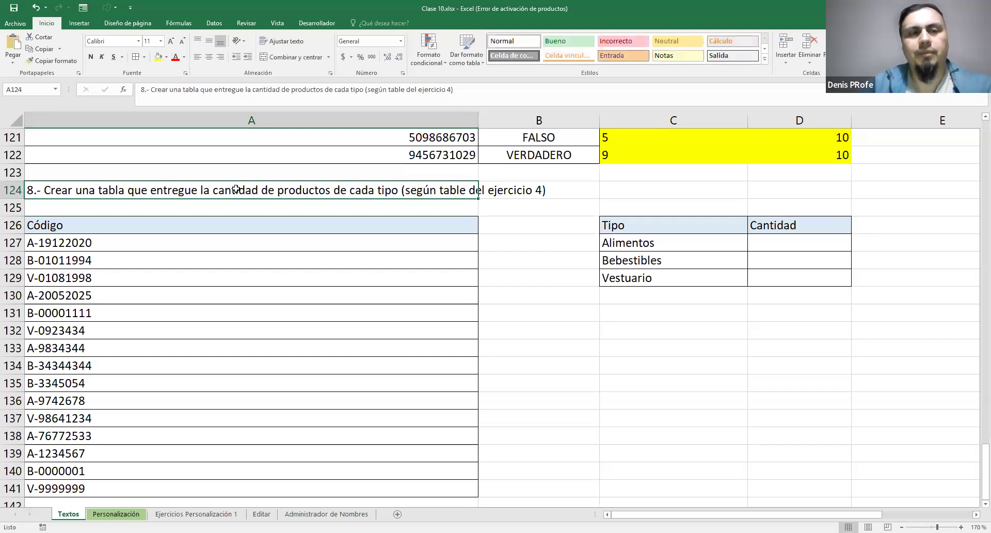
# Look over the product codes in A127:A141 and add the helper column heading "Primera letra" in B126
pyautogui.scroll(-2, 170, 264)
pyautogui.scroll(3, 160, 323)
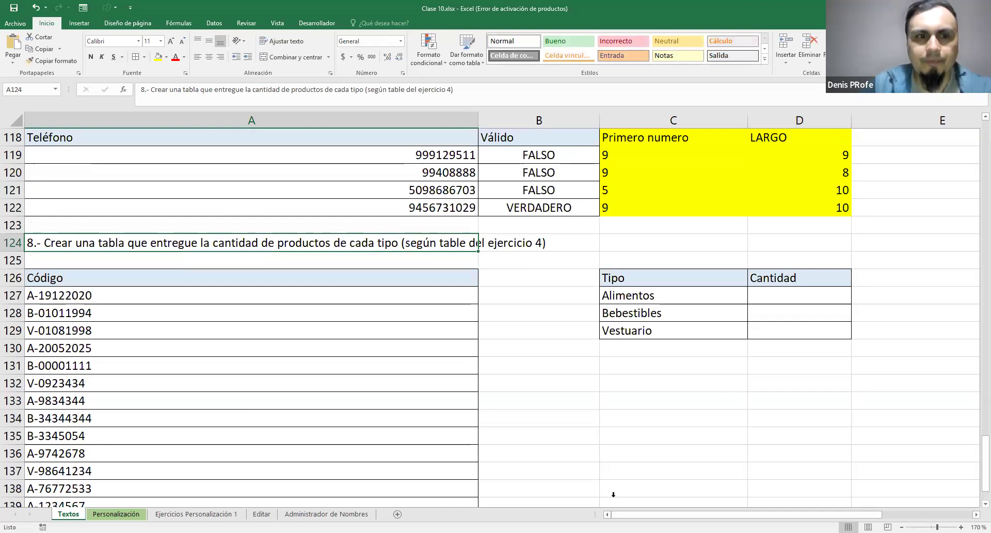
pyautogui.click(197, 343)
pyautogui.scroll(-1, 195, 335)
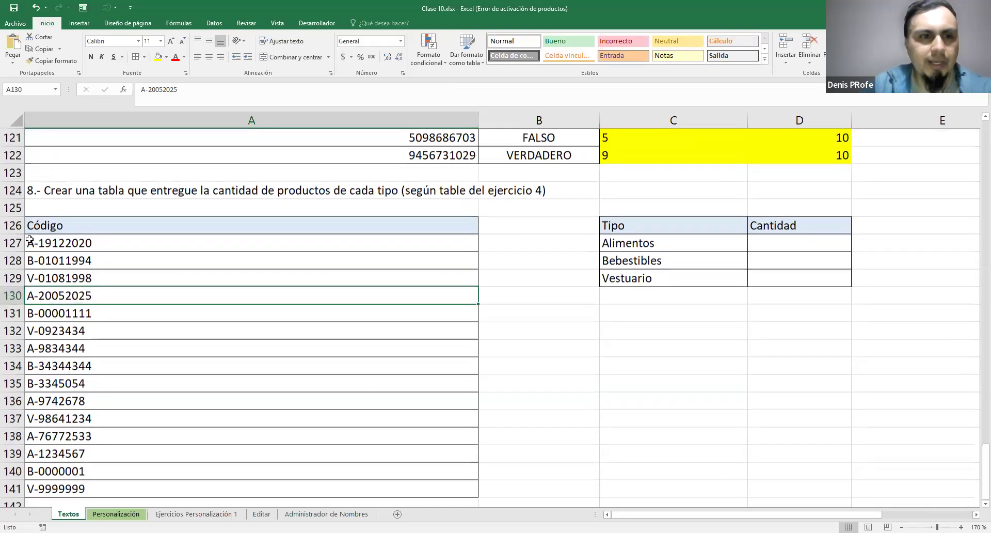
pyautogui.moveTo(42, 242); pyautogui.dragTo(62, 486)
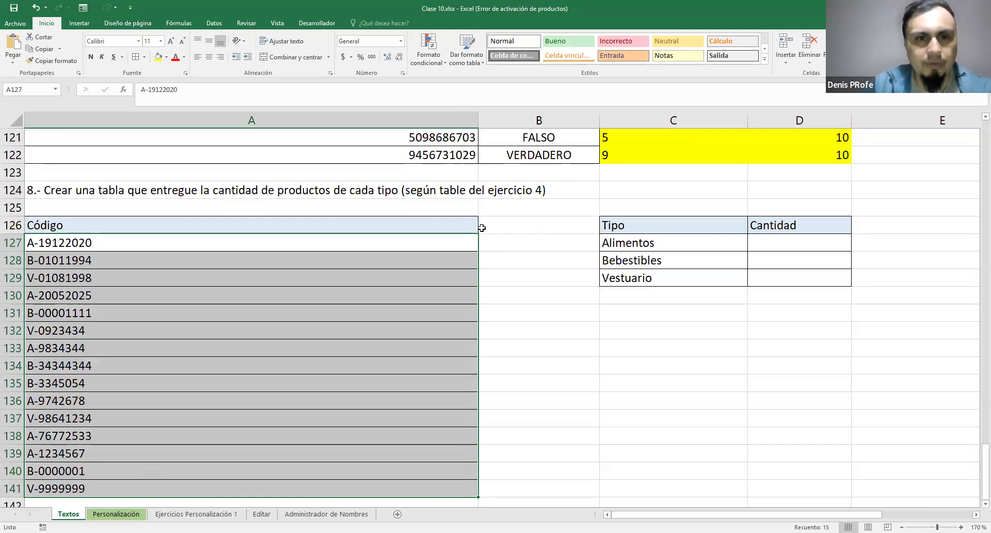
pyautogui.click(507, 224)
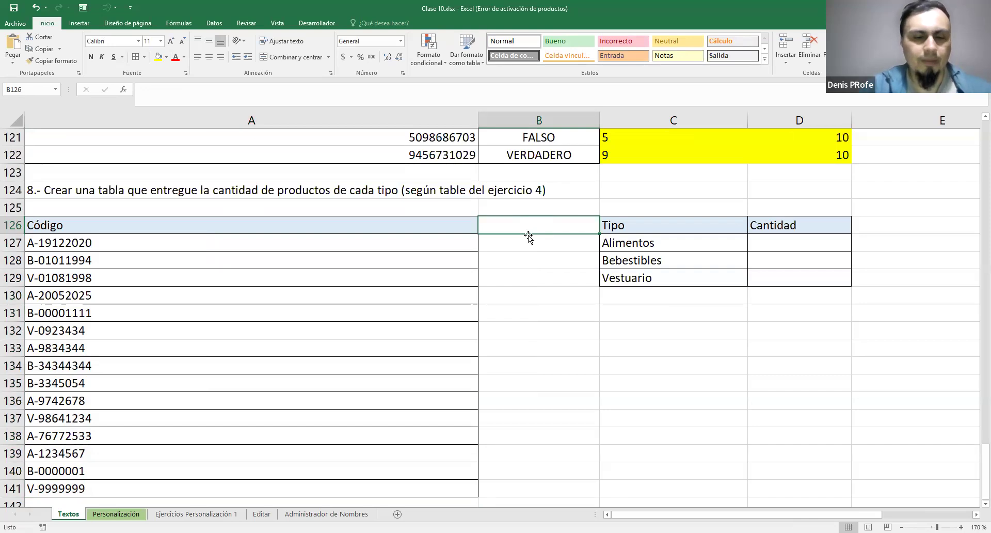
pyautogui.write('Primera letra')
pyautogui.press('Return')
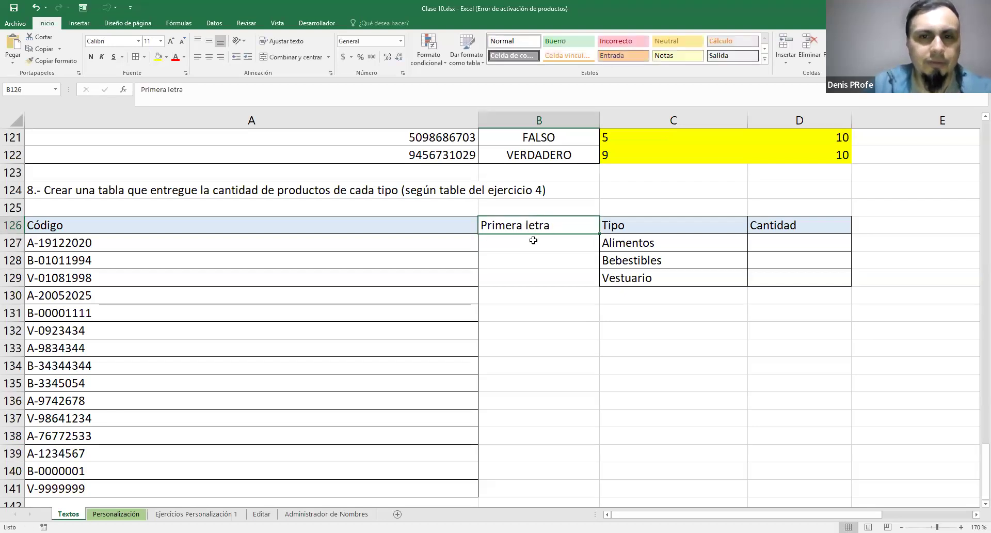
# Extract each product code's first letter with =IZQUIERDA(A127;1) in B127 and fill it down to B141
pyautogui.write('=')
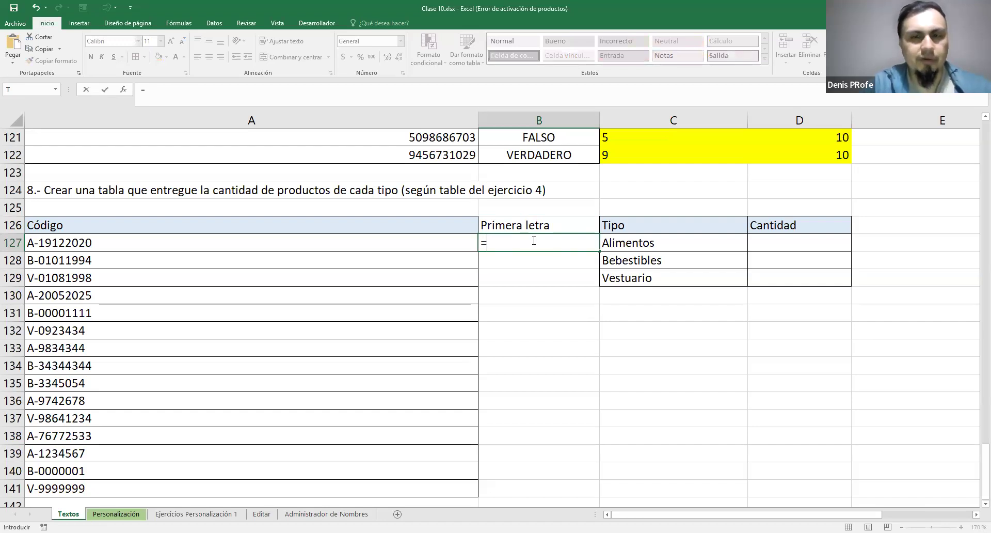
pyautogui.write('IZQUIERDA(')
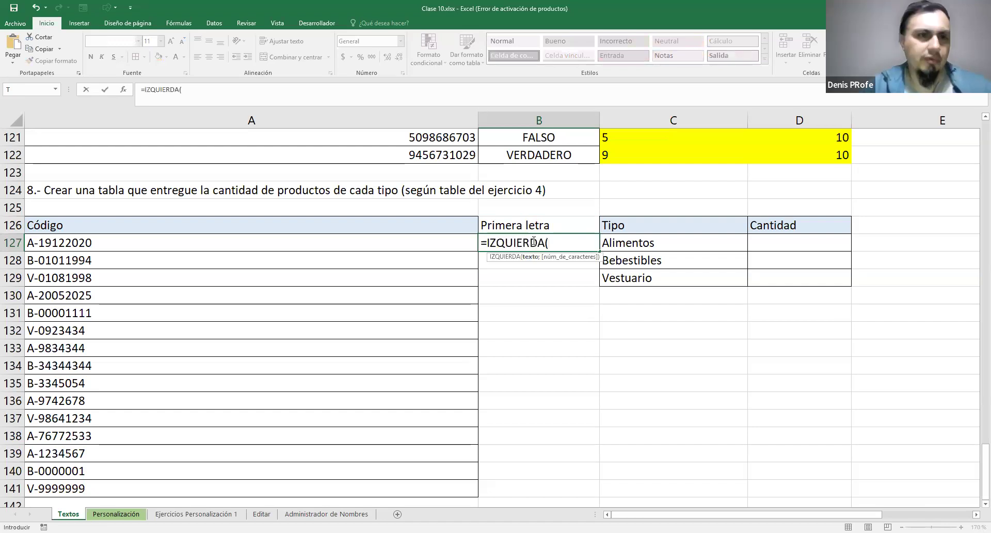
pyautogui.click(259, 241)
pyautogui.write(';1')
pyautogui.press('Return')
pyautogui.scroll(-1, 383, 214)
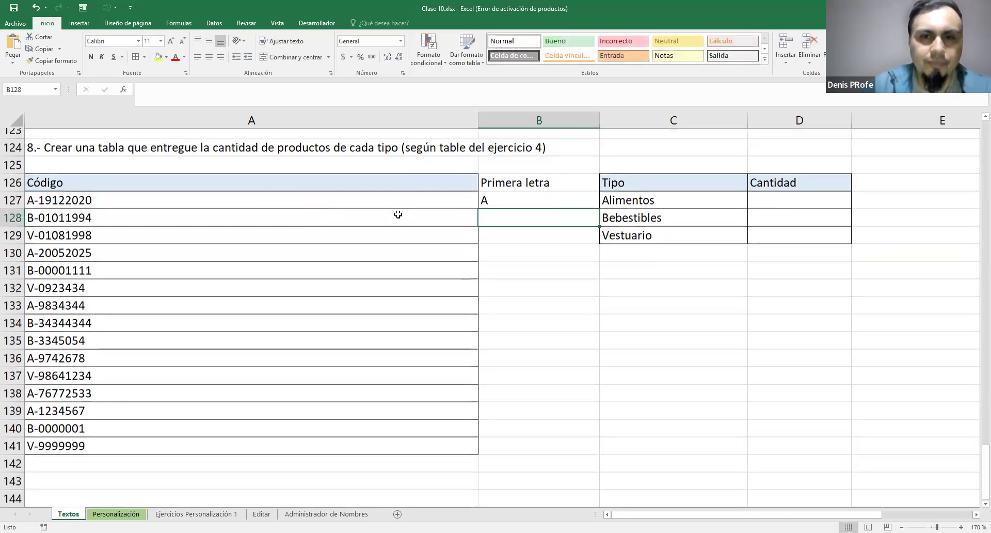
pyautogui.click(494, 189)
pyautogui.moveTo(602, 198); pyautogui.dragTo(609, 447)
pyautogui.scroll(1, 578, 331)
pyautogui.scroll(1, 578, 331)
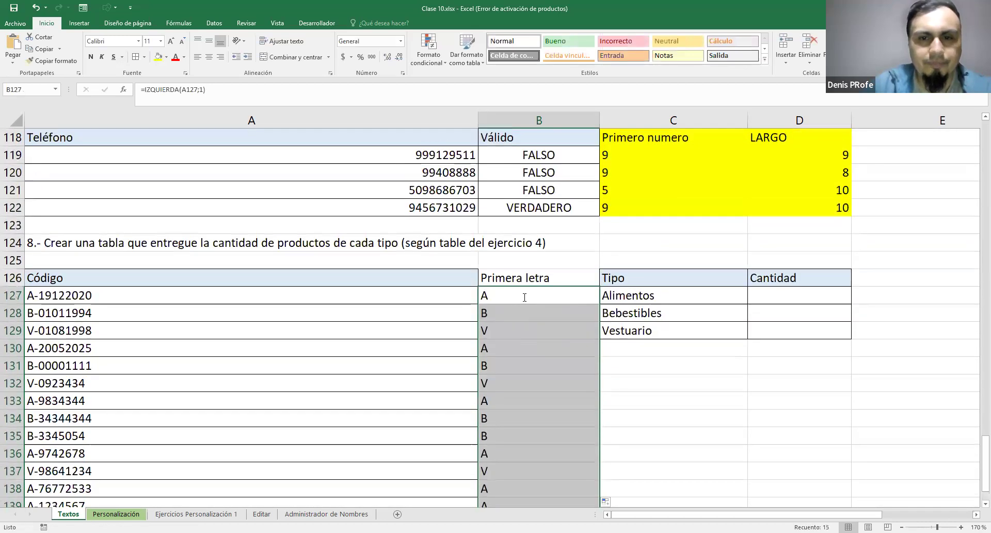
# Review the IZQUIERDA formula in B127 without changing it
pyautogui.doubleClick(525, 297)
pyautogui.moveTo(483, 296); pyautogui.dragTo(642, 296)
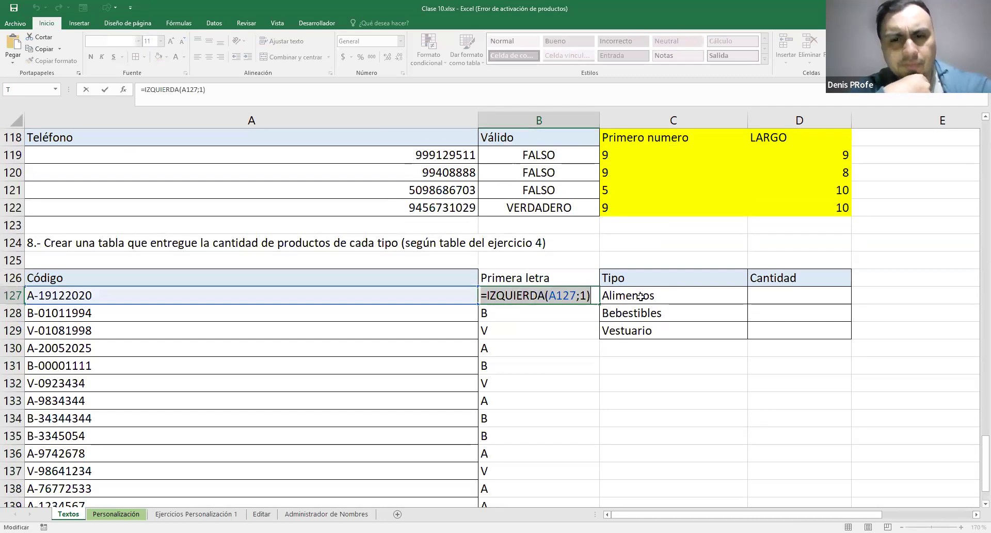
pyautogui.press('Return')
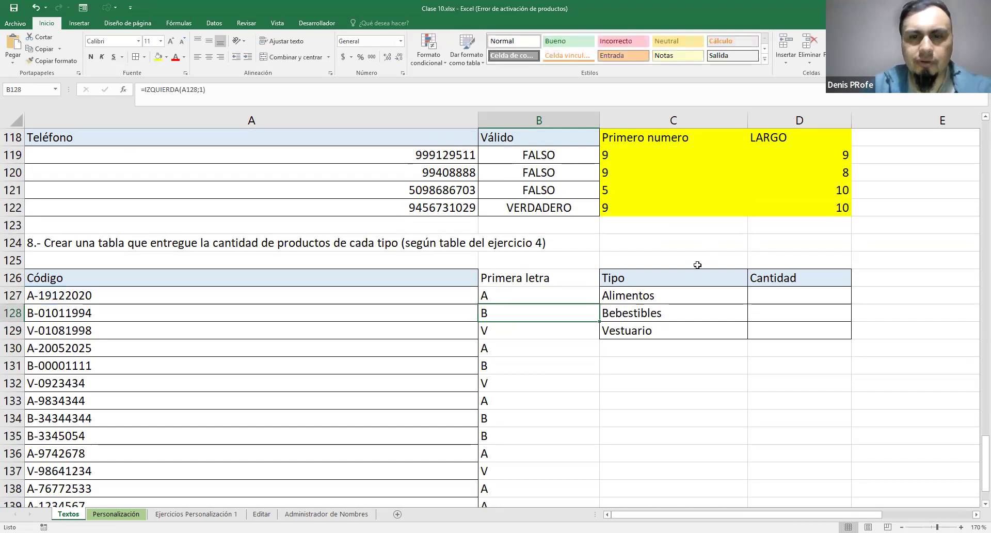
# Count the Alimentos codes in D127 with =CONTAR.SI(B127:B141;"A") and fill the formula down to D129
pyautogui.scroll(-2, 694, 268)
pyautogui.scroll(1, 734, 261)
pyautogui.click(772, 243)
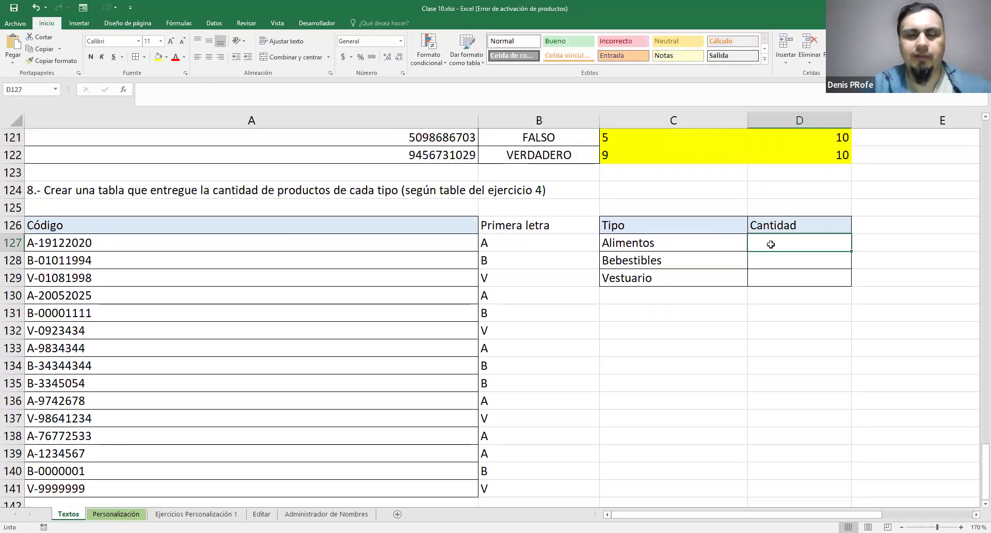
pyautogui.doubleClick(772, 245)
pyautogui.write('=')
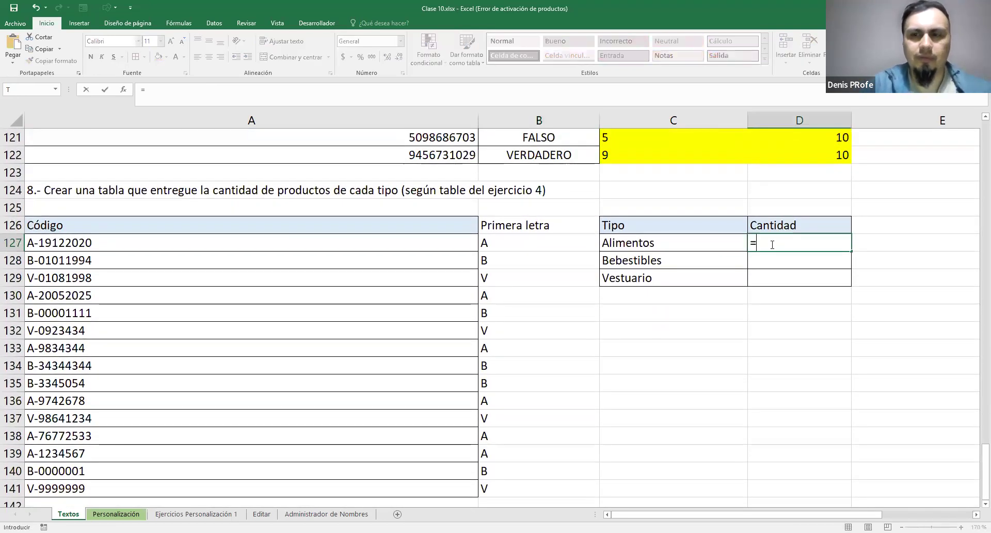
pyautogui.write('CONTAR')
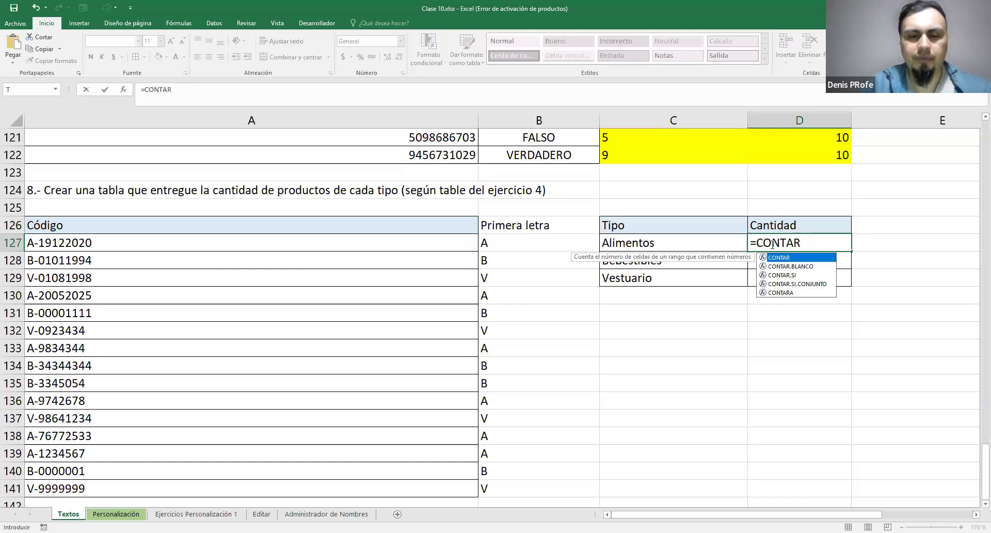
pyautogui.write('.SI(')
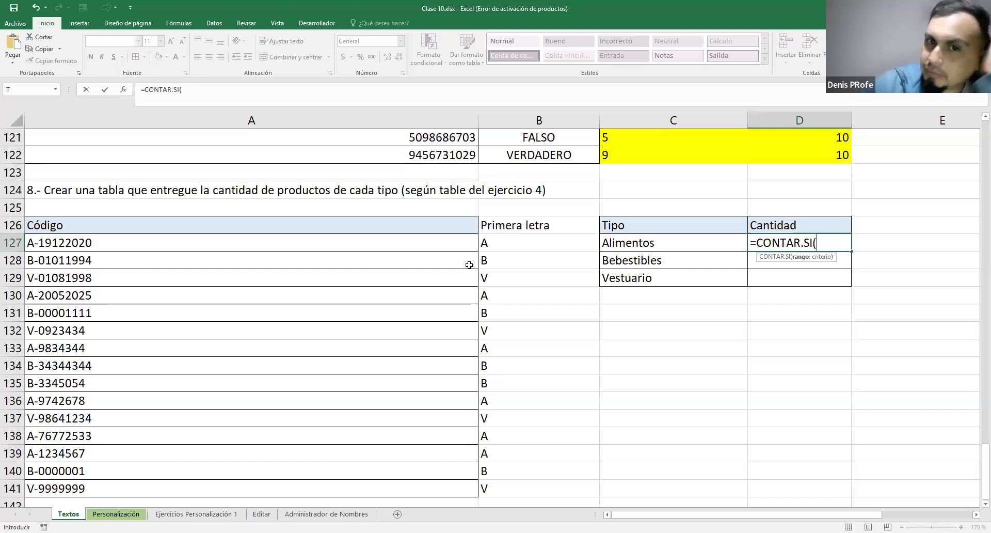
pyautogui.moveTo(525, 238); pyautogui.dragTo(533, 272)
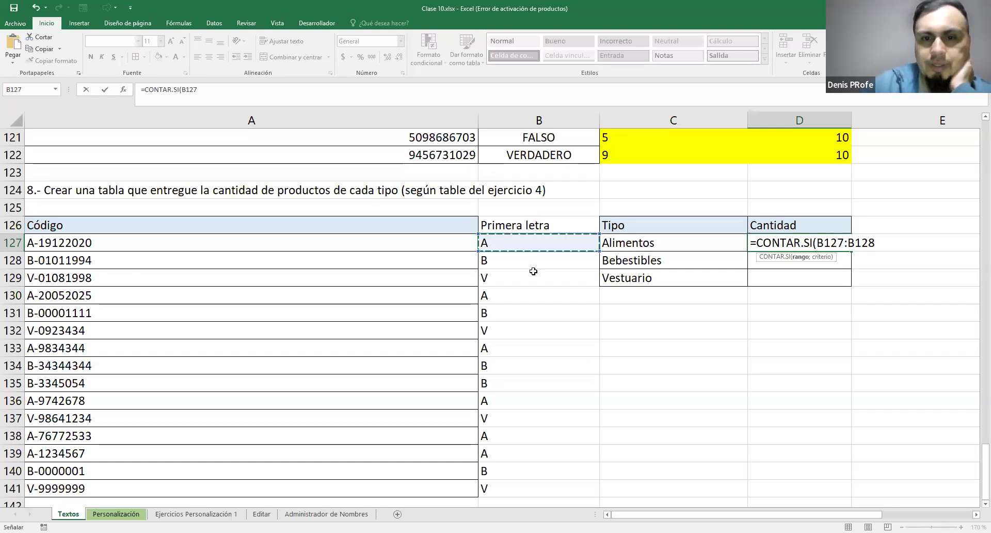
pyautogui.moveTo(549, 489); pyautogui.dragTo(549, 489)
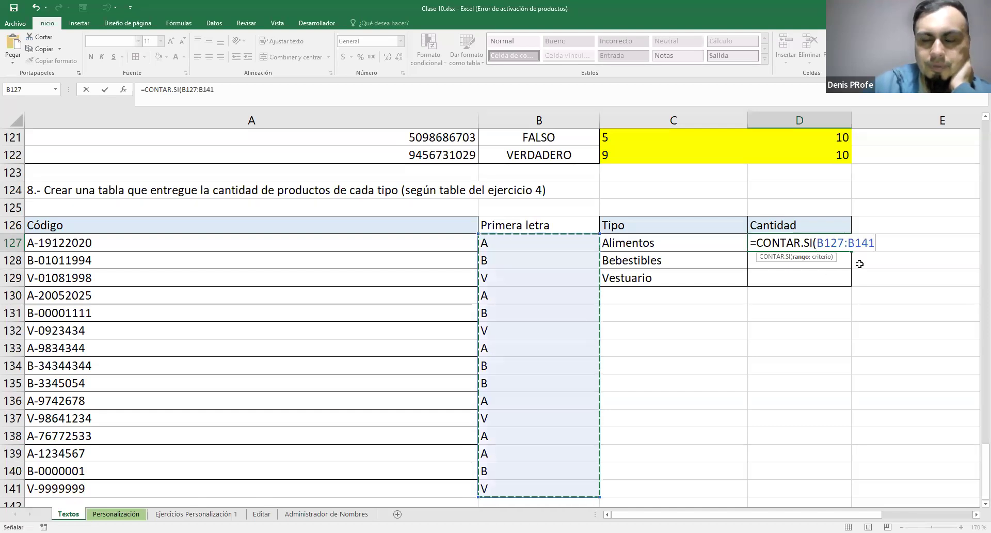
pyautogui.write(';"A")')
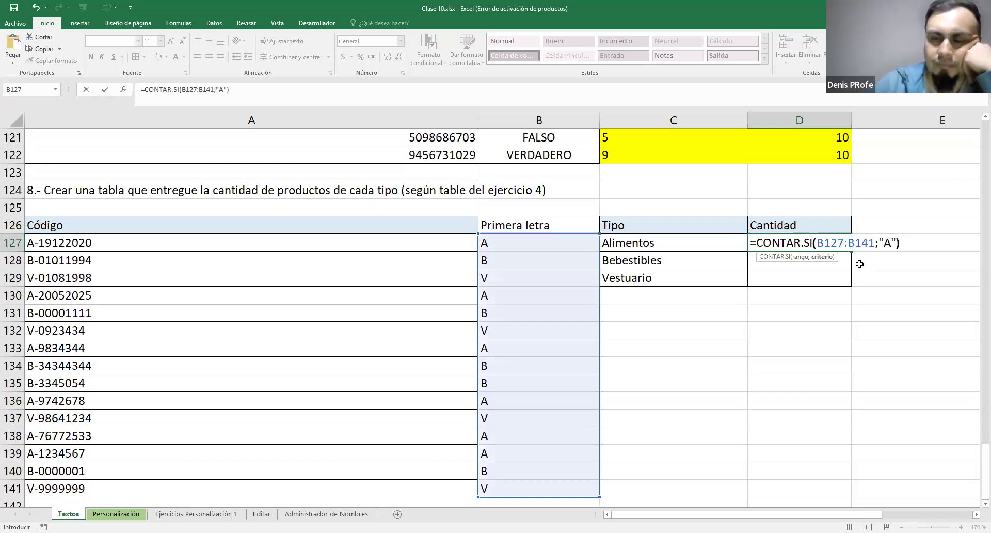
pyautogui.press('Return')
pyautogui.click(839, 244)
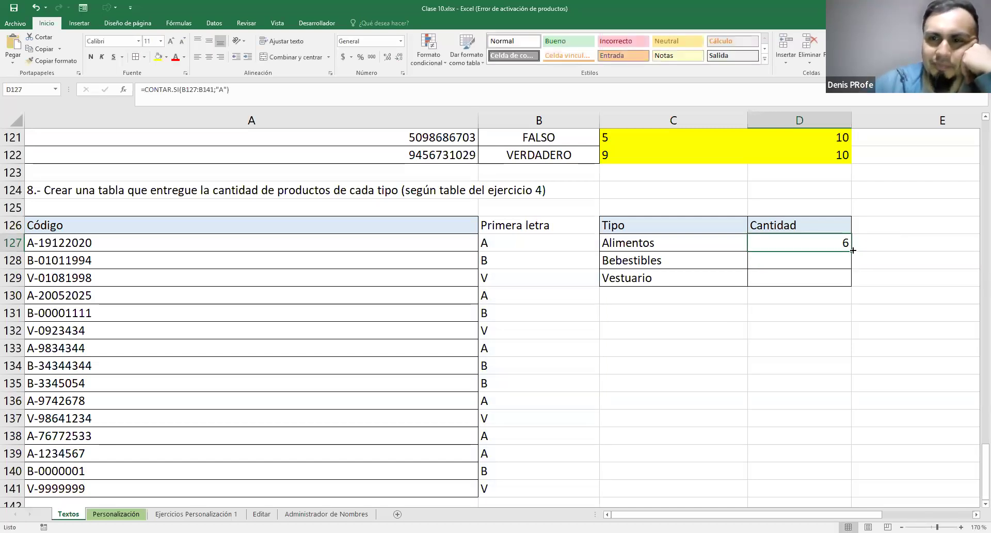
pyautogui.moveTo(853, 250); pyautogui.dragTo(855, 290)
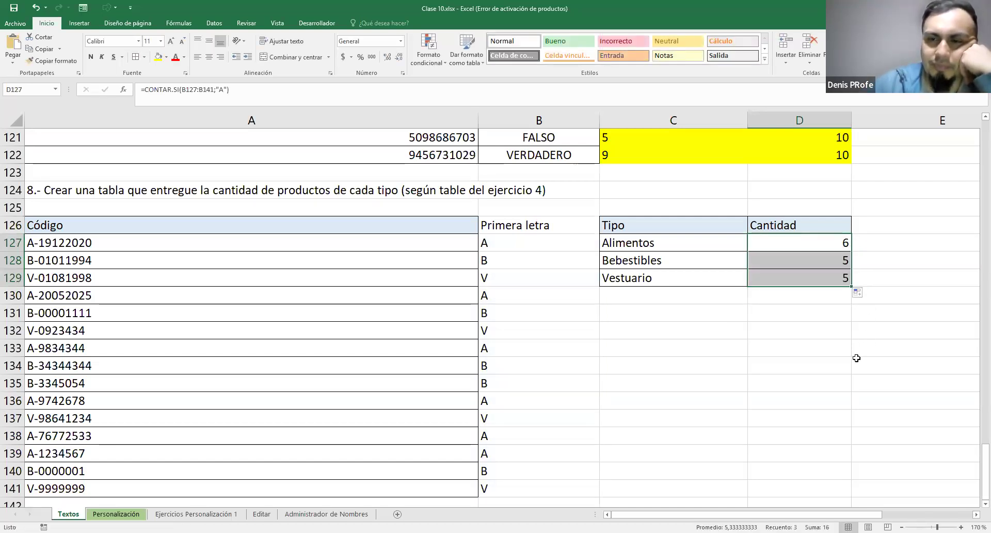
# Try replacing the range in D127's CONTAR.SI formula with IZQUIERDA(A127;1), keeping "A" as the criterion
pyautogui.doubleClick(803, 245)
pyautogui.moveTo(817, 243); pyautogui.dragTo(874, 244)
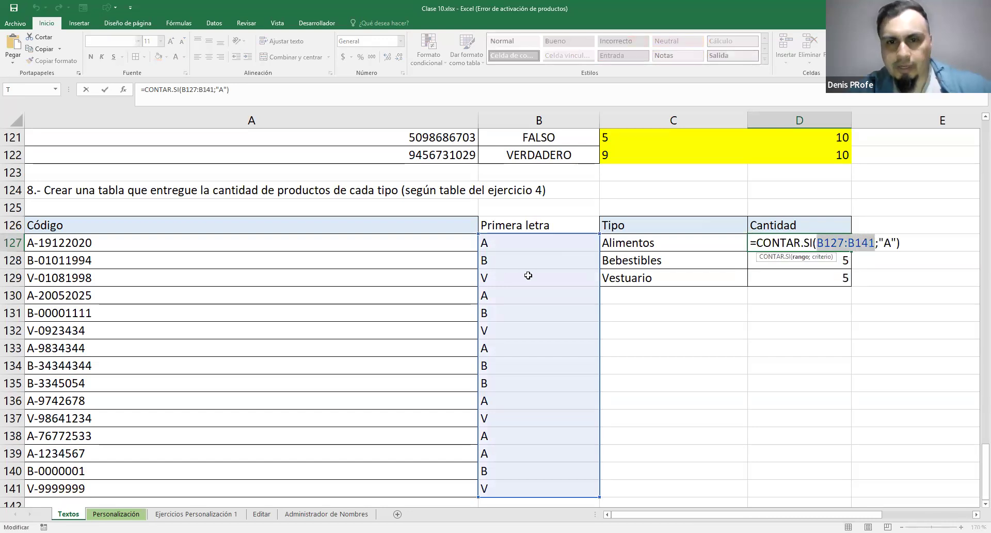
pyautogui.press('BackSpace')
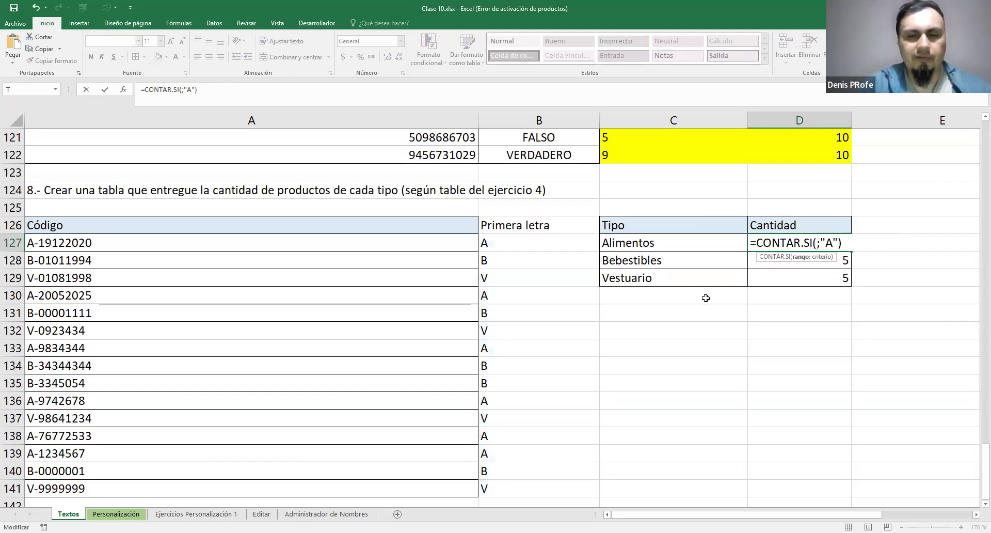
pyautogui.write('IZQUIERDA')
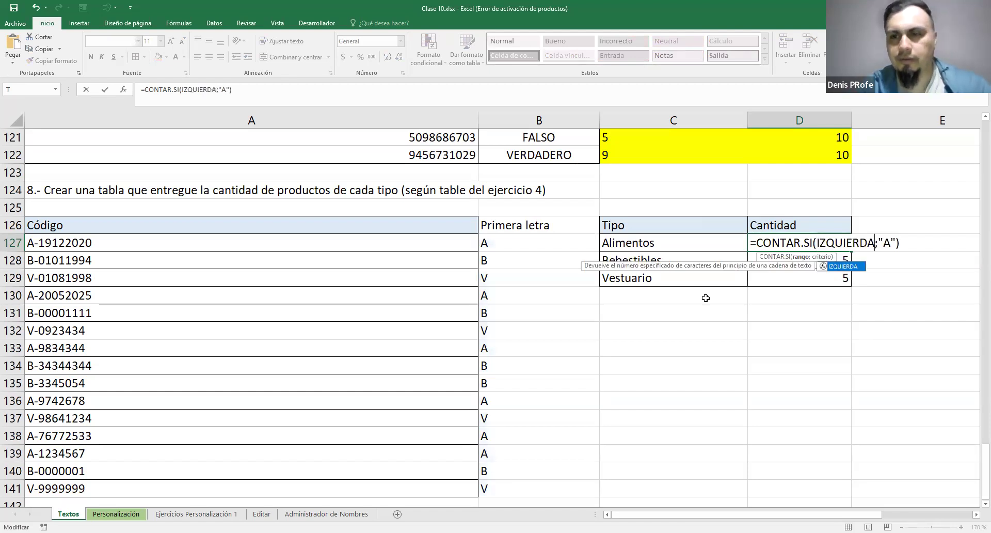
pyautogui.write('(')
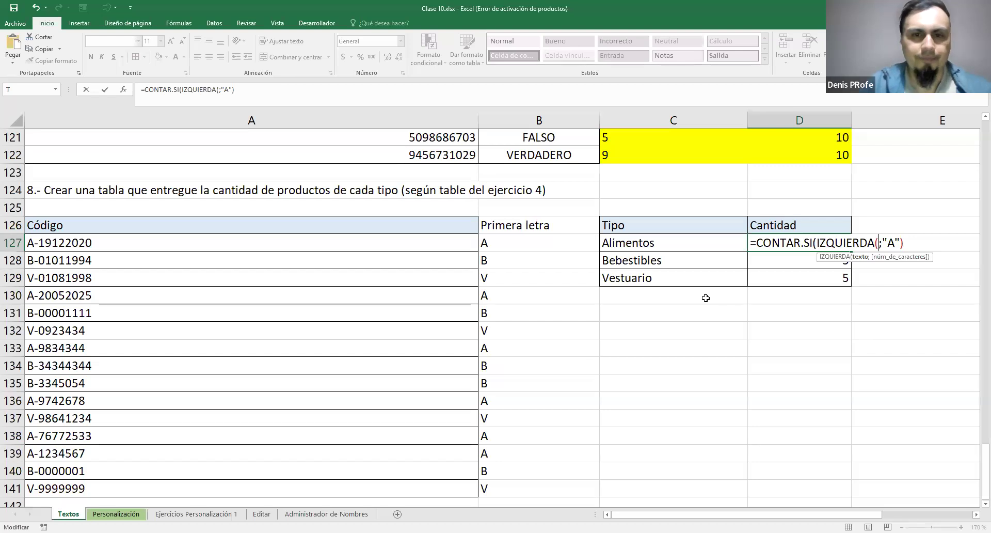
pyautogui.click(409, 243)
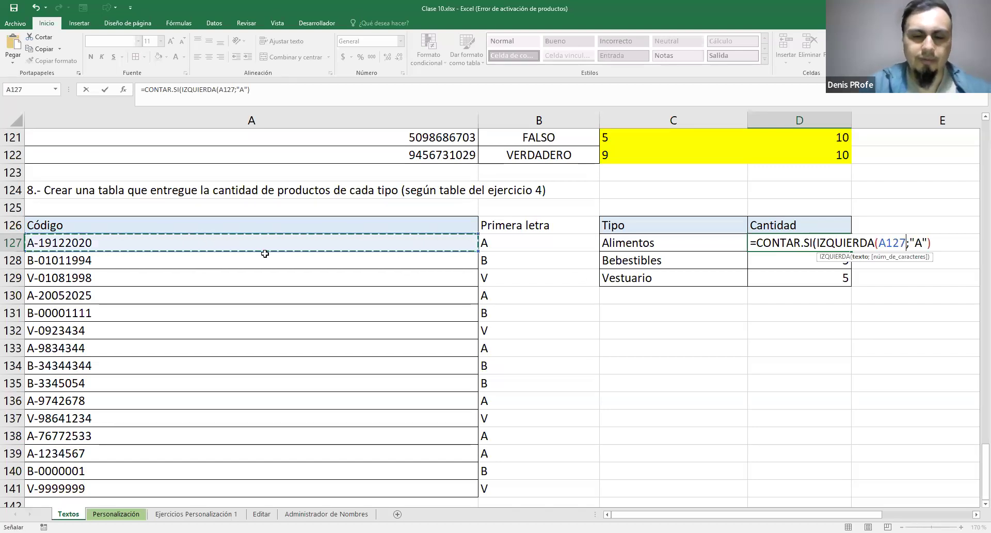
pyautogui.write(';1')
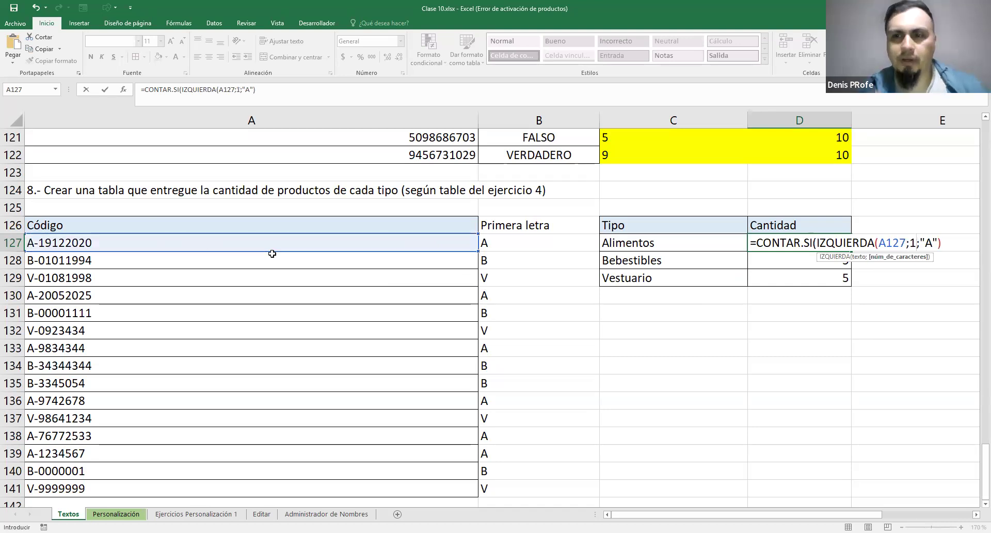
pyautogui.write(')')
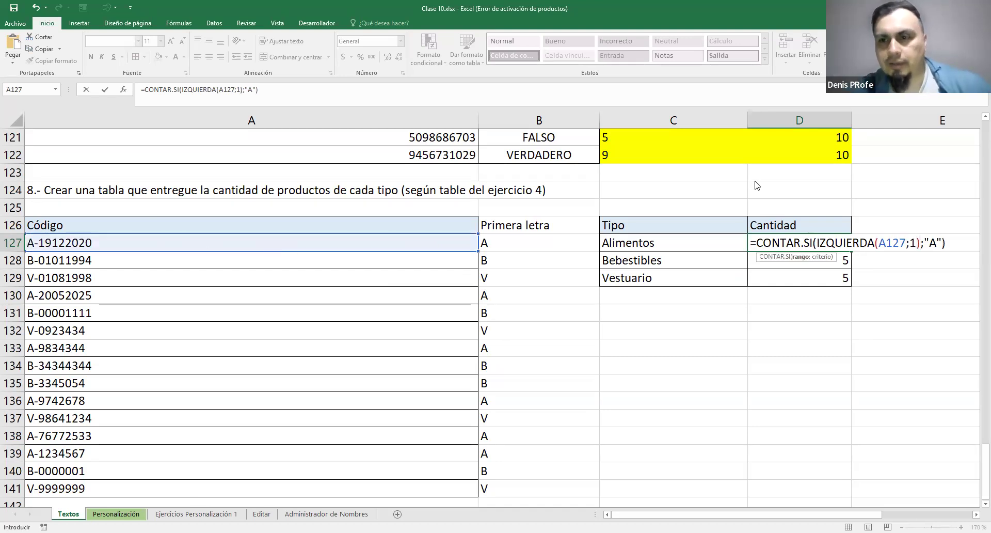
pyautogui.moveTo(923, 244); pyautogui.dragTo(943, 243)
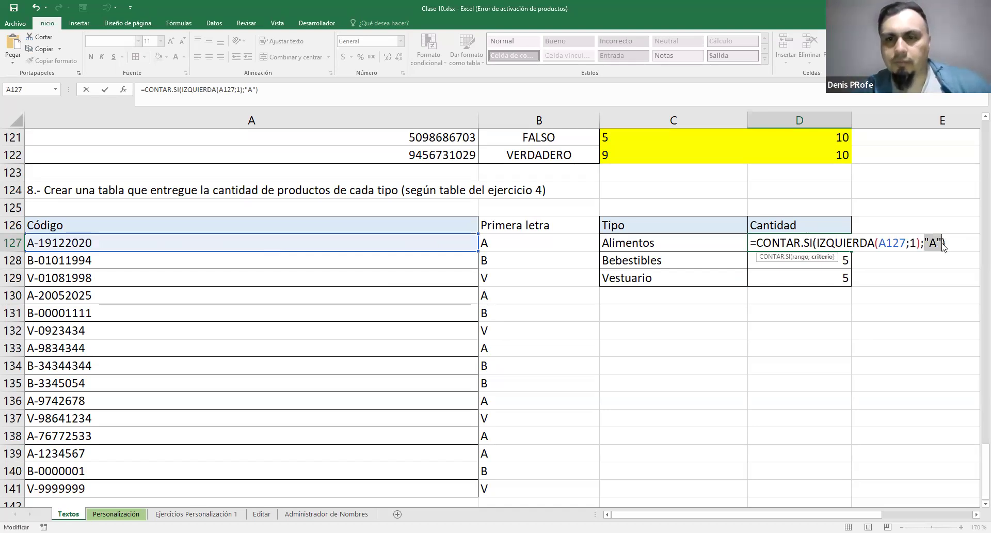
pyautogui.press('Return')
pyautogui.click(473, 326)
# Re-enter the semicolon before "A" in D127's nested formula and try to commit it again
pyautogui.click(872, 249)
pyautogui.click(922, 248)
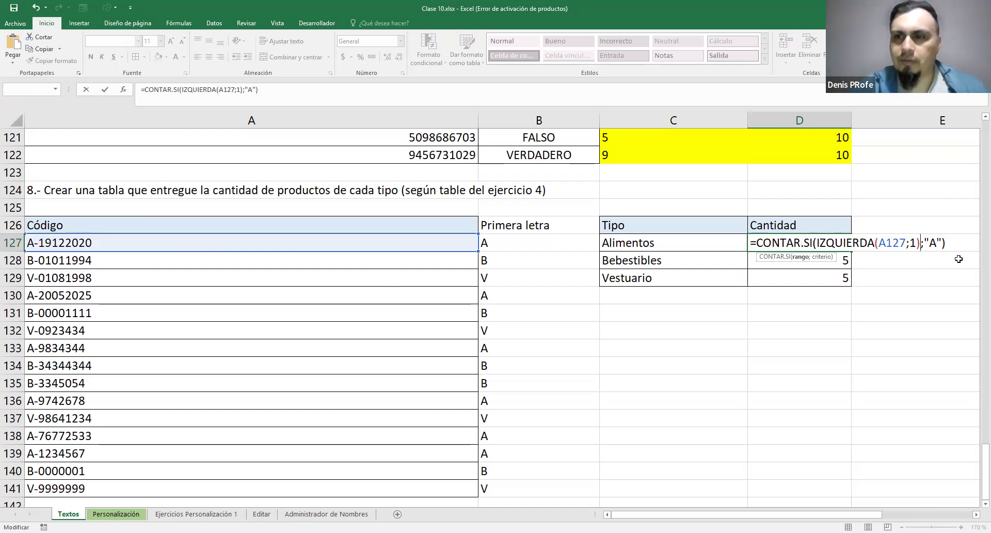
pyautogui.press('Delete')
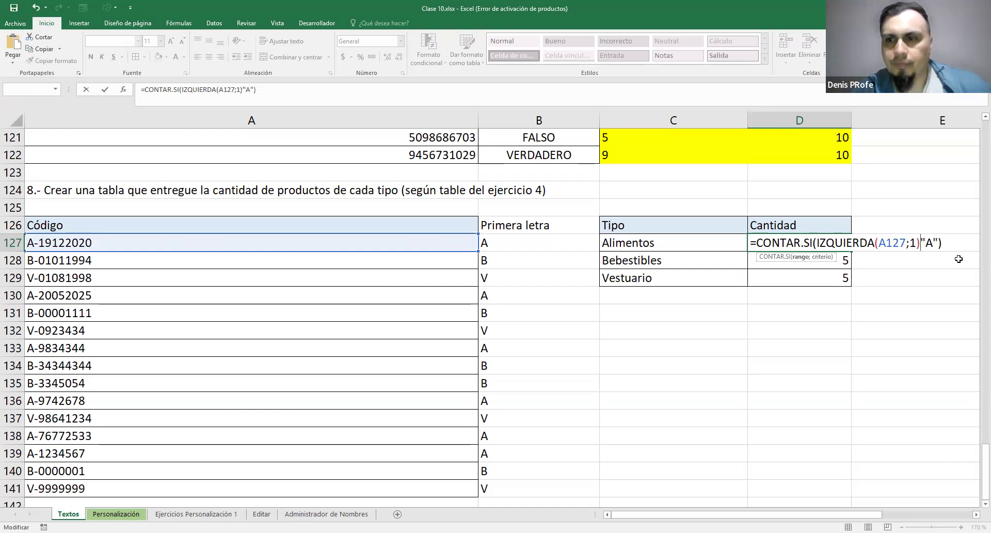
pyautogui.write(';')
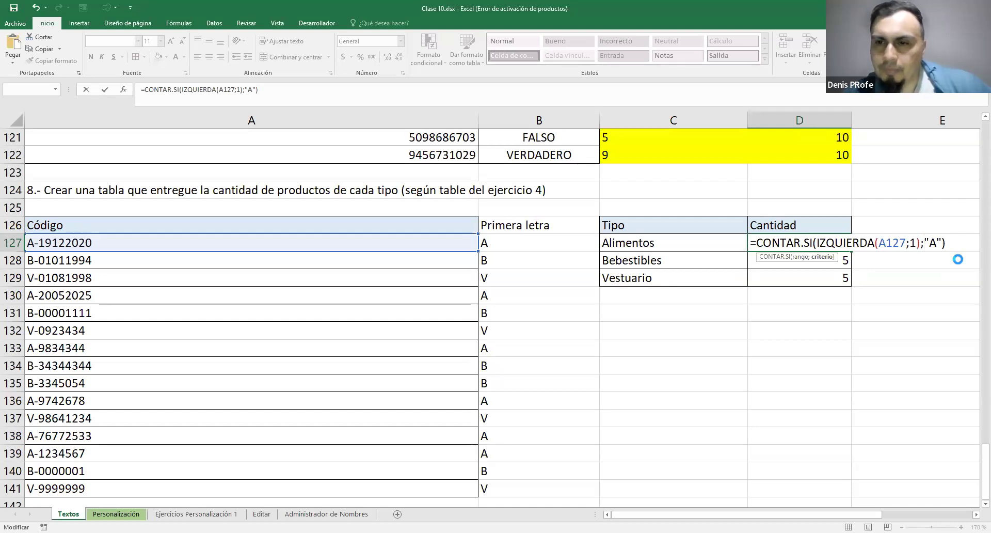
pyautogui.press('Return')
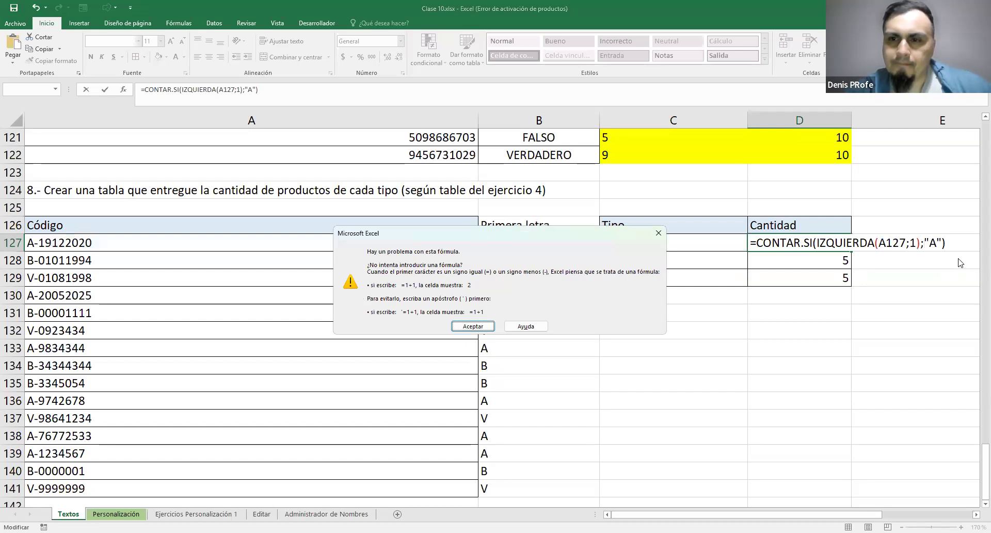
pyautogui.click(479, 325)
# Replace D127's formula with =B127 and inspect the formulas in B127 and D127
pyautogui.click(569, 249)
pyautogui.press('Return')
pyautogui.doubleClick(569, 249)
pyautogui.moveTo(488, 243); pyautogui.dragTo(607, 244)
pyautogui.hotkey('ctrl', 'c')
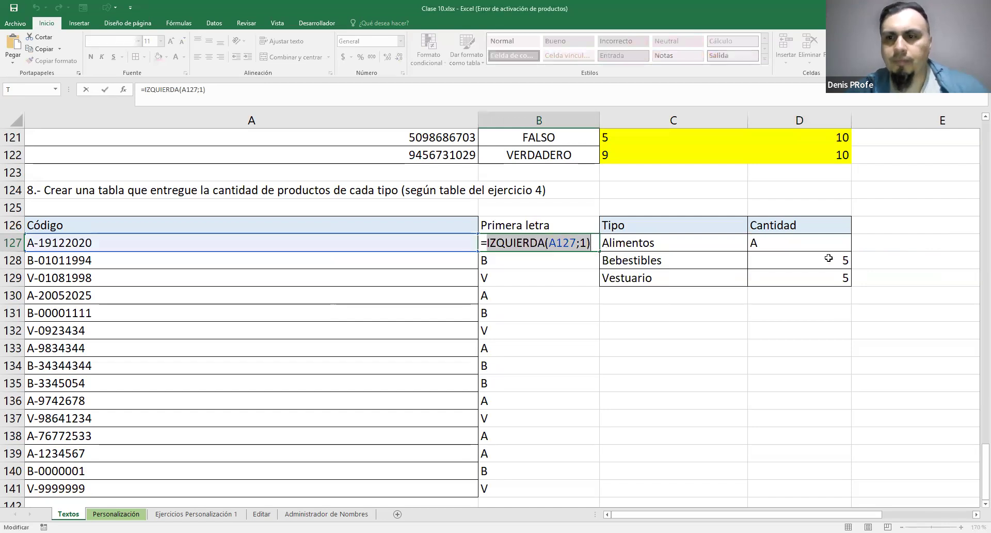
pyautogui.click(807, 247)
pyautogui.doubleClick(799, 244)
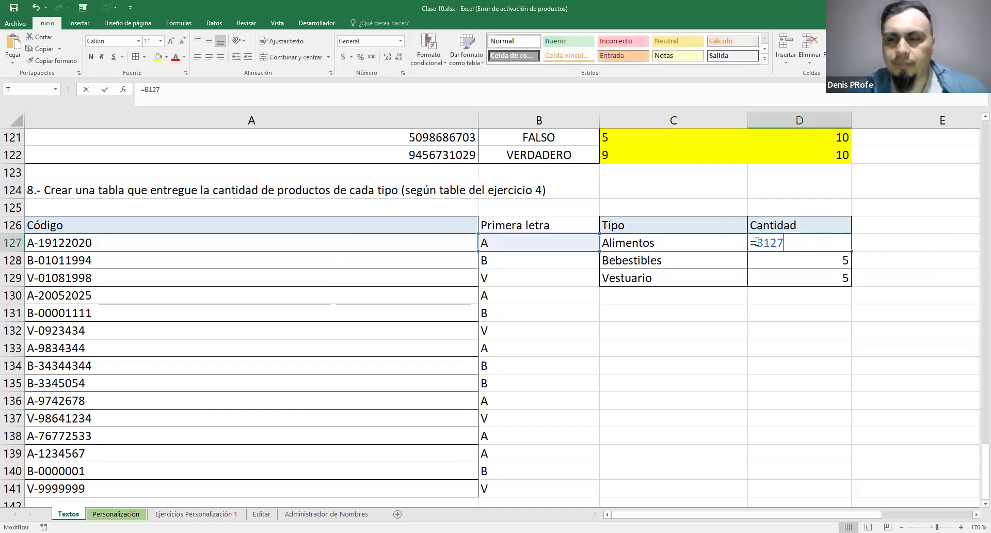
pyautogui.press('Escape')
# Try =CONTAR.SI(IZQUIERDA(A127;1);"A") in D128, discard it, and restore D127 by filling D128's original formula upward
pyautogui.click(803, 262)
pyautogui.doubleClick(803, 262)
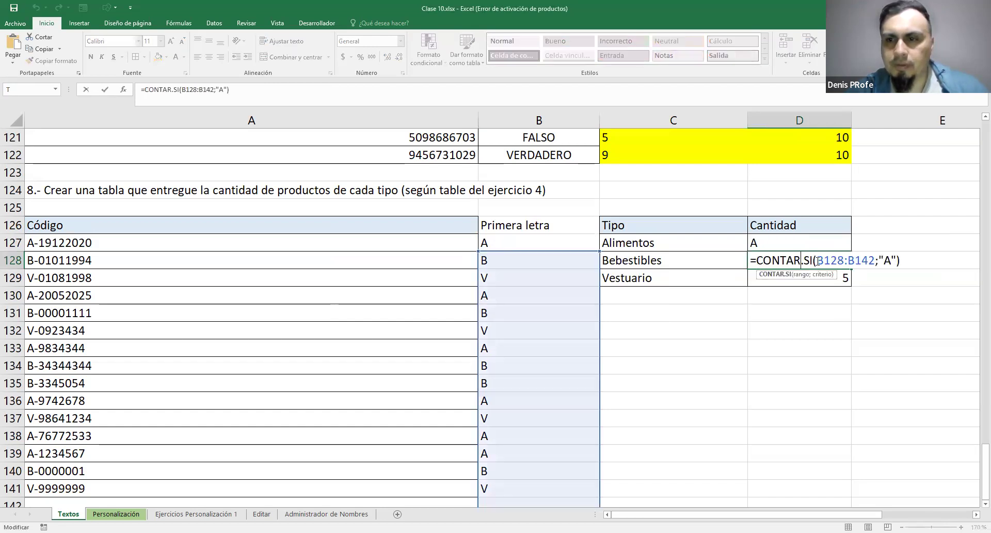
pyautogui.moveTo(846, 261); pyautogui.dragTo(872, 261)
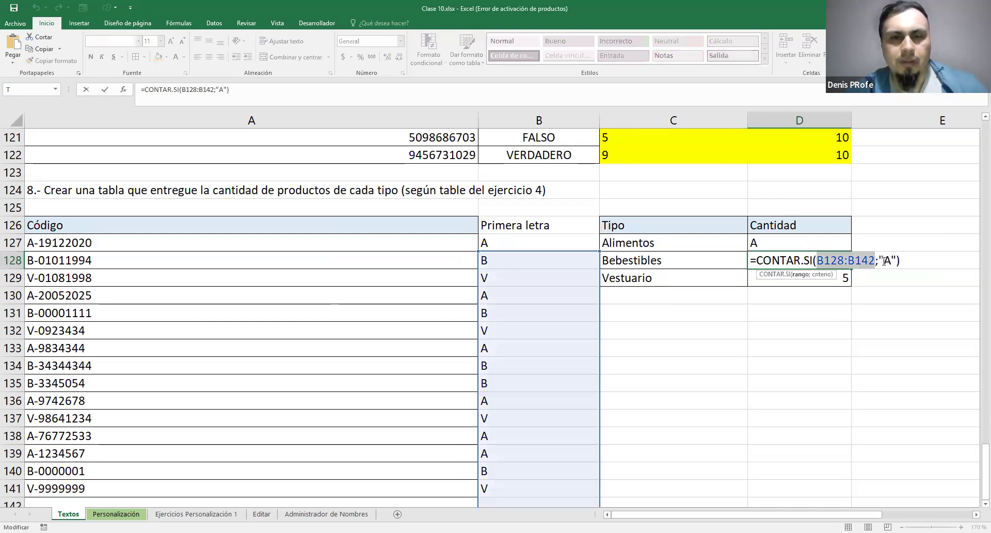
pyautogui.press('BackSpace')
pyautogui.hotkey('ctrl', 'v')
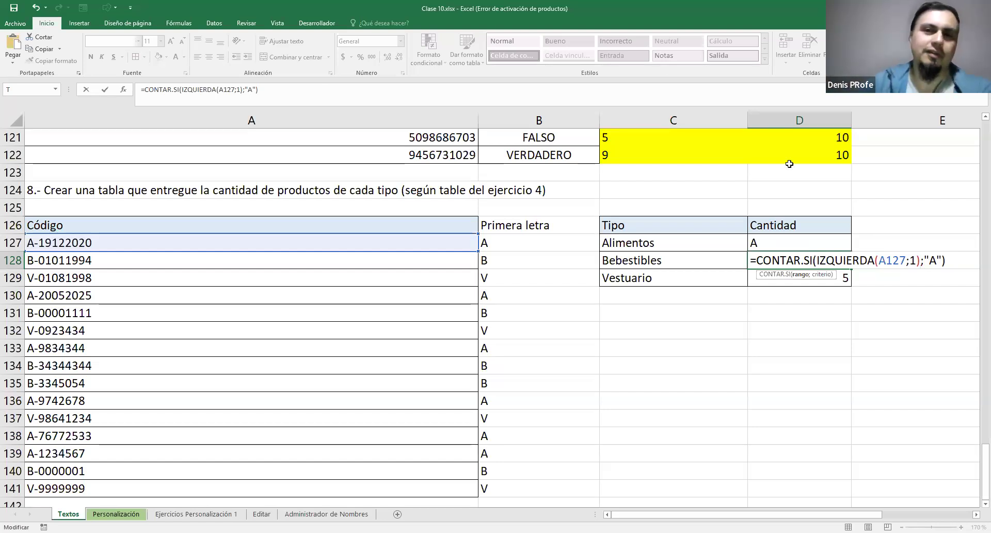
pyautogui.press('Escape')
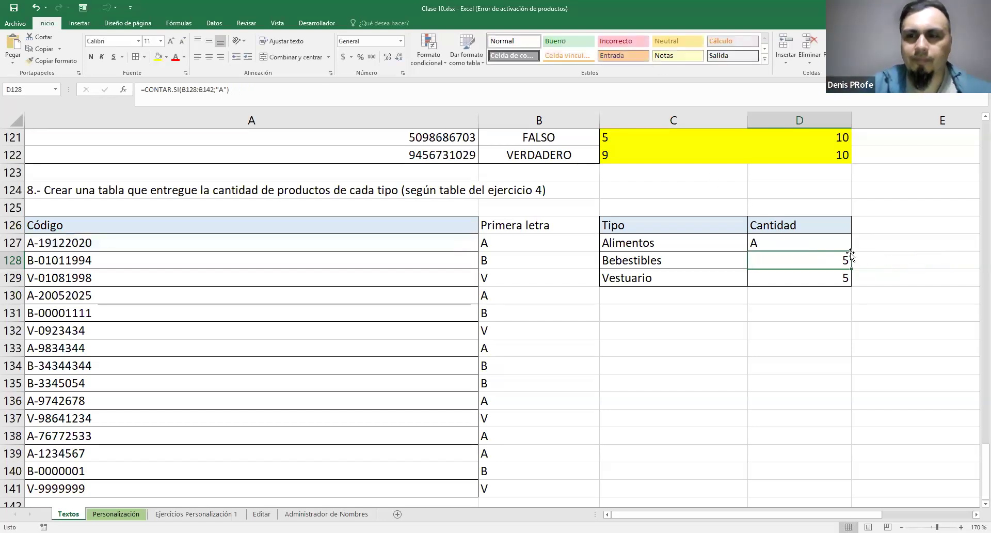
pyautogui.moveTo(851, 268); pyautogui.dragTo(867, 242)
# Examine the helper letters in B126:B141, the codes in A127:A141 and the range used by D127's CONTAR.SI formula
pyautogui.moveTo(525, 226); pyautogui.dragTo(602, 425)
pyautogui.scroll(1, 663, 416)
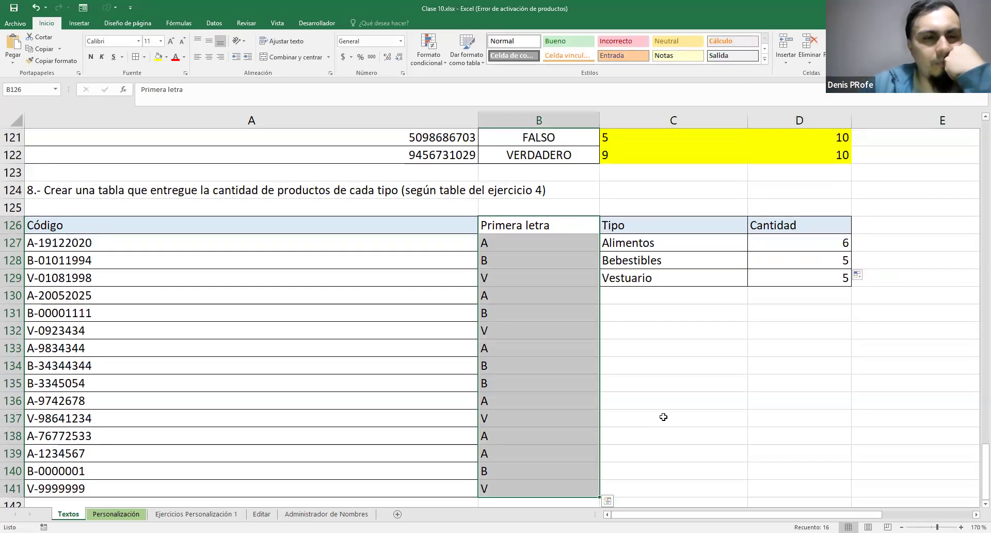
pyautogui.moveTo(352, 240); pyautogui.dragTo(348, 484)
pyautogui.doubleClick(815, 247)
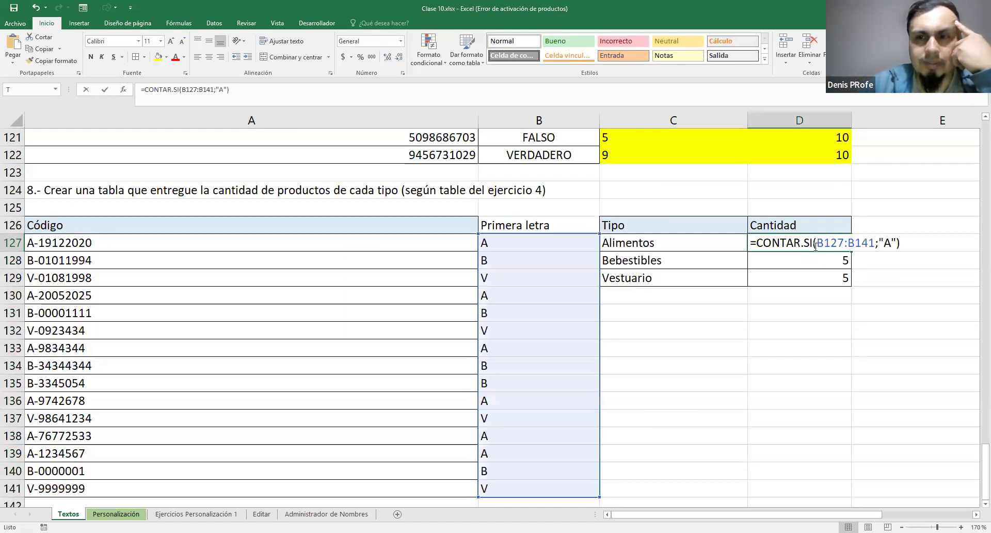
pyautogui.moveTo(817, 243); pyautogui.dragTo(872, 246)
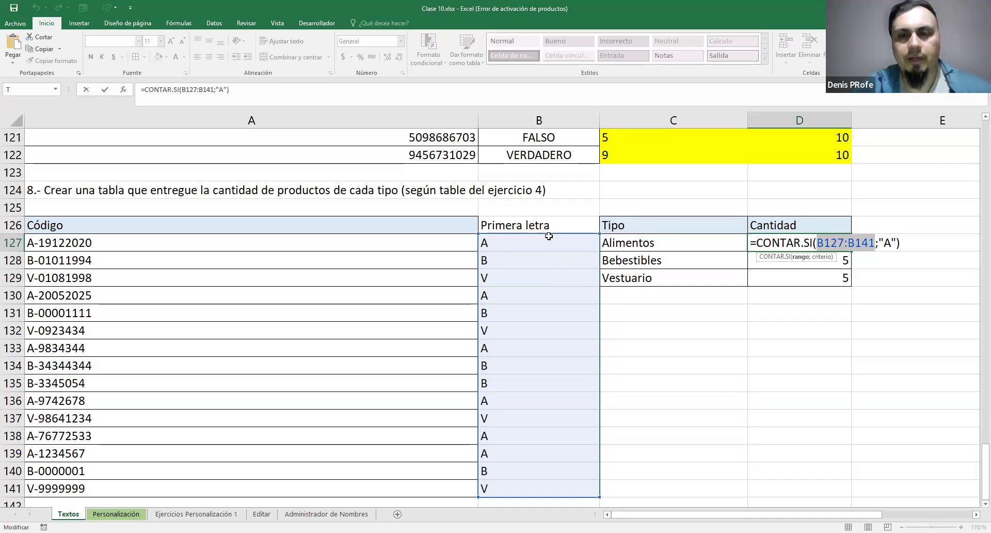
pyautogui.press('Return')
# Highlight the Primera letra helper column B126:B141 with yellow fill
pyautogui.moveTo(546, 228); pyautogui.dragTo(566, 488)
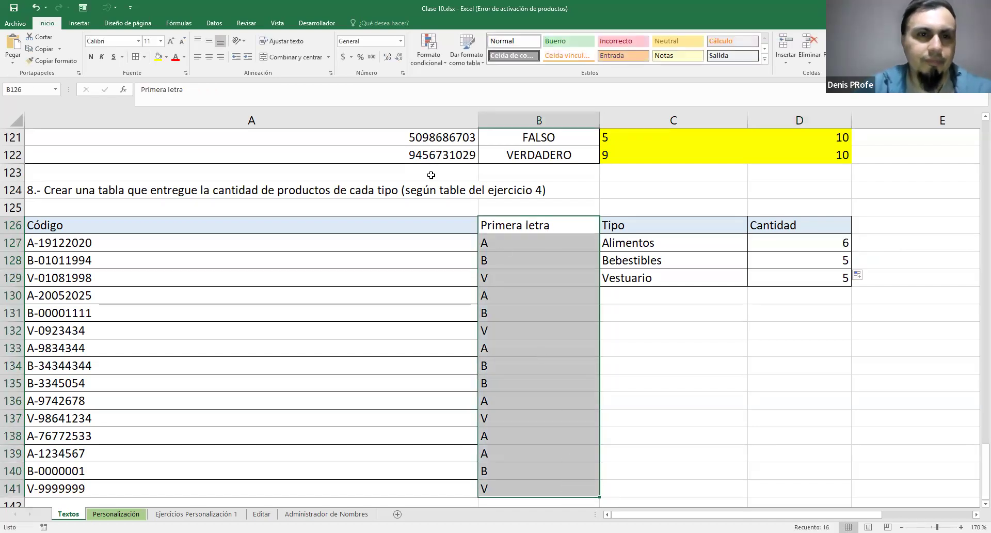
pyautogui.moveTo(578, 226); pyautogui.dragTo(526, 488)
pyautogui.click(158, 56)
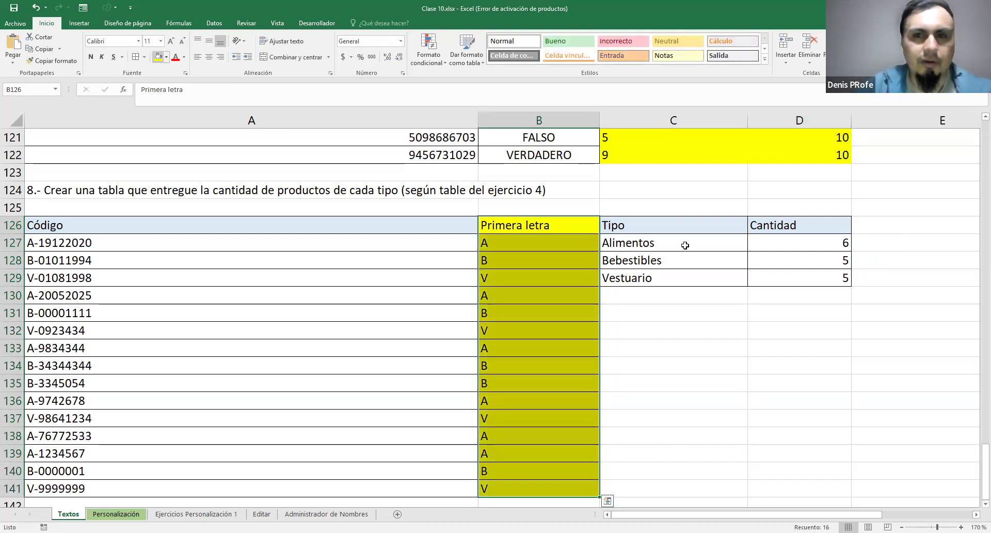
pyautogui.click(850, 316)
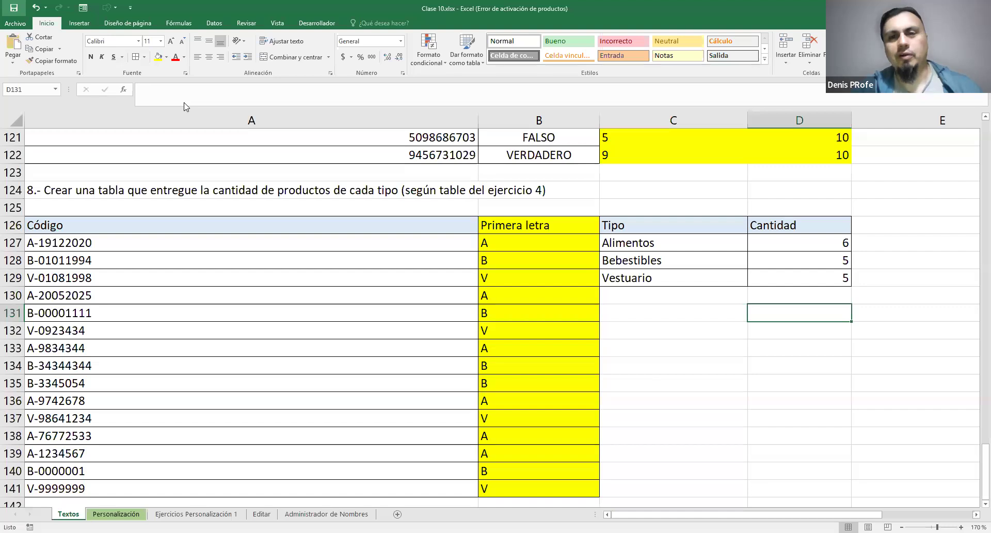
# Inspect the IZQUIERDA formula in B127 and the CONTAR.SI formula in D127, leaving both as they are
pyautogui.doubleClick(554, 246)
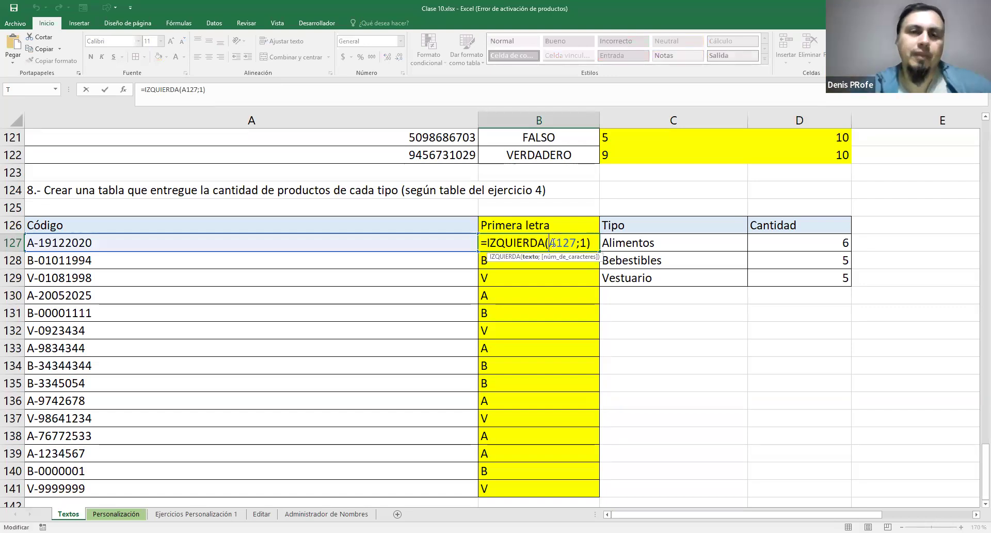
pyautogui.moveTo(487, 241); pyautogui.dragTo(608, 243)
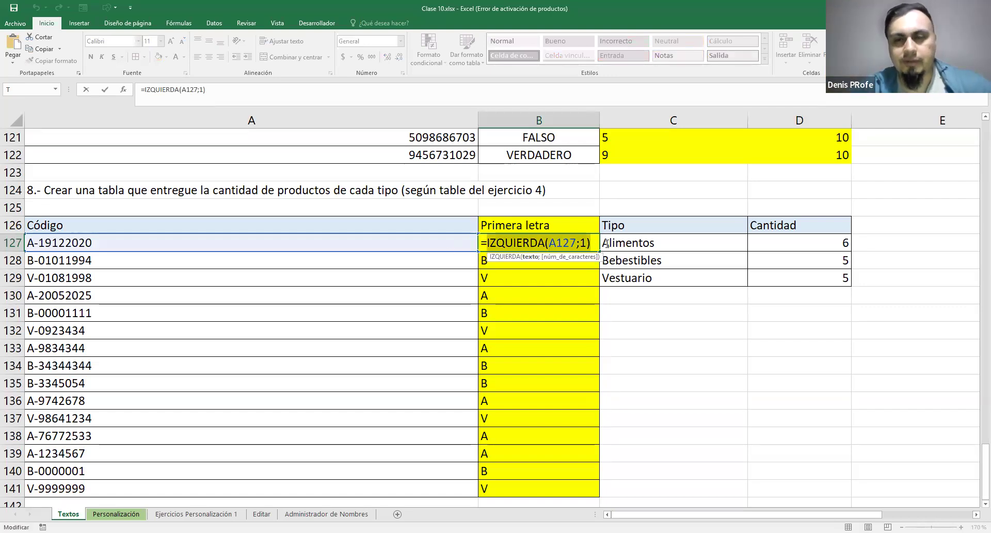
pyautogui.press('Escape')
pyautogui.doubleClick(808, 245)
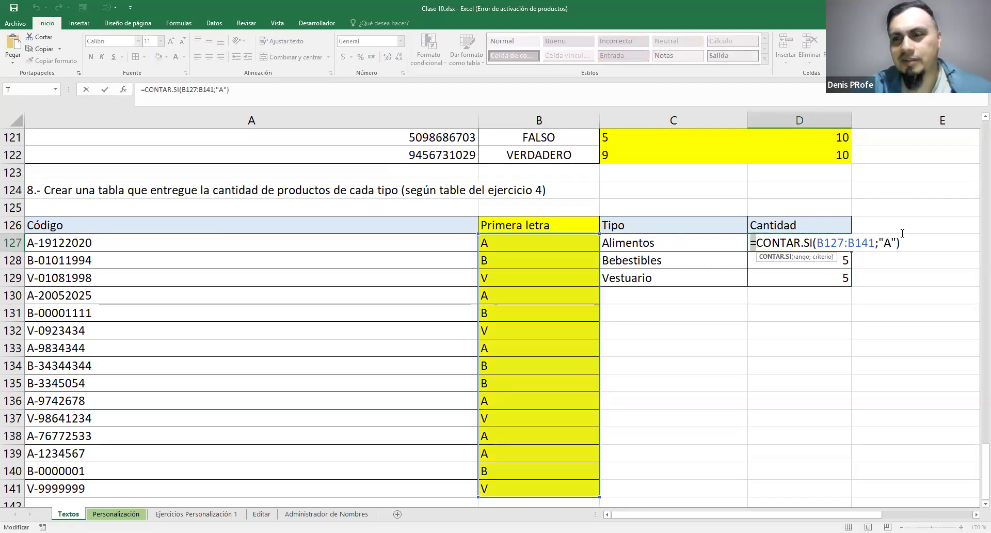
pyautogui.press('Escape')
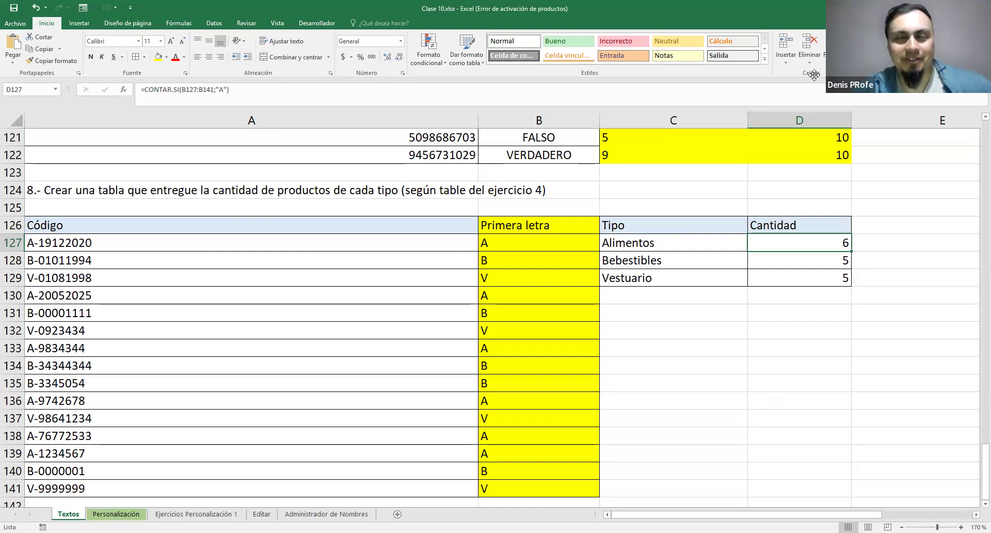
# Look back over the solved exercises on the Textos sheet, from exercise 8 up to the sheet's title
pyautogui.scroll(1, 664, 327)
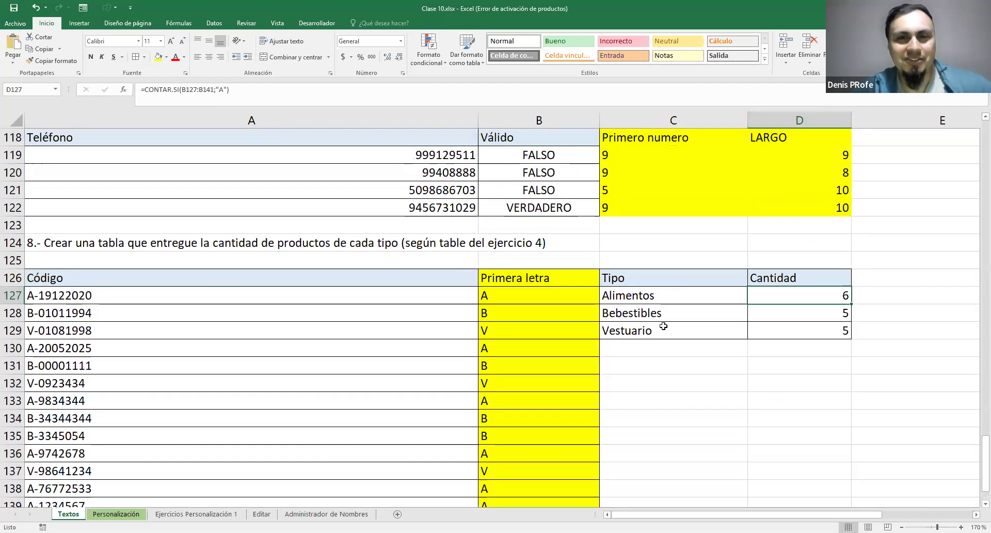
pyautogui.scroll(4, 664, 327)
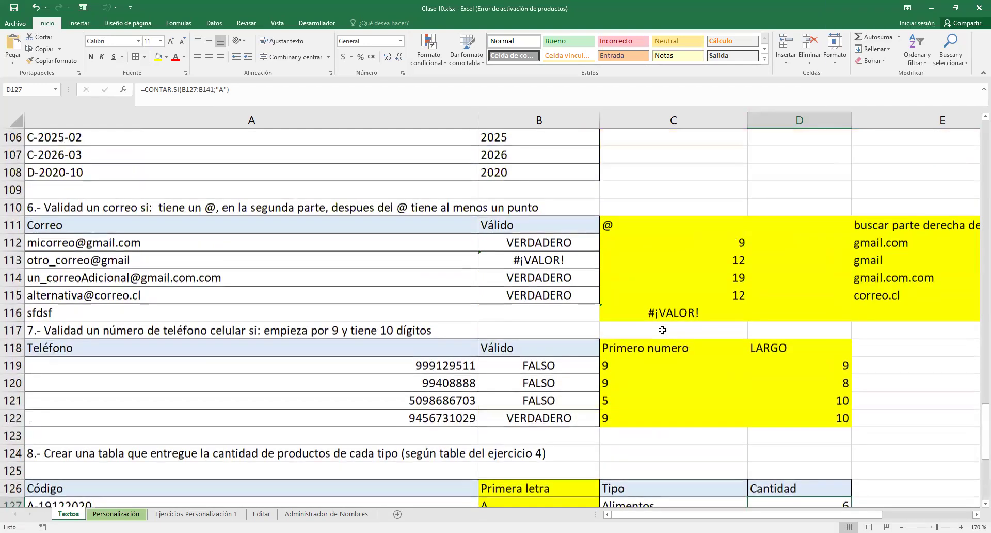
pyautogui.scroll(3, 663, 330)
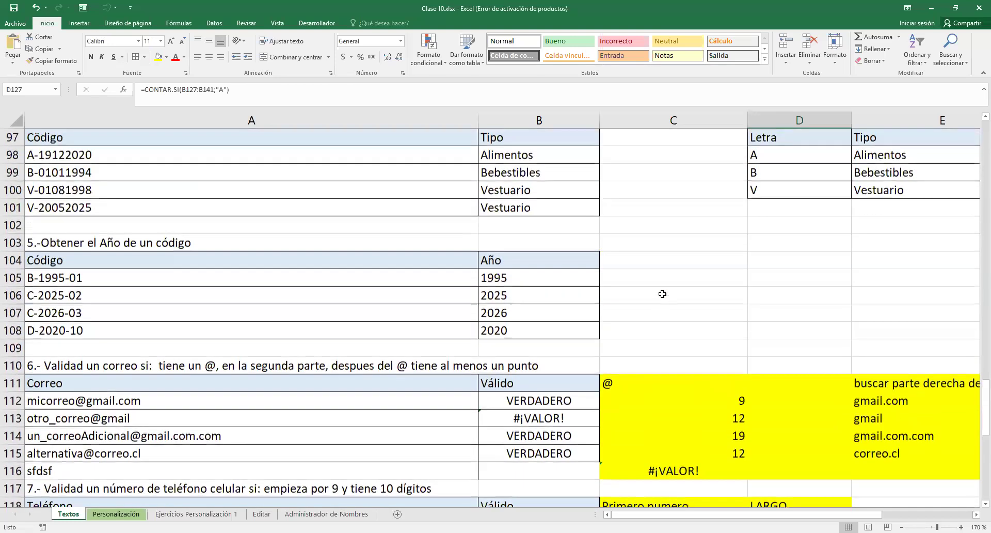
pyautogui.scroll(-3, 378, 207)
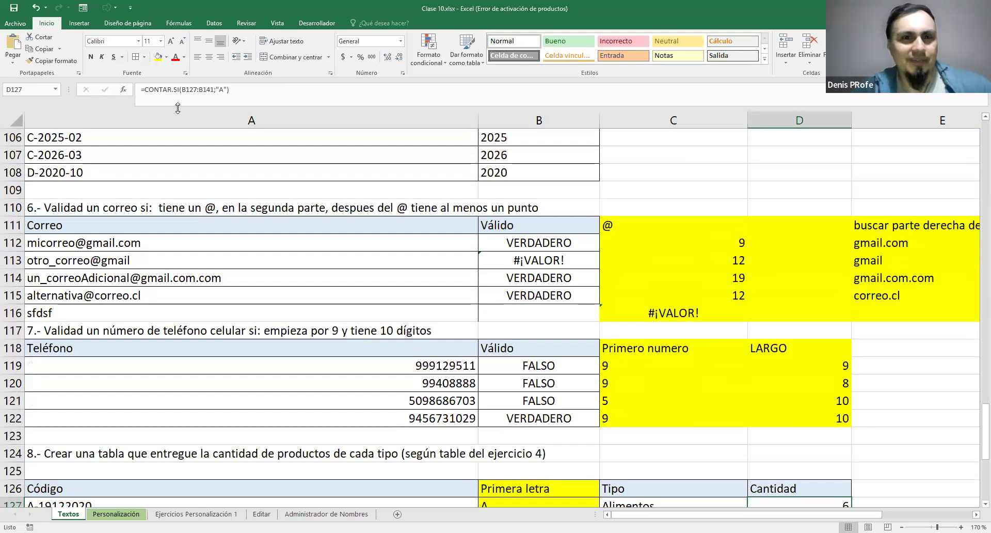
pyautogui.scroll(4, 614, 219)
pyautogui.scroll(20, 622, 219)
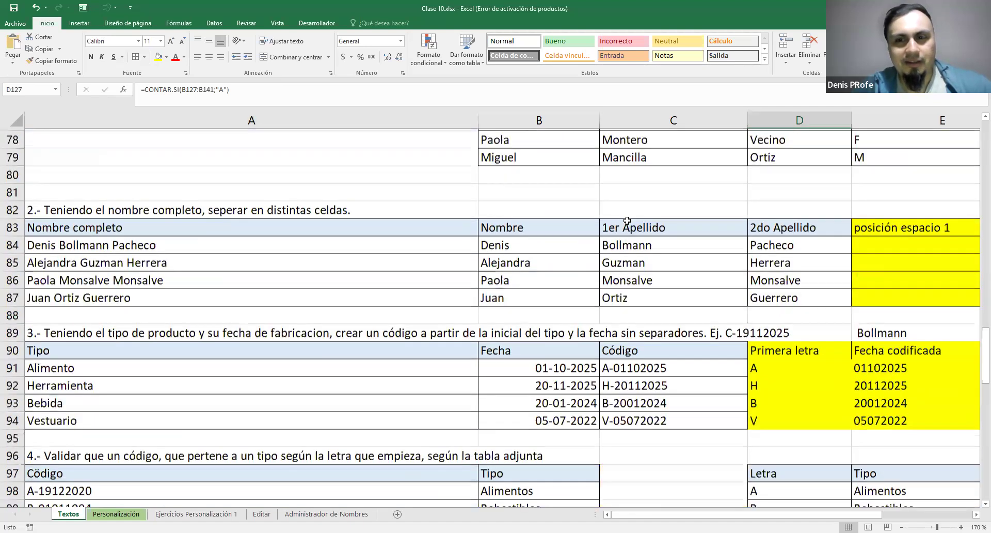
pyautogui.scroll(6, 628, 219)
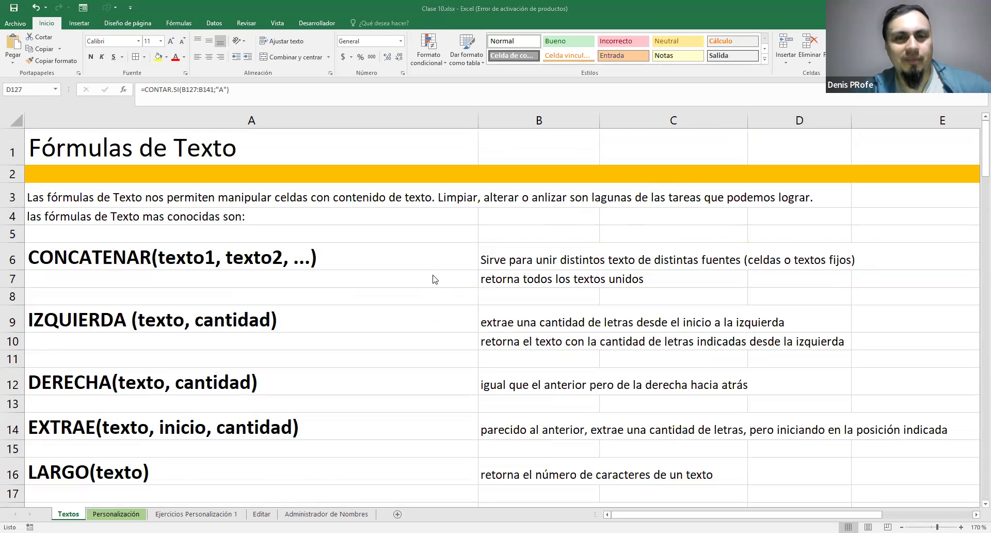
# Review the text function reference on the Textos sheet, singling out ENCONTRAR, REEMPLAZAR and SUSTITUIR in A26:A30
pyautogui.scroll(-5, 434, 275)
pyautogui.scroll(-3, 433, 275)
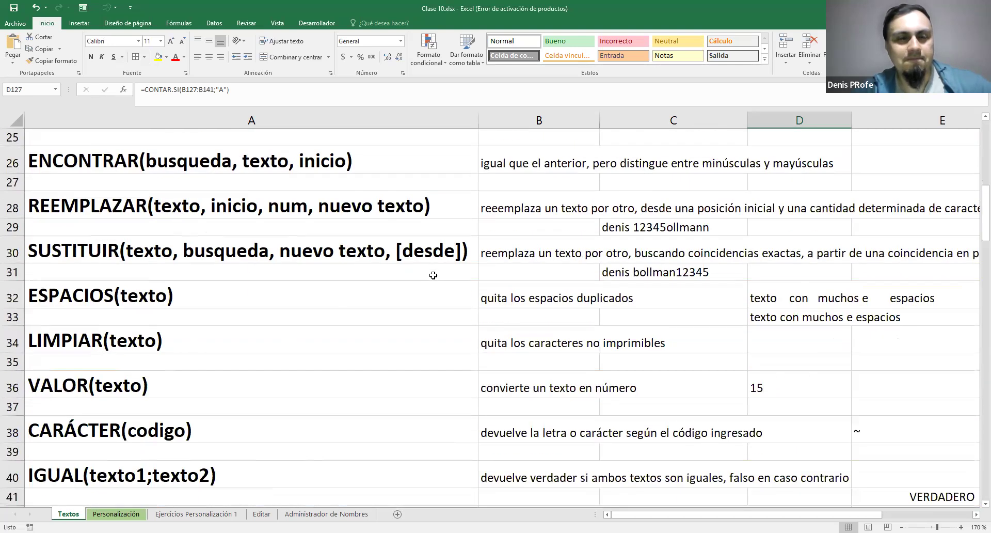
pyautogui.scroll(-4, 436, 276)
pyautogui.scroll(5, 436, 274)
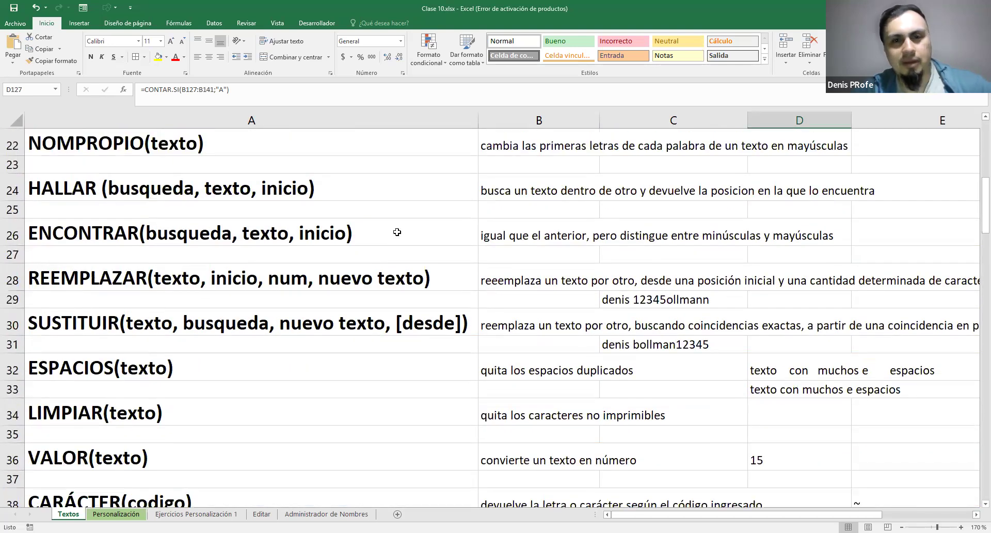
pyautogui.moveTo(72, 224); pyautogui.dragTo(364, 324)
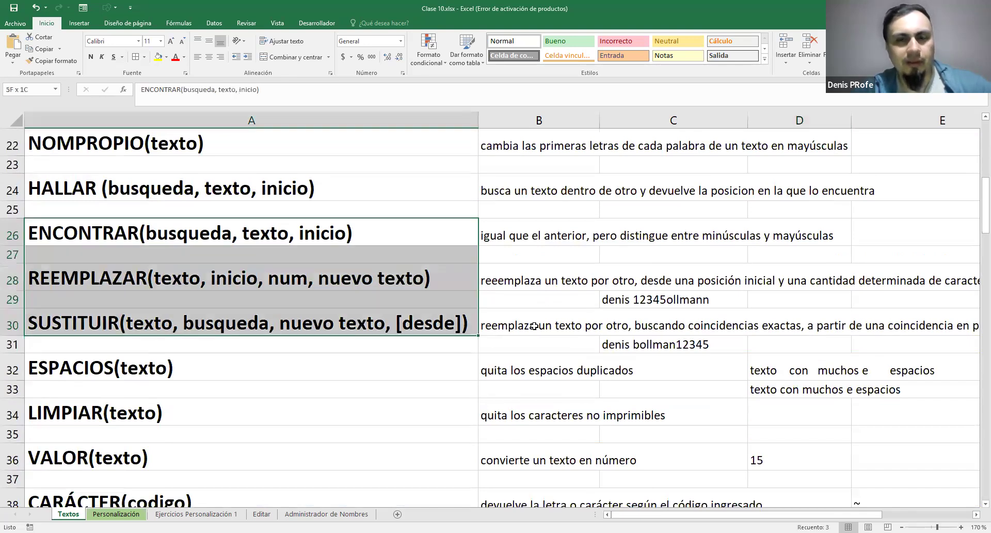
pyautogui.scroll(5, 534, 326)
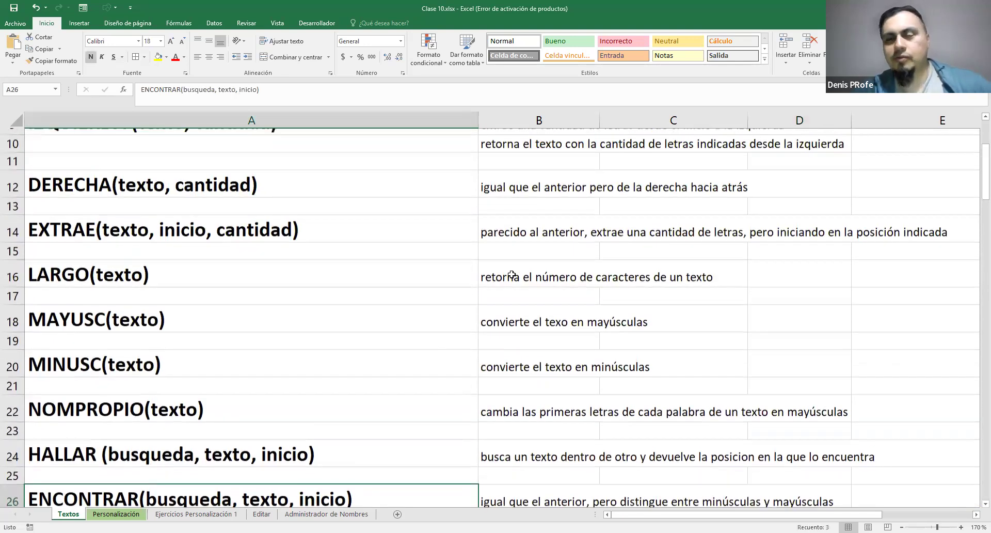
pyautogui.scroll(3, 511, 275)
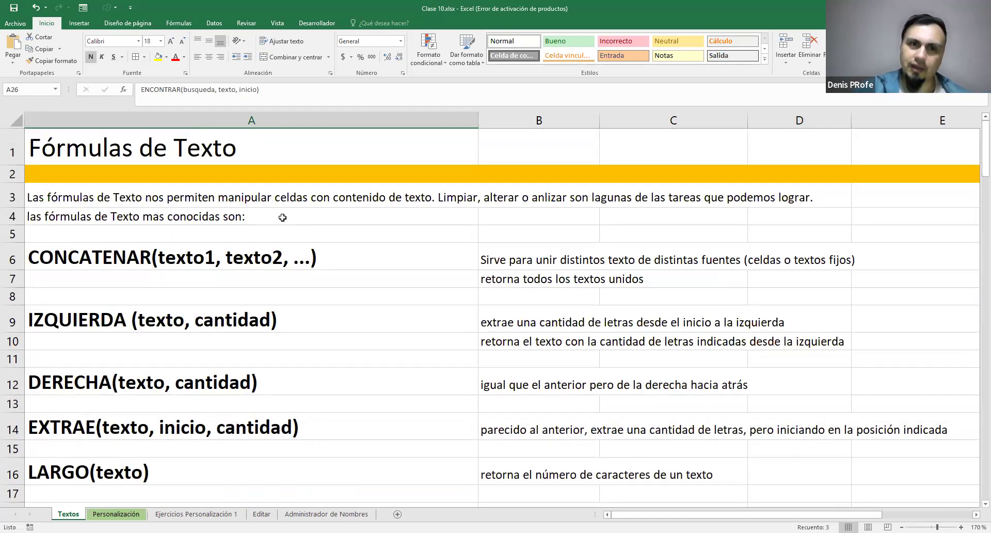
pyautogui.scroll(-2, 373, 286)
pyautogui.scroll(-20, 372, 285)
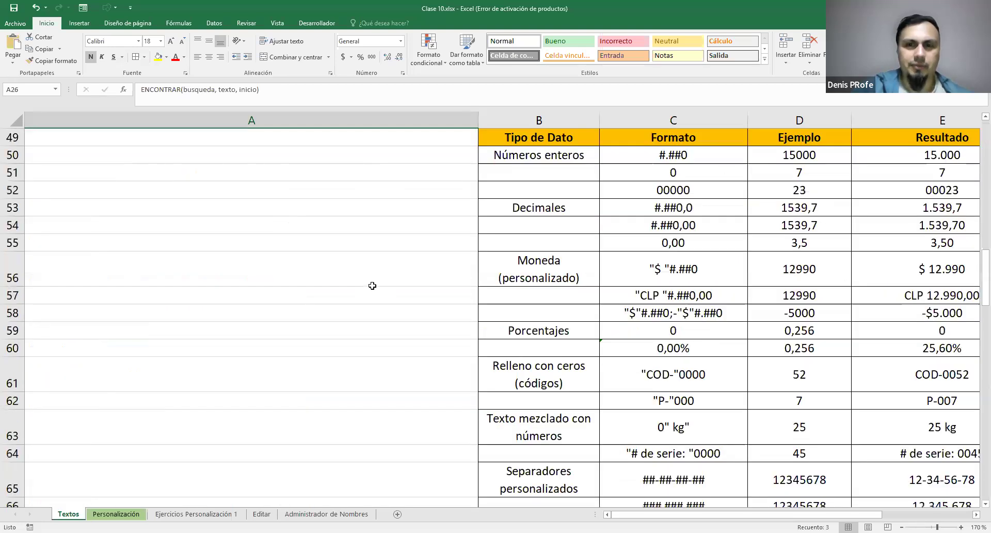
# Review the Textos exercises from the name separation in exercise 2 down to the product counts in exercise 8
pyautogui.scroll(4, 458, 276)
pyautogui.scroll(-4, 501, 272)
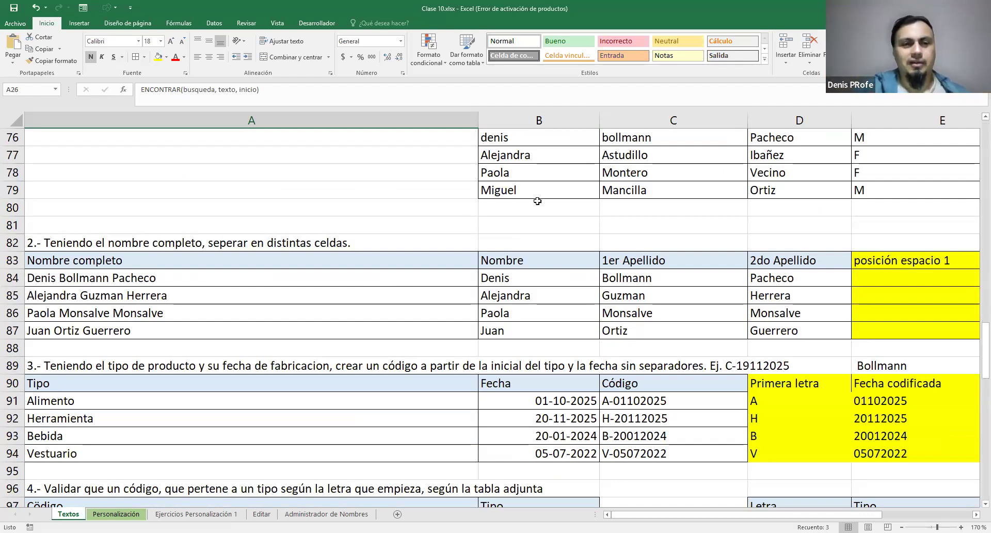
pyautogui.scroll(-8, 538, 200)
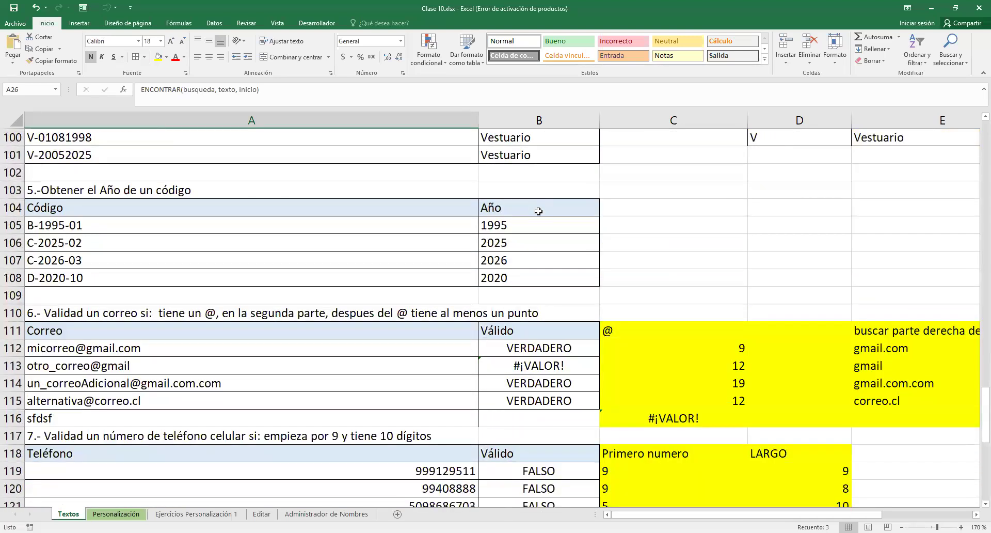
pyautogui.scroll(-8, 539, 211)
pyautogui.scroll(3, 539, 214)
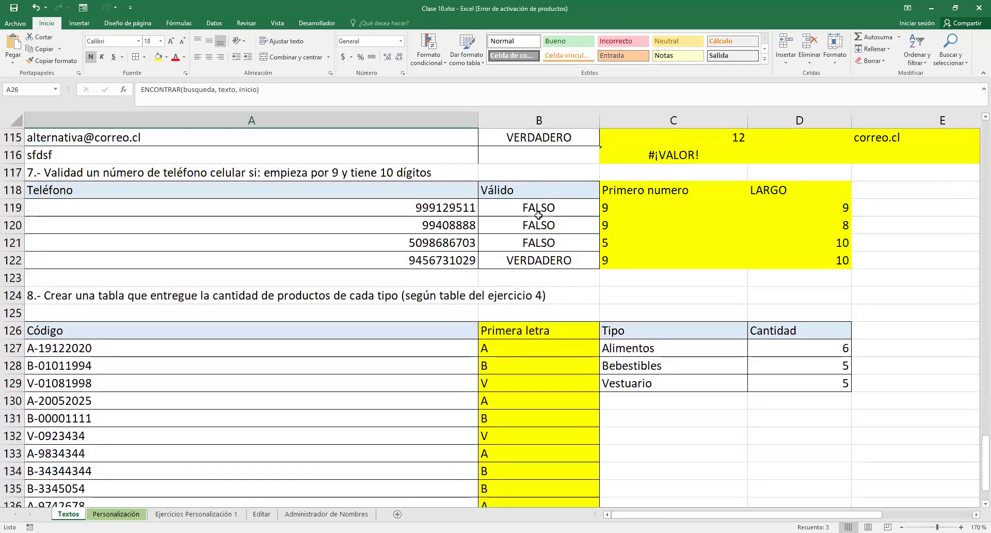
pyautogui.scroll(3, 538, 215)
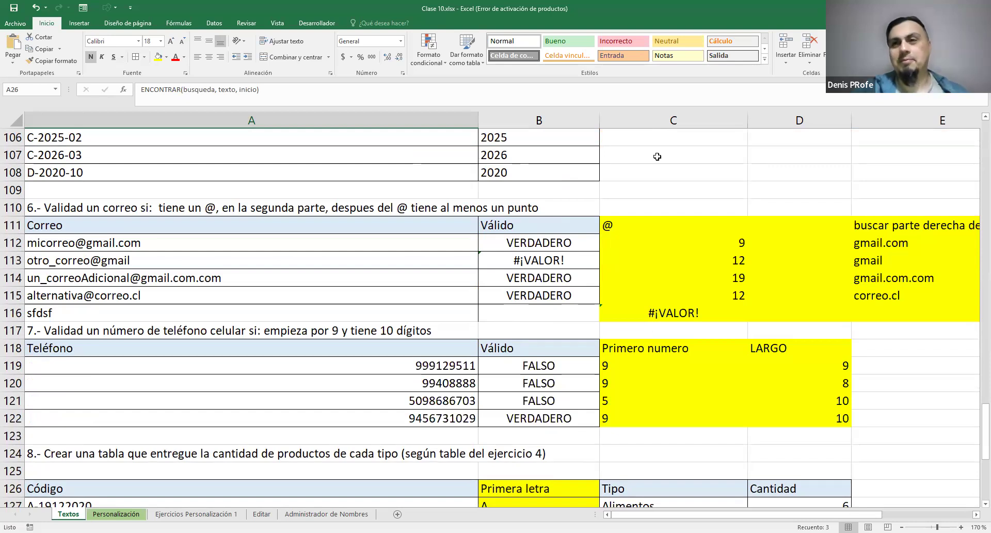
# Open the Personalización sheet and enlarge its view to 130% to read the notes on customizing the worksheet
pyautogui.hotkey('ctrl', 'pagedown')
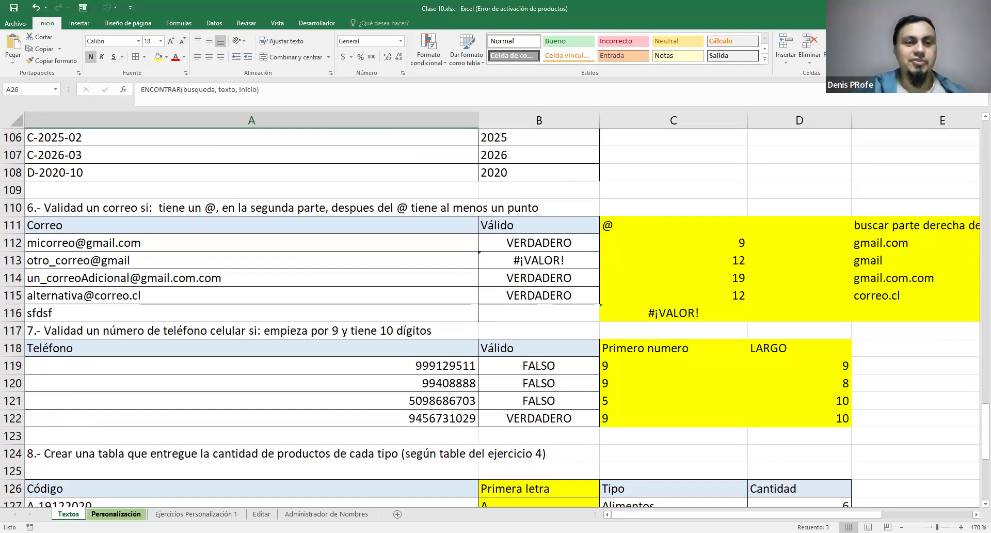
pyautogui.click(443, 293)
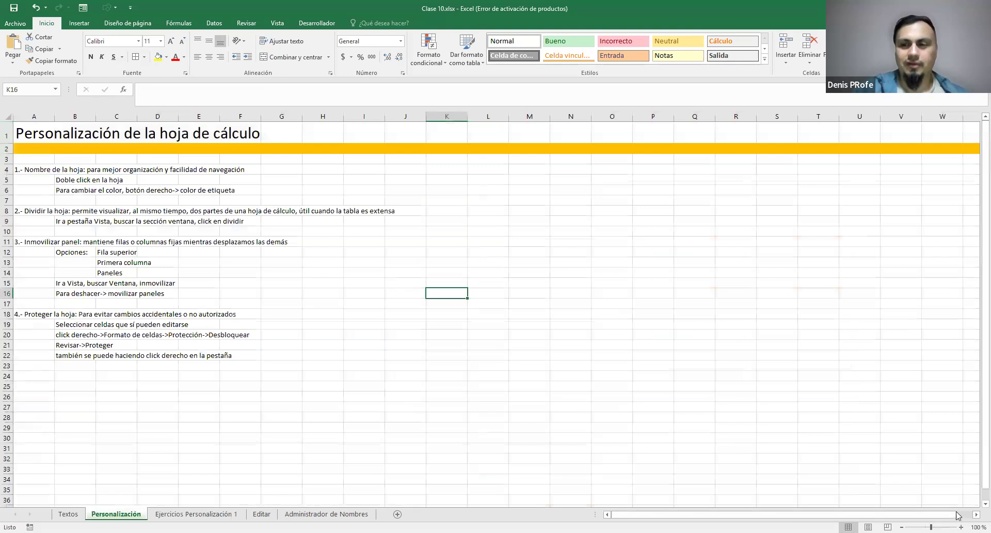
pyautogui.scroll(3, 451, 410)
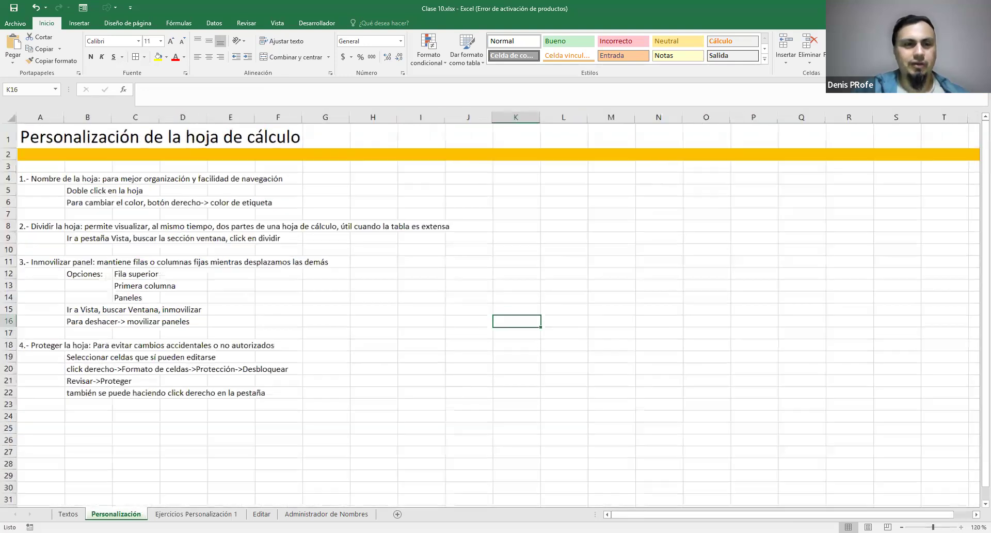
pyautogui.scroll(-1, 453, 410)
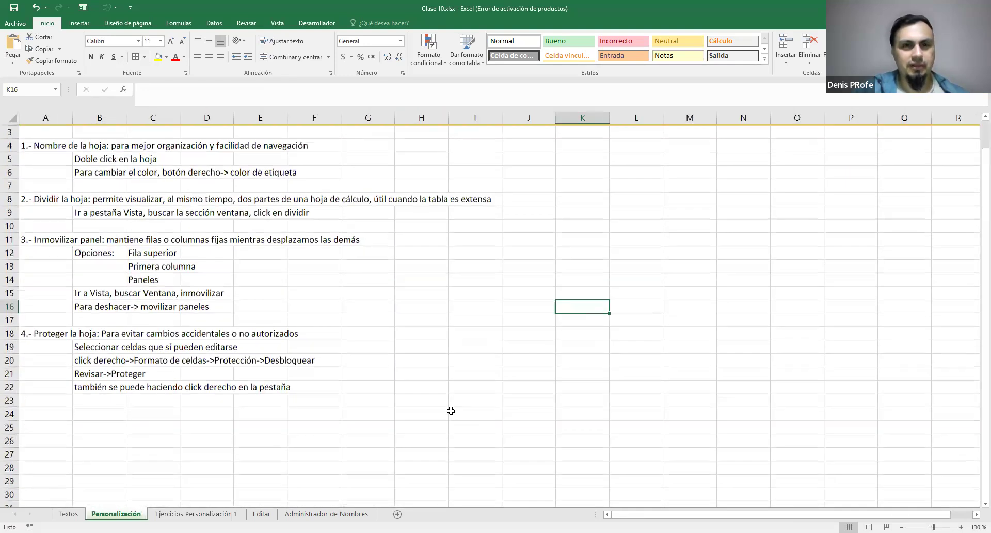
pyautogui.scroll(1, 452, 410)
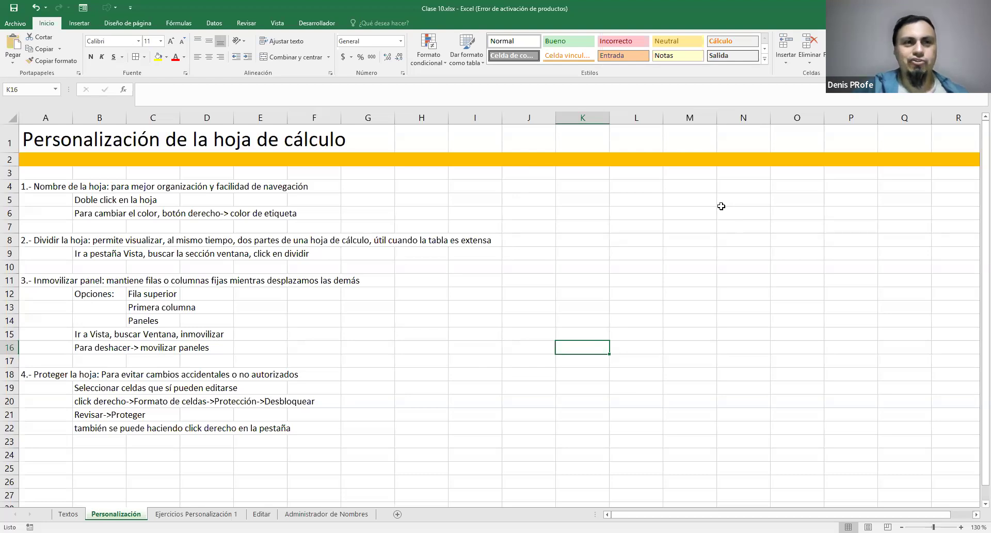
pyautogui.click(977, 514)
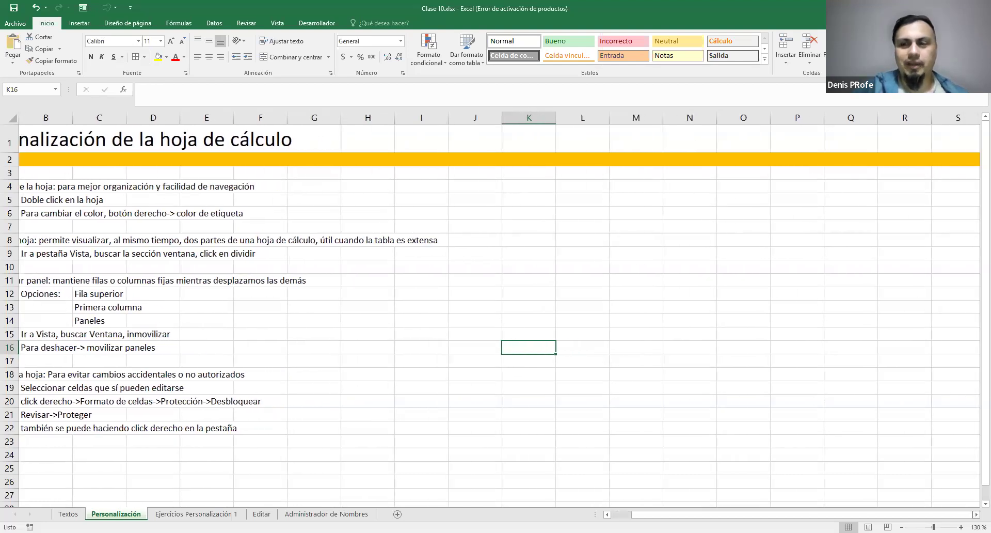
pyautogui.moveTo(952, 514); pyautogui.dragTo(931, 514)
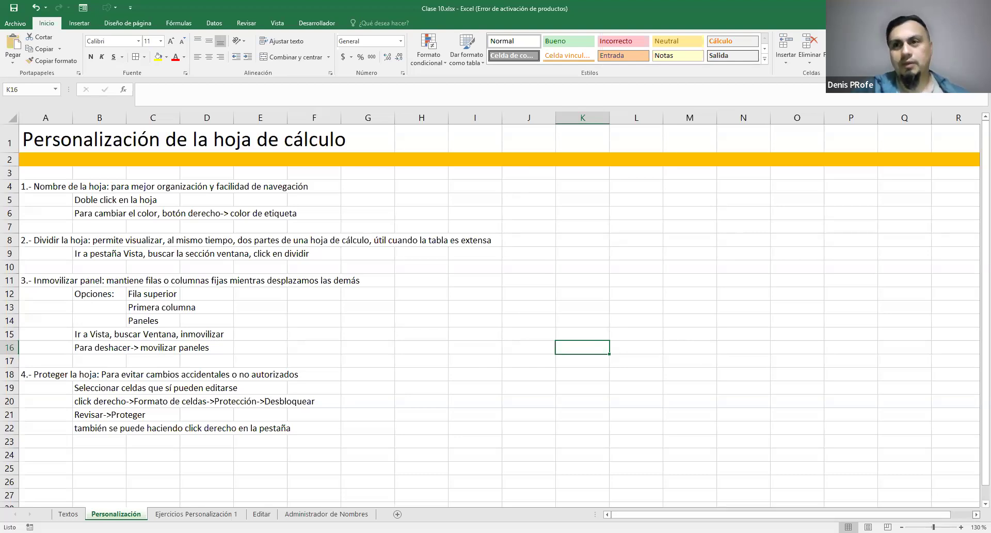
pyautogui.click(977, 514)
pyautogui.moveTo(949, 514); pyautogui.dragTo(917, 515)
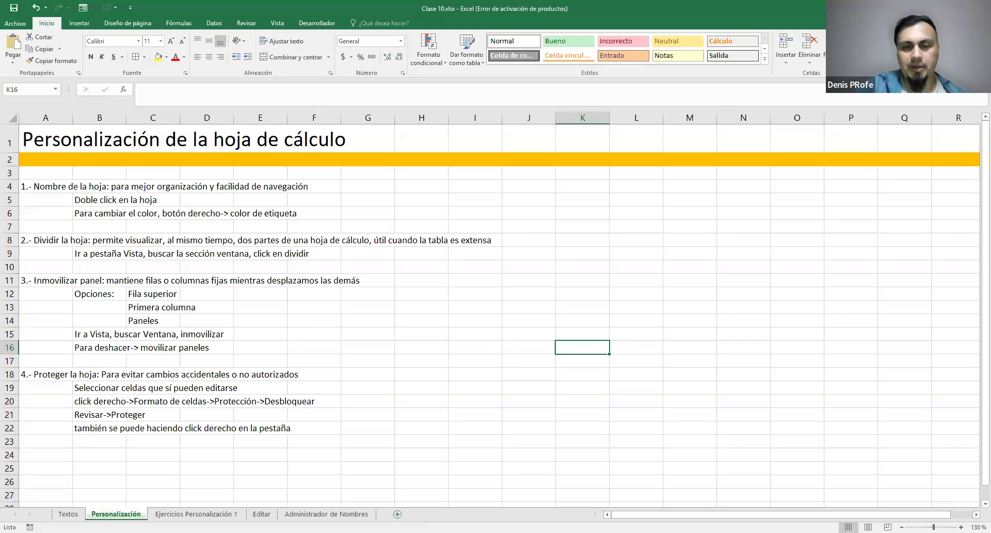
# Insert a blank sheet directly after Personalización and switch back and forth between the two sheets
pyautogui.click(398, 514)
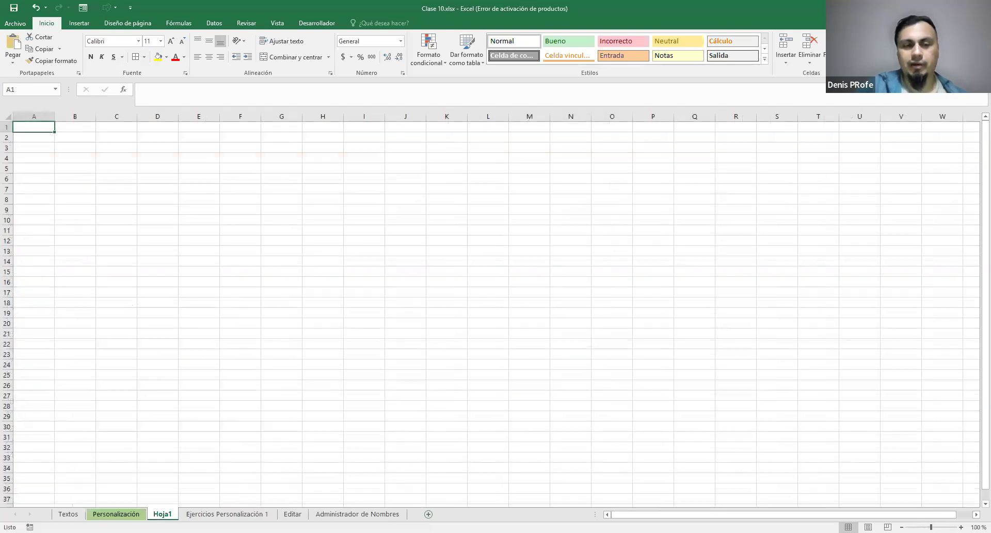
pyautogui.click(101, 514)
pyautogui.click(162, 513)
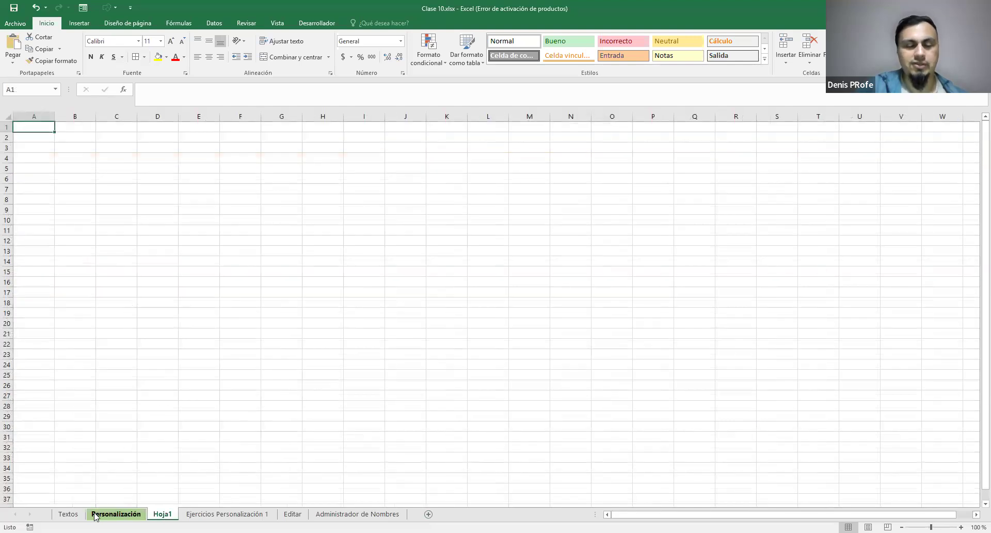
pyautogui.click(95, 514)
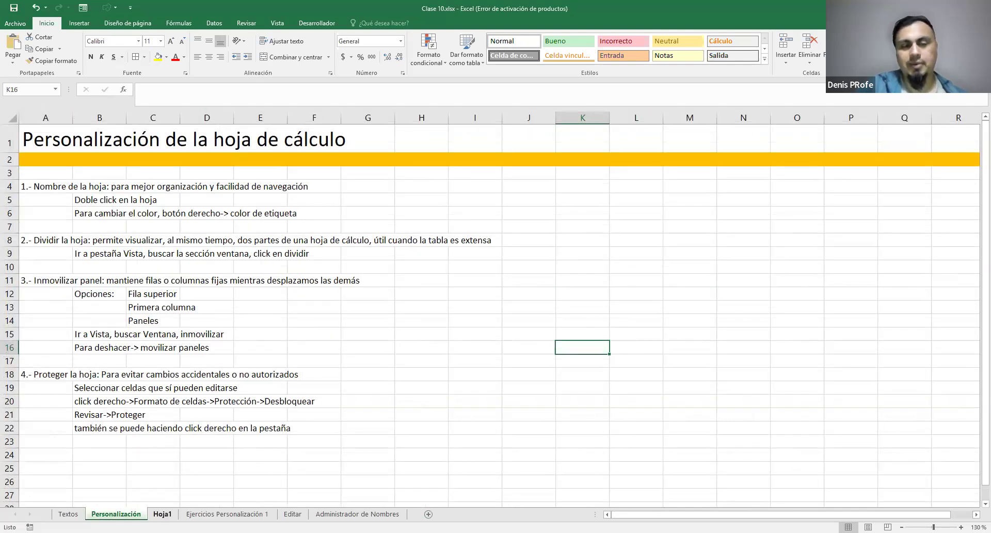
pyautogui.click(158, 513)
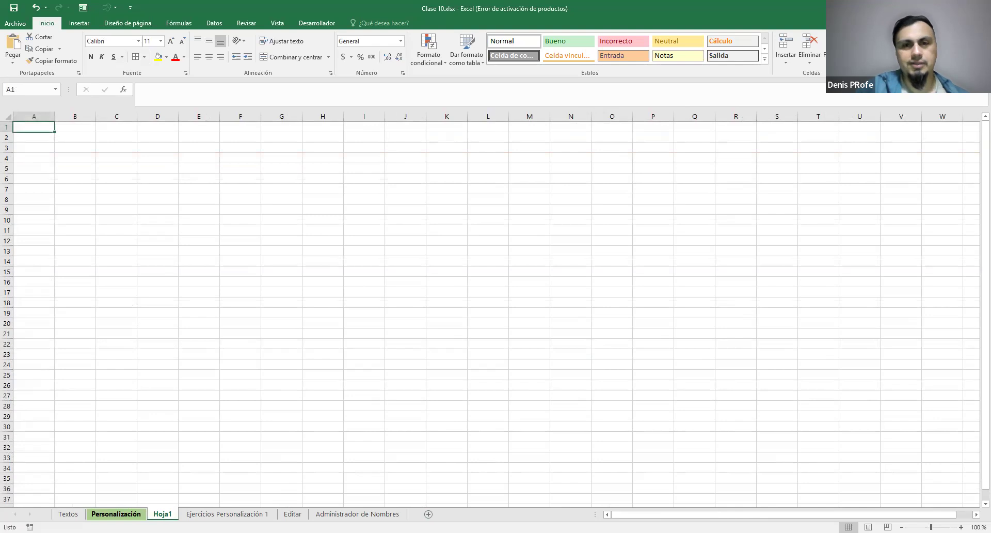
# Add another blank sheet at the end of the workbook, directly after Administrador de Nombres
pyautogui.click(116, 514)
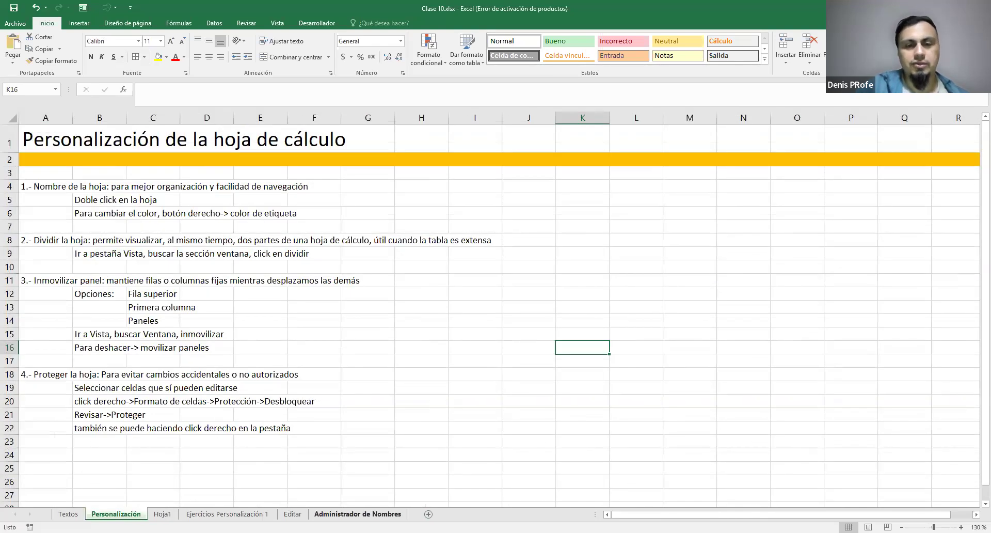
pyautogui.click(358, 514)
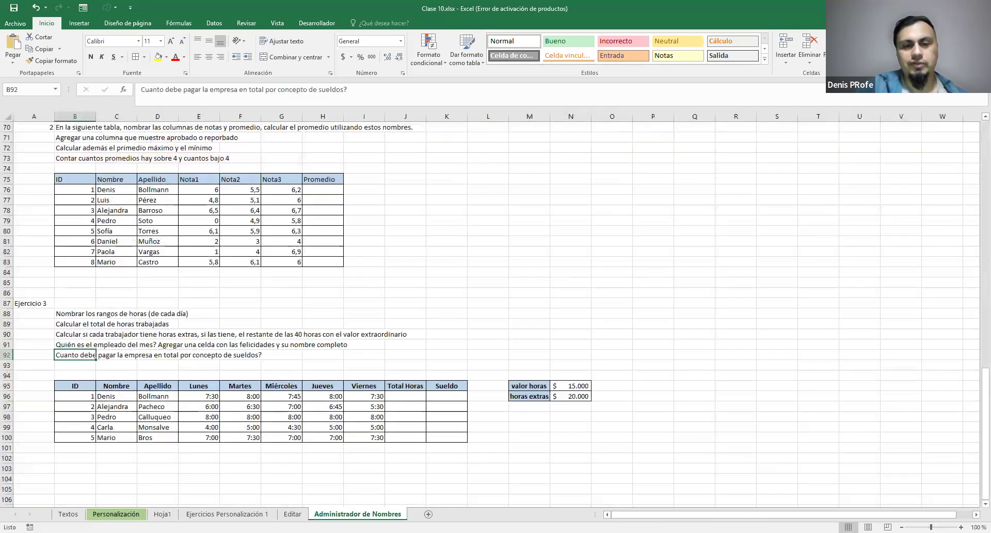
pyautogui.click(429, 513)
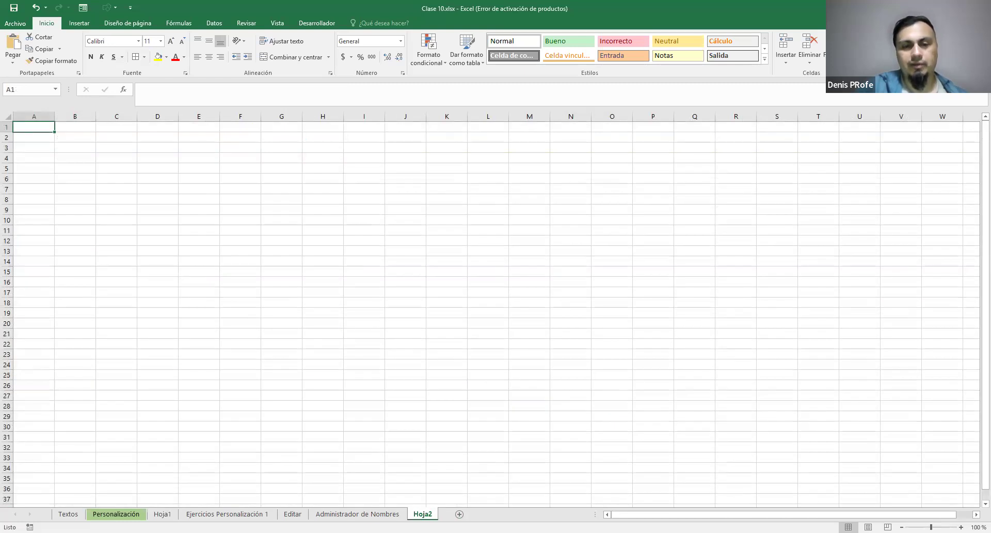
# Delete the blank Hoja2 sheet at the end of the workbook and return to the Personalización sheet
pyautogui.rightClick(425, 514)
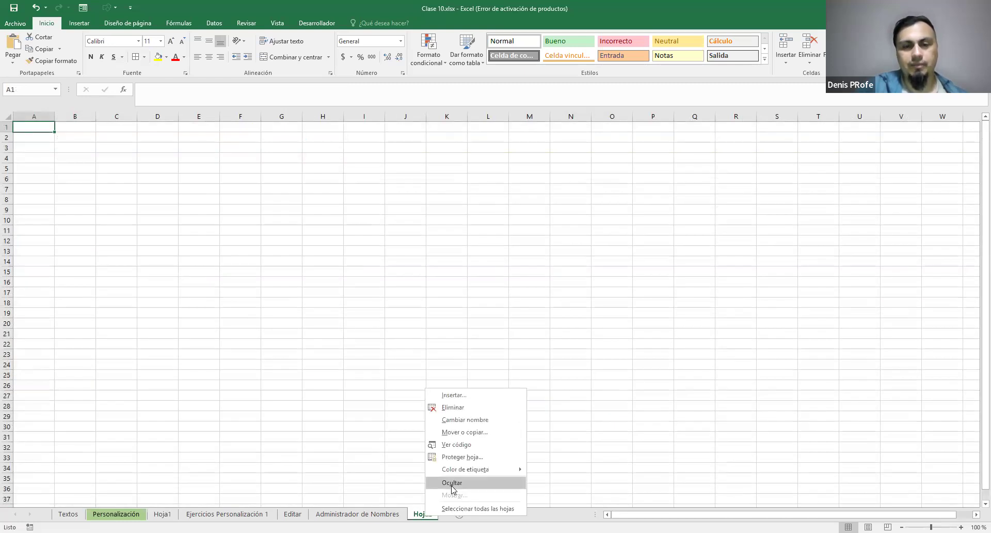
pyautogui.click(454, 408)
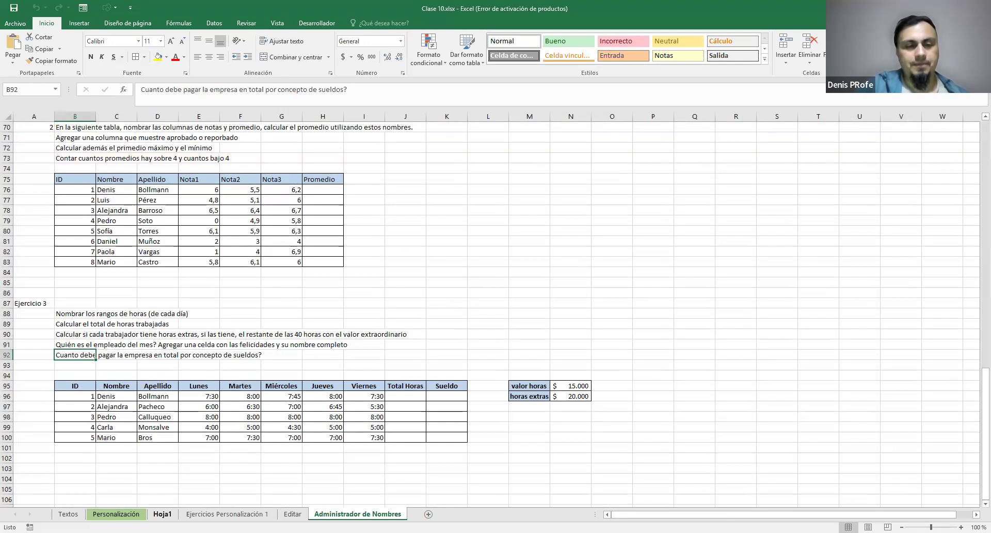
pyautogui.click(162, 514)
pyautogui.click(116, 514)
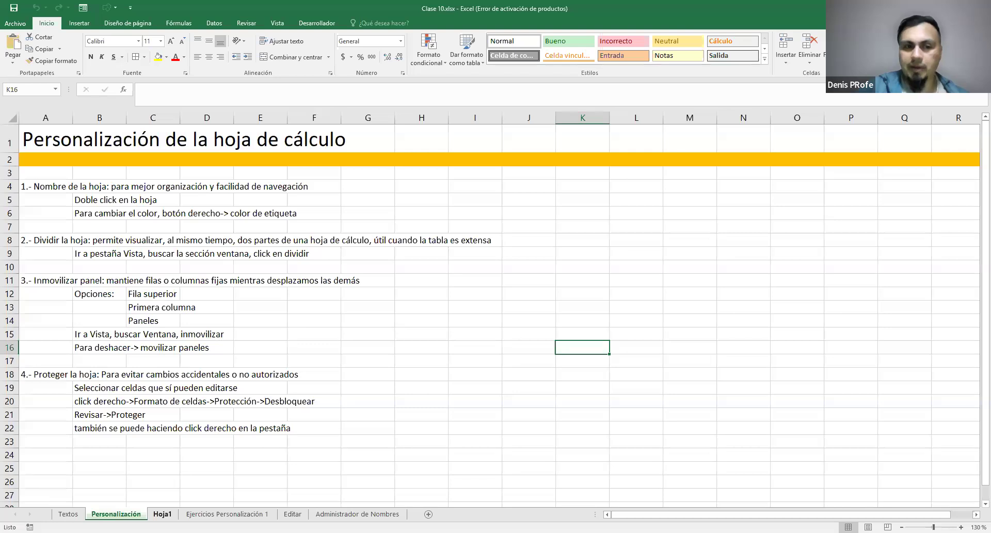
# Move the Hoja1 sheet to other positions in the workbook and back to directly after Personalización
pyautogui.moveTo(163, 515); pyautogui.dragTo(60, 516)
pyautogui.moveTo(427, 495)
pyautogui.mouseDown()
pyautogui.moveTo(416, 515)
pyautogui.moveTo(126, 514)
pyautogui.moveTo(155, 514)
pyautogui.mouseUp()
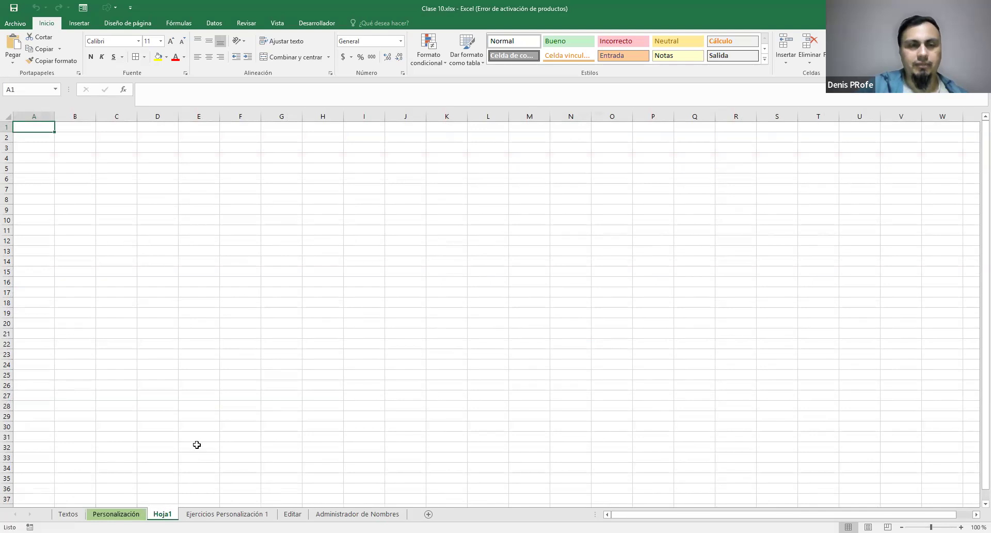
pyautogui.click(116, 514)
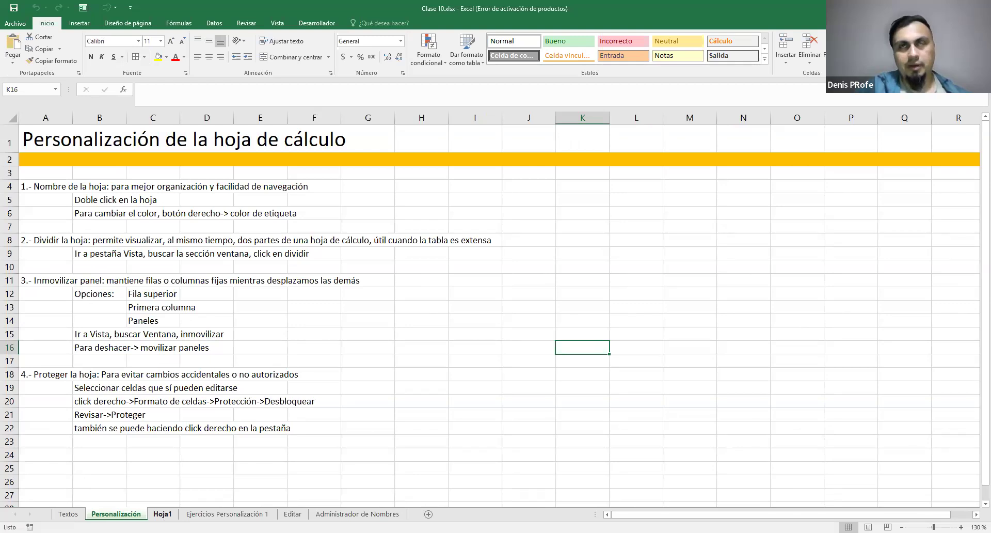
# Rename the Hoja1 sheet as "Nueva hoja de ejemplo"
pyautogui.moveTo(163, 514)
pyautogui.mouseDown()
pyautogui.moveTo(190, 514)
pyautogui.moveTo(168, 514)
pyautogui.mouseUp()
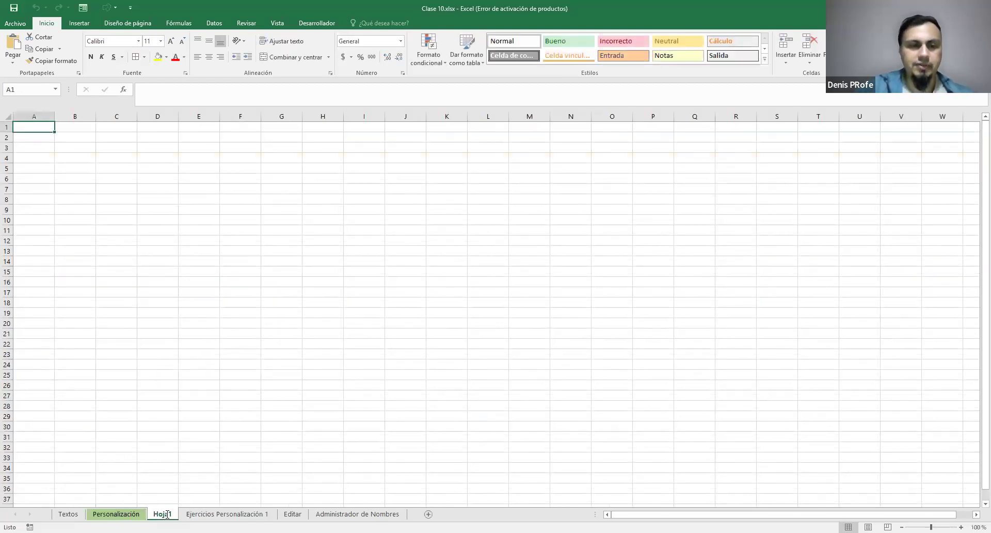
pyautogui.rightClick(168, 514)
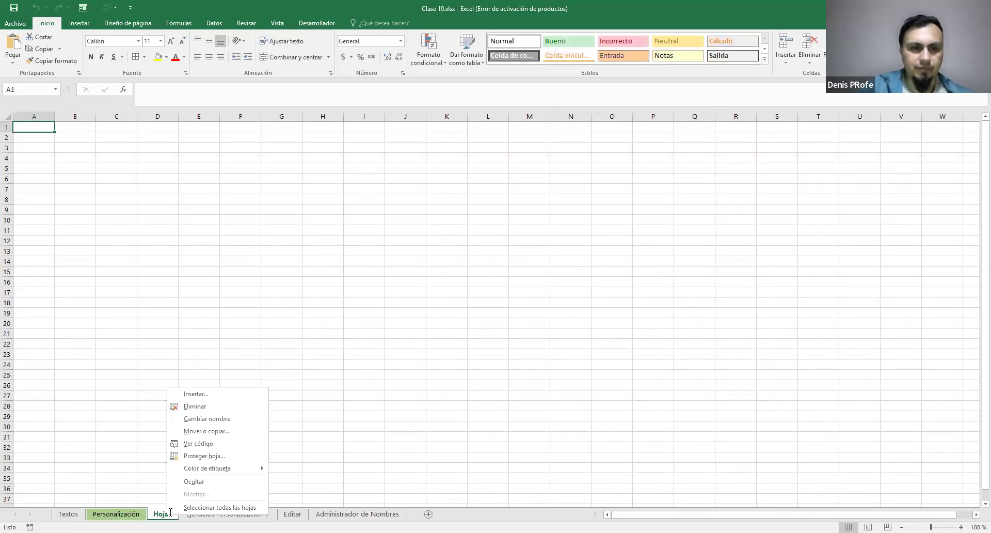
pyautogui.click(213, 417)
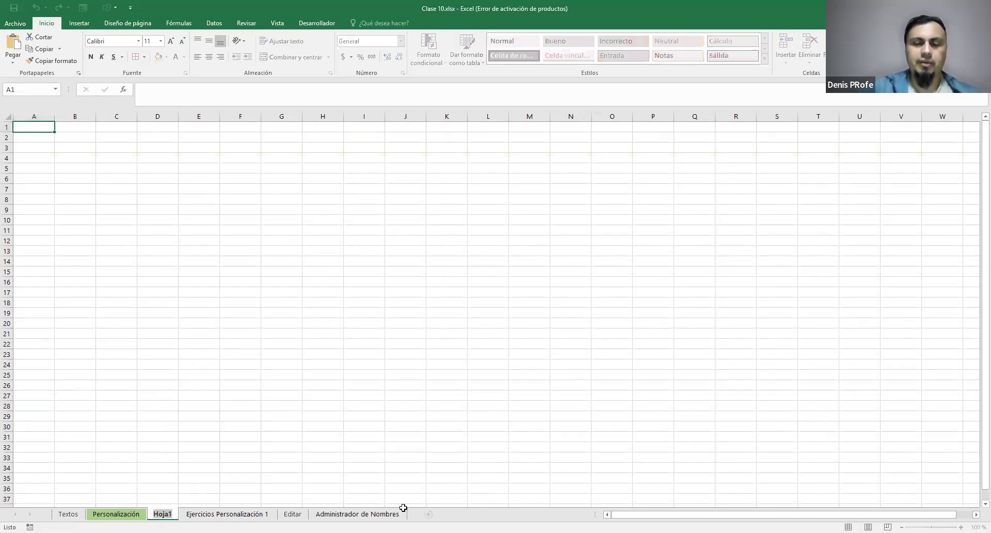
pyautogui.write('Nueva hoja de ejempl')
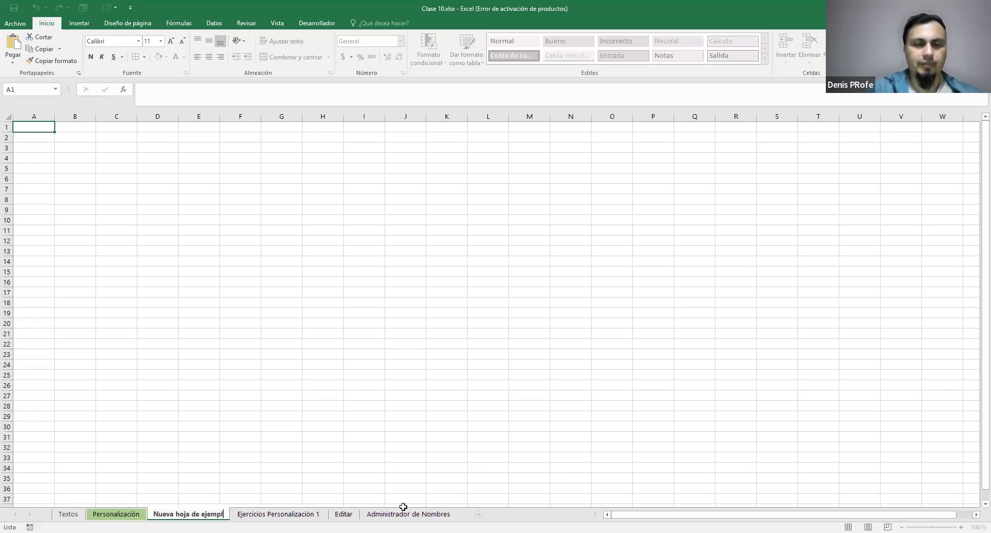
pyautogui.write('o')
pyautogui.press('Return')
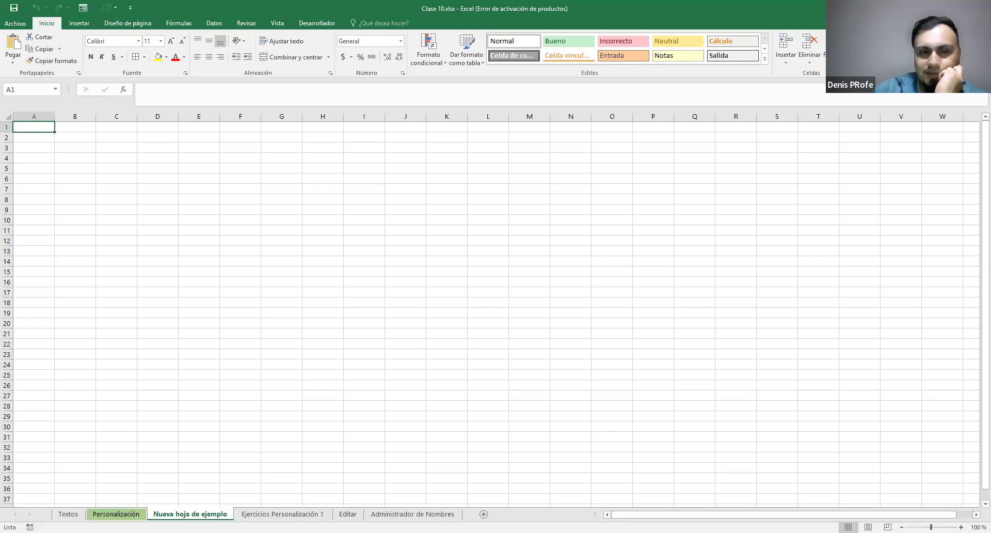
# Color the Nueva hoja de ejemplo tab standard light blue and alternate with Personalización to compare the tabs
pyautogui.rightClick(195, 513)
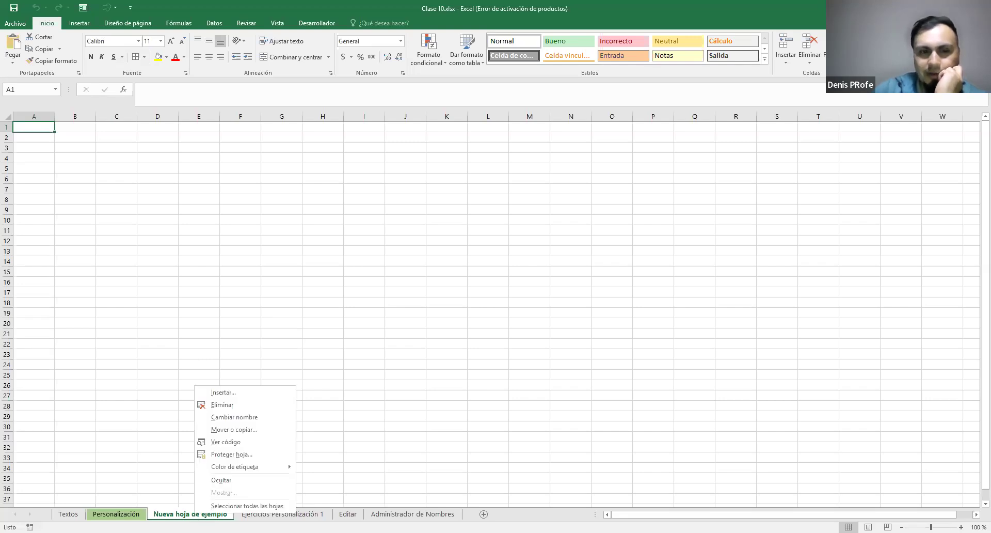
pyautogui.click(235, 472)
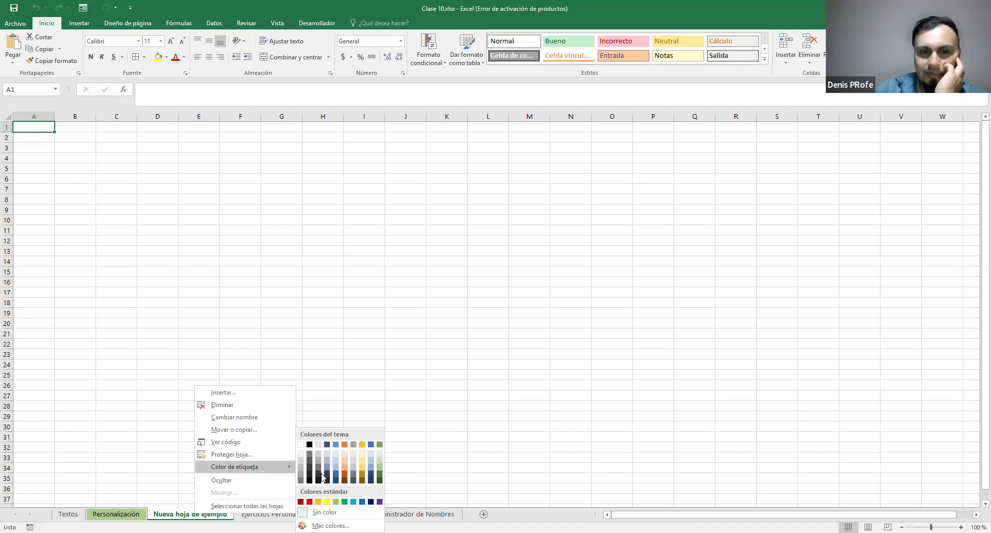
pyautogui.click(354, 501)
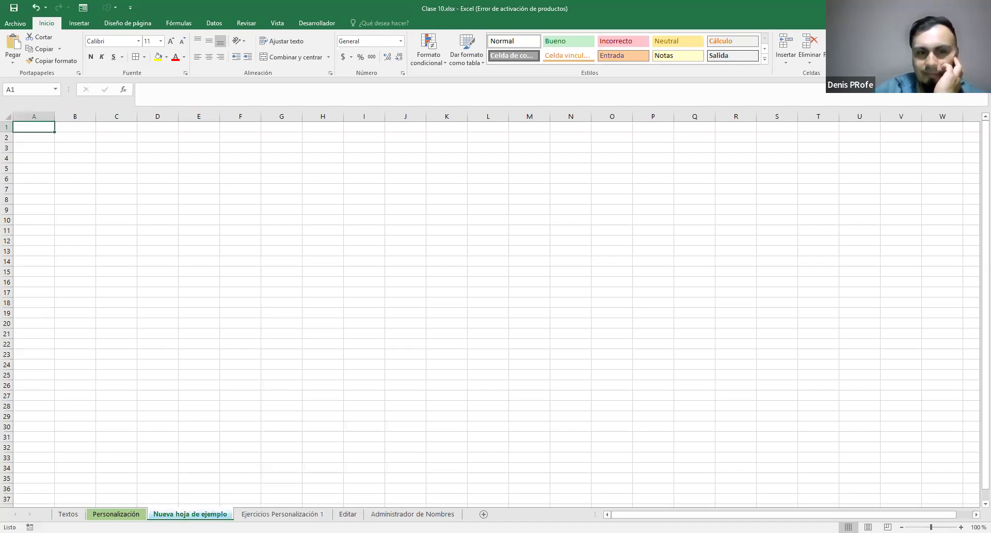
pyautogui.click(117, 514)
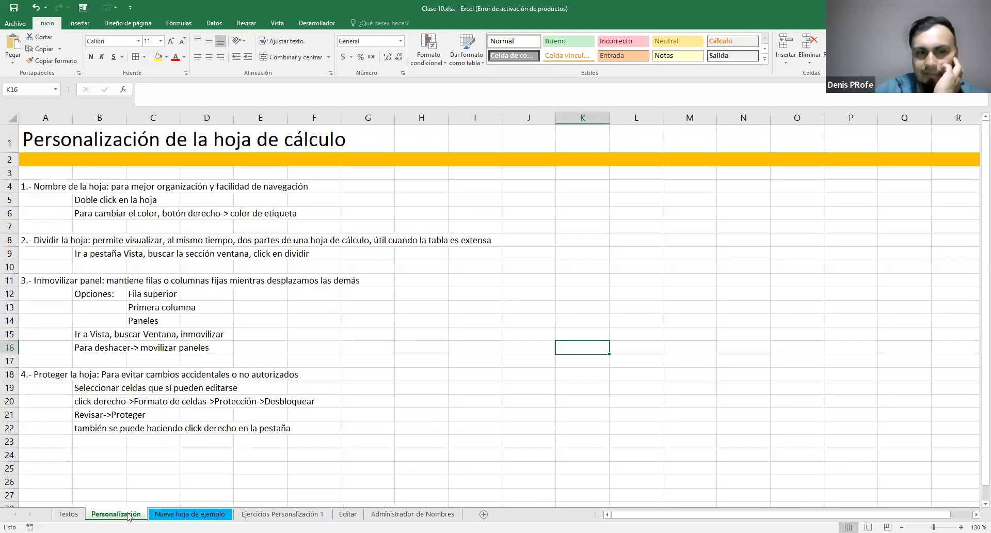
pyautogui.click(189, 515)
pyautogui.click(127, 514)
pyautogui.click(197, 515)
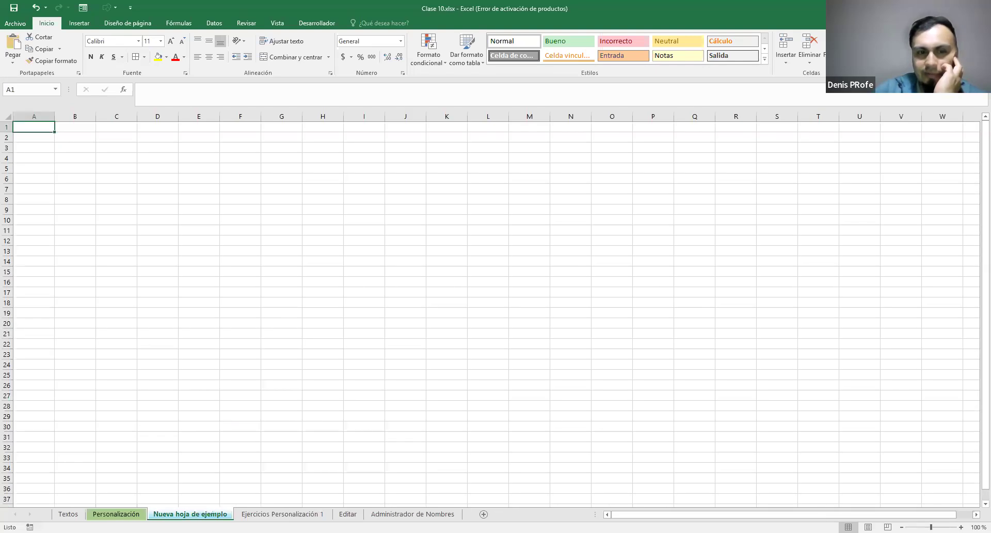
# Enlarge the view of the Personalización sheet to 140%
pyautogui.click(116, 514)
pyautogui.click(261, 453)
pyautogui.scroll(-1, 142, 501)
pyautogui.scroll(1, 142, 503)
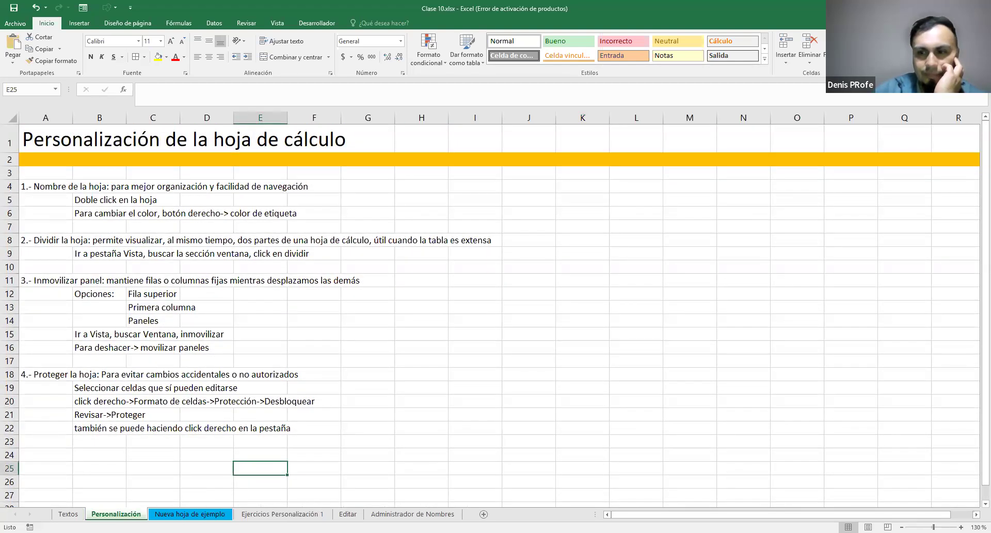
pyautogui.moveTo(933, 527); pyautogui.dragTo(934, 527)
pyautogui.click(962, 528)
# Change the Nueva hoja de ejemplo tab color to the same light theme green as the Personalización tab
pyautogui.click(191, 515)
pyautogui.click(116, 515)
pyautogui.click(190, 514)
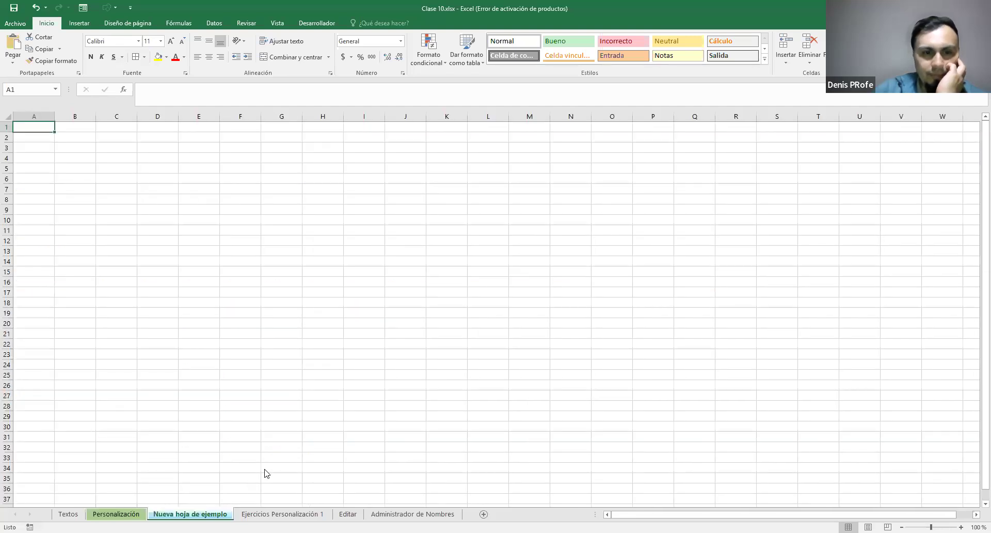
pyautogui.rightClick(190, 514)
pyautogui.moveTo(270, 468)
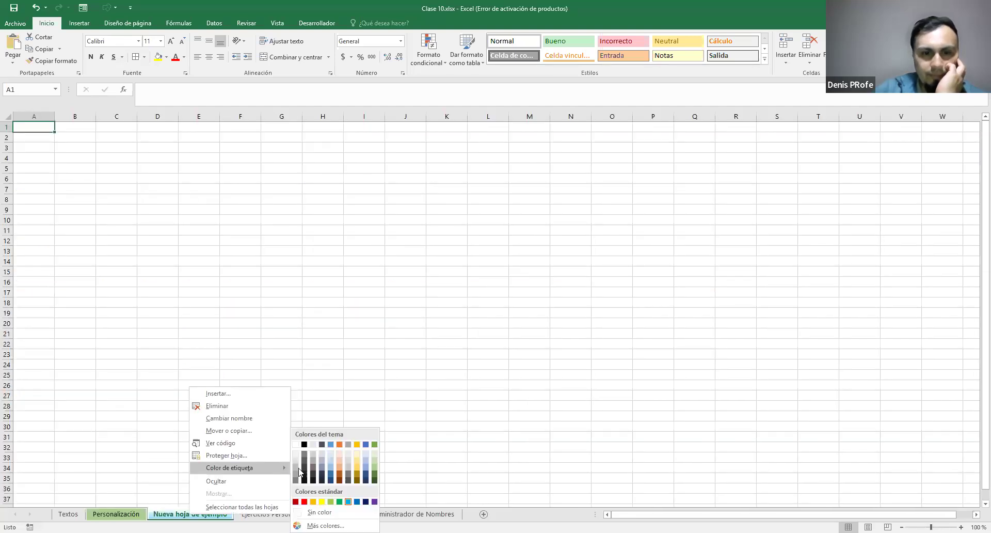
pyautogui.click(374, 466)
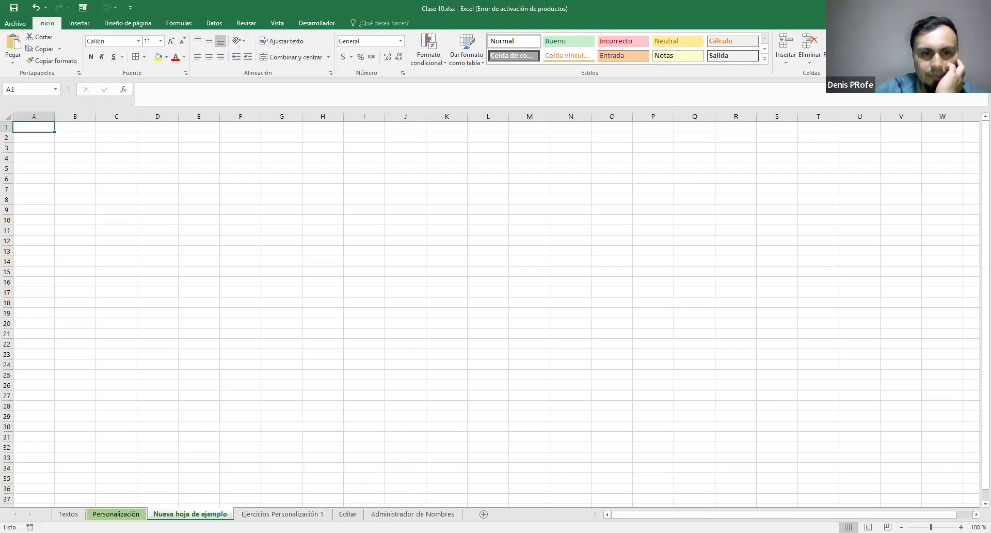
# Switch back and forth between Personalización and Nueva hoja de ejemplo to compare their matching green tabs
pyautogui.click(116, 514)
pyautogui.click(190, 515)
pyautogui.click(116, 514)
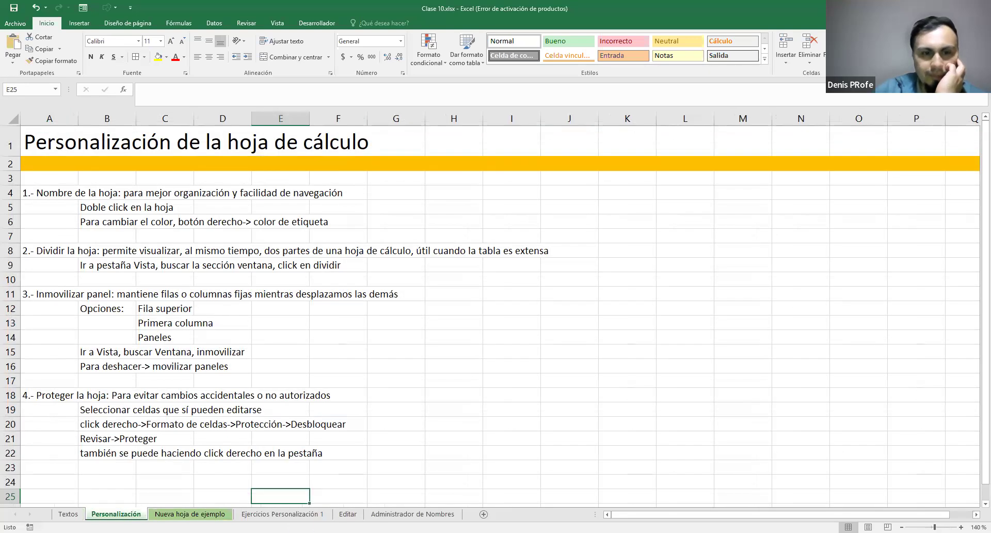
pyautogui.hotkey('ctrl', 'pagedown')
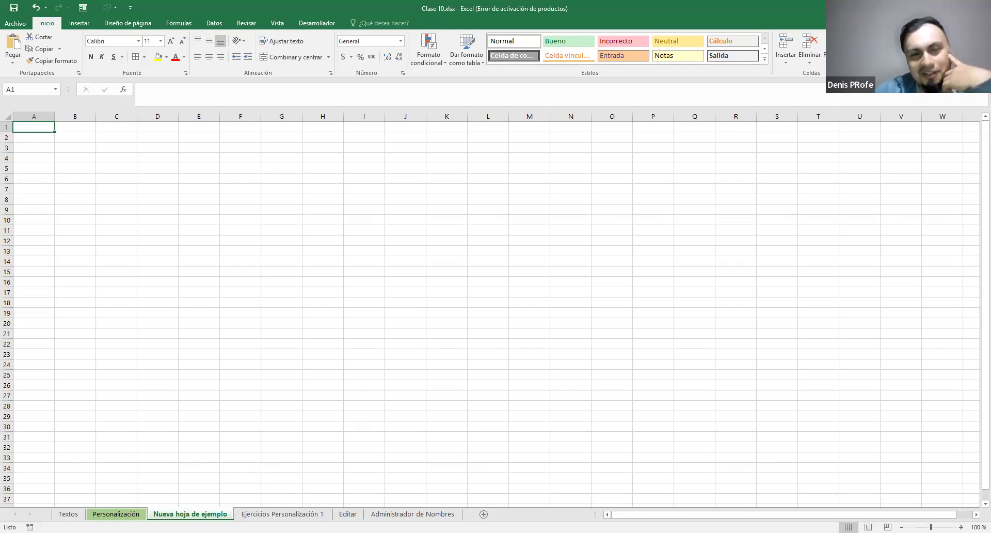
pyautogui.hotkey('ctrl', 'pageup')
pyautogui.hotkey('ctrl', 'pagedown')
pyautogui.hotkey('ctrl', 'pageup')
pyautogui.hotkey('ctrl', 'pagedown')
pyautogui.hotkey('ctrl', 'pageup')
pyautogui.hotkey('ctrl', 'pagedown')
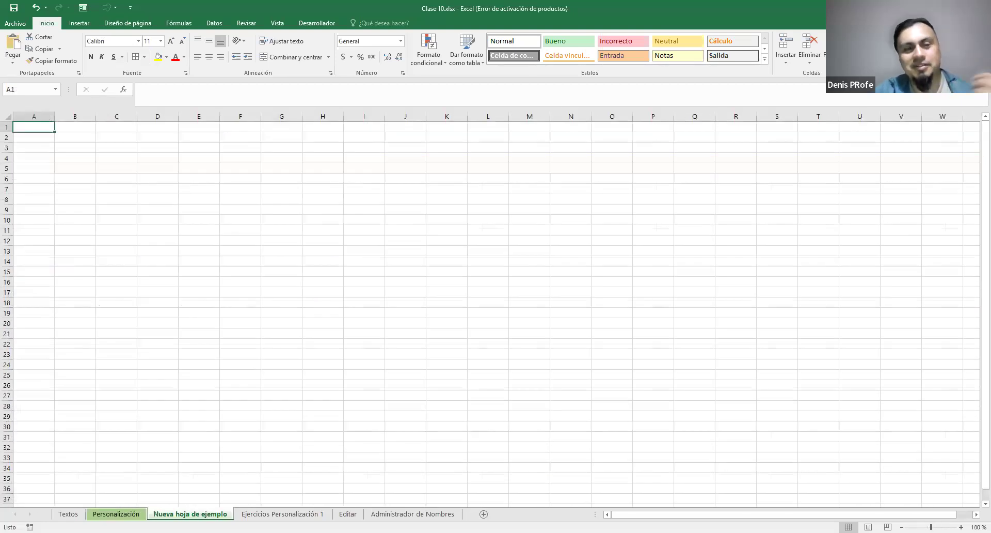
# Color the Nueva hoja de ejemplo tab standard blue and return to the Personalización sheet
pyautogui.rightClick(192, 510)
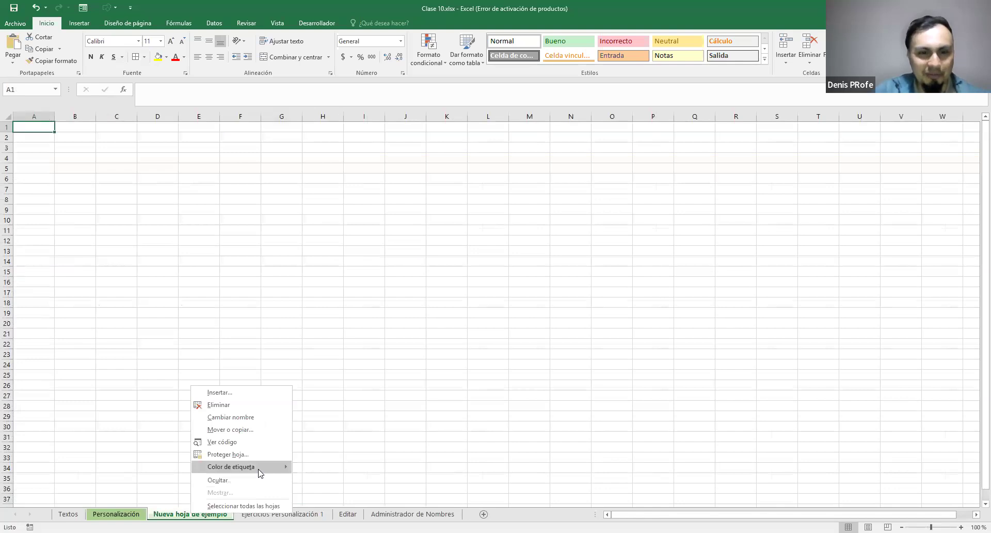
pyautogui.click(259, 470)
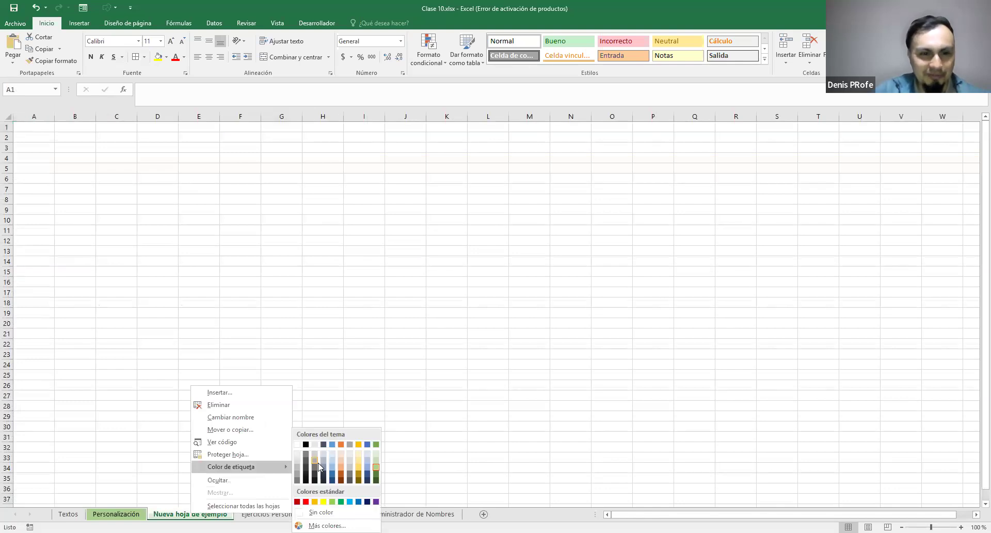
pyautogui.click(359, 503)
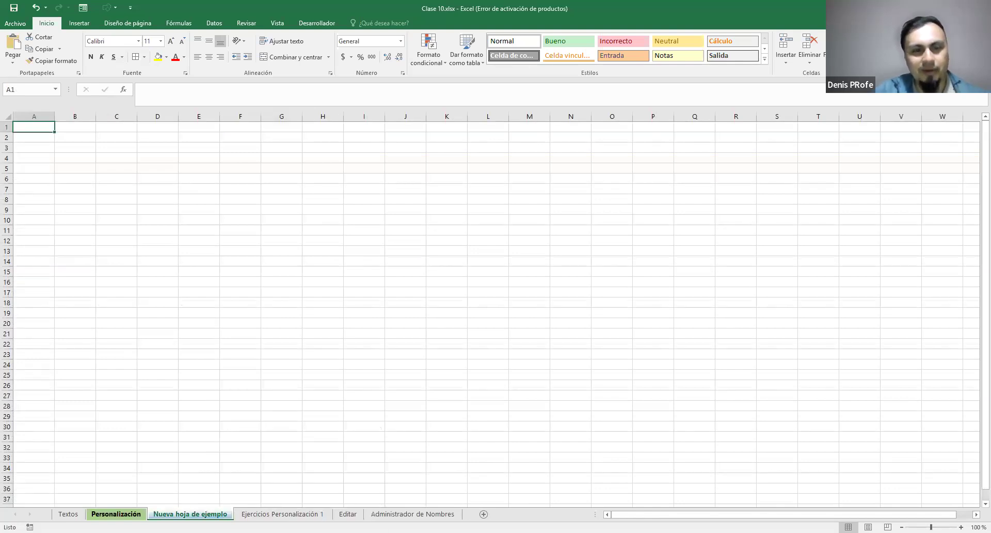
pyautogui.click(116, 514)
pyautogui.click(193, 513)
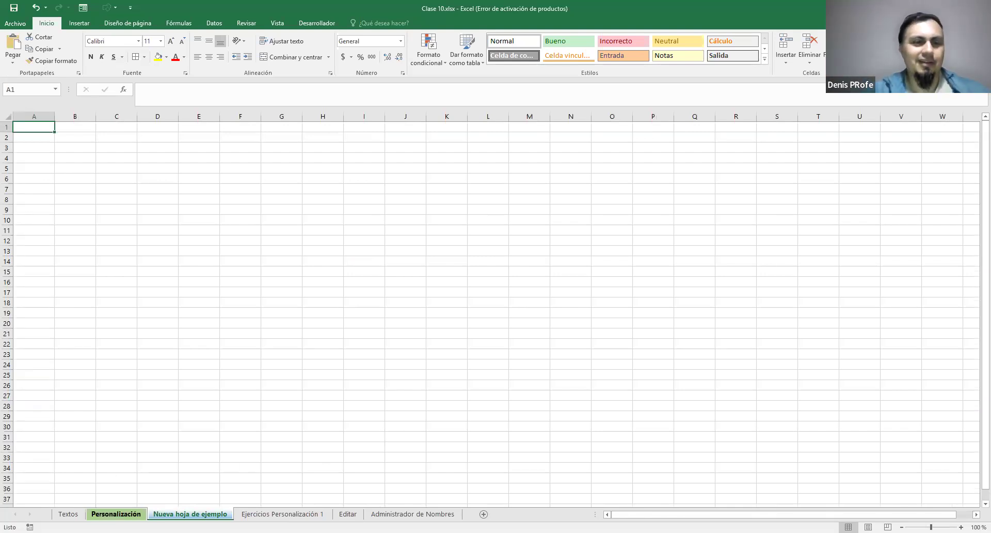
pyautogui.click(116, 514)
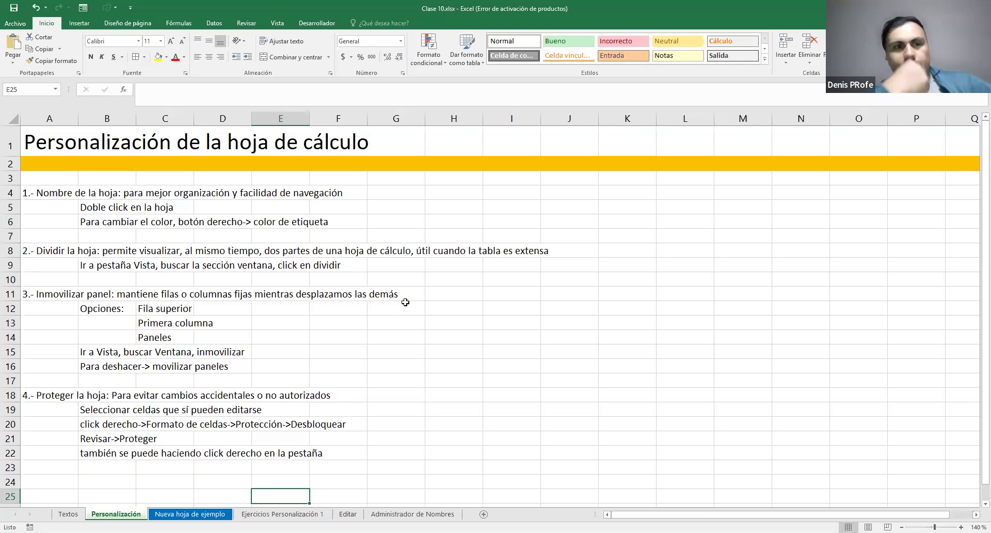
# Highlight the row 8 note on dividing the sheet and bring up the window view commands
pyautogui.click(9, 251)
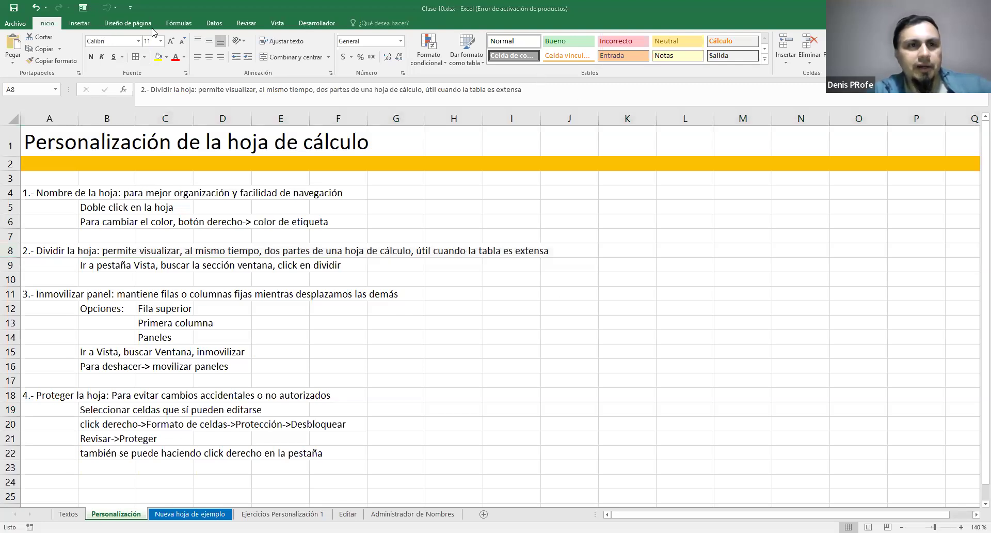
pyautogui.click(278, 23)
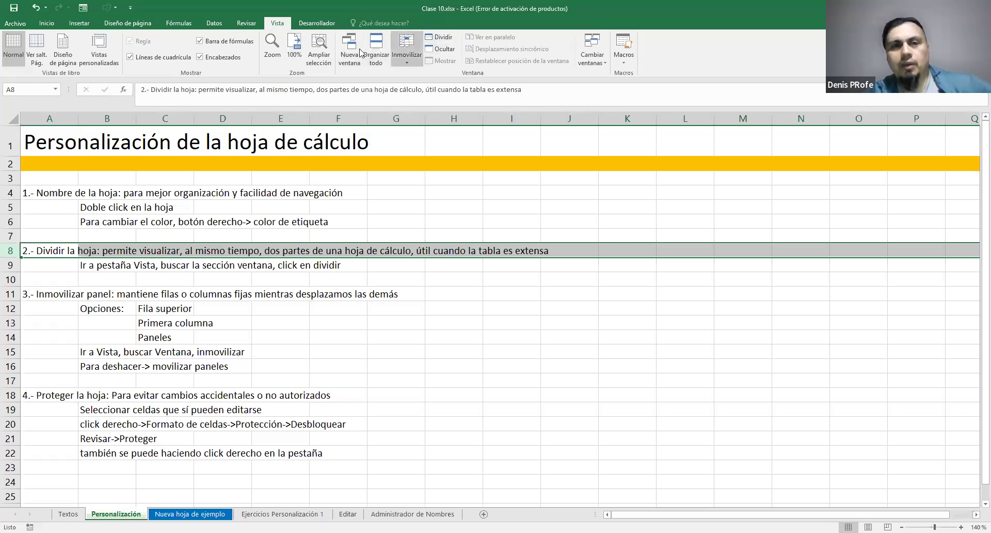
pyautogui.click(239, 278)
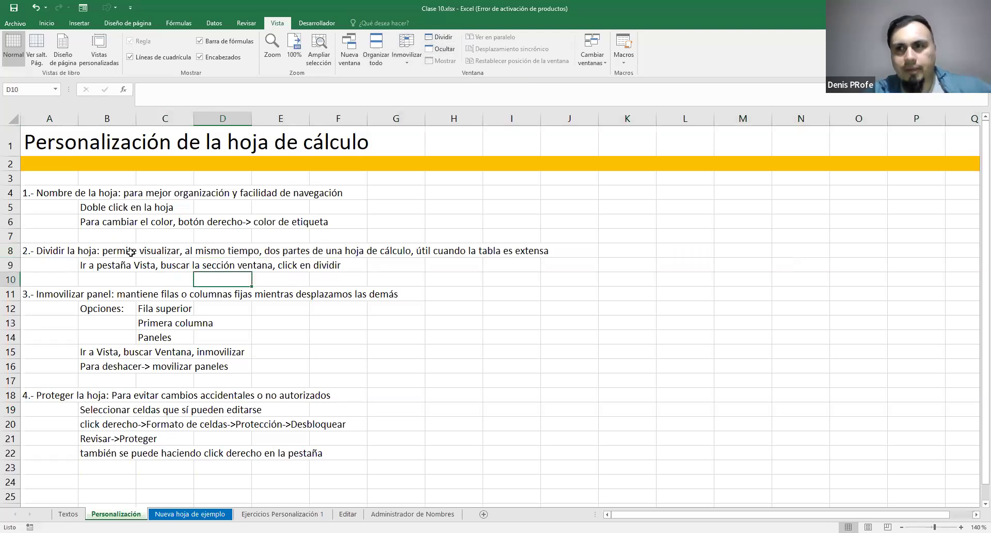
# Split the Personalización sheet horizontally just above row 12
pyautogui.click(33, 309)
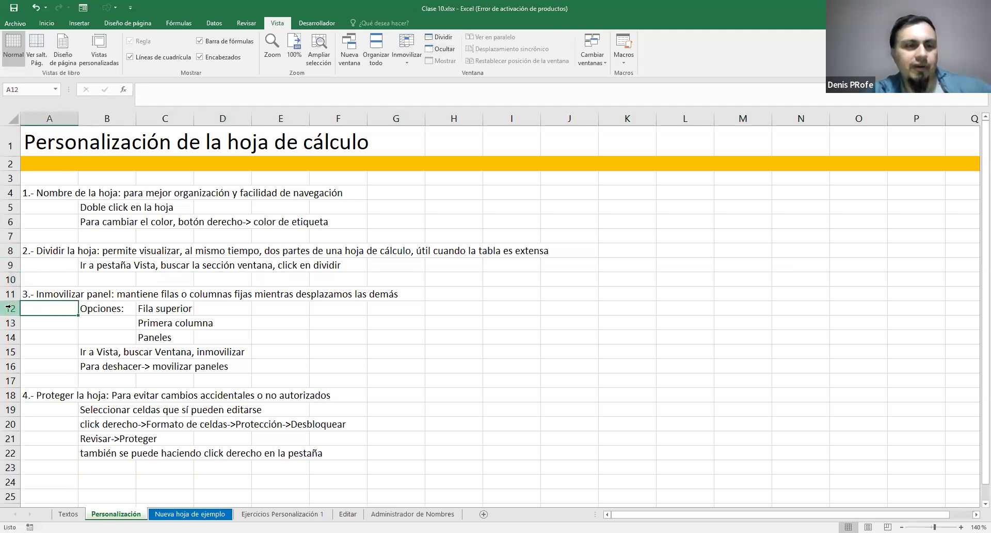
pyautogui.click(9, 308)
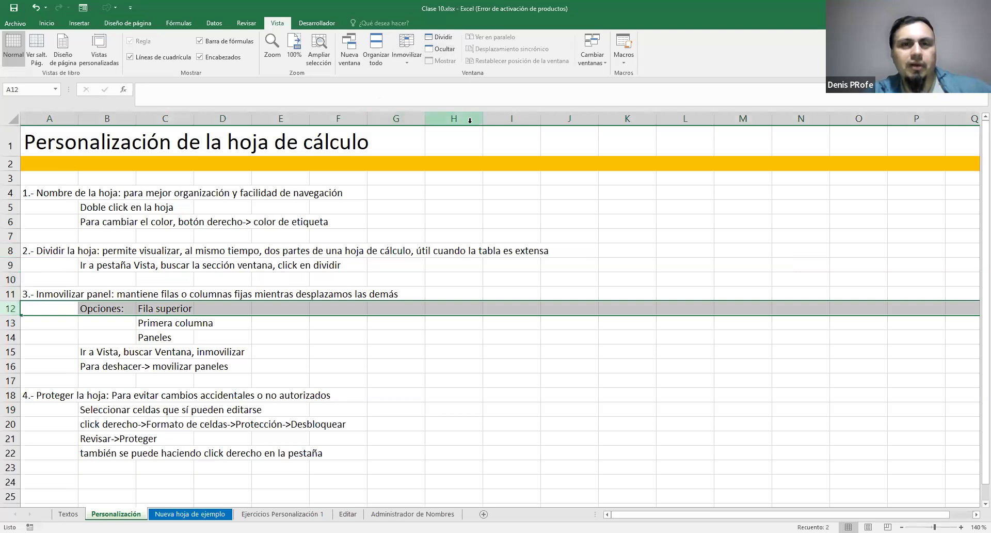
pyautogui.click(443, 37)
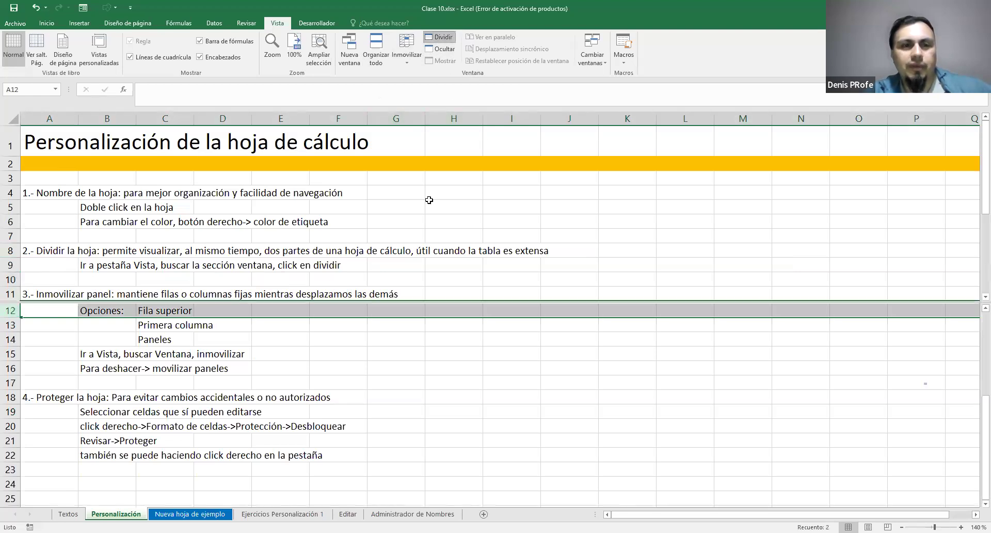
# Lower the split divider by one row so that row 12 is included in the upper pane
pyautogui.click(371, 365)
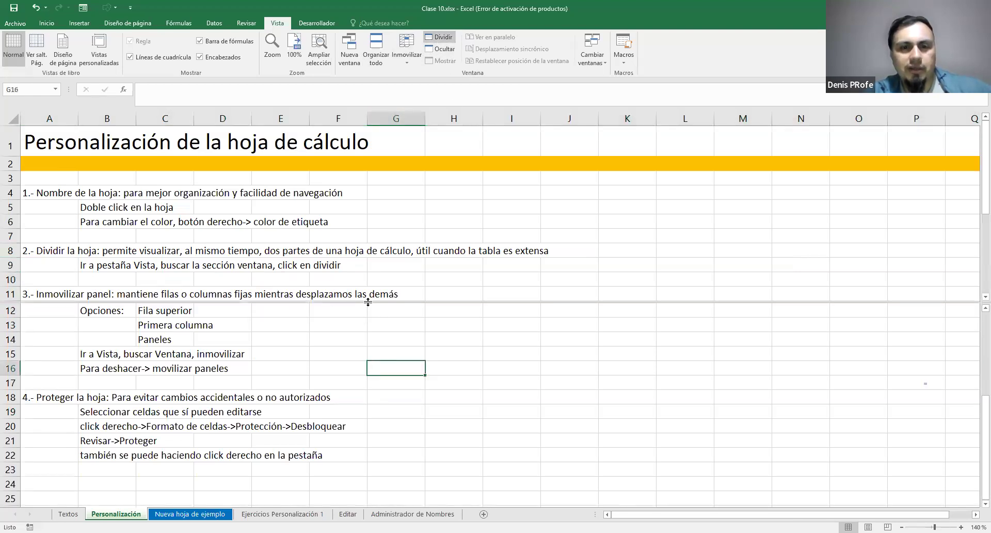
pyautogui.moveTo(382, 302); pyautogui.dragTo(394, 315)
pyautogui.click(394, 308)
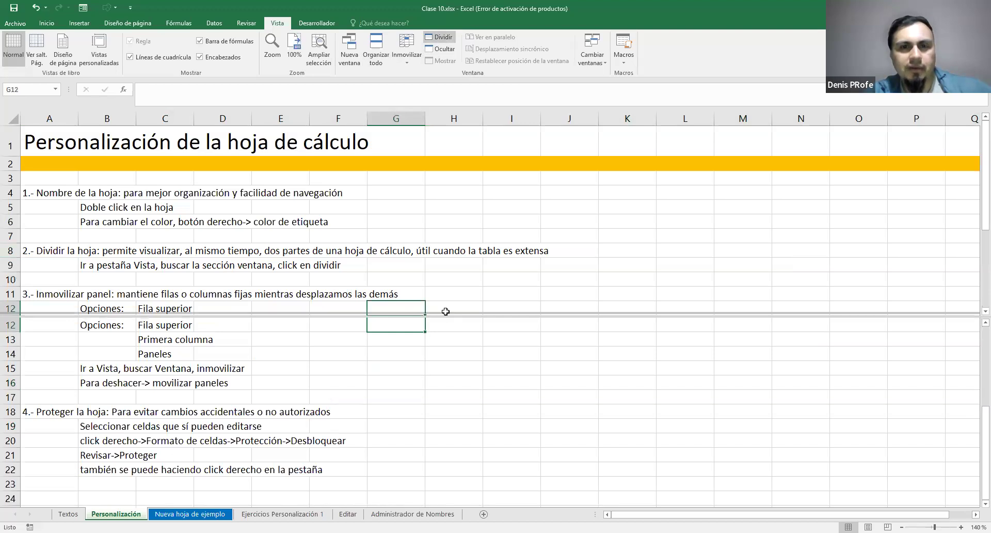
# Examine how the upper pane of the split Personalización sheet moves through its rows independently of the lower pane
pyautogui.click(454, 240)
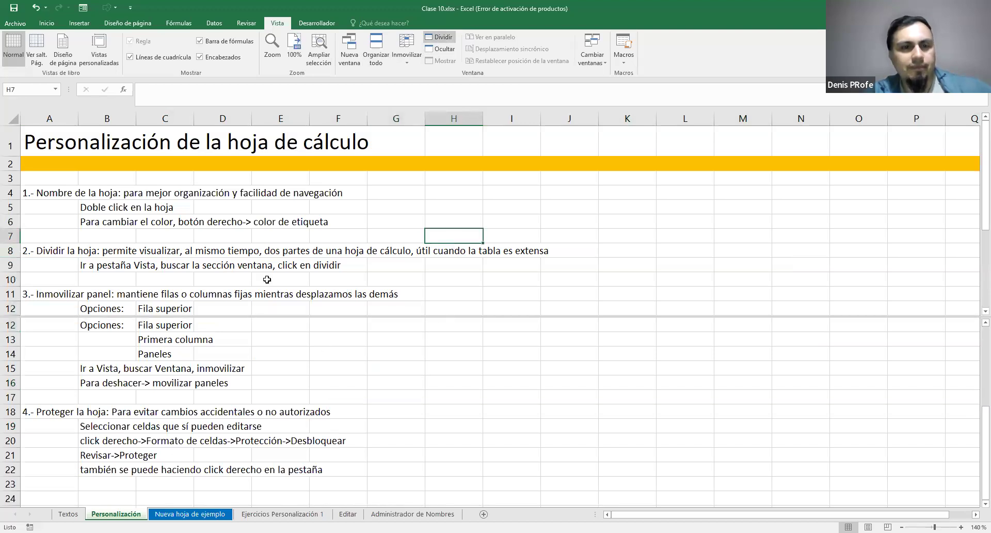
pyautogui.scroll(-3, 365, 259)
pyautogui.scroll(3, 365, 260)
pyautogui.scroll(-4, 366, 255)
pyautogui.scroll(4, 367, 254)
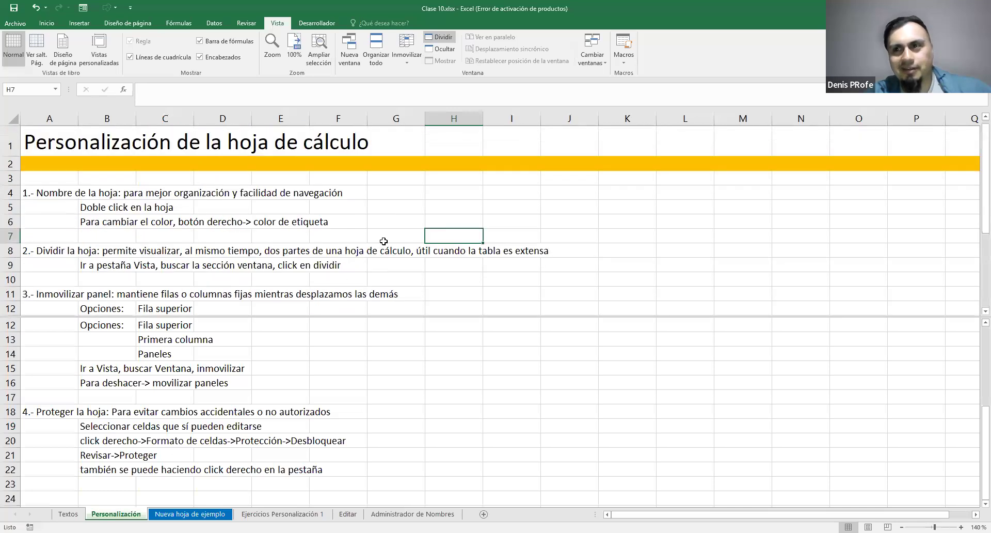
pyautogui.scroll(-5, 384, 241)
pyautogui.scroll(5, 384, 242)
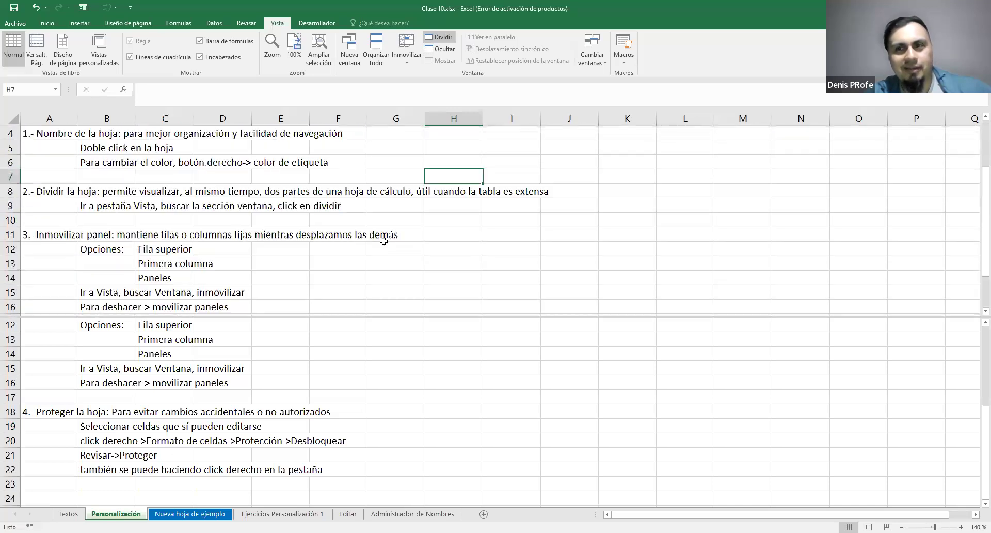
pyautogui.scroll(-1, 384, 241)
pyautogui.scroll(1, 383, 241)
pyautogui.scroll(-3, 383, 241)
pyautogui.scroll(3, 385, 239)
pyautogui.scroll(-5, 379, 370)
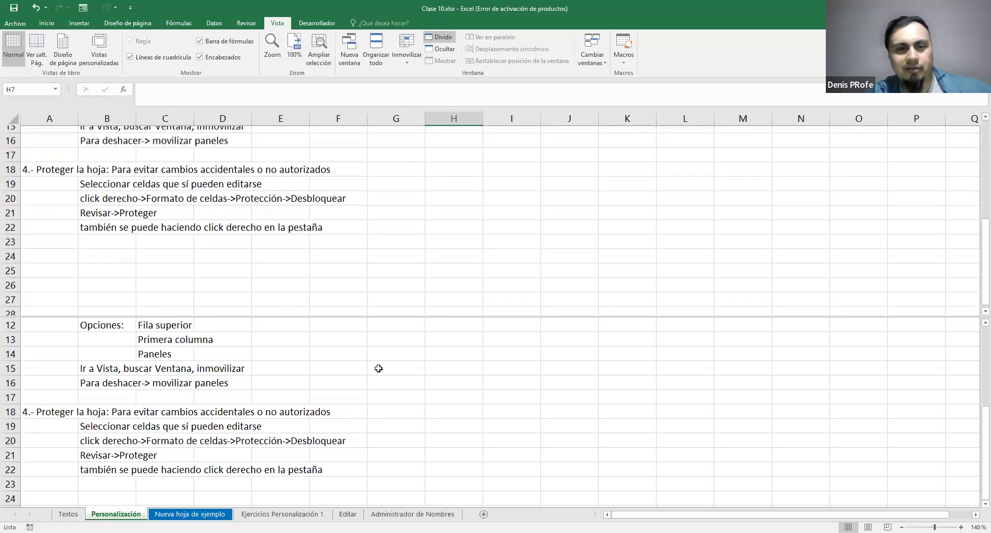
pyautogui.scroll(4, 382, 371)
# Examine how the lower pane moves through the sheet's rows on its own, finishing at the title in row 1
pyautogui.click(387, 372)
pyautogui.scroll(1, 387, 373)
pyautogui.scroll(3, 386, 372)
pyautogui.scroll(-4, 386, 373)
pyautogui.scroll(4, 386, 372)
pyautogui.scroll(-1, 386, 373)
pyautogui.scroll(-3, 386, 372)
pyautogui.scroll(4, 387, 373)
pyautogui.scroll(-1, 386, 372)
pyautogui.scroll(-1, 387, 372)
pyautogui.scroll(2, 387, 372)
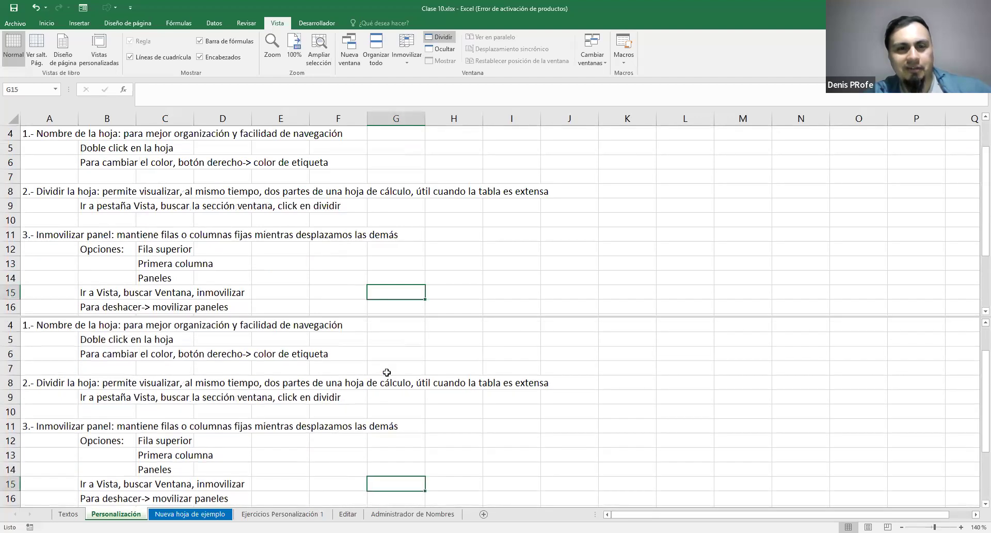
pyautogui.scroll(-4, 388, 372)
pyautogui.scroll(4, 387, 372)
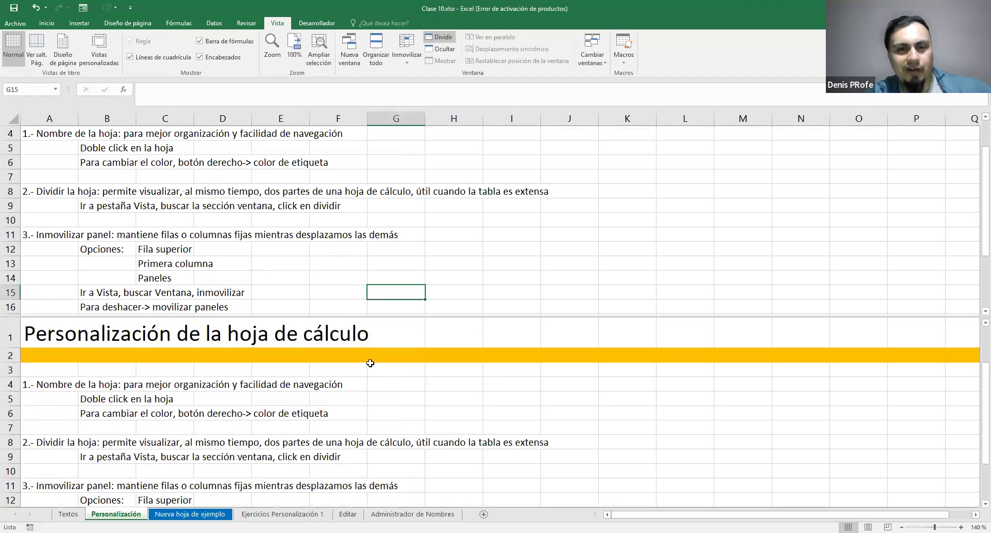
pyautogui.scroll(-1, 246, 354)
pyautogui.scroll(1, 245, 354)
# Bring the title into view in both panes and append "II" to it in cell A1 through the lower pane
pyautogui.click(316, 206)
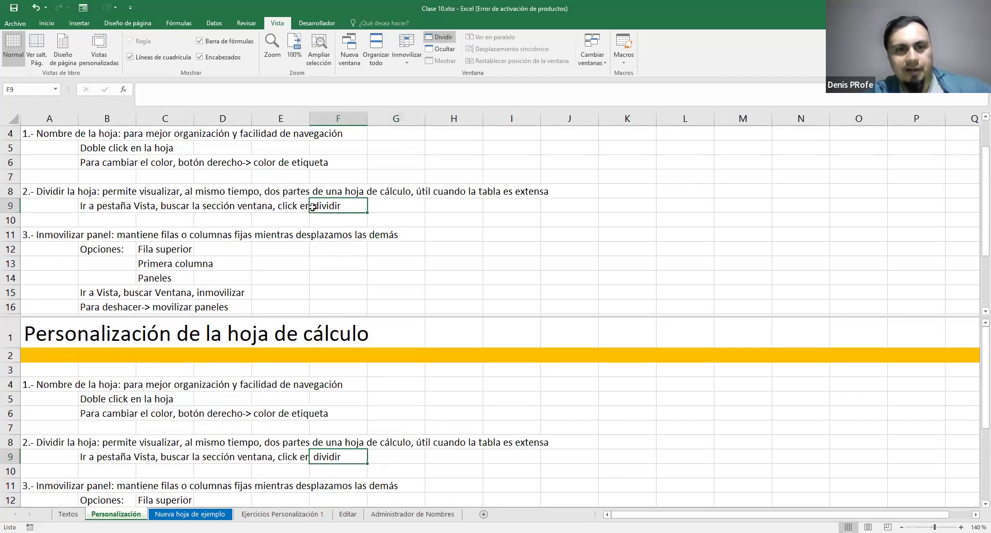
pyautogui.scroll(1, 329, 218)
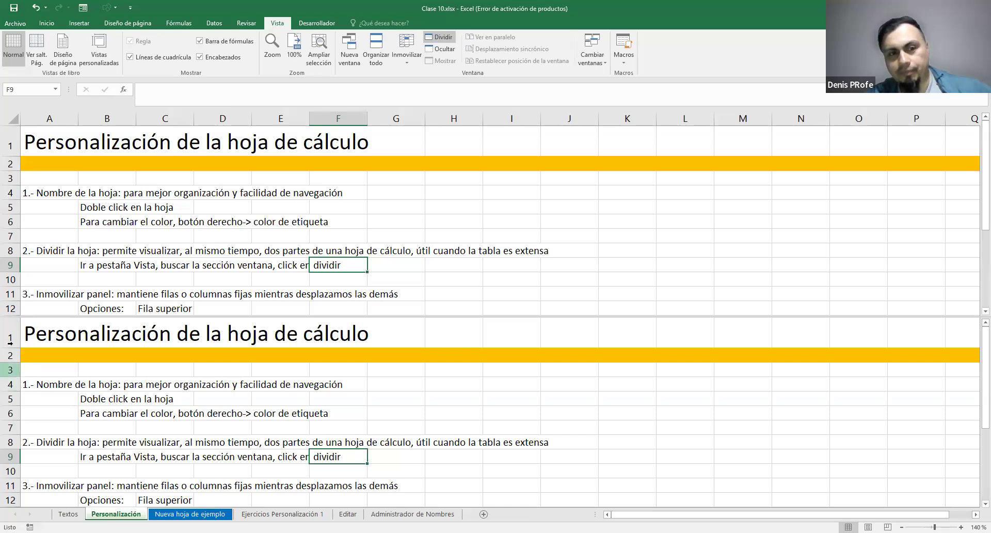
pyautogui.doubleClick(55, 338)
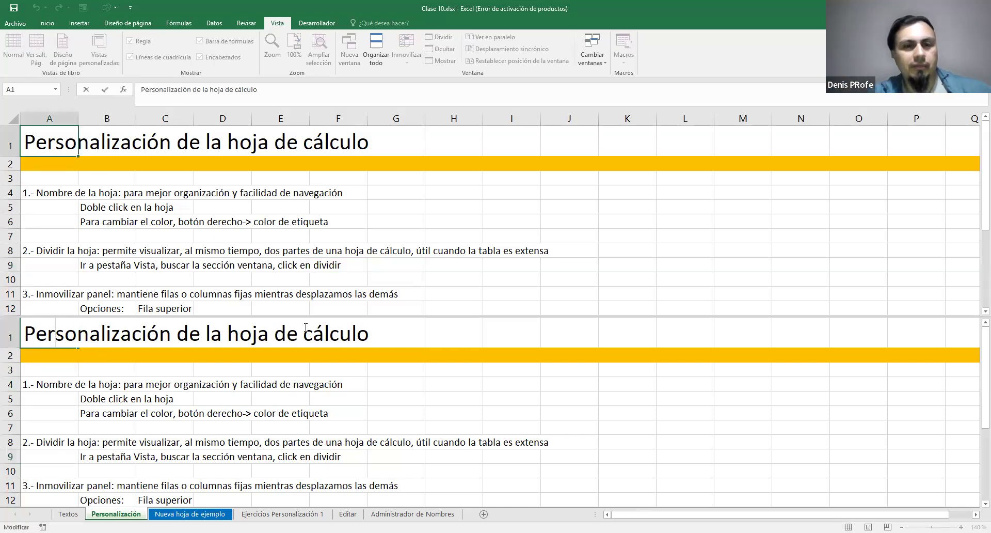
pyautogui.click(371, 338)
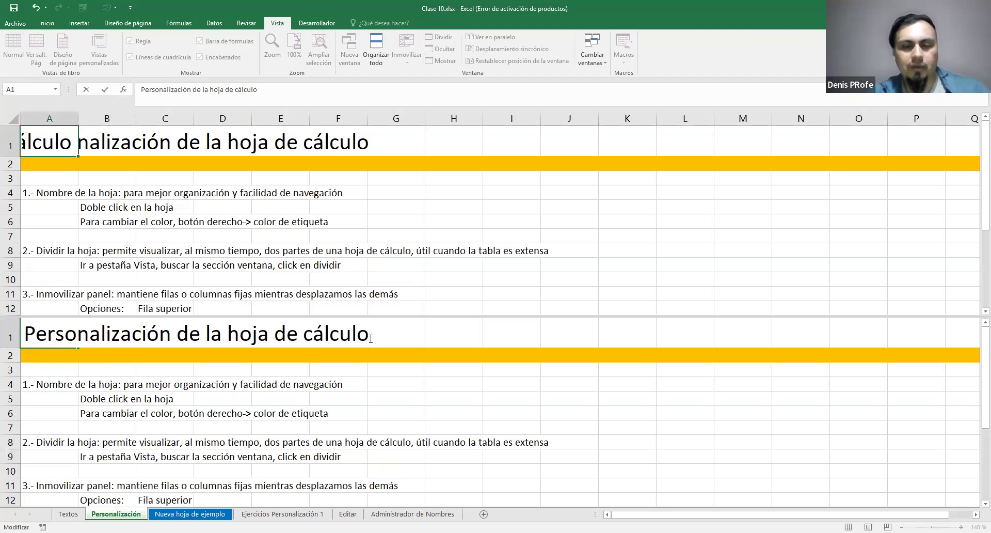
pyautogui.write('II')
pyautogui.press('Return')
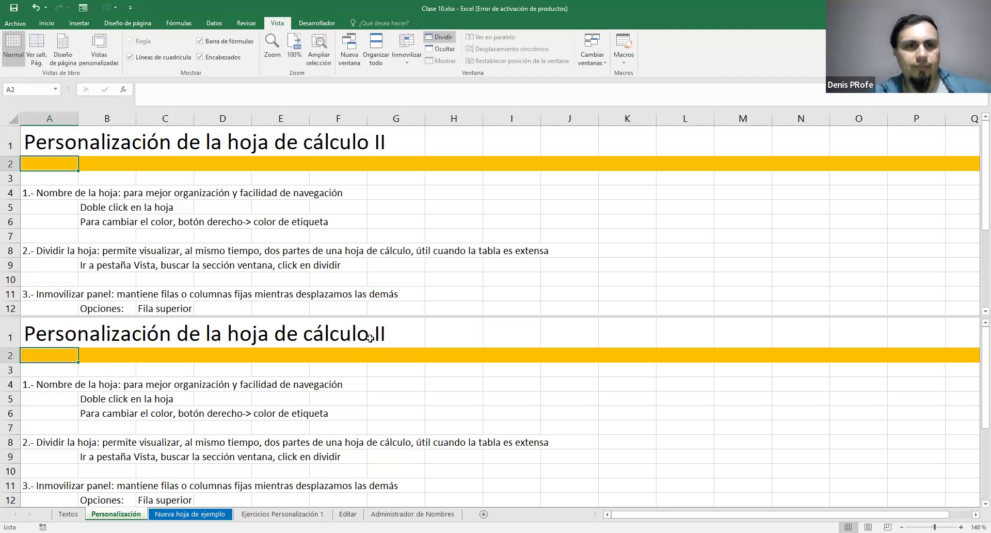
# Check the title cell A1 in the upper pane and remove the split from the Personalización sheet
pyautogui.click(60, 142)
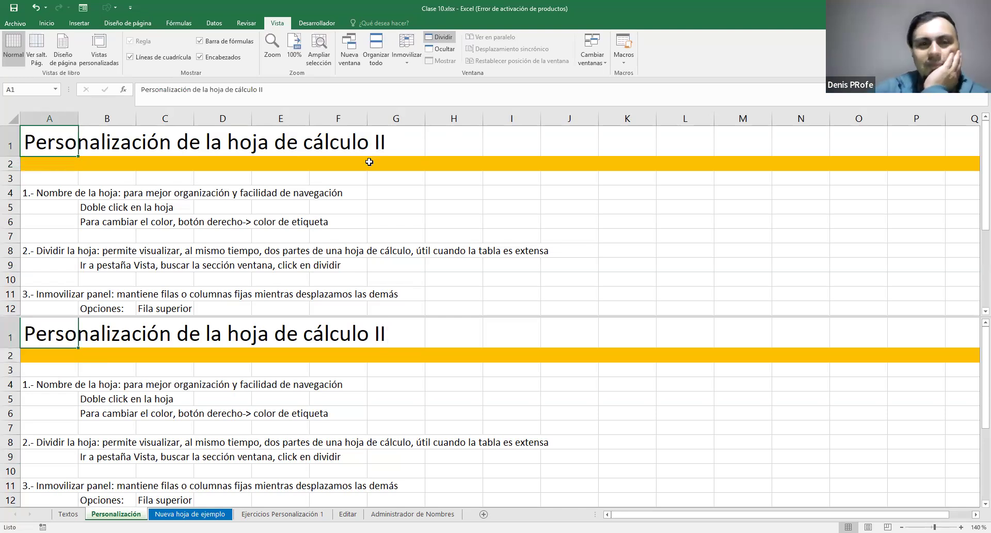
pyautogui.scroll(-1, 383, 233)
pyautogui.scroll(1, 382, 233)
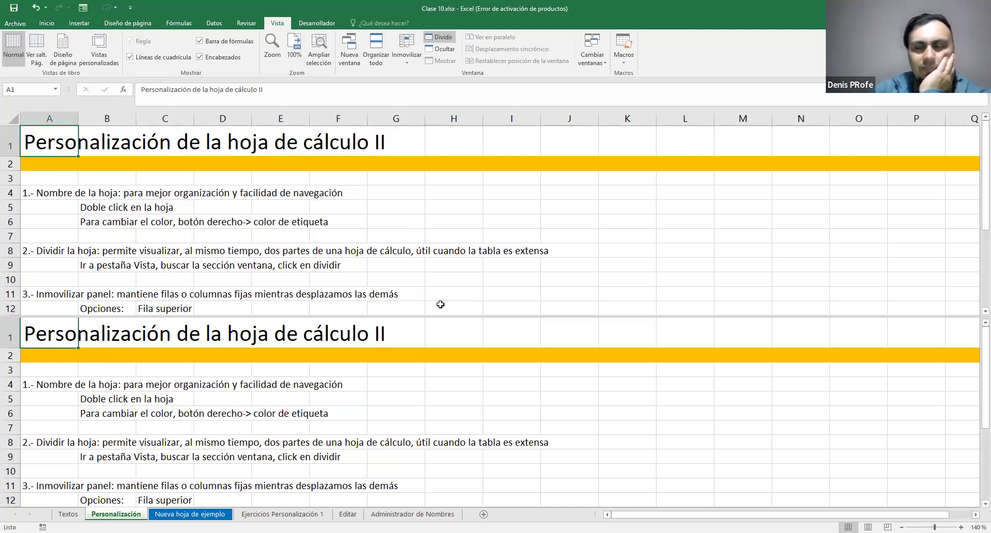
pyautogui.scroll(-1, 360, 314)
pyautogui.scroll(1, 360, 314)
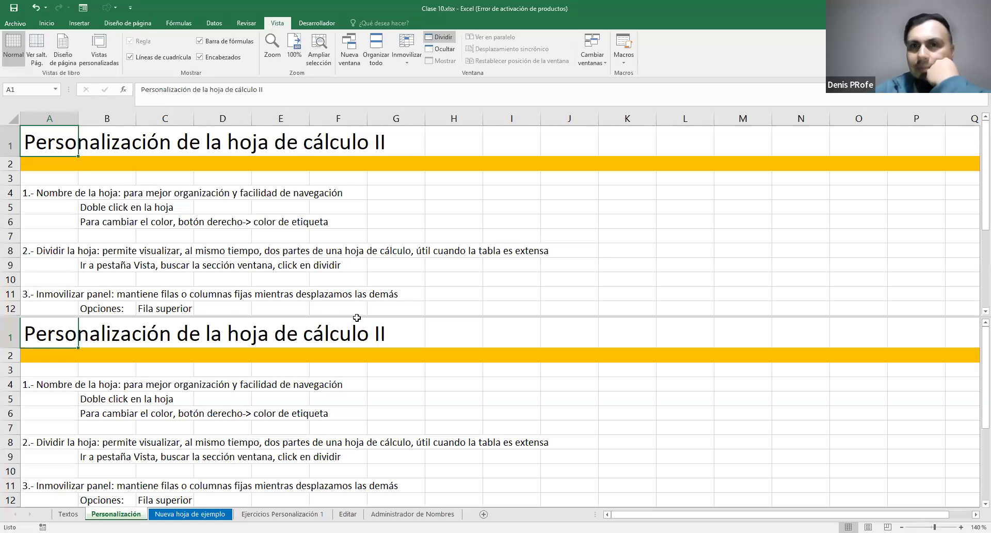
pyautogui.click(442, 40)
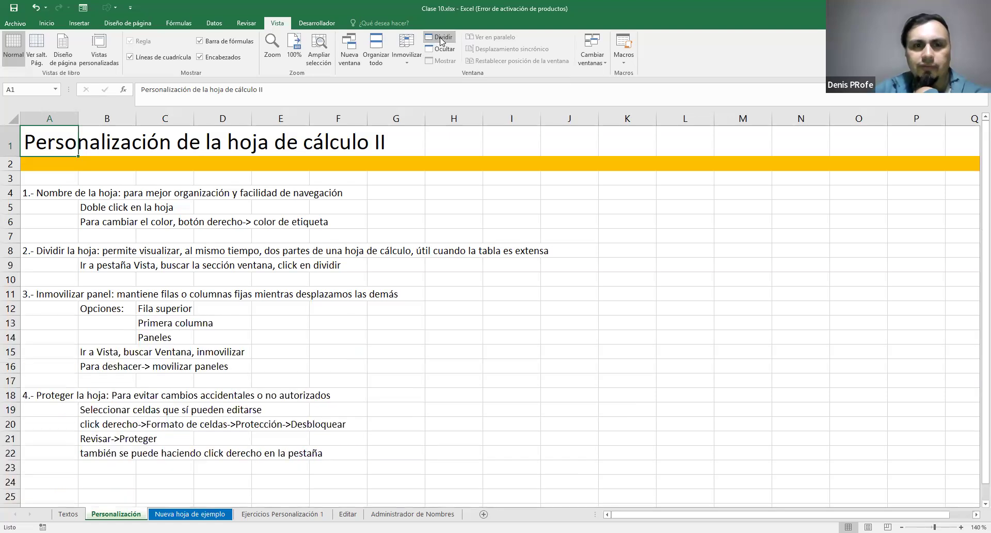
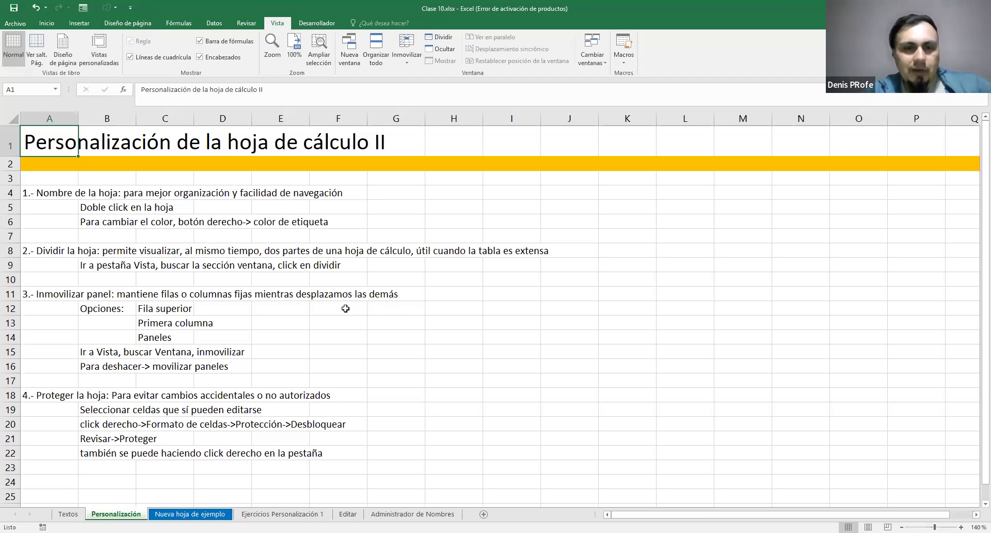
# Split the Personalización sheet into four panes at cell G12
pyautogui.click(48, 113)
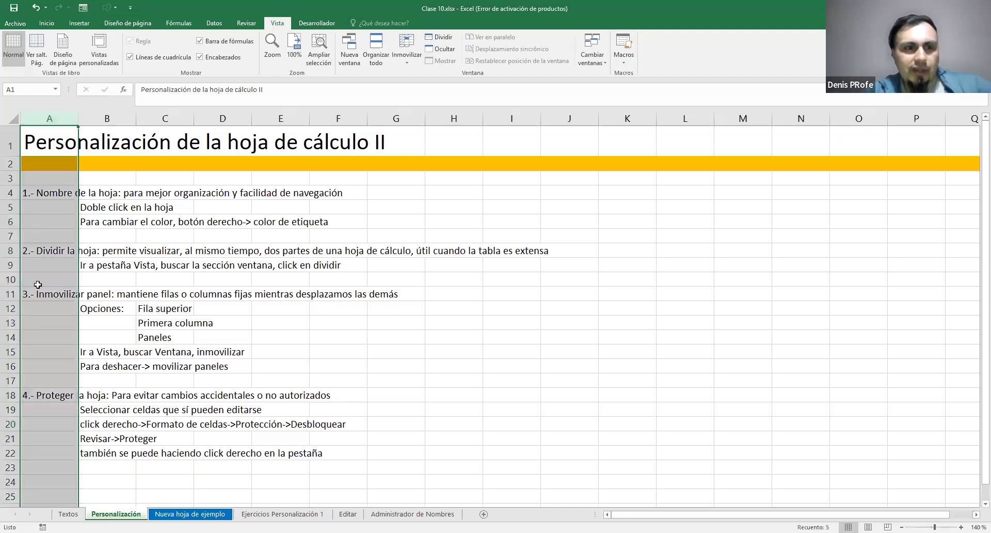
pyautogui.click(29, 136)
pyautogui.click(408, 308)
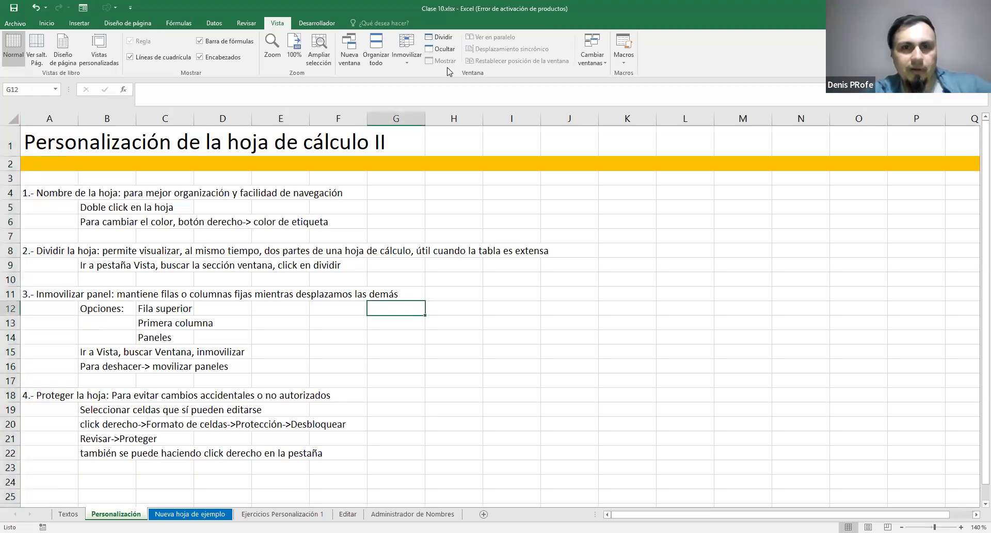
pyautogui.click(440, 37)
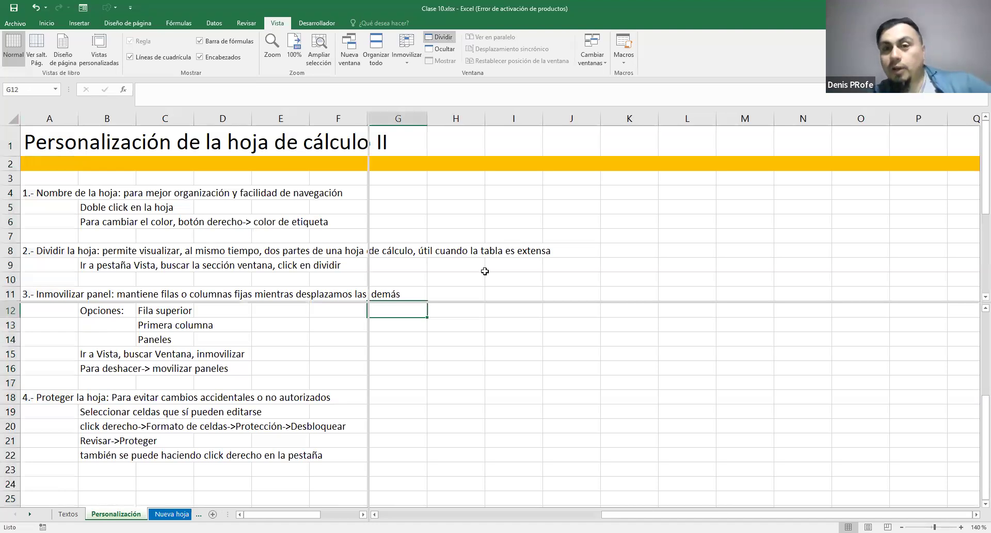
# Look through the rows in the lower panes independently of the upper panes
pyautogui.scroll(-2, 473, 247)
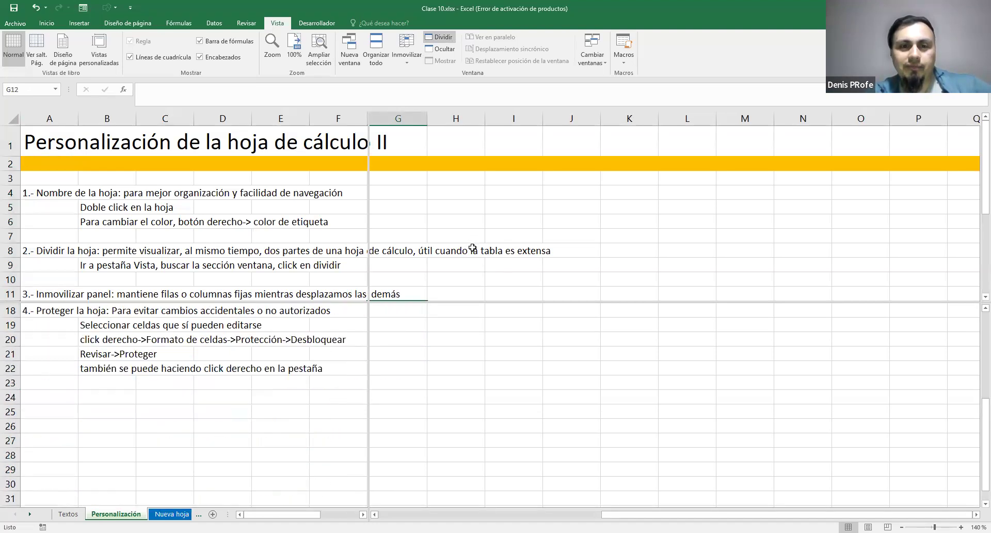
pyautogui.scroll(4, 473, 247)
pyautogui.scroll(-4, 464, 372)
pyautogui.scroll(4, 456, 361)
pyautogui.scroll(-1, 496, 357)
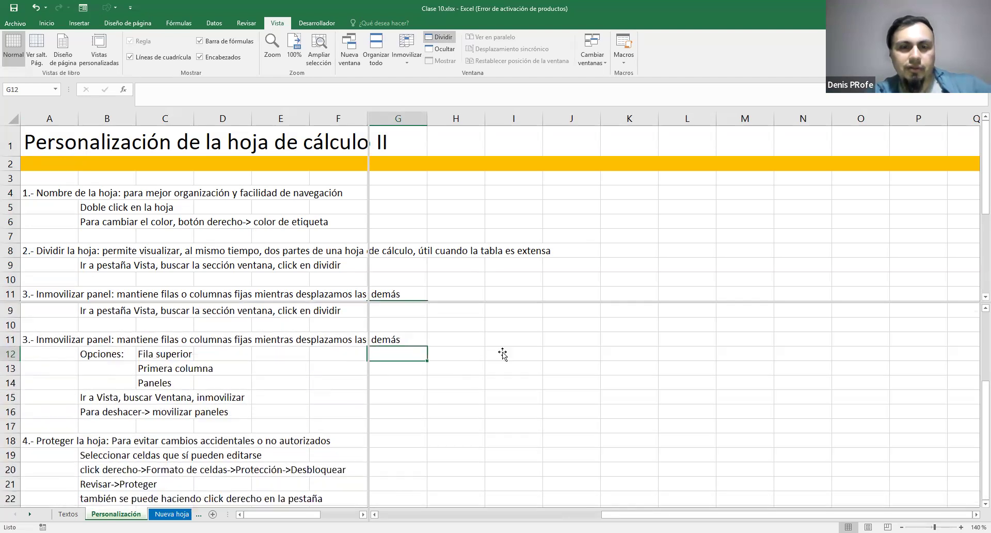
pyautogui.click(502, 354)
pyautogui.scroll(-3, 485, 394)
pyautogui.scroll(4, 362, 356)
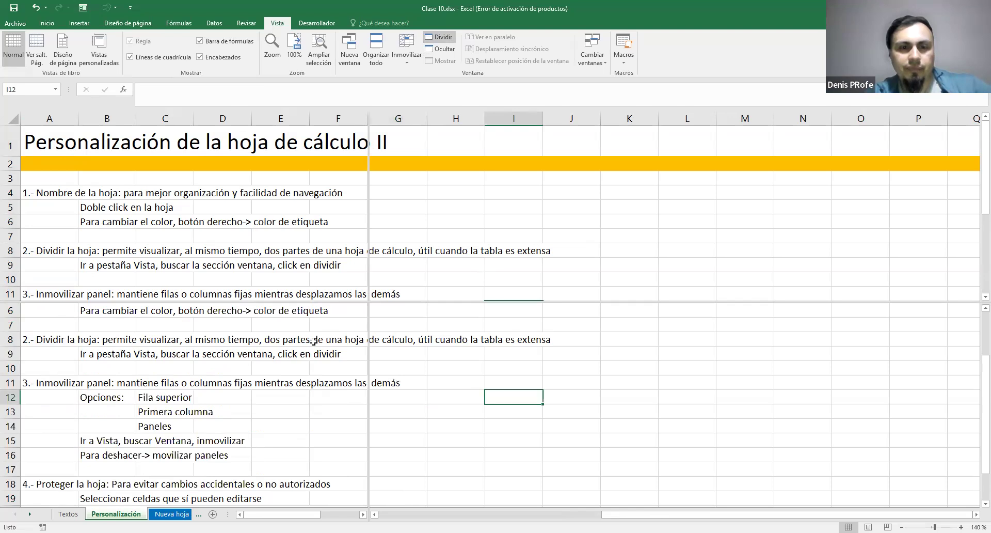
pyautogui.scroll(-3, 320, 351)
pyautogui.scroll(3, 359, 350)
pyautogui.scroll(-1, 382, 341)
pyautogui.scroll(1, 396, 336)
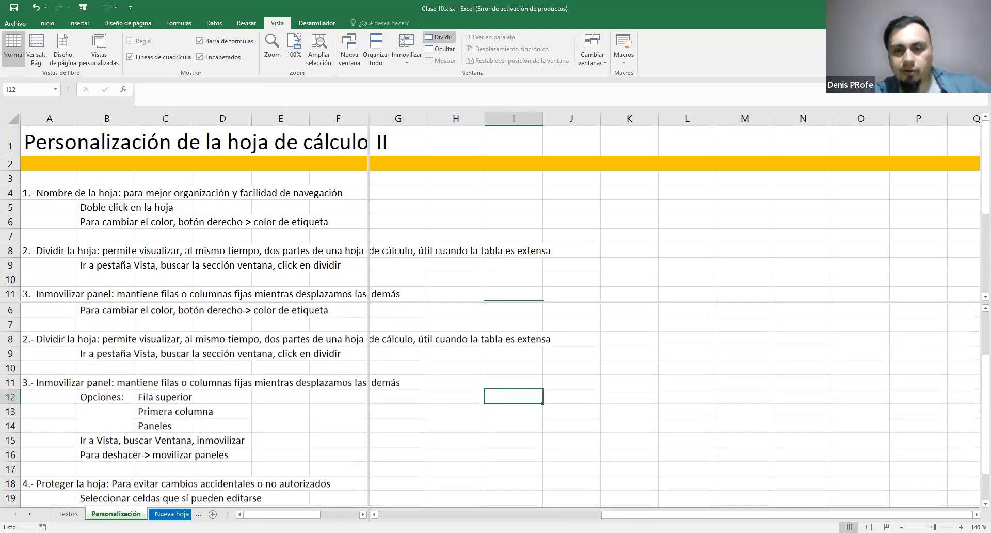
# Shift the second column of panes so that it starts at column D
pyautogui.moveTo(847, 514); pyautogui.dragTo(360, 517)
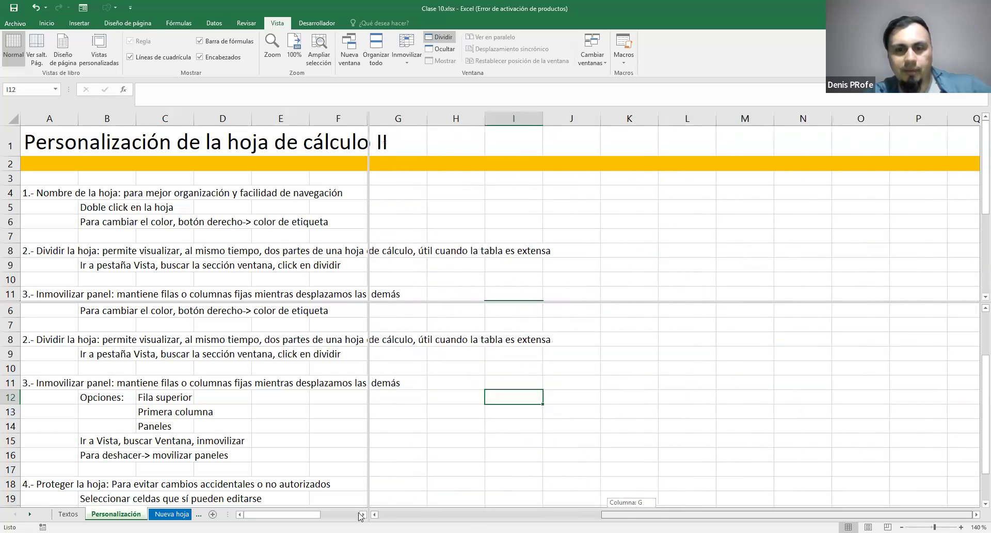
pyautogui.moveTo(300, 516)
pyautogui.mouseDown()
pyautogui.moveTo(346, 513)
pyautogui.moveTo(297, 508)
pyautogui.mouseUp()
pyautogui.moveTo(564, 515); pyautogui.dragTo(532, 488)
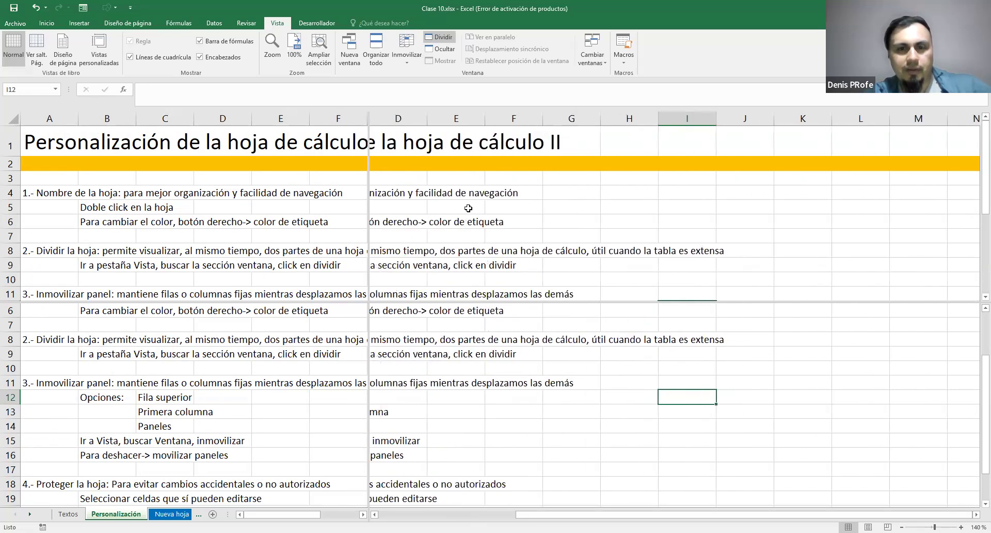
# Look through the sheet's rows in the upper panes and compare them with those in the lower panes
pyautogui.scroll(-2, 471, 334)
pyautogui.scroll(3, 471, 333)
pyautogui.click(486, 178)
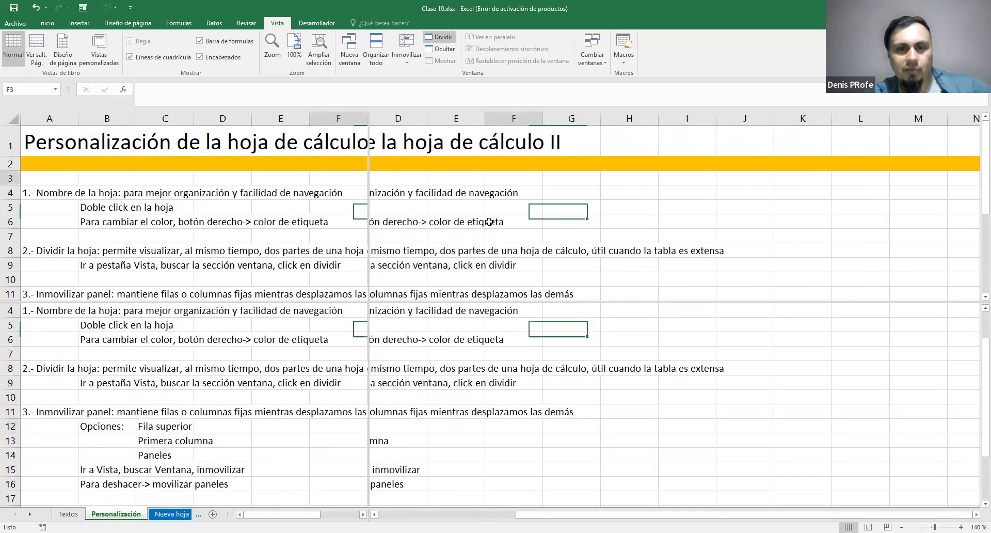
pyautogui.scroll(-2, 489, 222)
pyautogui.scroll(2, 489, 222)
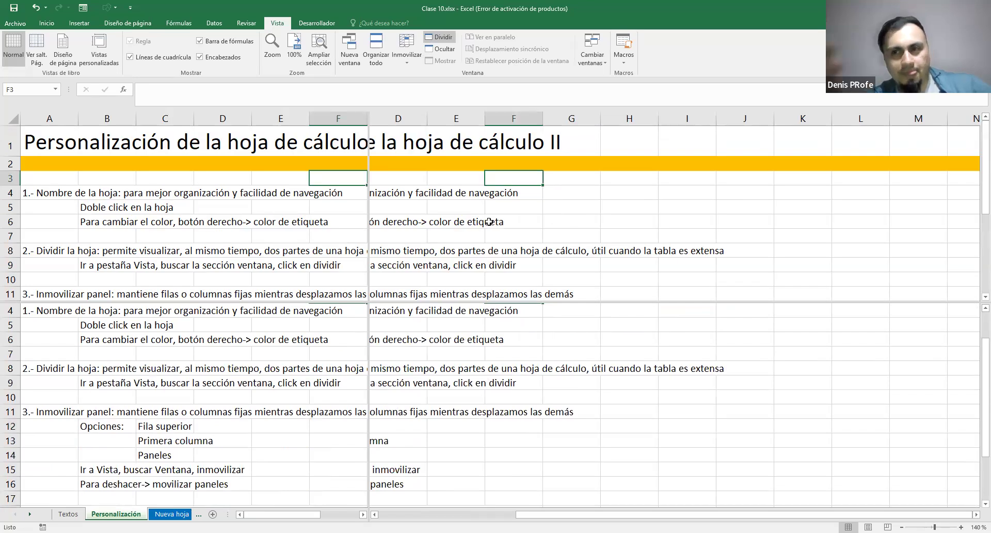
pyautogui.scroll(-1, 543, 222)
pyautogui.scroll(1, 543, 222)
pyautogui.scroll(-4, 544, 221)
pyautogui.scroll(4, 543, 221)
pyautogui.click(473, 227)
pyautogui.scroll(-1, 472, 226)
pyautogui.scroll(1, 484, 181)
pyautogui.scroll(-4, 494, 190)
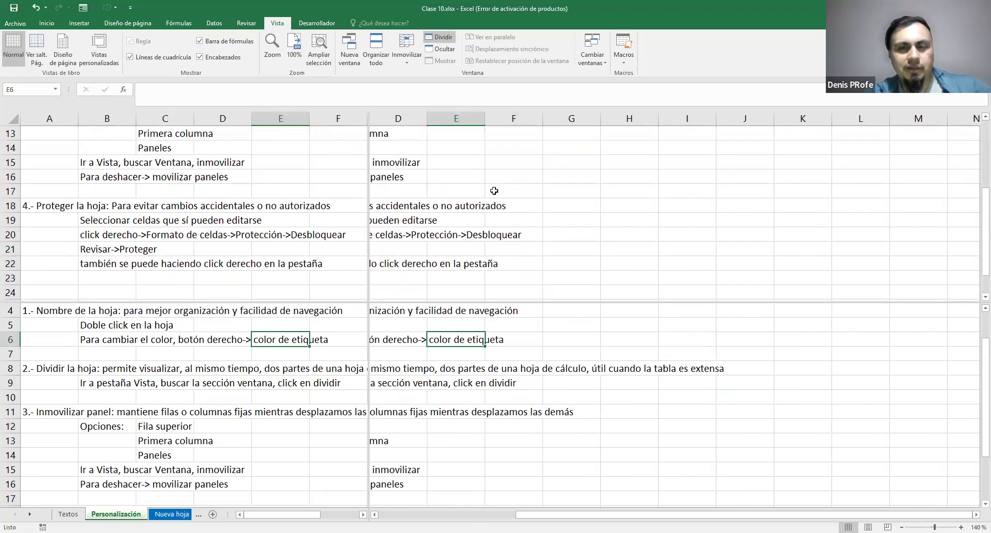
pyautogui.scroll(4, 495, 191)
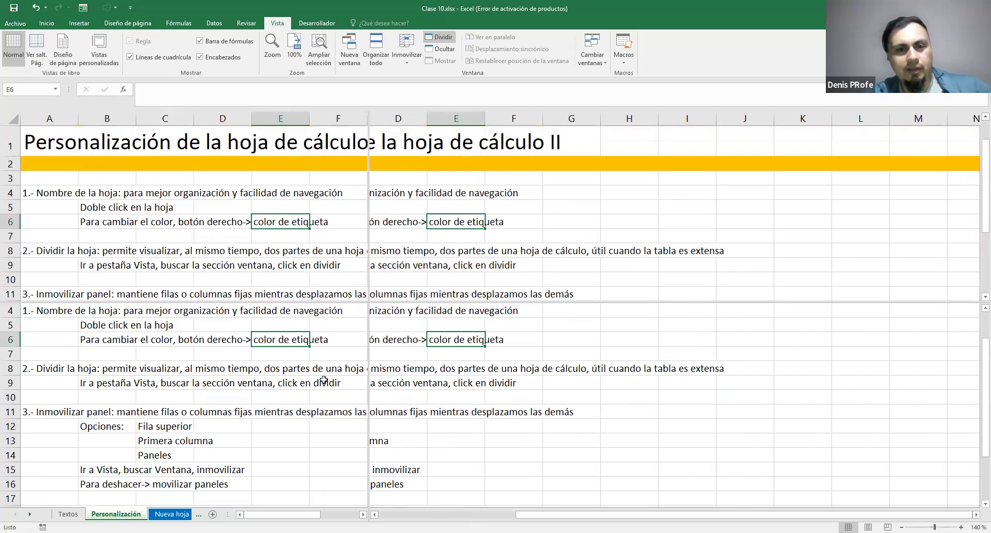
pyautogui.click(555, 289)
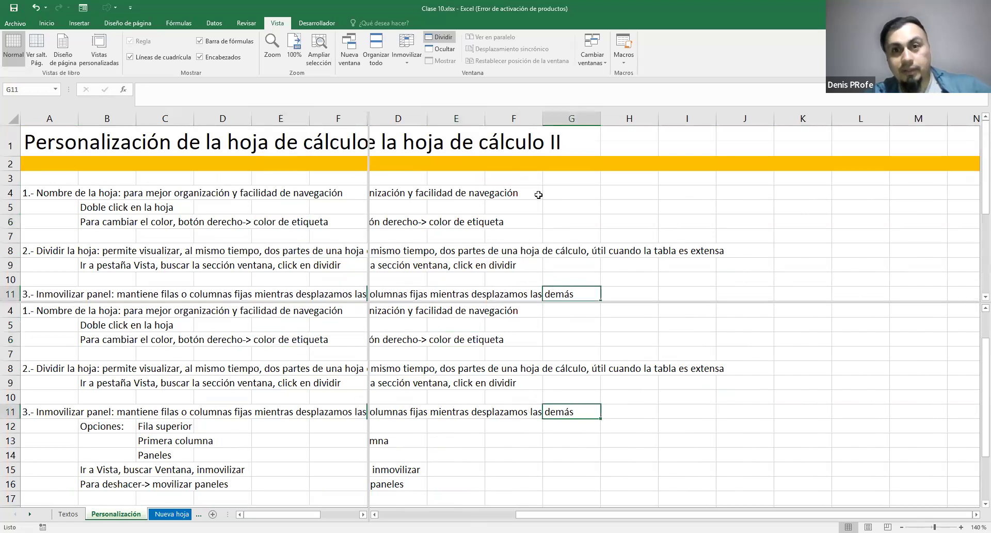
# Align all four panes to start at cell A1 and remove the split
pyautogui.moveTo(531, 514); pyautogui.dragTo(473, 503)
pyautogui.moveTo(283, 515)
pyautogui.mouseDown()
pyautogui.moveTo(303, 516)
pyautogui.moveTo(279, 506)
pyautogui.mouseUp()
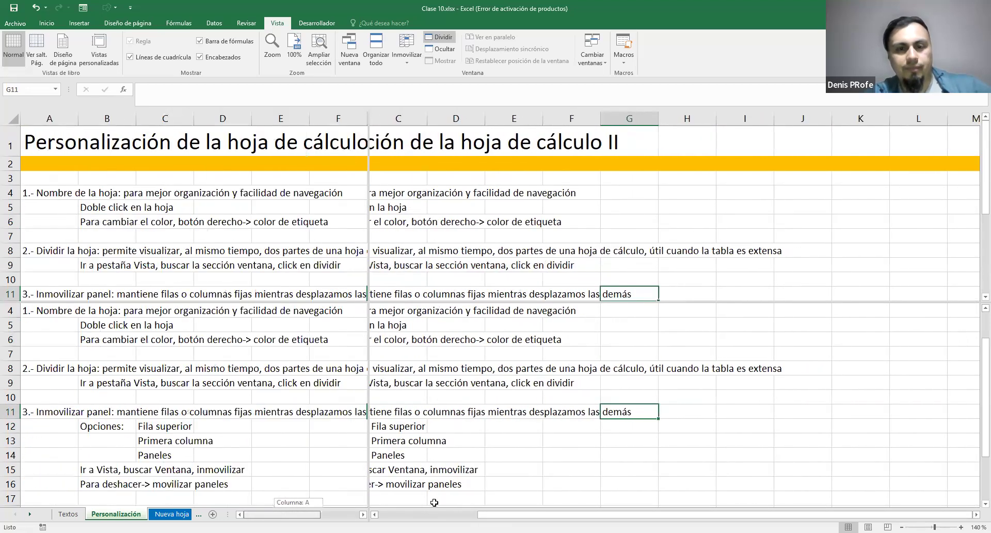
pyautogui.moveTo(487, 515); pyautogui.dragTo(396, 507)
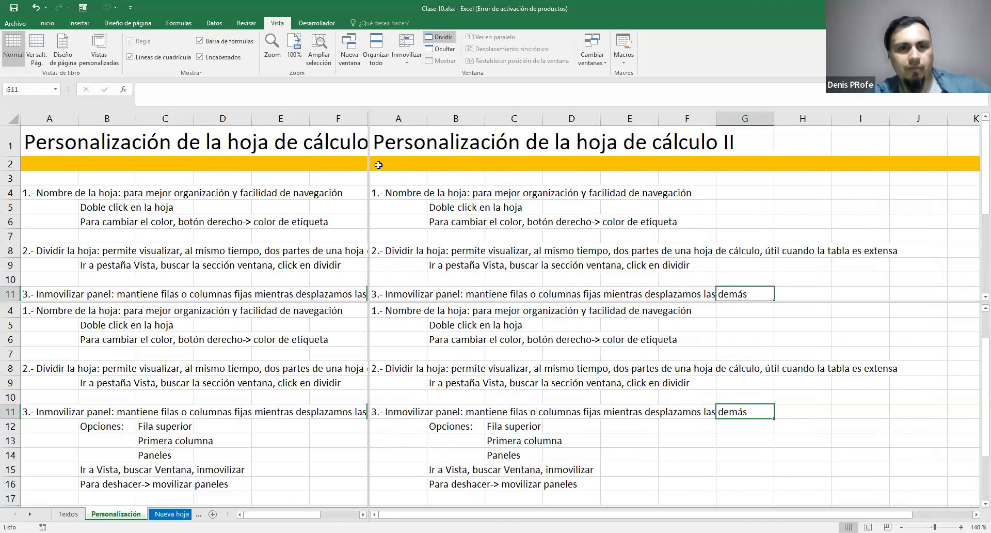
pyautogui.click(206, 370)
pyautogui.scroll(1, 216, 369)
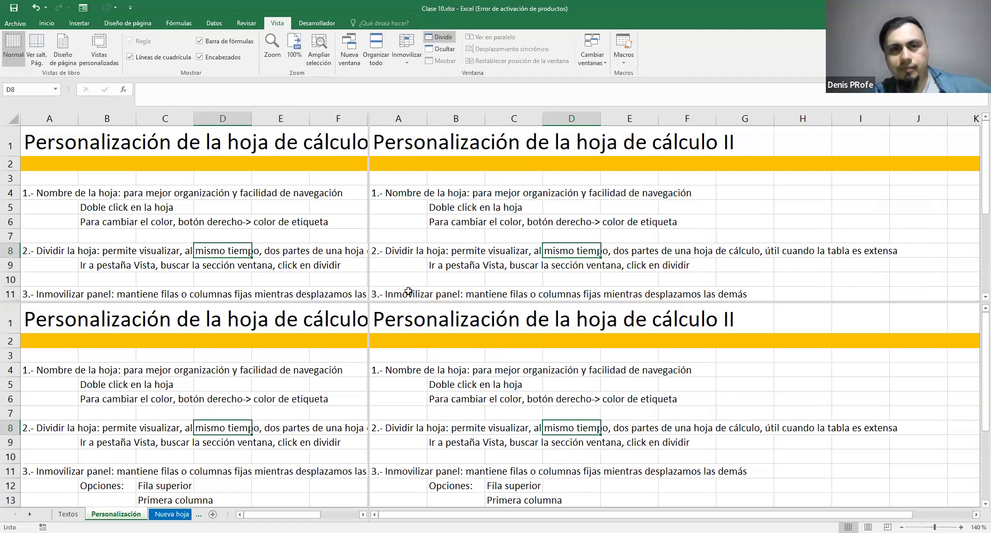
pyautogui.click(444, 39)
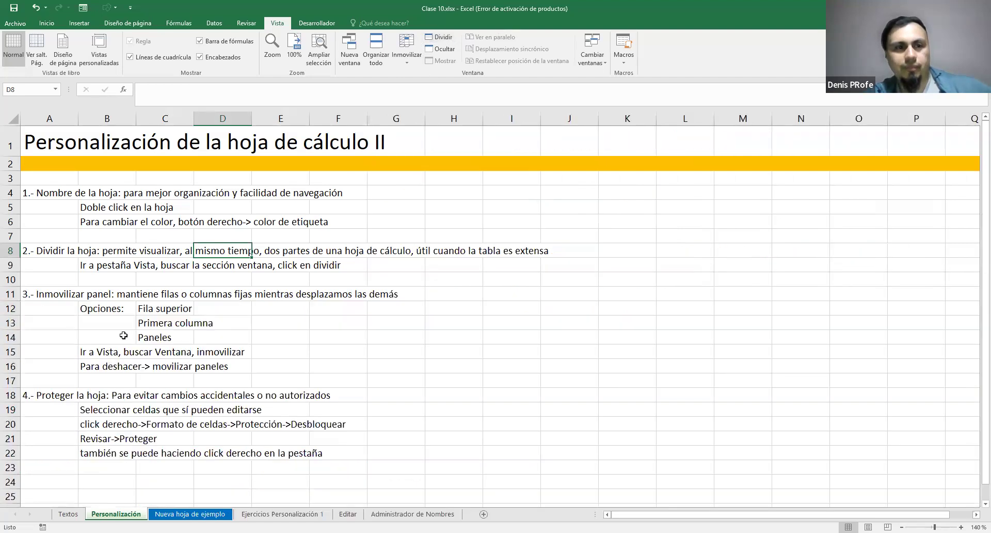
# Split the sheet vertically at column E, show the second pane from column A, and remove the split
pyautogui.click(11, 294)
pyautogui.click(284, 116)
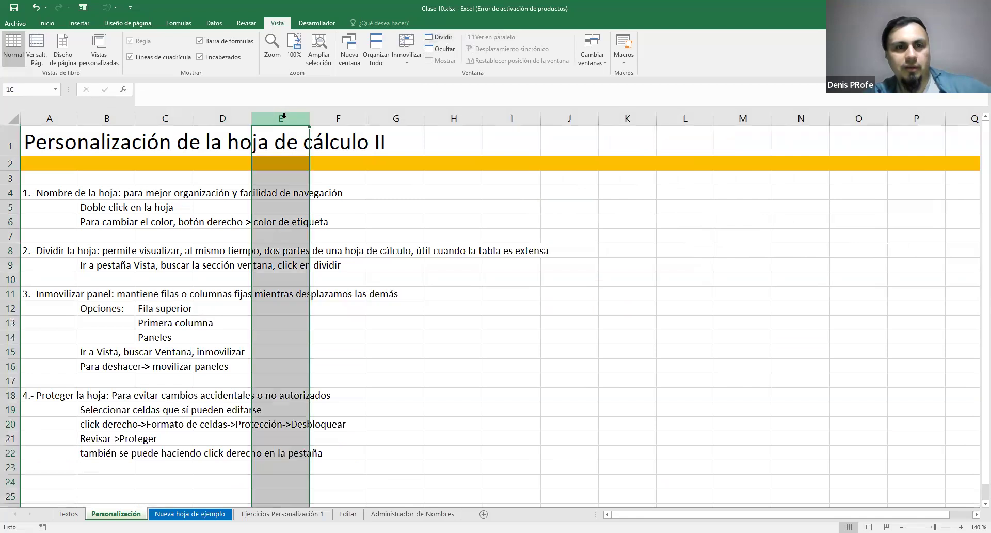
pyautogui.click(436, 39)
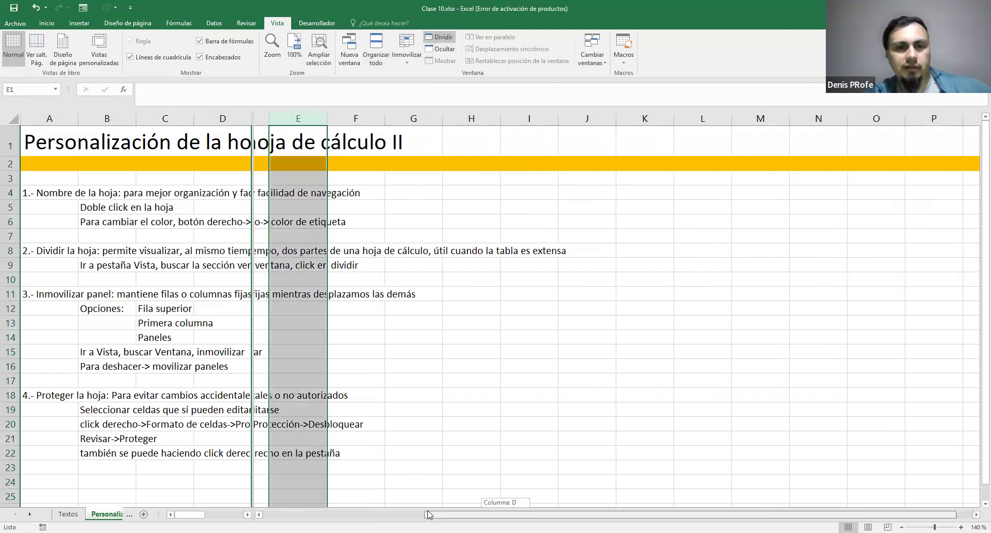
pyautogui.moveTo(346, 494); pyautogui.dragTo(262, 467)
pyautogui.moveTo(190, 514)
pyautogui.mouseDown()
pyautogui.moveTo(206, 515)
pyautogui.moveTo(187, 515)
pyautogui.mouseUp()
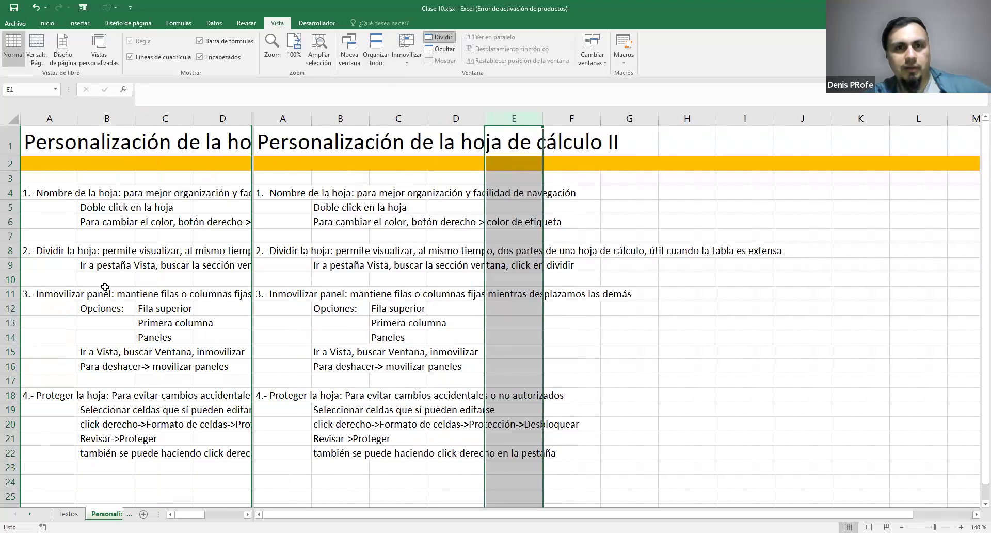
pyautogui.click(433, 41)
# Split the sheet horizontally above row 12, view different rows in each pane, and remove the split
pyautogui.click(9, 313)
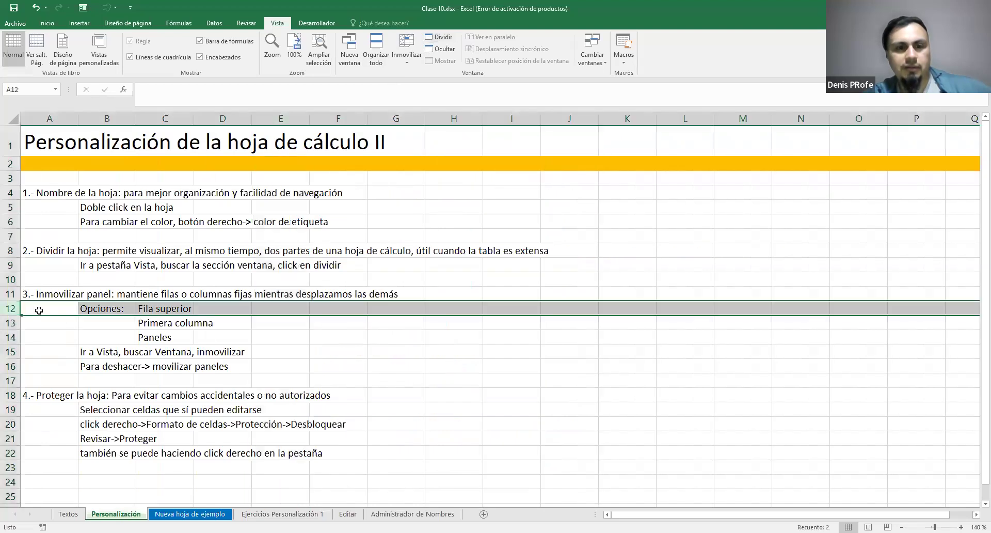
pyautogui.click(439, 37)
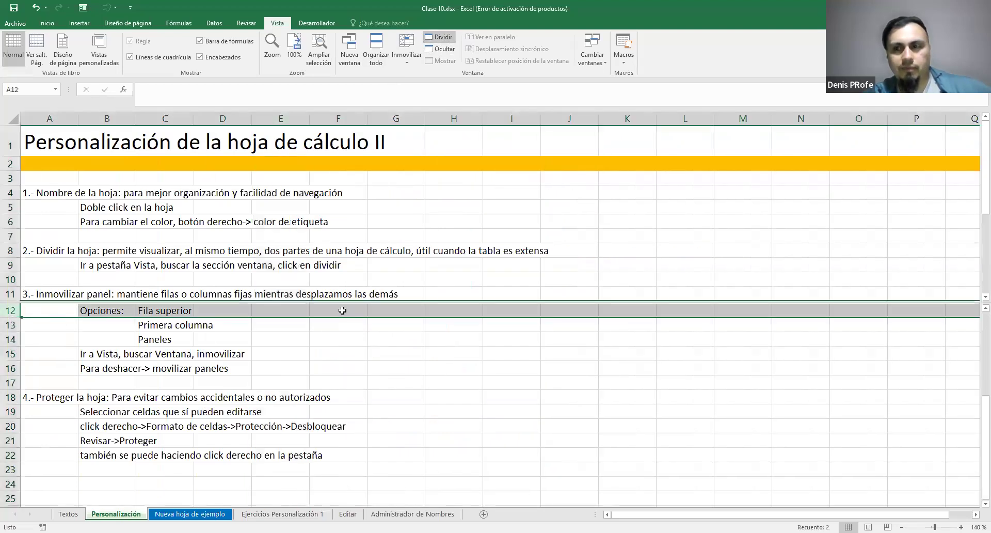
pyautogui.moveTo(986, 194)
pyautogui.mouseDown()
pyautogui.moveTo(986, 245)
pyautogui.moveTo(986, 209)
pyautogui.mouseUp()
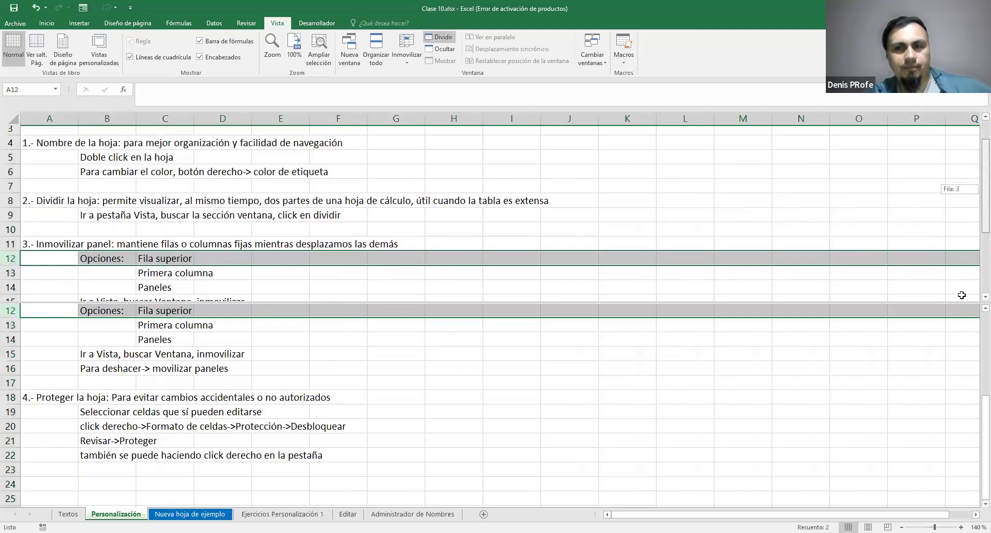
pyautogui.scroll(2, 945, 464)
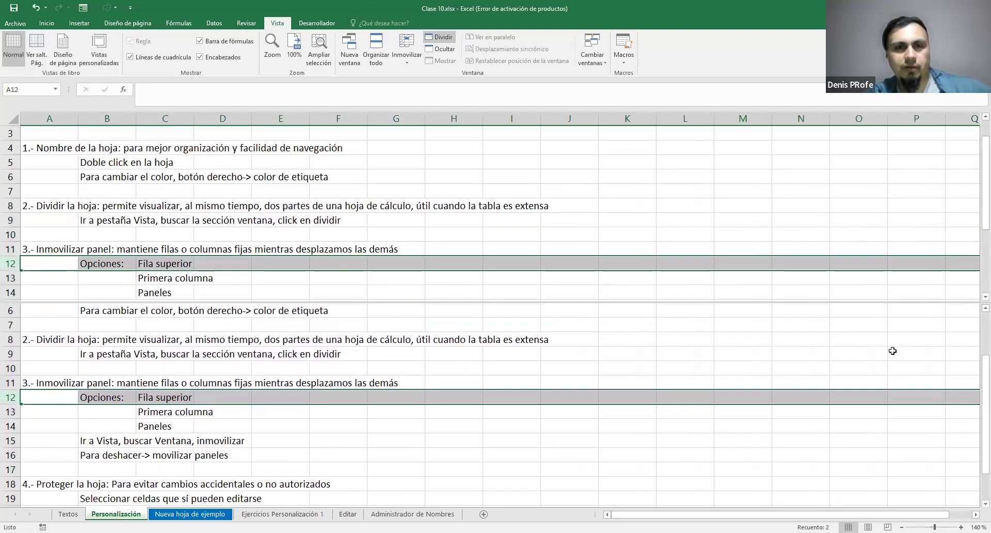
pyautogui.click(439, 37)
# Split the sheet into four panes at cell H14, showing the lower panes from row 1 and the second pair from column A
pyautogui.click(443, 291)
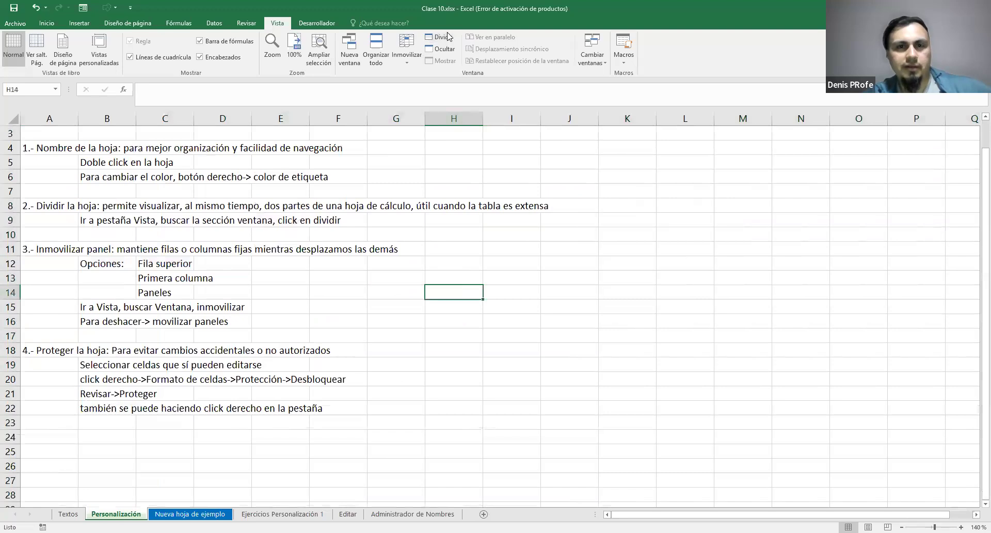
pyautogui.click(436, 37)
pyautogui.scroll(4, 521, 346)
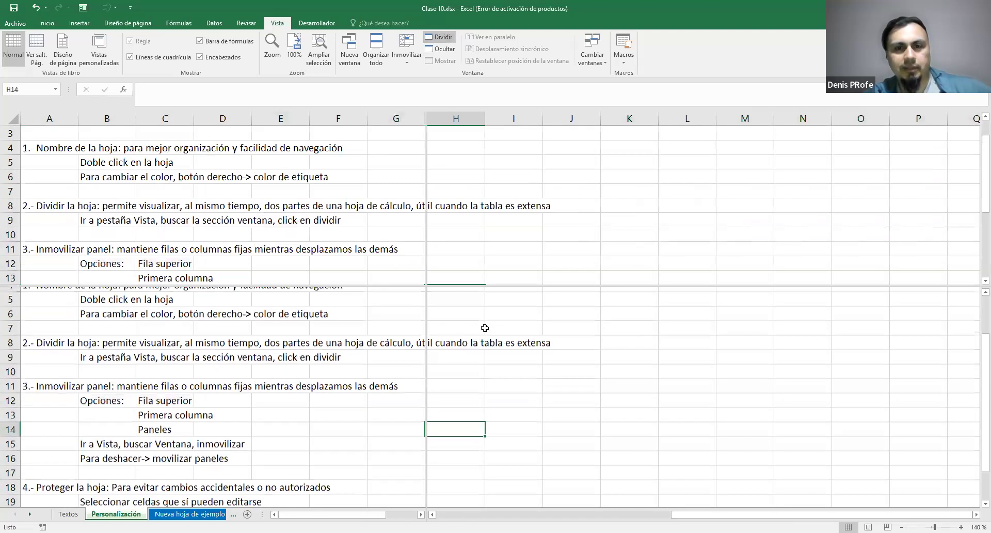
pyautogui.click(662, 514)
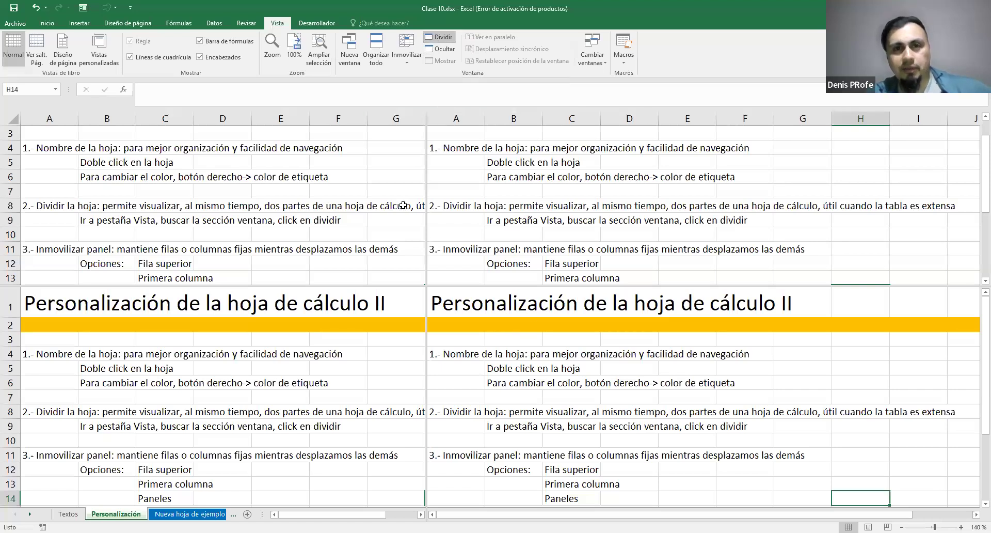
# Toggle the split at cell H14 on and off repeatedly, leaving it off
pyautogui.click(439, 39)
pyautogui.click(440, 39)
pyautogui.click(440, 39)
pyautogui.click(439, 39)
pyautogui.click(439, 39)
pyautogui.click(439, 39)
pyautogui.click(440, 39)
pyautogui.click(439, 40)
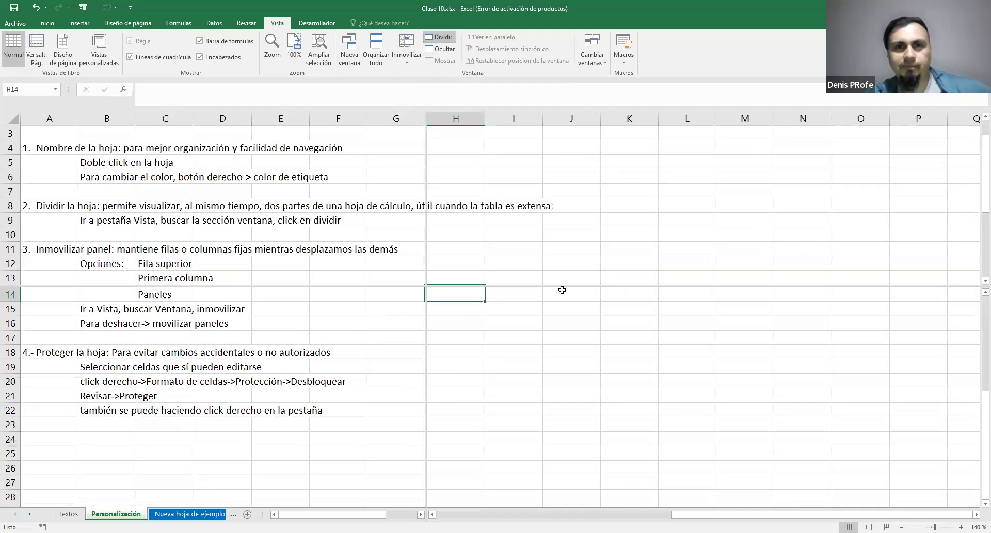
pyautogui.click(440, 37)
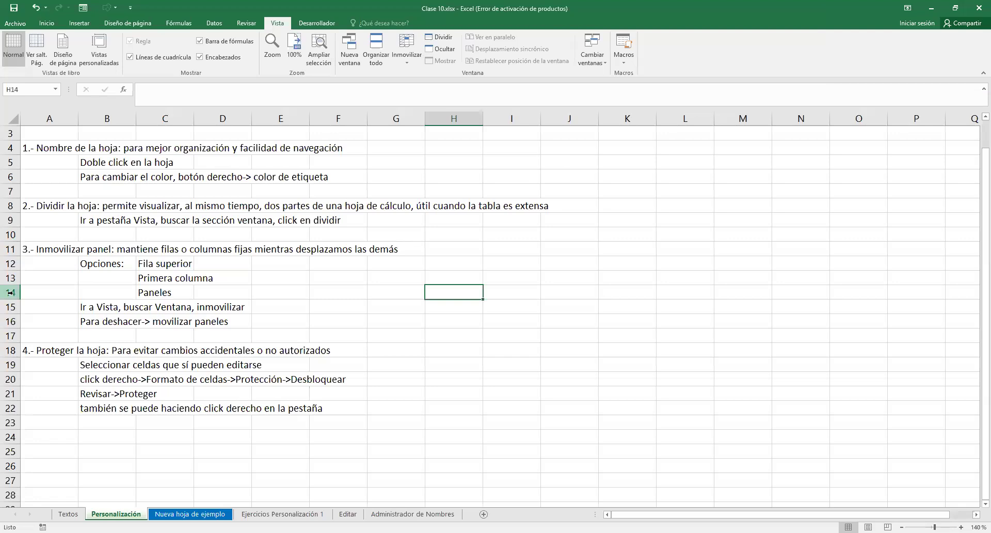
# Split the sheet at cell G14, showing the lower panes from row 1 and the second column of panes from column E
pyautogui.click(439, 37)
pyautogui.scroll(4, 400, 309)
pyautogui.scroll(1, 400, 309)
pyautogui.moveTo(629, 514); pyautogui.dragTo(581, 508)
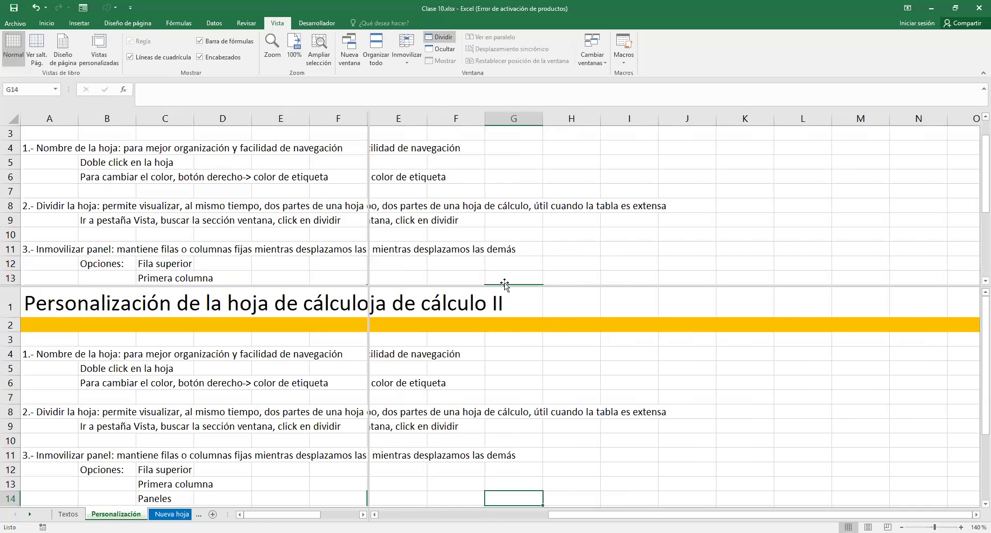
# Open the title in cell A1 for editing from the split view and shift the second column of panes to start at column B
pyautogui.click(430, 300)
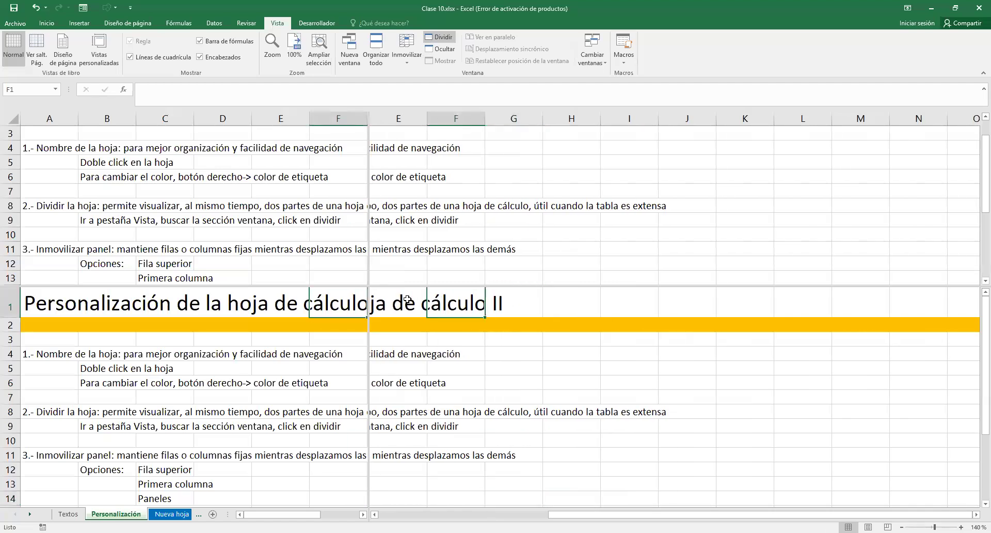
pyautogui.click(406, 299)
pyautogui.moveTo(582, 514); pyautogui.dragTo(365, 486)
pyautogui.click(402, 302)
pyautogui.doubleClick(401, 301)
pyautogui.moveTo(507, 511); pyautogui.dragTo(678, 506)
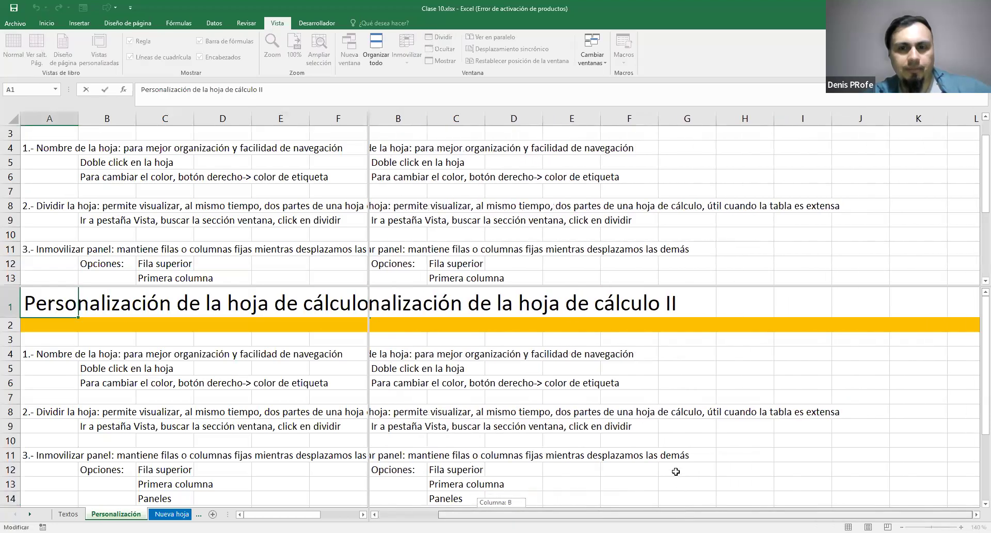
# Shift the second column of panes back to start at column A
pyautogui.click(459, 293)
pyautogui.doubleClick(397, 304)
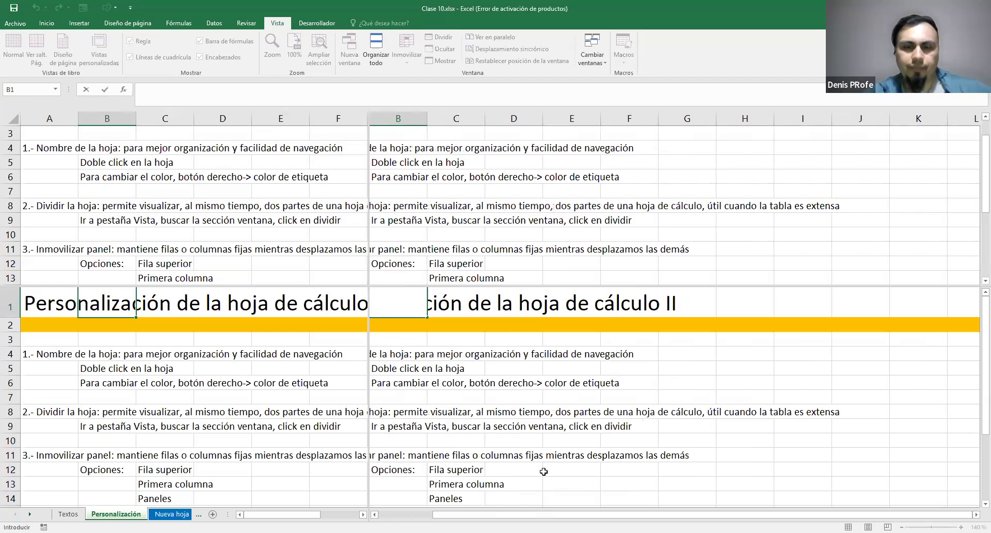
pyautogui.moveTo(540, 514); pyautogui.dragTo(429, 509)
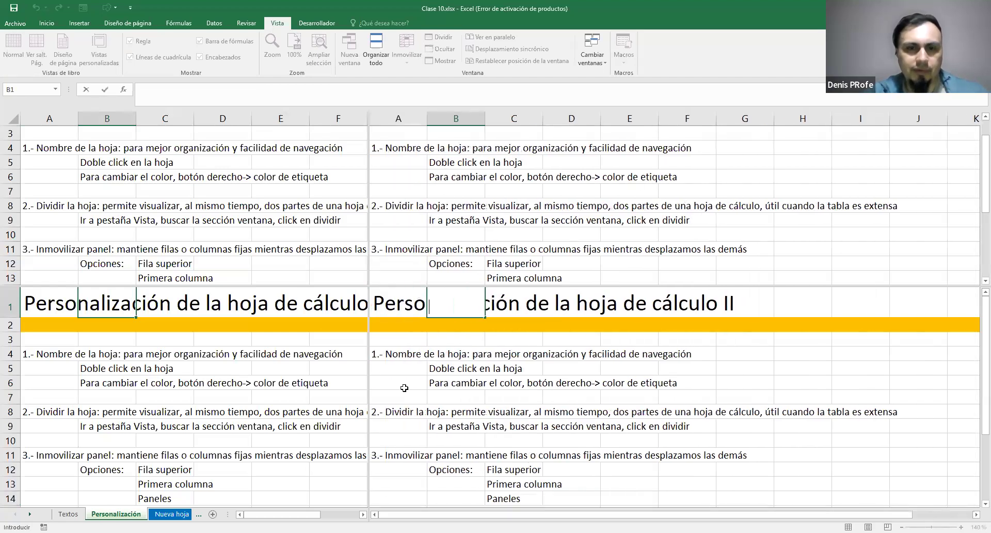
# Replace the "II" at the end of the title in cell A1 with "****", editing it in the lower second-column pane
pyautogui.doubleClick(398, 301)
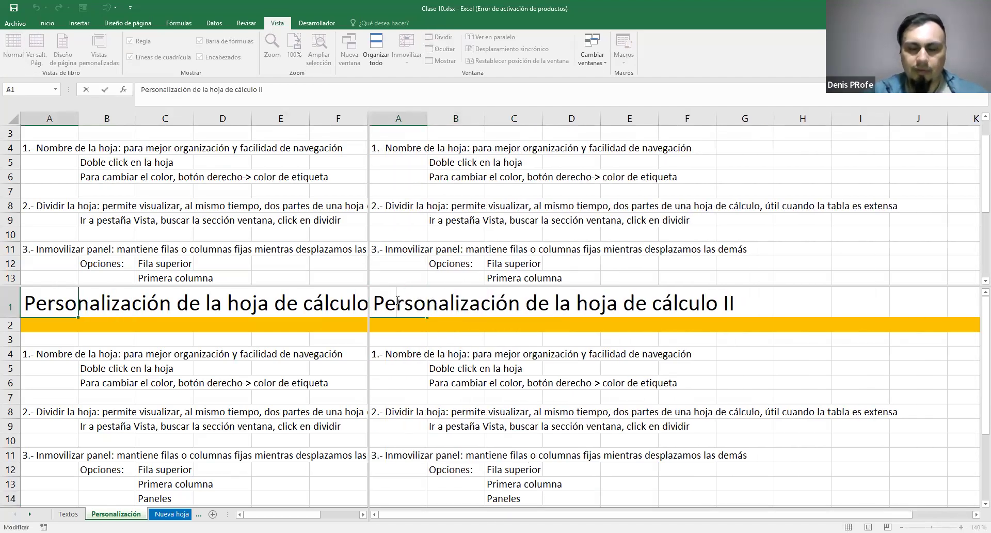
pyautogui.press('Right')
pyautogui.press('Right')
pyautogui.press('Right')
pyautogui.press('Right')
pyautogui.press('Right')
pyautogui.press('Right')
pyautogui.press('Right')
pyautogui.press('Right')
pyautogui.press('Right')
pyautogui.press('Right')
pyautogui.press('Right')
pyautogui.press('Right')
pyautogui.press('Right')
pyautogui.press('Right')
pyautogui.press('Right')
pyautogui.press('Right')
pyautogui.press('Right')
pyautogui.press('Right')
pyautogui.press('Right')
pyautogui.press('Right')
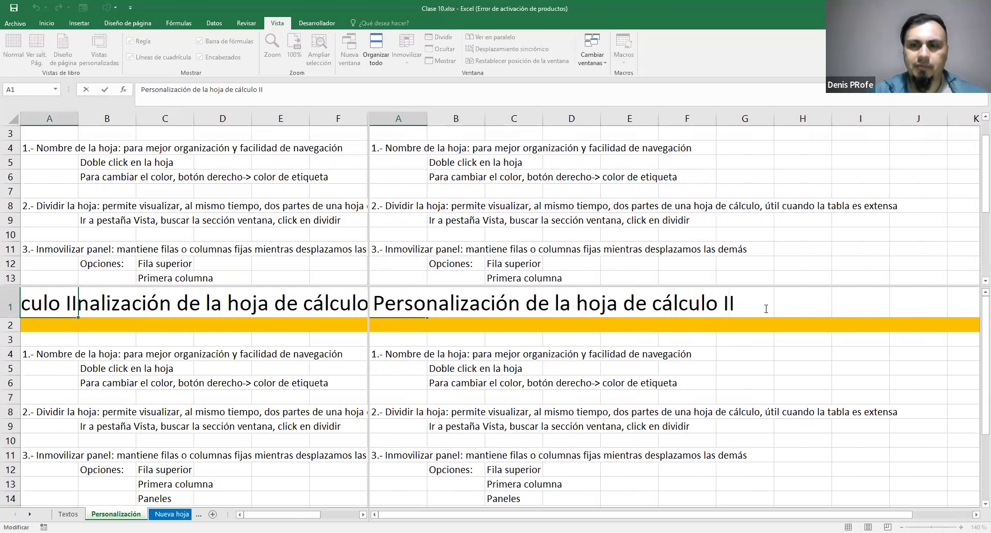
pyautogui.press('BackSpace')
pyautogui.press('BackSpace')
pyautogui.write('****')
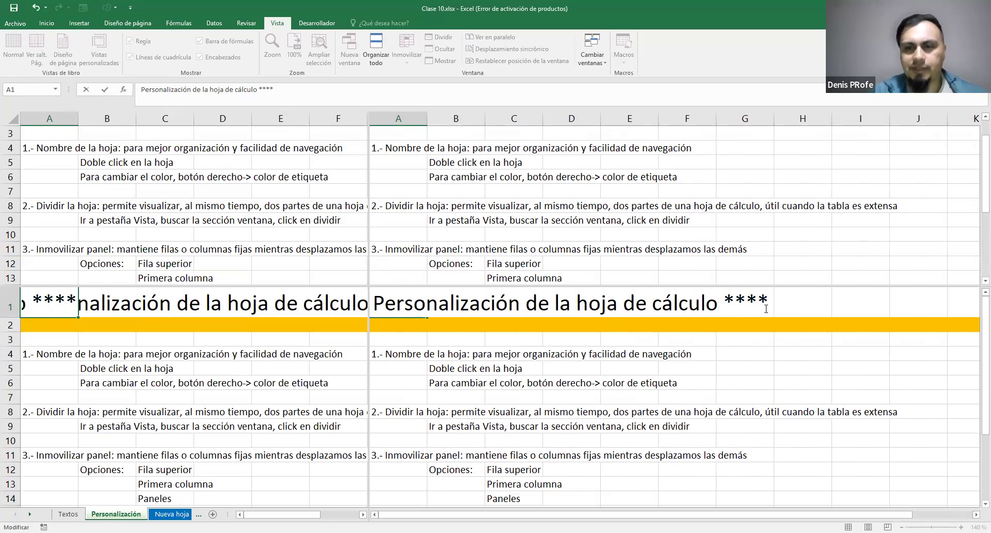
pyautogui.press('Return')
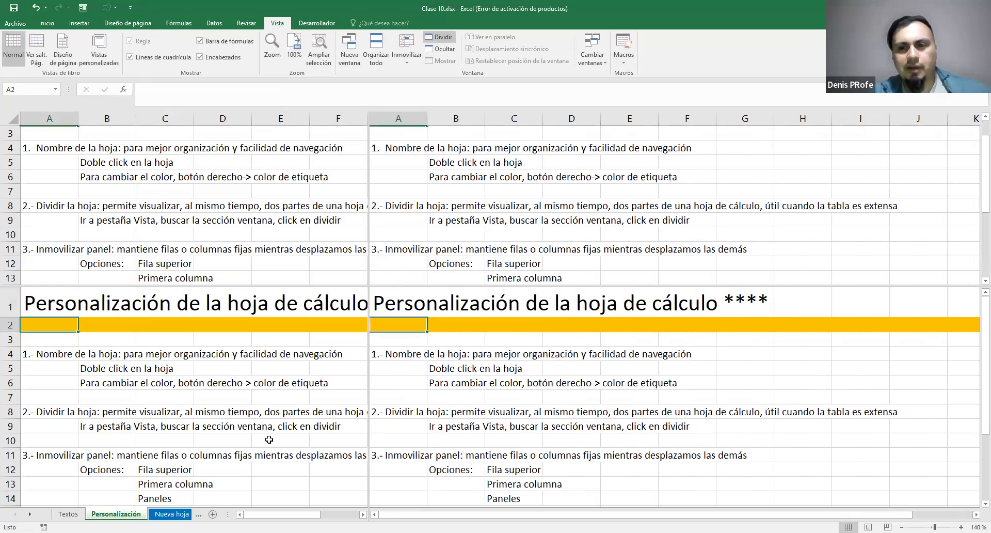
# Bring the end of the edited title into view in all four panes and remove the split
pyautogui.moveTo(300, 513); pyautogui.dragTo(340, 514)
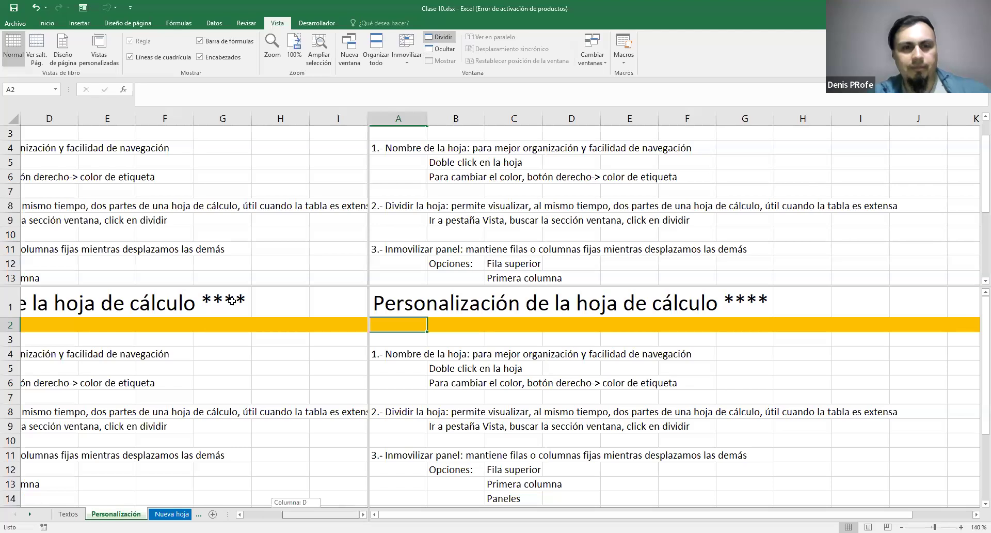
pyautogui.click(564, 145)
pyautogui.scroll(1, 566, 187)
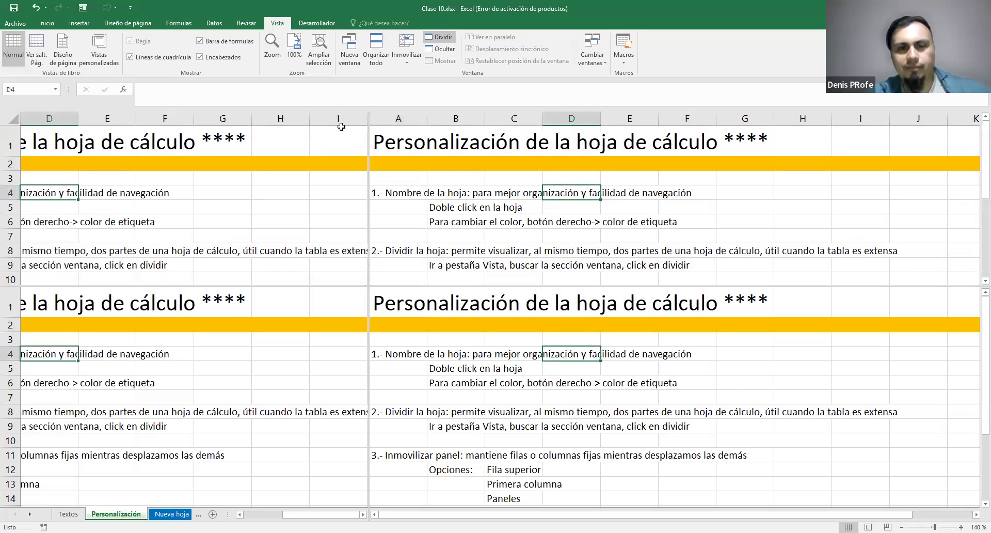
pyautogui.click(440, 37)
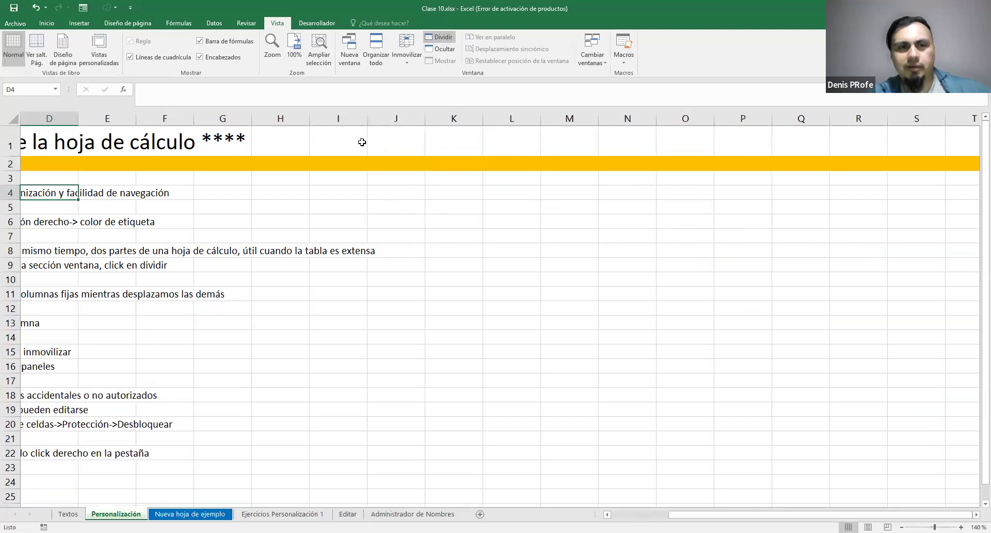
# Split the sheet at cell K11, show every pane from row 1 and column A, and remove the split
pyautogui.click(440, 287)
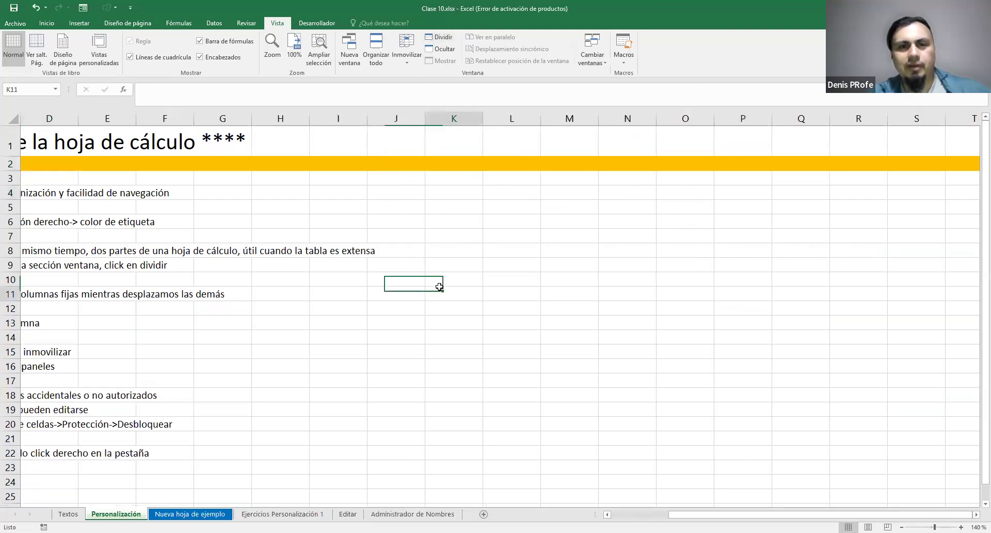
pyautogui.click(438, 42)
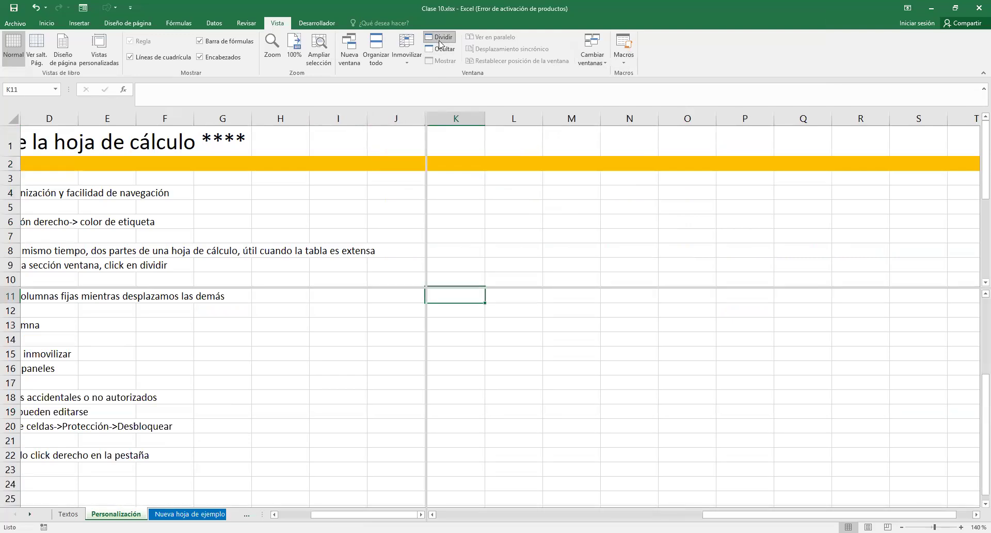
pyautogui.scroll(4, 500, 207)
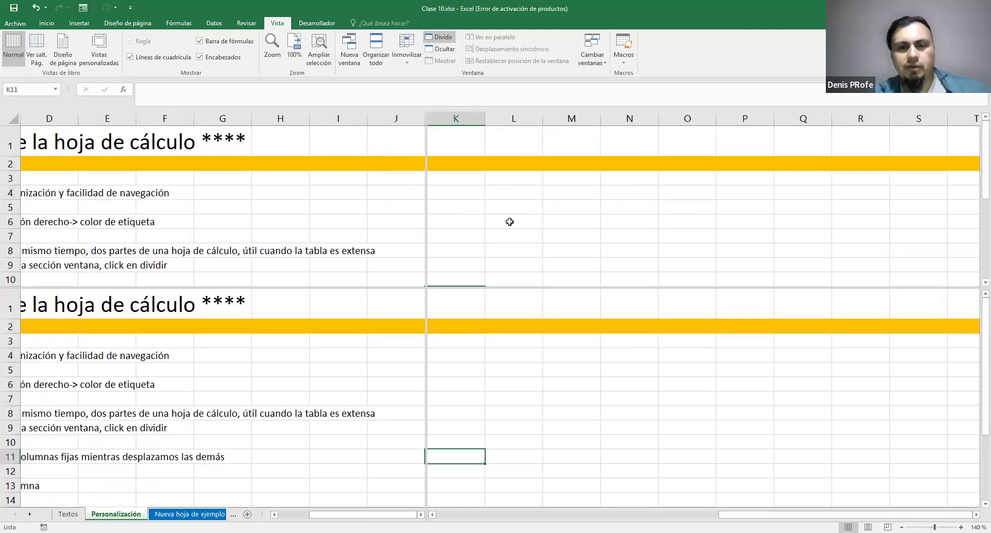
pyautogui.moveTo(785, 514); pyautogui.dragTo(503, 514)
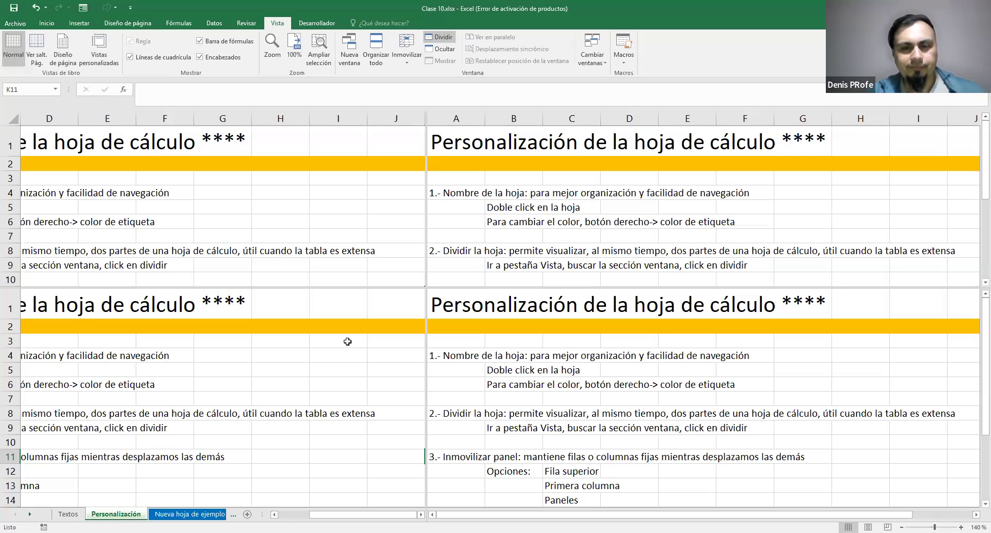
pyautogui.moveTo(394, 515); pyautogui.dragTo(360, 514)
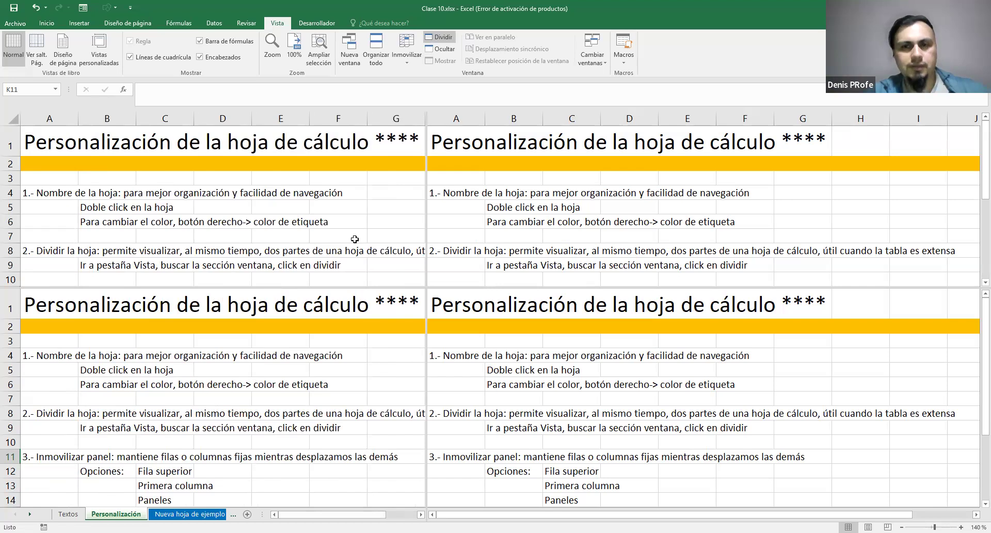
pyautogui.click(440, 37)
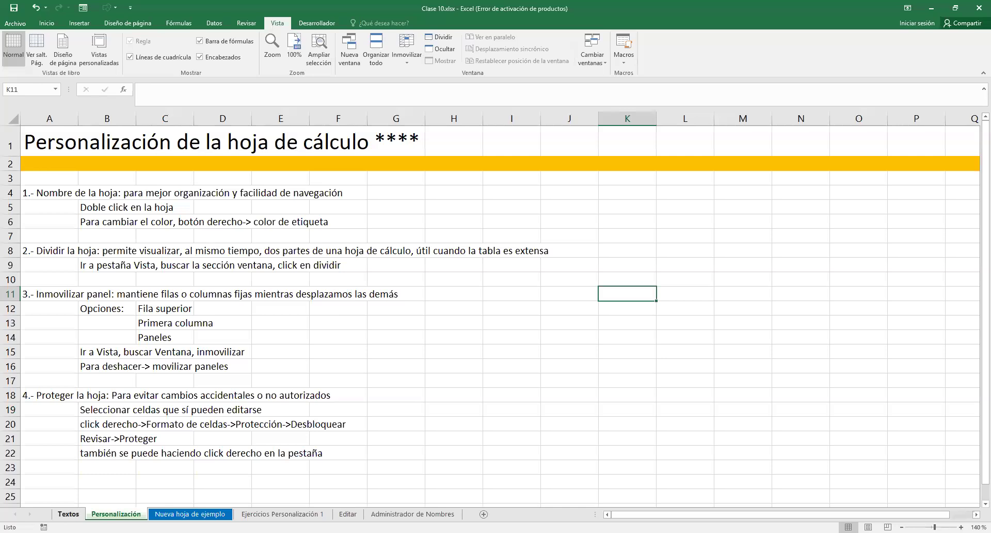
# On the Textos sheet, split the window horizontally above the Ejercicios heading in row 70
pyautogui.click(68, 514)
pyautogui.scroll(11, 336, 290)
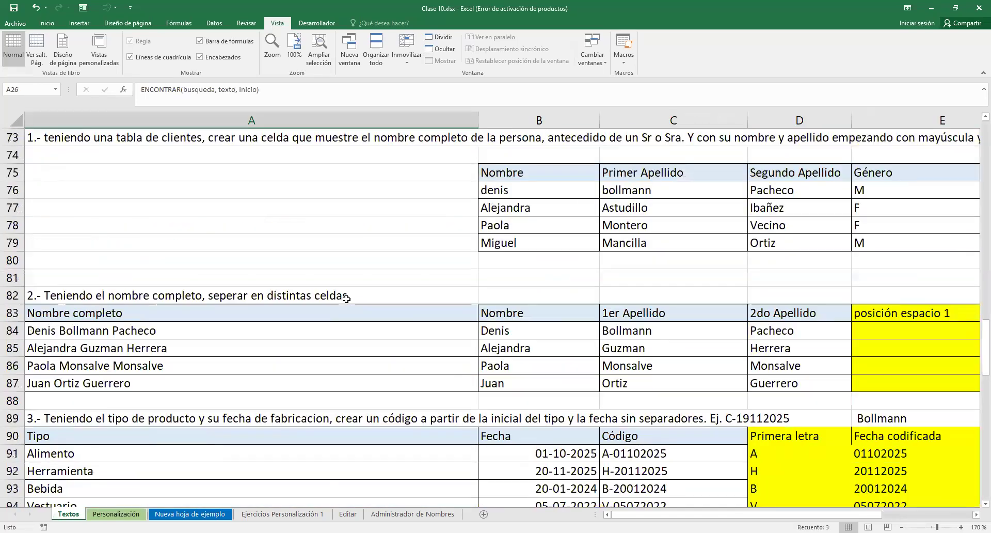
pyautogui.scroll(11, 347, 299)
pyautogui.scroll(-4, 348, 297)
pyautogui.scroll(4, 350, 292)
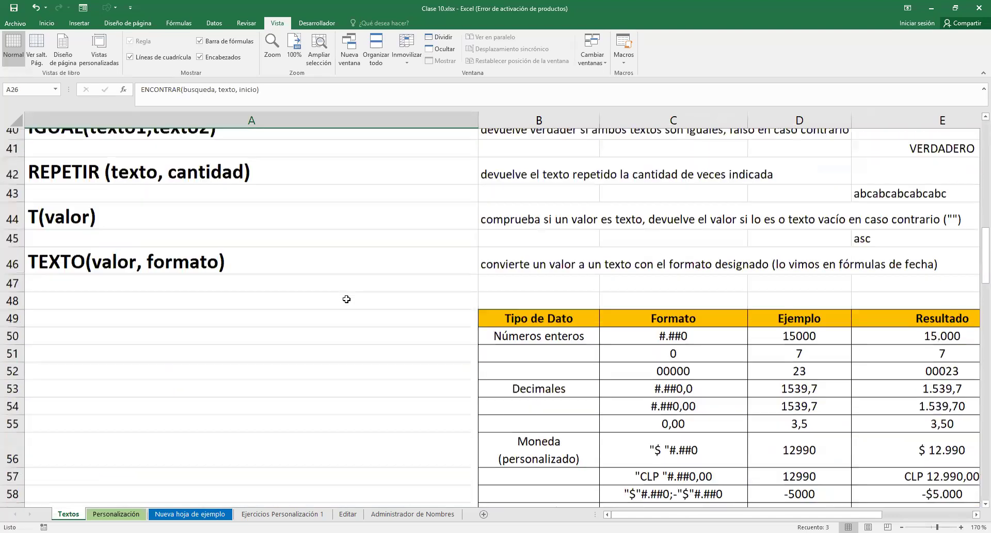
pyautogui.moveTo(615, 514)
pyautogui.mouseDown()
pyautogui.moveTo(648, 515)
pyautogui.moveTo(614, 515)
pyautogui.mouseUp()
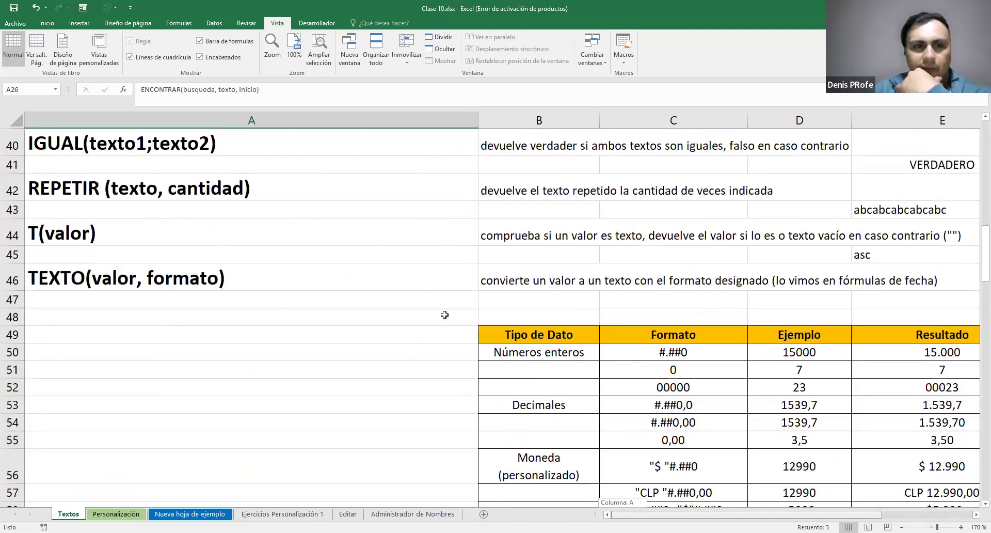
pyautogui.scroll(-1, 288, 194)
pyautogui.click(288, 194)
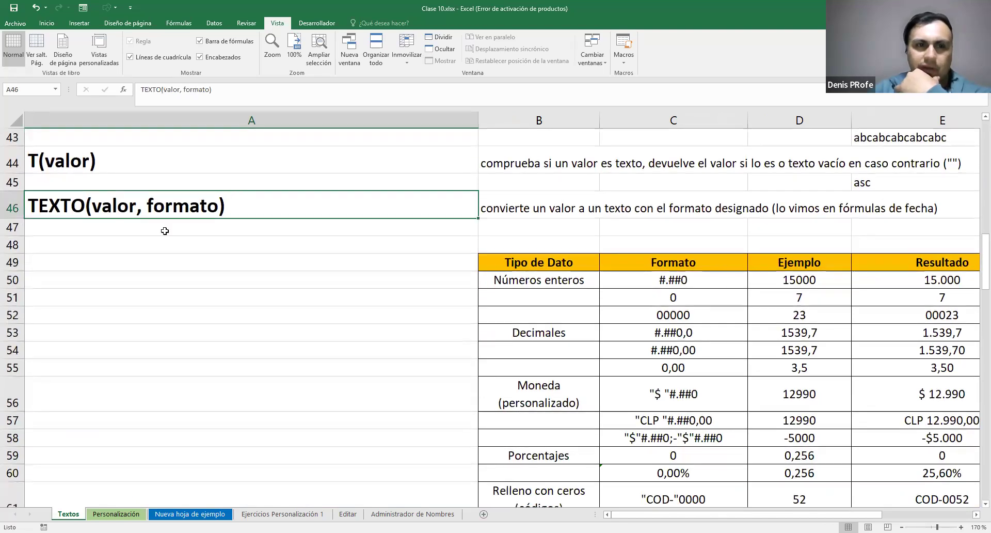
pyautogui.scroll(6, 166, 230)
pyautogui.scroll(-12, 183, 193)
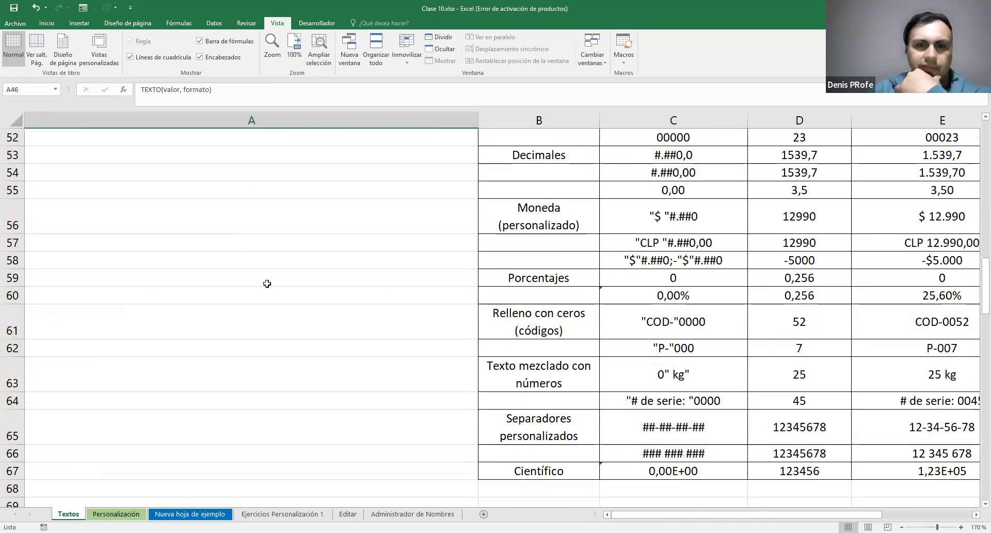
pyautogui.click(21, 353)
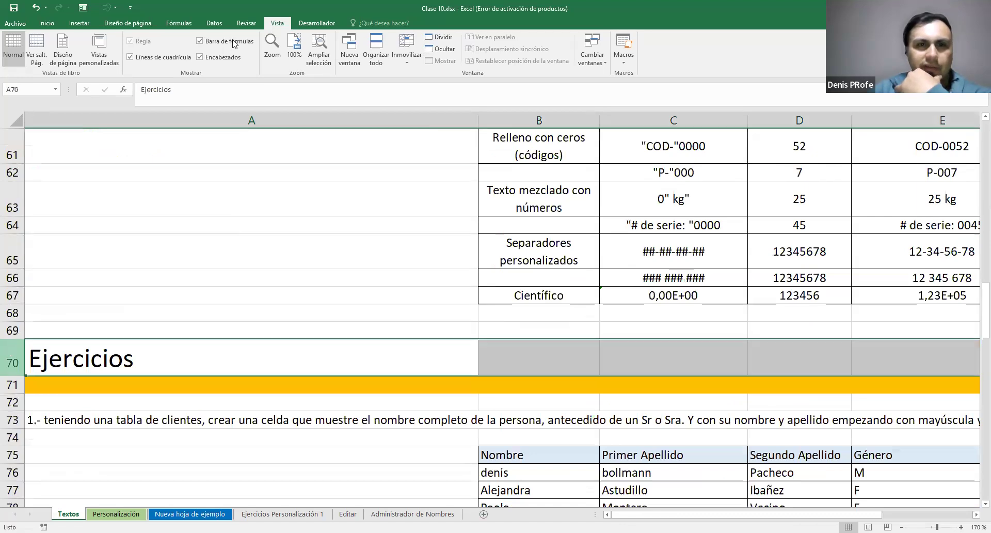
pyautogui.click(439, 38)
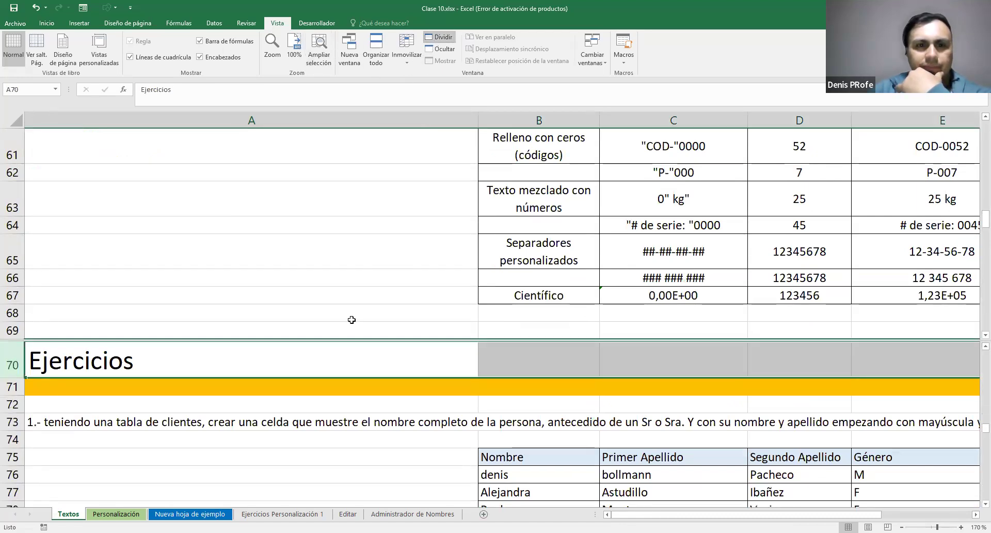
# Show the text formula list from row 7 in the upper pane and exercise 1 from row 73 in the lower pane
pyautogui.scroll(4, 352, 339)
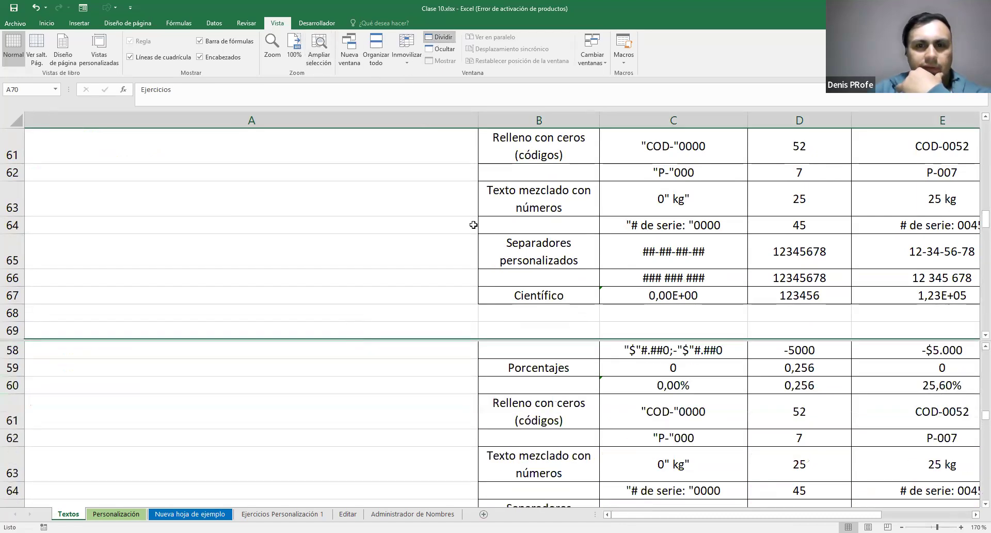
pyautogui.scroll(-2, 474, 224)
pyautogui.click(430, 154)
pyautogui.scroll(5, 421, 195)
pyautogui.scroll(14, 421, 196)
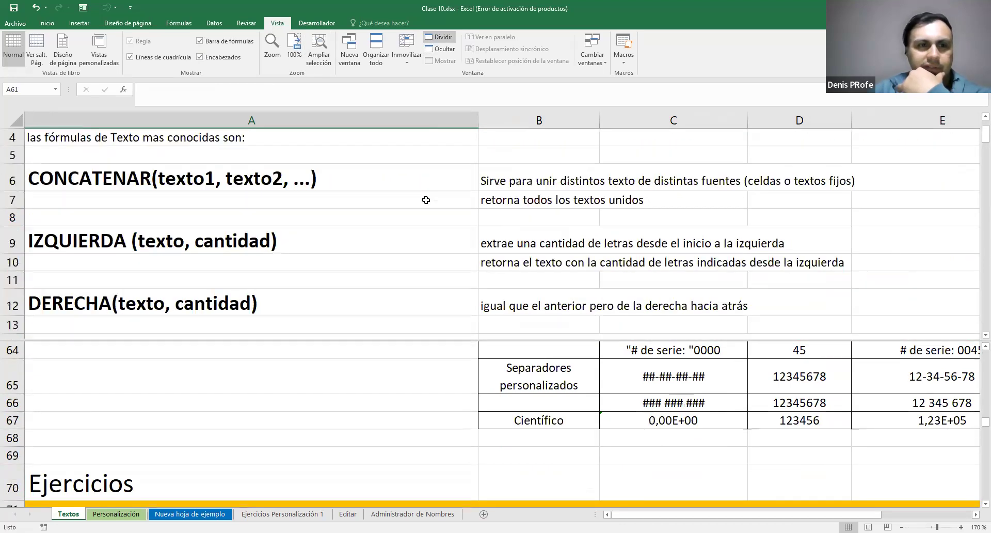
pyautogui.scroll(-1, 427, 198)
pyautogui.click(374, 431)
pyautogui.scroll(-4, 375, 431)
pyautogui.scroll(1, 374, 431)
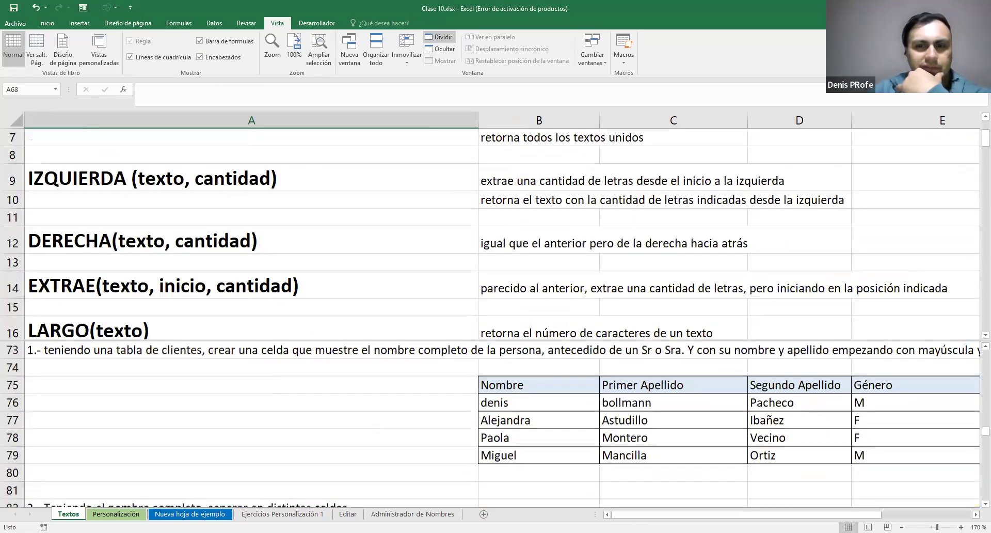
# Examine the exercise 1 table across to its RESULTADO column, checking gender cell E76 and the formula in F76
pyautogui.moveTo(841, 515)
pyautogui.mouseDown()
pyautogui.moveTo(890, 514)
pyautogui.moveTo(821, 515)
pyautogui.moveTo(834, 514)
pyautogui.mouseUp()
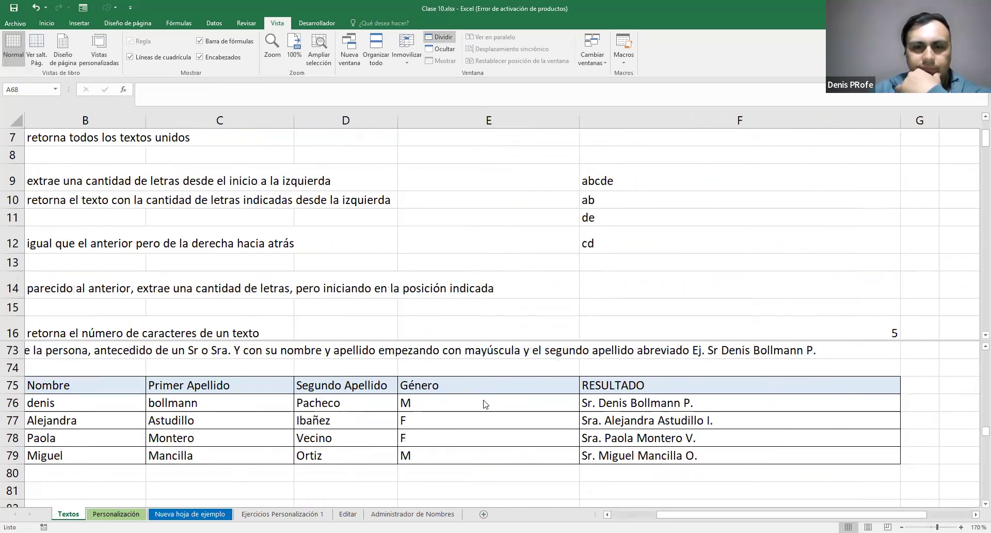
pyautogui.click(447, 409)
pyautogui.doubleClick(447, 409)
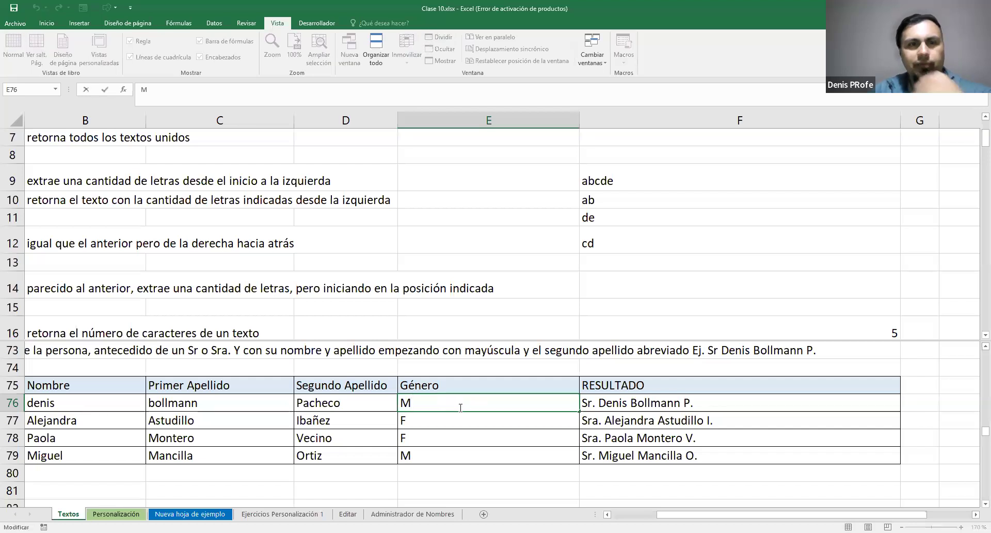
pyautogui.press('Escape')
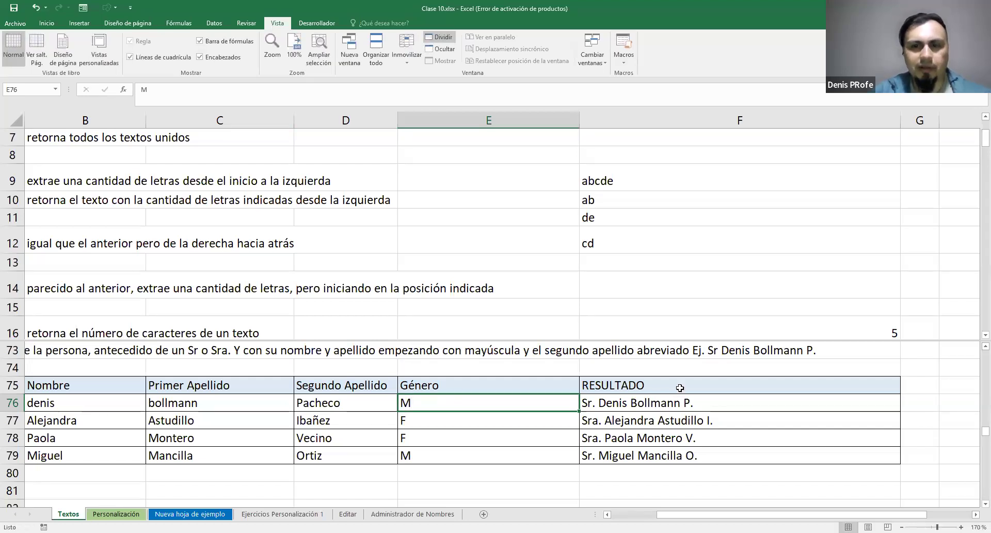
pyautogui.click(687, 403)
pyautogui.moveTo(742, 515); pyautogui.dragTo(692, 515)
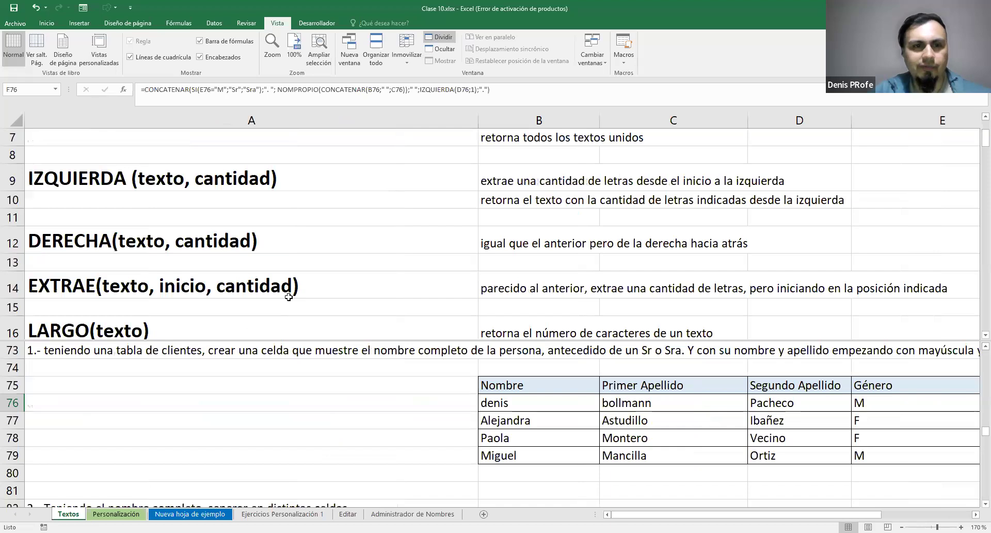
# Show the formula list from LARGO in row 16 in the upper pane and exercise 2 from row 82 in the lower pane
pyautogui.scroll(6, 289, 294)
pyautogui.scroll(-2, 310, 269)
pyautogui.click(328, 231)
pyautogui.scroll(2, 335, 231)
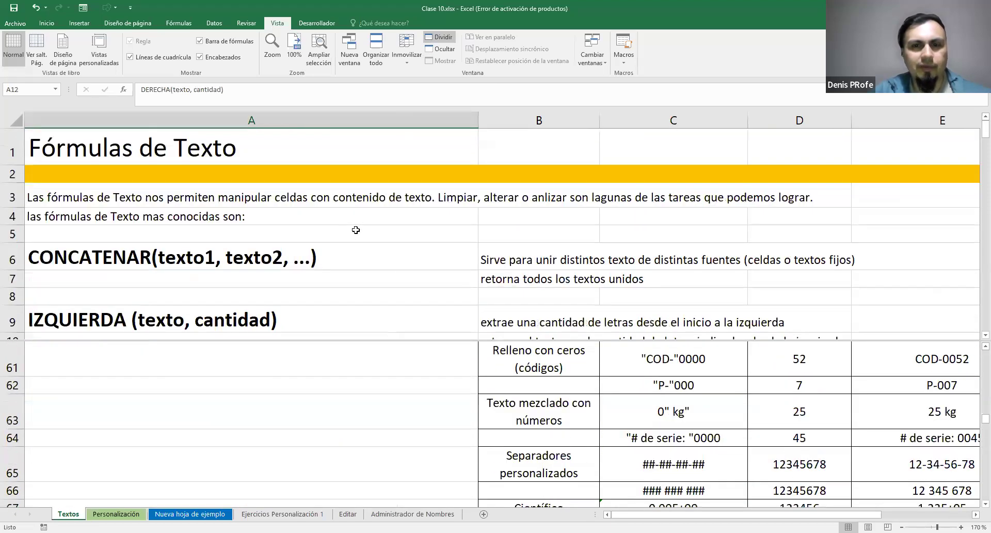
pyautogui.scroll(-9, 361, 228)
pyautogui.scroll(-4, 381, 229)
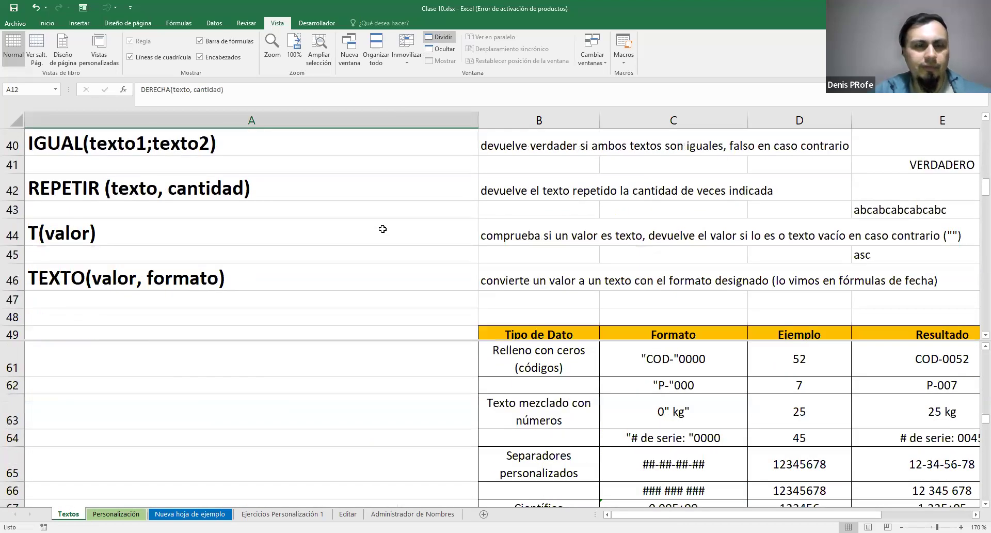
pyautogui.scroll(8, 382, 228)
pyautogui.click(404, 414)
pyautogui.scroll(-4, 413, 415)
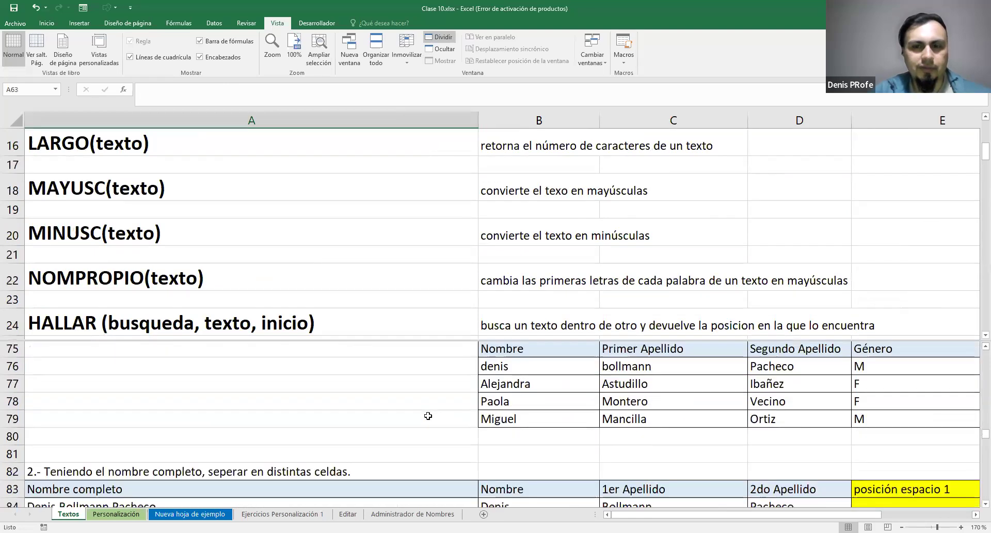
pyautogui.scroll(1, 427, 416)
pyautogui.scroll(-3, 464, 403)
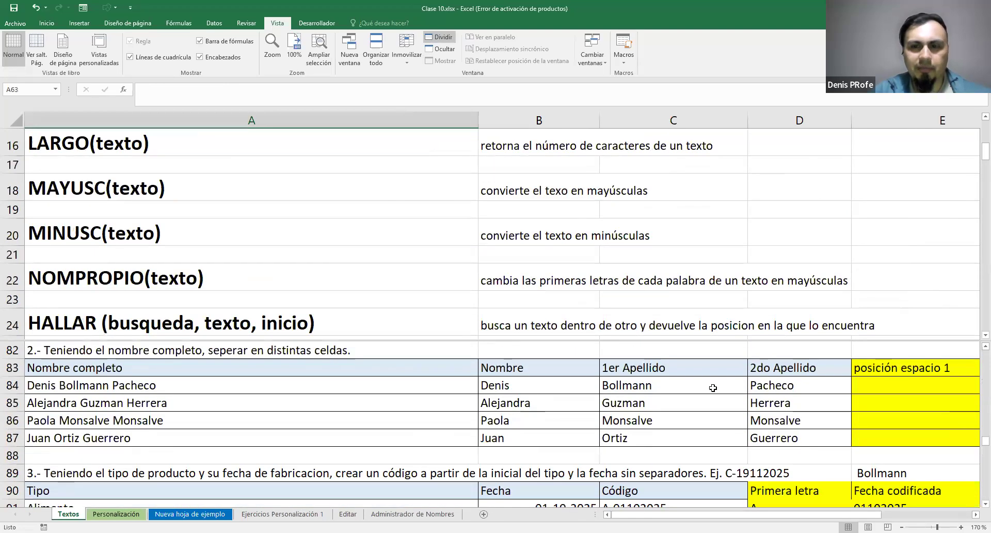
# Show the upper pane from NOMPROPIO in row 22 and set the sheet zoom to 150%
pyautogui.click(261, 254)
pyautogui.scroll(5, 264, 253)
pyautogui.scroll(-7, 215, 162)
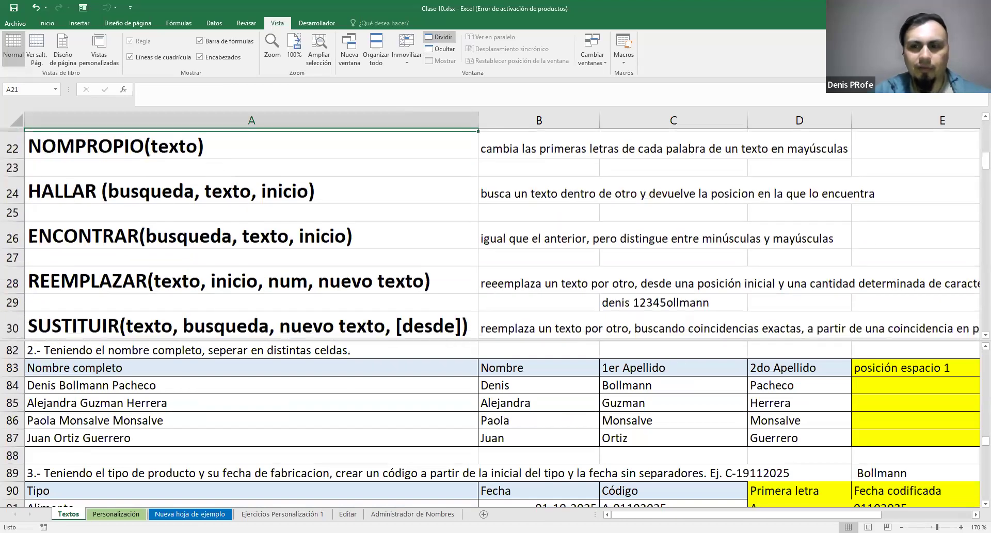
pyautogui.scroll(-1, 495, 233)
pyautogui.scroll(-2, 874, 506)
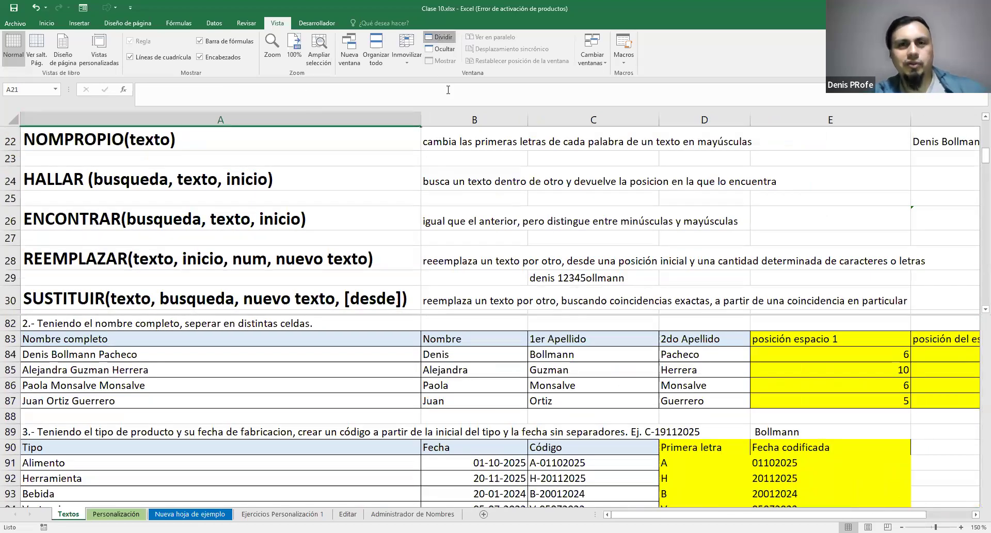
# Remove the split from the Textos sheet and go to cell G9 on the Personalización sheet
pyautogui.click(438, 40)
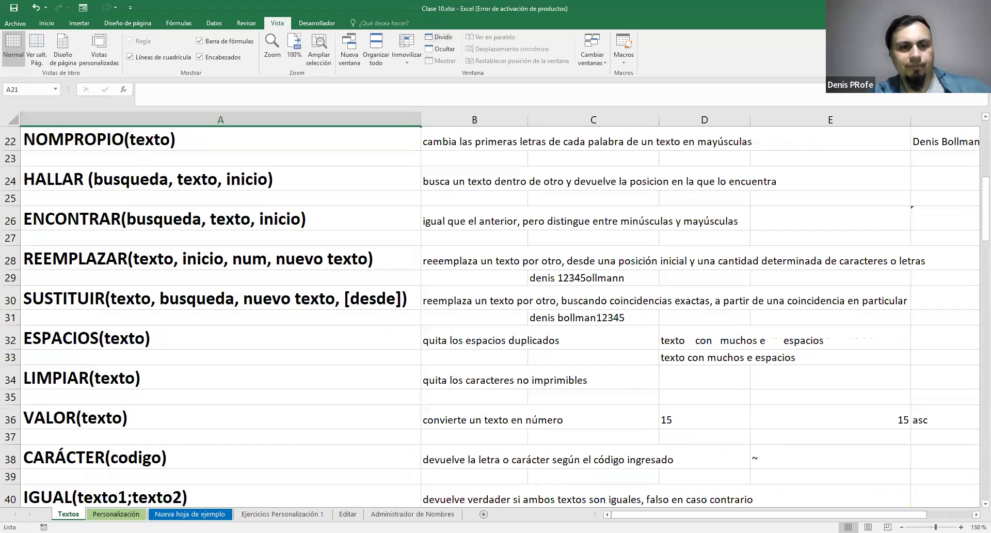
pyautogui.click(116, 513)
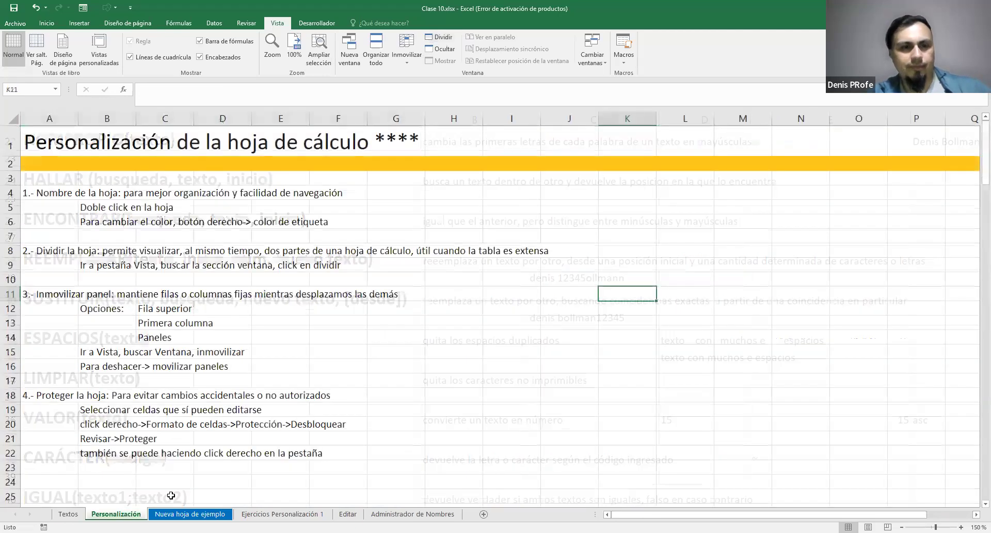
pyautogui.click(394, 268)
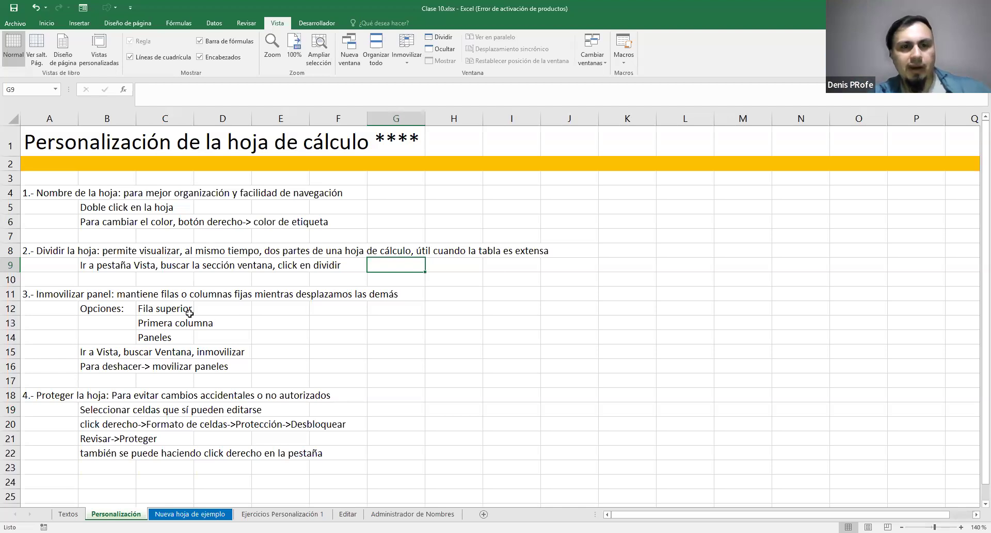
# Review the freeze-panel notes in C12:C14 and B15:D16, comparing the three listed options with the Inmovilizar choices
pyautogui.moveTo(153, 309); pyautogui.dragTo(155, 333)
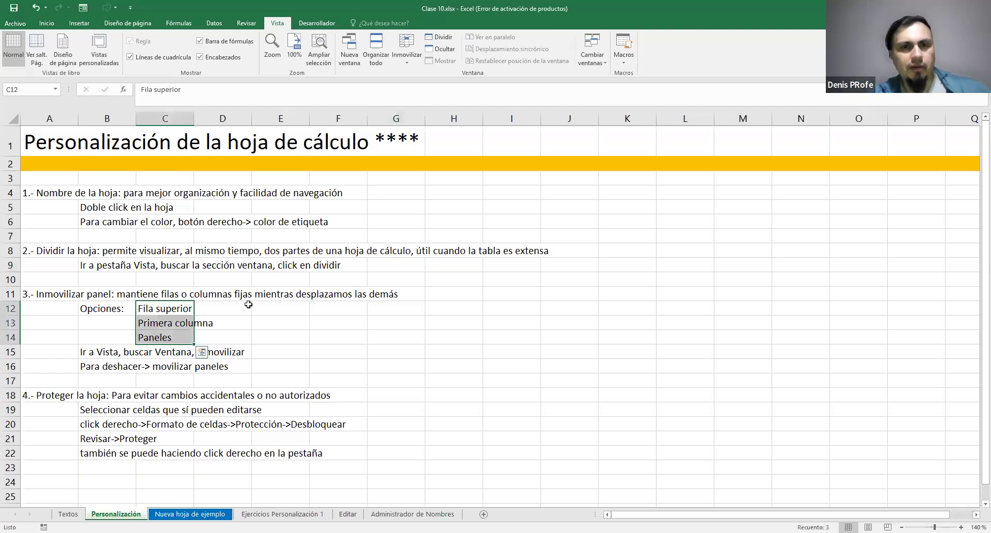
pyautogui.moveTo(103, 355); pyautogui.dragTo(219, 365)
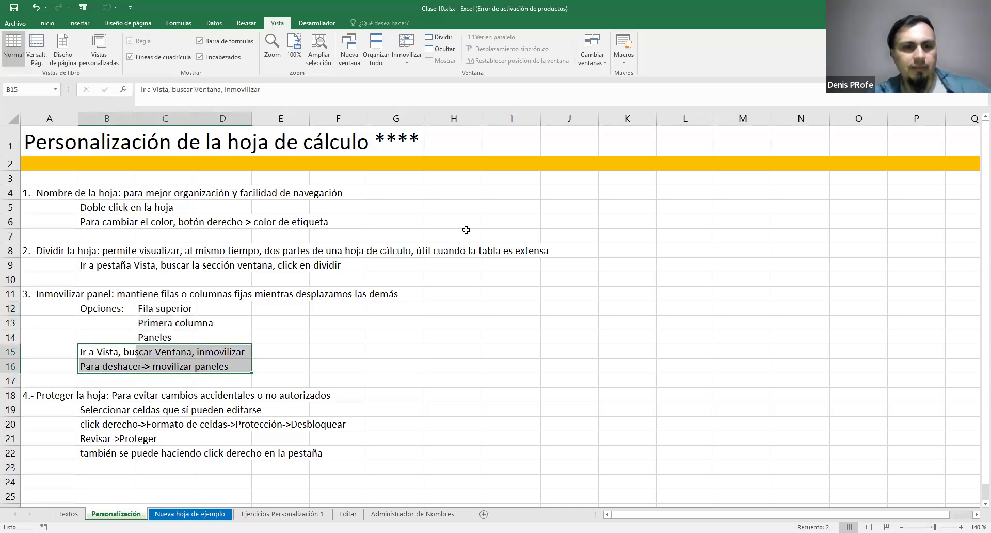
pyautogui.click(407, 59)
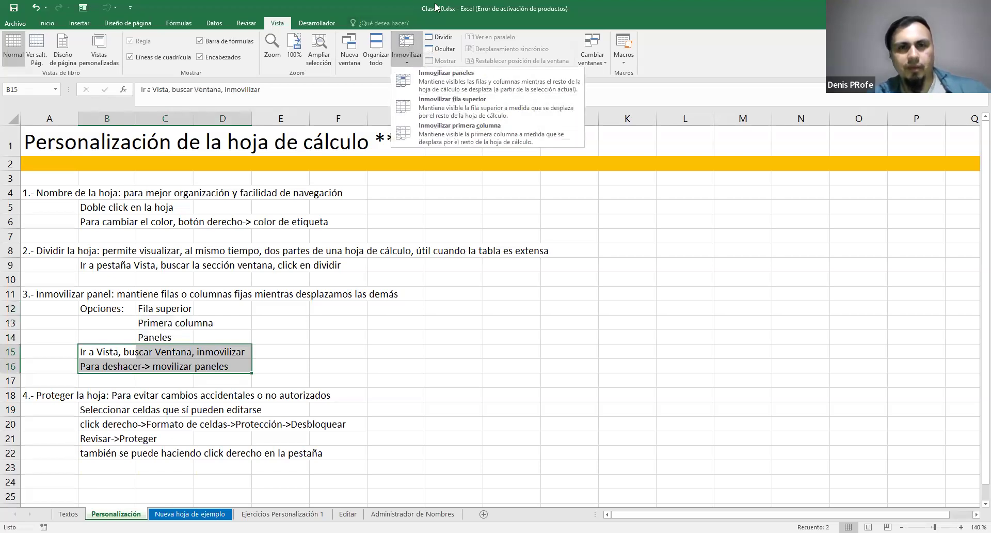
pyautogui.click(157, 311)
pyautogui.click(159, 324)
pyautogui.click(159, 339)
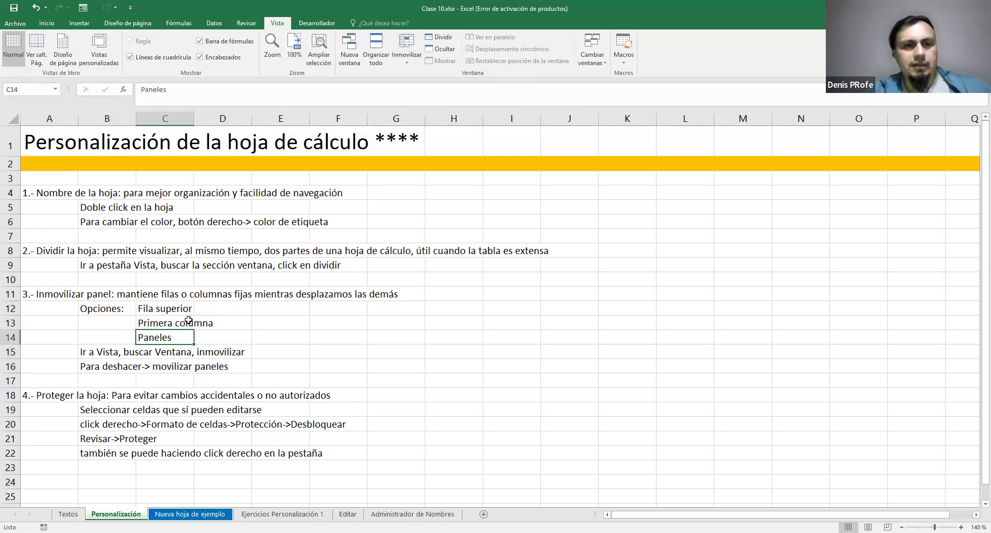
pyautogui.click(165, 312)
pyautogui.click(379, 295)
pyautogui.click(398, 396)
pyautogui.click(462, 338)
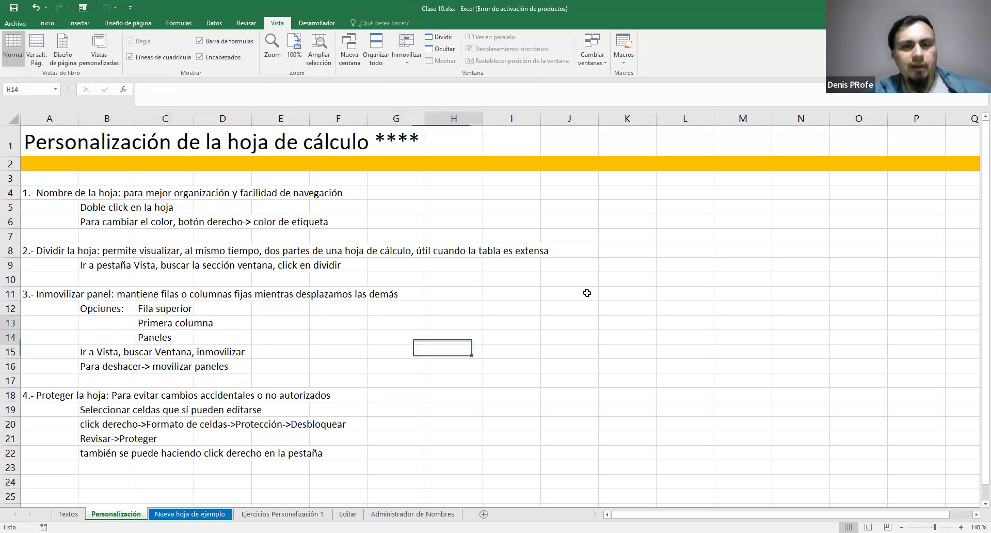
pyautogui.click(103, 325)
pyautogui.click(462, 400)
pyautogui.click(569, 338)
pyautogui.click(385, 241)
pyautogui.moveTo(408, 410); pyautogui.dragTo(357, 411)
pyautogui.moveTo(511, 407); pyautogui.dragTo(522, 397)
pyautogui.click(574, 351)
pyautogui.click(511, 310)
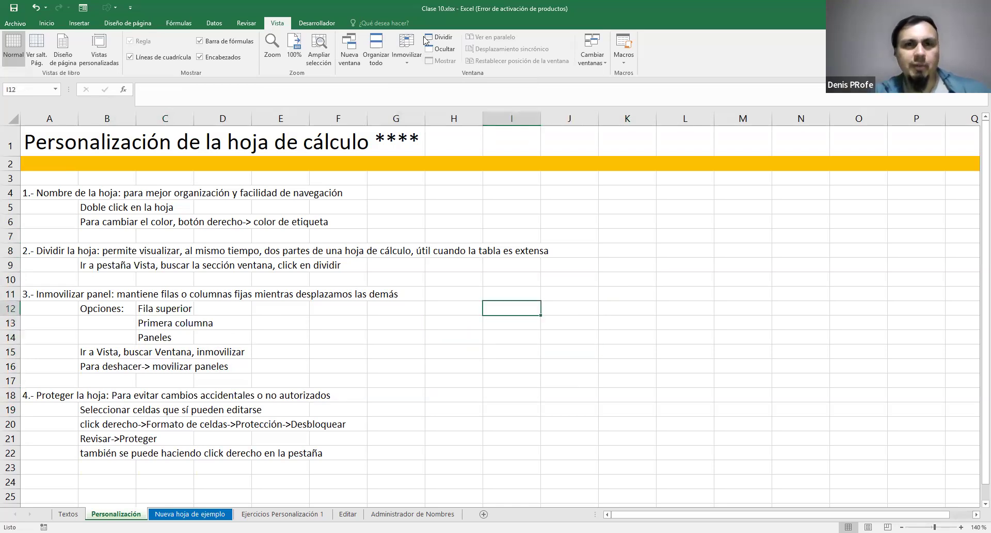
# Freeze the top row of the Personalización sheet and check the title row against the lower rows
pyautogui.click(413, 58)
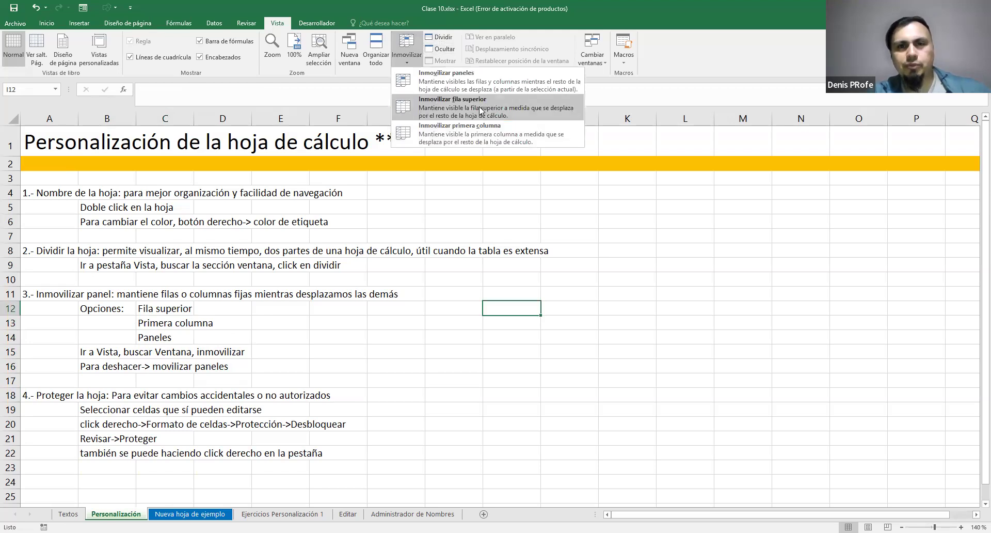
pyautogui.click(453, 108)
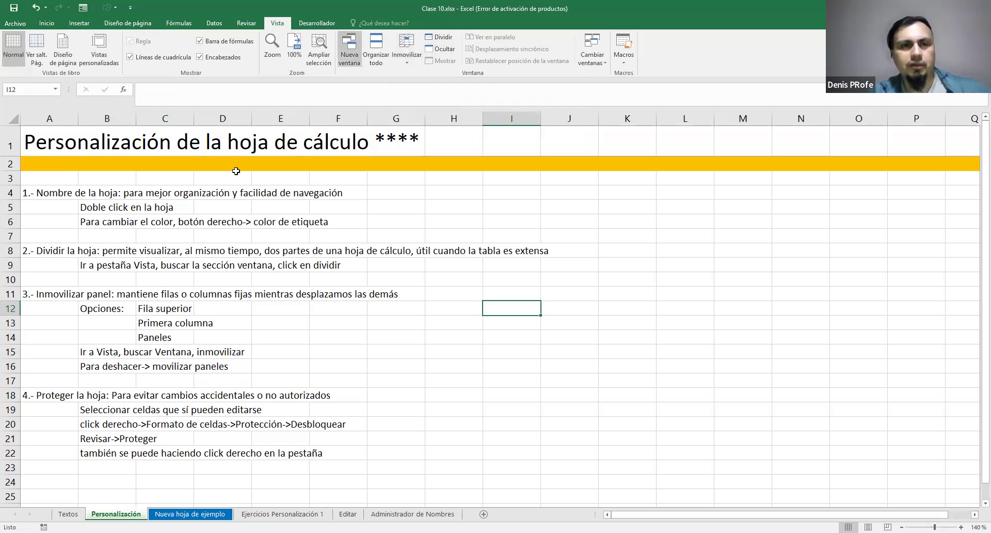
pyautogui.scroll(-6, 517, 206)
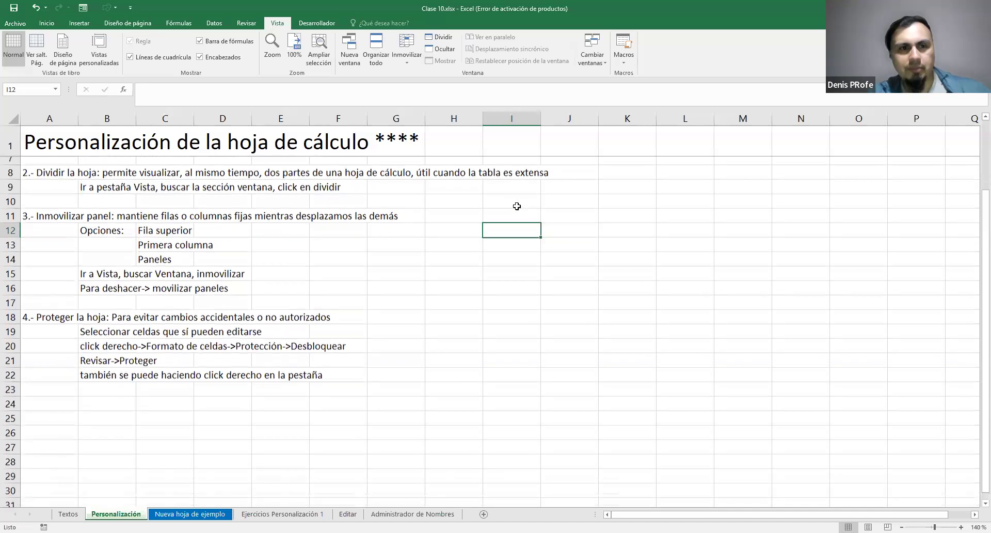
pyautogui.scroll(6, 517, 206)
pyautogui.scroll(-8, 517, 206)
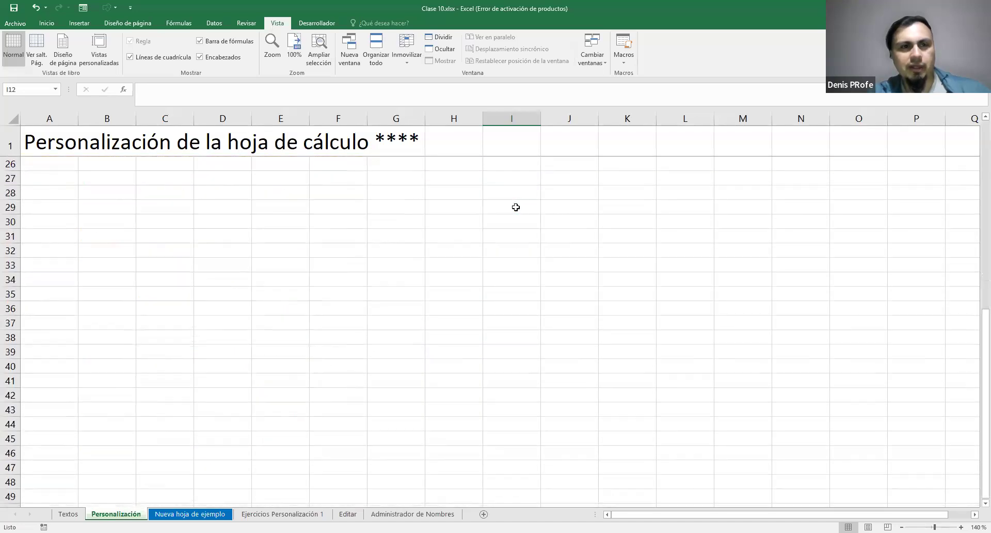
pyautogui.scroll(5, 517, 206)
# Select row 1 and examine how the frozen title row behaves as the notes below it move up and down
pyautogui.click(10, 147)
pyautogui.scroll(3, 406, 251)
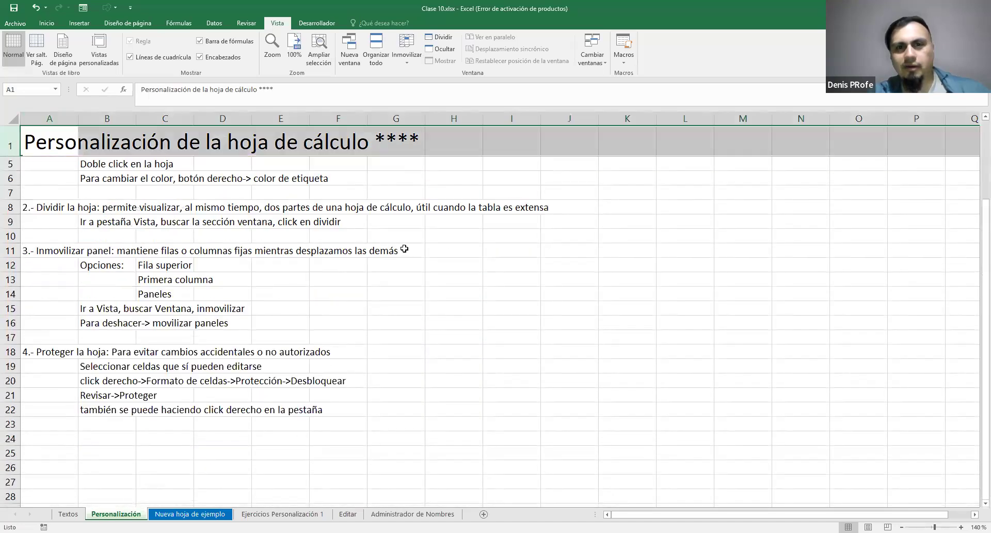
pyautogui.scroll(-3, 407, 248)
pyautogui.scroll(-5, 407, 247)
pyautogui.scroll(6, 406, 247)
pyautogui.scroll(-6, 406, 247)
pyautogui.scroll(8, 407, 247)
pyautogui.scroll(-6, 408, 239)
pyautogui.scroll(6, 407, 240)
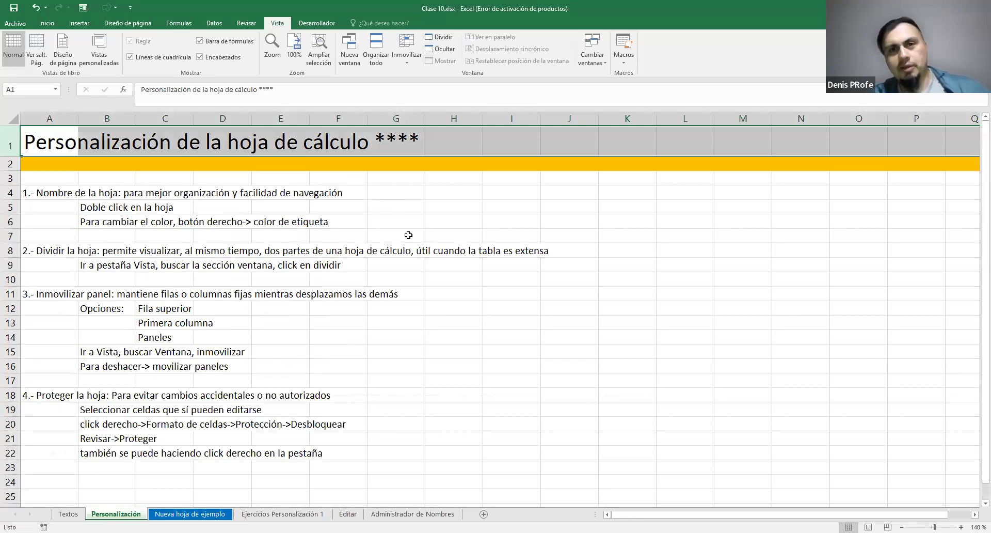
pyautogui.scroll(-4, 409, 235)
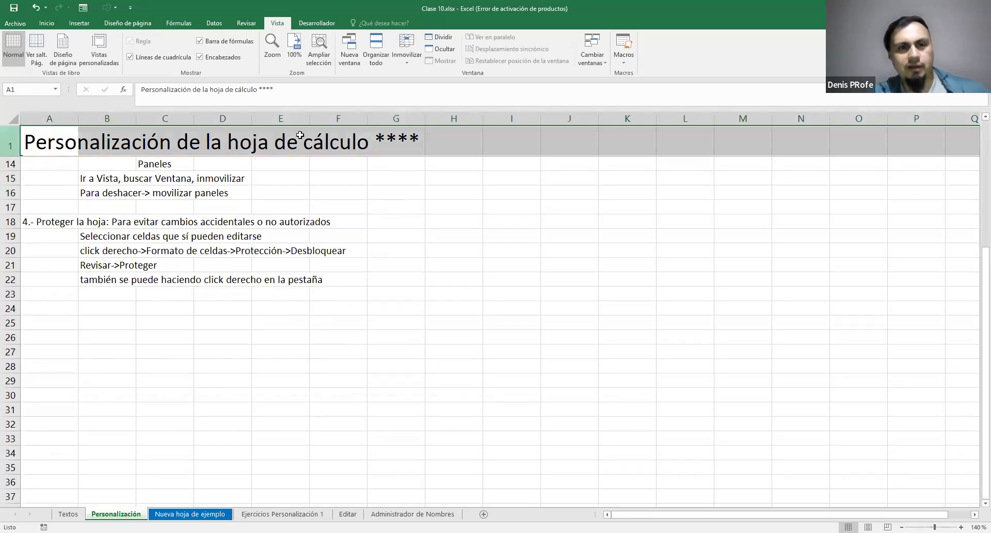
pyautogui.scroll(-1, 381, 200)
pyautogui.scroll(3, 465, 159)
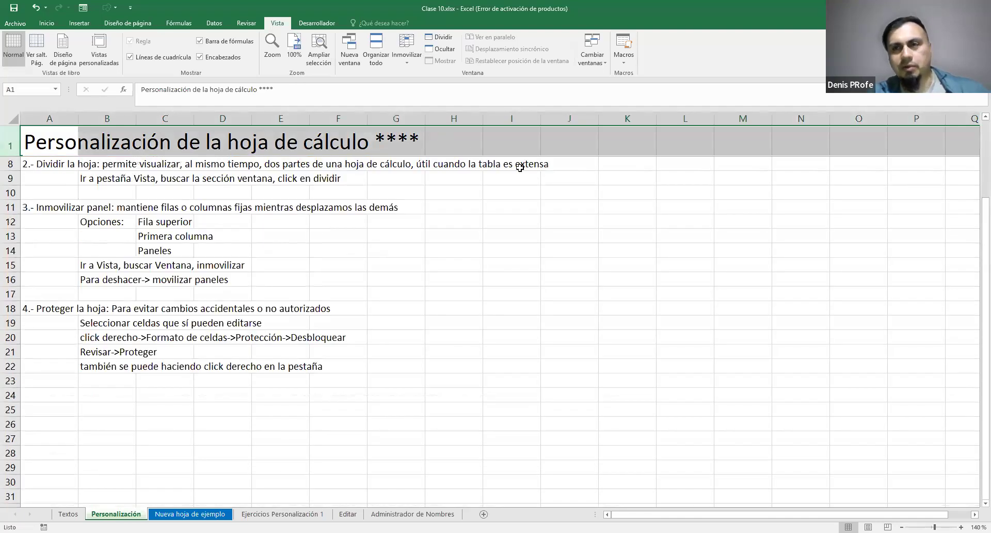
pyautogui.scroll(2, 436, 265)
pyautogui.scroll(-7, 437, 264)
pyautogui.scroll(7, 438, 264)
pyautogui.scroll(-6, 438, 264)
pyautogui.scroll(6, 438, 261)
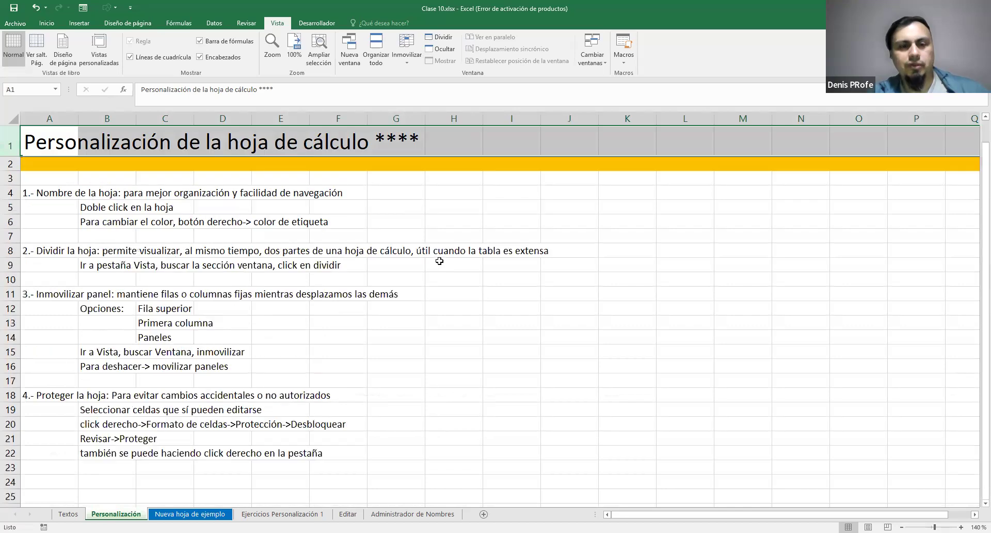
# Examine the sales table on the Ejercicios Personalización 1 sheet from its headers down to the last record in row 301
pyautogui.click(219, 514)
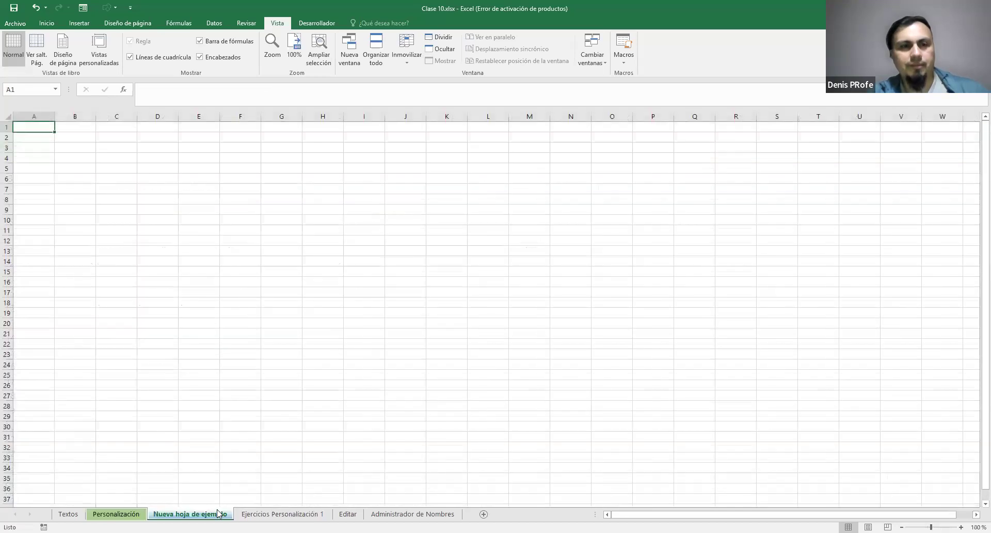
pyautogui.click(279, 514)
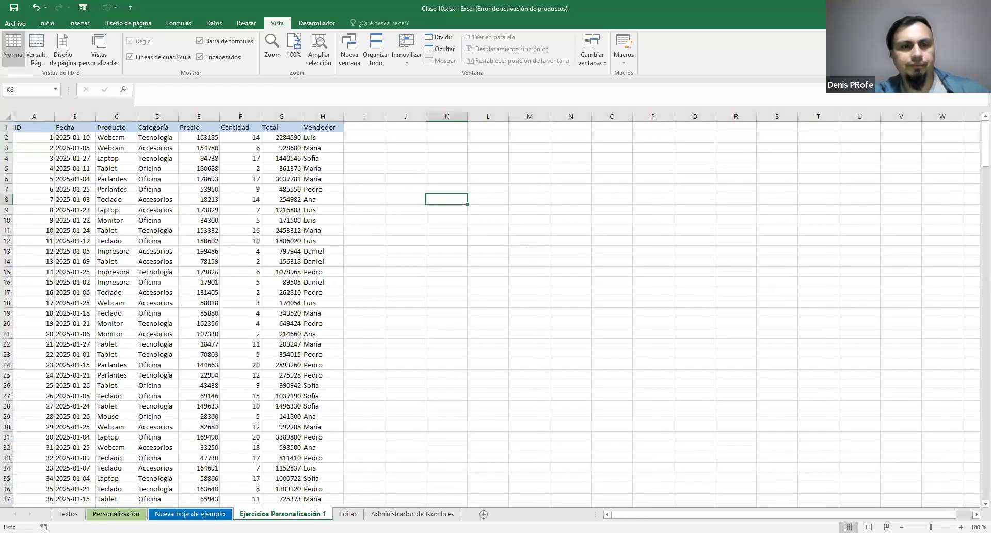
pyautogui.scroll(6, 206, 252)
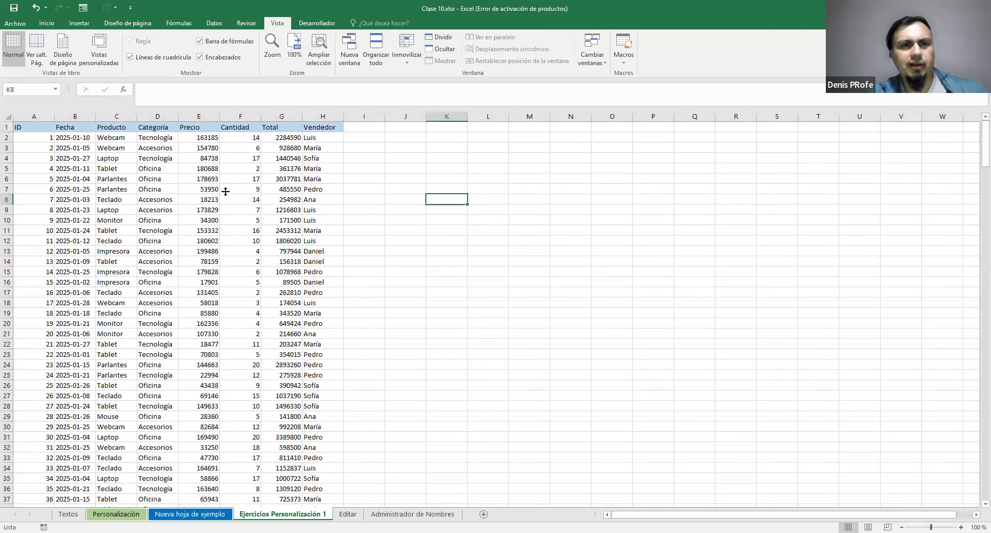
pyautogui.scroll(-5, 216, 173)
pyautogui.scroll(-20, 215, 173)
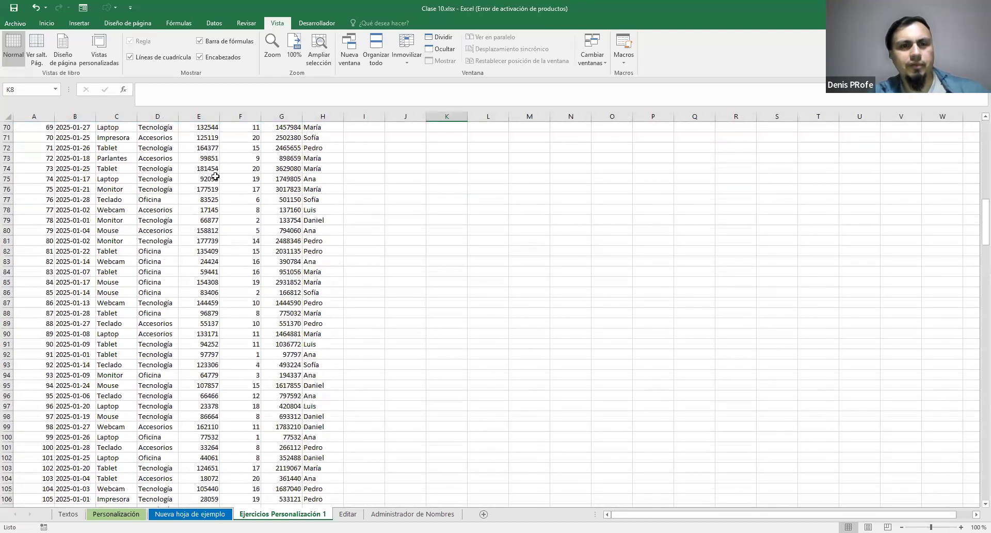
pyautogui.scroll(-20, 216, 179)
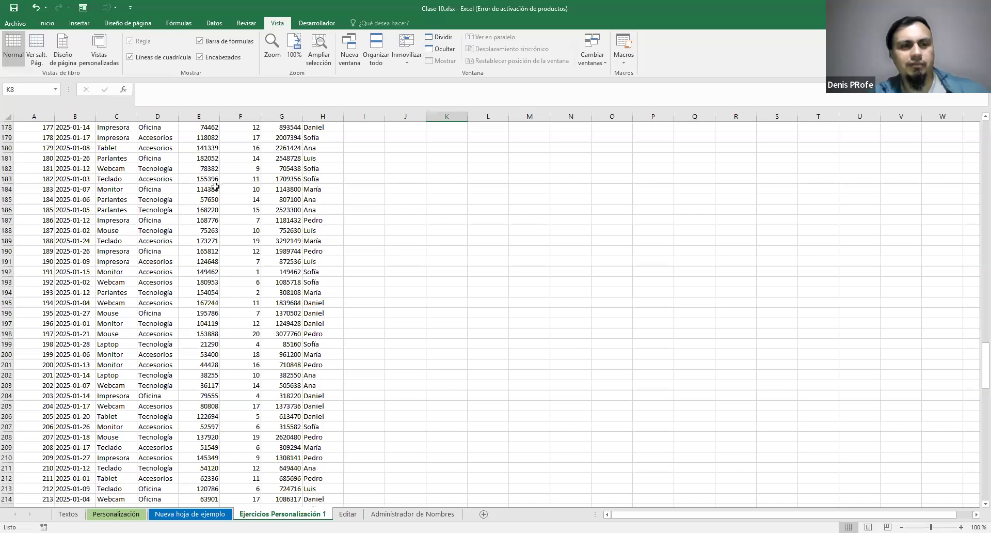
pyautogui.scroll(-14, 218, 195)
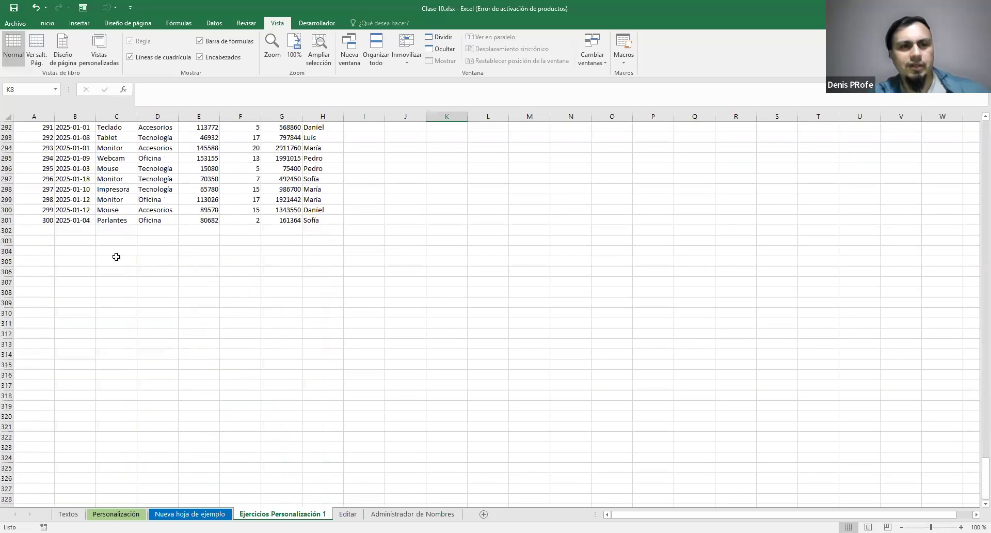
pyautogui.scroll(19, 116, 257)
pyautogui.scroll(20, 116, 257)
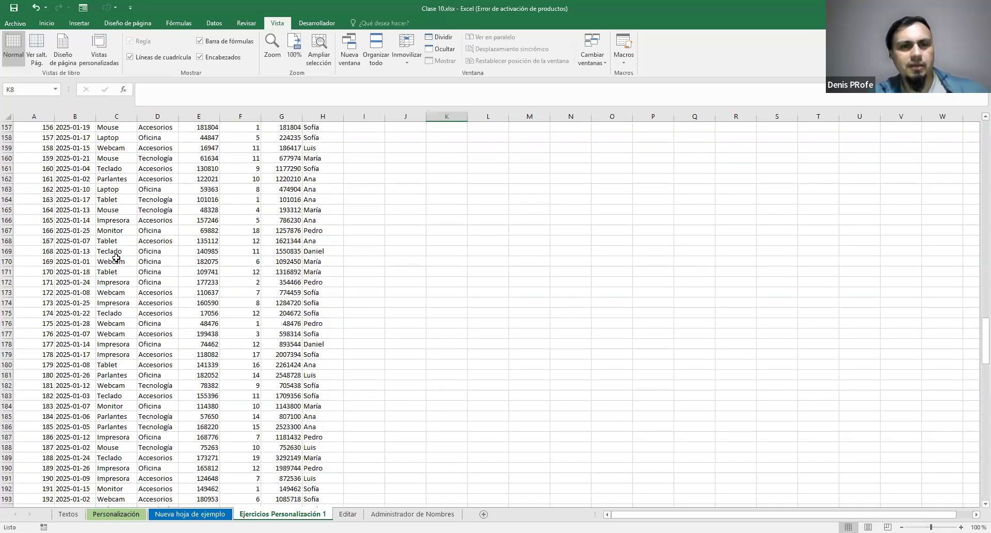
# Select the record in A124:H124 and inspect its figures in F124 and G124 without the headers in view
pyautogui.moveTo(48, 252); pyautogui.dragTo(302, 251)
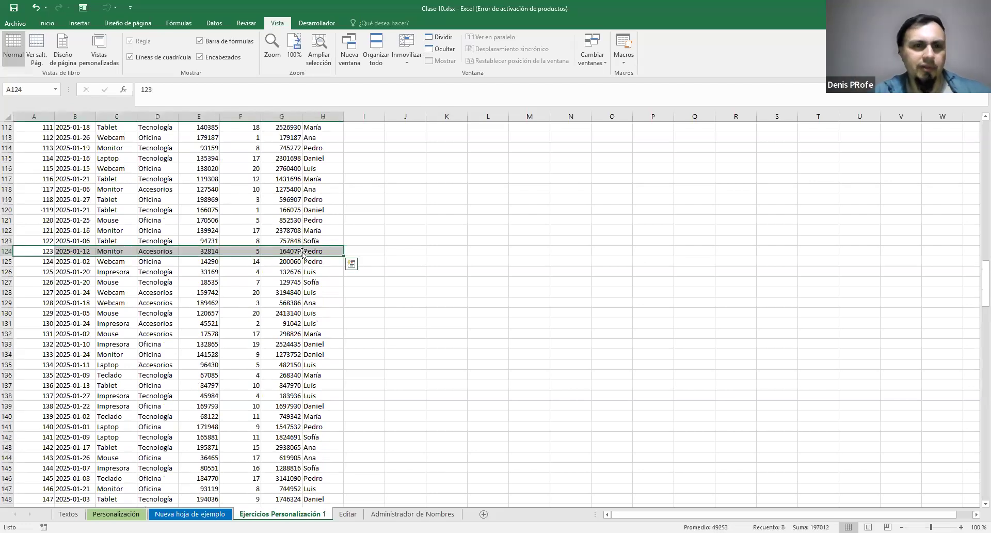
pyautogui.click(251, 251)
pyautogui.click(288, 251)
pyautogui.click(251, 251)
pyautogui.click(282, 252)
pyautogui.click(252, 250)
# Freeze the top row of the Ejercicios Personalización 1 sheet and browse the sales records past row 221 beneath the headers
pyautogui.scroll(20, 256, 253)
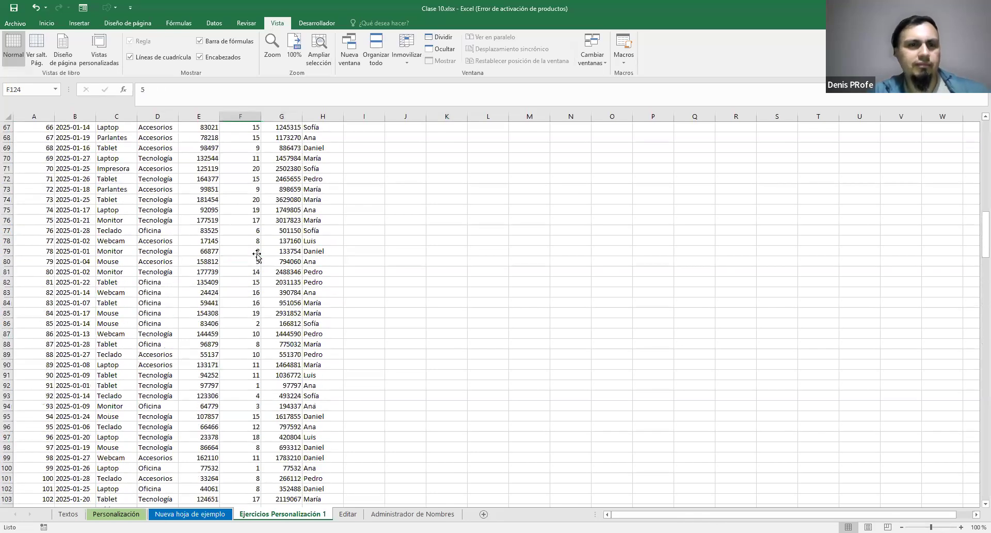
pyautogui.scroll(1, 256, 254)
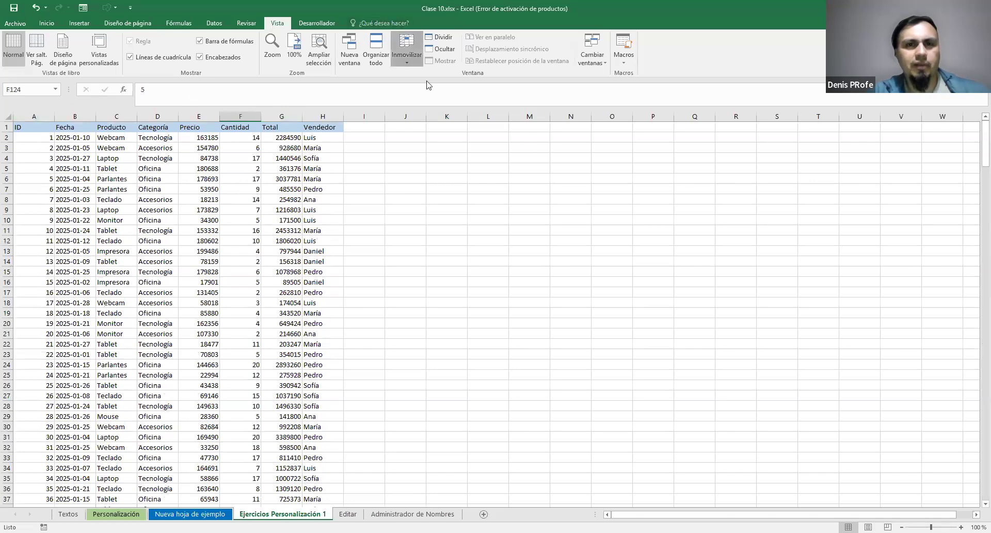
pyautogui.click(415, 57)
pyautogui.click(491, 108)
pyautogui.scroll(-11, 266, 216)
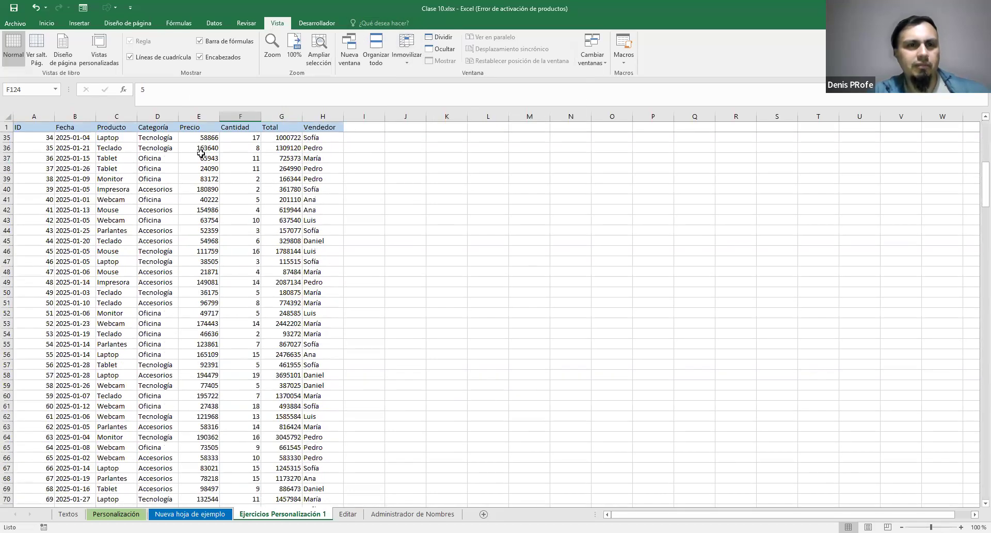
pyautogui.scroll(-20, 292, 219)
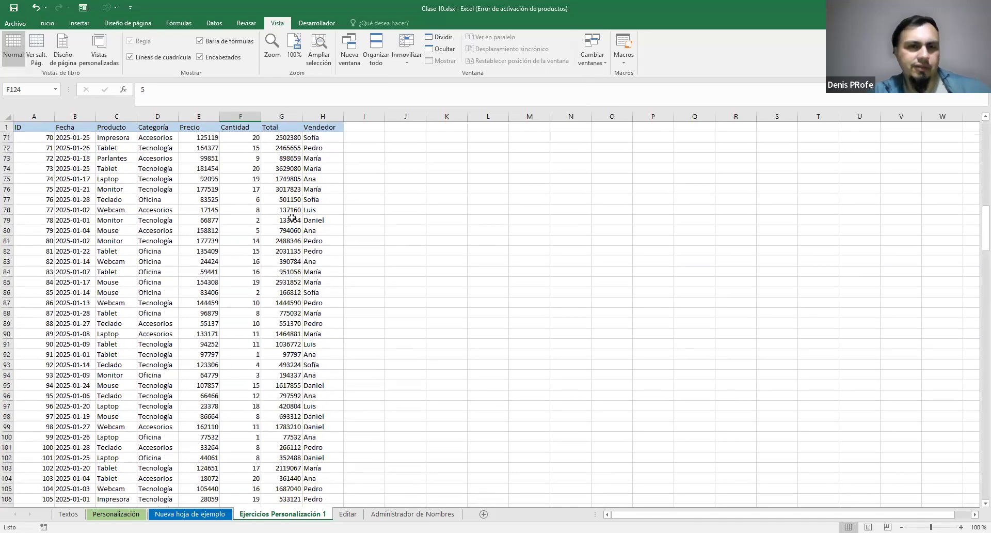
pyautogui.scroll(-14, 292, 219)
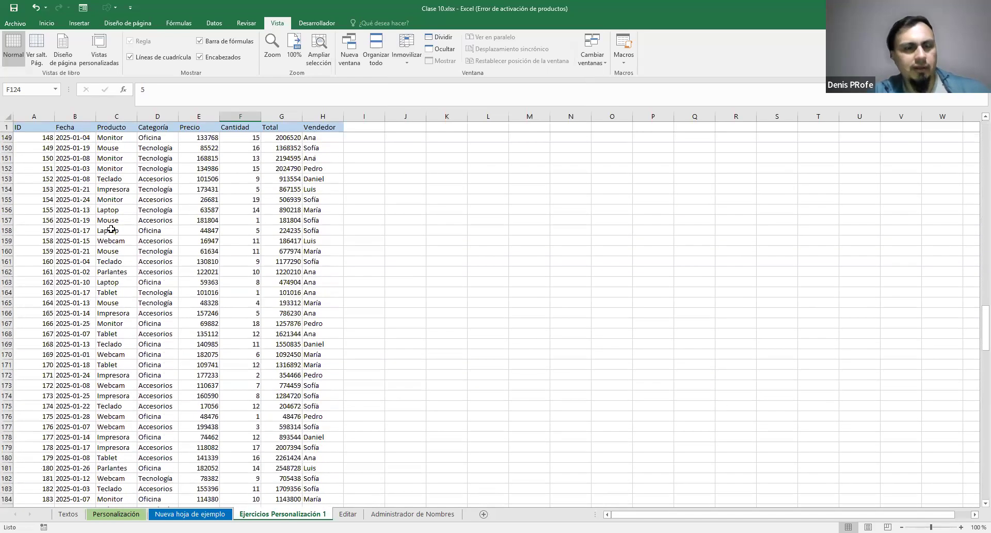
pyautogui.scroll(-20, 268, 295)
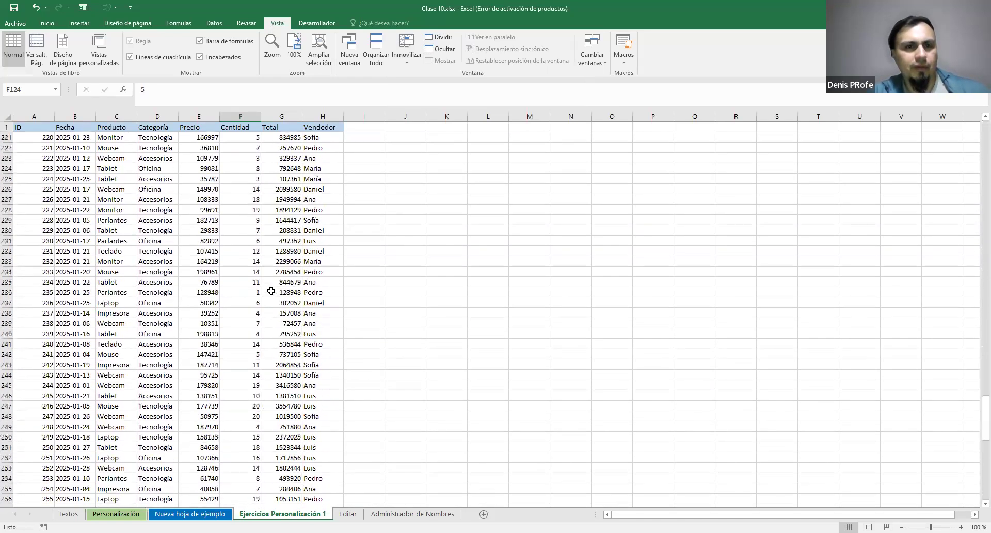
pyautogui.scroll(6, 296, 270)
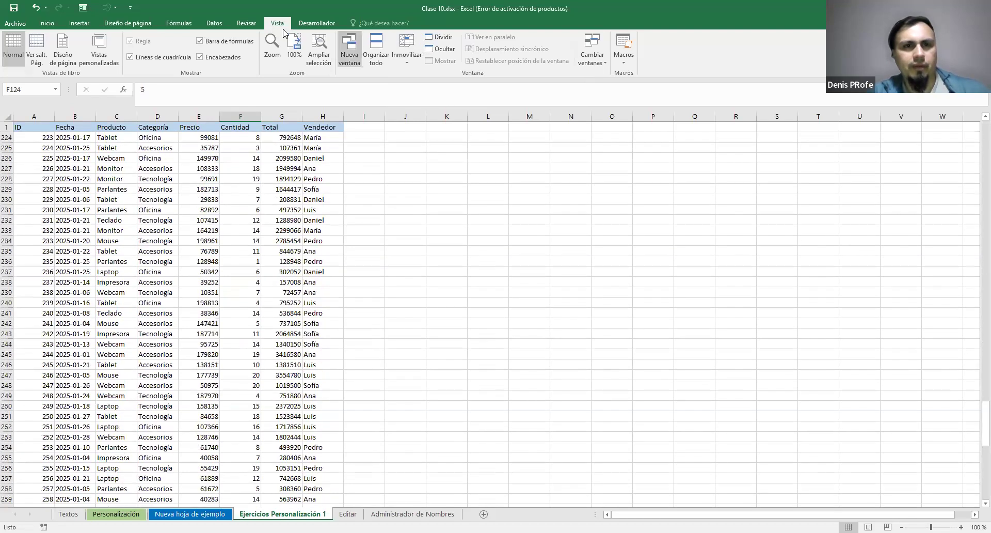
# Unfreeze the panes on the Personalización sheet and check that the title row moves with the notes below it
pyautogui.click(116, 514)
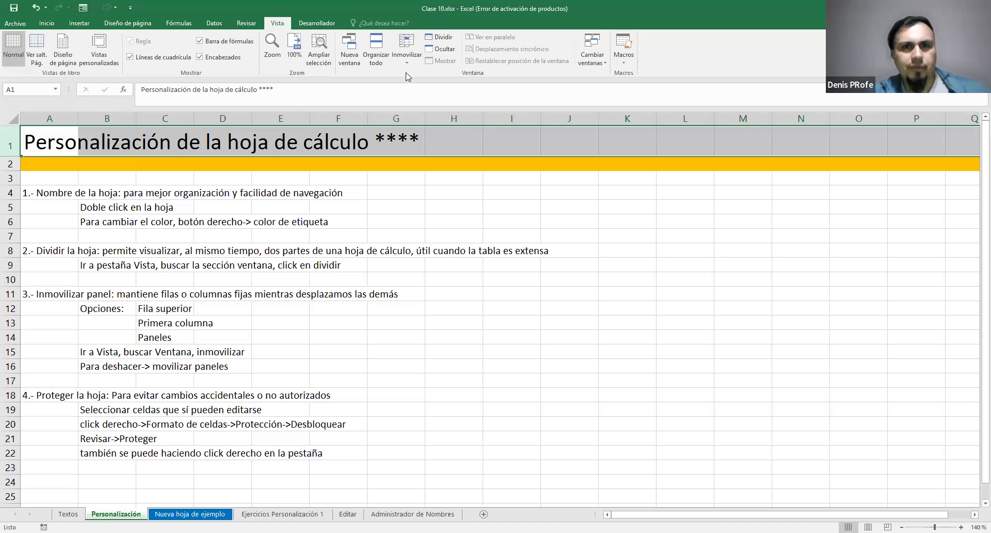
pyautogui.click(407, 56)
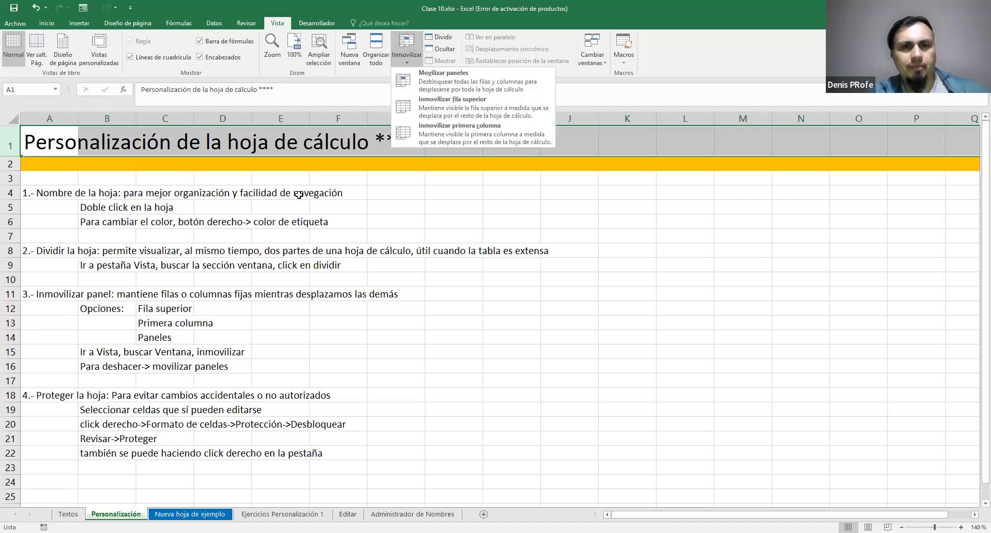
pyautogui.scroll(-2, 305, 217)
pyautogui.scroll(2, 276, 232)
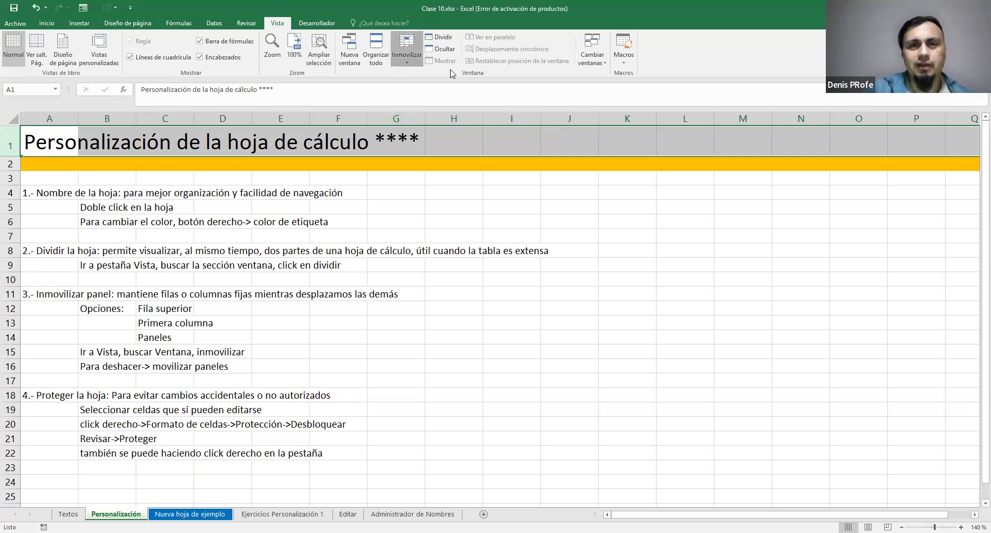
pyautogui.click(405, 61)
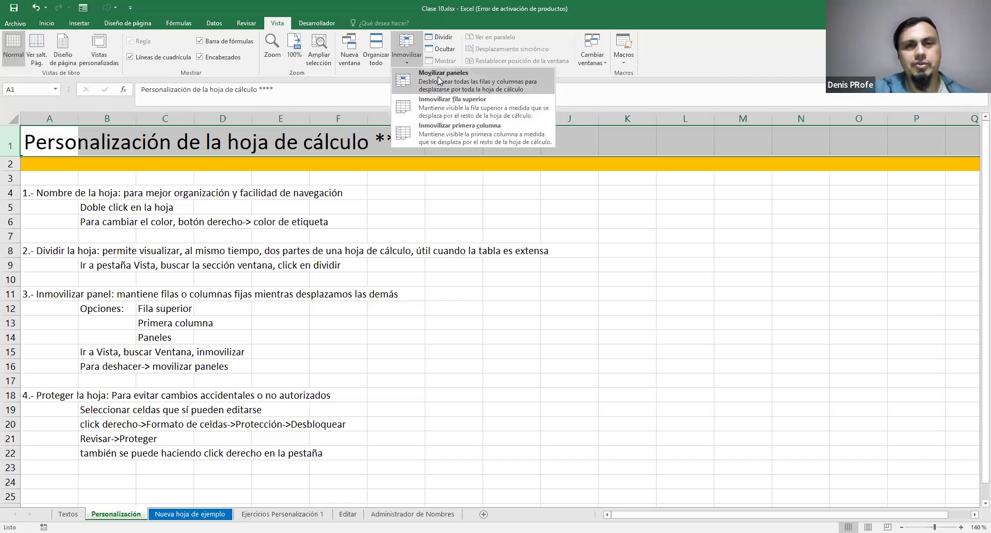
pyautogui.click(447, 75)
pyautogui.click(414, 205)
pyautogui.scroll(-4, 414, 206)
pyautogui.scroll(3, 413, 206)
pyautogui.scroll(1, 414, 206)
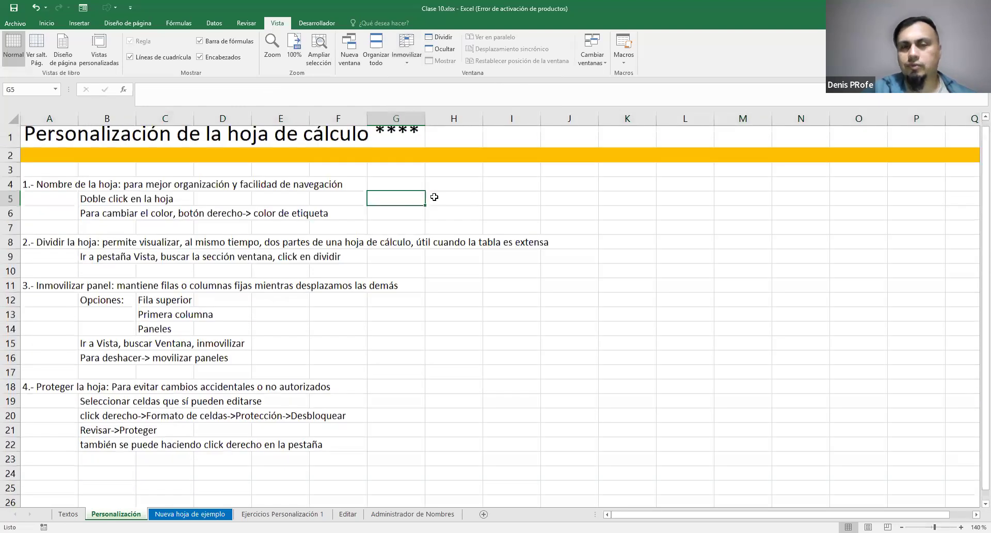
pyautogui.scroll(-1, 434, 196)
pyautogui.scroll(1, 435, 199)
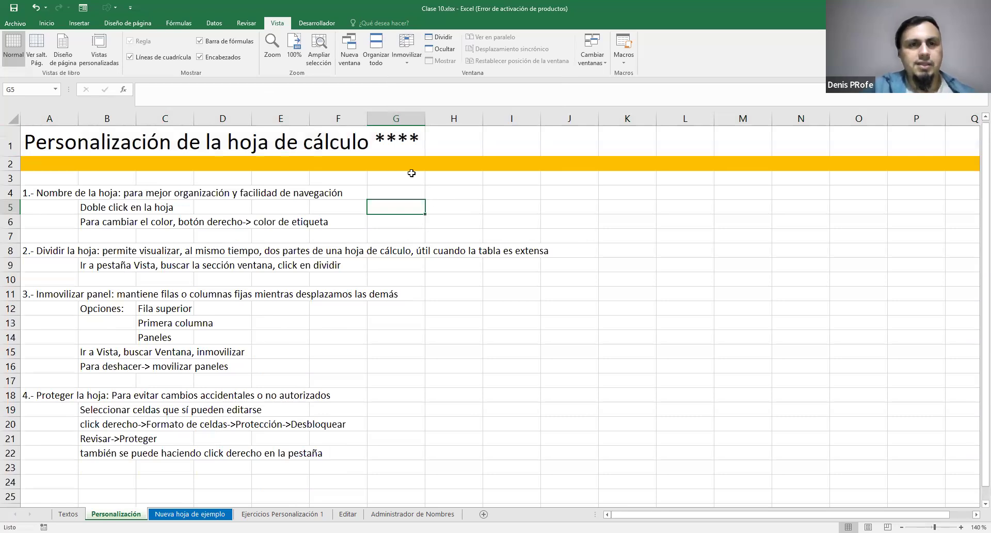
# Select cell H7 and freeze the first column of the Personalización sheet
pyautogui.click(462, 233)
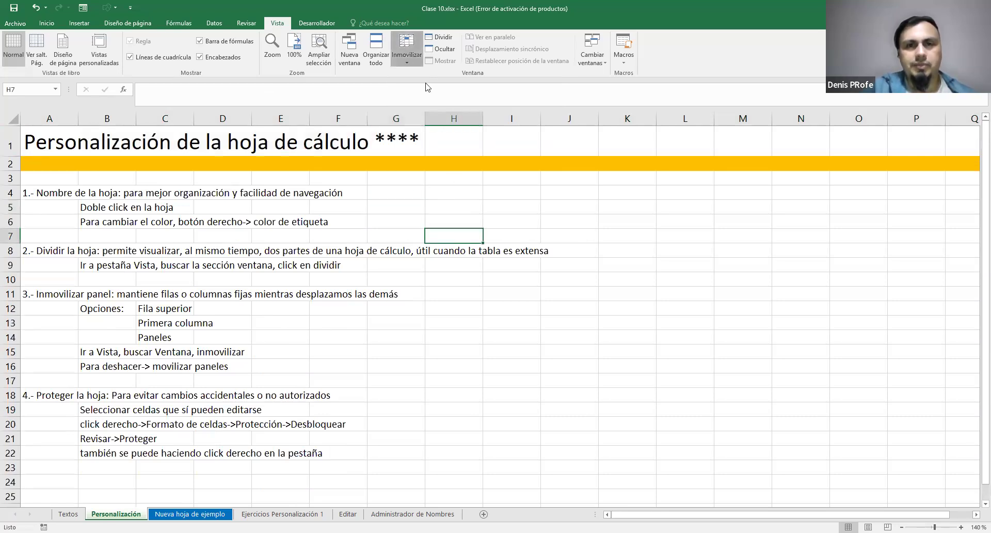
pyautogui.click(415, 58)
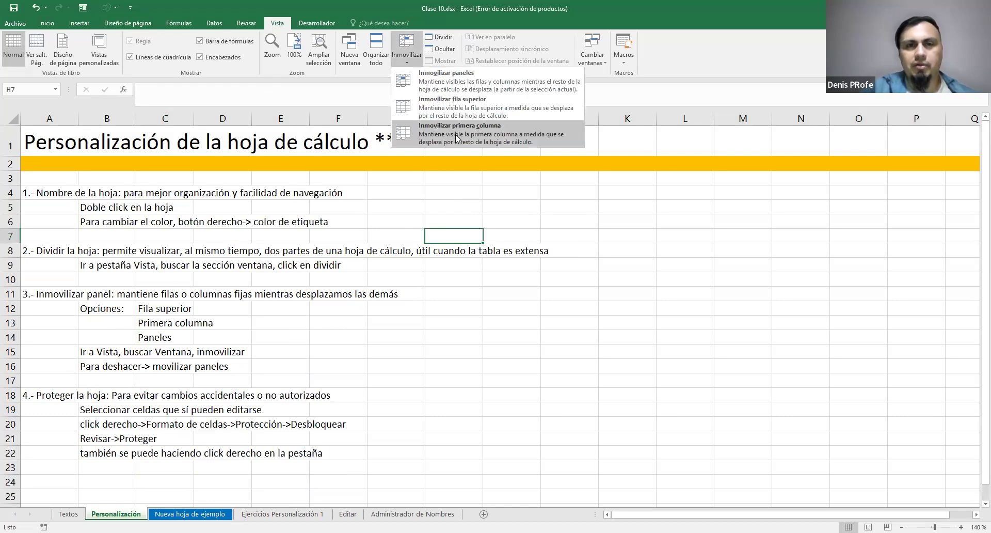
pyautogui.press('Return')
# Examine how frozen column A behaves as the notes move vertically and sideways, selecting the column to point it out
pyautogui.scroll(-3, 275, 201)
pyautogui.scroll(3, 275, 200)
pyautogui.scroll(-5, 275, 201)
pyautogui.scroll(5, 277, 207)
pyautogui.scroll(-3, 276, 207)
pyautogui.scroll(3, 284, 207)
pyautogui.moveTo(628, 515); pyautogui.dragTo(753, 515)
pyautogui.click(42, 114)
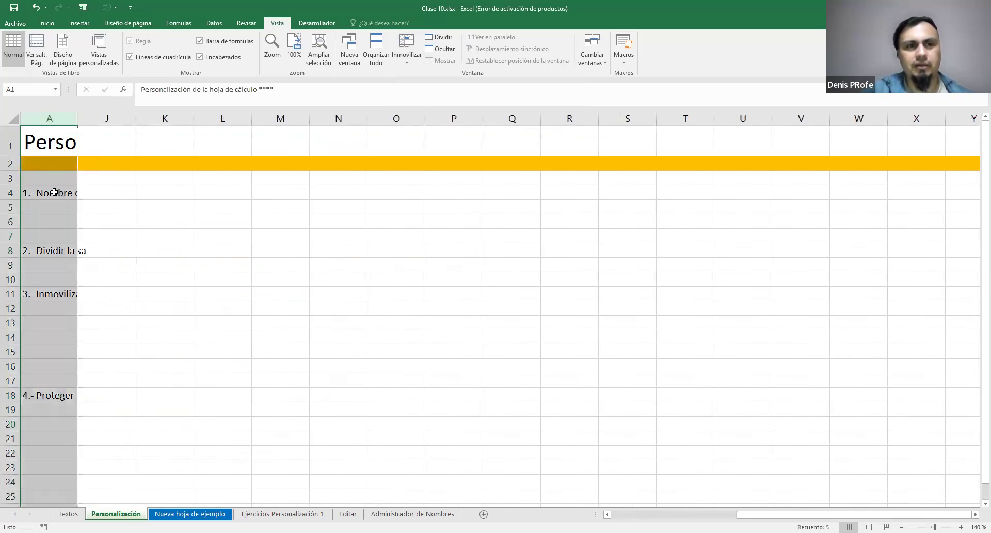
pyautogui.moveTo(888, 513); pyautogui.dragTo(632, 504)
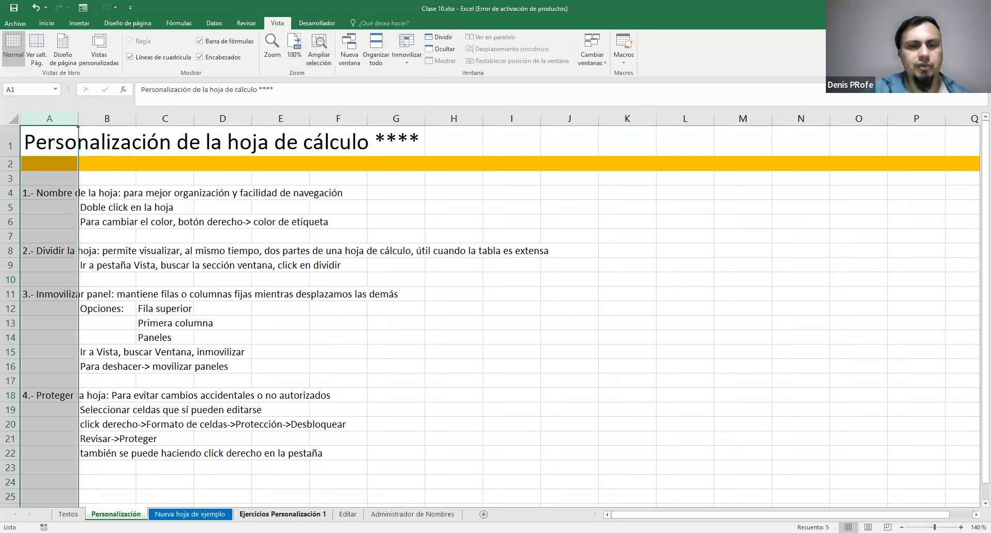
# Examine the grades table on the Editar sheet, selecting averages in R12:R19 and the single value in R14
pyautogui.click(282, 514)
pyautogui.click(342, 514)
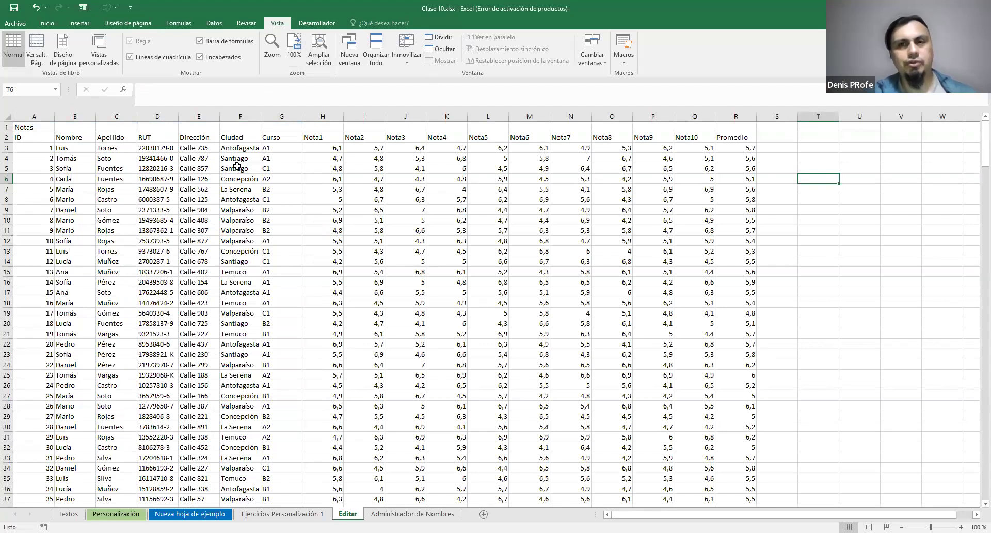
pyautogui.scroll(-2, 723, 225)
pyautogui.scroll(2, 735, 261)
pyautogui.moveTo(753, 234); pyautogui.dragTo(753, 325)
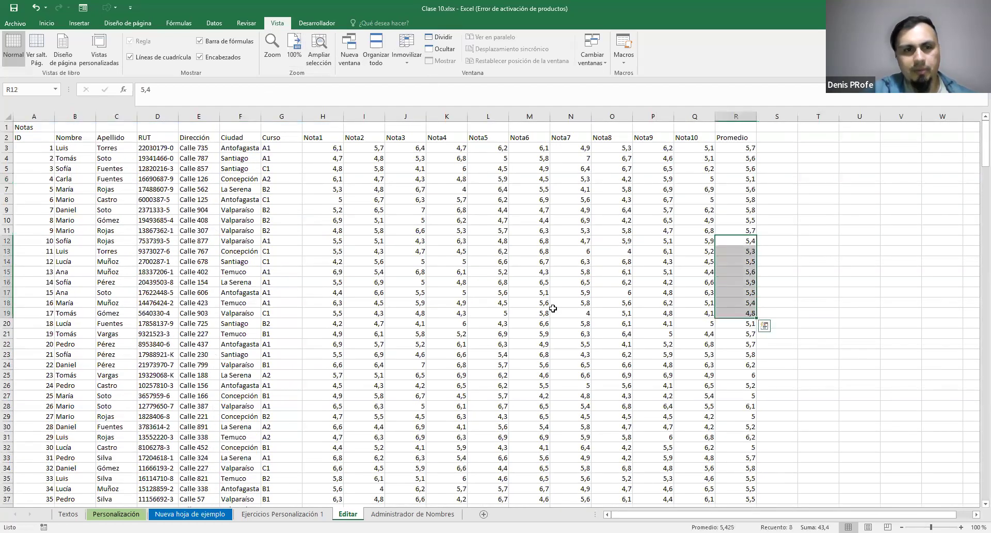
pyautogui.click(740, 261)
pyautogui.moveTo(795, 269); pyautogui.dragTo(764, 261)
pyautogui.click(747, 261)
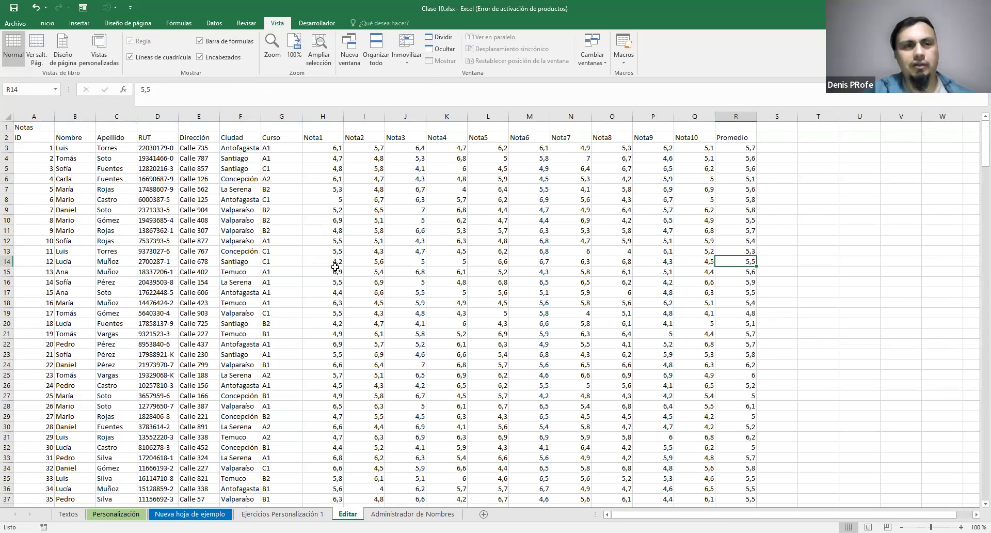
# Freeze the first column of the Editar sheet and browse sideways until the Promedio column sits beside the ID column
pyautogui.click(416, 54)
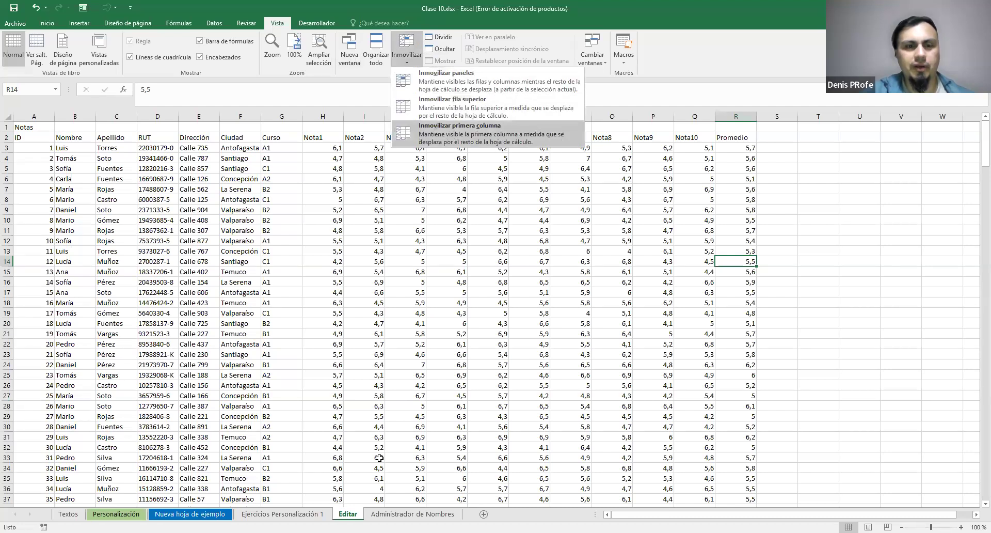
pyautogui.click(499, 138)
pyautogui.moveTo(664, 514); pyautogui.dragTo(697, 509)
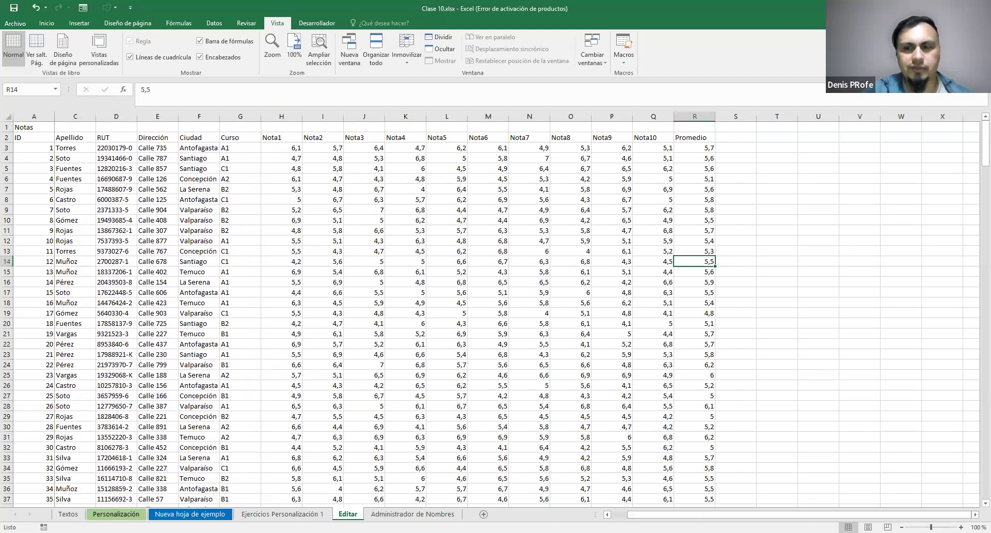
pyautogui.hscroll(8, 517, 310)
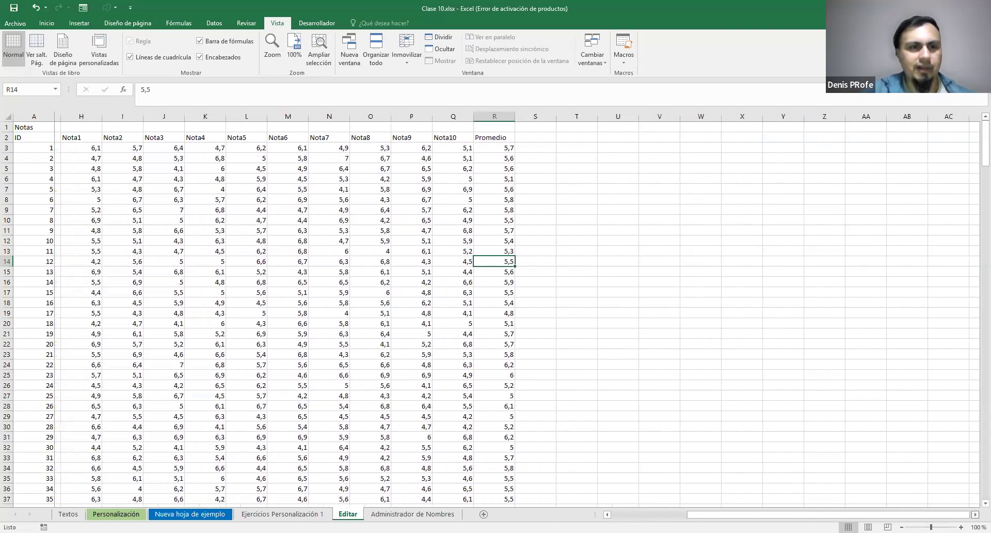
pyautogui.hscroll(4, 516, 309)
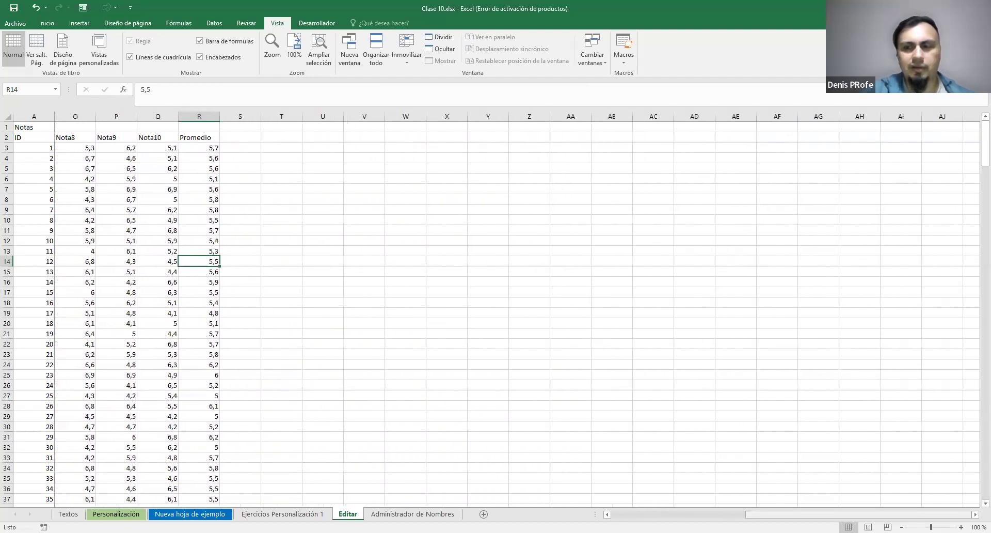
pyautogui.hscroll(3, 776, 473)
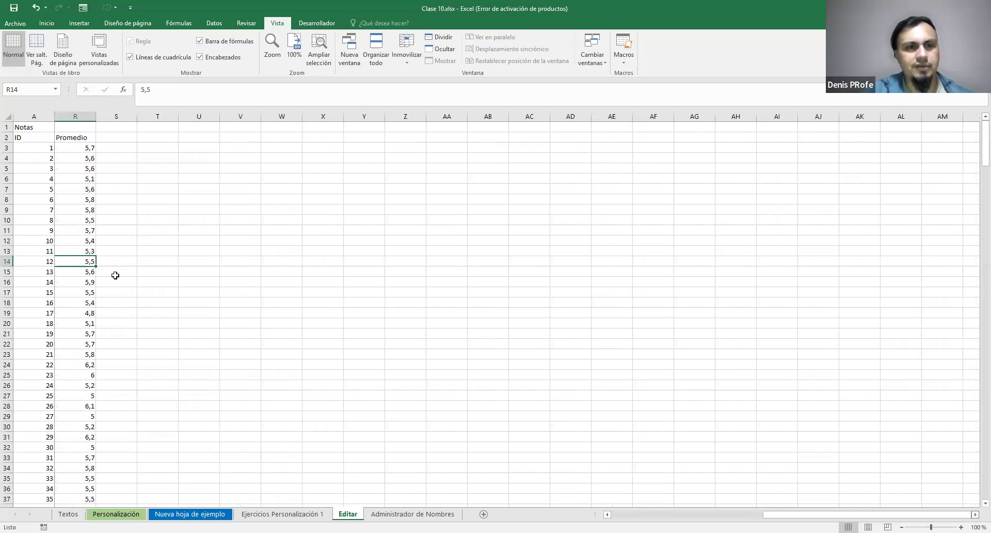
pyautogui.moveTo(785, 515); pyautogui.dragTo(447, 511)
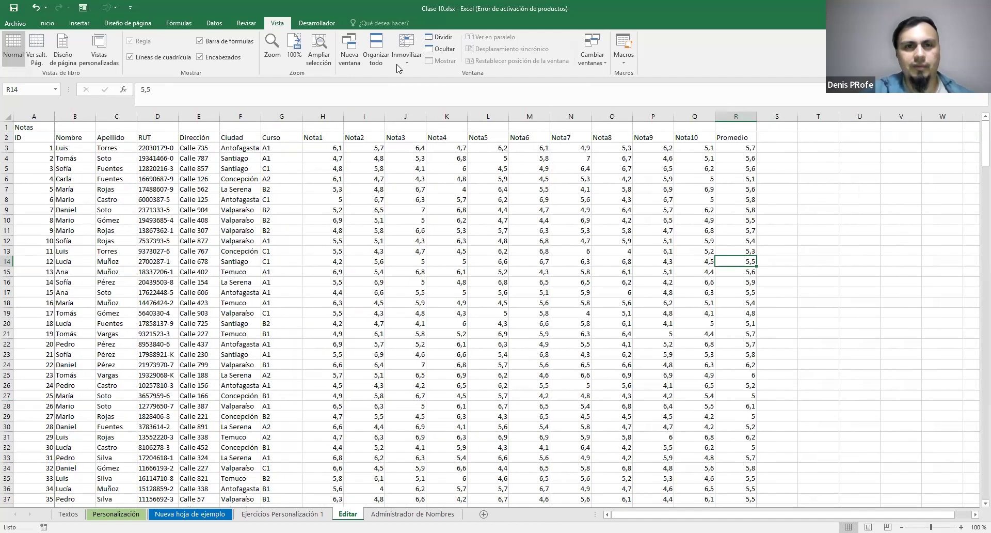
# Unfreeze the first column of the Editar sheet and select column A, followed by column B
pyautogui.click(415, 76)
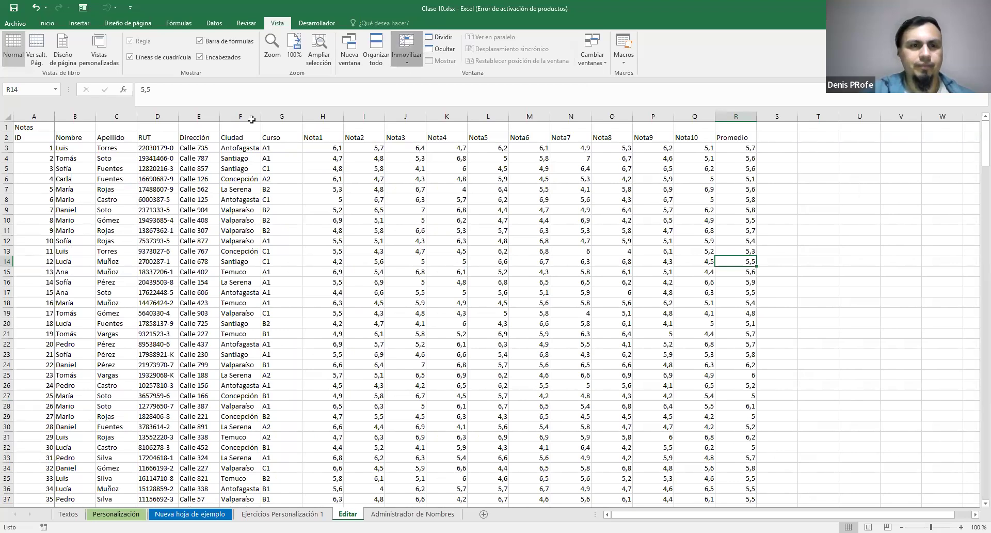
pyautogui.click(37, 116)
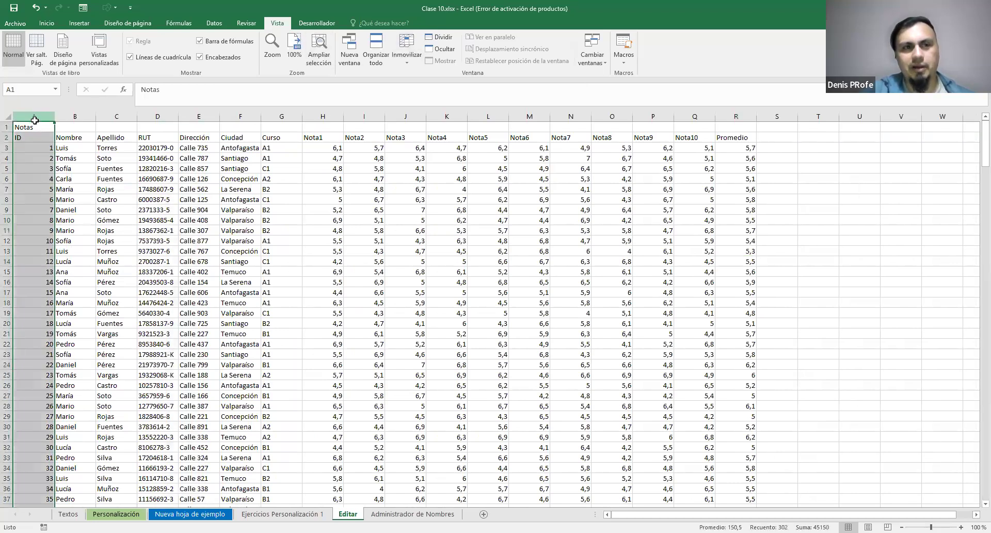
pyautogui.click(73, 116)
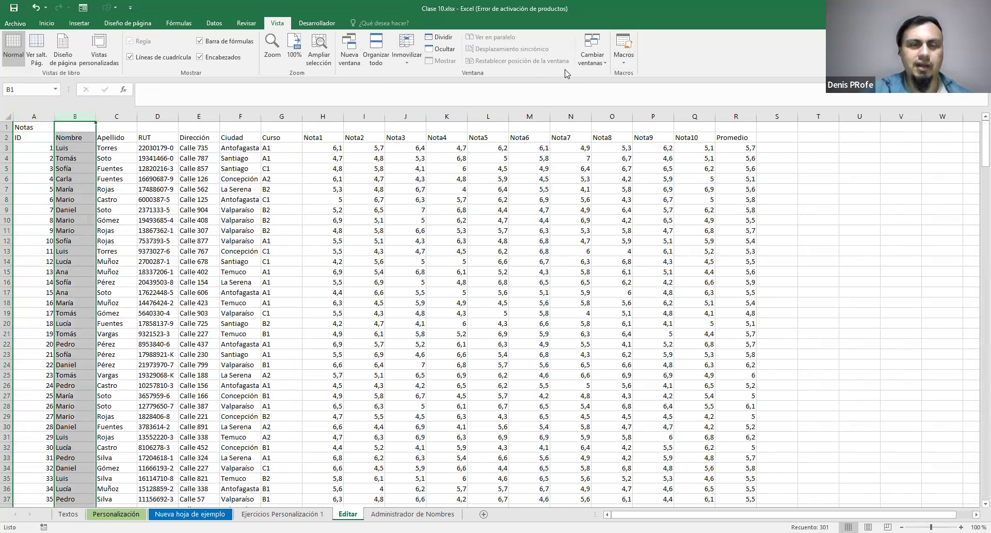
# Unfreeze the top row of the Ejercicios Personalización 1 sheet with the sales table back at its first record
pyautogui.click(270, 514)
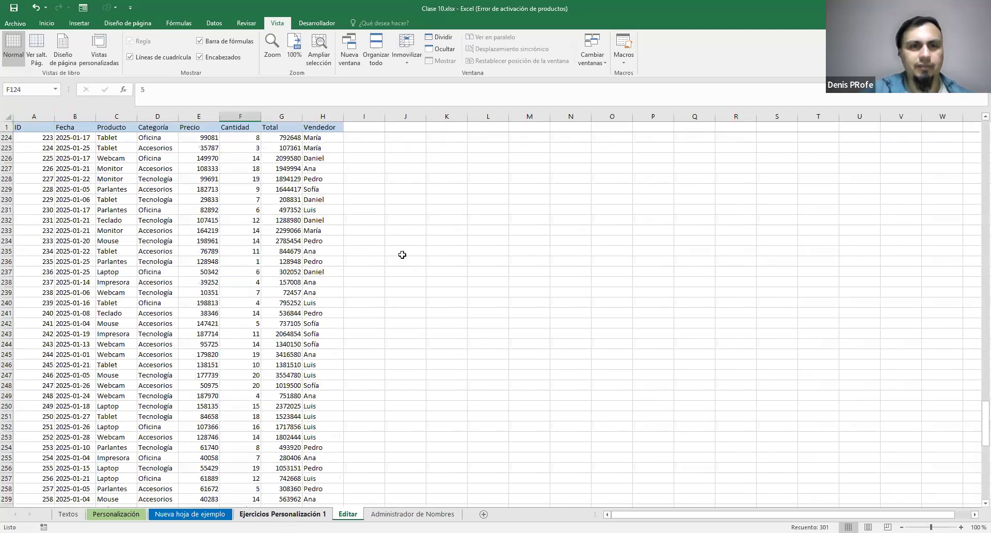
pyautogui.scroll(7, 403, 254)
pyautogui.click(407, 54)
pyautogui.click(419, 97)
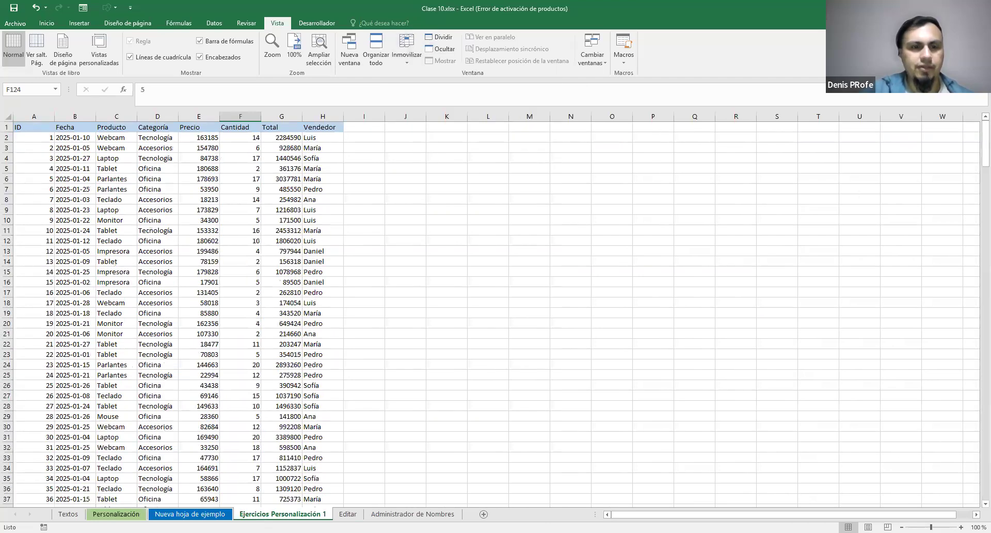
# Unfreeze the first column of the Personalización sheet and review the freezing options available
pyautogui.click(116, 514)
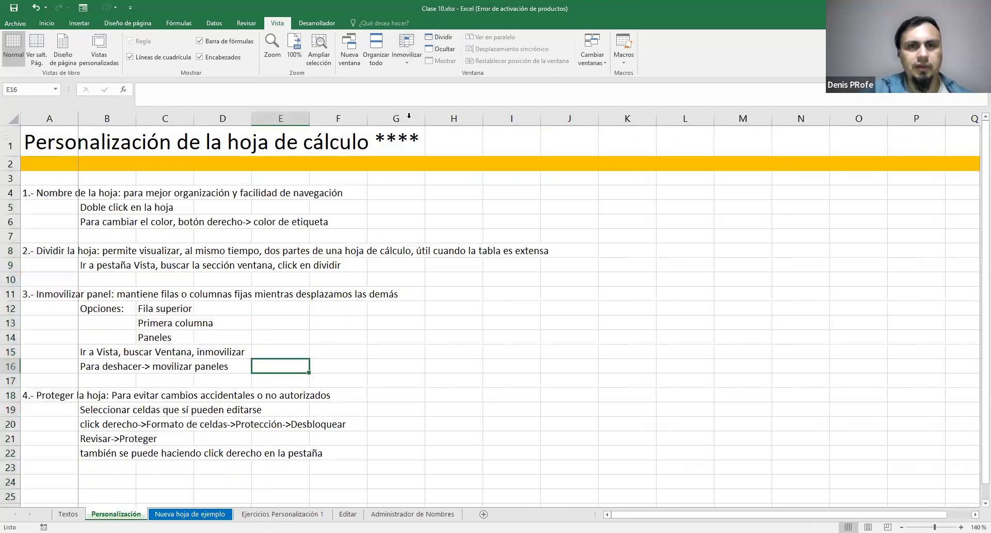
pyautogui.click(407, 52)
pyautogui.click(417, 81)
pyautogui.click(416, 53)
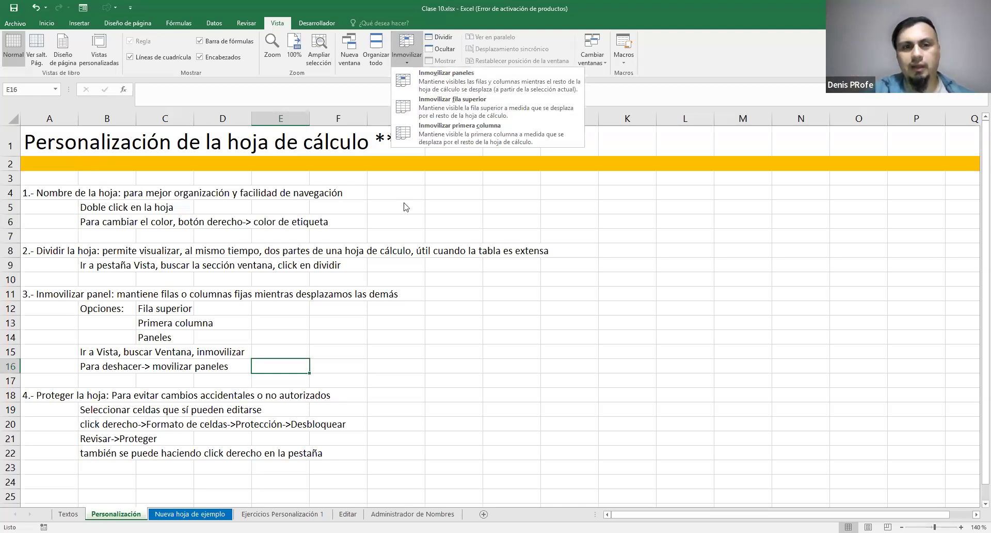
# Freeze the panes at cell E12 of the Personalización sheet and browse the notes below row 11
pyautogui.click(287, 306)
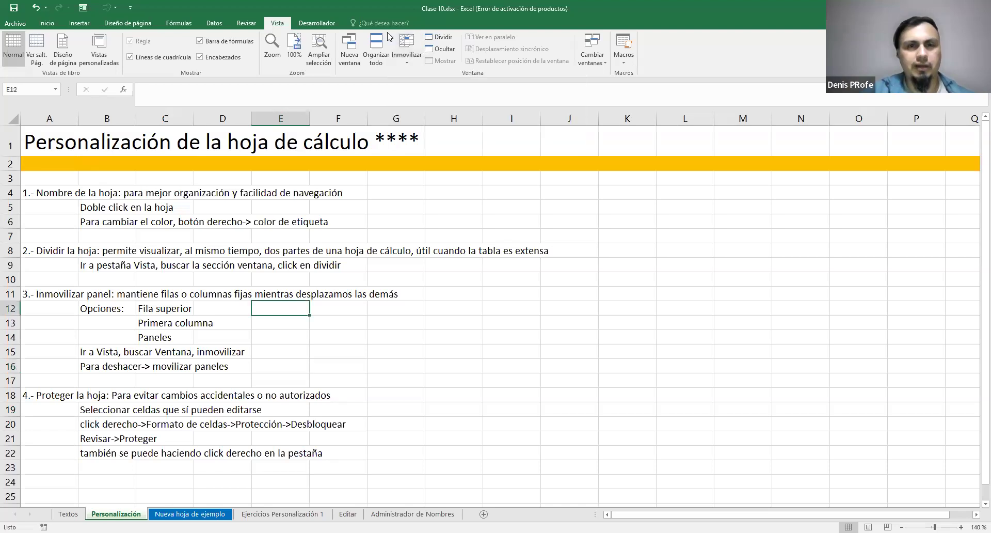
pyautogui.click(408, 41)
pyautogui.click(430, 76)
pyautogui.scroll(-2, 332, 394)
pyautogui.scroll(2, 351, 380)
pyautogui.scroll(-2, 350, 379)
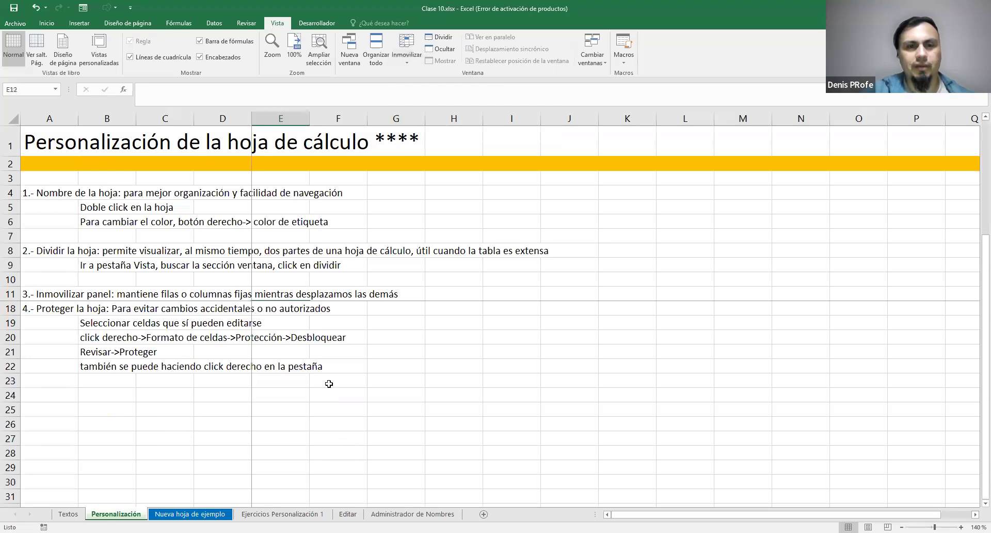
# Check the frozen columns A to D while moving the sheet sideways, and unfreeze the panes
pyautogui.scroll(2, 329, 385)
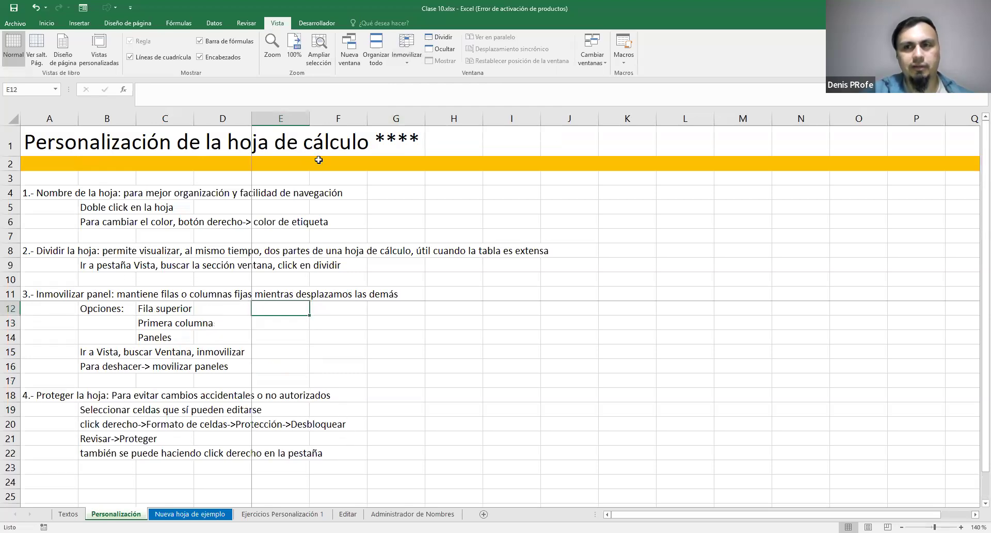
pyautogui.moveTo(749, 515); pyautogui.dragTo(619, 505)
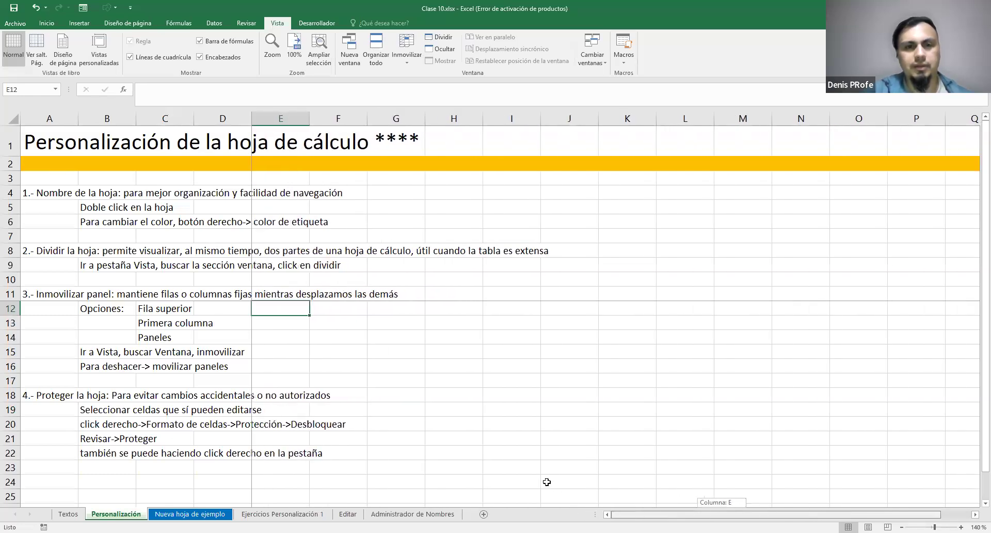
pyautogui.click(418, 72)
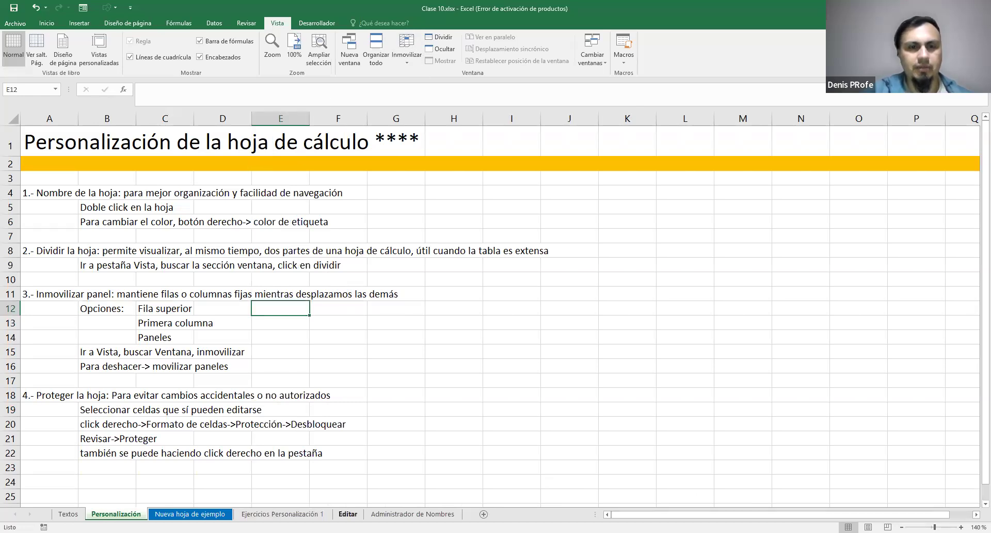
# Freeze the panes at column B of the Editar sheet and test the frozen ID column by moving sideways
pyautogui.click(347, 514)
pyautogui.scroll(5, 246, 267)
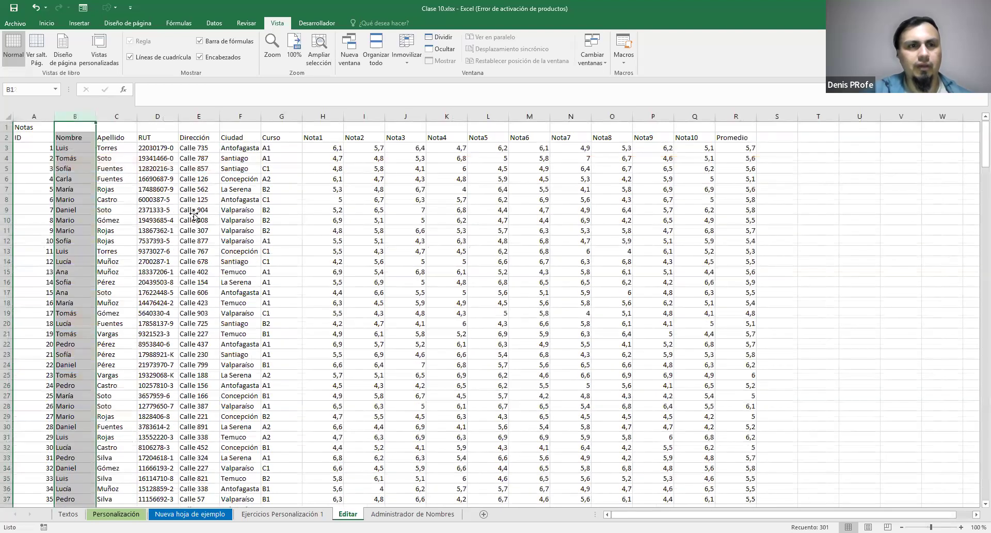
pyautogui.click(196, 209)
pyautogui.scroll(-5, 197, 210)
pyautogui.scroll(5, 130, 207)
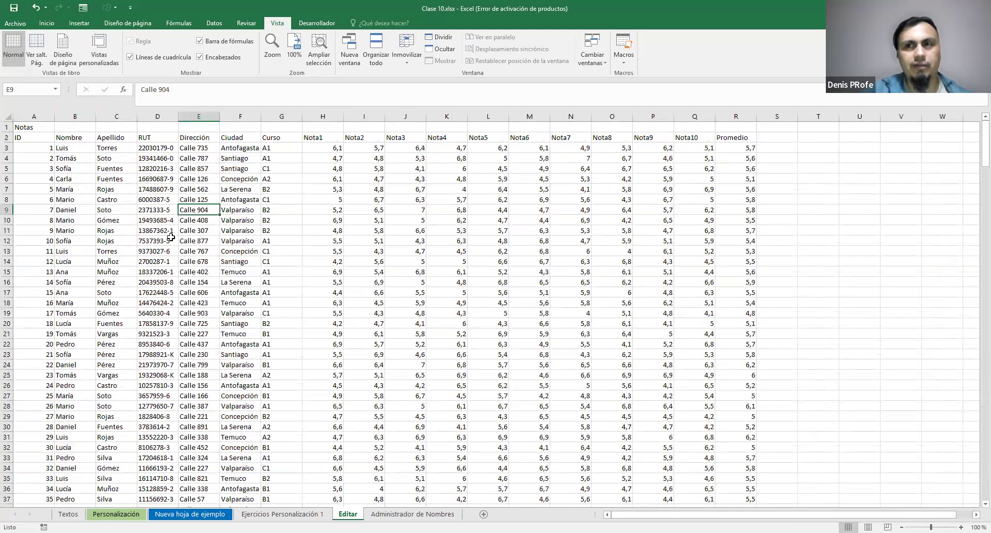
pyautogui.click(75, 117)
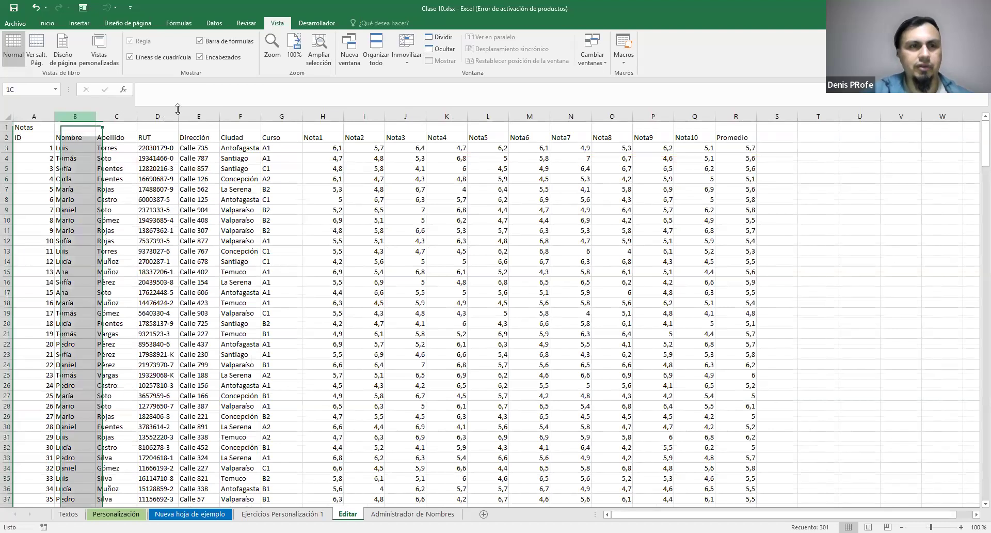
pyautogui.click(411, 60)
pyautogui.click(416, 79)
pyautogui.moveTo(616, 515)
pyautogui.mouseDown()
pyautogui.moveTo(626, 515)
pyautogui.moveTo(602, 515)
pyautogui.mouseUp()
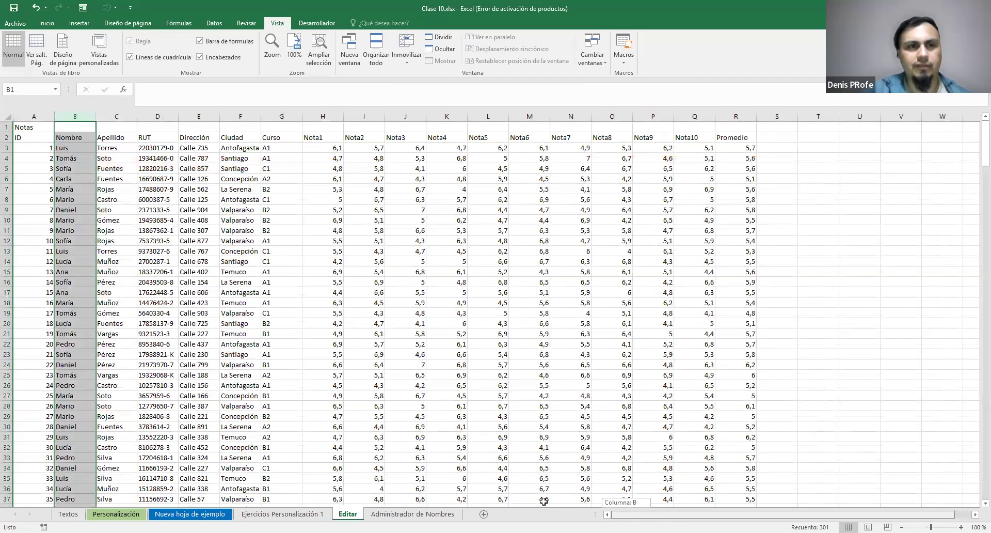
# Unfreeze the ID column of the Editar sheet and freeze the panes at column C, keeping ID and Nombre fixed
pyautogui.click(408, 55)
pyautogui.click(53, 124)
pyautogui.click(116, 116)
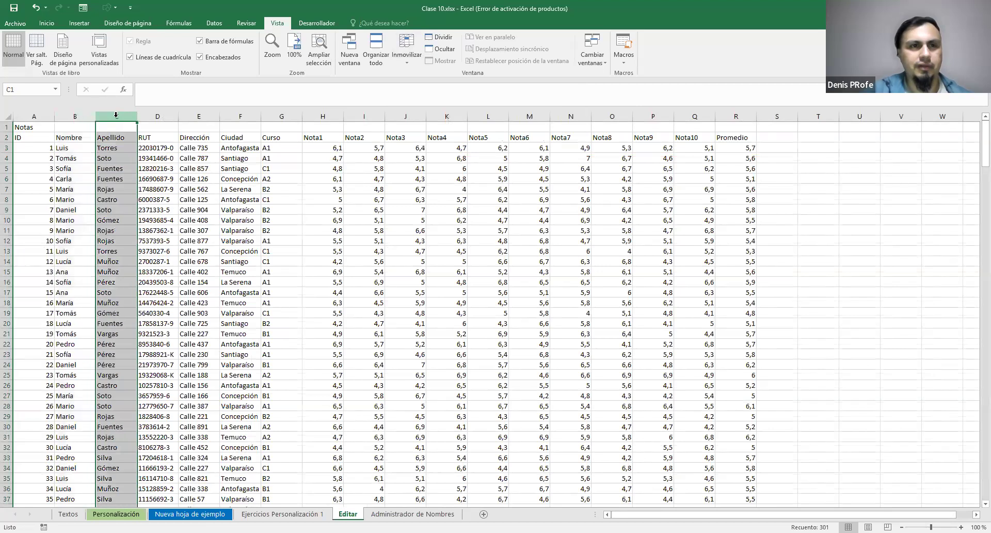
pyautogui.click(407, 54)
pyautogui.click(420, 75)
# Check the frozen ID and Nombre columns while moving sideways to Promedio, and unfreeze the panes of the Editar sheet
pyautogui.moveTo(646, 514); pyautogui.dragTo(661, 514)
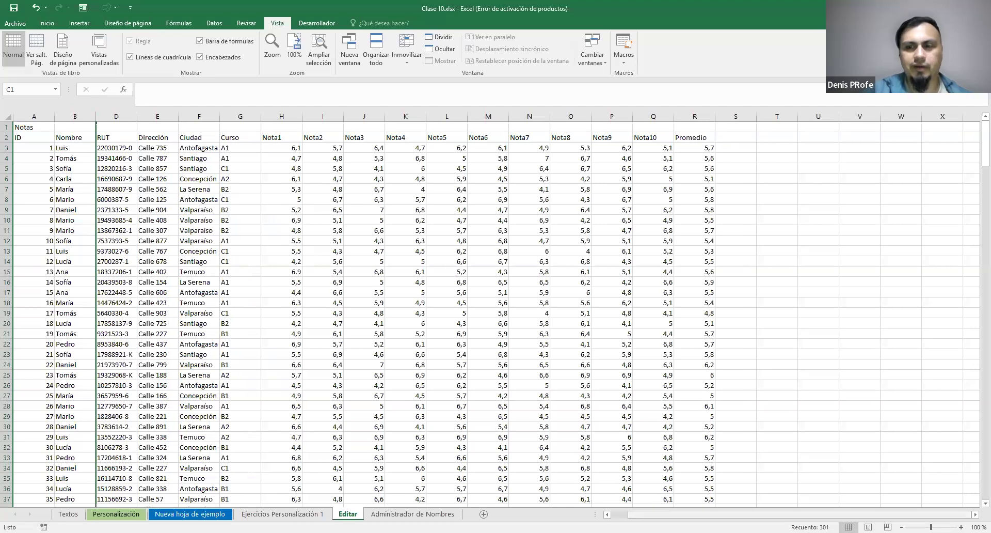
pyautogui.hscroll(8, 523, 317)
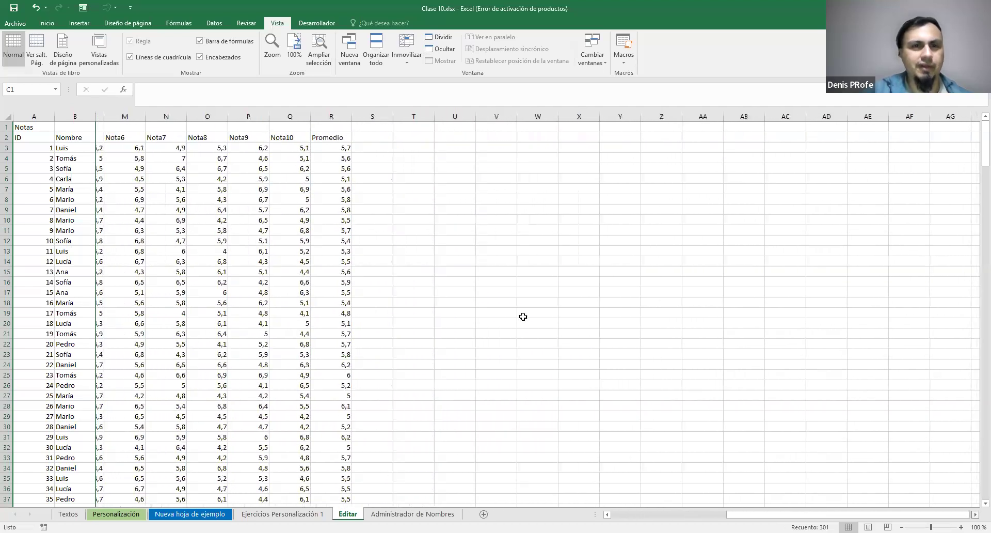
pyautogui.click(346, 208)
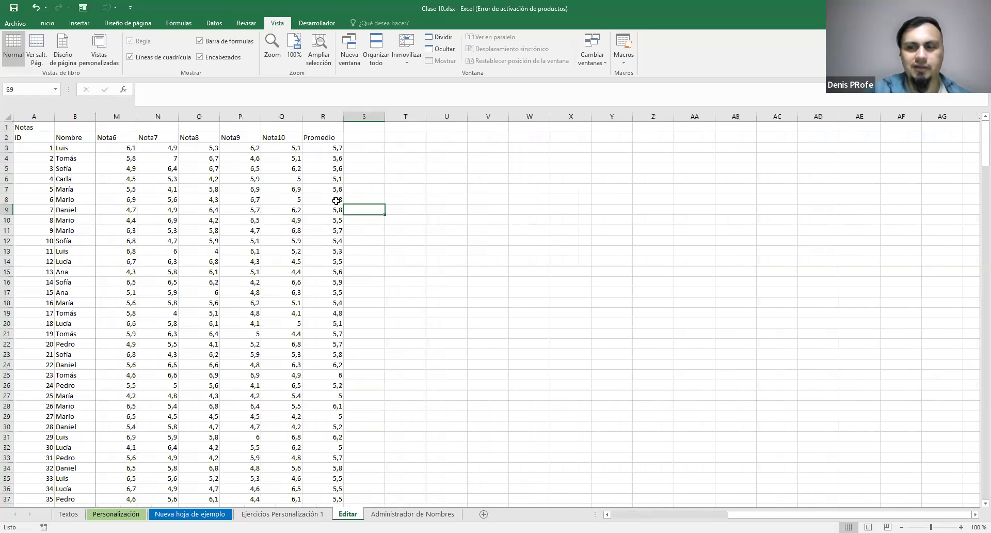
pyautogui.click(336, 201)
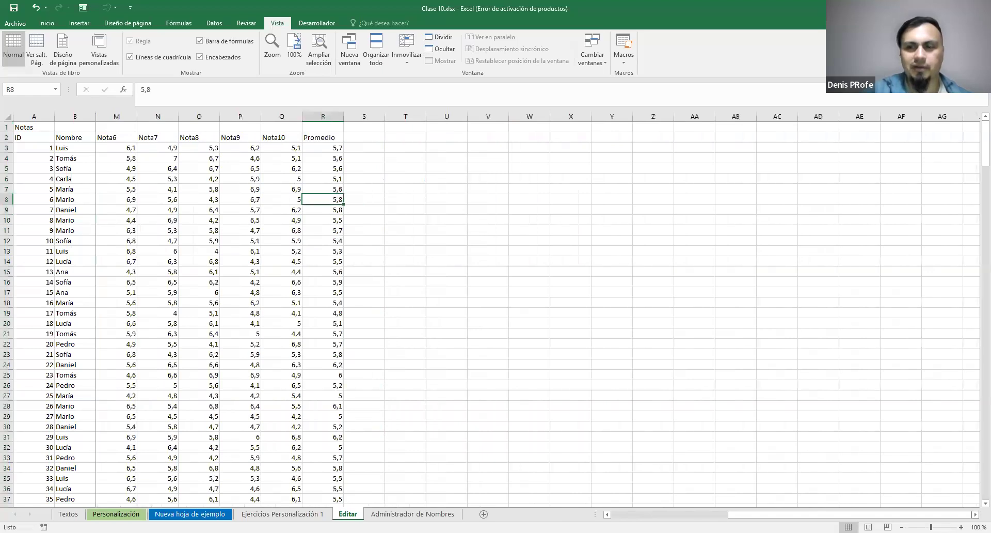
pyautogui.hscroll(5, 523, 310)
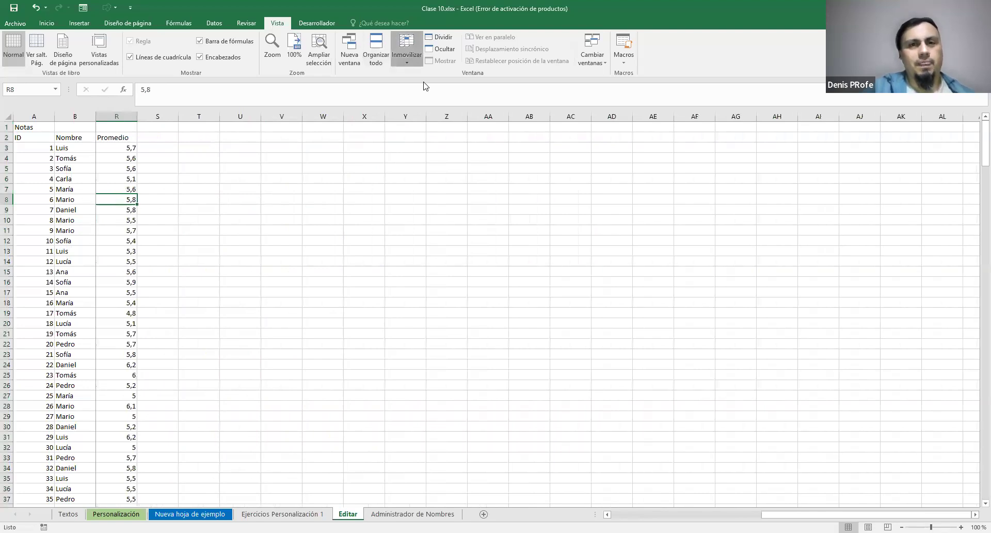
pyautogui.click(407, 57)
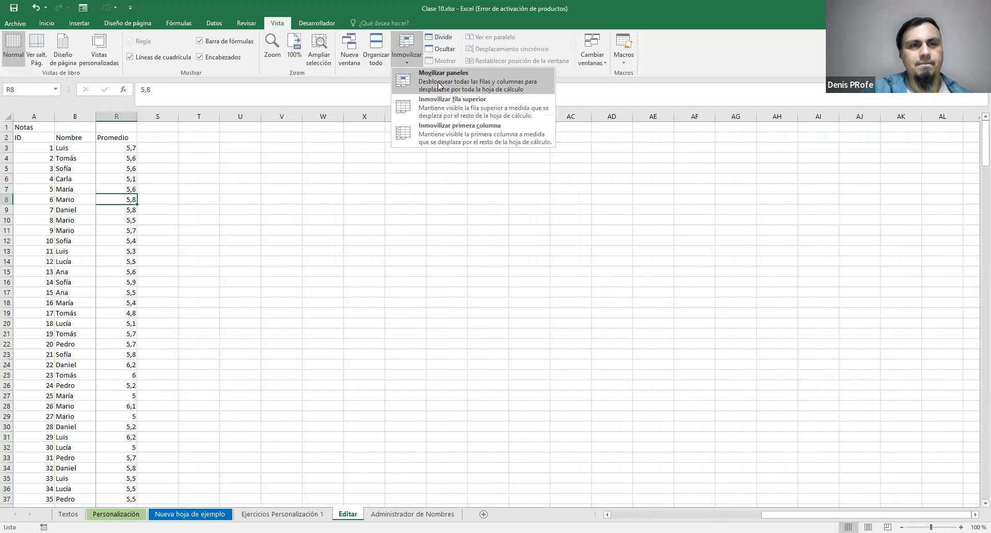
pyautogui.click(438, 82)
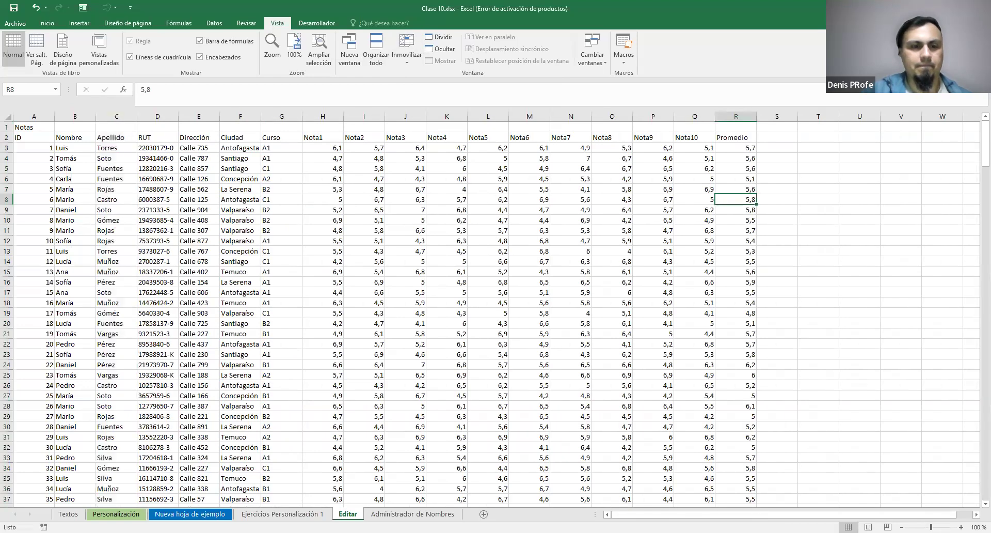
# Switch to the Personalización sheet and review its notes on protecting the sheet, starting at row 18
pyautogui.click(116, 513)
pyautogui.scroll(-2, 387, 232)
pyautogui.scroll(2, 387, 233)
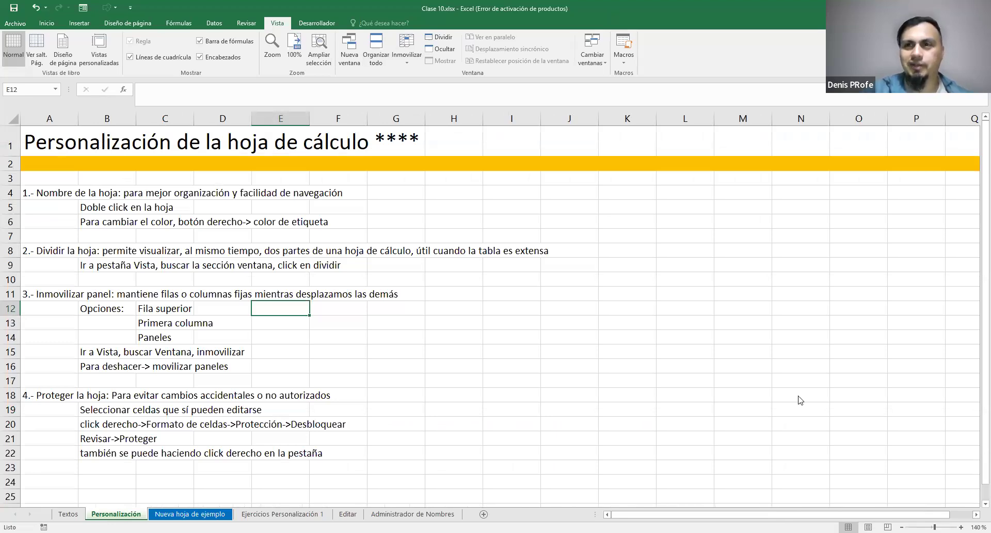
pyautogui.click(835, 202)
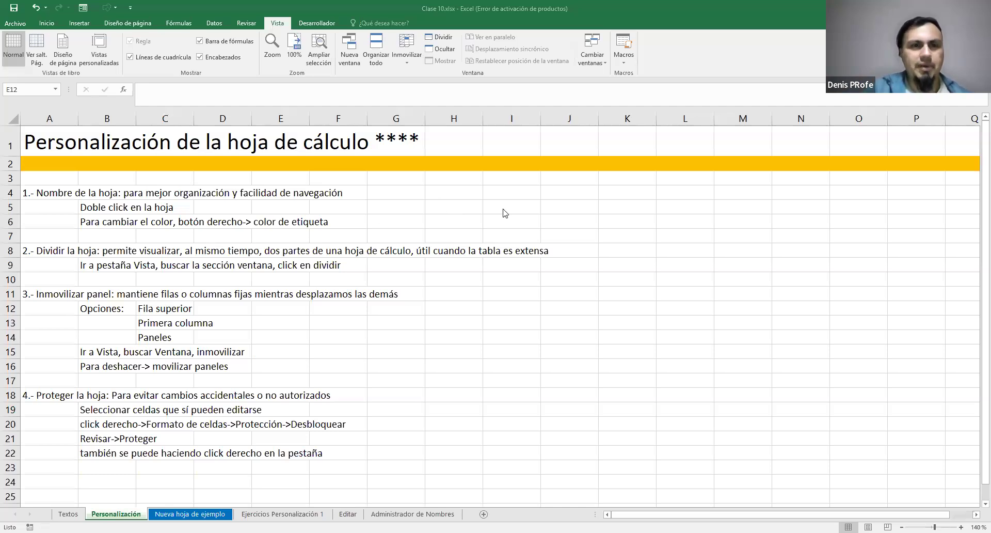
pyautogui.click(40, 394)
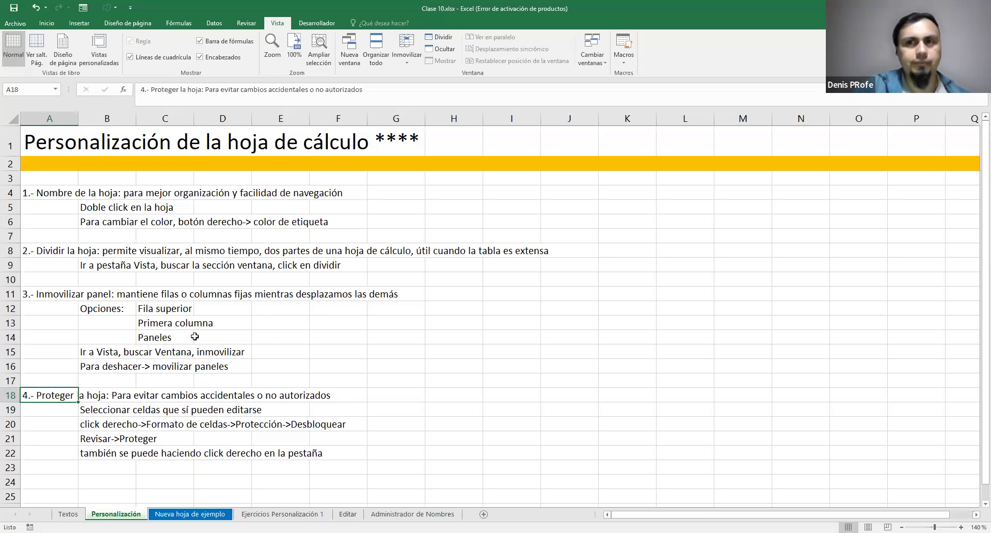
pyautogui.click(478, 292)
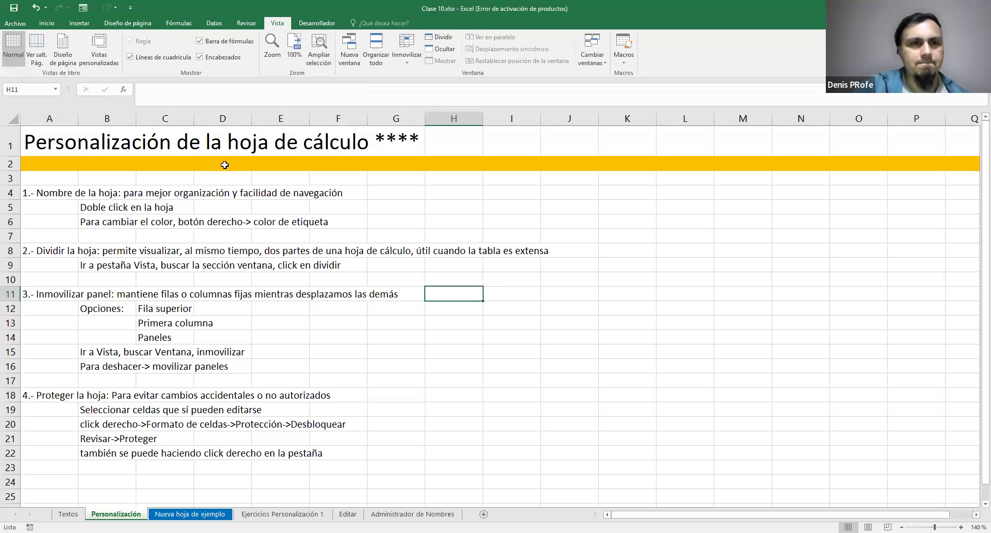
# Display the review commands for protecting sheets and workbooks, browse the other sheets, and return to the Personalización sheet
pyautogui.click(246, 23)
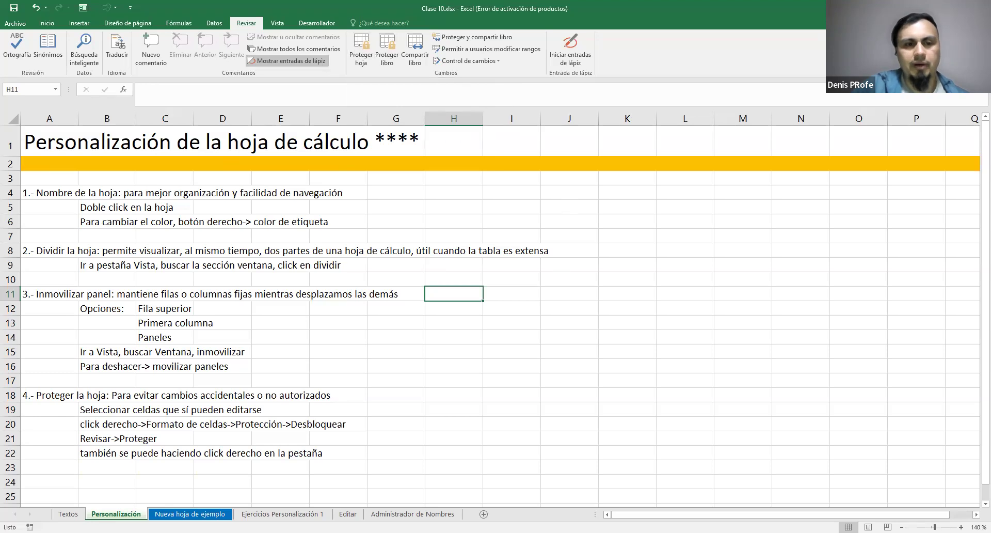
pyautogui.click(69, 514)
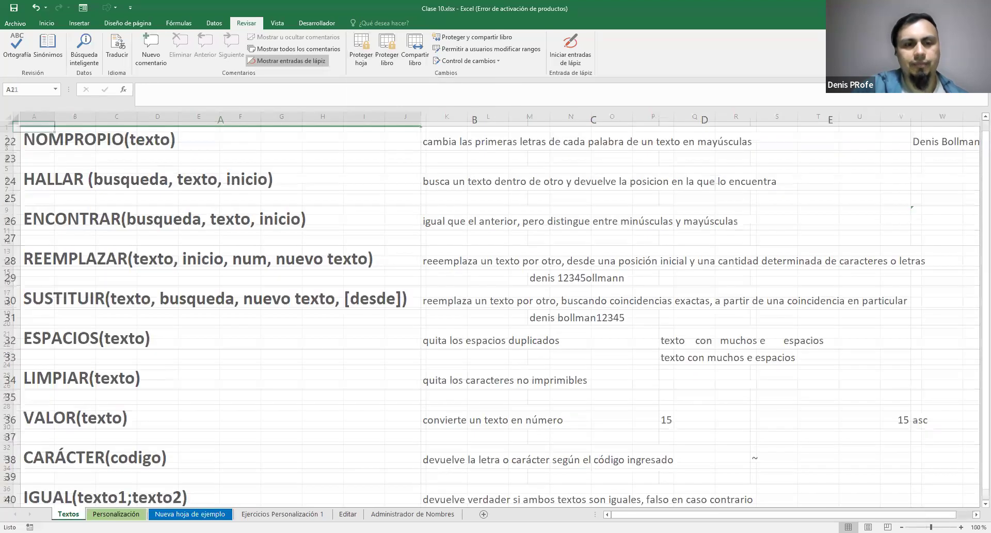
pyautogui.click(115, 514)
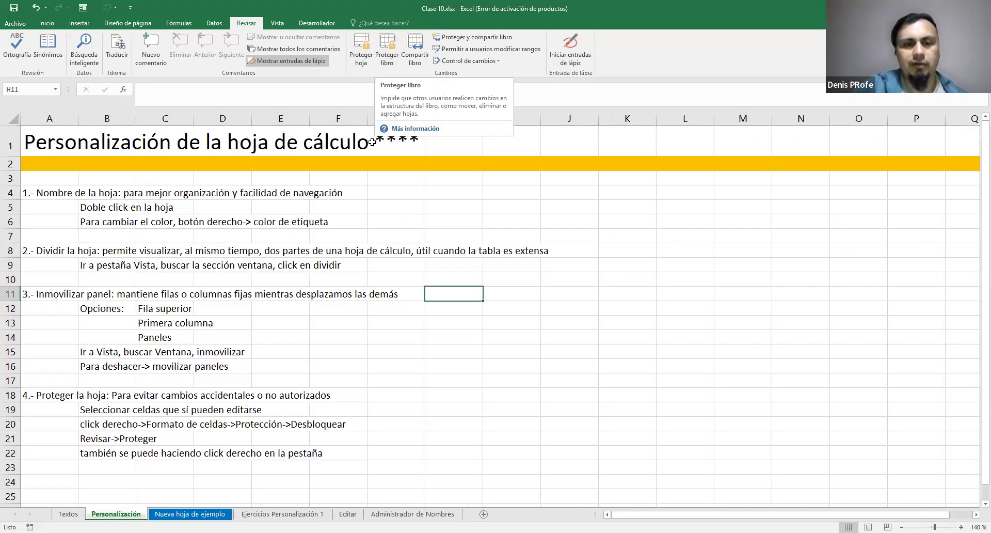
pyautogui.click(68, 514)
pyautogui.hotkey('ctrl', 'pagedown')
pyautogui.hotkey('ctrl', 'pagedown')
pyautogui.hotkey('ctrl', 'pagedown')
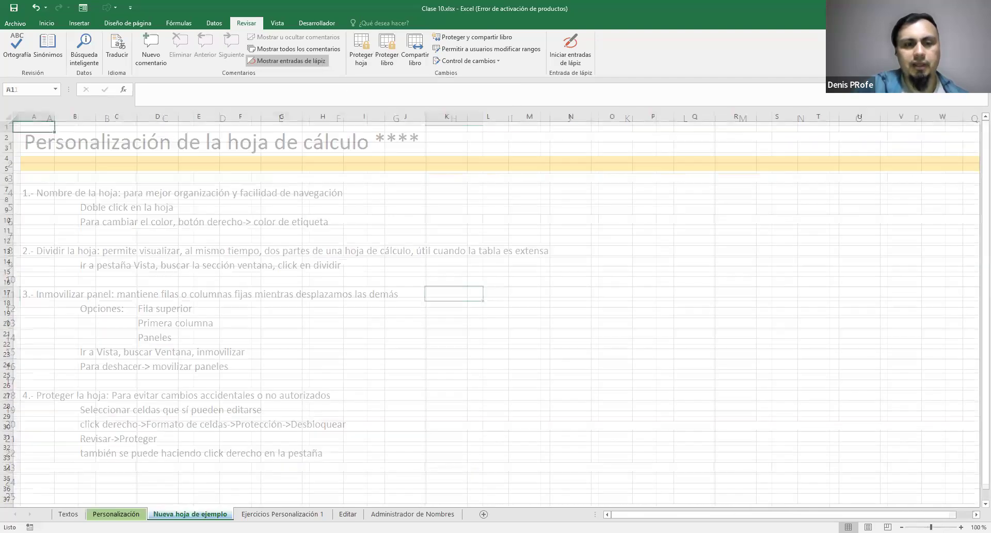
pyautogui.hotkey('ctrl', 'pagedown')
pyautogui.click(117, 513)
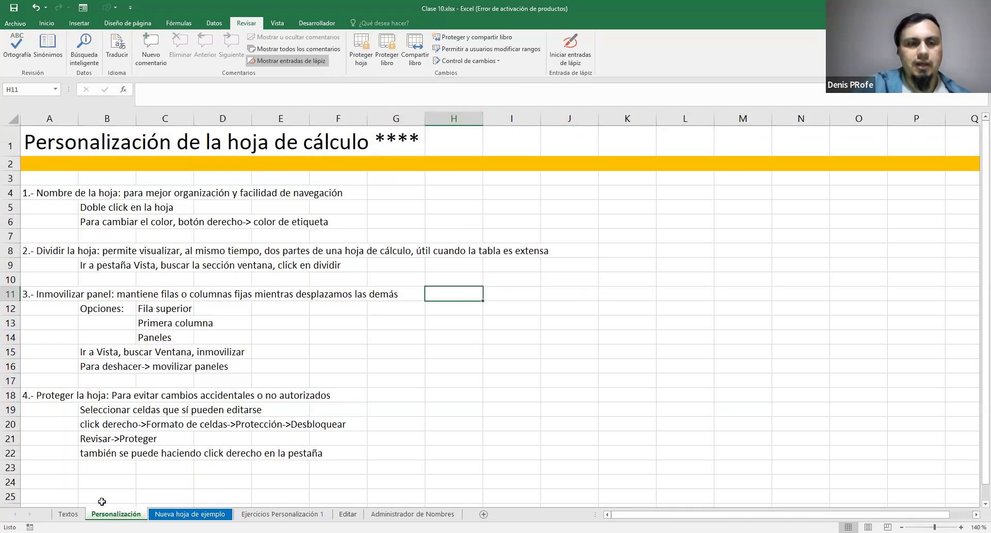
# Examine the sheet commands available for Personalización, including Proteger hoja, and close them without choosing any
pyautogui.rightClick(117, 514)
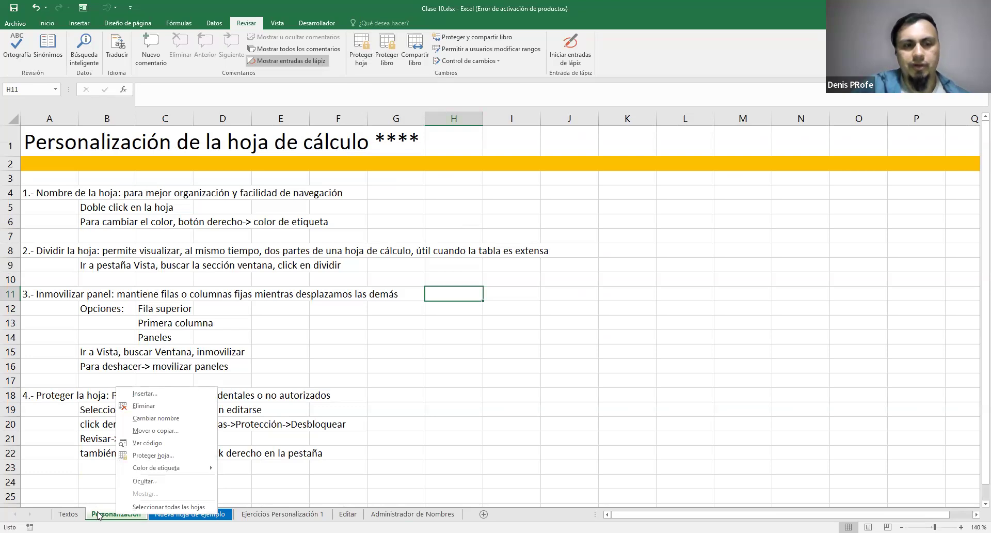
pyautogui.rightClick(115, 514)
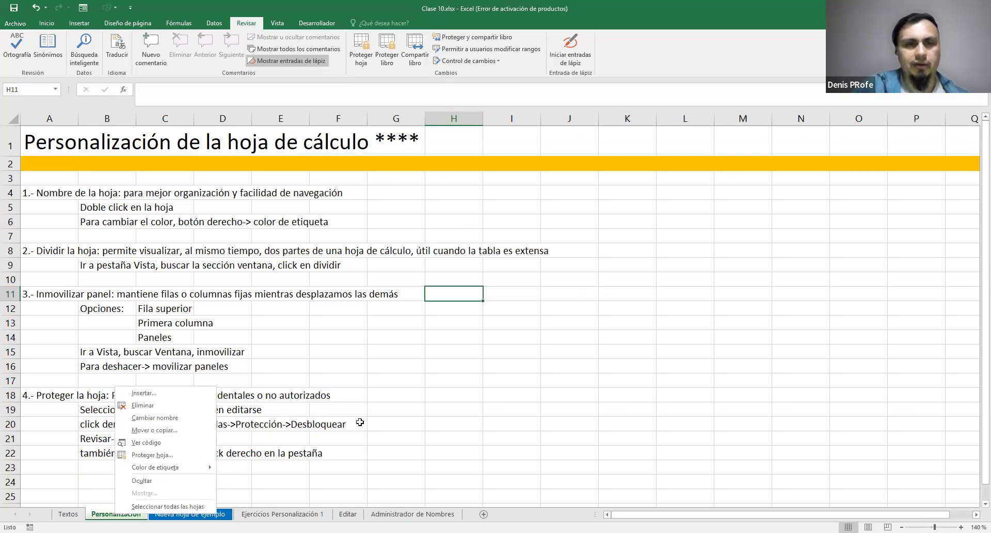
pyautogui.click(275, 303)
pyautogui.click(389, 322)
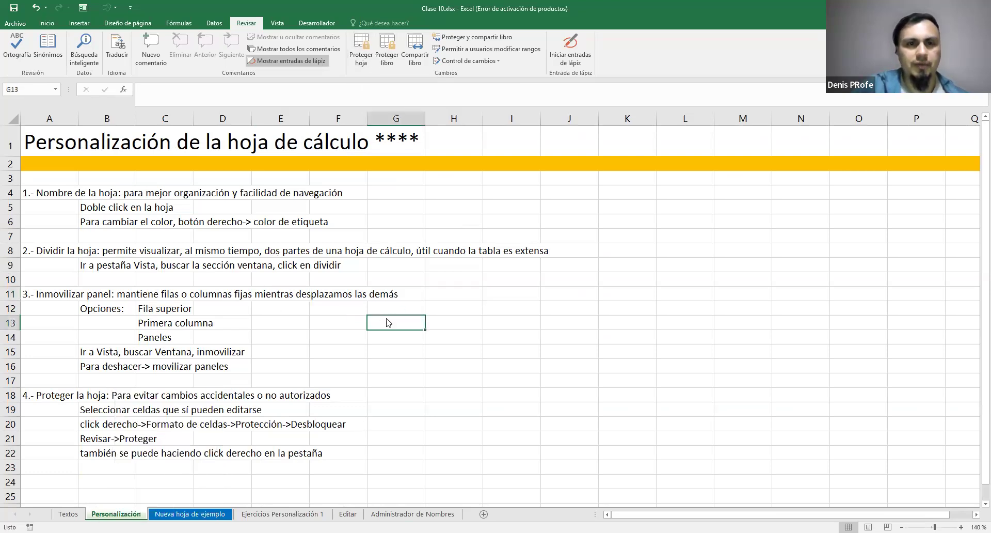
# Protect the Personalización sheet with a password, keeping the default permissions, and confirm the sheet password
pyautogui.click(361, 52)
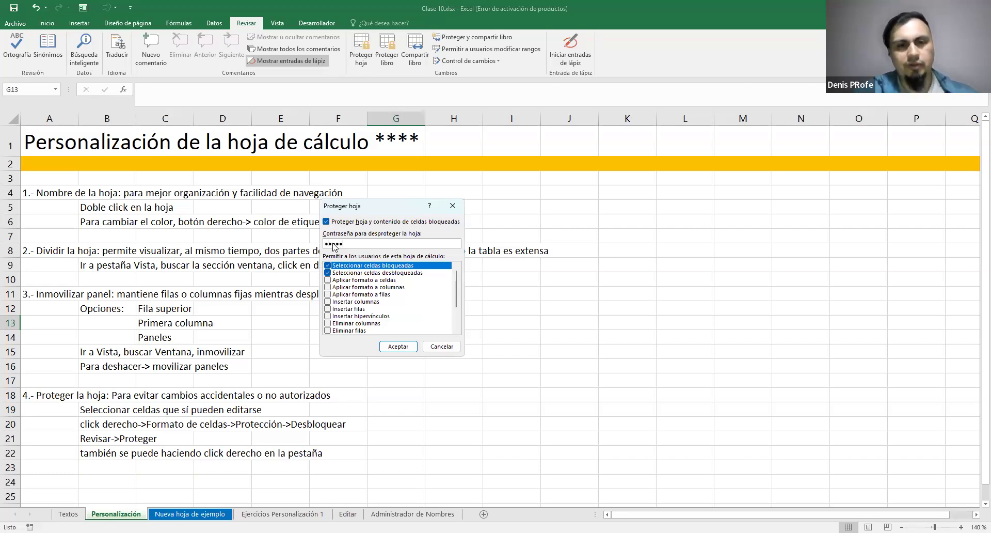
pyautogui.doubleClick(350, 244)
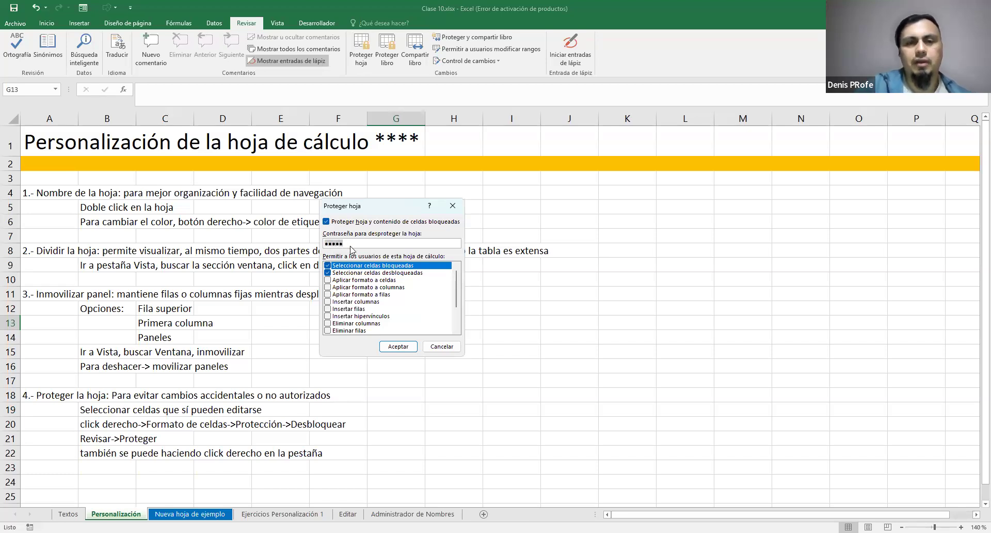
pyautogui.click(393, 347)
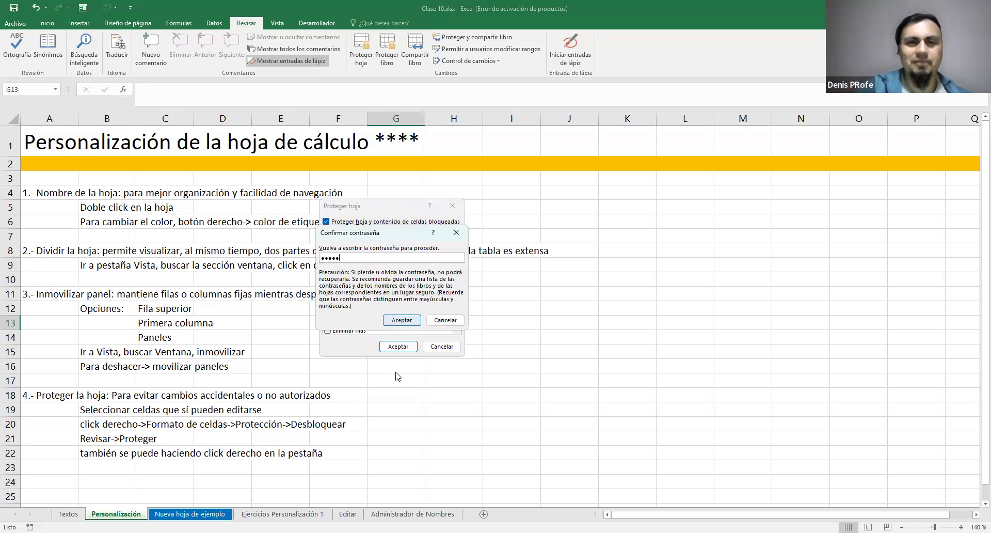
pyautogui.click(408, 320)
# Try to edit the empty cell H12 of the protected Personalización sheet
pyautogui.click(447, 294)
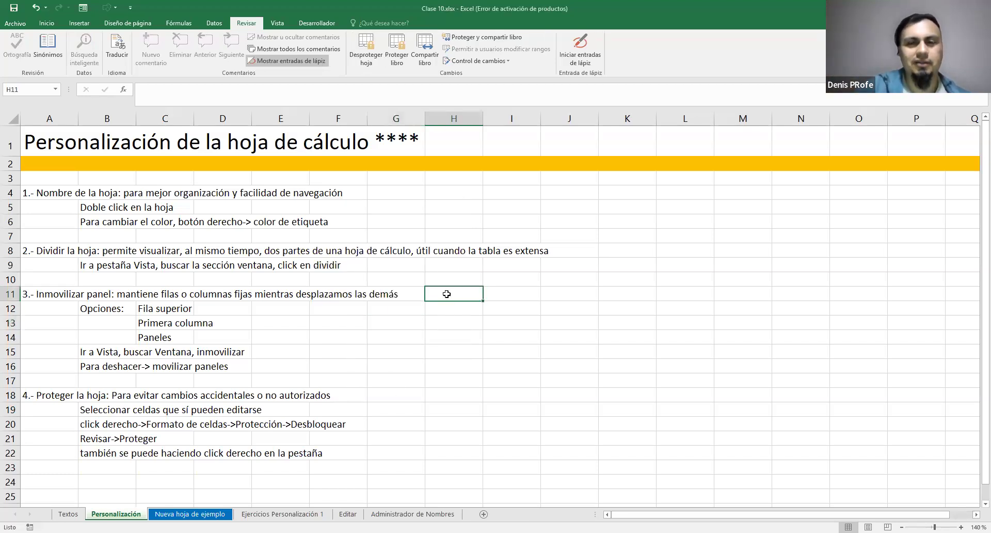
pyautogui.click(481, 268)
pyautogui.click(475, 318)
pyautogui.moveTo(482, 311); pyautogui.dragTo(470, 308)
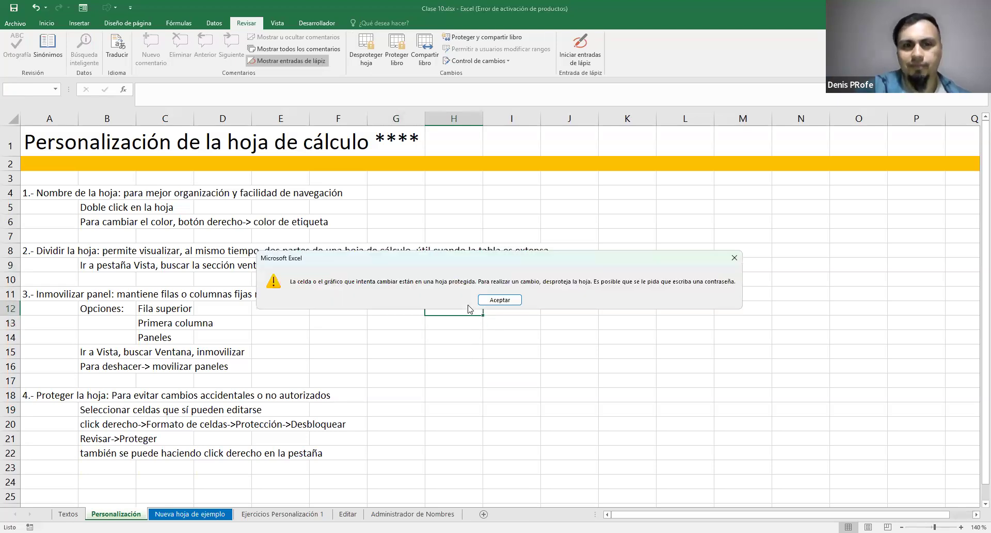
pyautogui.click(500, 300)
# Try to edit cells E11 and F1 of the protected sheet
pyautogui.click(497, 326)
pyautogui.click(317, 284)
pyautogui.click(300, 294)
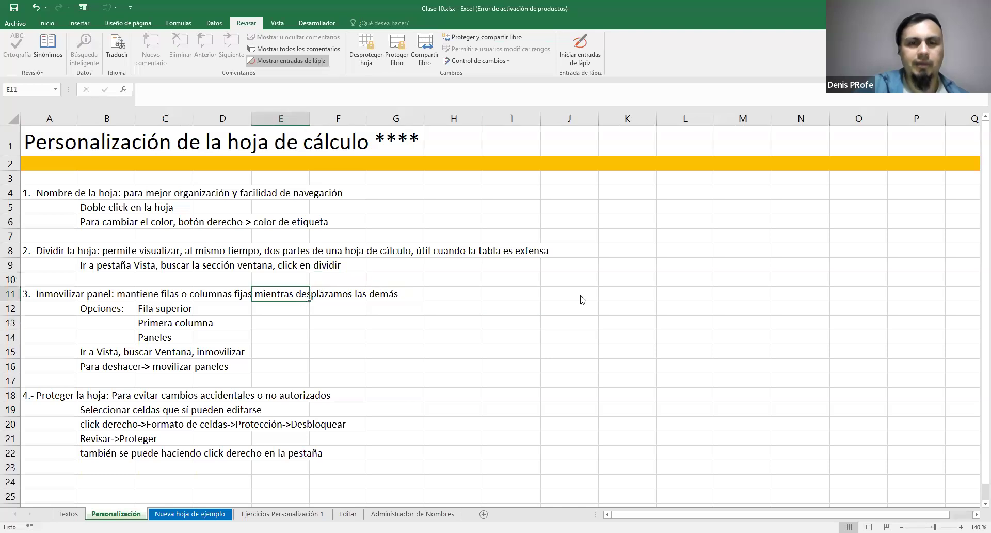
pyautogui.click(512, 305)
pyautogui.click(320, 150)
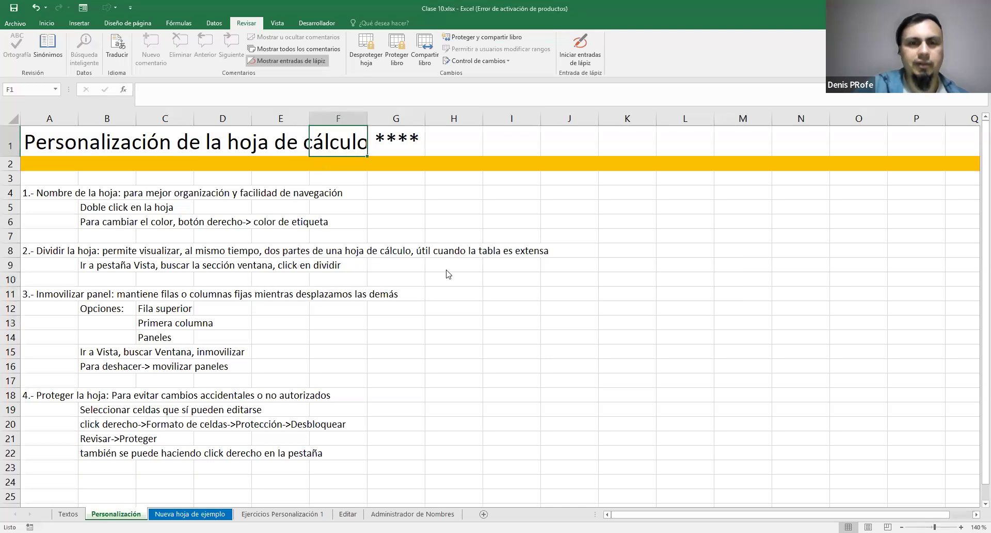
pyautogui.click(499, 299)
# Try to edit the Paneles text in cell C14 of the protected sheet
pyautogui.click(155, 311)
pyautogui.click(146, 347)
pyautogui.click(162, 340)
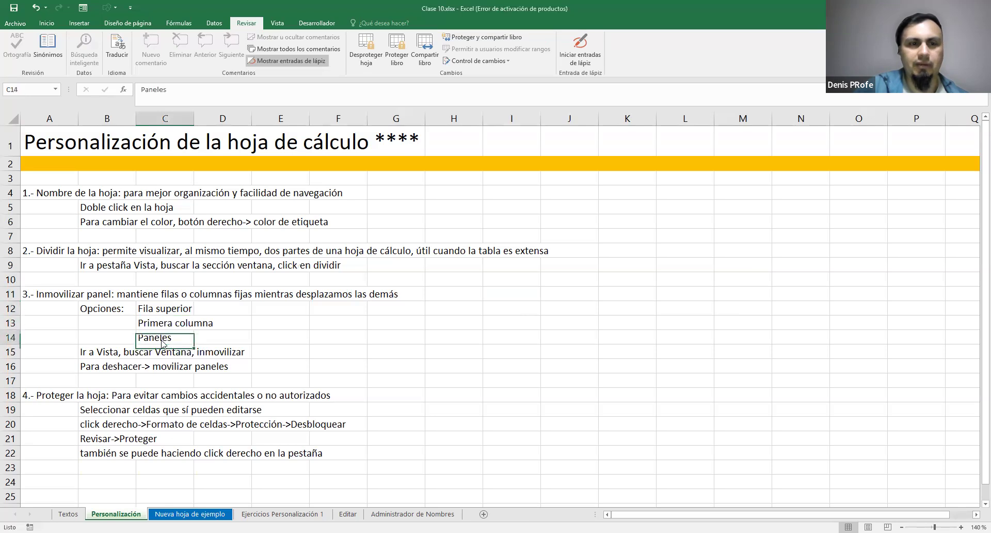
pyautogui.doubleClick(161, 342)
pyautogui.click(480, 302)
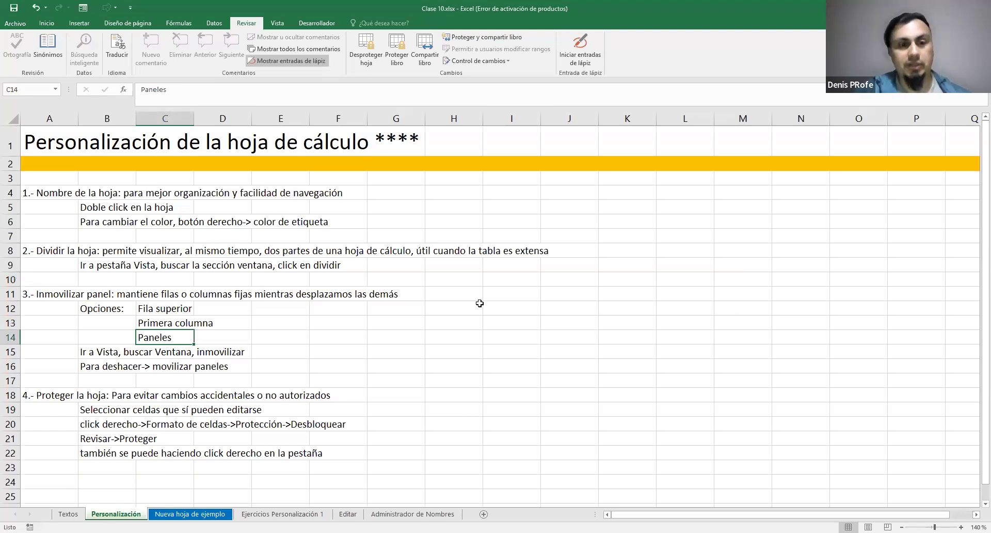
# Select several cells among the notes, including E9, and try to edit cell G14 of the protected sheet
pyautogui.click(220, 212)
pyautogui.moveTo(241, 197); pyautogui.dragTo(257, 196)
pyautogui.click(303, 270)
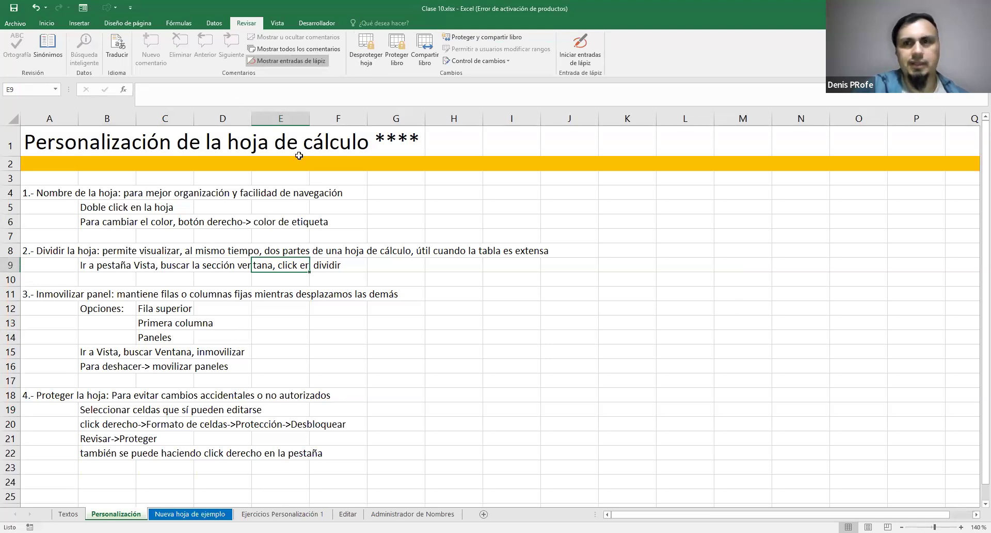
pyautogui.click(306, 305)
pyautogui.doubleClick(406, 340)
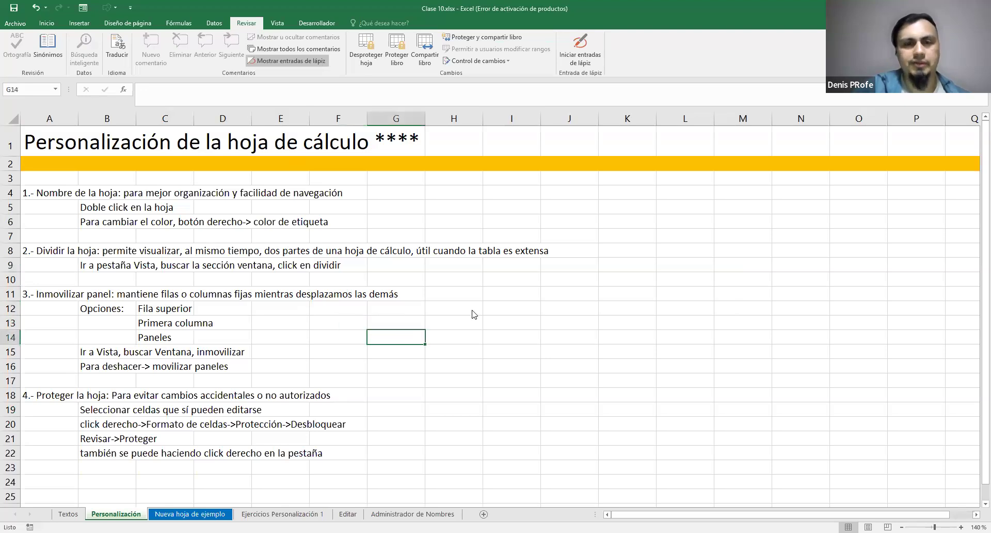
pyautogui.click(497, 299)
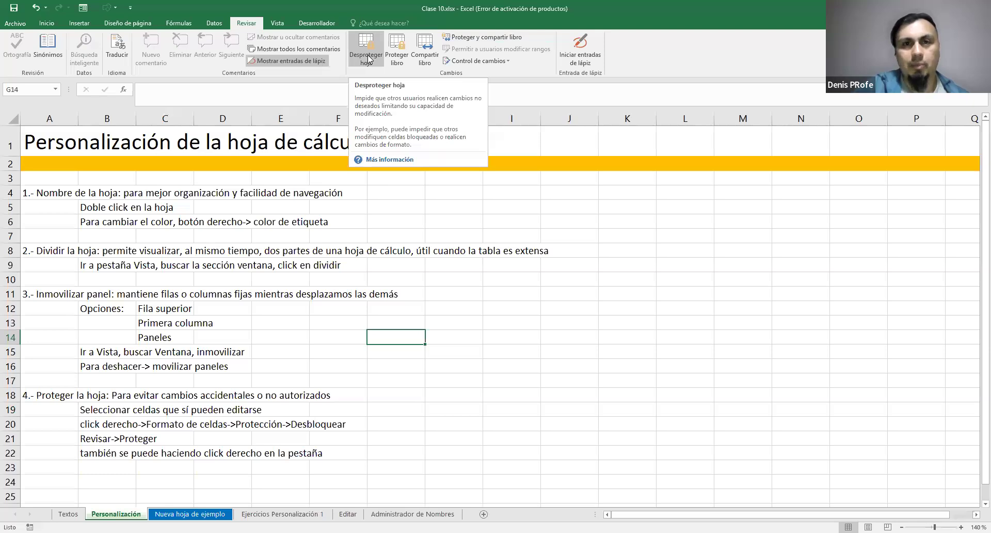
# Unprotect the Personalización sheet by entering the sheet password
pyautogui.click(368, 59)
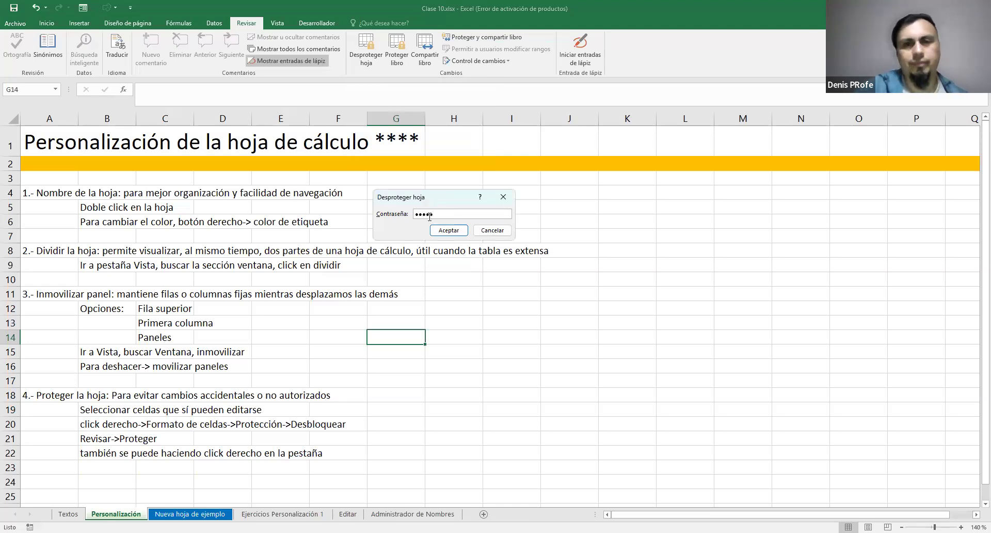
pyautogui.click(448, 230)
# Test editing on the unprotected sheet by entering yfhgv in cell G13, and erase the text
pyautogui.click(375, 321)
pyautogui.write('yfhgv')
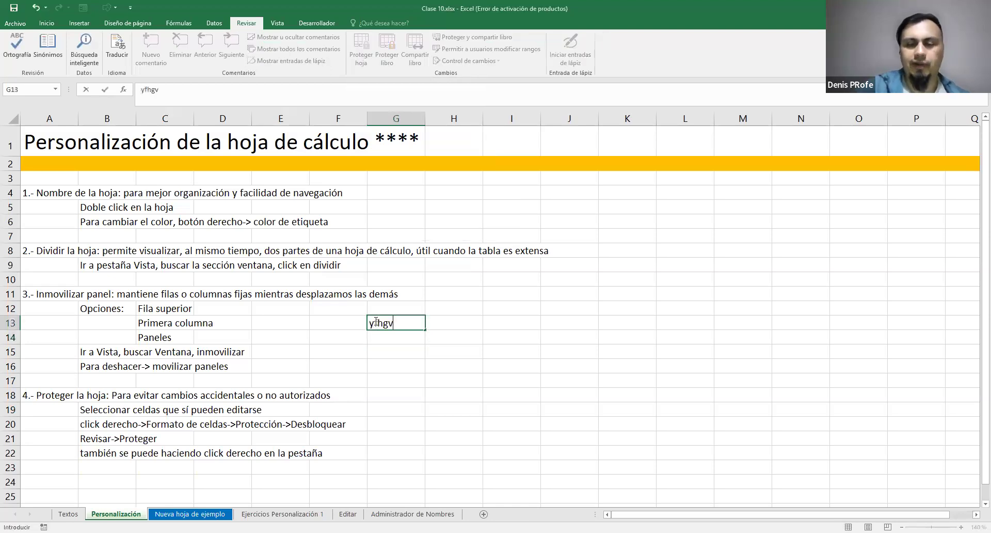
pyautogui.press('BackSpace')
pyautogui.press('BackSpace')
pyautogui.press('BackSpace')
pyautogui.press('BackSpace')
pyautogui.press('Return')
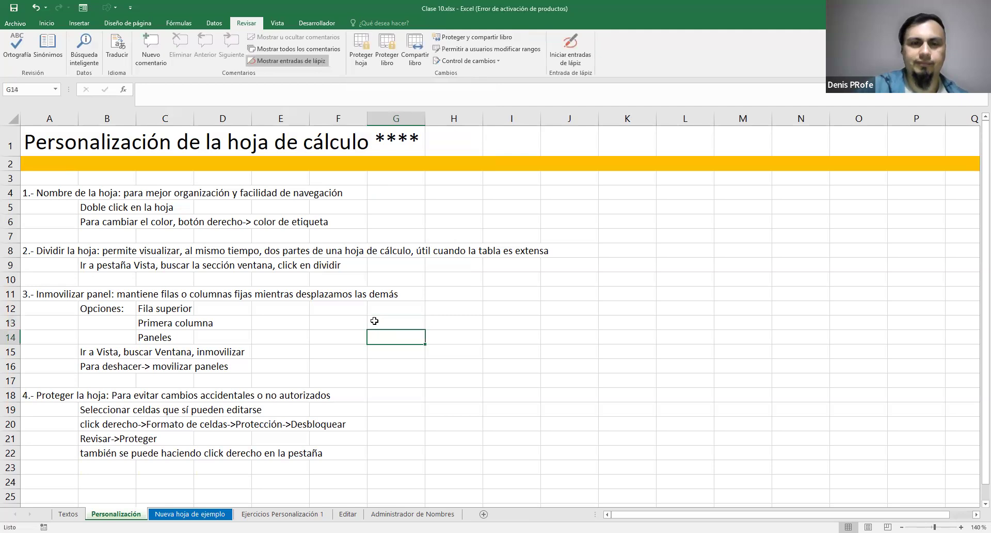
# Open the Ejercicios Personalización 1 sheet and try out selecting its columns, including ID and Cantidad
pyautogui.click(394, 315)
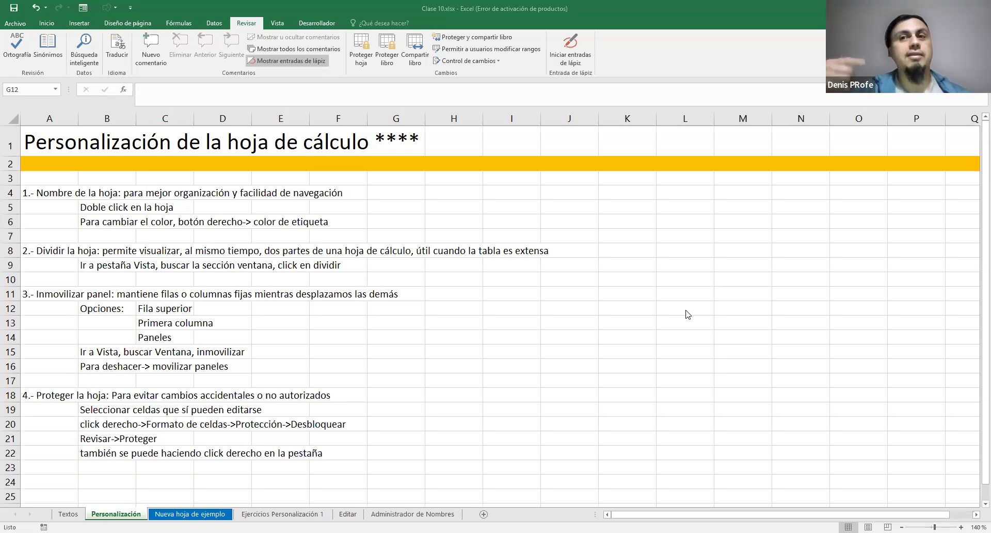
pyautogui.click(294, 515)
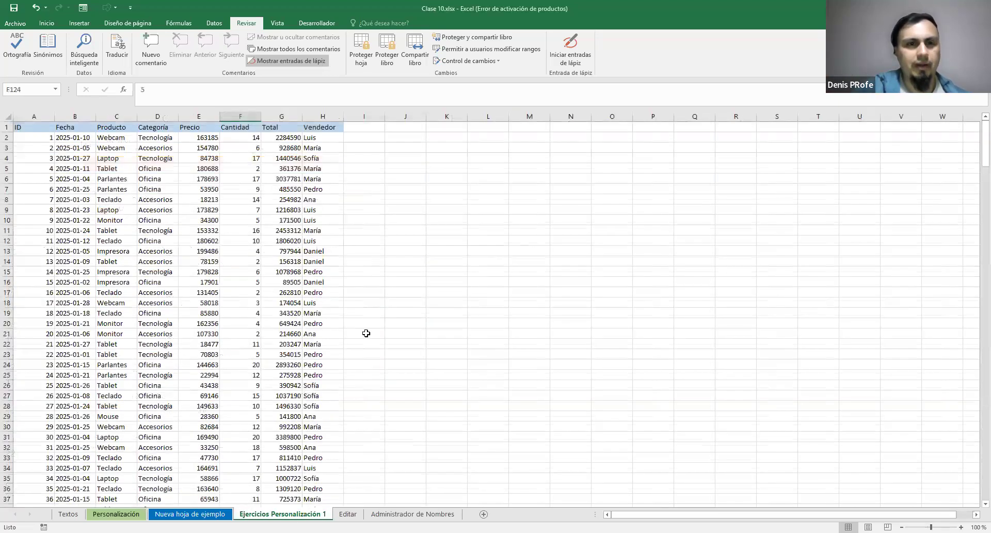
pyautogui.click(240, 127)
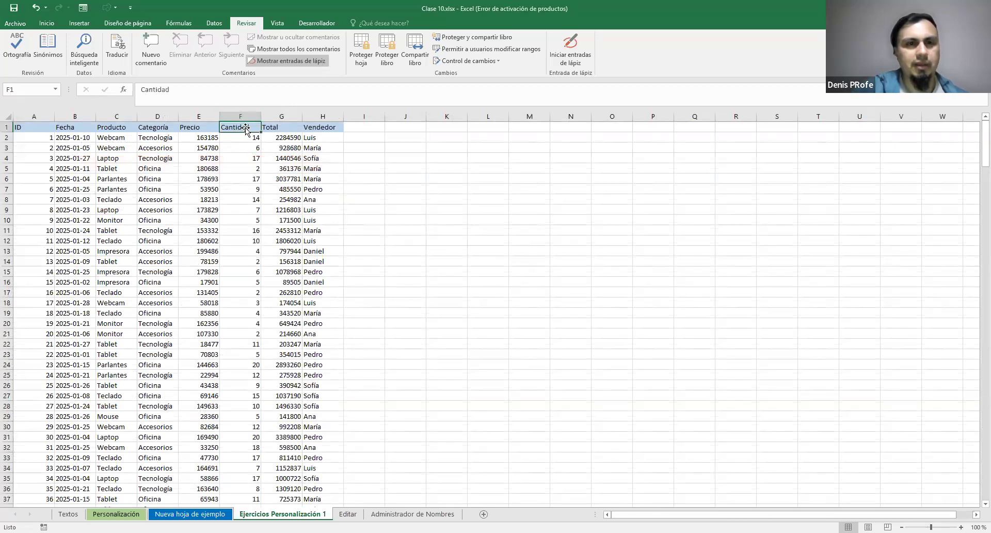
pyautogui.click(240, 116)
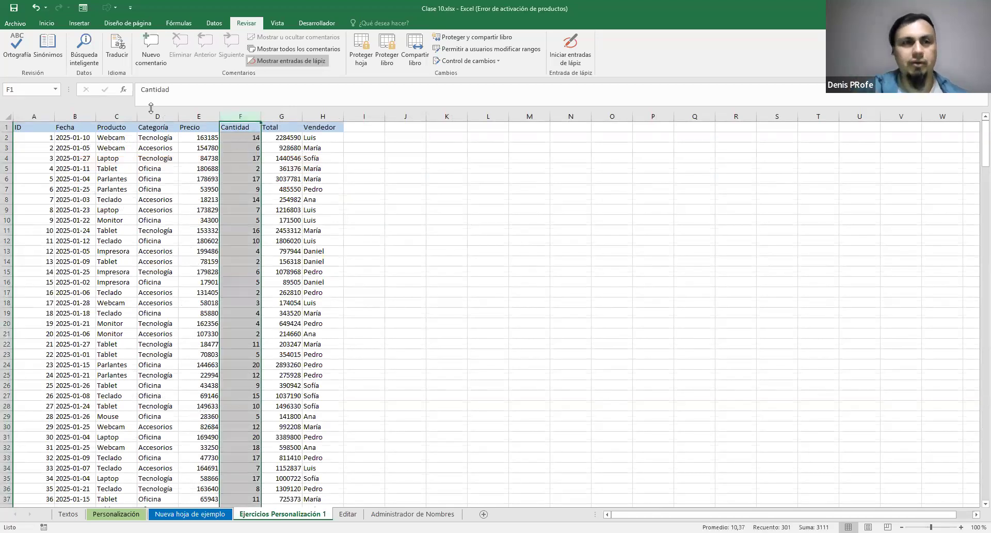
pyautogui.moveTo(36, 117); pyautogui.dragTo(100, 116)
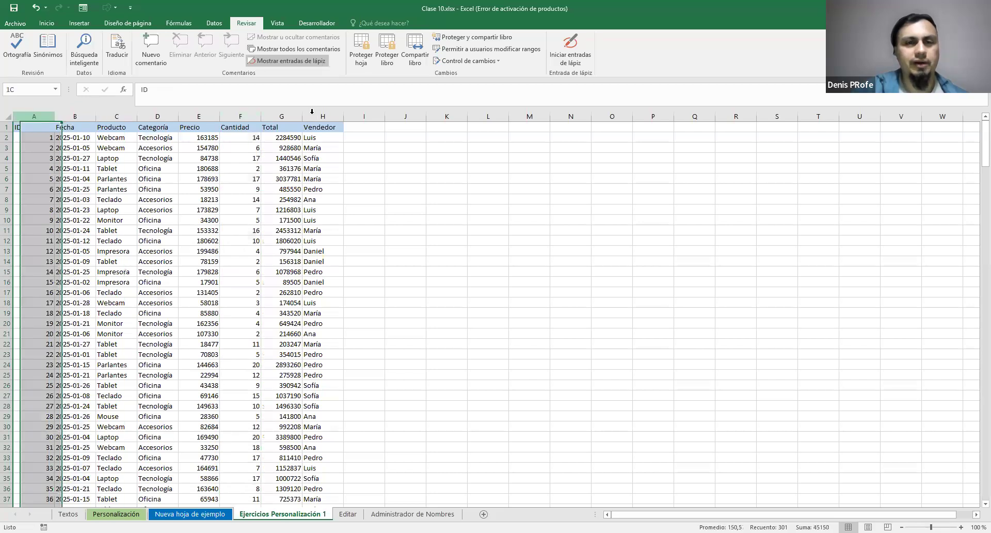
pyautogui.hotkey('ctrl', 'a')
pyautogui.click(382, 154)
pyautogui.click(253, 126)
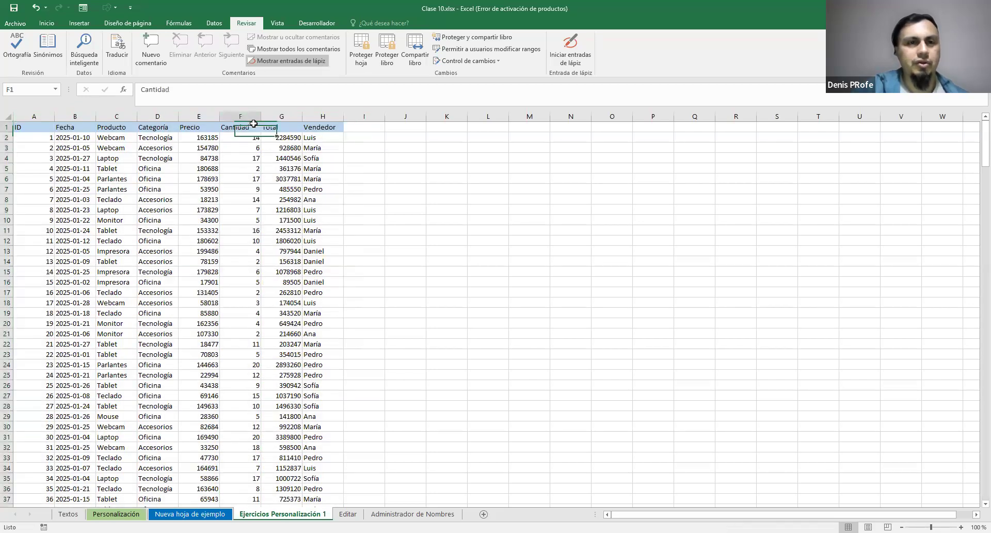
# Unlock the whole Cantidad column by turning off Bloqueada in its cell protection format
pyautogui.click(244, 115)
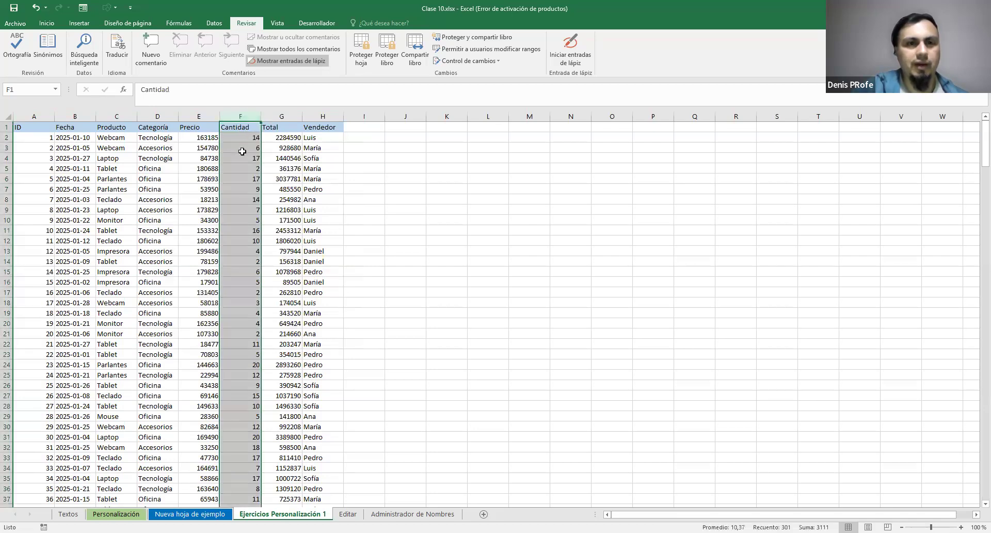
pyautogui.rightClick(242, 153)
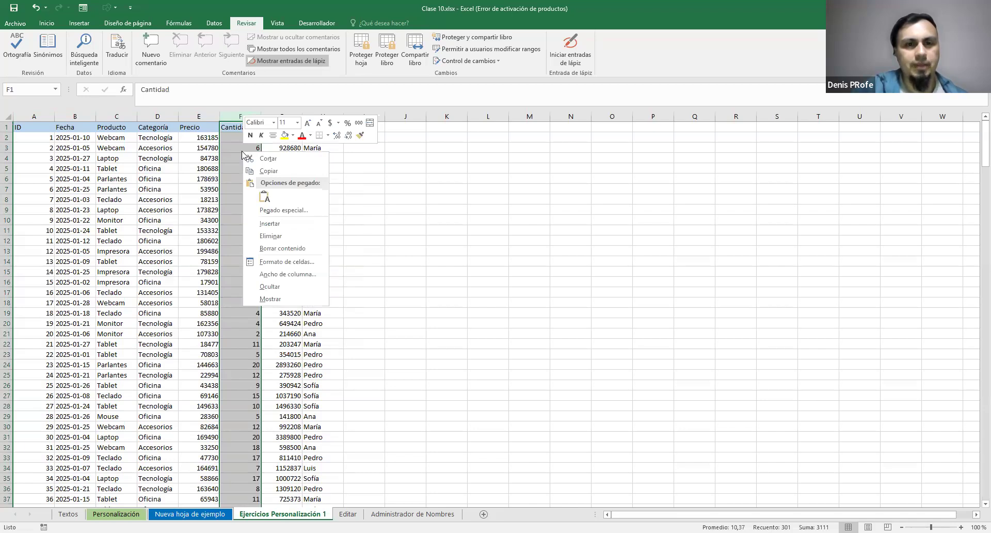
pyautogui.click(293, 263)
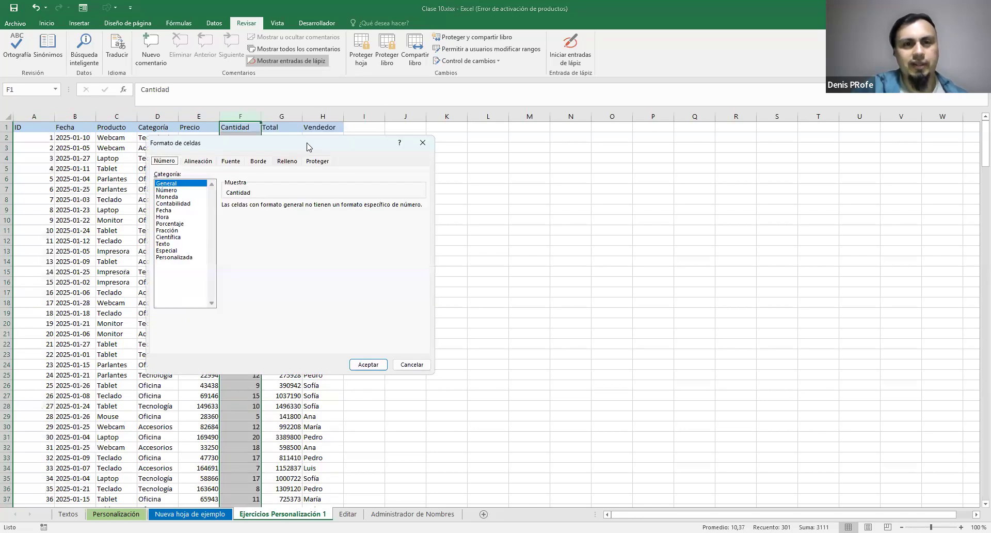
pyautogui.moveTo(306, 146); pyautogui.dragTo(516, 158)
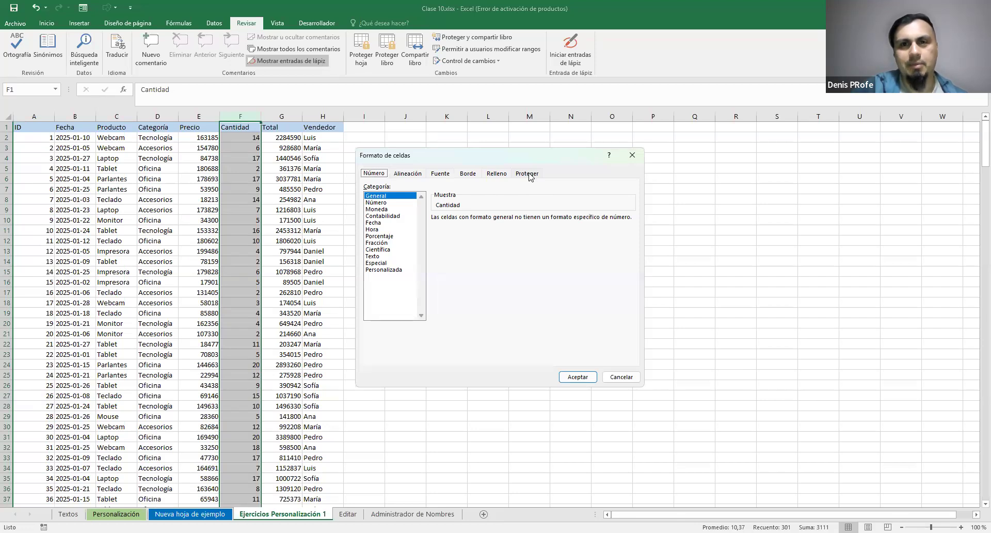
pyautogui.click(530, 176)
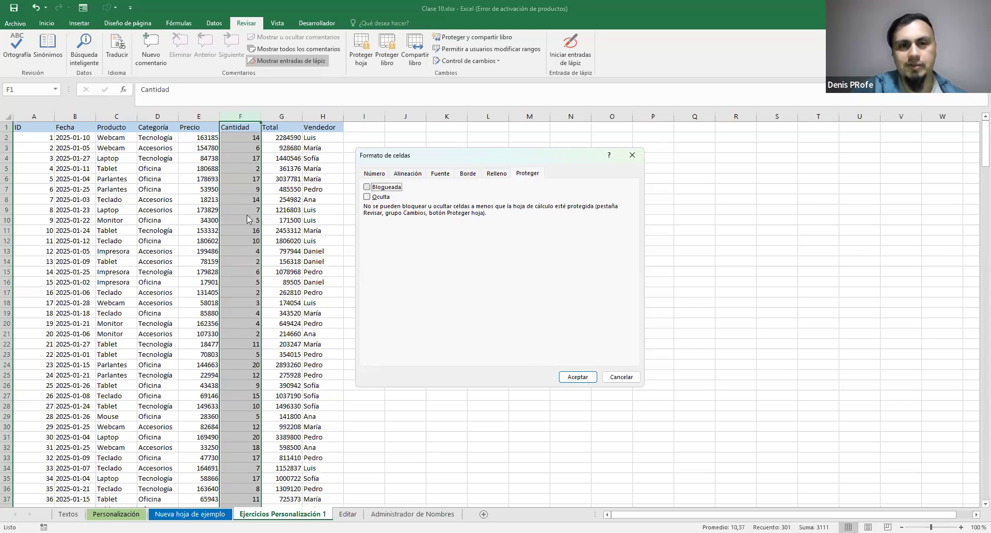
pyautogui.click(582, 378)
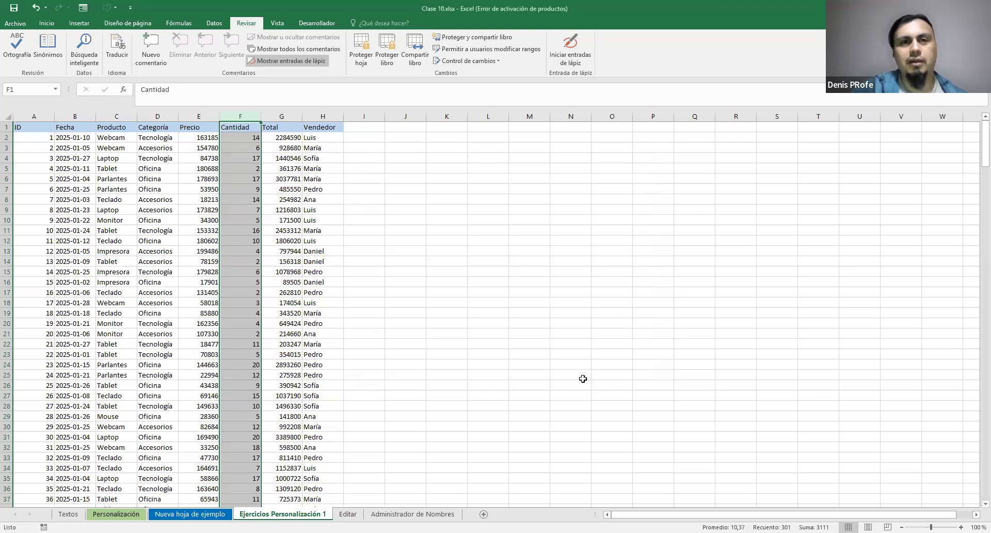
# Protect the Ejercicios Personalización 1 sheet, entering and confirming the sheet password and keeping the default permissions
pyautogui.click(463, 282)
pyautogui.click(361, 51)
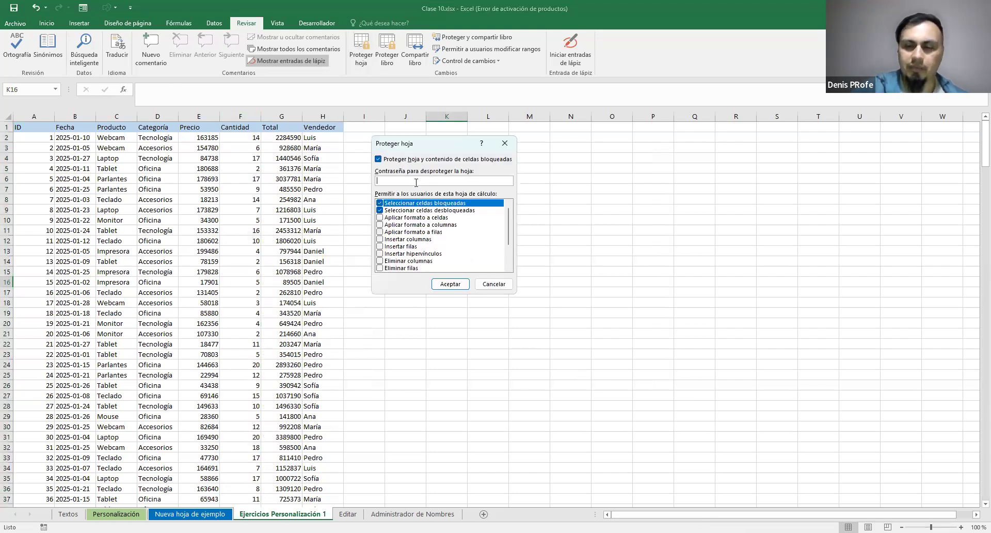
pyautogui.click(450, 283)
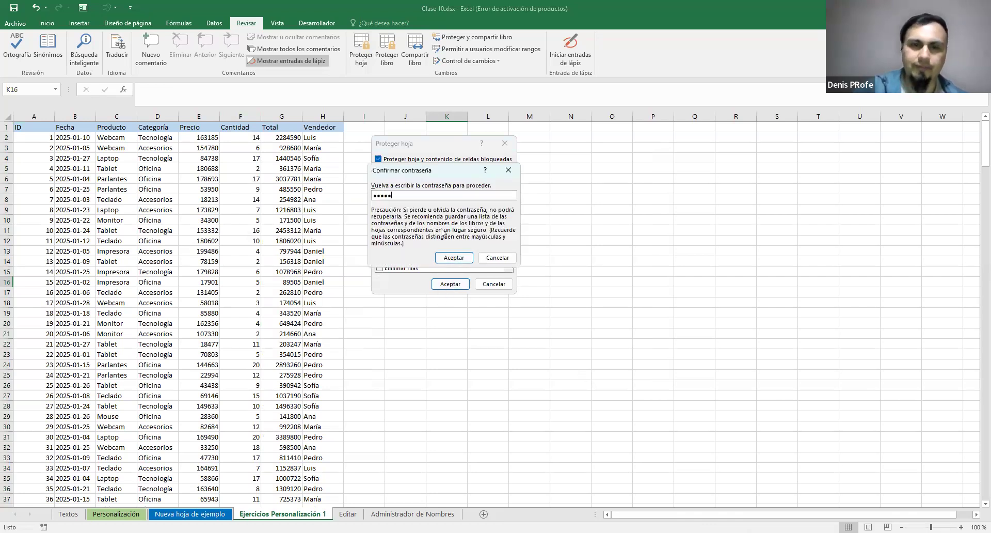
pyautogui.click(465, 257)
# Try to edit empty cells outside the table, K10 and M8, on the protected sheet
pyautogui.click(428, 218)
pyautogui.doubleClick(449, 220)
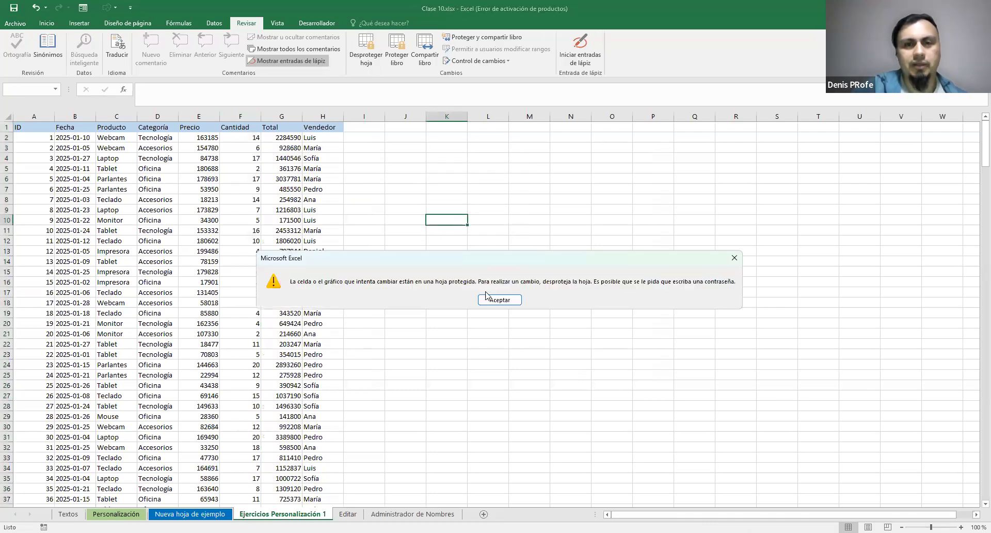
pyautogui.click(490, 299)
pyautogui.click(518, 200)
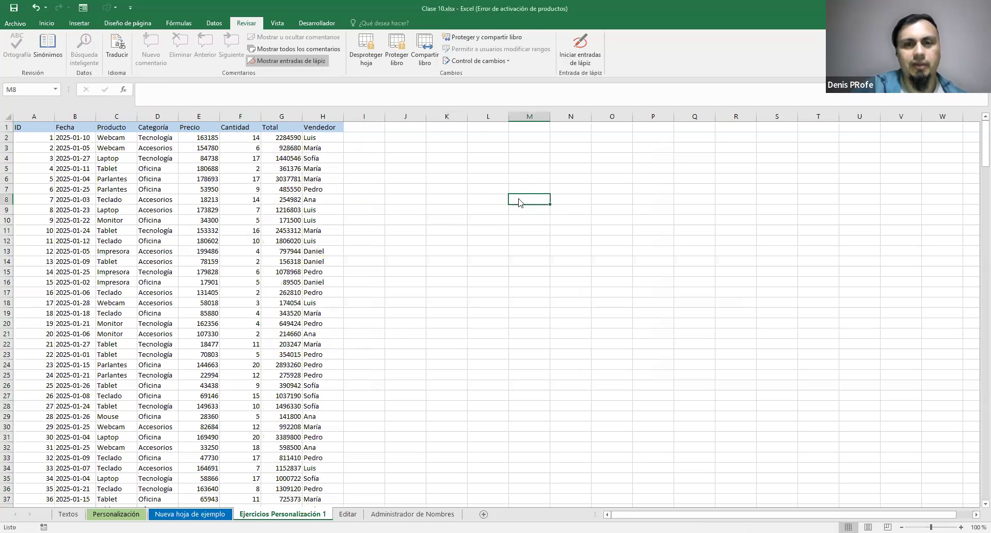
pyautogui.doubleClick(519, 203)
pyautogui.click(499, 301)
# Try to edit cells in the Vendedor column of the protected sheet, including H285
pyautogui.click(322, 154)
pyautogui.hotkey('ctrl', 'Down')
pyautogui.scroll(-5, 322, 154)
pyautogui.click(323, 150)
pyautogui.doubleClick(549, 297)
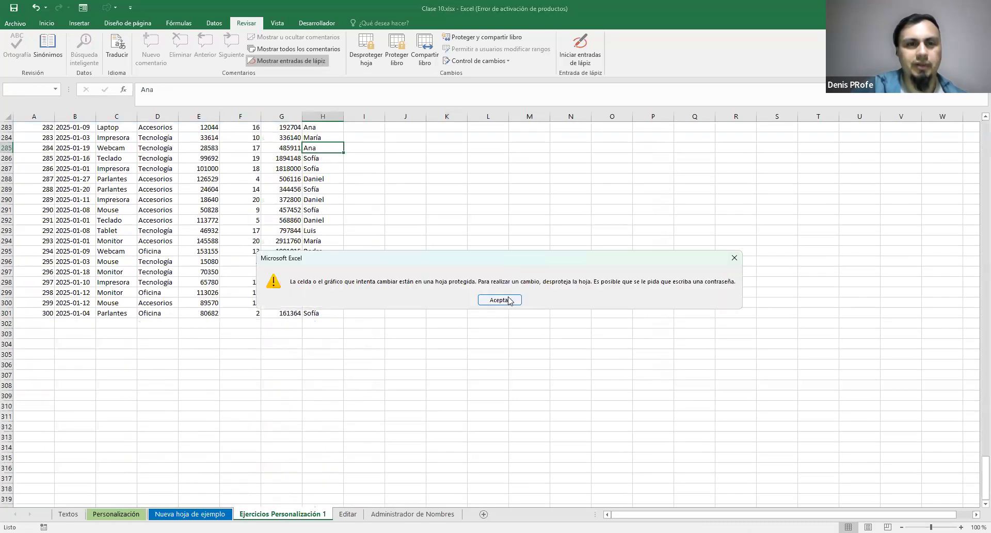
pyautogui.click(504, 300)
# Set the Cantidad value in cell F3 to 10 on the protected sheet
pyautogui.scroll(20, 323, 306)
pyautogui.scroll(20, 322, 306)
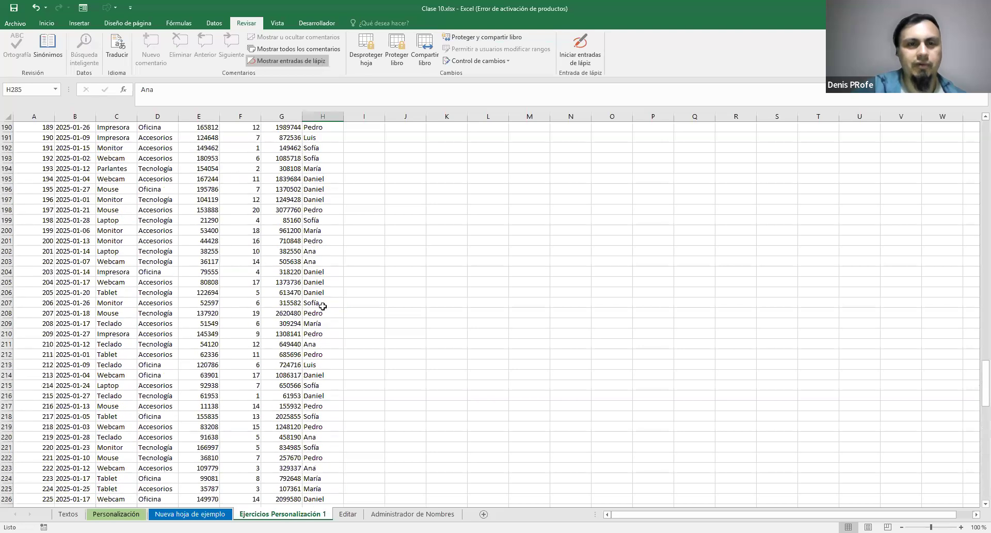
pyautogui.scroll(16, 323, 306)
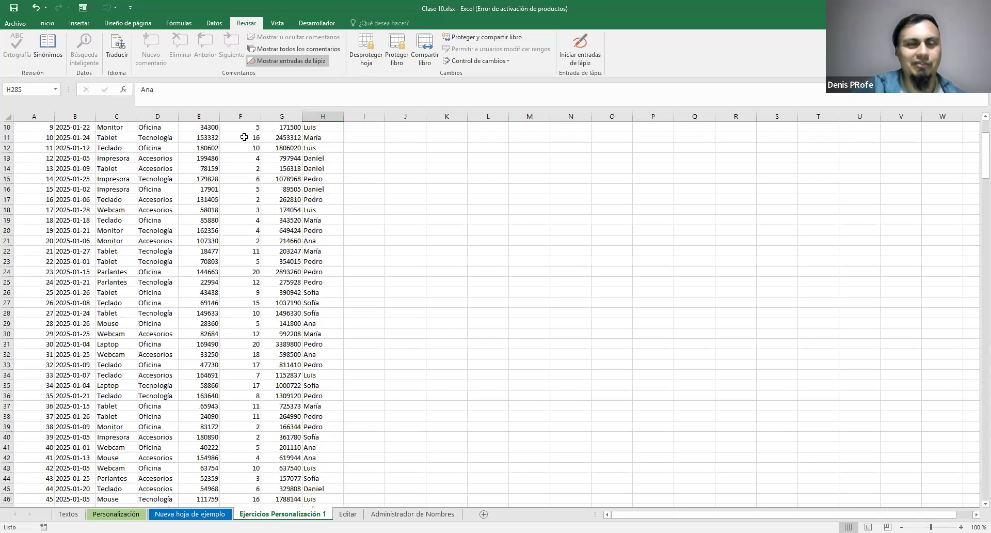
pyautogui.scroll(3, 244, 137)
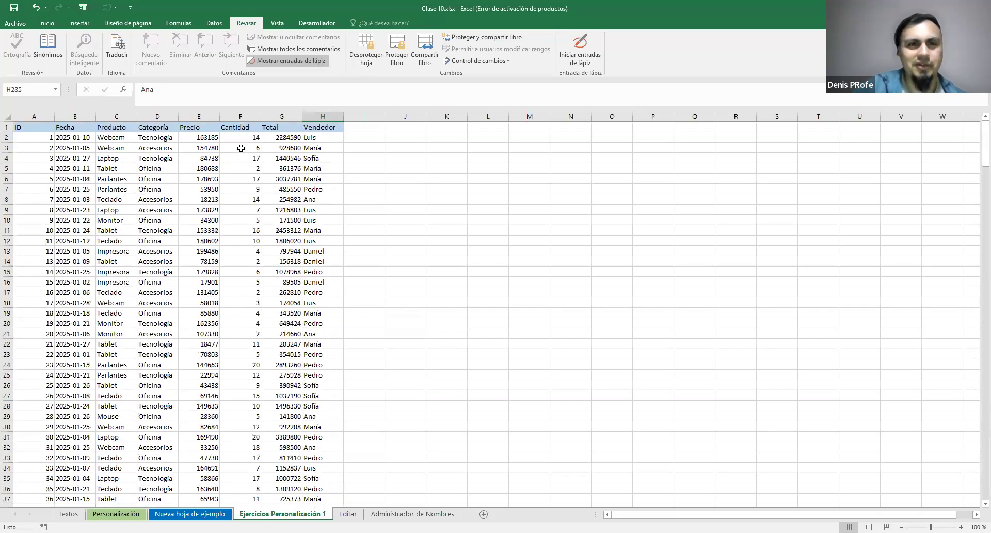
pyautogui.doubleClick(241, 149)
pyautogui.write('10')
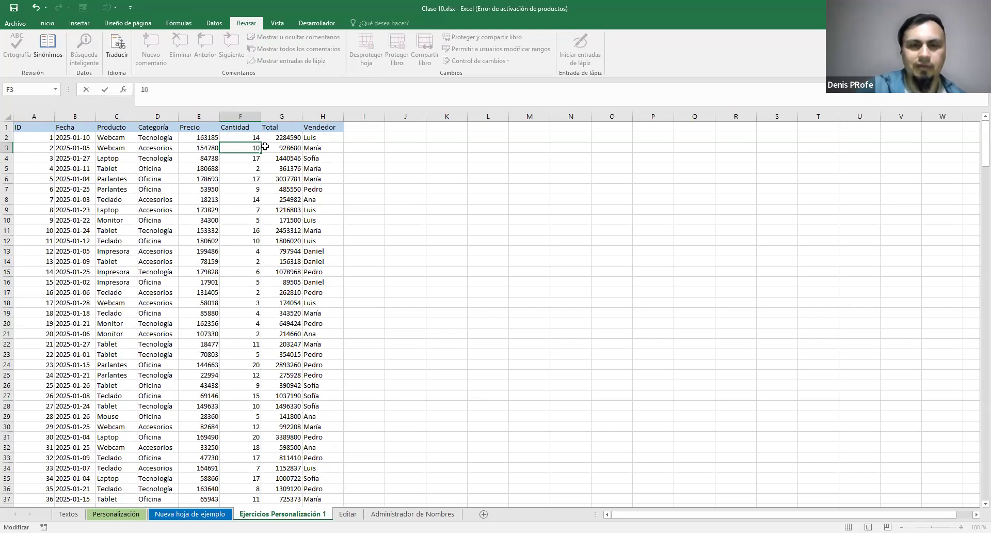
pyautogui.hotkey('ctrl', 'Return')
# Try to edit the Precio value in E3 and cells in the Categoría column of the protected sheet
pyautogui.click(199, 146)
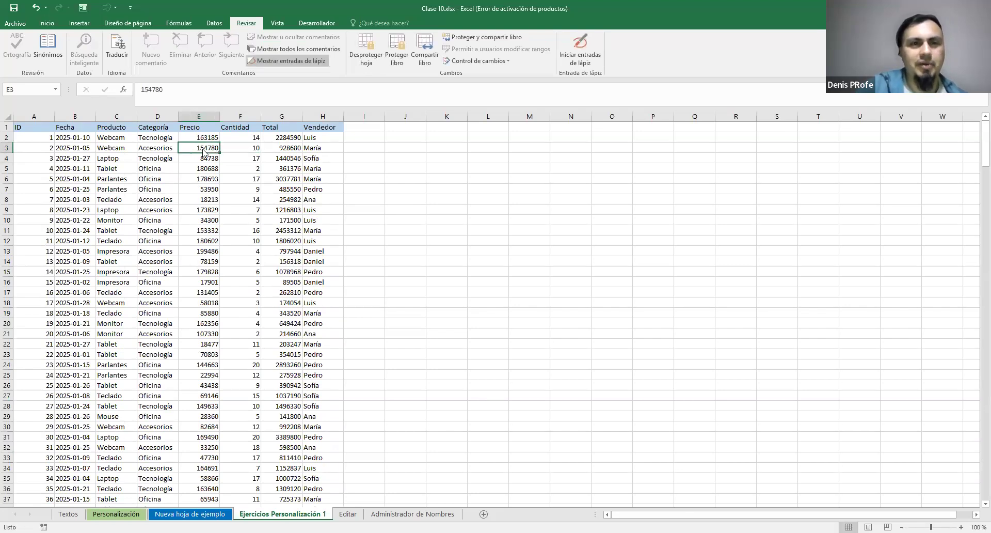
pyautogui.doubleClick(204, 151)
pyautogui.click(500, 300)
pyautogui.click(158, 151)
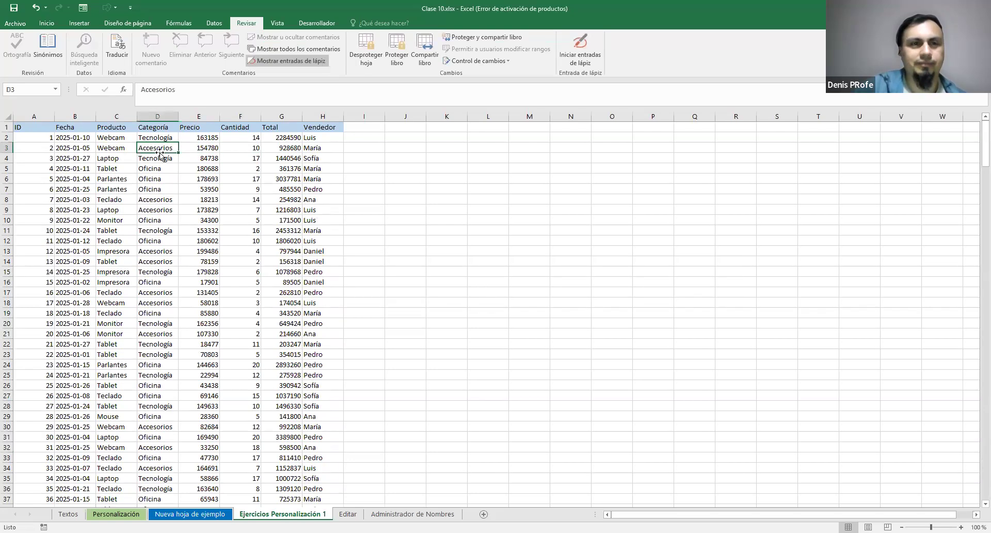
pyautogui.hotkey('ctrl', 'Down')
pyautogui.click(155, 160)
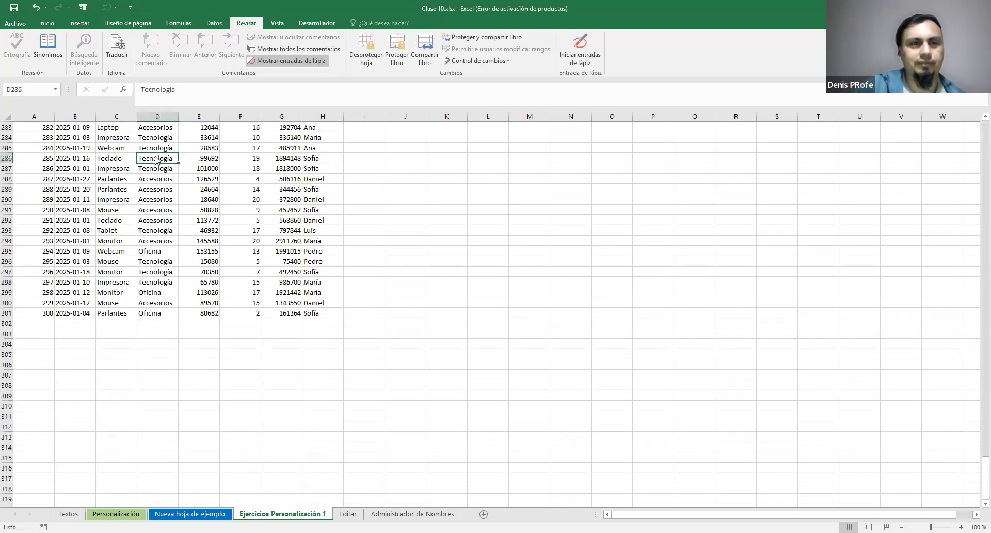
pyautogui.click(502, 300)
# Try to edit dates in the Fecha column of the protected sheet, including cell B3
pyautogui.doubleClick(75, 153)
pyautogui.click(74, 164)
pyautogui.doubleClick(75, 164)
pyautogui.click(75, 166)
pyautogui.doubleClick(75, 147)
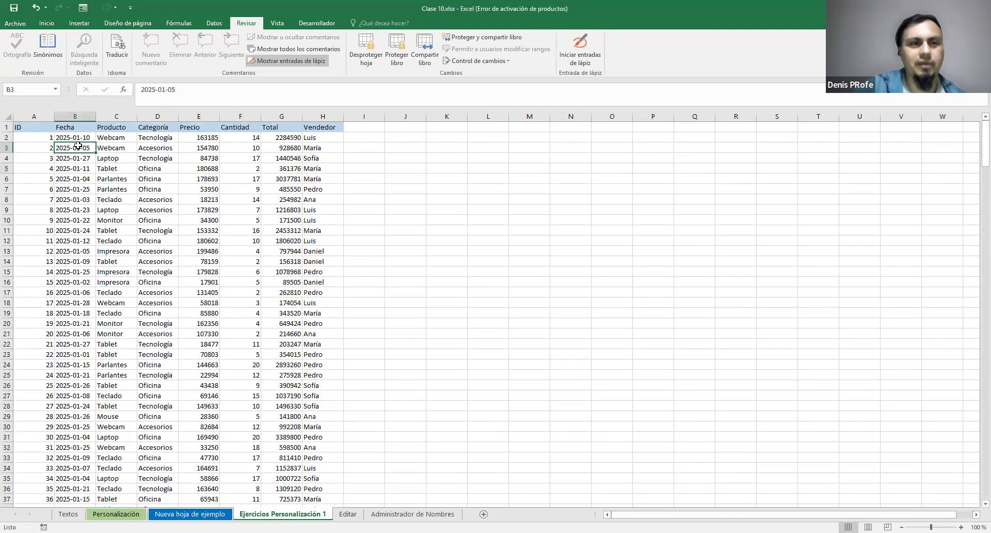
pyautogui.click(503, 300)
# Open the Cantidad value in F3 for editing and leave the cell without changing it
pyautogui.click(255, 128)
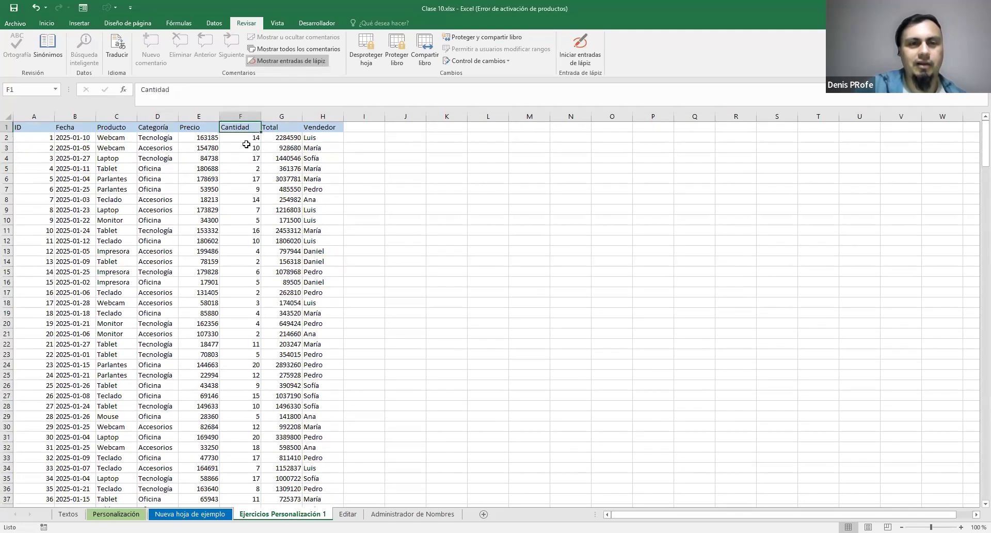
pyautogui.doubleClick(260, 149)
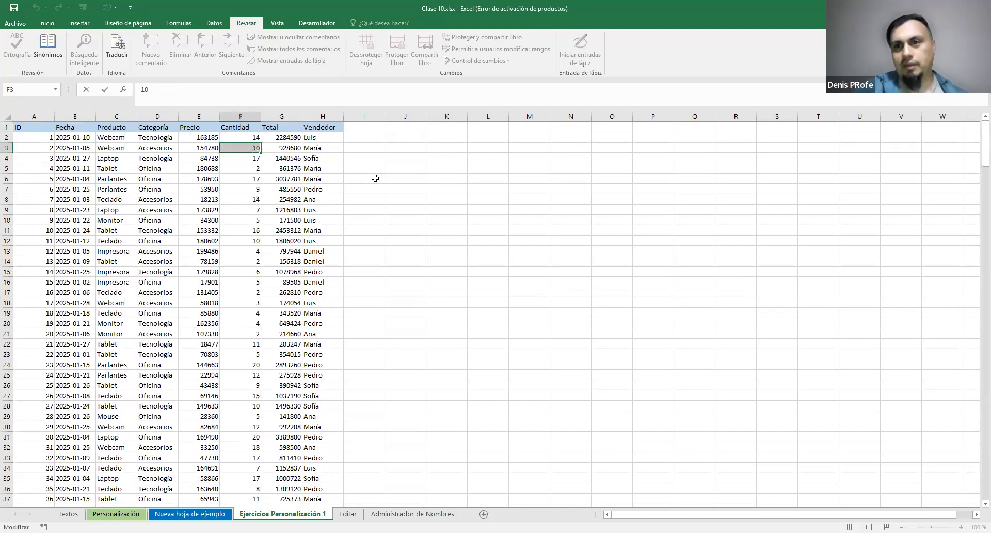
pyautogui.click(395, 175)
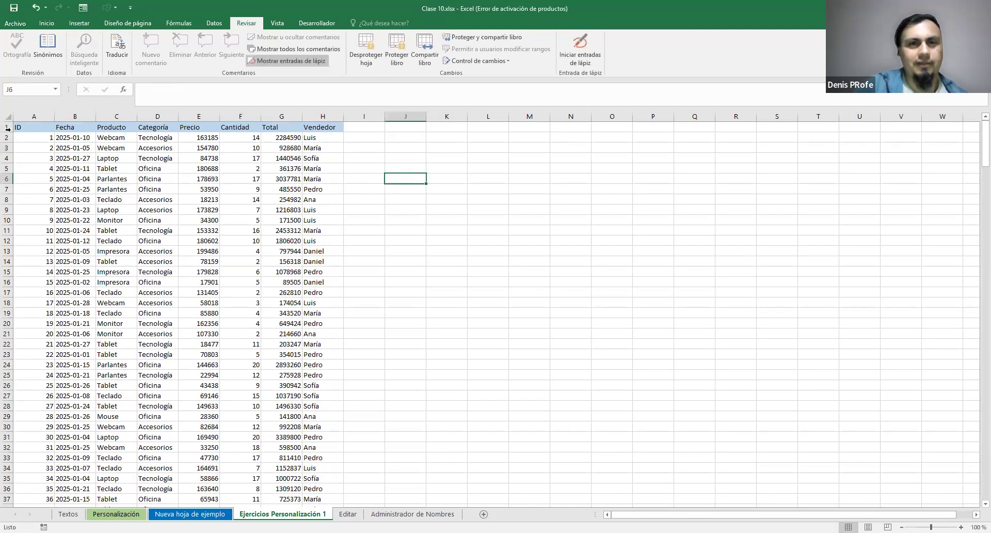
# Unprotect the Ejercicios Personalización 1 sheet by entering the sheet password
pyautogui.click(368, 58)
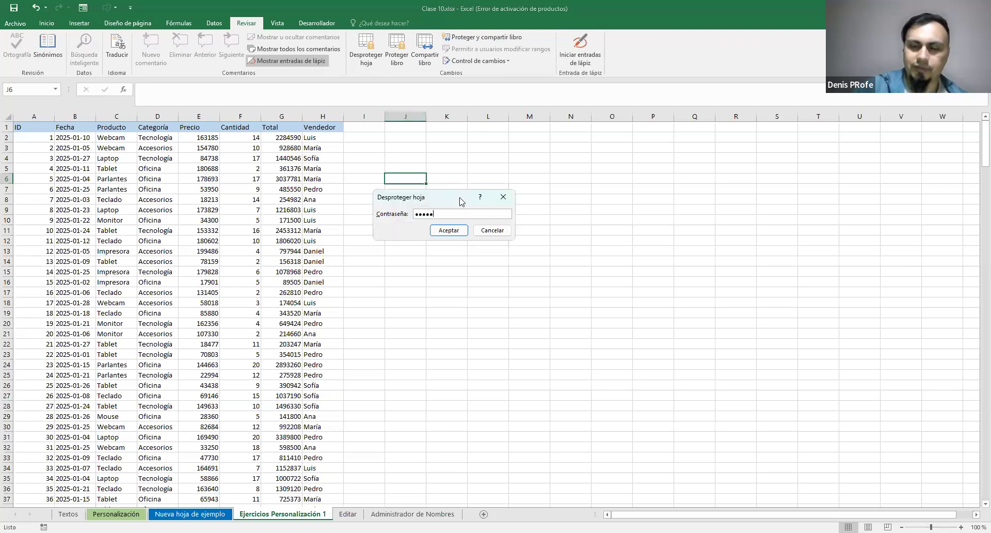
pyautogui.press('Return')
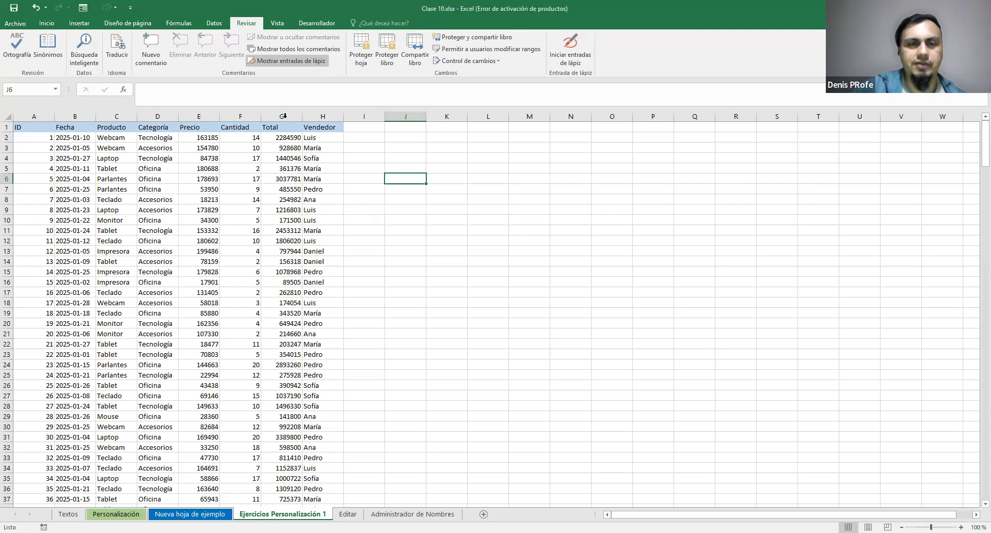
# Lock the whole Cantidad column again by turning on Bloqueada in its cell protection format
pyautogui.click(240, 117)
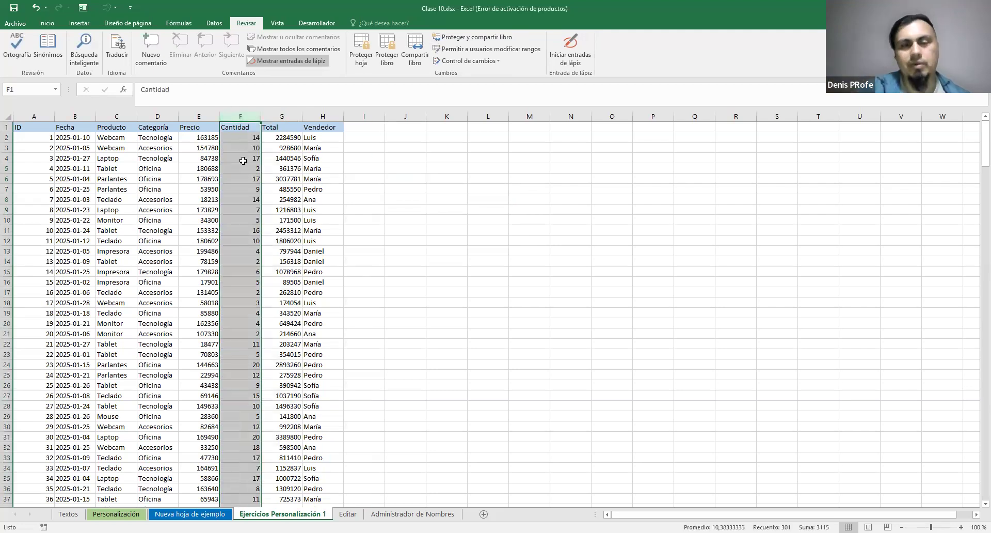
pyautogui.rightClick(240, 133)
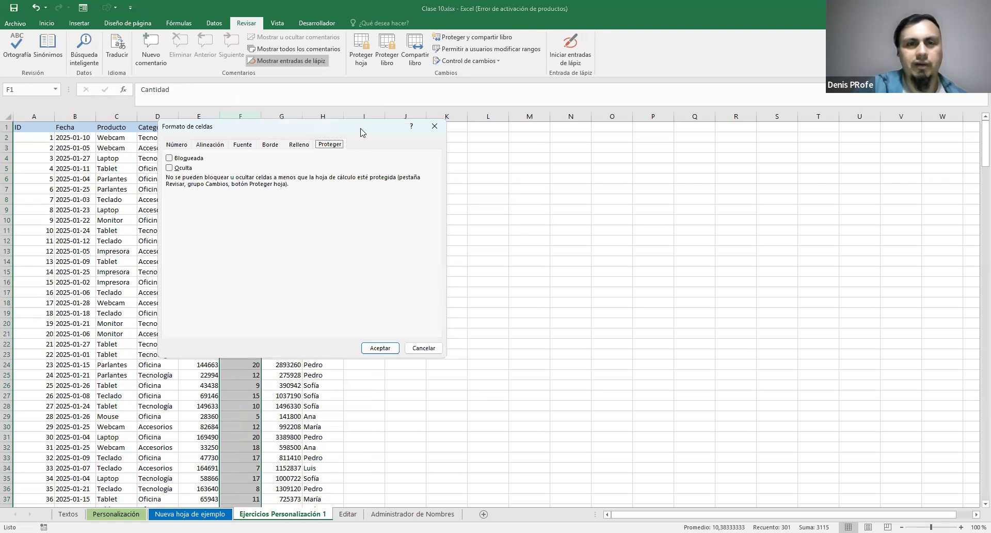
pyautogui.click(388, 180)
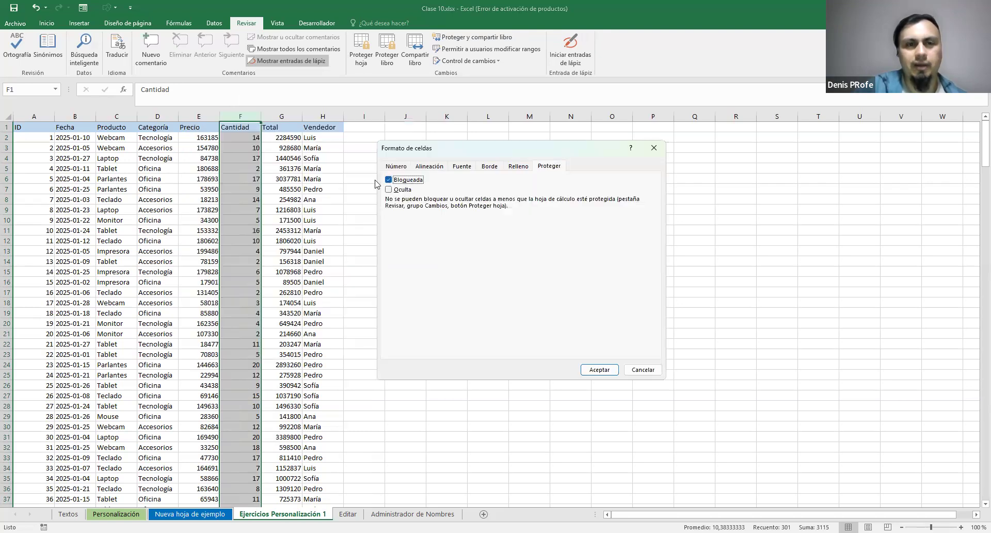
pyautogui.click(599, 369)
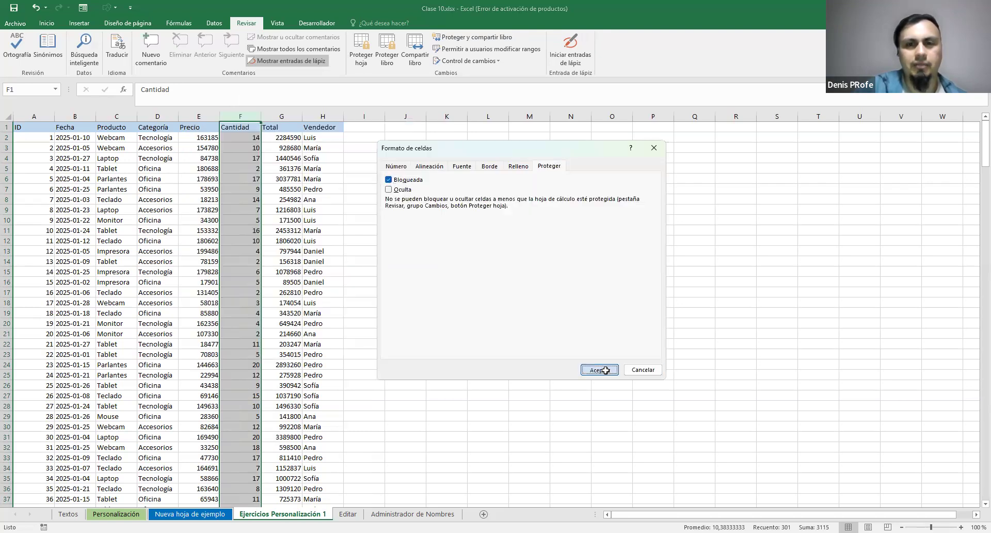
pyautogui.click(422, 272)
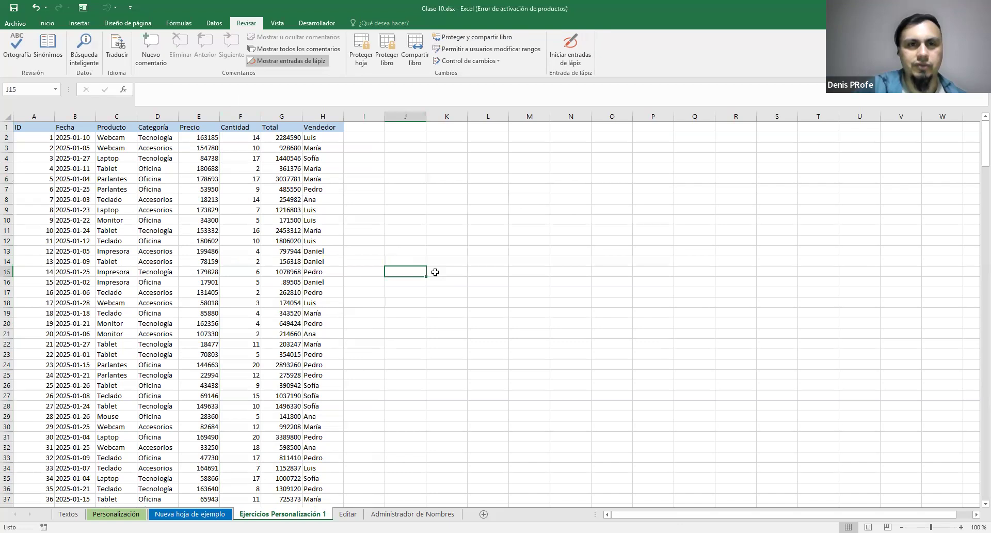
# Protect the Ejercicios Personalización 1 sheet by entering and confirming the sheet password, keeping the default user permissions
pyautogui.click(362, 56)
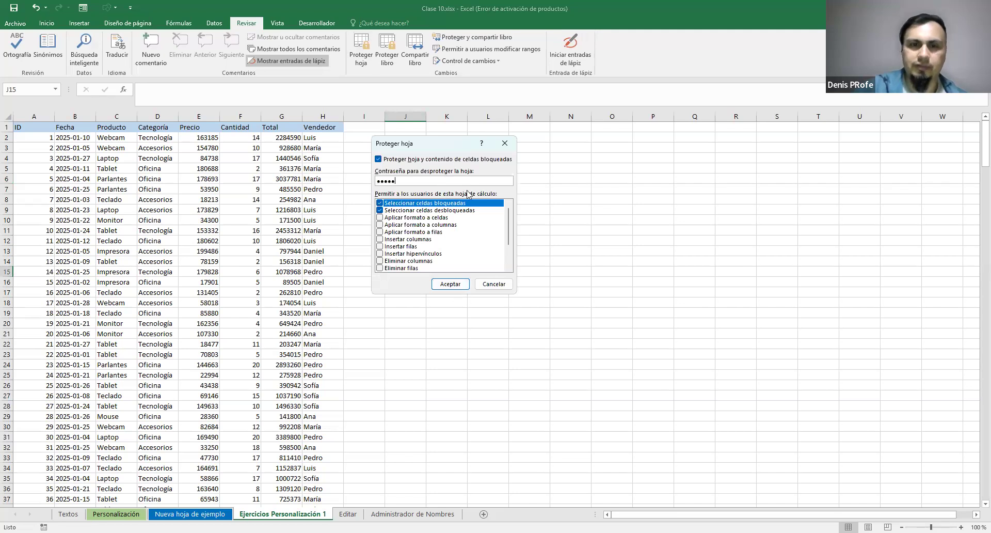
pyautogui.click(462, 285)
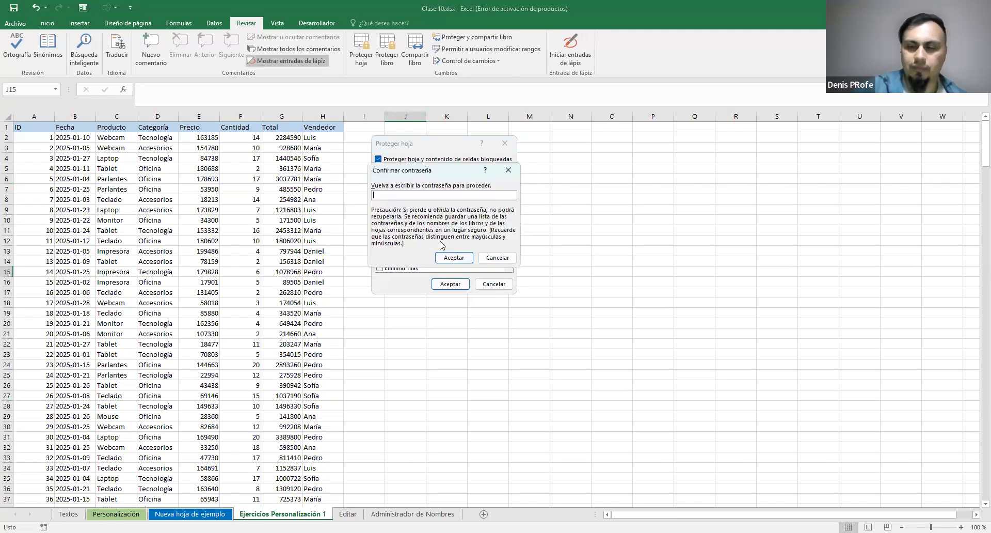
pyautogui.click(451, 258)
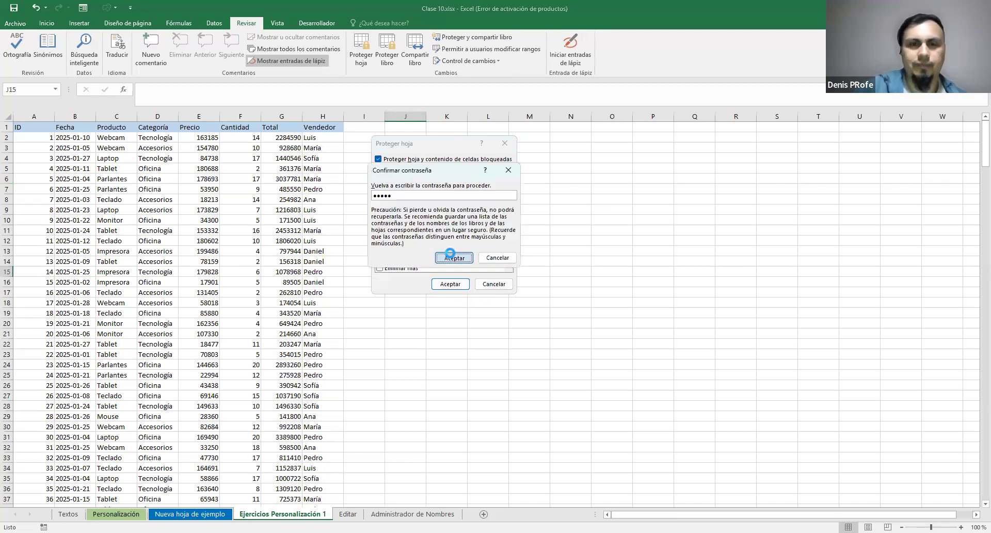
# Try to edit Cantidad cells F2 and F5 and Total cell G223 on the protected sheet
pyautogui.doubleClick(240, 137)
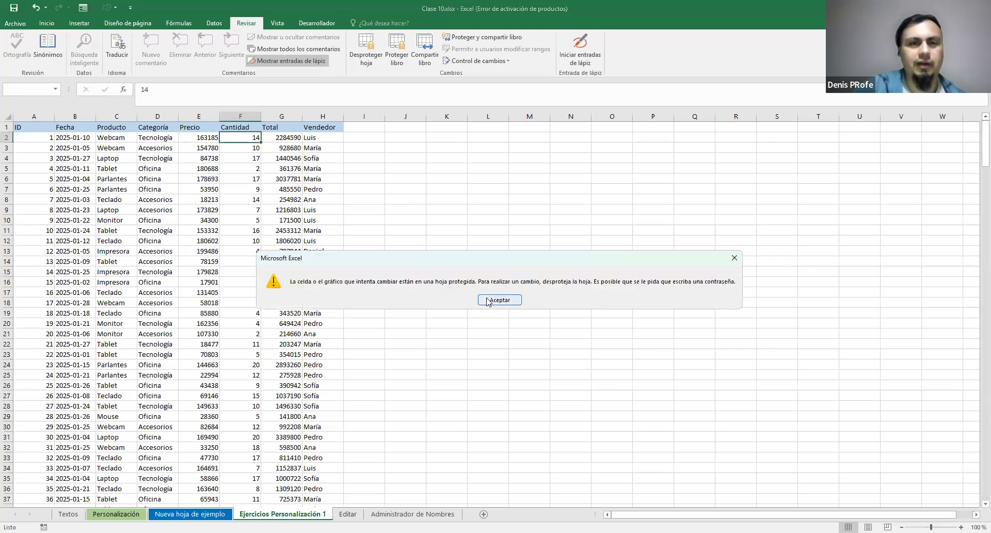
pyautogui.click(488, 301)
pyautogui.doubleClick(247, 169)
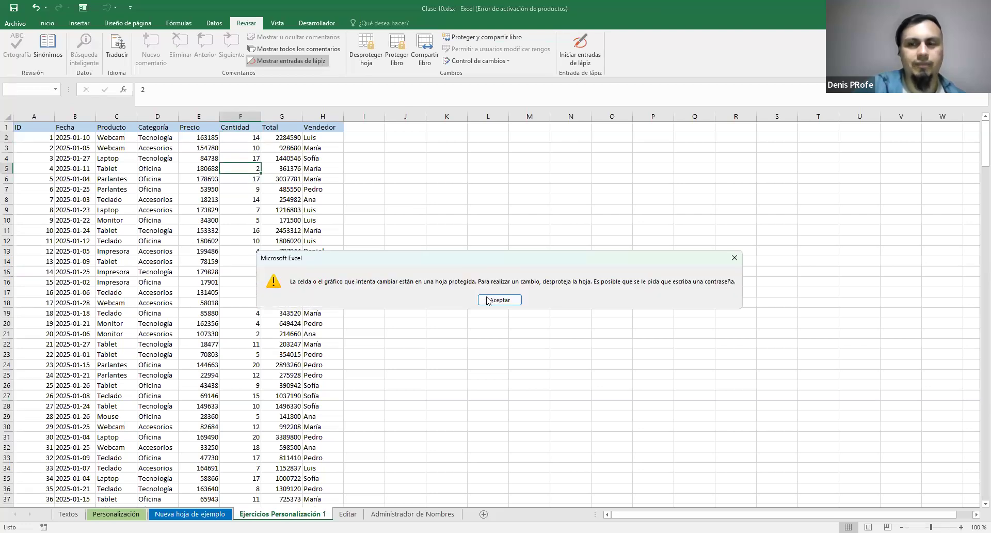
pyautogui.click(489, 301)
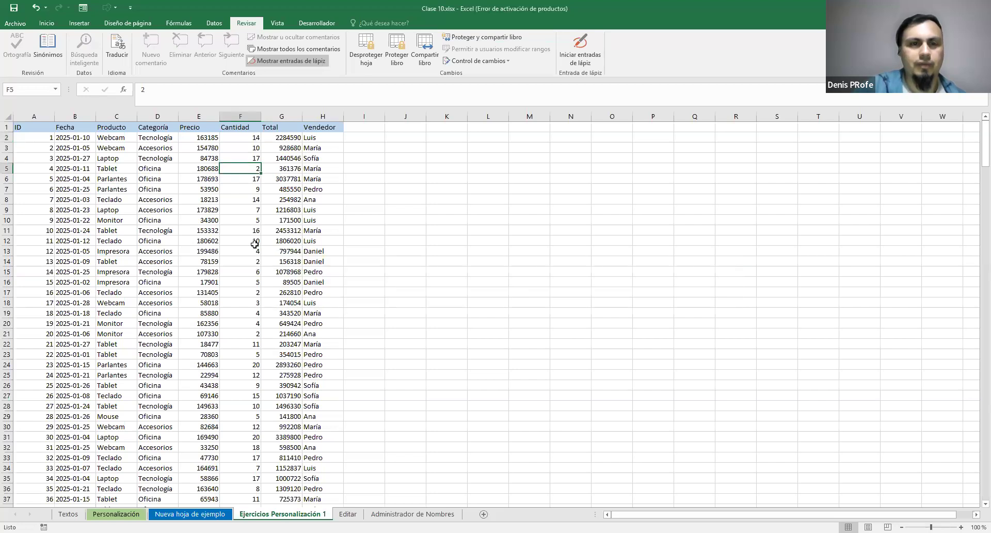
pyautogui.hotkey('ctrl', 'Down')
pyautogui.scroll(-3, 382, 247)
pyautogui.scroll(5, 294, 252)
pyautogui.scroll(14, 294, 252)
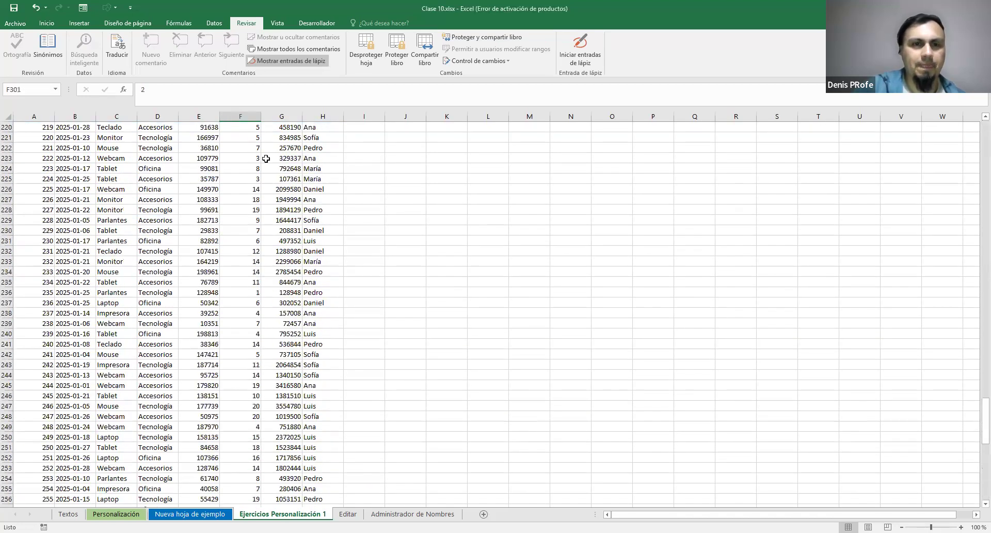
pyautogui.click(264, 159)
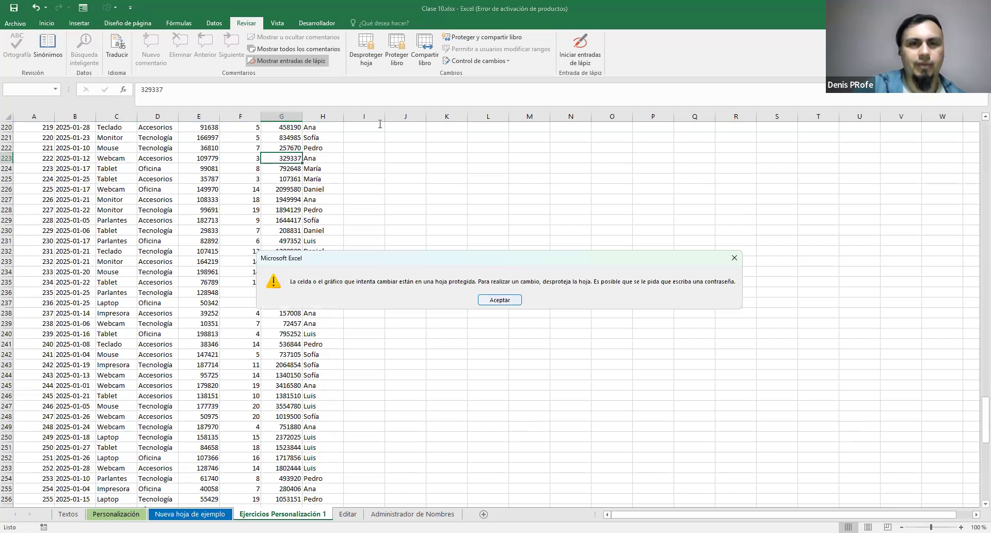
pyautogui.press('Return')
# Unprotect the Ejercicios Personalización 1 sheet by entering the sheet password
pyautogui.scroll(5, 380, 124)
pyautogui.click(366, 49)
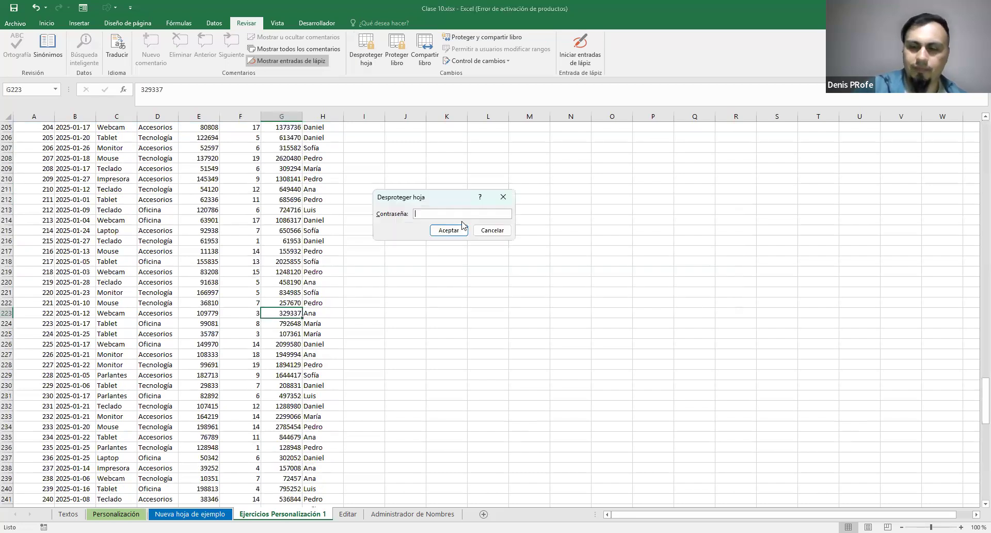
pyautogui.click(441, 229)
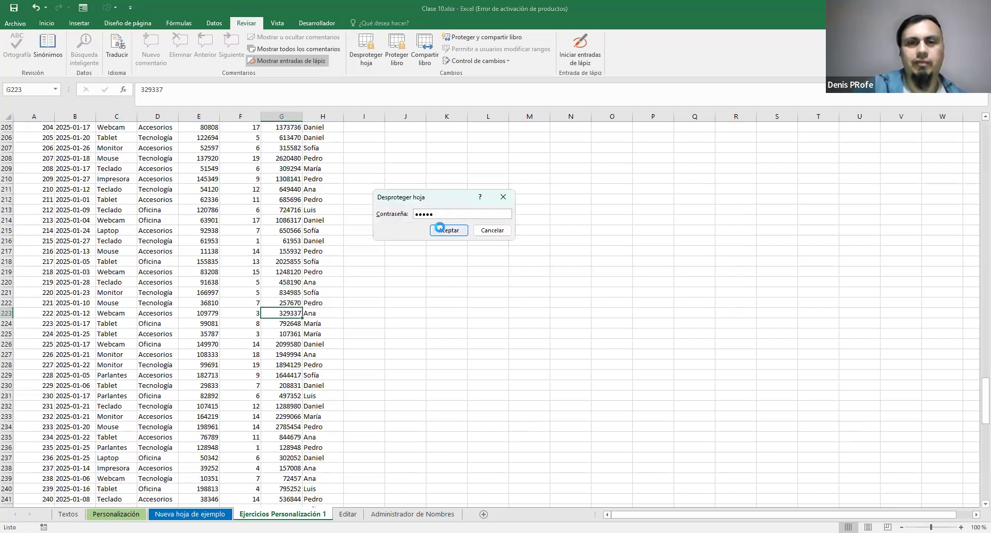
pyautogui.scroll(19, 361, 312)
pyautogui.scroll(20, 361, 312)
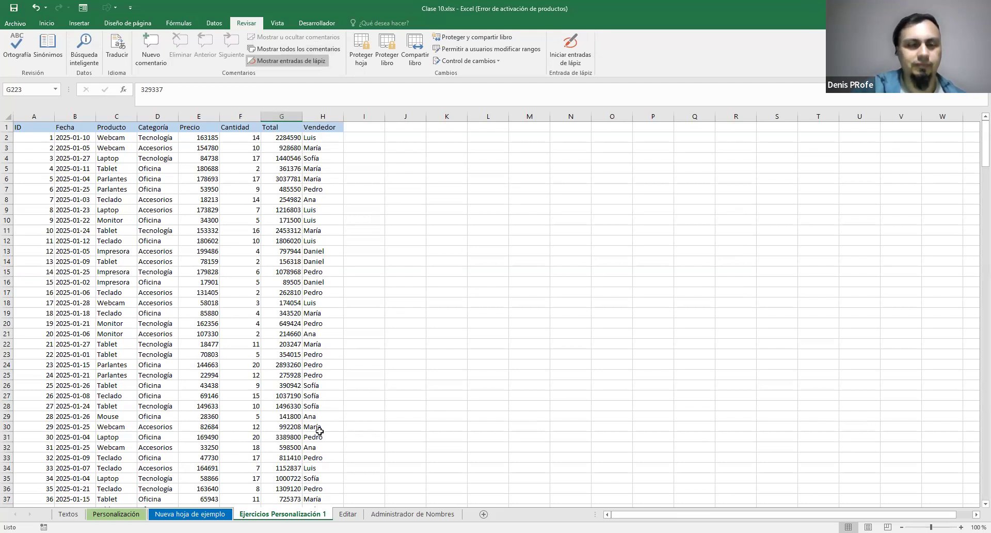
# Review the notes on naming, splitting, freezing and protecting sheets on the Personalización sheet
pyautogui.click(116, 514)
pyautogui.scroll(-2, 297, 377)
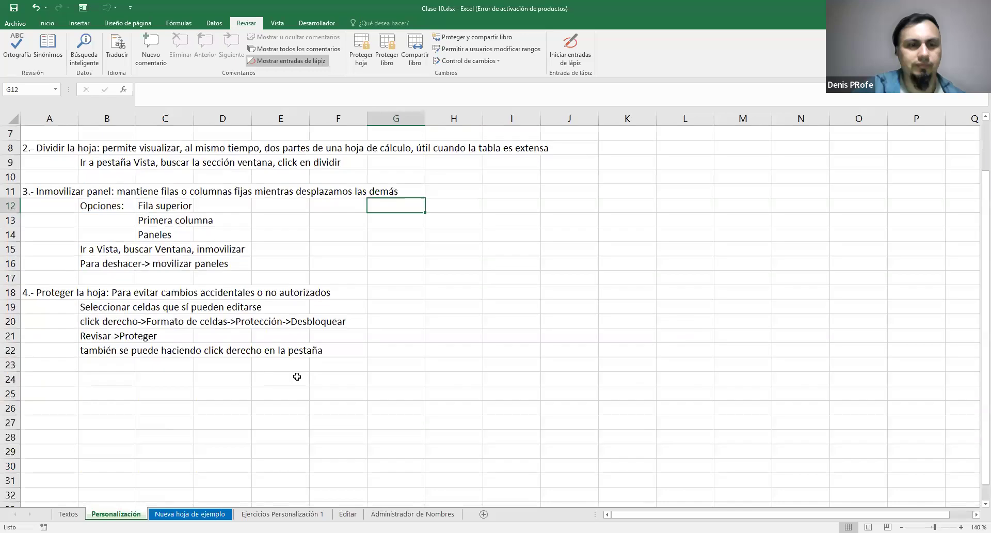
pyautogui.scroll(-1, 297, 377)
pyautogui.scroll(4, 297, 377)
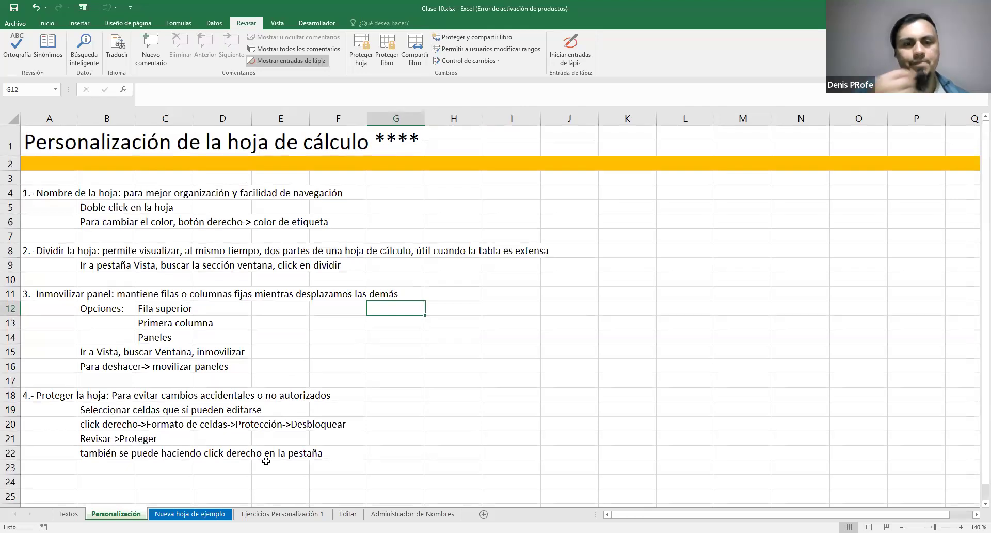
# Compare the data tables on the Ejercicios Personalización 1 and Editar sheets
pyautogui.click(253, 515)
pyautogui.scroll(-13, 277, 413)
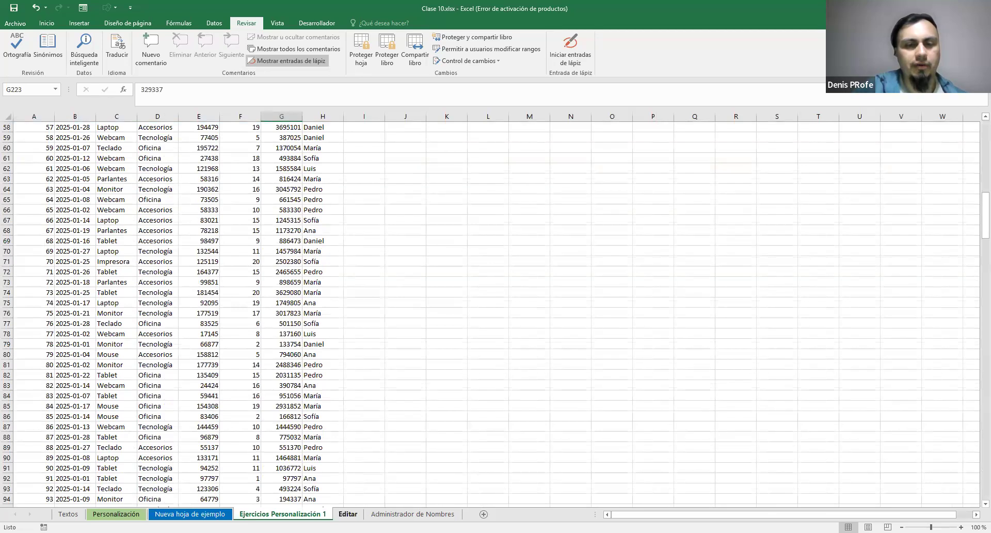
pyautogui.click(348, 513)
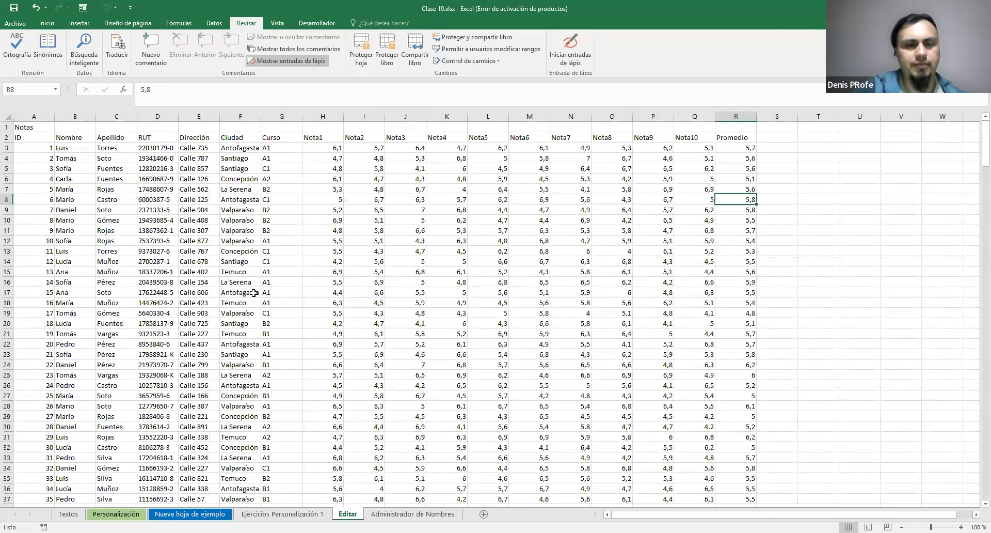
pyautogui.click(198, 514)
pyautogui.click(269, 514)
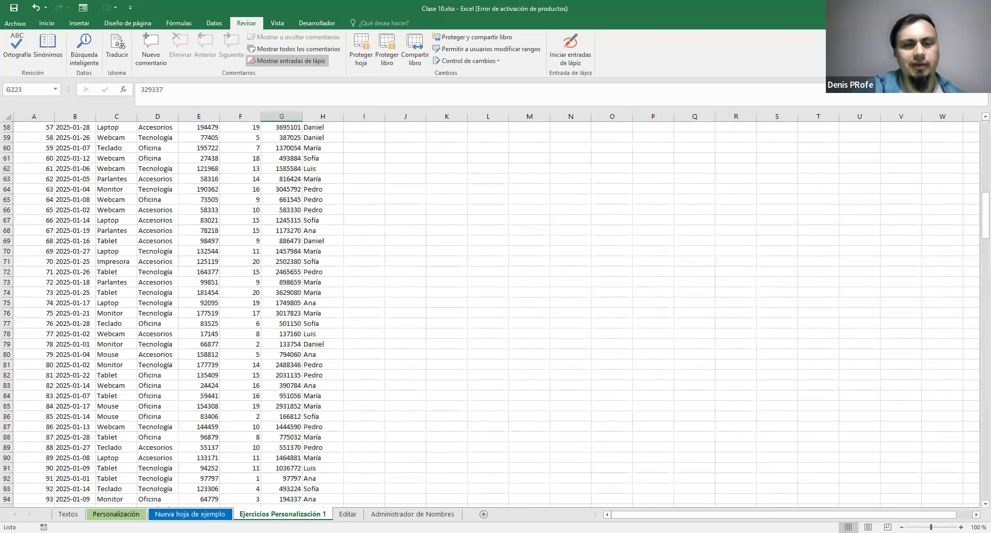
pyautogui.click(343, 514)
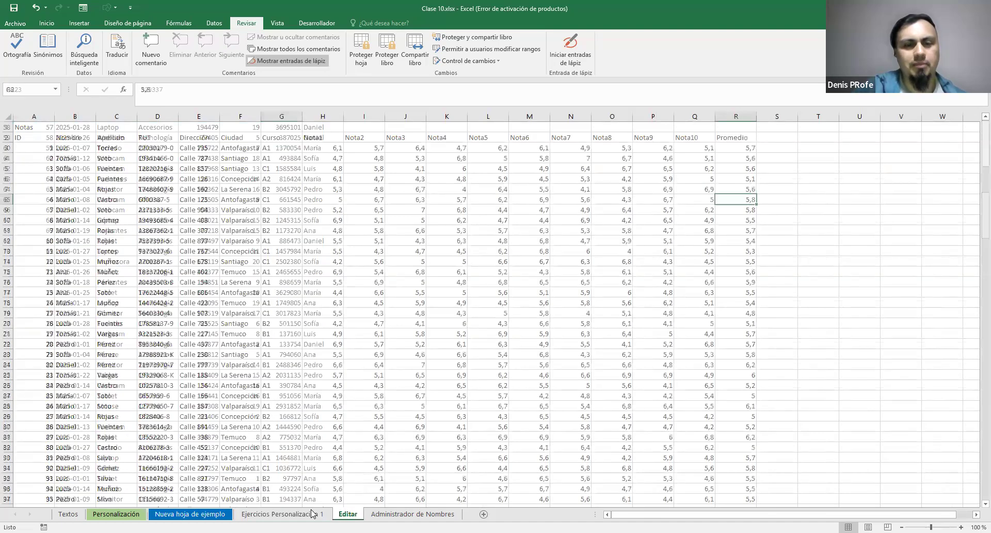
pyautogui.click(311, 514)
pyautogui.click(340, 515)
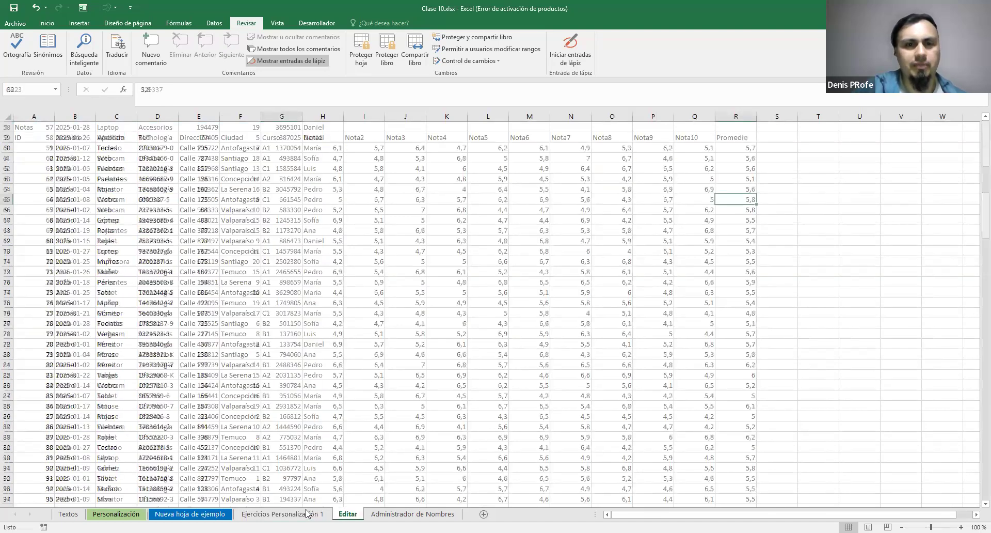
pyautogui.click(308, 514)
pyautogui.click(347, 514)
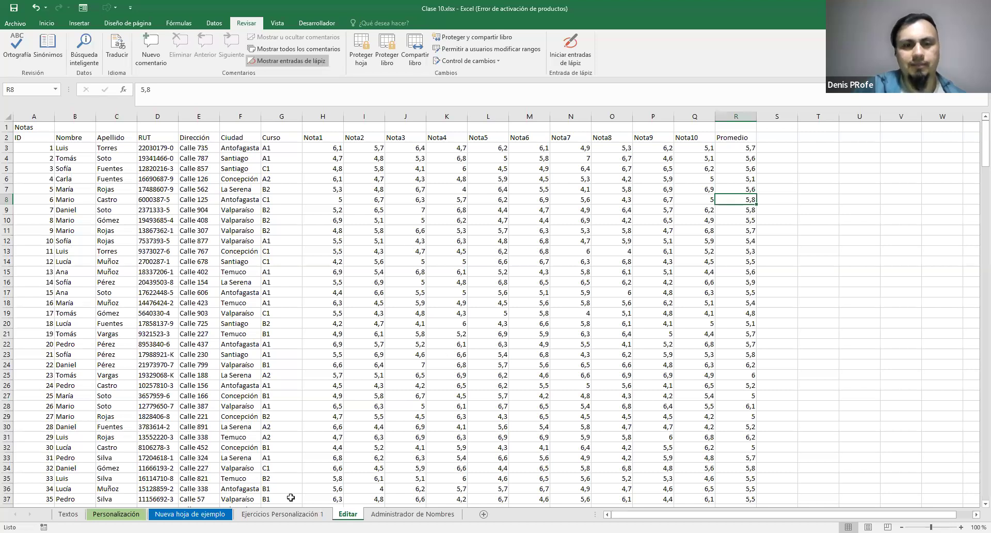
# Freeze the top row on the Ejercicios Personalización 1 sheet and check the headers further down the records
pyautogui.click(282, 514)
pyautogui.scroll(15, 310, 293)
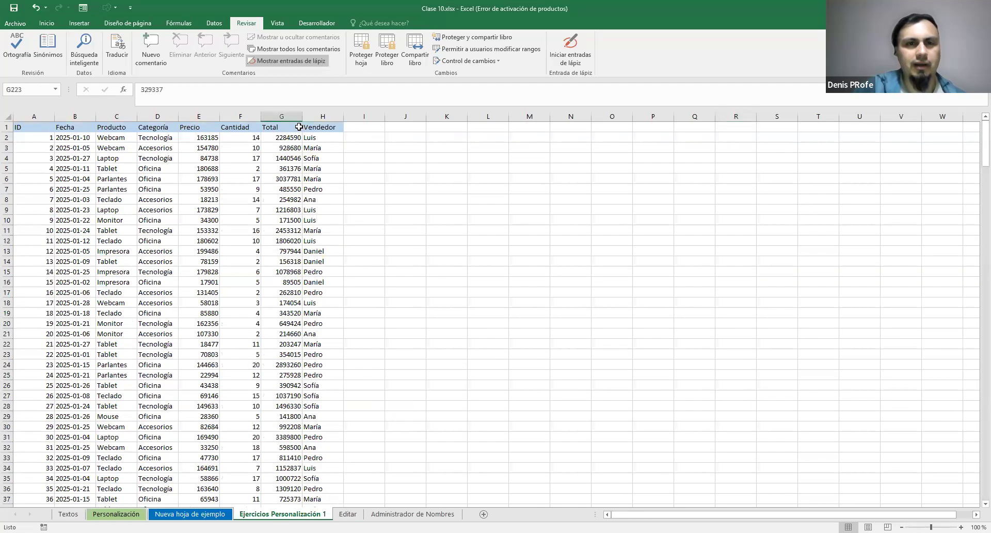
pyautogui.scroll(-17, 342, 291)
pyautogui.scroll(17, 342, 290)
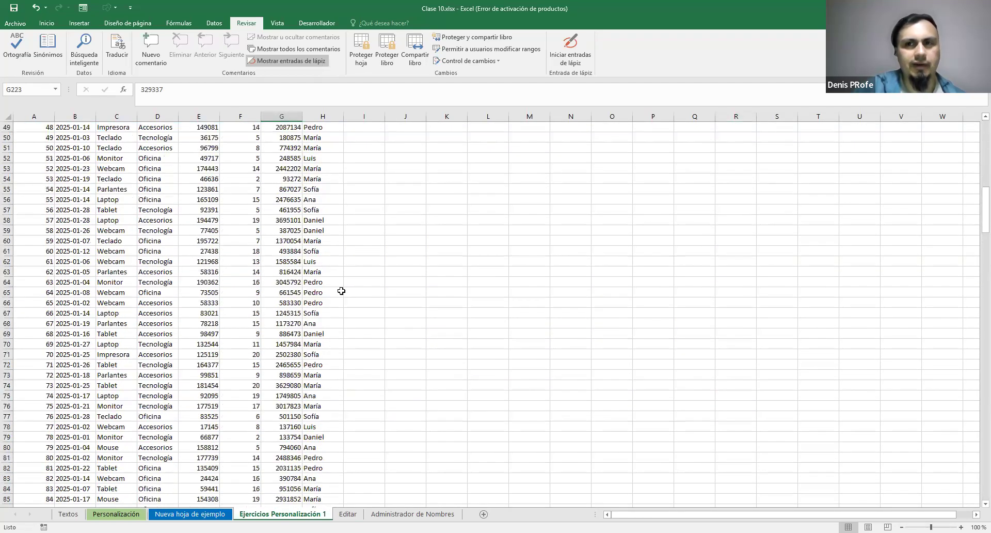
pyautogui.click(6, 128)
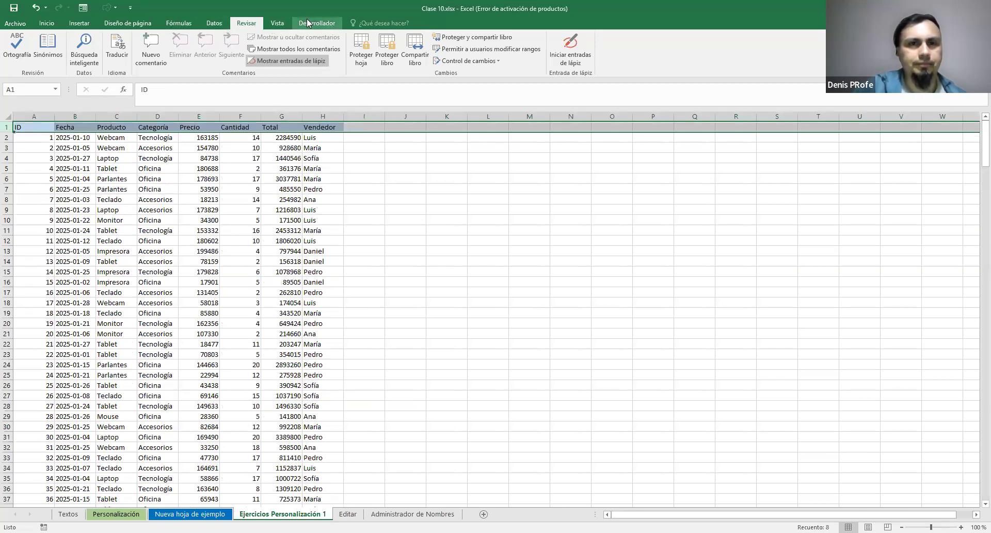
pyautogui.click(176, 24)
pyautogui.click(210, 24)
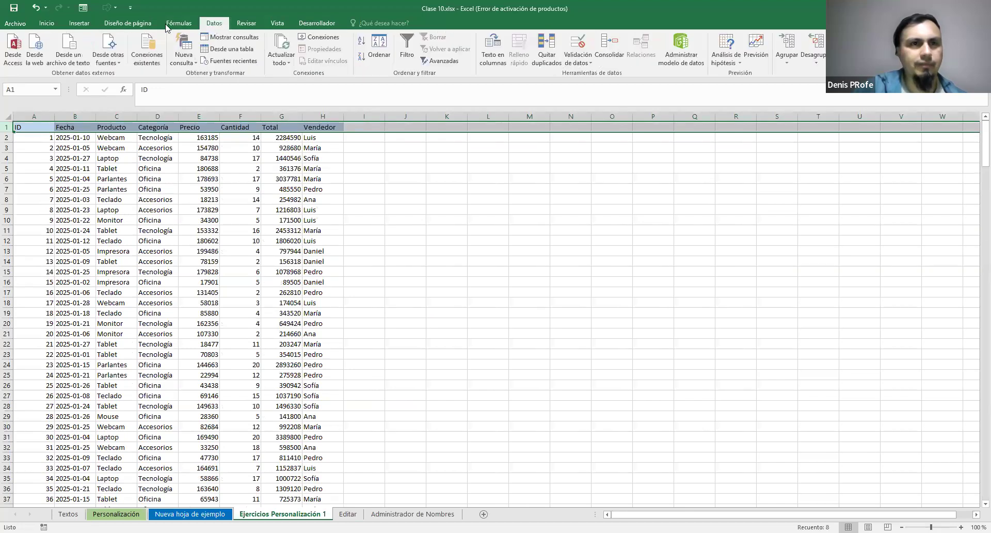
pyautogui.click(128, 23)
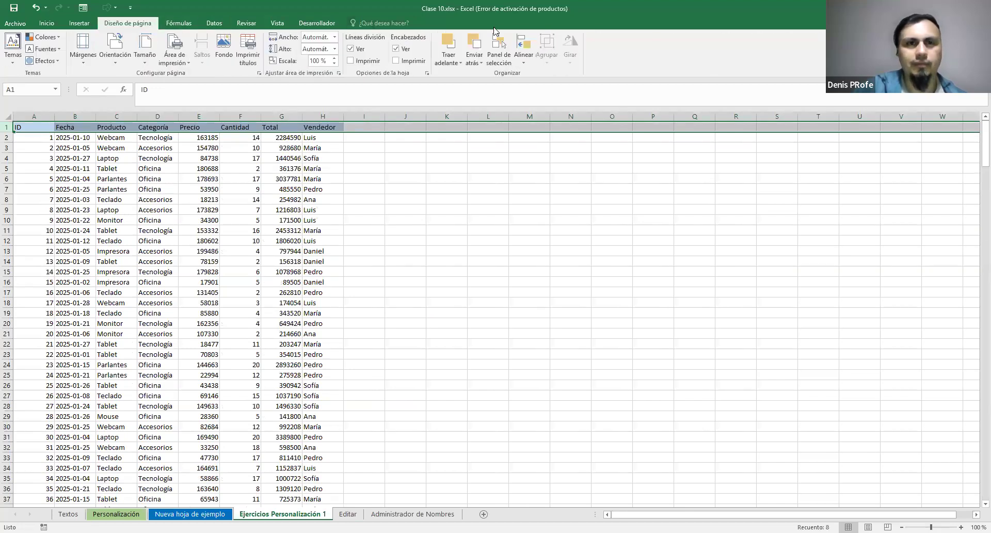
pyautogui.click(278, 23)
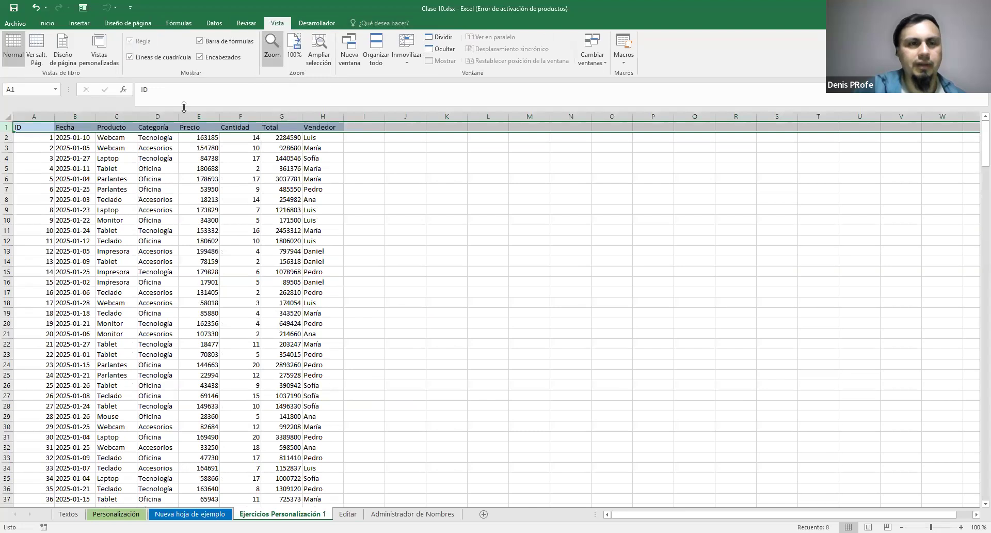
pyautogui.click(407, 52)
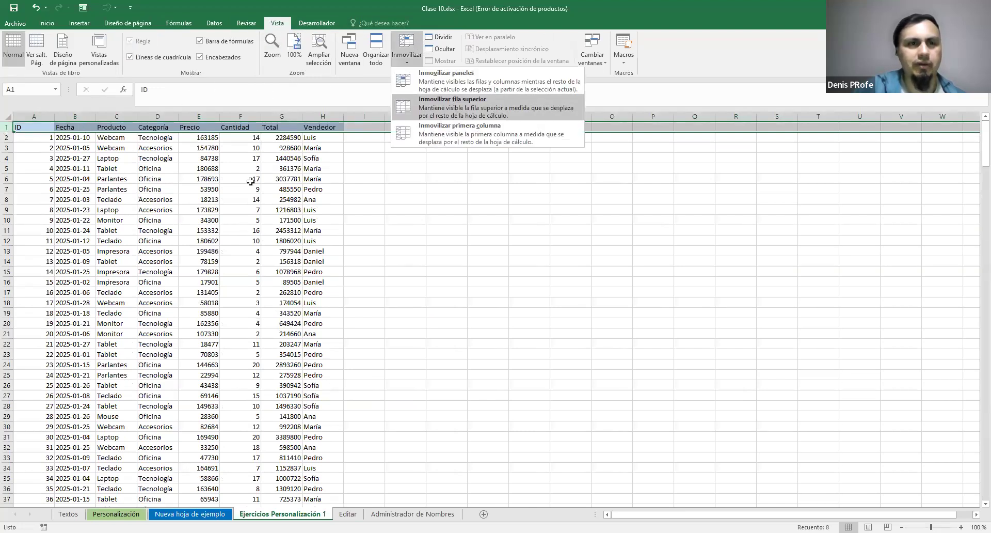
pyautogui.scroll(-8, 251, 182)
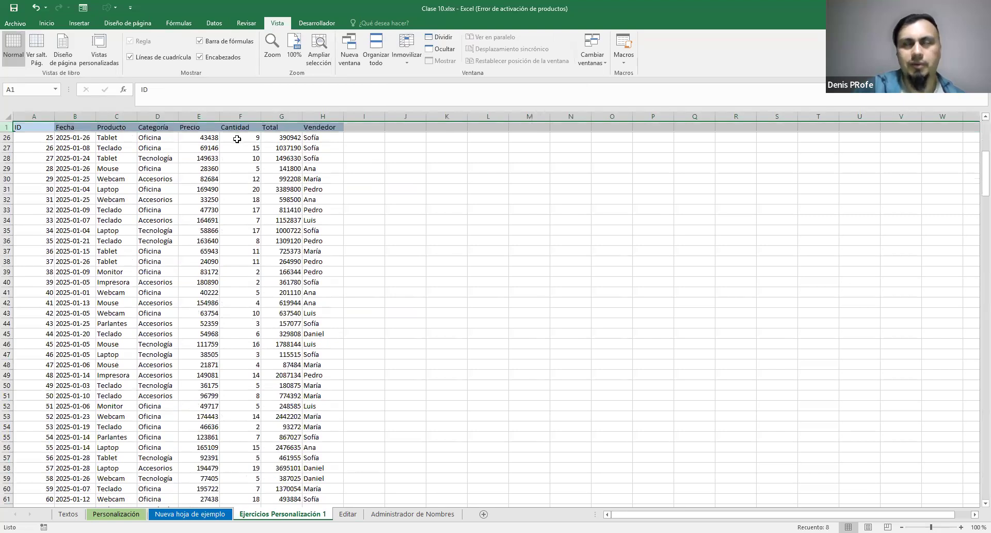
pyautogui.scroll(-20, 237, 139)
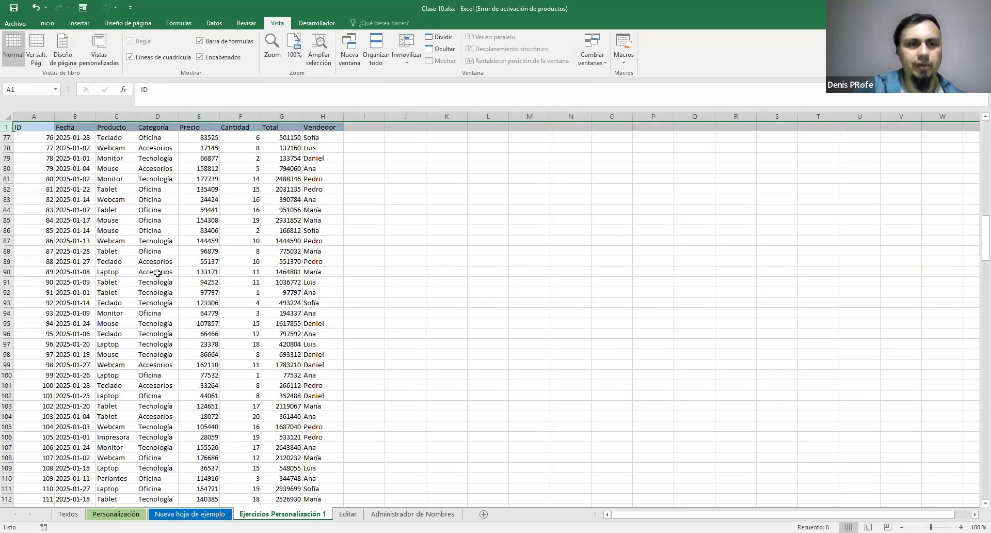
pyautogui.scroll(-20, 164, 333)
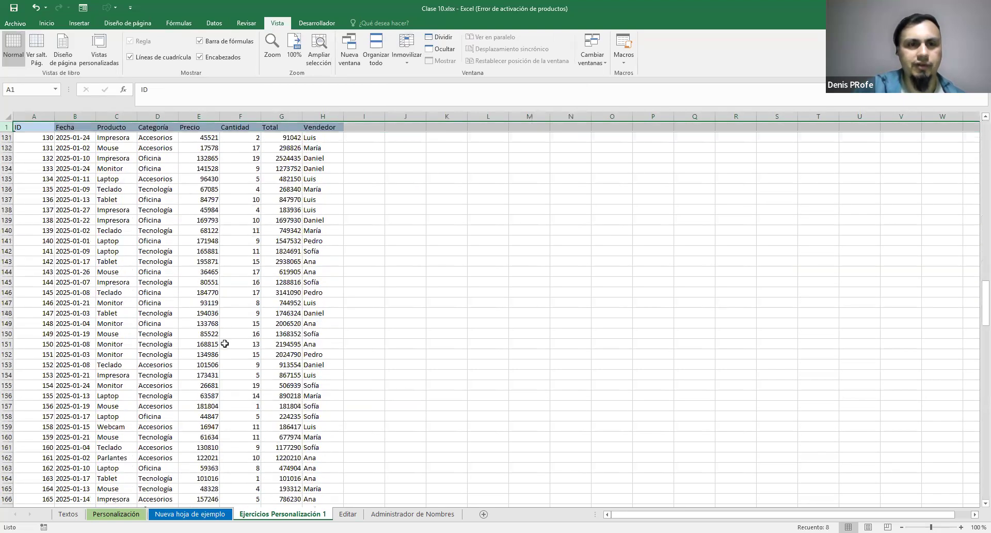
# Freeze panes at column C on the Editar sheet to fix the ID and Nombre columns, and check with sideways scrolling
pyautogui.click(351, 513)
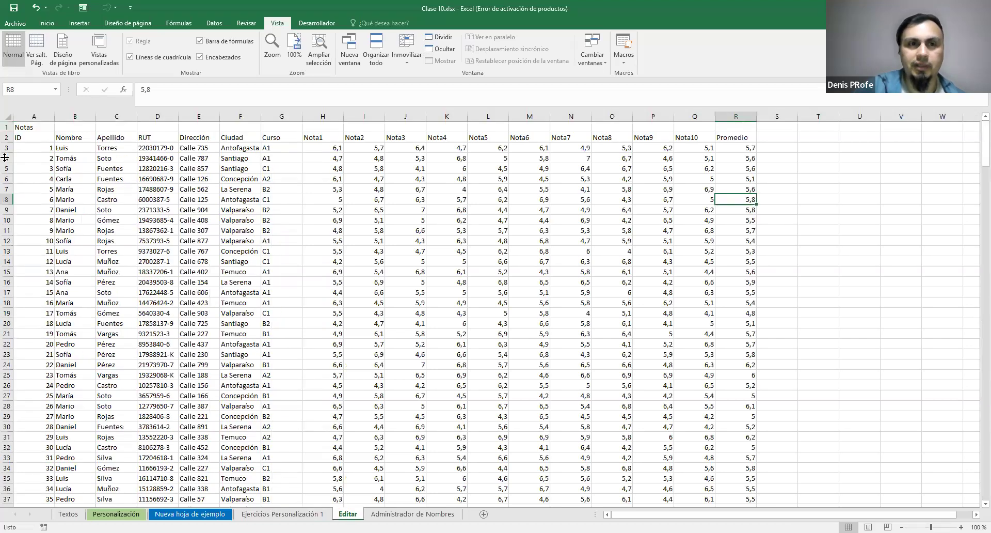
pyautogui.scroll(-2, 32, 215)
pyautogui.scroll(2, 56, 181)
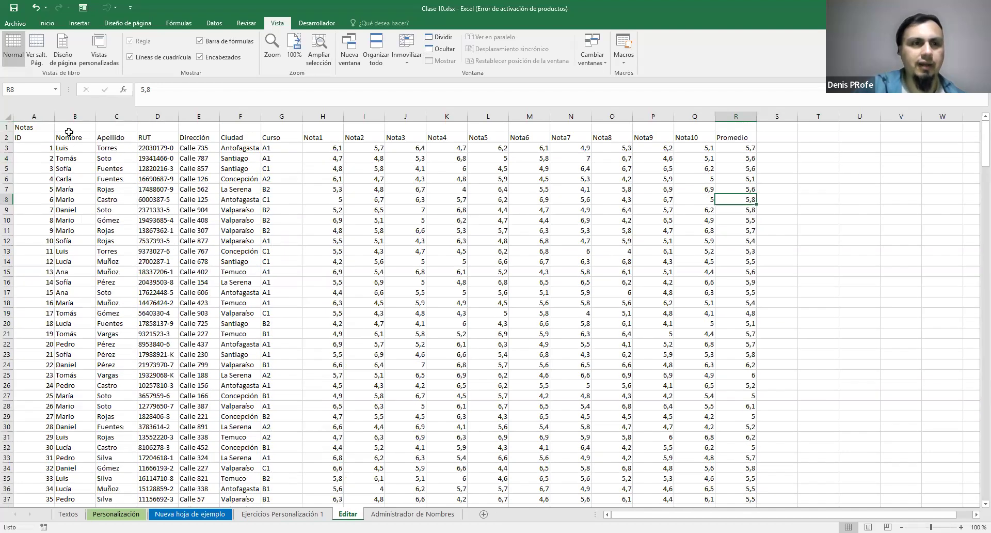
pyautogui.click(77, 115)
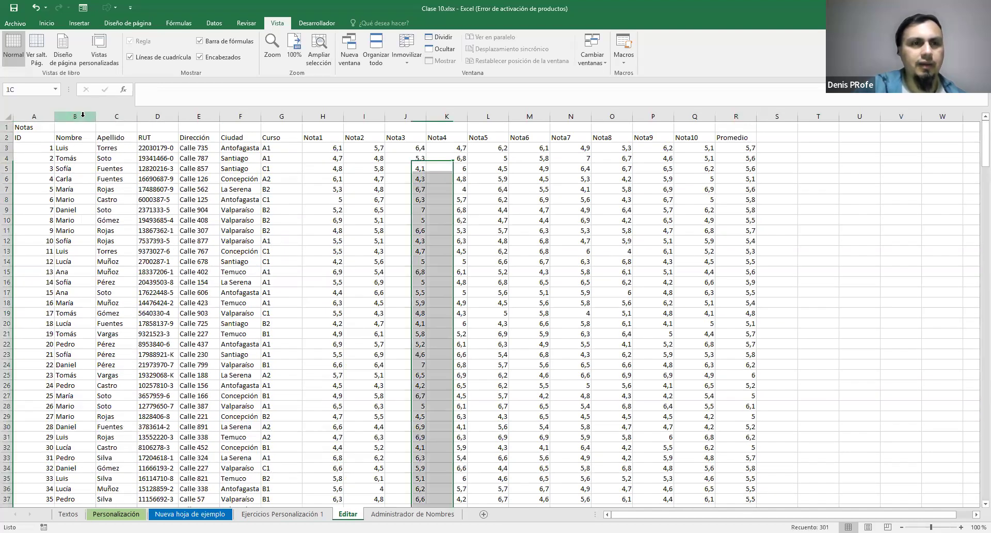
pyautogui.click(115, 116)
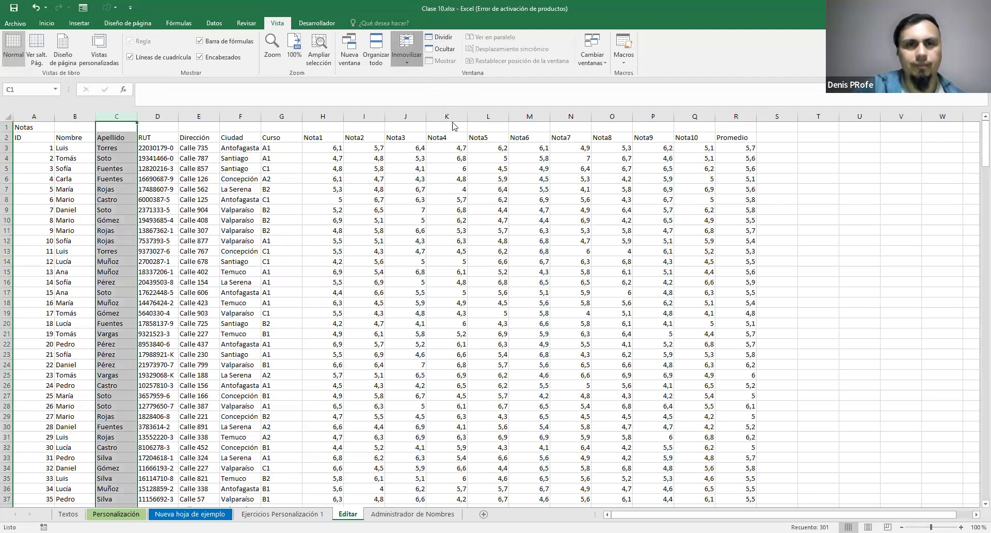
pyautogui.click(416, 56)
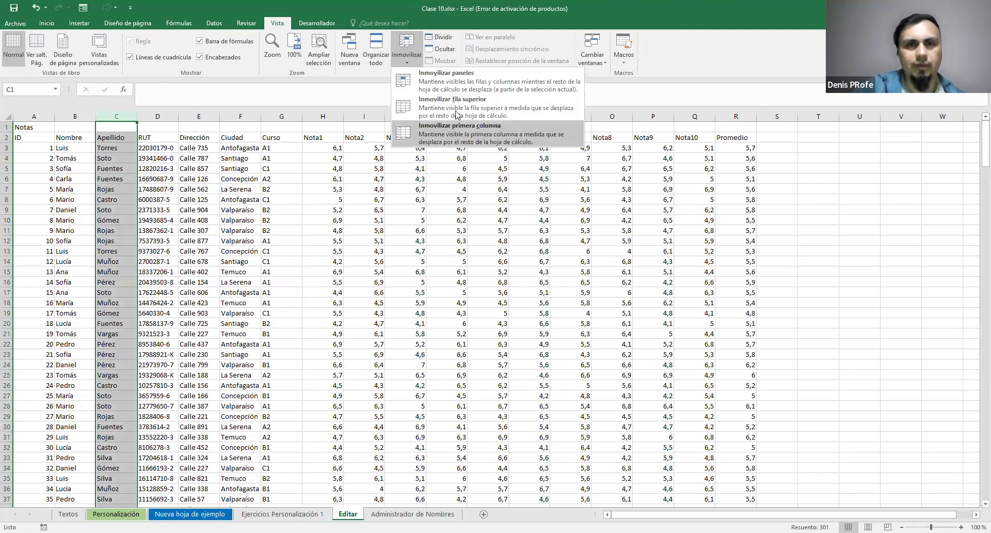
pyautogui.click(464, 86)
pyautogui.moveTo(695, 515); pyautogui.dragTo(715, 506)
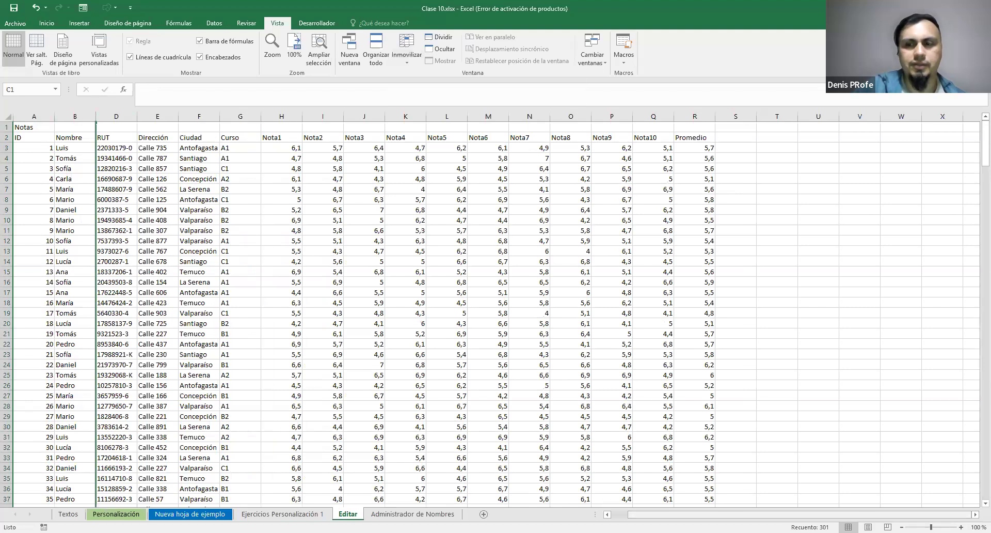
# Check the frozen ID and Nombre columns on the Editar sheet against the grade columns through Promedio
pyautogui.hscroll(6, 538, 315)
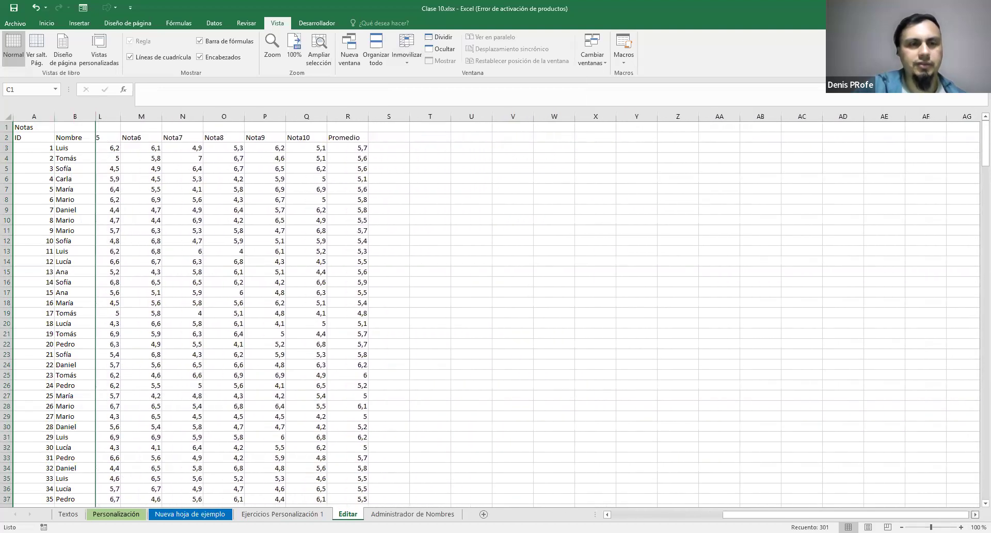
pyautogui.hscroll(1, 537, 315)
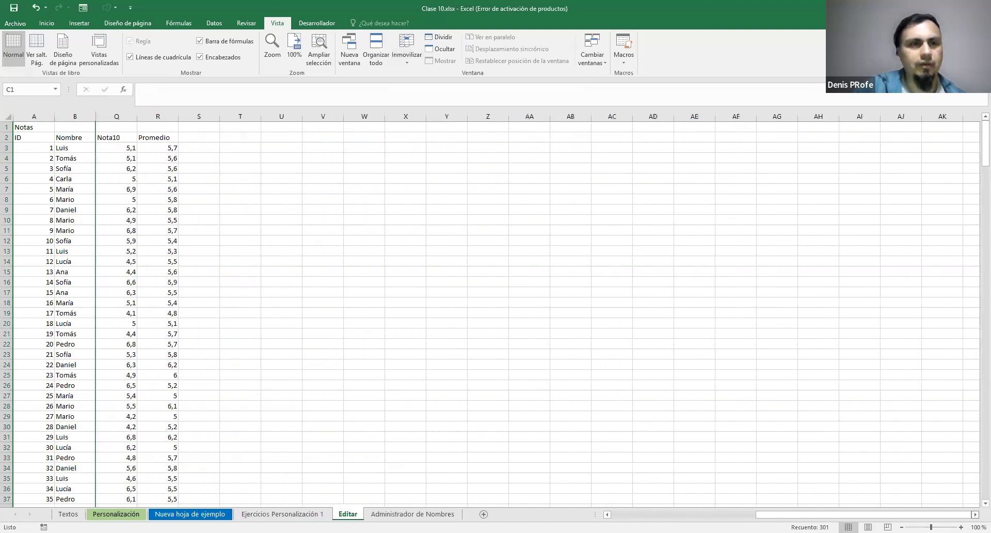
pyautogui.hscroll(1, 530, 310)
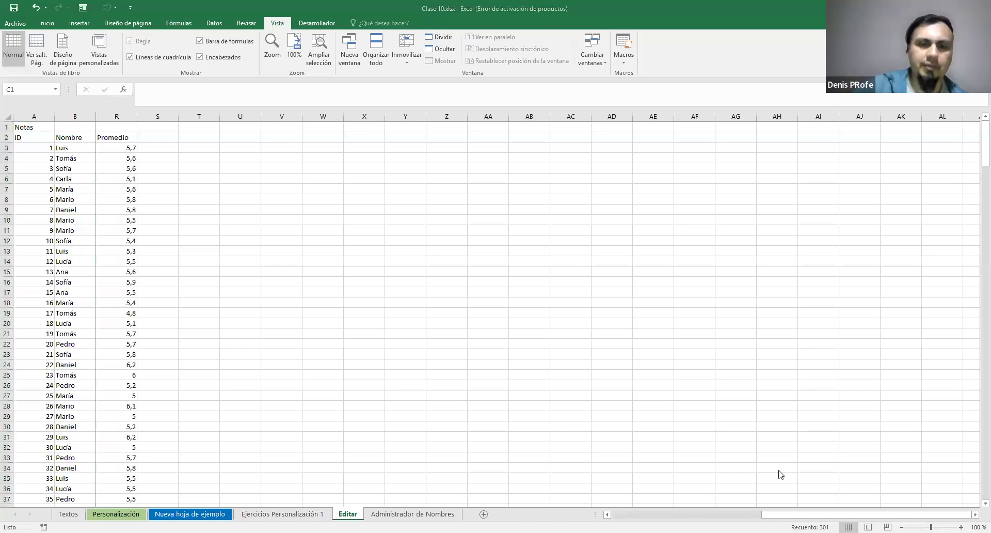
# Look over the notes and exercises on the Administrador de Nombres sheet down to Nombre Rangos
pyautogui.hotkey('ctrl', 'pagedown')
pyautogui.scroll(20, 356, 298)
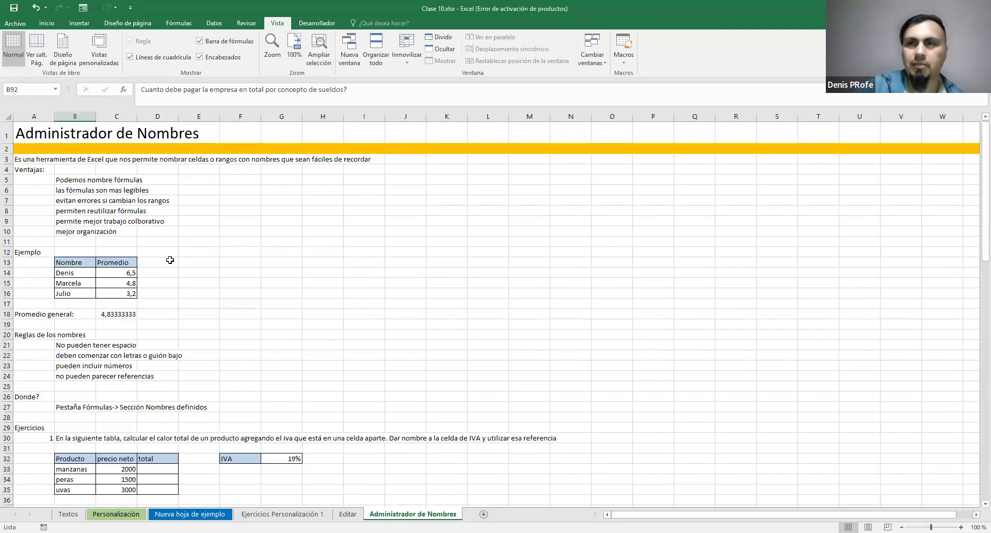
pyautogui.scroll(-11, 324, 248)
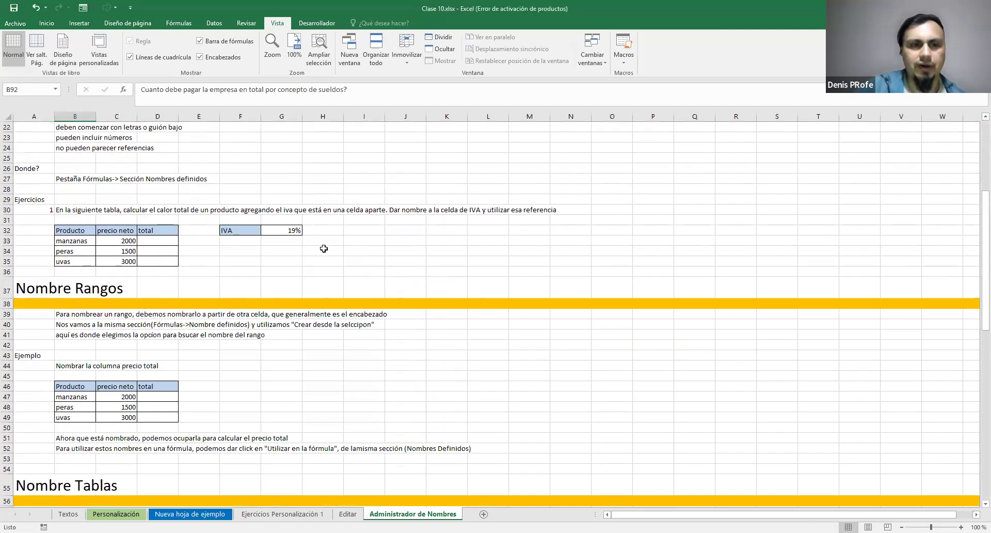
pyautogui.scroll(11, 327, 274)
# Locate exercise 1 on the Textos sheet, the client table with its RESULTADO column
pyautogui.hotkey('ctrl', 'pageup')
pyautogui.hotkey('ctrl', 'pageup')
pyautogui.hotkey('ctrl', 'pageup')
pyautogui.hotkey('ctrl', 'pageup')
pyautogui.hotkey('ctrl', 'pageup')
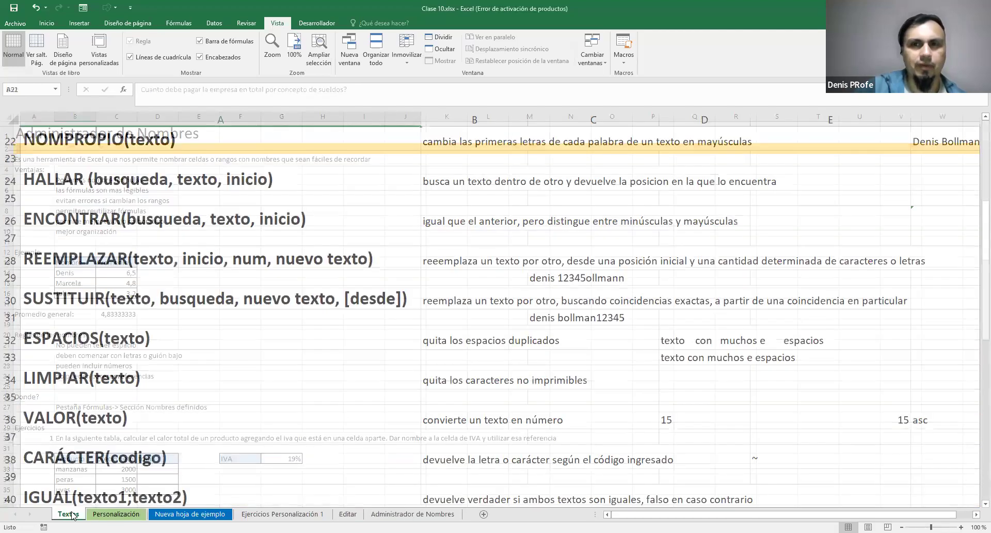
pyautogui.scroll(-15, 459, 232)
pyautogui.scroll(-2, 460, 232)
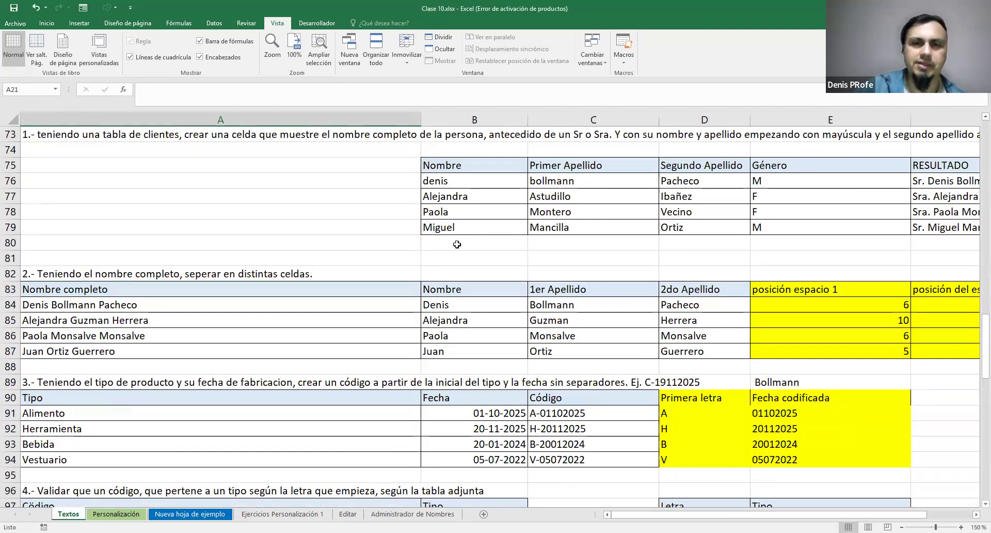
pyautogui.scroll(2, 581, 319)
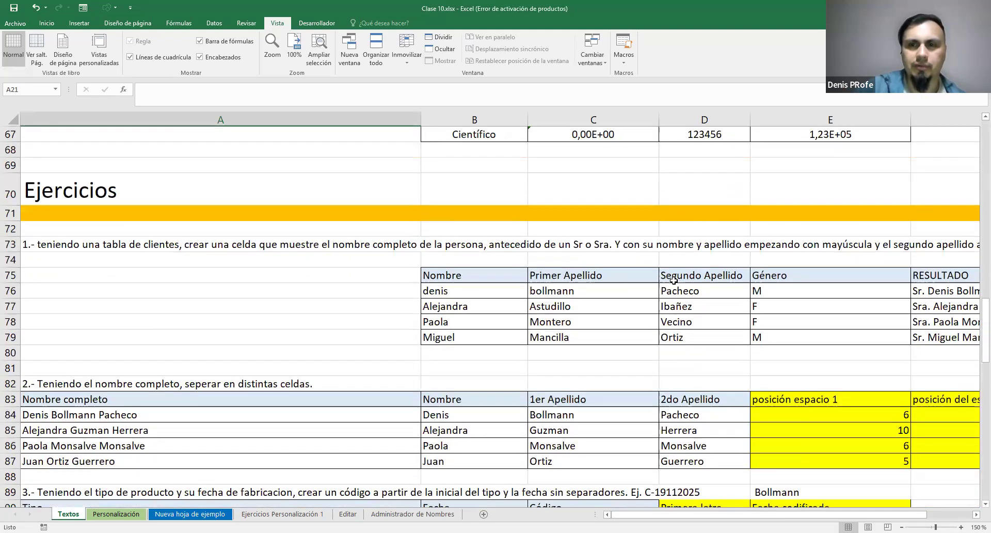
pyautogui.scroll(4, 723, 390)
pyautogui.scroll(-2, 724, 390)
pyautogui.scroll(-3, 724, 390)
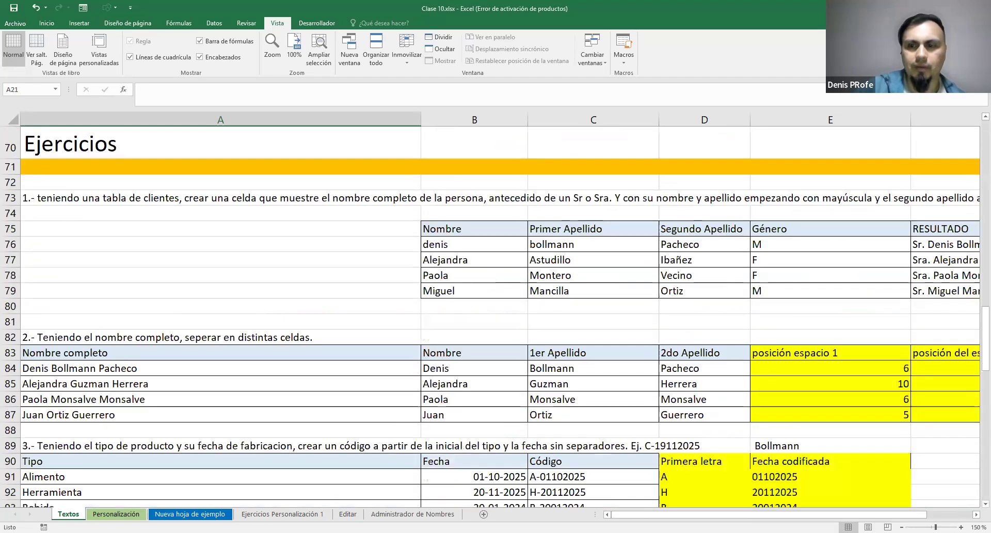
pyautogui.hscroll(3, 457, 249)
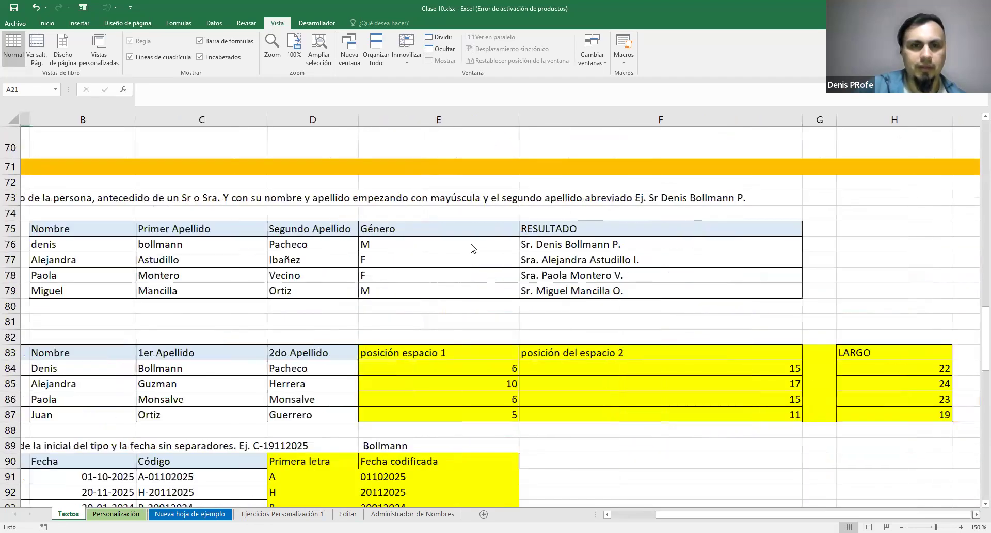
pyautogui.hscroll(1, 457, 250)
# Examine the cell references in the CONCATENAR formula in F76 without changing it, and return to the Administrador de Nombres sheet
pyautogui.doubleClick(423, 244)
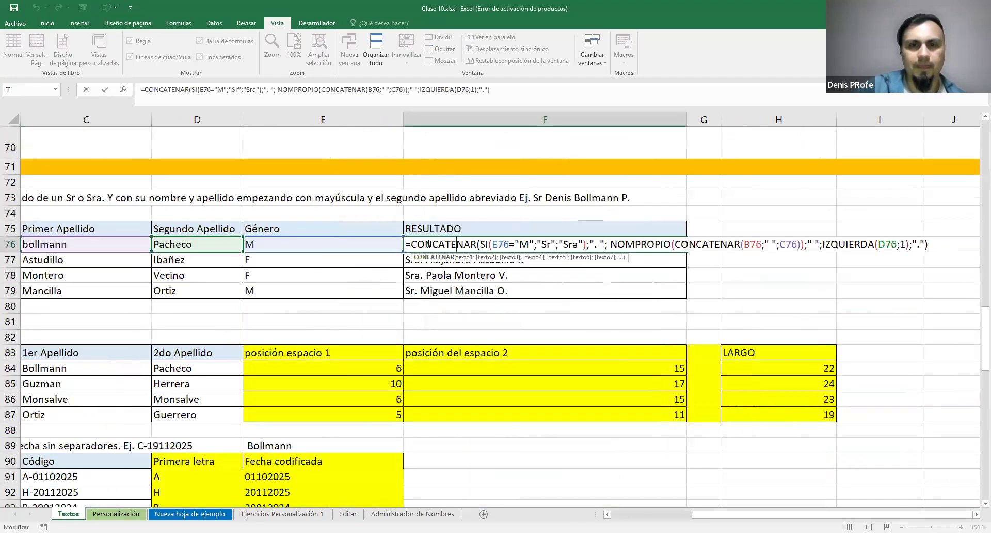
pyautogui.moveTo(430, 244); pyautogui.dragTo(979, 244)
pyautogui.click(576, 247)
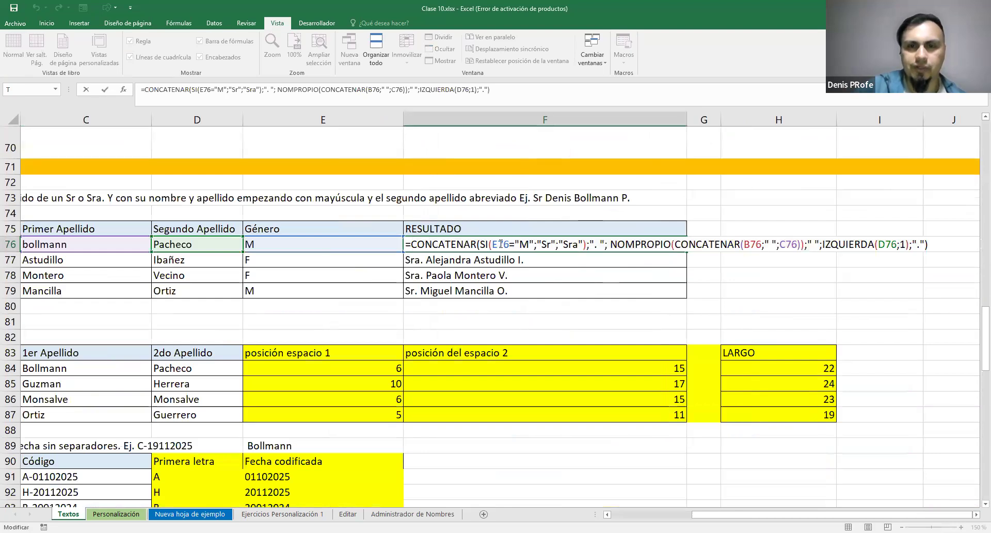
pyautogui.moveTo(493, 243); pyautogui.dragTo(511, 247)
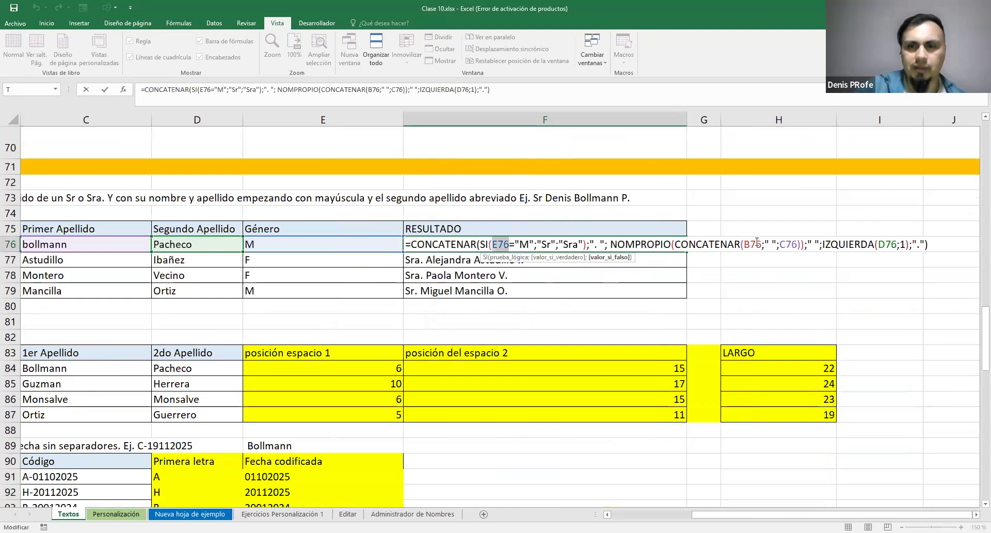
pyautogui.moveTo(749, 244); pyautogui.dragTo(808, 243)
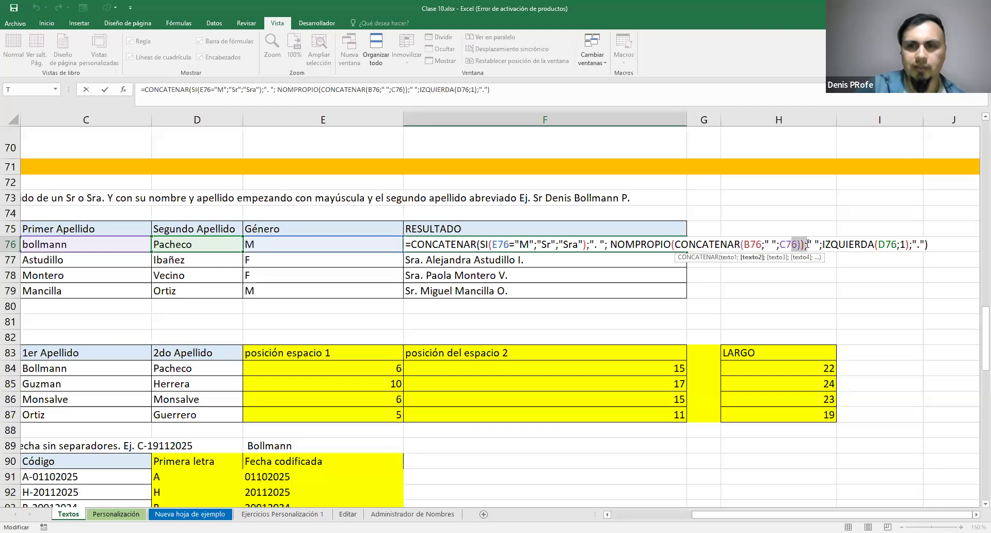
pyautogui.click(688, 248)
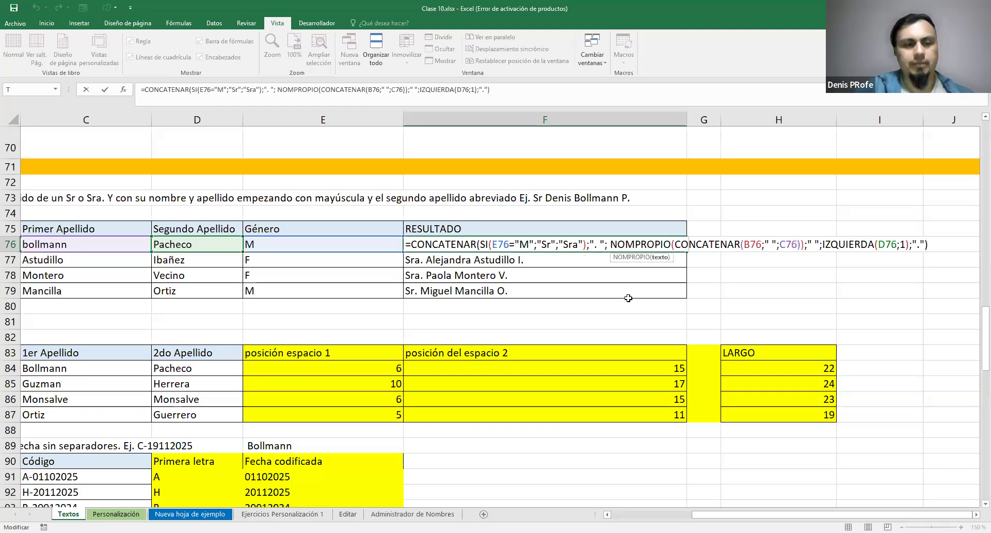
pyautogui.press('Escape')
pyautogui.click(413, 513)
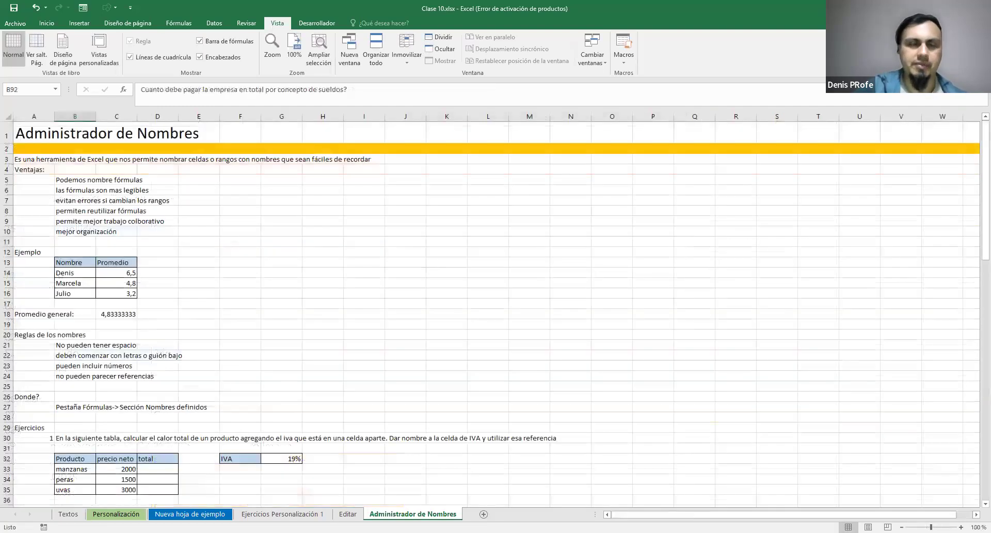